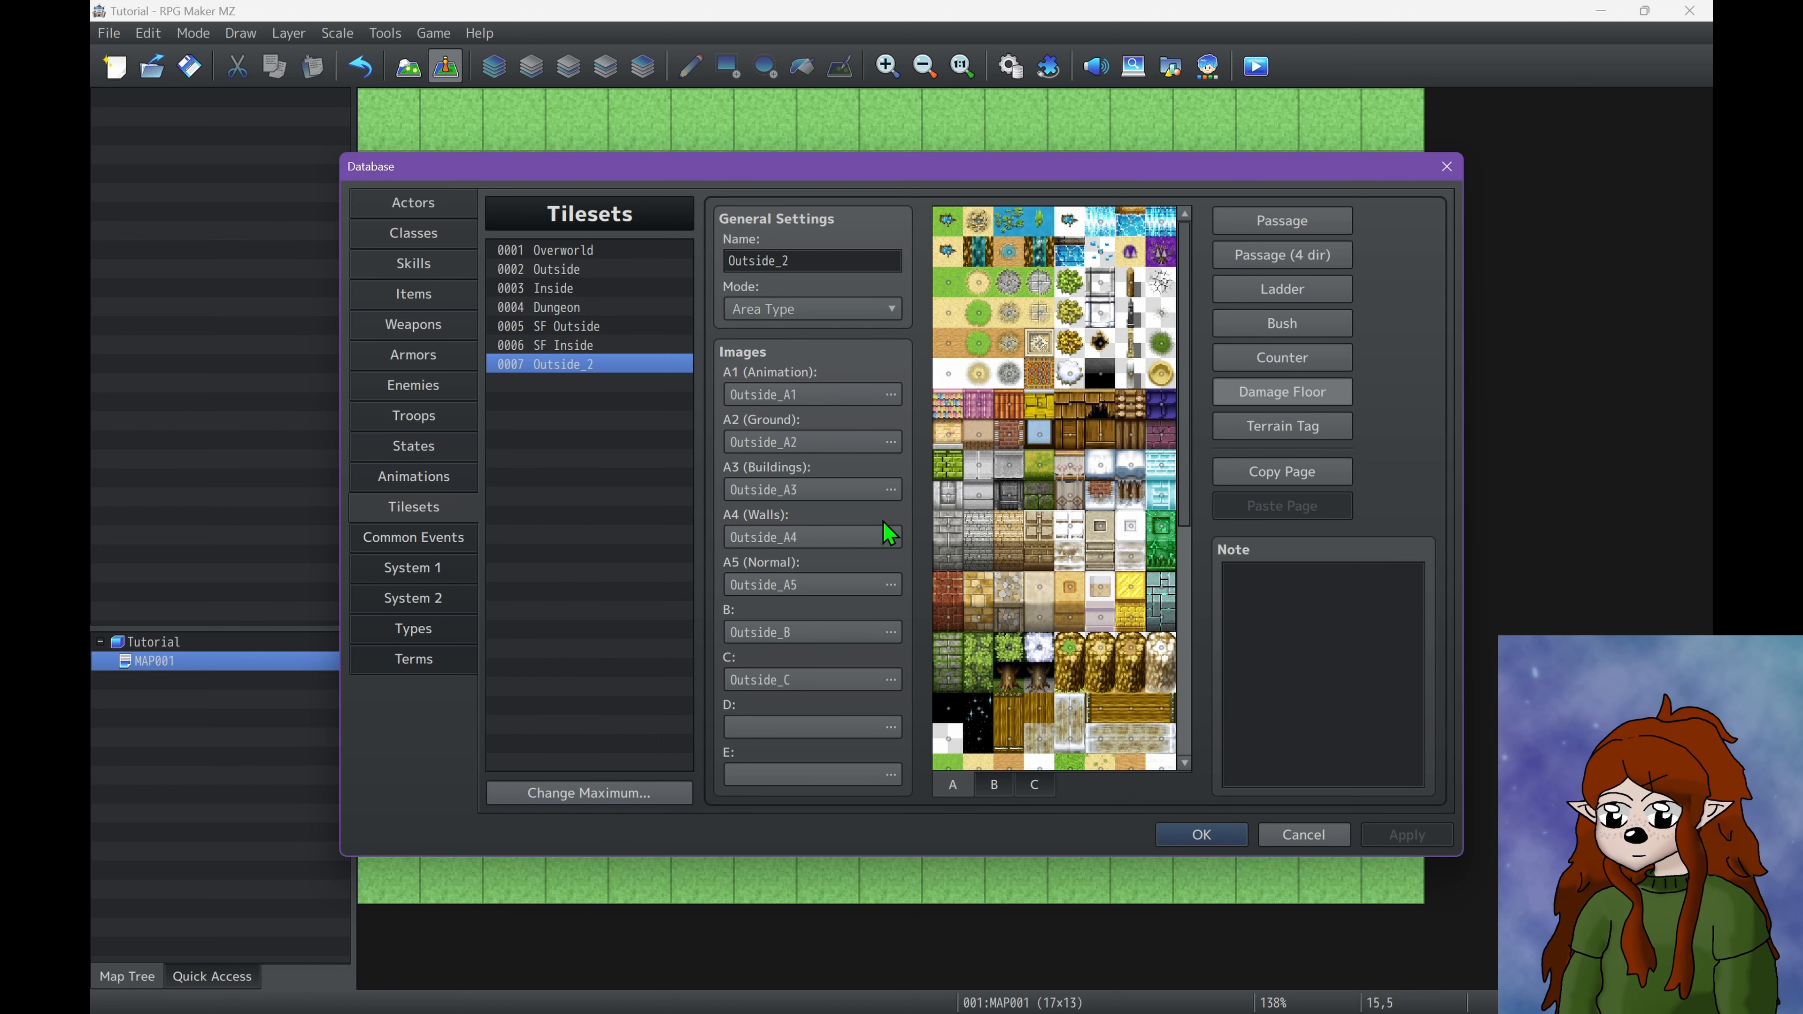
# Preview the images assigned to the A1 (Animation) and A2 (Ground) slots of the Outside_2 tileset.
pyautogui.doubleClick(772, 395)
pyautogui.scroll(-1, 620, 558)
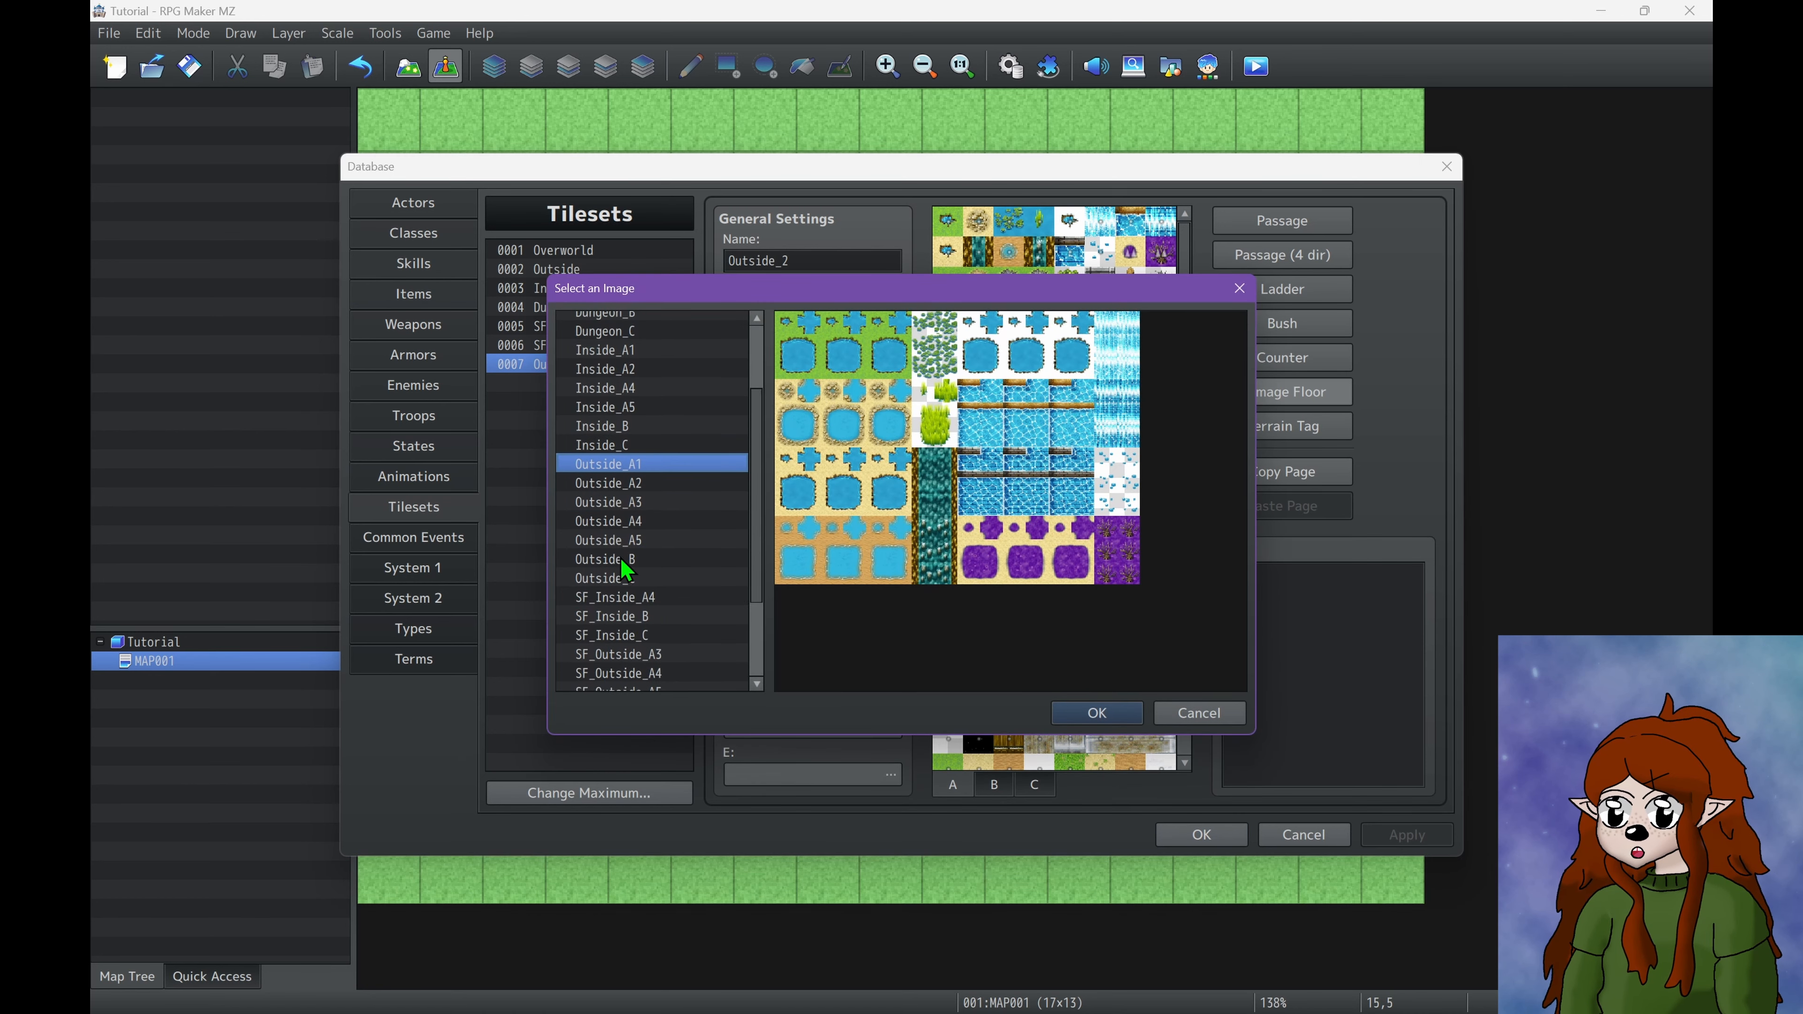
pyautogui.scroll(1, 619, 558)
pyautogui.click(1198, 713)
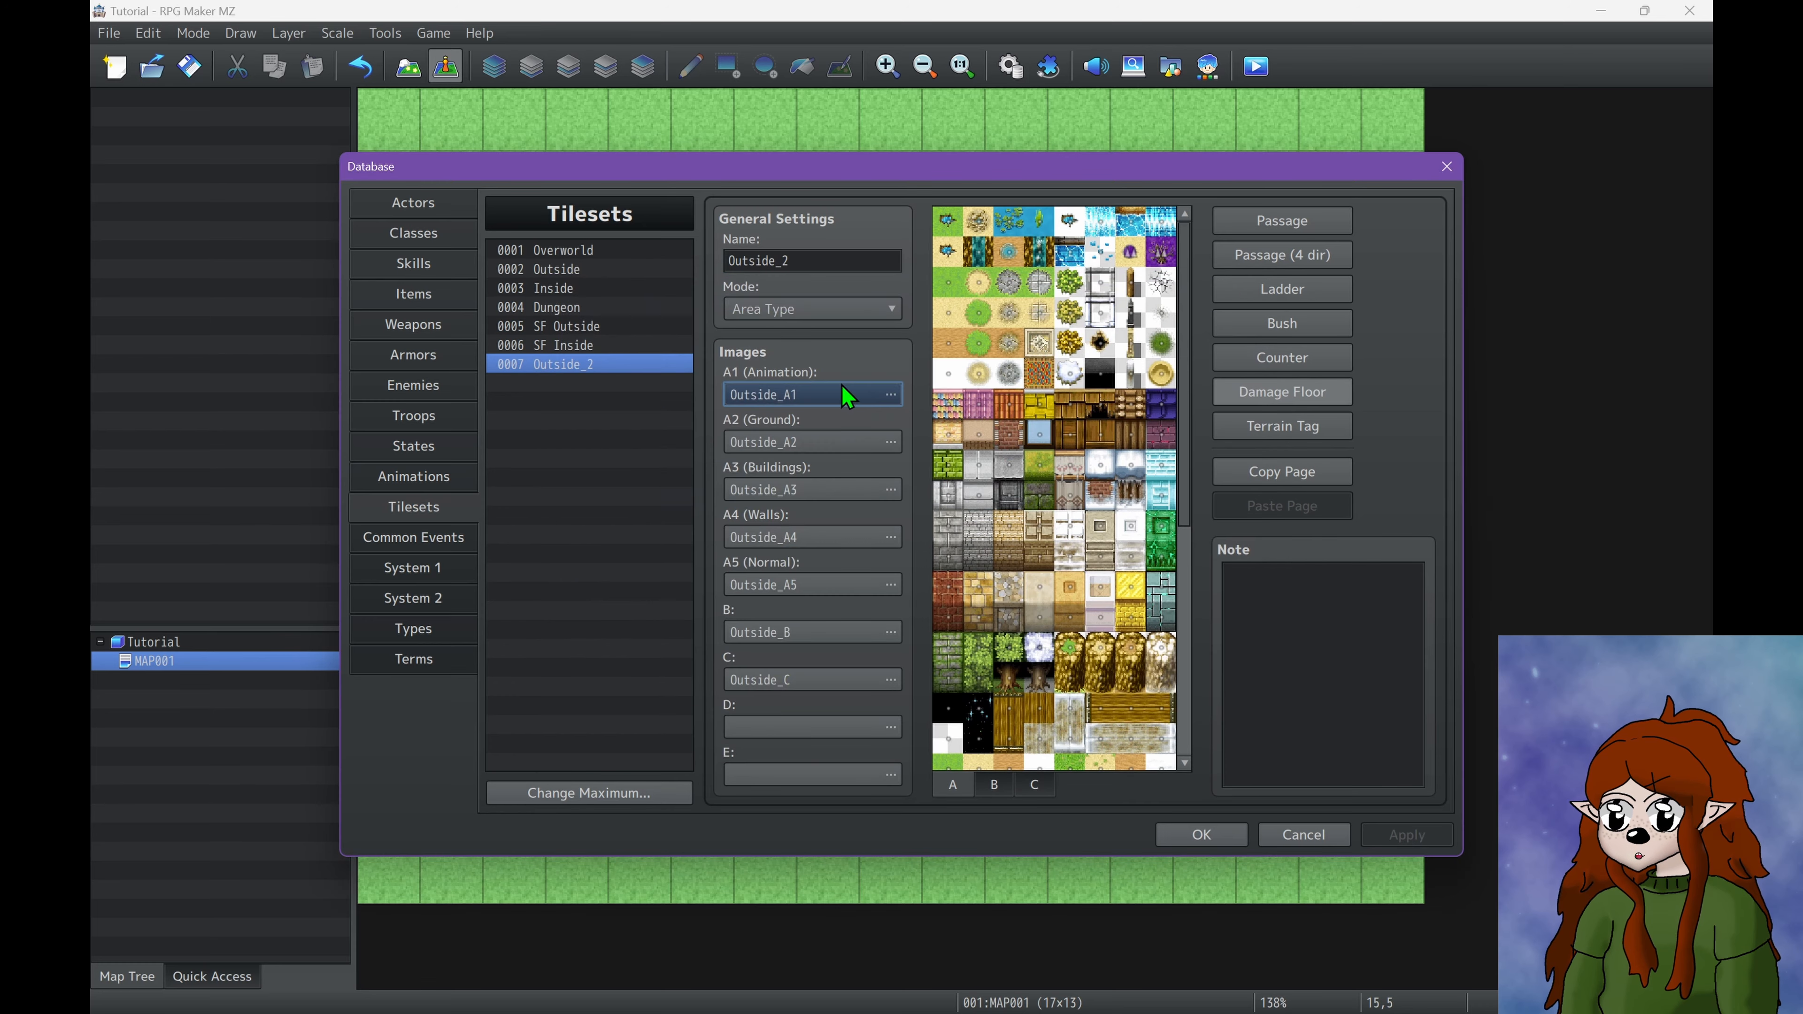
pyautogui.doubleClick(806, 443)
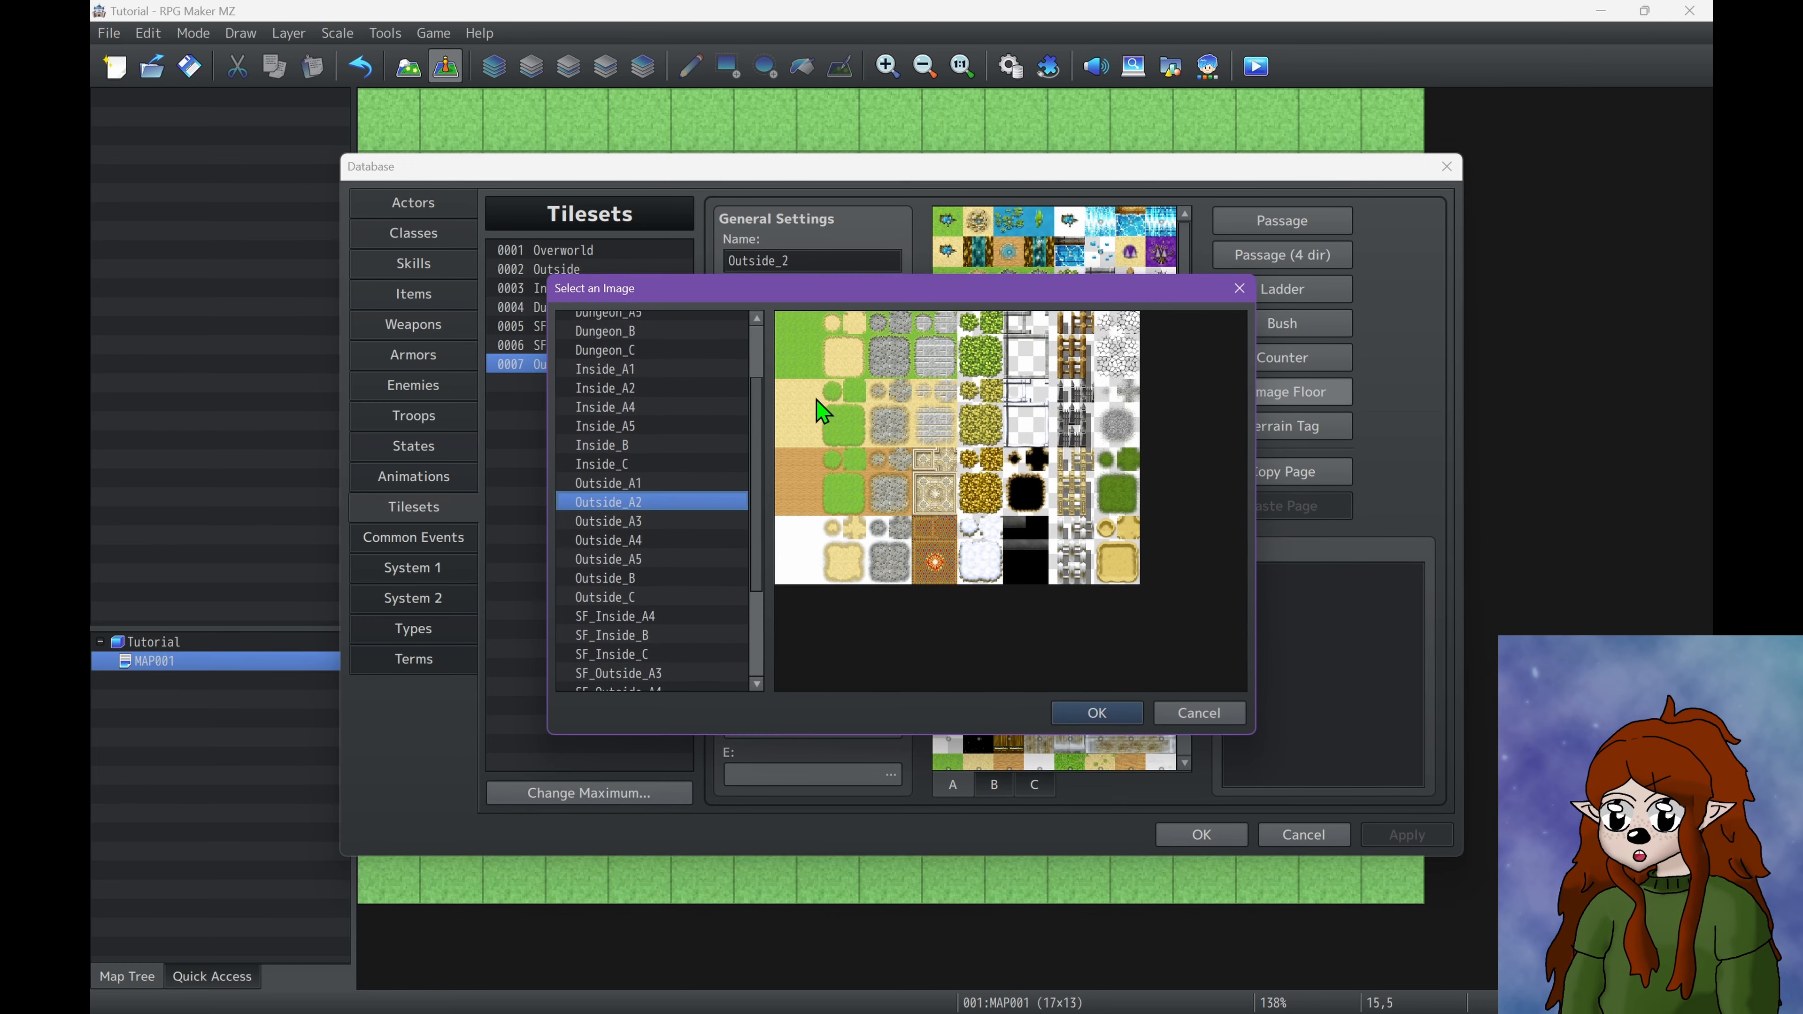
pyautogui.click(1199, 712)
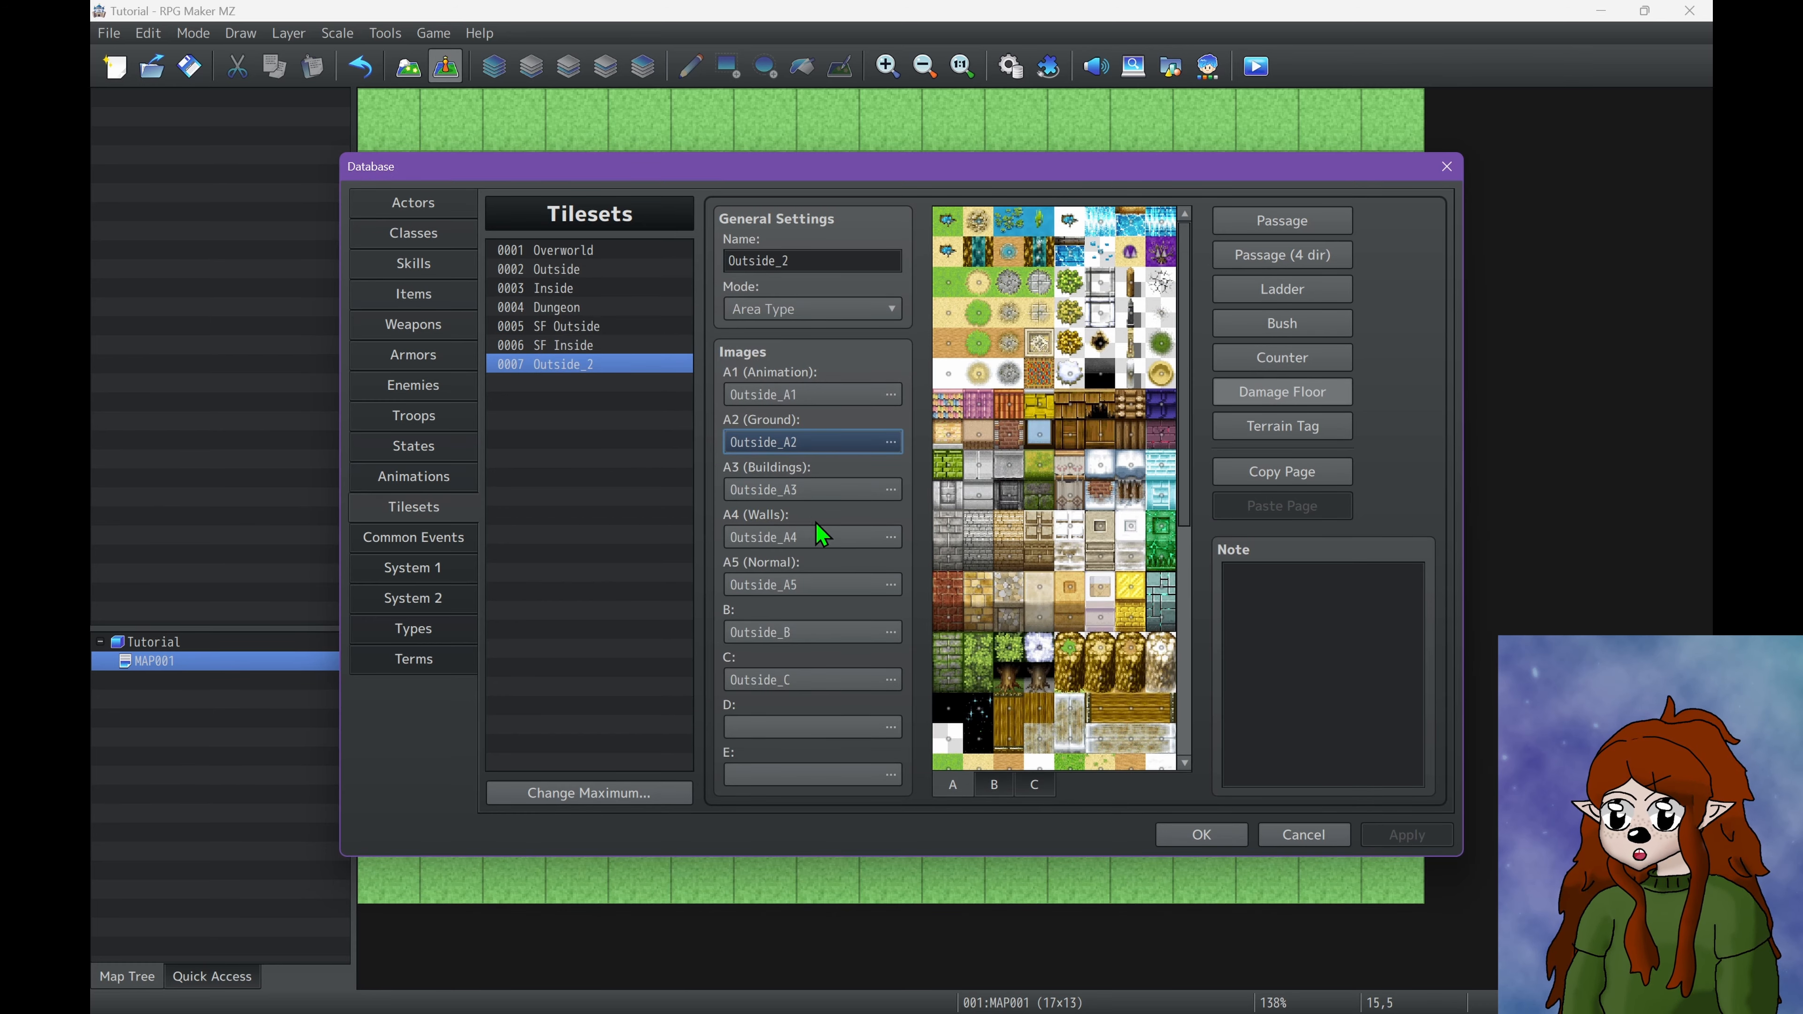
# Compare the images assigned to the A3 (Buildings) and A4 (Walls) slots of the Outside_2 tileset.
pyautogui.doubleClick(809, 491)
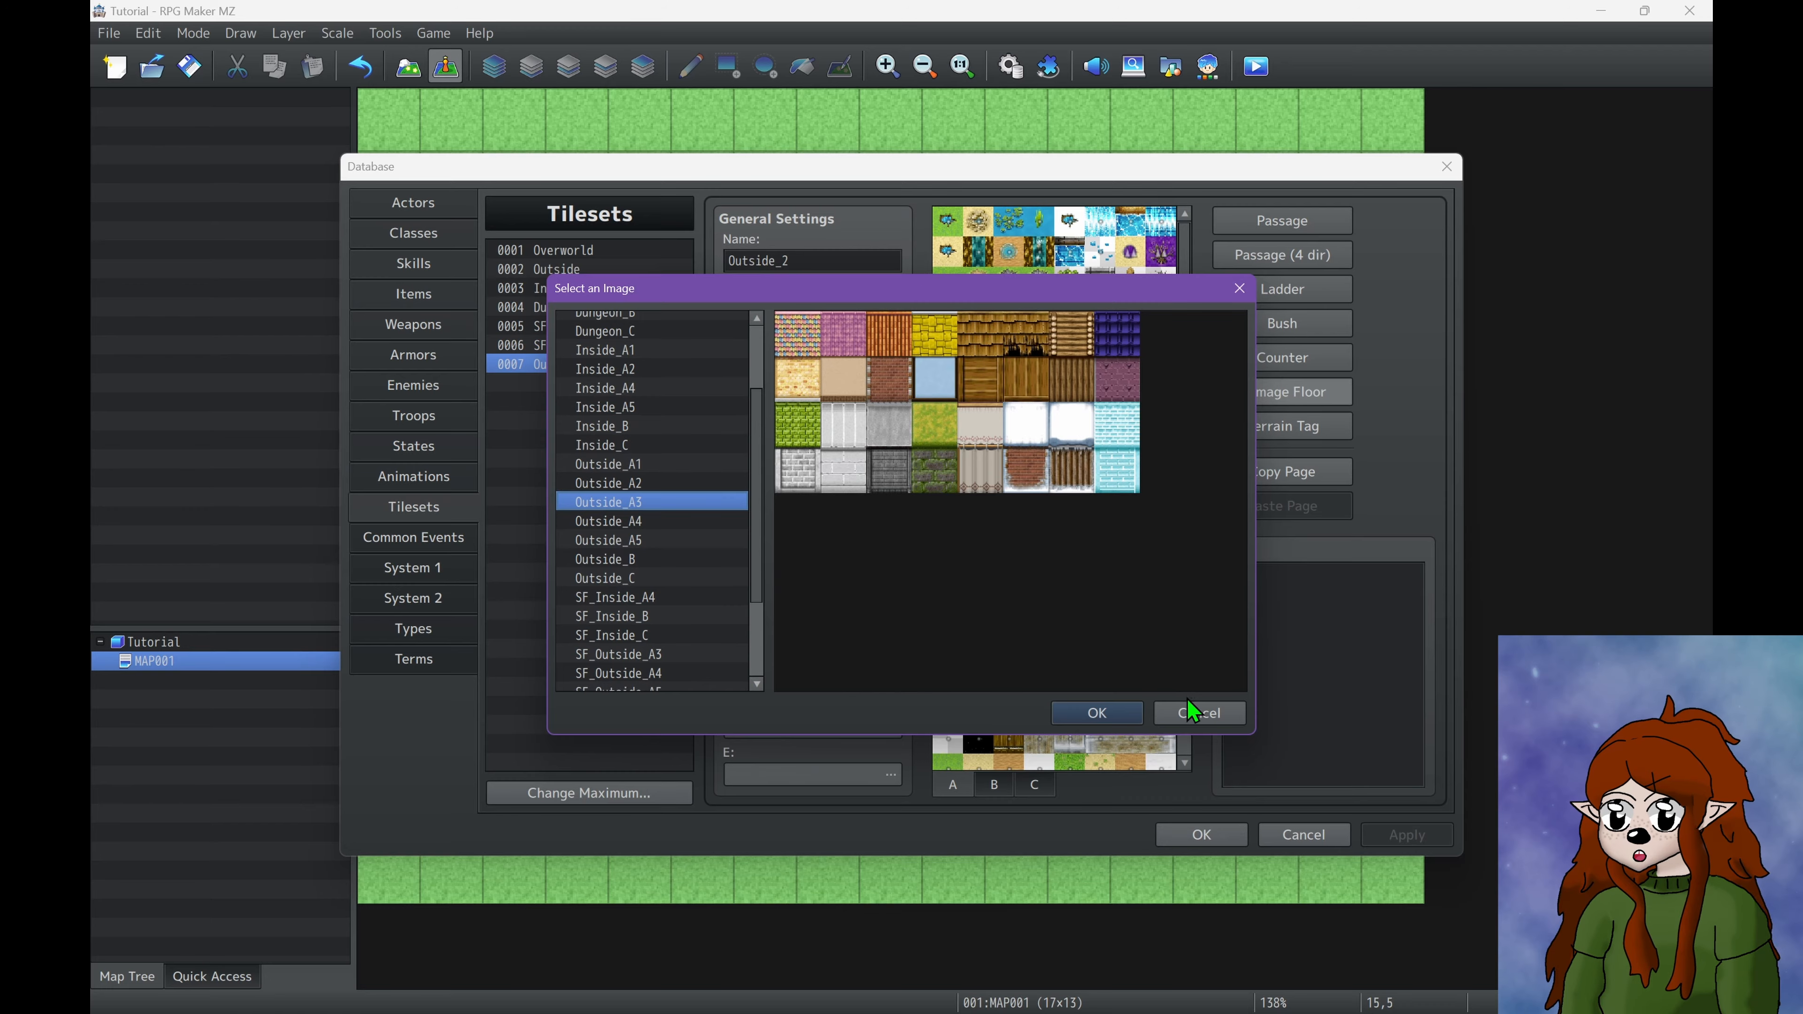
pyautogui.click(1192, 710)
pyautogui.doubleClick(781, 544)
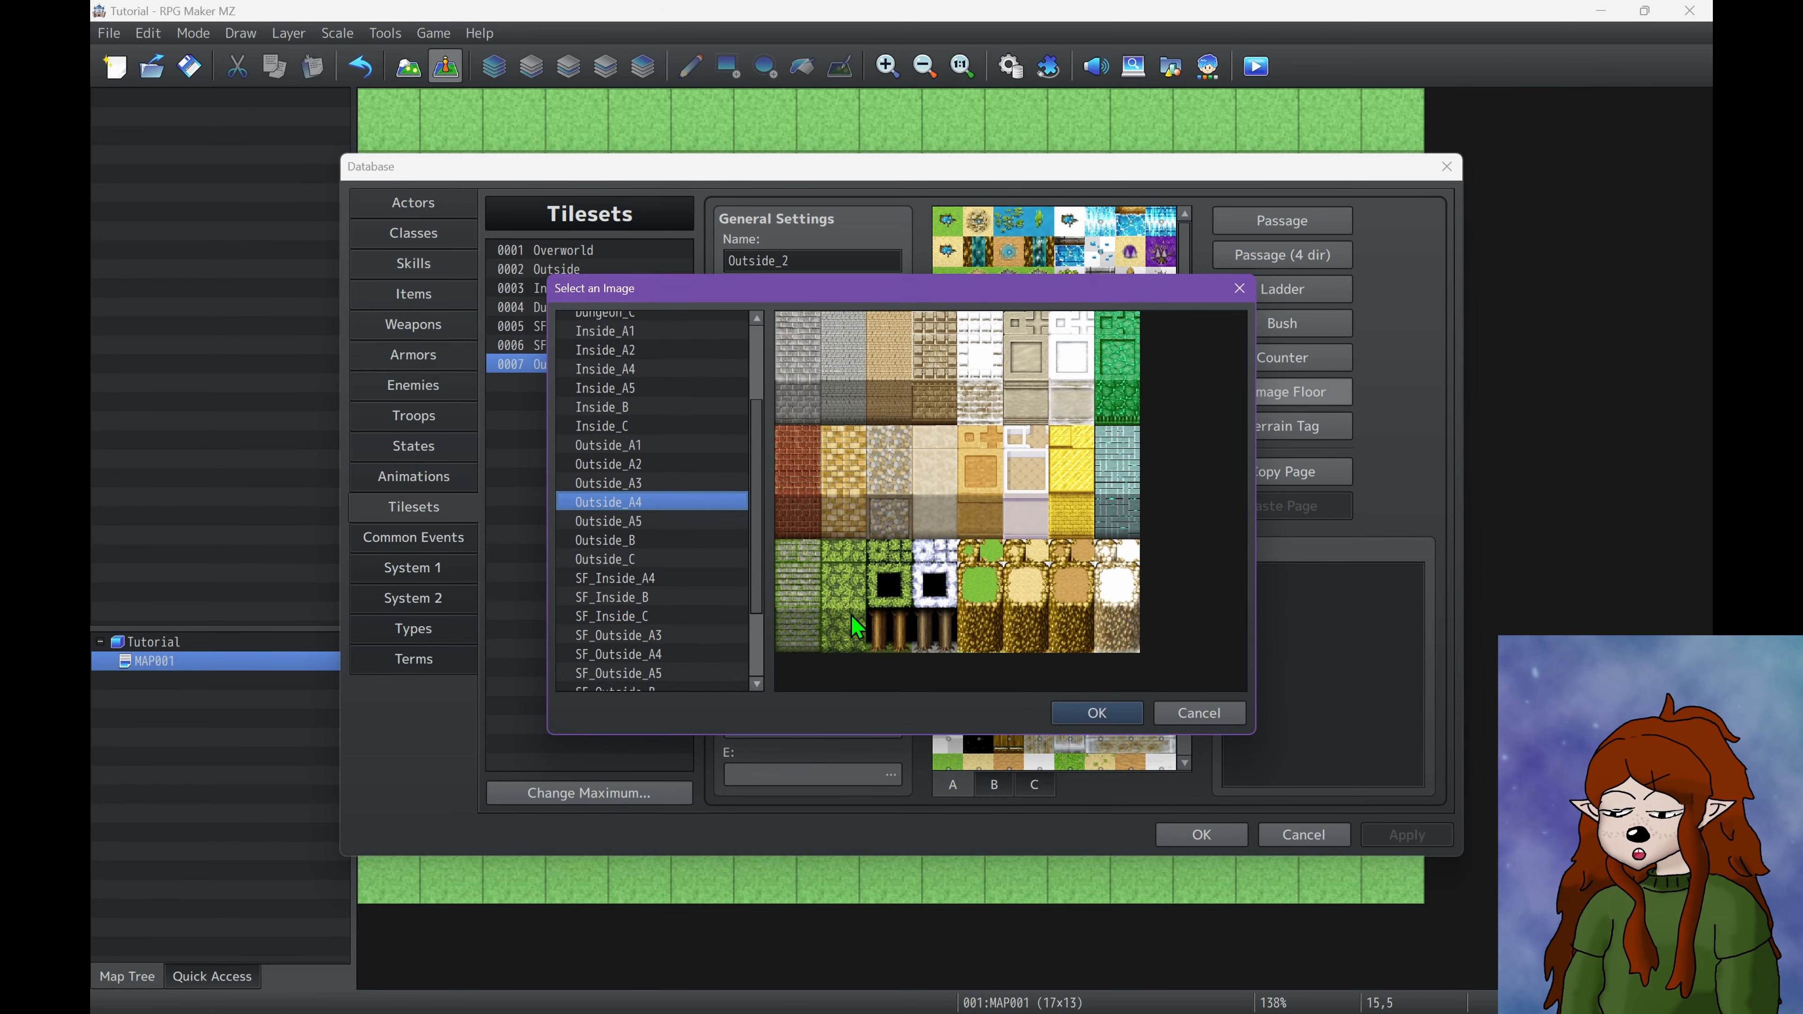
pyautogui.click(1204, 717)
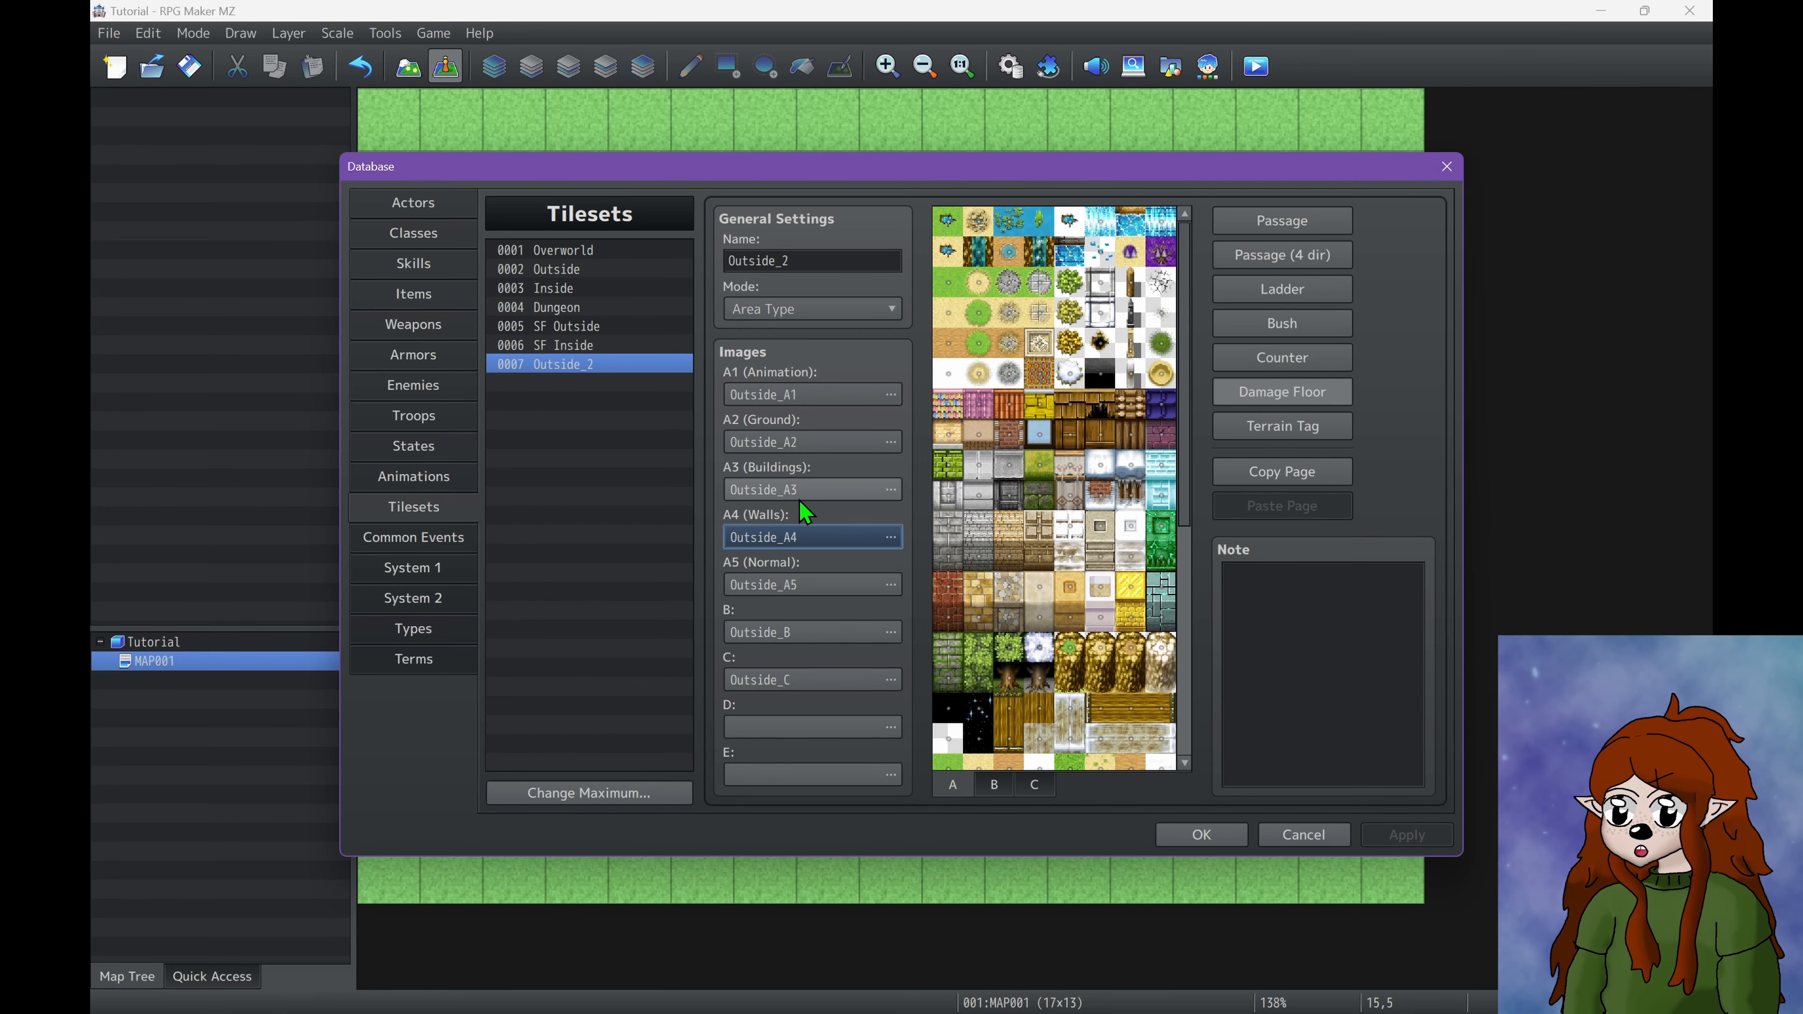
pyautogui.doubleClick(809, 491)
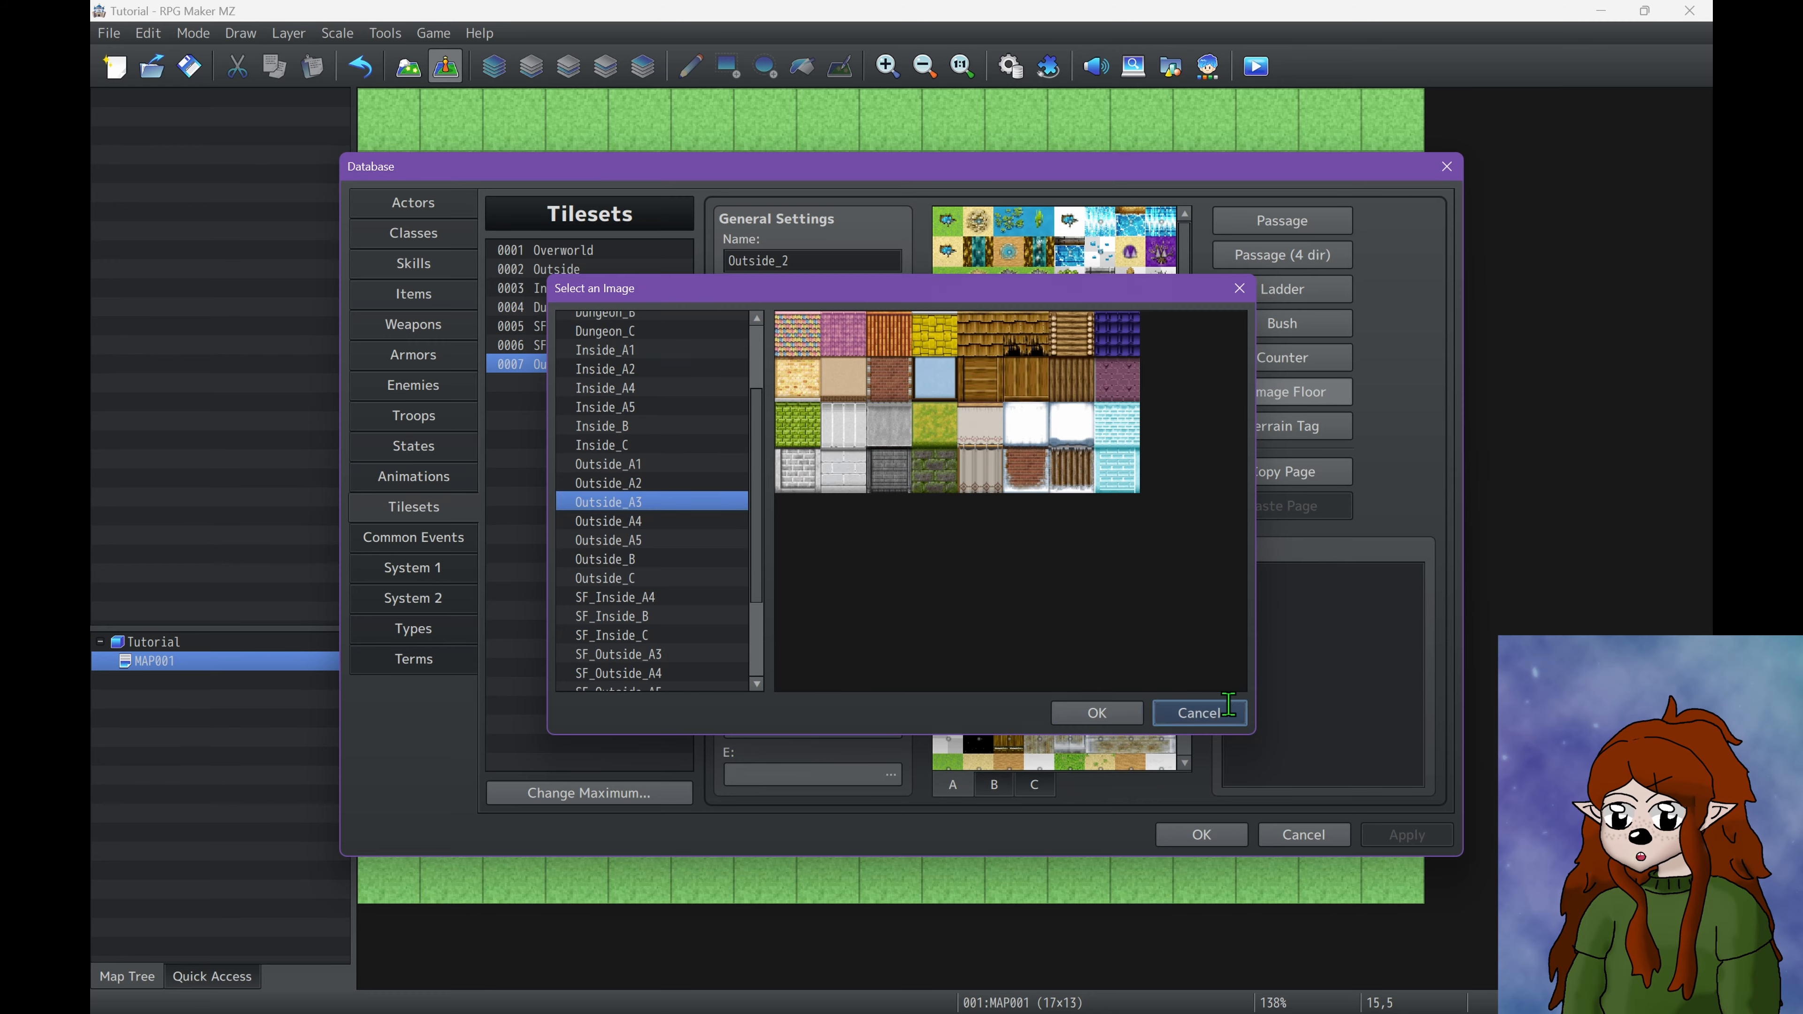
pyautogui.click(1200, 714)
pyautogui.doubleClick(831, 543)
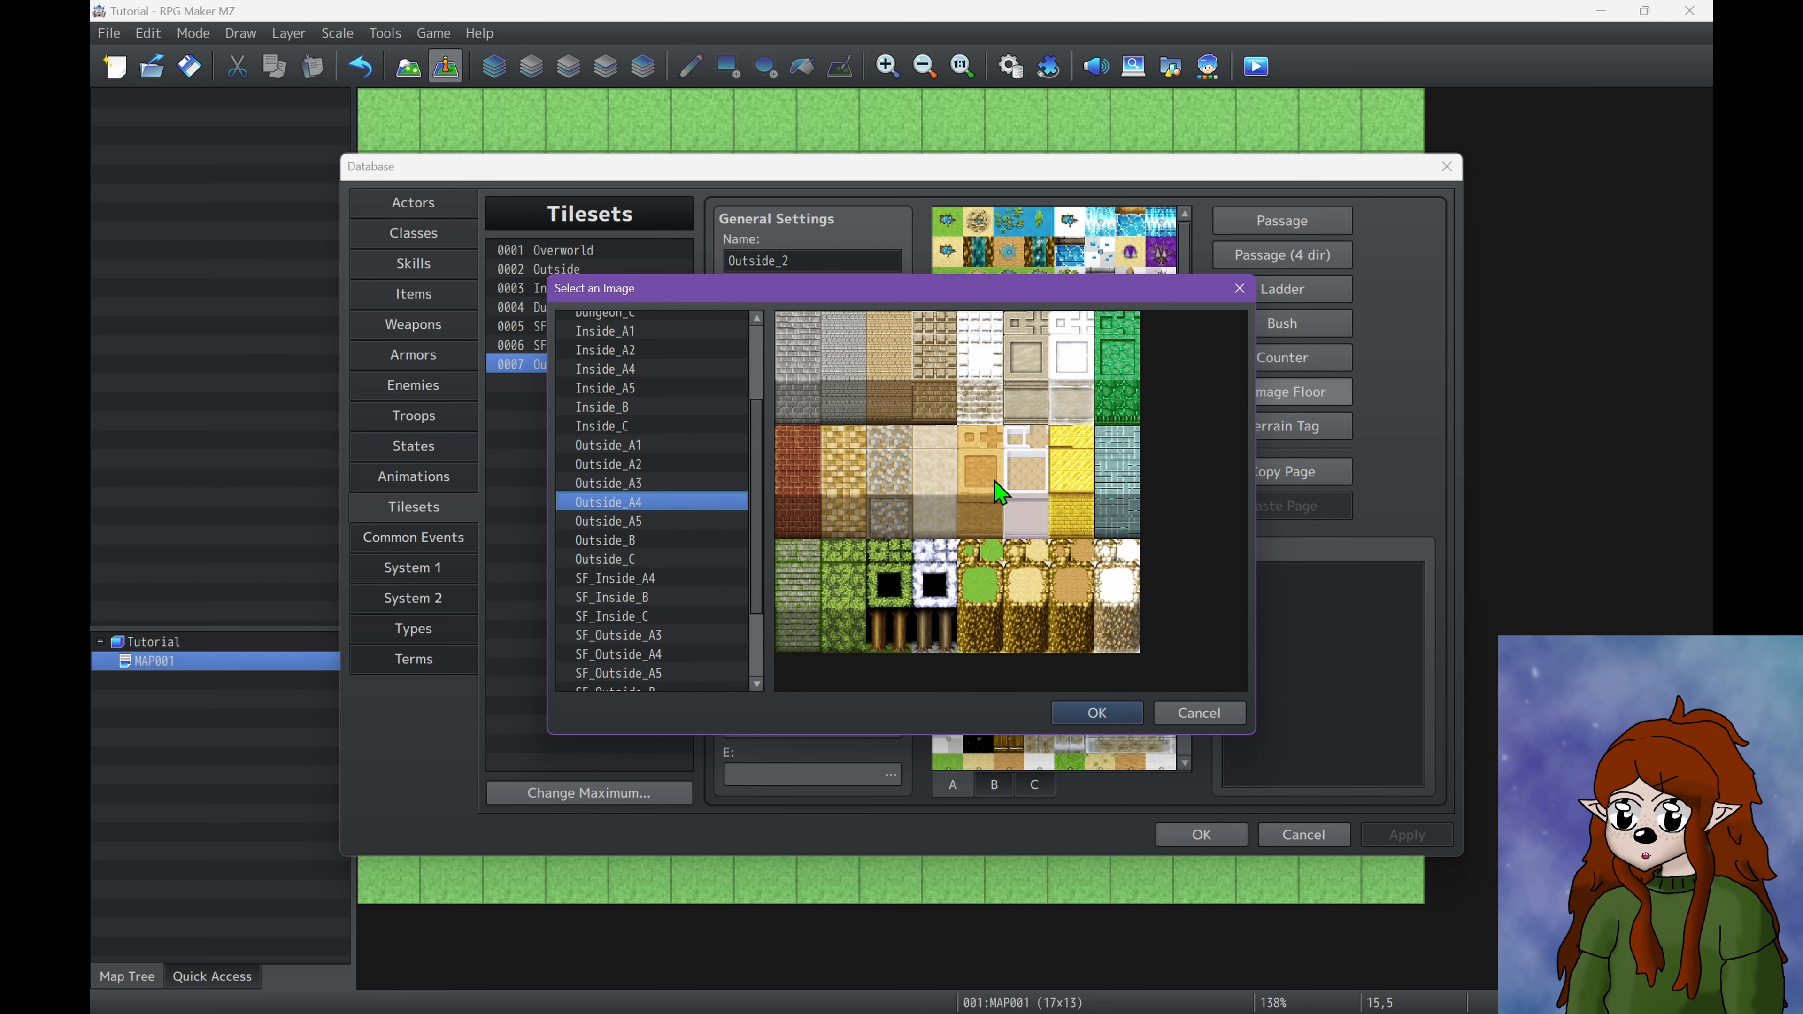
pyautogui.click(1097, 713)
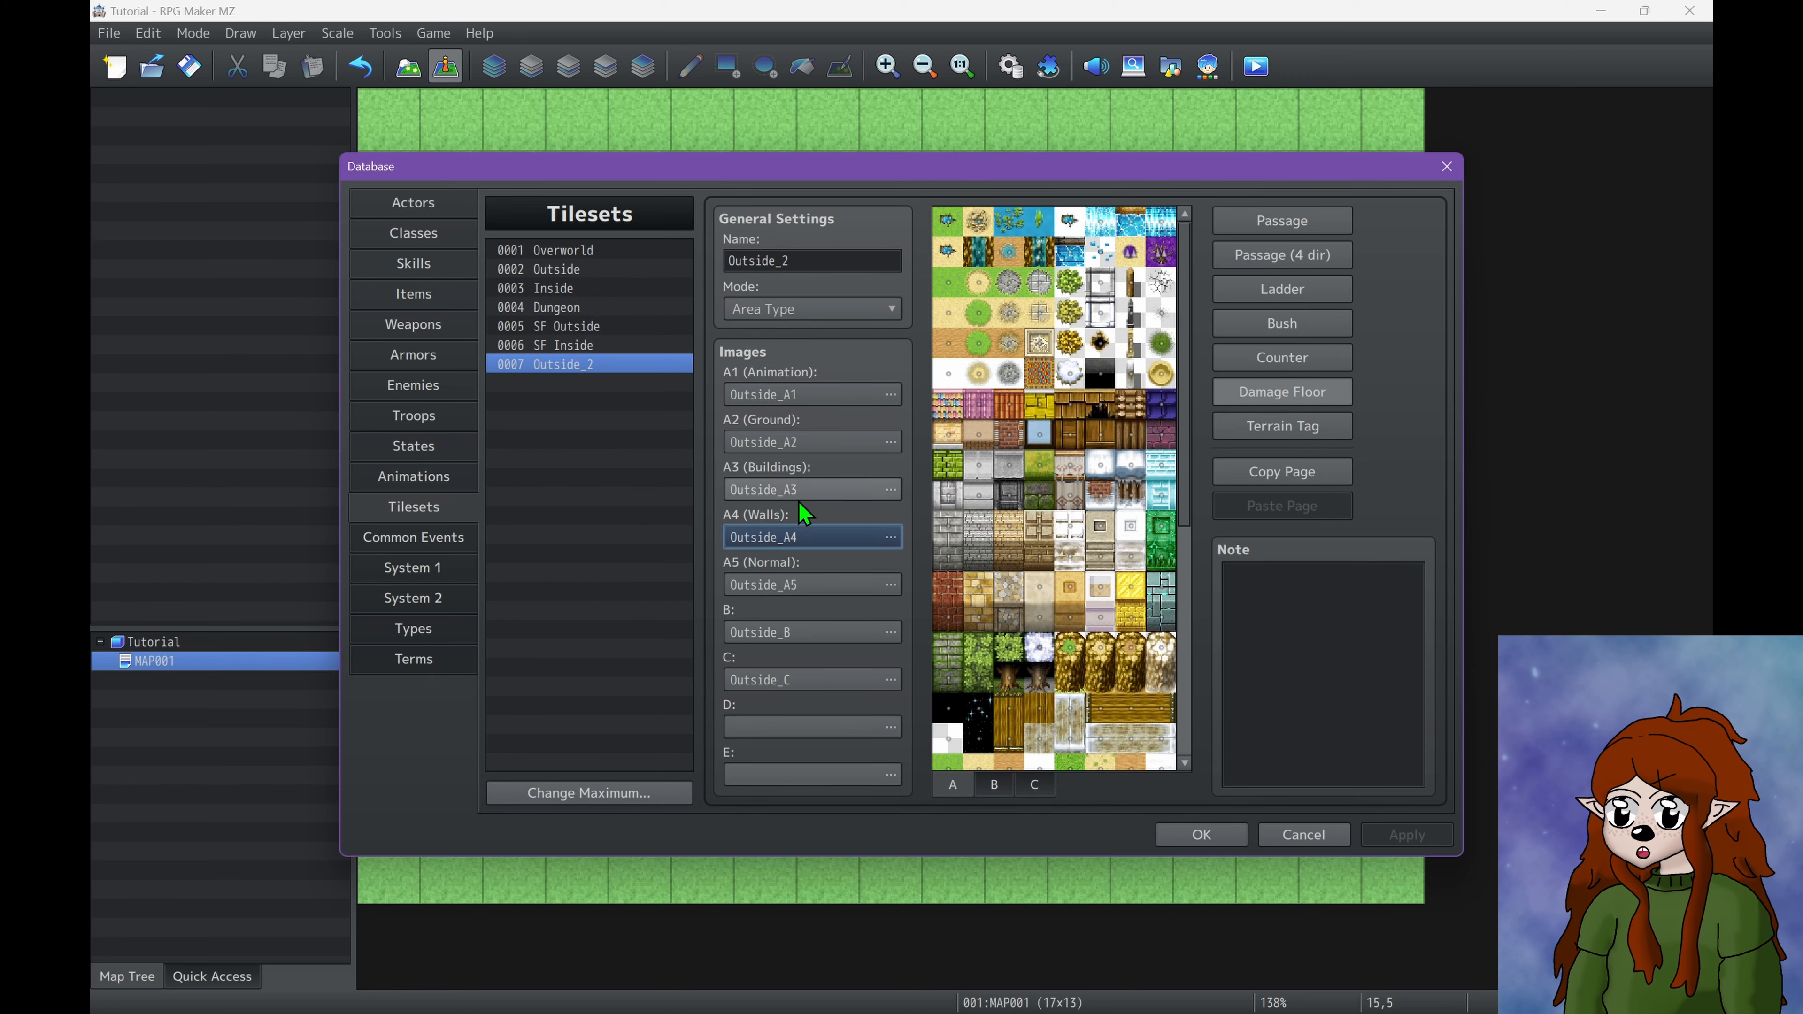
pyautogui.doubleClick(809, 490)
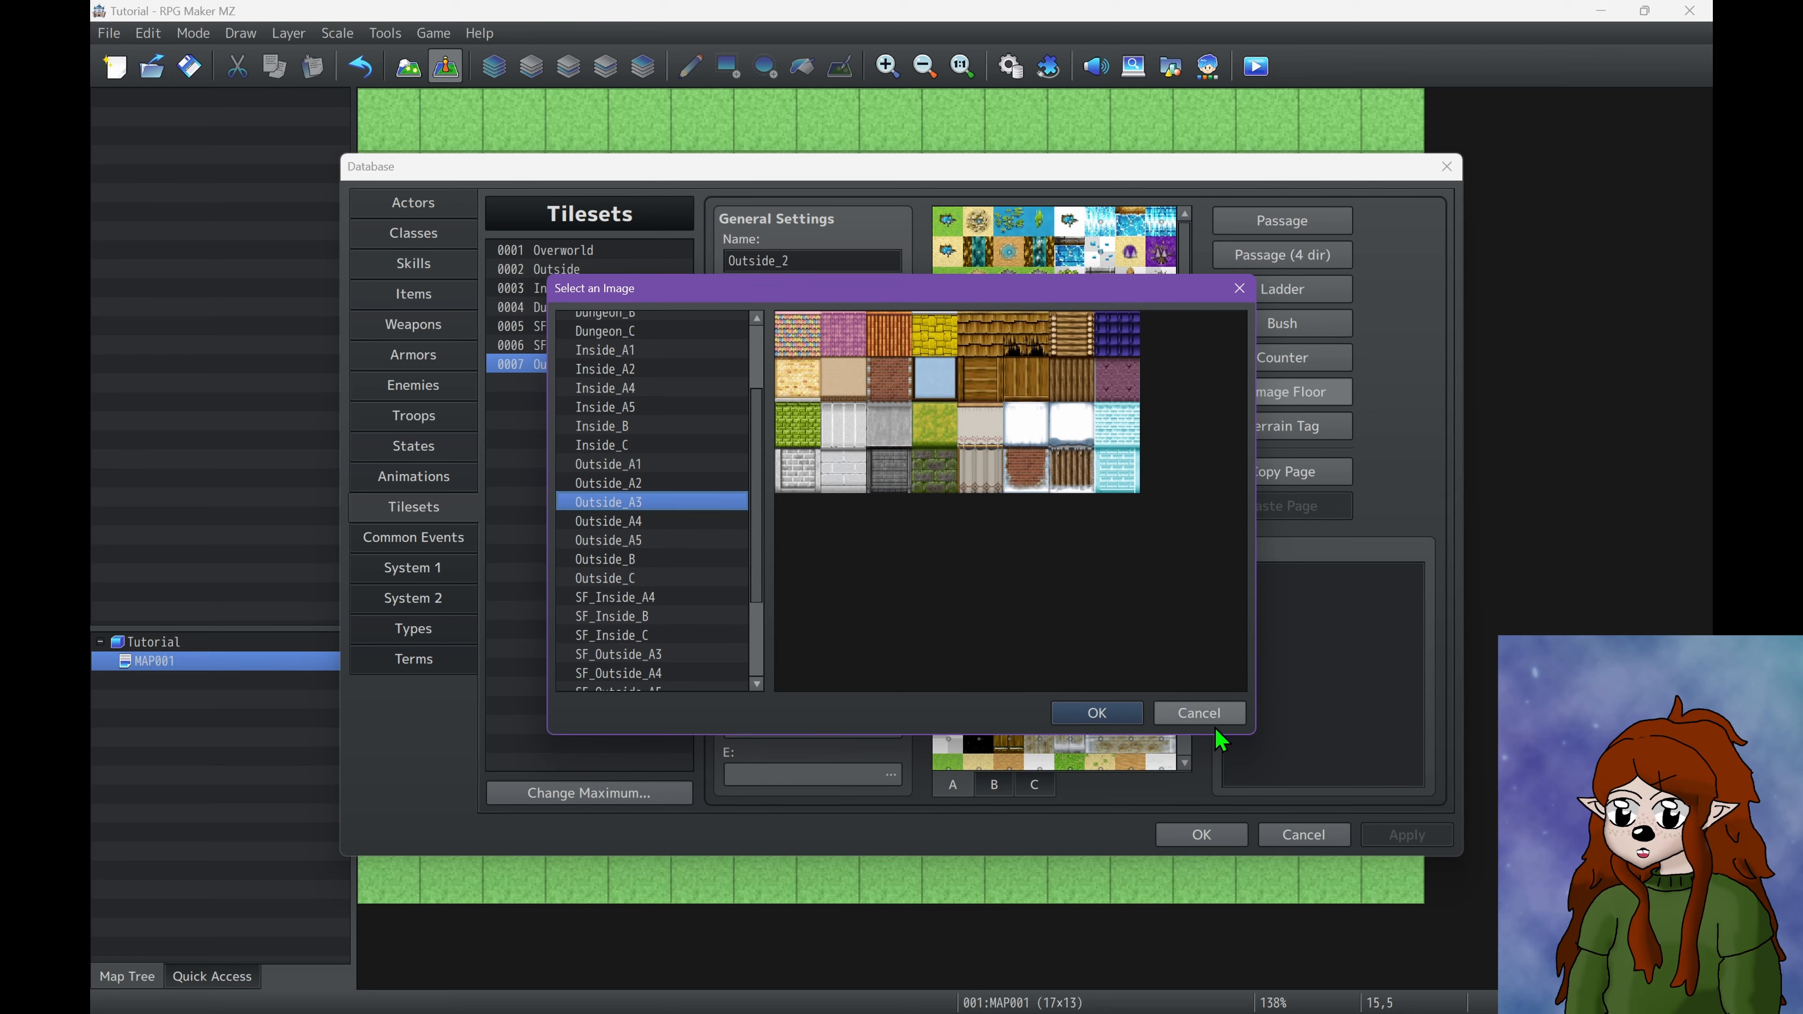
pyautogui.click(1164, 714)
# Examine the A5 (Normal) tiles and preview the image assigned to slot B of the tileset.
pyautogui.doubleClick(789, 579)
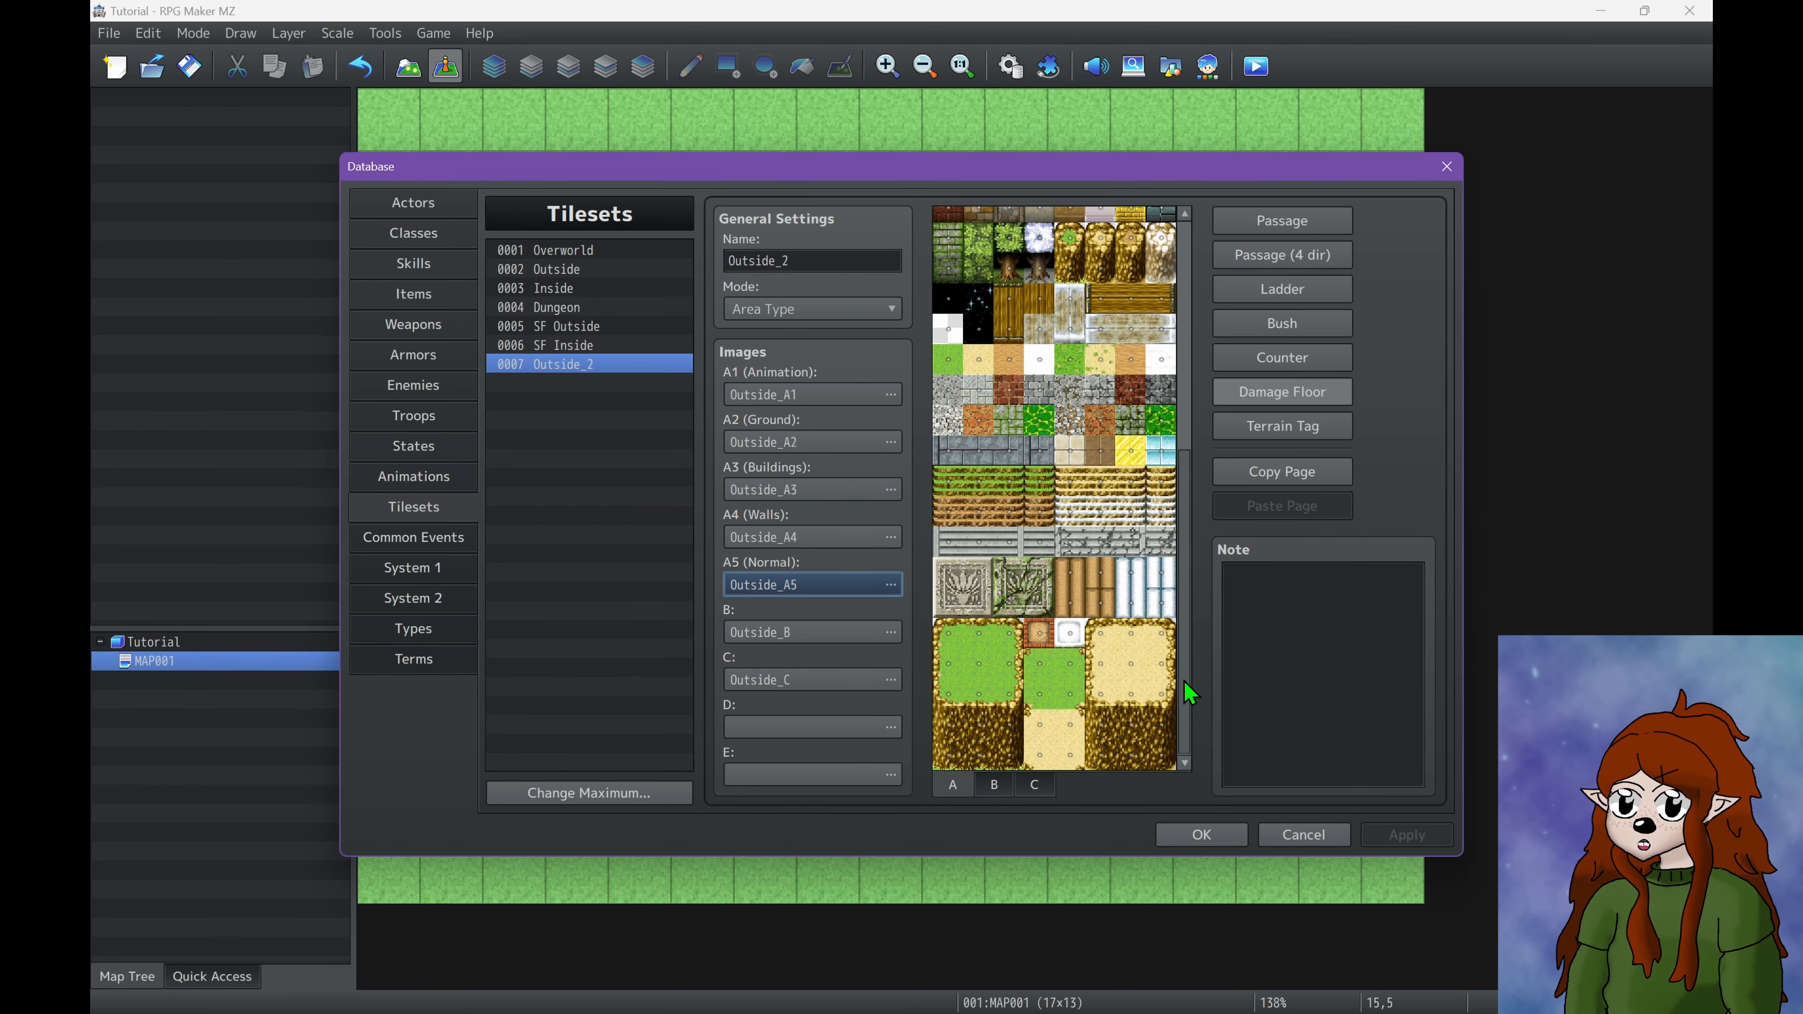
pyautogui.moveTo(1183, 681)
pyautogui.mouseDown()
pyautogui.moveTo(1190, 296)
pyautogui.moveTo(1185, 693)
pyautogui.mouseUp()
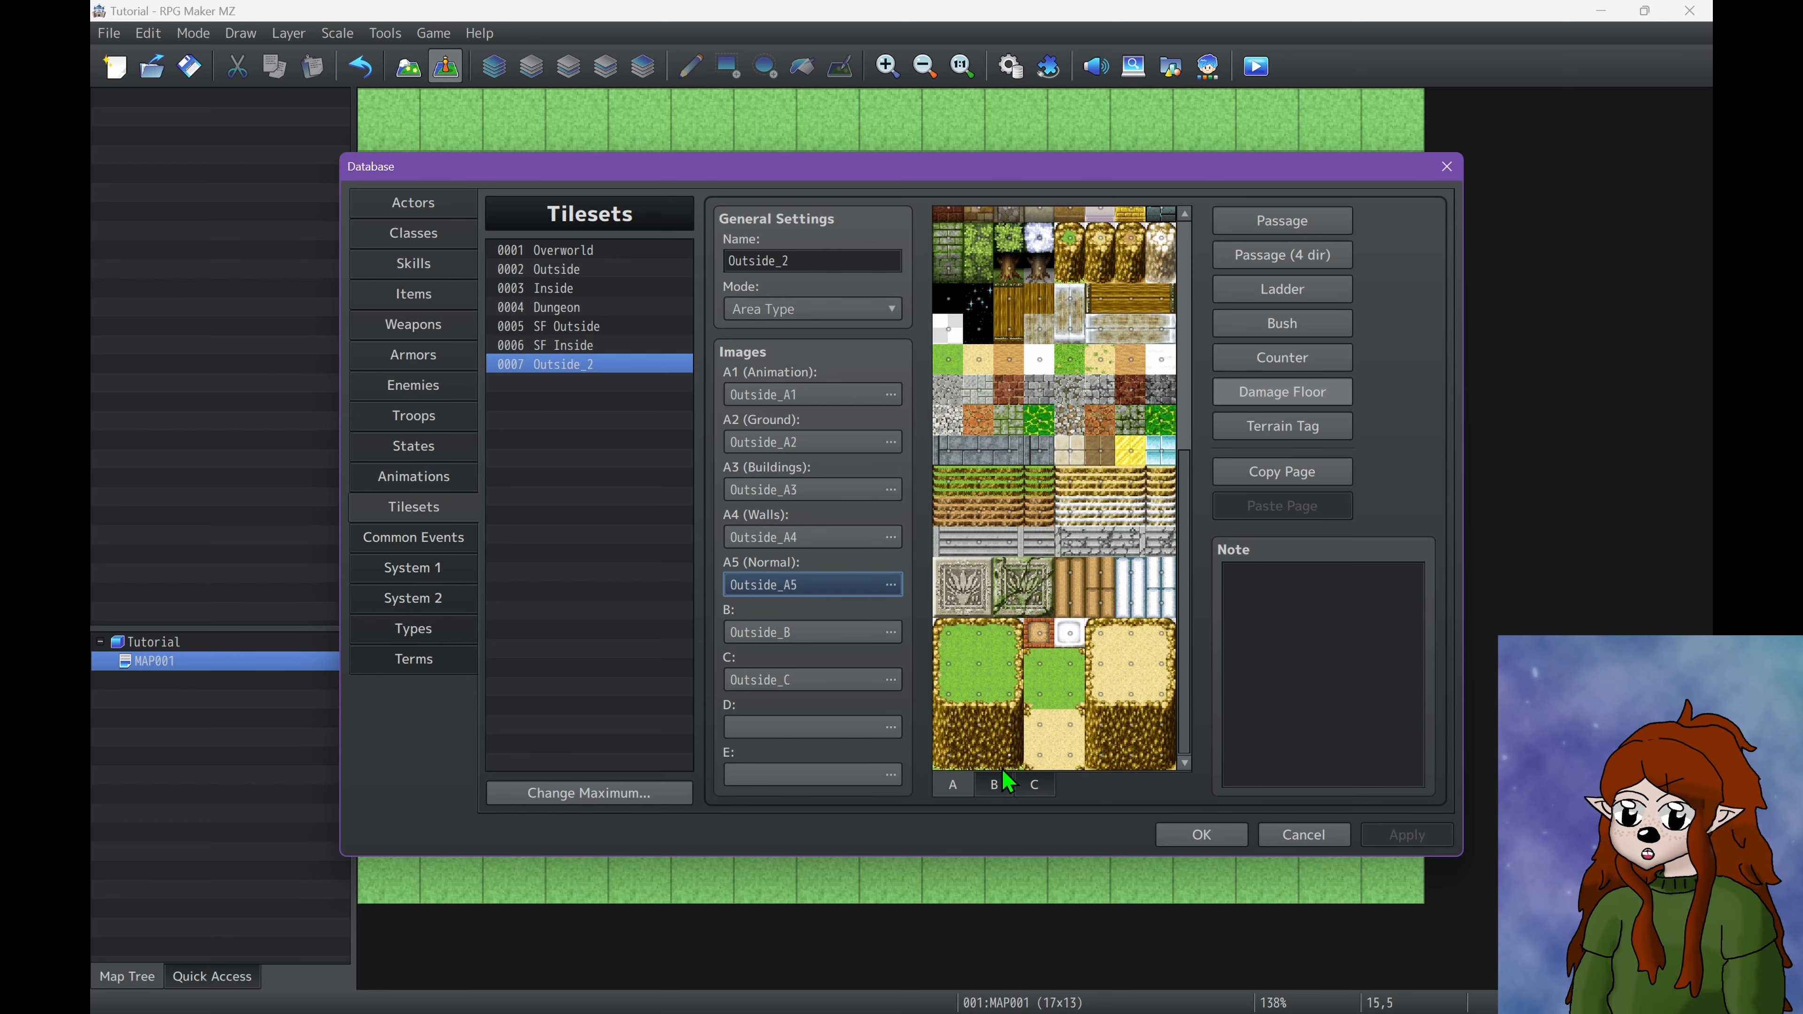
pyautogui.click(994, 784)
pyautogui.click(890, 632)
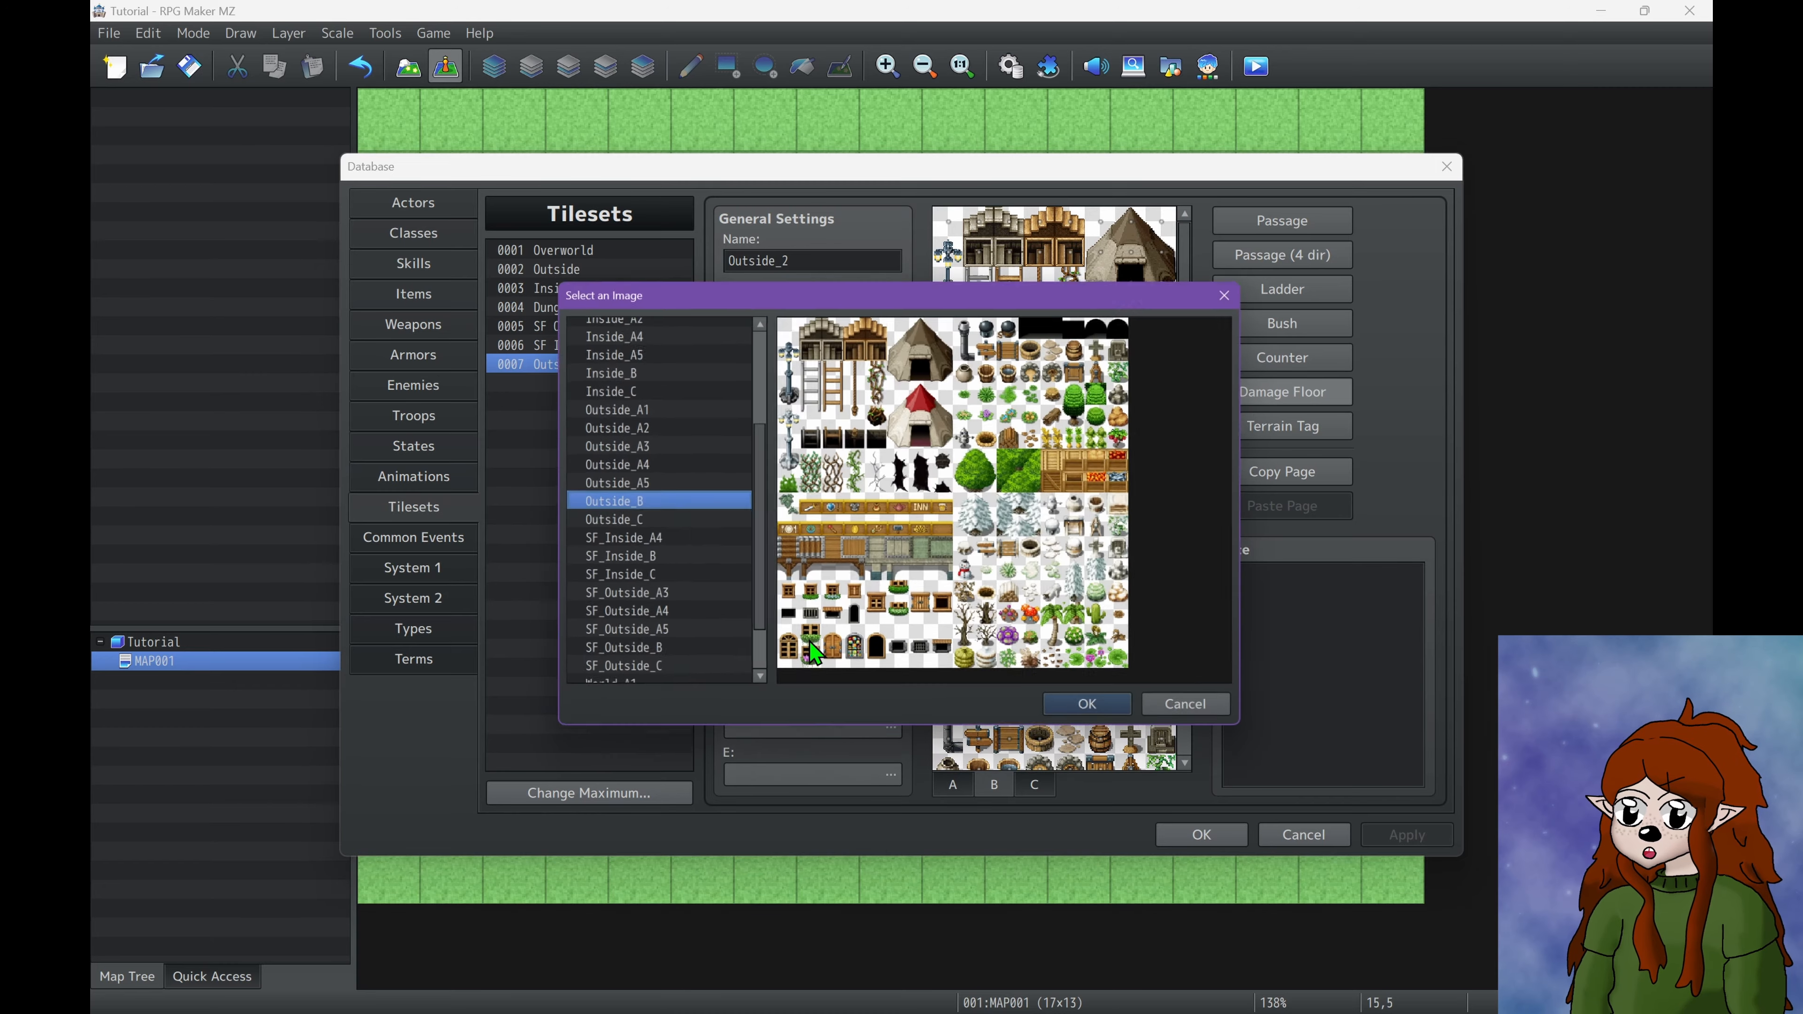
pyautogui.click(1199, 710)
# Browse the tileset's C, B and A tile pages to compare their contents.
pyautogui.click(1040, 784)
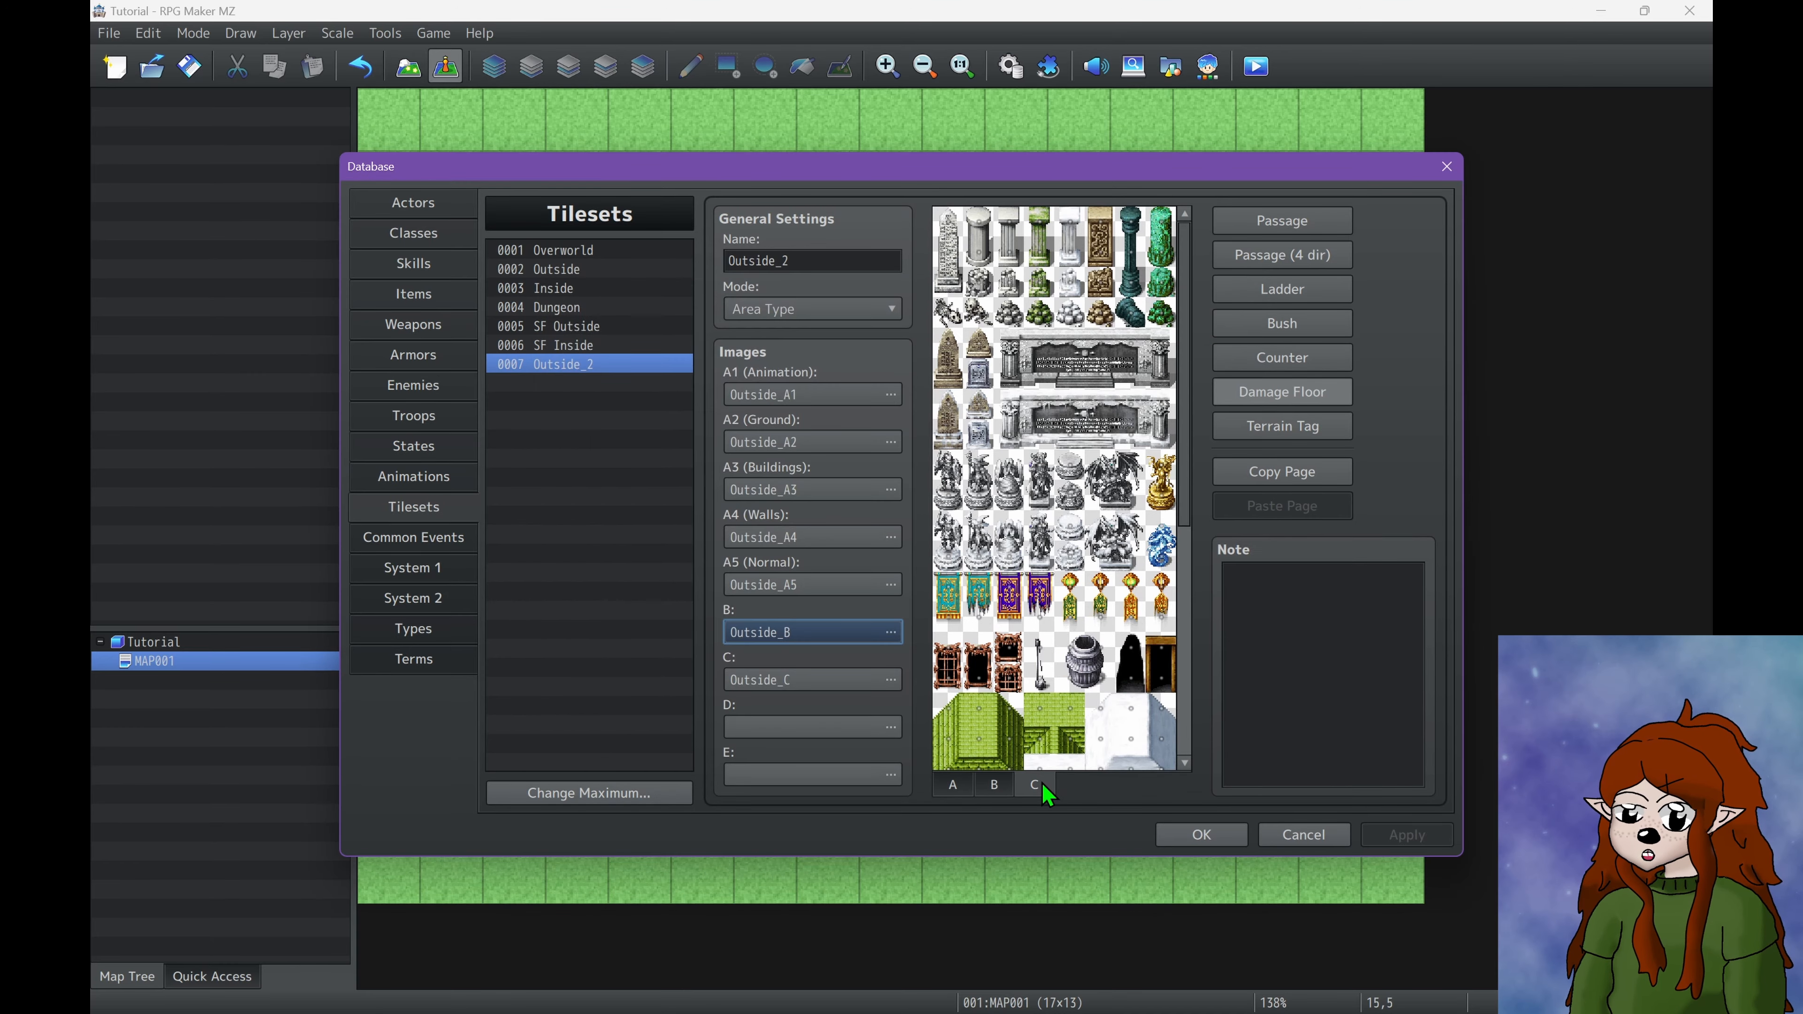
pyautogui.scroll(-5, 1122, 427)
pyautogui.scroll(3, 1075, 673)
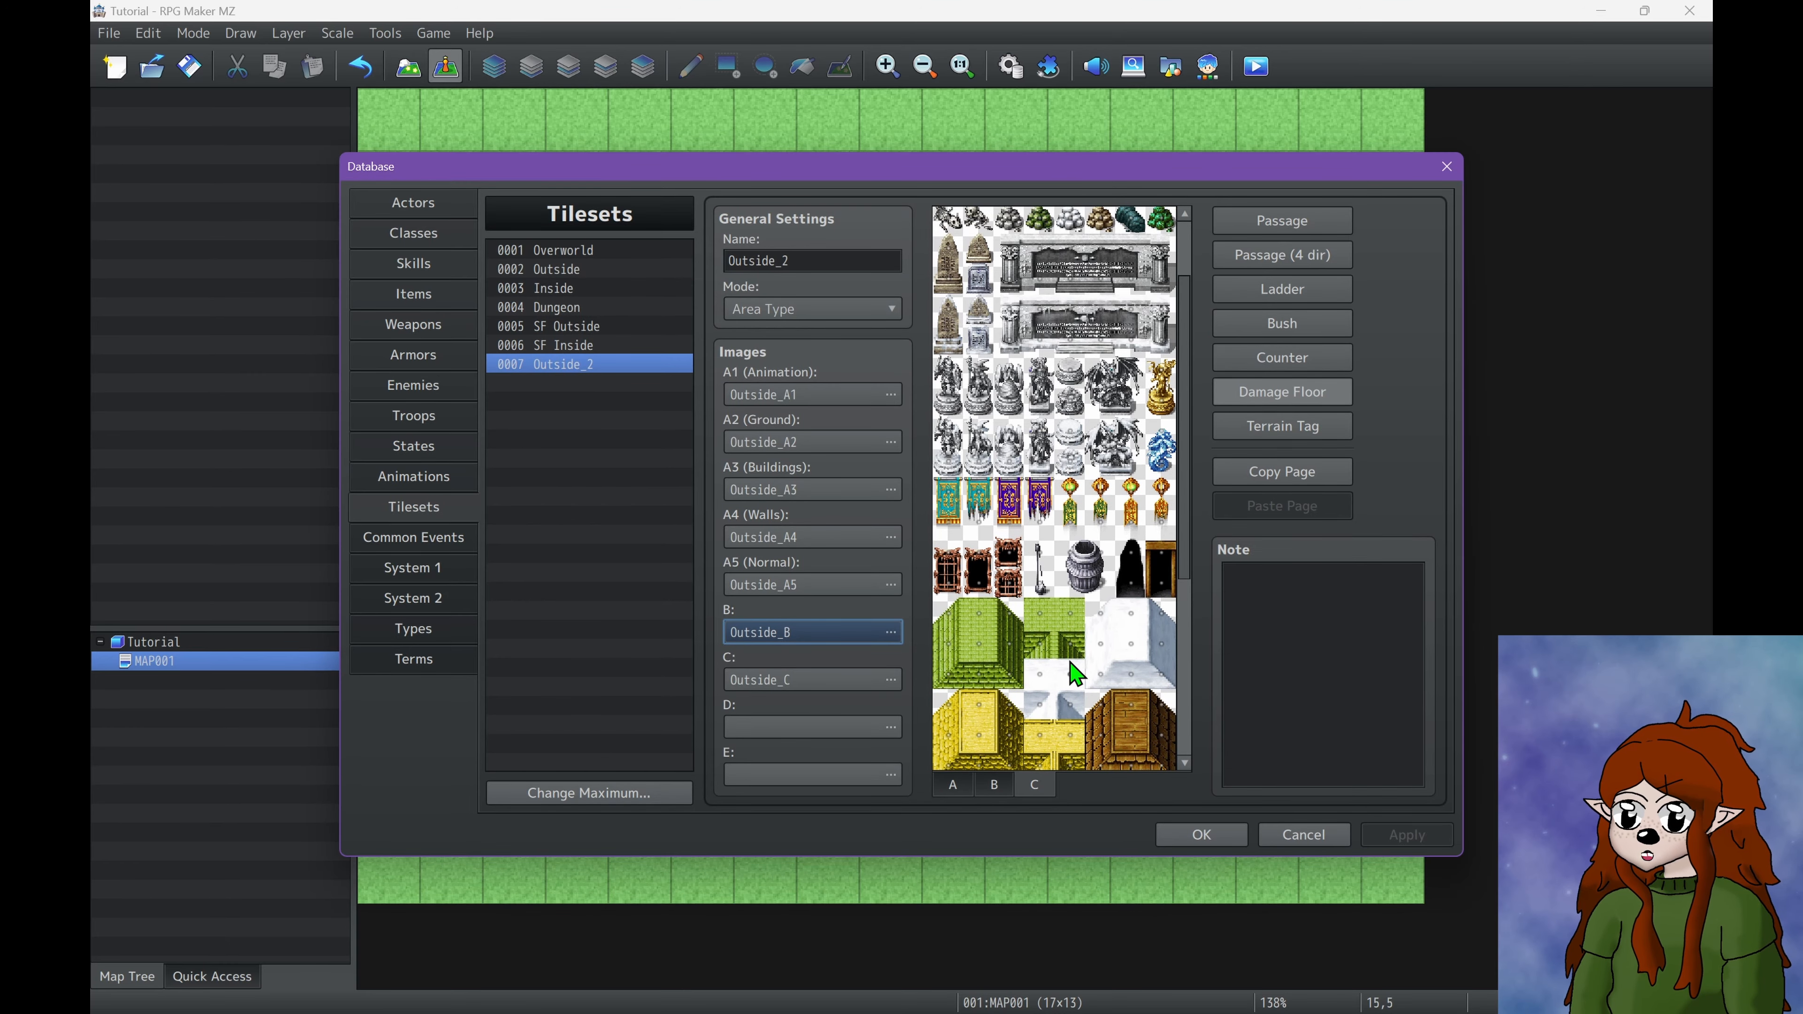
pyautogui.click(1002, 793)
pyautogui.click(1033, 792)
pyautogui.click(994, 793)
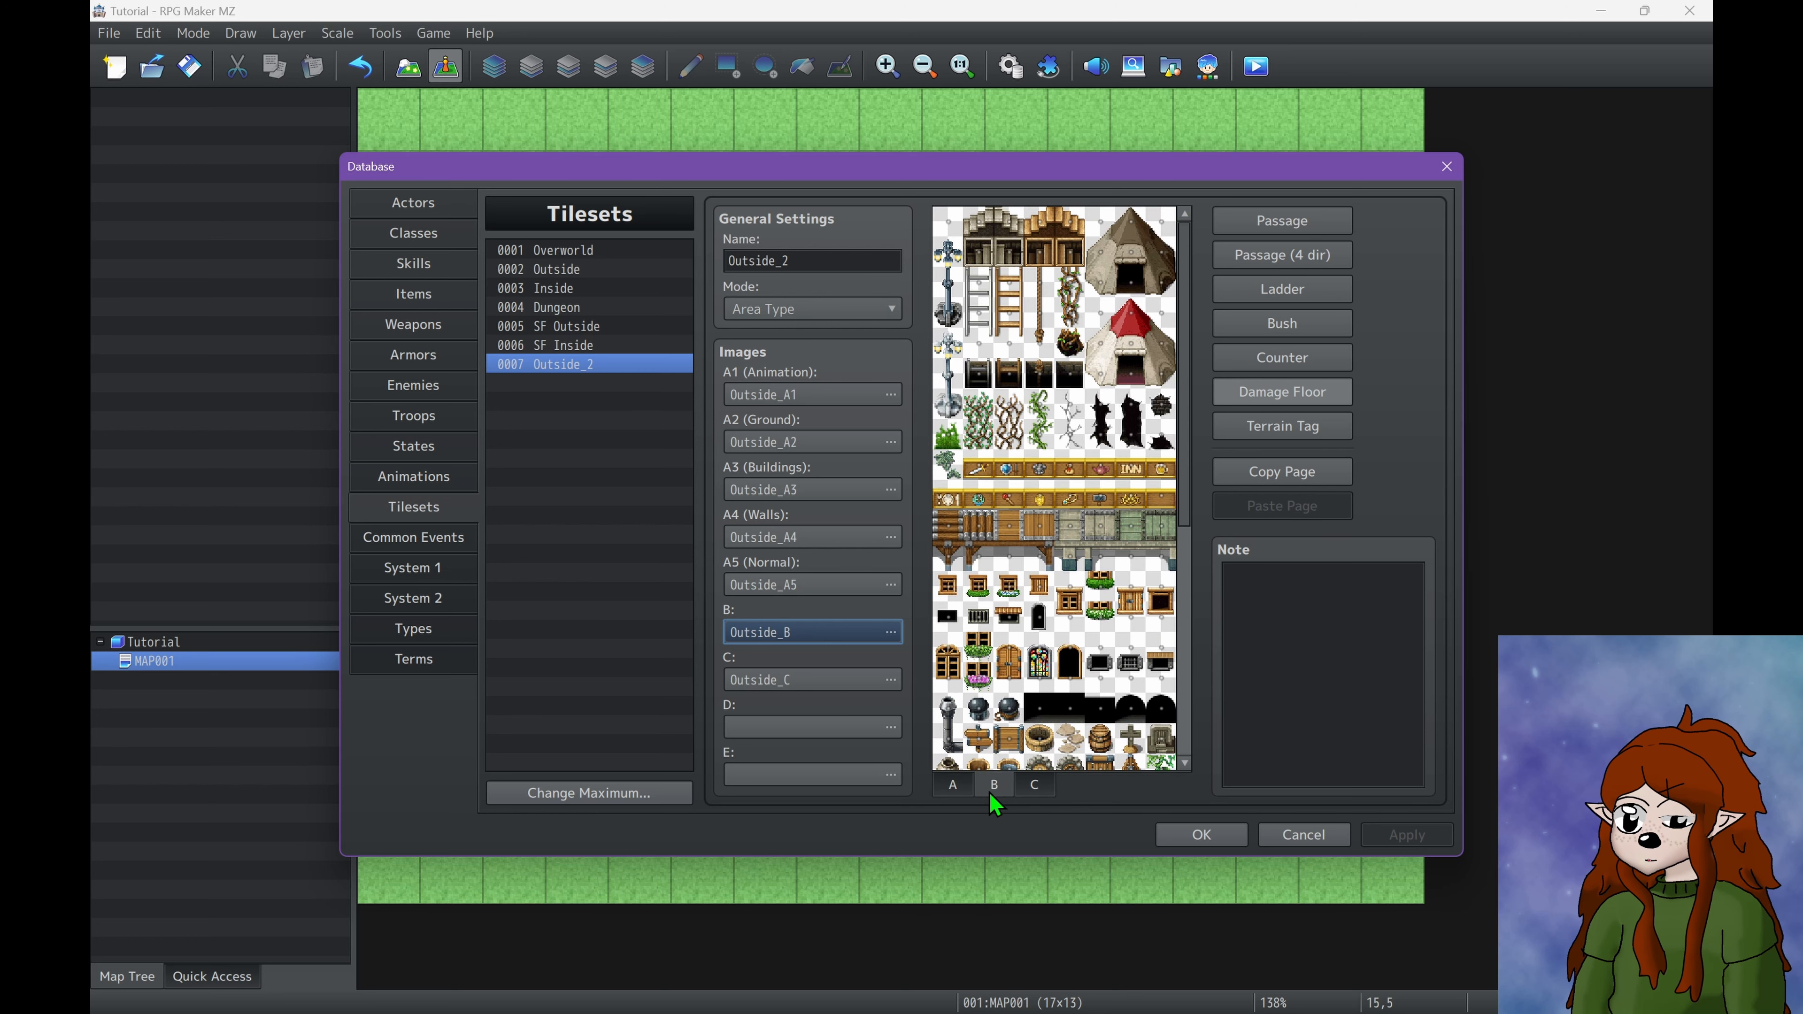
pyautogui.click(1026, 791)
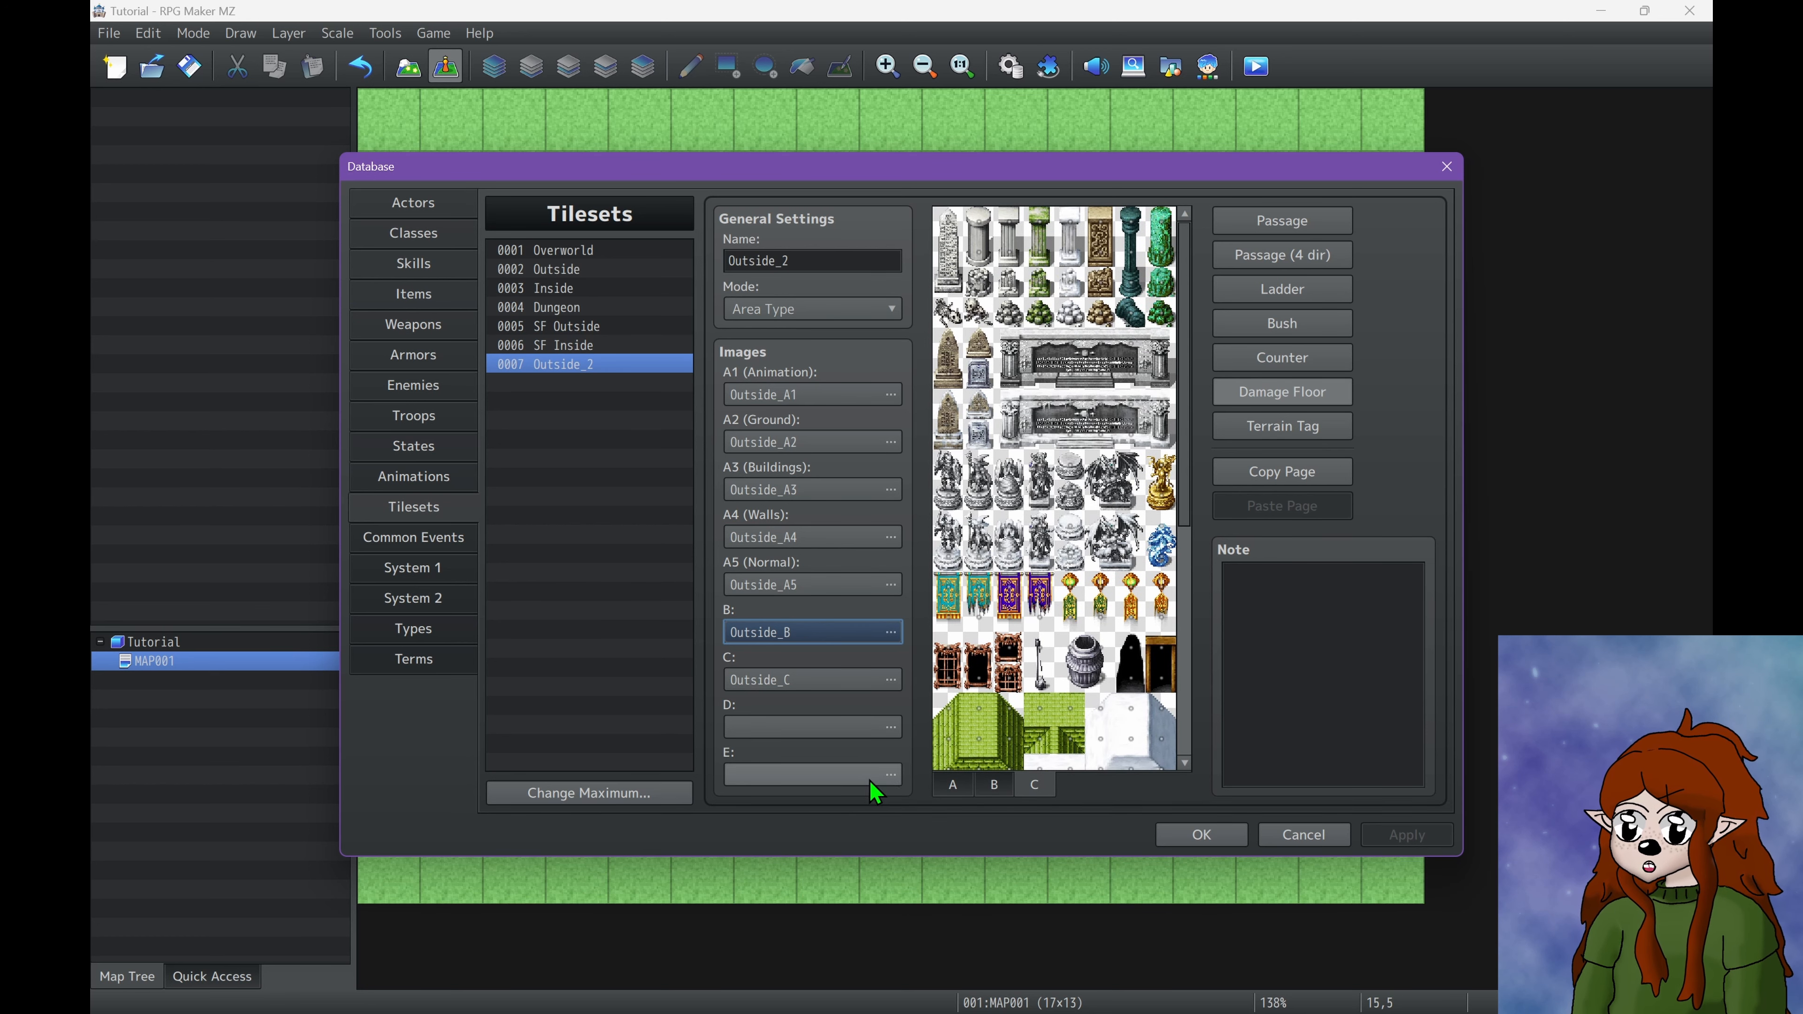
pyautogui.click(954, 783)
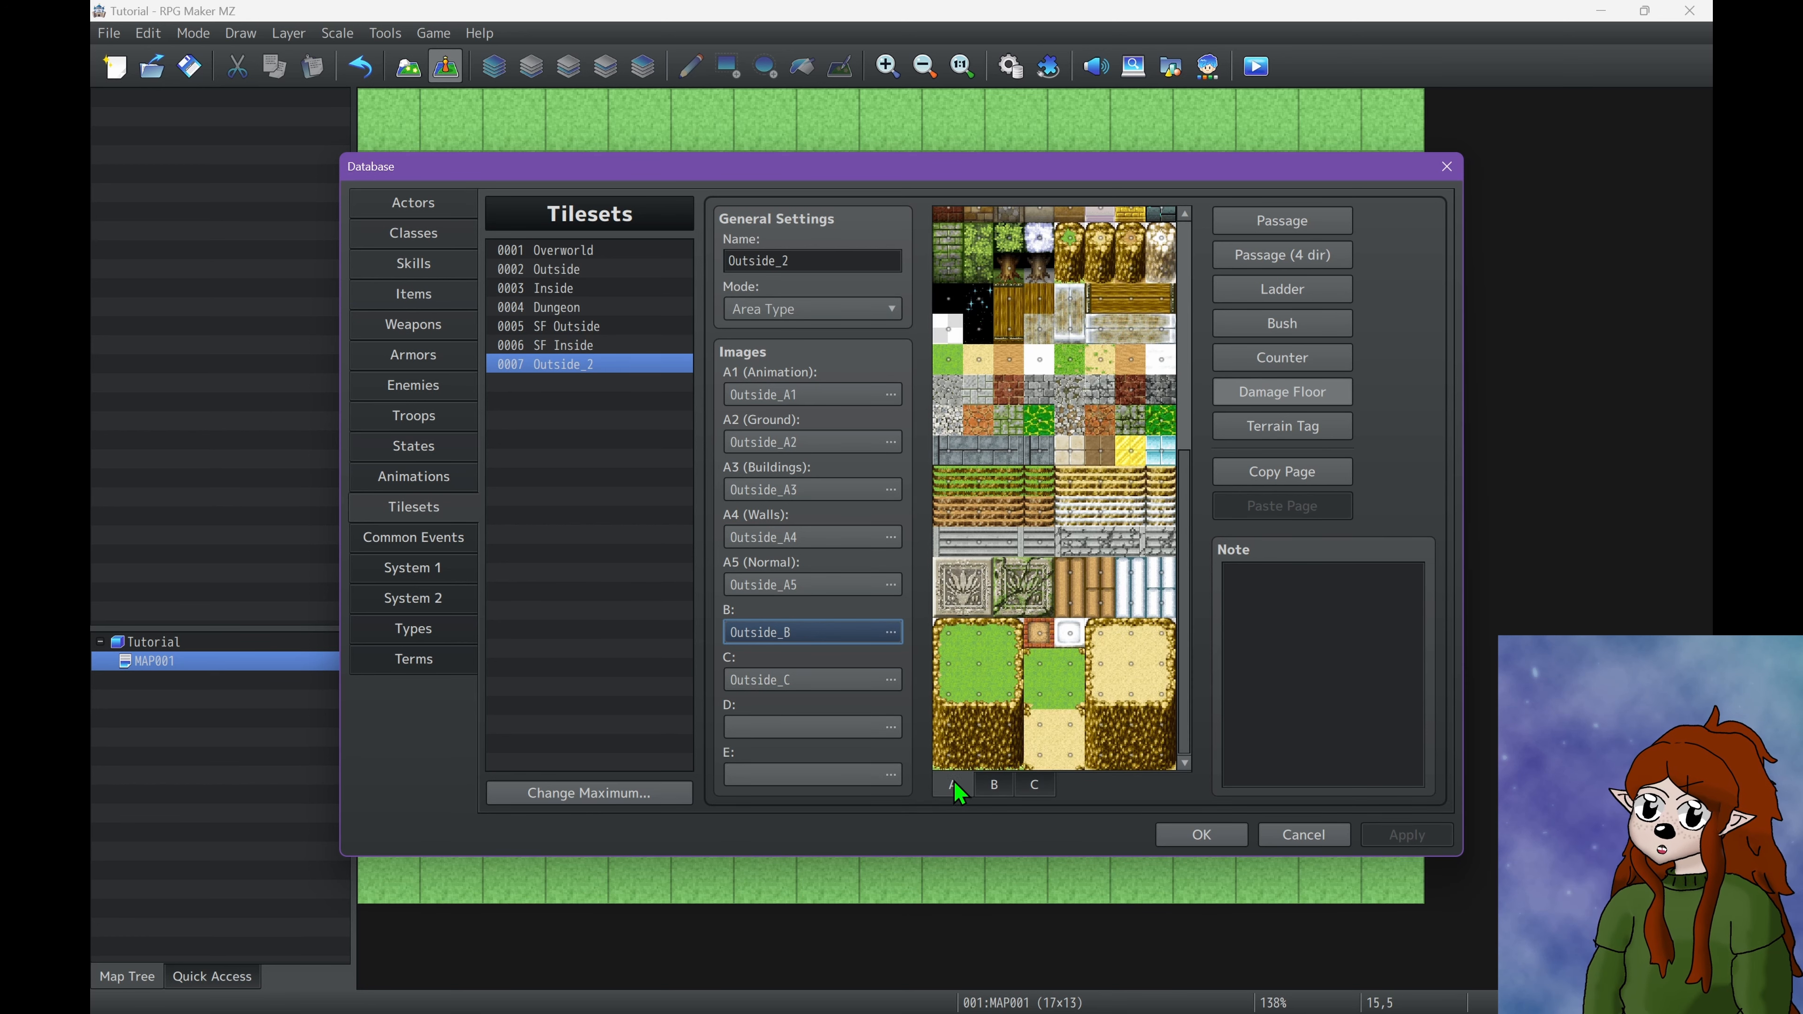
pyautogui.scroll(-5, 1080, 476)
pyautogui.scroll(3, 1080, 477)
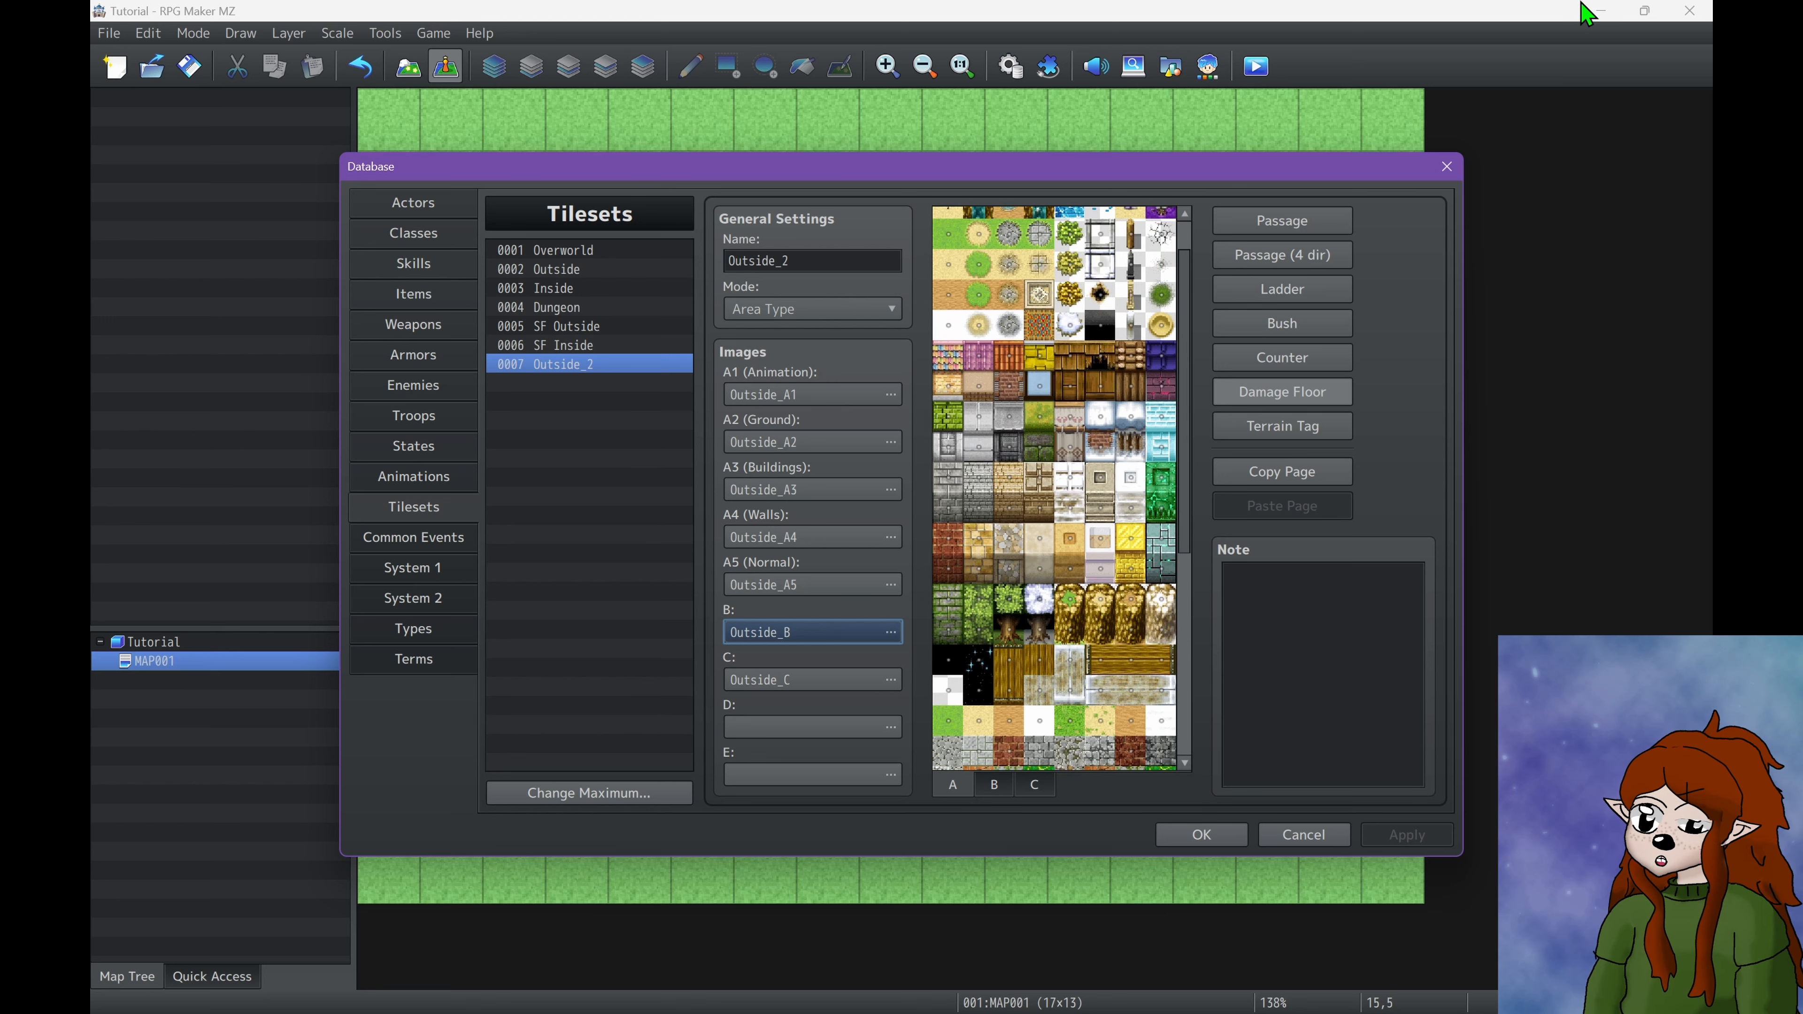
# Display the Passage settings and examine the passability marks on tile pages A and B.
pyautogui.click(1305, 229)
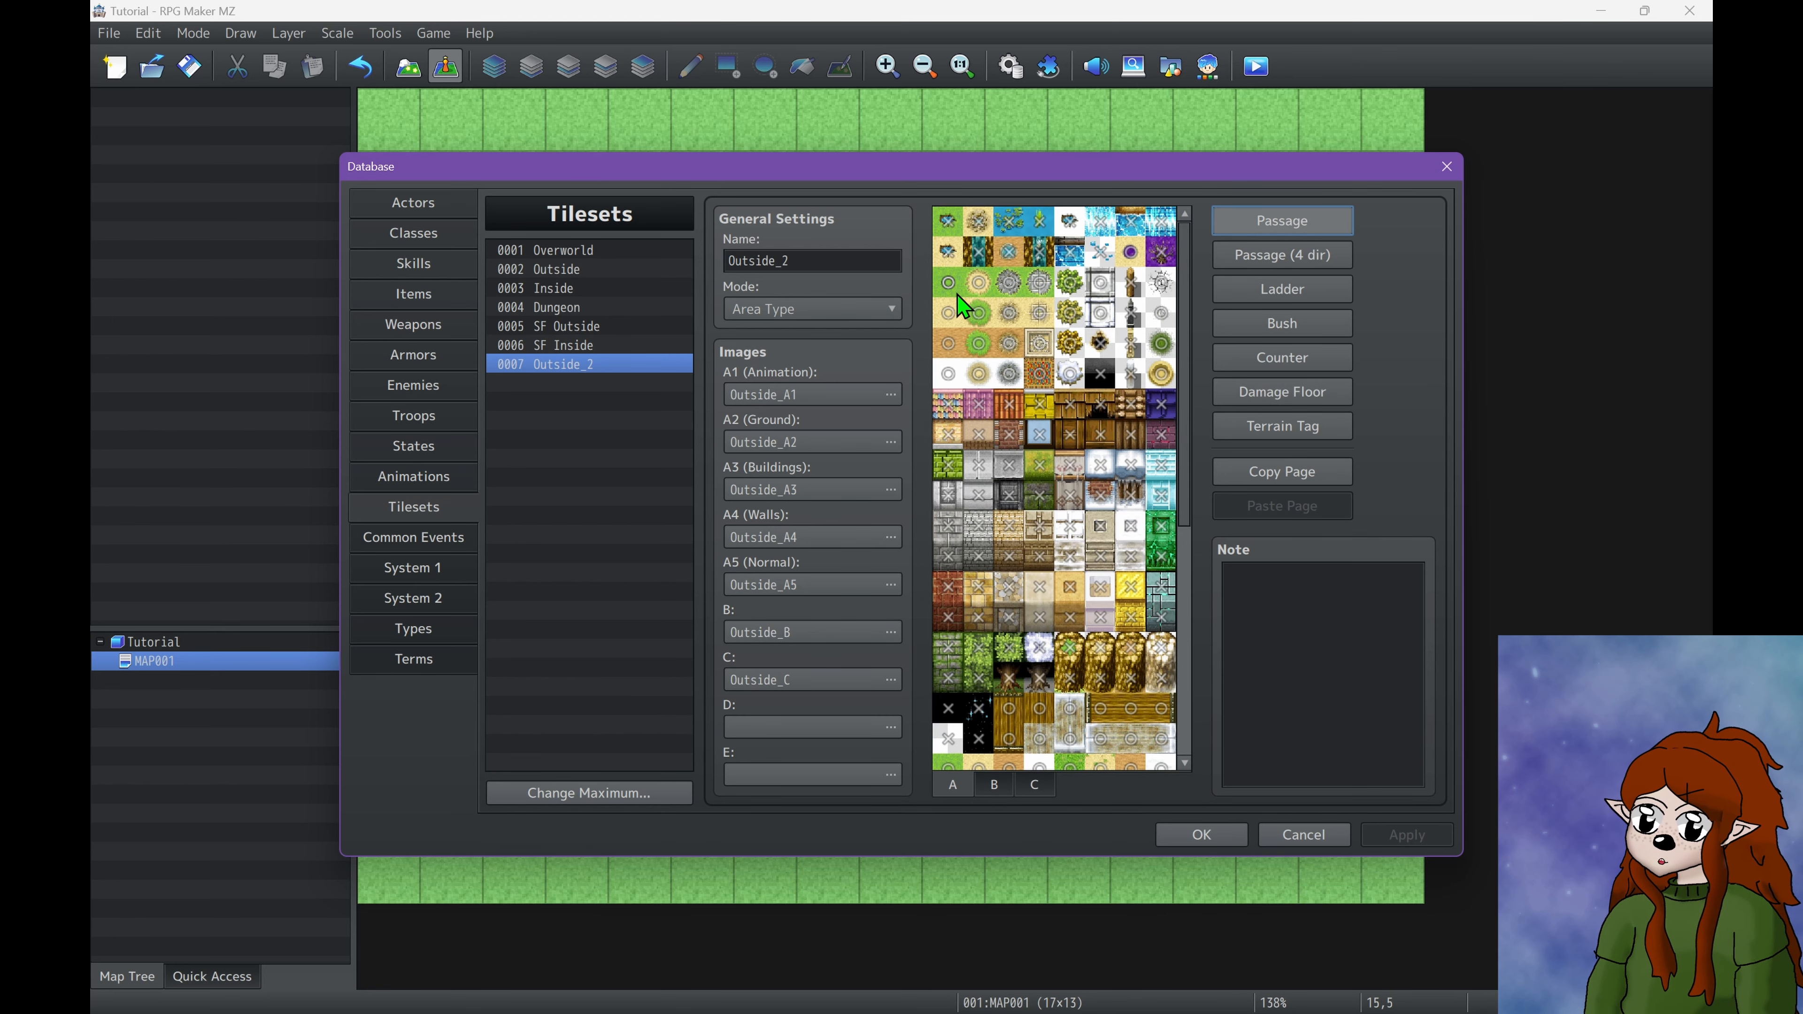
pyautogui.scroll(-3, 963, 307)
pyautogui.click(995, 785)
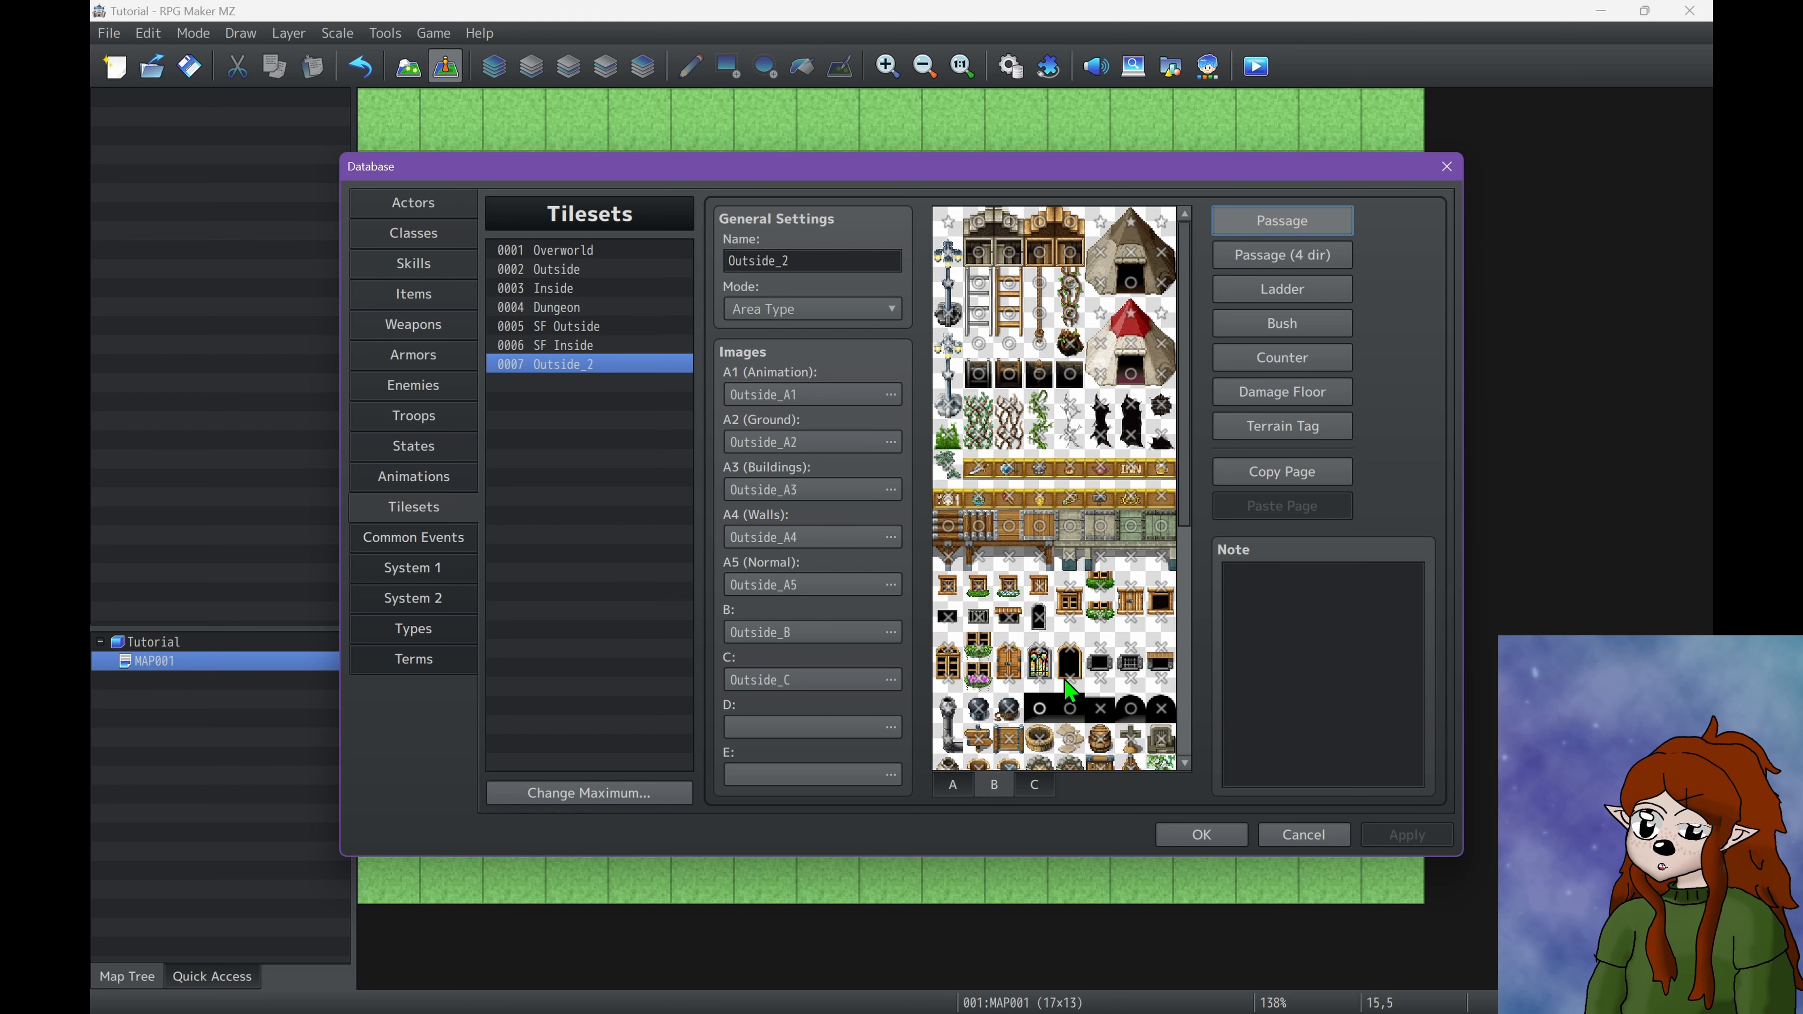
pyautogui.scroll(-4, 1086, 674)
pyautogui.scroll(4, 1086, 675)
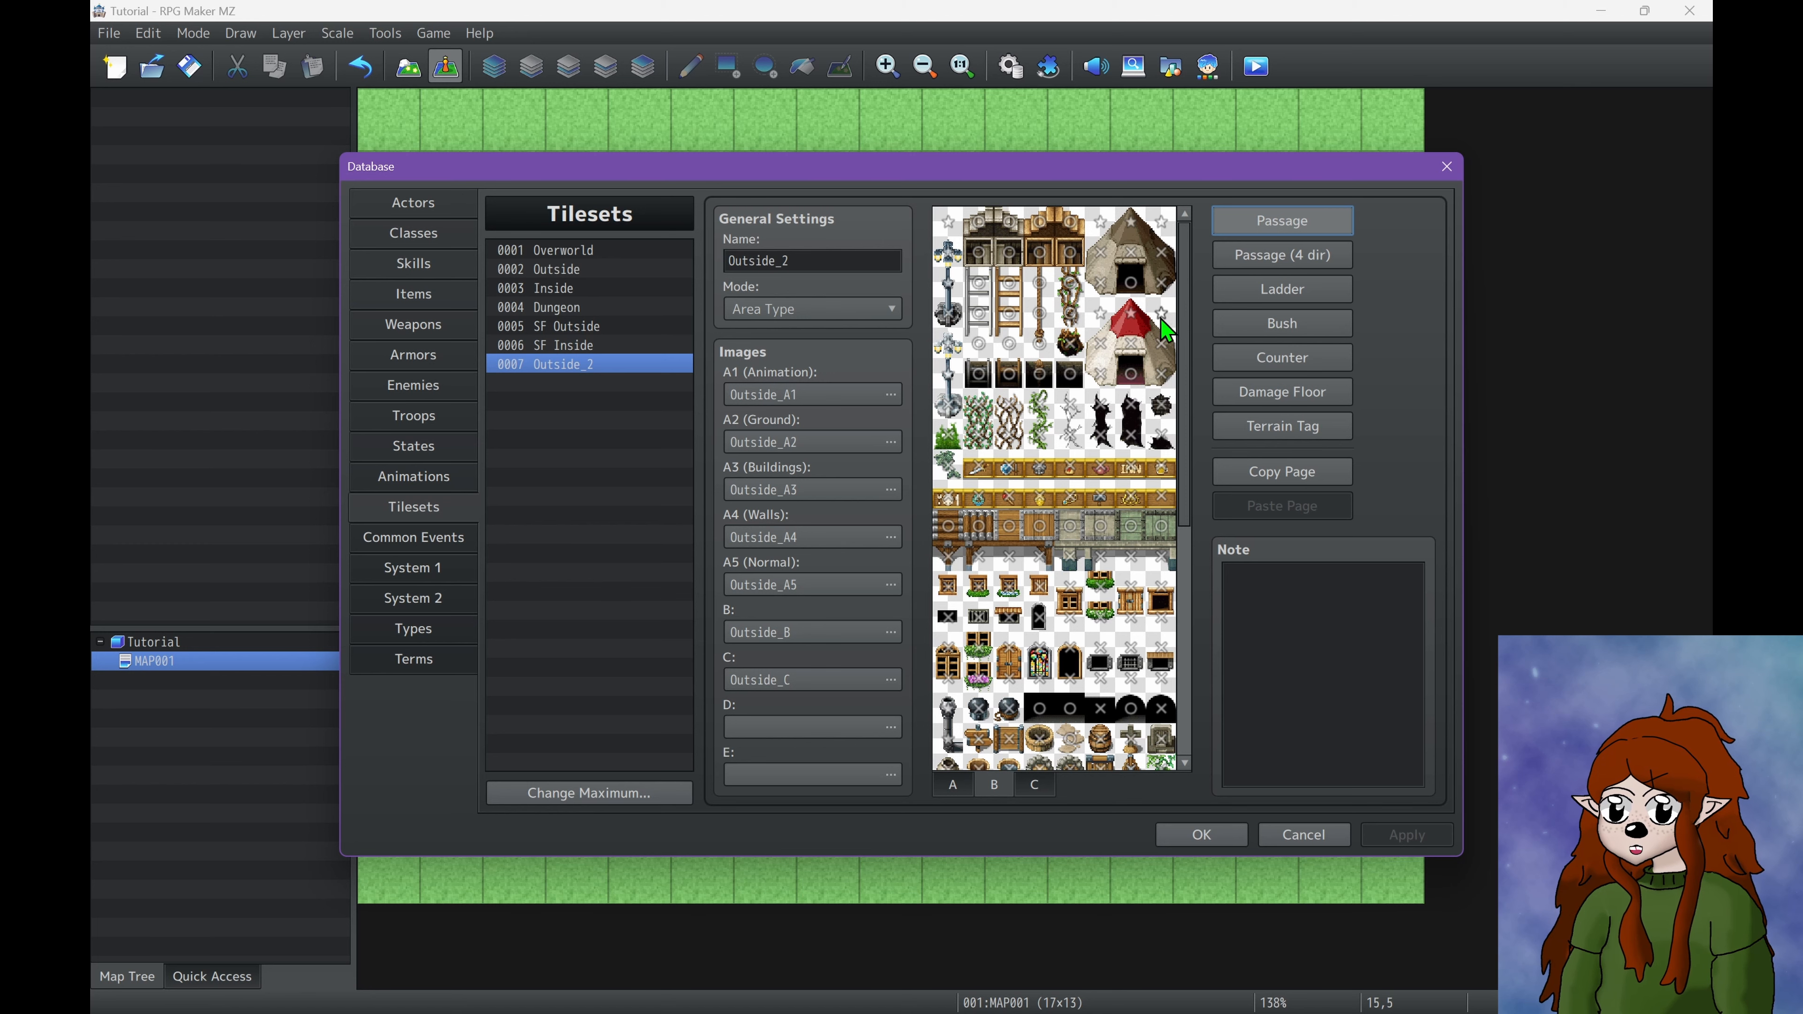
pyautogui.click(1125, 326)
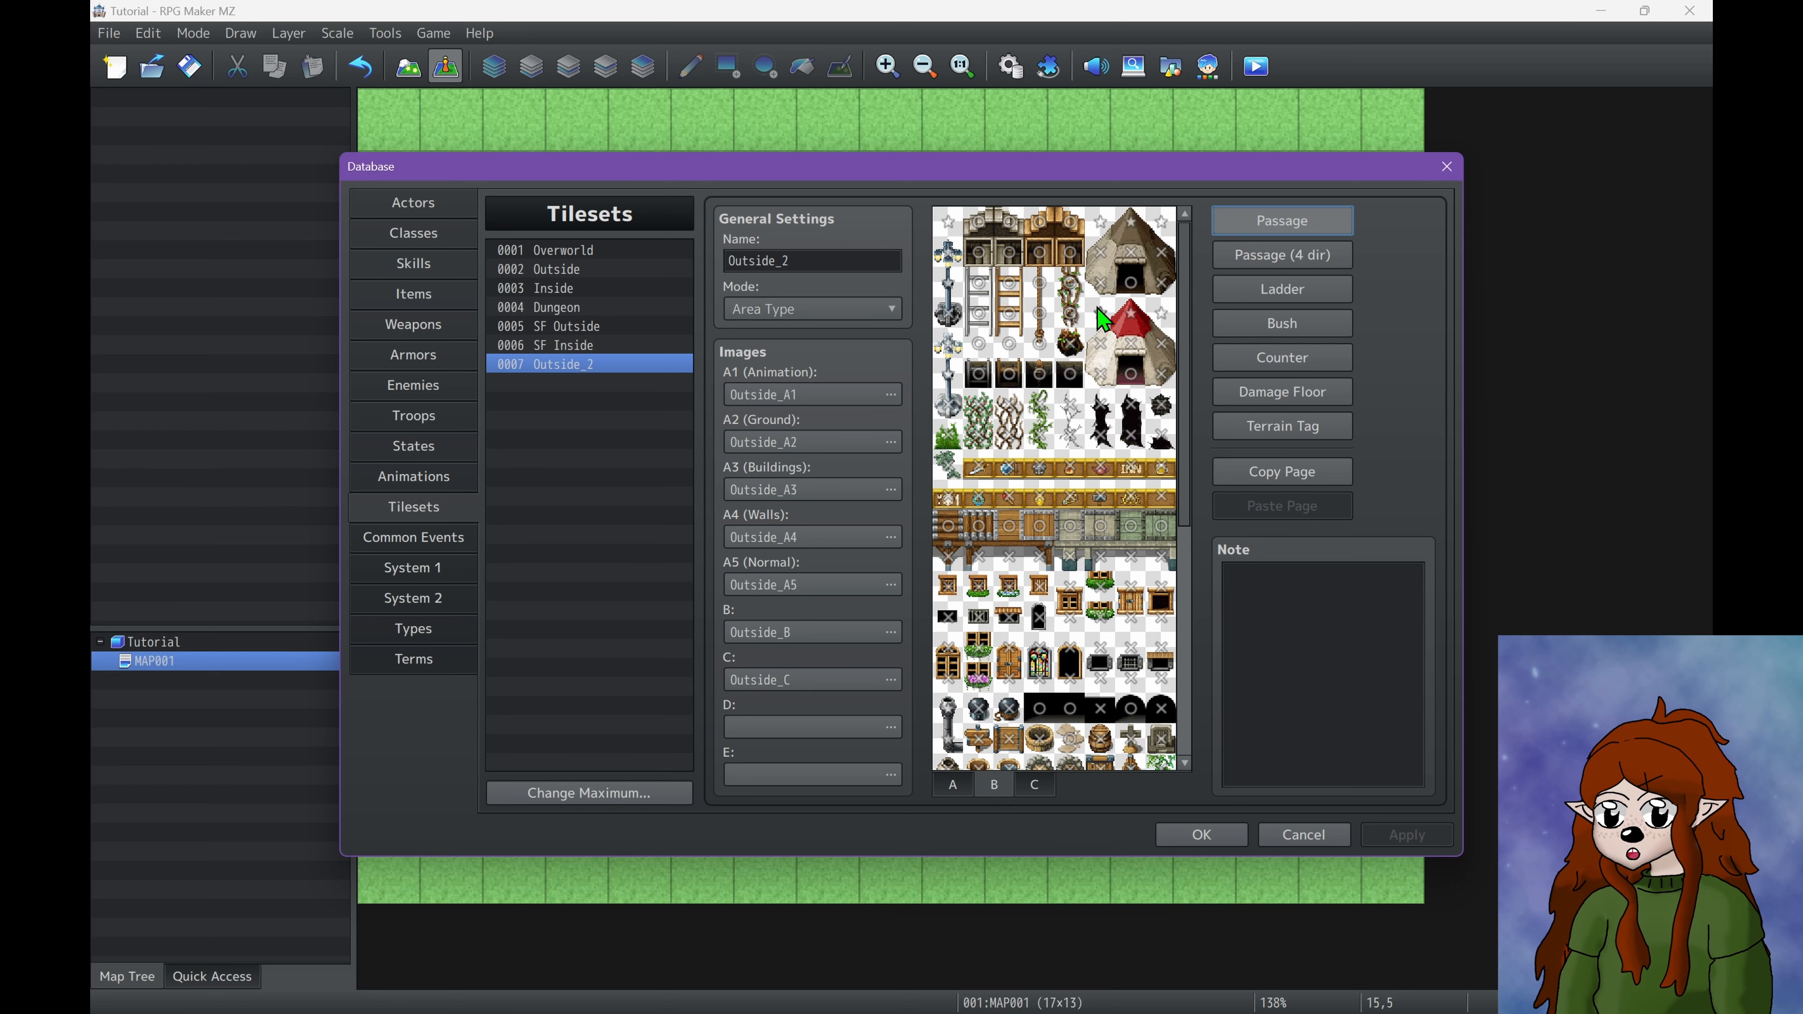
pyautogui.click(1171, 405)
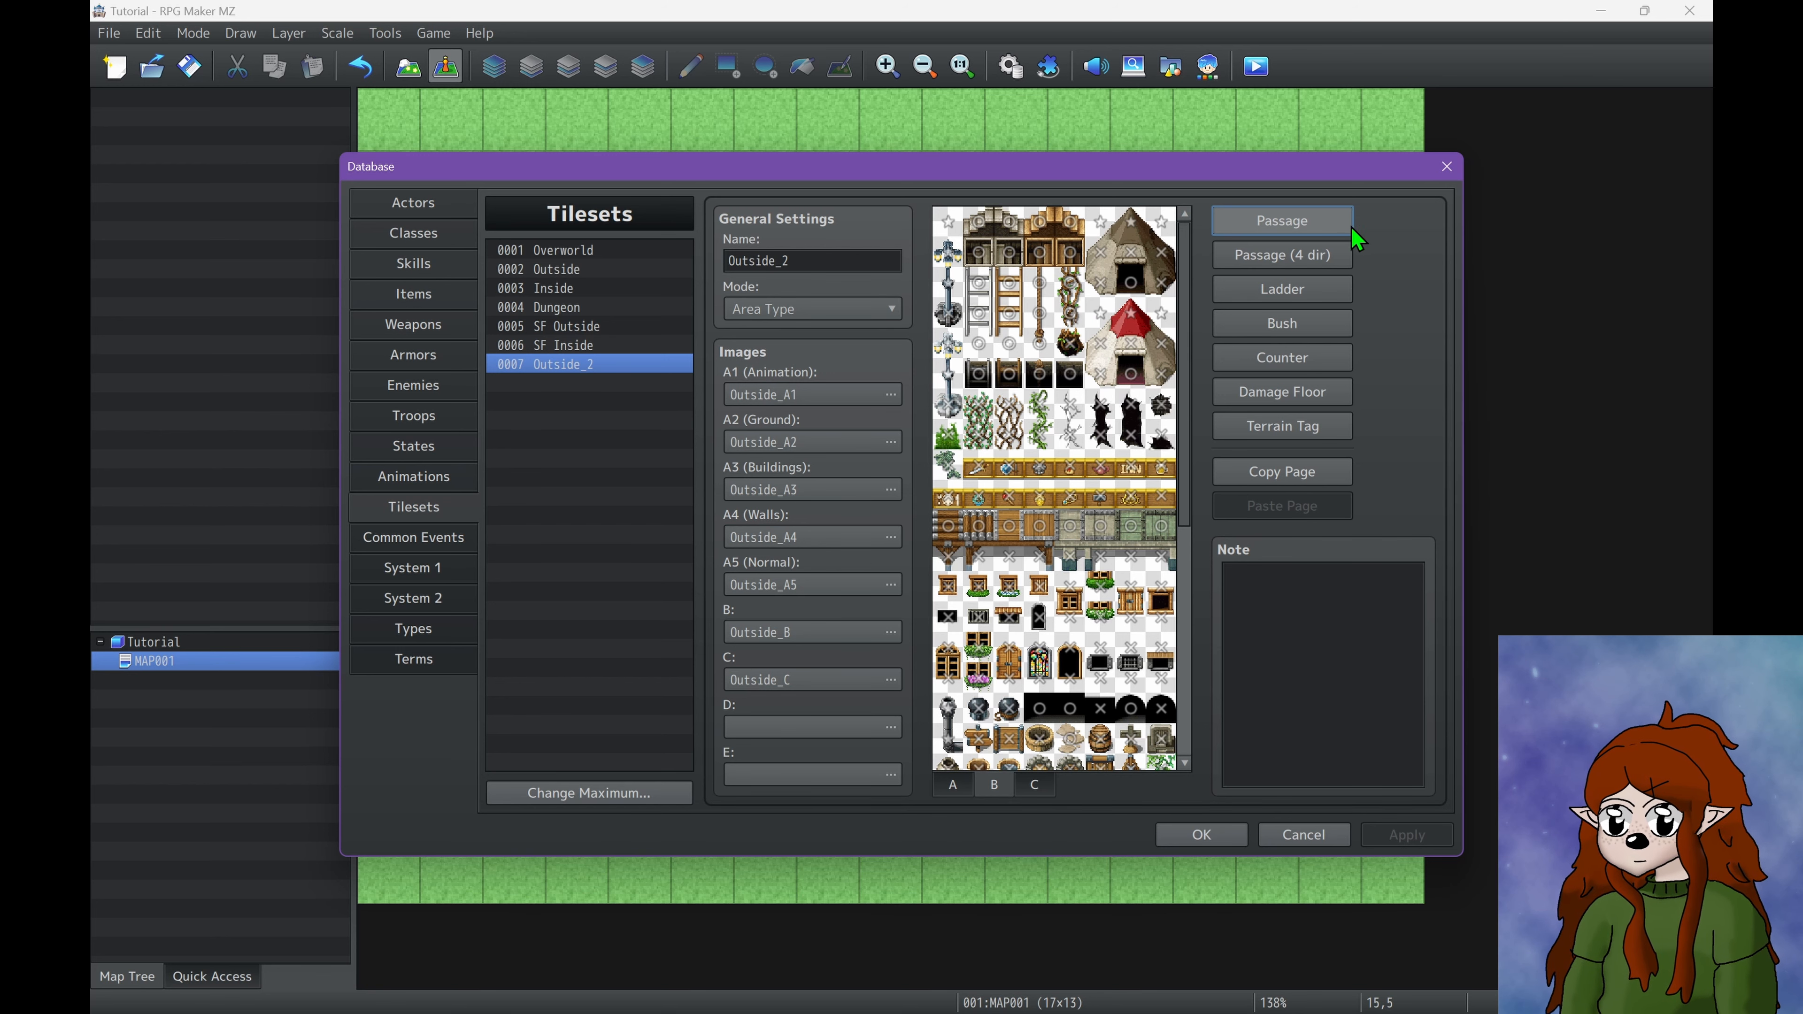
# In Passage (4 dir) on page A, toggle the left direction of the leftmost grass-edged stair tile and apply the change.
pyautogui.click(953, 789)
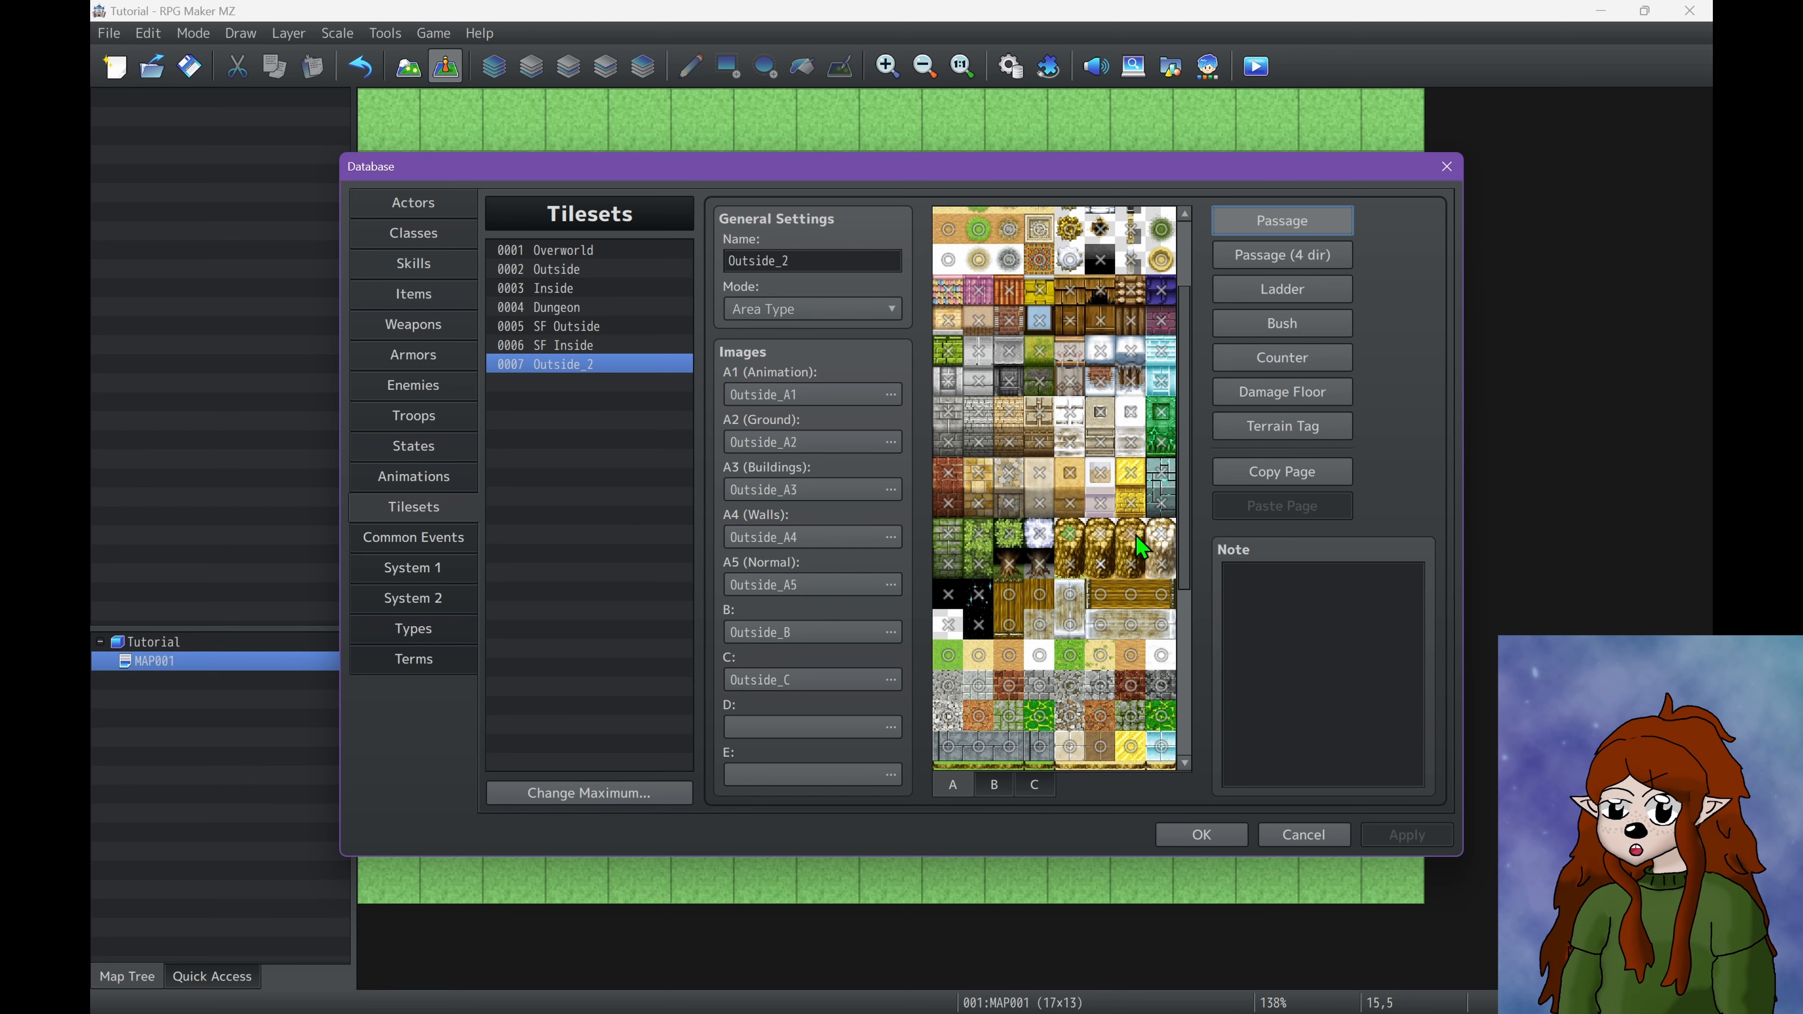
pyautogui.click(1286, 263)
pyautogui.scroll(-5, 974, 621)
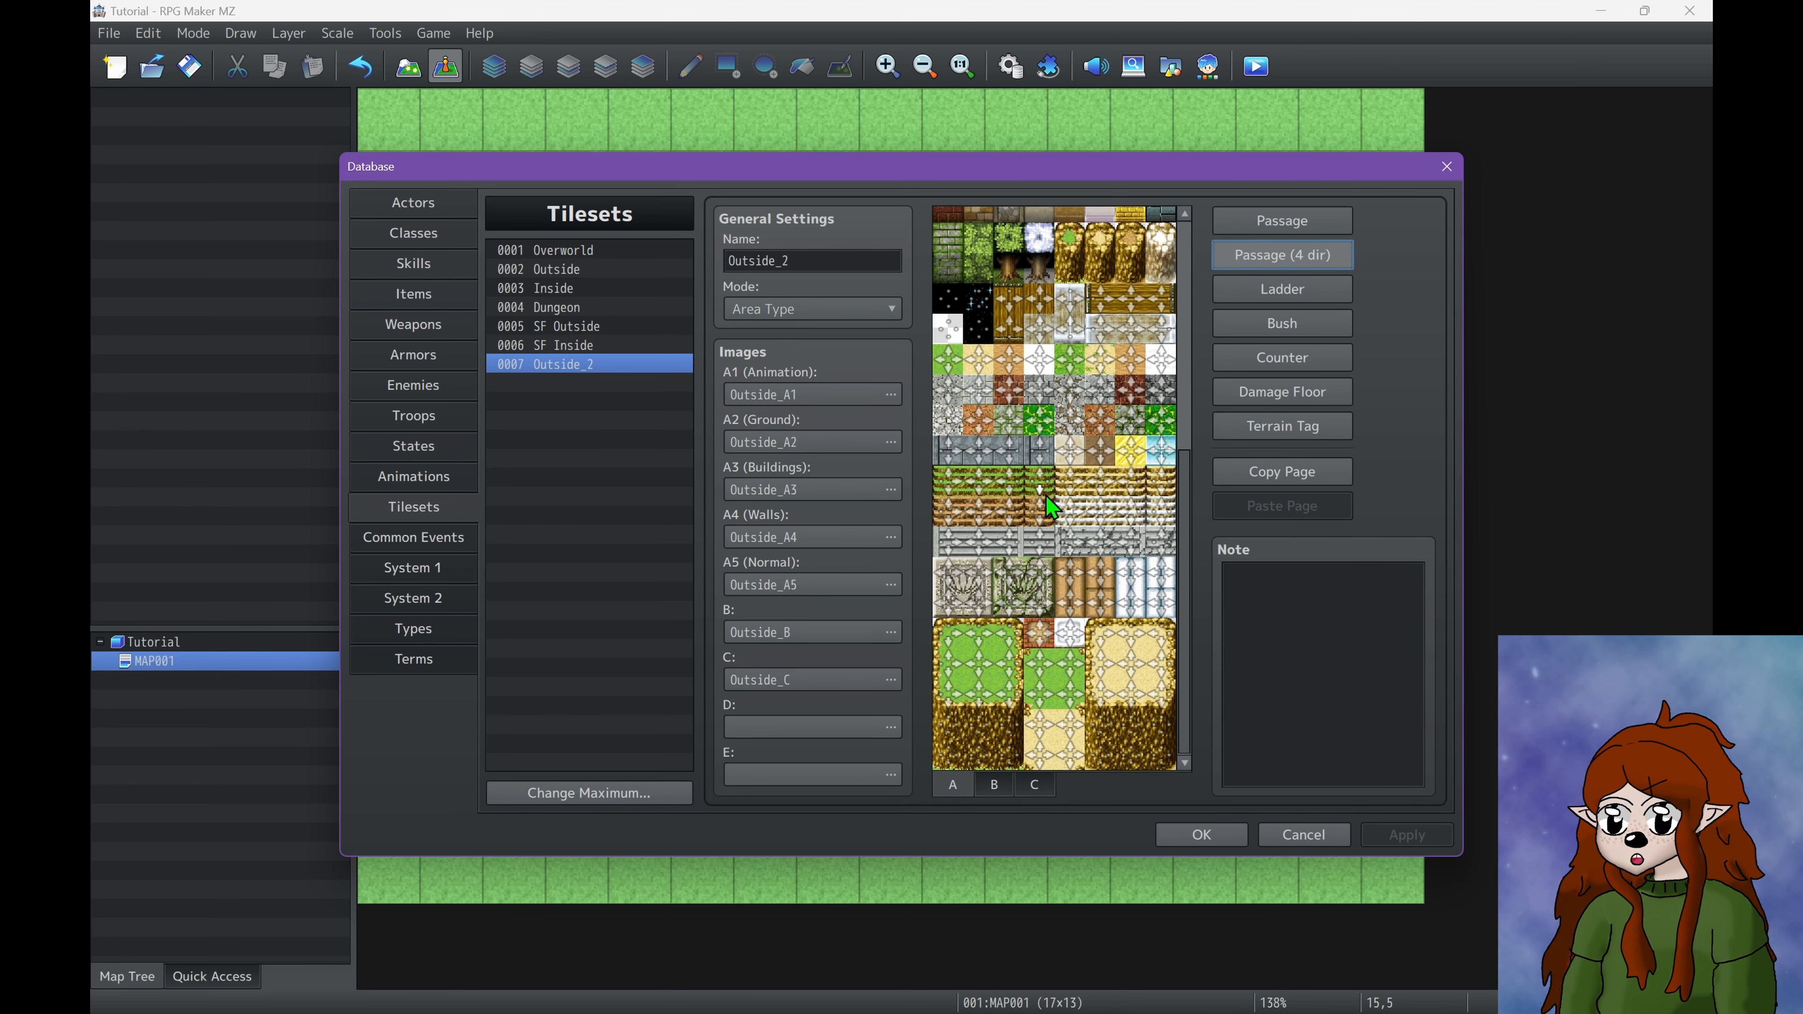
pyautogui.click(941, 513)
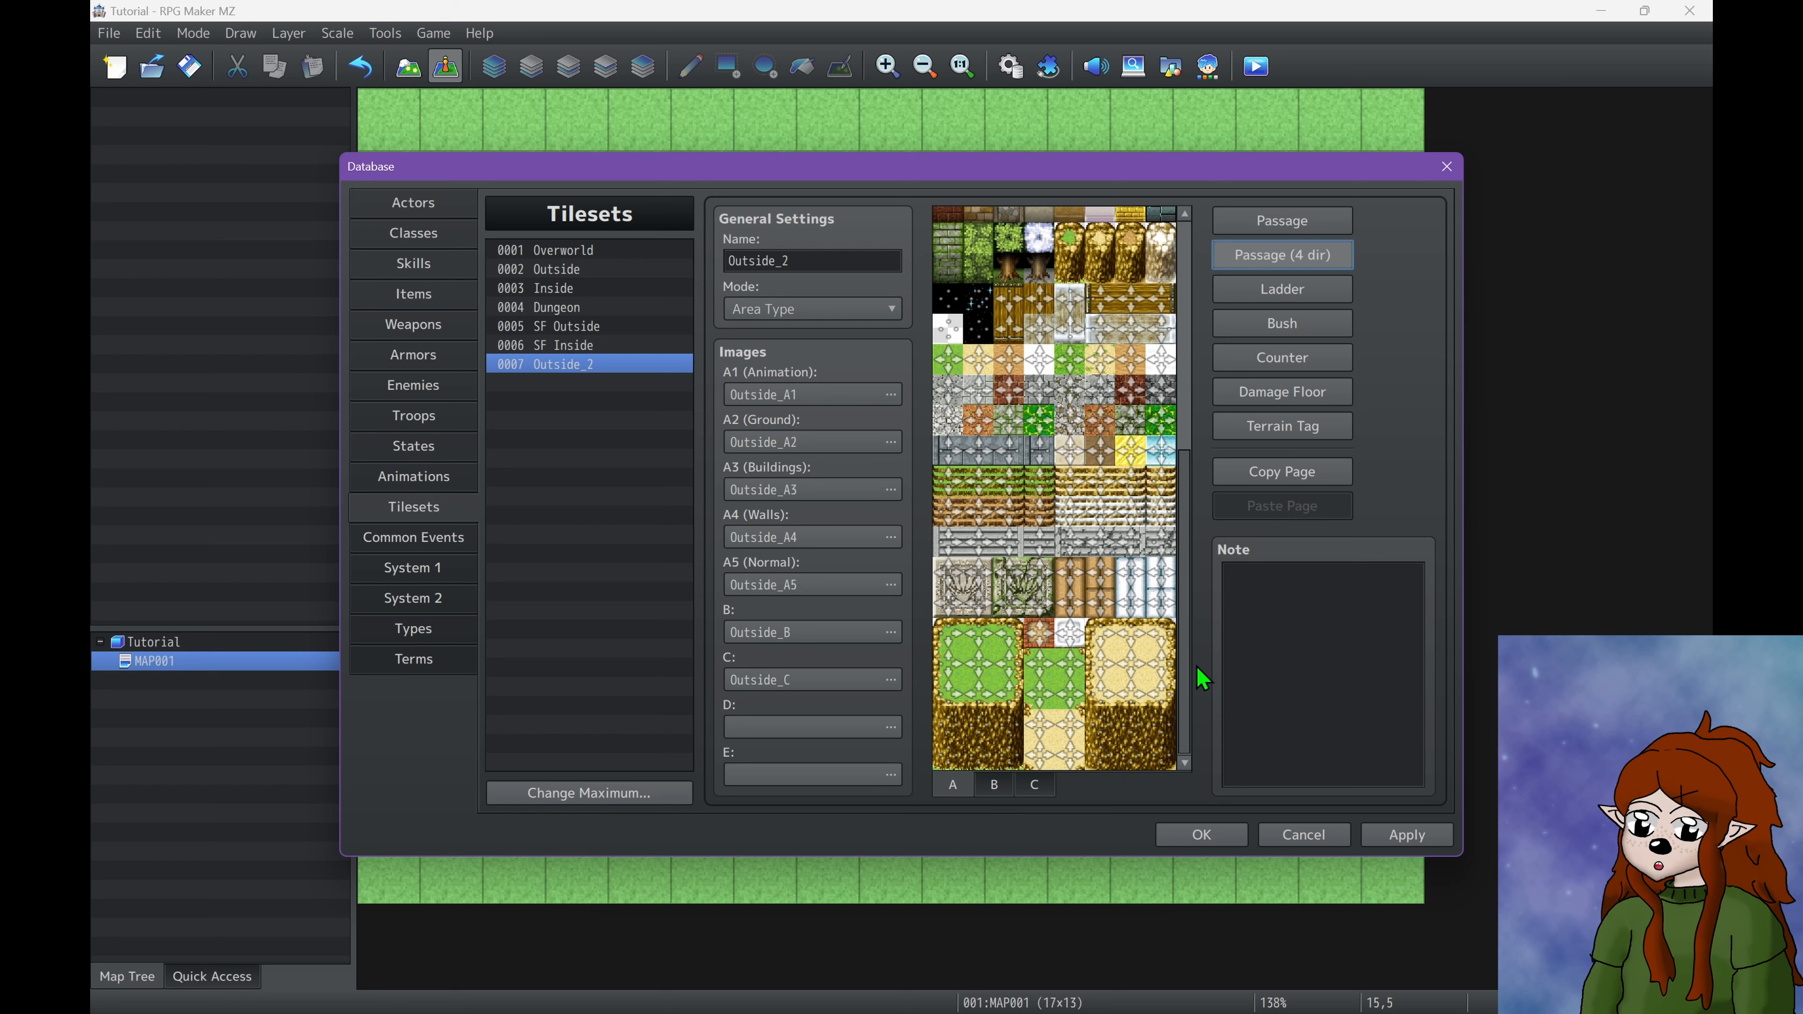
pyautogui.click(1406, 835)
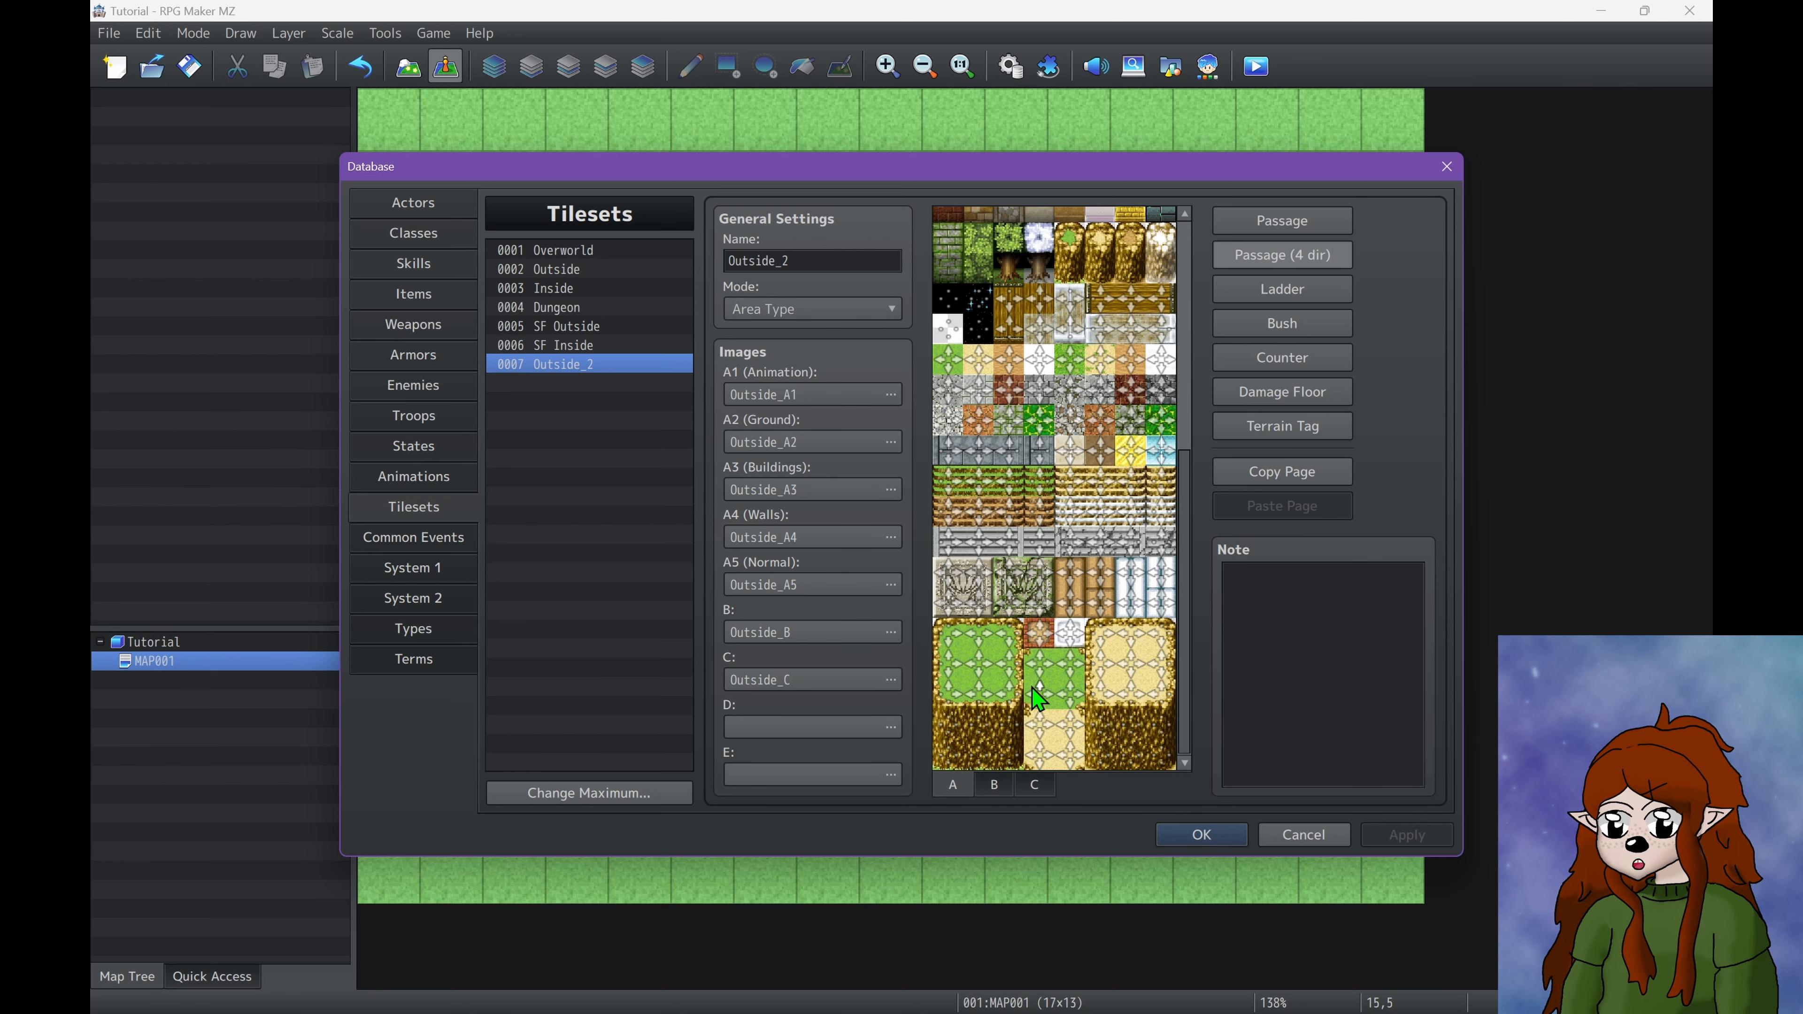
# Examine the Ladder flags on page B and the Bush flags on pages B and A, and close the database.
pyautogui.scroll(3, 1100, 697)
pyautogui.scroll(-3, 1100, 675)
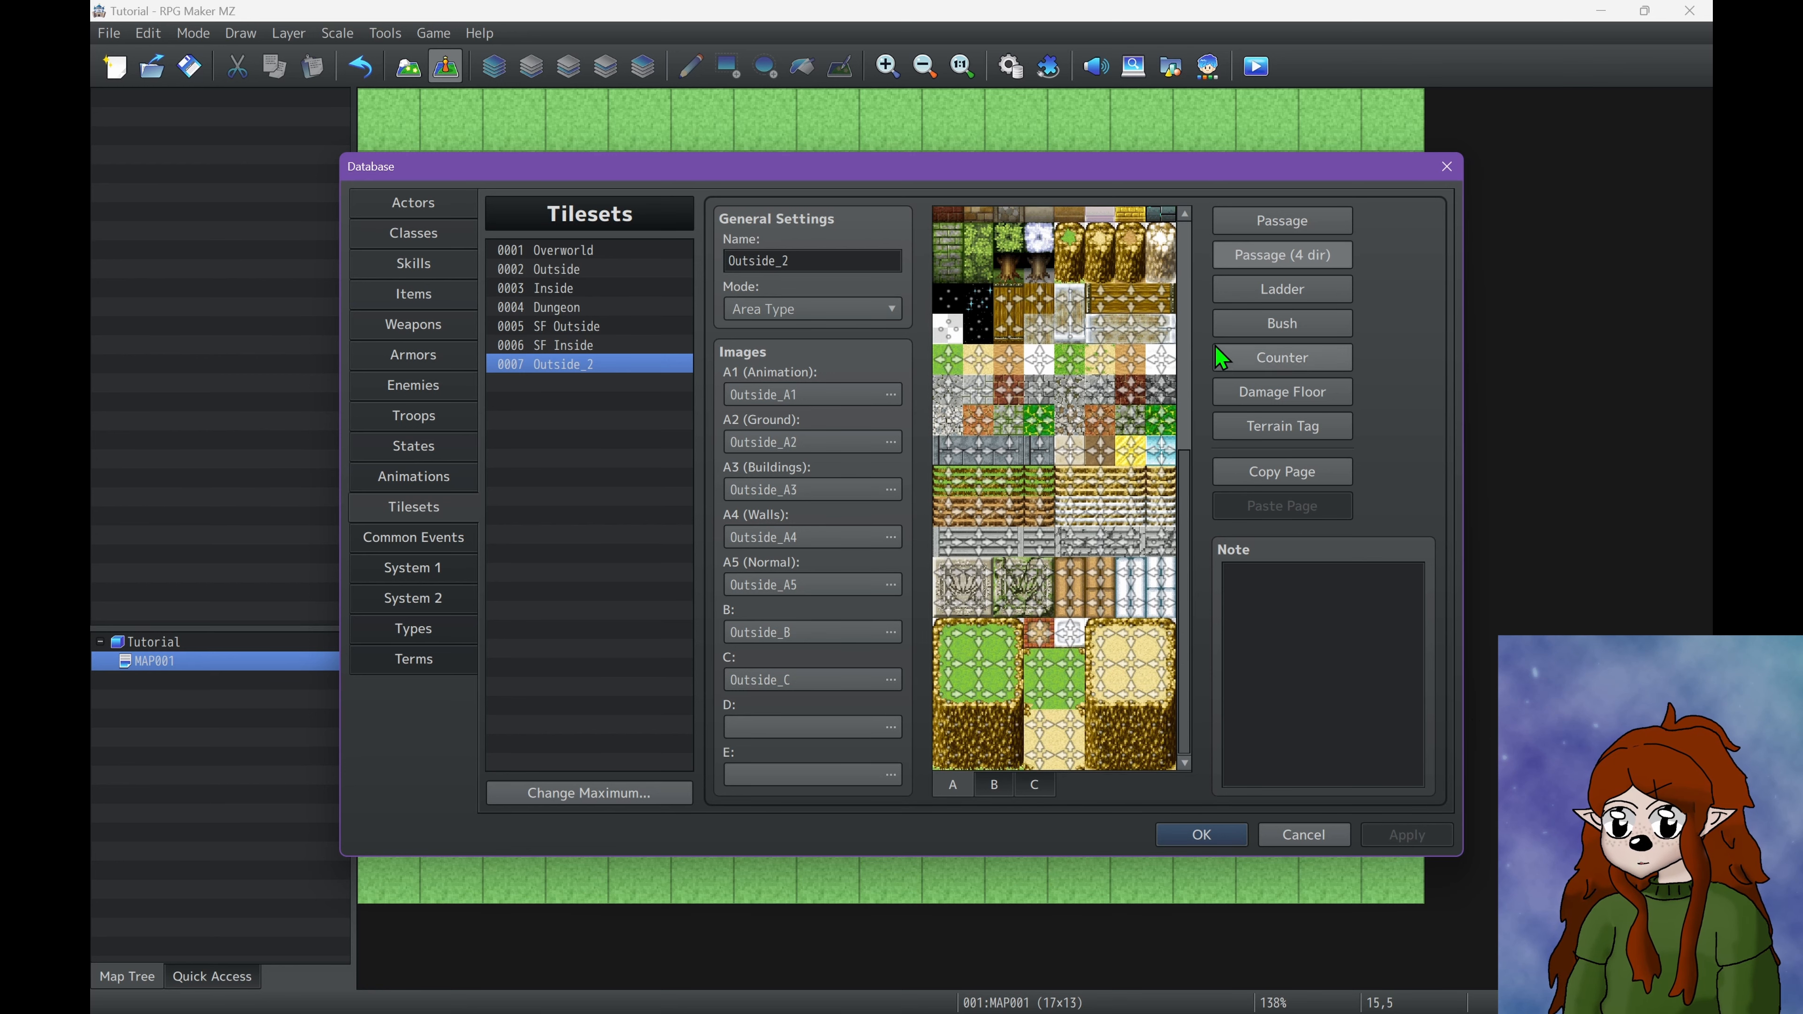
pyautogui.click(1274, 301)
pyautogui.click(979, 787)
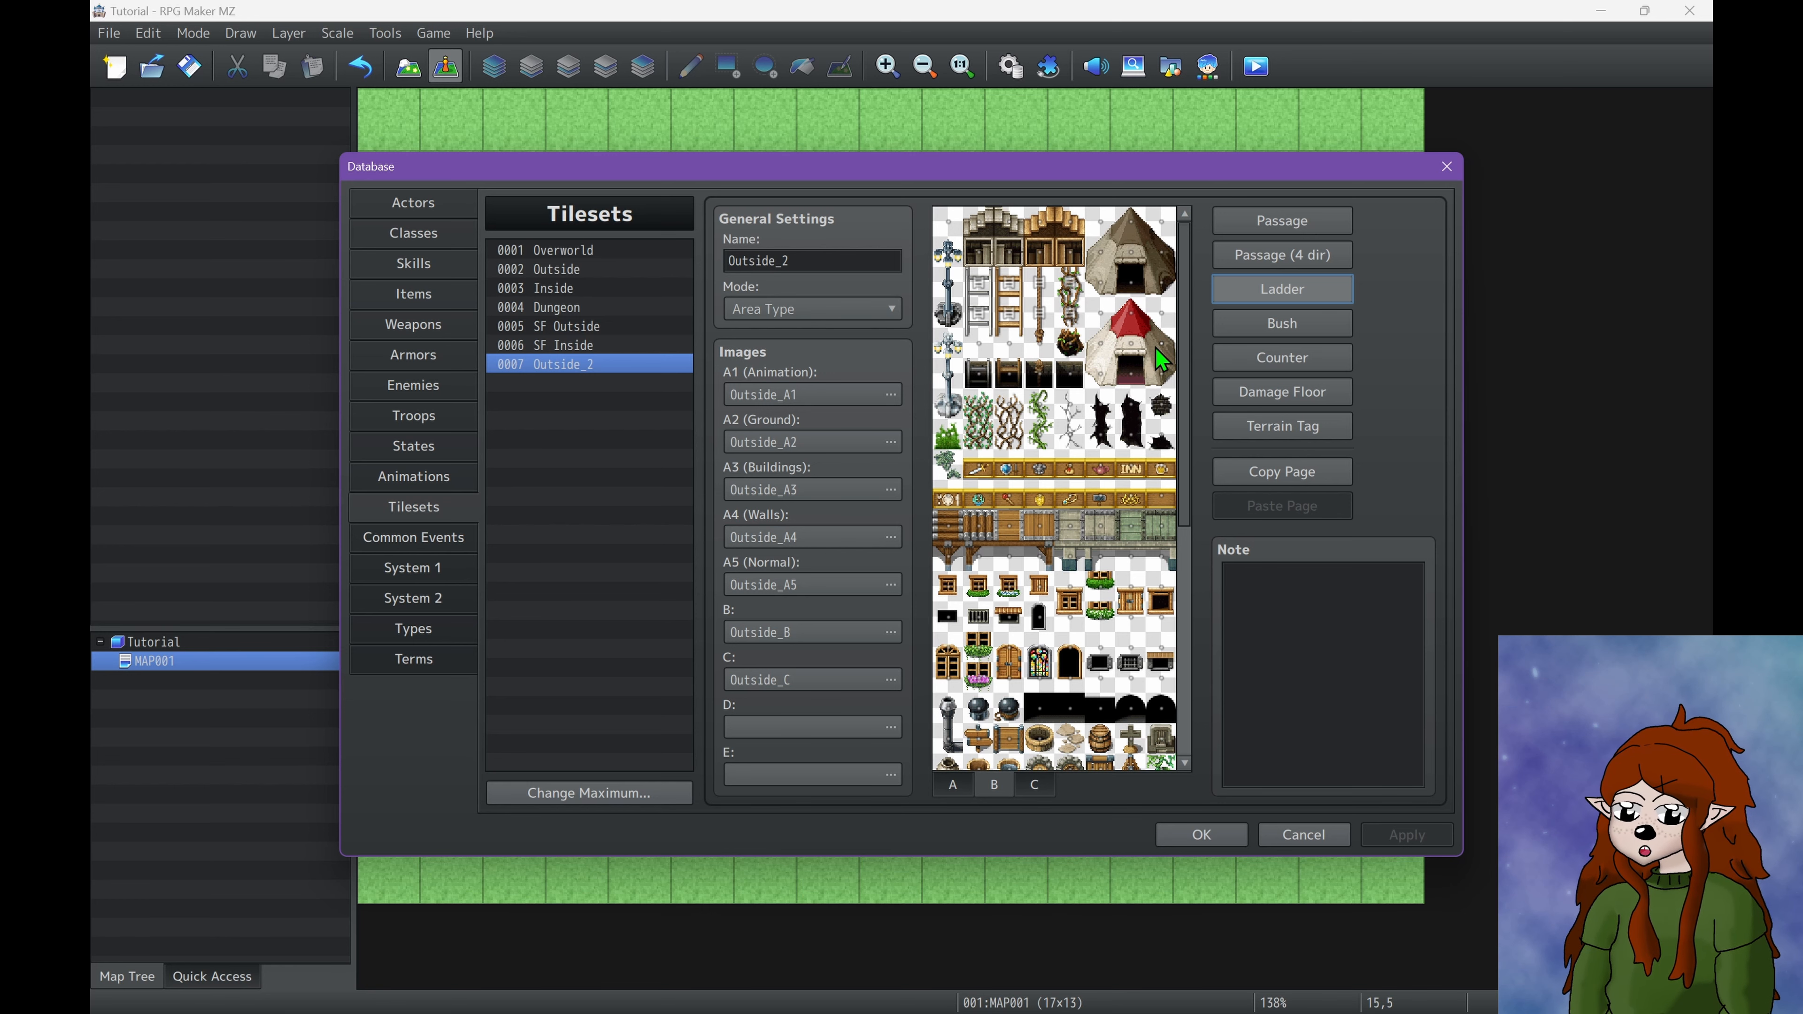
pyautogui.click(1251, 323)
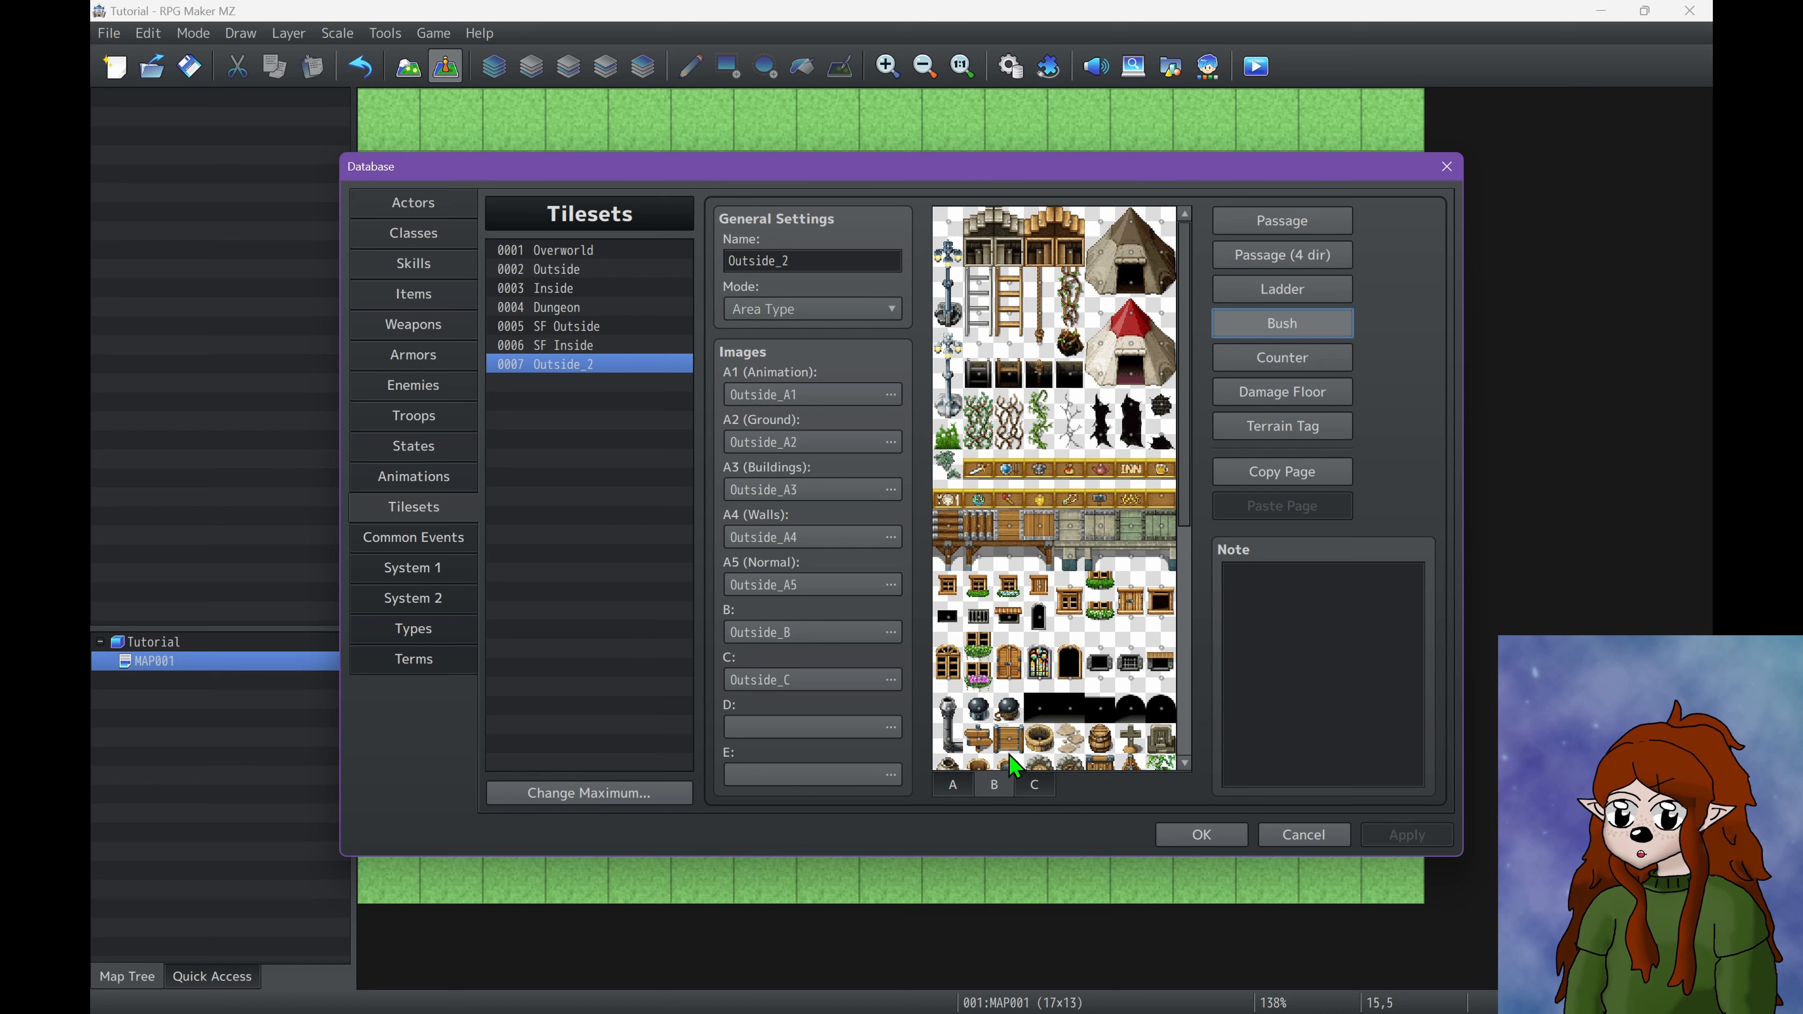
pyautogui.click(960, 786)
pyautogui.scroll(10, 1093, 519)
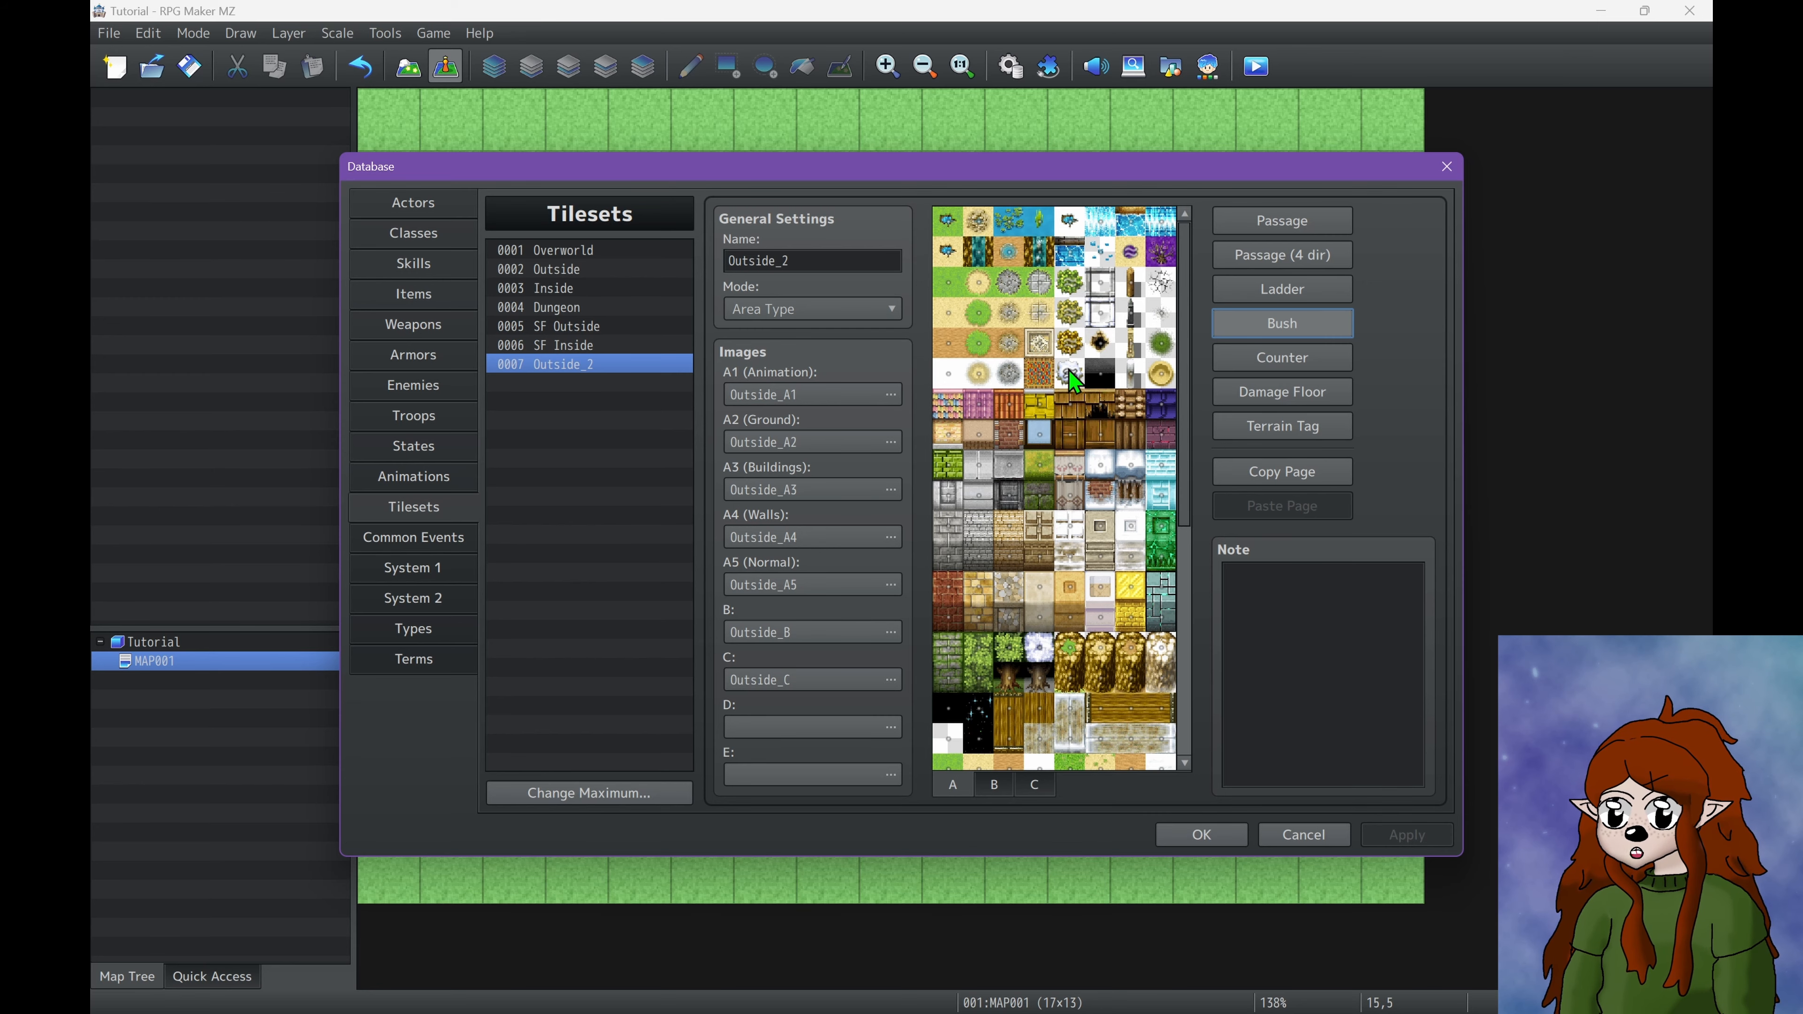
pyautogui.click(1335, 835)
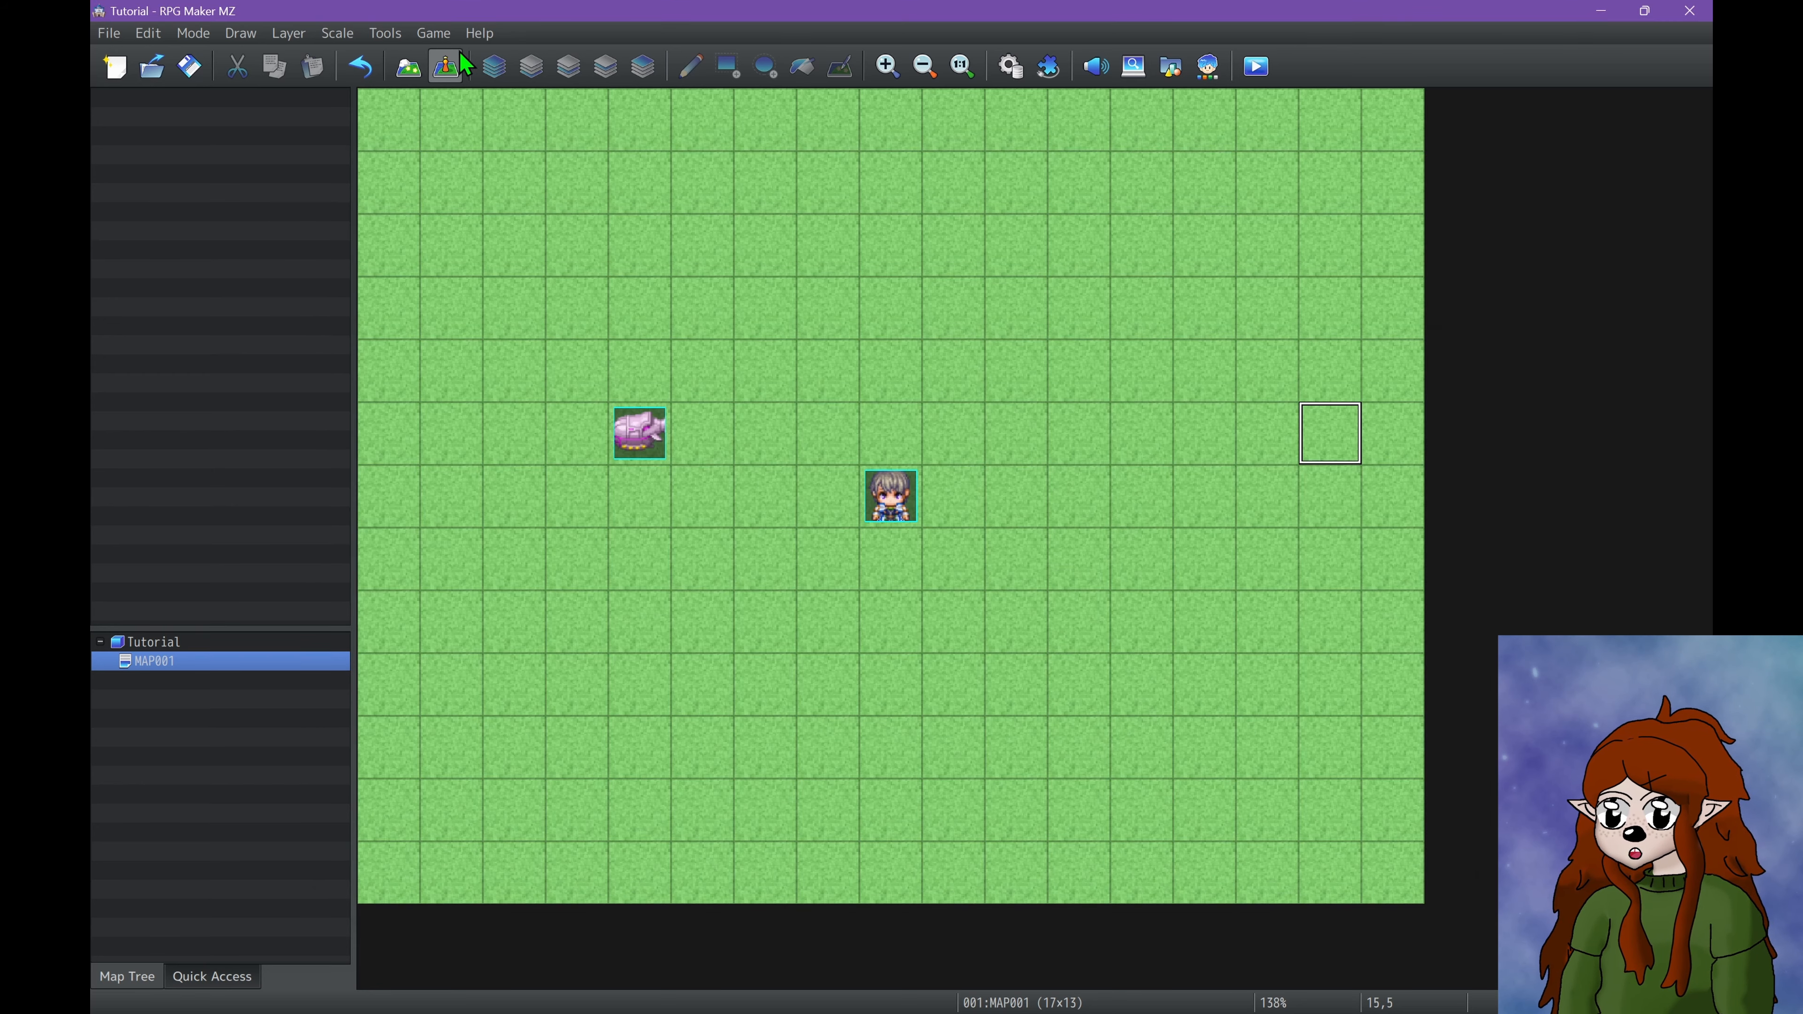
# Return to map editing and assign the tileset 0007 Outside_2 in MAP001's properties.
pyautogui.click(408, 66)
pyautogui.rightClick(216, 661)
pyautogui.click(270, 668)
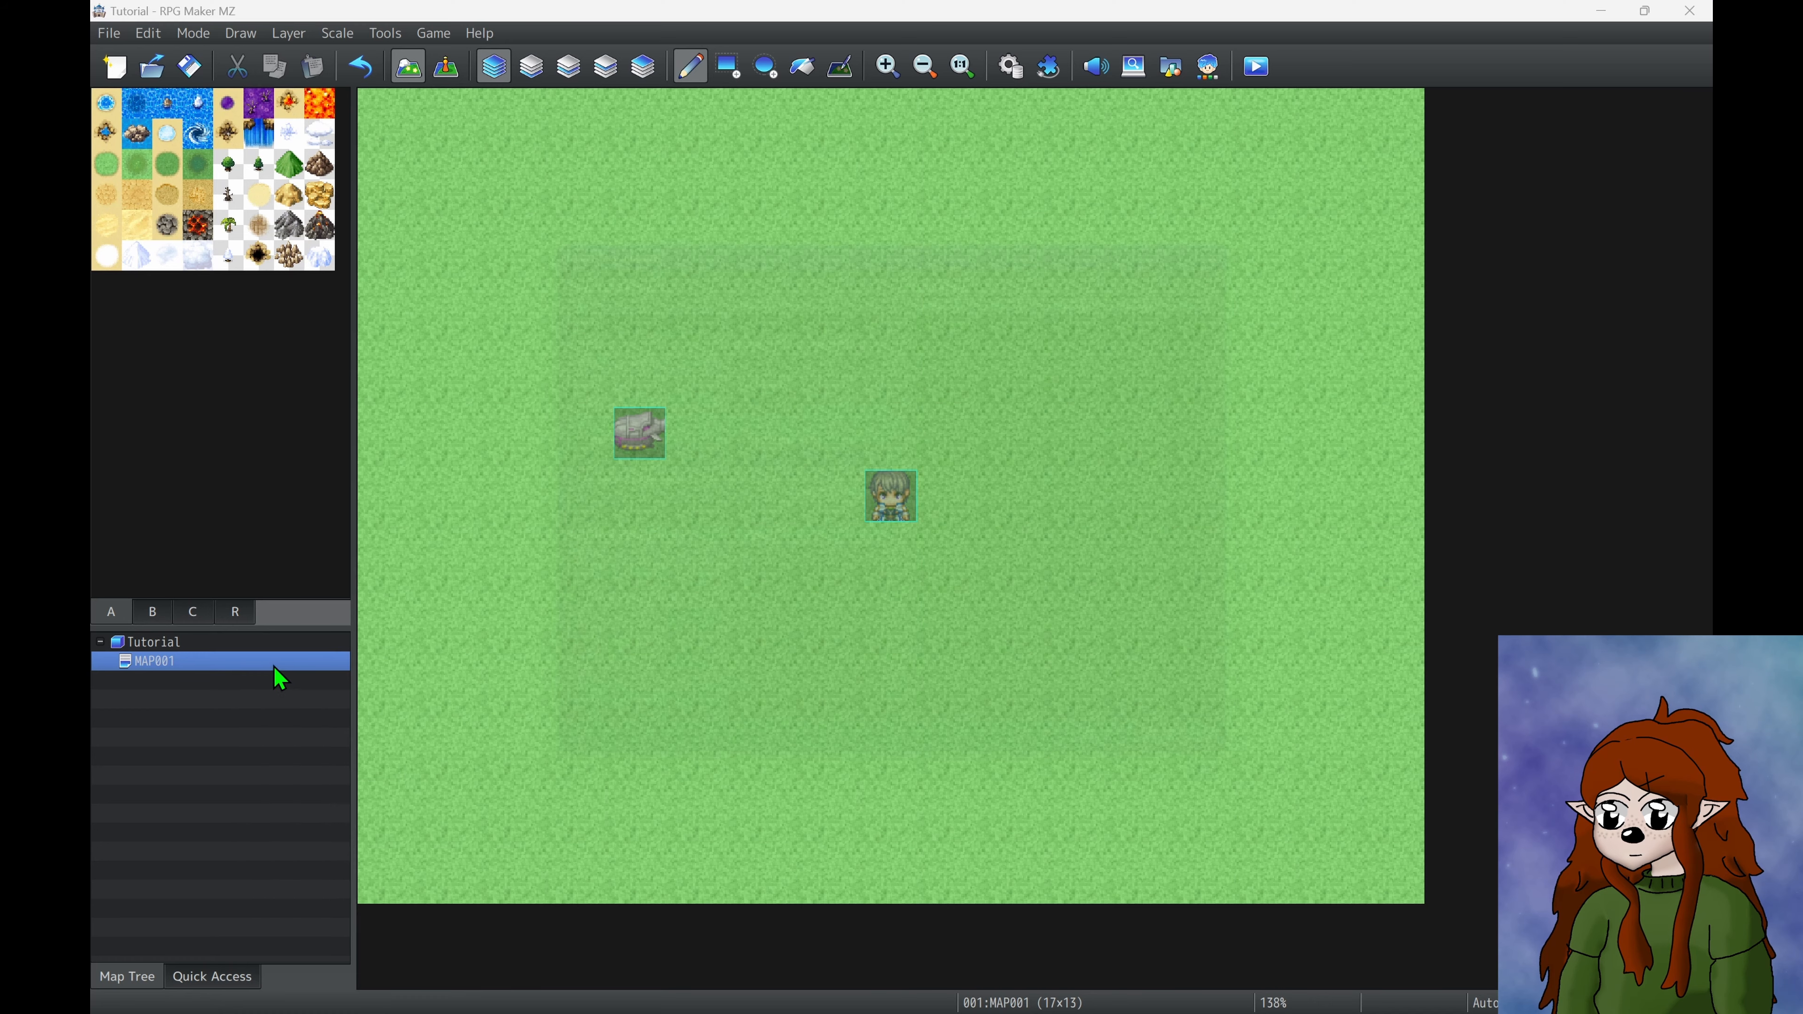
pyautogui.scroll(-6, 665, 338)
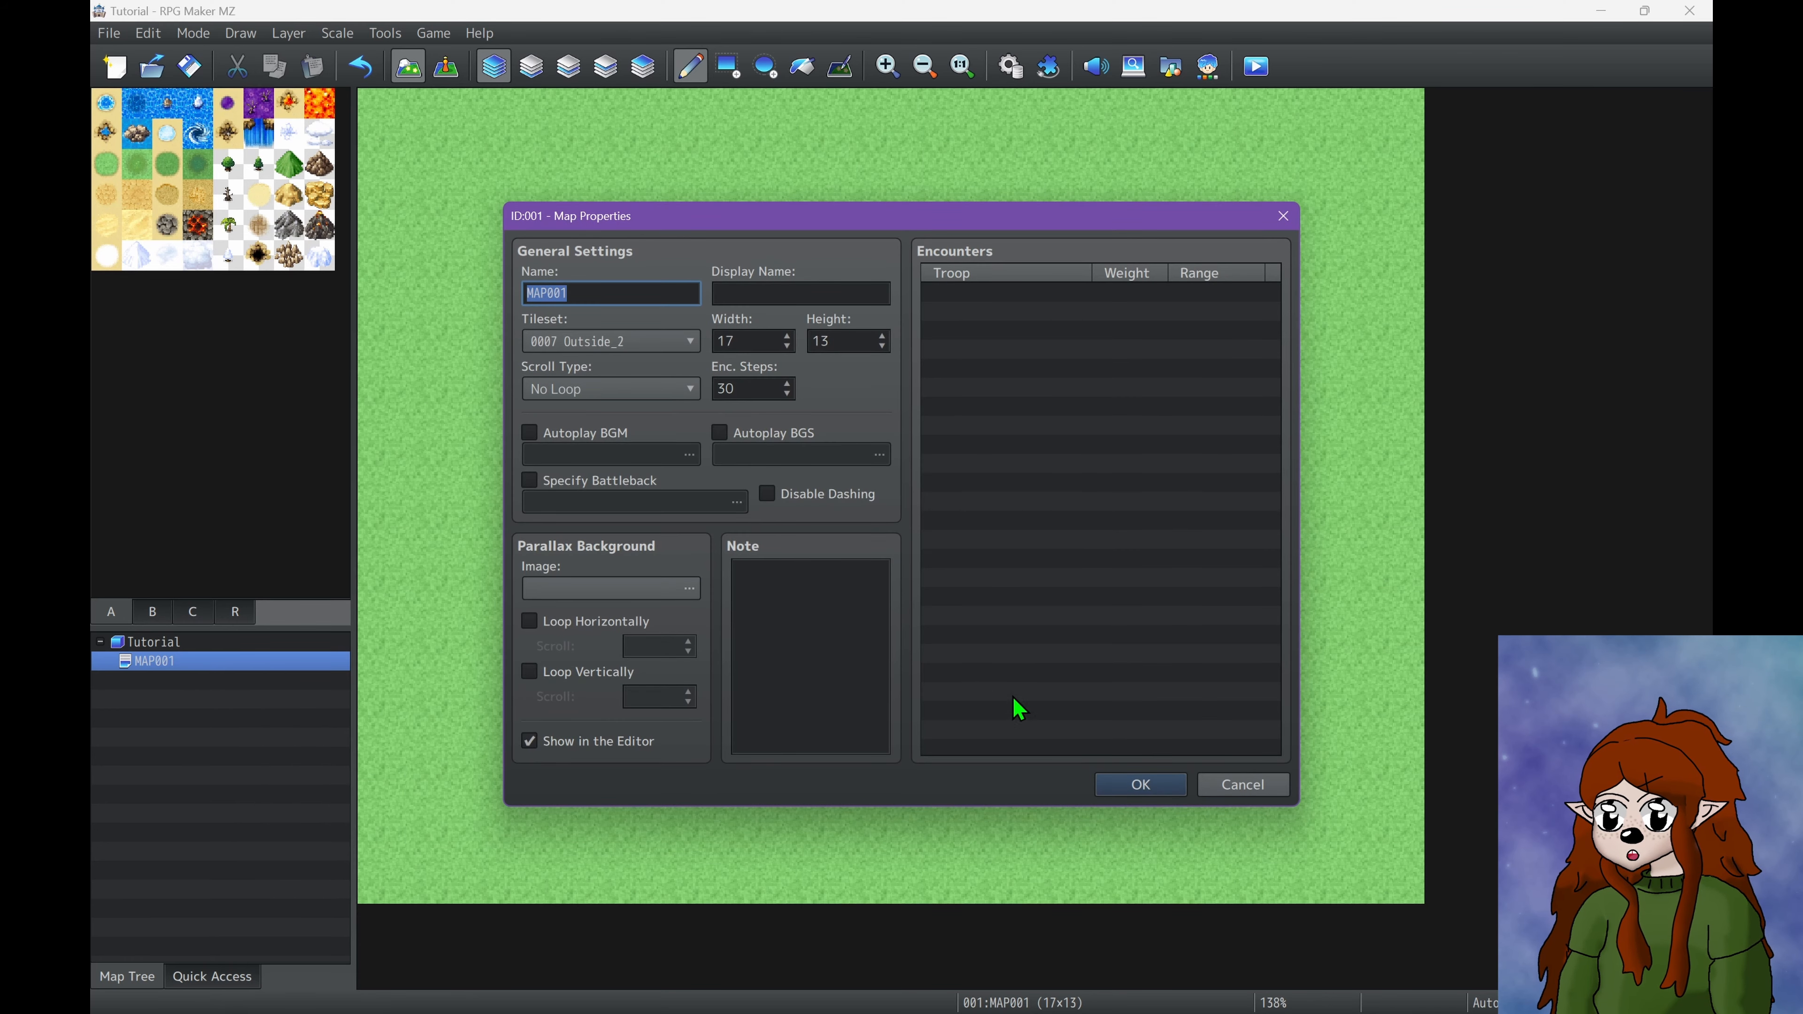
pyautogui.click(1131, 779)
# Paint a large patch of the green Bush tile over the map's eastern side, stepping down to the southeast corner.
pyautogui.click(227, 164)
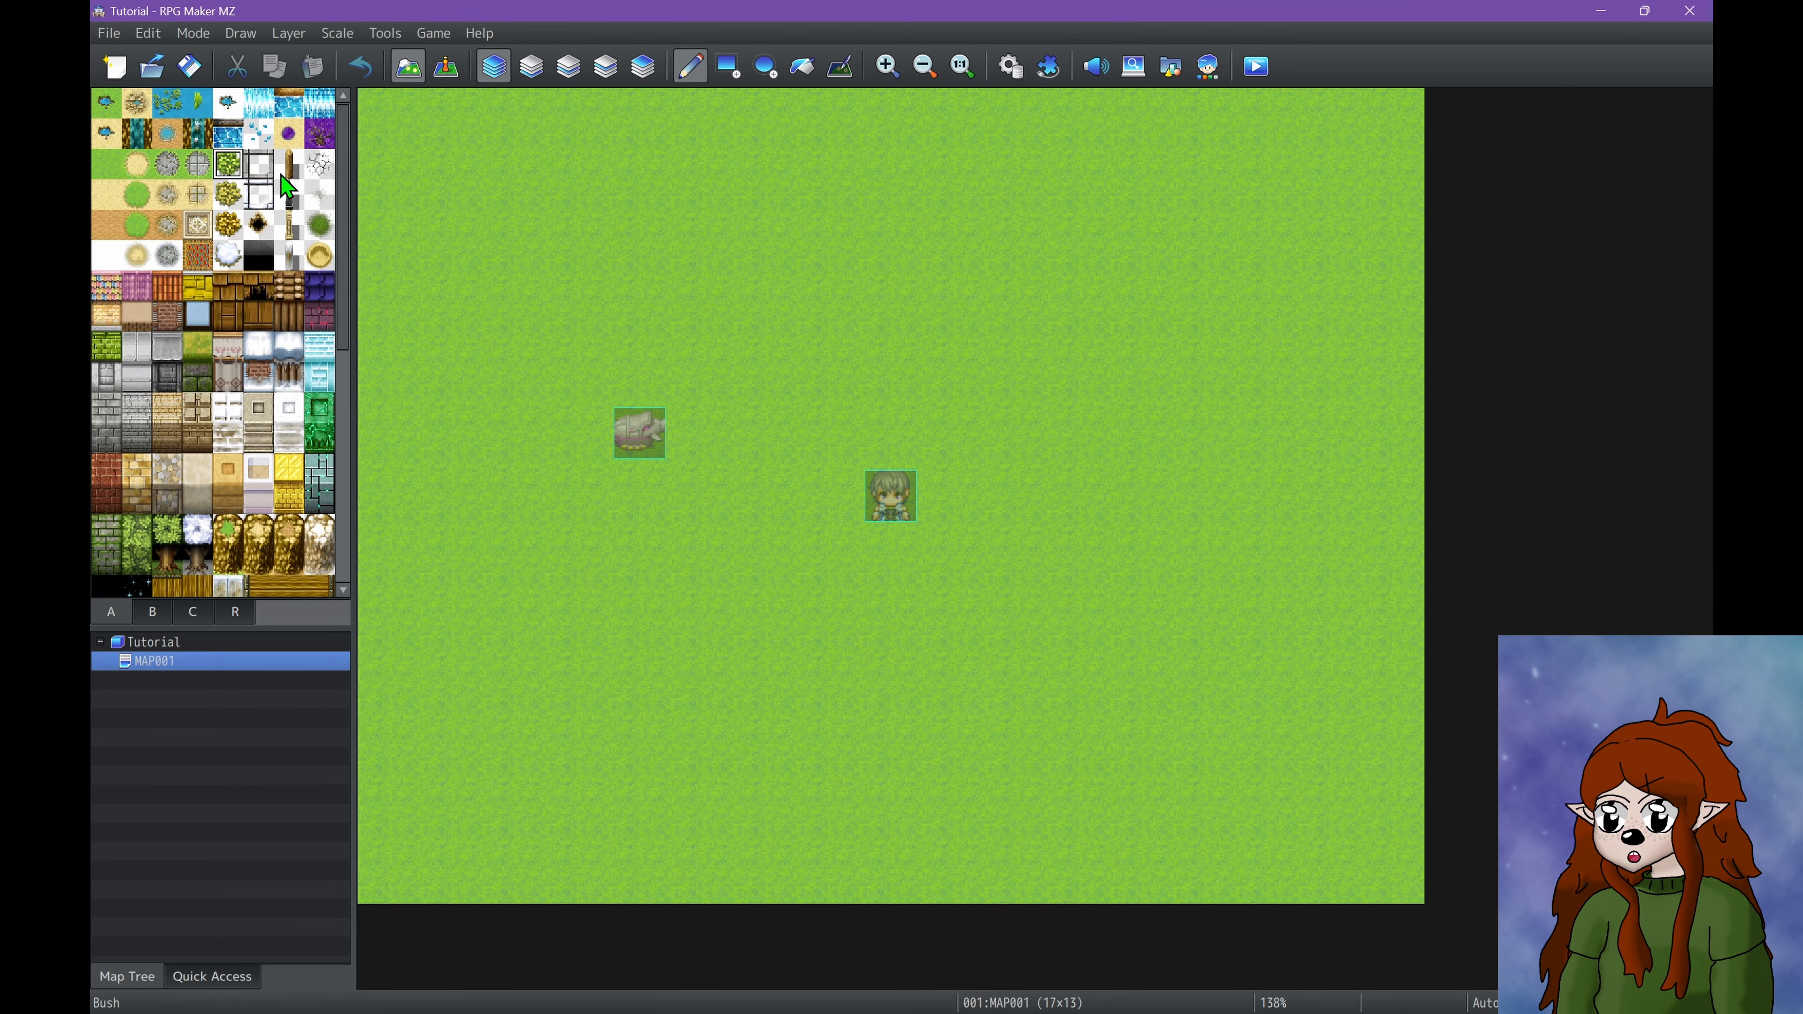
pyautogui.click(1079, 245)
pyautogui.moveTo(1063, 439)
pyautogui.mouseDown()
pyautogui.moveTo(1167, 189)
pyautogui.moveTo(1469, 543)
pyautogui.moveTo(1429, 611)
pyautogui.moveTo(1049, 311)
pyautogui.moveTo(1332, 653)
pyautogui.moveTo(1313, 787)
pyautogui.moveTo(1389, 805)
pyautogui.mouseUp()
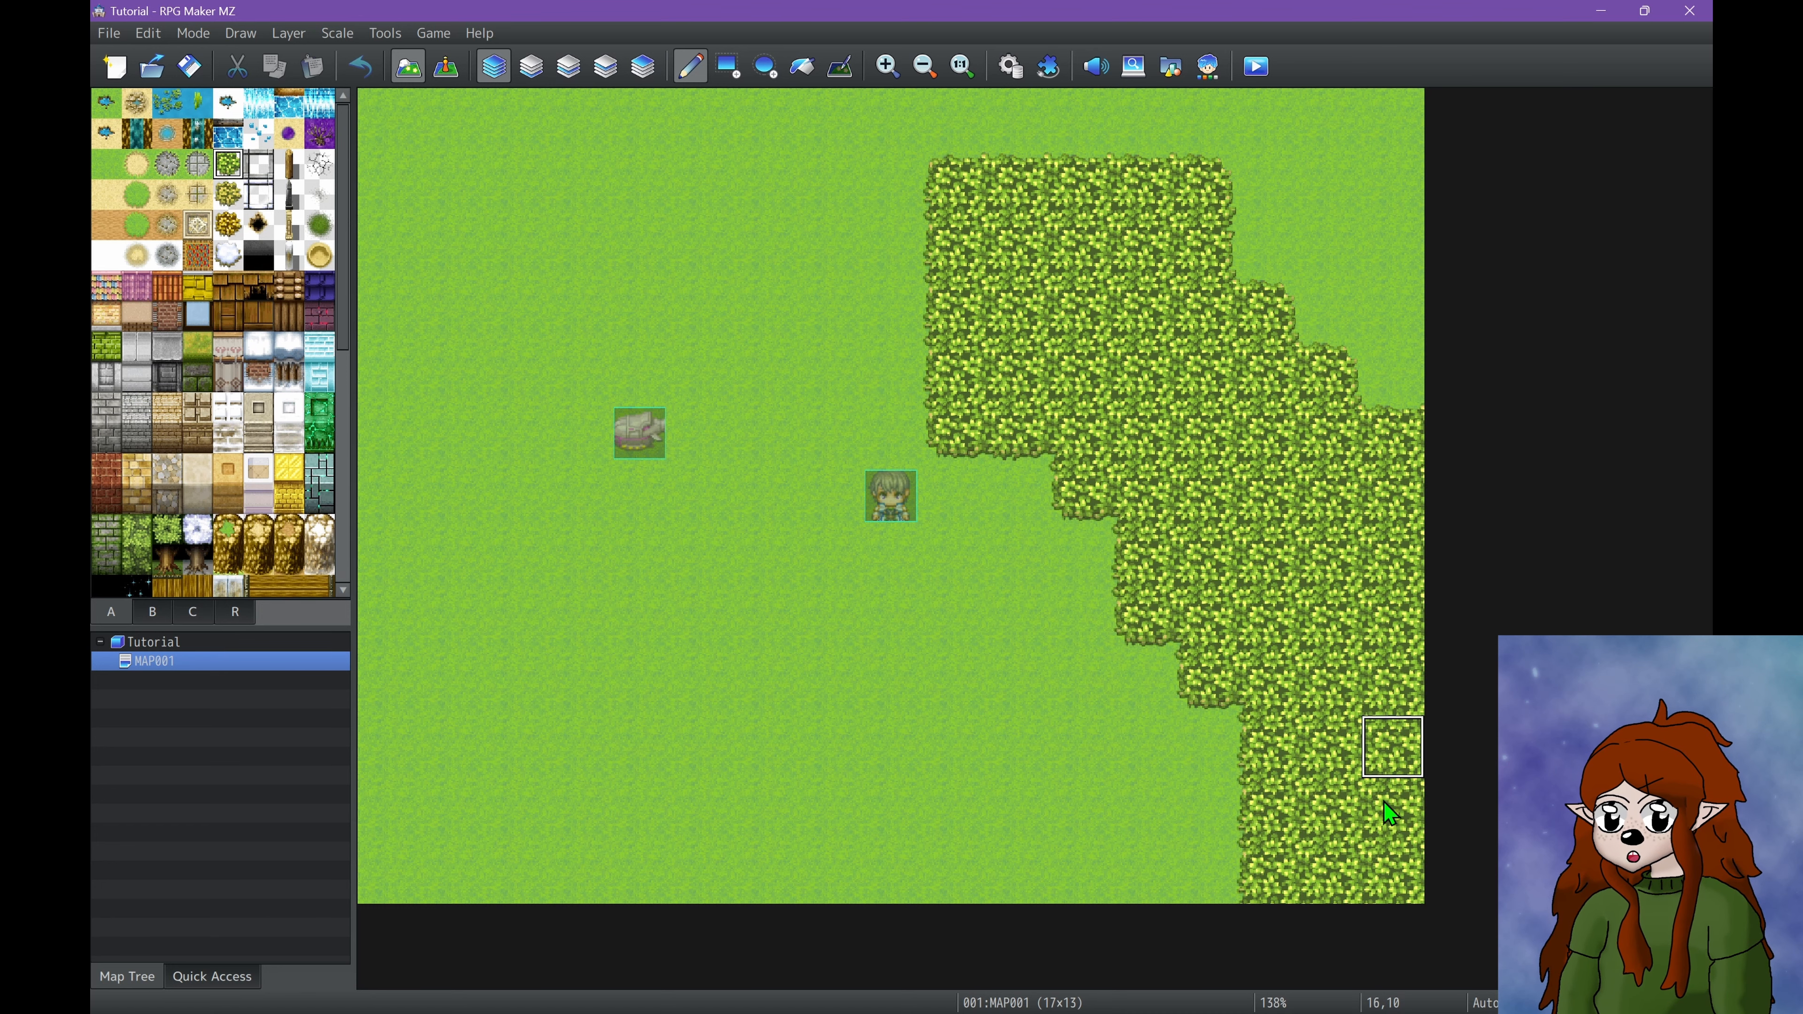
# Launch a playtest, saving the changes to the game, and start a new game.
pyautogui.click(1260, 66)
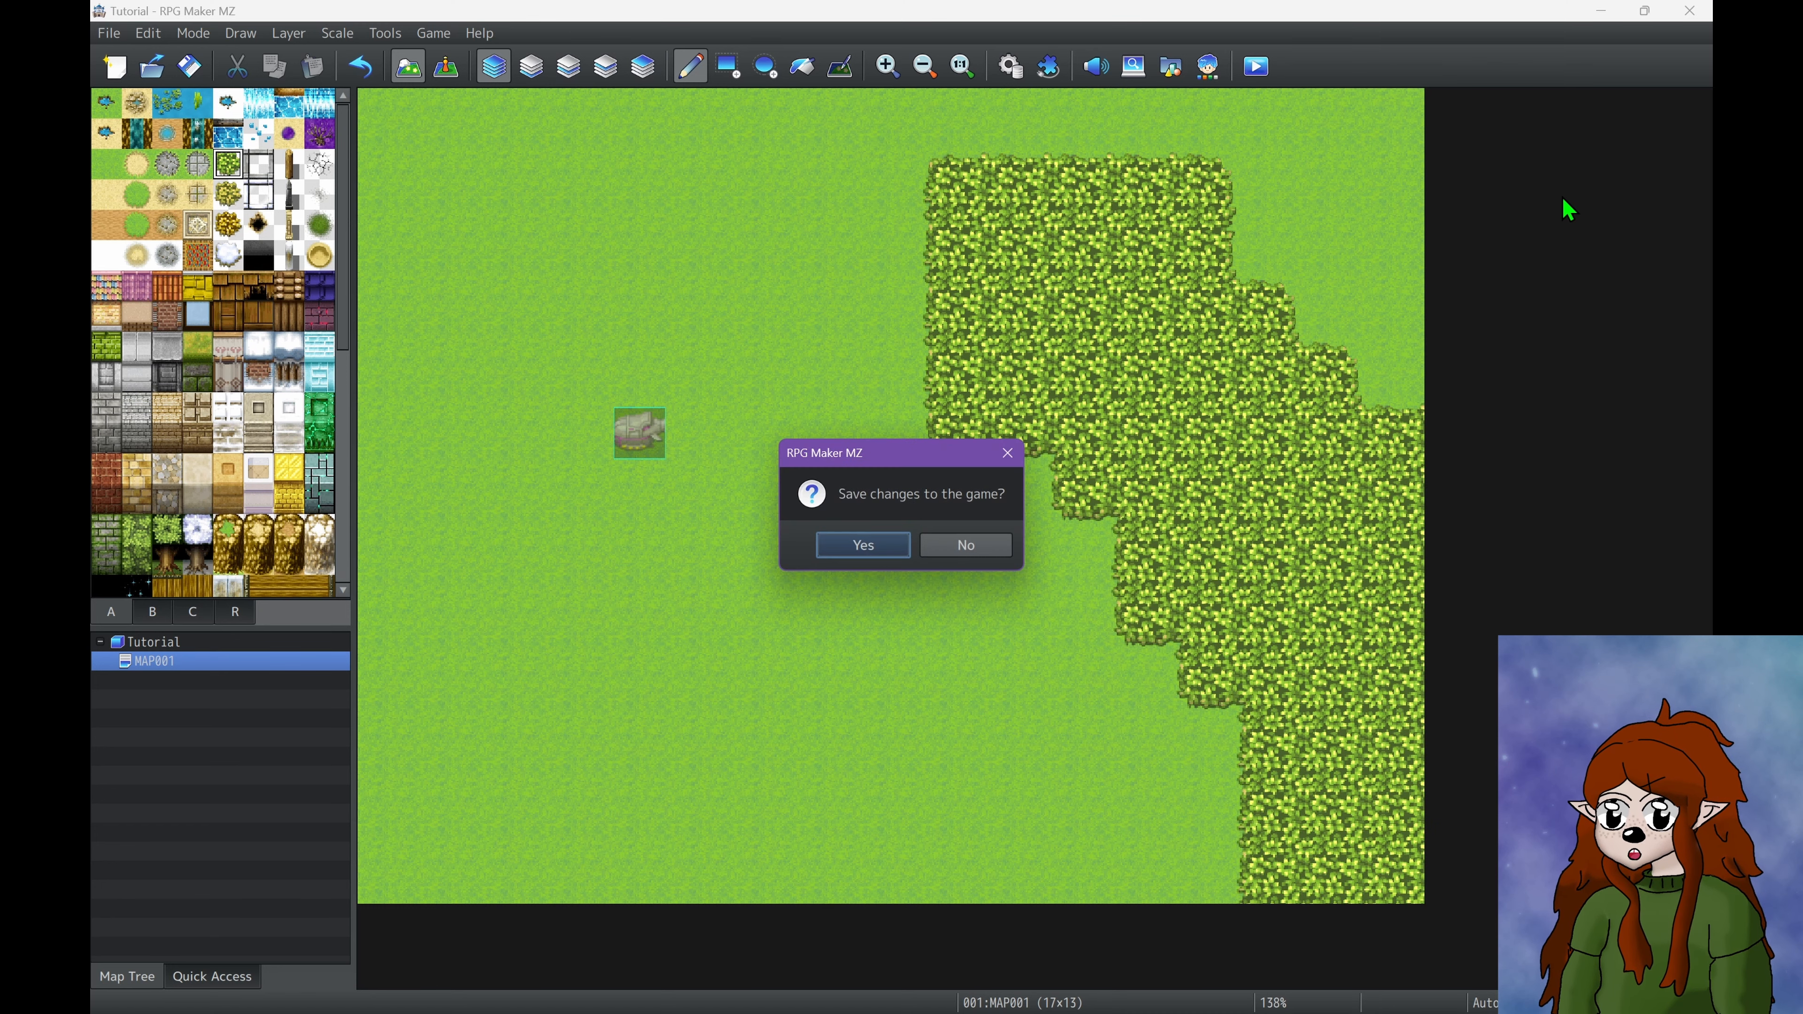
pyautogui.press('Return')
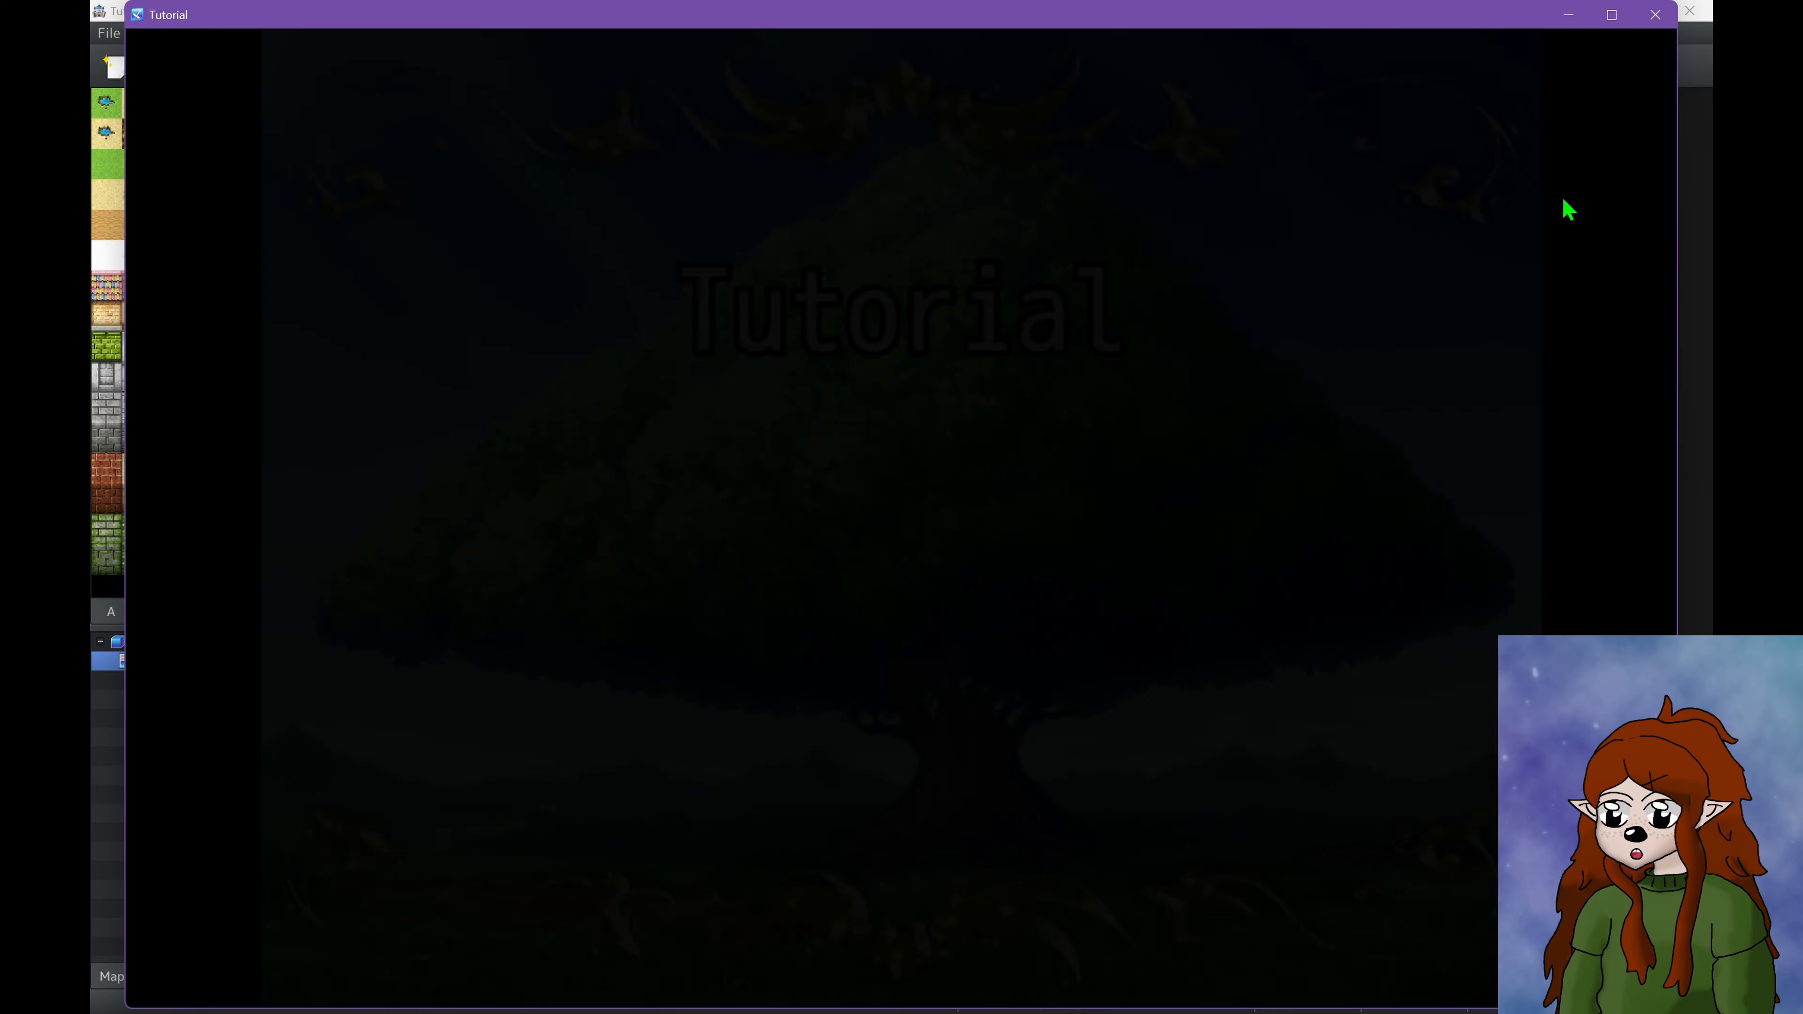
pyautogui.press('Return')
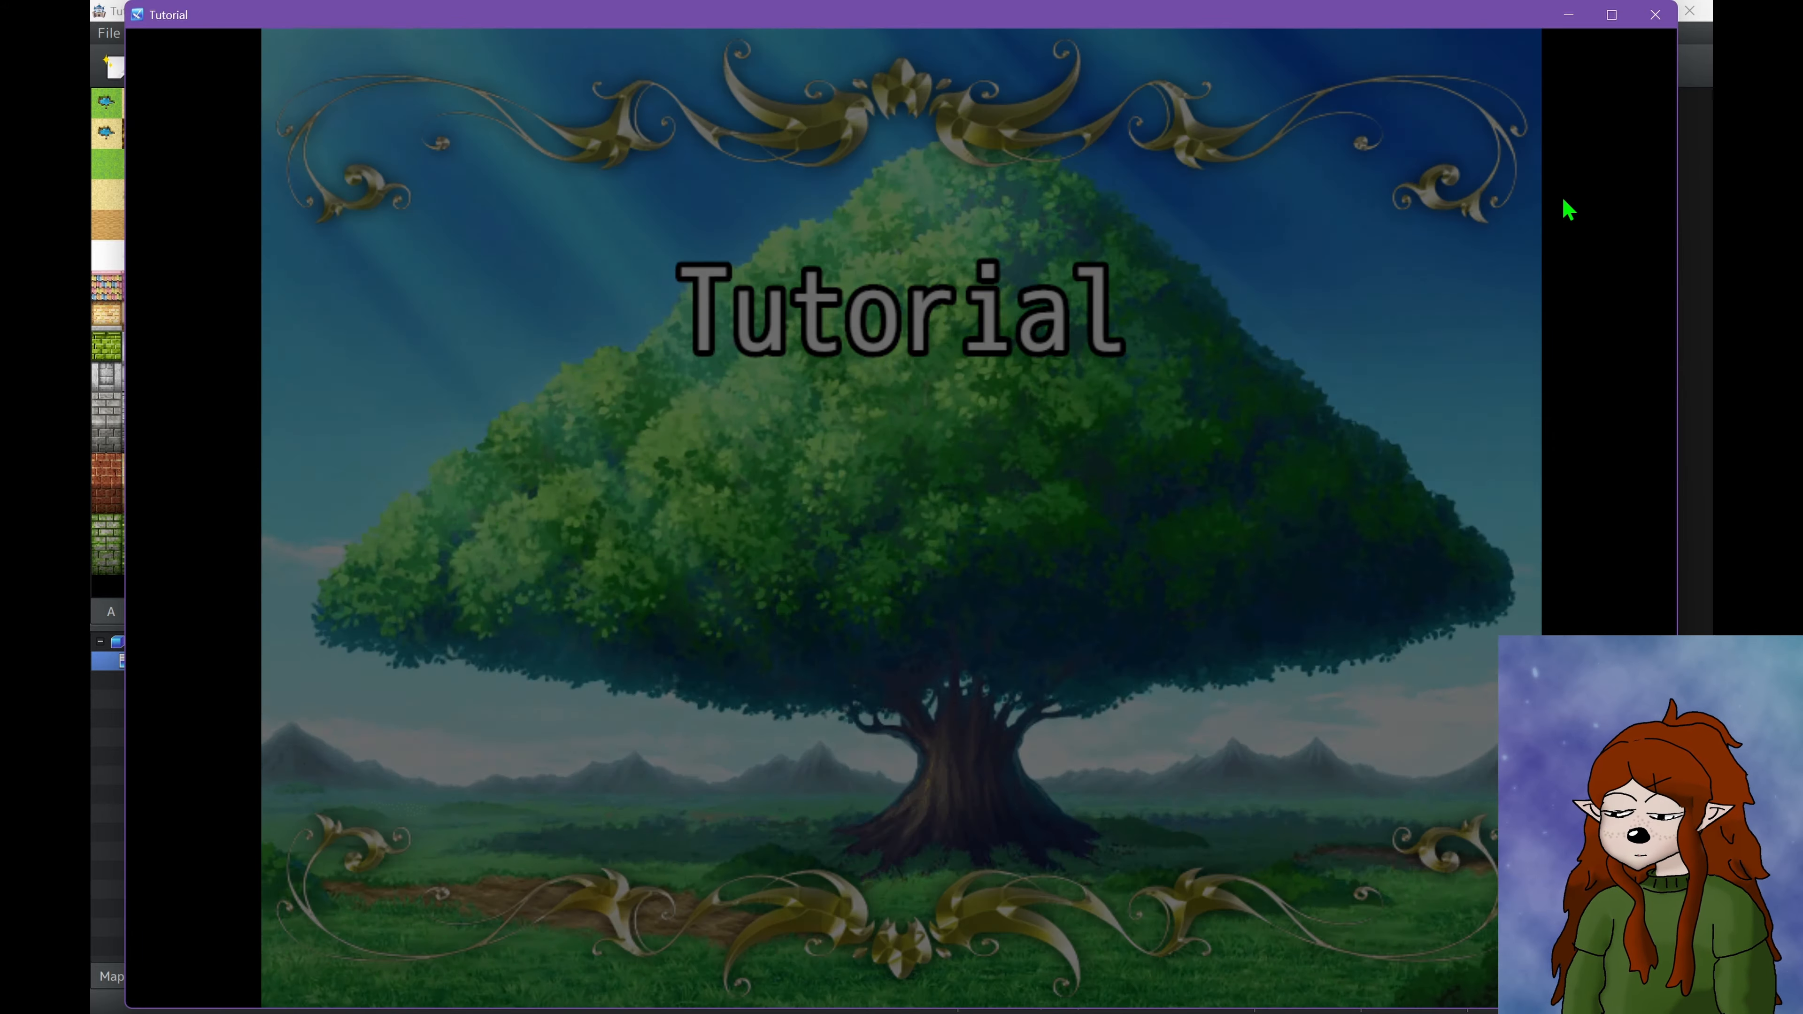
# Walk the party around inside the bush area to check how the characters look on bush tiles.
pyautogui.press('Right')
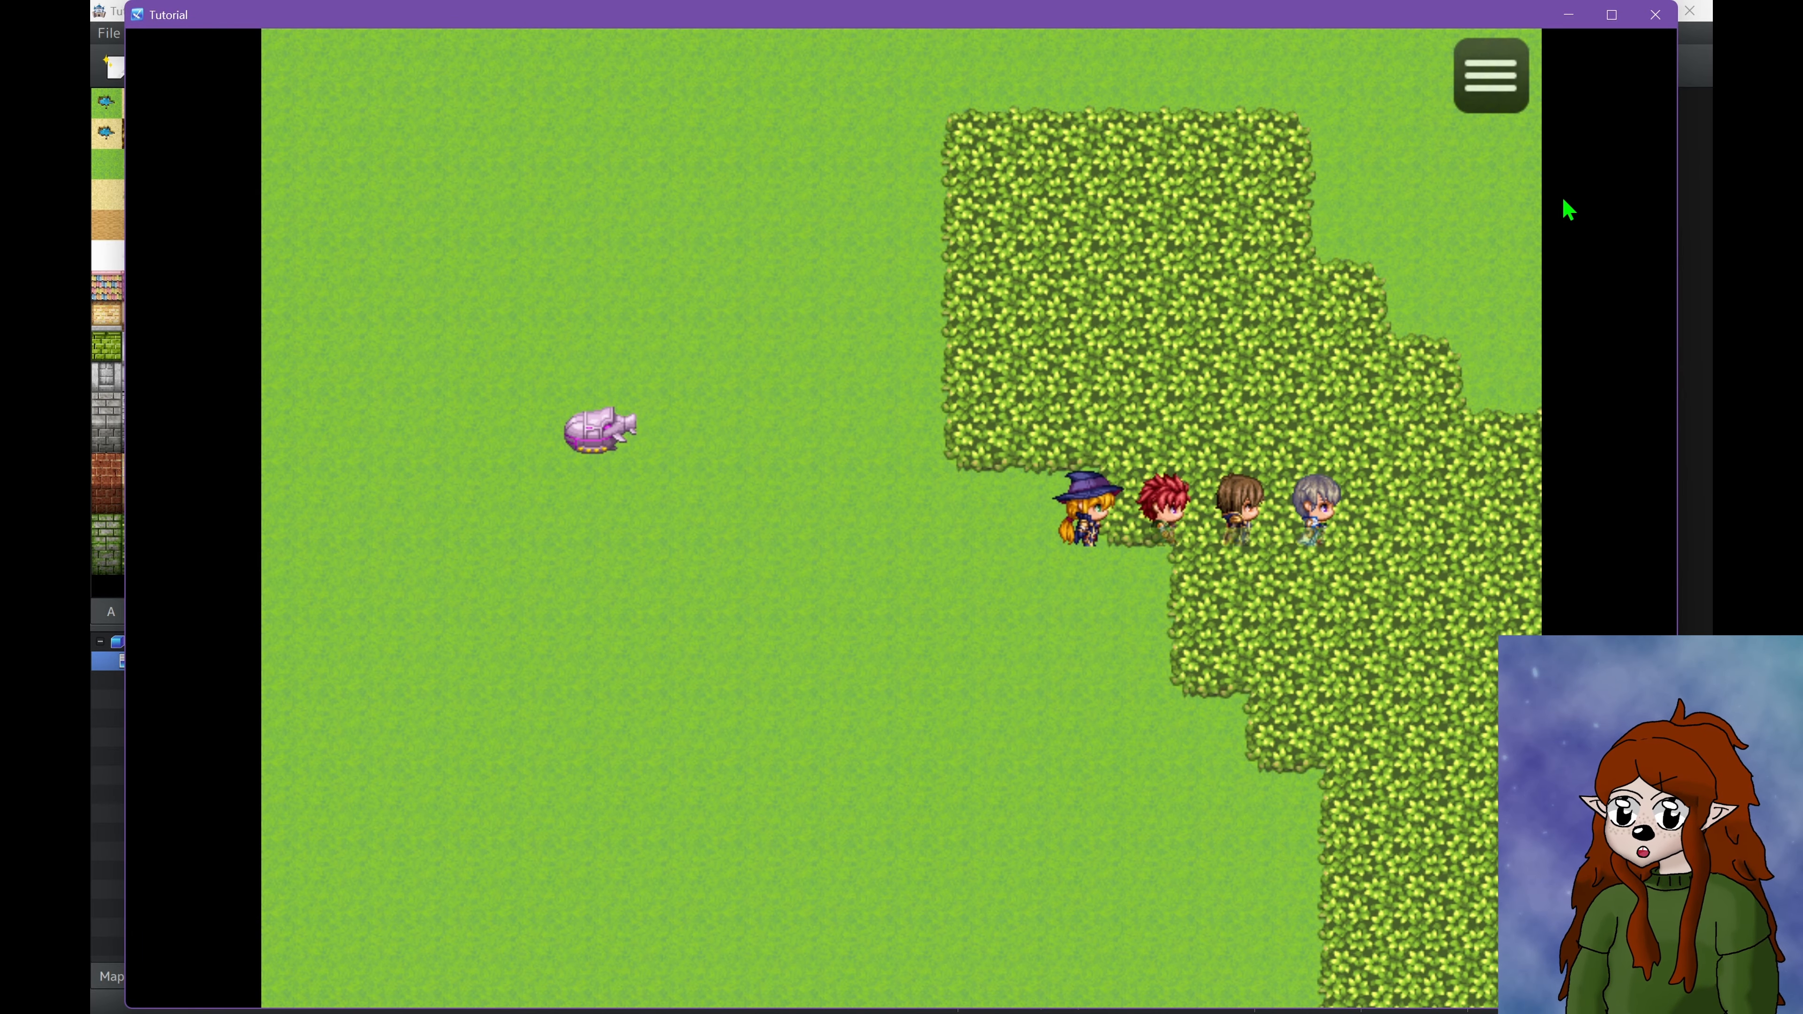
pyautogui.press('Down')
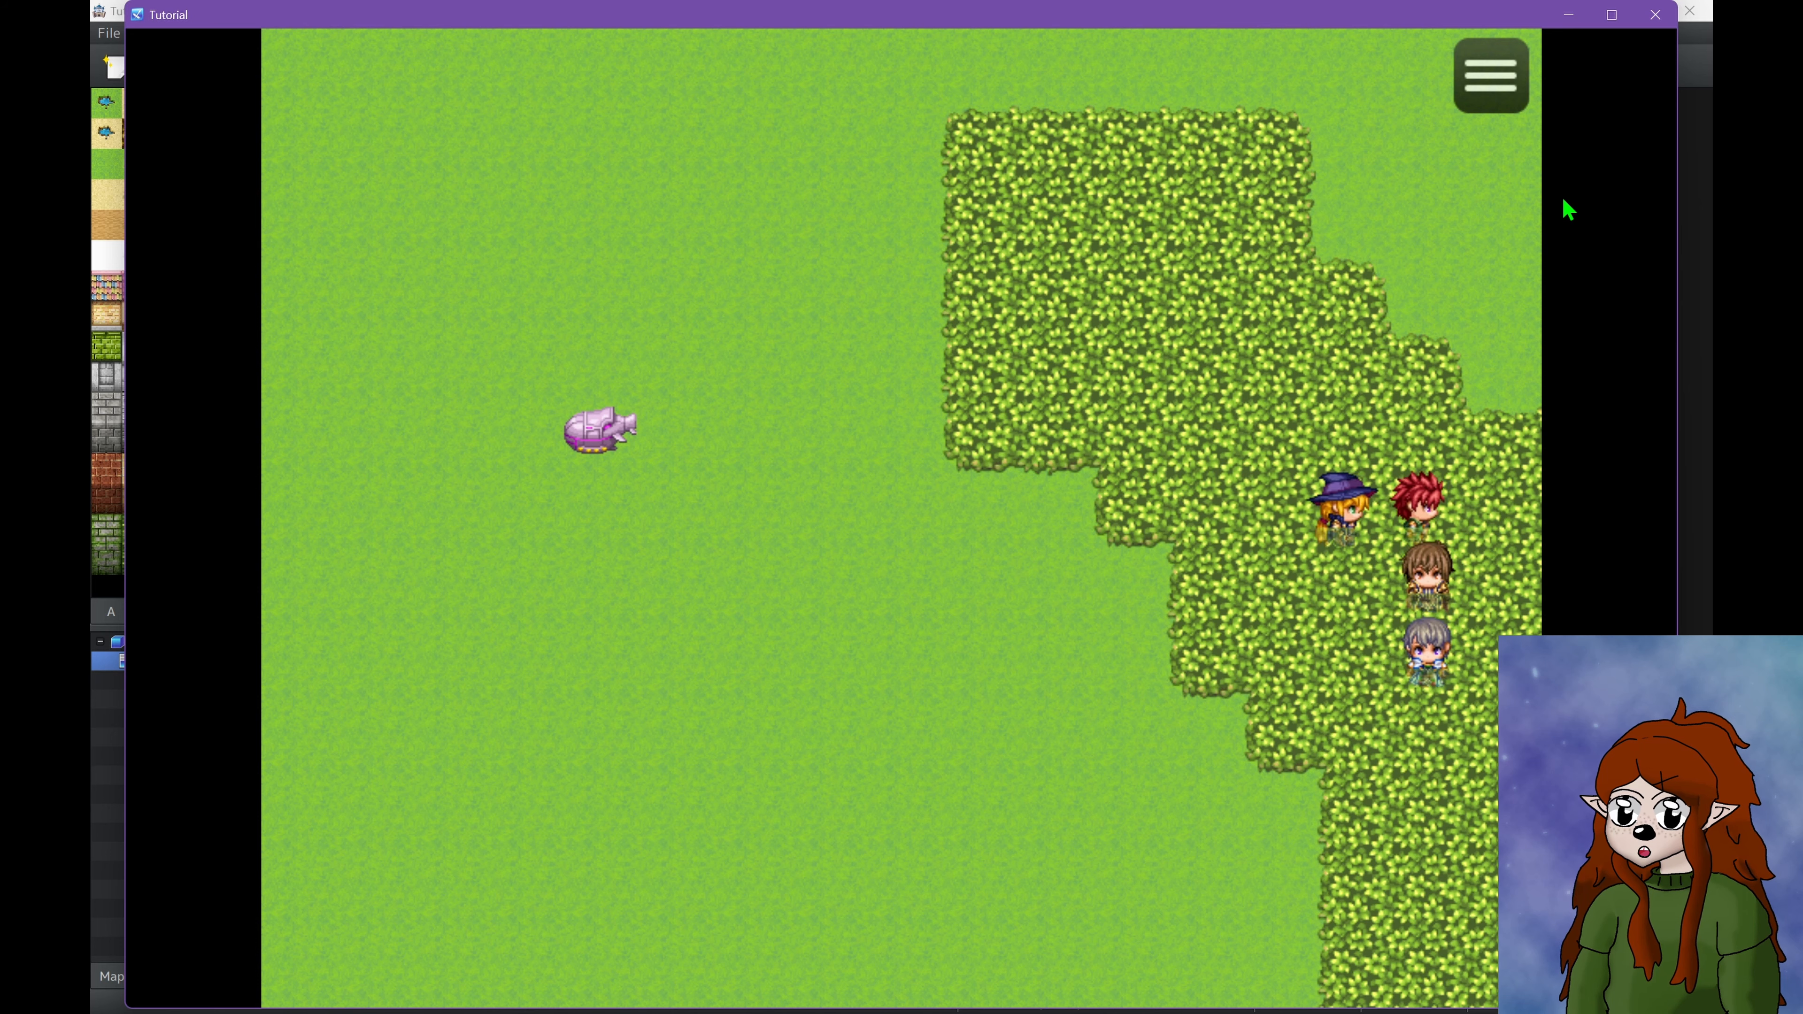
pyautogui.press('Left')
pyautogui.press('Up')
pyautogui.press('Up')
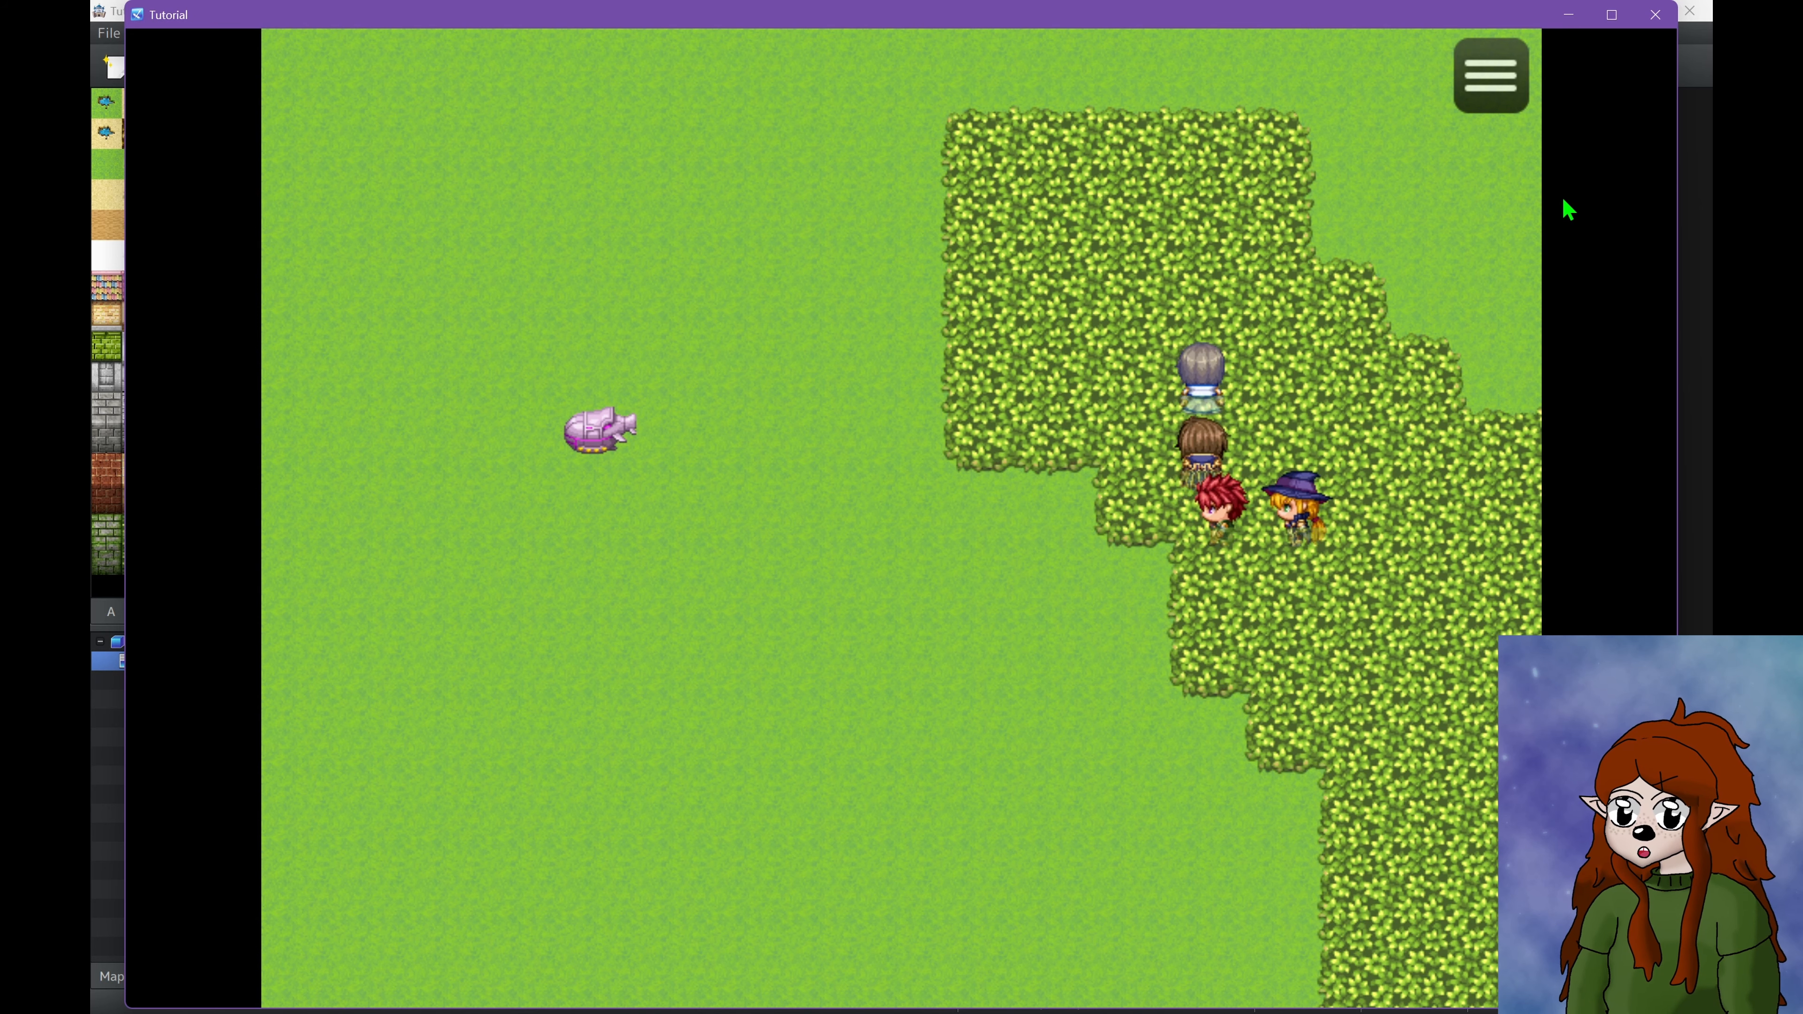
pyautogui.press('Left')
pyautogui.press('Up')
pyautogui.press('Right')
pyautogui.press('Down')
pyautogui.press('Left')
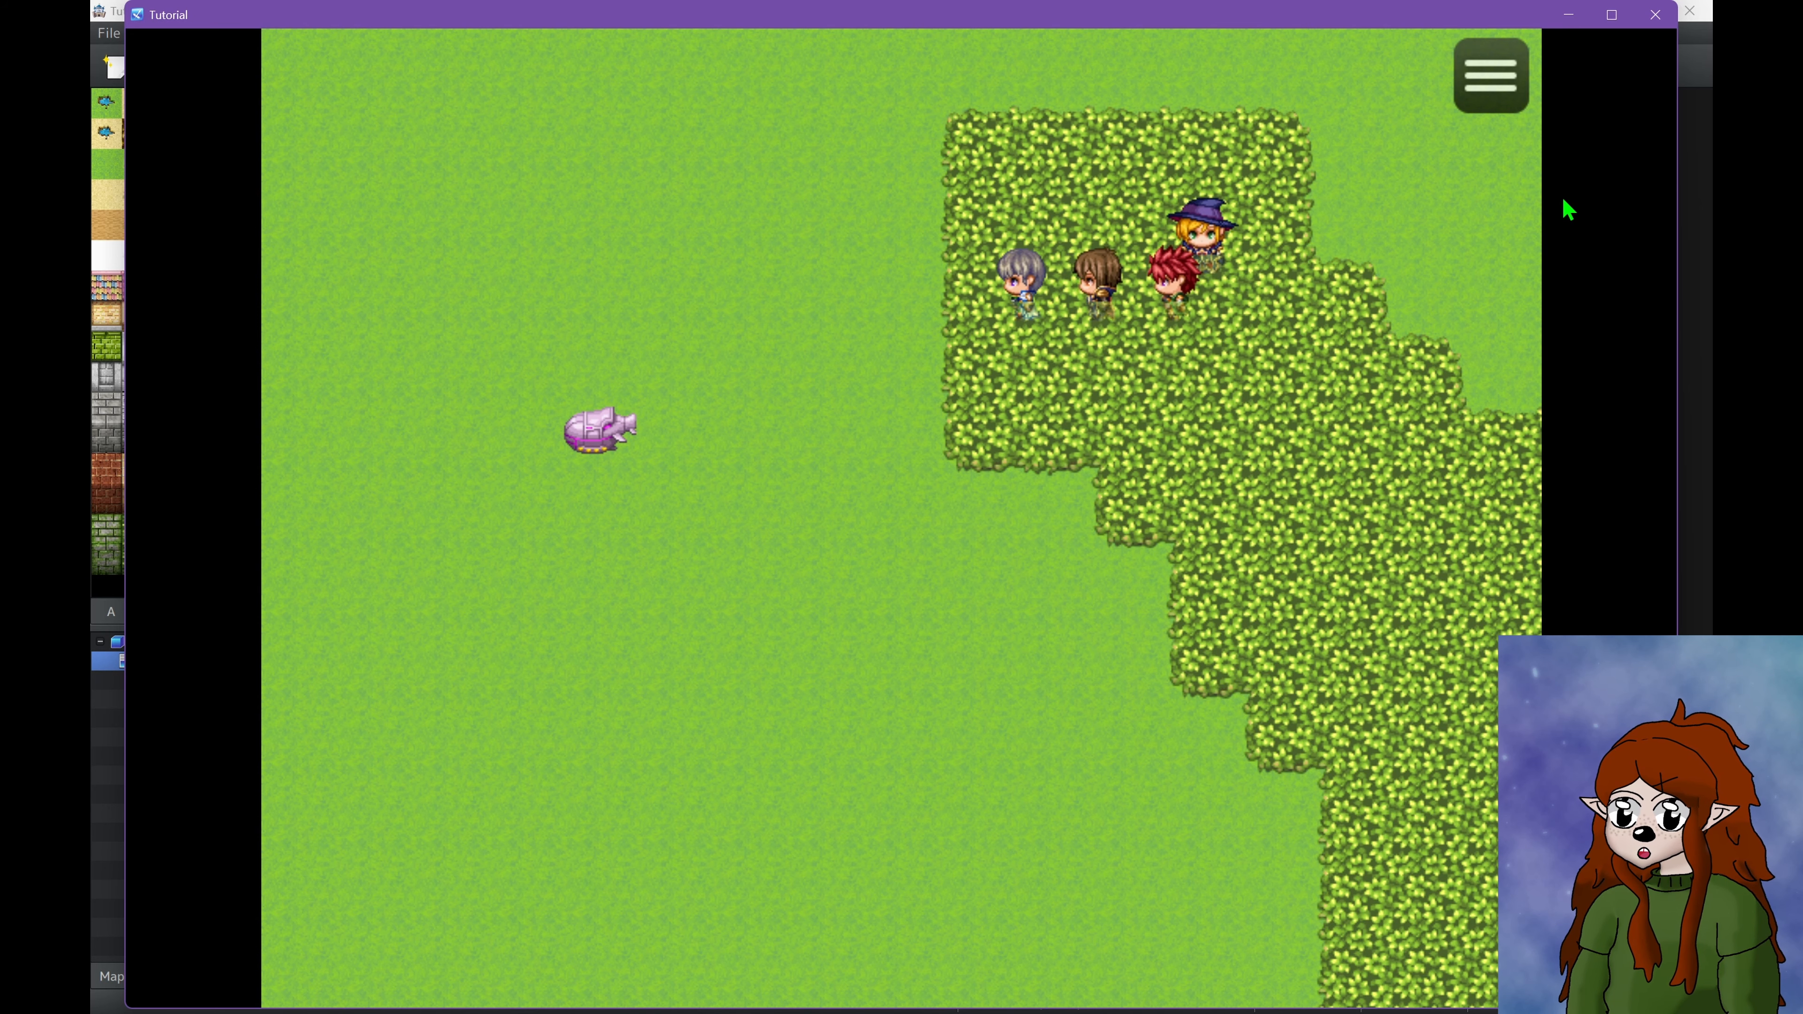
# Board the airship with the party and fly it over the bush area and back to open grass.
pyautogui.press('Down')
pyautogui.press('Return')
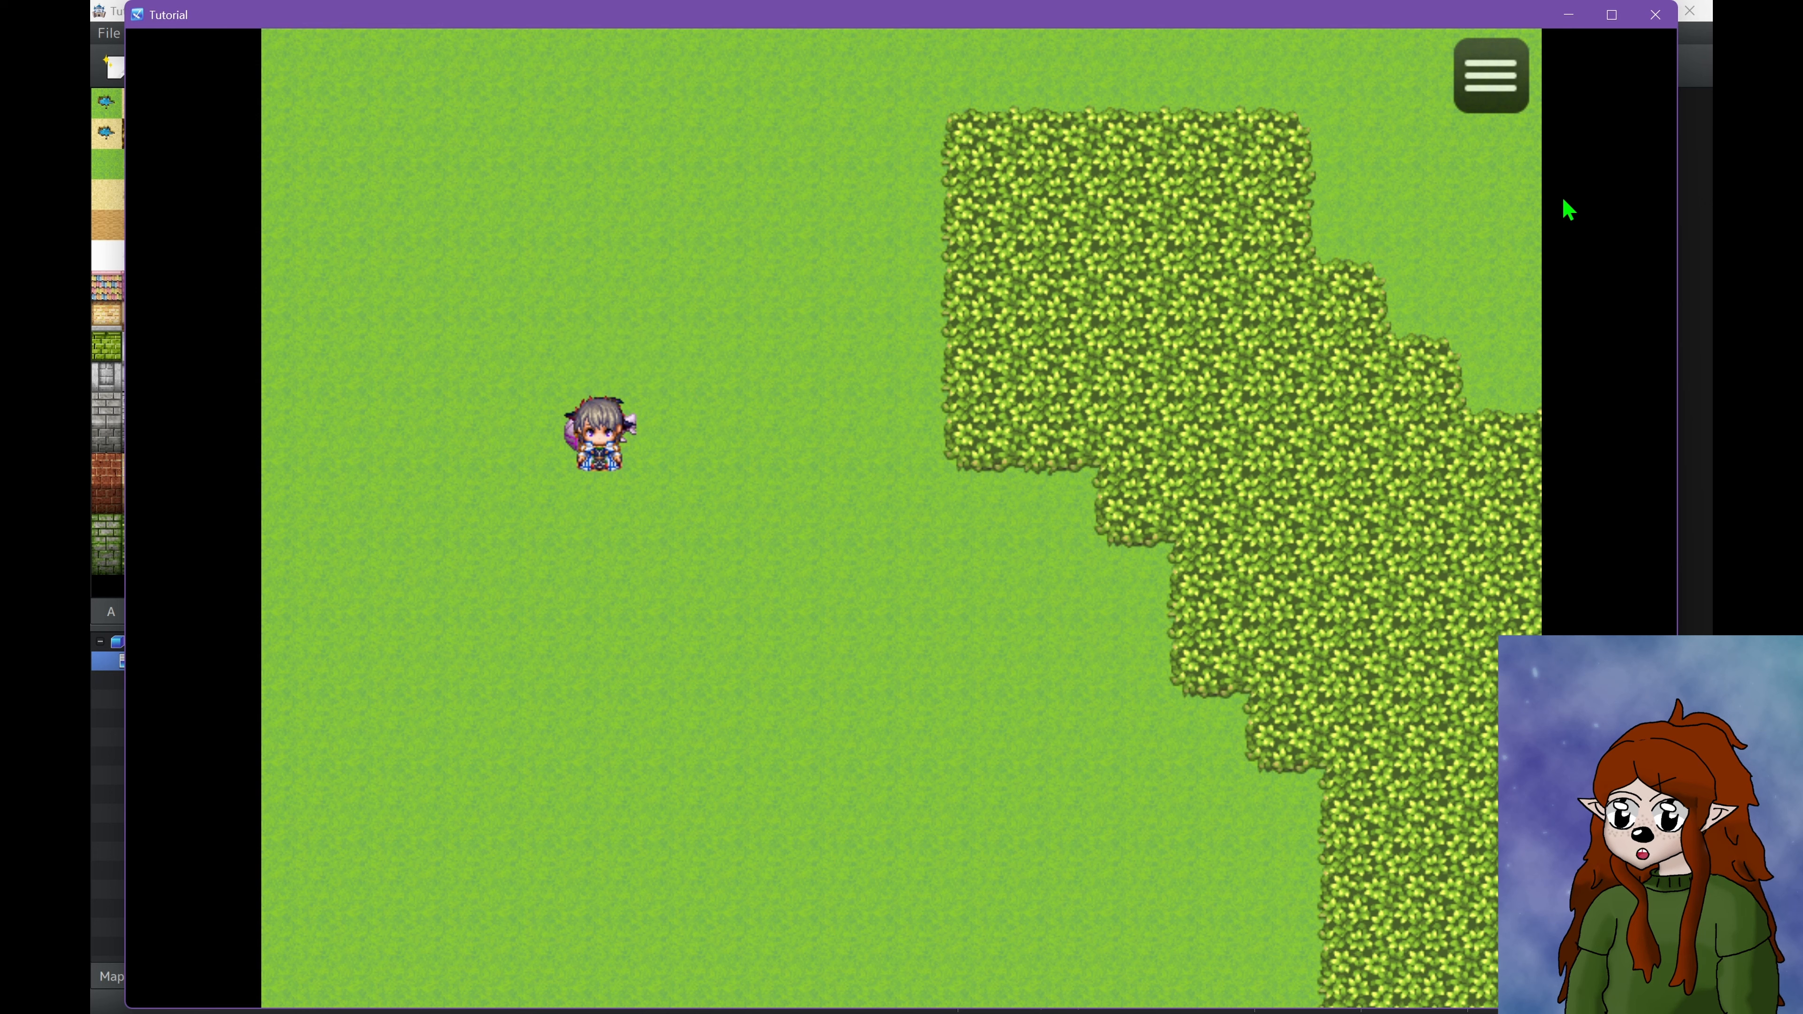
pyautogui.press('Down')
pyautogui.press('Right')
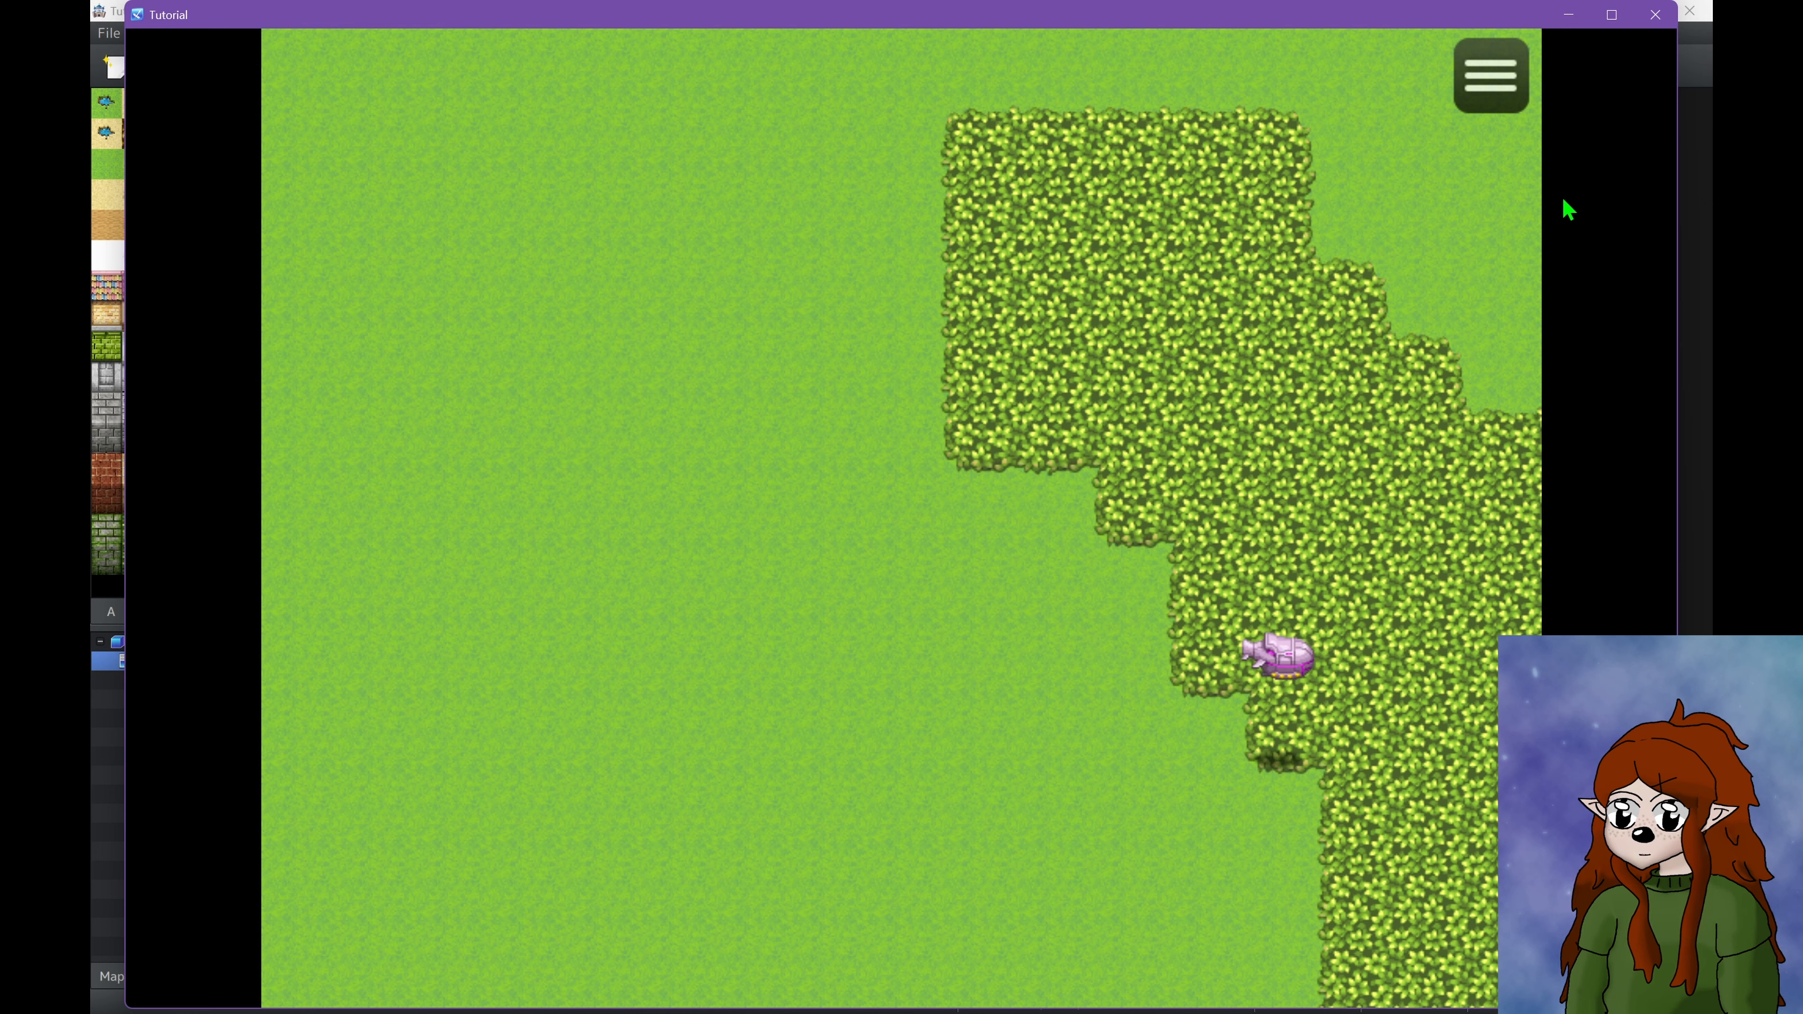
pyautogui.press('Up')
pyautogui.press('Left')
pyautogui.press('Up')
pyautogui.press('Left')
pyautogui.press('Right')
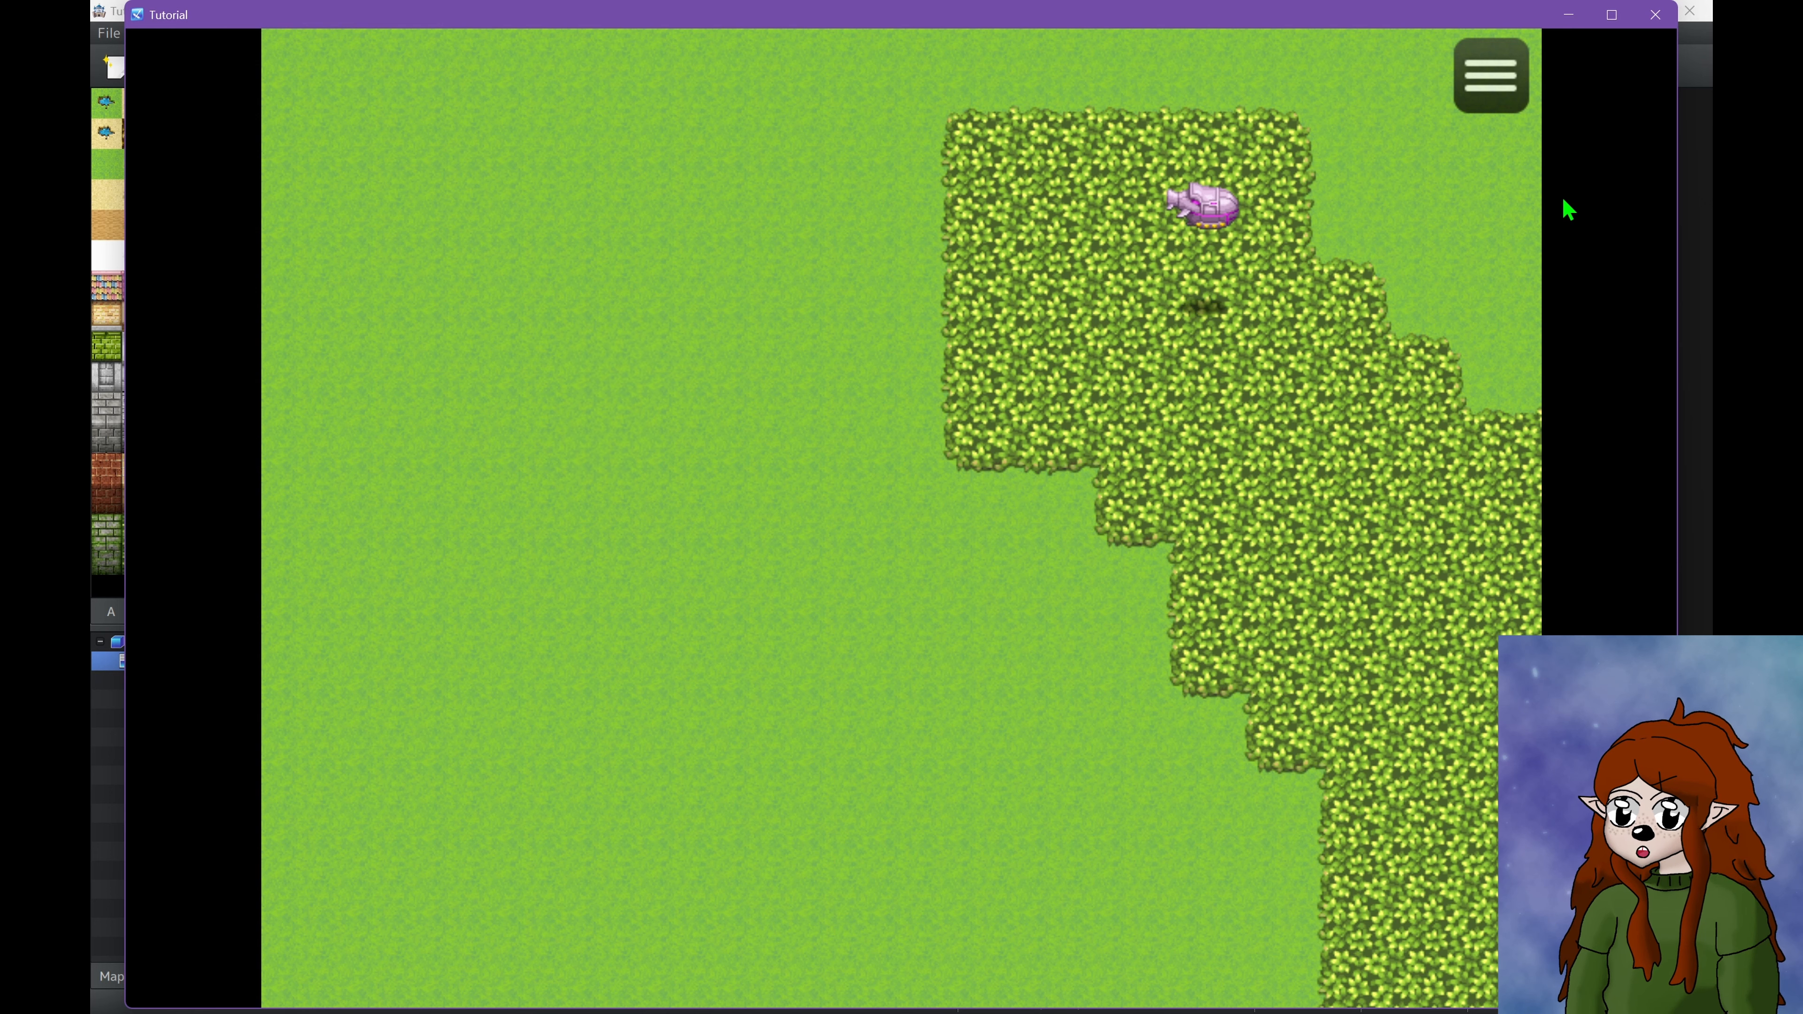
pyautogui.press('Down')
pyautogui.press('Right')
pyautogui.press('Up')
pyautogui.press('Left')
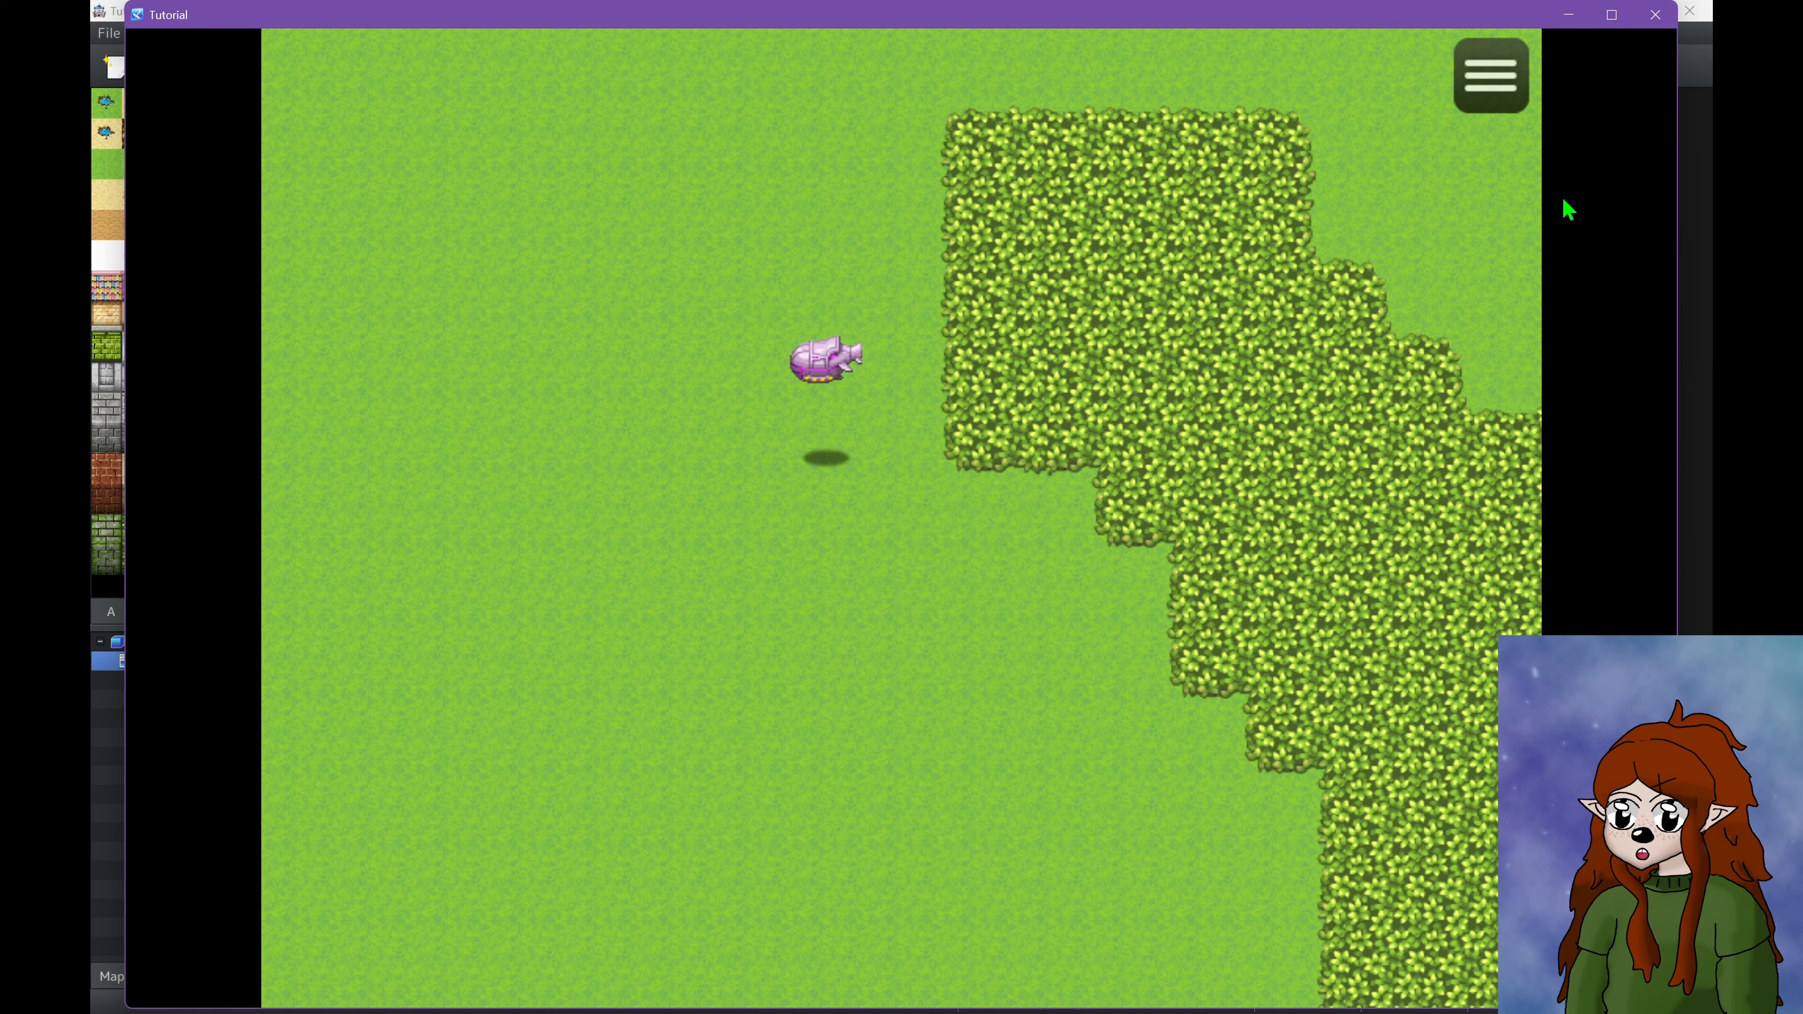
# Land the airship on the grass, walk the party through the bushes again, and end the playtest.
pyautogui.press('Return')
pyautogui.press('Right')
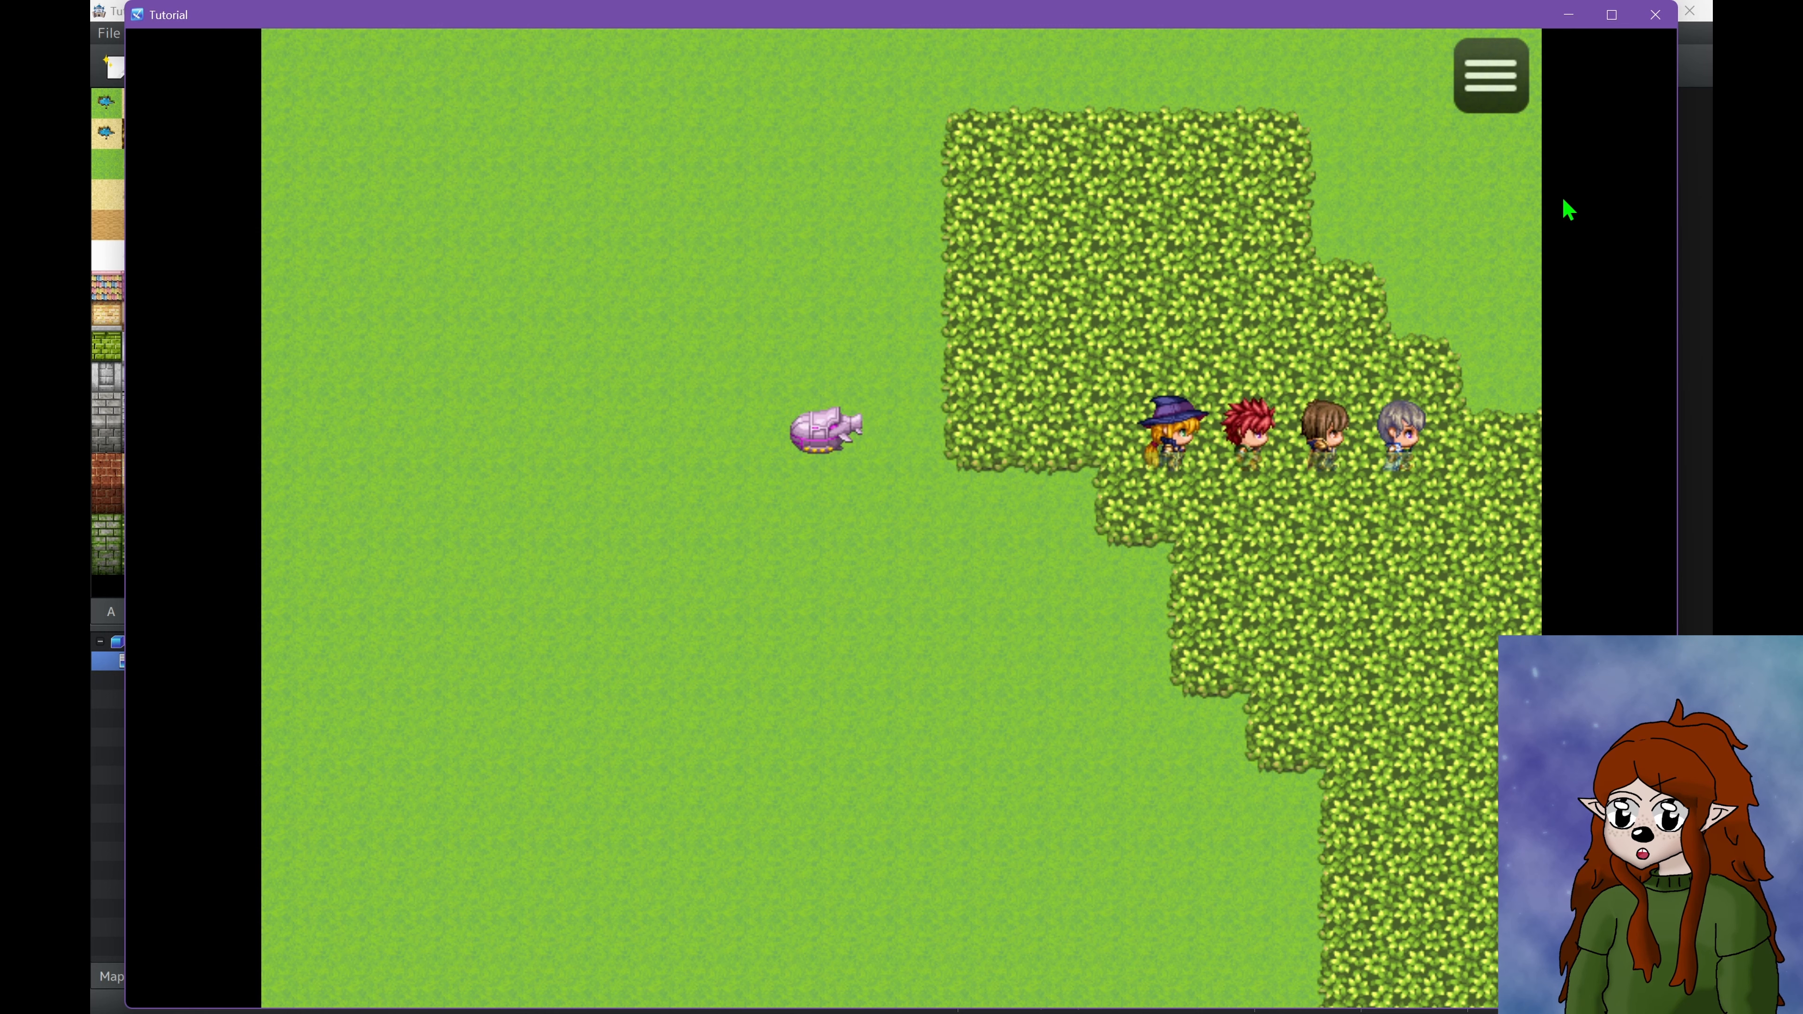
pyautogui.press('Down')
pyautogui.press('Left')
pyautogui.press('Up')
pyautogui.press('Right')
pyautogui.press('Down')
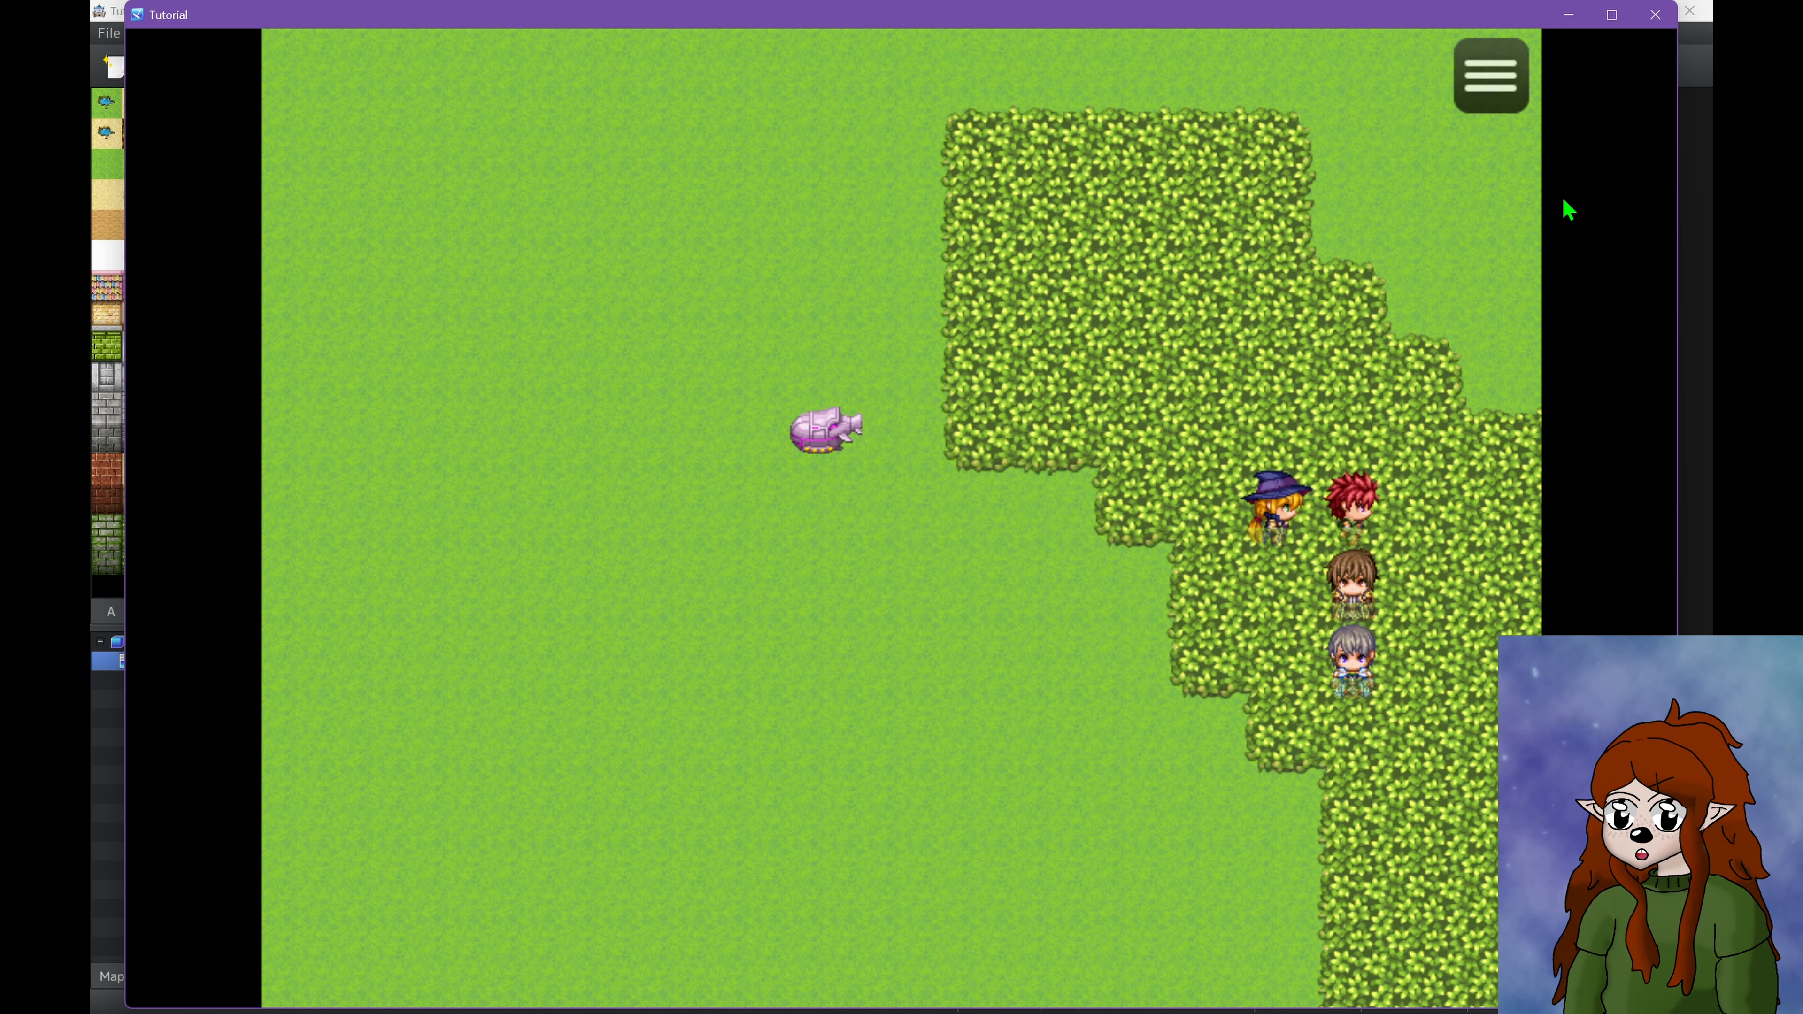
pyautogui.click(1656, 14)
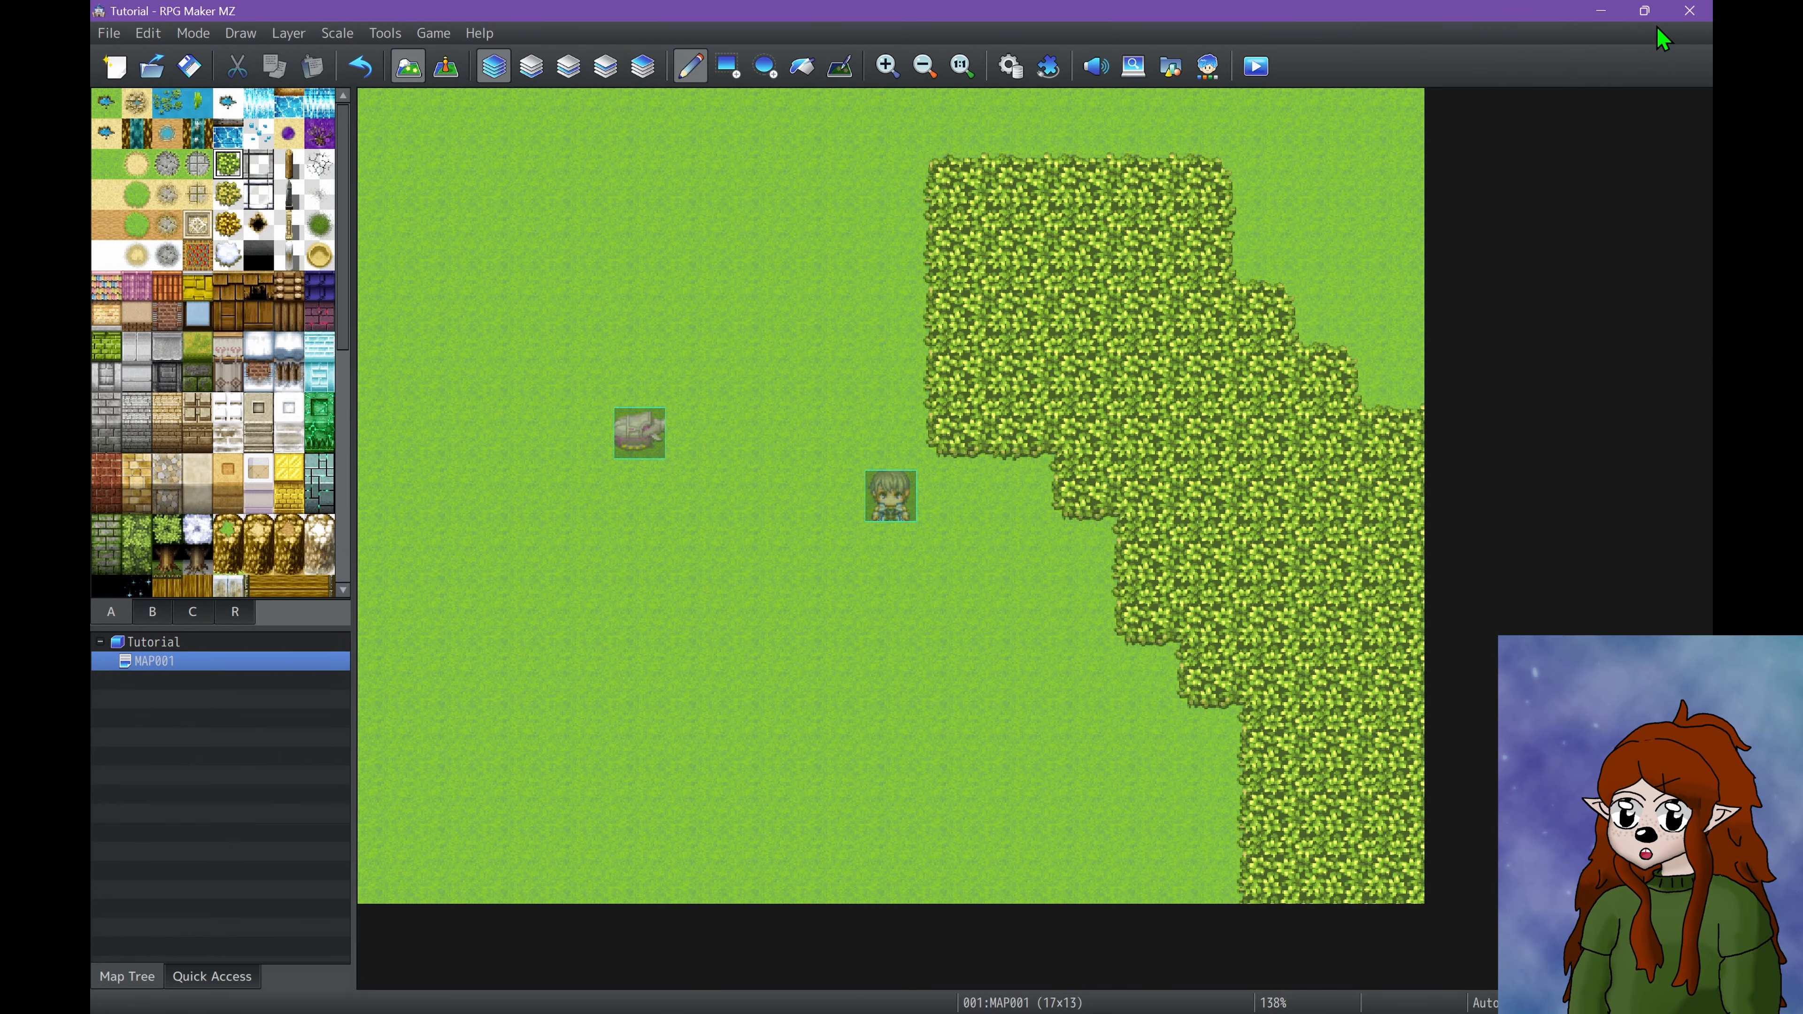
# Reopen the database and examine the Counter flags on page A of the Outside_2 and Inside tilesets.
pyautogui.click(1010, 67)
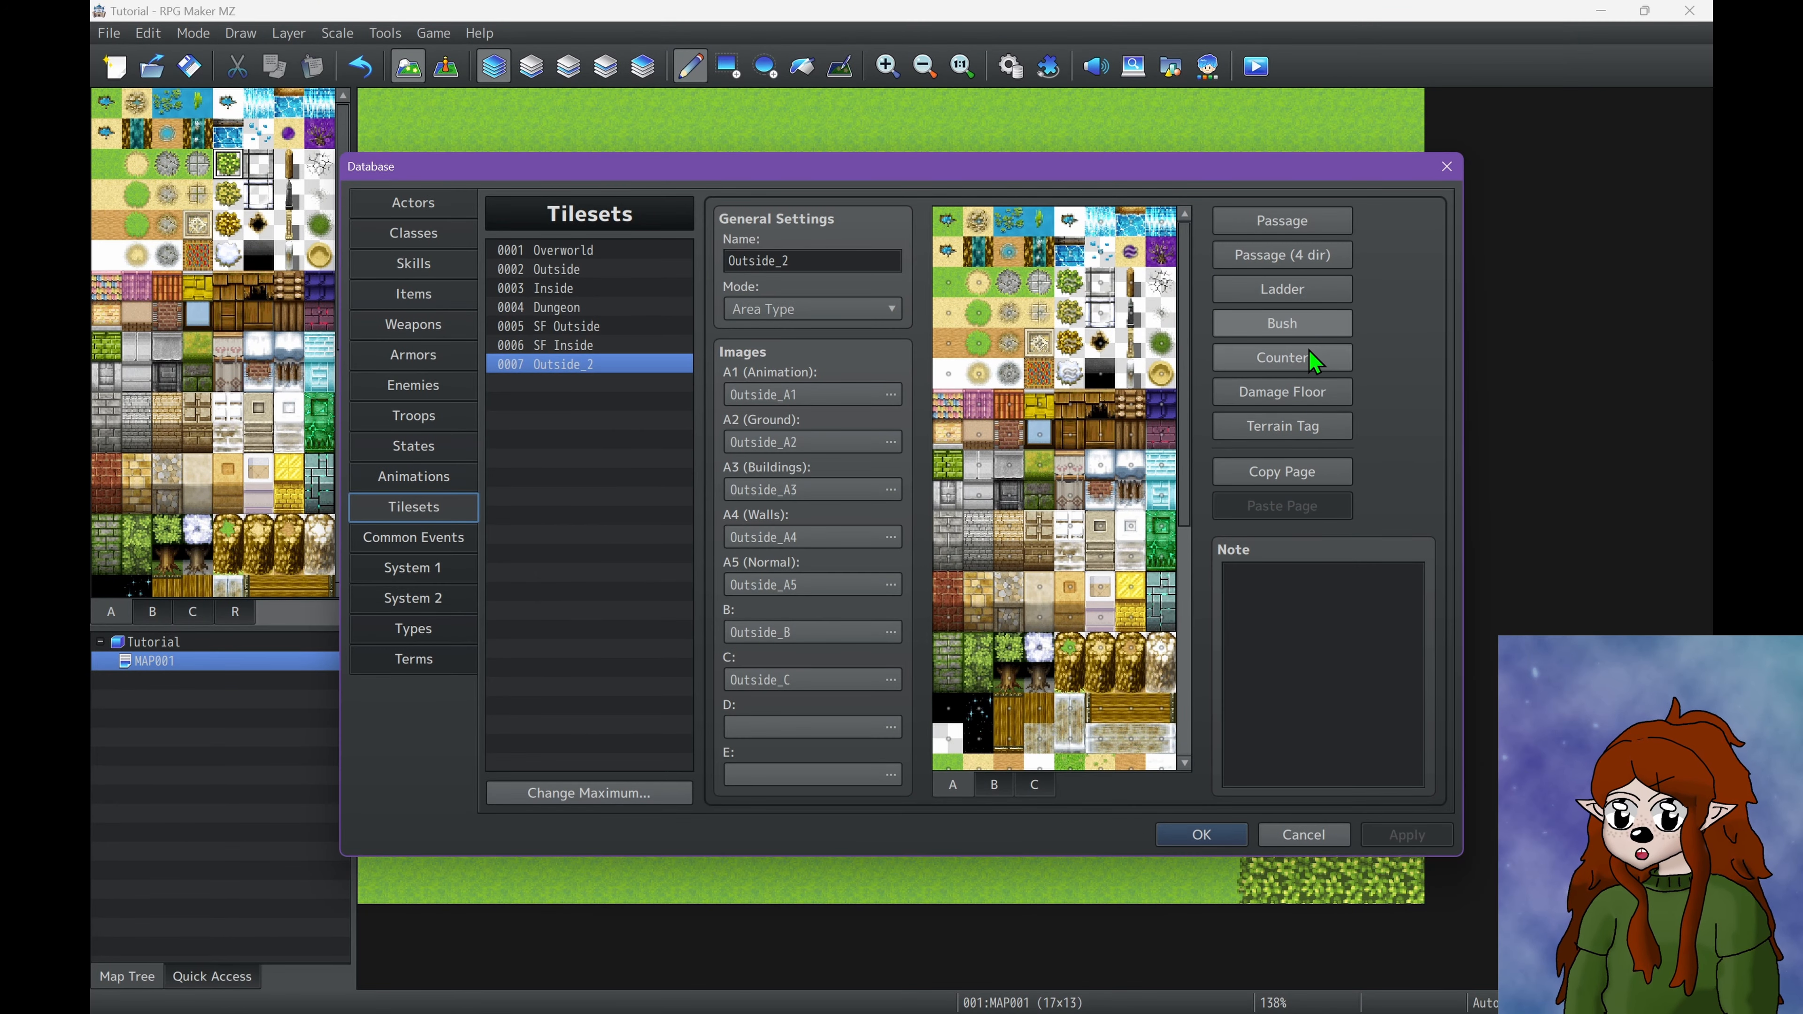
pyautogui.click(1300, 358)
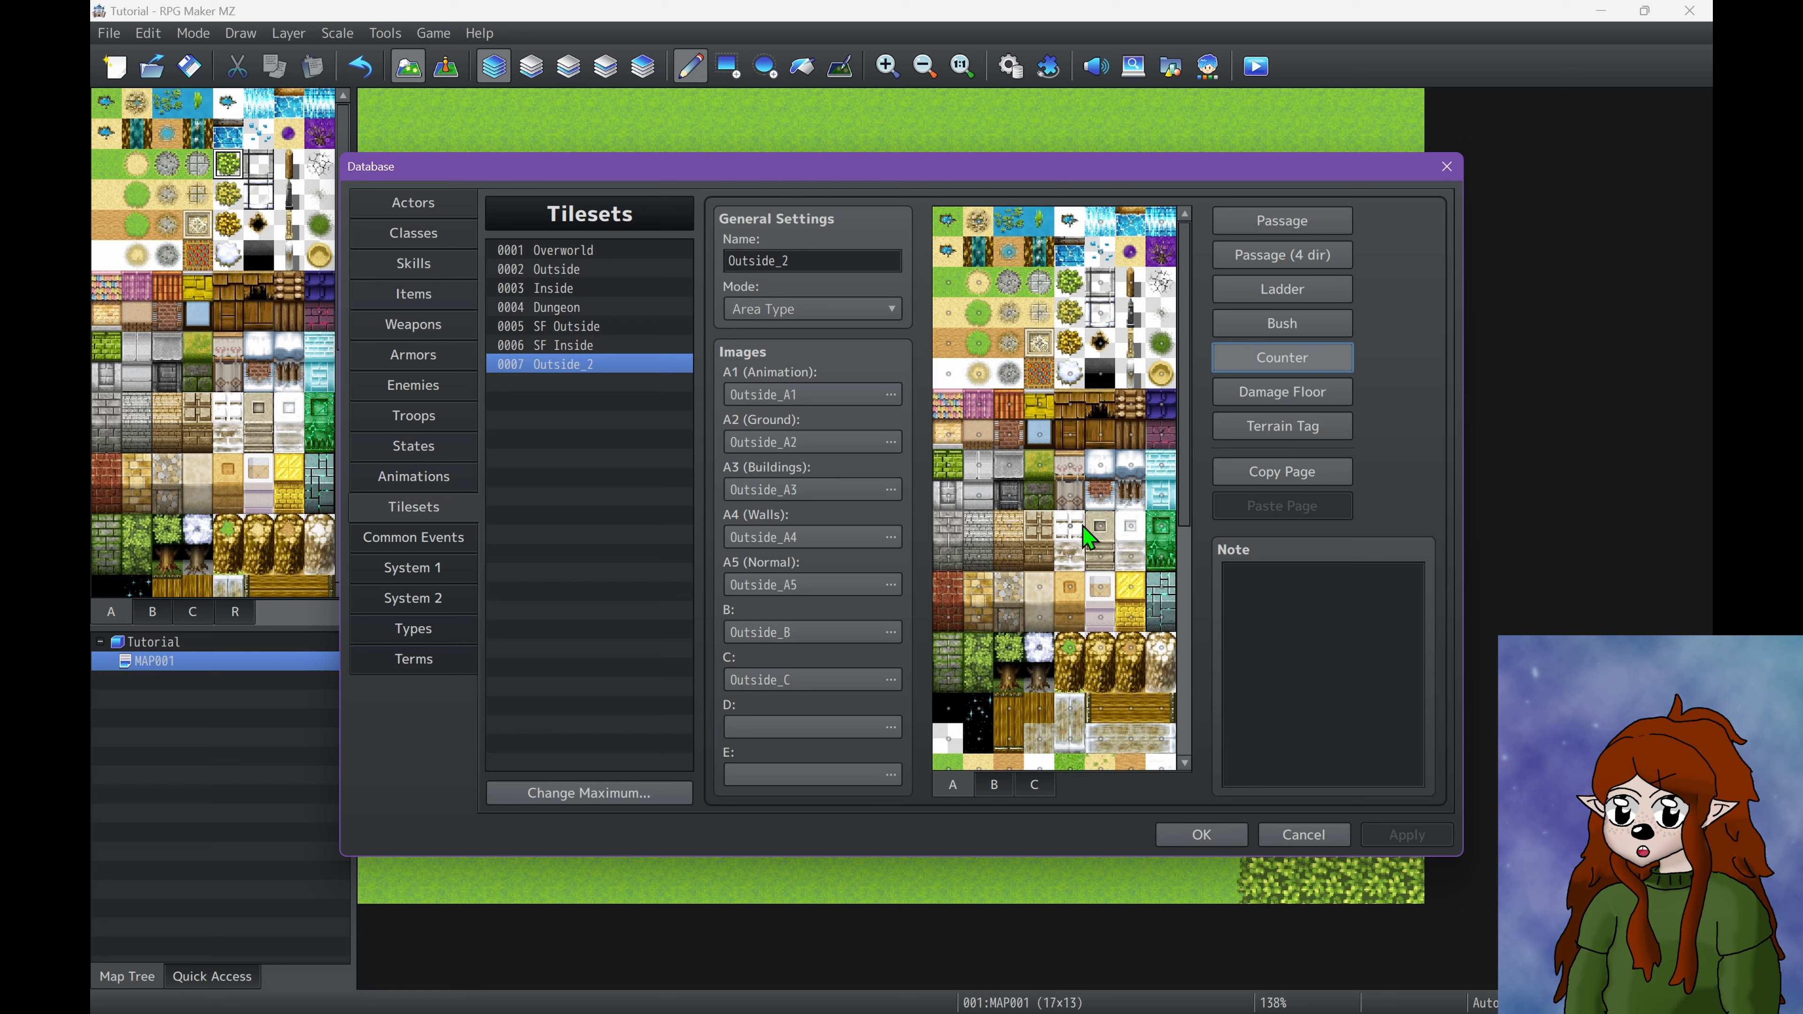
pyautogui.scroll(-3, 1087, 531)
pyautogui.click(565, 288)
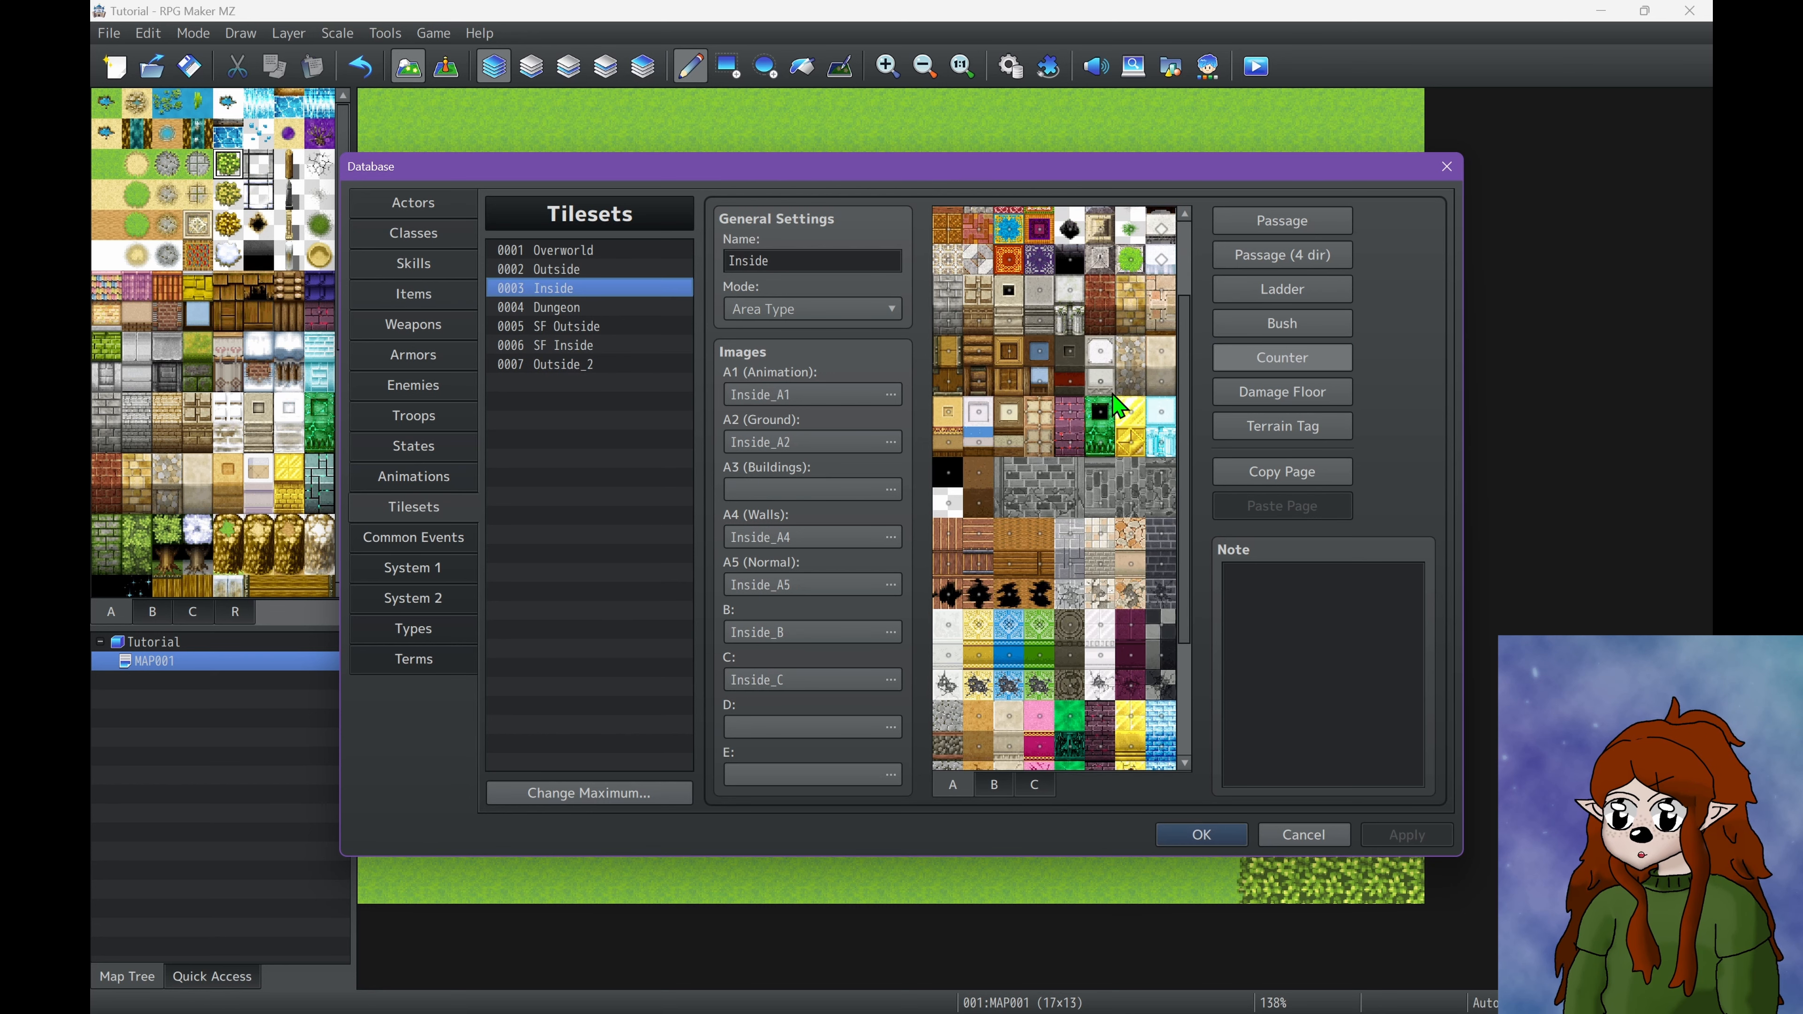
pyautogui.scroll(3, 1172, 355)
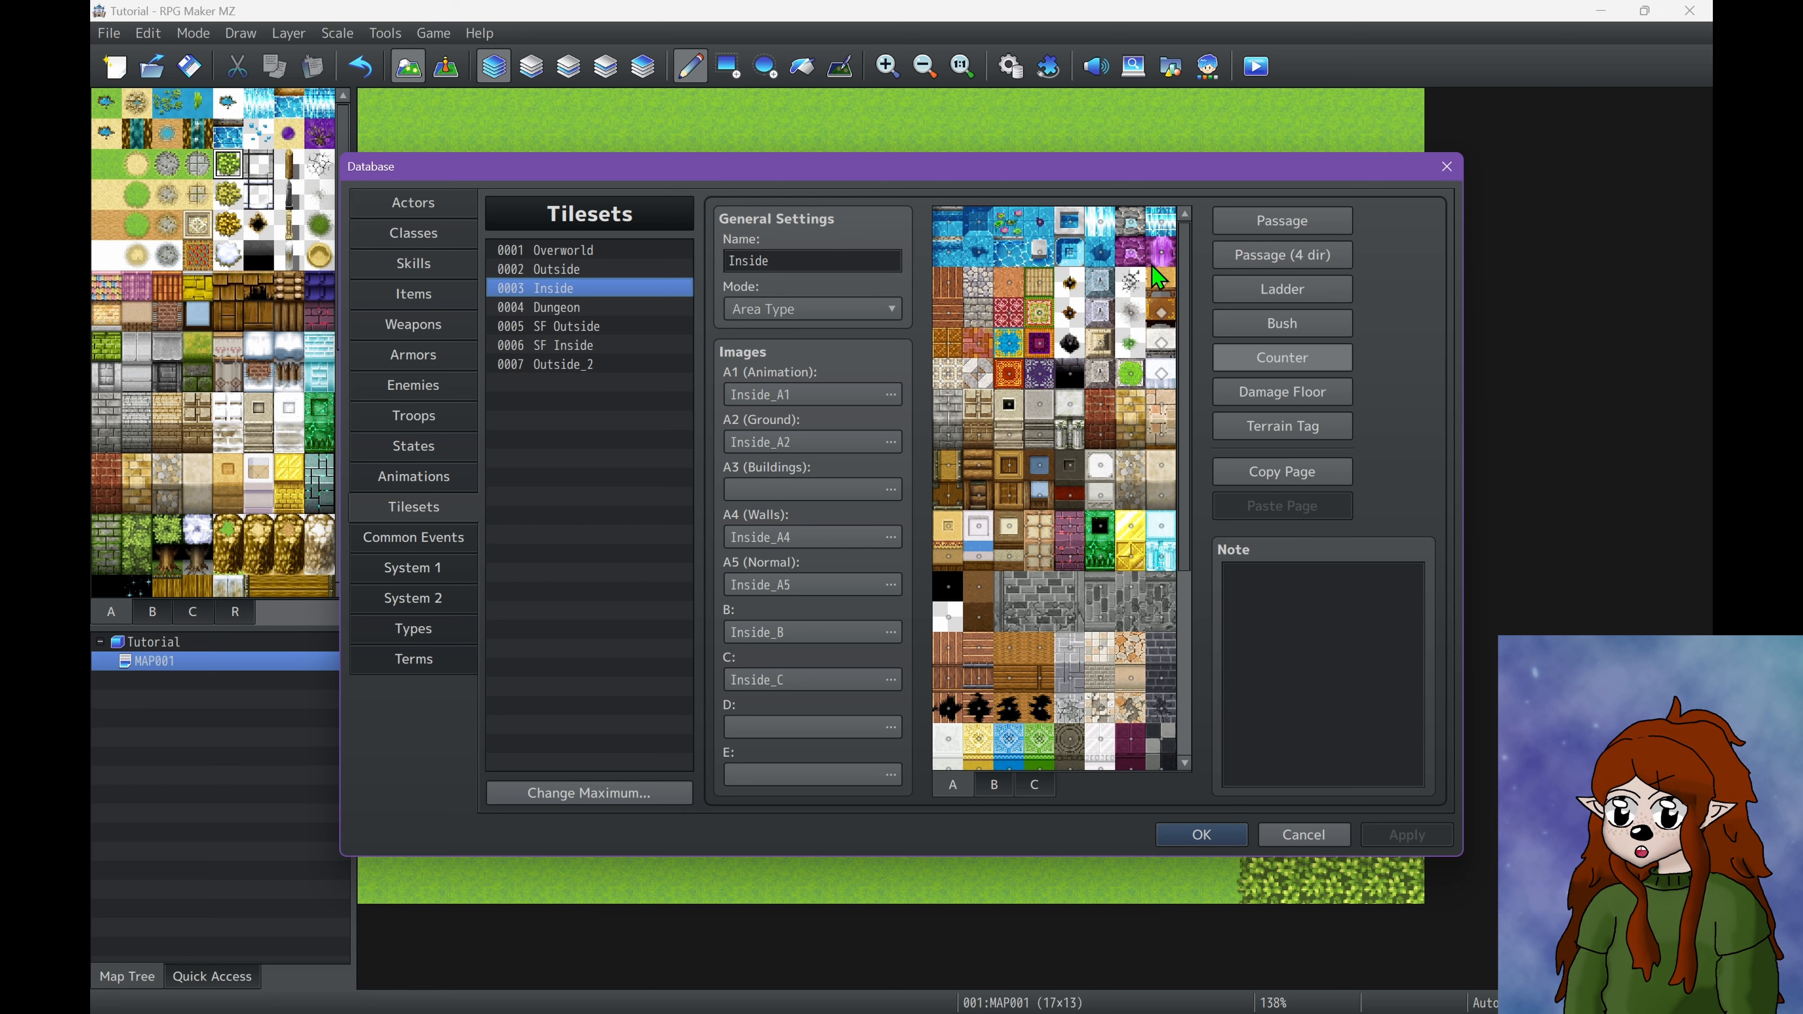
pyautogui.click(1164, 283)
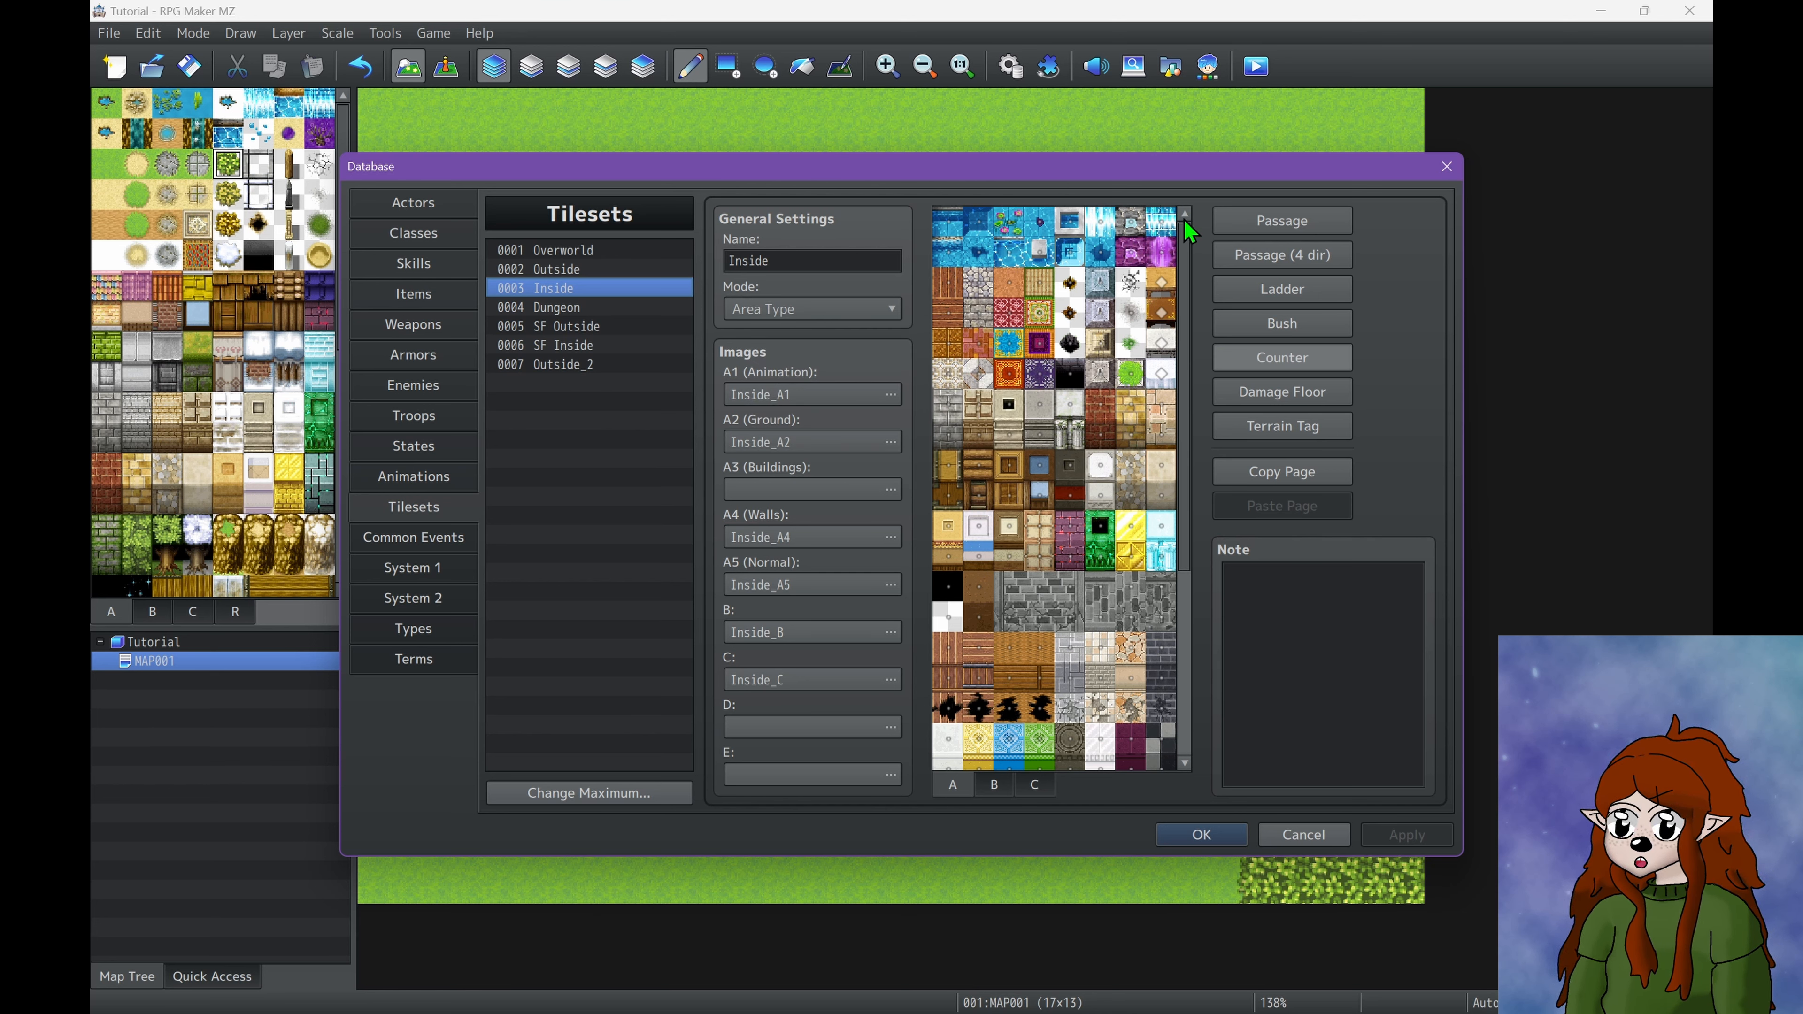
# Return to the Outside_2 tileset and examine its Damage Floor flags.
pyautogui.click(593, 366)
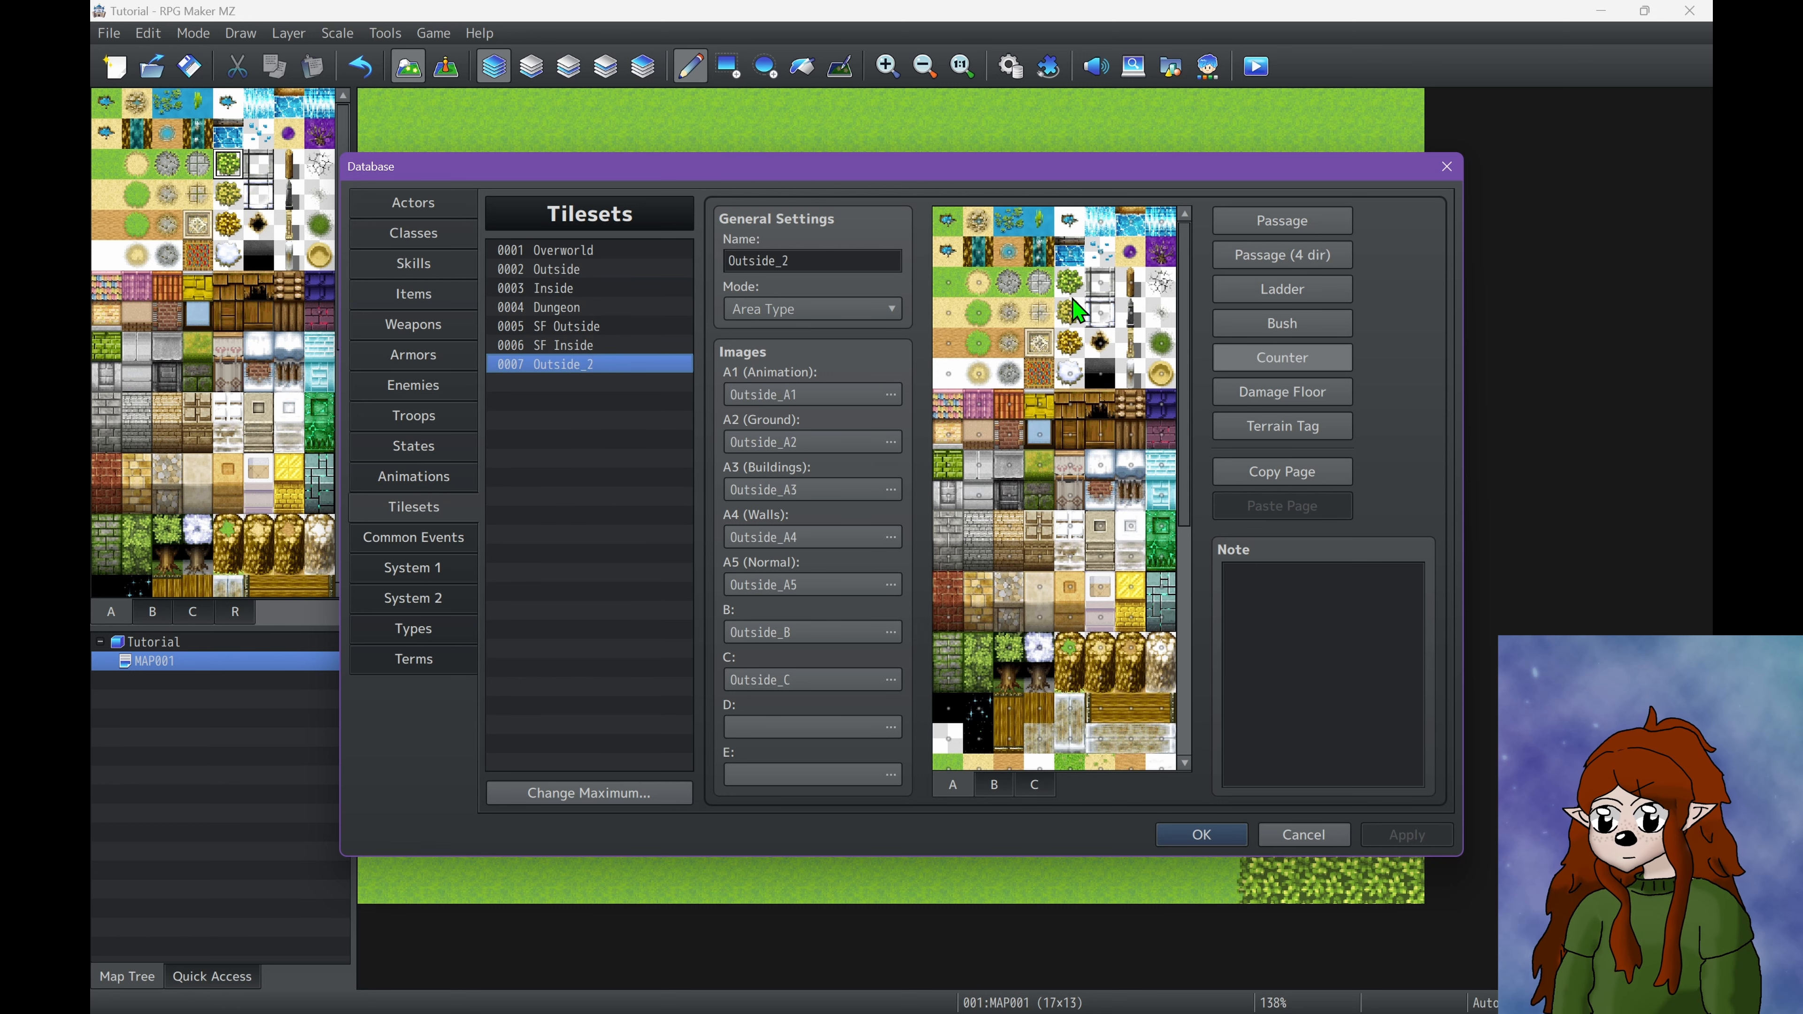
pyautogui.click(1326, 395)
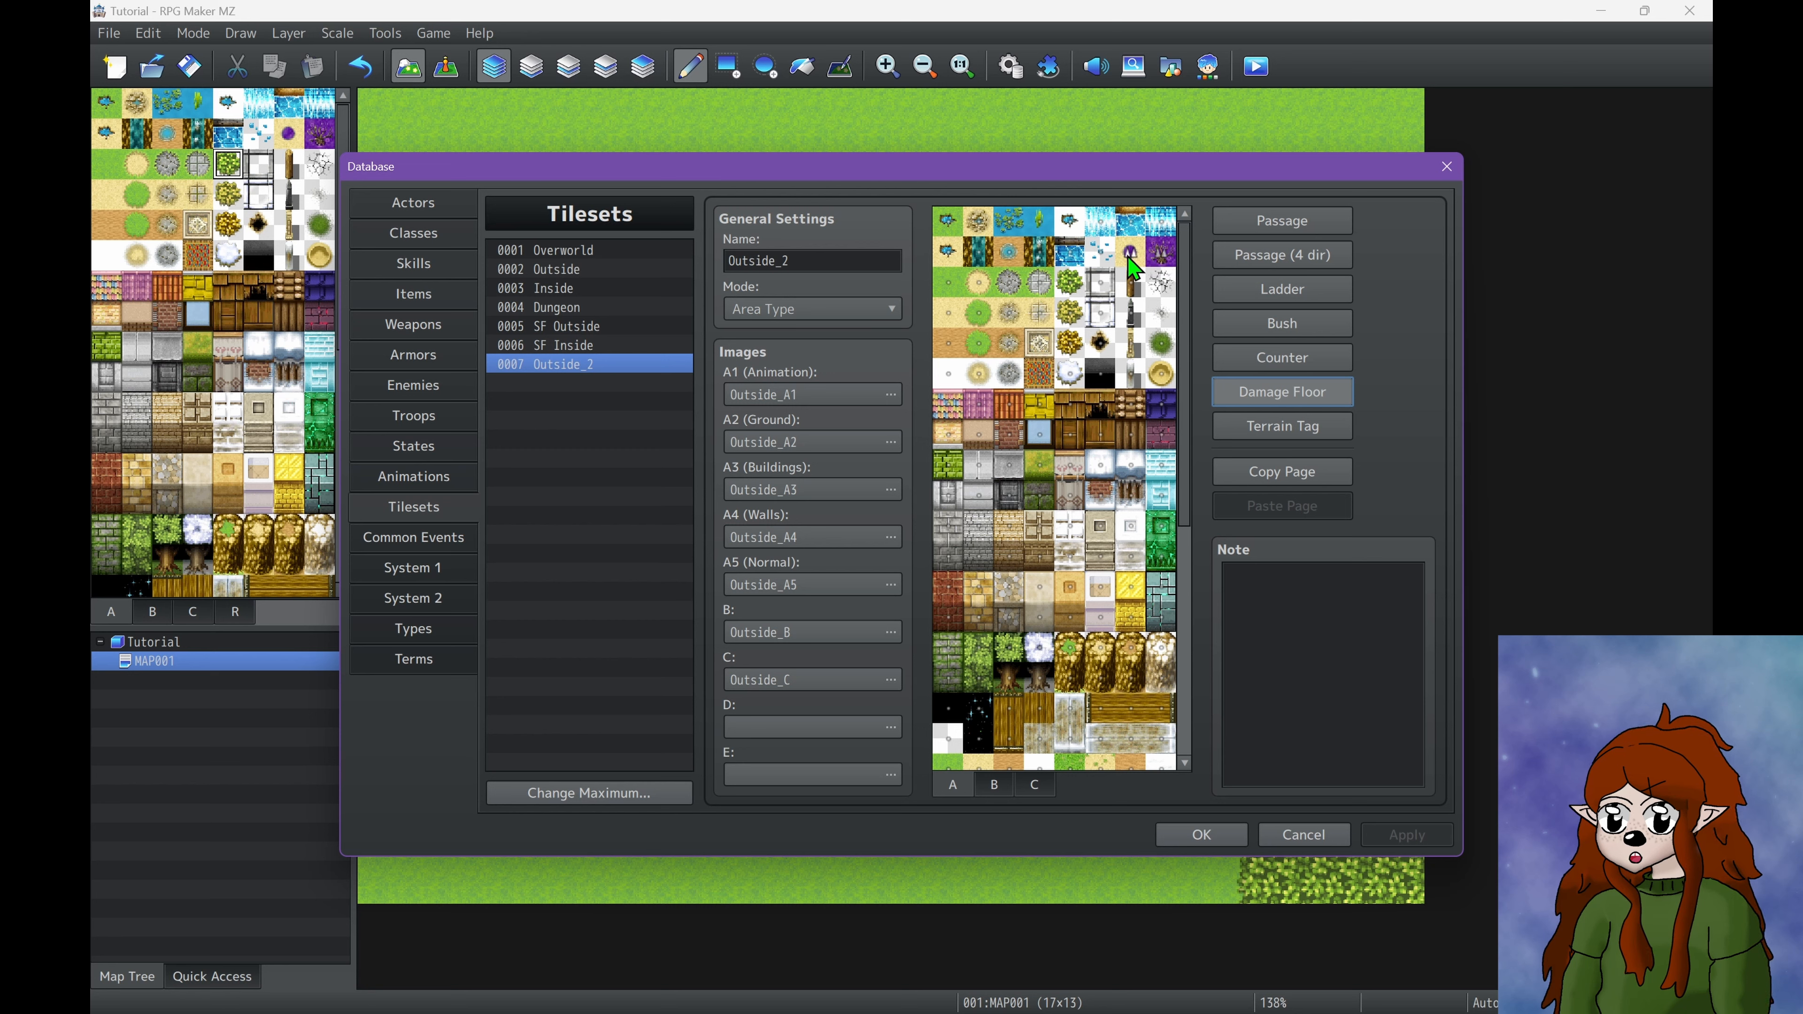
# In Terrain Tag on page A, set the plain grass tile to 1 and the dirt patch tile beside it to 2.
pyautogui.click(1306, 426)
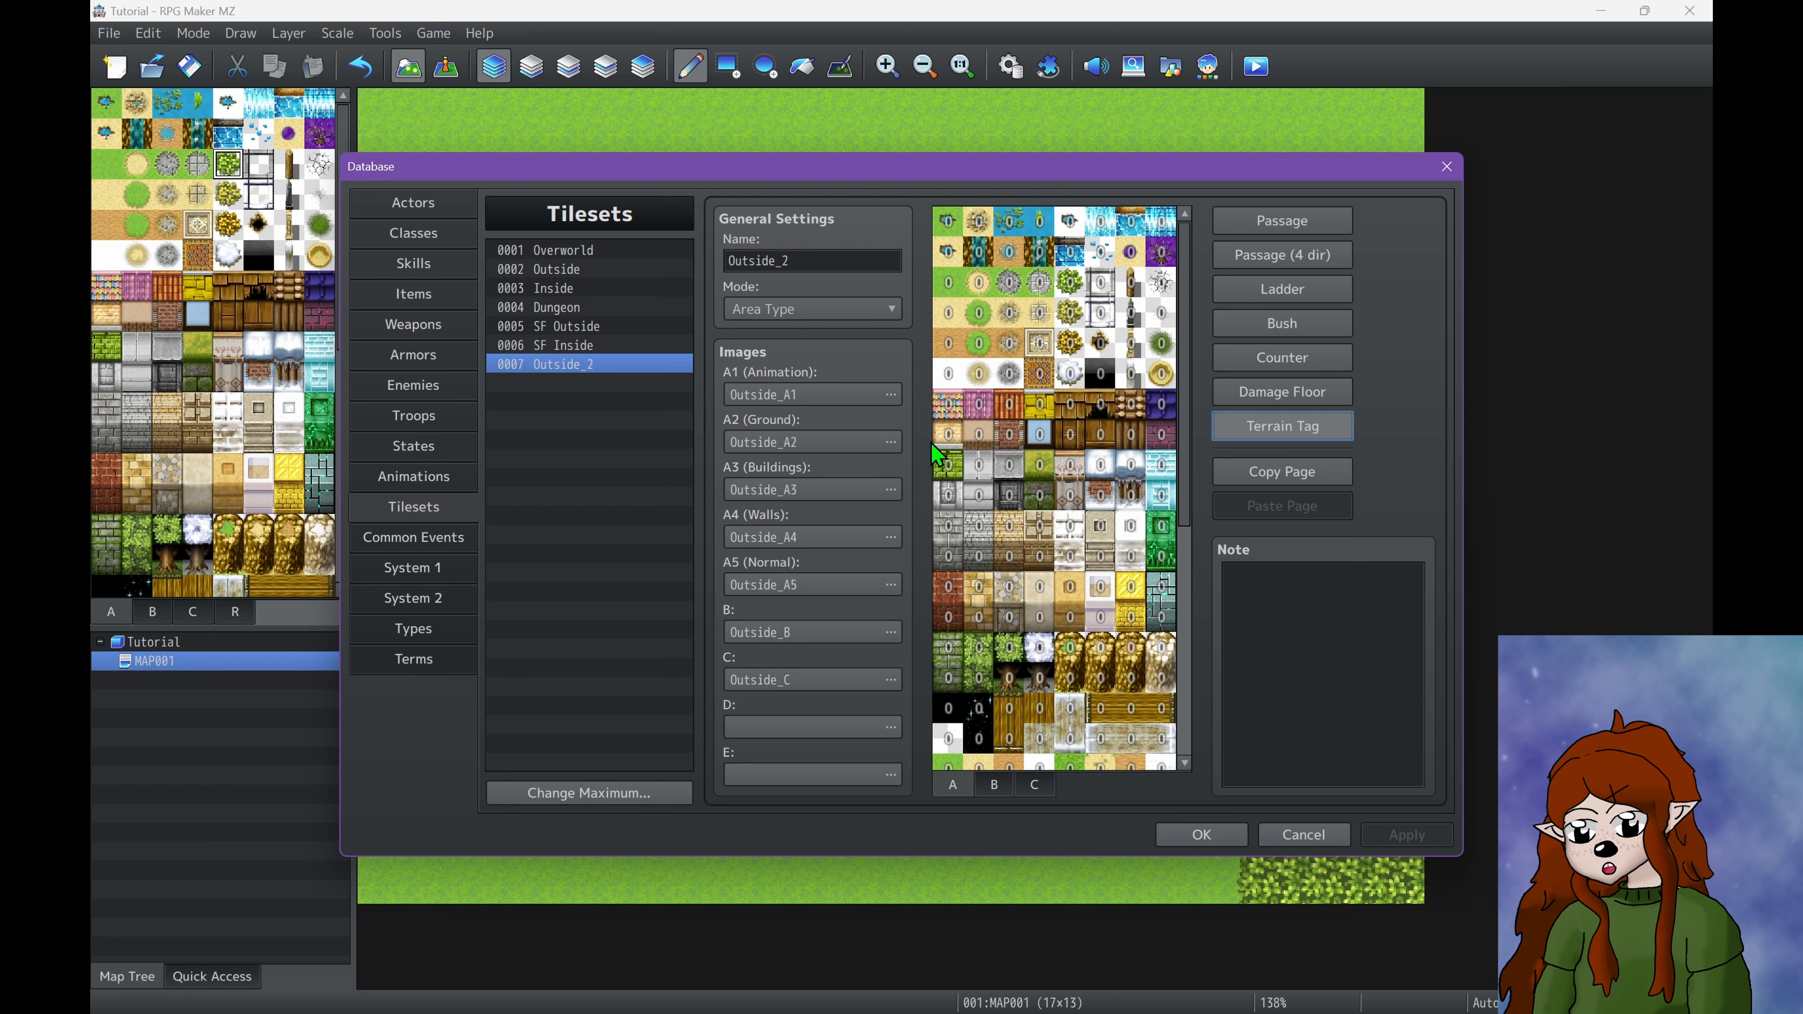
pyautogui.click(950, 284)
pyautogui.click(977, 286)
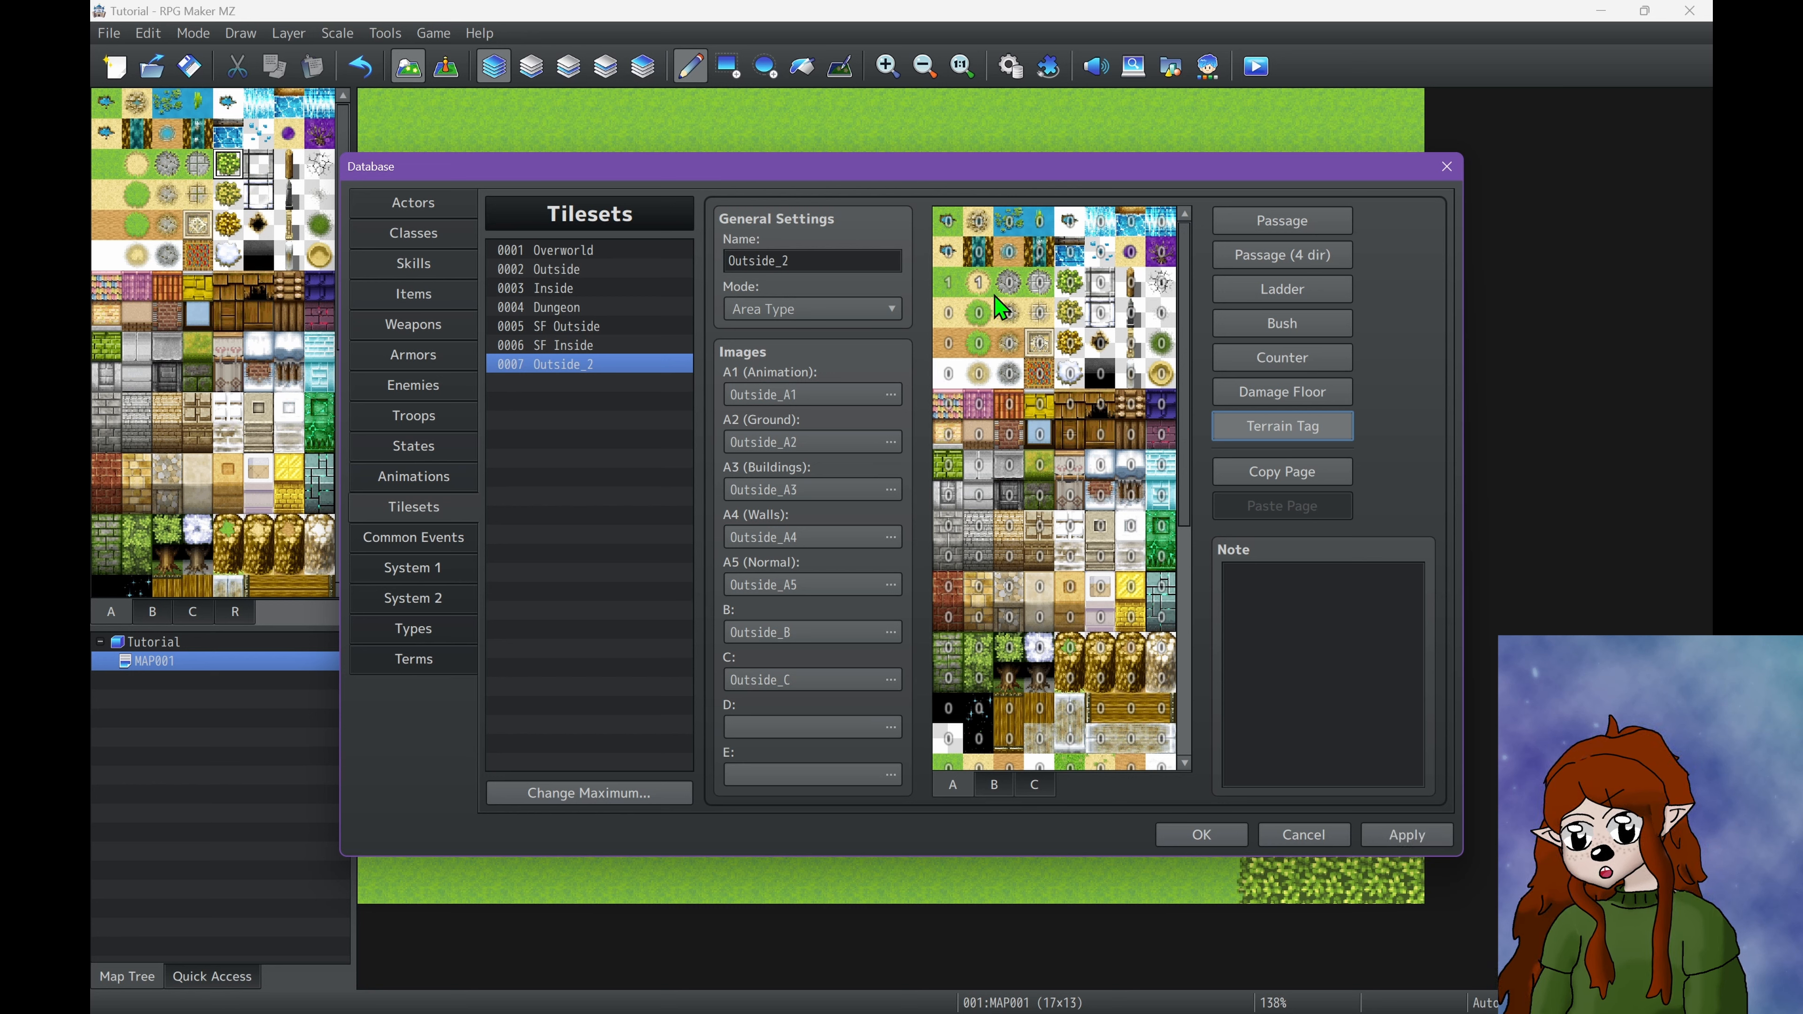
pyautogui.click(998, 294)
pyautogui.click(978, 286)
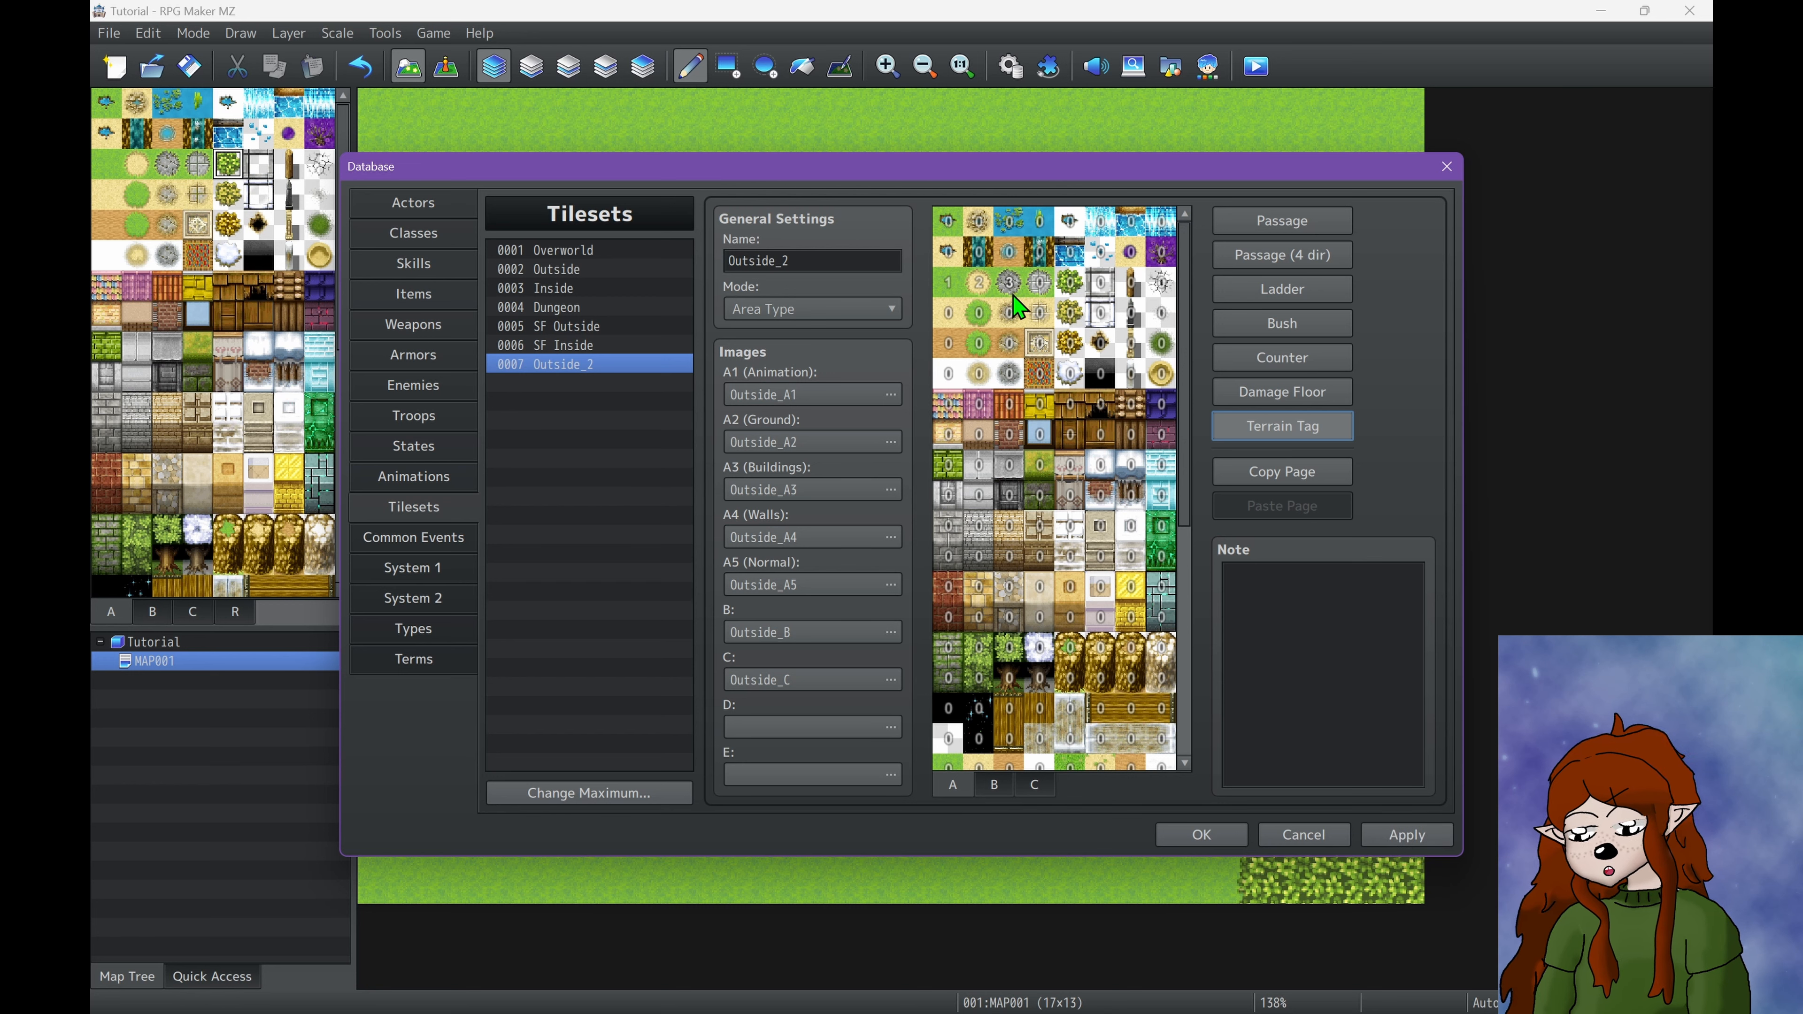
# Cycle the terrain tags of the grass tile and its neighbouring tiles in the same row, returning them all to 0.
pyautogui.click(949, 287)
pyautogui.click(949, 287)
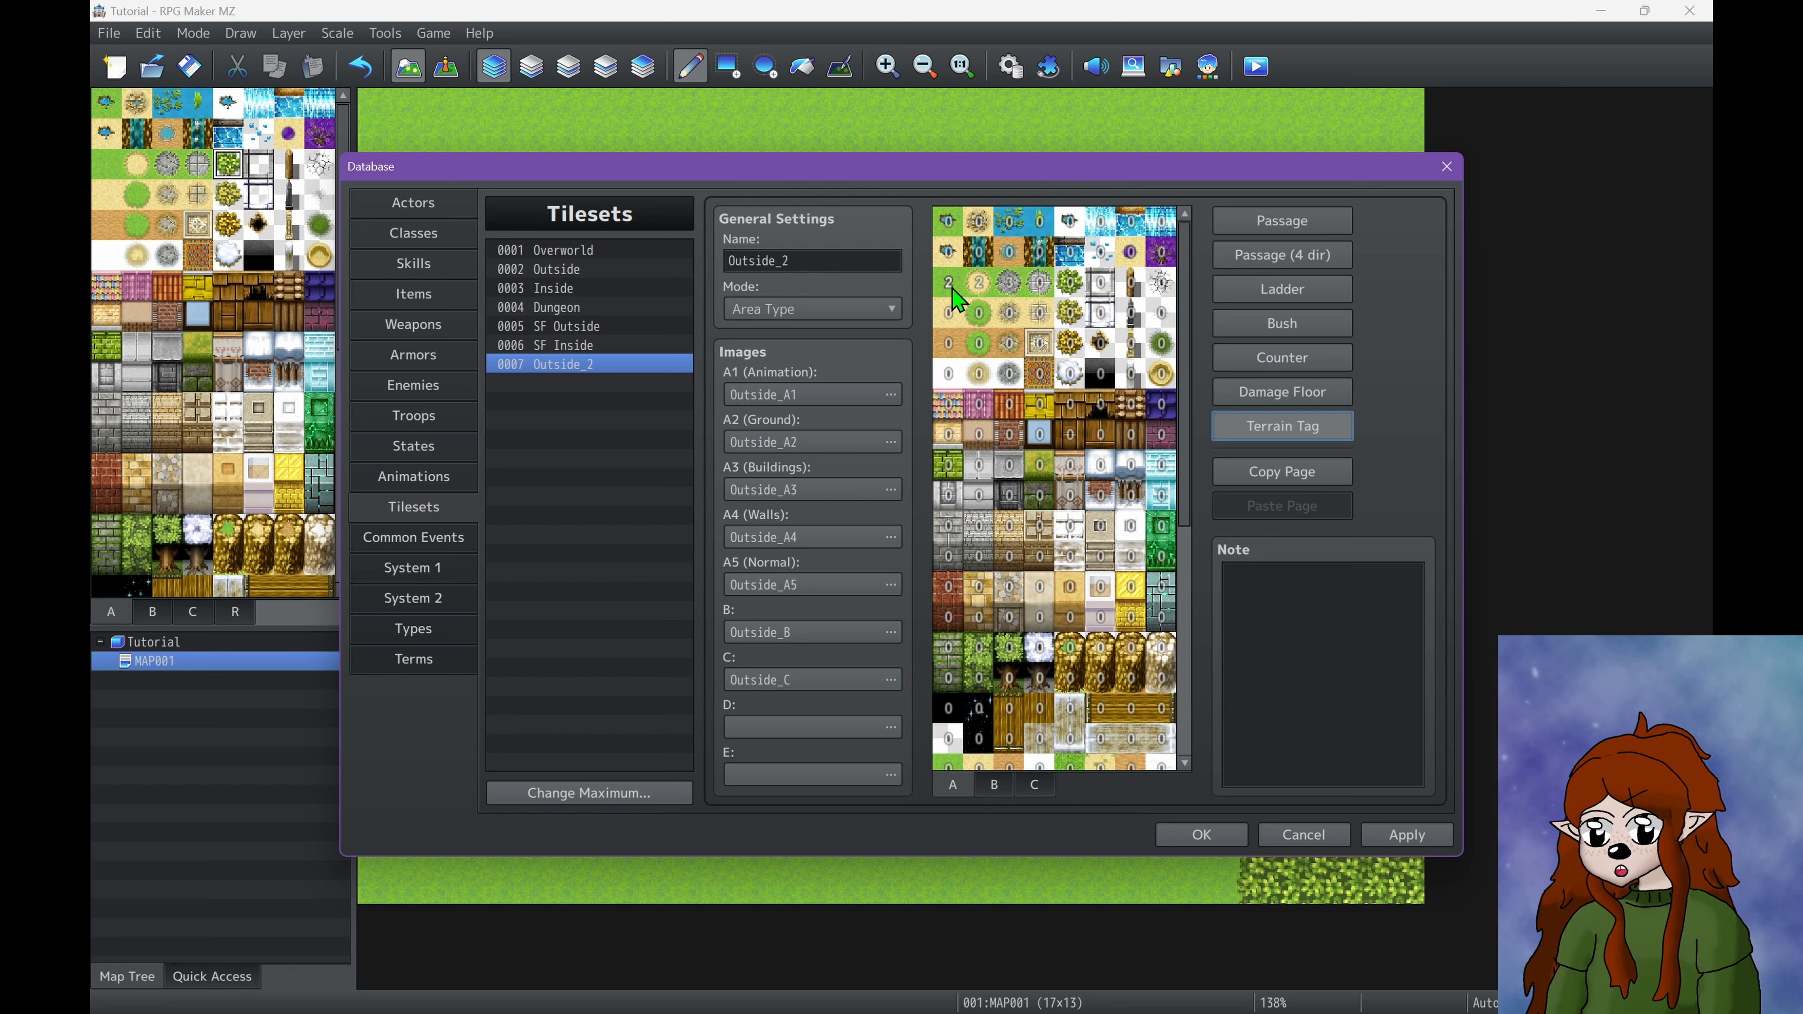
pyautogui.click(978, 289)
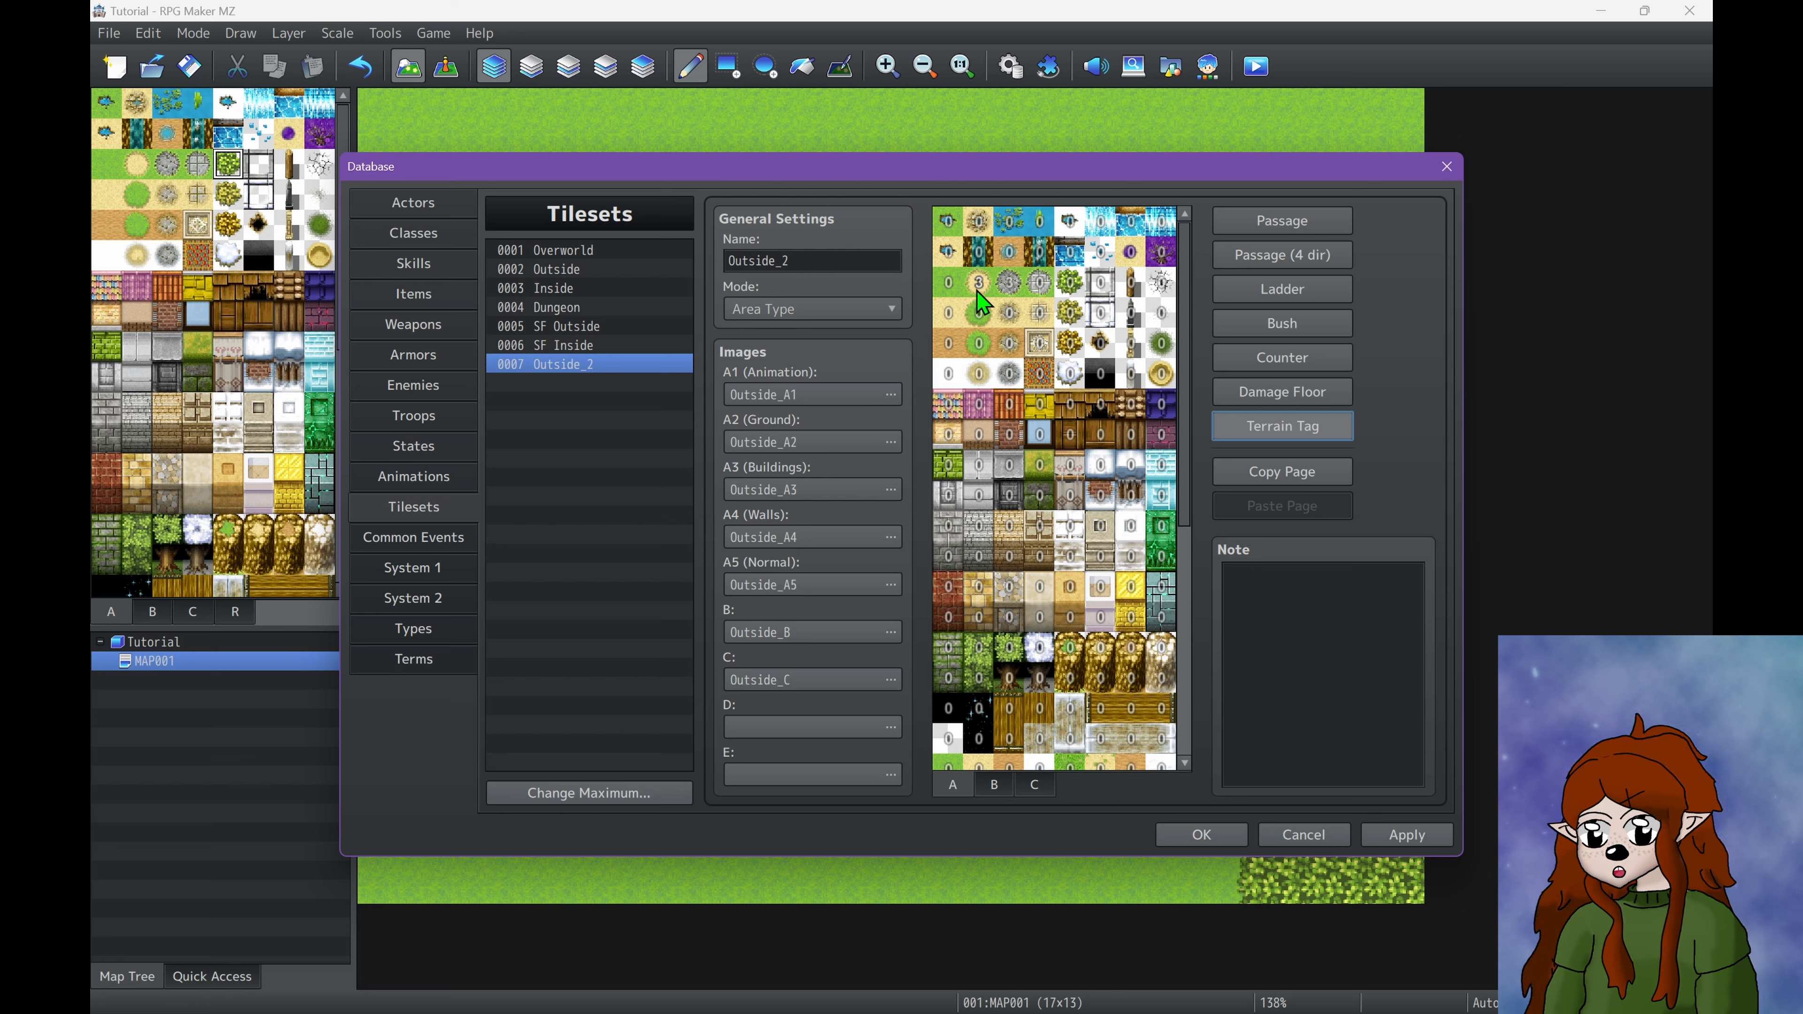
pyautogui.click(1014, 292)
pyautogui.click(1014, 293)
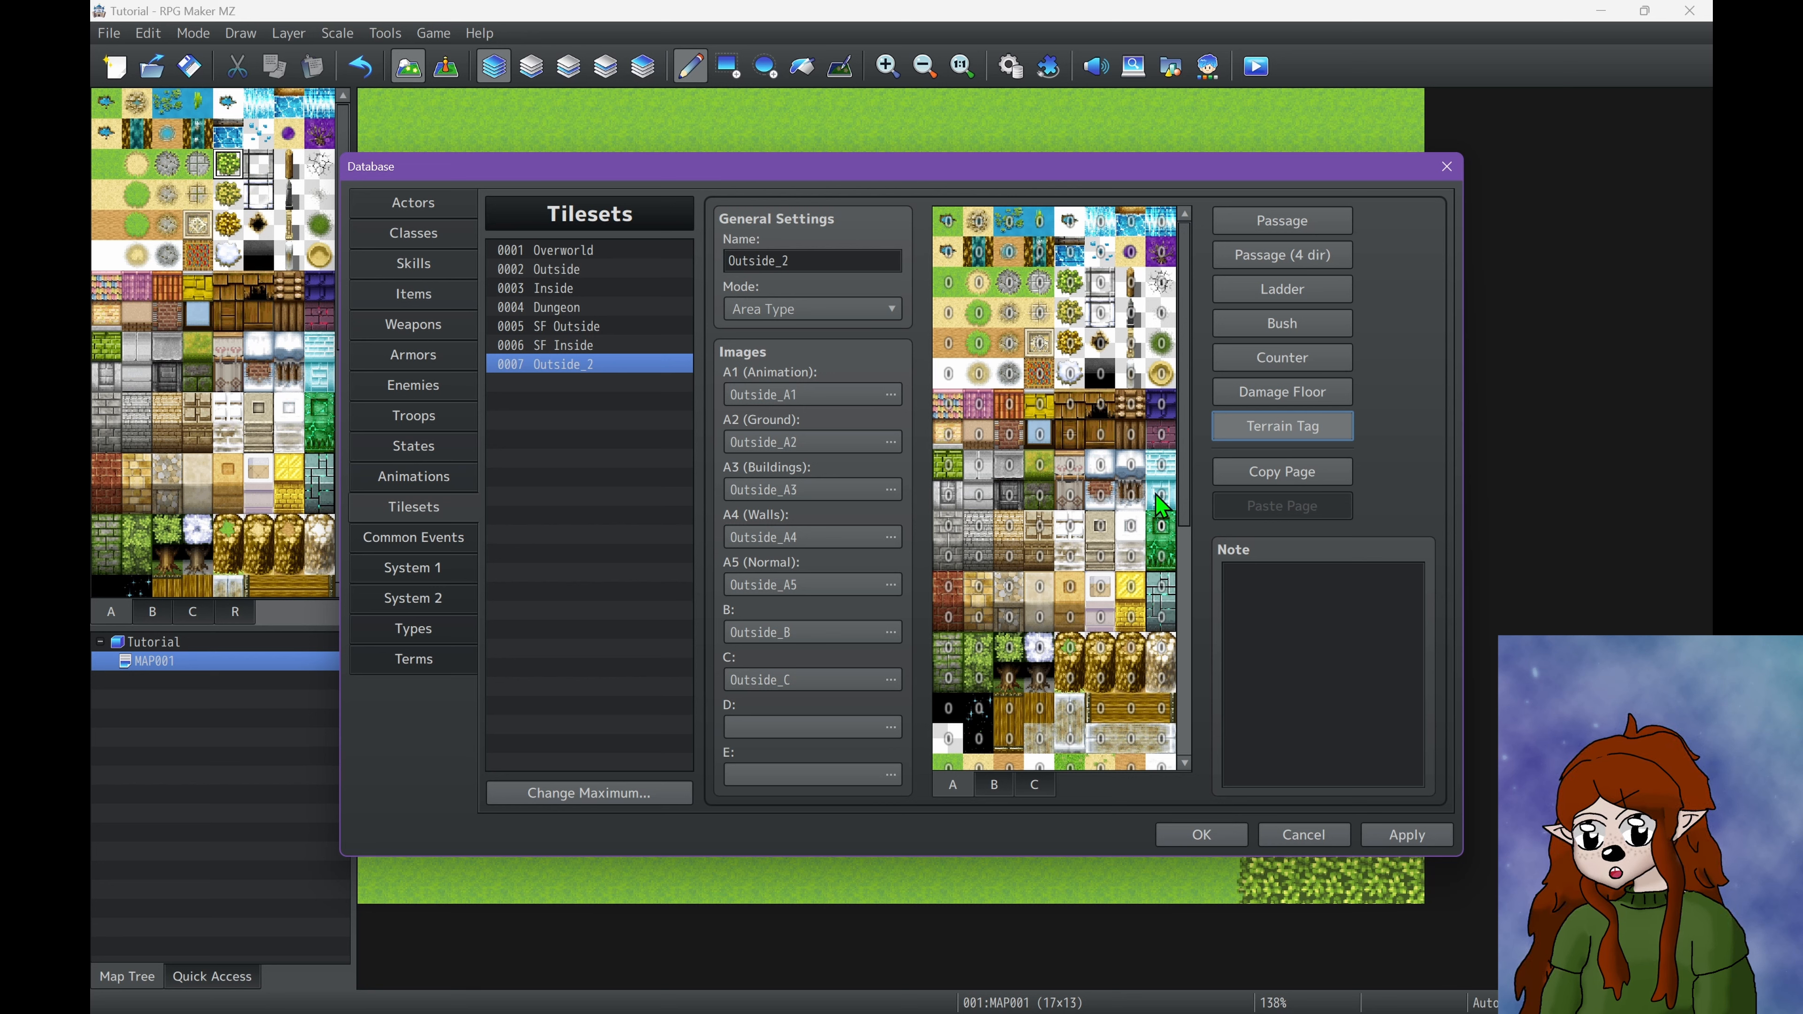
pyautogui.scroll(-3, 1066, 448)
pyautogui.scroll(3, 1062, 453)
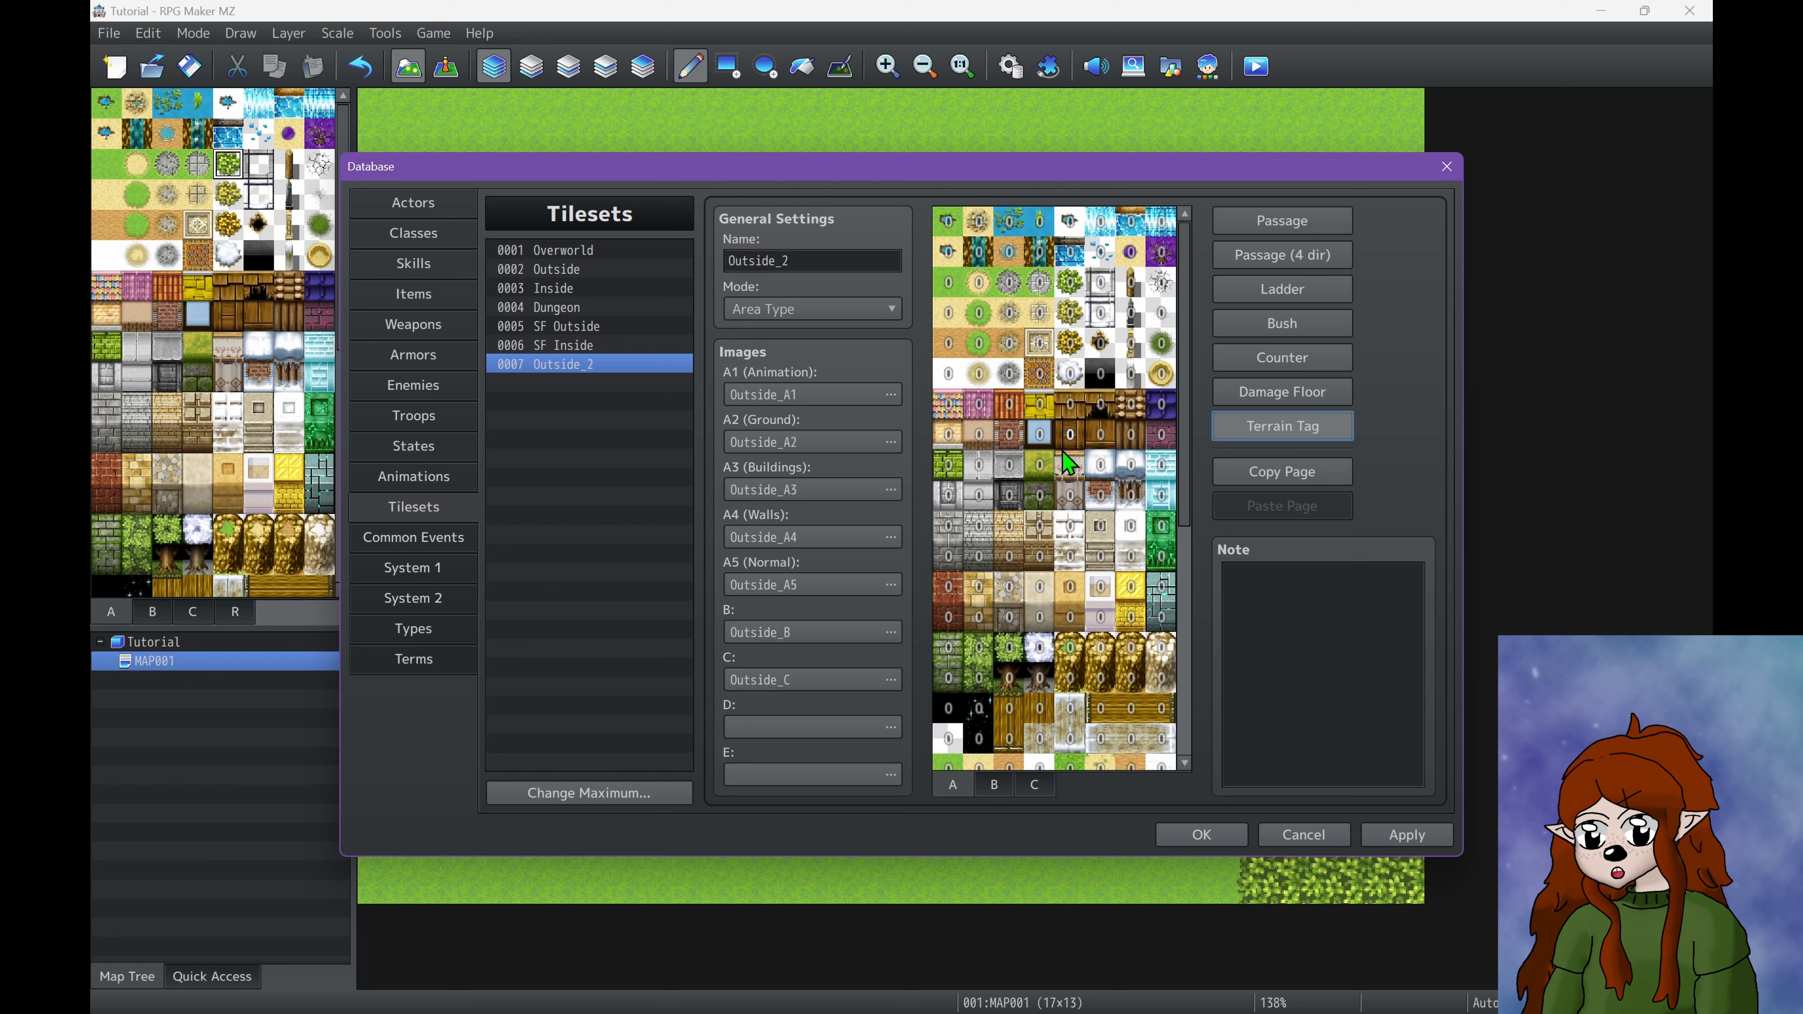
# Switch back to the Passage settings, apply the changes, and copy and paste the settings of tile page A.
pyautogui.click(1280, 232)
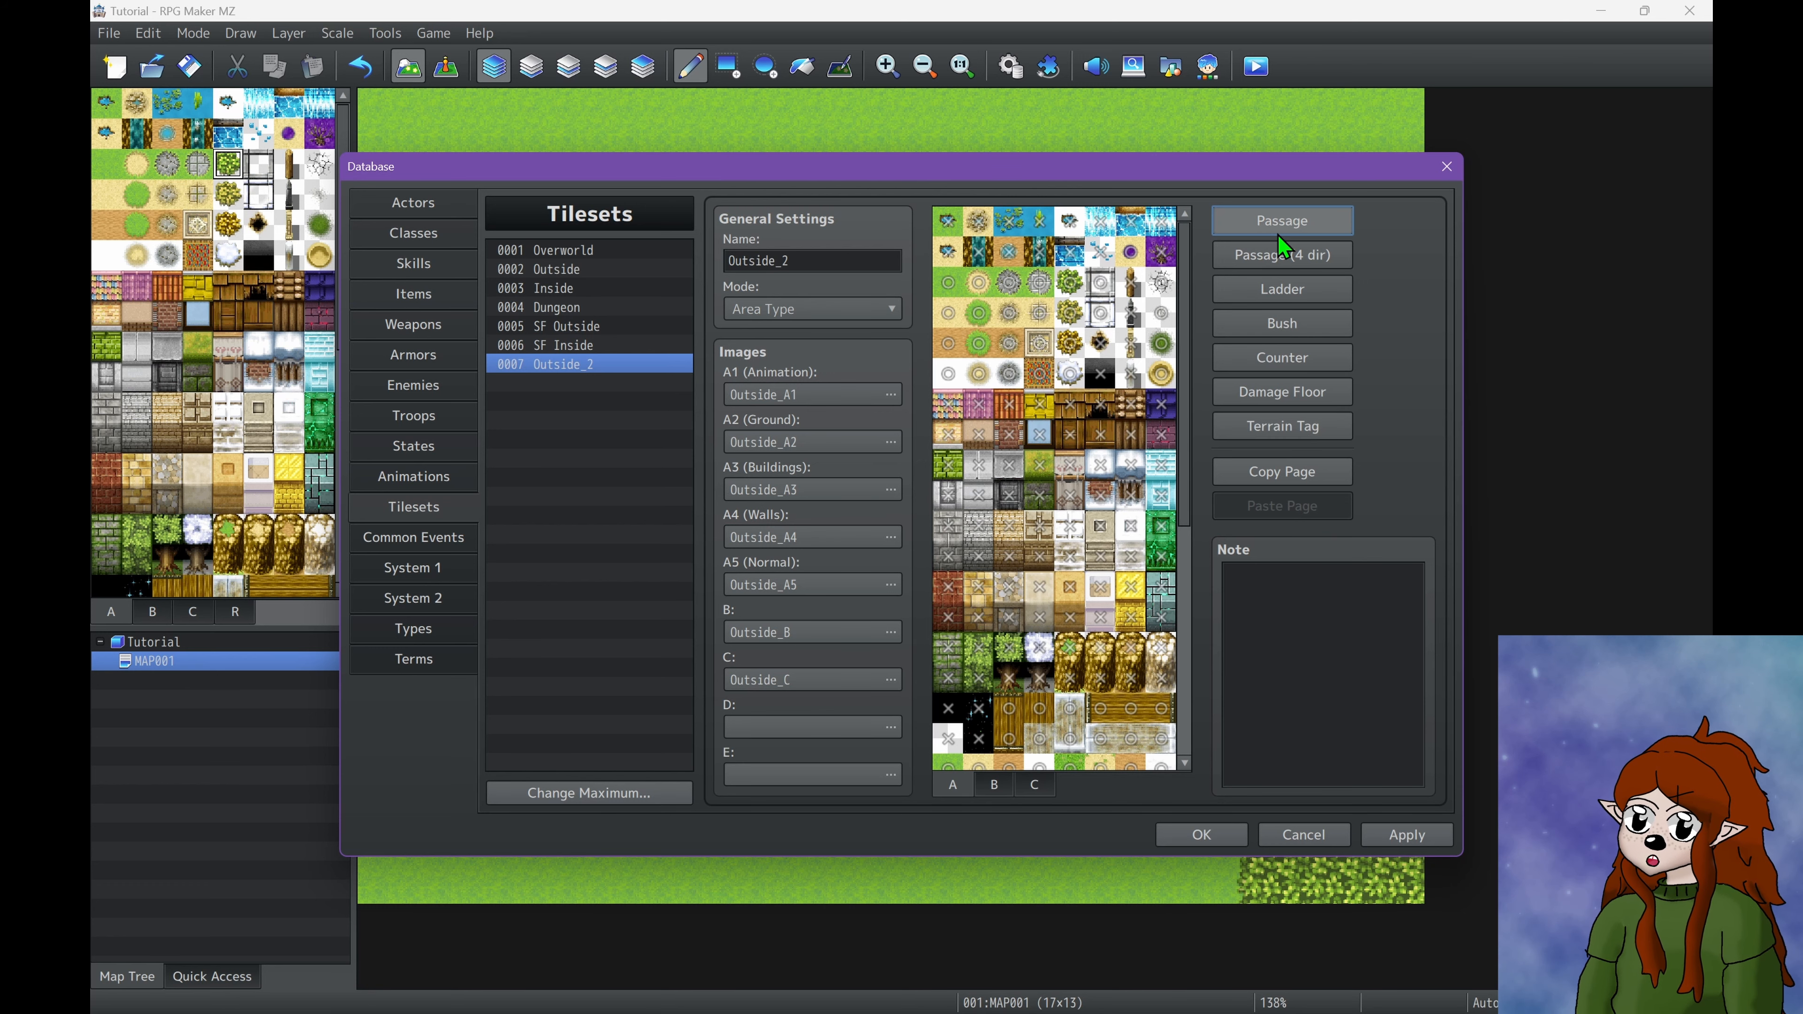
pyautogui.click(1417, 836)
pyautogui.click(1276, 474)
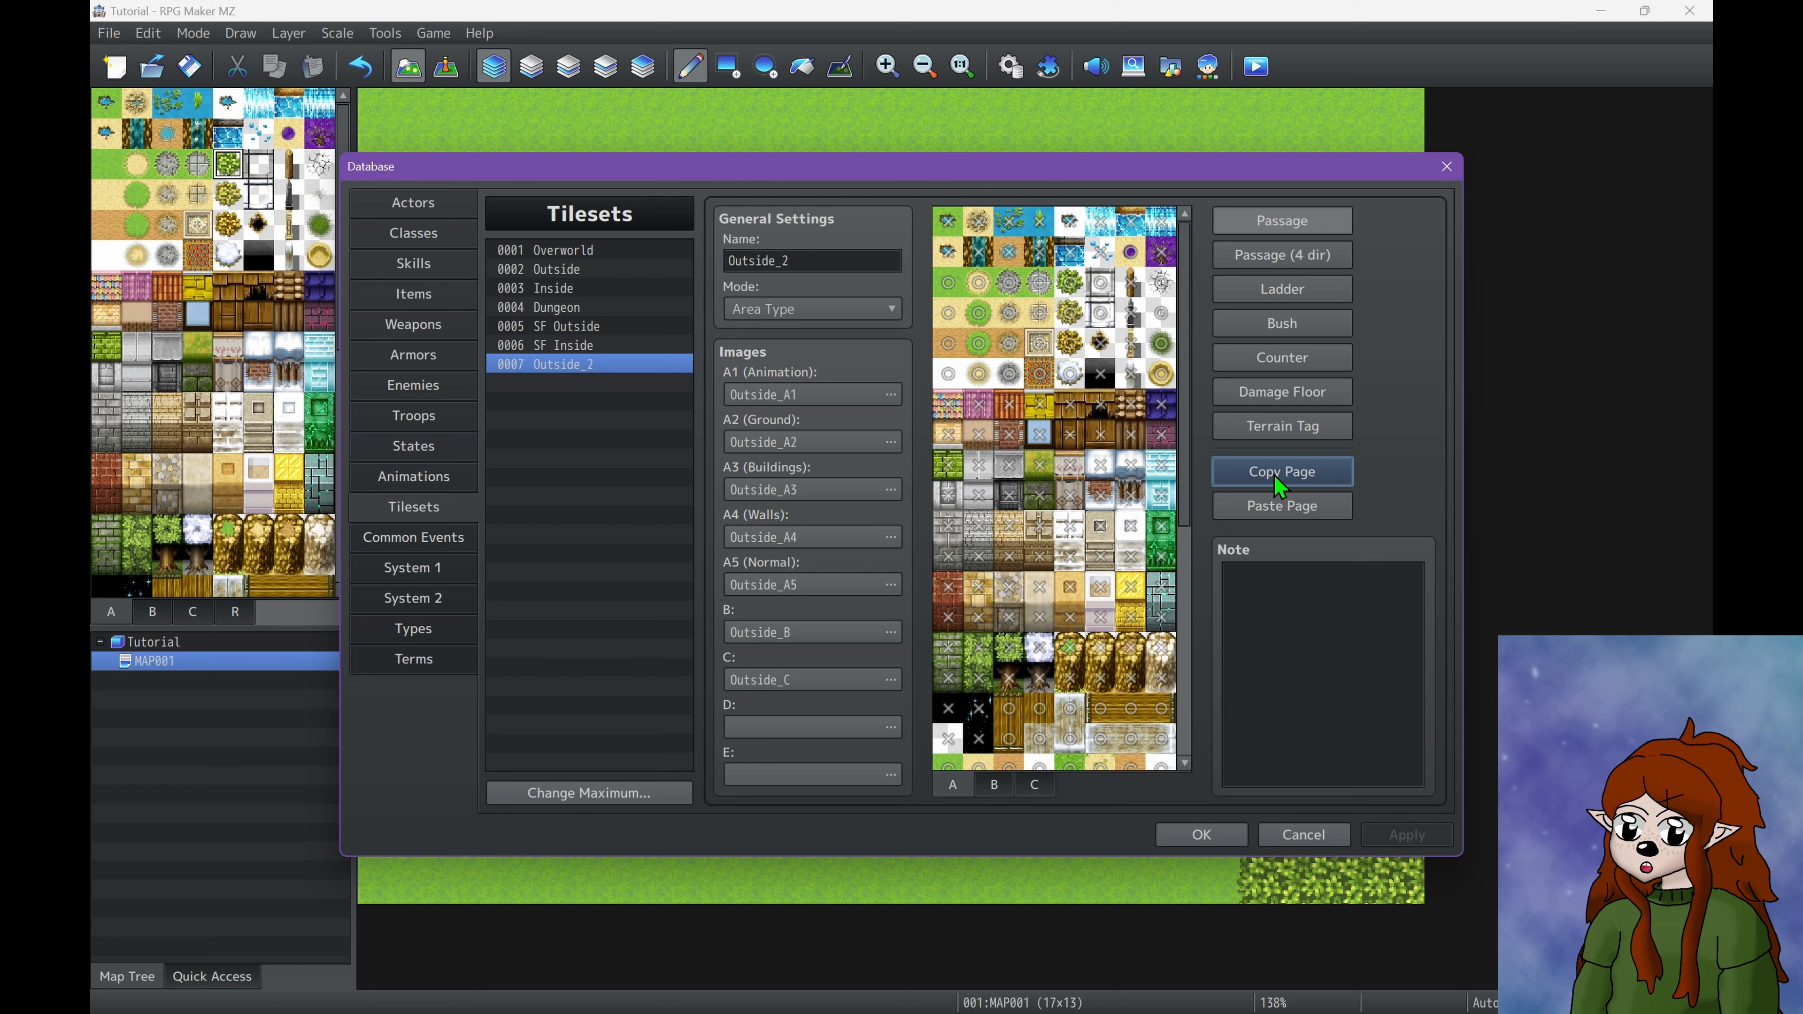
pyautogui.click(1297, 508)
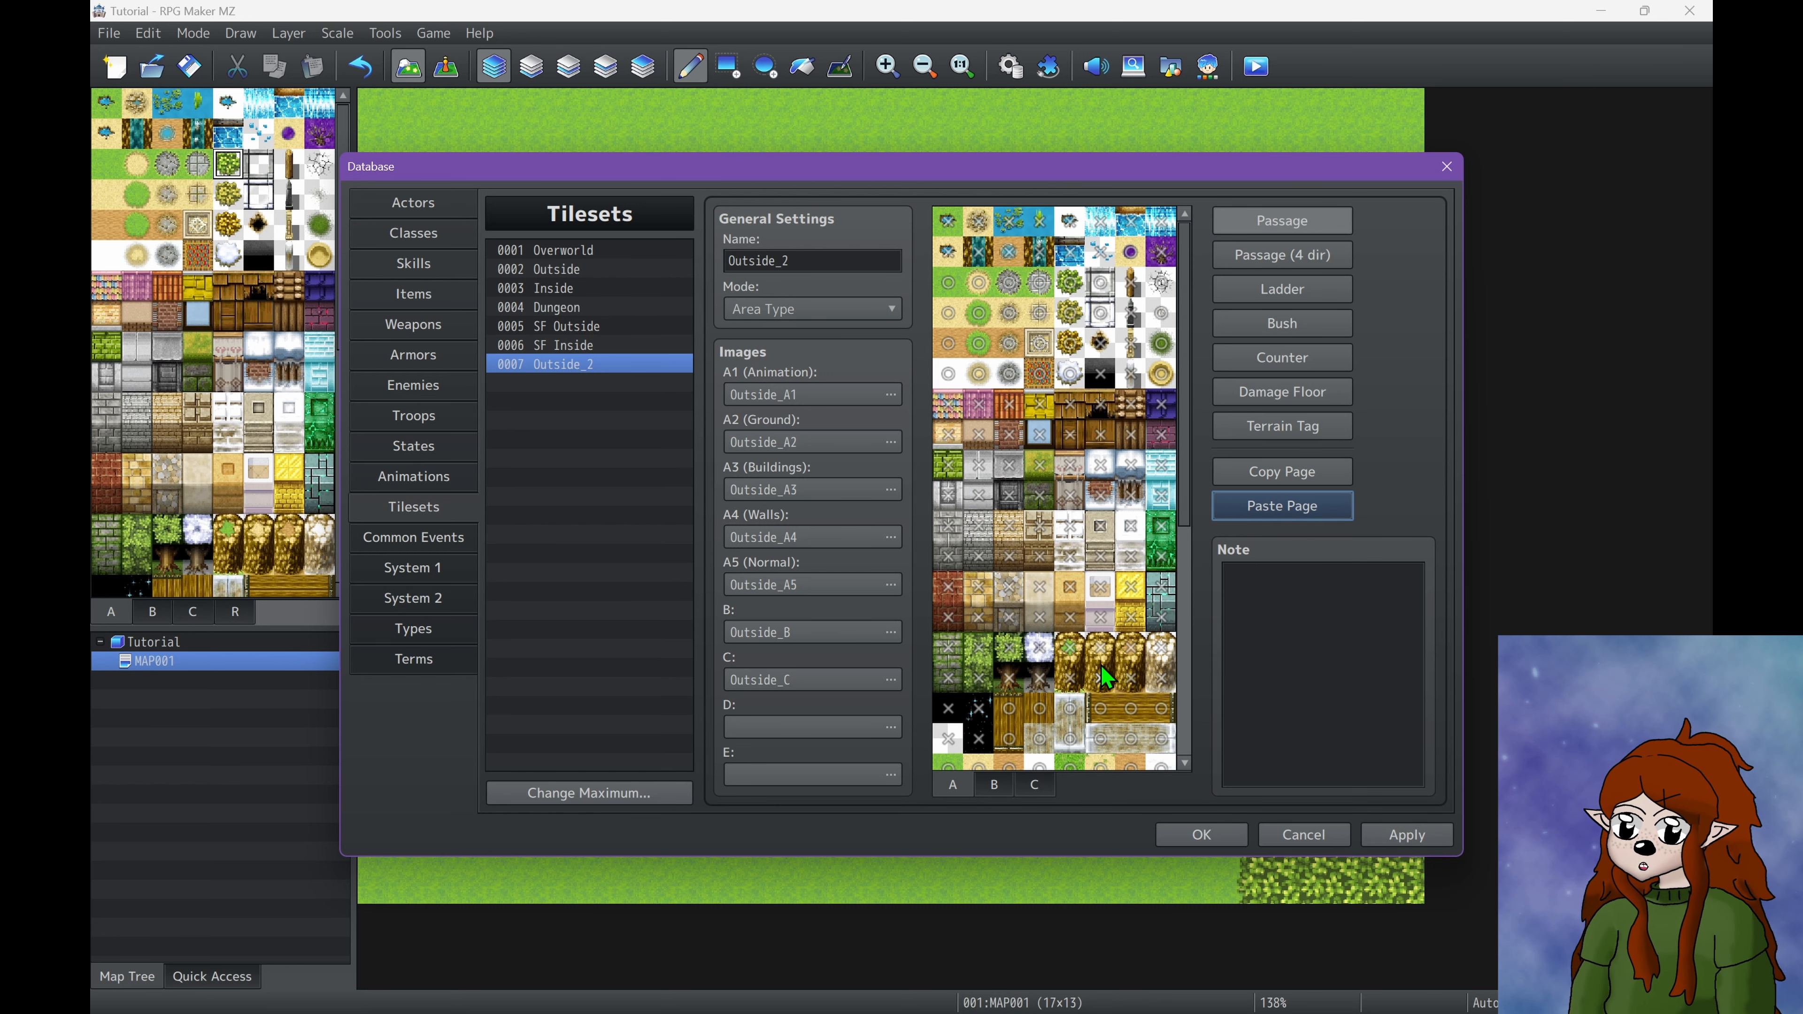
# Confirm the tileset settings, then open the project folder in the file explorer and go to img > tilesets.
pyautogui.click(1389, 639)
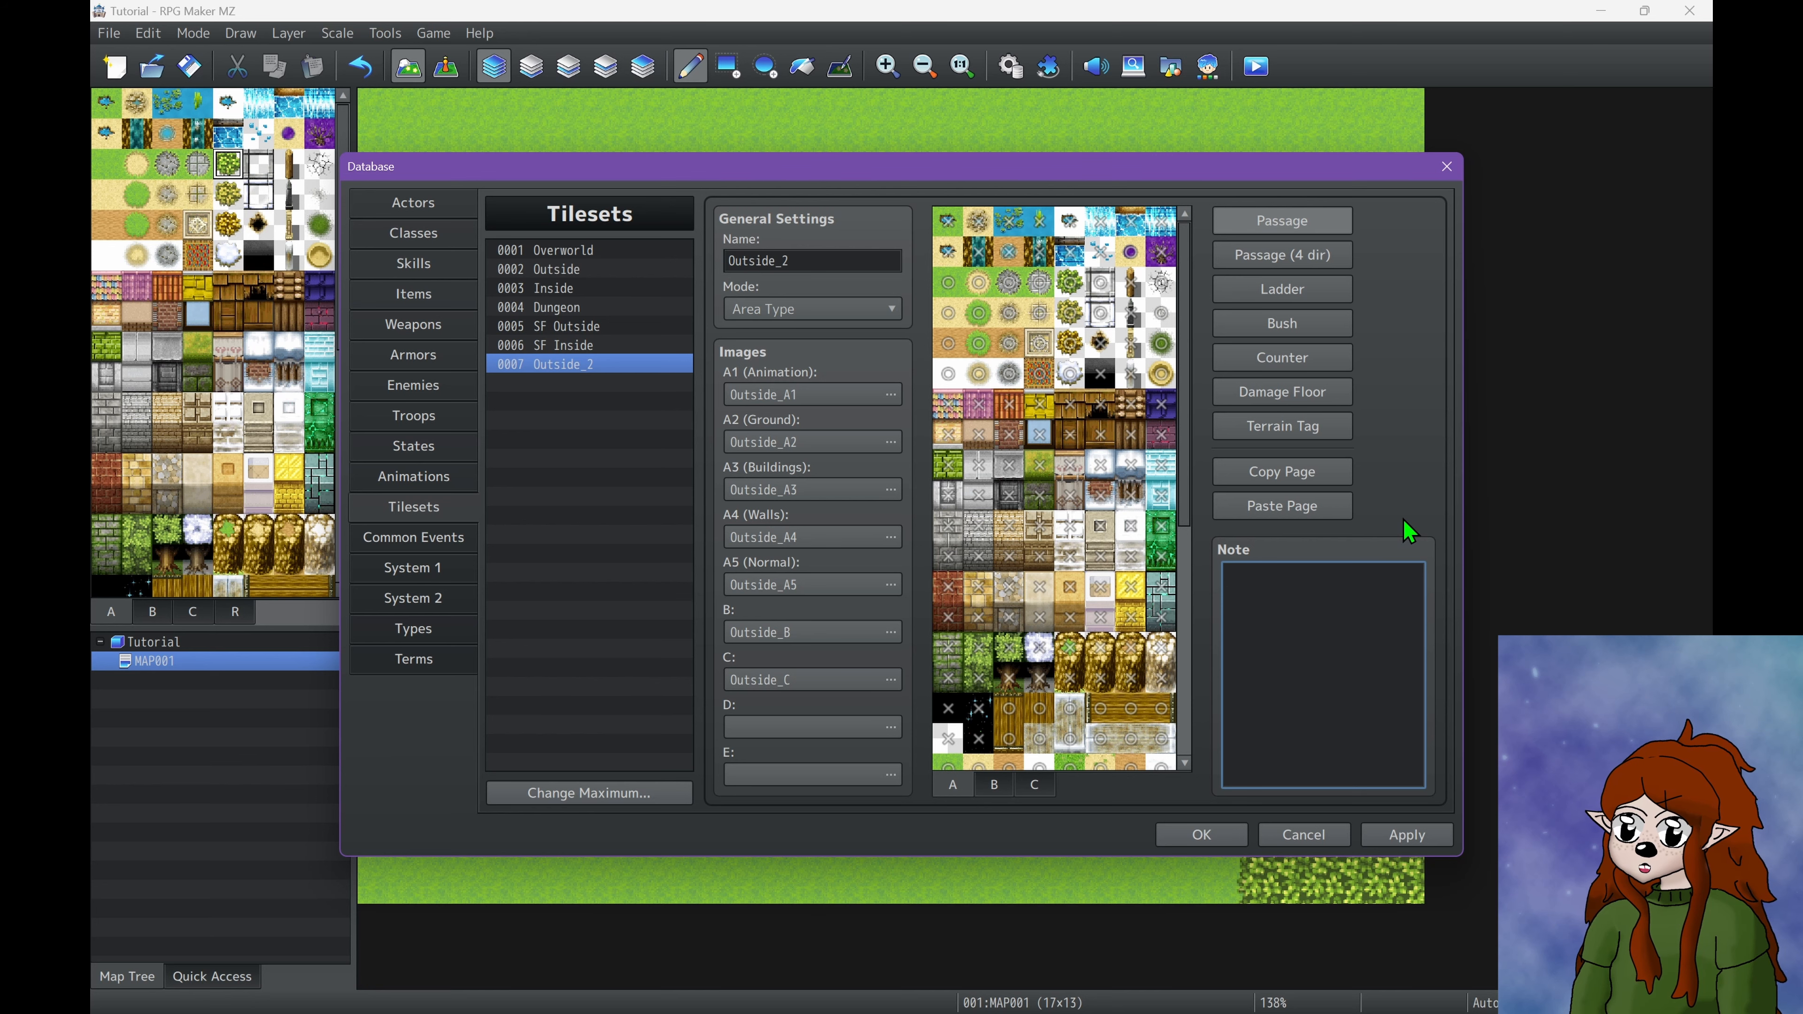
pyautogui.click(1201, 835)
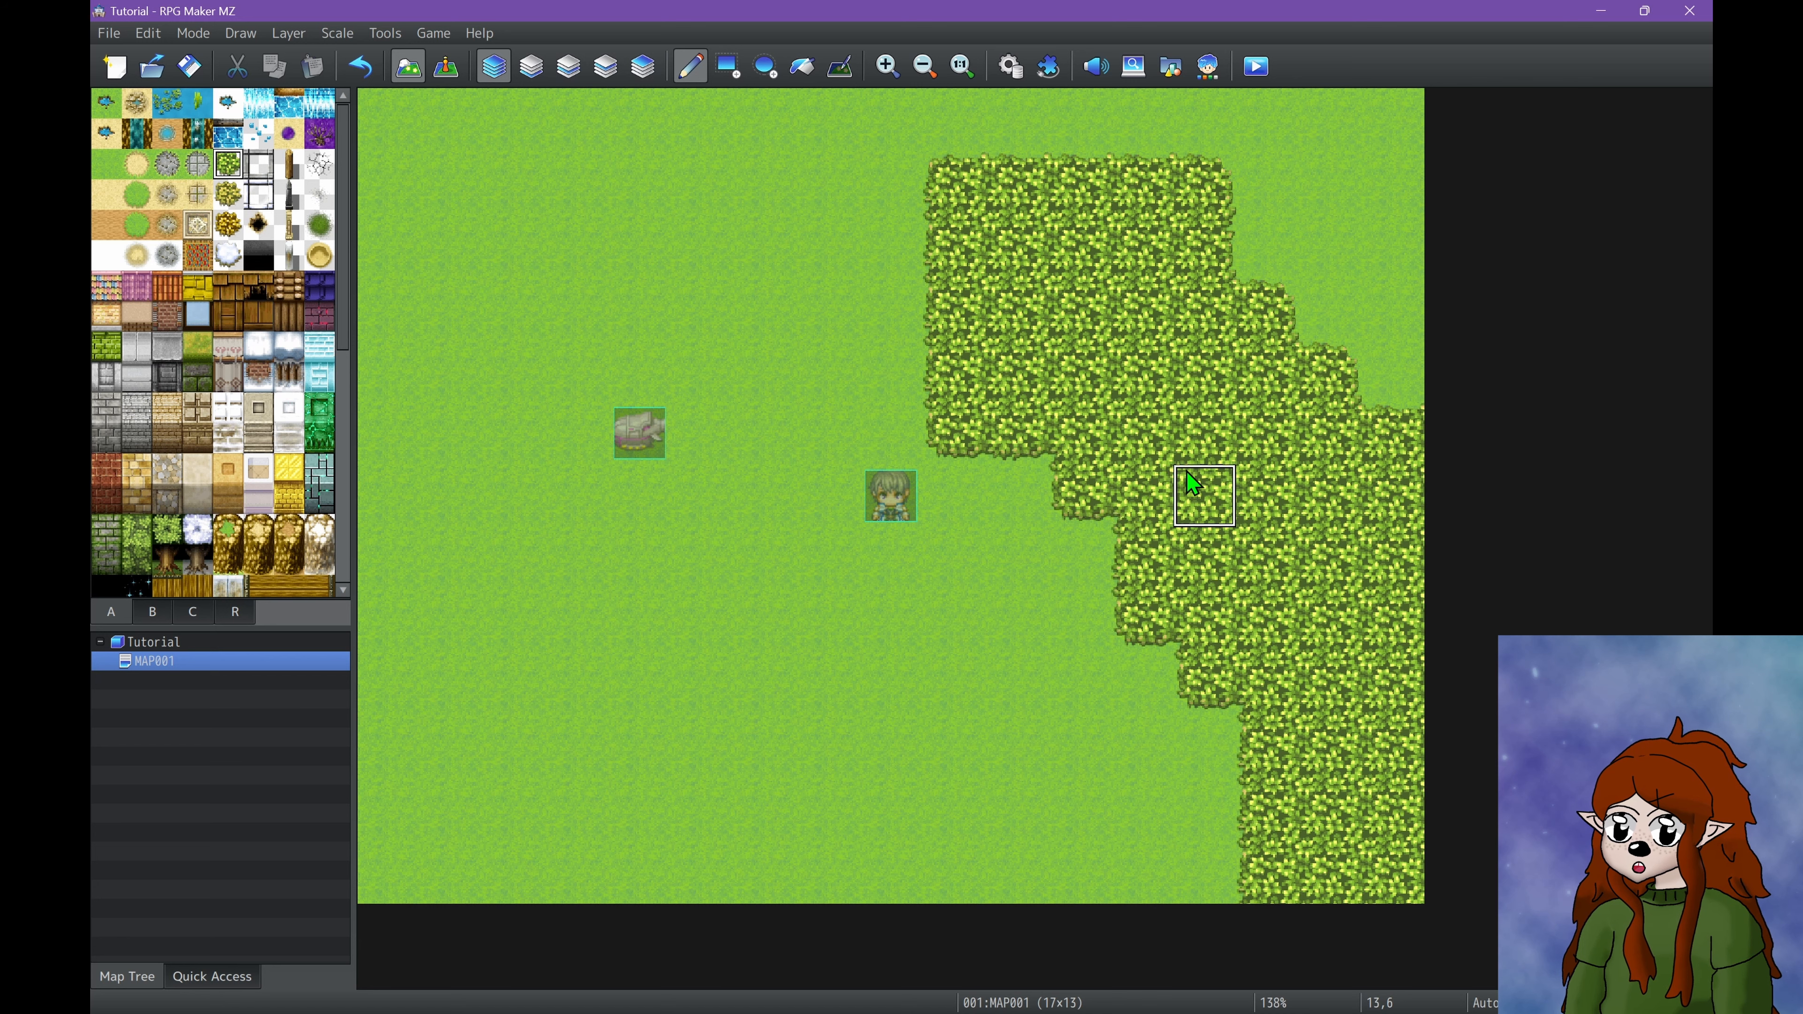
pyautogui.click(424, 40)
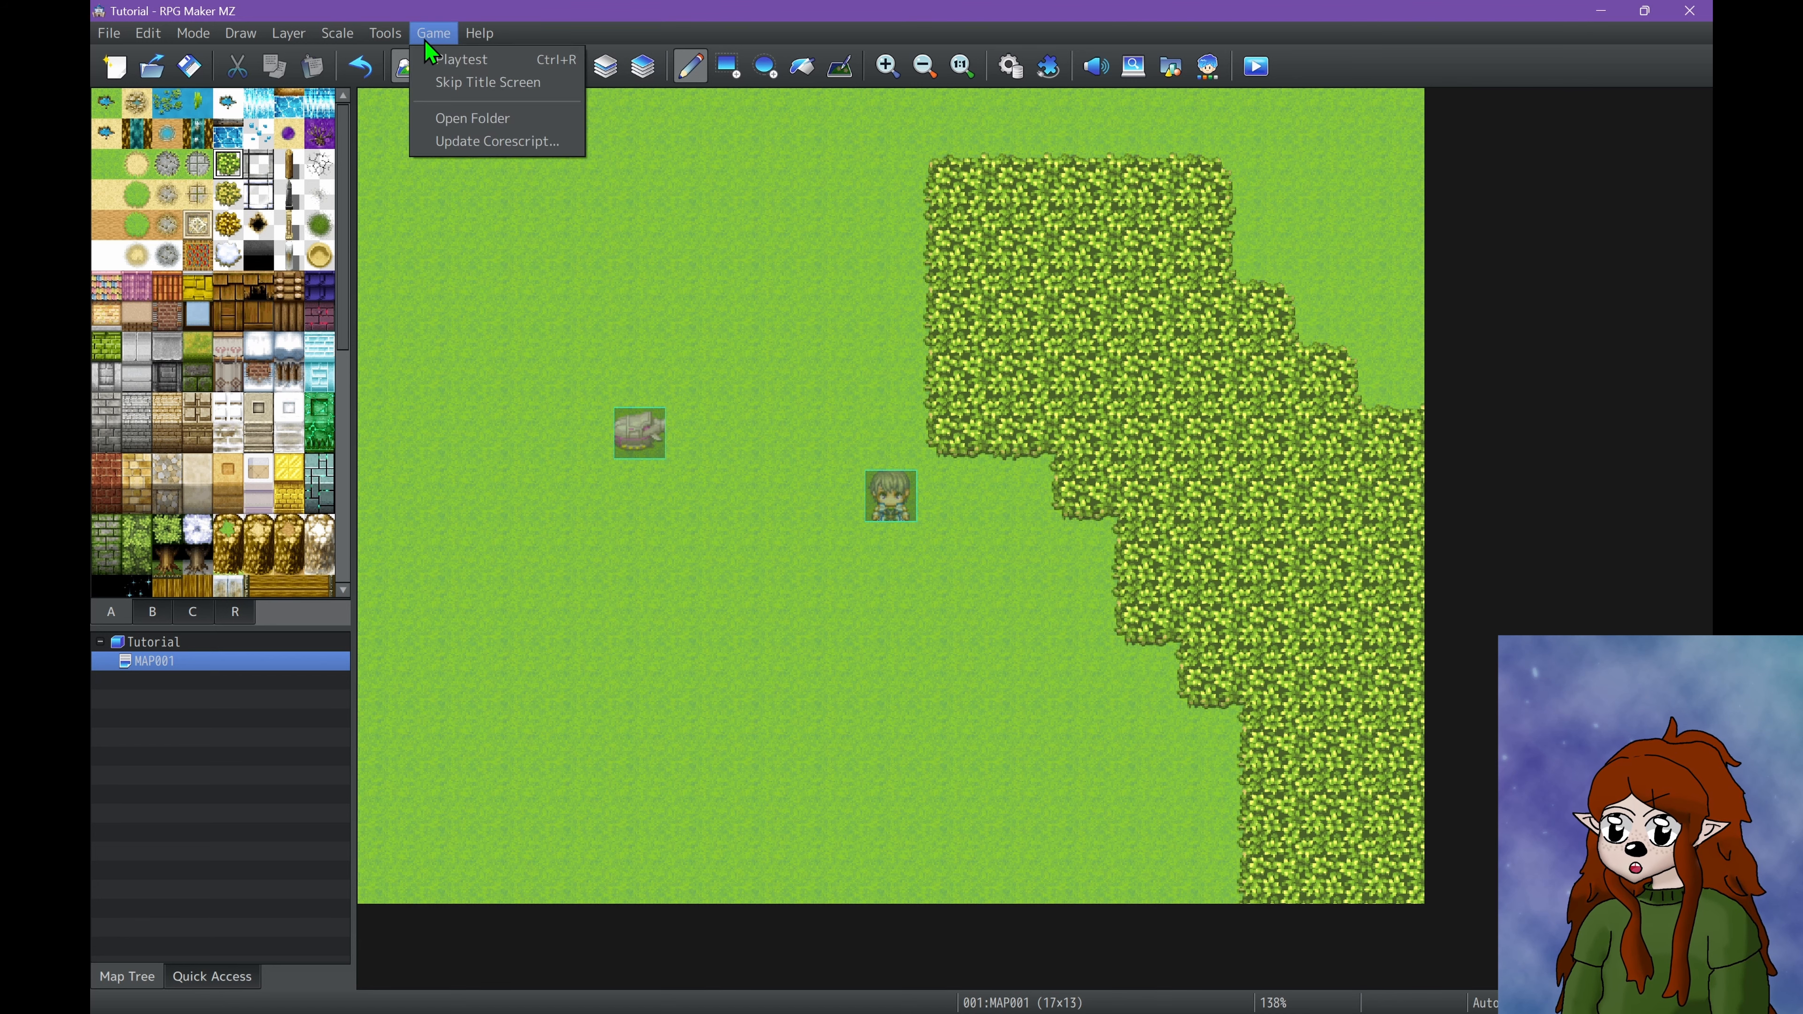
pyautogui.click(455, 114)
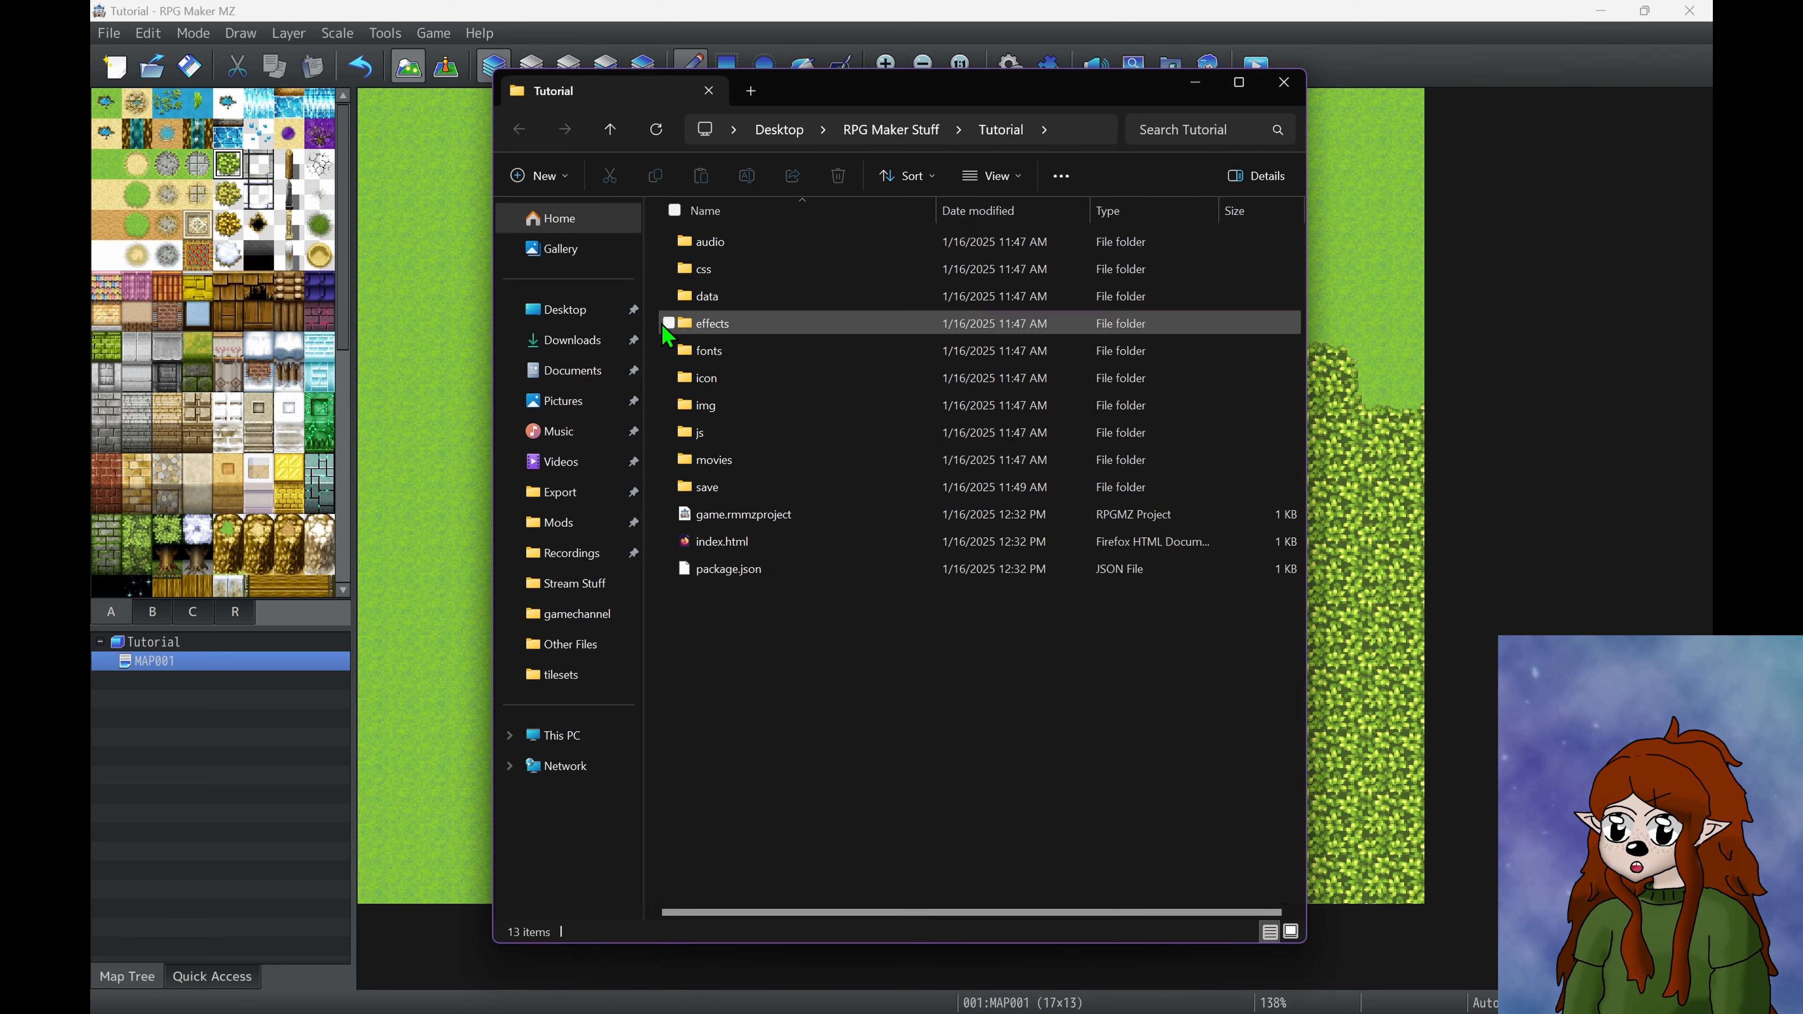
pyautogui.doubleClick(687, 407)
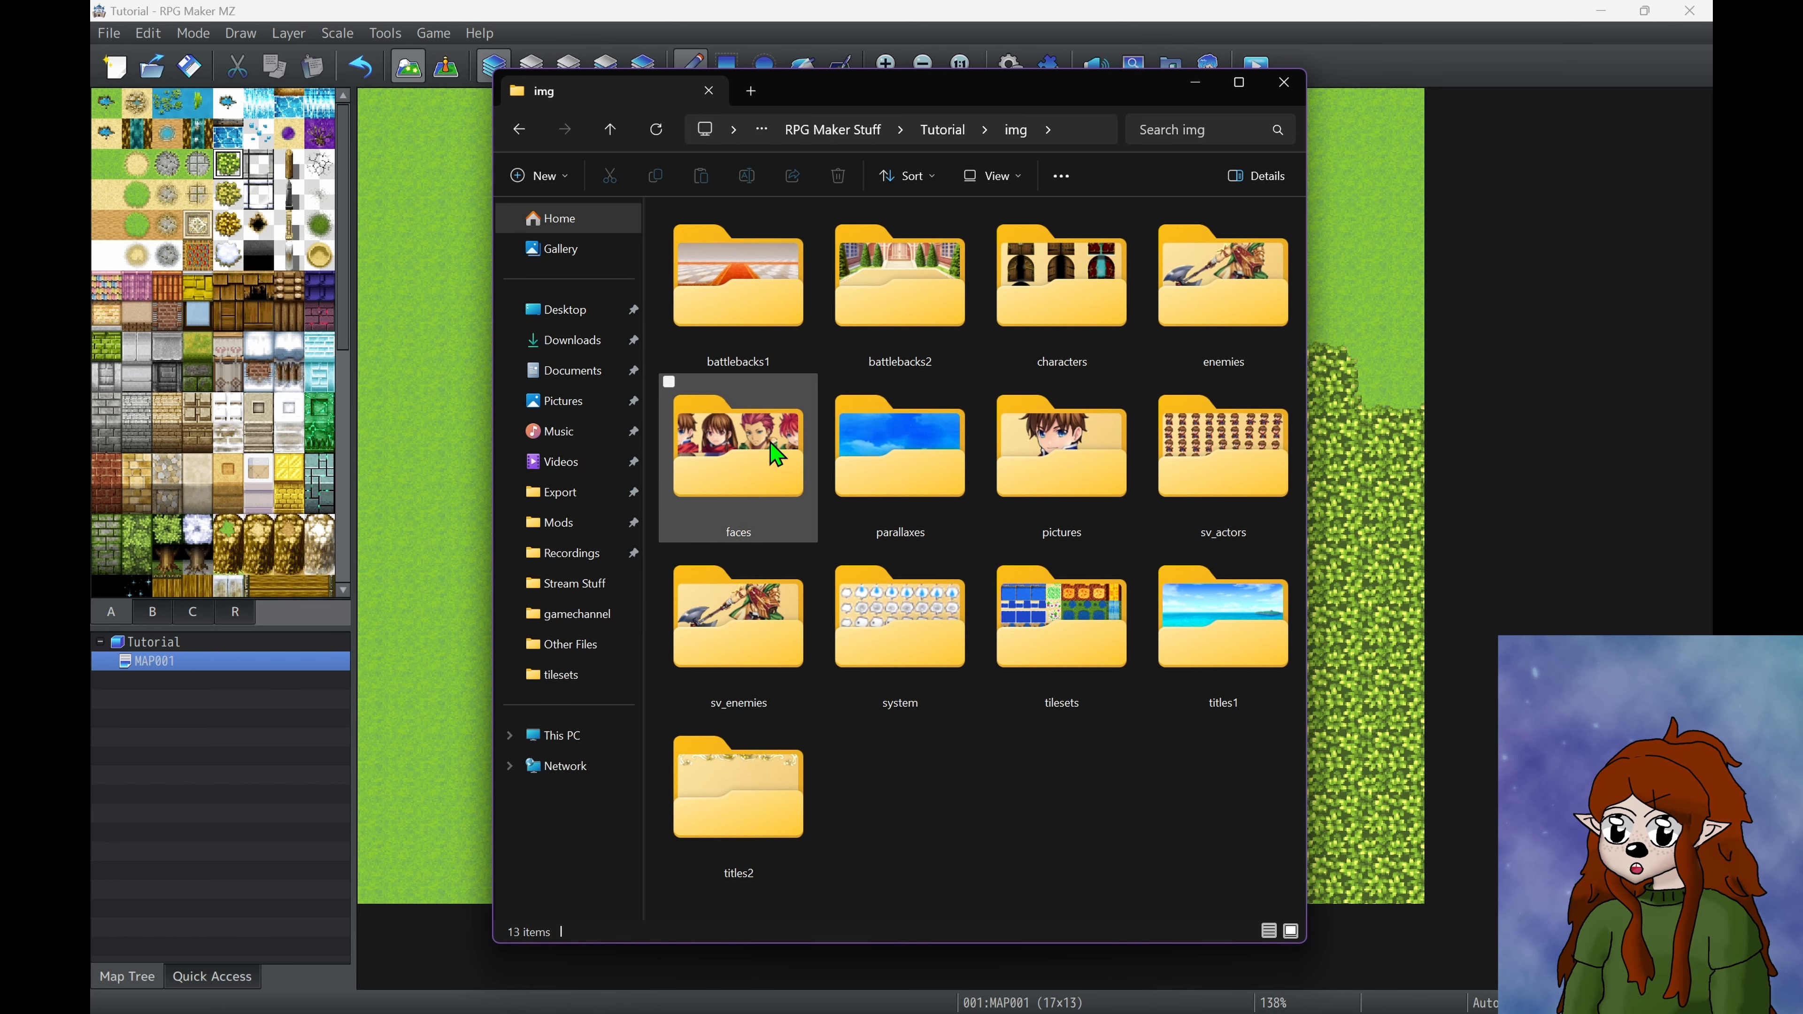
pyautogui.doubleClick(1127, 712)
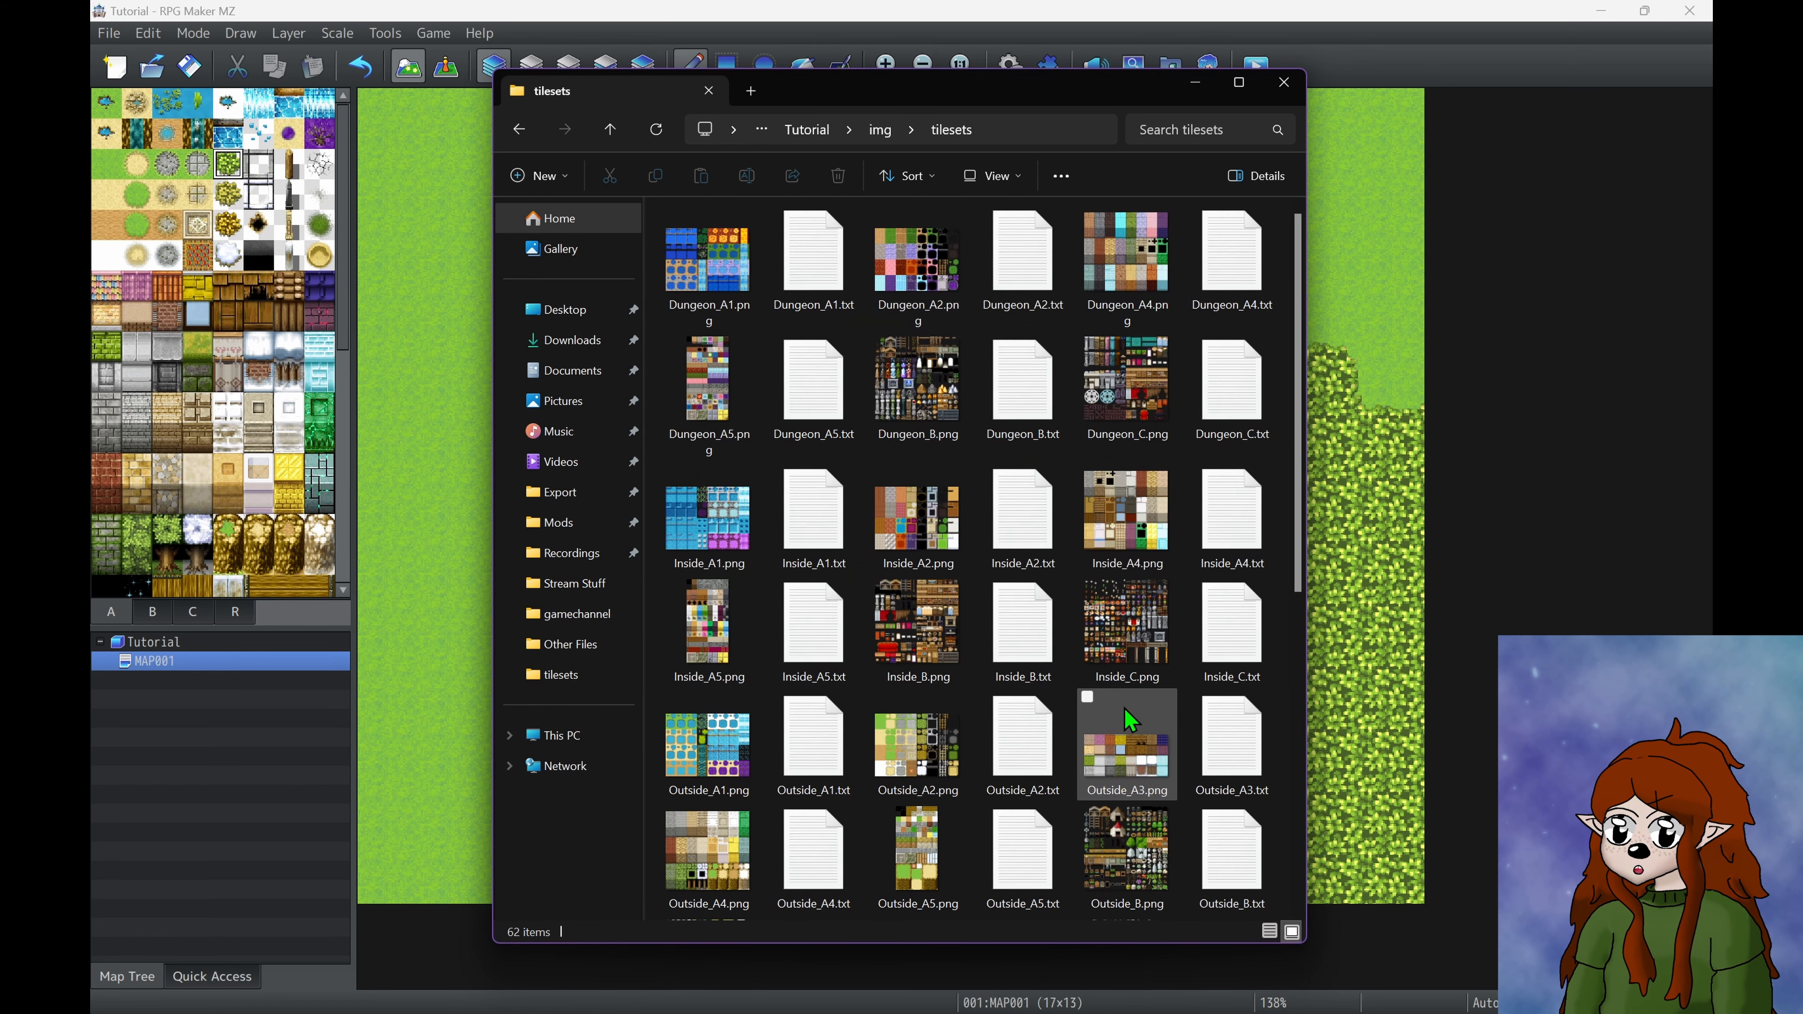
# Find Outside_A1.png in the tilesets folder and open it in GIMP.
pyautogui.scroll(-5, 1125, 708)
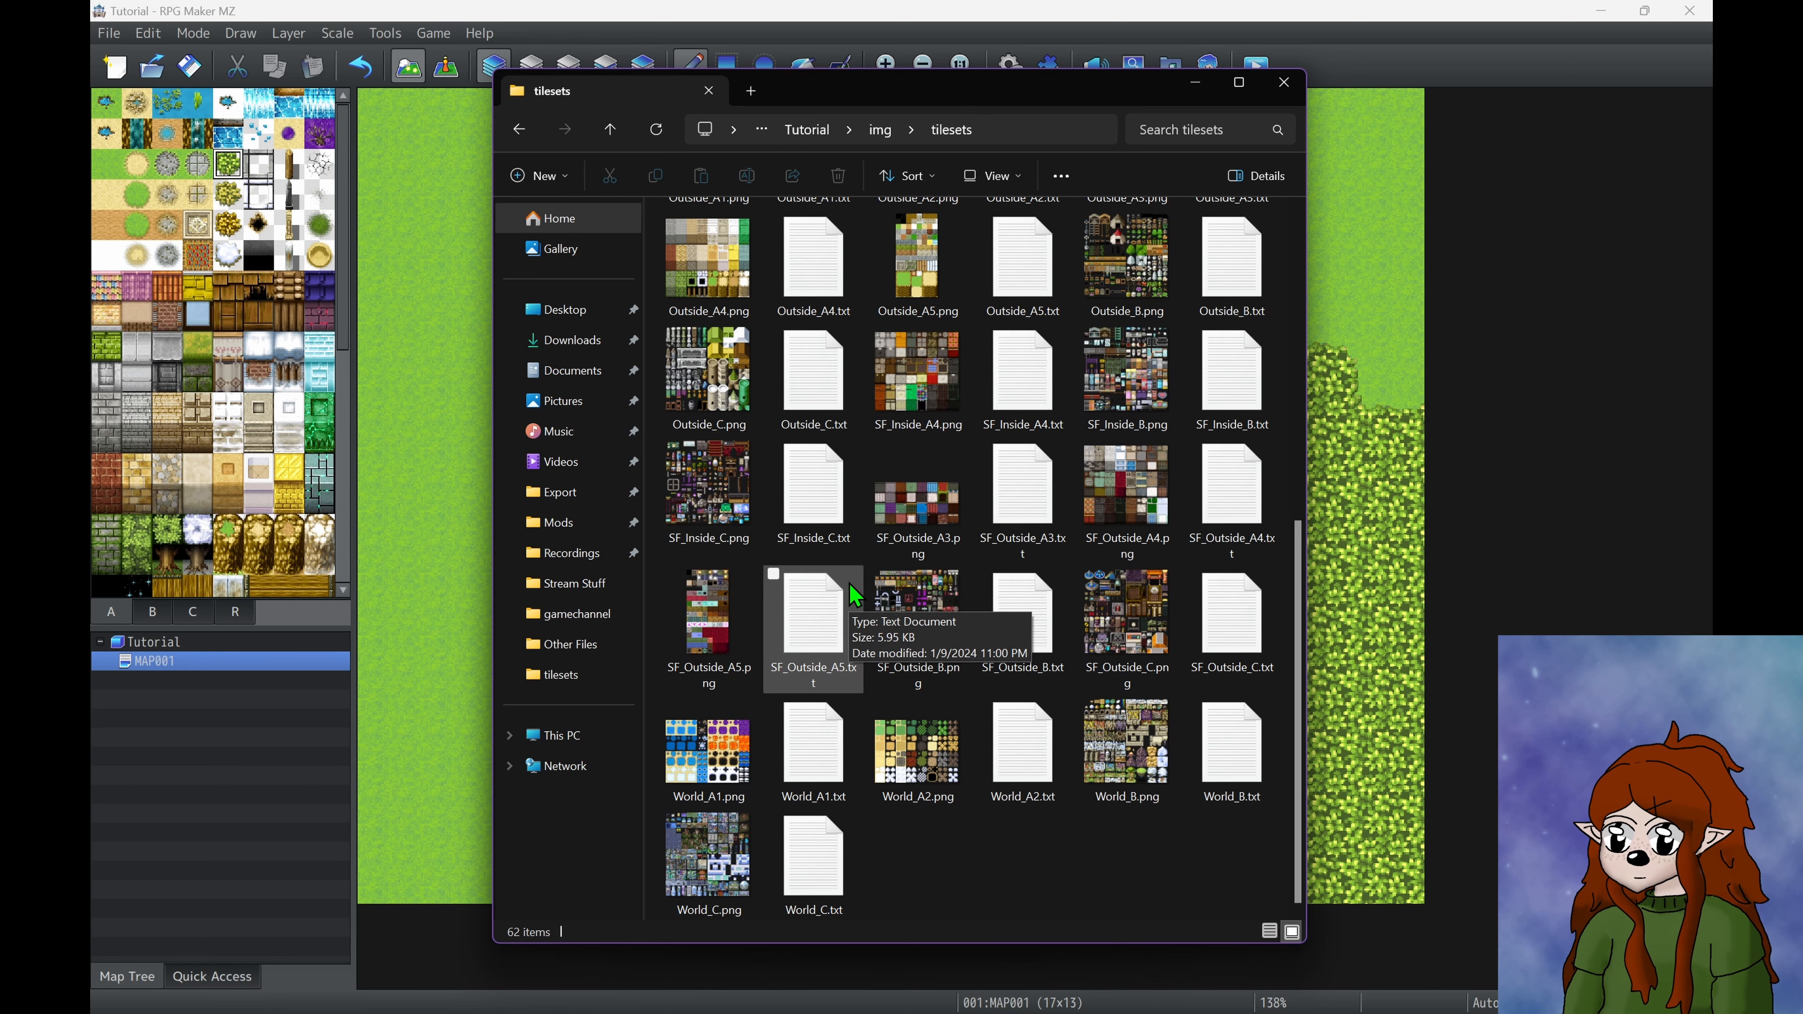
pyautogui.scroll(1, 851, 584)
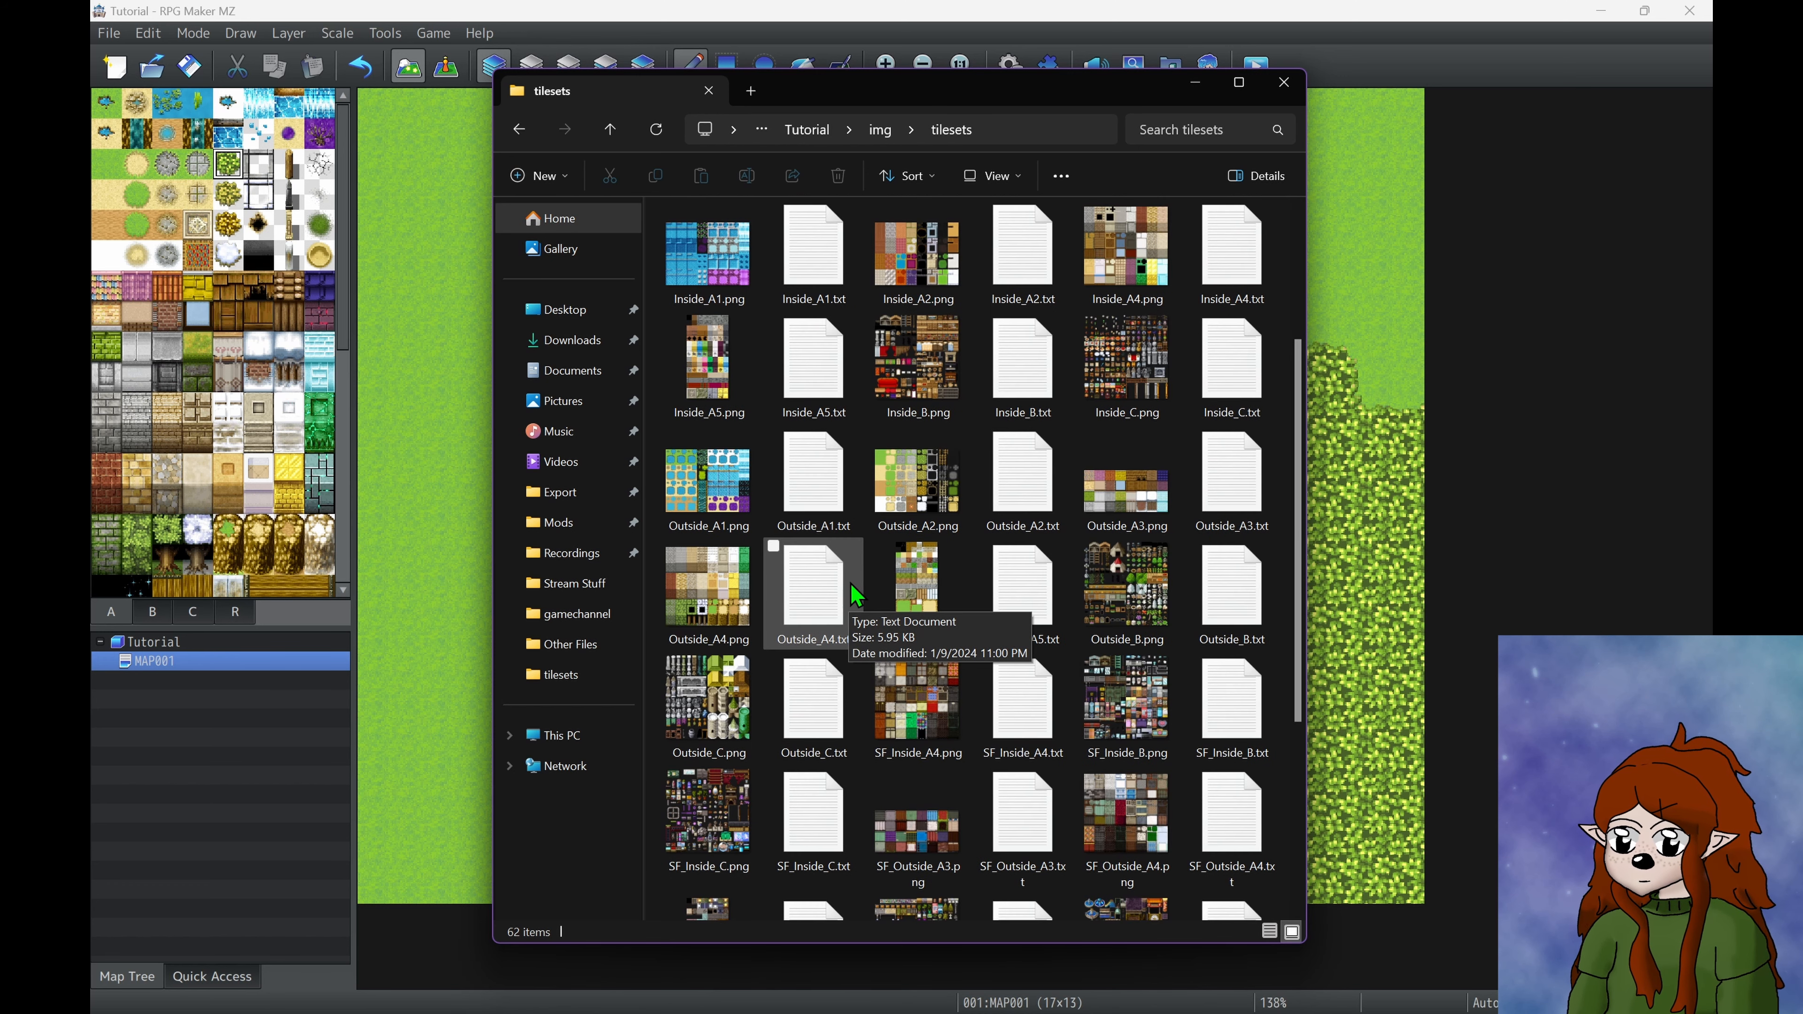
pyautogui.scroll(1, 851, 584)
pyautogui.click(727, 387)
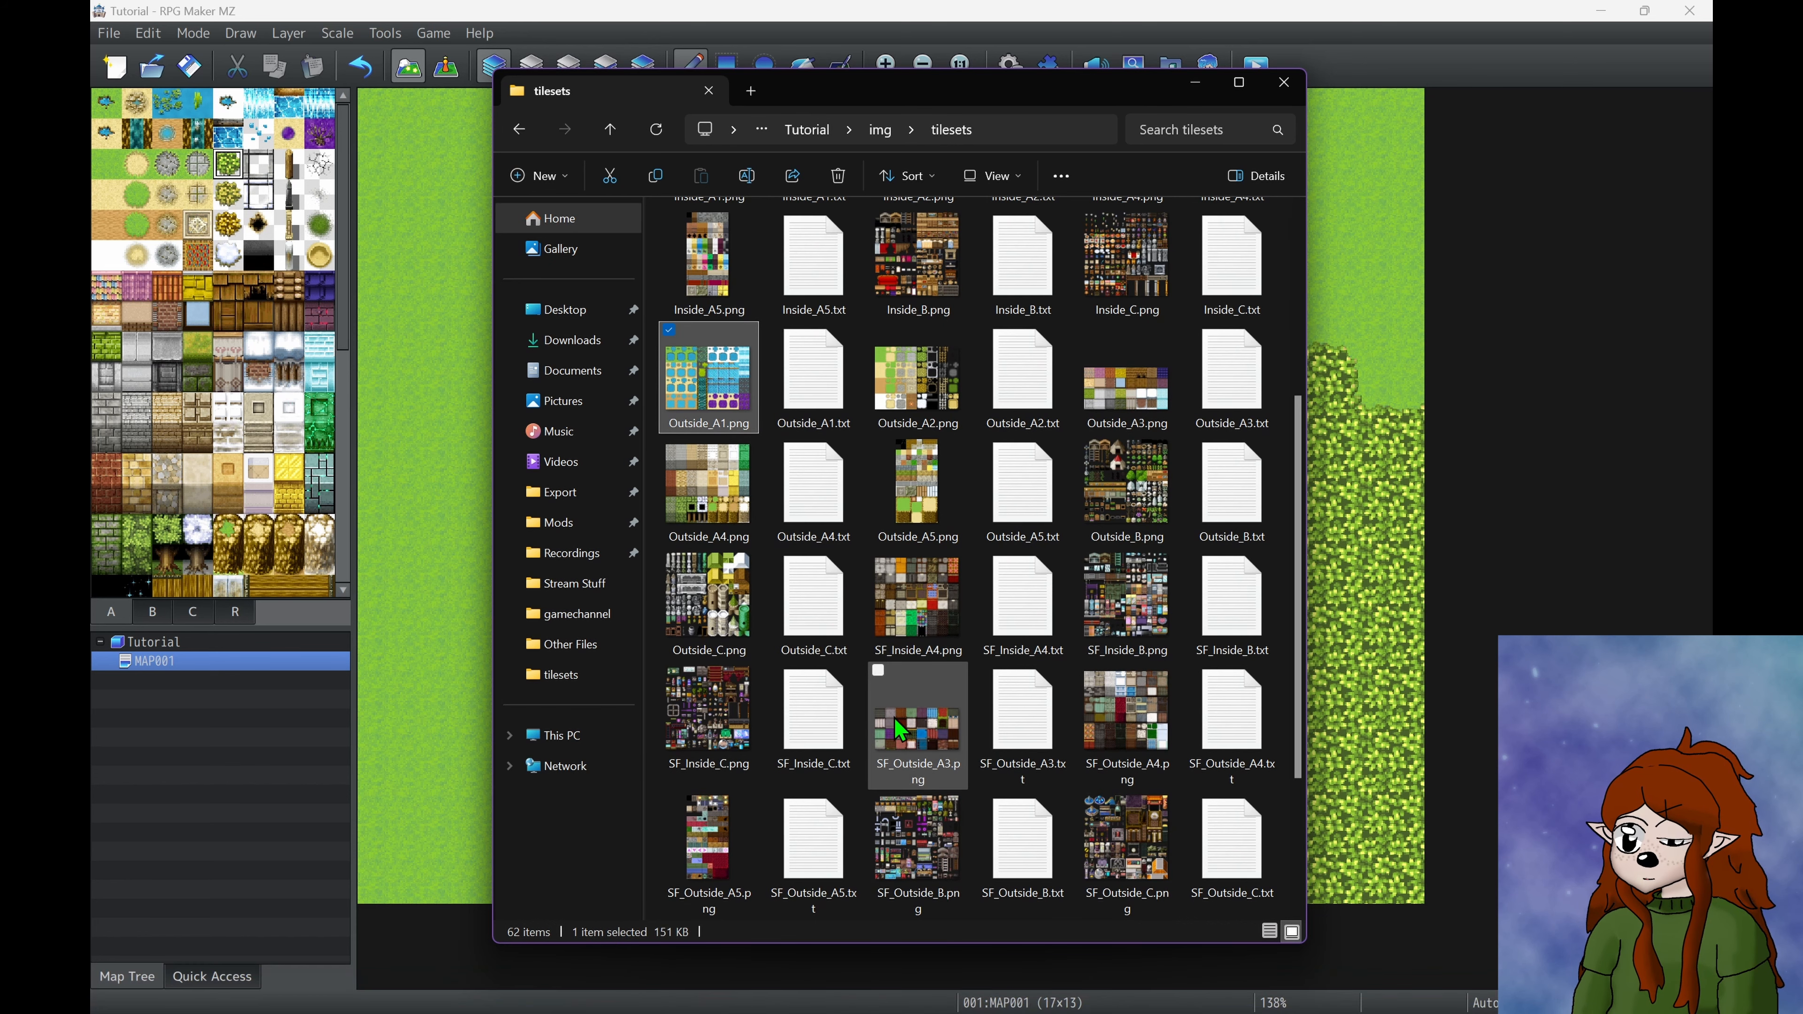
pyautogui.click(710, 995)
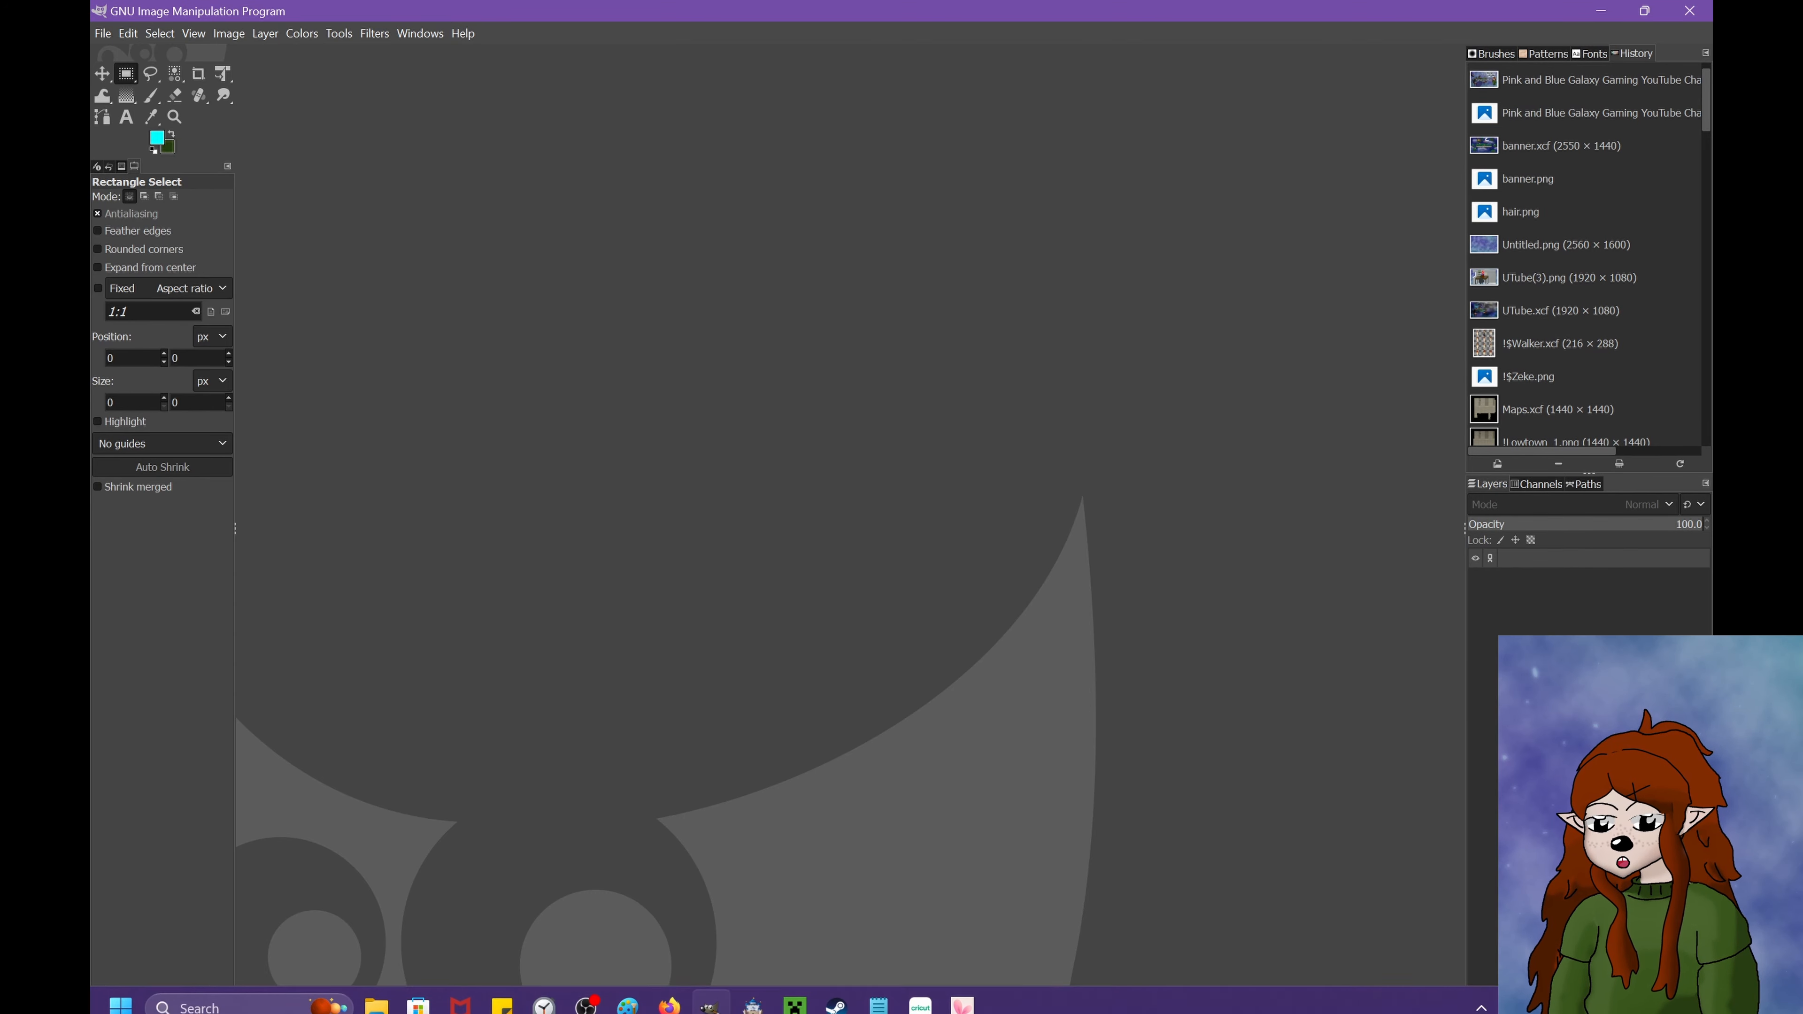
pyautogui.click(377, 991)
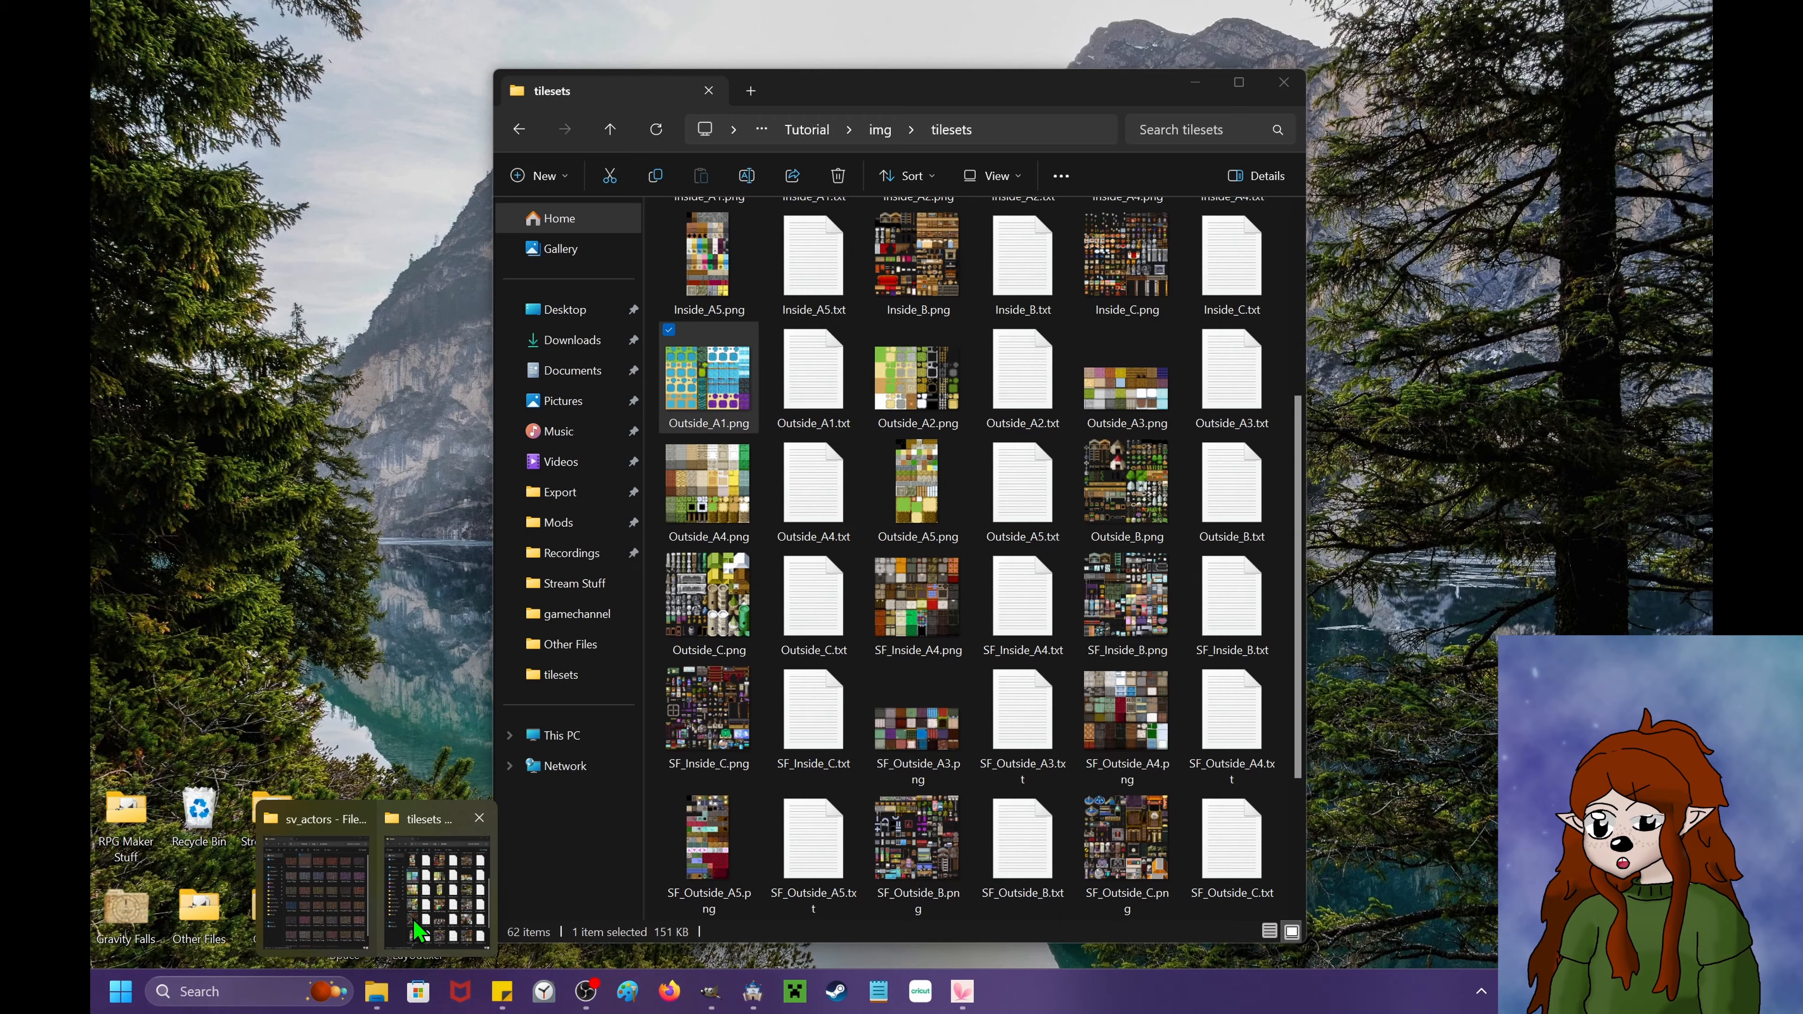
pyautogui.click(437, 891)
pyautogui.moveTo(752, 373); pyautogui.dragTo(469, 408)
pyautogui.keyDown('ctrl'); pyautogui.scroll(2, 701, 391); pyautogui.keyUp('ctrl')
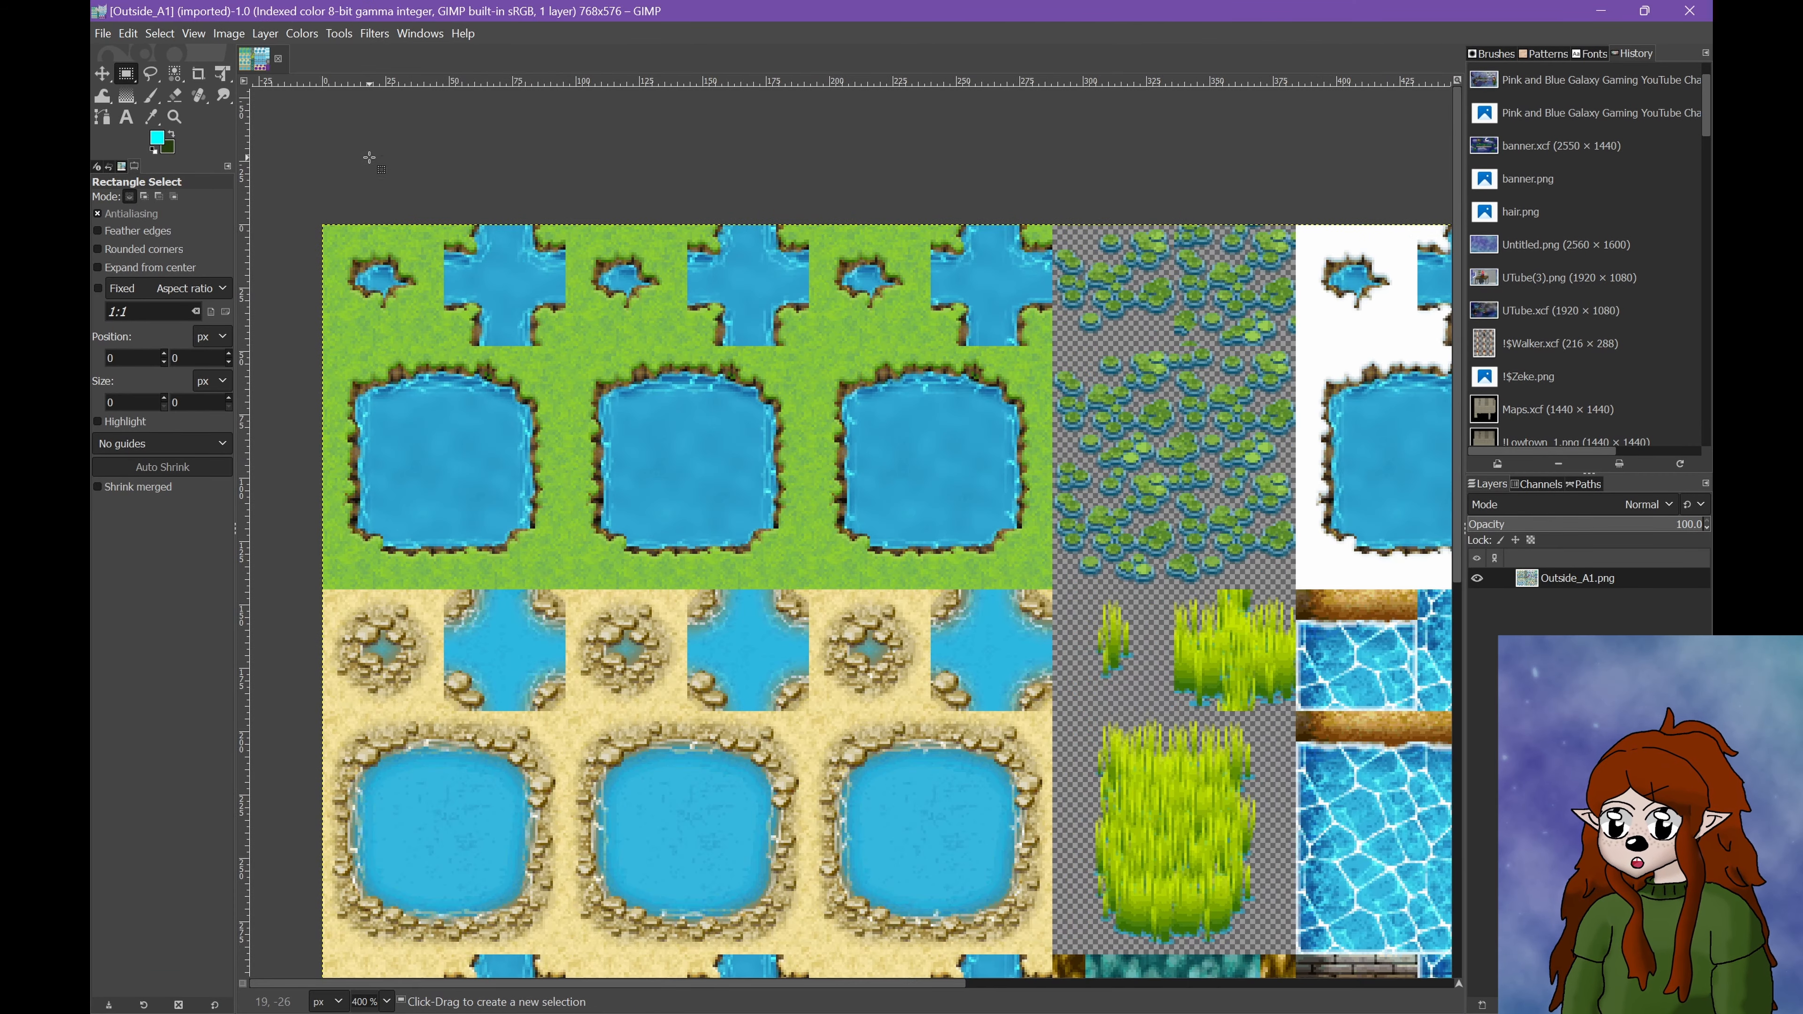
# Show the image grid and set its horizontal and vertical spacing to 48 pixels.
pyautogui.click(193, 33)
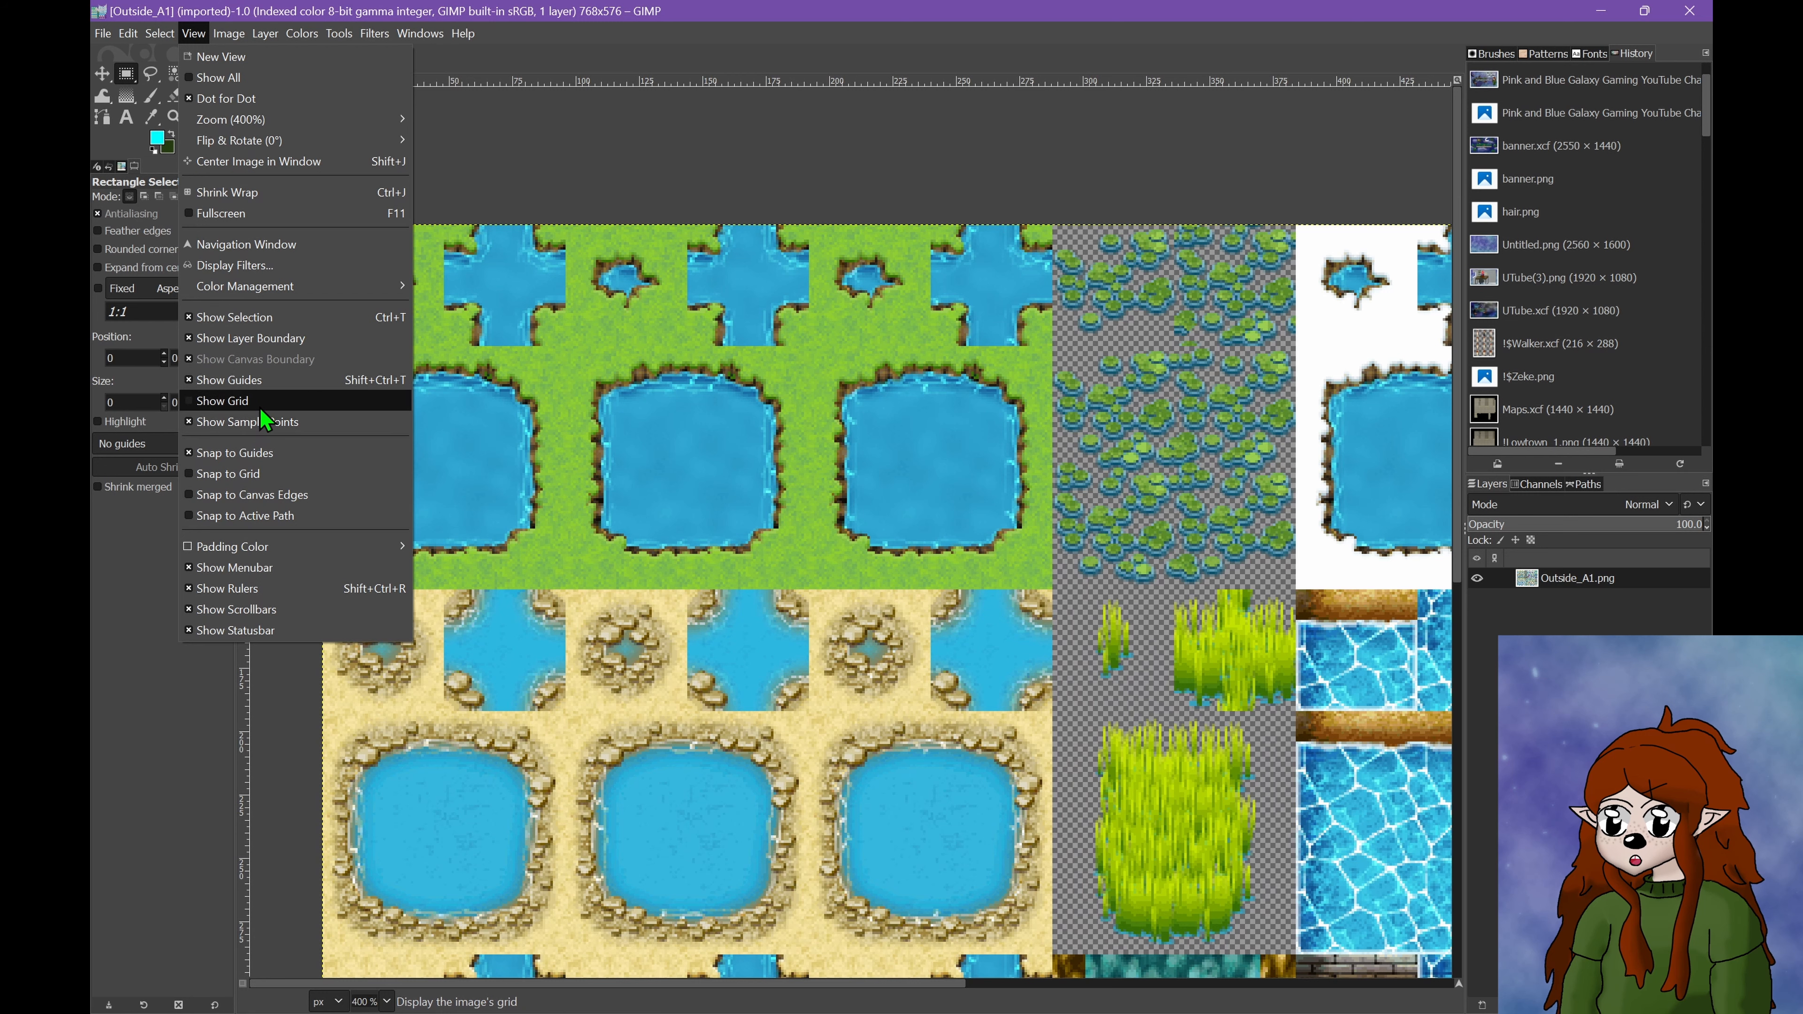
pyautogui.click(259, 403)
pyautogui.click(229, 33)
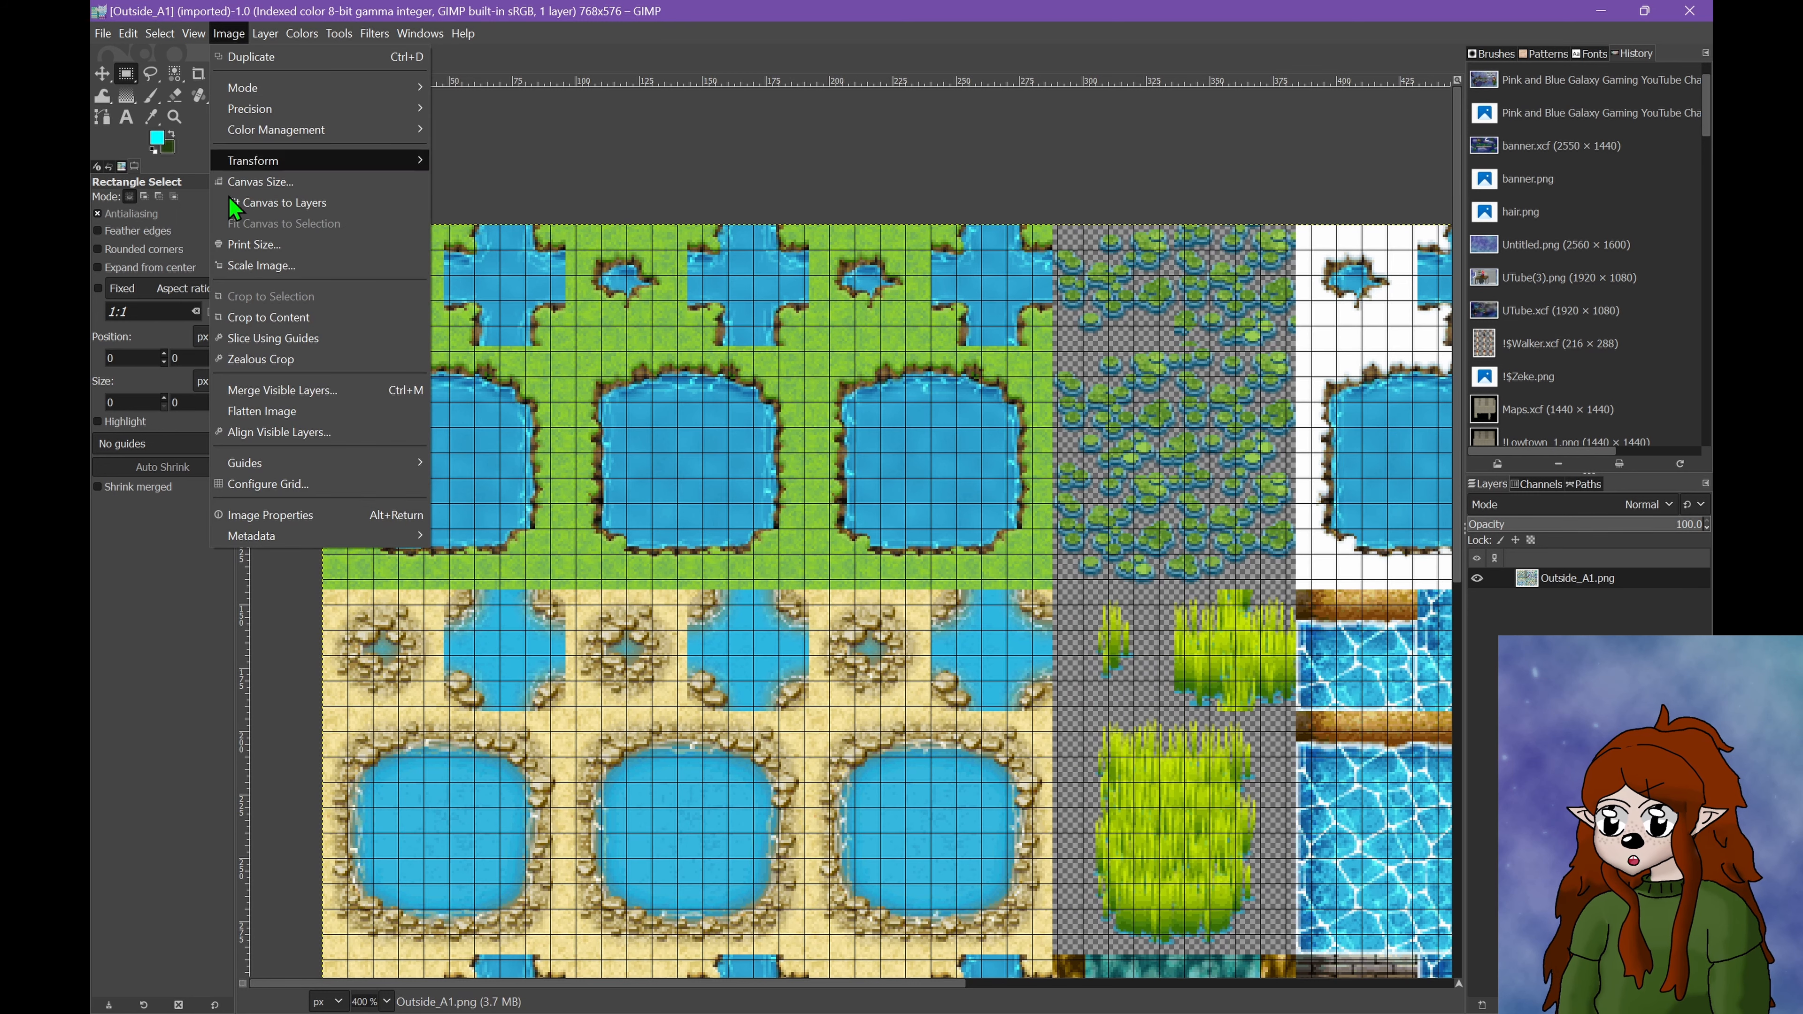
pyautogui.click(268, 485)
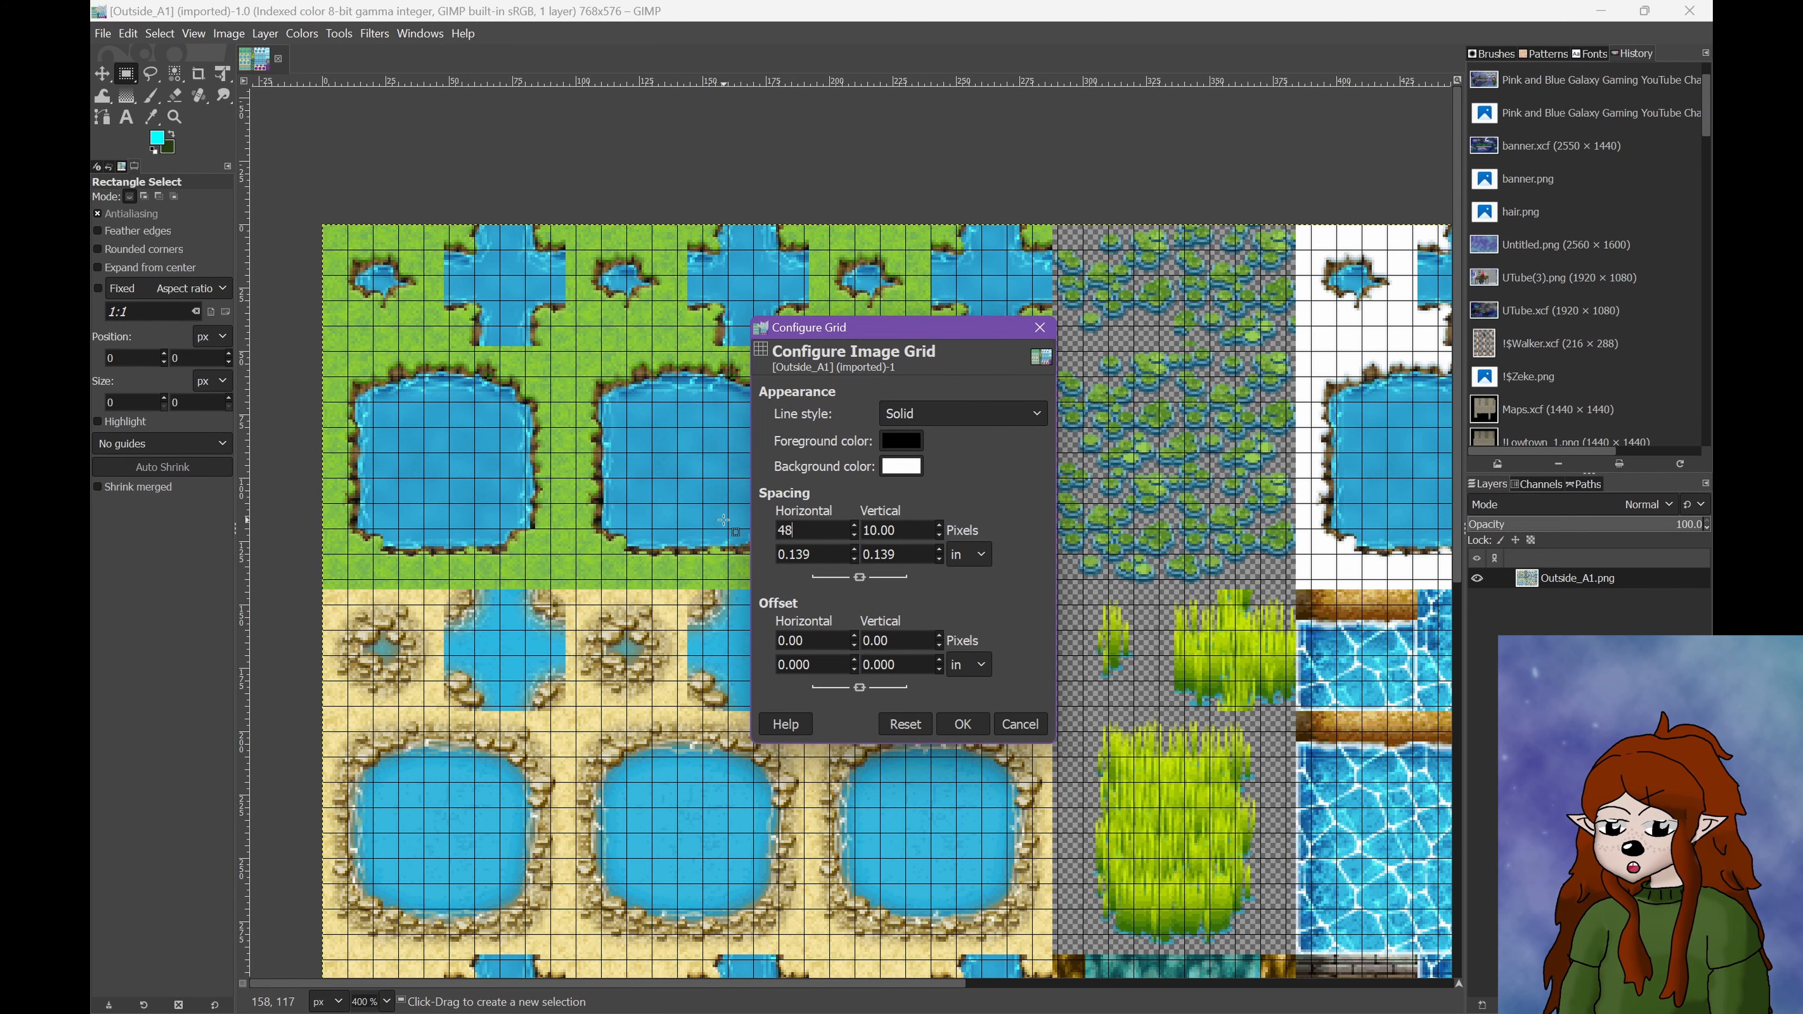
pyautogui.press('Tab')
pyautogui.click(964, 723)
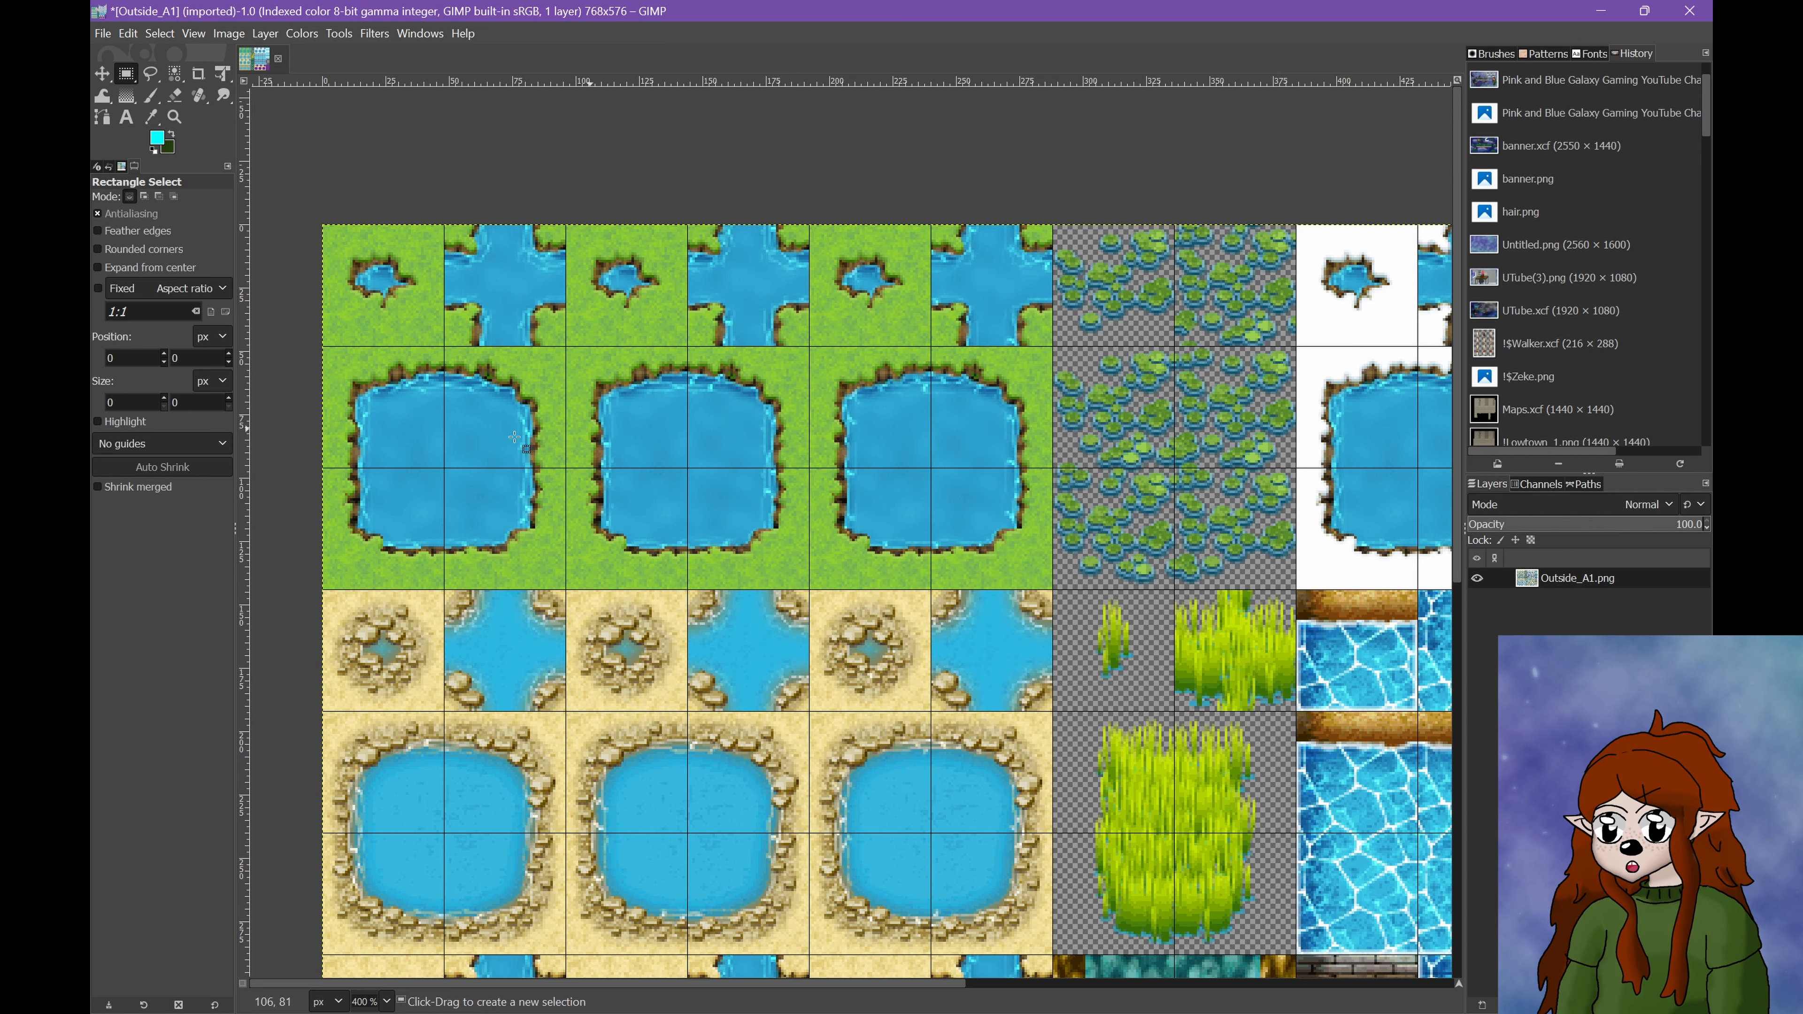
# Copy the three grass-edged pond tile blocks onto a new layer of their own and hide the original Outside_A1.png layer.
pyautogui.moveTo(305, 185); pyautogui.dragTo(1070, 687)
pyautogui.keyDown('ctrl'); pyautogui.scroll(5, 1050, 571); pyautogui.keyUp('ctrl')
pyautogui.hotkey('ctrl', 'c')
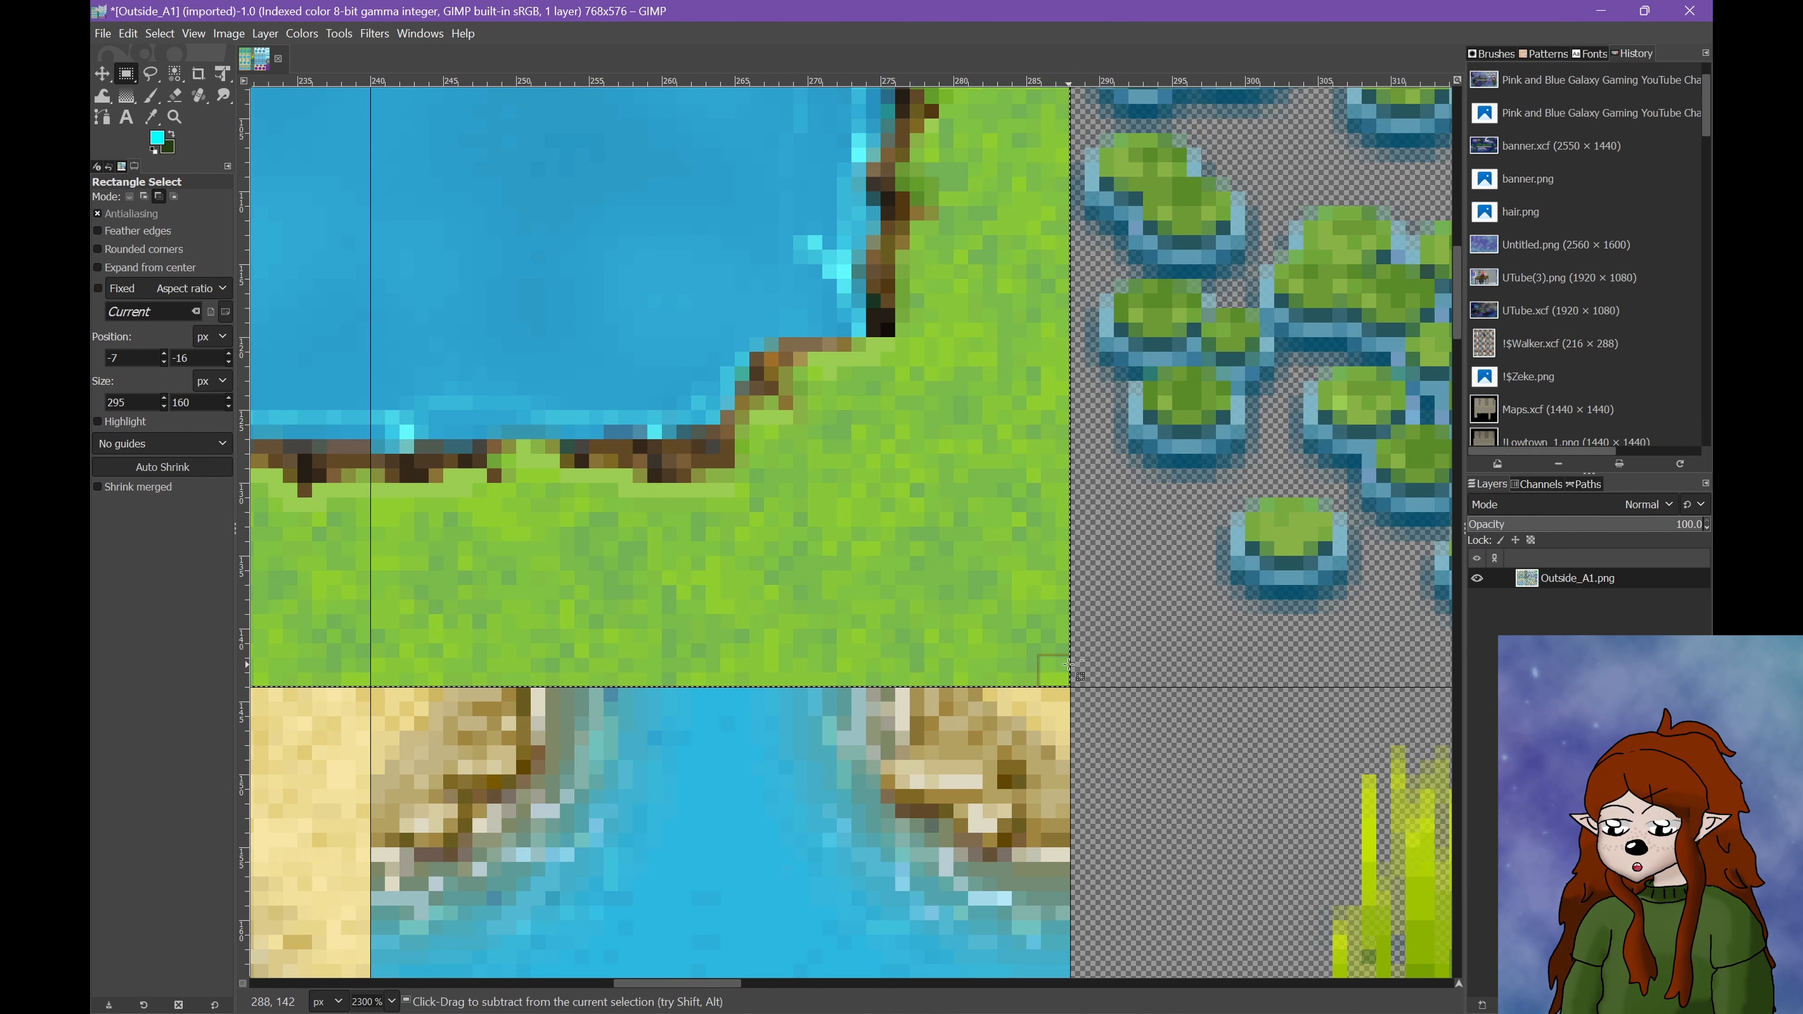
pyautogui.hotkey('ctrl', 'v')
pyautogui.click(1482, 1005)
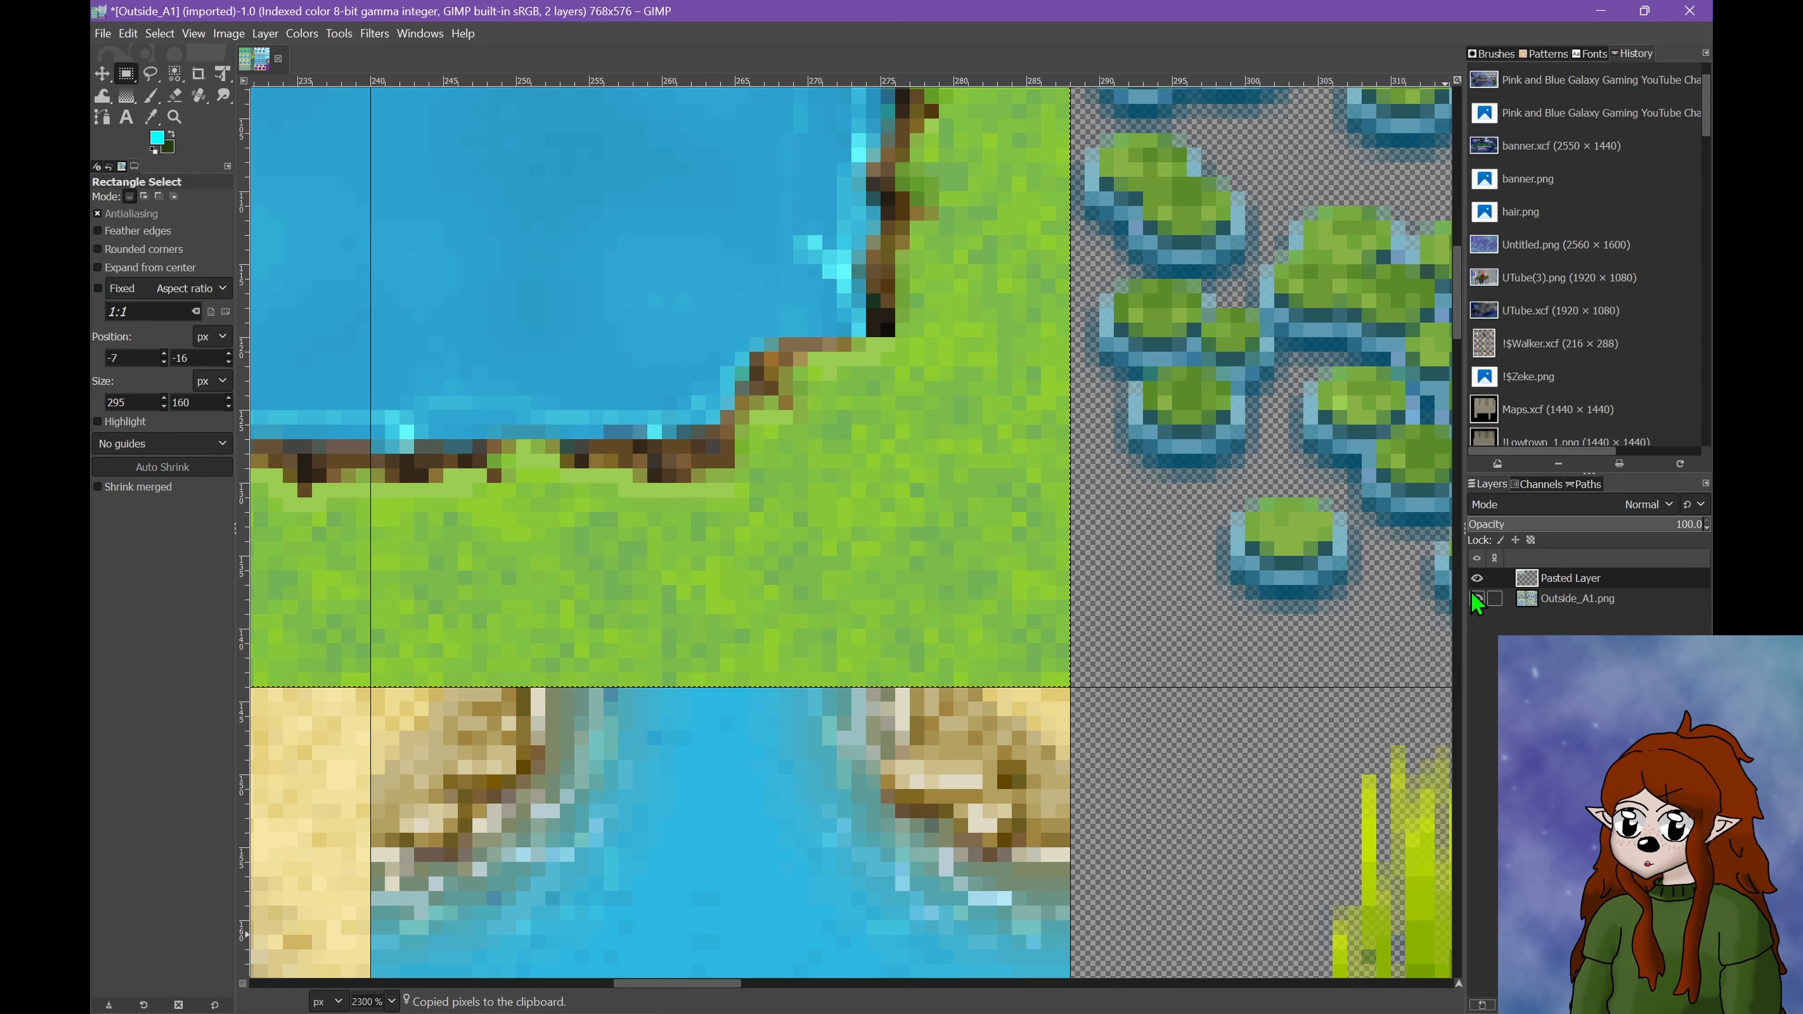
pyautogui.click(1477, 598)
pyautogui.keyDown('ctrl'); pyautogui.scroll(-5, 1086, 589); pyautogui.keyUp('ctrl')
# Select the green grass around the ponds by color on the pasted layer, cut it away, and clear the selection.
pyautogui.click(174, 74)
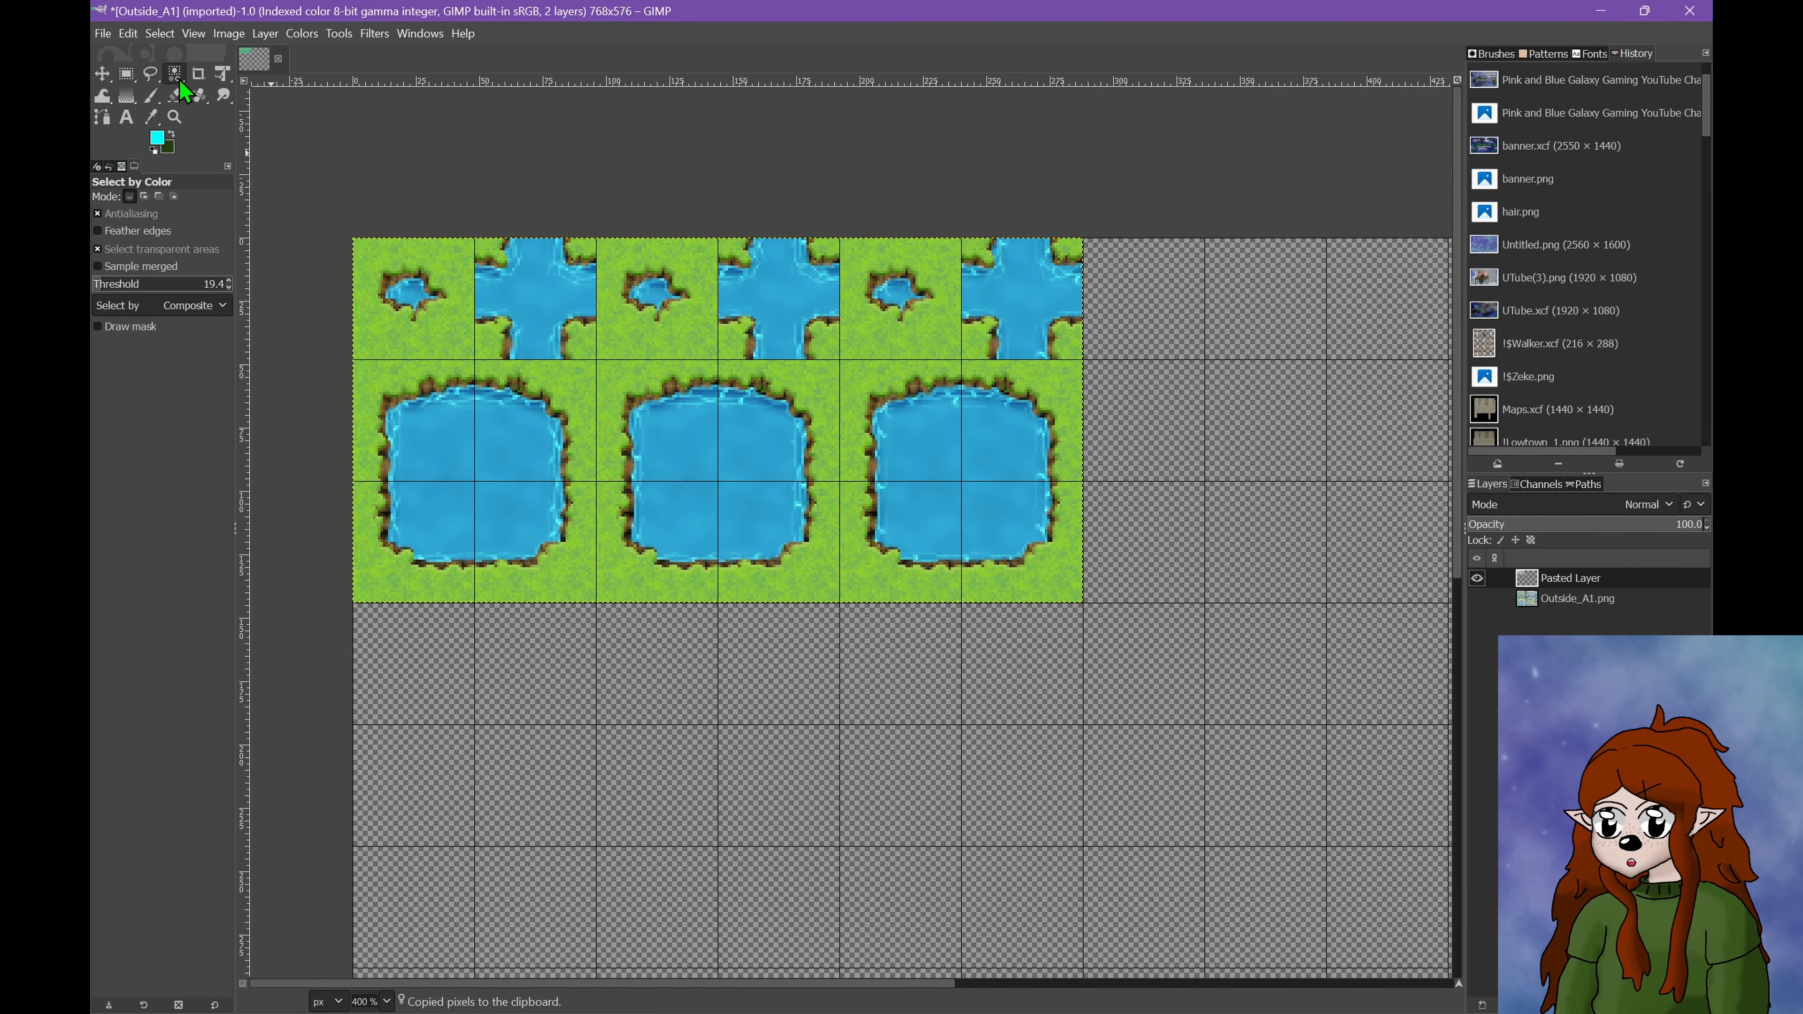
pyautogui.click(441, 341)
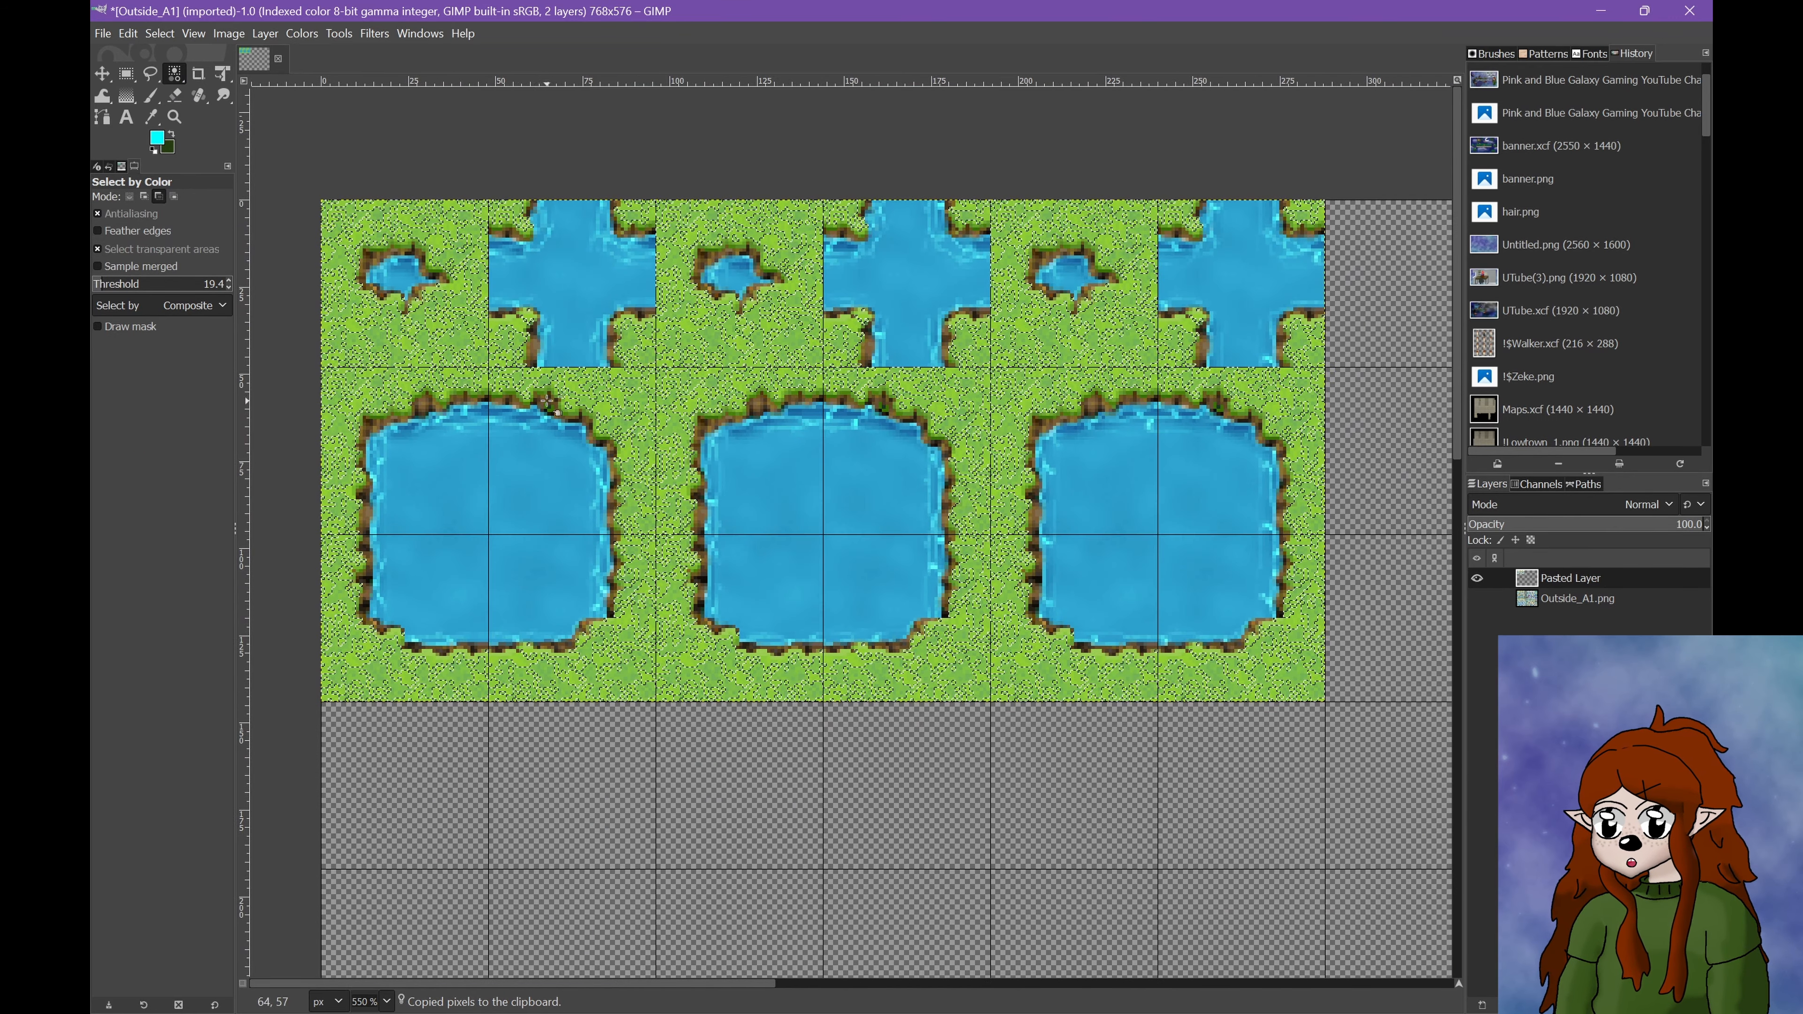
pyautogui.keyDown('ctrl'); pyautogui.scroll(5, 536, 388); pyautogui.keyUp('ctrl')
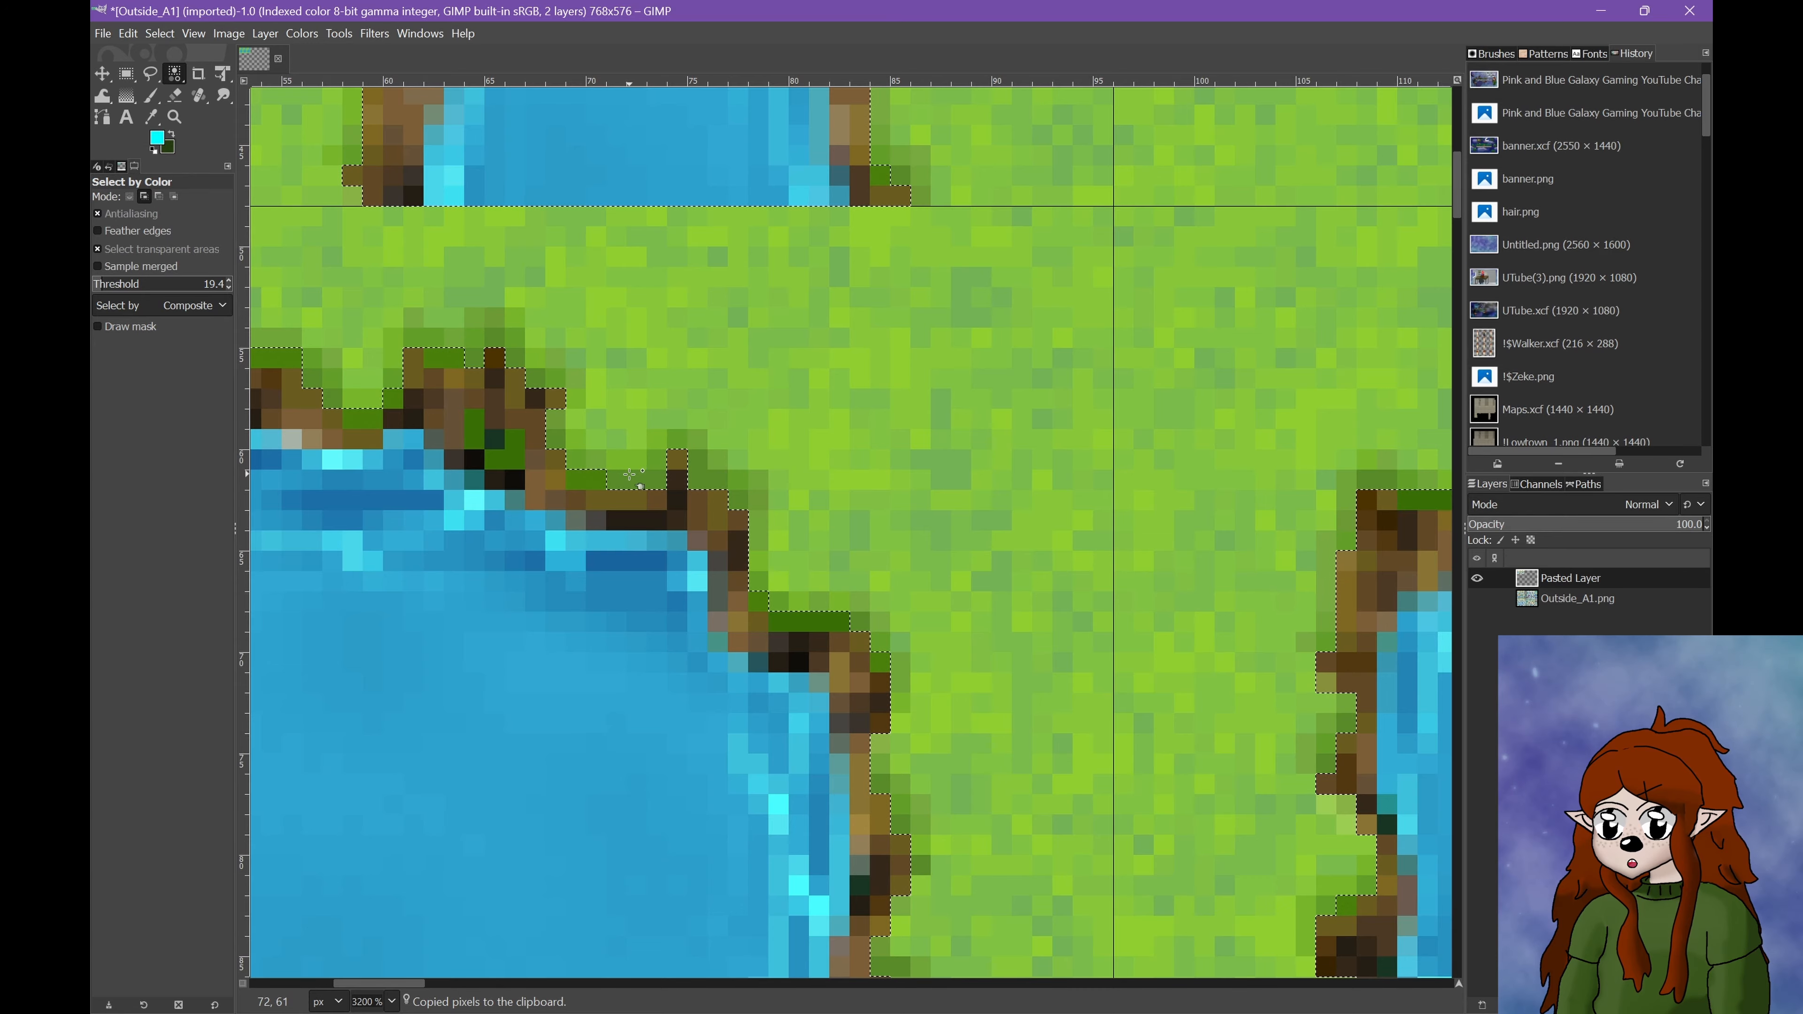
pyautogui.keyDown('ctrl'); pyautogui.scroll(-5, 709, 411); pyautogui.keyUp('ctrl')
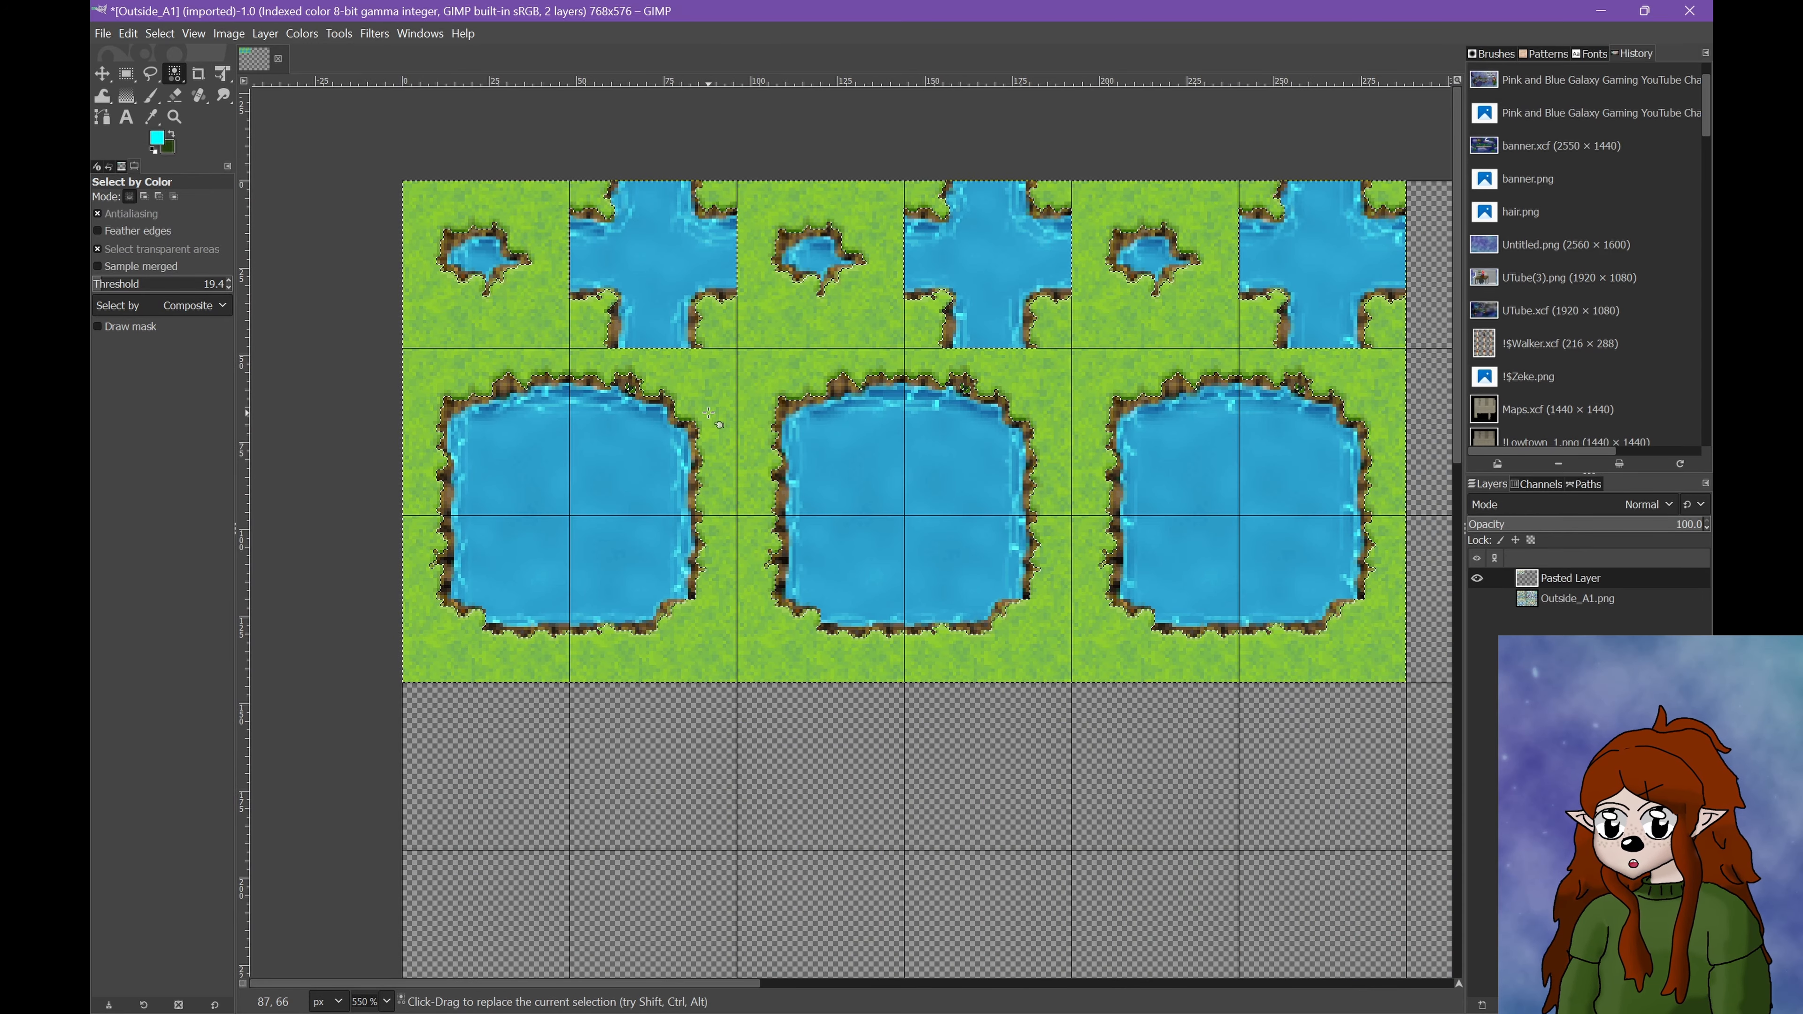
pyautogui.keyDown('shift'); pyautogui.scroll(-3, 709, 412); pyautogui.keyUp('shift')
pyautogui.keyDown('ctrl'); pyautogui.scroll(3, 1008, 554); pyautogui.keyUp('ctrl')
pyautogui.keyDown('ctrl'); pyautogui.scroll(-6, 587, 587); pyautogui.keyUp('ctrl')
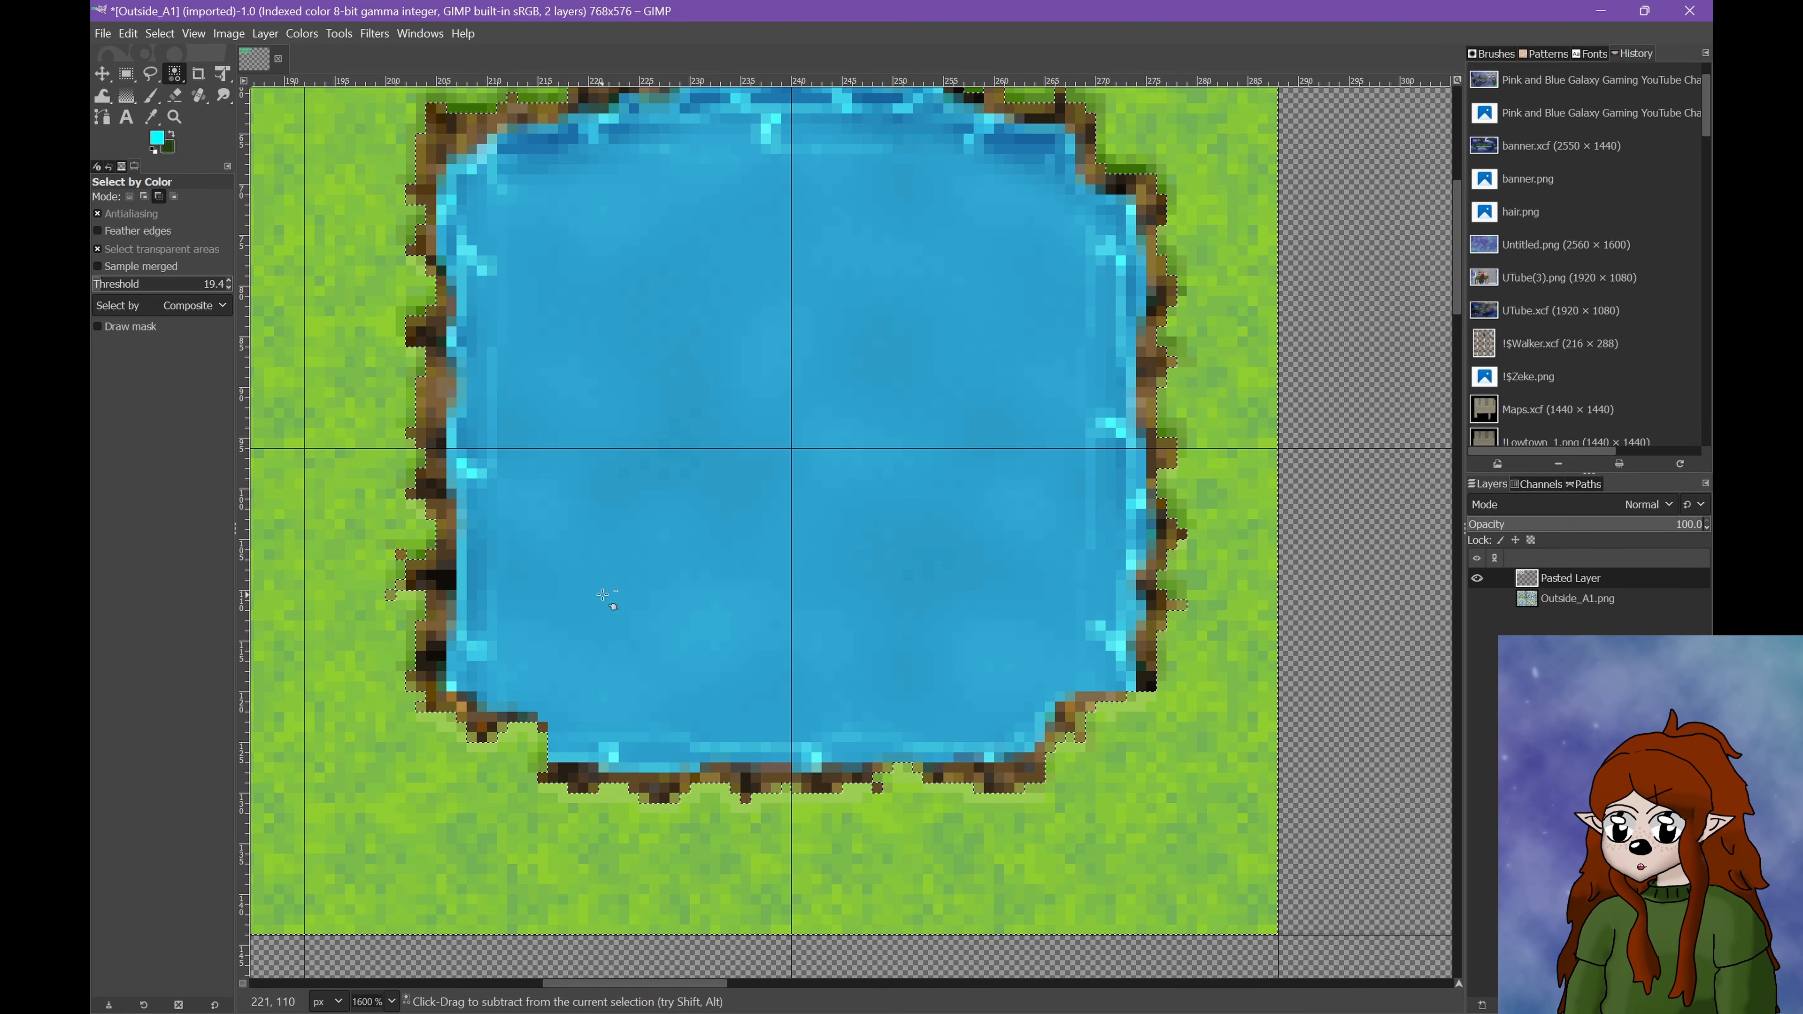
pyautogui.hotkey('ctrl', 'x')
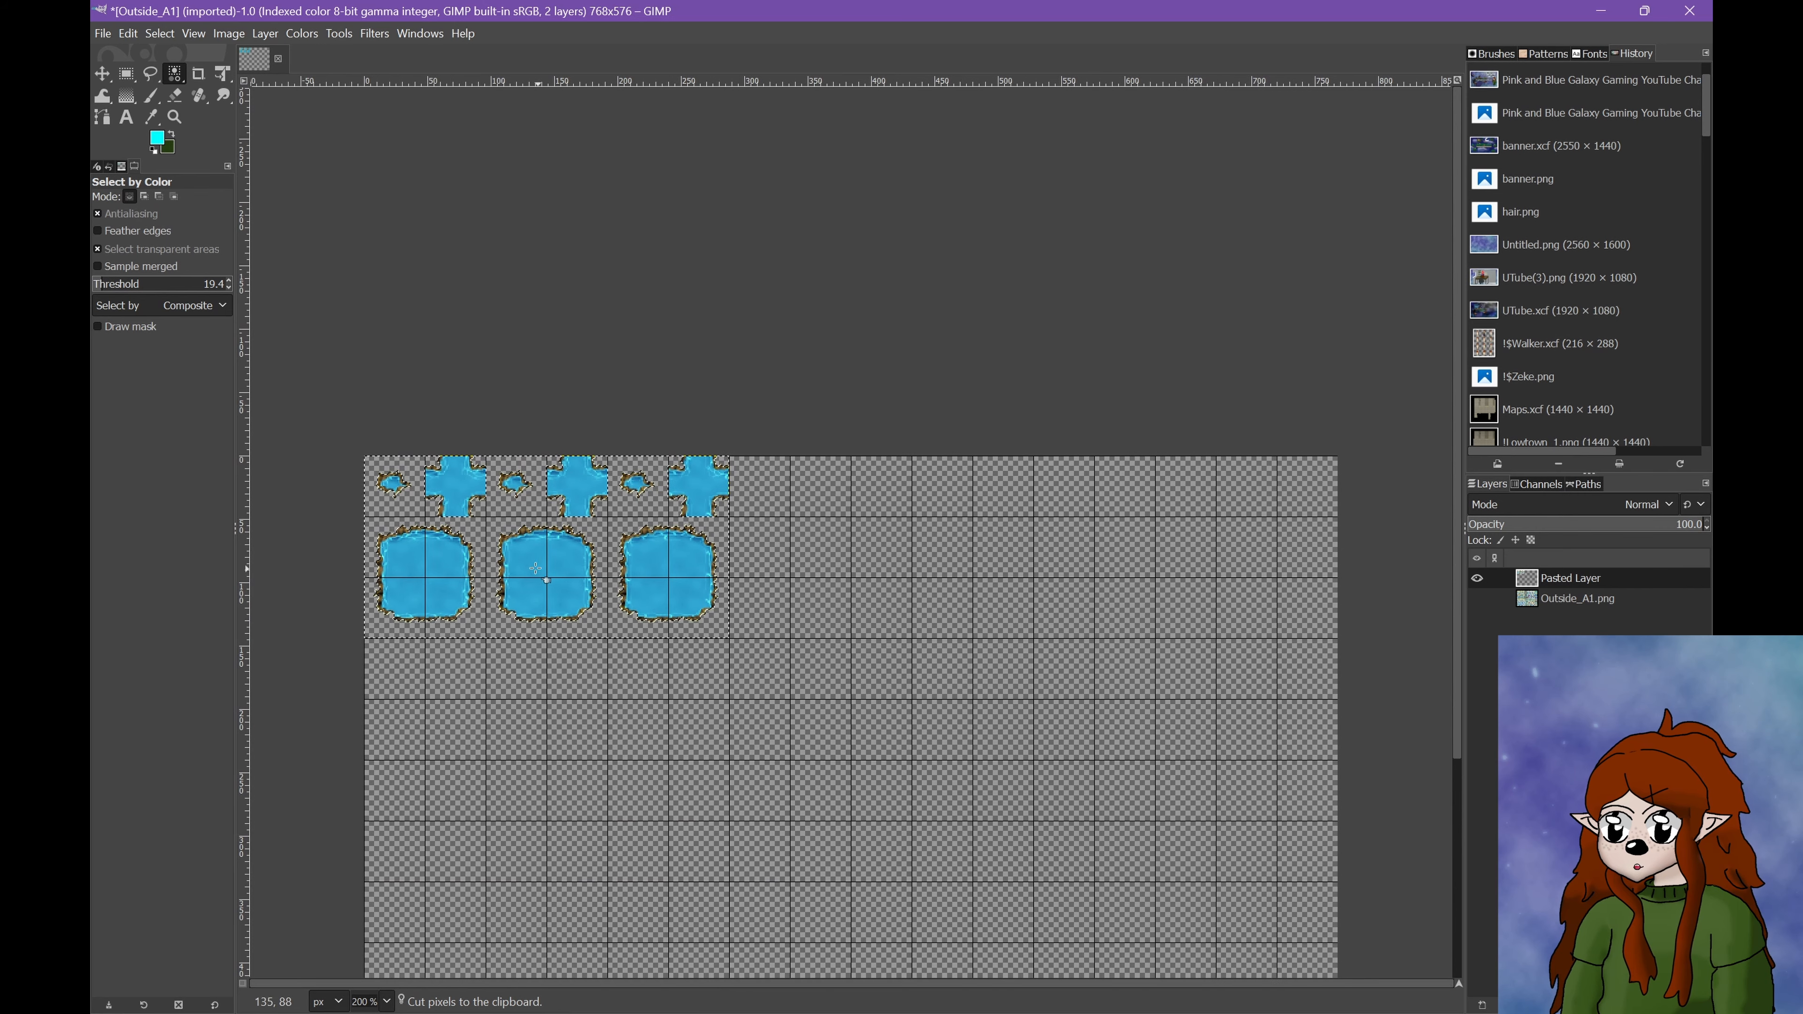
pyautogui.keyDown('ctrl'); pyautogui.scroll(3, 582, 525); pyautogui.keyUp('ctrl')
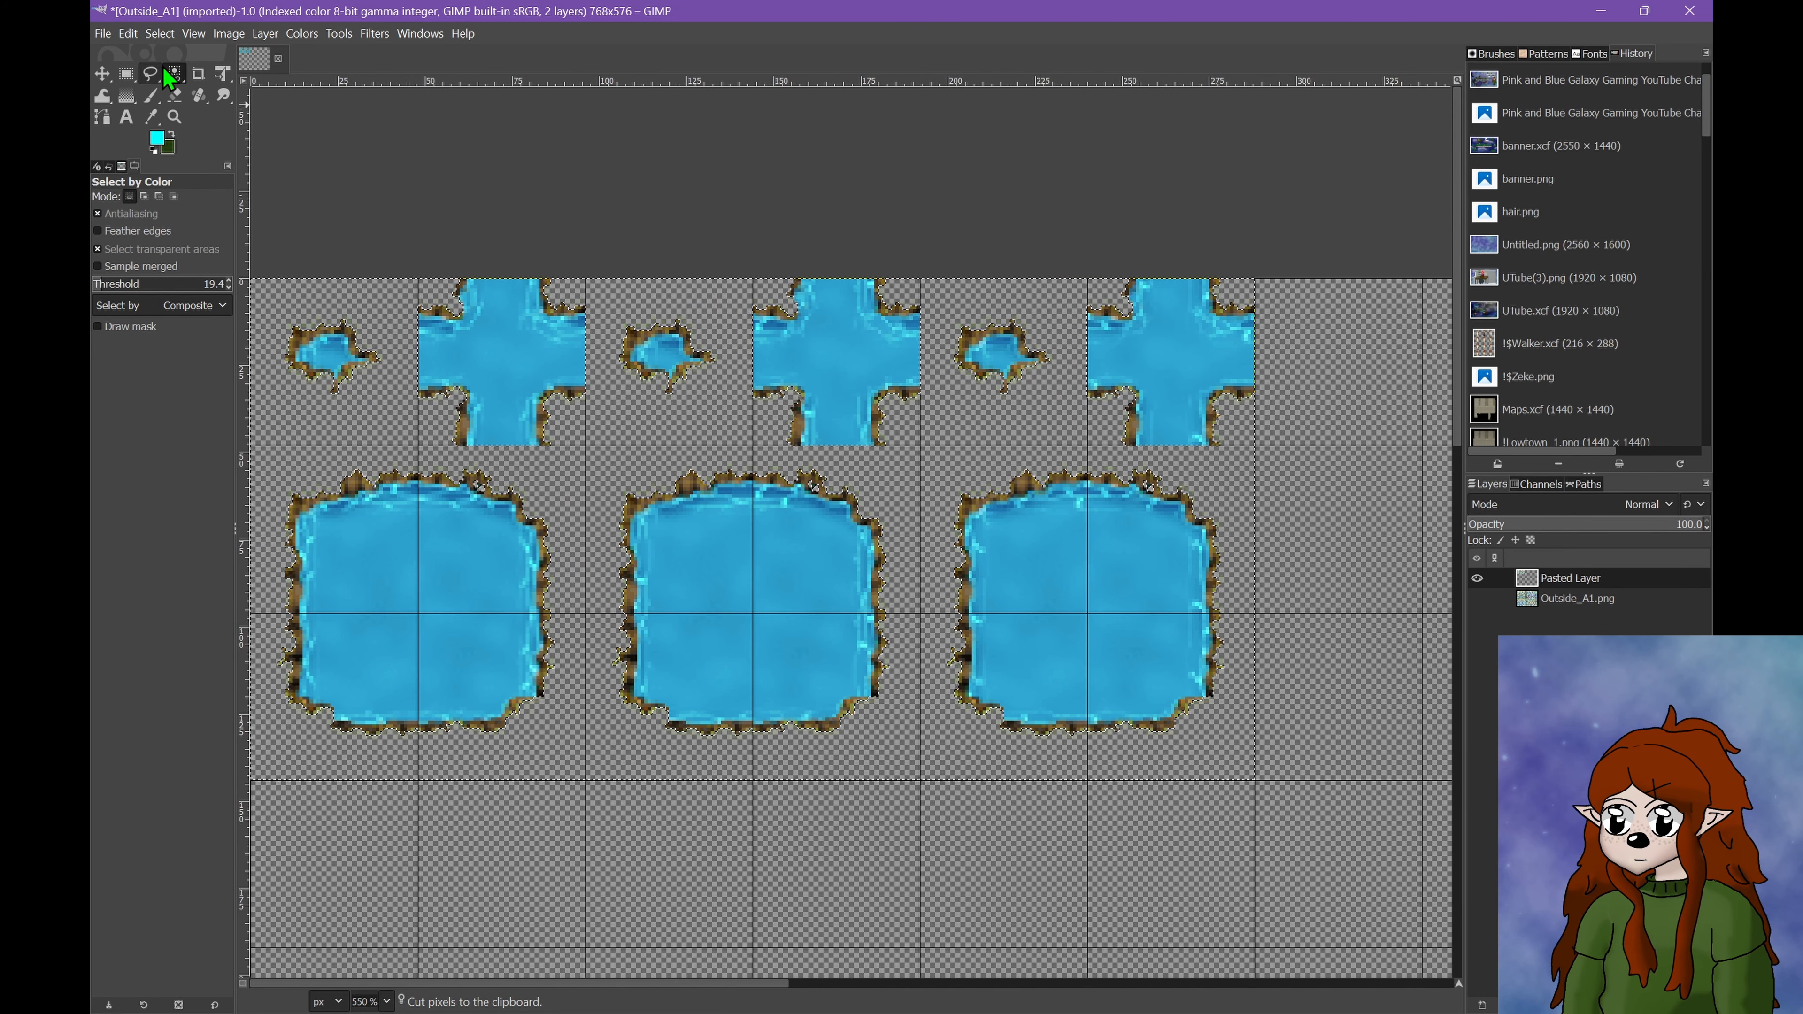
pyautogui.click(160, 33)
pyautogui.click(180, 80)
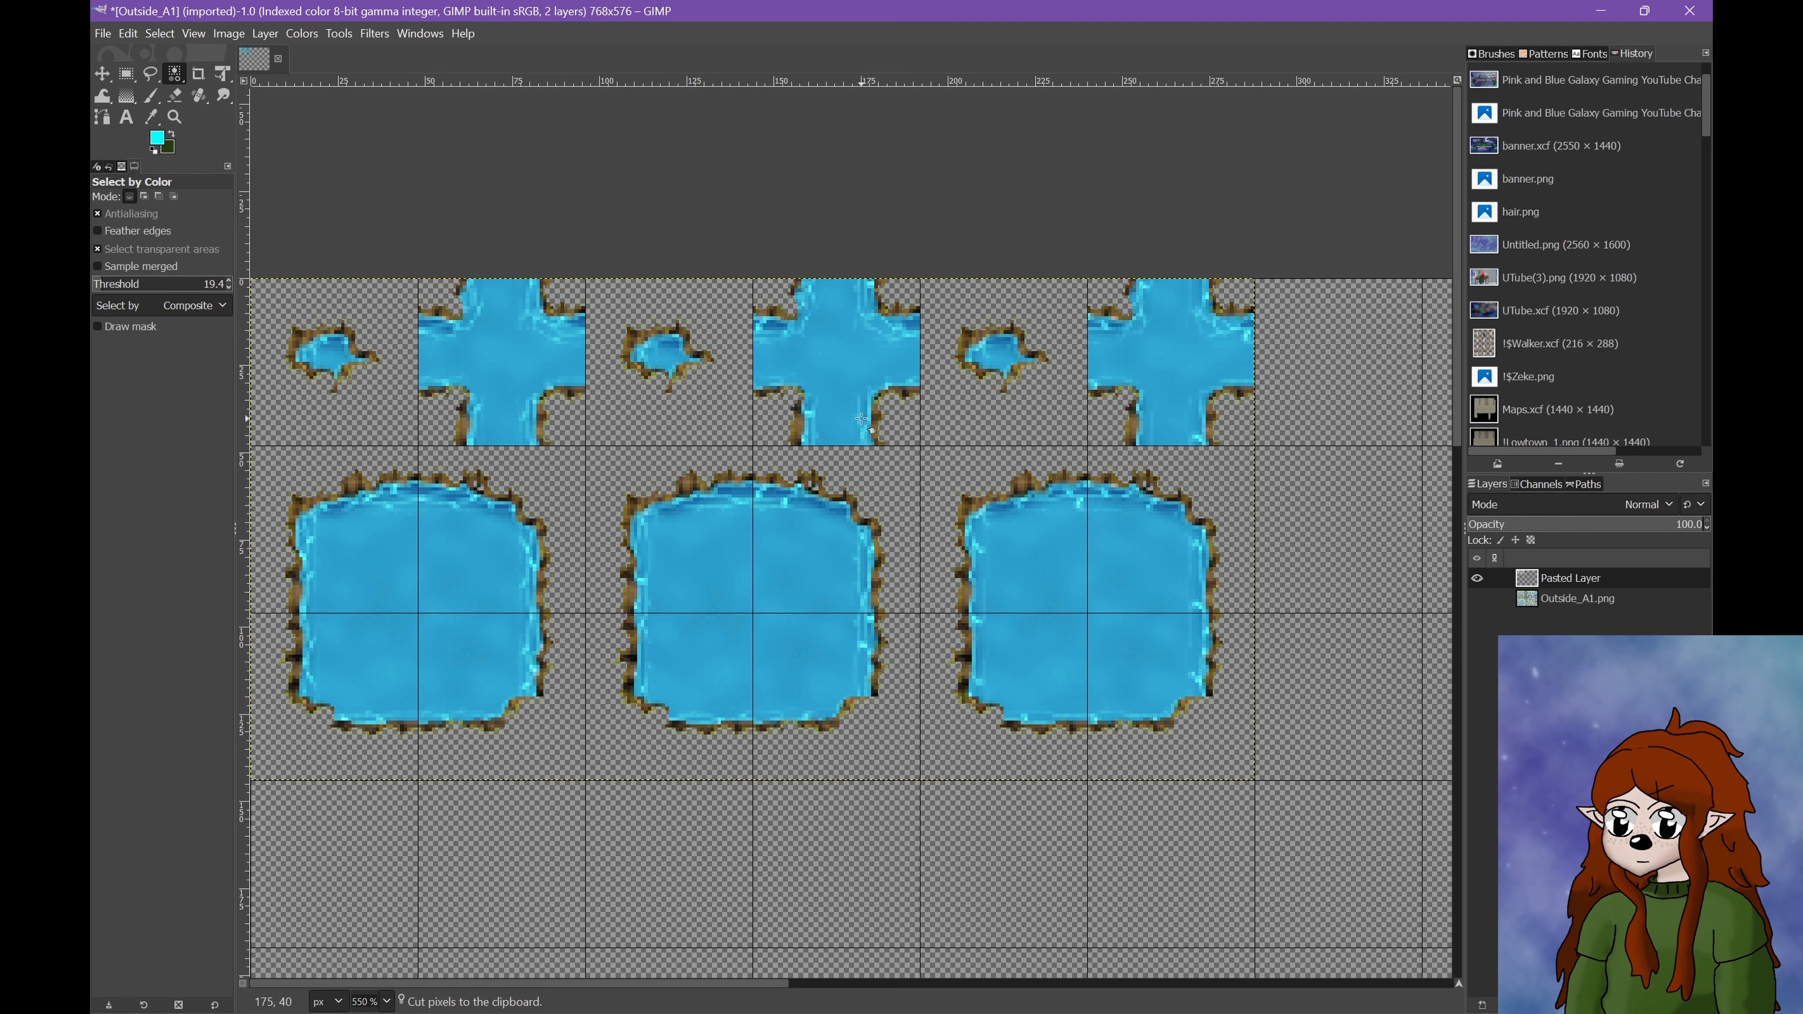
# Select the leftover green and pale green pixels around the small pond's edge by color and delete them.
pyautogui.keyDown('ctrl'); pyautogui.scroll(5, 697, 377); pyautogui.keyUp('ctrl')
pyautogui.keyDown('ctrl'); pyautogui.scroll(-8, 685, 444); pyautogui.keyUp('ctrl')
pyautogui.keyDown('ctrl'); pyautogui.scroll(3, 605, 474); pyautogui.keyUp('ctrl')
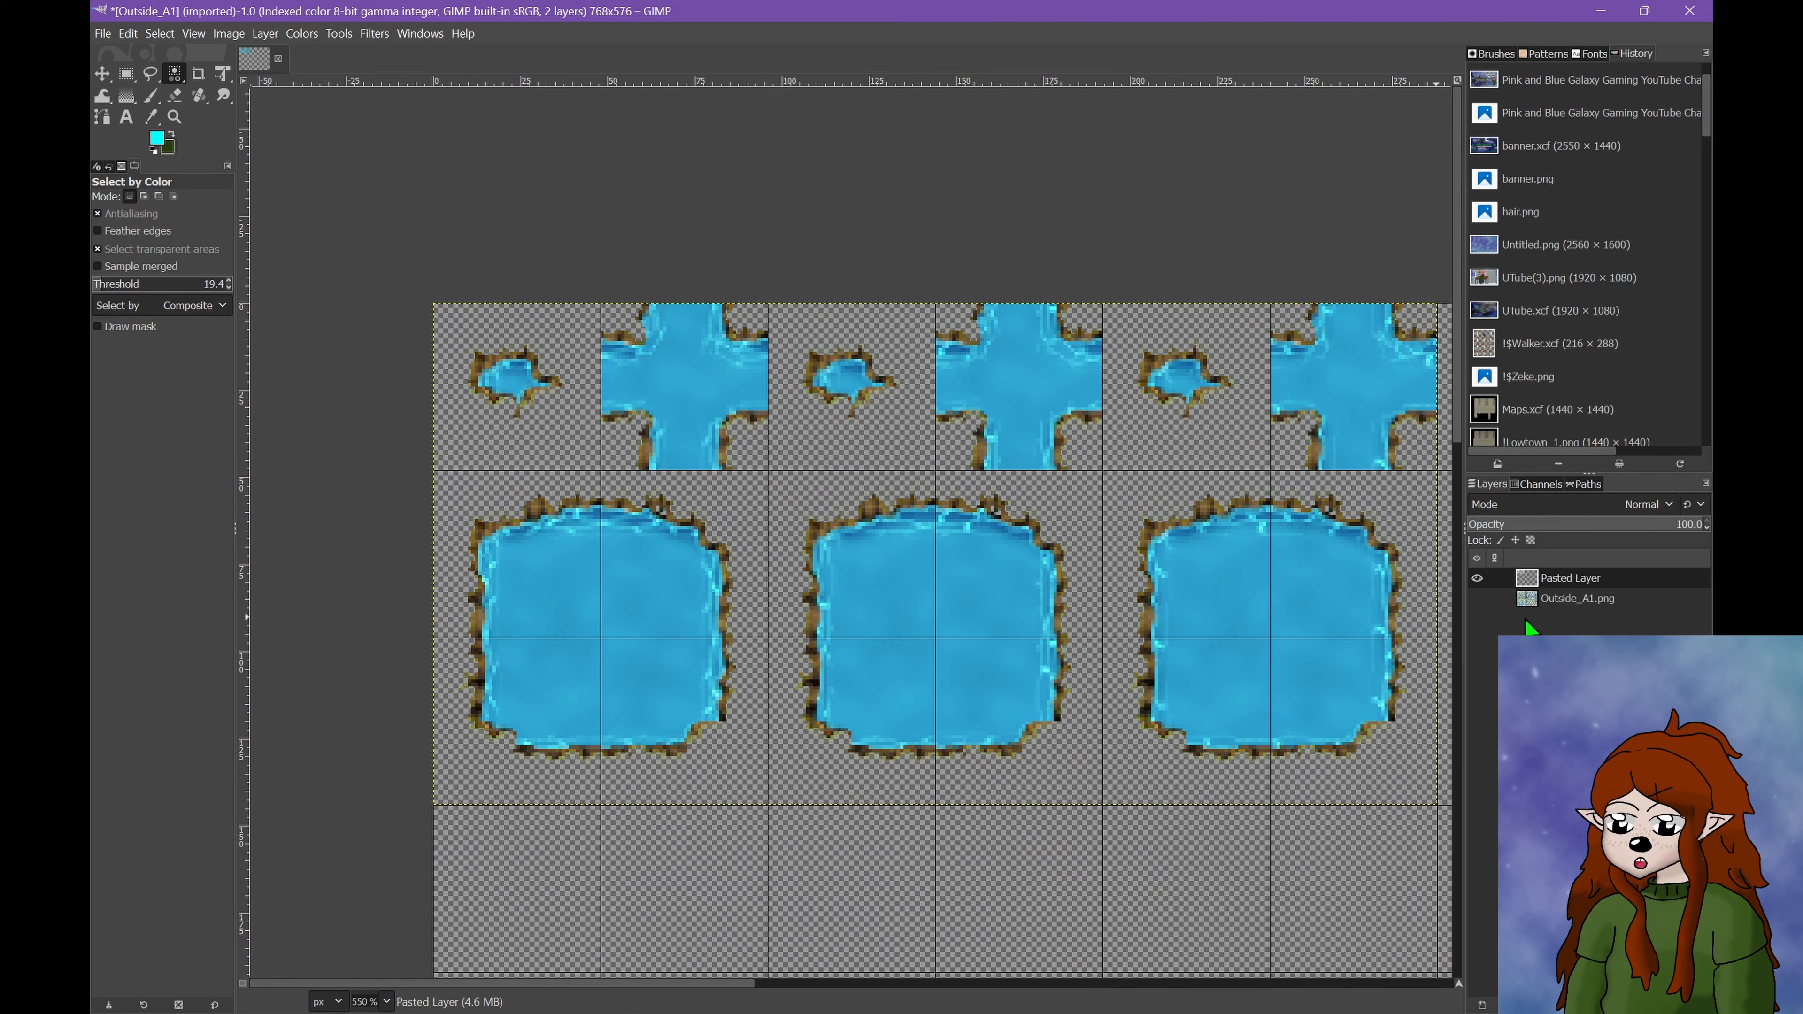
pyautogui.keyDown('ctrl'); pyautogui.scroll(7, 876, 402); pyautogui.keyUp('ctrl')
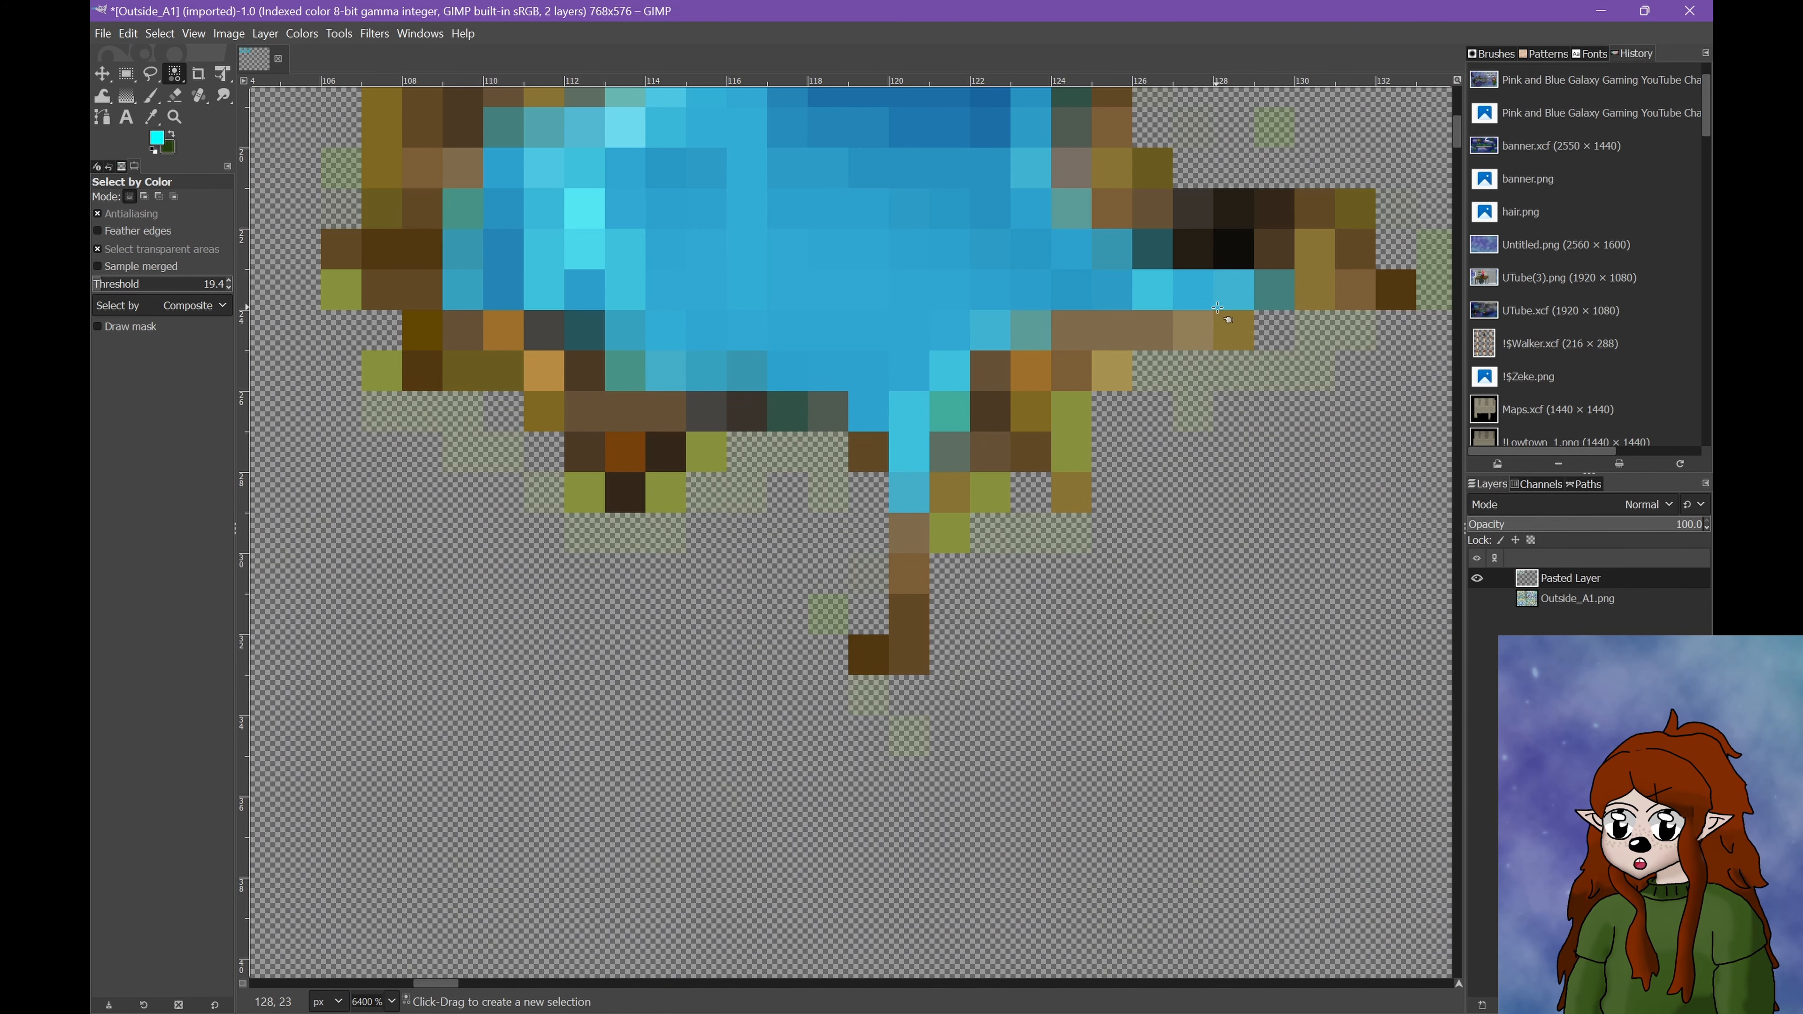
pyautogui.scroll(3, 1217, 308)
pyautogui.click(1272, 359)
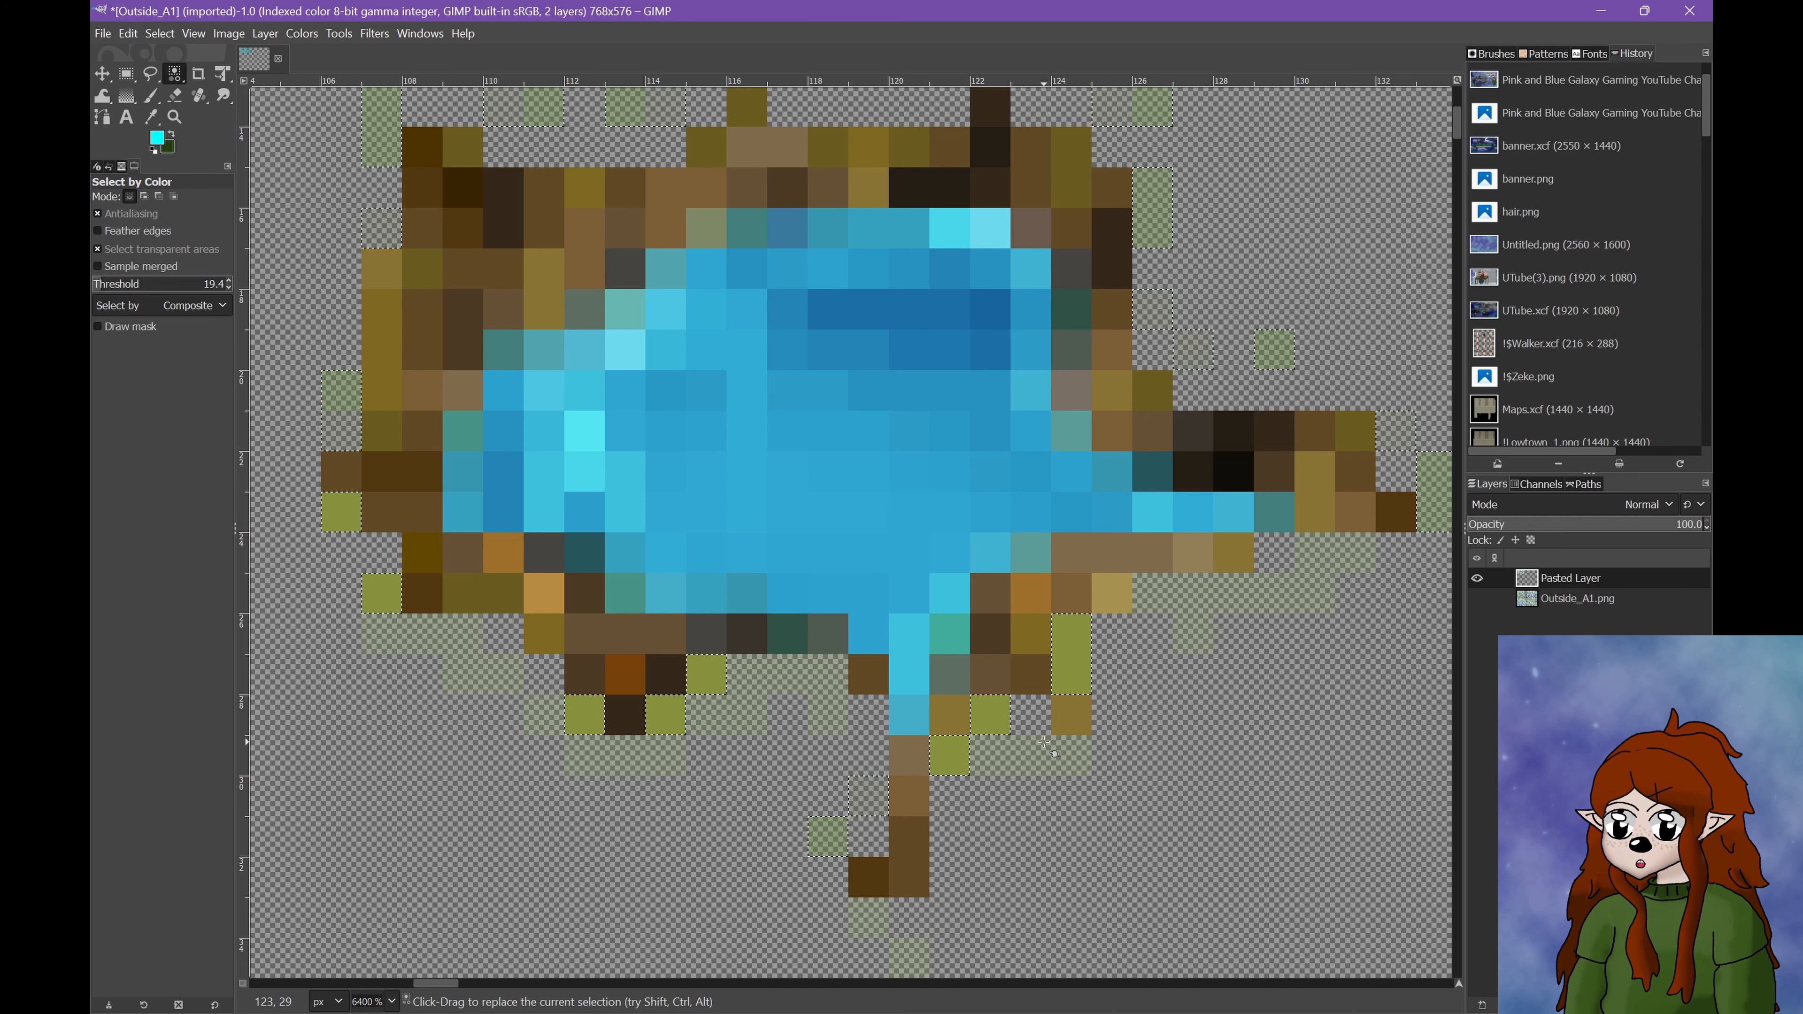
pyautogui.press('Delete')
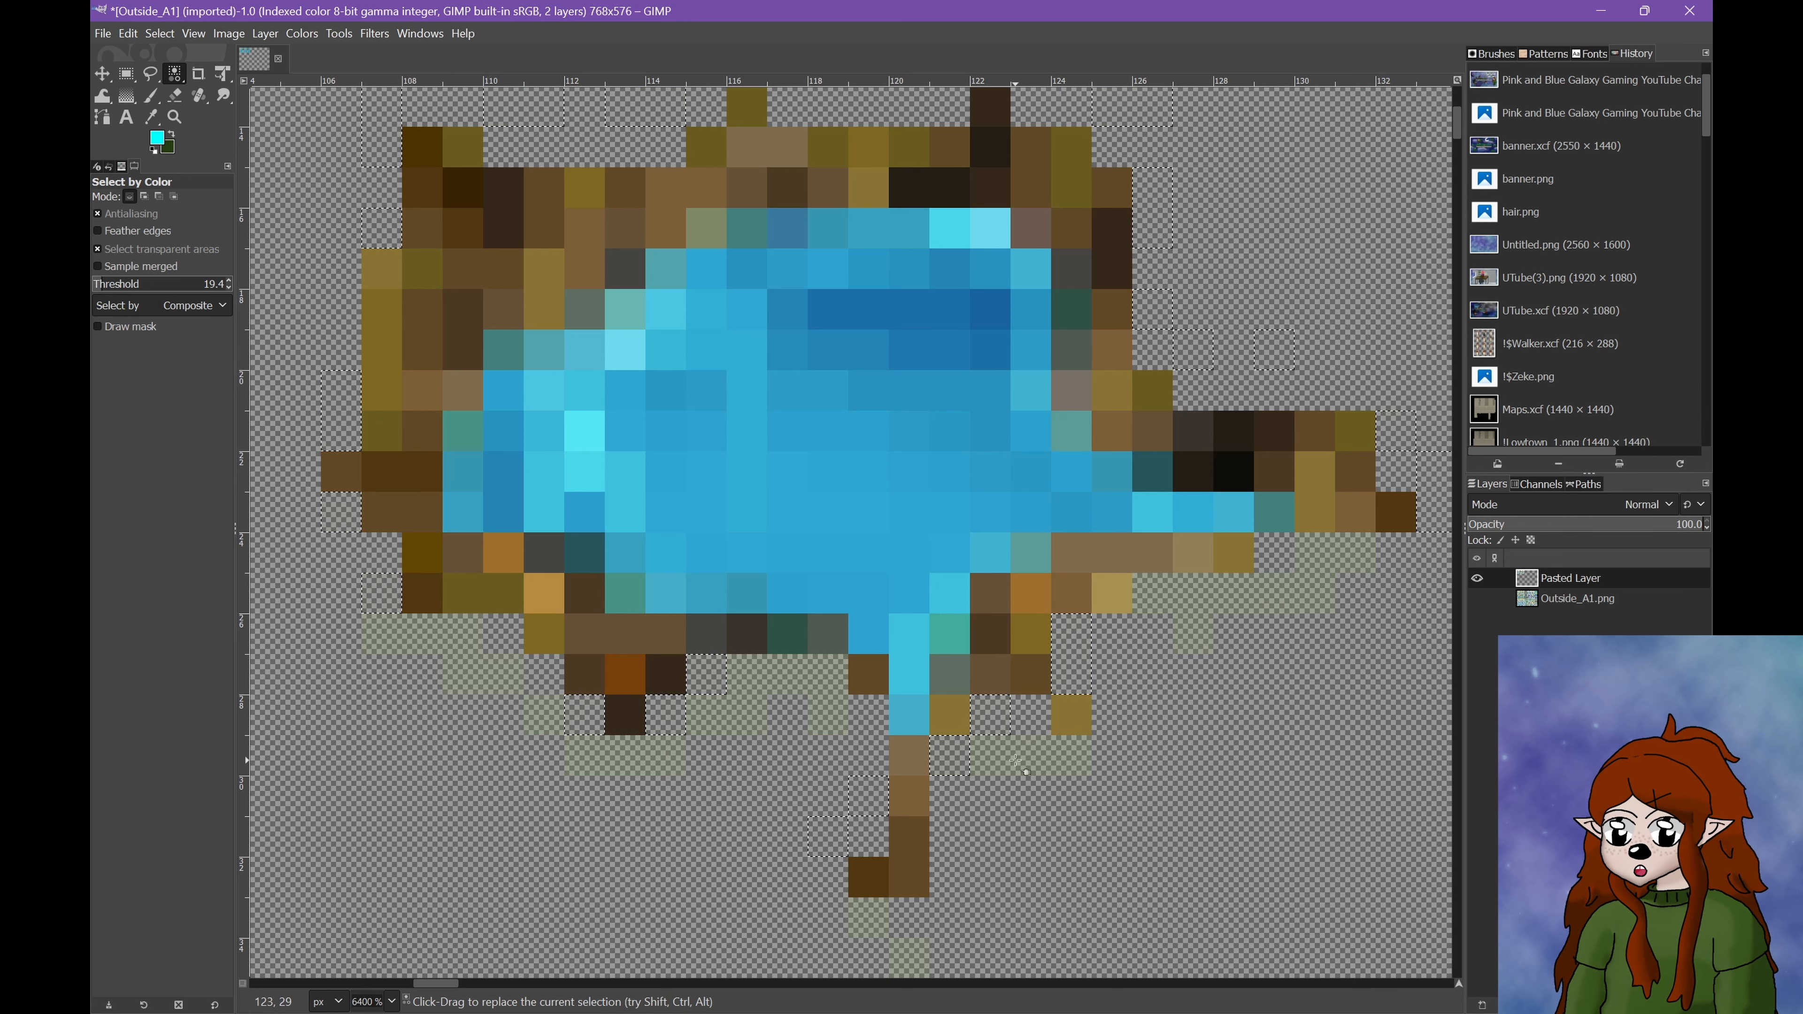
pyautogui.click(1017, 762)
pyautogui.press('Delete')
# Check the cleaned edges of the remaining water tiles and clear the selection.
pyautogui.keyDown('ctrl'); pyautogui.scroll(-3, 694, 643); pyautogui.keyUp('ctrl')
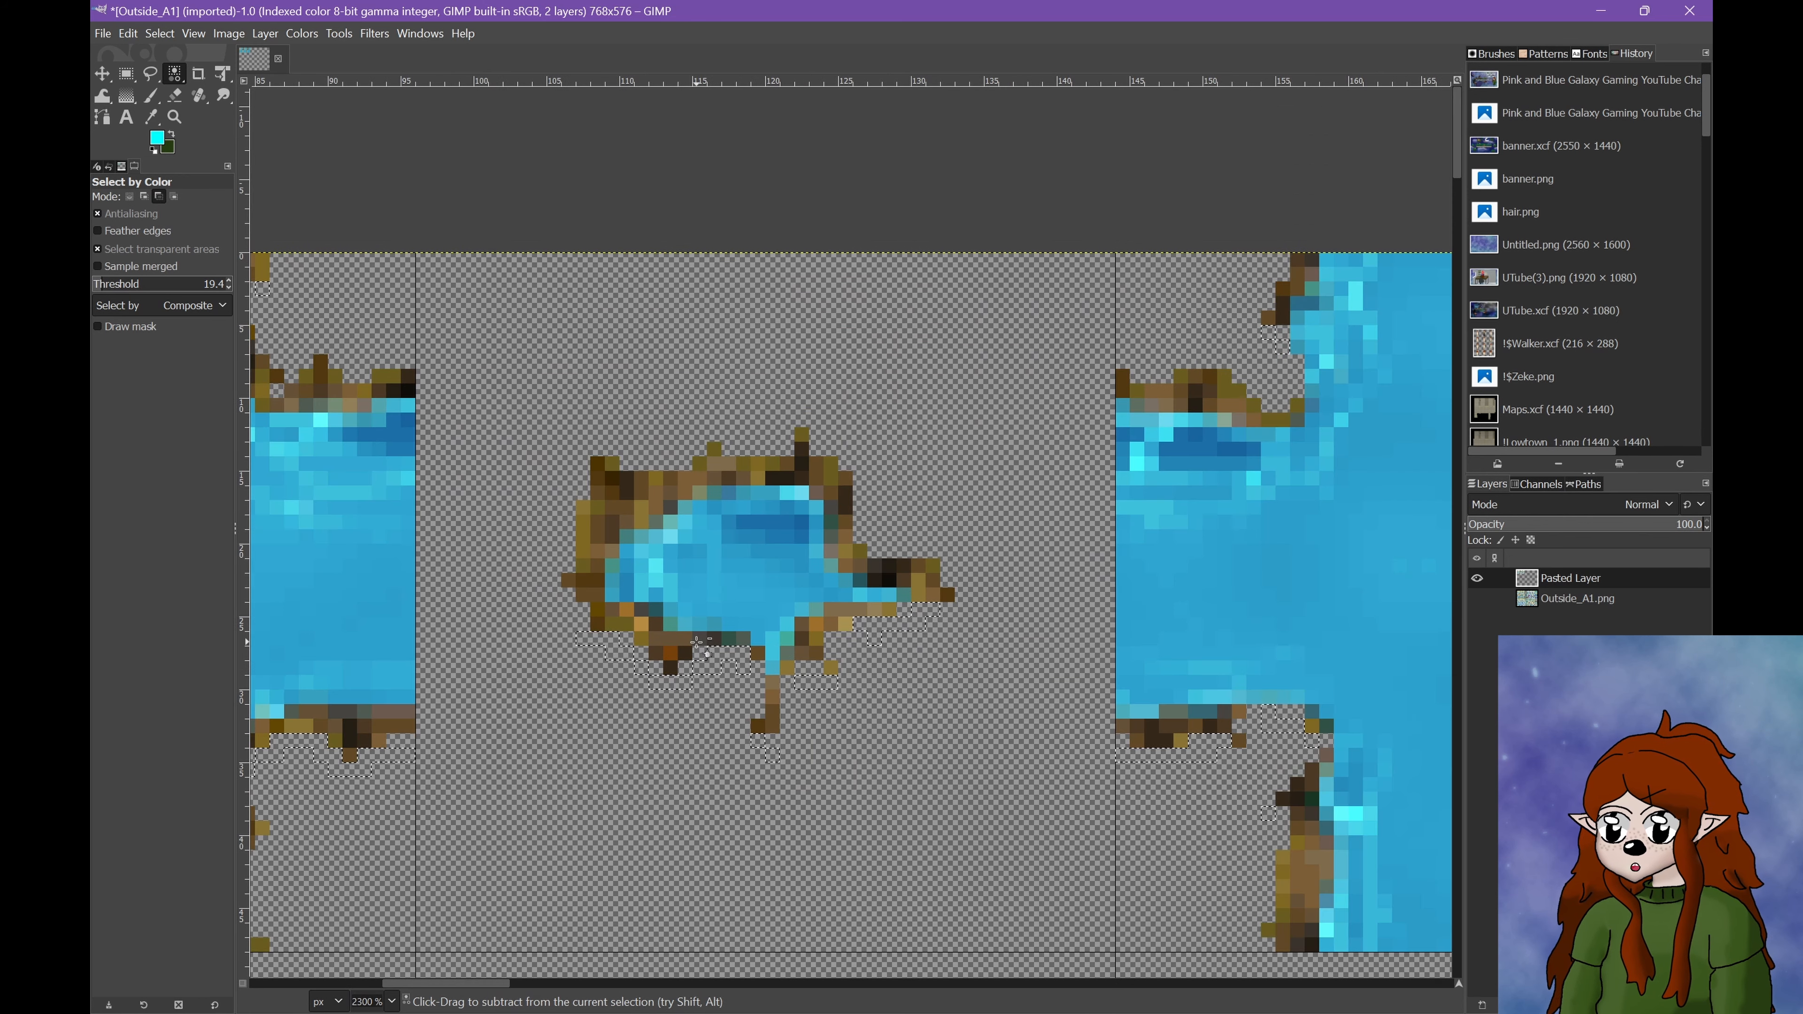
pyautogui.keyDown('shift'); pyautogui.hscroll(5, 695, 644); pyautogui.keyUp('shift')
pyautogui.keyDown('ctrl'); pyautogui.scroll(-2, 699, 644); pyautogui.keyUp('ctrl')
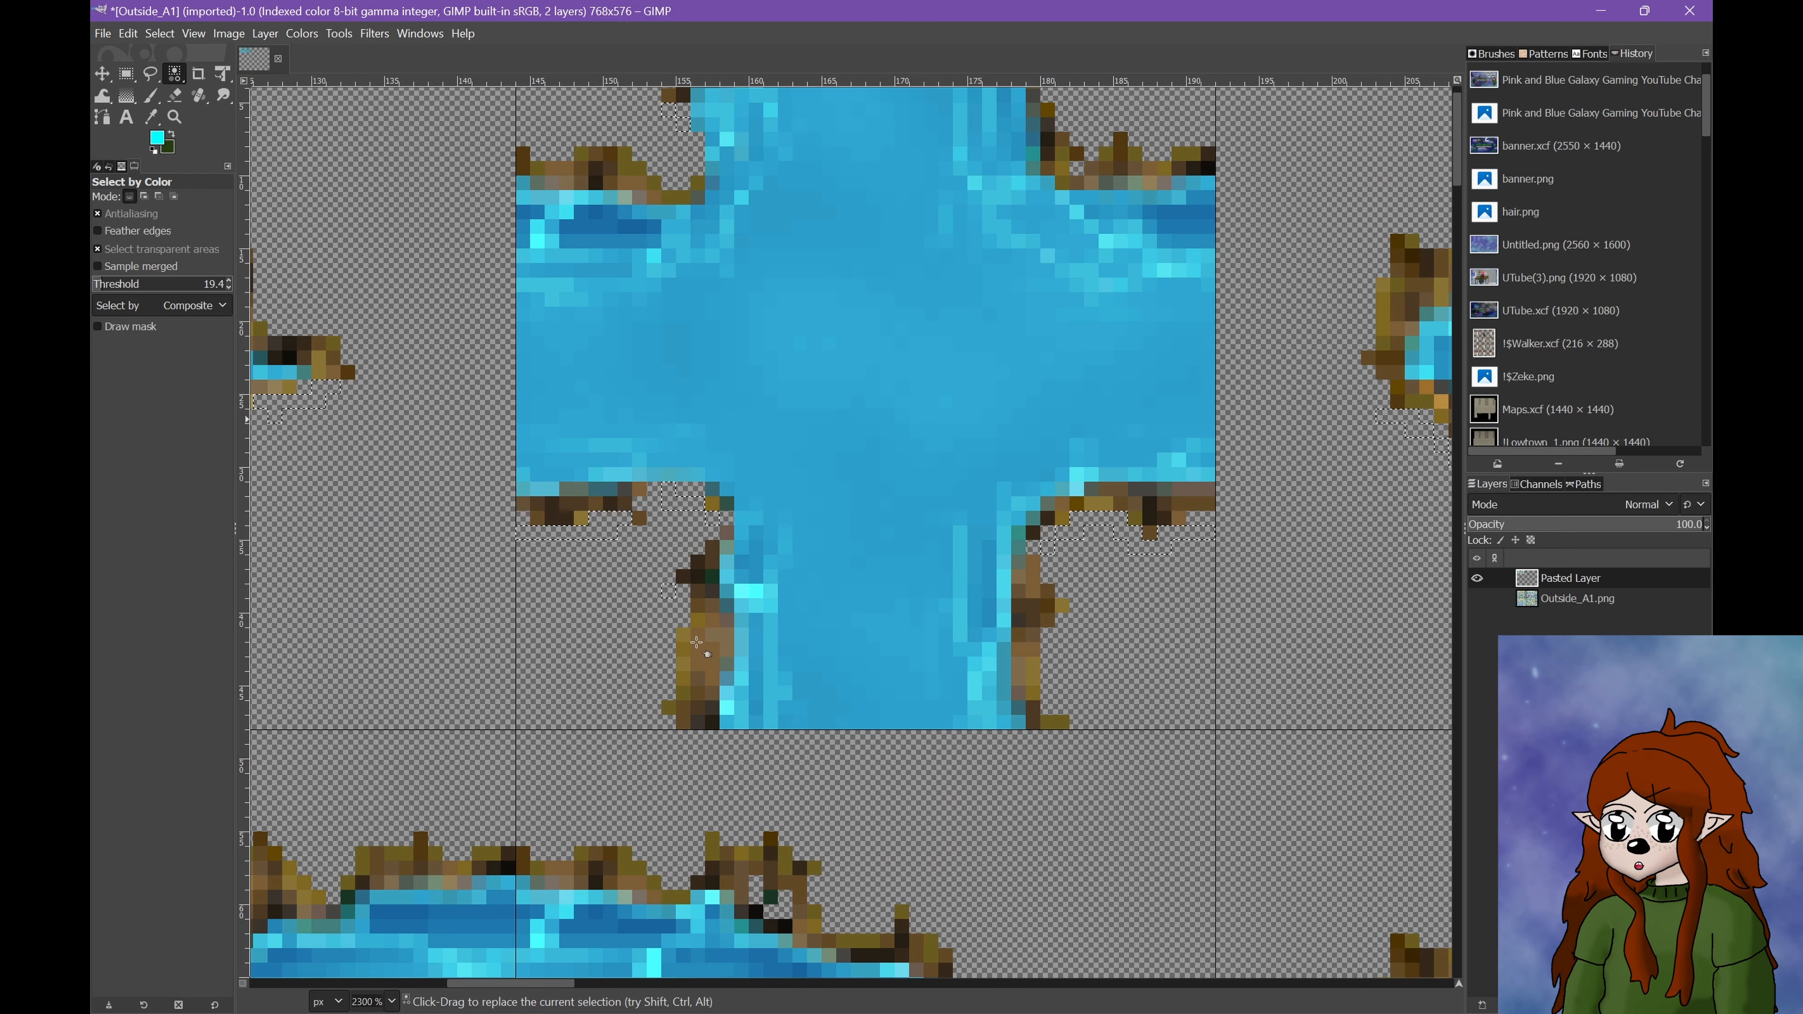
pyautogui.keyDown('ctrl'); pyautogui.scroll(-2, 922, 879); pyautogui.keyUp('ctrl')
pyautogui.scroll(-3, 245, 166)
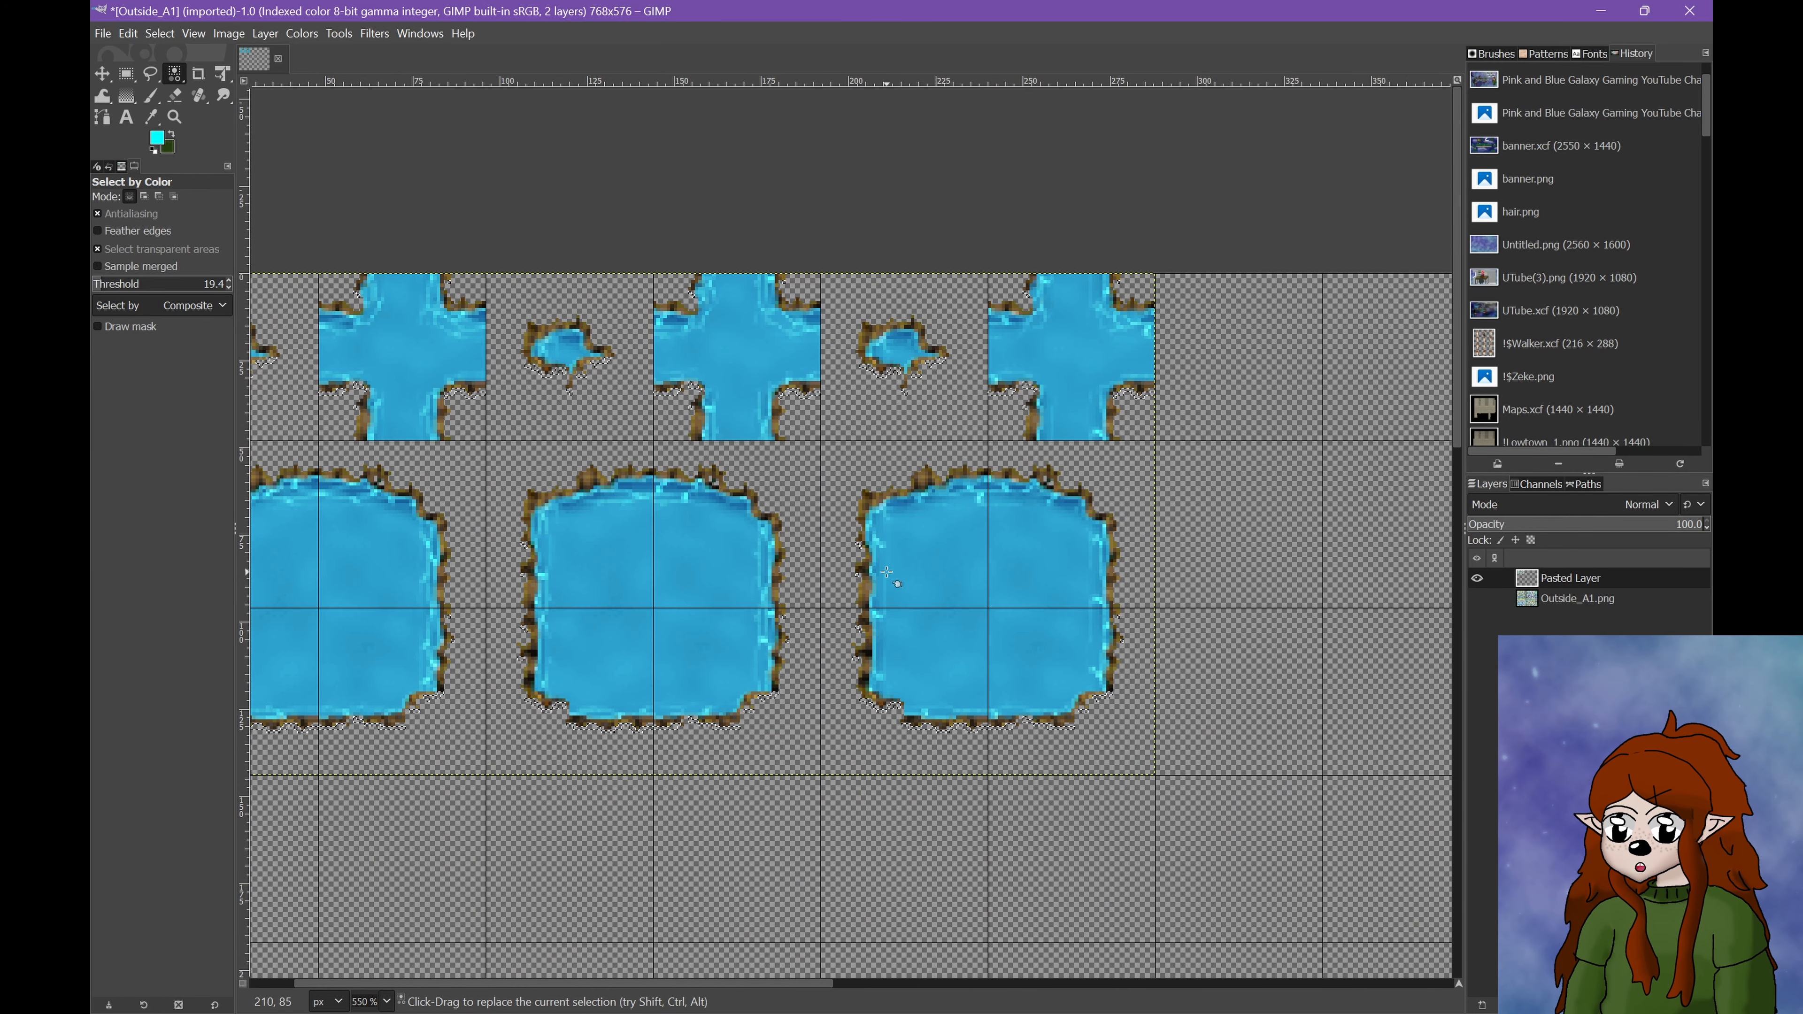
pyautogui.keyDown('shift'); pyautogui.hscroll(-2, 256, 114); pyautogui.keyUp('shift')
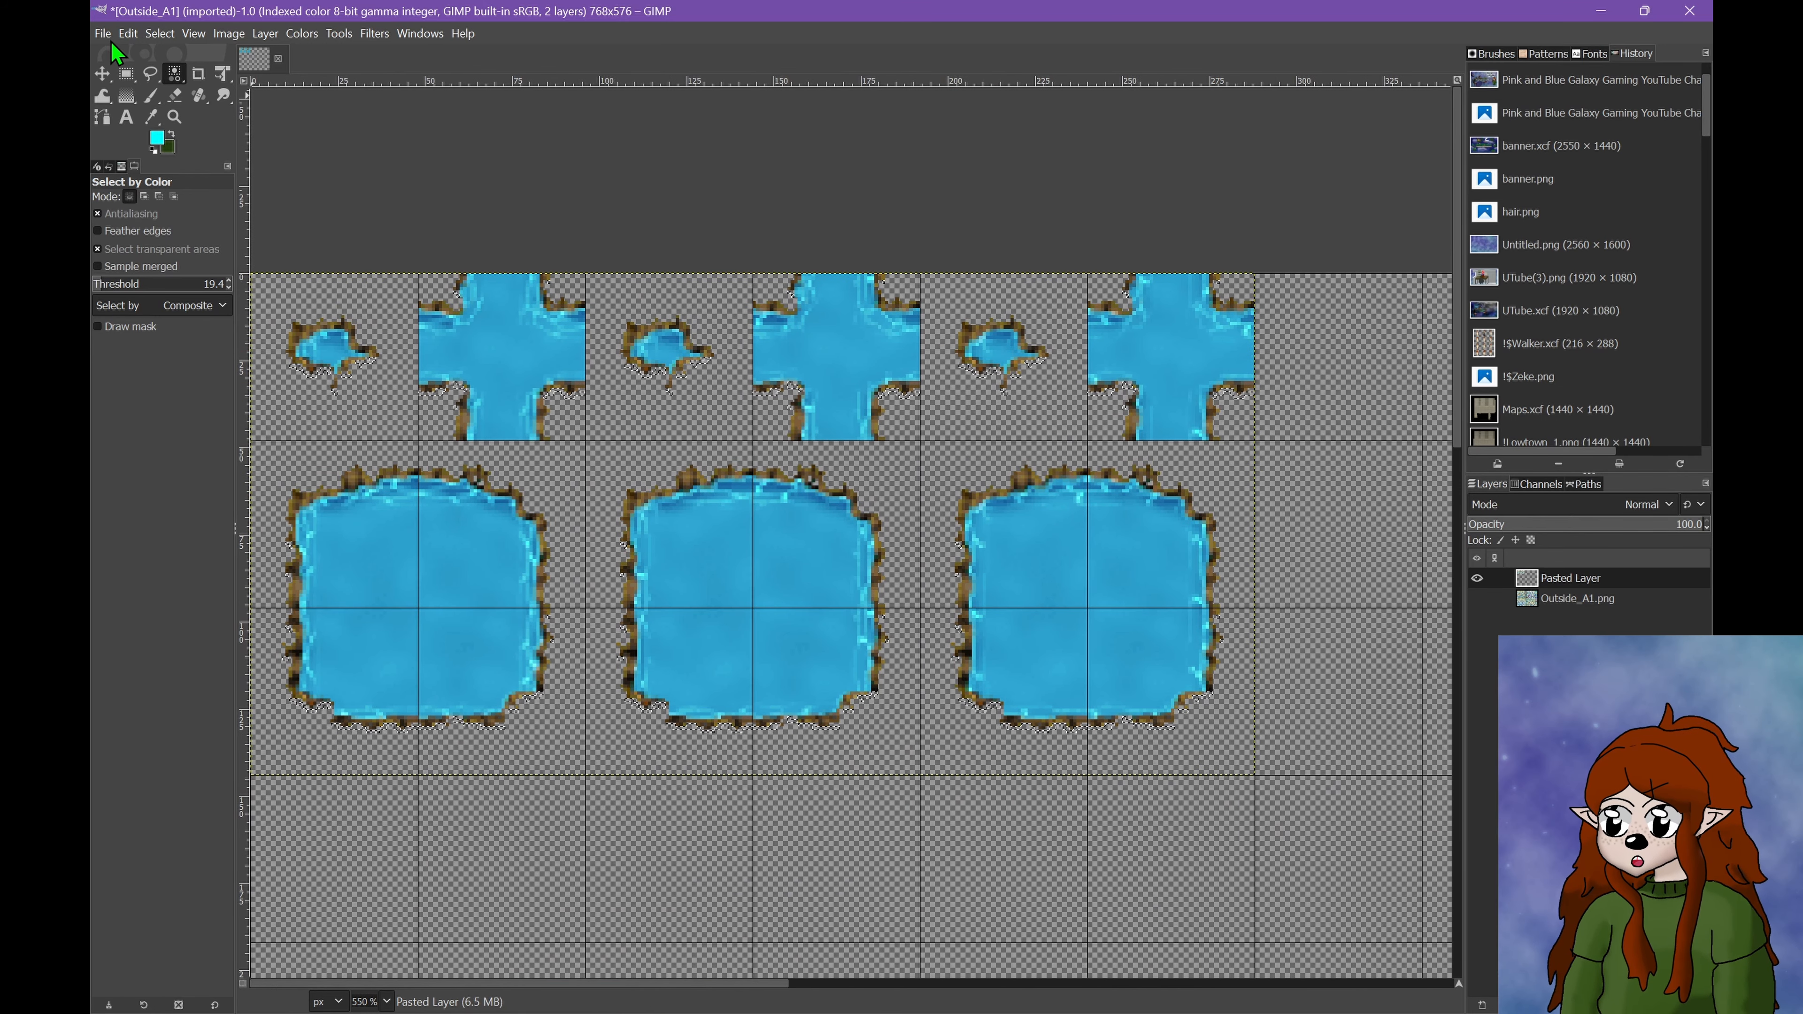
pyautogui.click(159, 33)
pyautogui.click(184, 79)
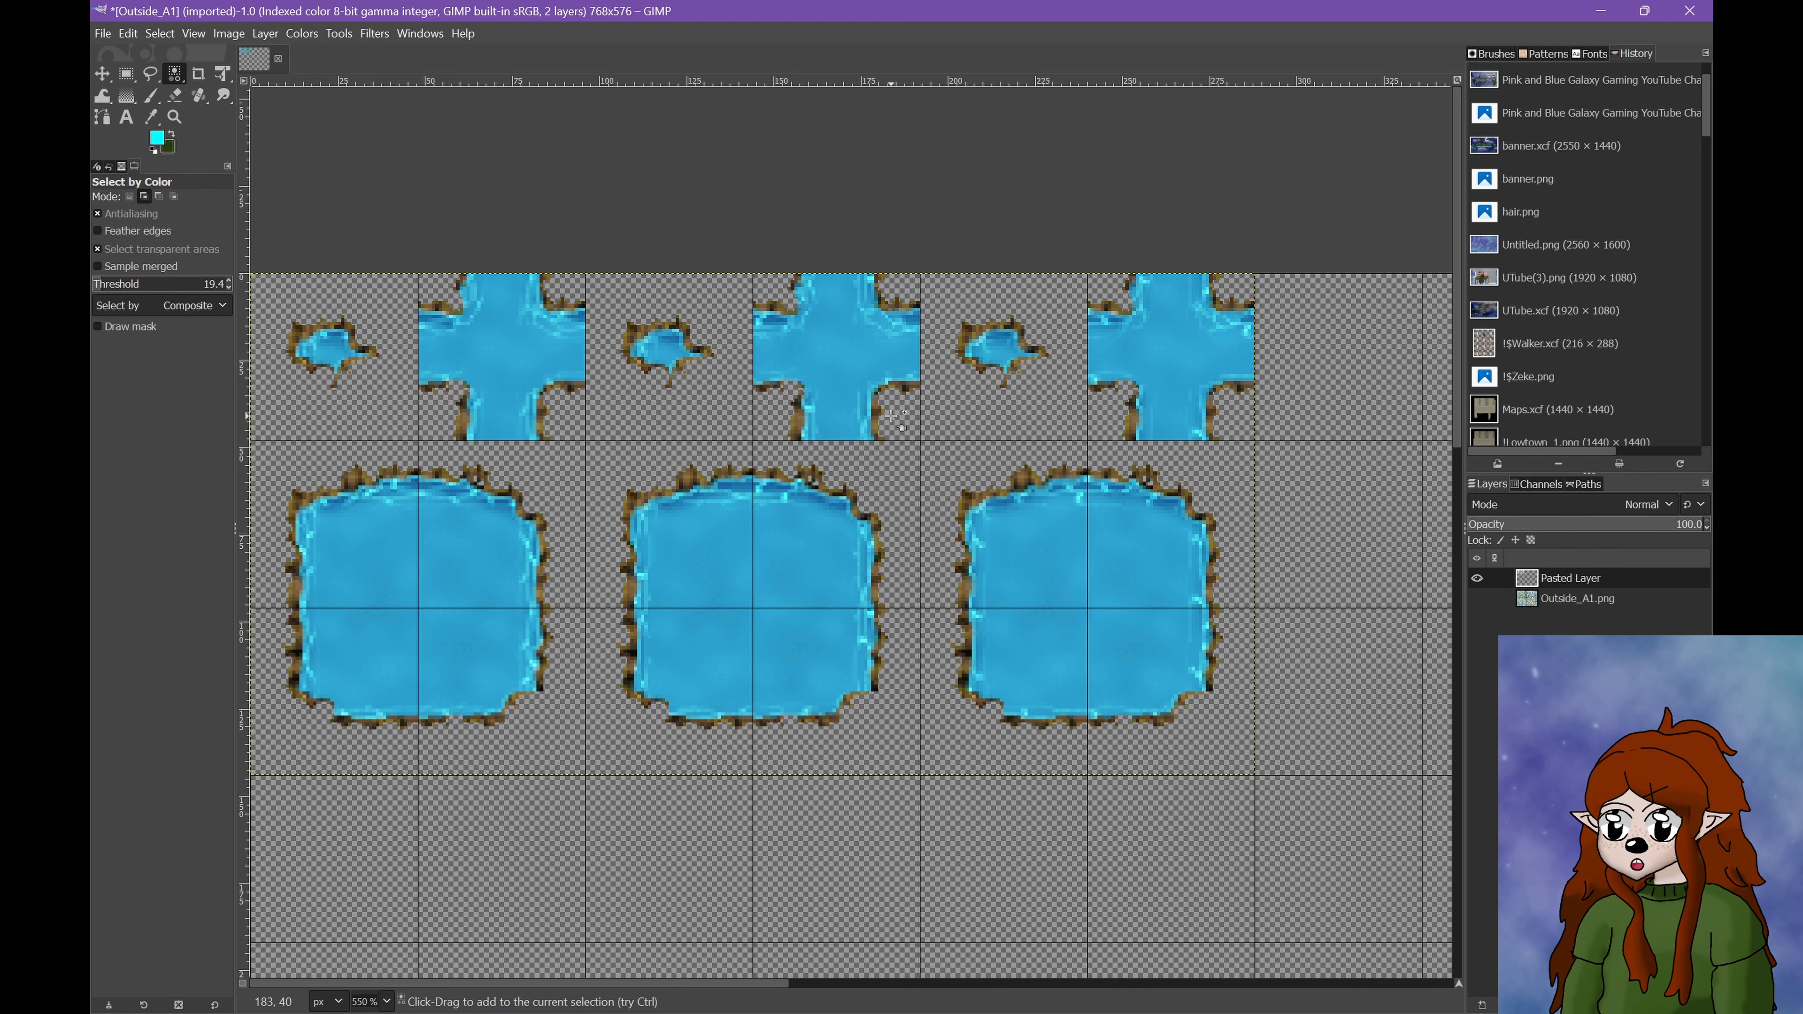
# Show the Outside_A1.png layer again, delete its three grass-edged pond blocks beneath the cleaned copies, and clear the selection.
pyautogui.click(1477, 599)
pyautogui.press('-')
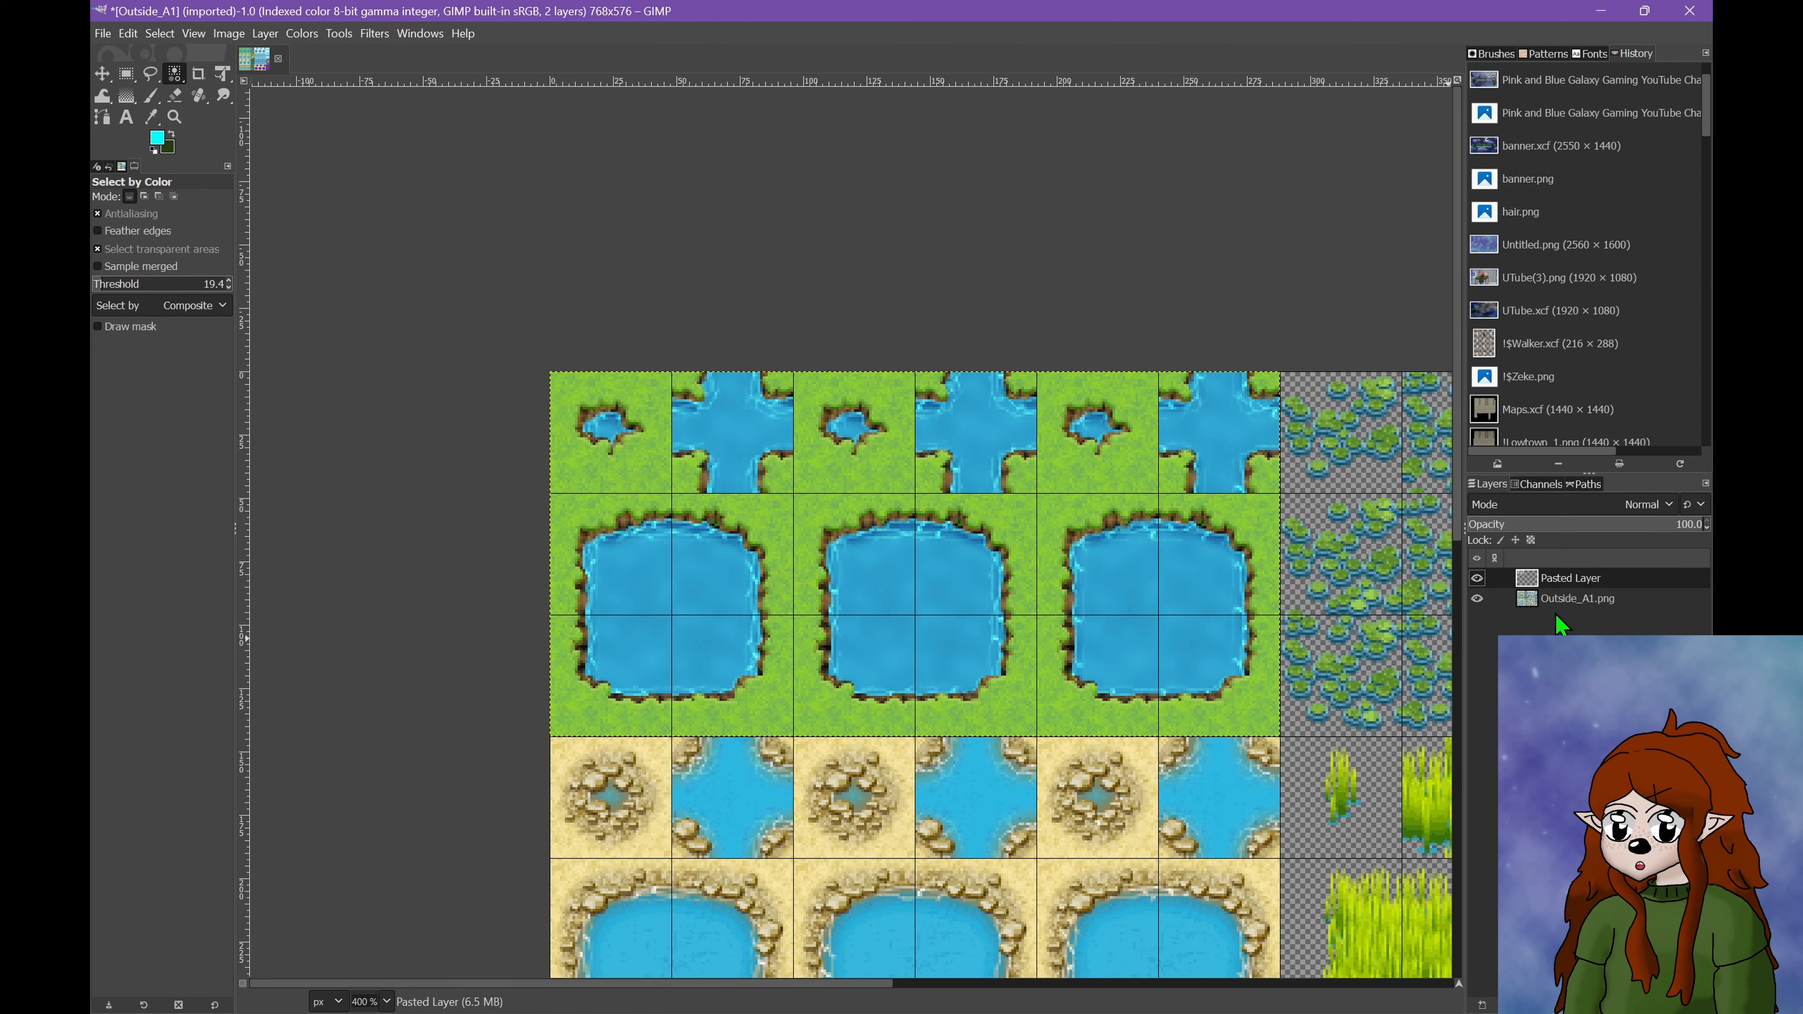
pyautogui.click(1572, 599)
pyautogui.moveTo(390, 276); pyautogui.dragTo(392, 278)
pyautogui.click(126, 73)
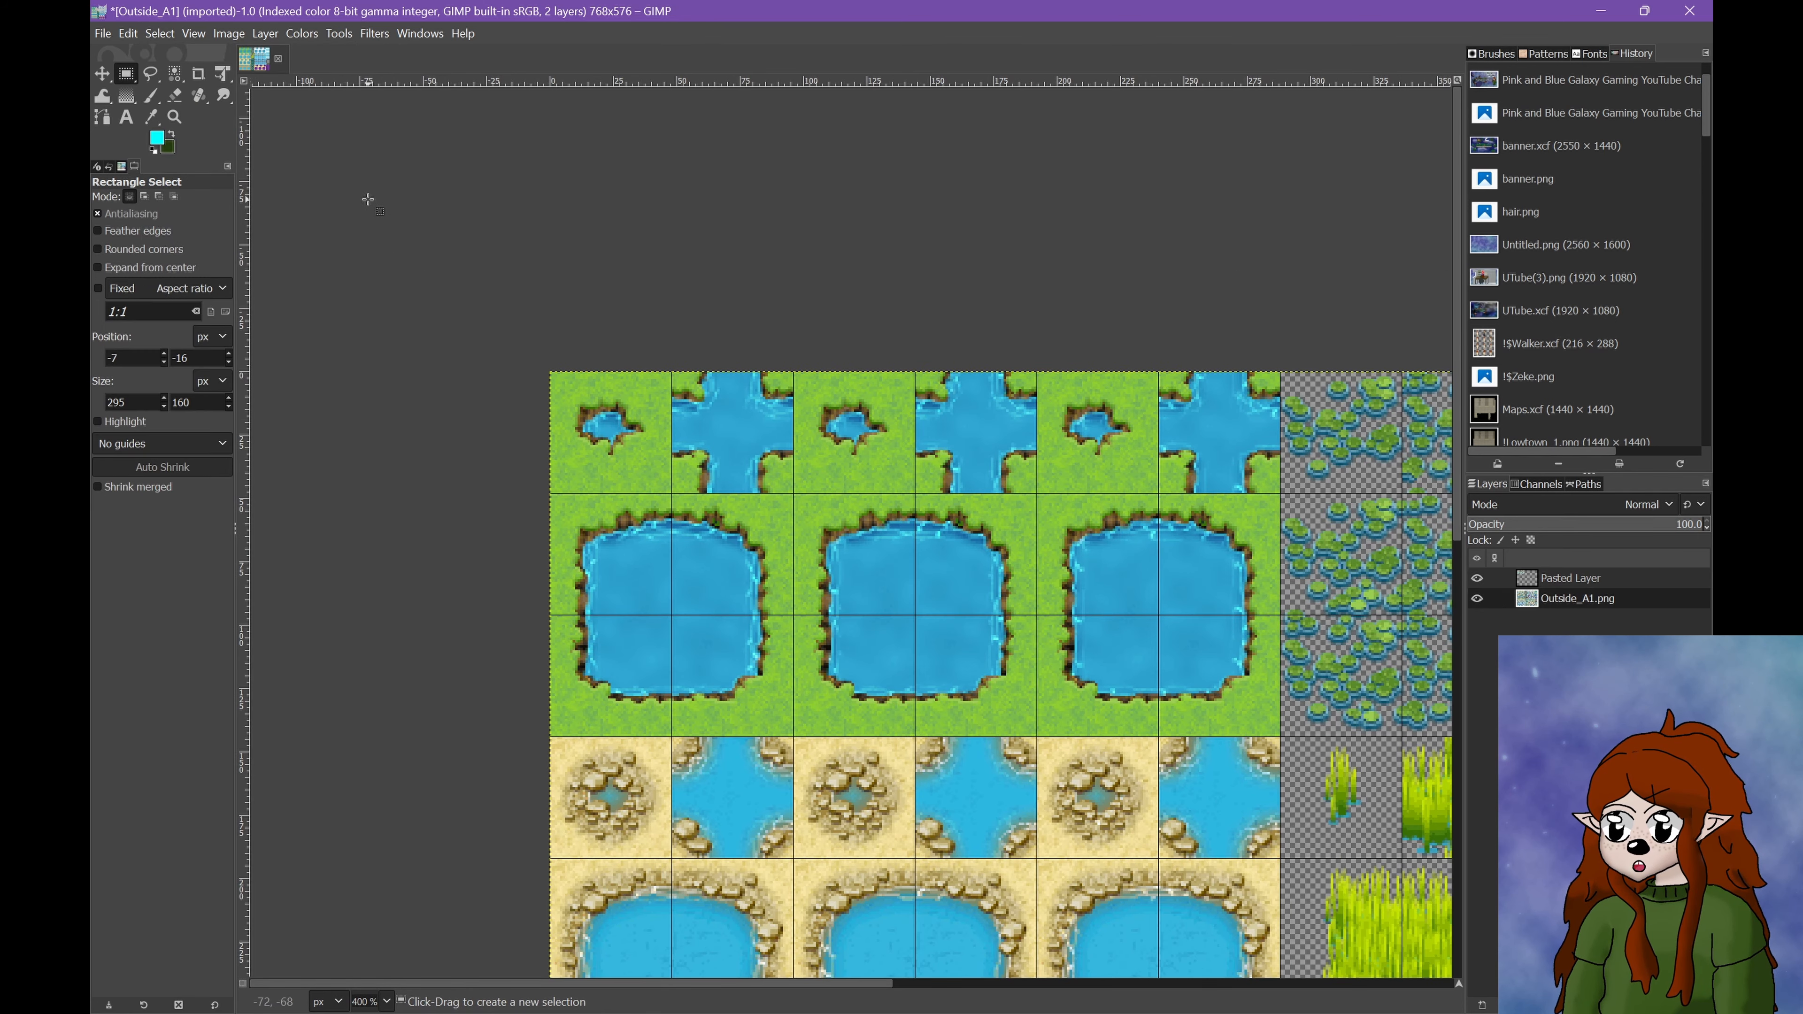
pyautogui.moveTo(338, 181); pyautogui.dragTo(1353, 744)
pyautogui.keyDown('ctrl'); pyautogui.scroll(4, 1301, 721); pyautogui.keyUp('ctrl')
pyautogui.keyDown('ctrl'); pyautogui.scroll(4, 1179, 644); pyautogui.keyUp('ctrl')
pyautogui.keyDown('ctrl'); pyautogui.scroll(-9, 1352, 744); pyautogui.keyUp('ctrl')
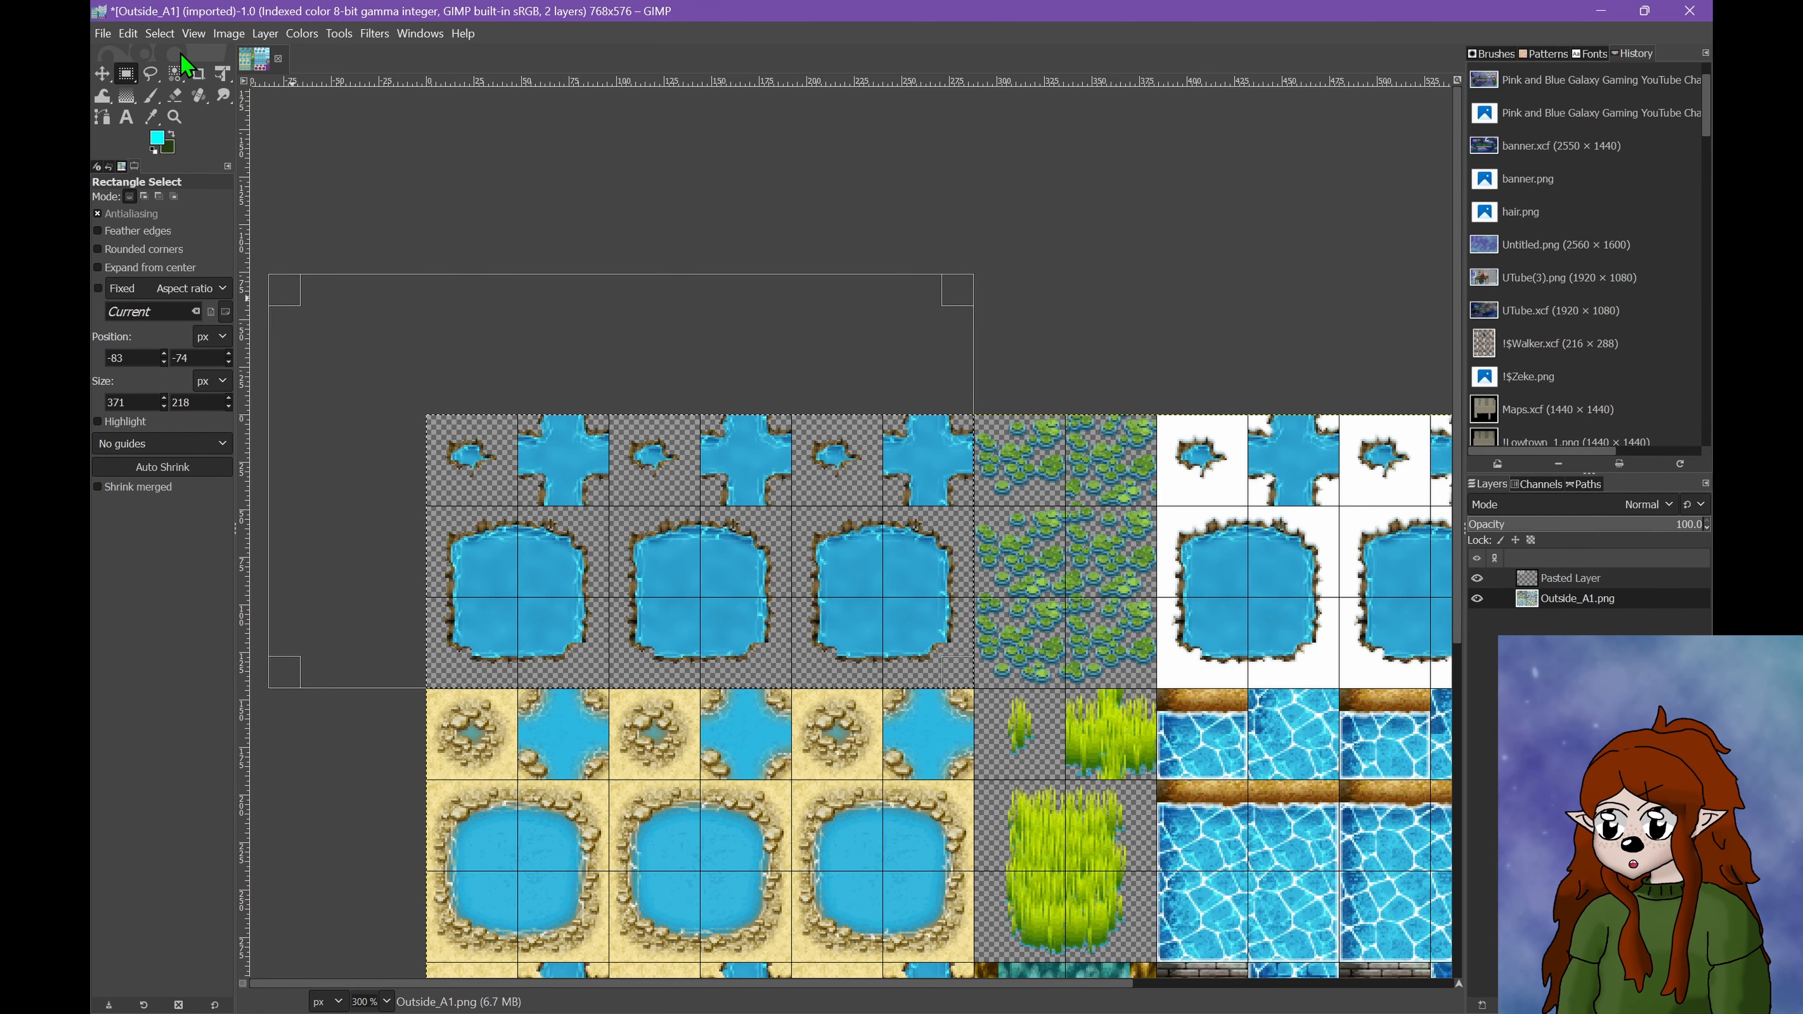
pyautogui.click(159, 33)
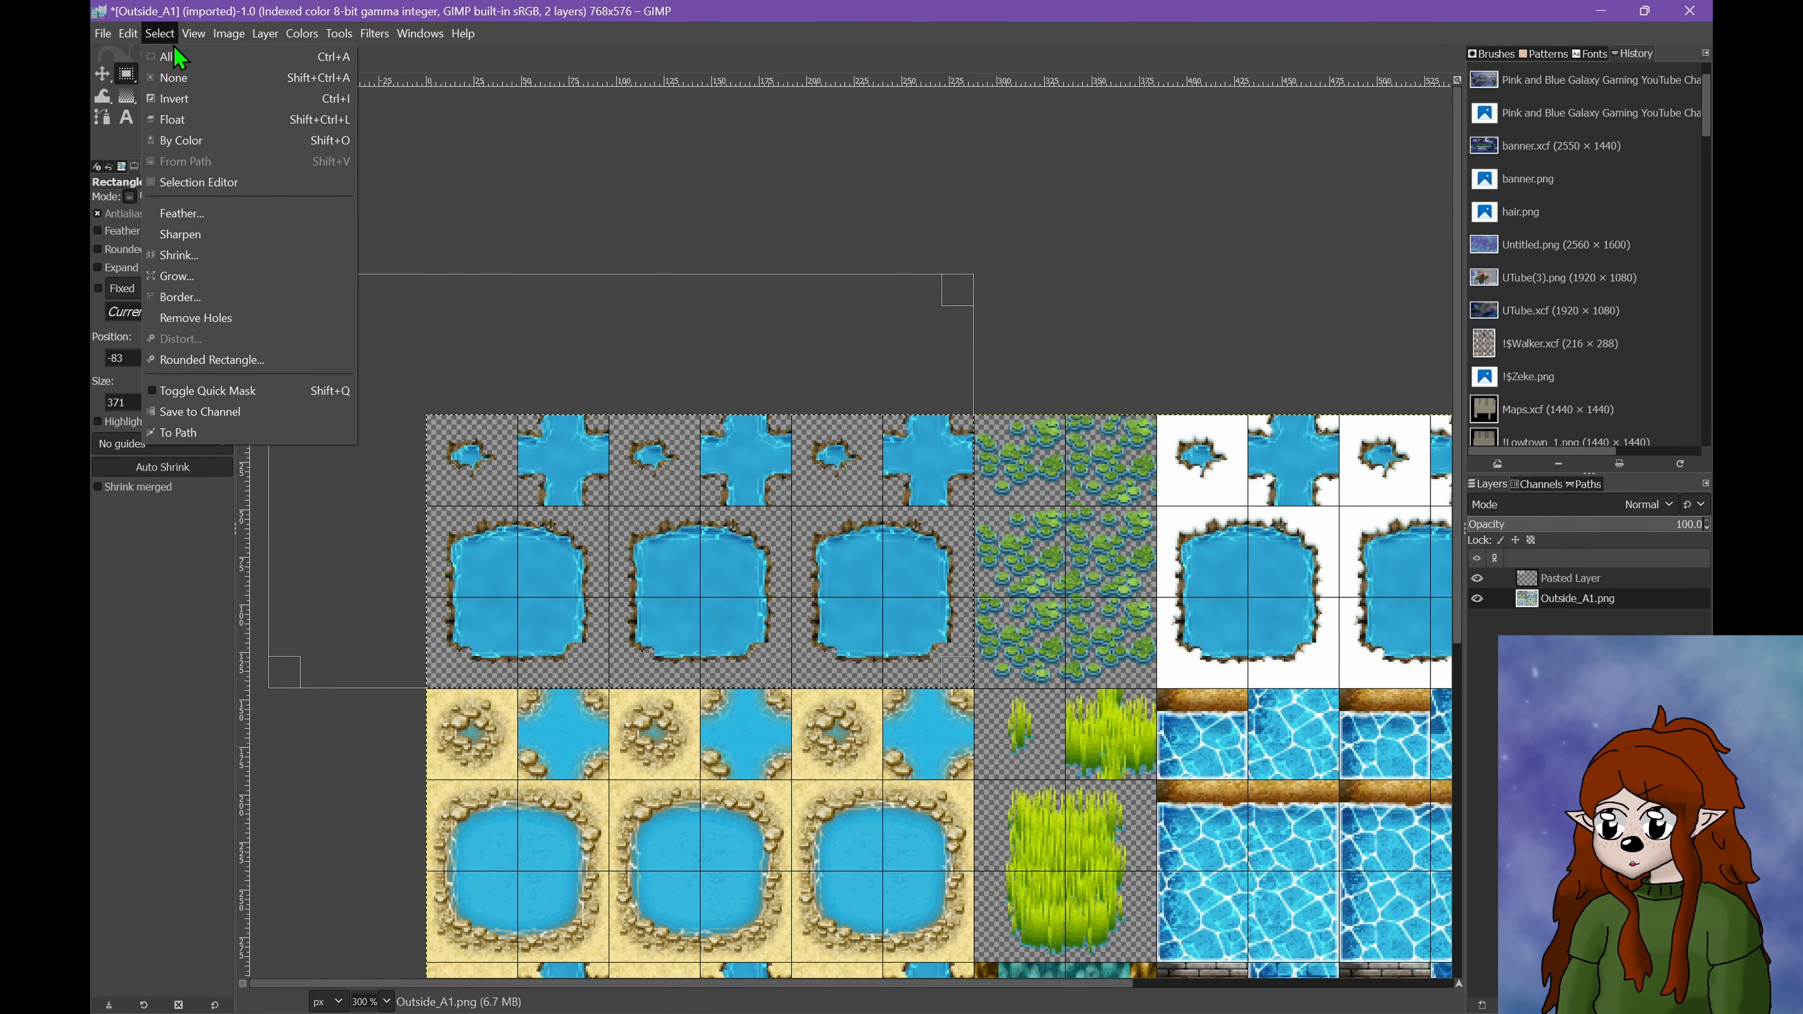
pyautogui.click(180, 77)
# Overwrite Outside_A1.png with the edited image, and return to RPG Maker MZ, accepting the tileset Database settings.
pyautogui.keyDown('ctrl'); pyautogui.scroll(-2, 855, 538); pyautogui.keyUp('ctrl')
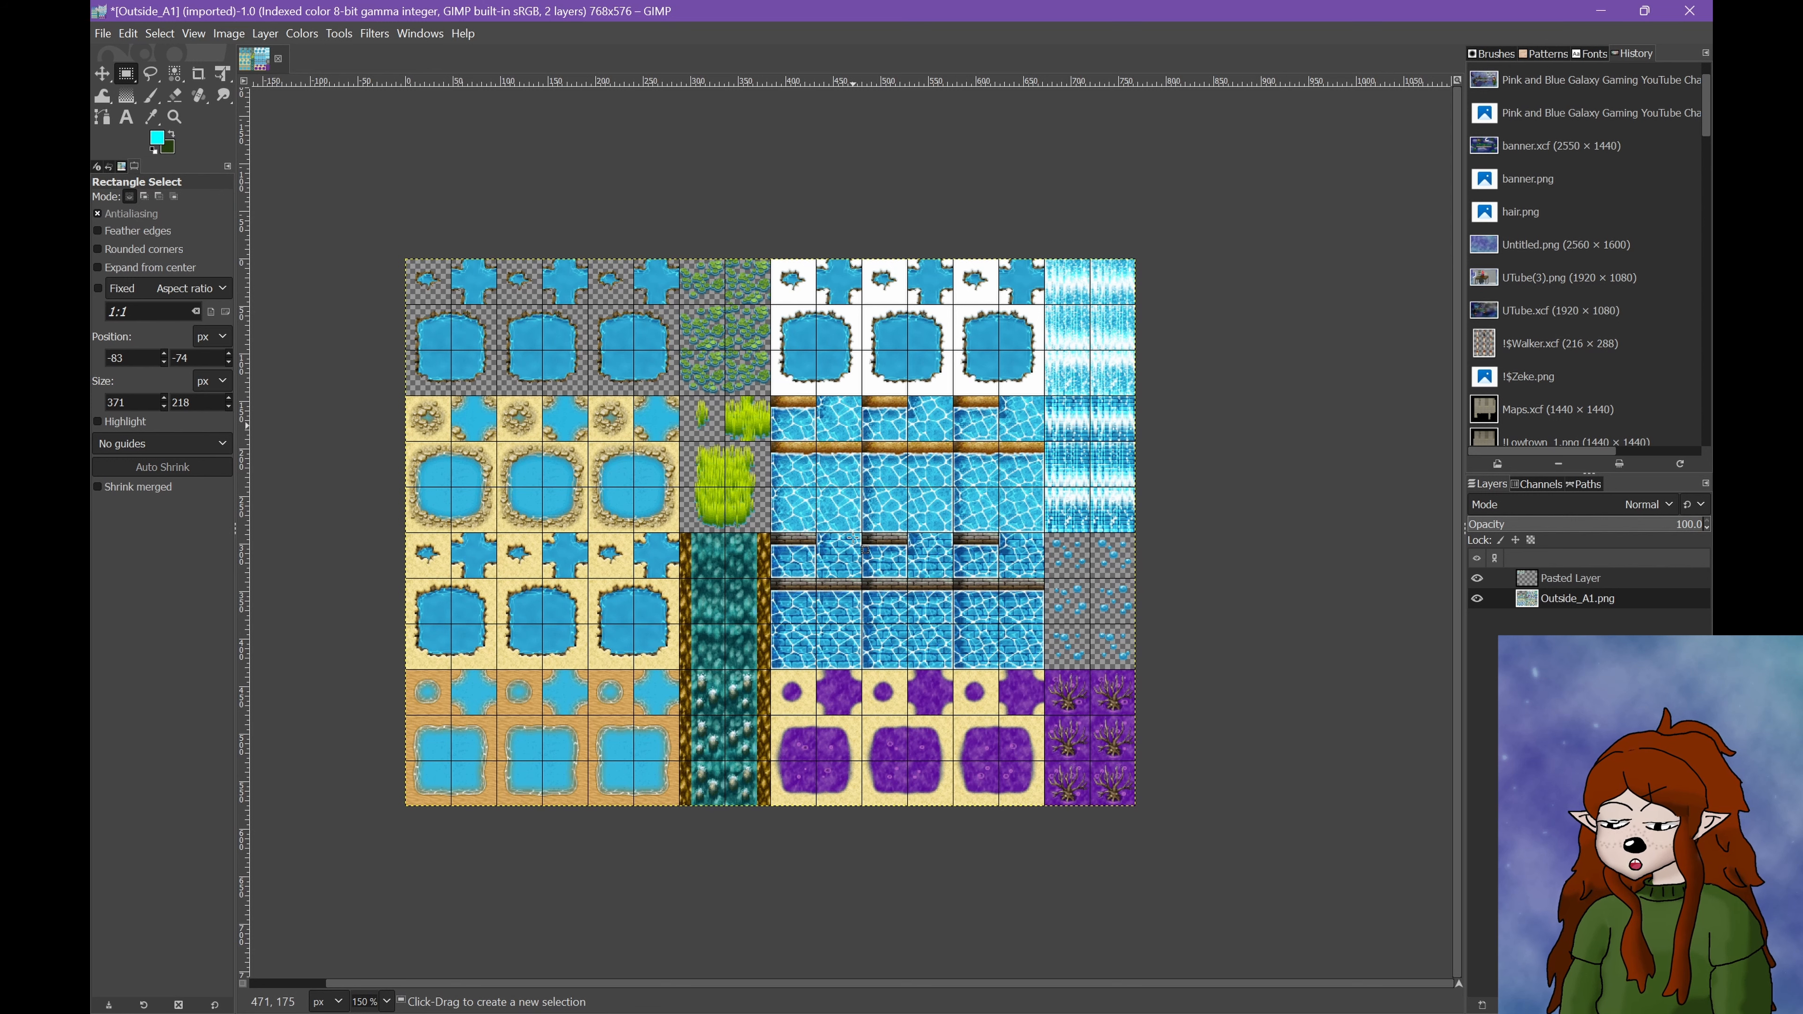
pyautogui.press('ctrl')
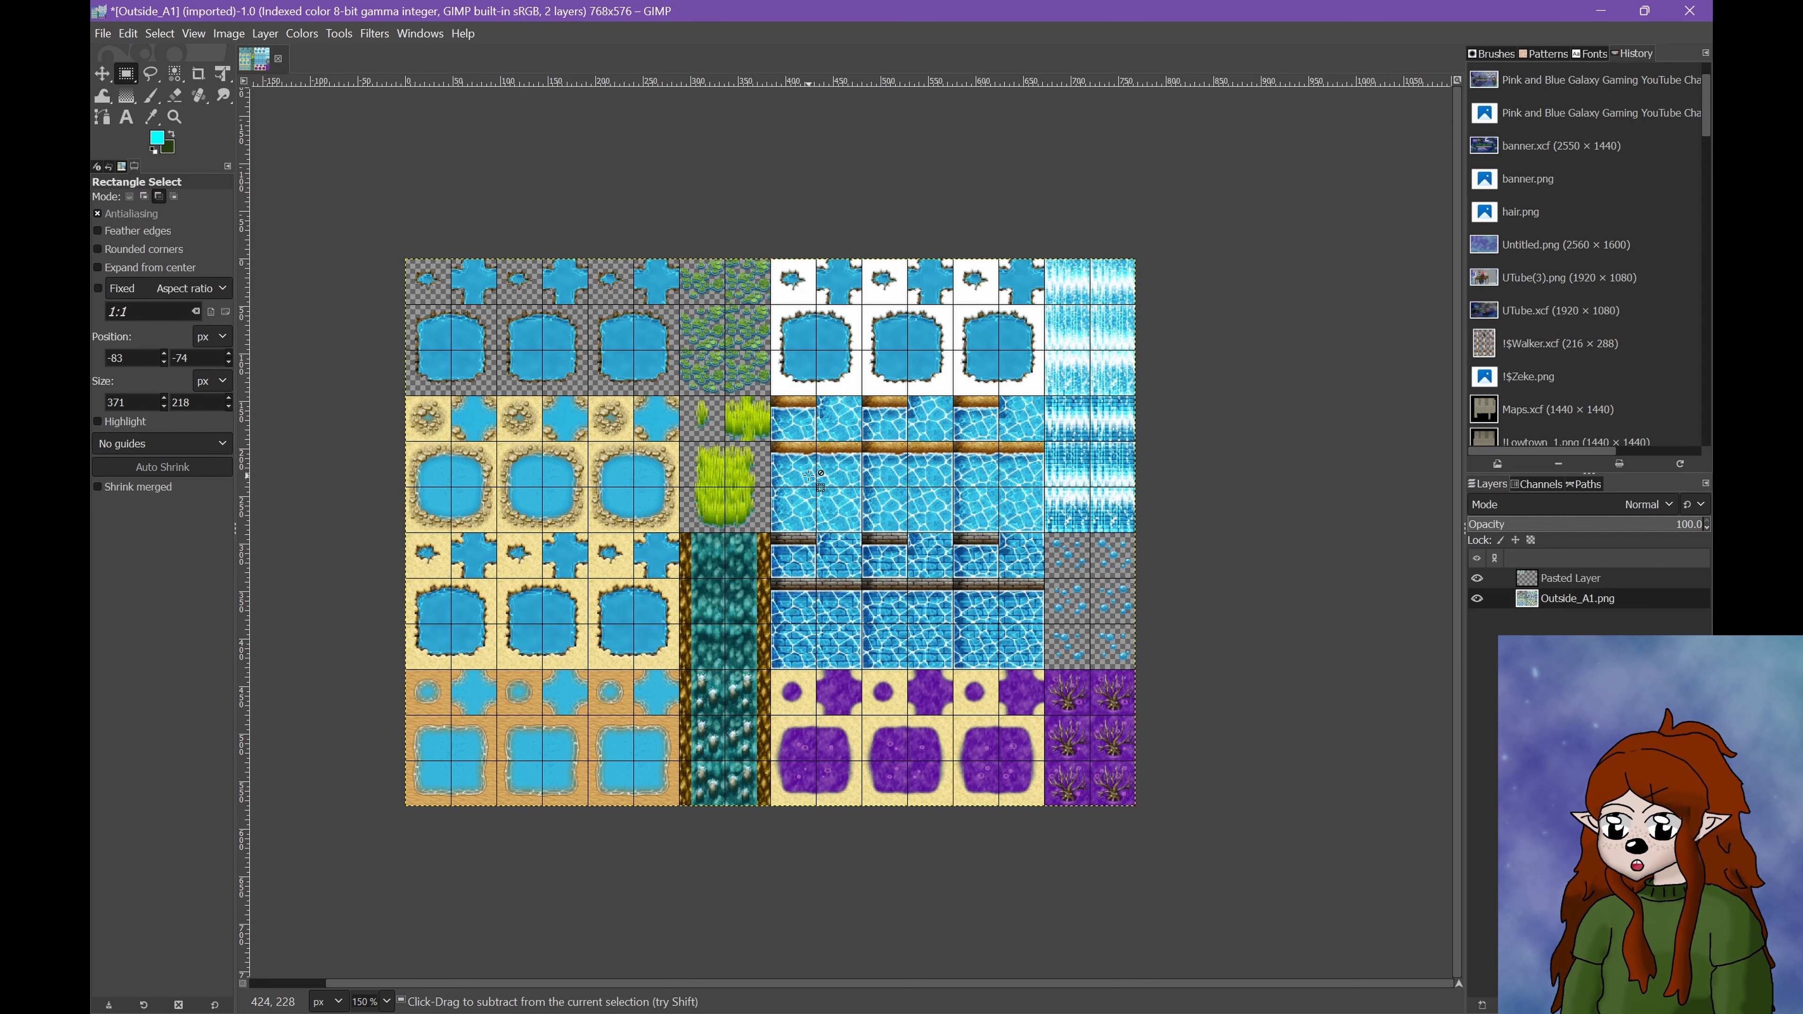
pyautogui.keyDown('ctrl'); pyautogui.scroll(1, 583, 260); pyautogui.keyUp('ctrl')
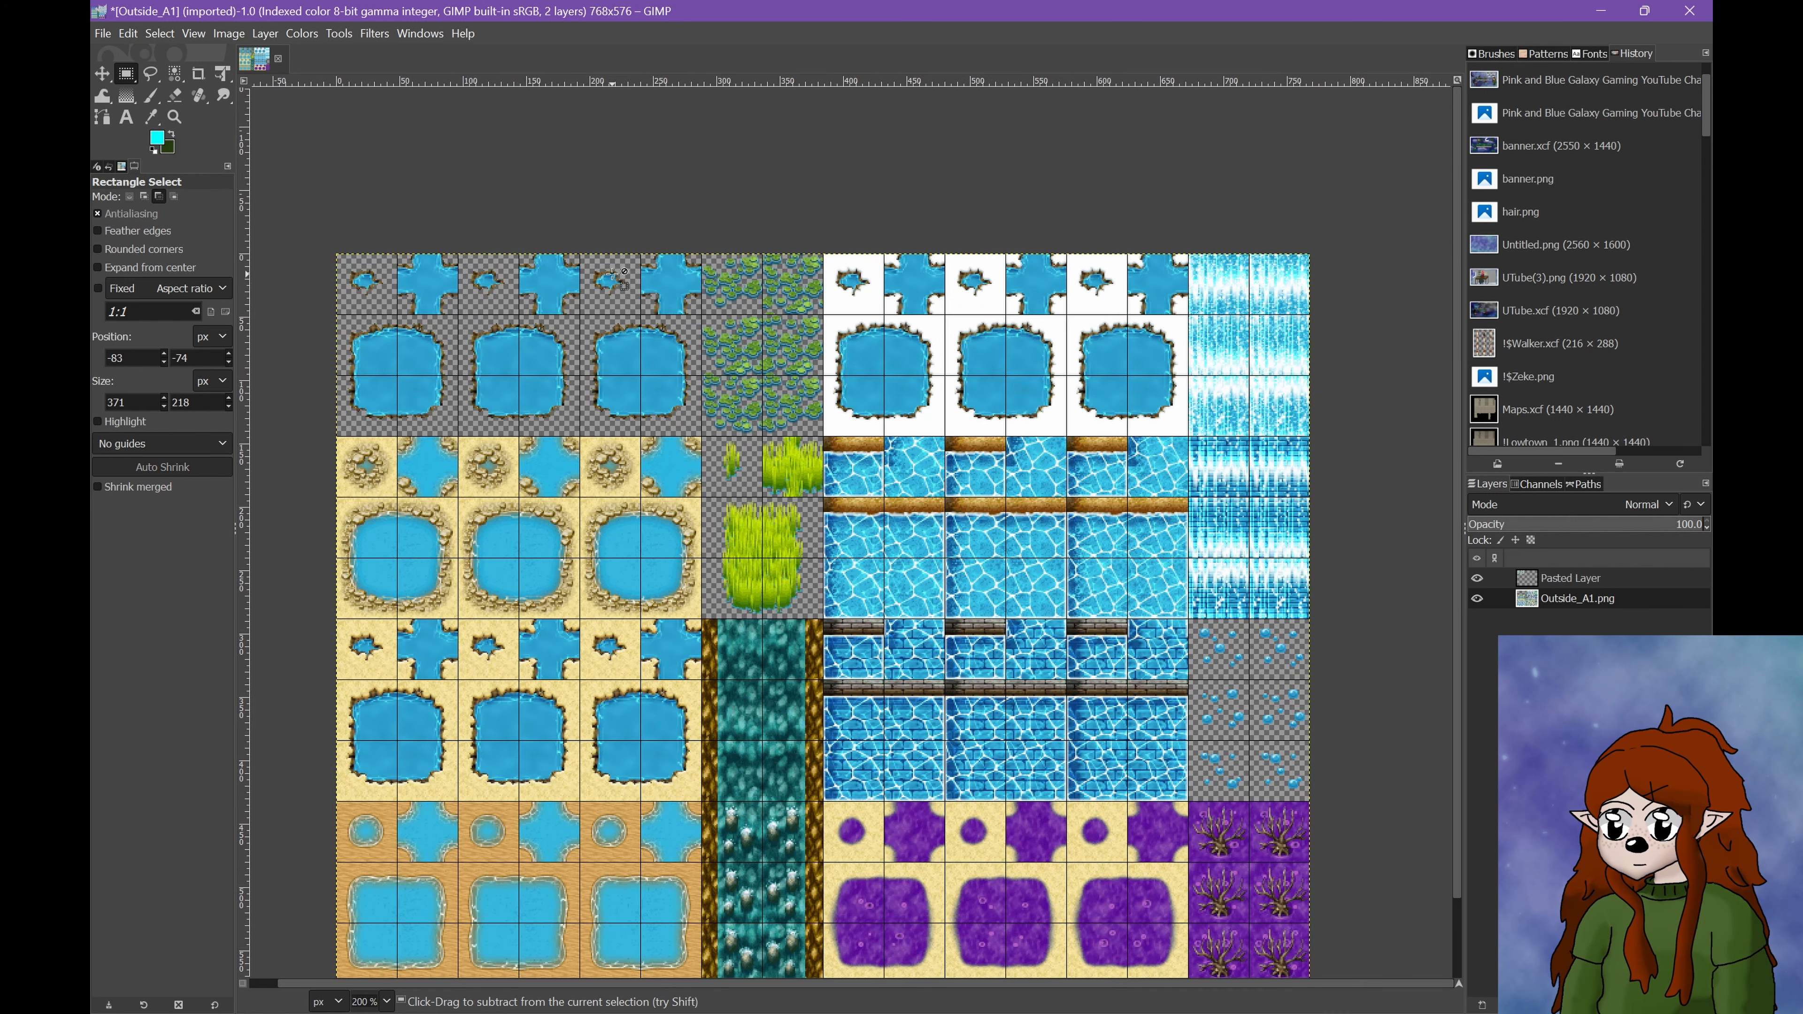
pyautogui.click(103, 33)
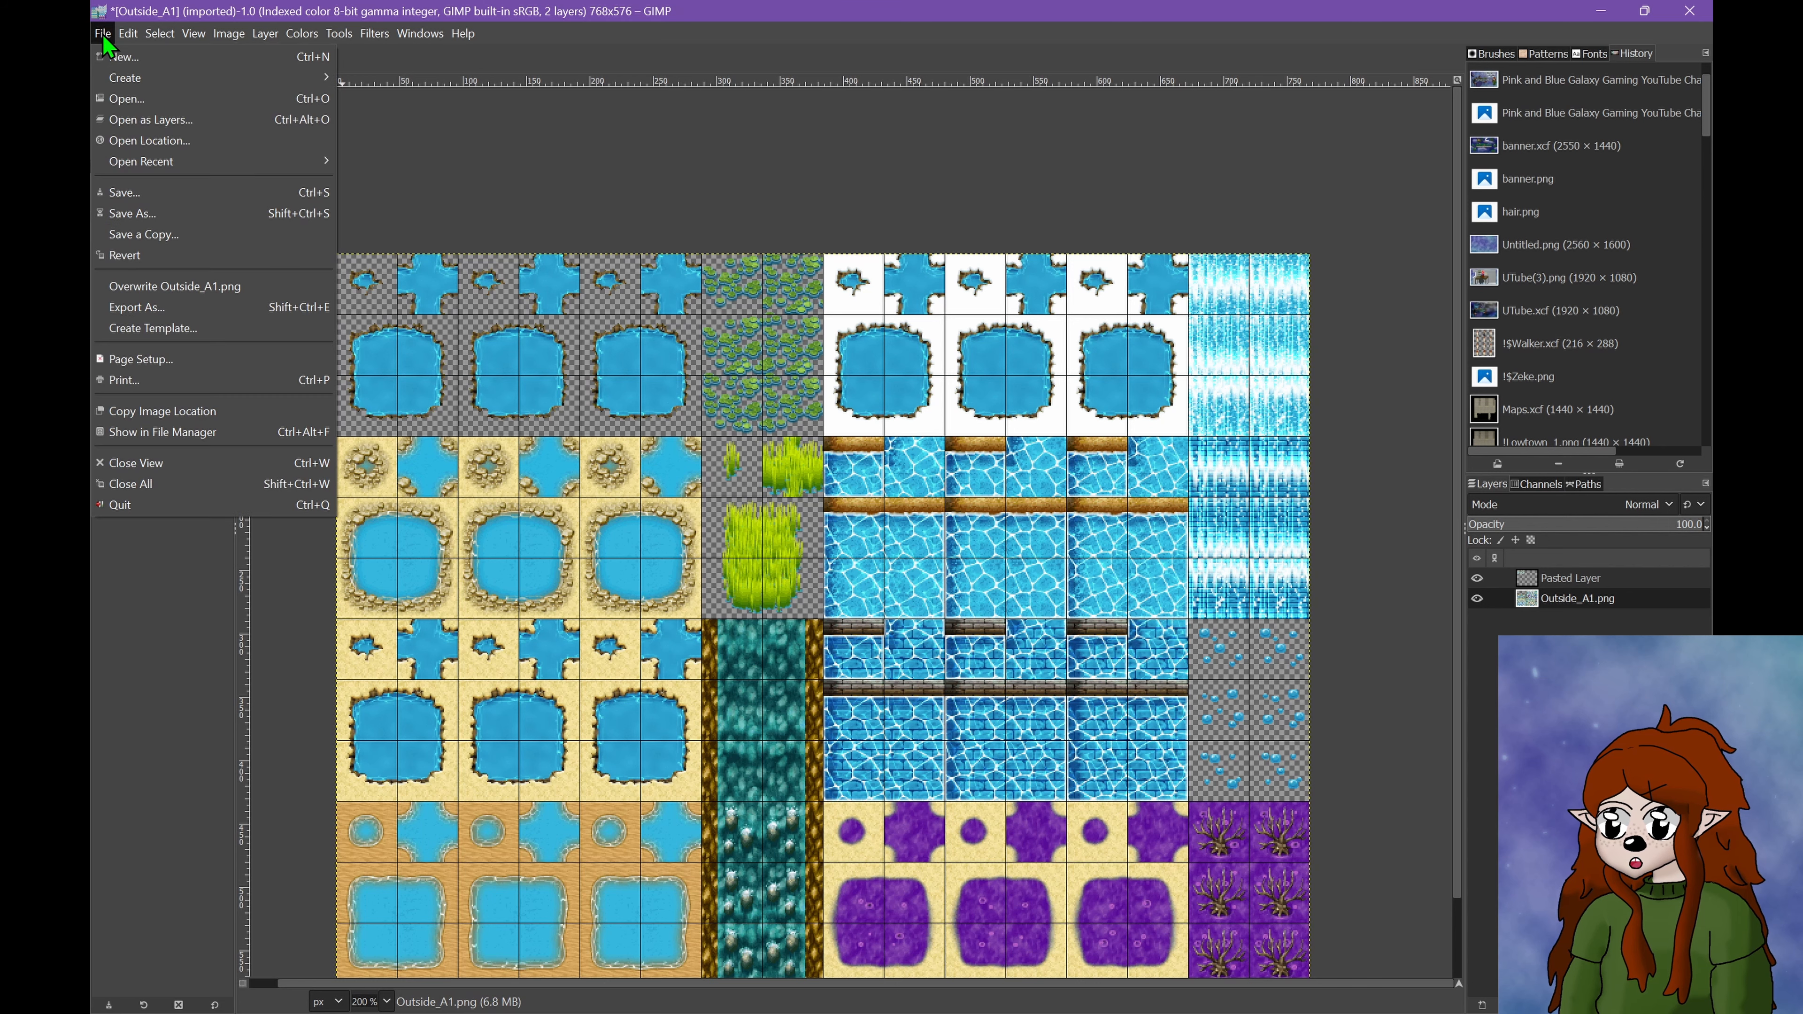
pyautogui.click(205, 287)
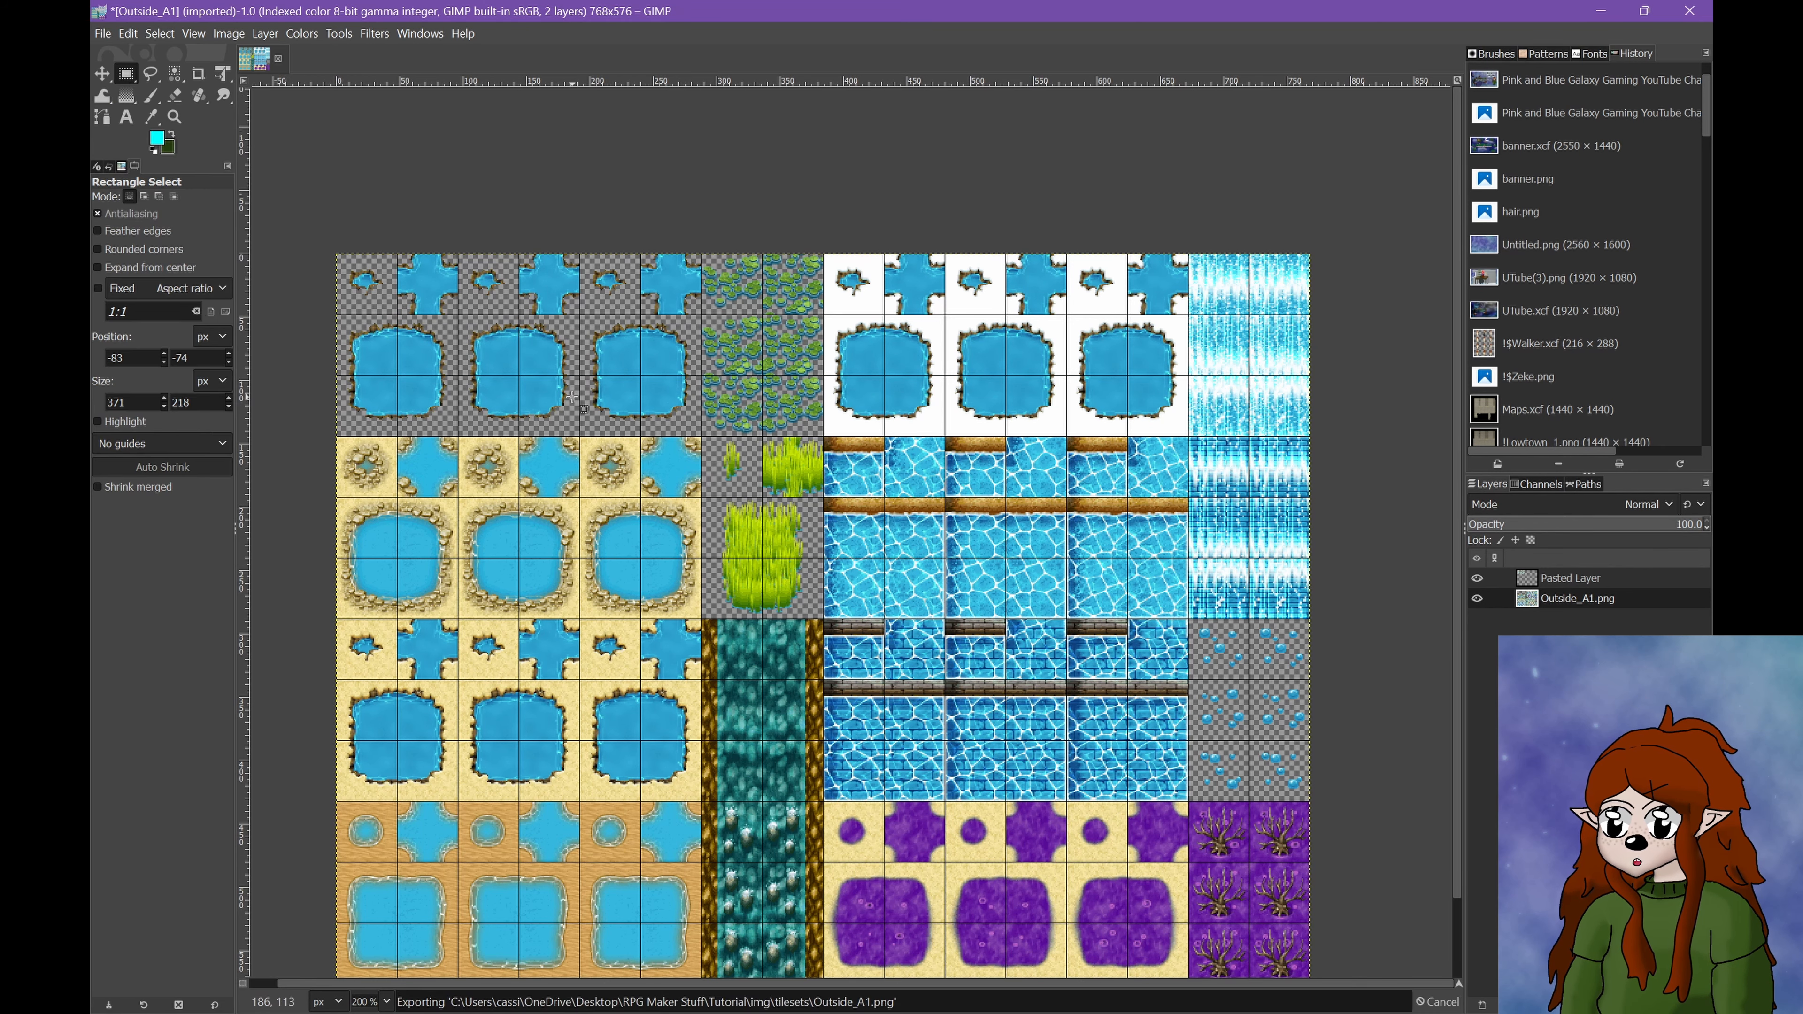
pyautogui.keyDown('ctrl'); pyautogui.scroll(1, 468, 276); pyautogui.keyUp('ctrl')
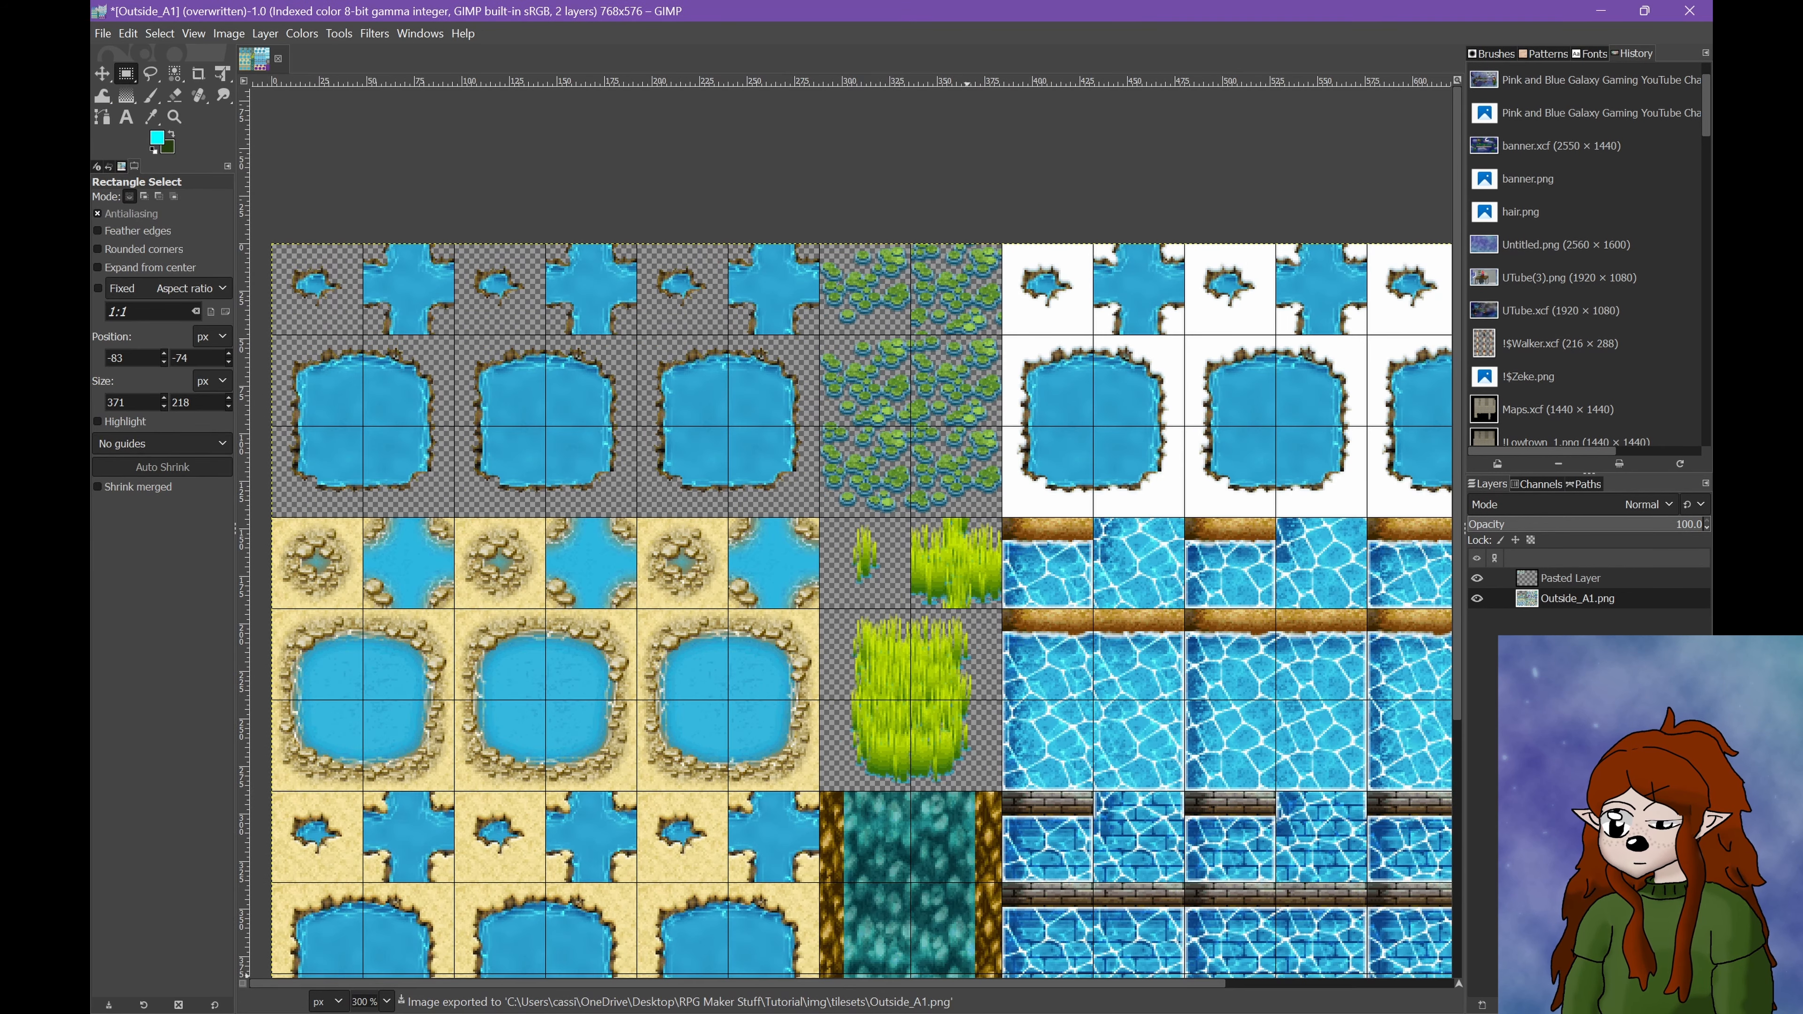
pyautogui.click(711, 995)
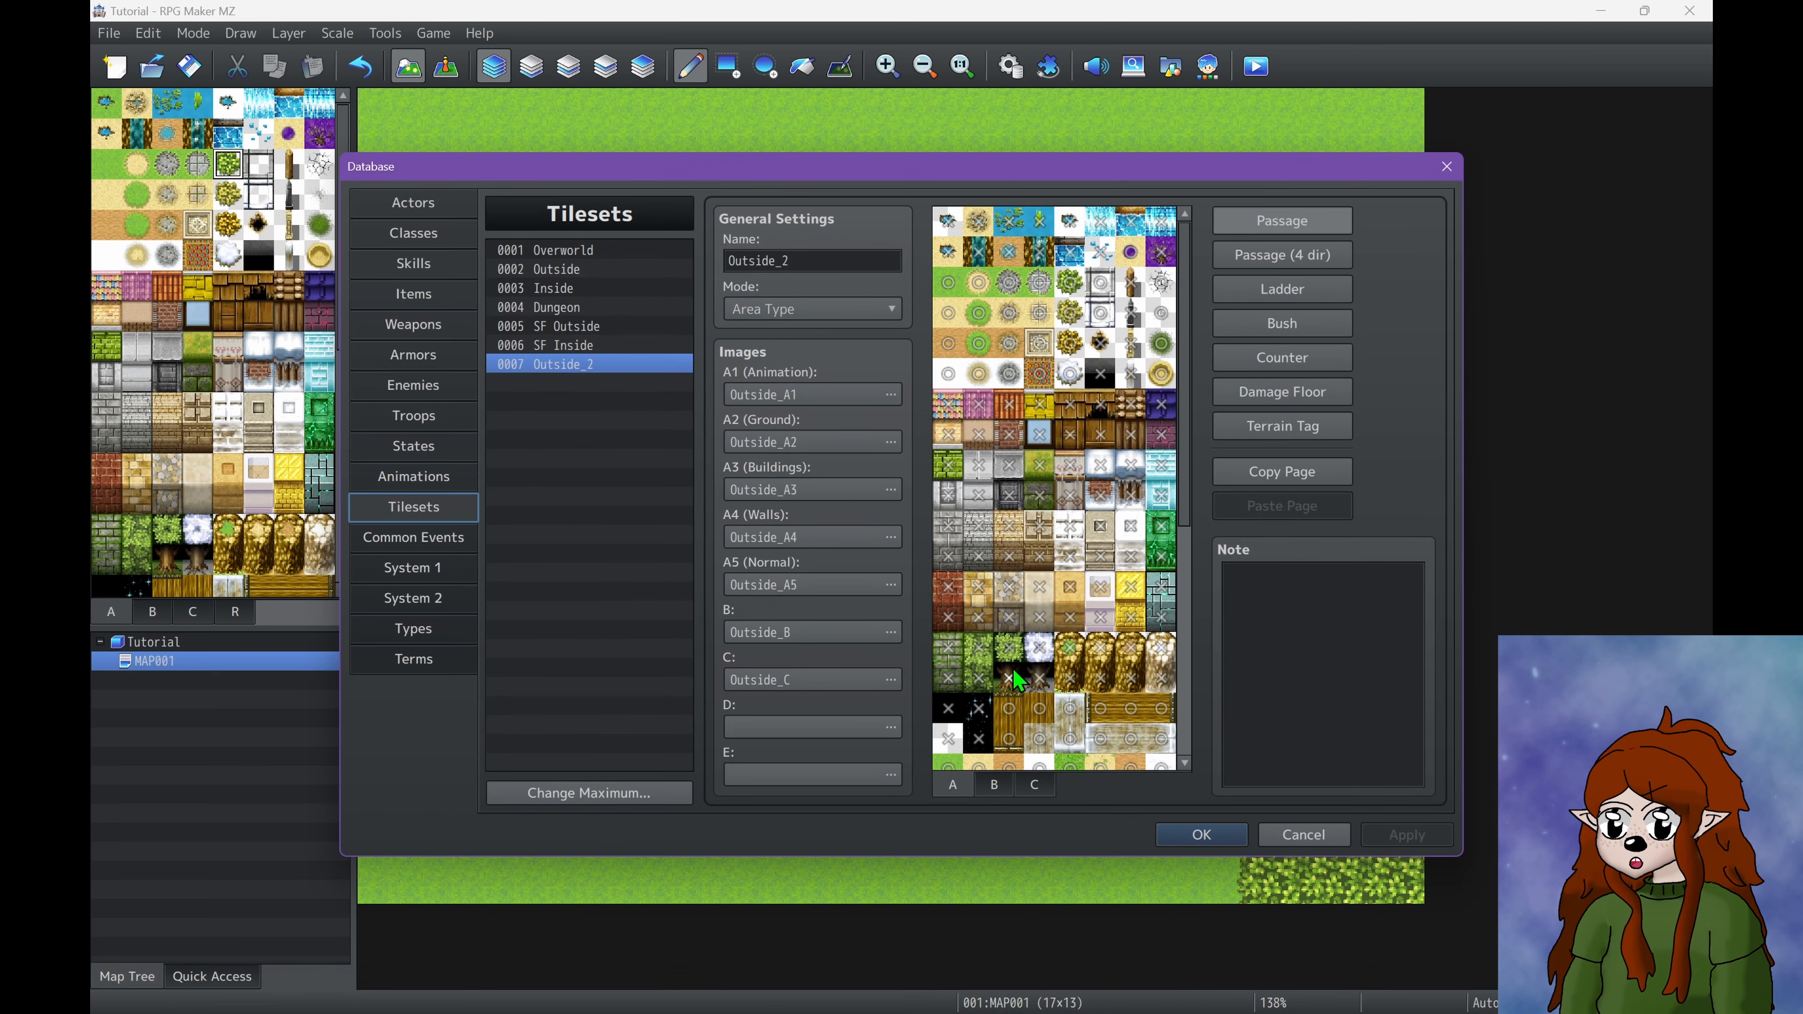
pyautogui.click(1202, 834)
# Try painting a pond on the grass with the edited water tile using automatic layering, and undo it.
pyautogui.click(106, 102)
pyautogui.click(576, 245)
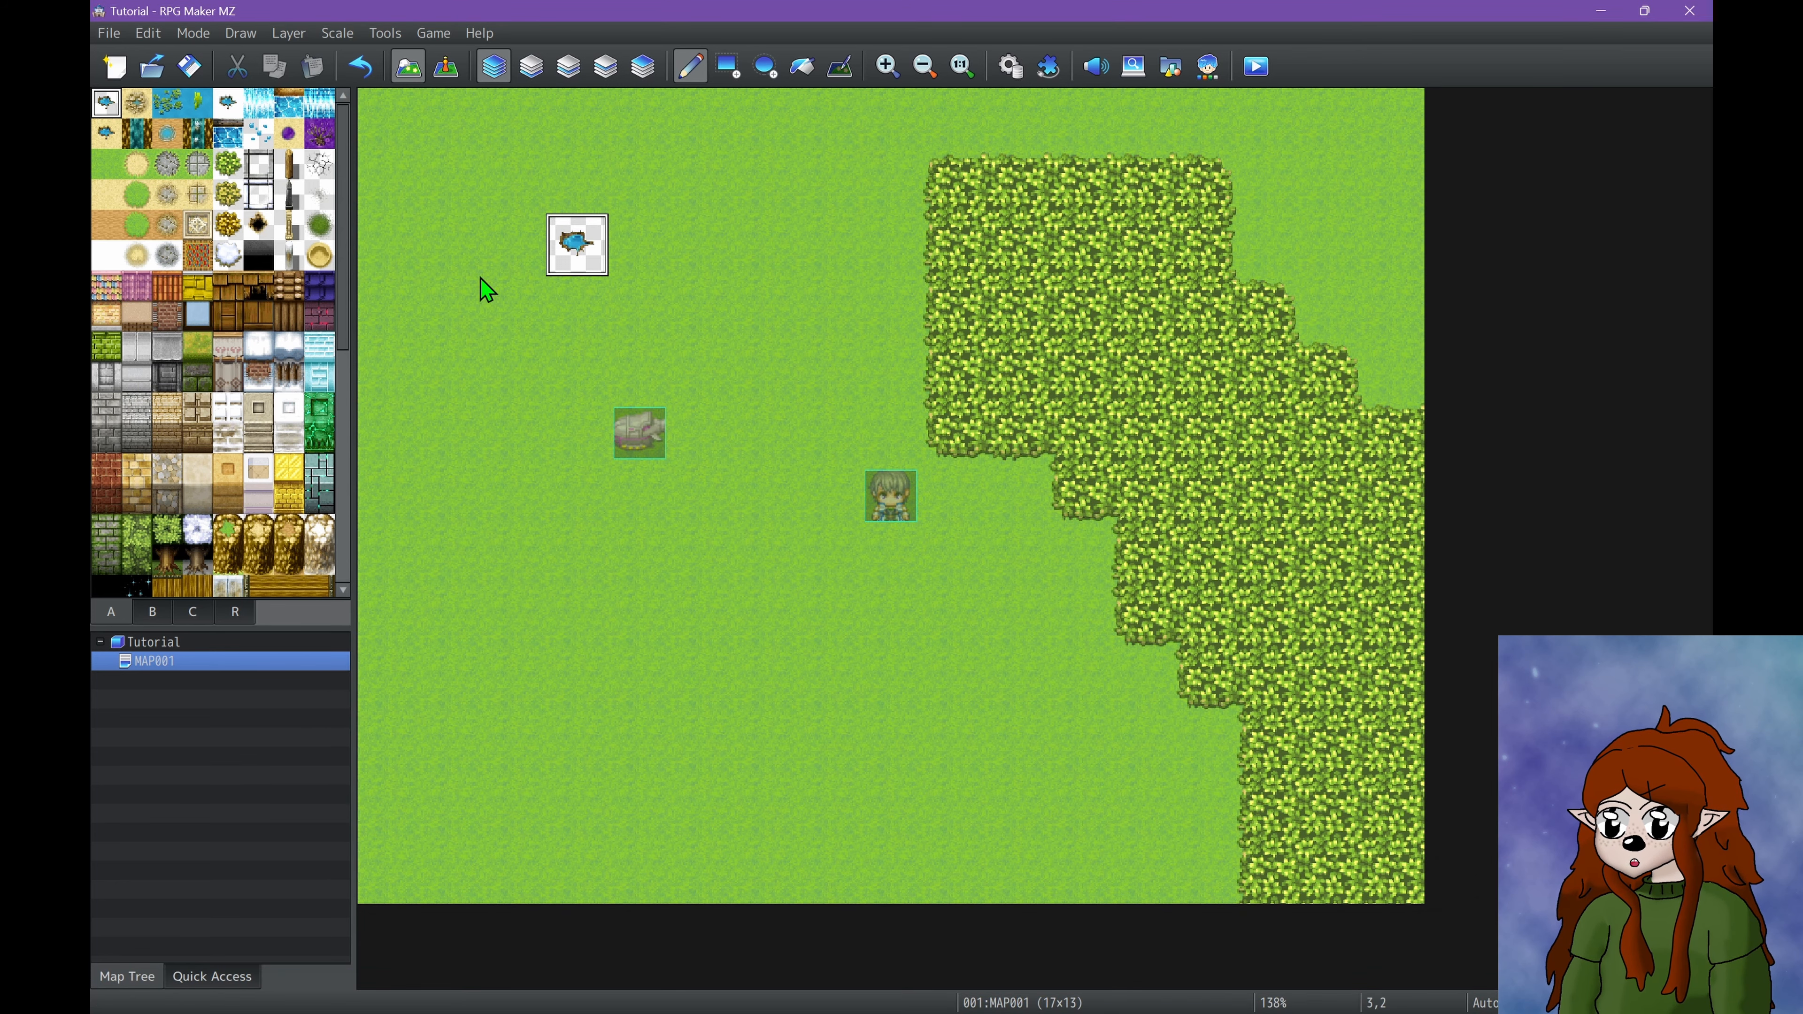
pyautogui.moveTo(489, 290)
pyautogui.mouseDown()
pyautogui.moveTo(703, 216)
pyautogui.moveTo(687, 208)
pyautogui.moveTo(623, 302)
pyautogui.moveTo(666, 193)
pyautogui.mouseUp()
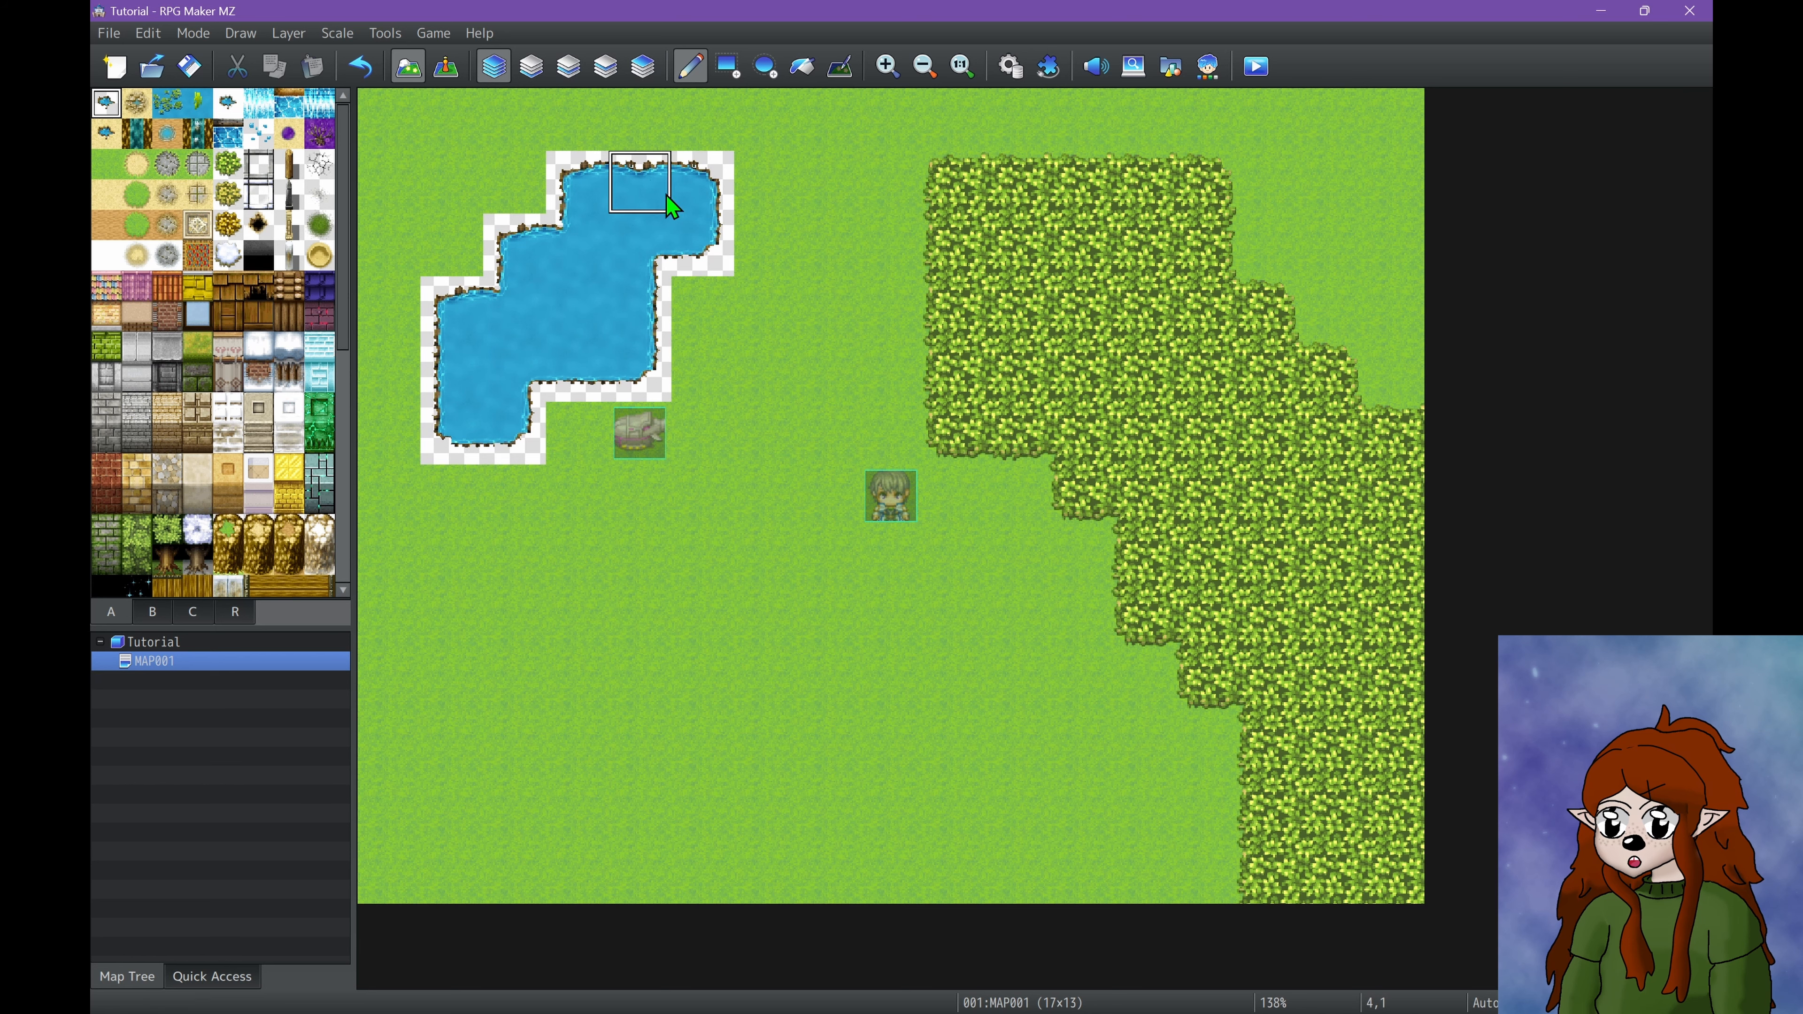
pyautogui.hotkey('ctrl', 'z')
# Paint a lake with a river running down the map's west side on layer 2, and move the airship onto the grass at 7,4.
pyautogui.click(560, 57)
pyautogui.moveTo(515, 273)
pyautogui.mouseDown()
pyautogui.moveTo(536, 233)
pyautogui.moveTo(757, 418)
pyautogui.moveTo(480, 299)
pyautogui.moveTo(560, 529)
pyautogui.moveTo(419, 684)
pyautogui.moveTo(519, 644)
pyautogui.moveTo(357, 867)
pyautogui.mouseUp()
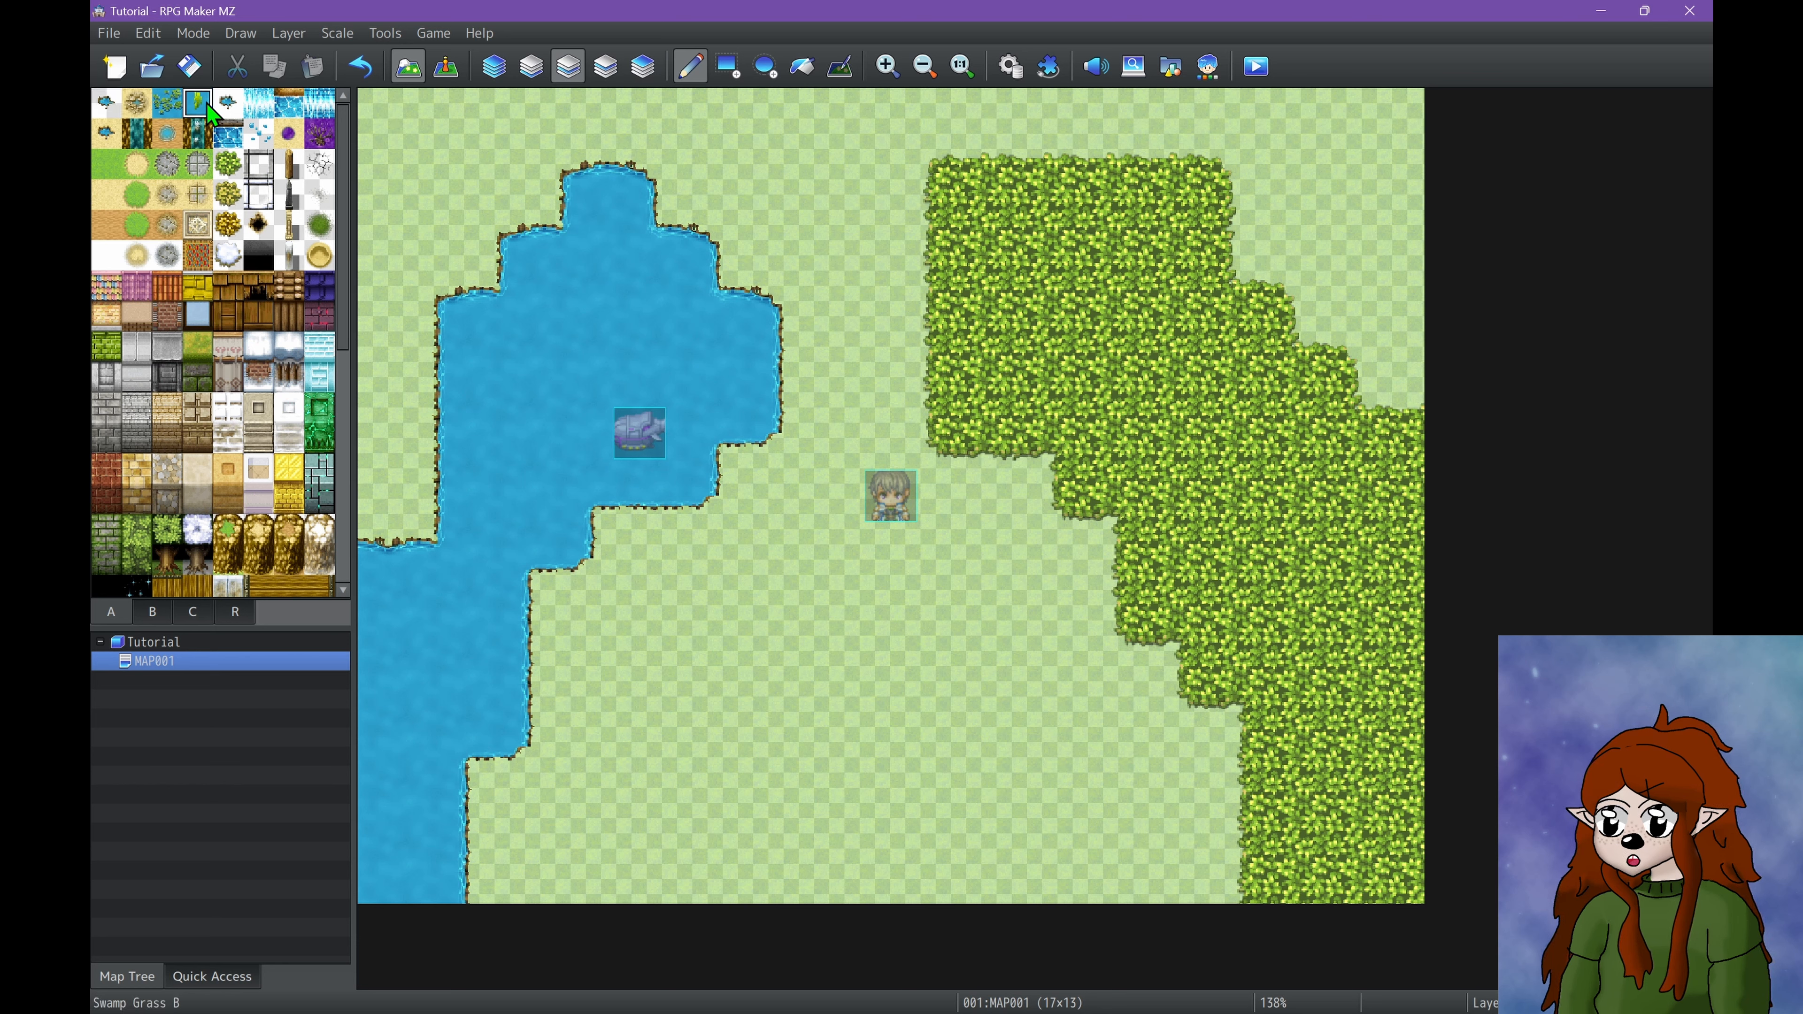
pyautogui.click(107, 106)
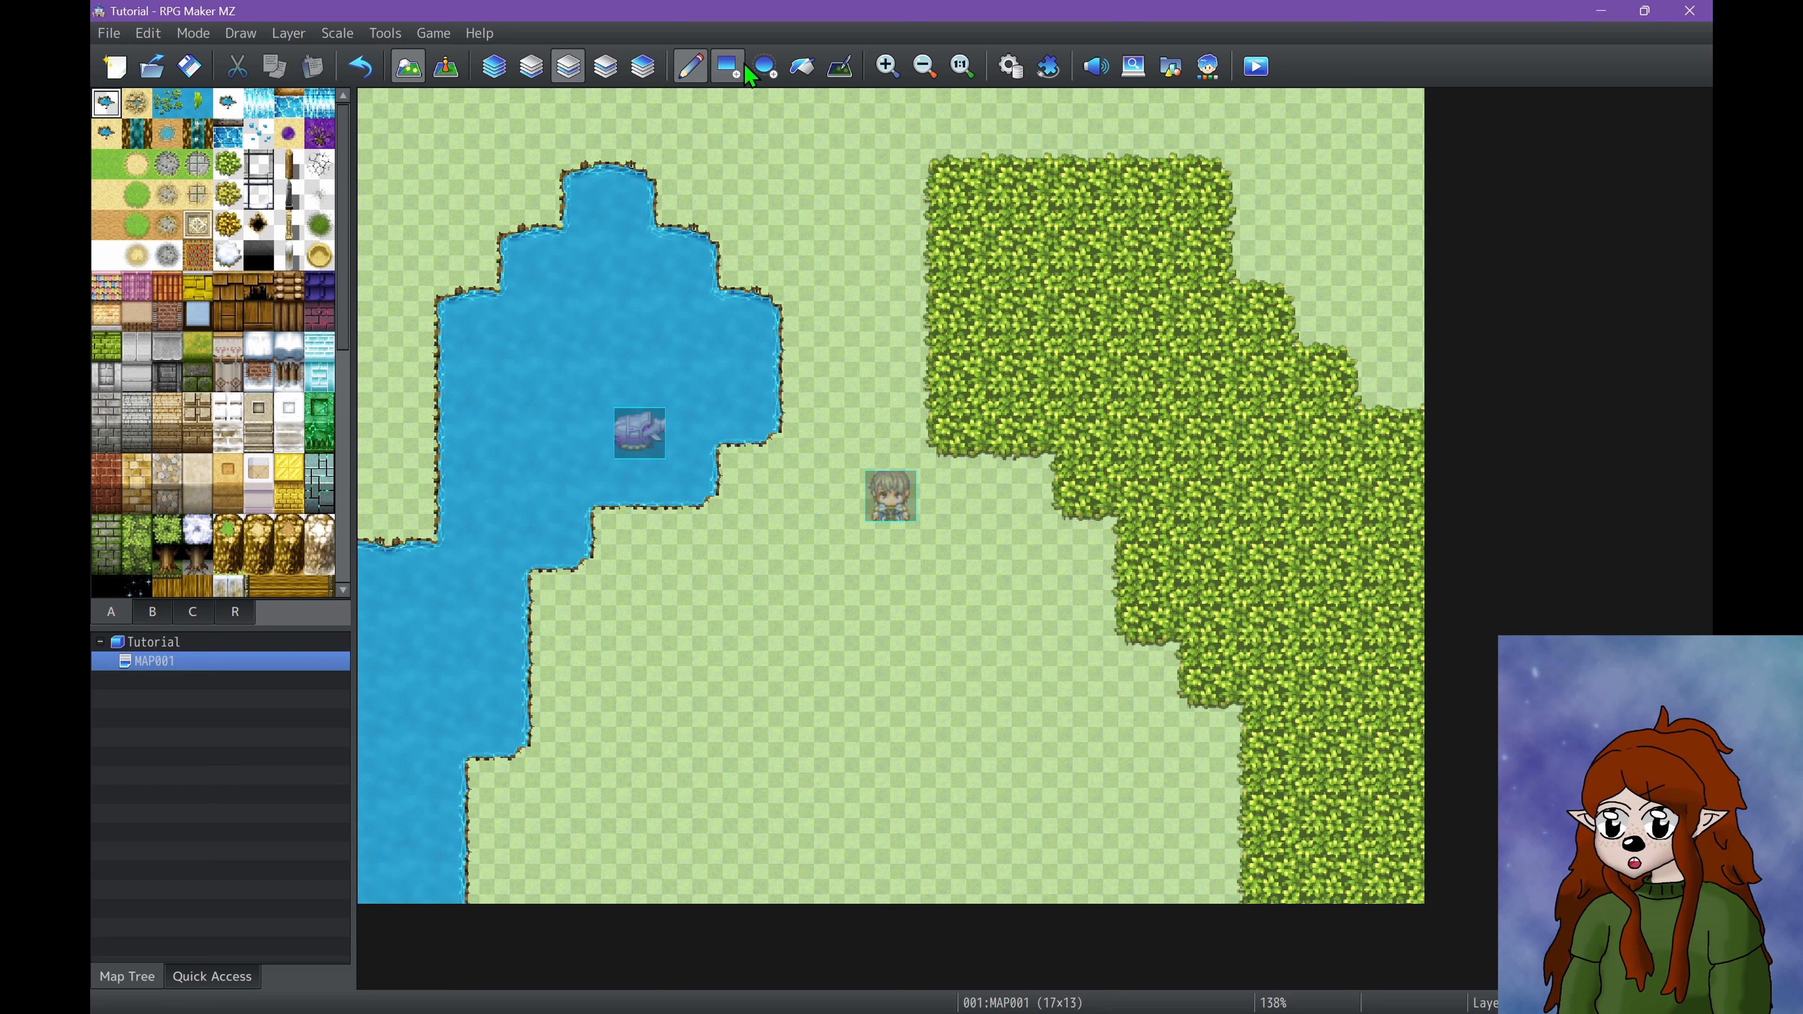
pyautogui.click(447, 67)
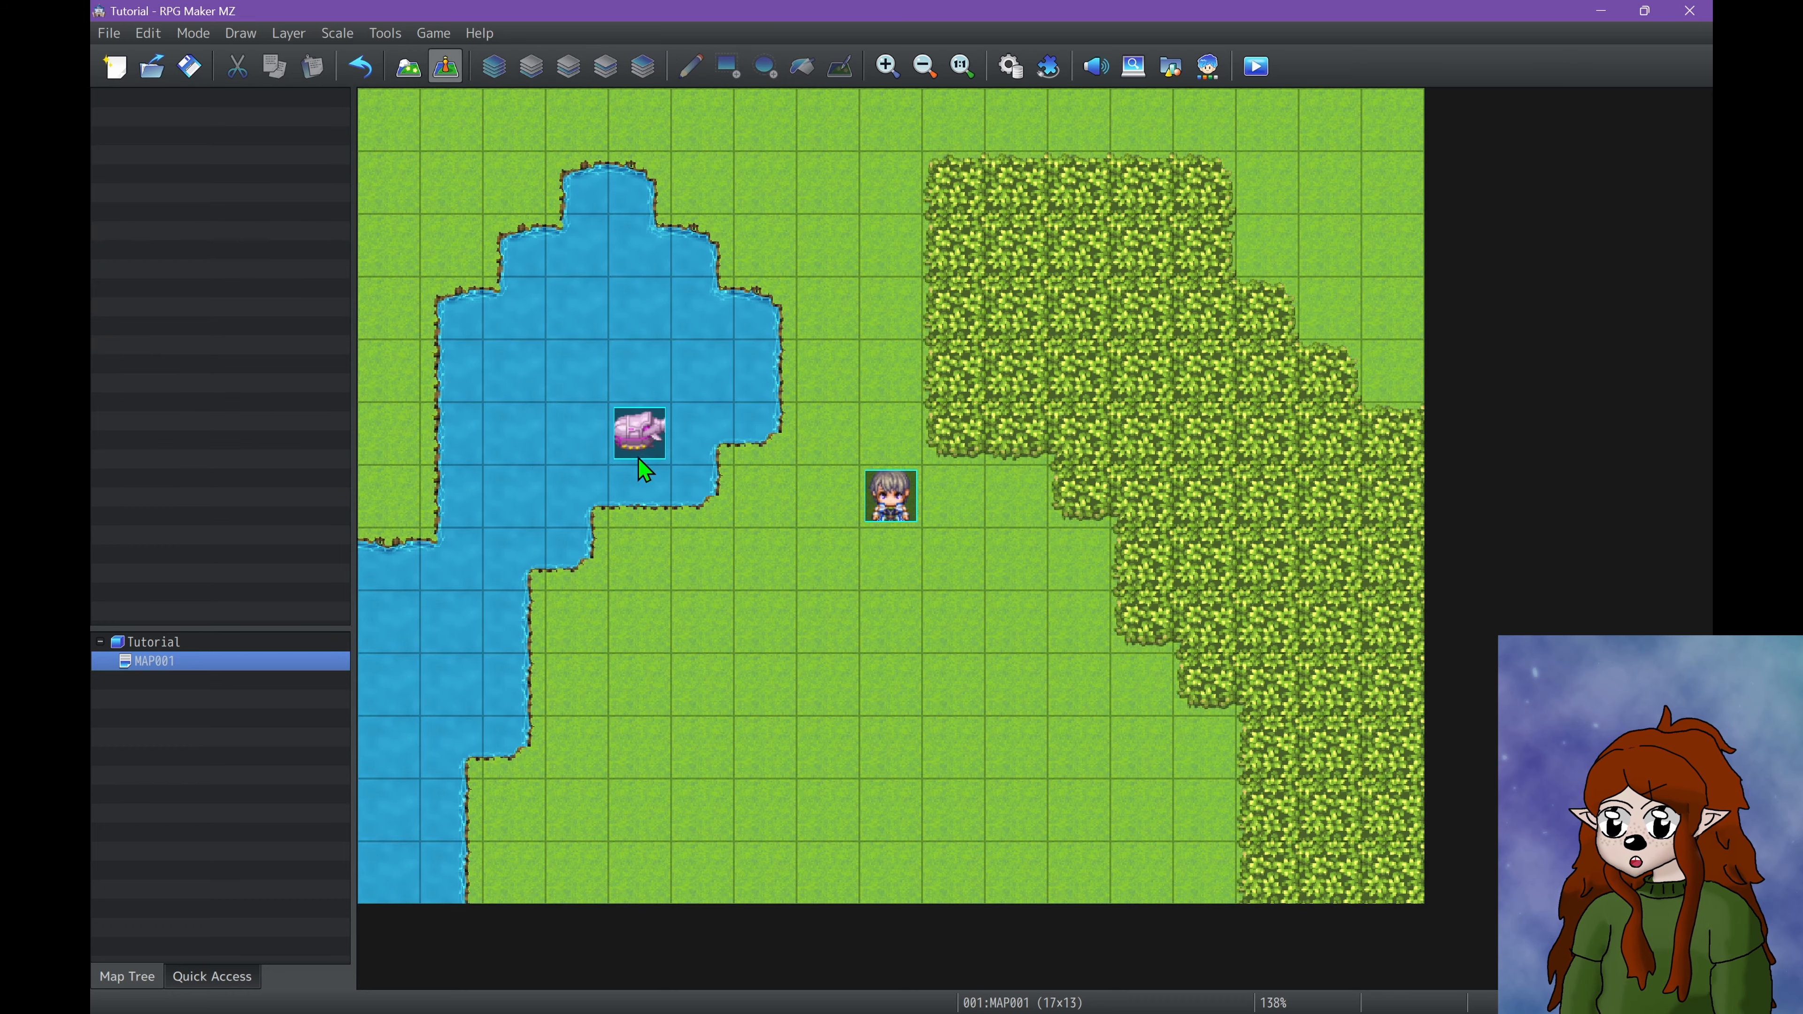
pyautogui.moveTo(642, 463); pyautogui.dragTo(845, 398)
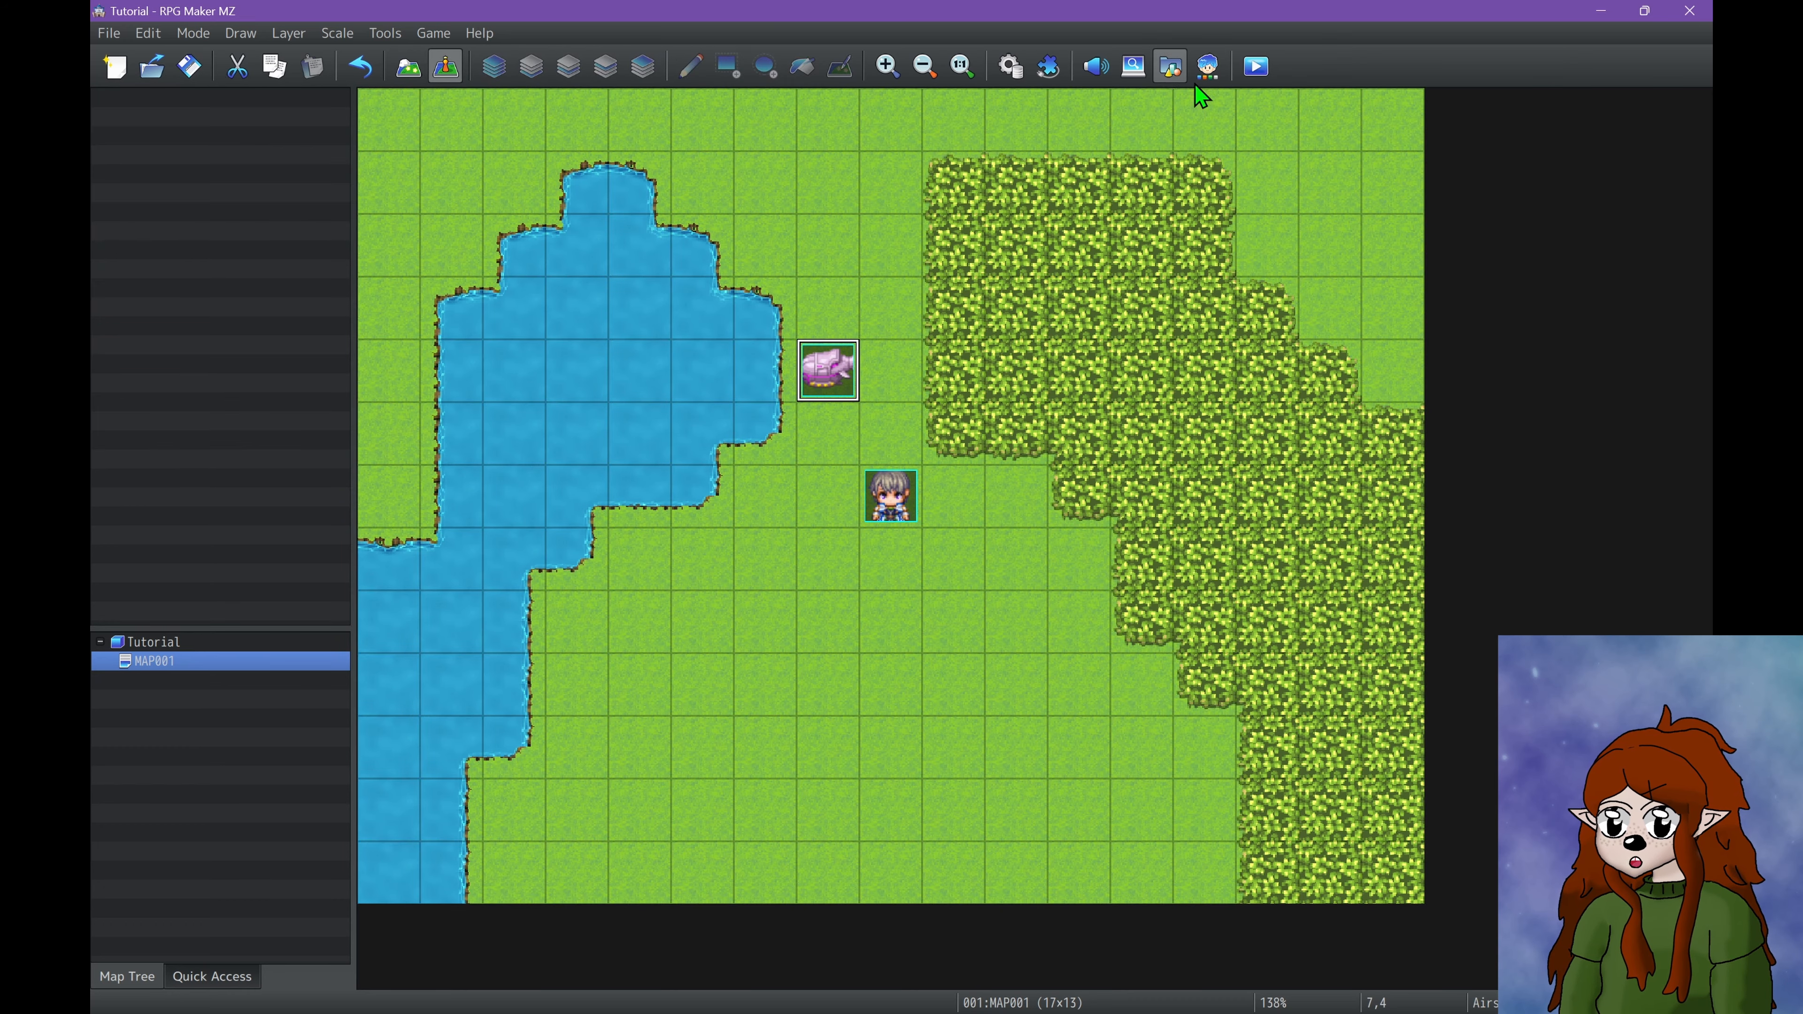
# Playtest the map by walking the party beside the new lake, and close the game window.
pyautogui.click(1256, 66)
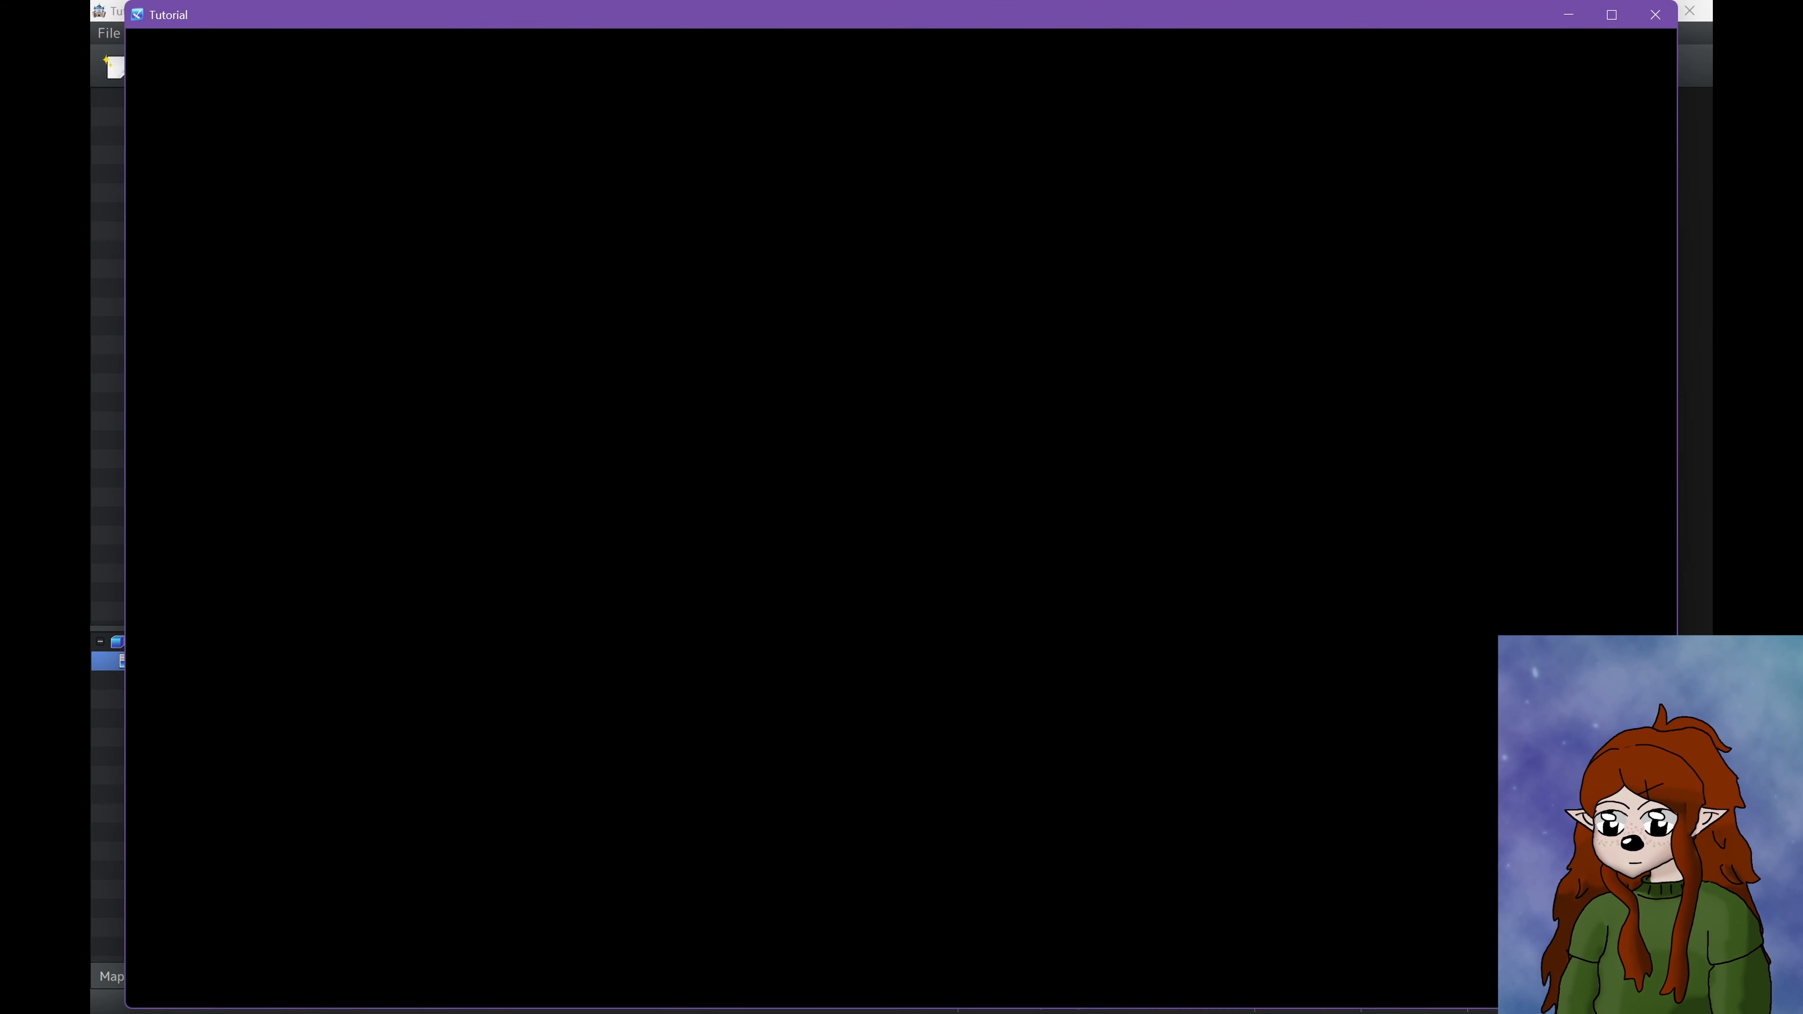
pyautogui.press('Up')
pyautogui.press('Return')
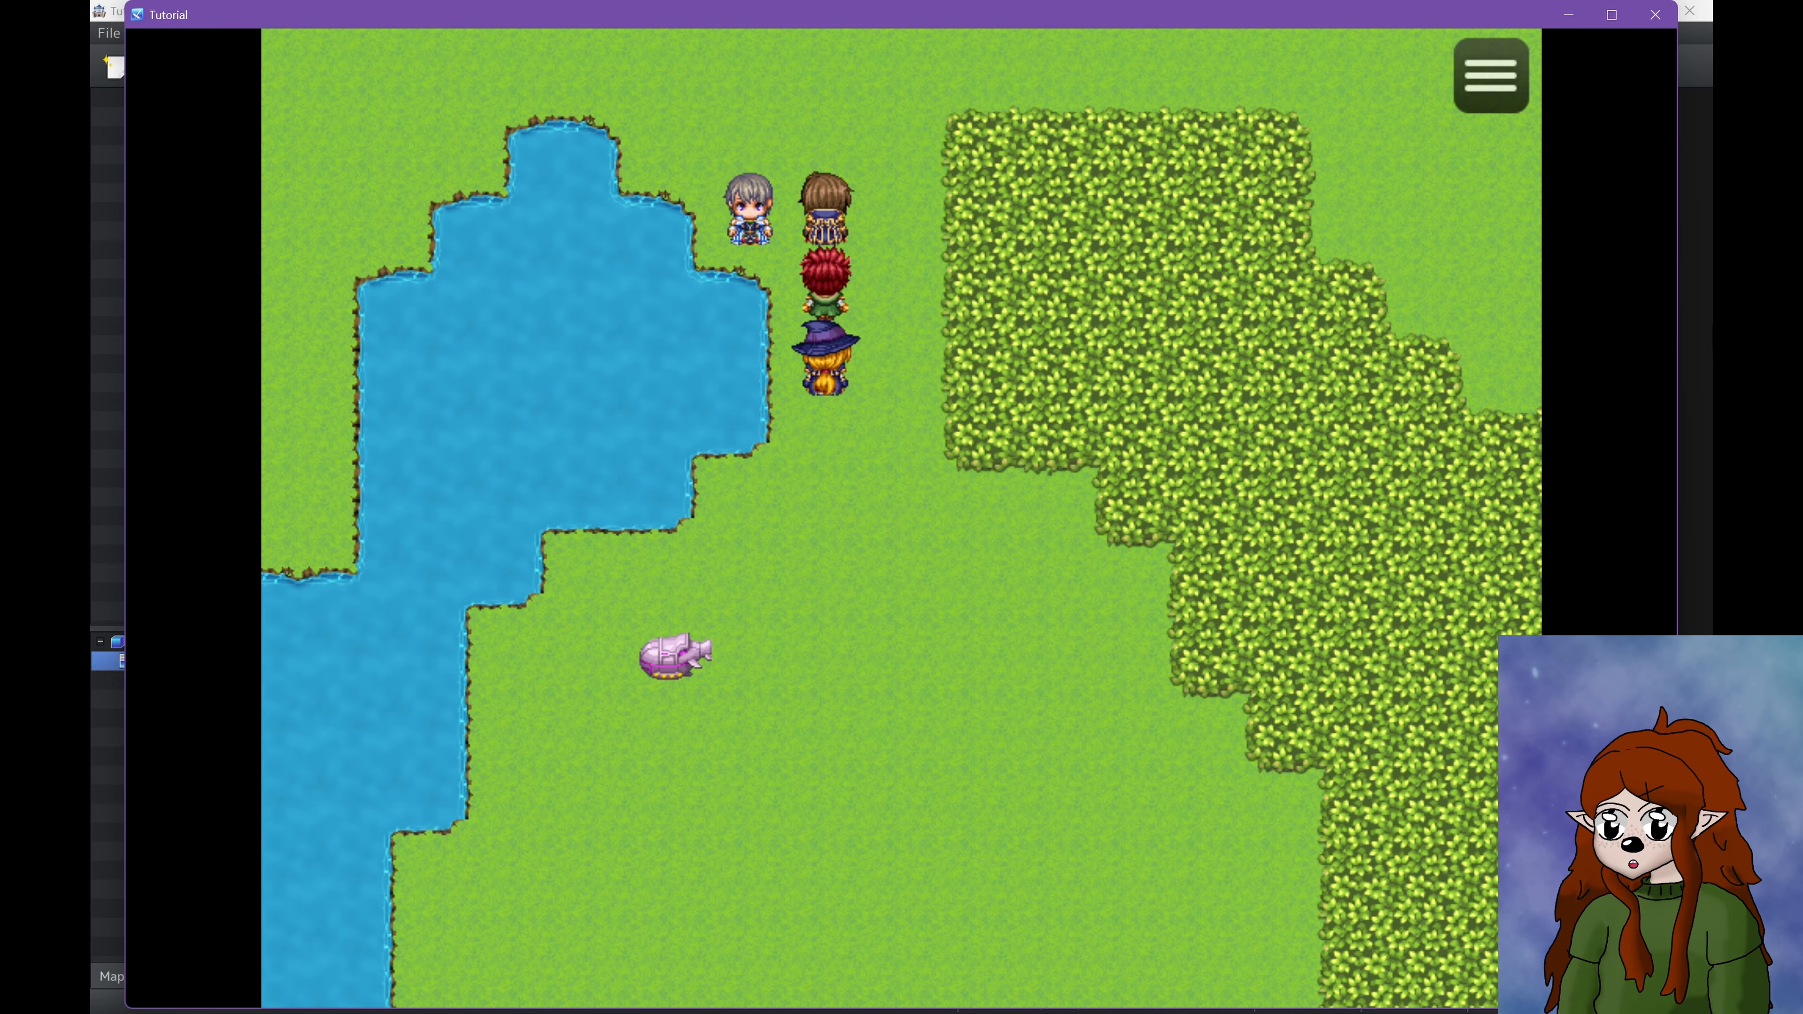
pyautogui.click(1658, 19)
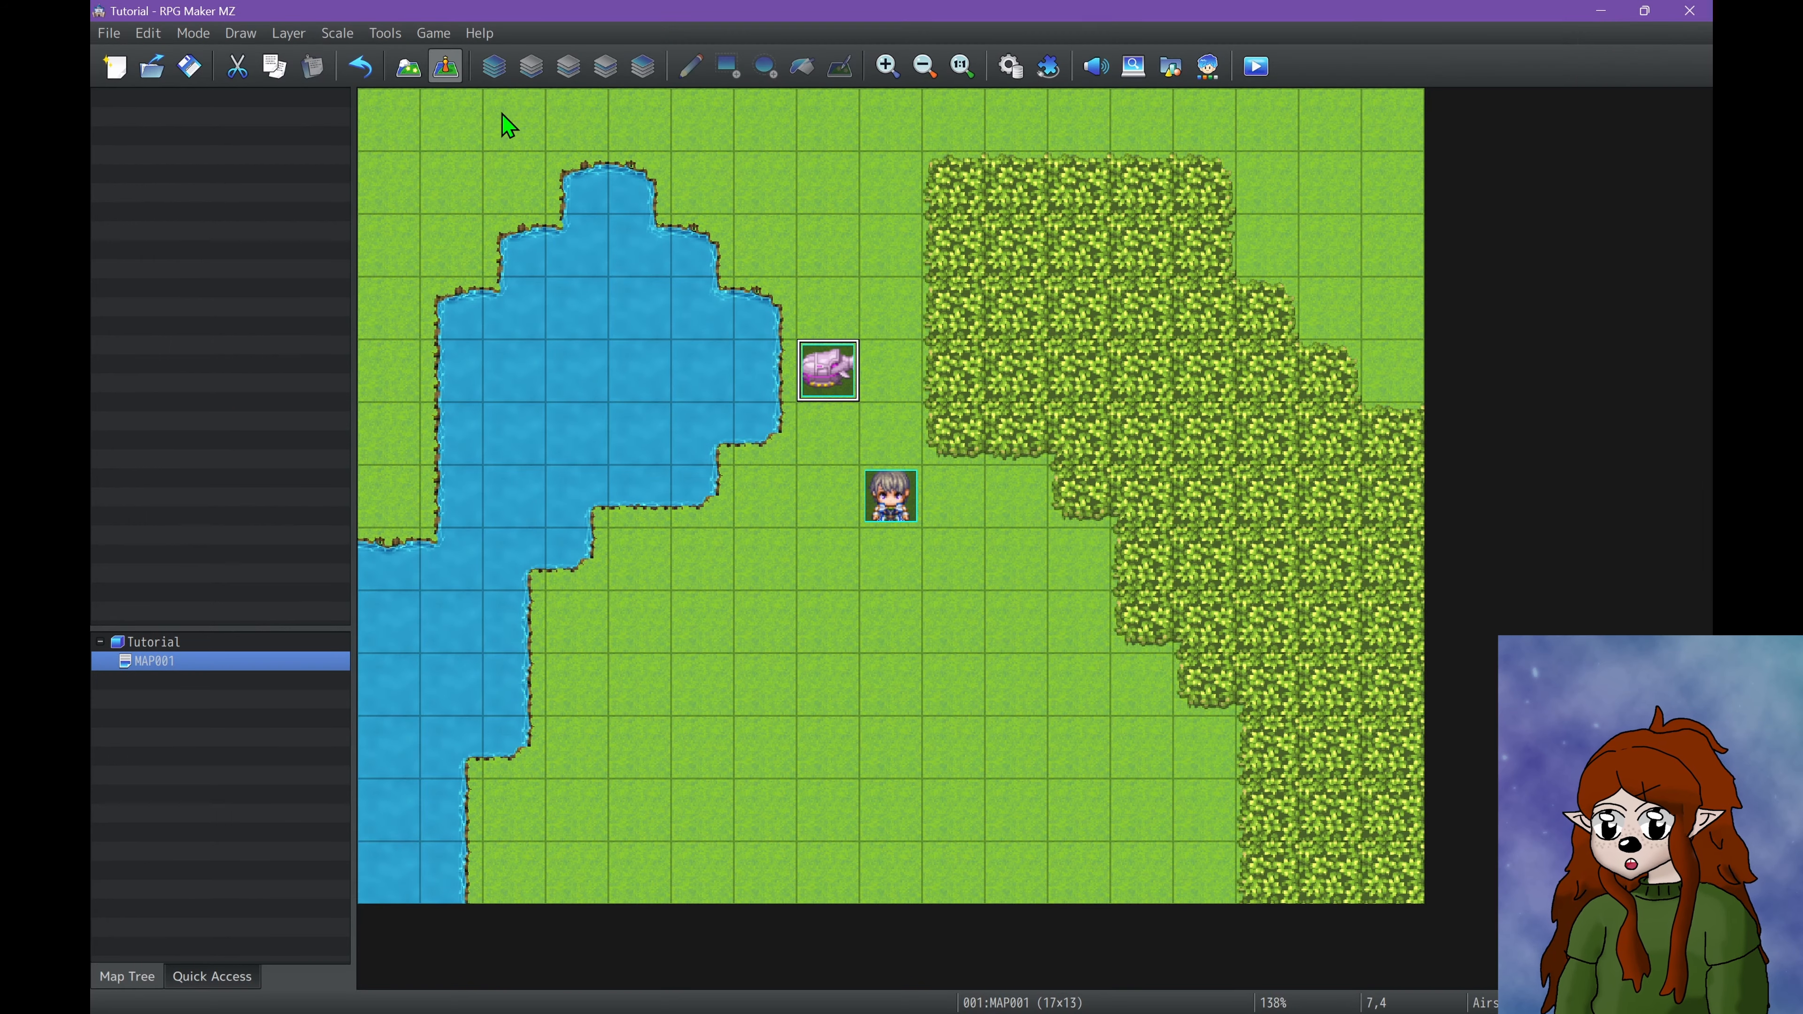
# Return to map editing and paint Dirt ground under and around the upper part of the lake on layer 1.
pyautogui.click(408, 67)
pyautogui.click(526, 74)
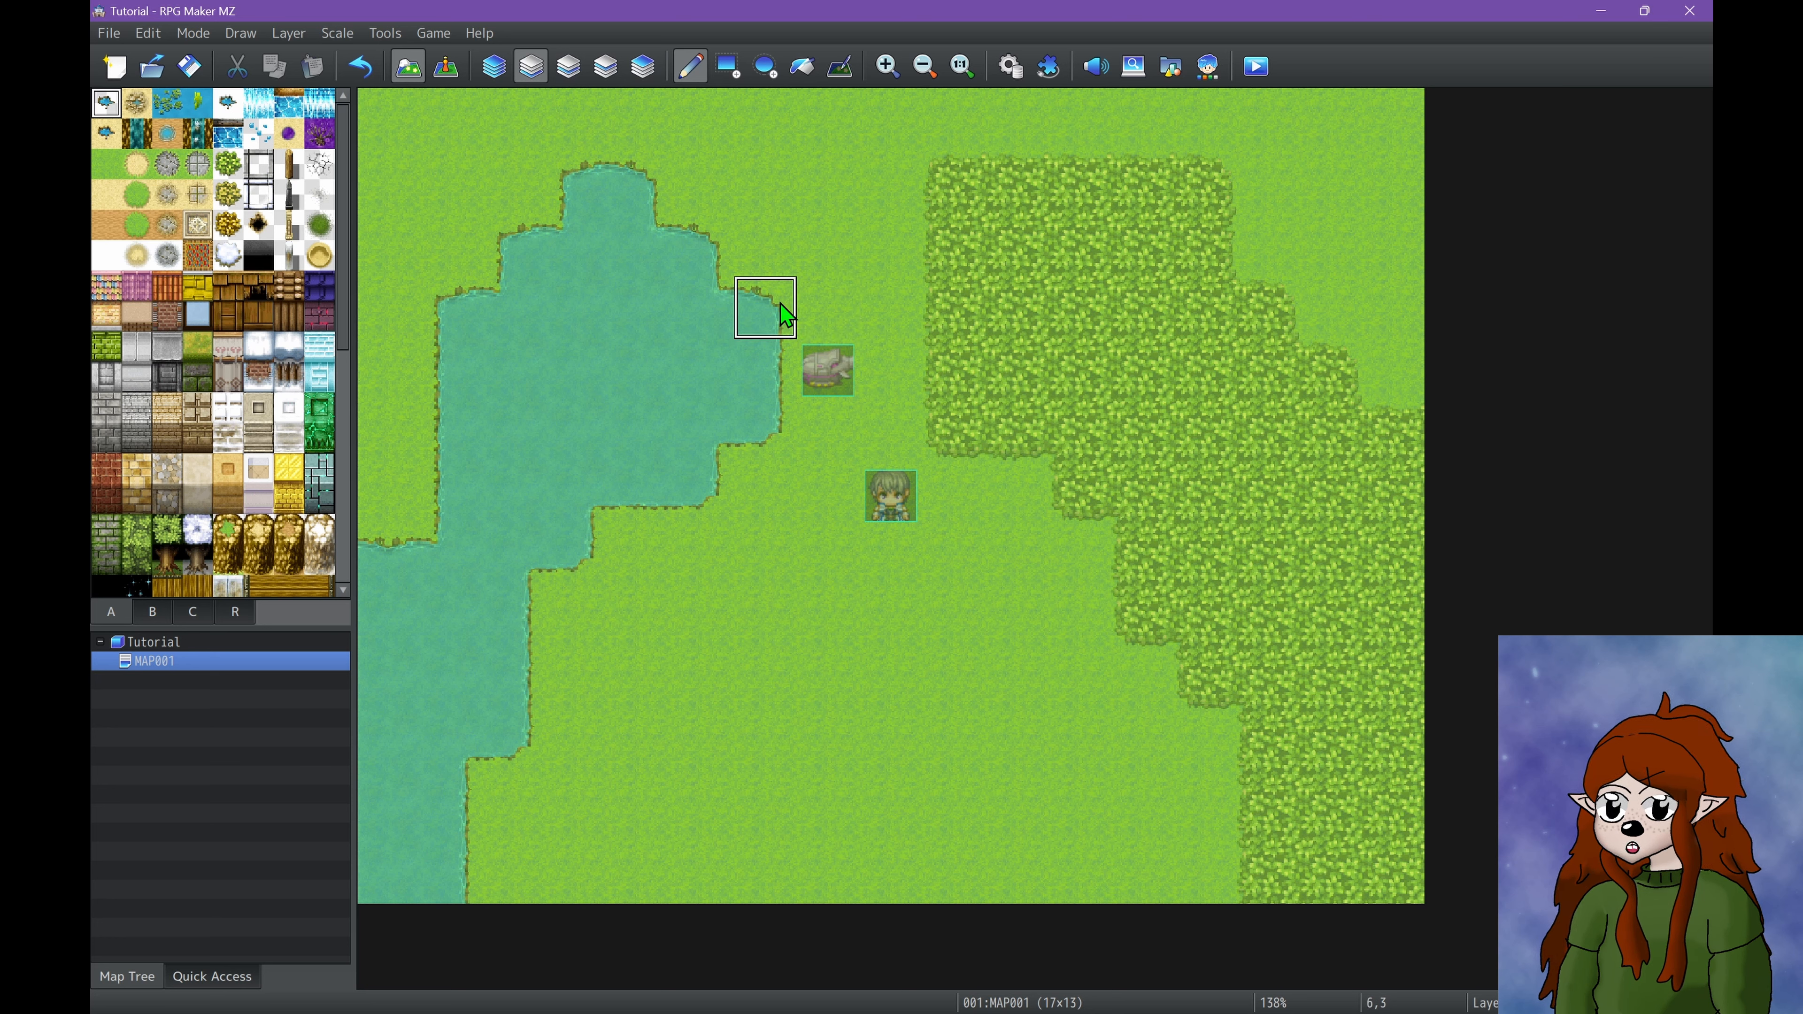
pyautogui.click(490, 71)
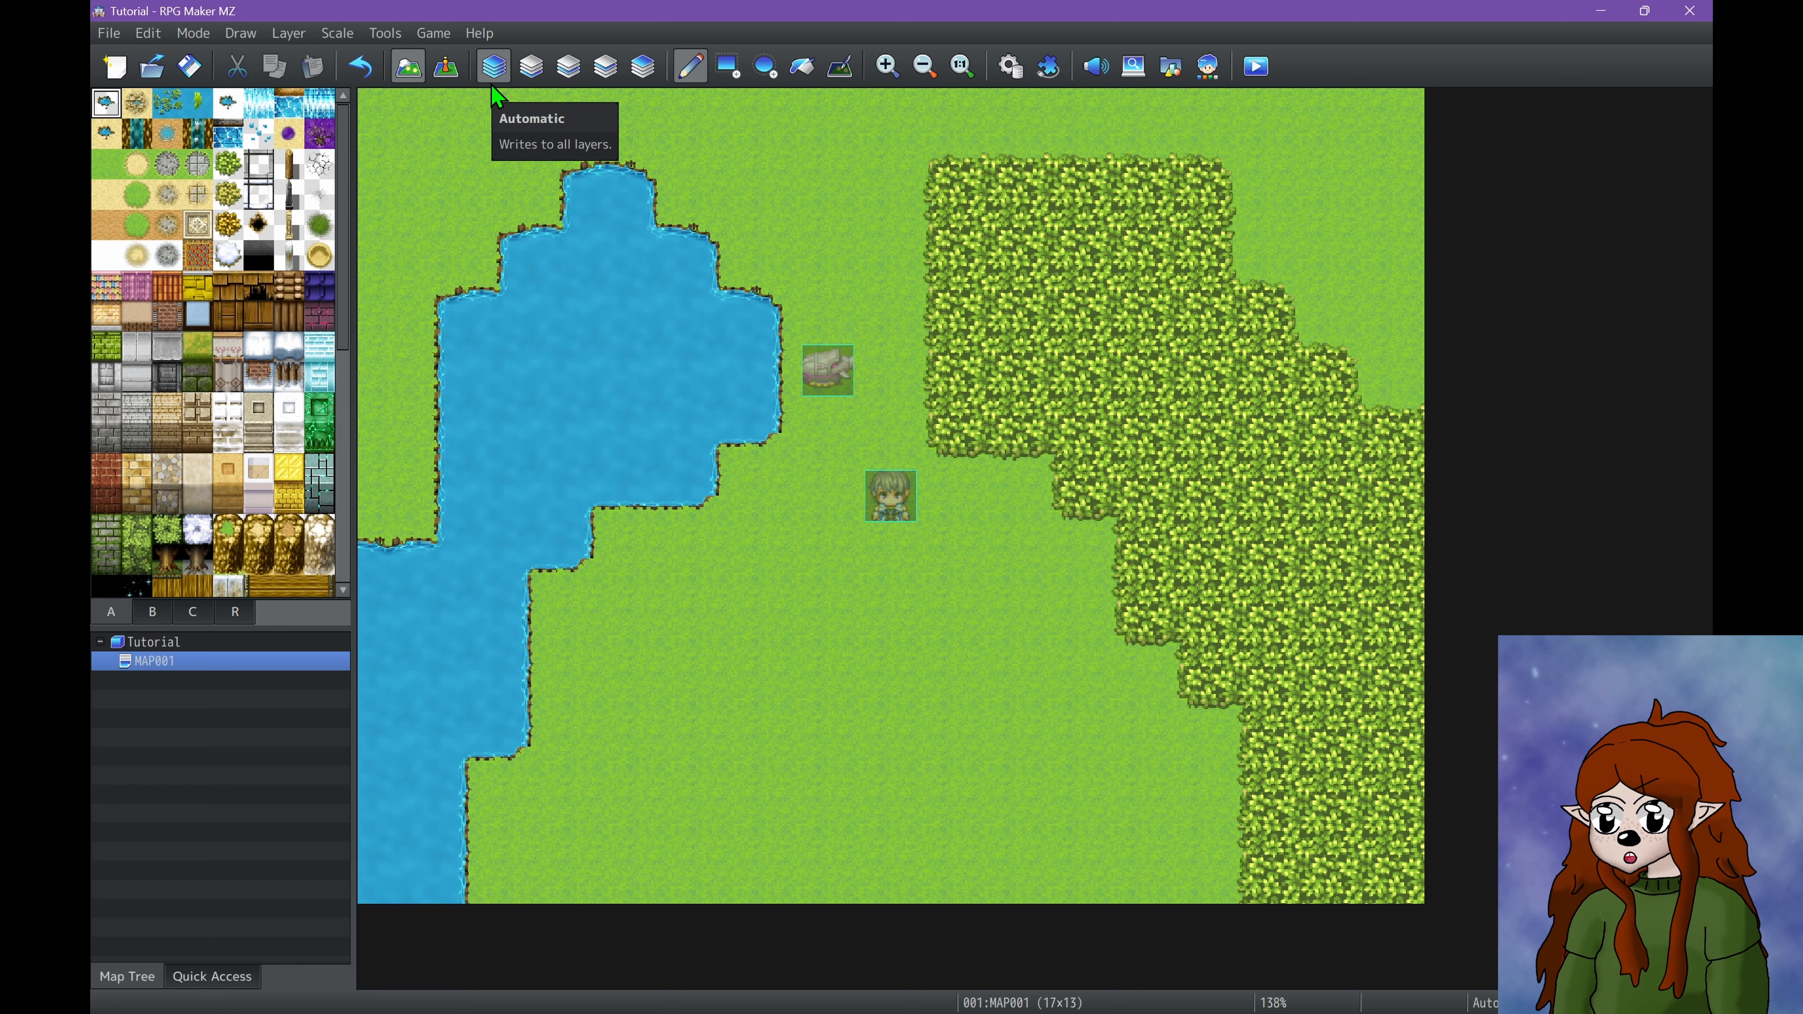
pyautogui.click(541, 74)
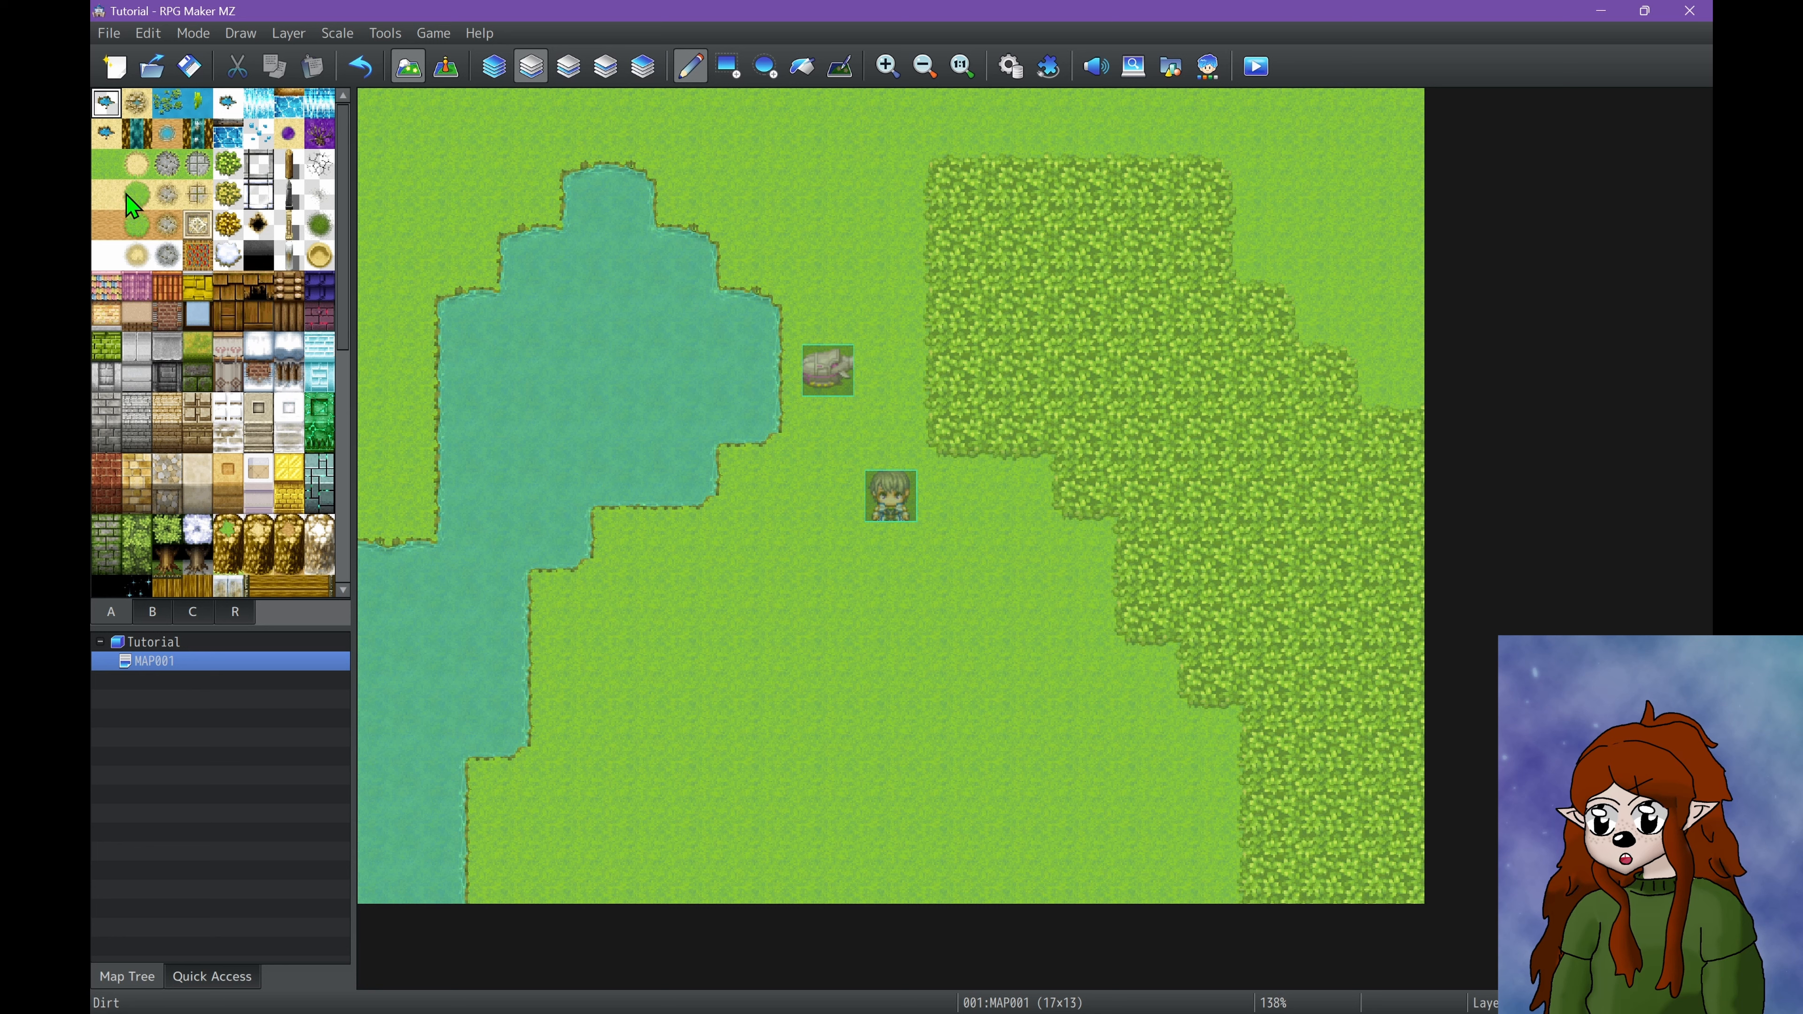
pyautogui.click(106, 194)
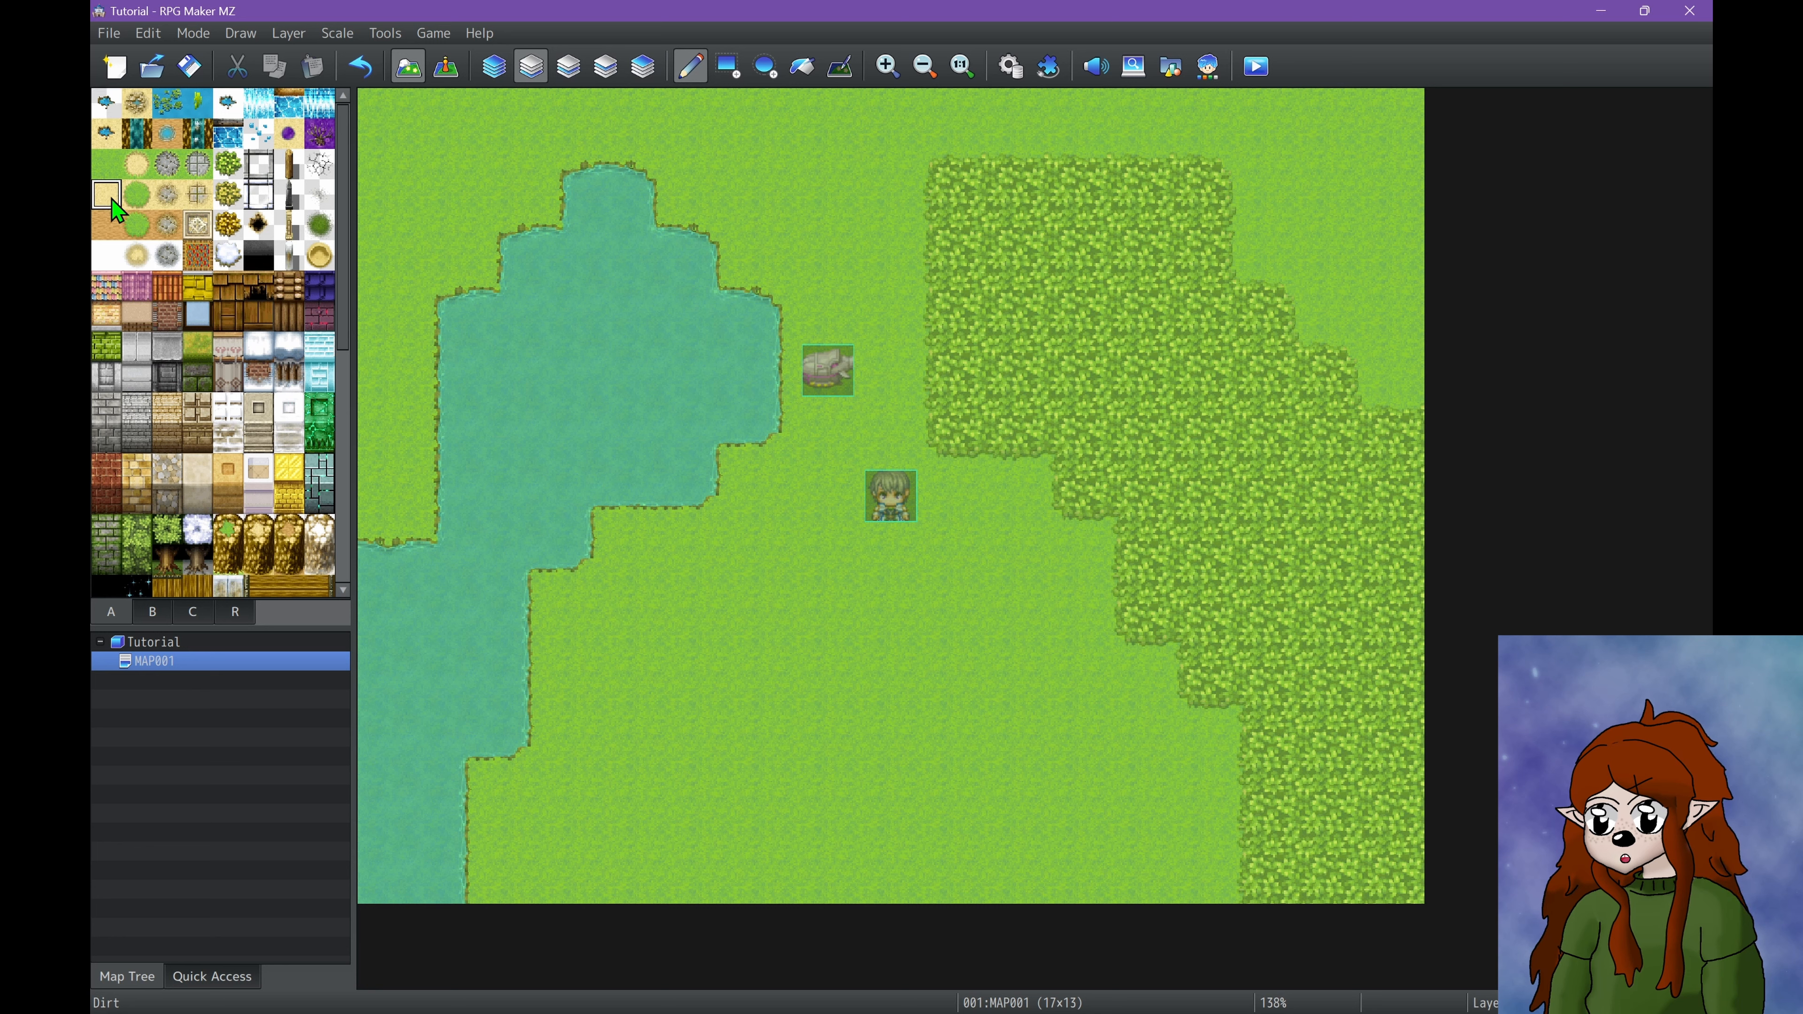
pyautogui.moveTo(438, 277)
pyautogui.mouseDown()
pyautogui.moveTo(435, 395)
pyautogui.moveTo(704, 415)
pyautogui.moveTo(768, 495)
pyautogui.moveTo(653, 273)
pyautogui.moveTo(607, 266)
pyautogui.moveTo(552, 294)
pyautogui.moveTo(527, 275)
pyautogui.mouseUp()
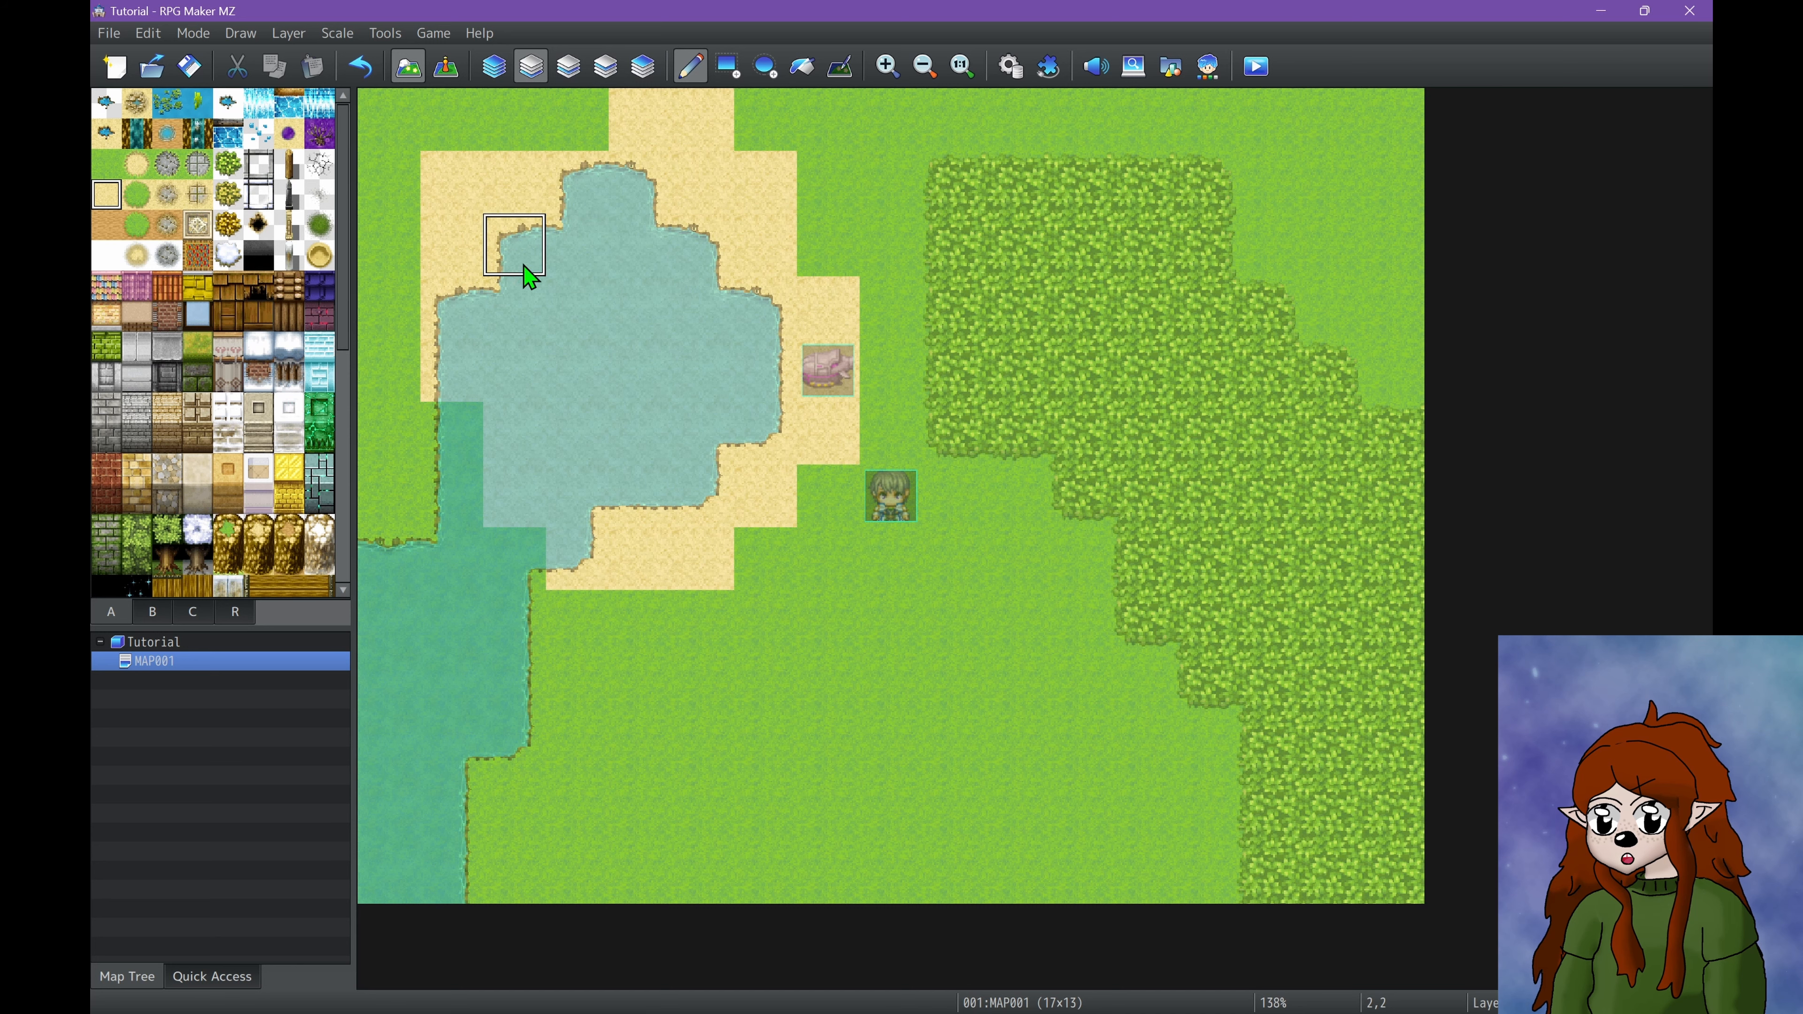
# Compare the map's individual layers and place a single bush tile in the upper part of the lake on layer 3.
pyautogui.click(568, 74)
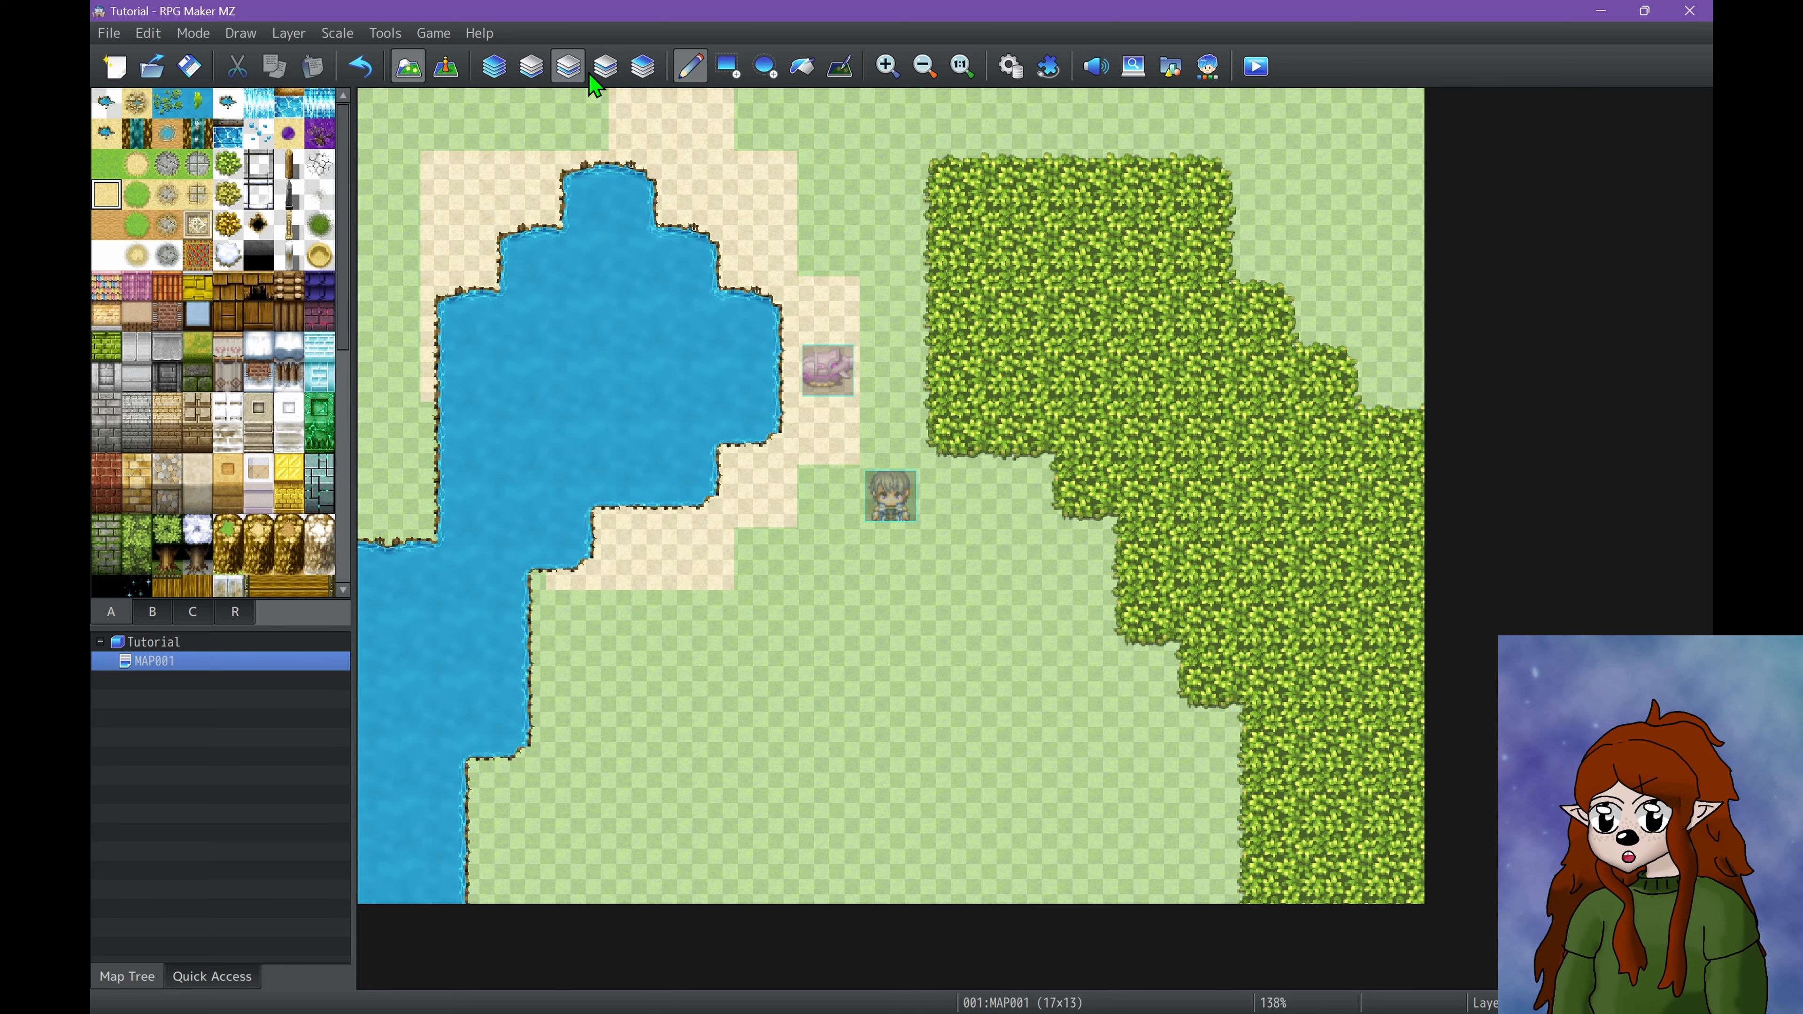
pyautogui.click(645, 74)
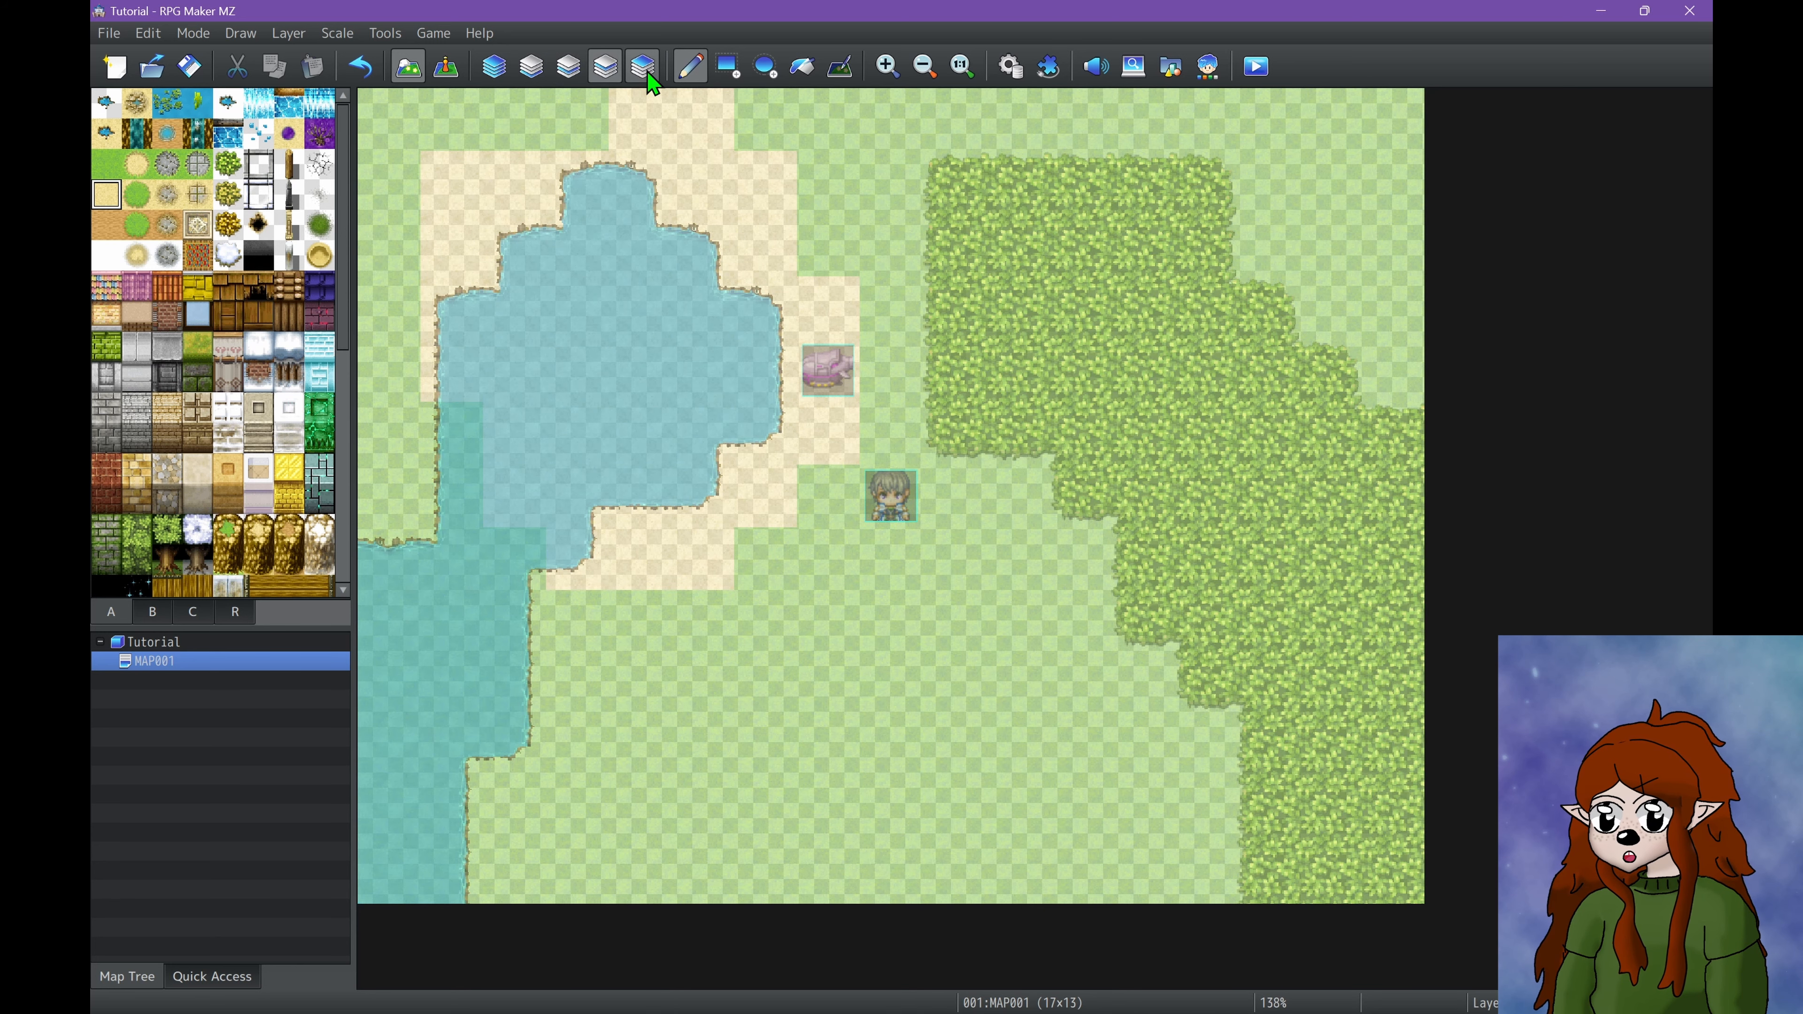
pyautogui.click(532, 71)
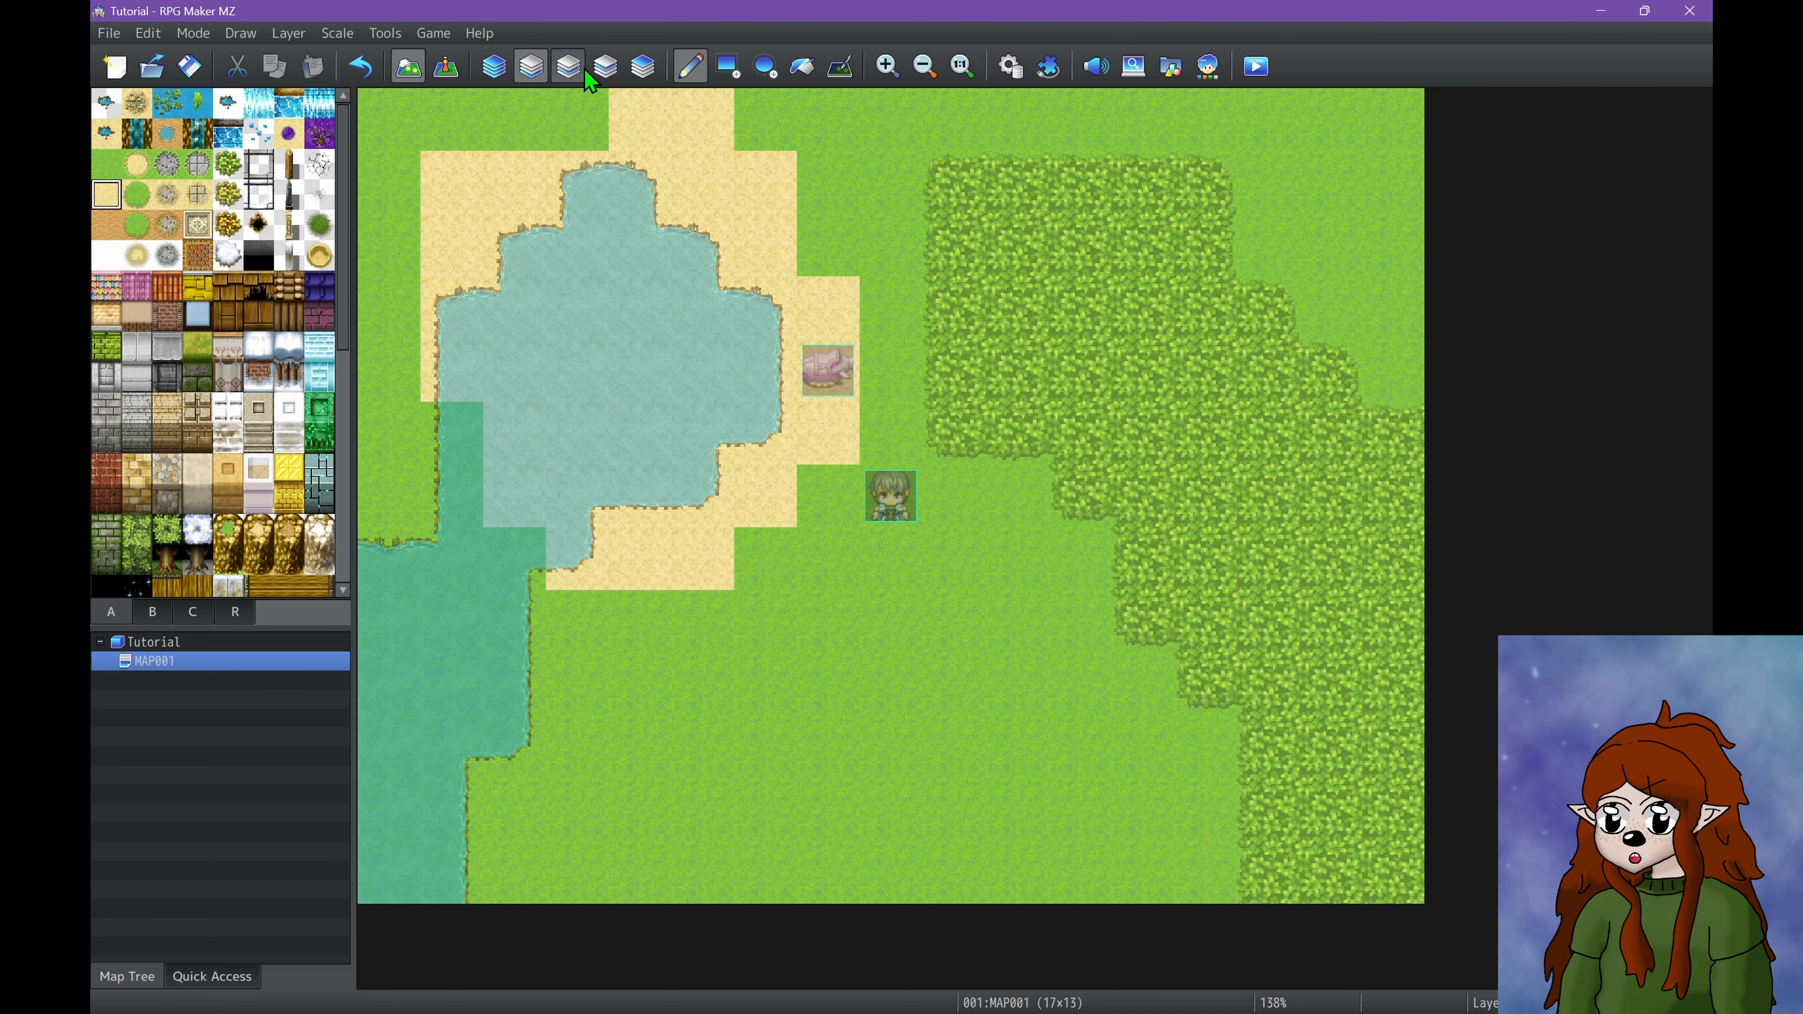
pyautogui.click(568, 66)
pyautogui.click(605, 67)
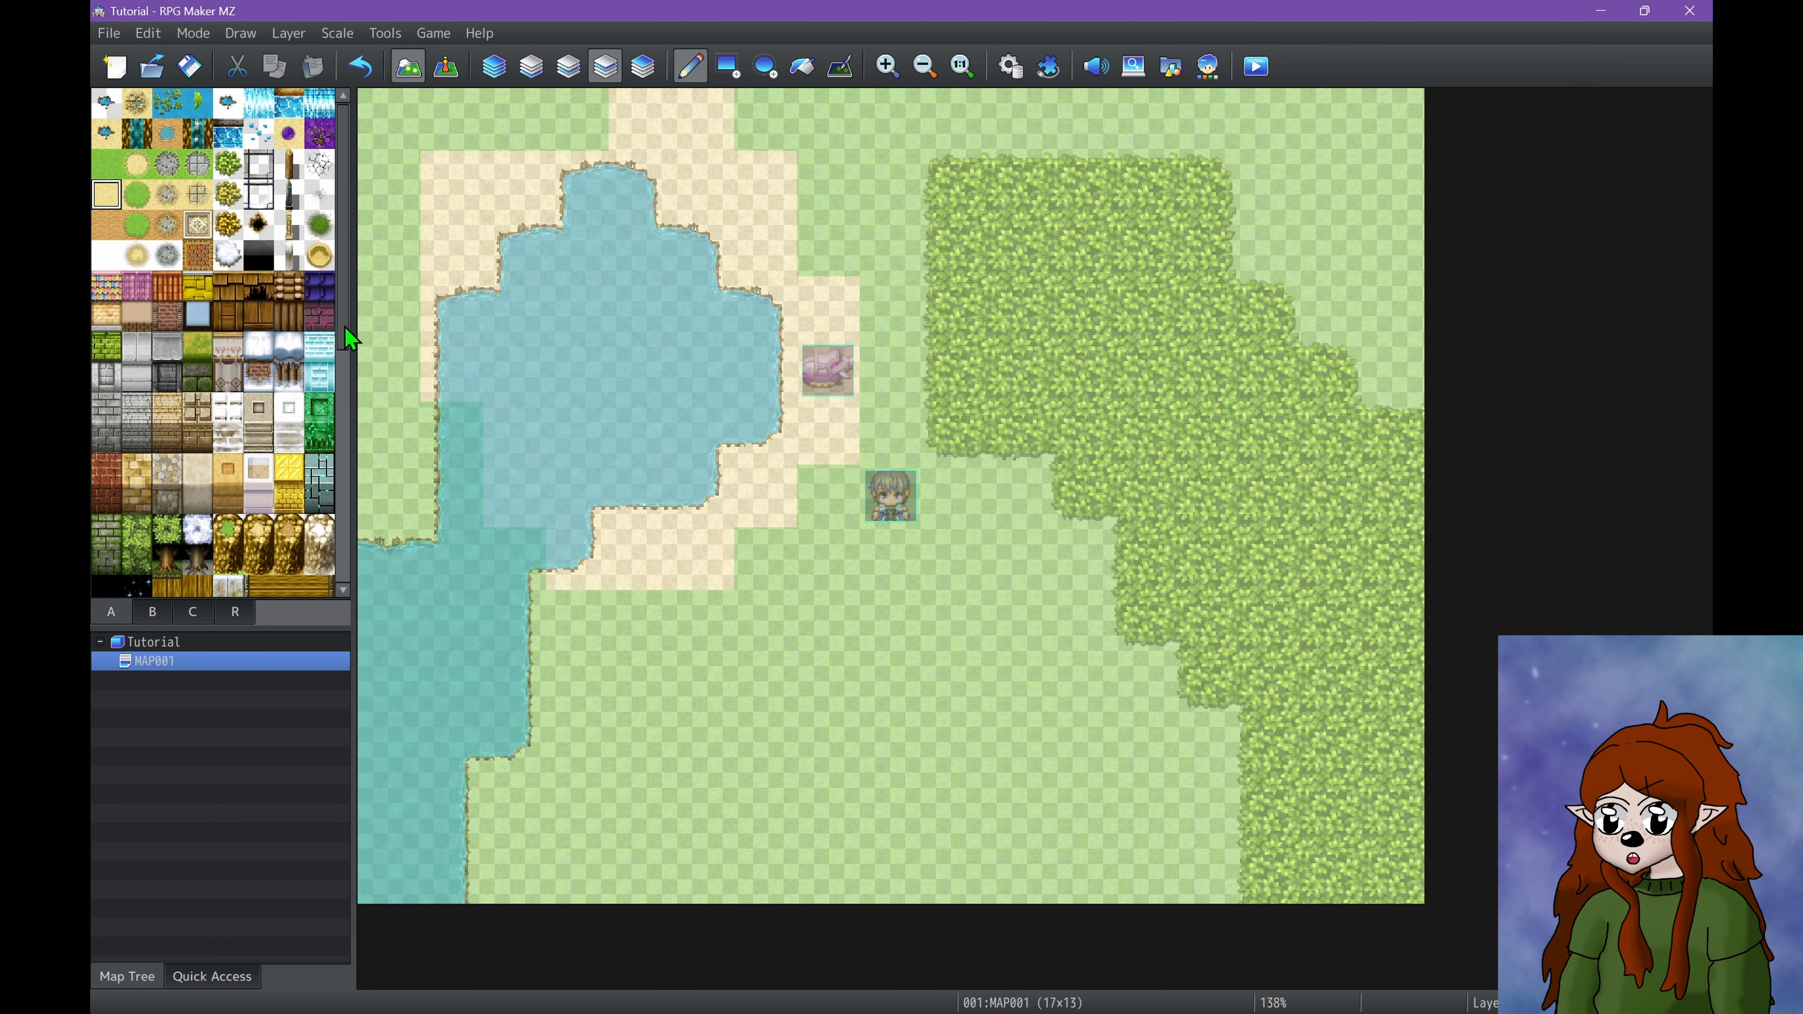
pyautogui.click(228, 193)
pyautogui.click(576, 307)
# Replace a trial sandy hole tile on layer 4 with the round dark green tile over the lake's bush, and restore automatic layering.
pyautogui.click(642, 66)
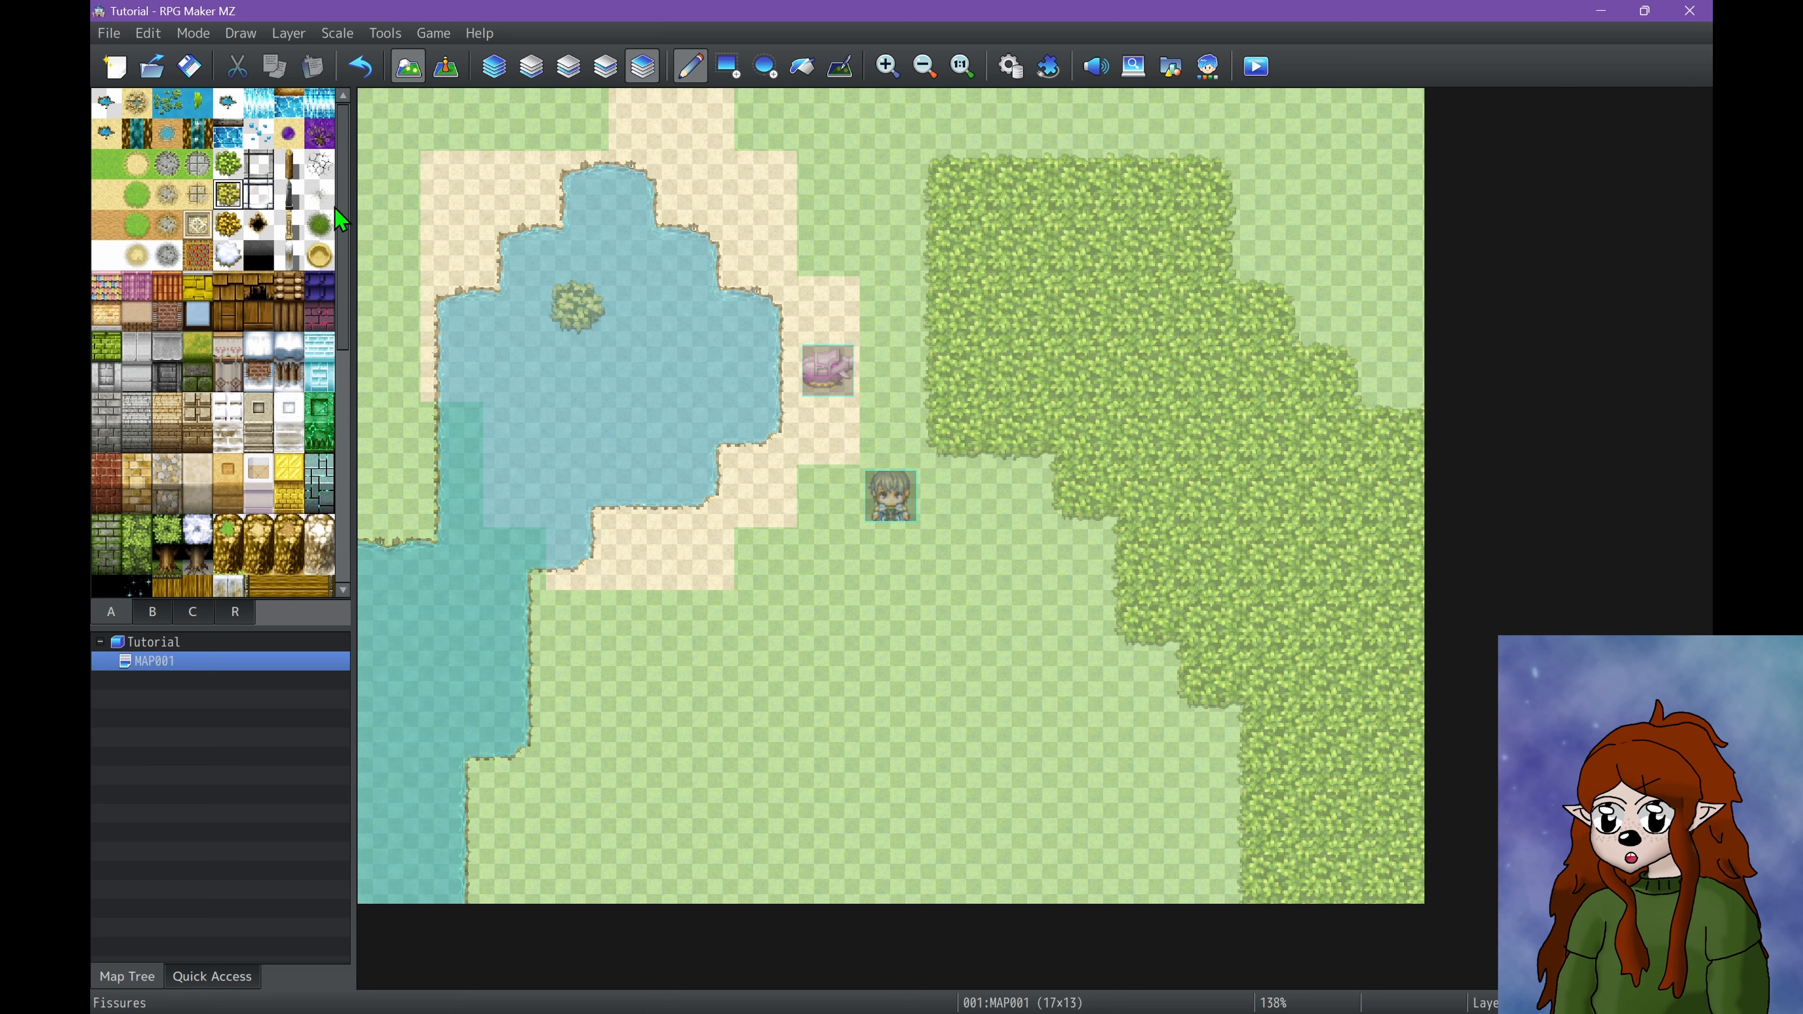
pyautogui.click(319, 255)
pyautogui.click(578, 309)
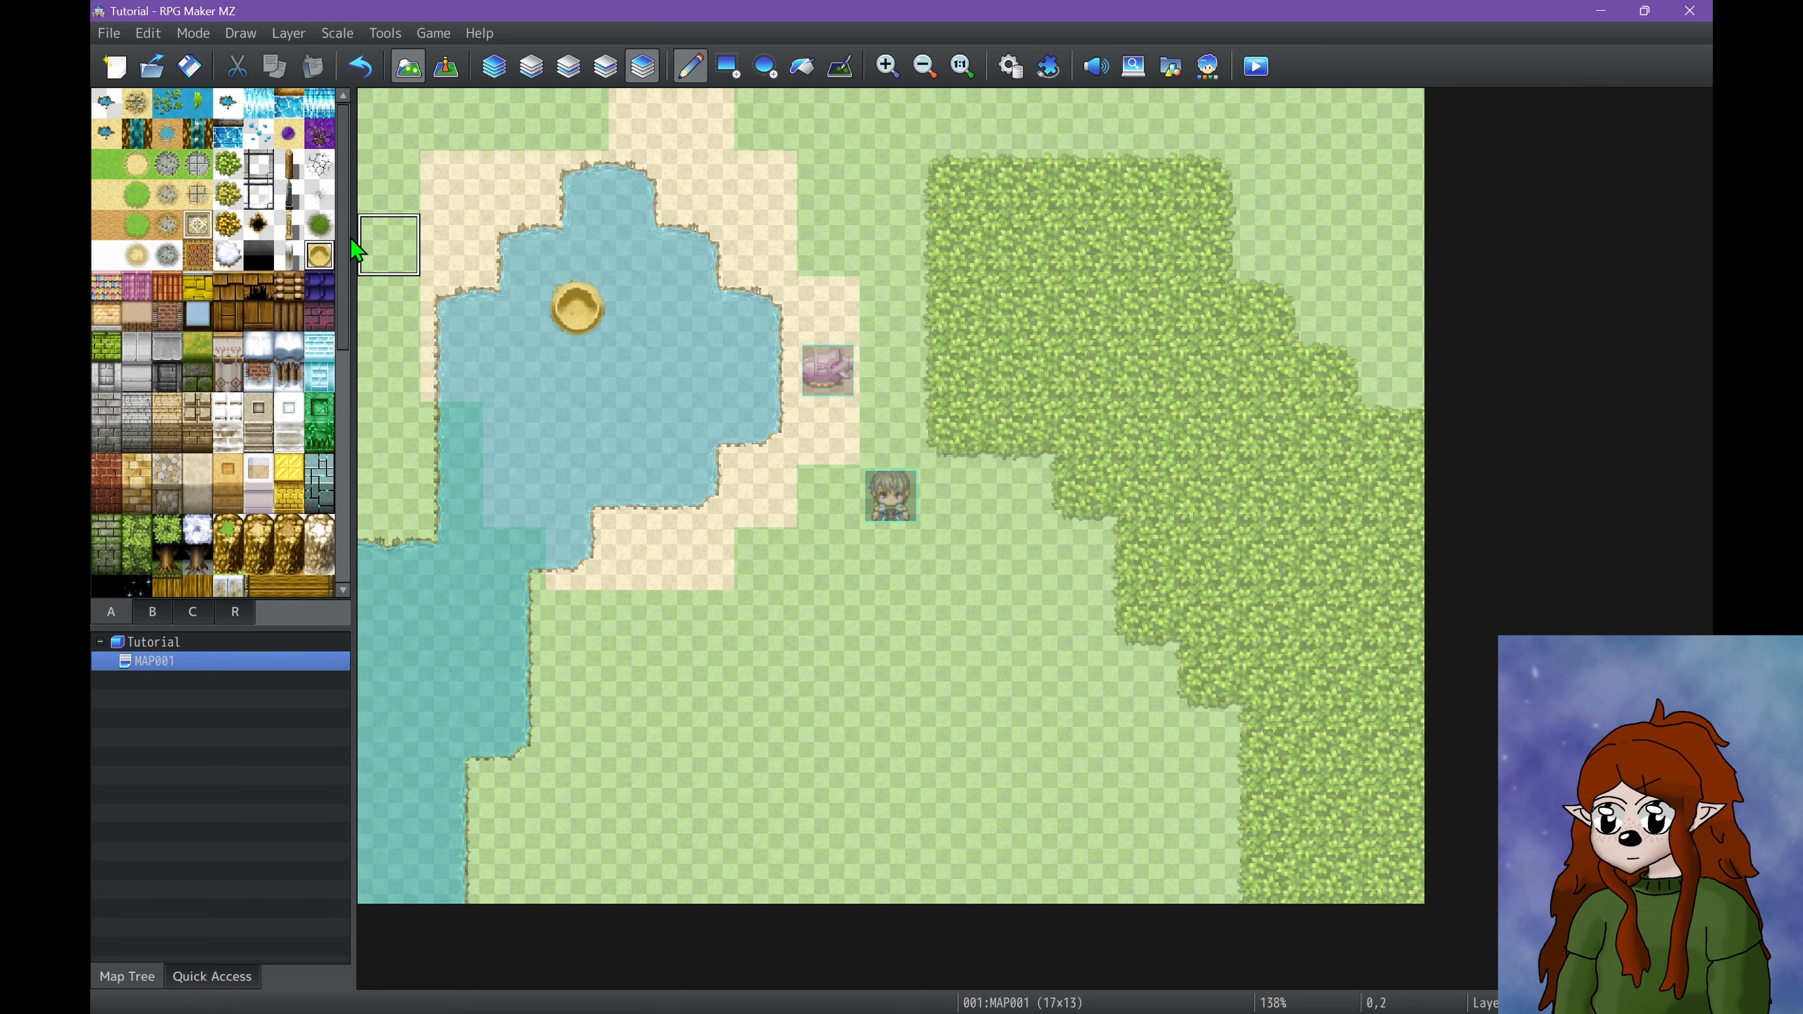
pyautogui.hotkey('ctrl', 'z')
pyautogui.click(319, 225)
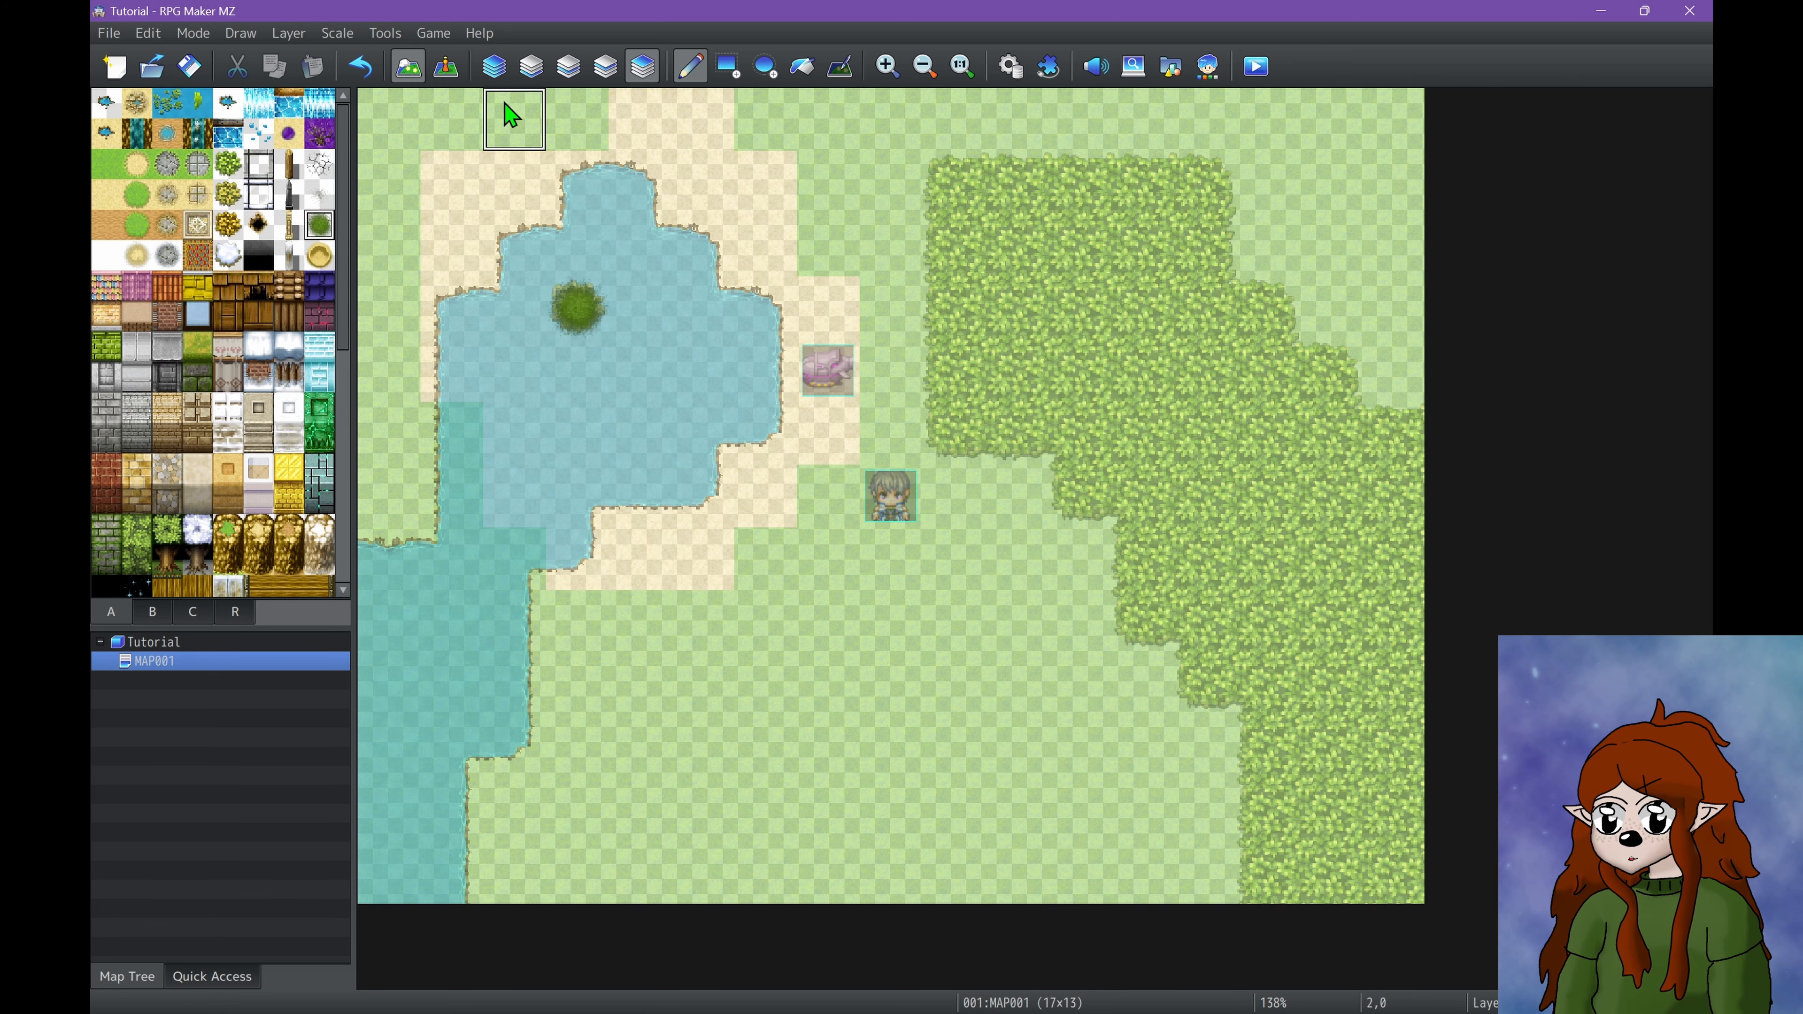
pyautogui.click(494, 66)
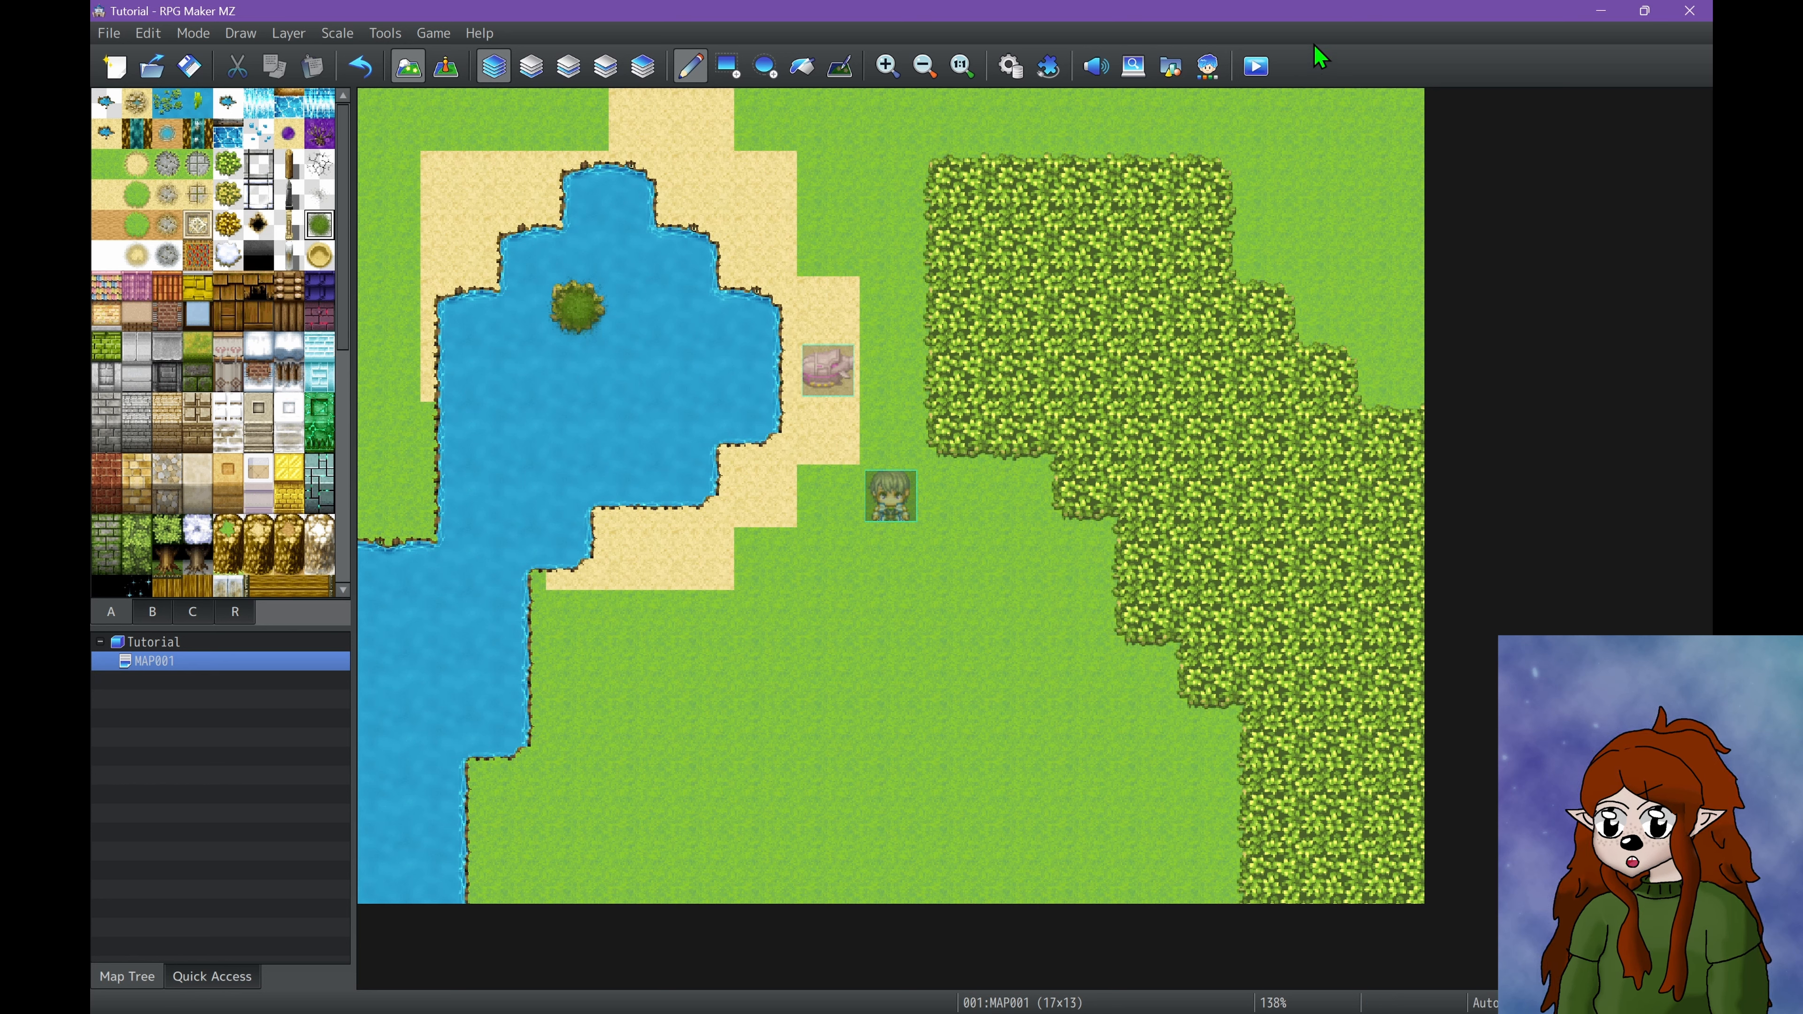
# Try placing the pale tile directly above the dark green one in the palette onto the lake's bush with automatic layering, and undo it.
pyautogui.click(320, 194)
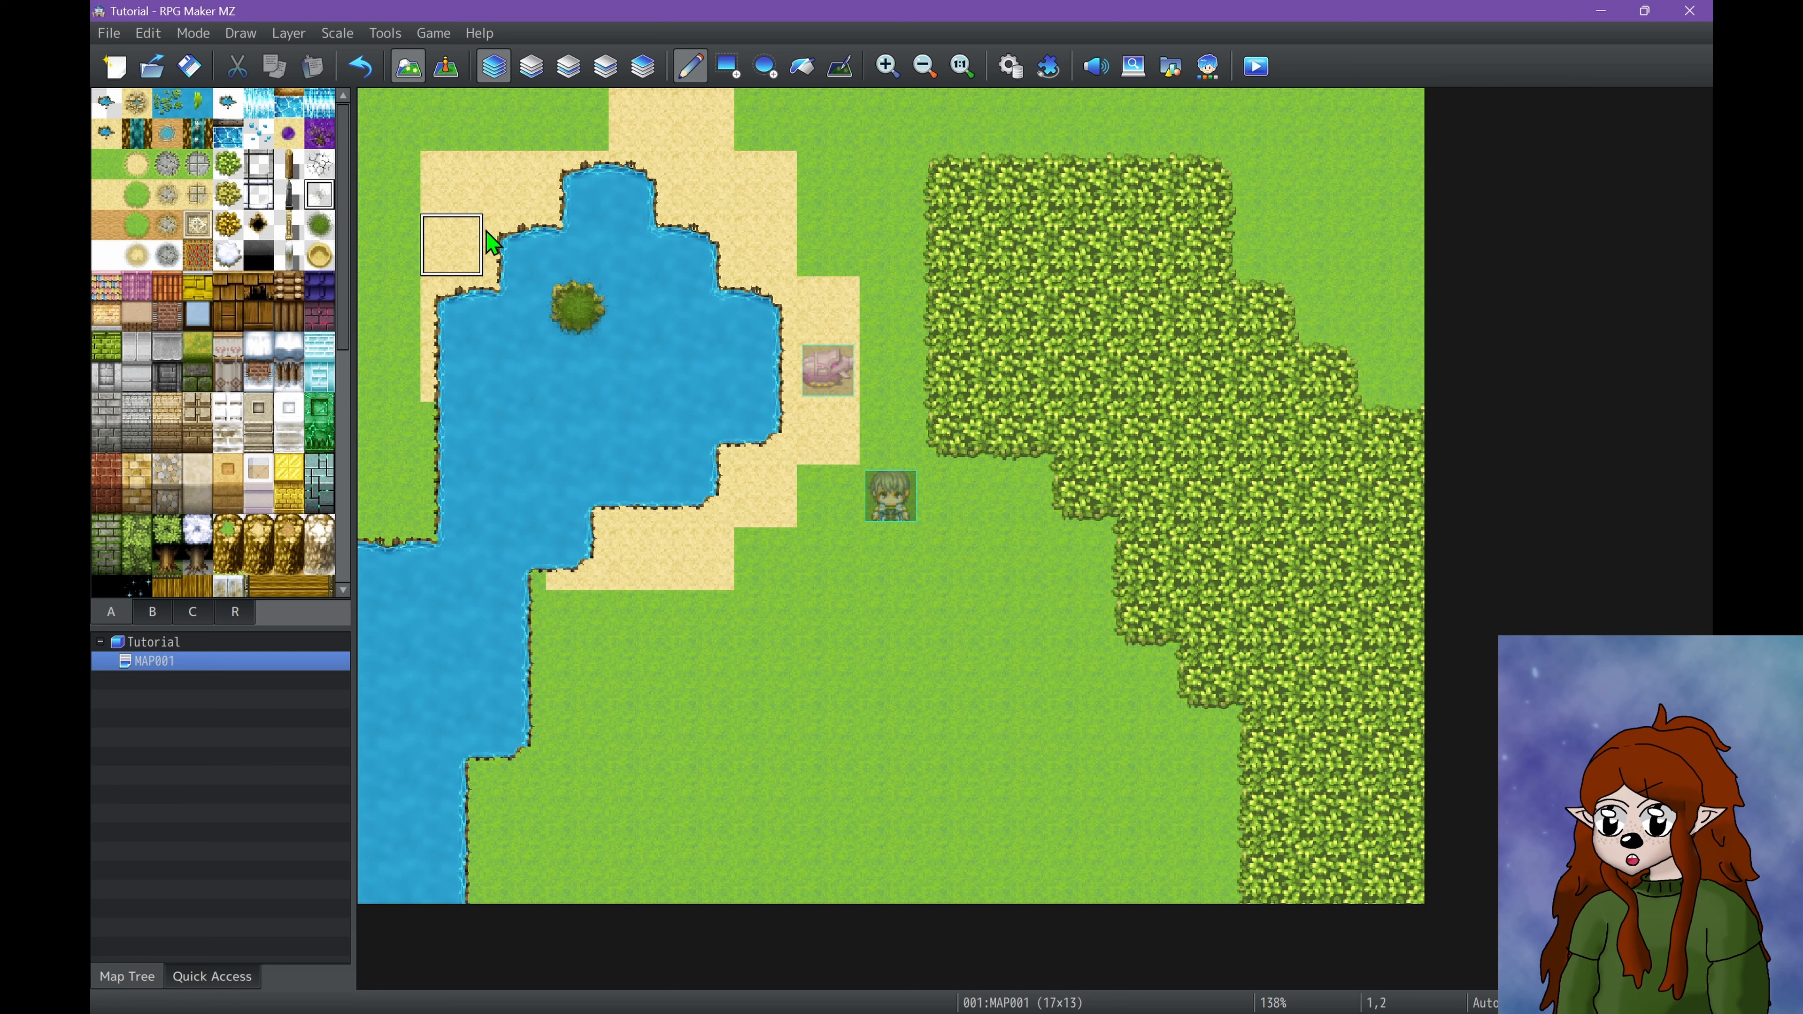
pyautogui.click(573, 298)
pyautogui.hotkey('ctrl', 'z')
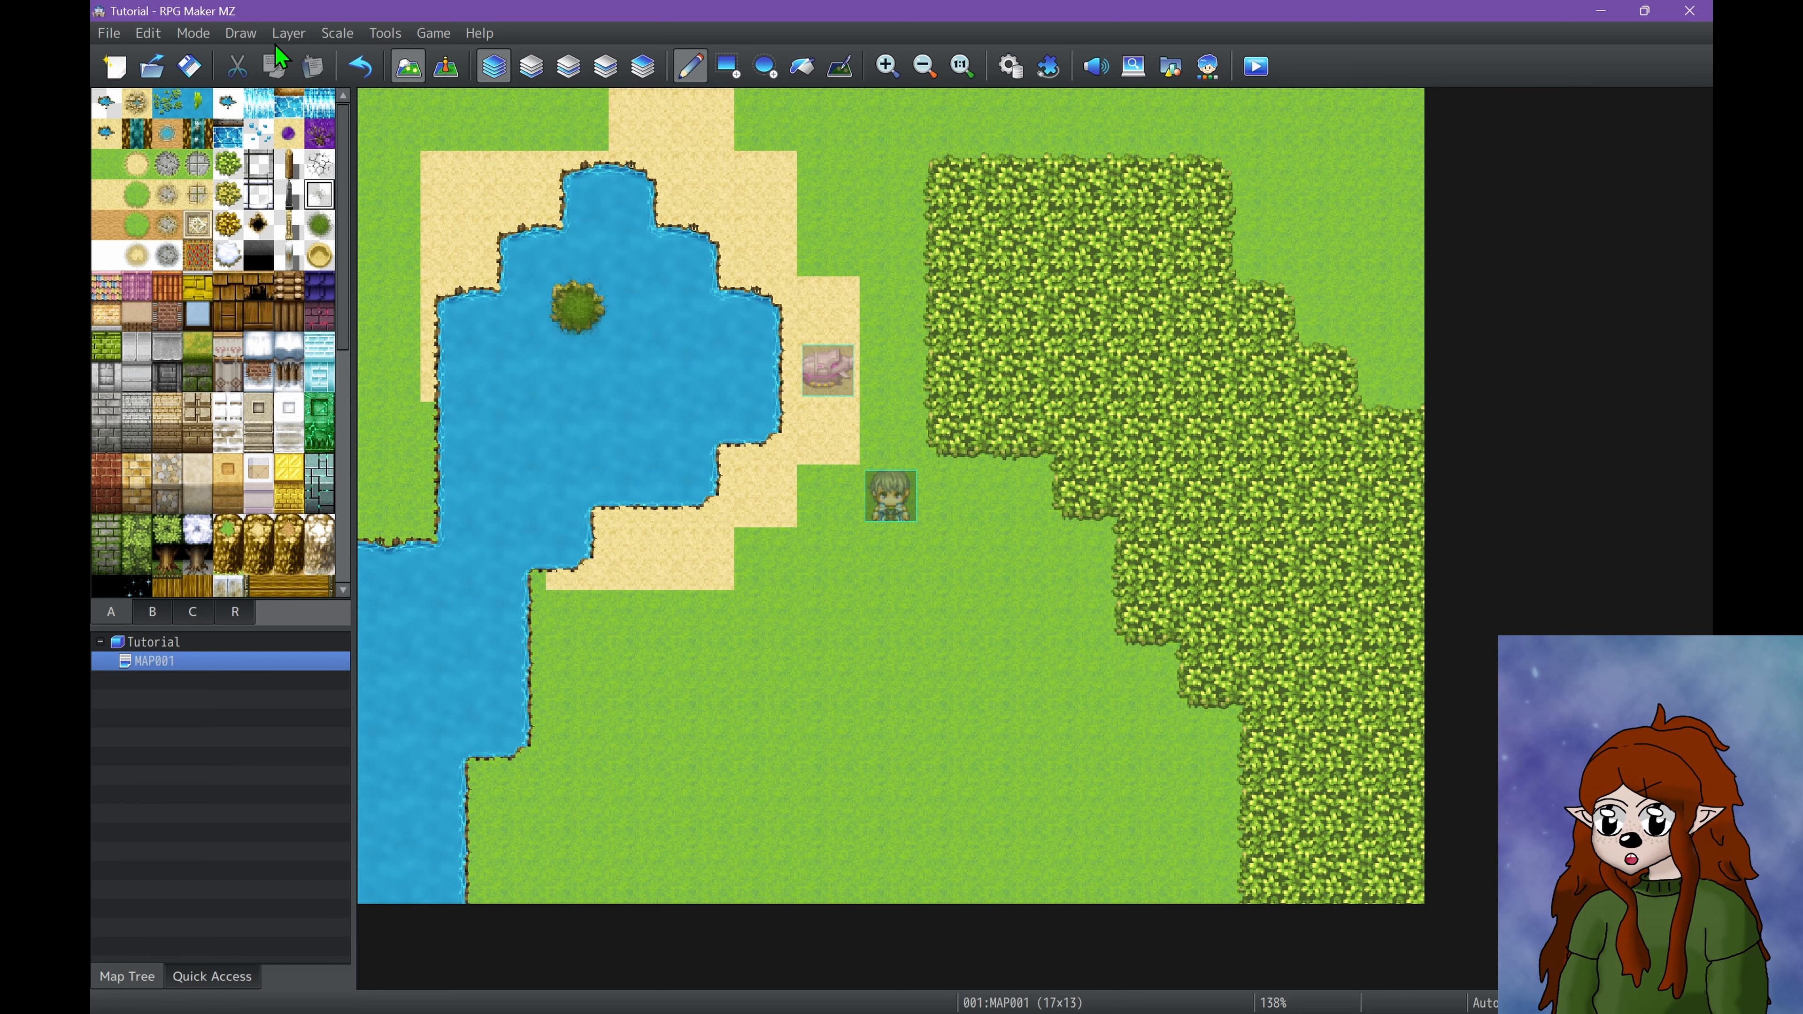
# Launch a playtest of the project and start a new game.
pyautogui.click(1259, 66)
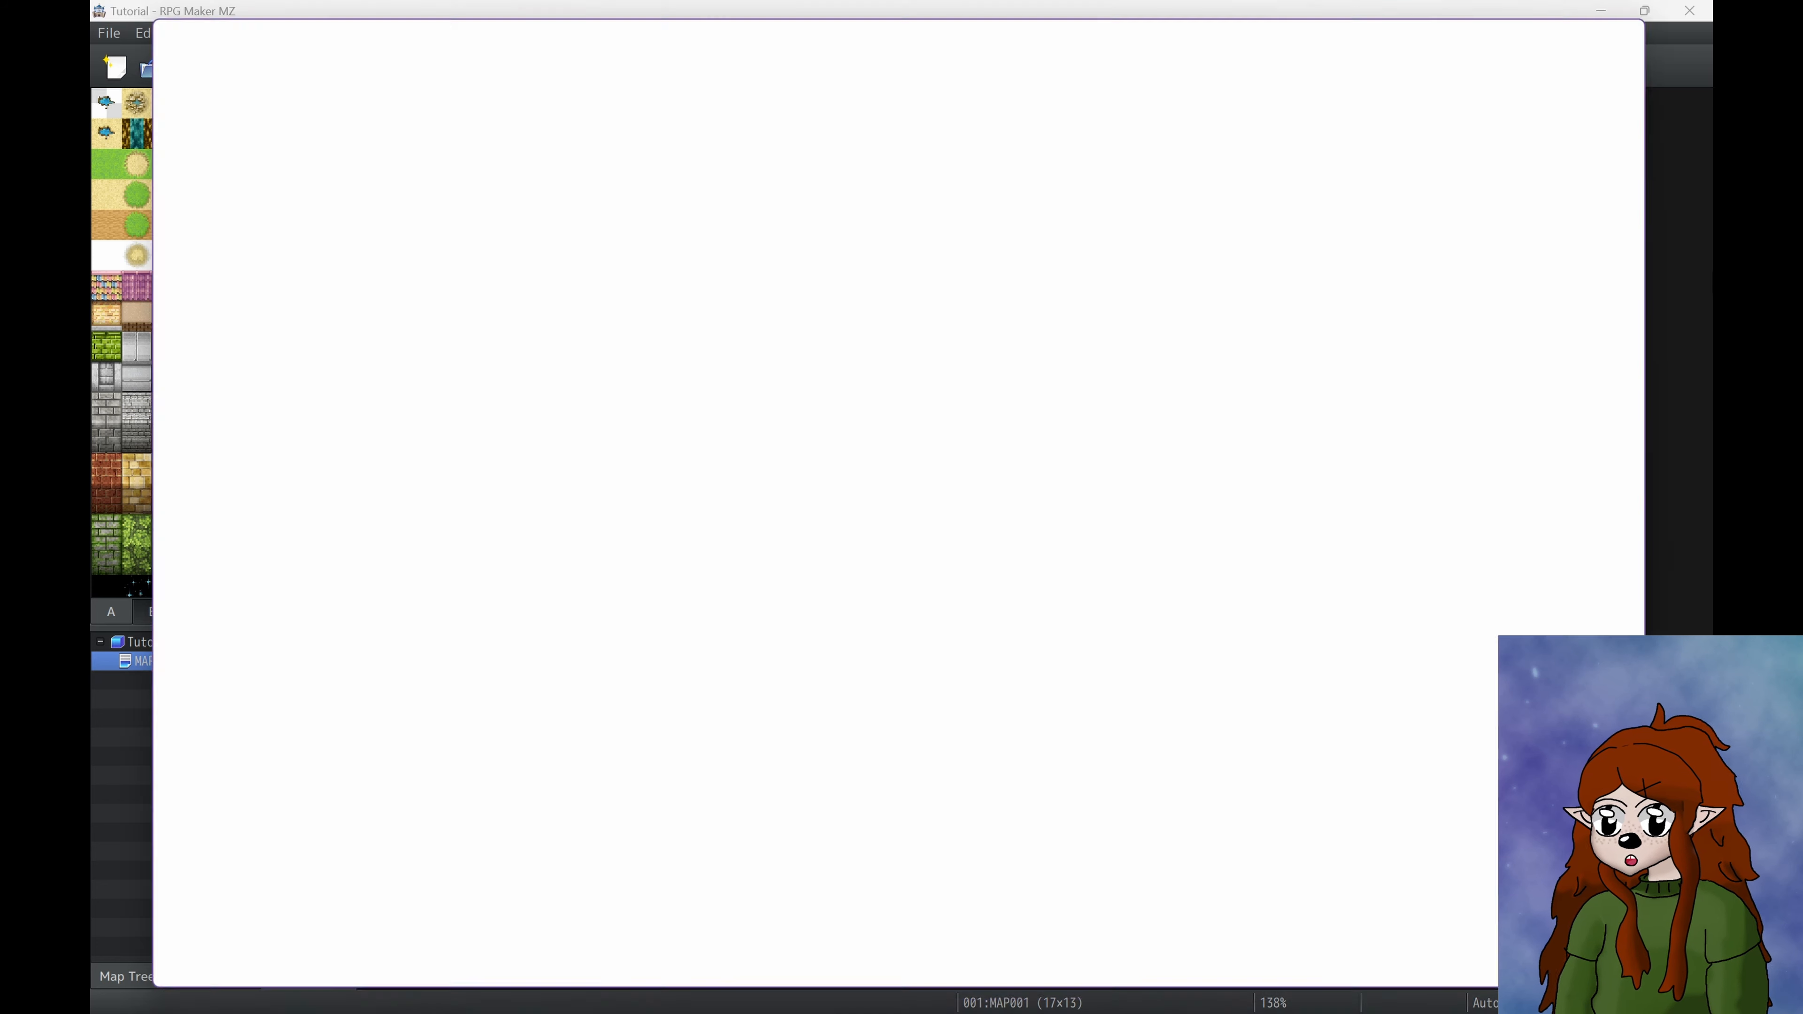
pyautogui.press('Up')
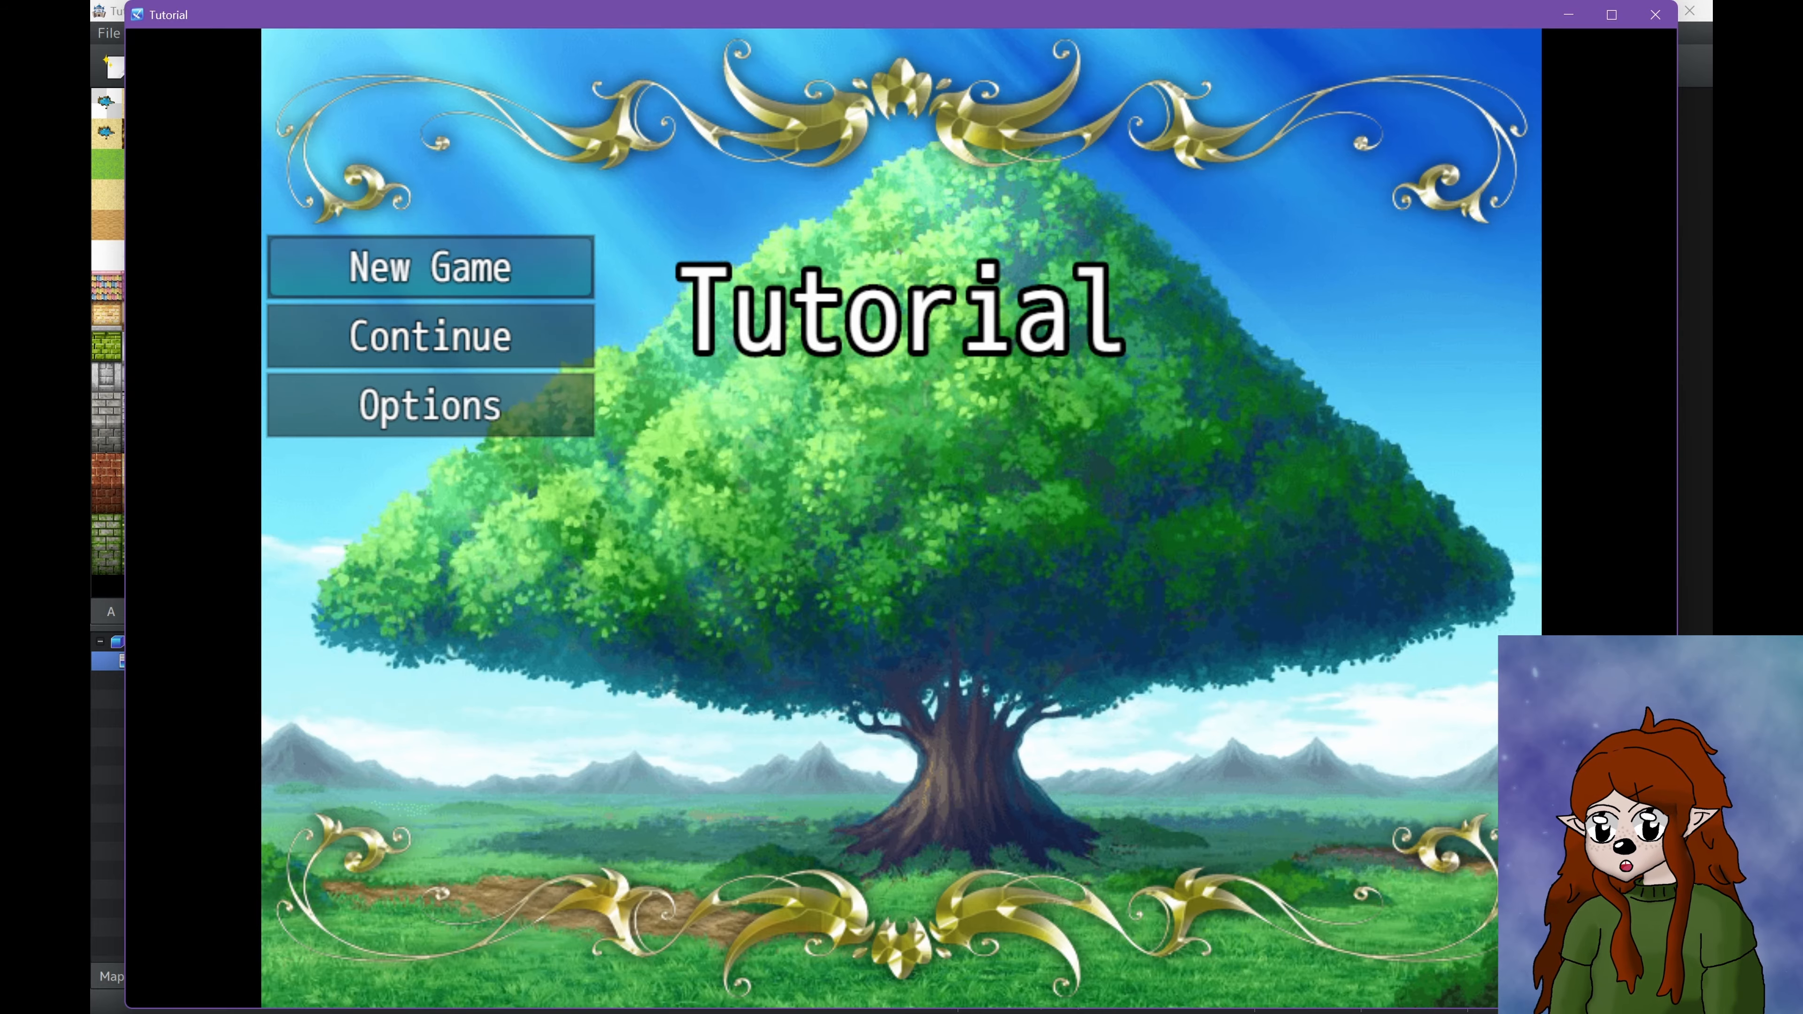
pyautogui.press('Return')
# Walk the party around the lake and its sandy shore to test the map, and close the playtest.
pyautogui.press('Left')
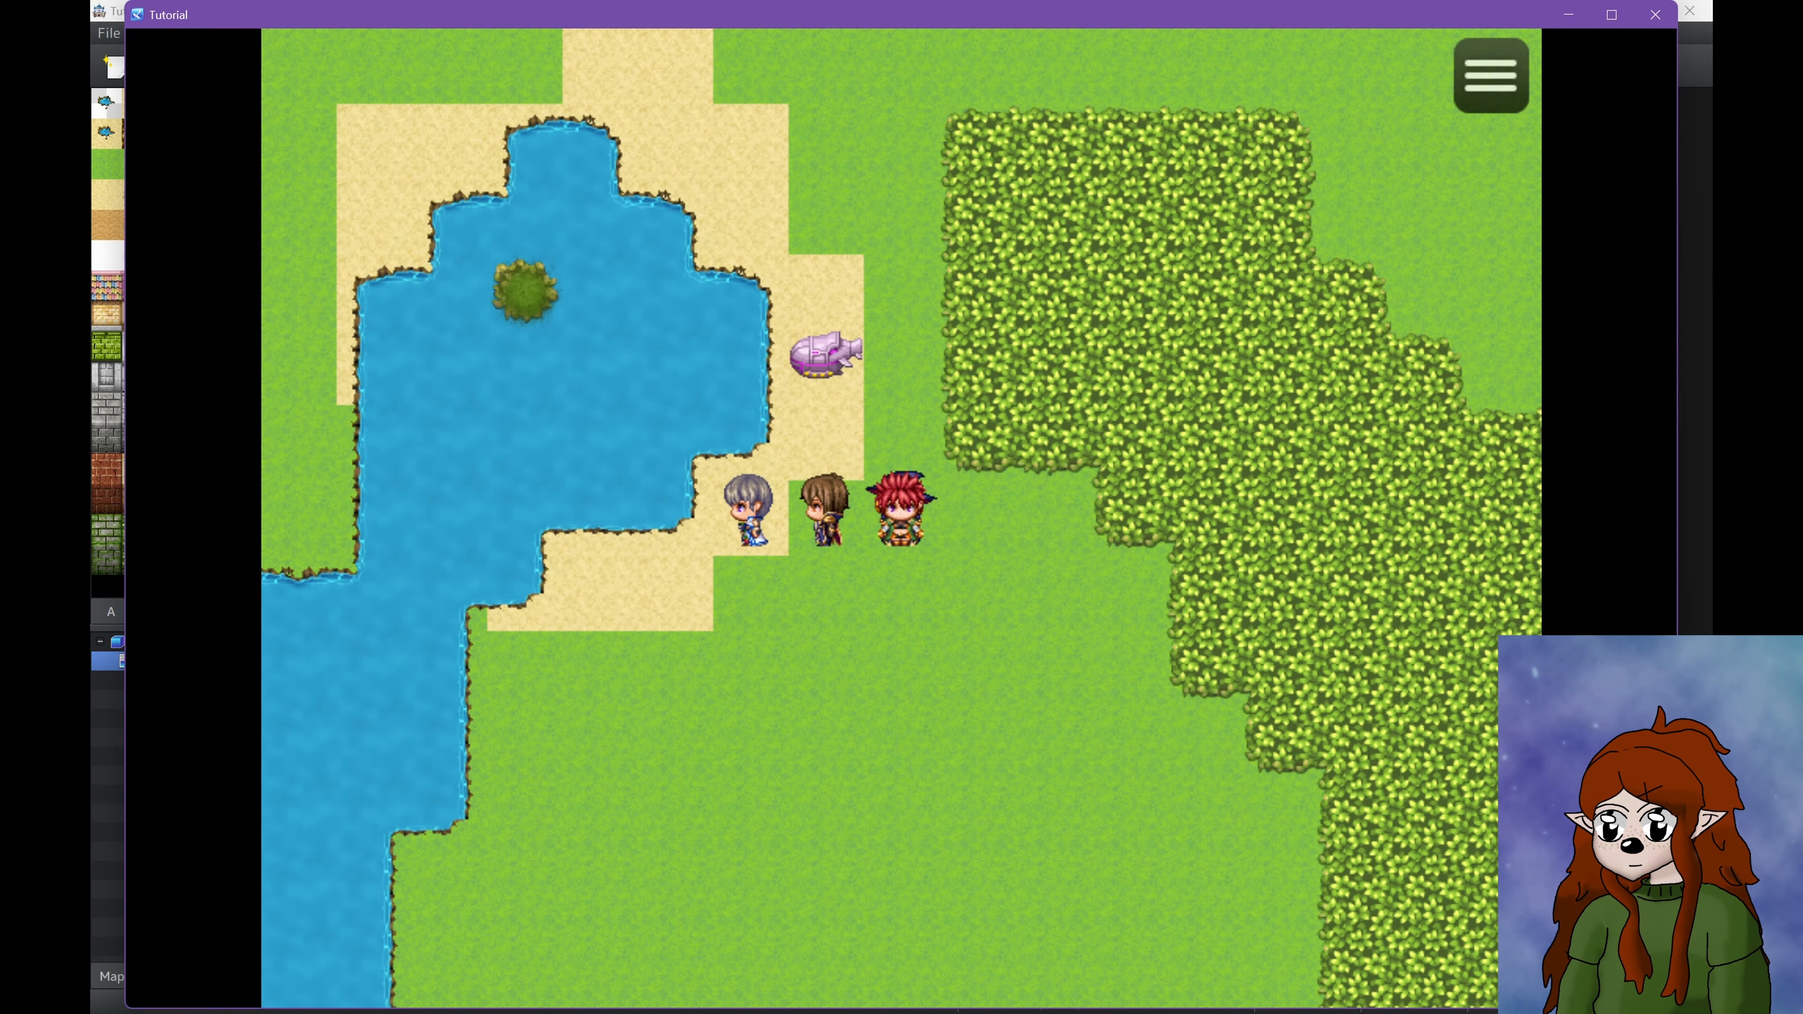
pyautogui.press('Up')
pyautogui.press('Right')
pyautogui.press('Up')
pyautogui.press('Left')
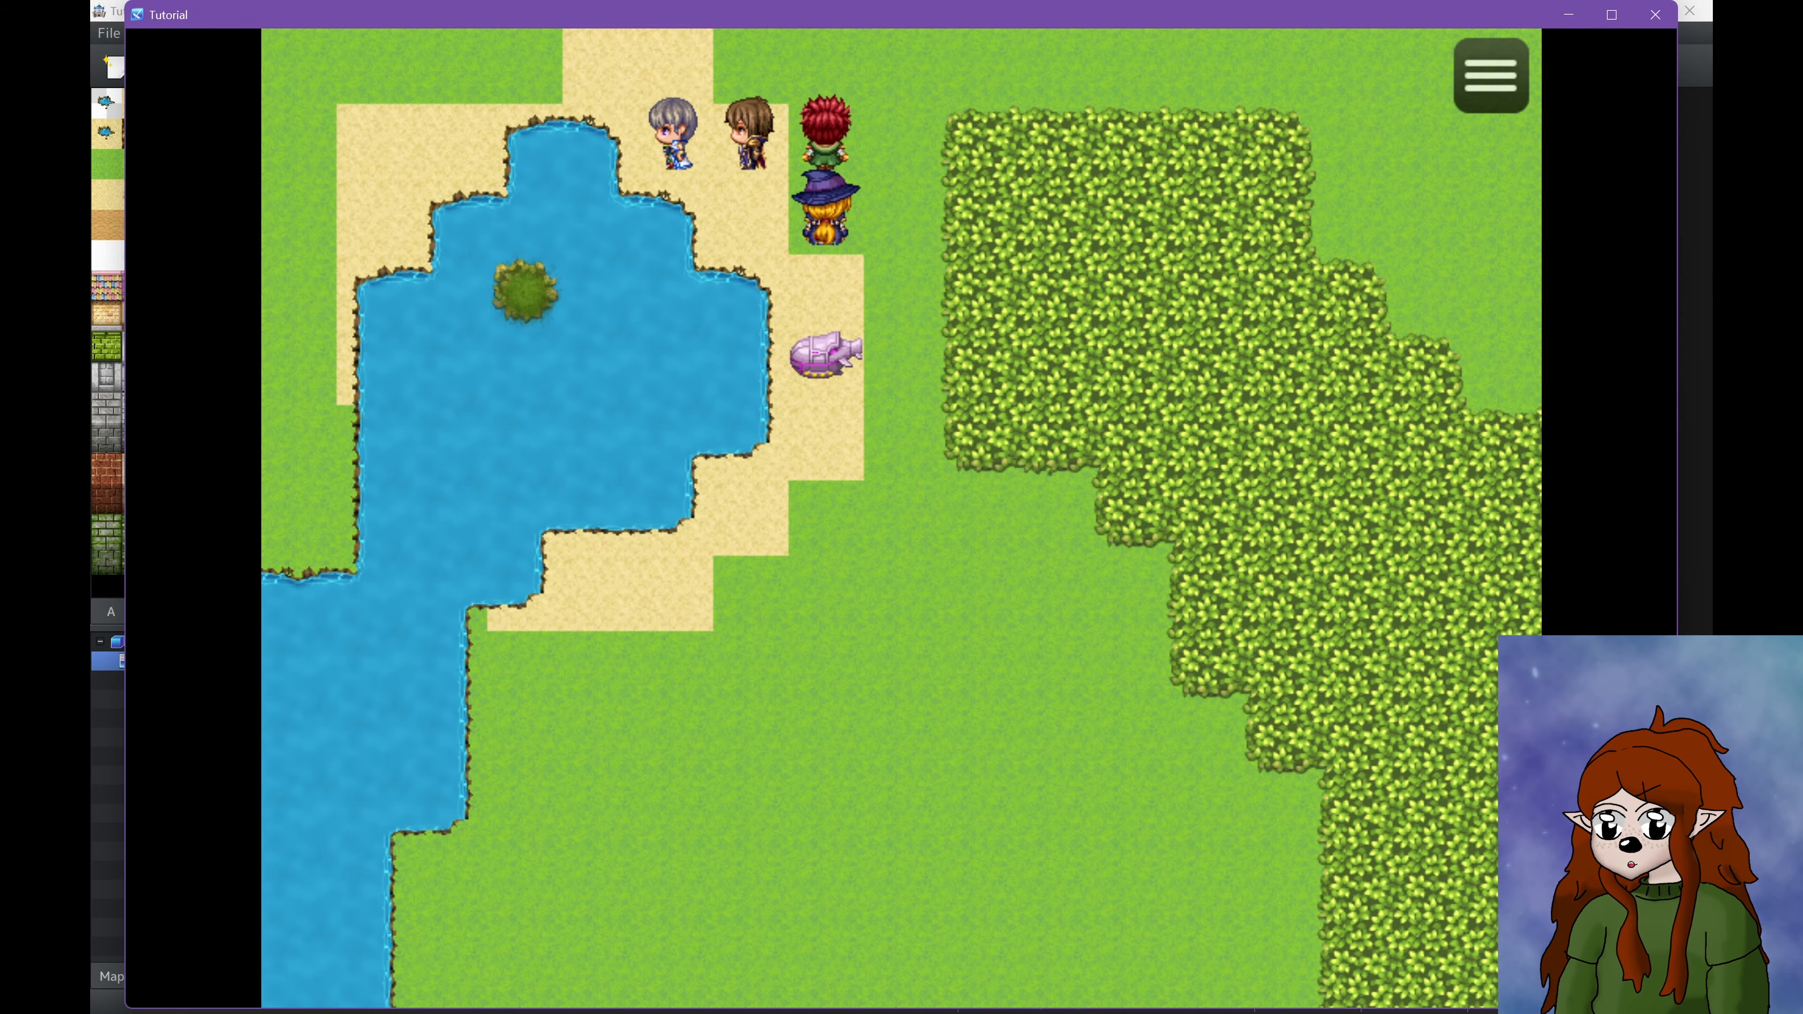
pyautogui.press('Up')
pyautogui.press('Left')
pyautogui.press('Down')
pyautogui.press('Left')
pyautogui.press('Down')
pyautogui.press('Down')
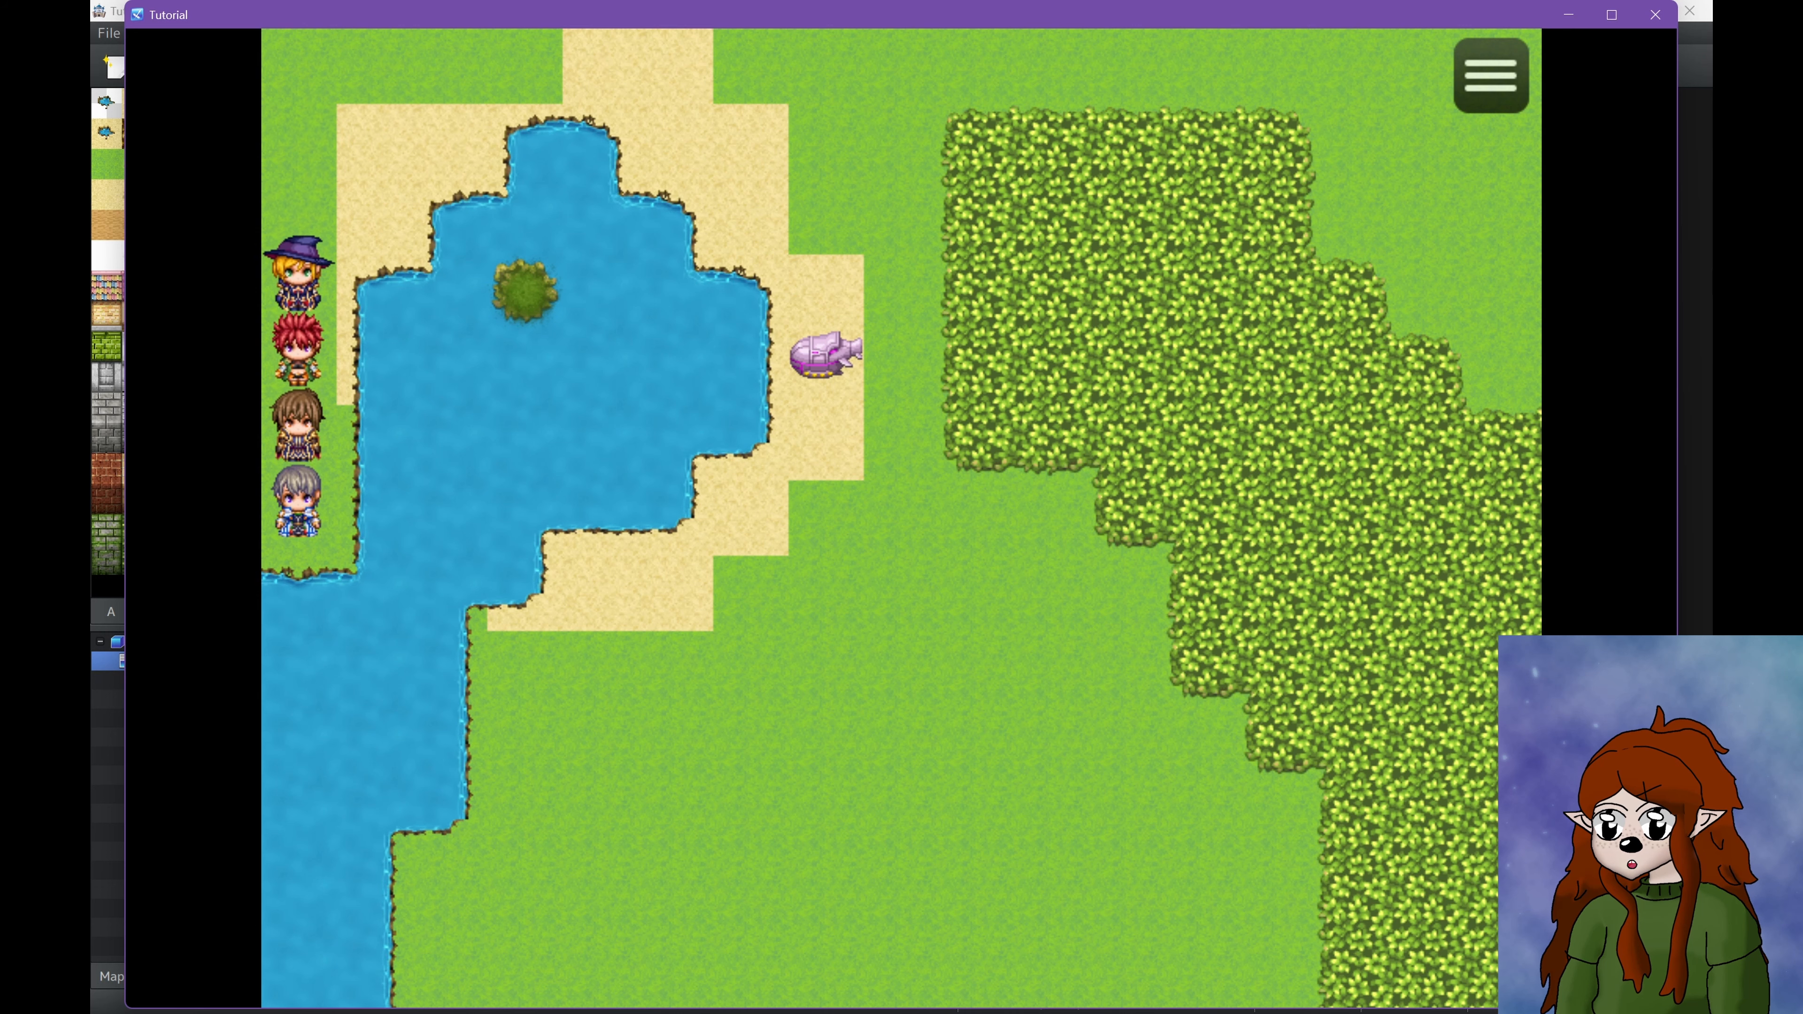
pyautogui.press('Up')
pyautogui.press('Right')
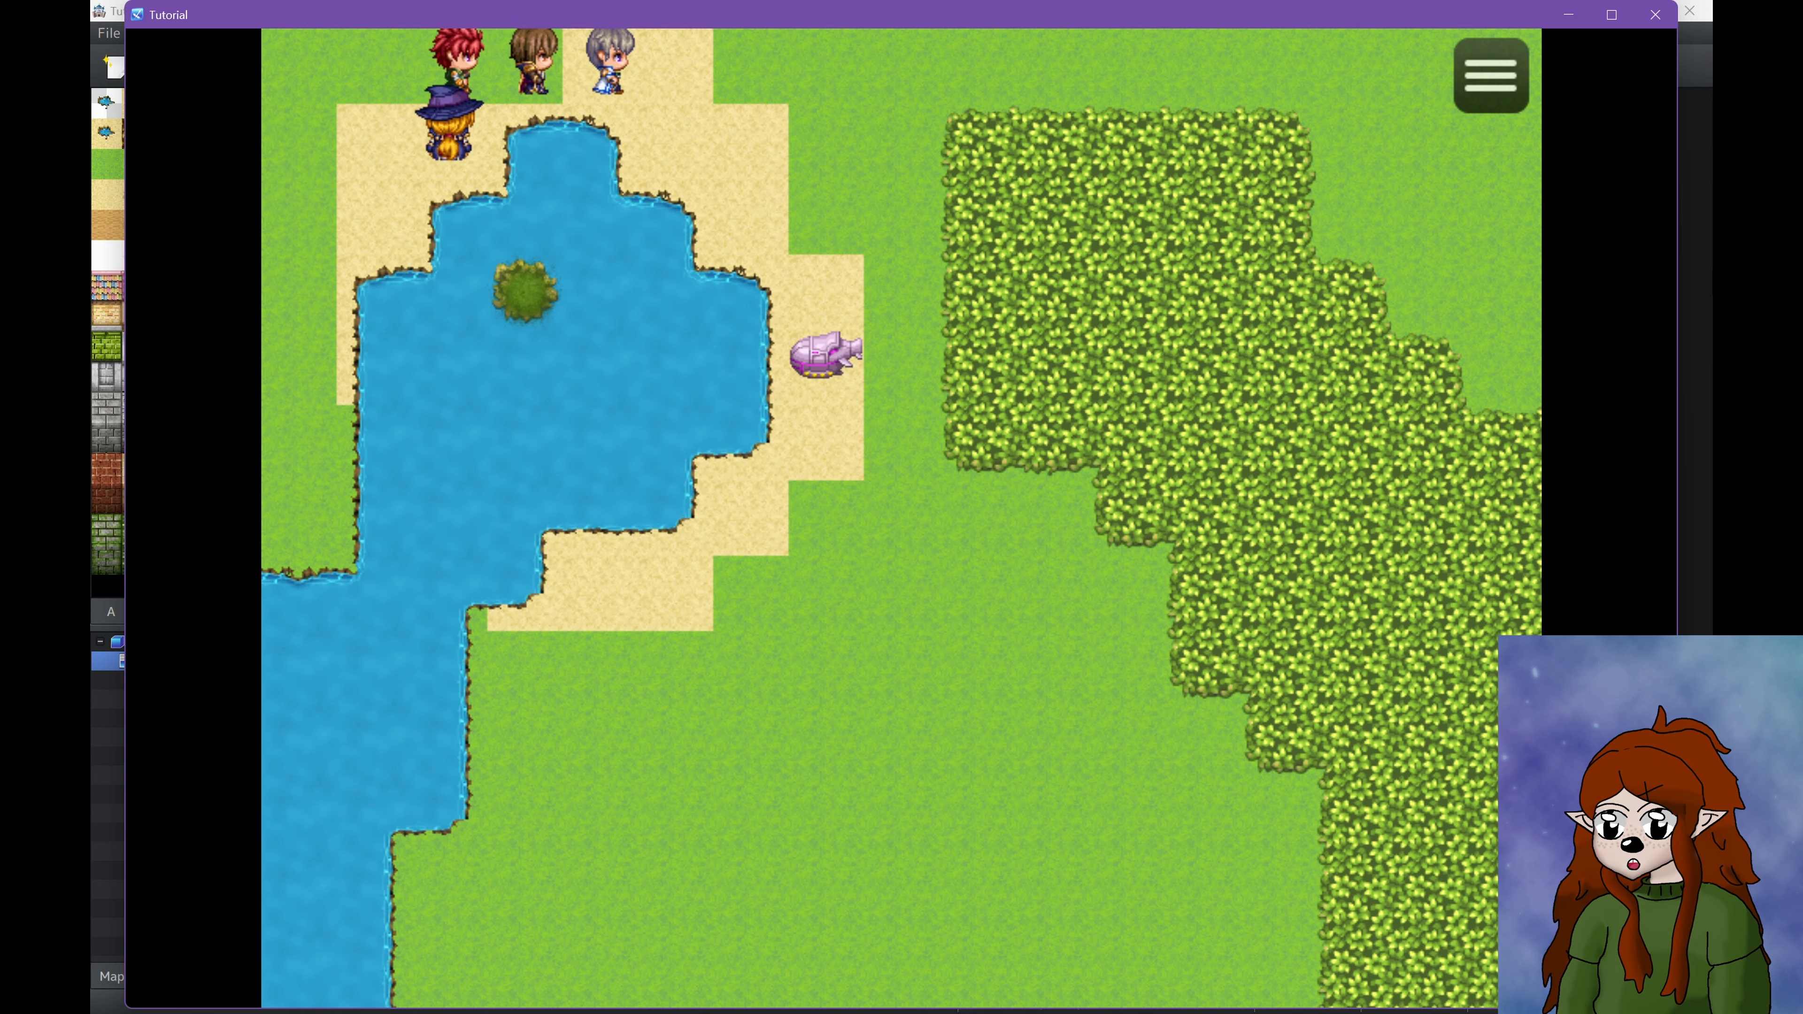
pyautogui.press('Down')
pyautogui.press('Down')
pyautogui.press('Down')
pyautogui.press('Down')
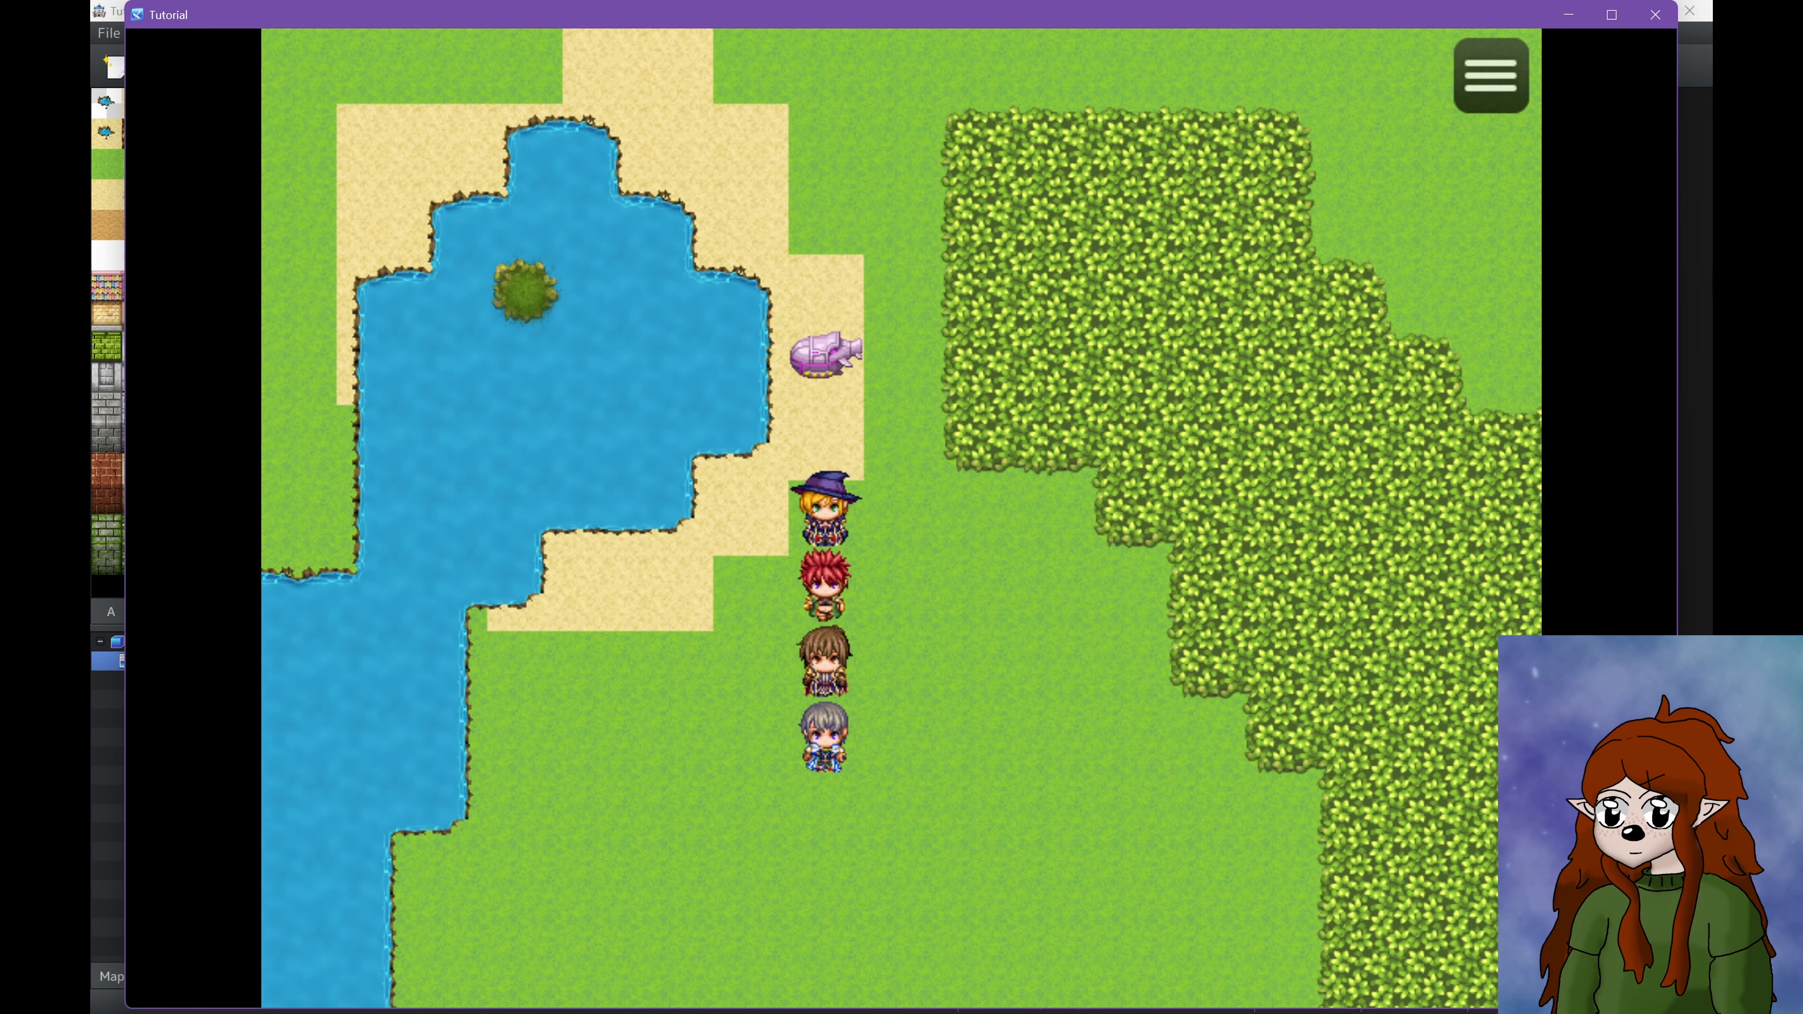
pyautogui.click(1656, 14)
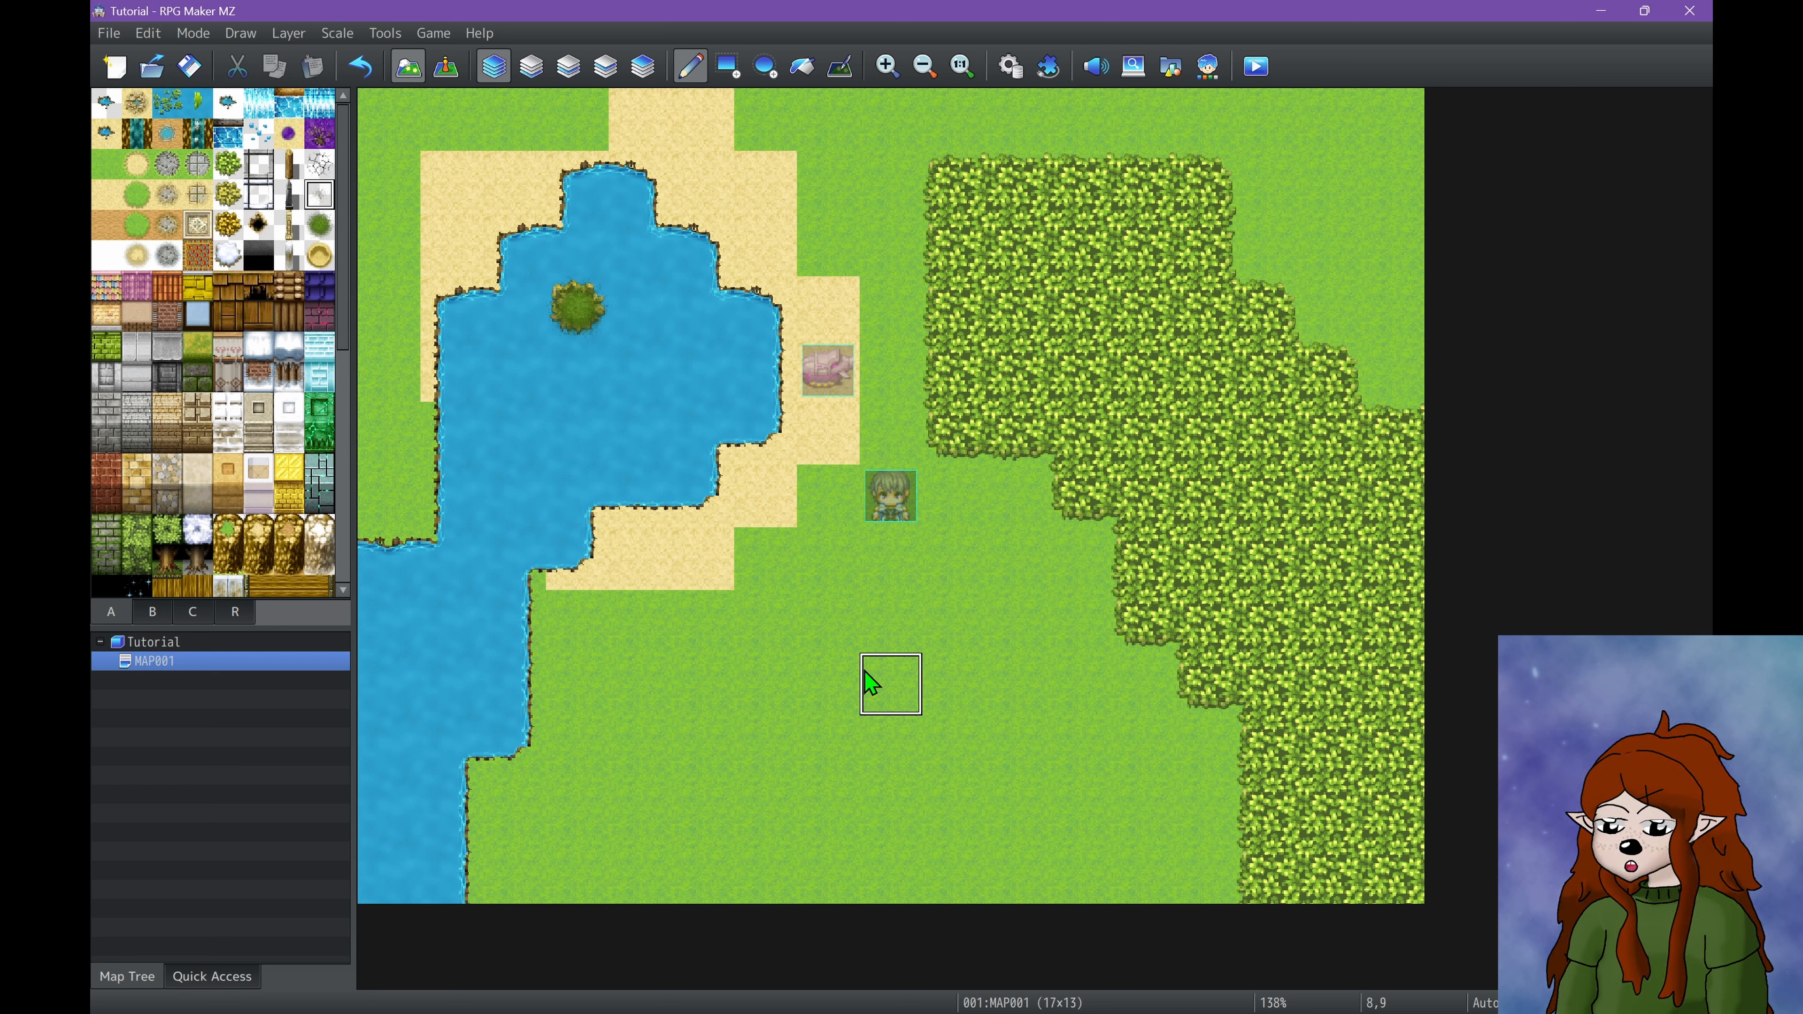
# Start a new map under the Tutorial project.
pyautogui.rightClick(176, 648)
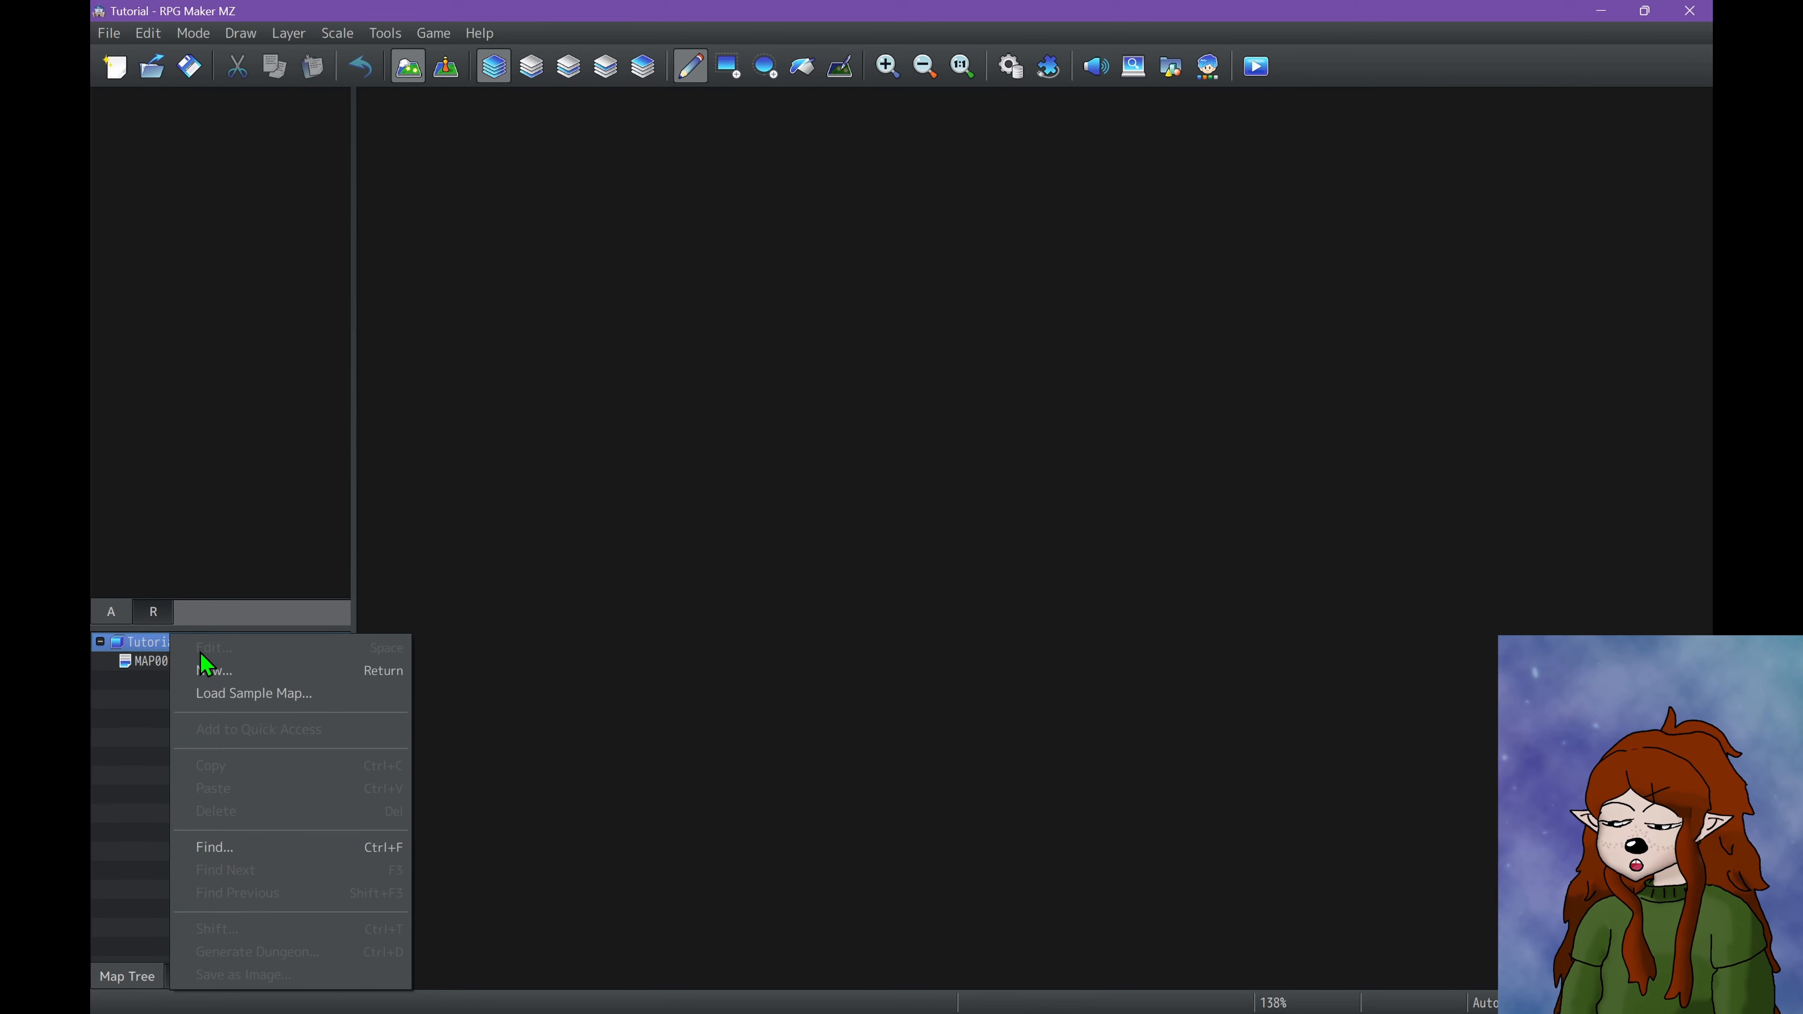
pyautogui.click(217, 673)
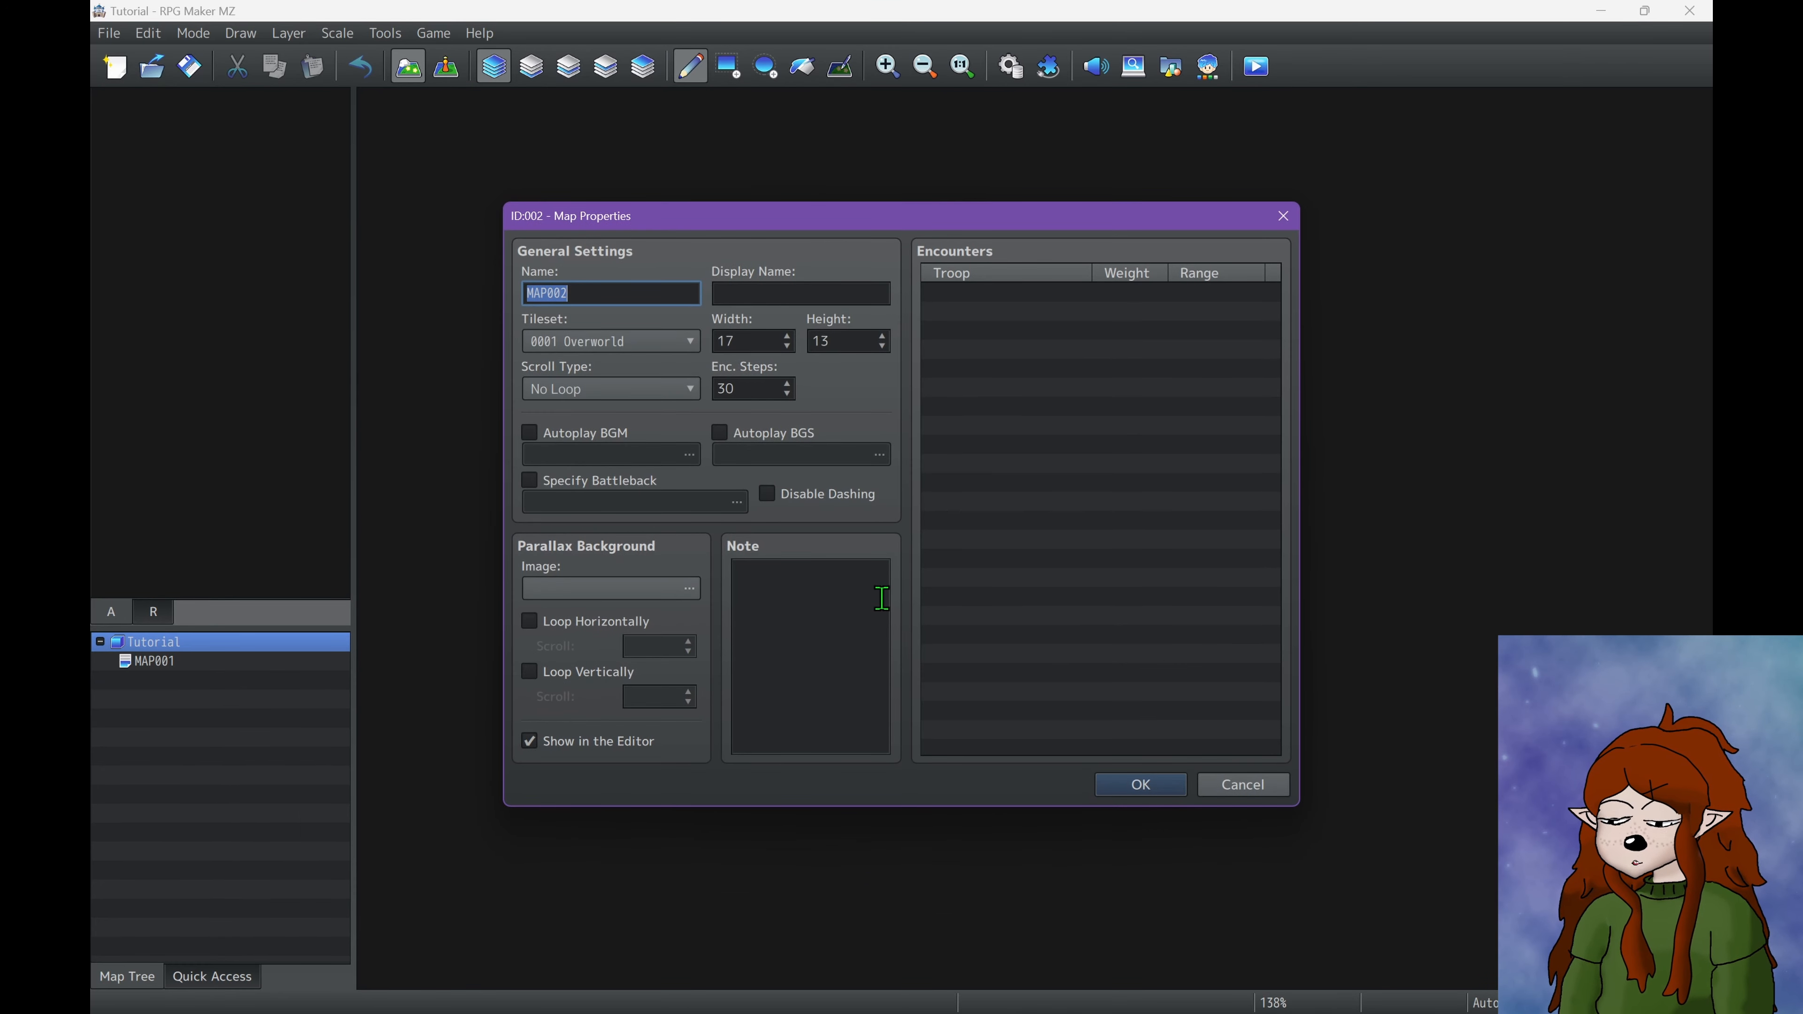
# Switch to the sticky note with the Good Housekeeping story prompt, read it, and move it clear of the map properties.
pyautogui.click(502, 991)
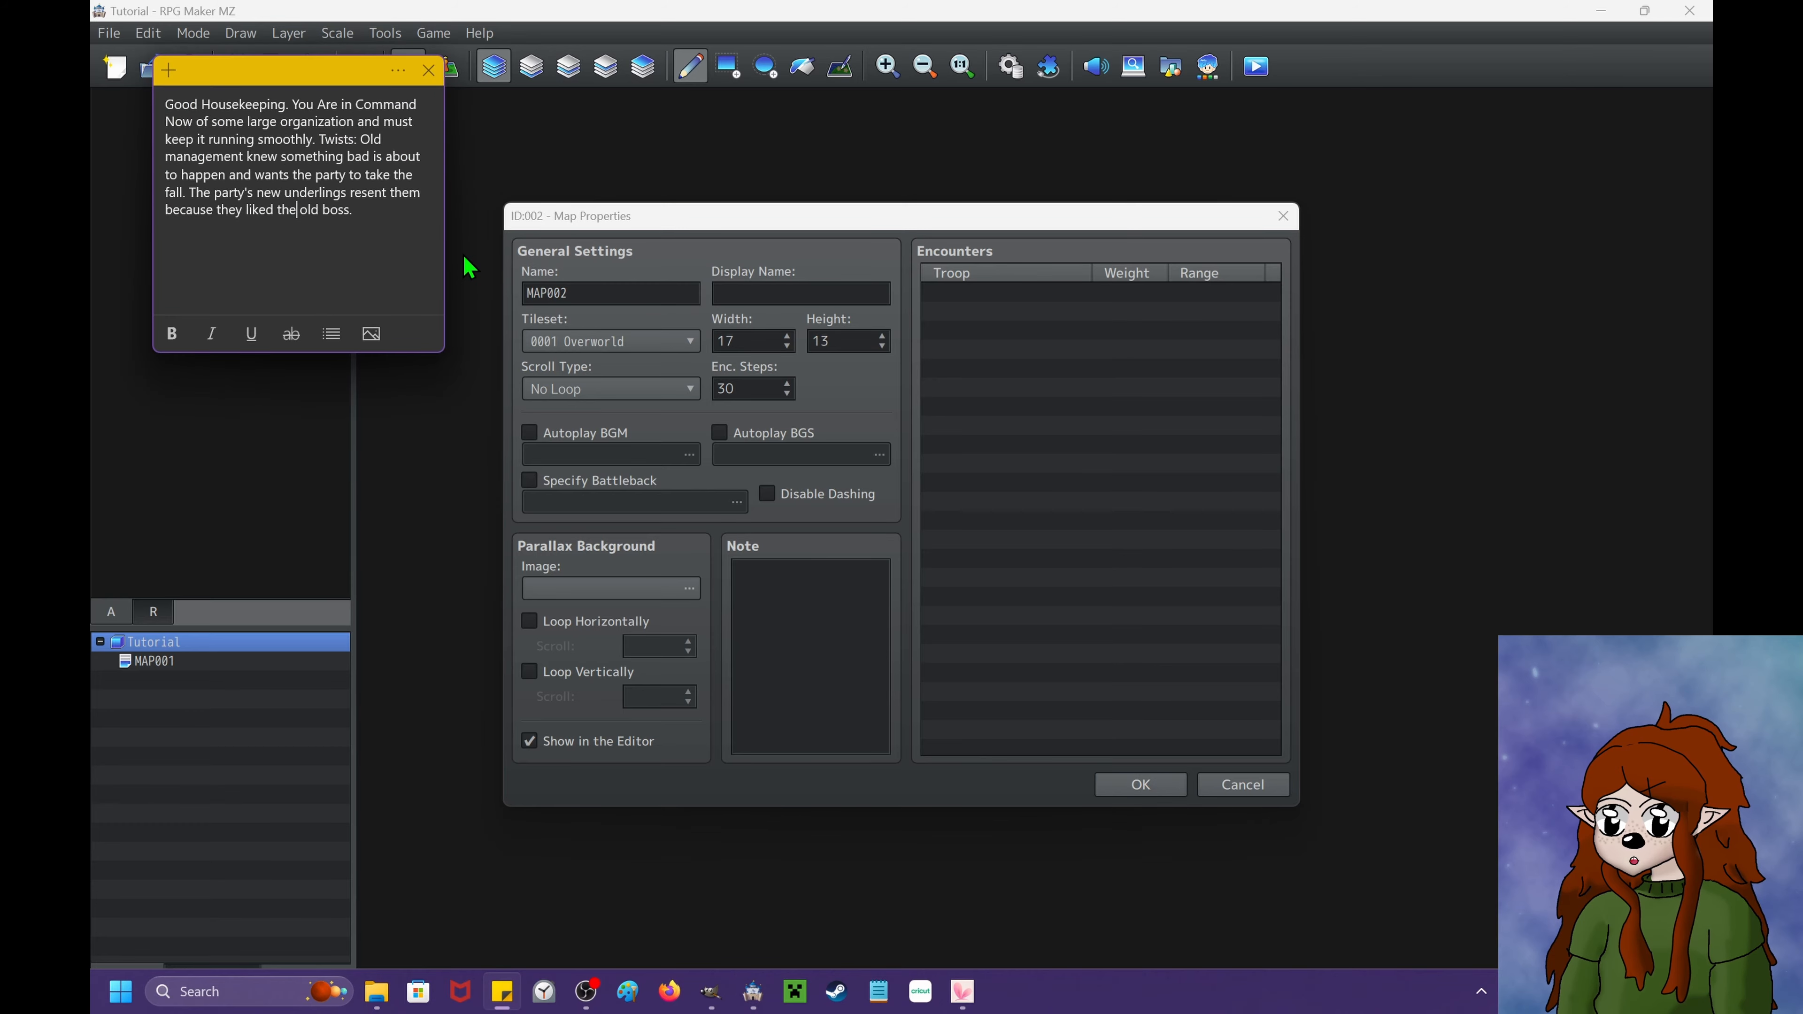
pyautogui.moveTo(265, 75); pyautogui.dragTo(1457, 279)
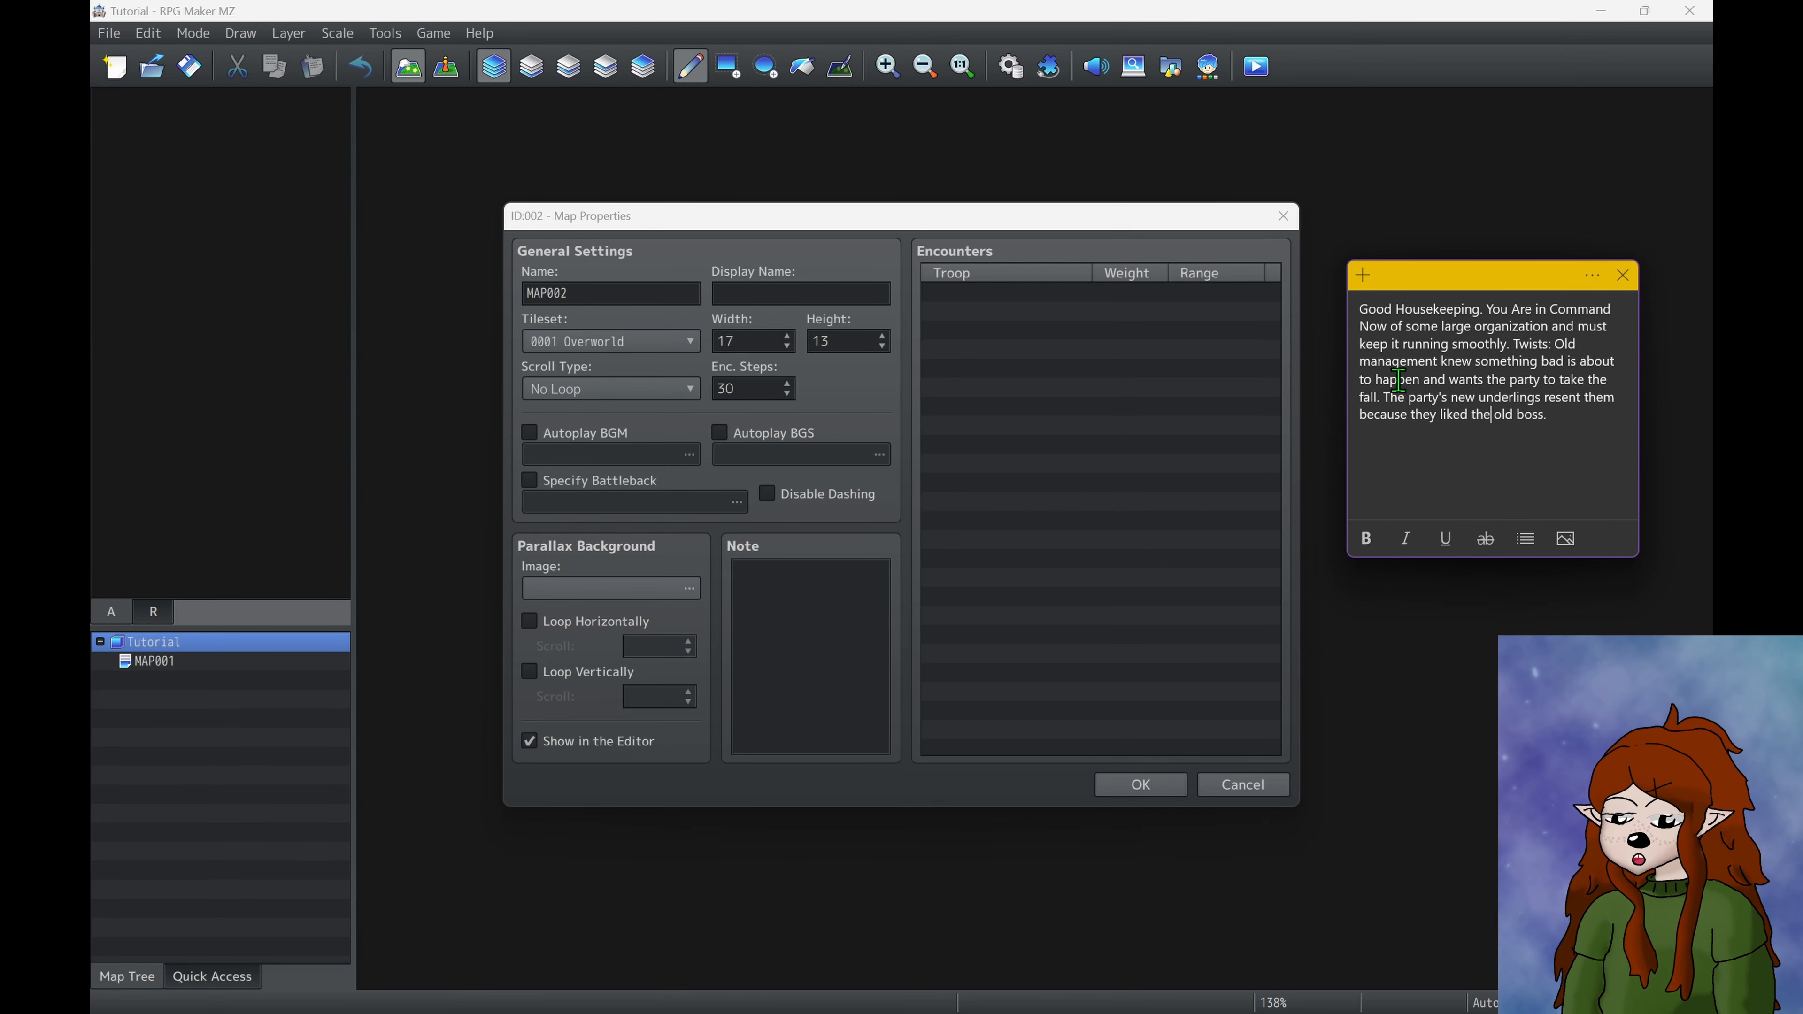
pyautogui.moveTo(1389, 280); pyautogui.dragTo(878, 334)
pyautogui.moveTo(1060, 468); pyautogui.dragTo(832, 382)
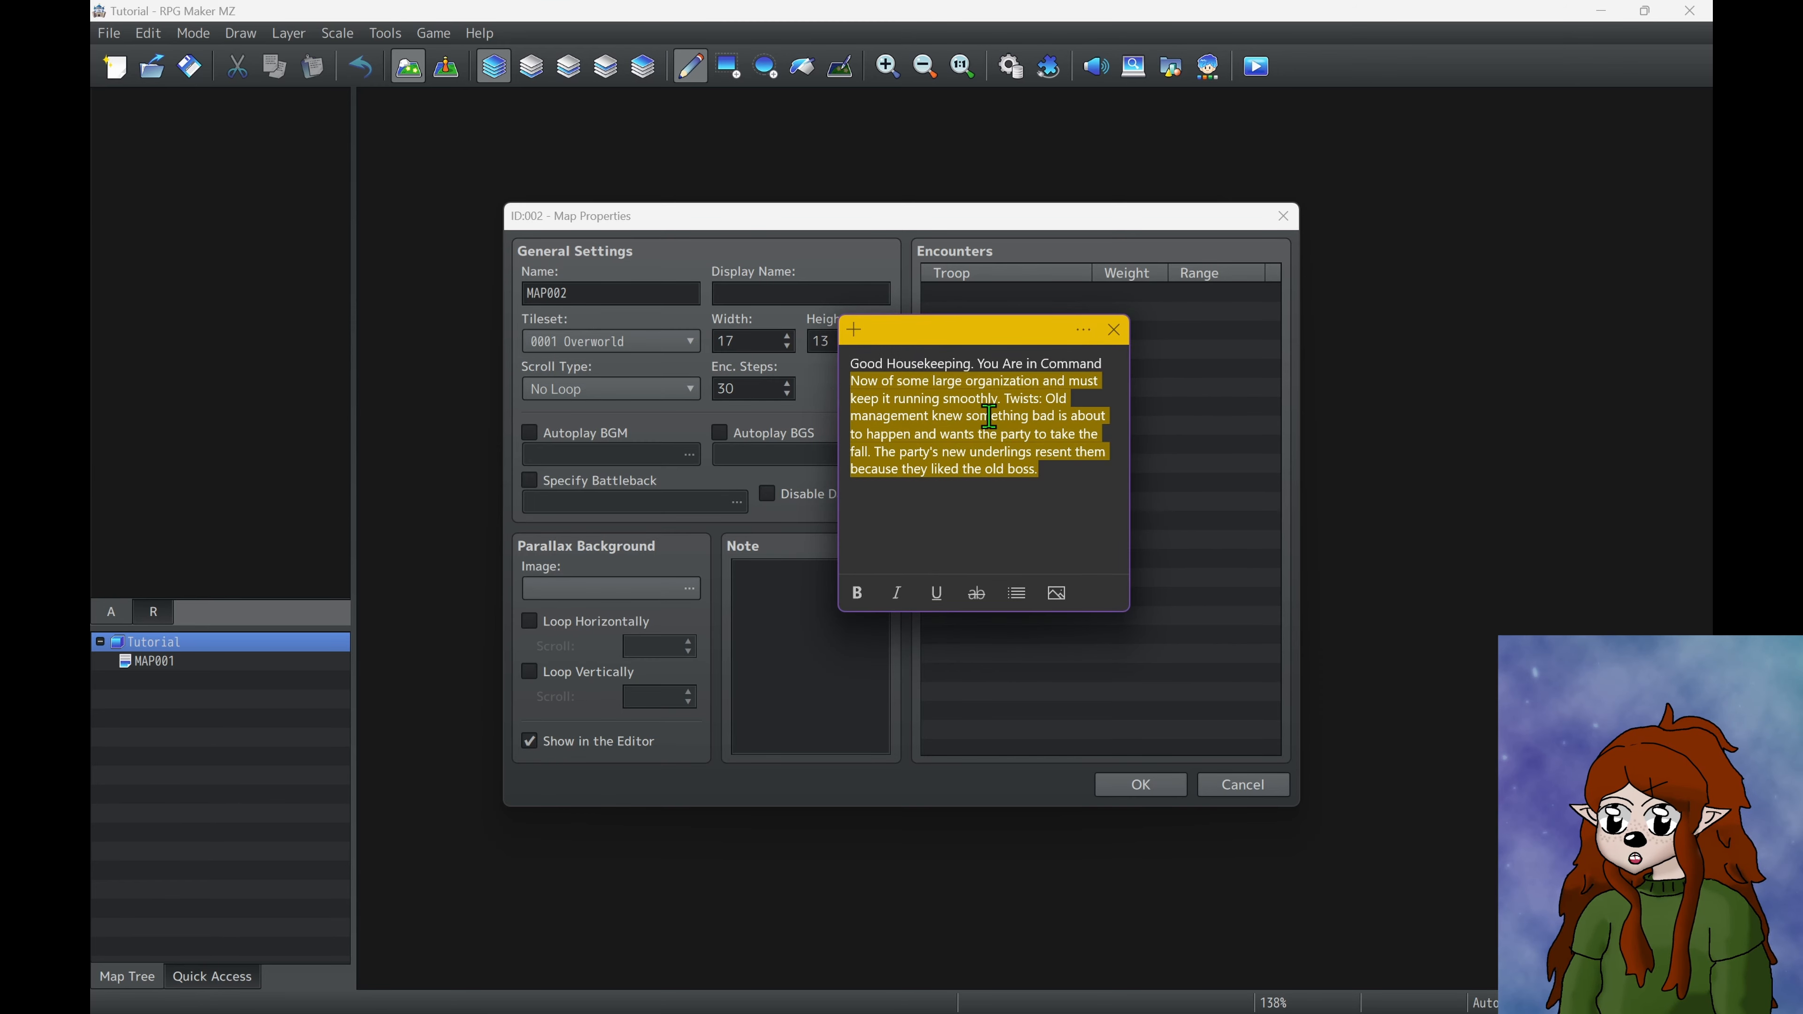
pyautogui.click(1047, 418)
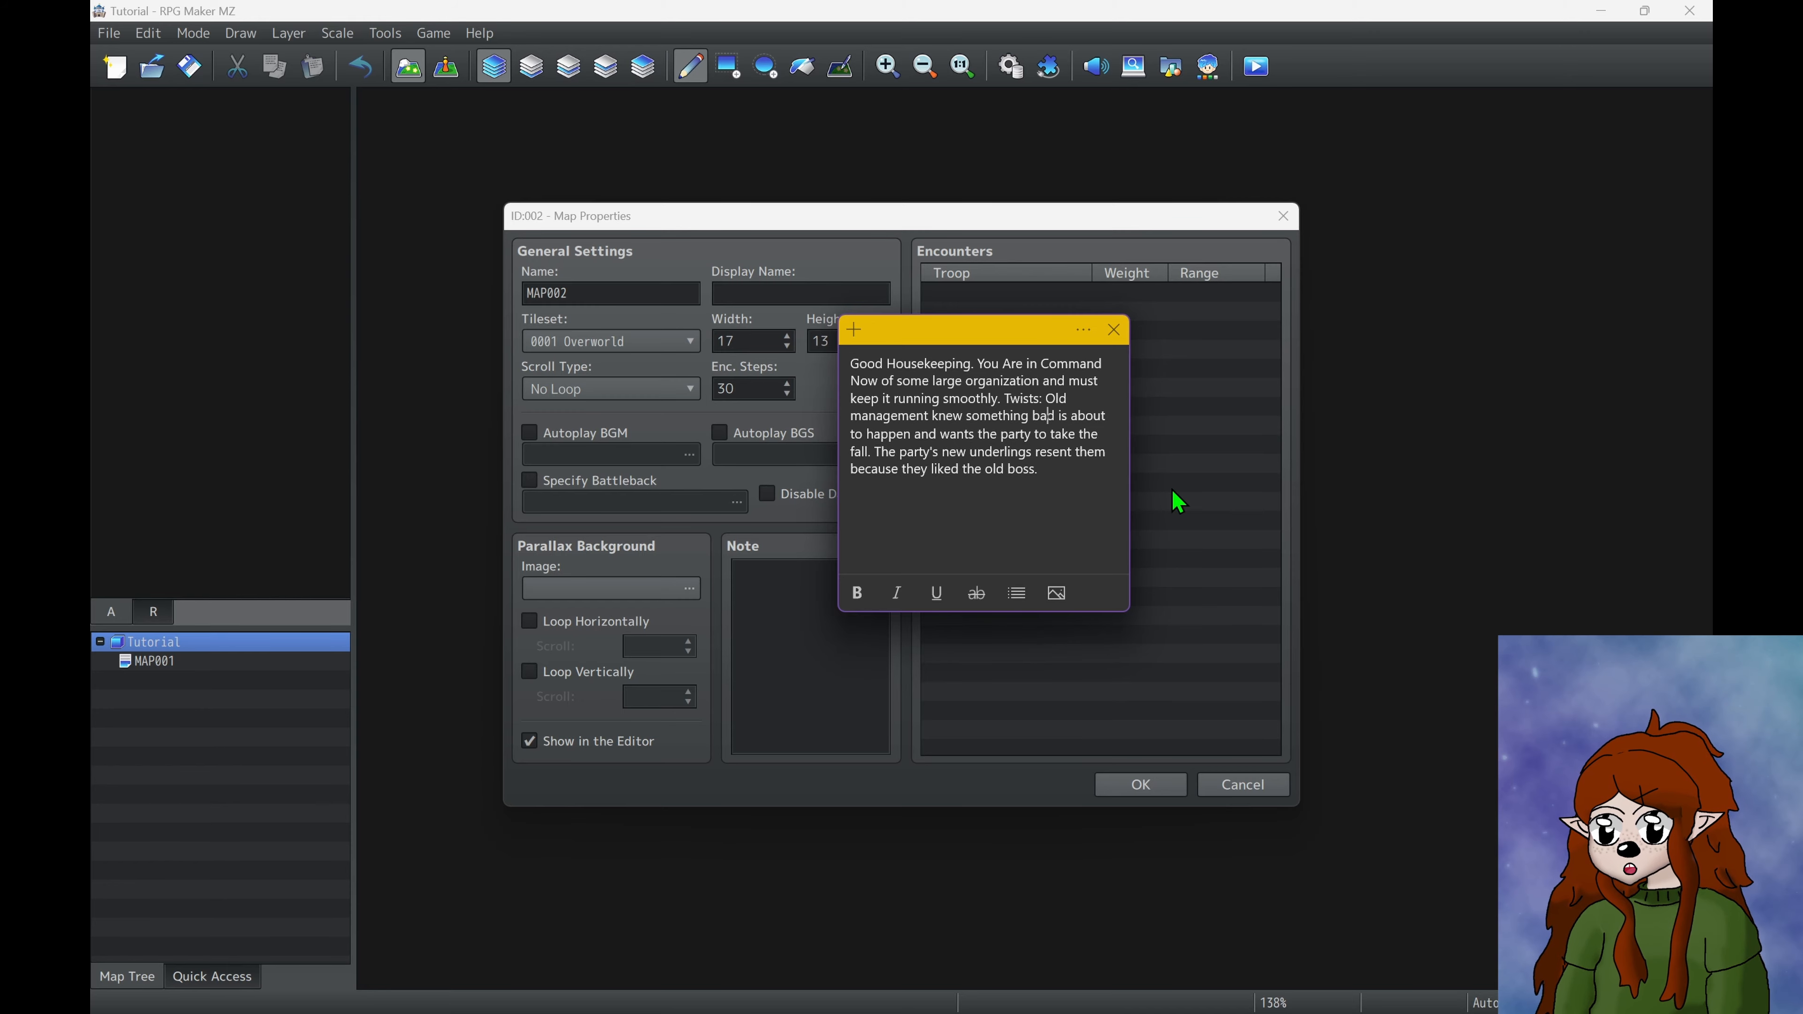
pyautogui.moveTo(1011, 327); pyautogui.dragTo(261, 41)
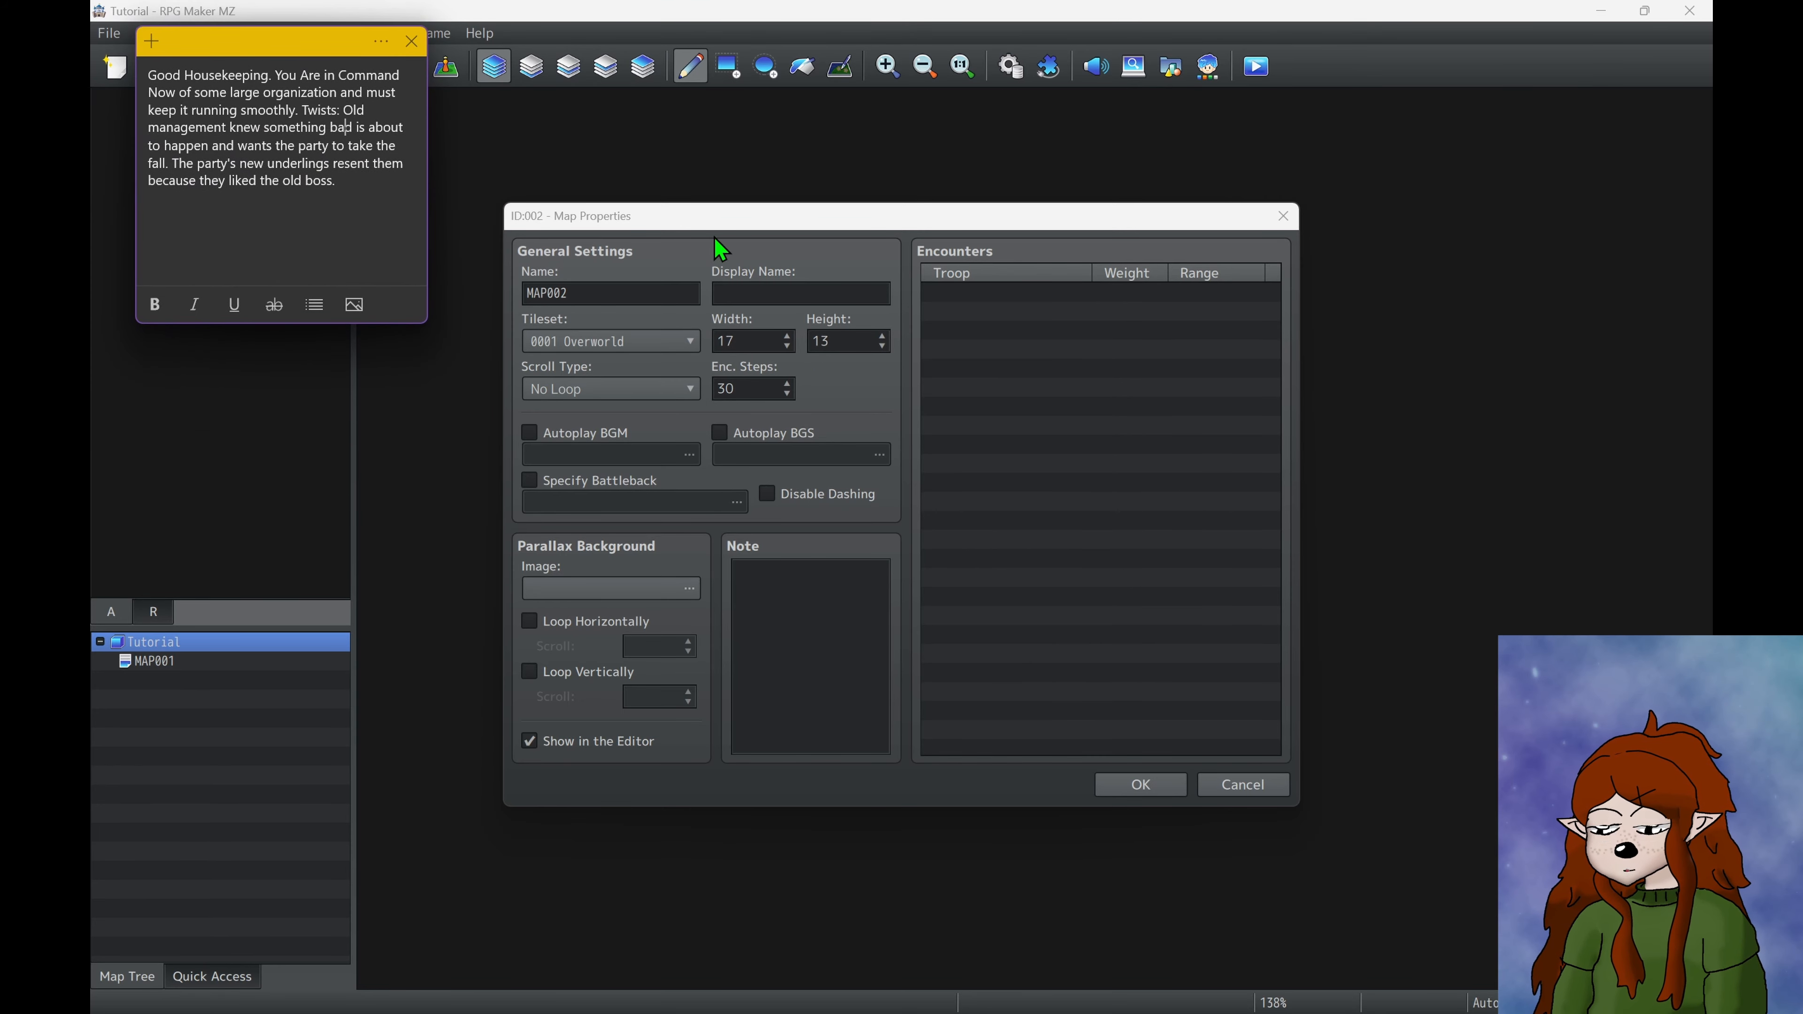
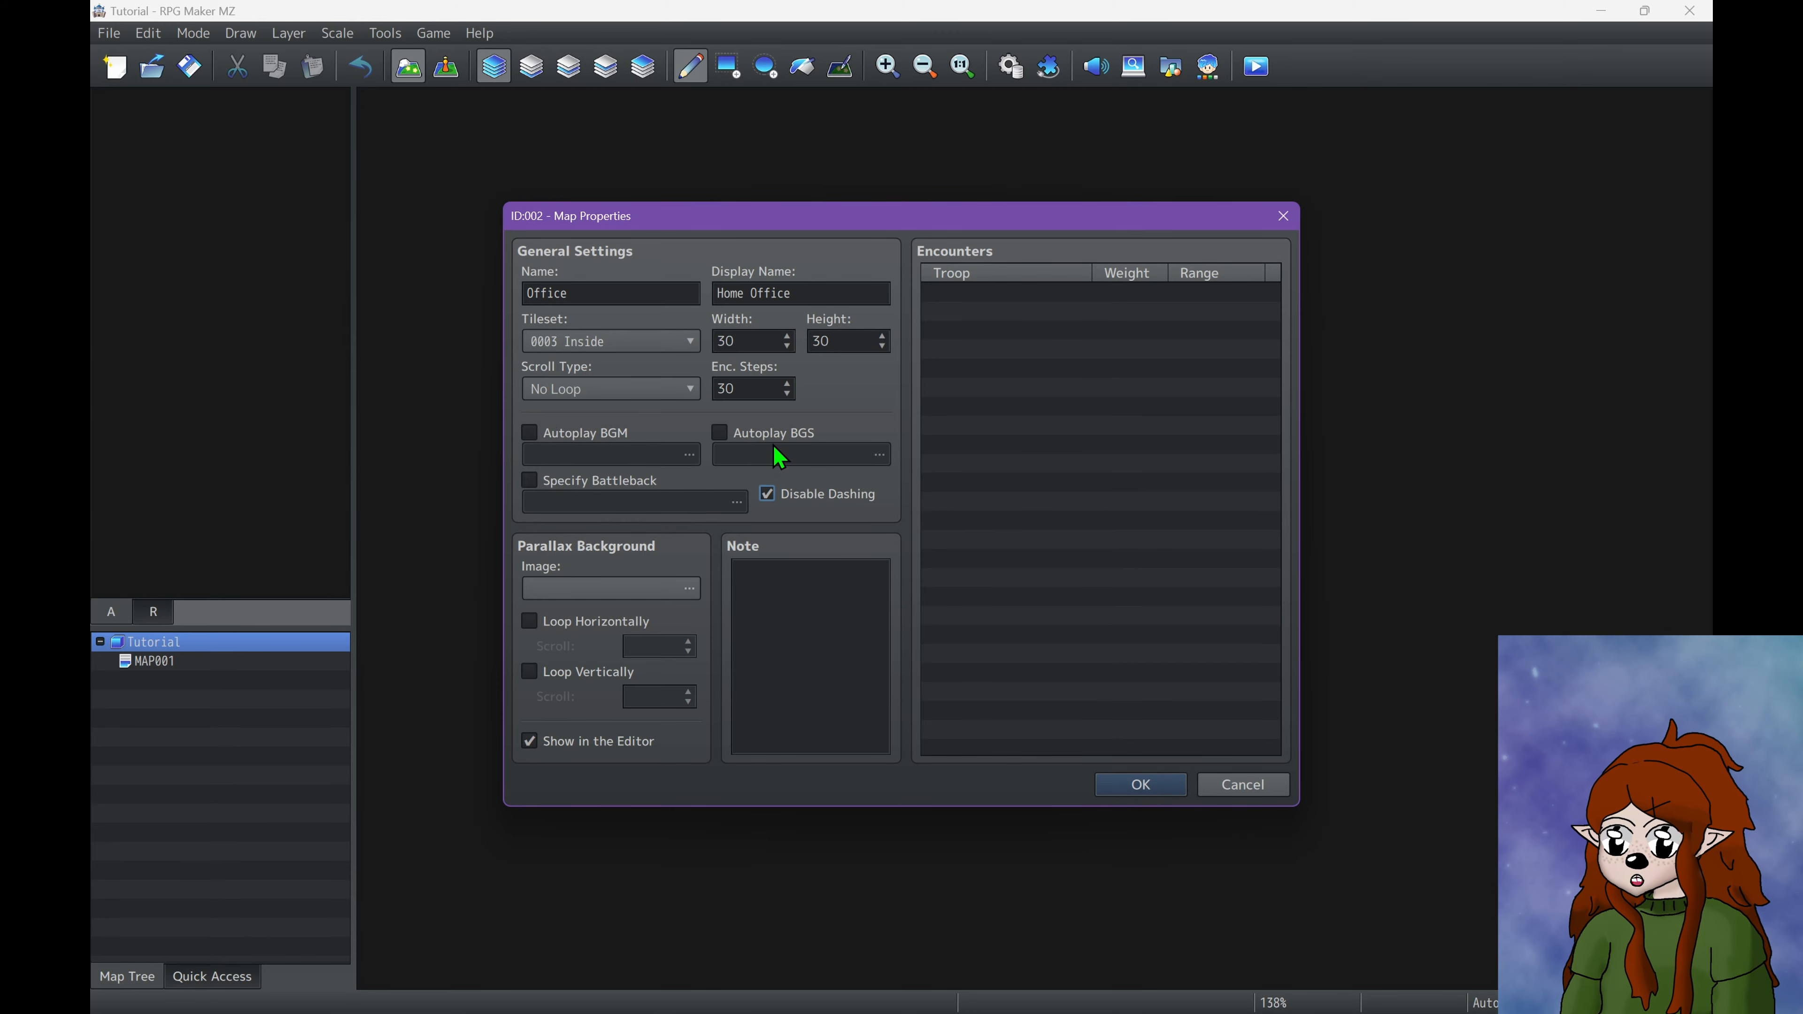
# Give the new map the BlueSky parallax background, looping horizontally with a scroll value of 2.
pyautogui.click(615, 588)
pyautogui.click(679, 342)
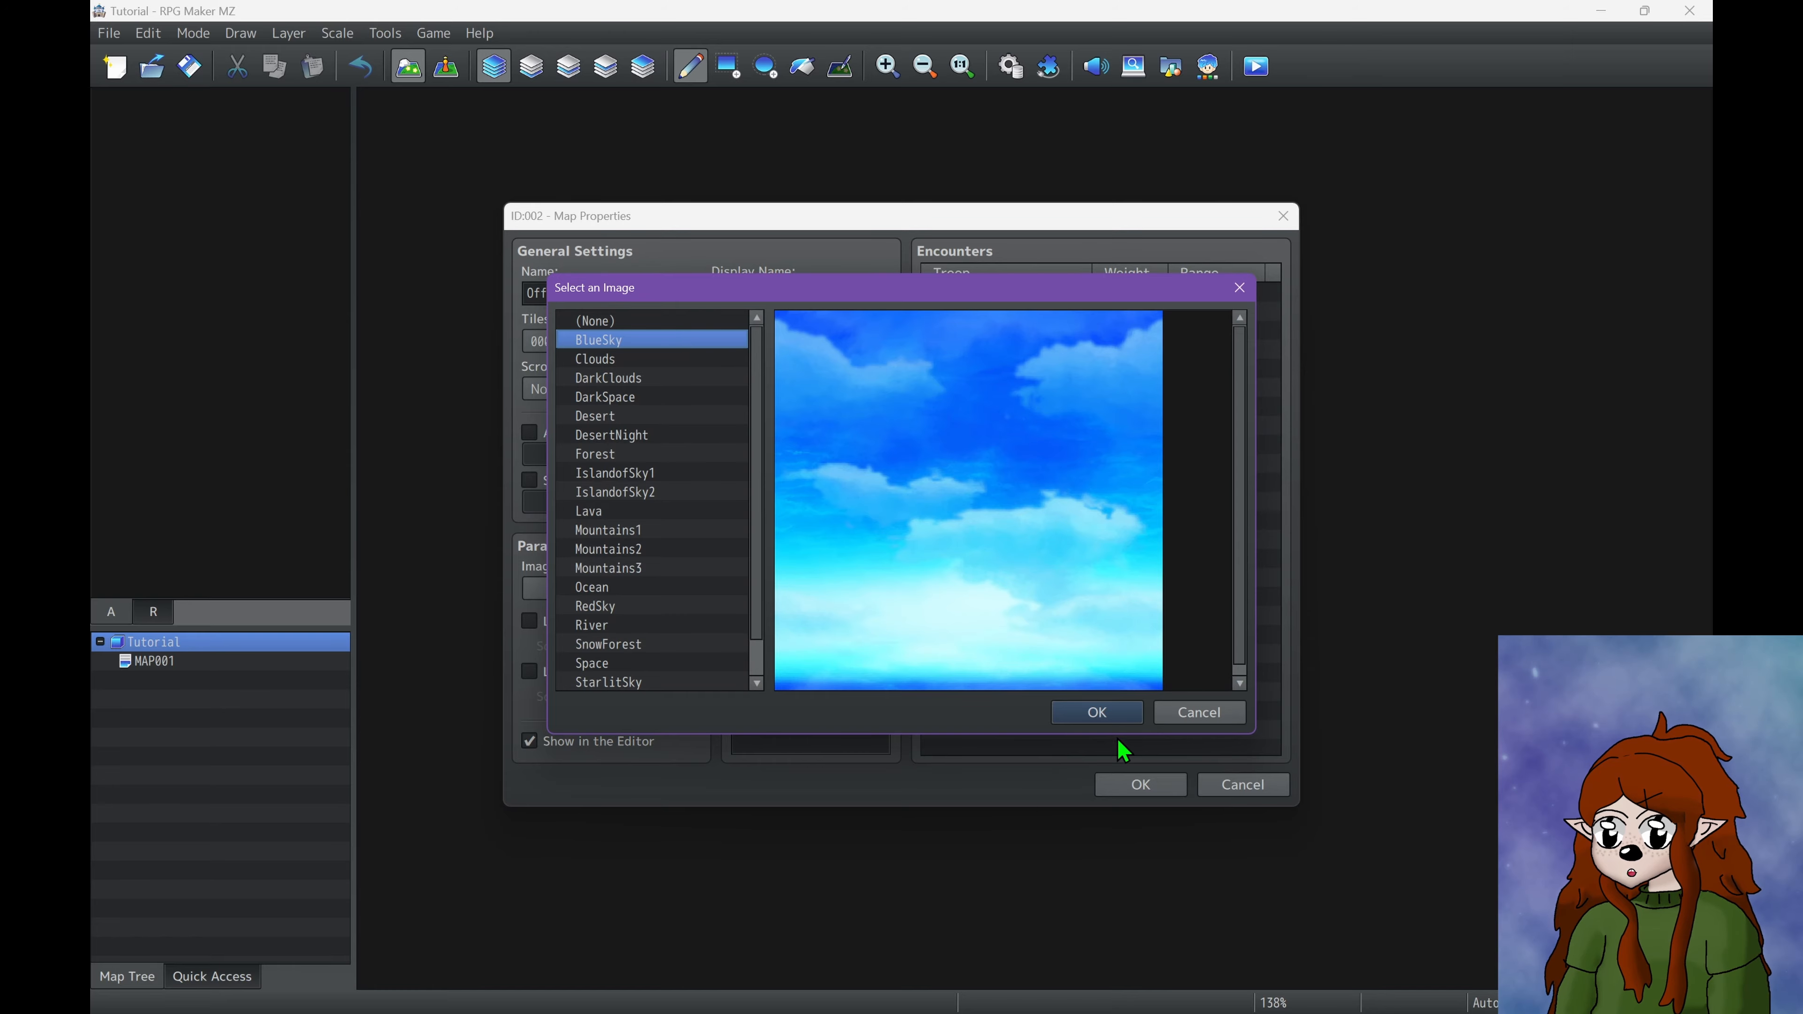
pyautogui.click(1107, 713)
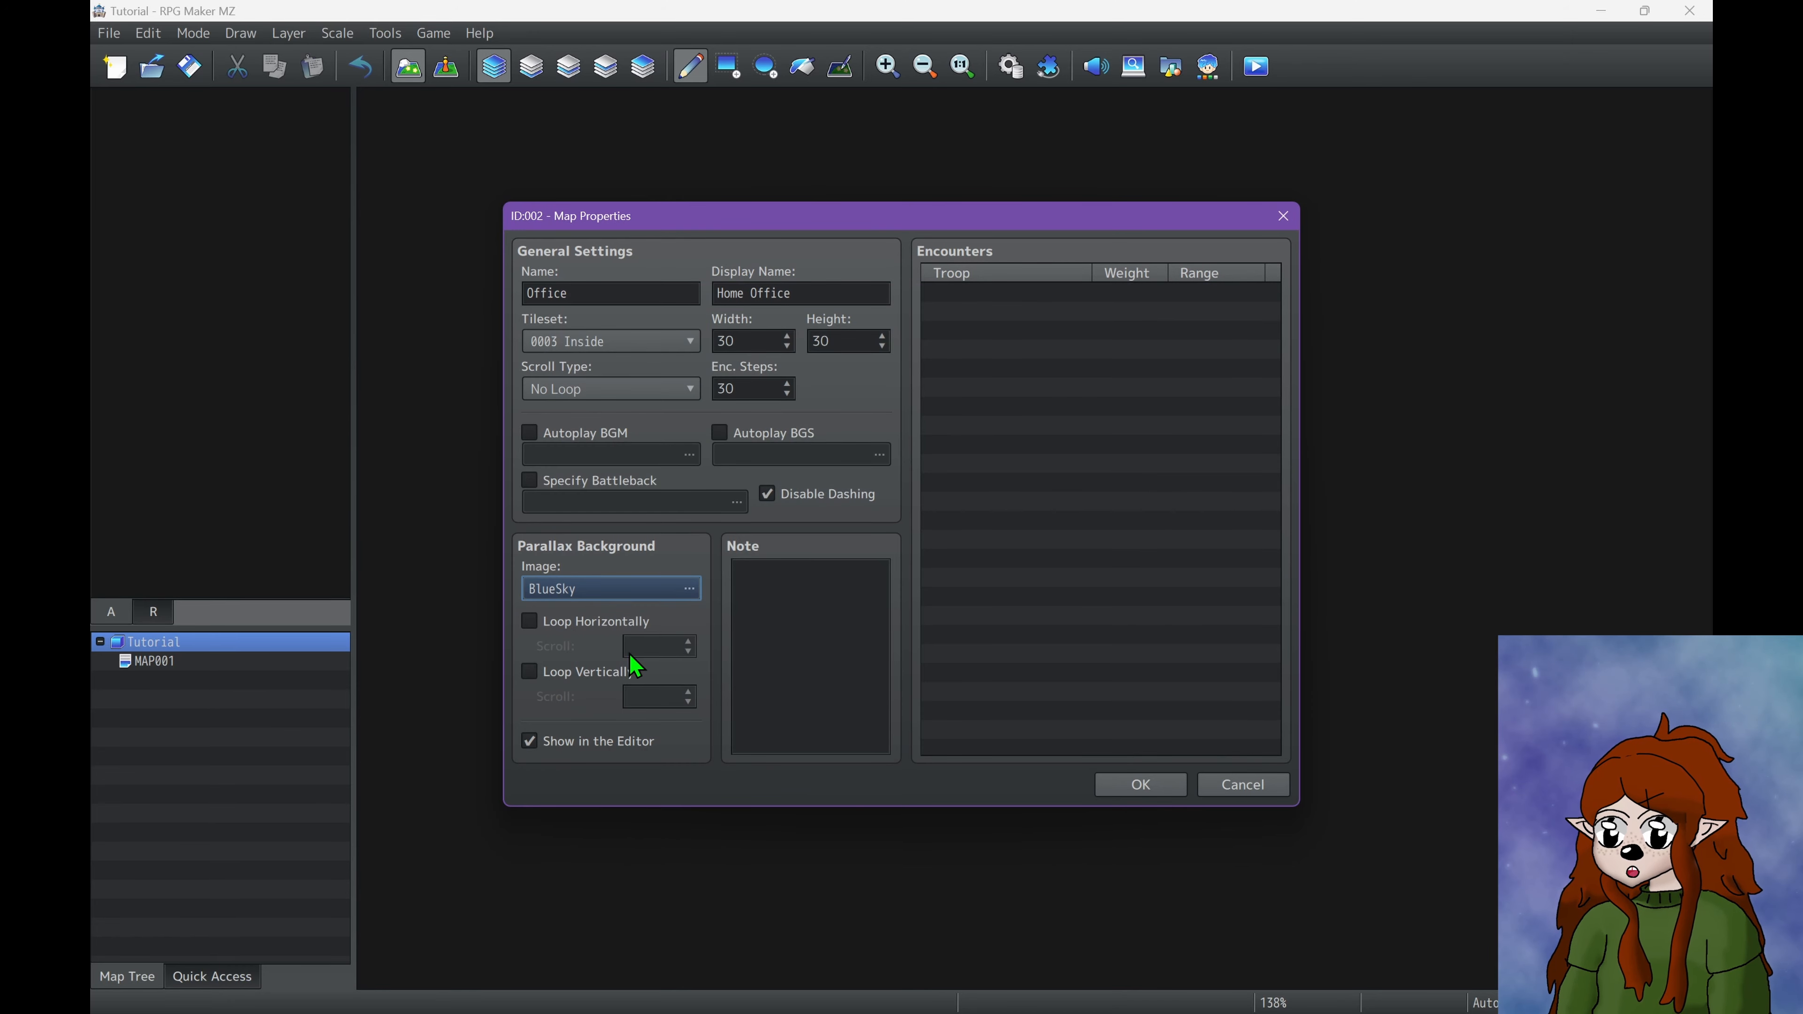
pyautogui.click(529, 621)
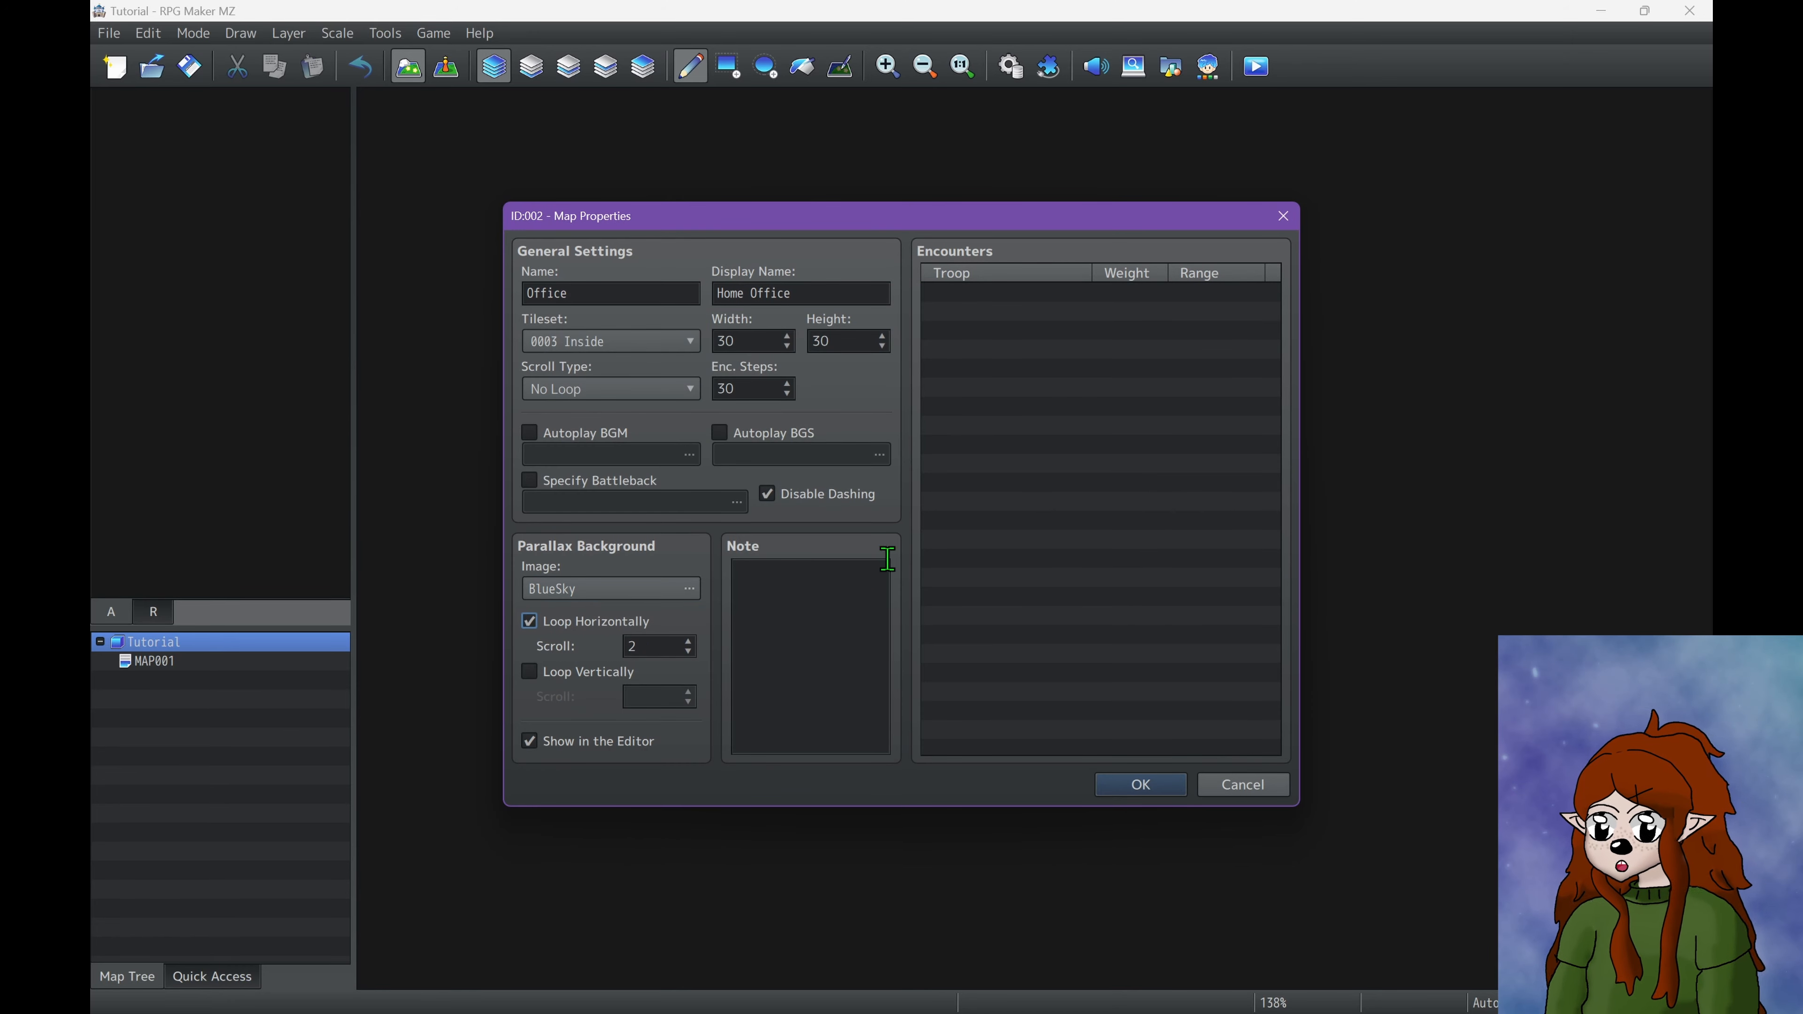
pyautogui.click(808, 591)
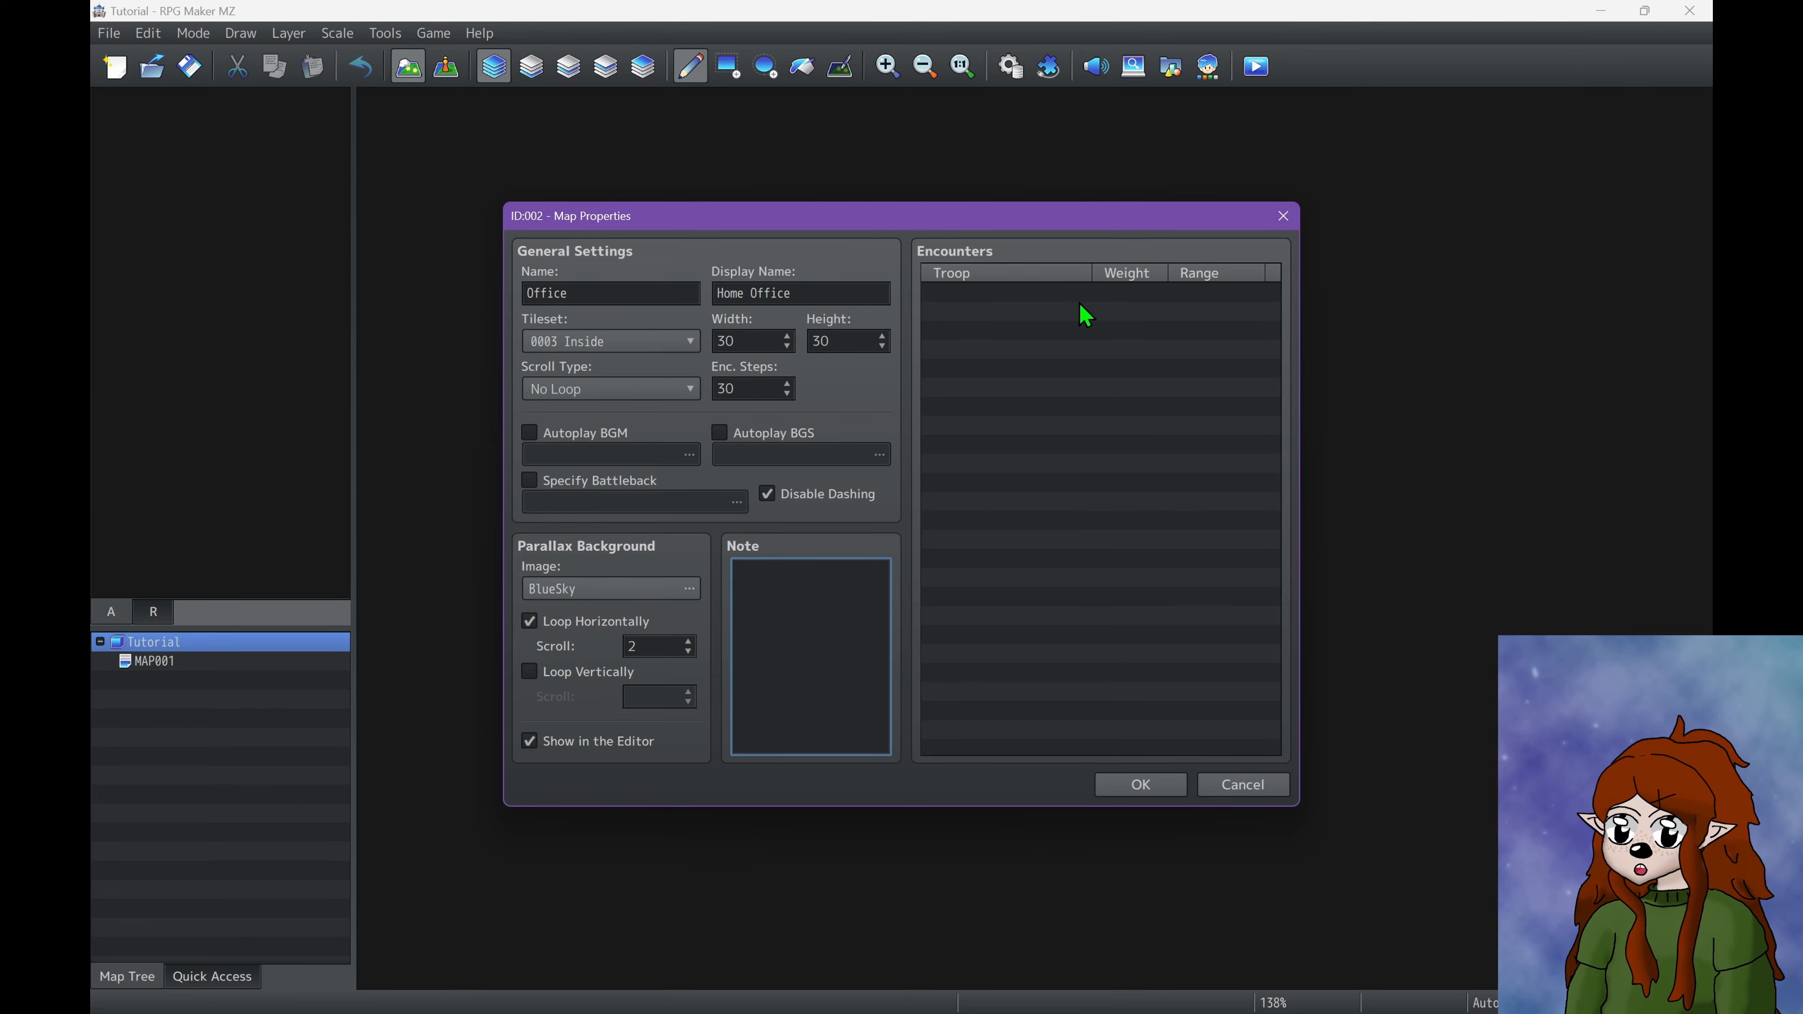
pyautogui.doubleClick(1032, 299)
pyautogui.click(1026, 445)
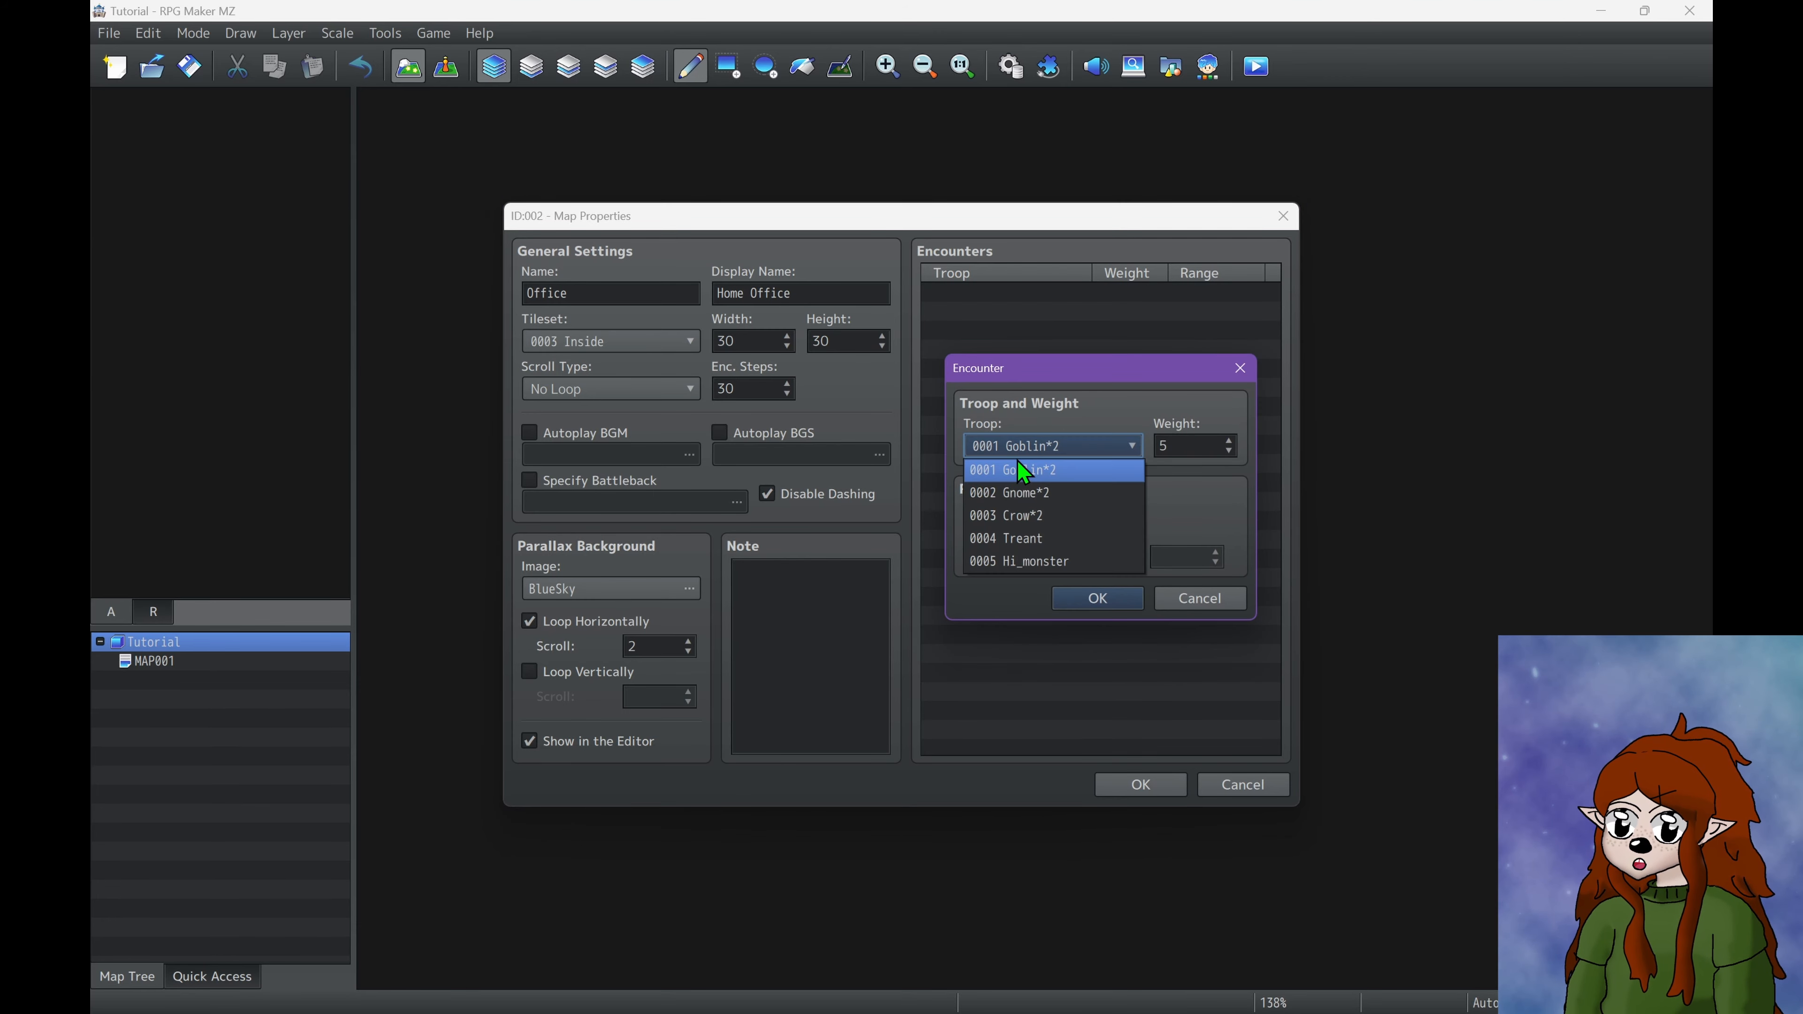
pyautogui.click(1023, 494)
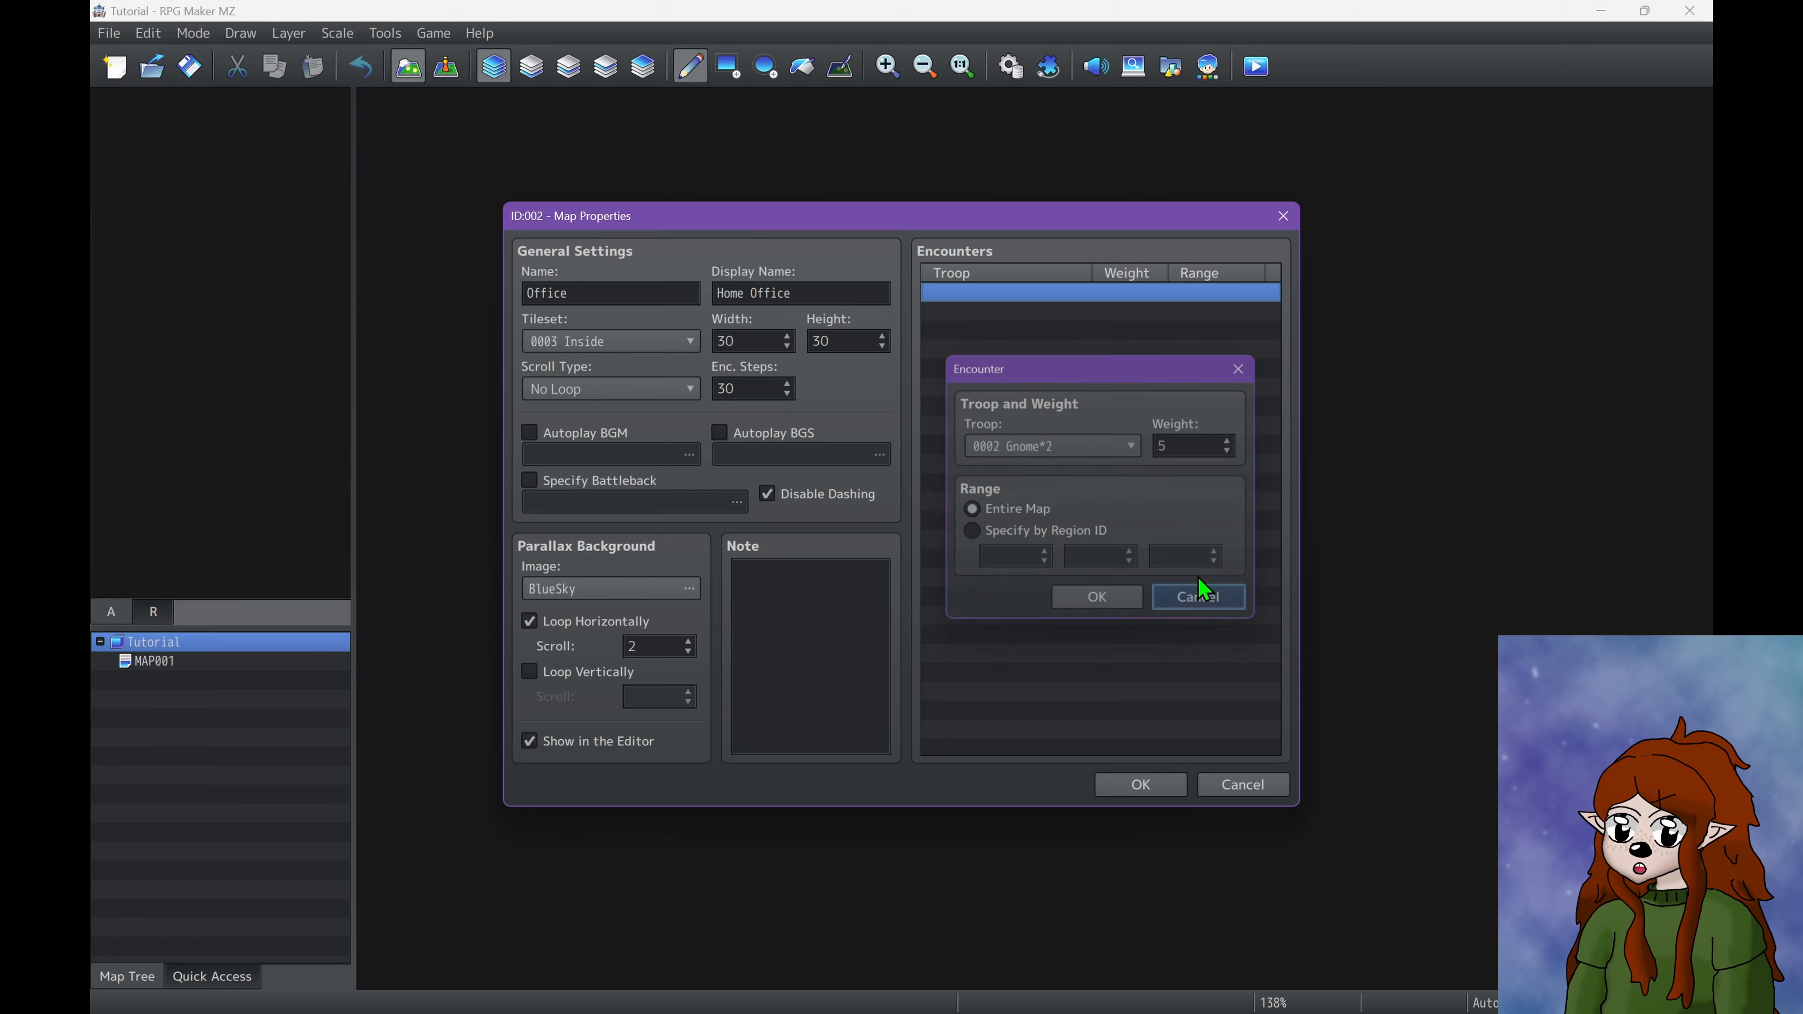
pyautogui.click(1200, 598)
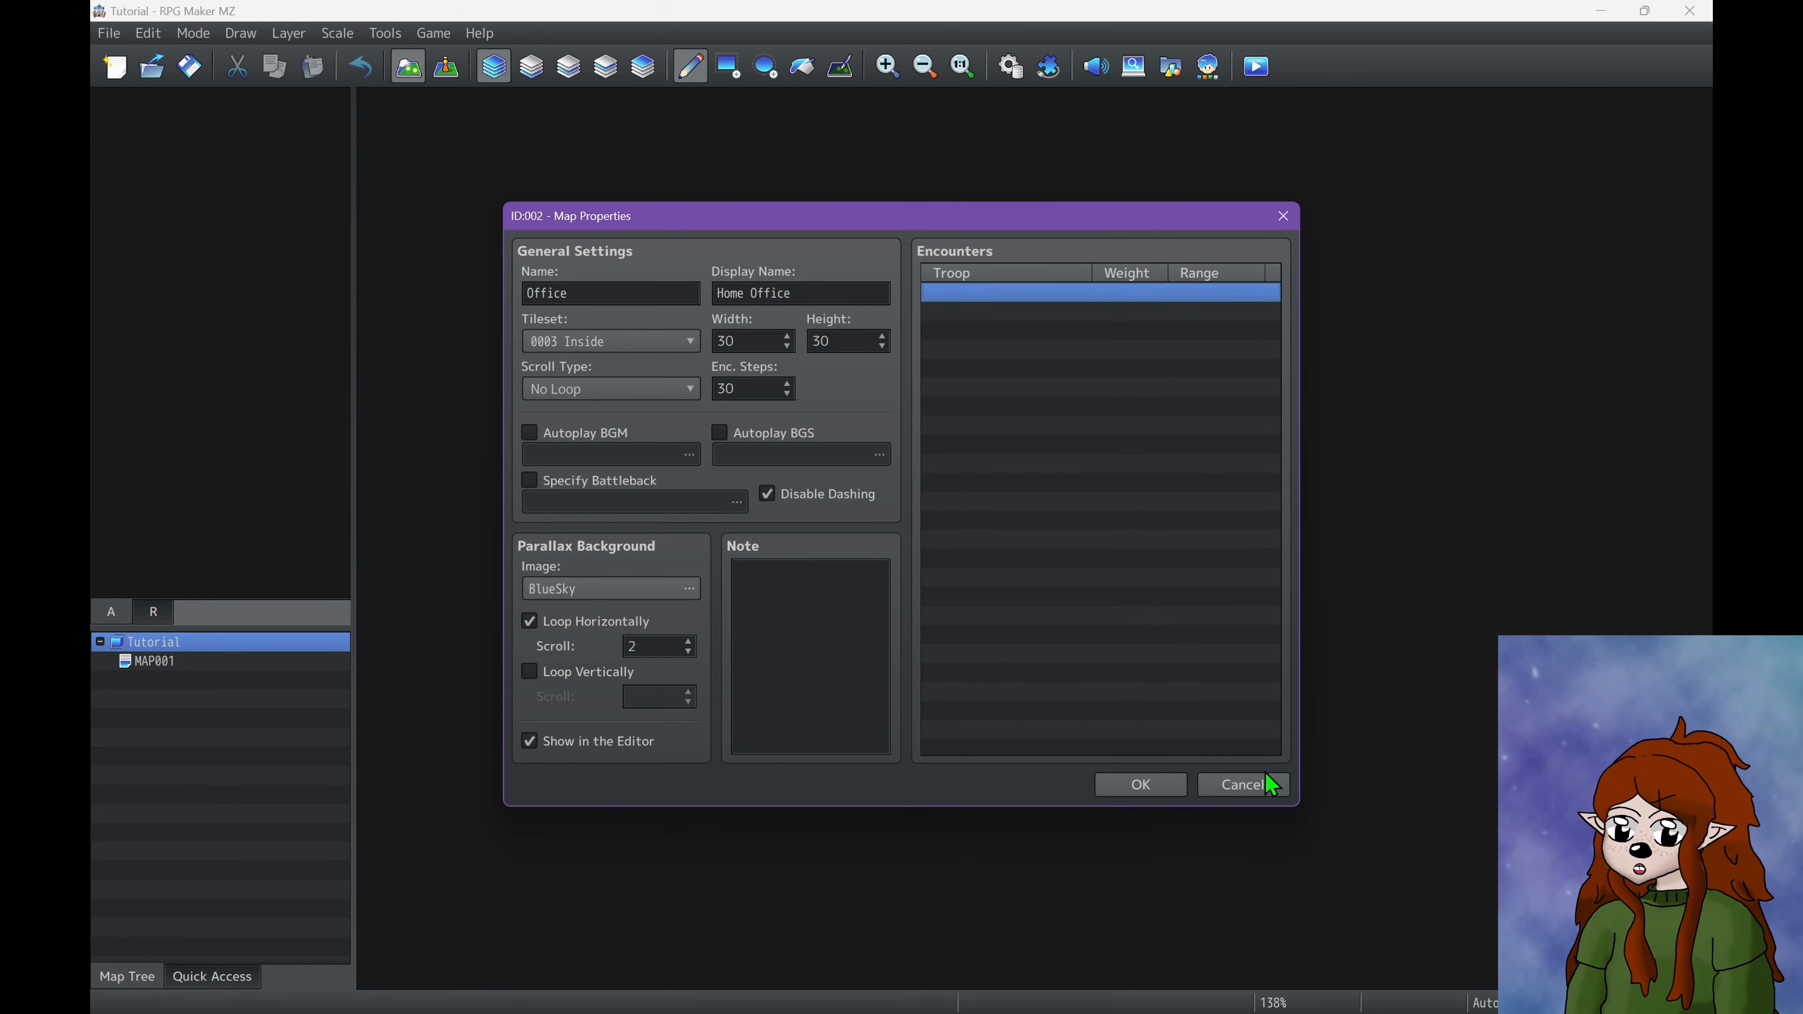
# Create the Office map with its current properties and change its parallax background image to Clouds.
pyautogui.click(1141, 785)
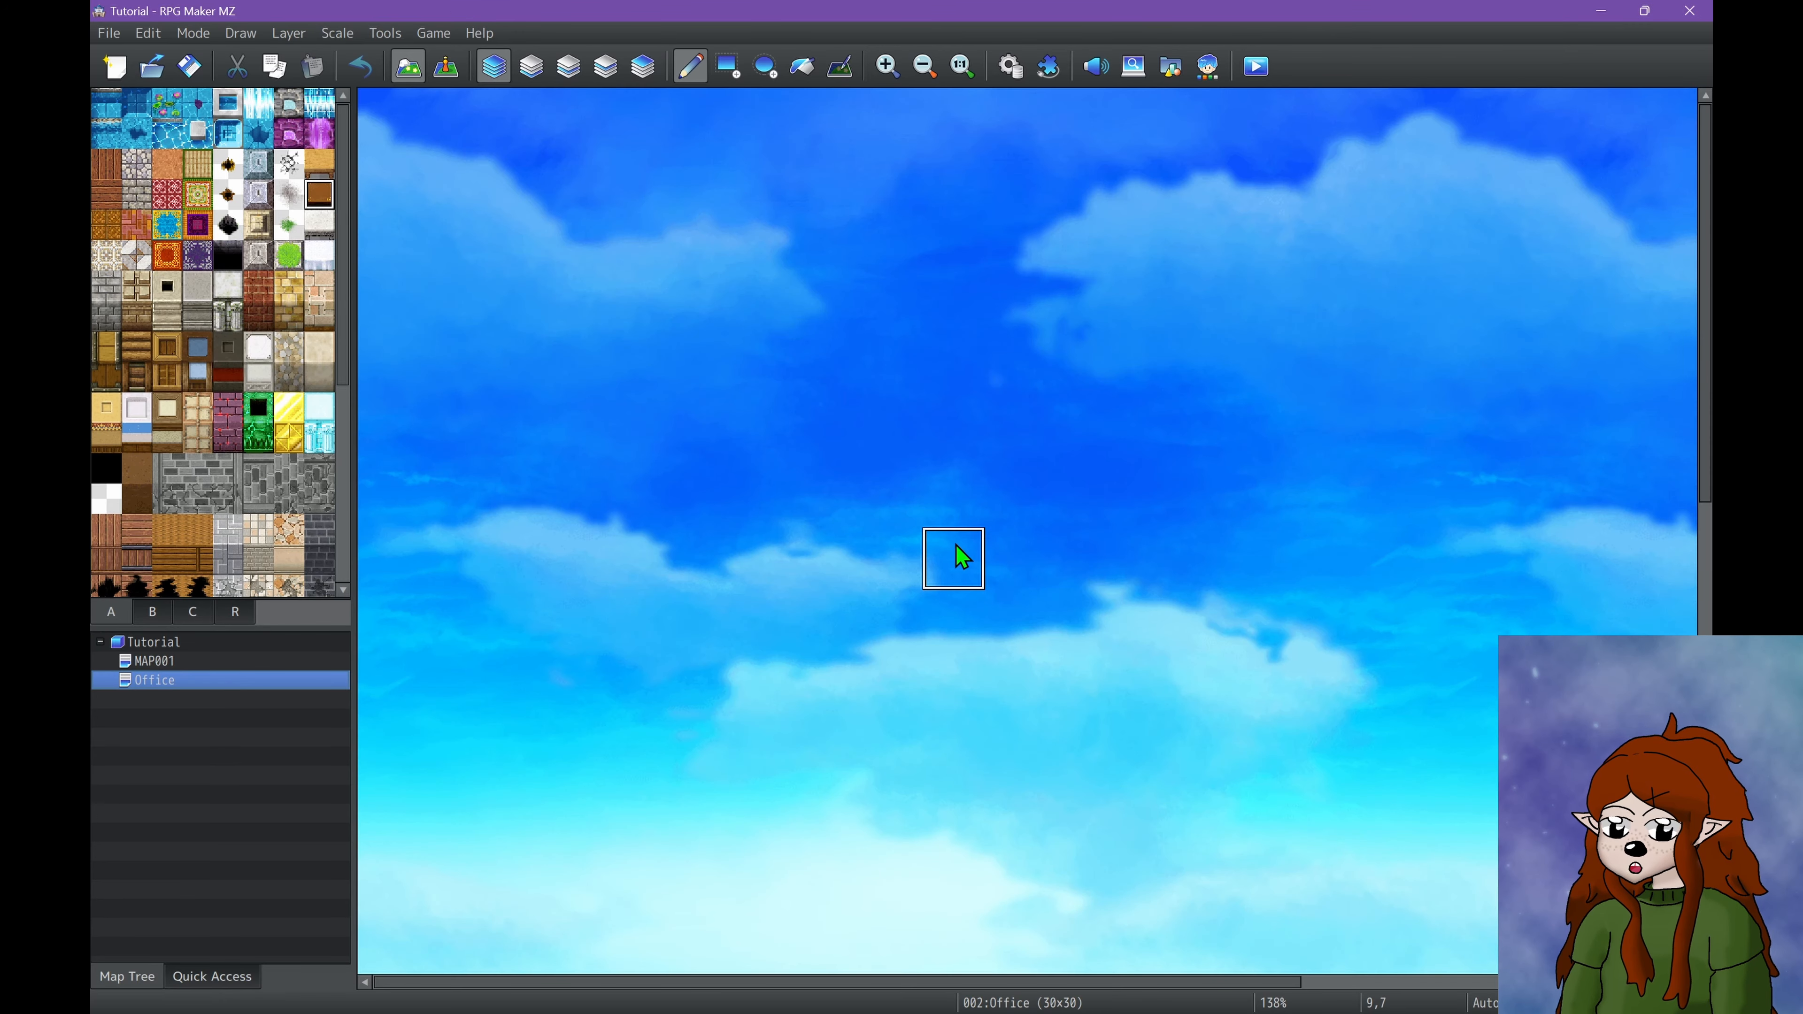
pyautogui.keyDown('ctrl'); pyautogui.scroll(-4, 994, 243); pyautogui.keyUp('ctrl')
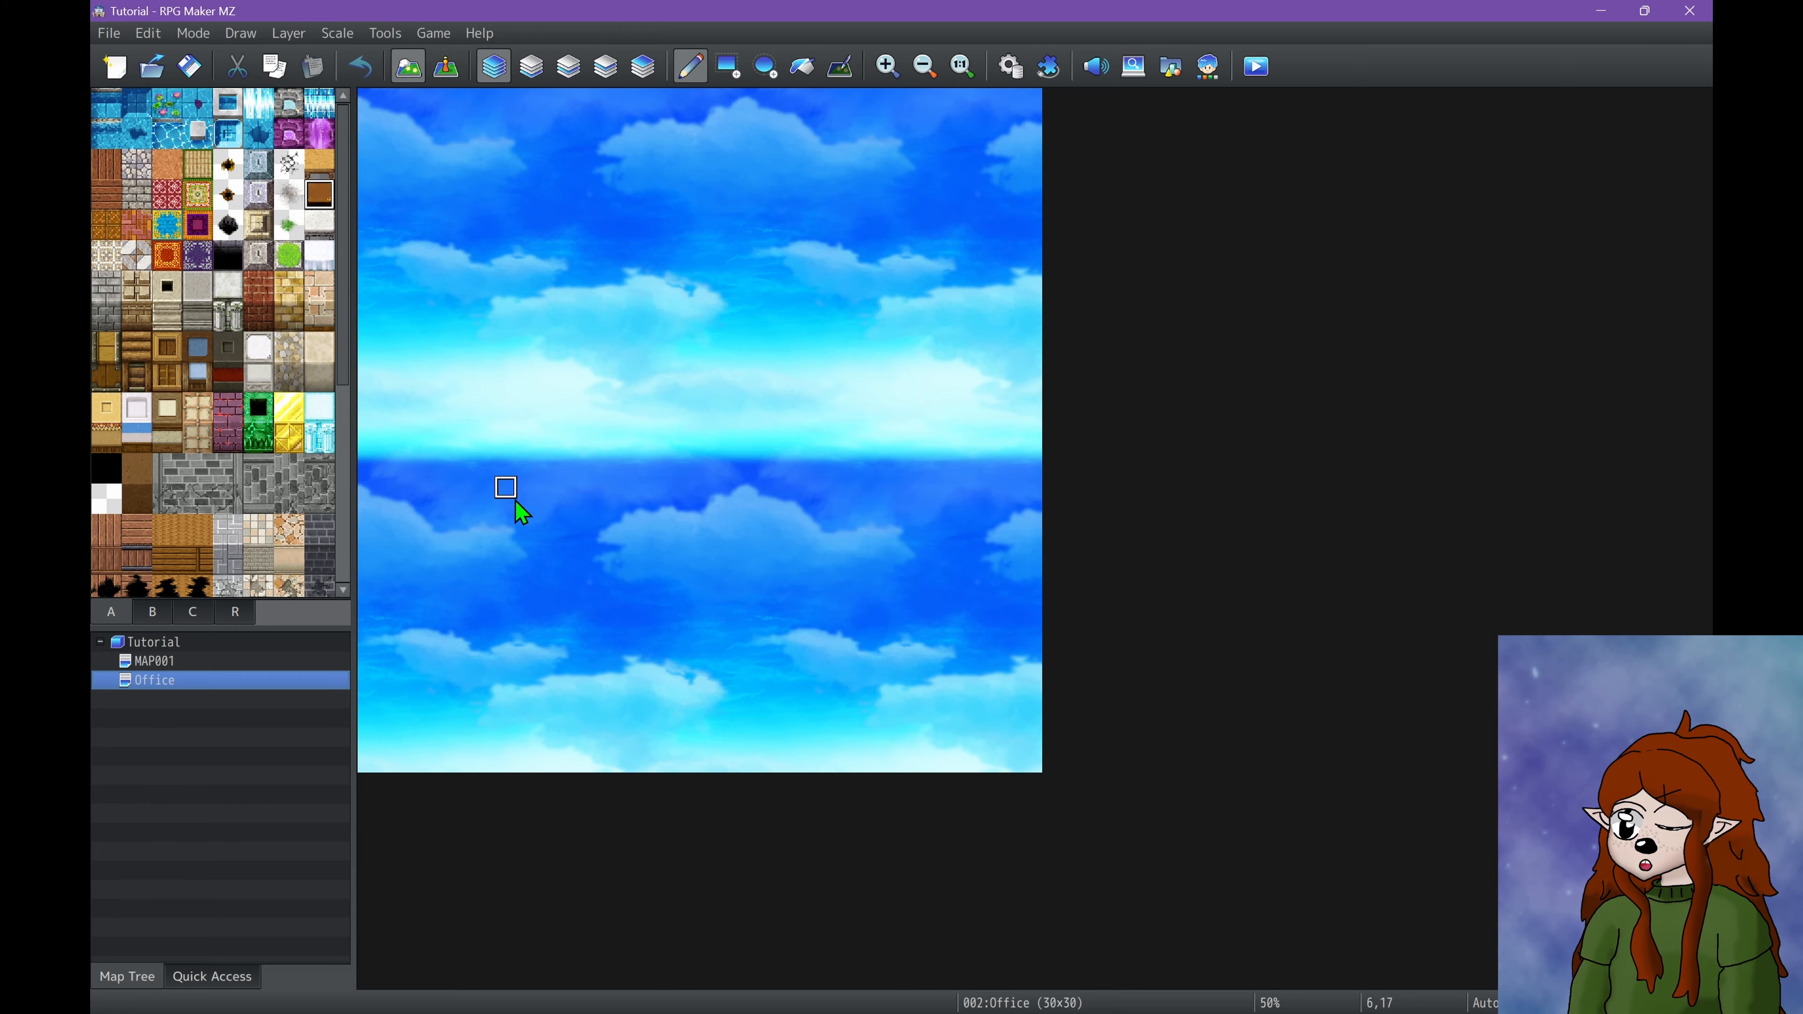
pyautogui.rightClick(193, 680)
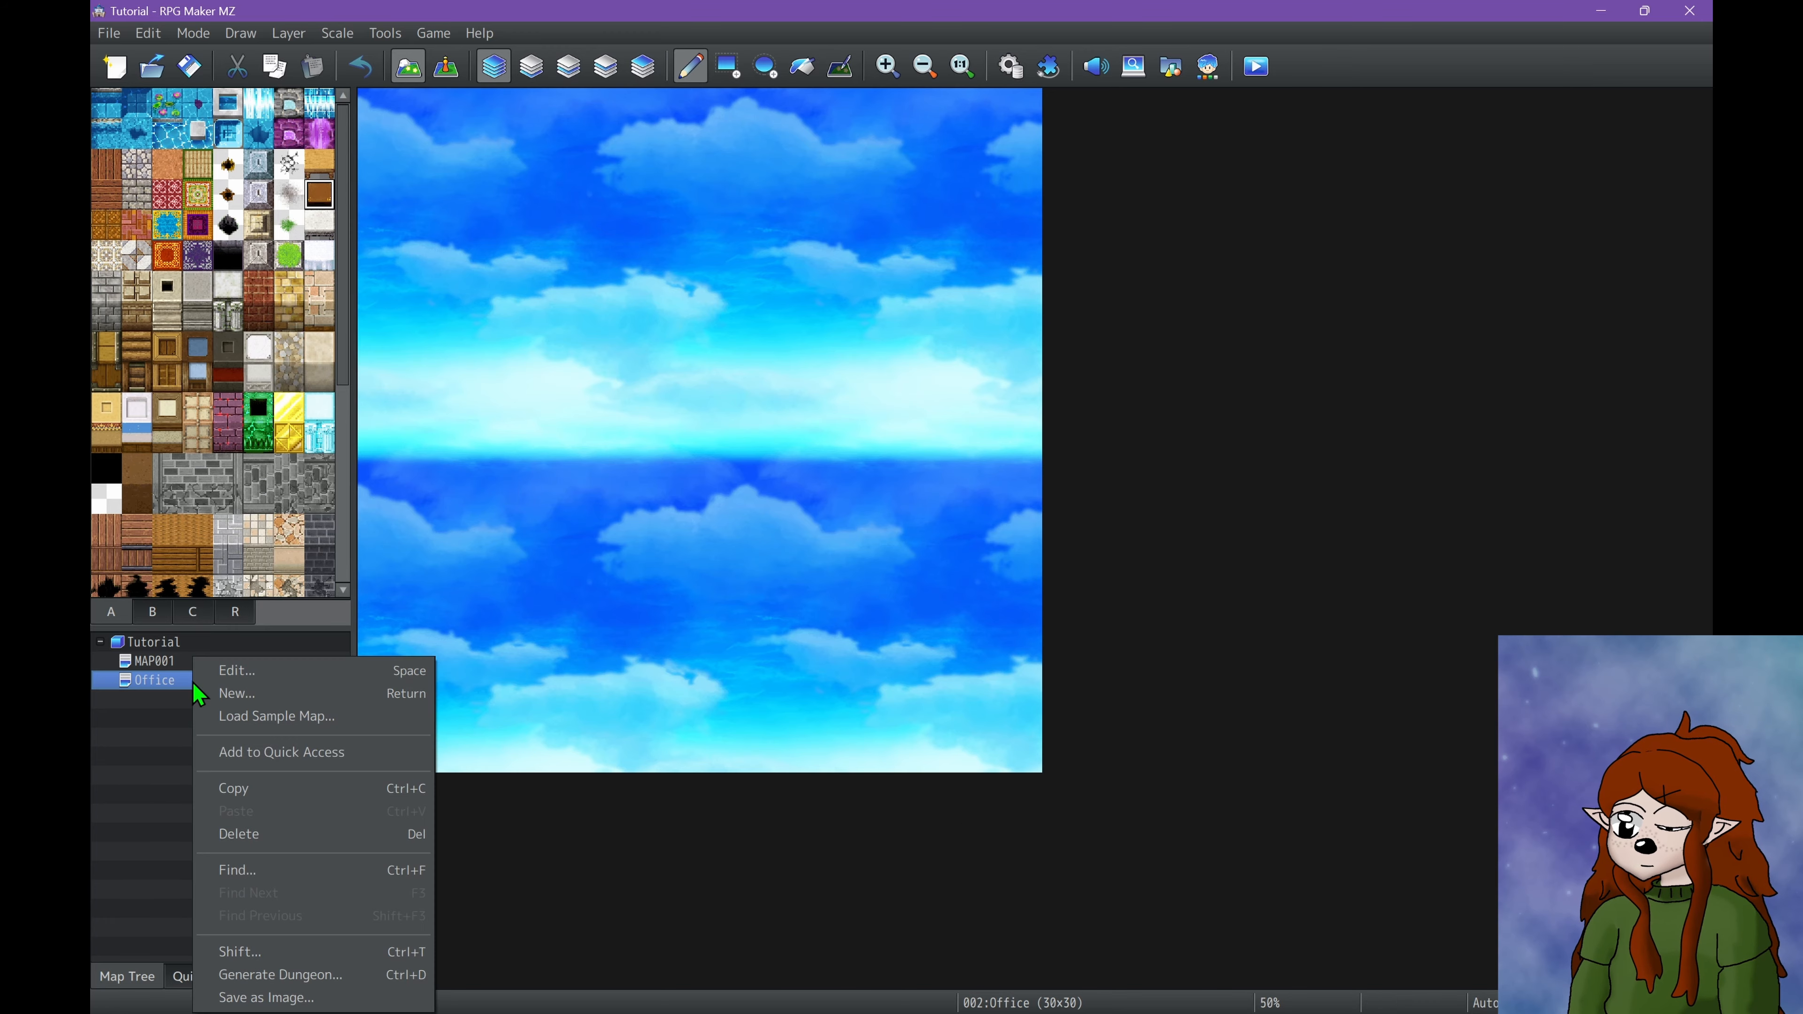
pyautogui.click(252, 674)
pyautogui.doubleClick(586, 589)
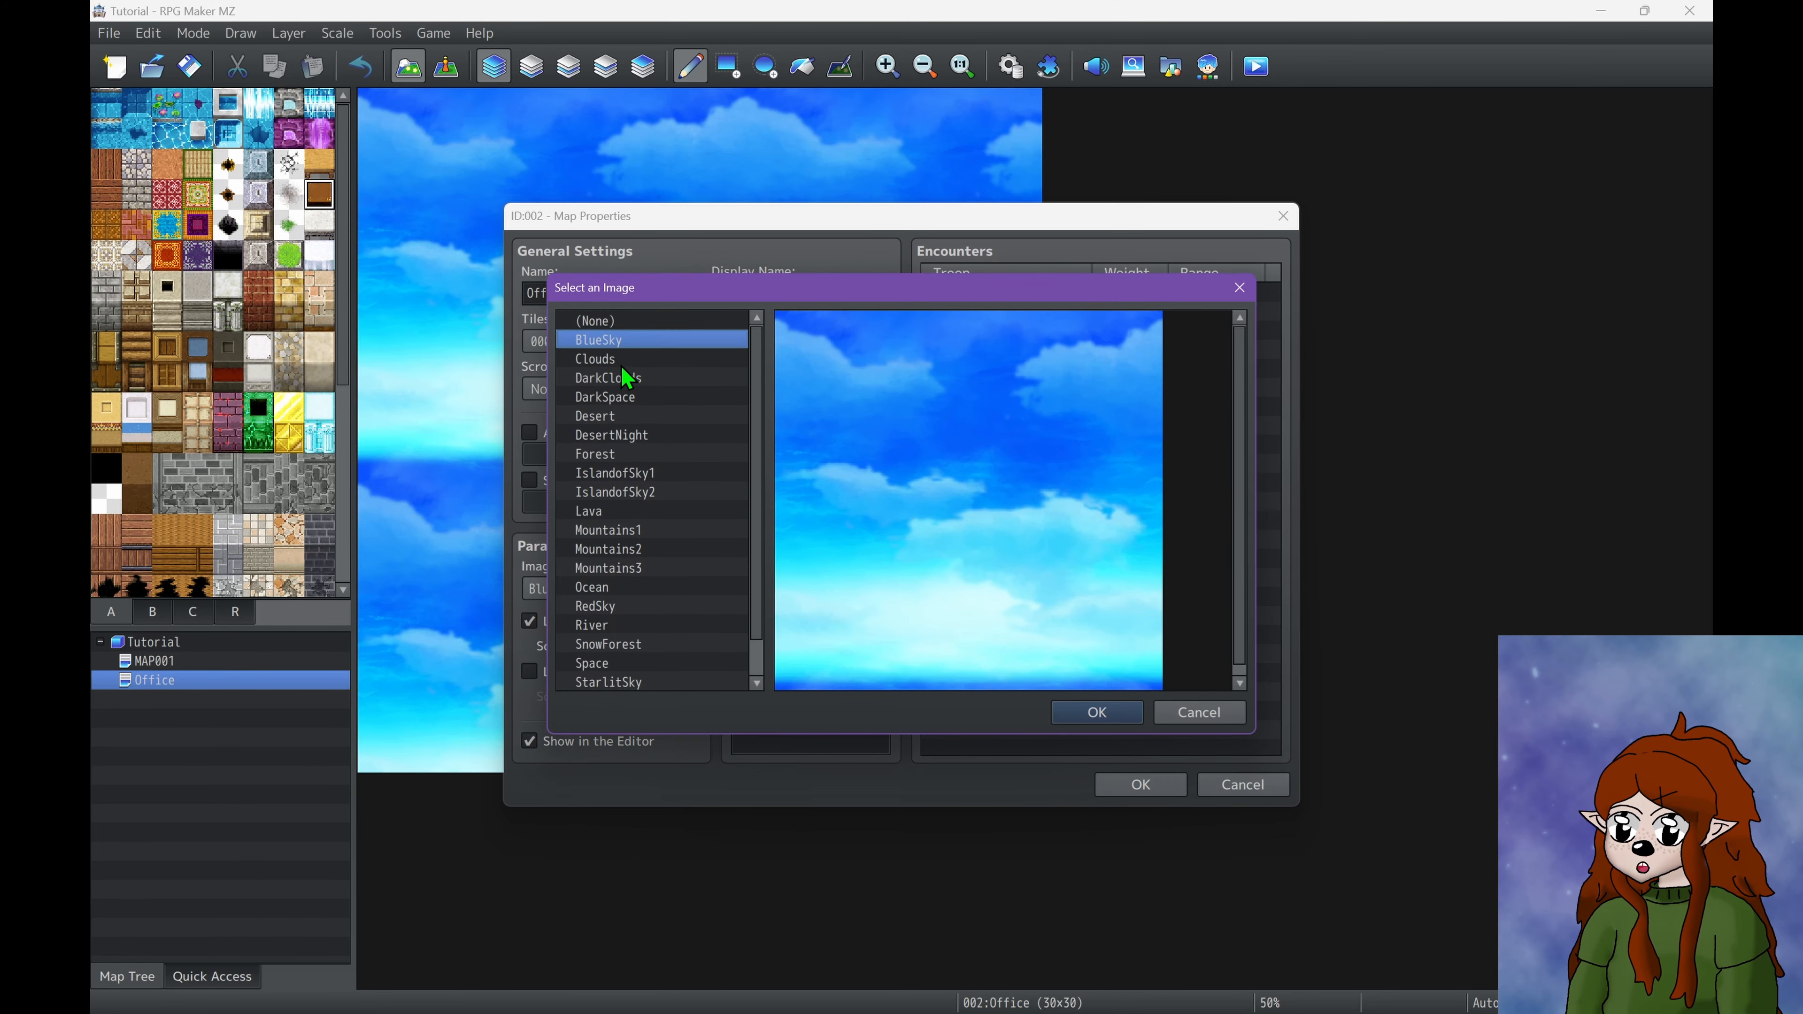
pyautogui.click(604, 359)
pyautogui.click(1097, 713)
pyautogui.click(1140, 784)
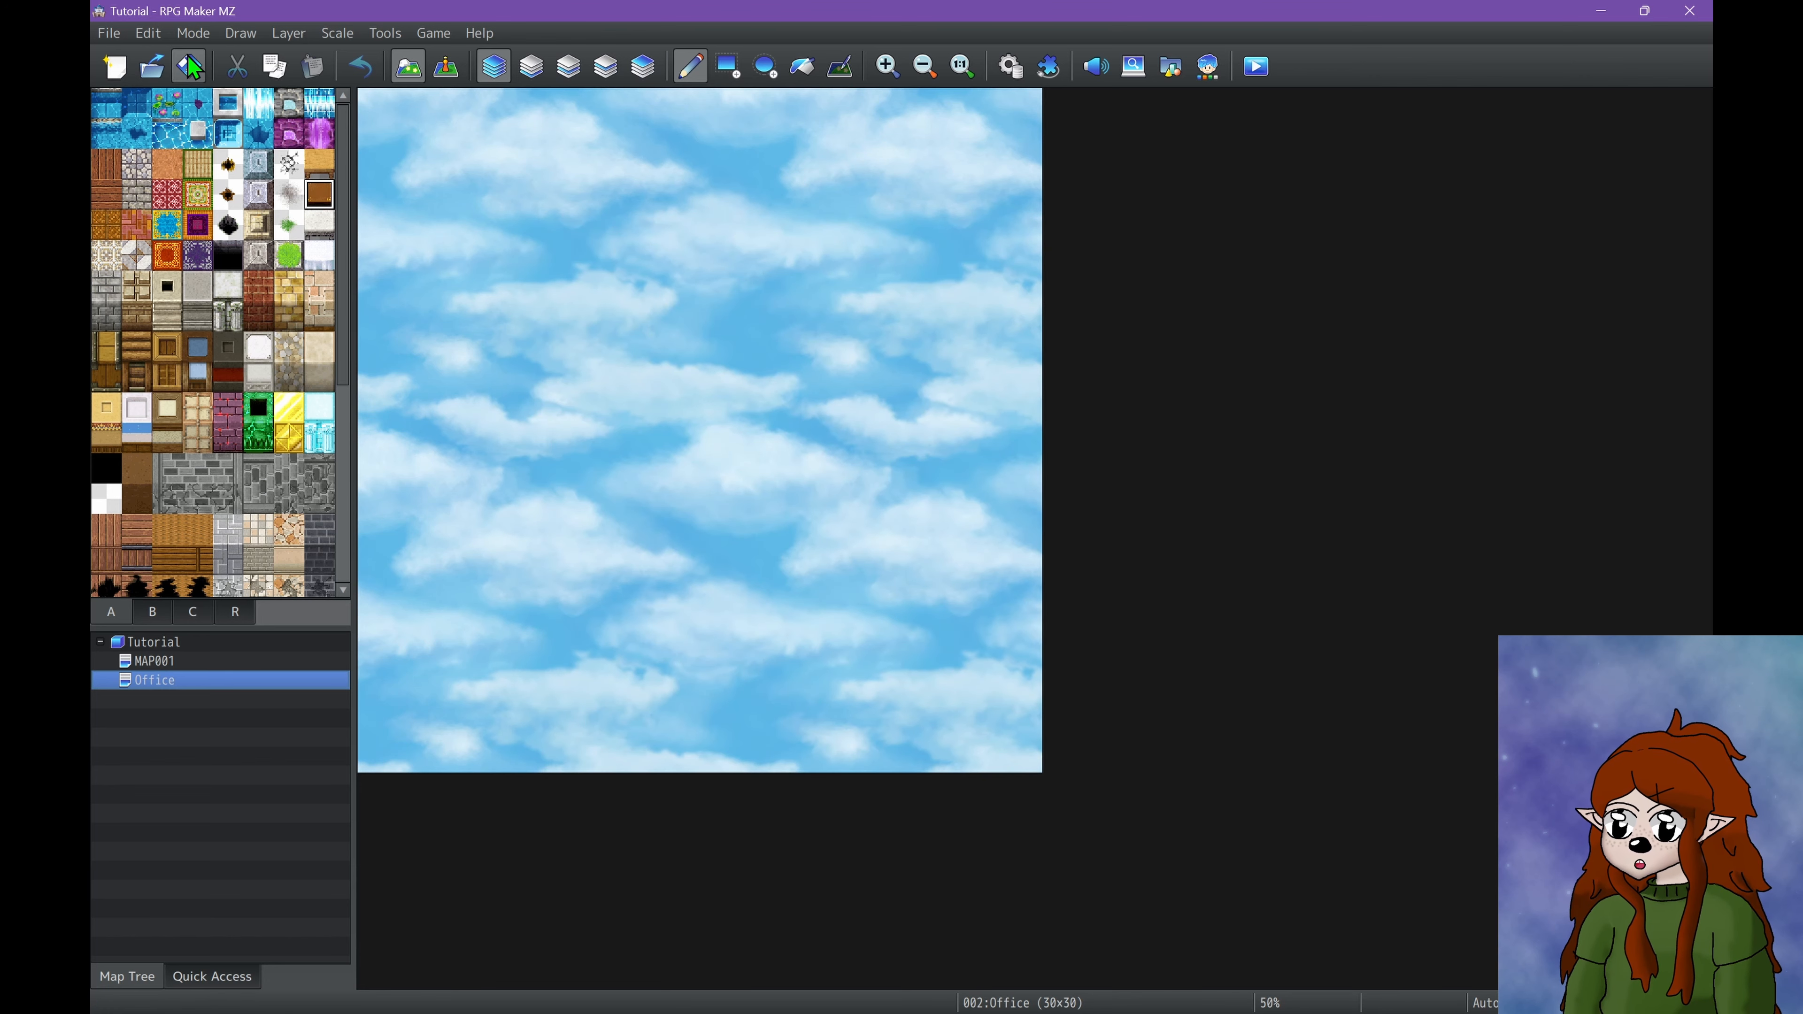
# Fill the whole Office map with the solid black tile, drawn as one rectangle.
pyautogui.keyDown('ctrl'); pyautogui.scroll(1, 523, 355); pyautogui.keyUp('ctrl')
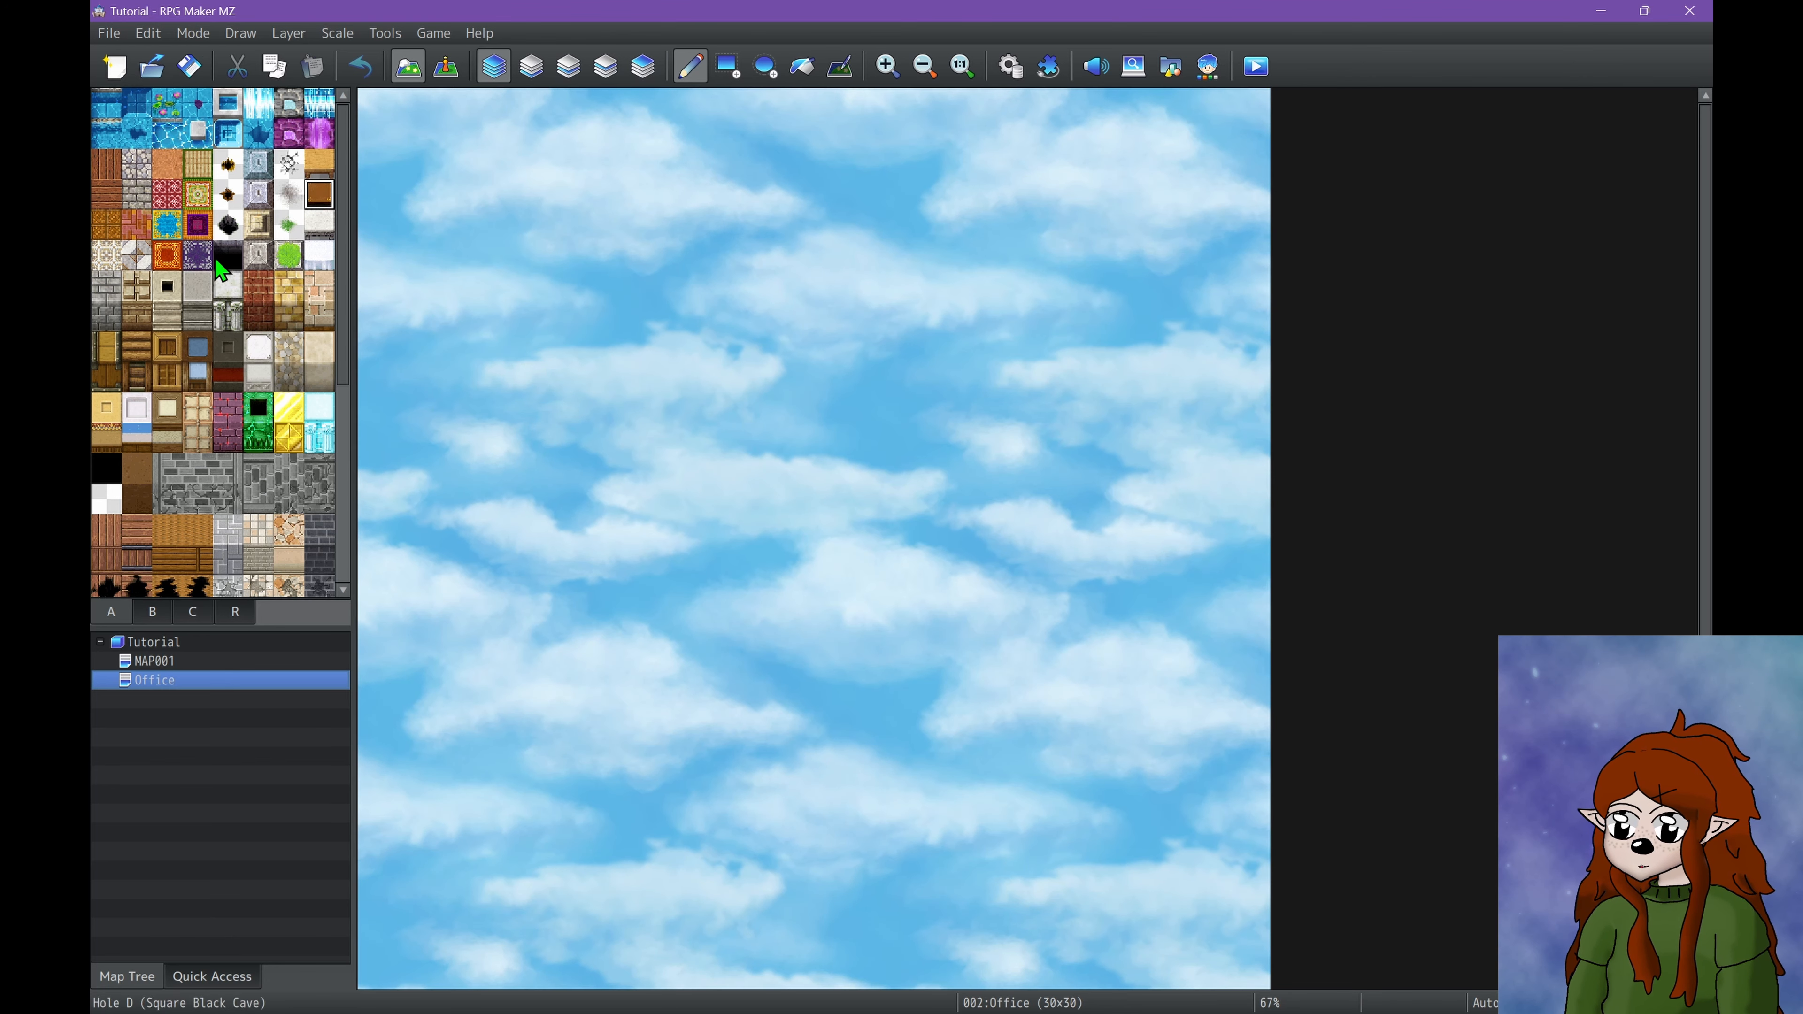
pyautogui.click(107, 468)
pyautogui.click(728, 66)
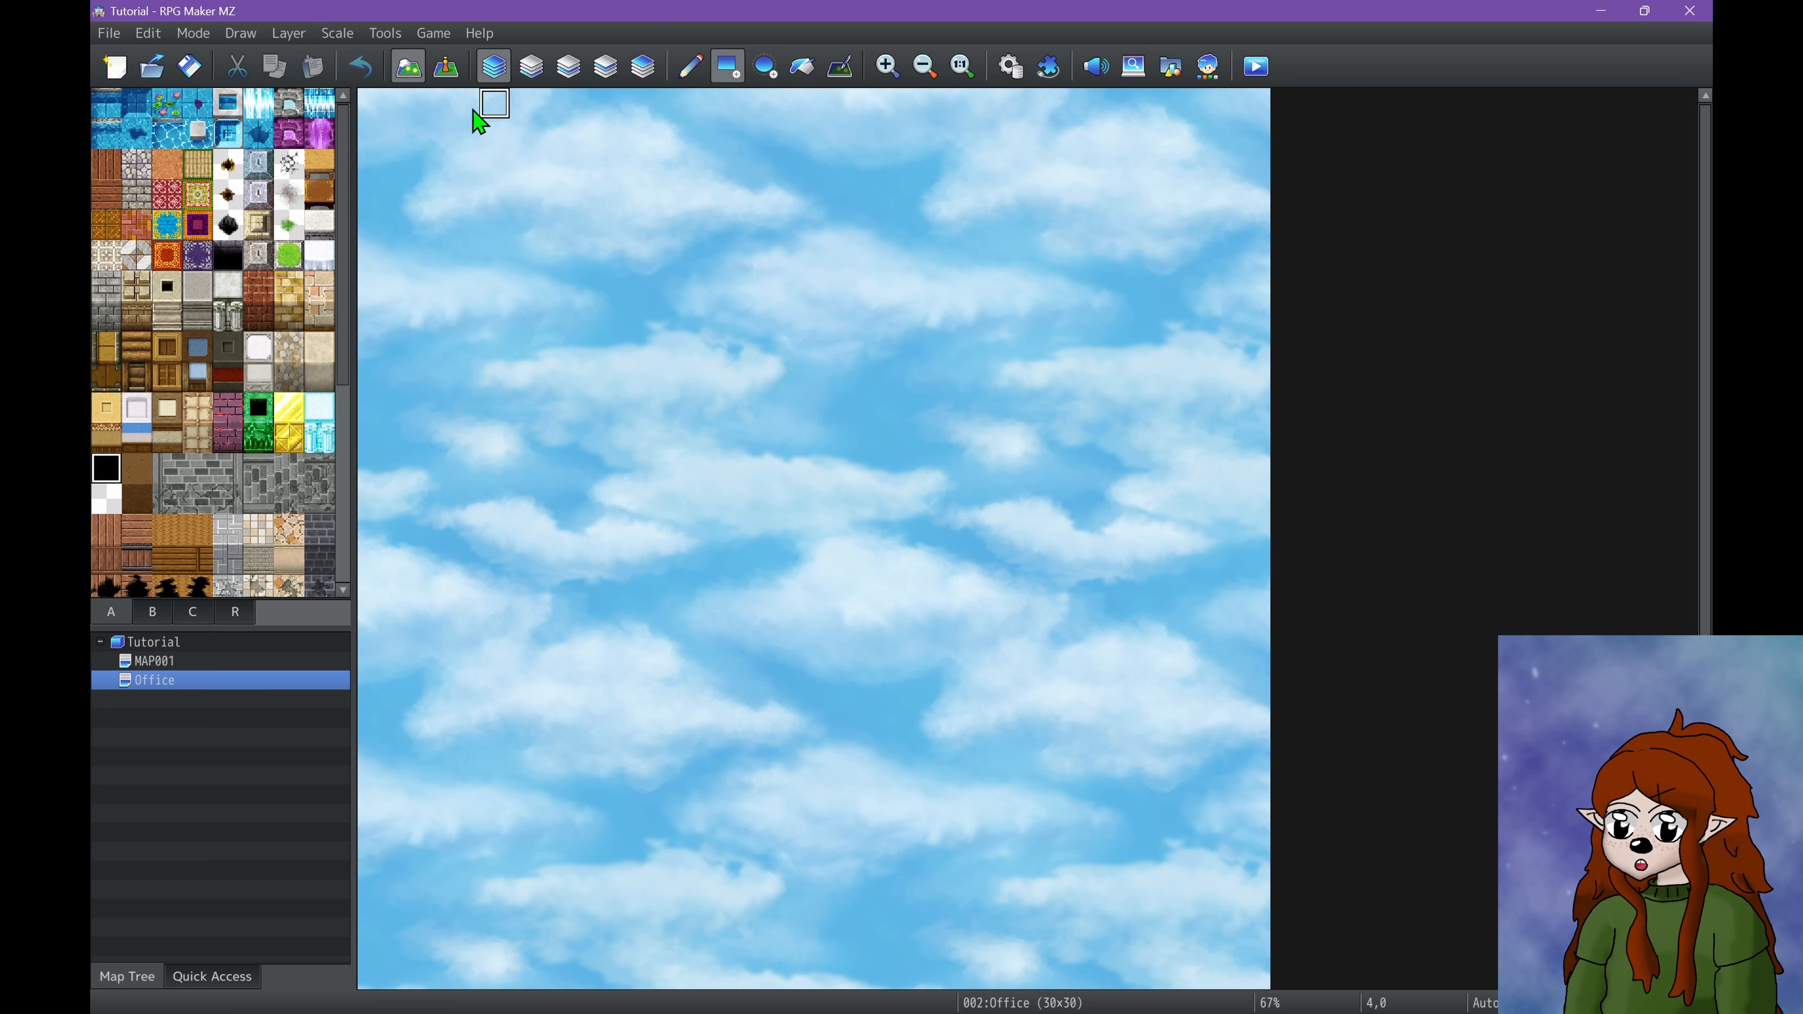
pyautogui.moveTo(371, 103); pyautogui.dragTo(1293, 1005)
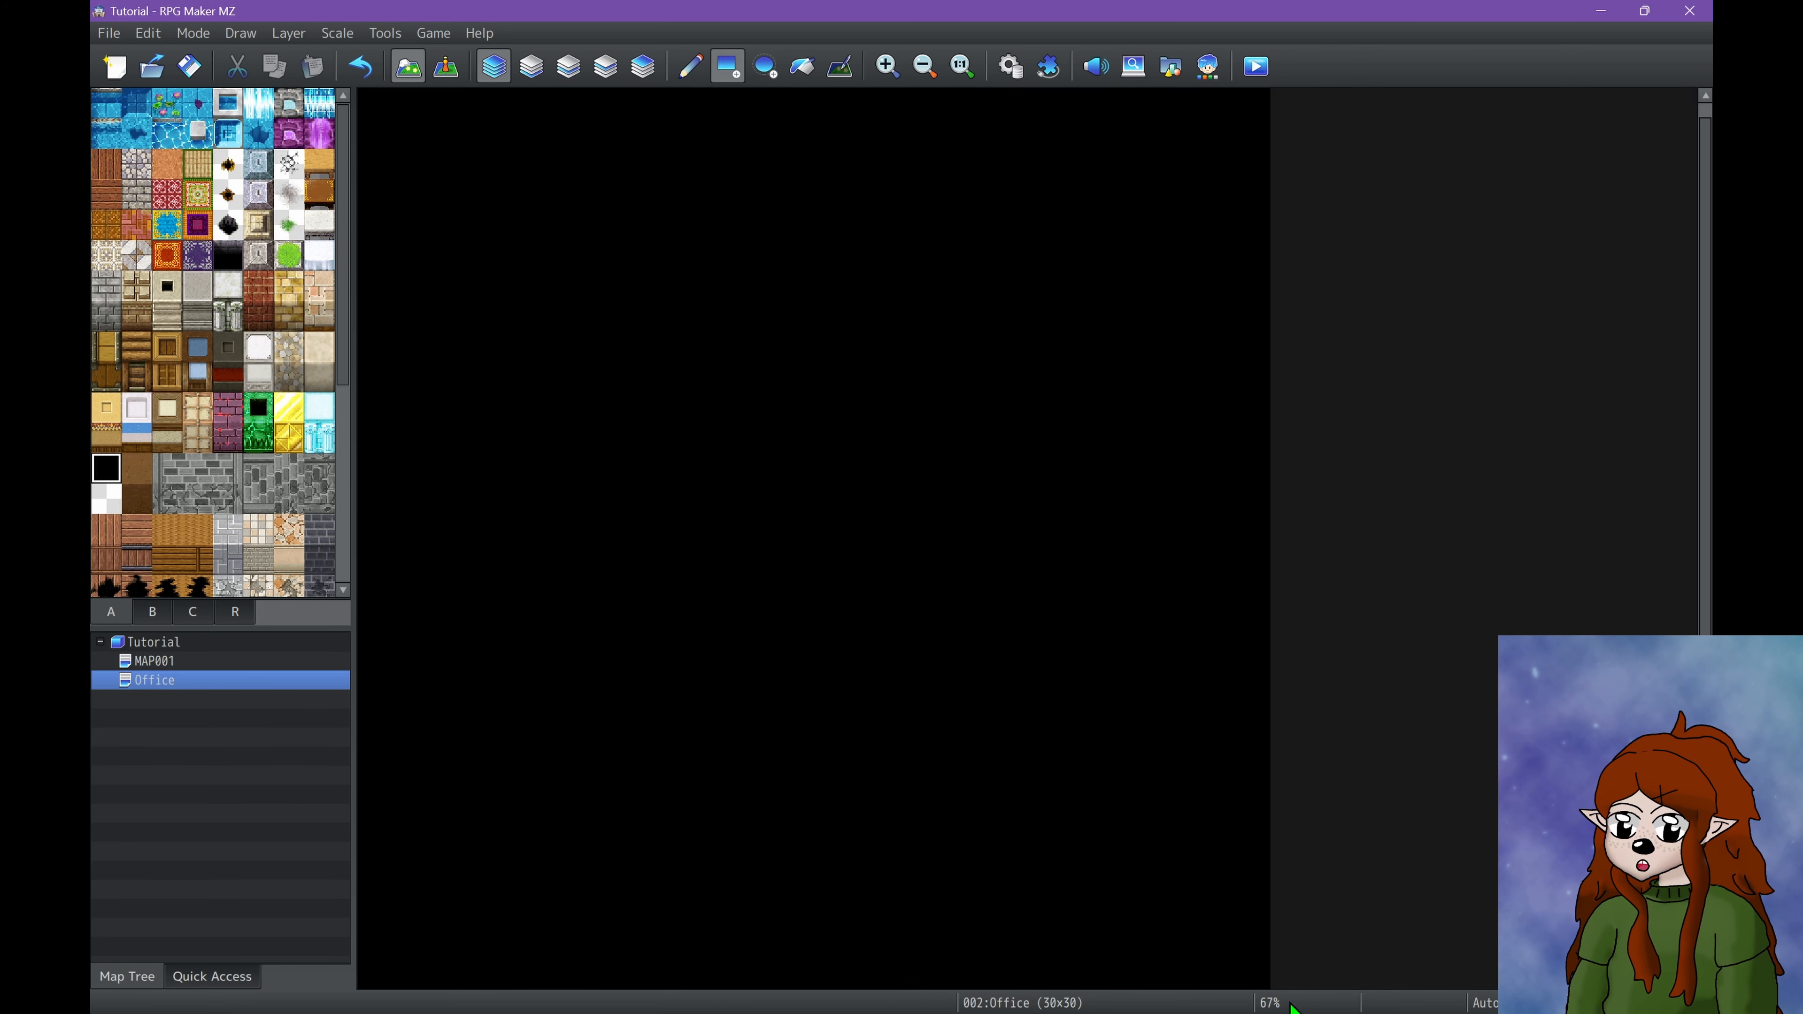
# Draw a brown wooden-panel wall about 12 tiles wide and 3 tiles high in the upper middle of the black Office map.
pyautogui.keyDown('ctrl'); pyautogui.scroll(-1, 987, 695); pyautogui.keyUp('ctrl')
pyautogui.keyDown('ctrl'); pyautogui.scroll(2, 625, 325); pyautogui.keyUp('ctrl')
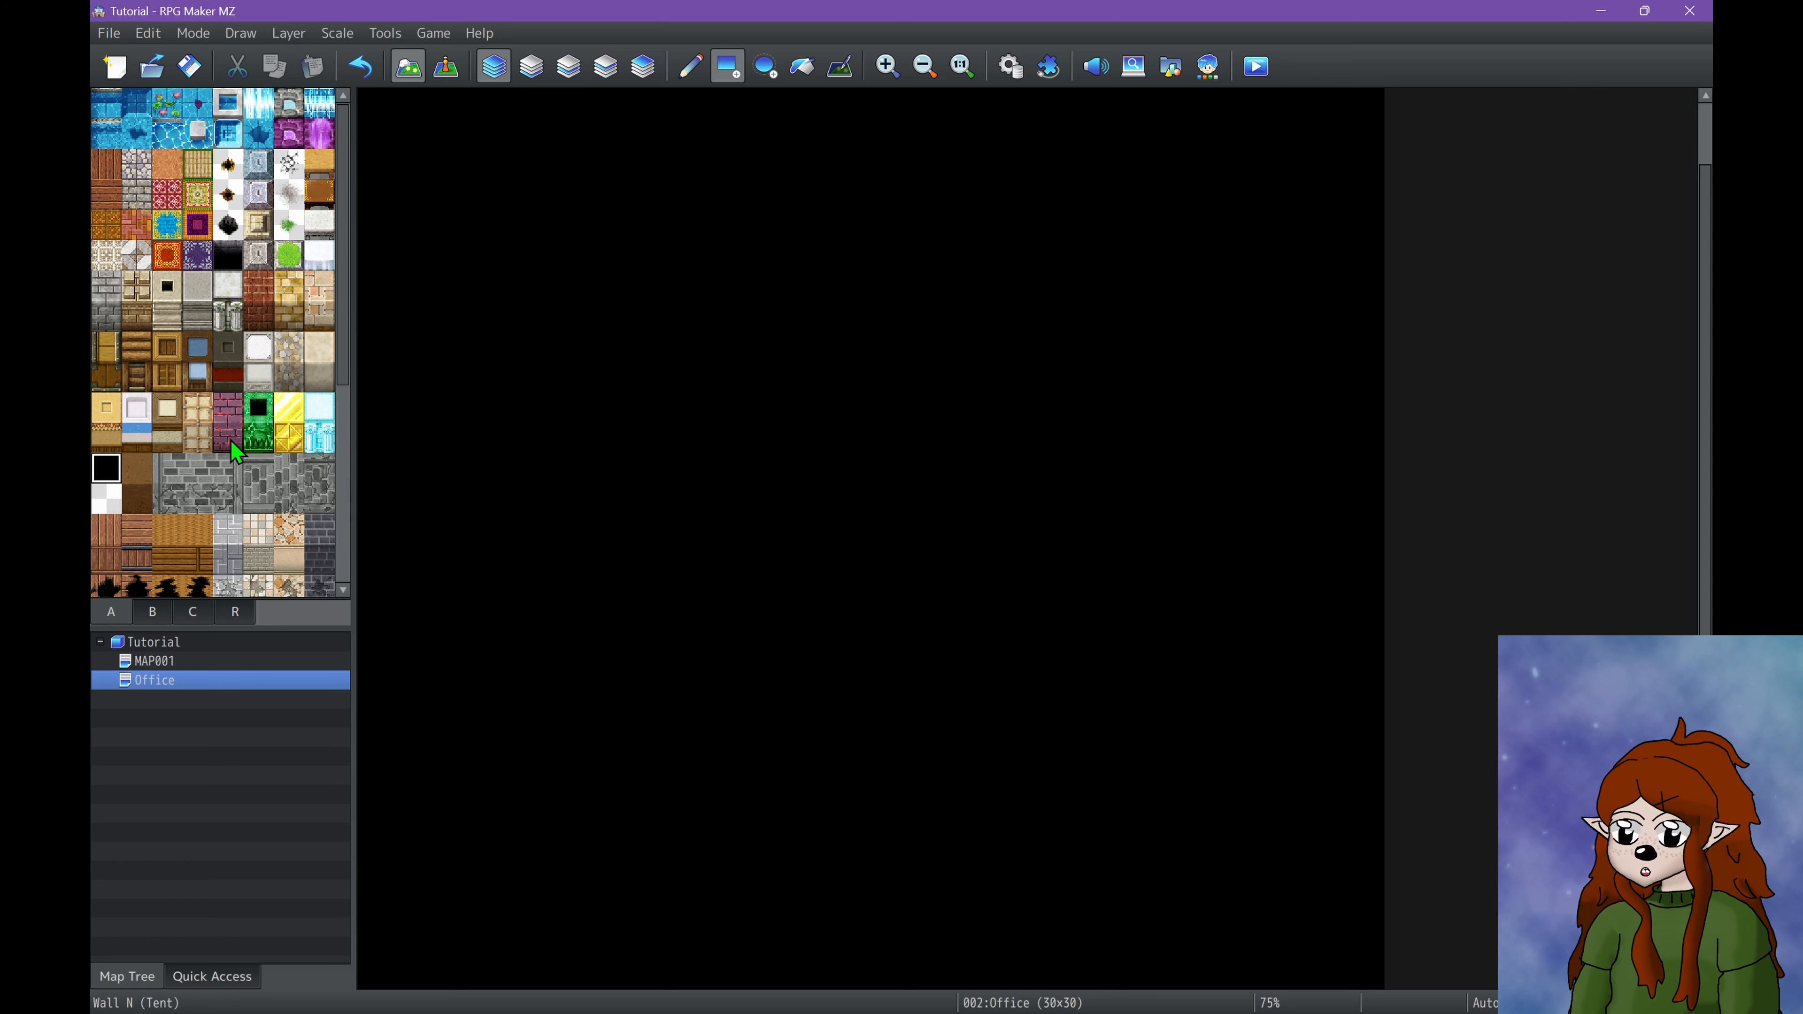
pyautogui.click(177, 388)
pyautogui.keyDown('ctrl'); pyautogui.scroll(1, 617, 408); pyautogui.keyUp('ctrl')
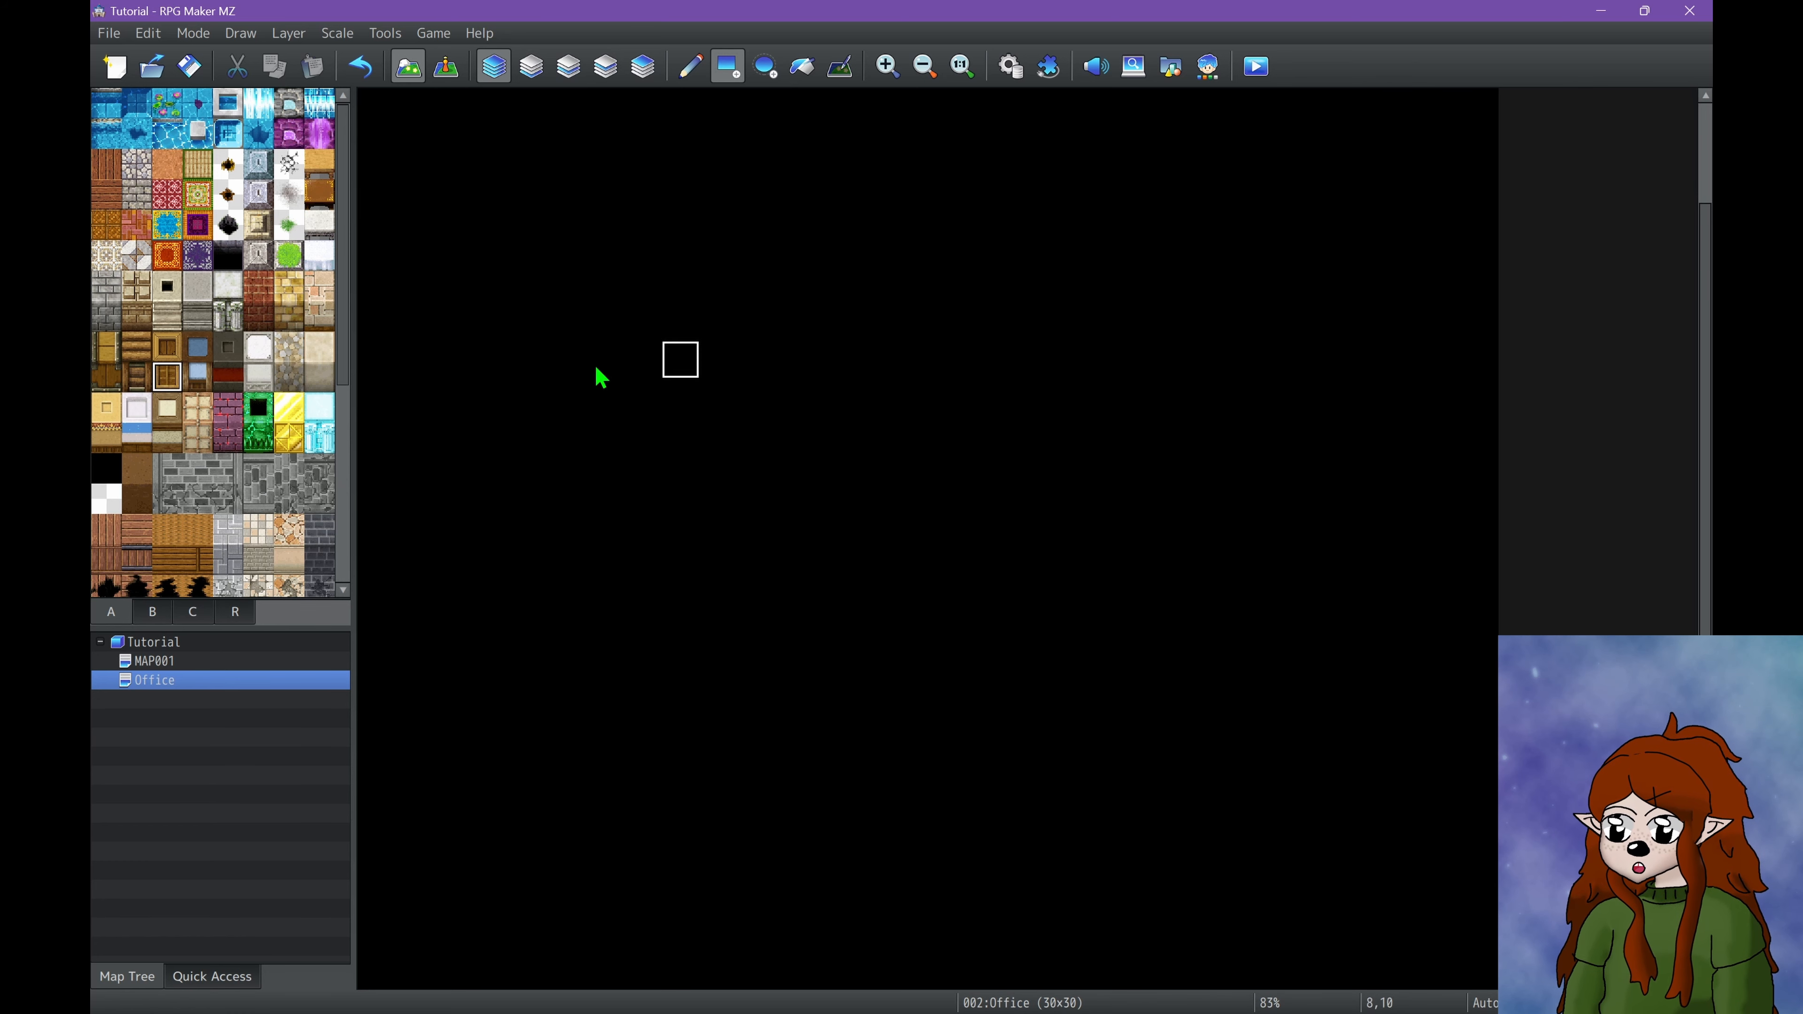
pyautogui.moveTo(772, 337); pyautogui.dragTo(1136, 392)
pyautogui.keyDown('ctrl'); pyautogui.scroll(1, 924, 297); pyautogui.keyUp('ctrl')
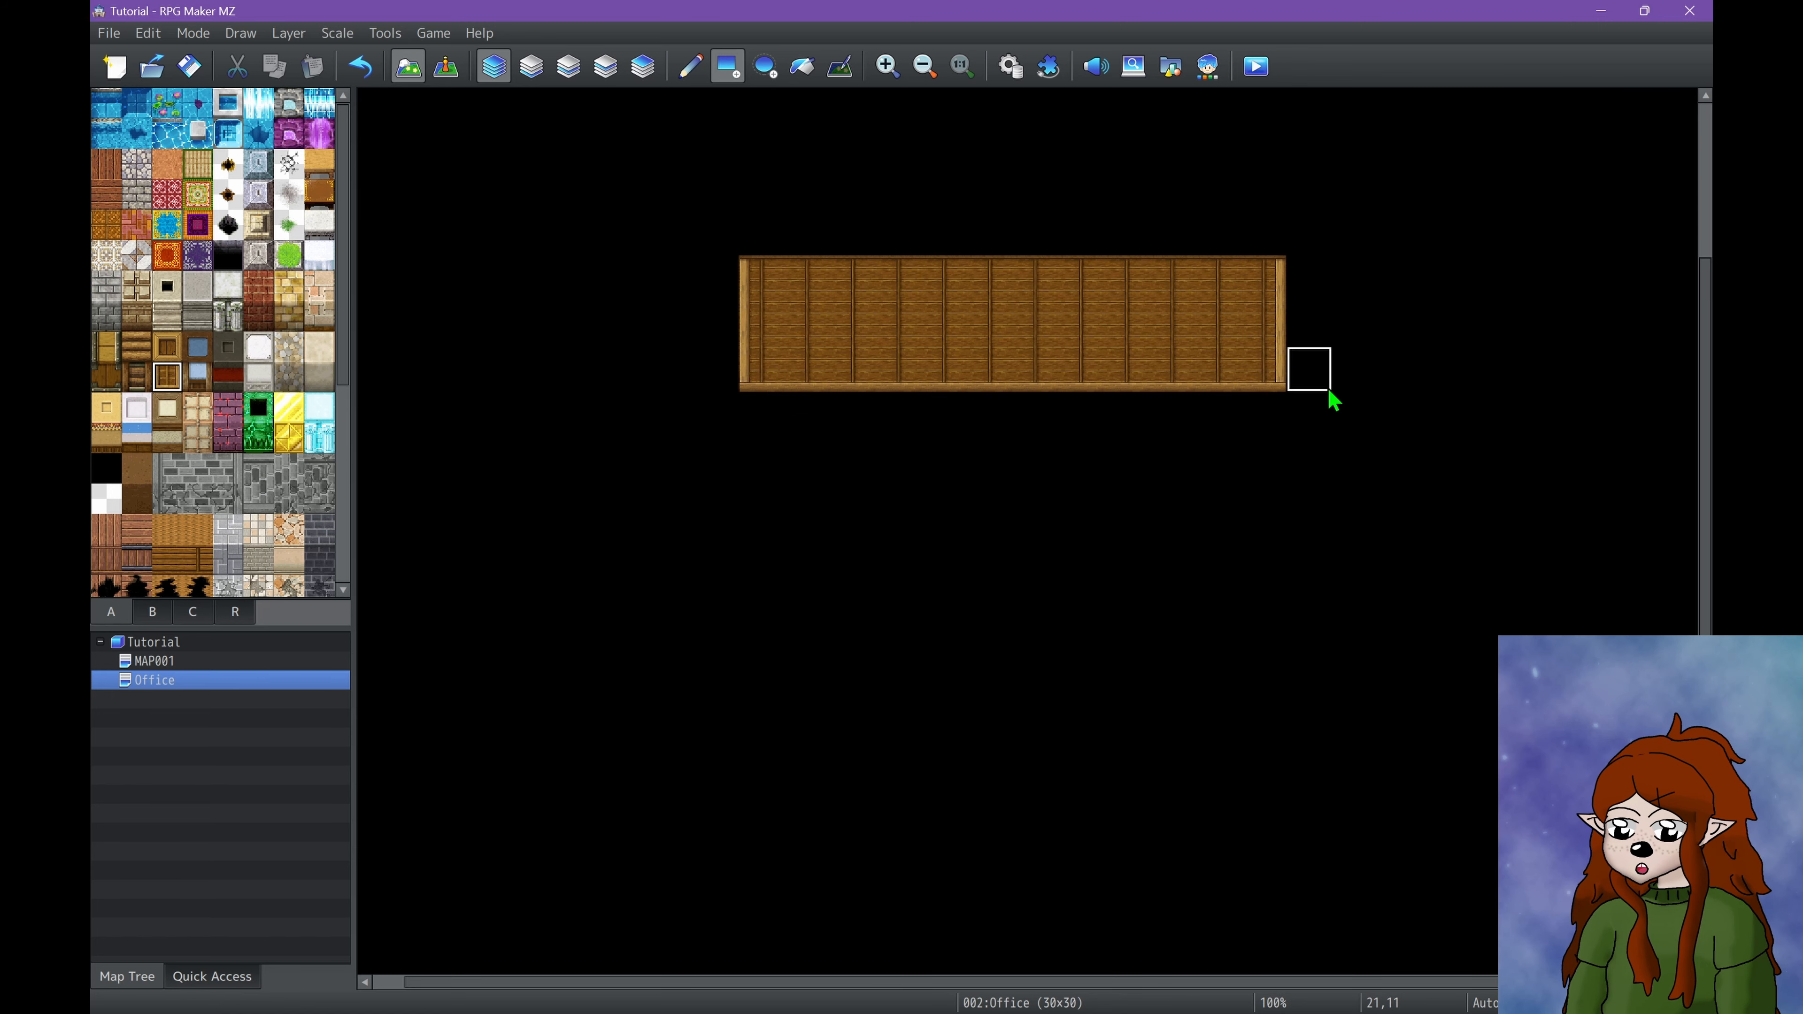
pyautogui.scroll(4, 1331, 395)
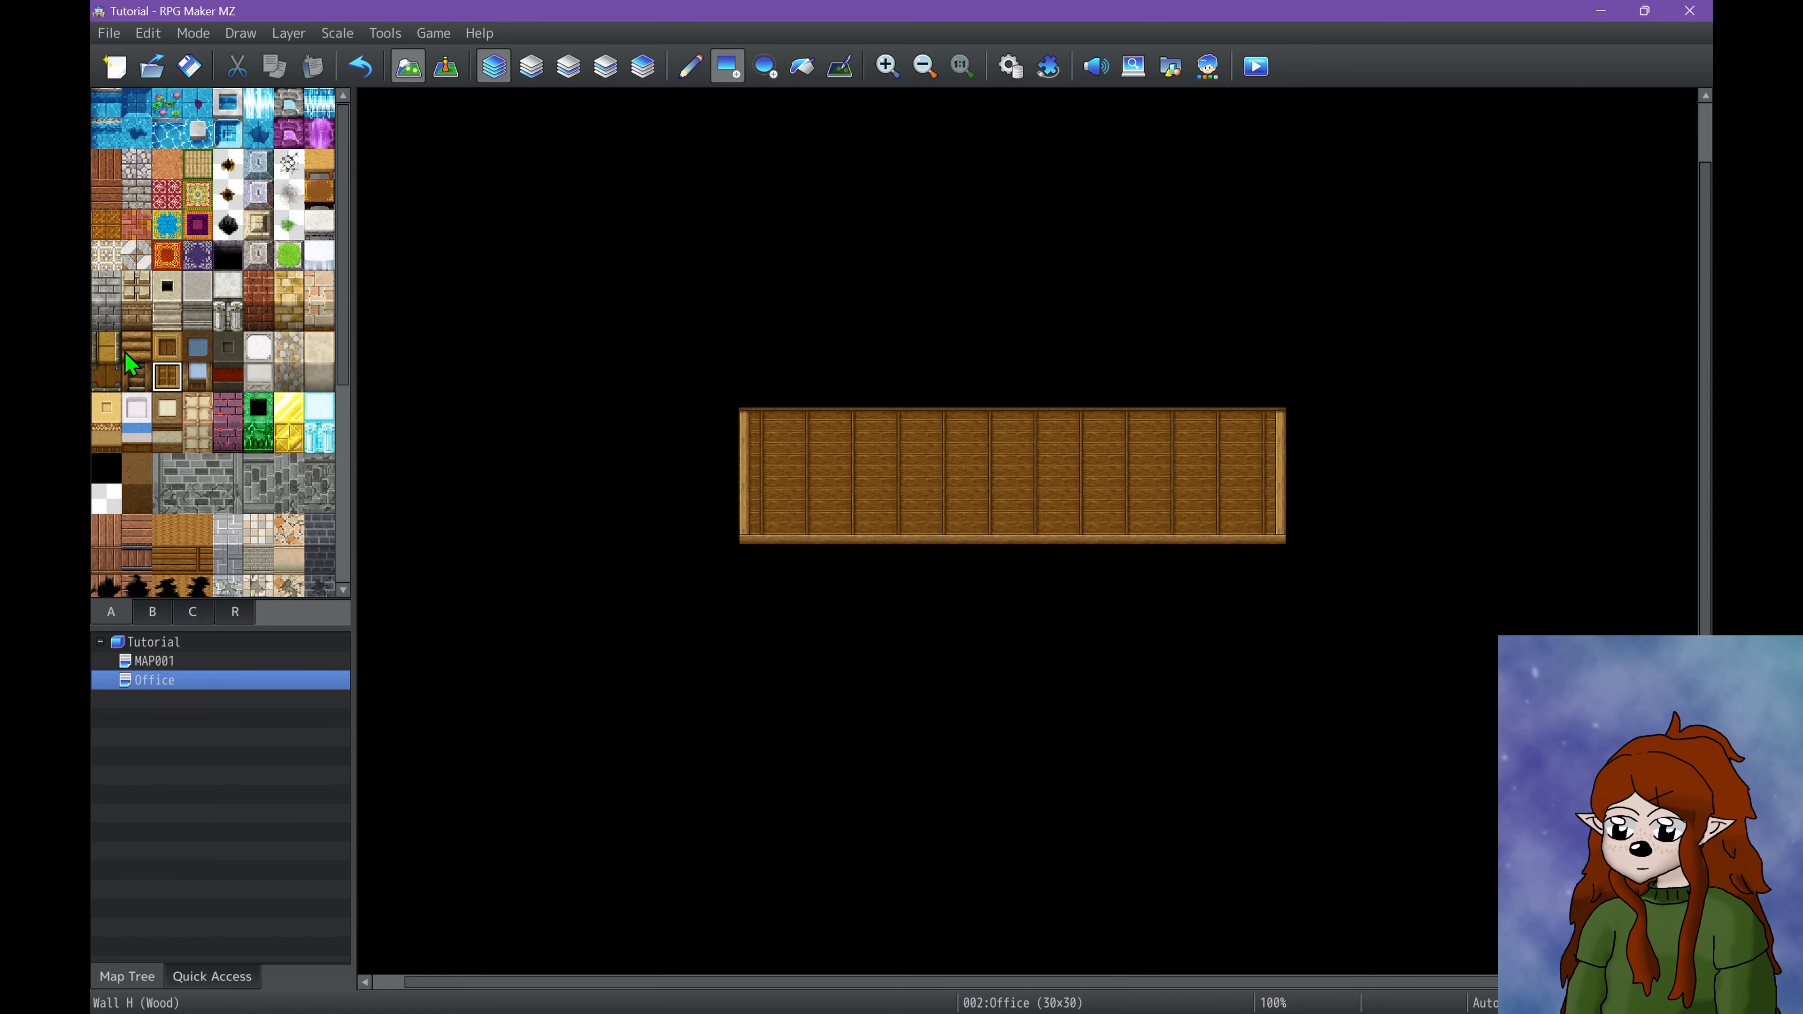
# Draw a reddish wood floor 12 tiles wide and 3 high below the wall, and redraw the wall with the cream mansion tile.
pyautogui.click(105, 193)
pyautogui.moveTo(754, 565)
pyautogui.mouseDown()
pyautogui.moveTo(1154, 689)
pyautogui.moveTo(1243, 629)
pyautogui.moveTo(1256, 657)
pyautogui.mouseUp()
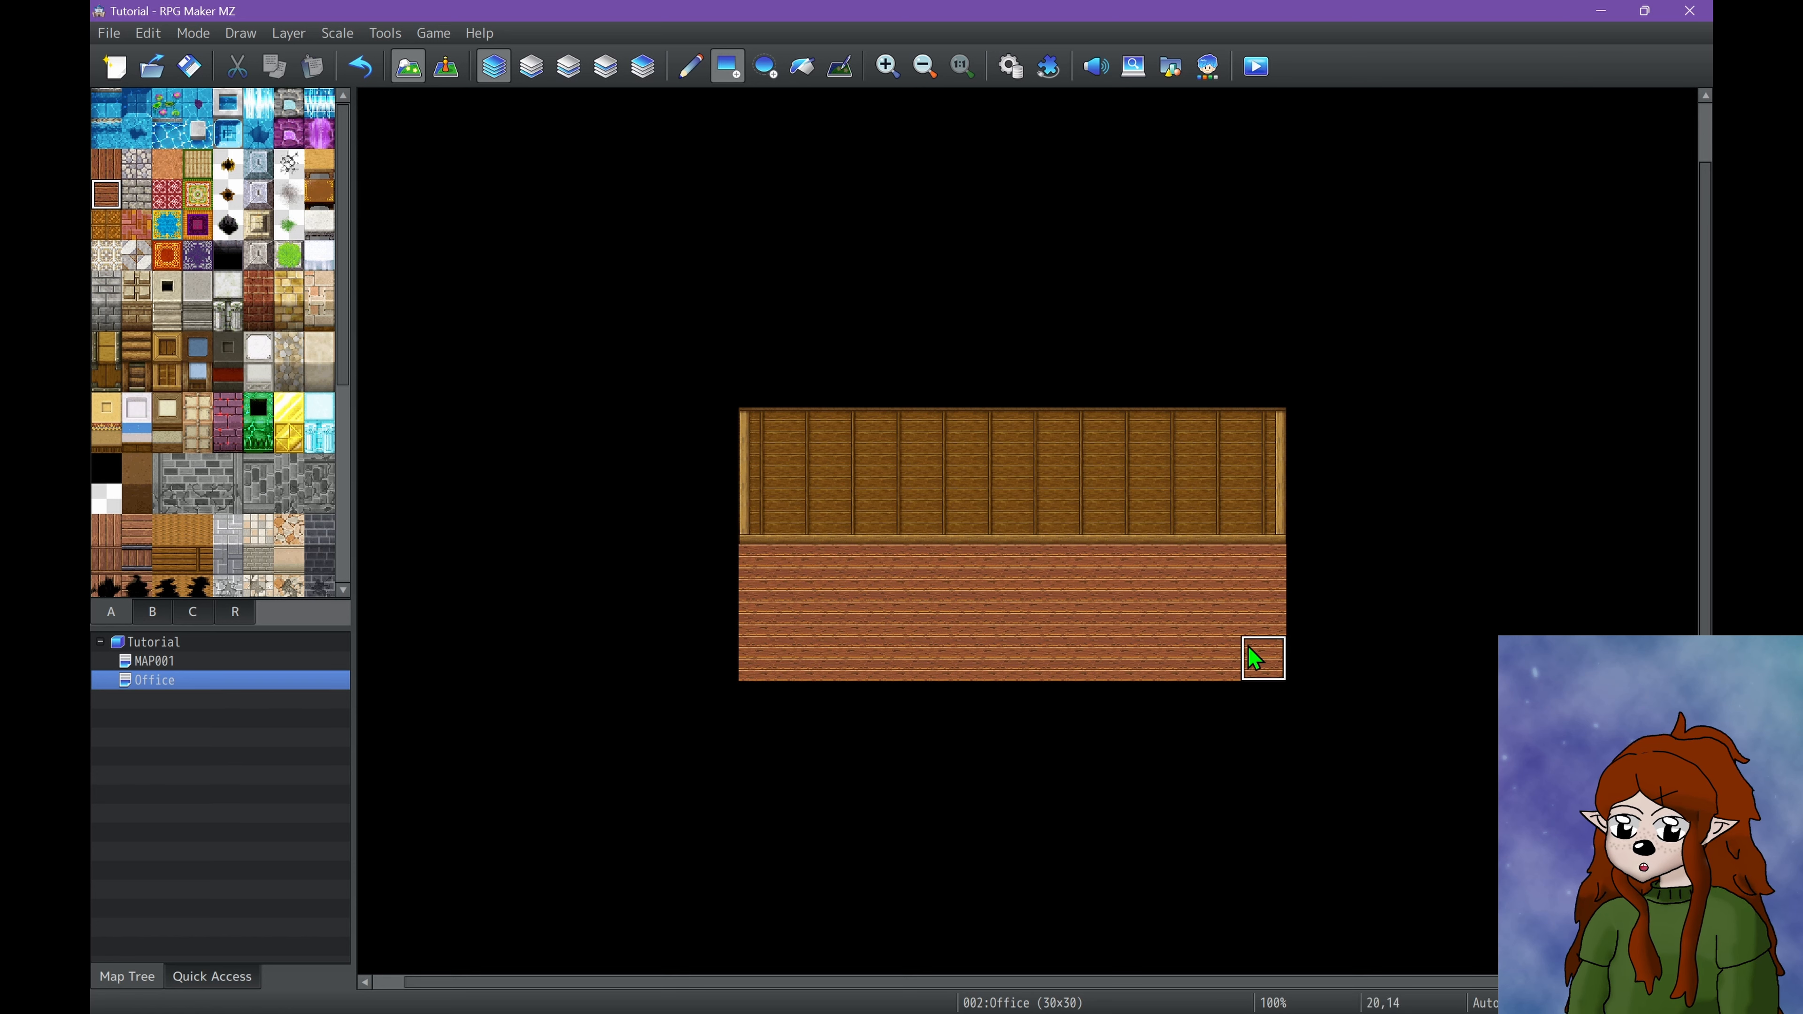
pyautogui.click(168, 438)
pyautogui.moveTo(762, 447)
pyautogui.mouseDown()
pyautogui.moveTo(1217, 484)
pyautogui.moveTo(1255, 514)
pyautogui.mouseUp()
# Draw two wooden staircases, each 3 tiles wide and 6 high, descending from both ends of the upper floor.
pyautogui.scroll(-3, 1050, 540)
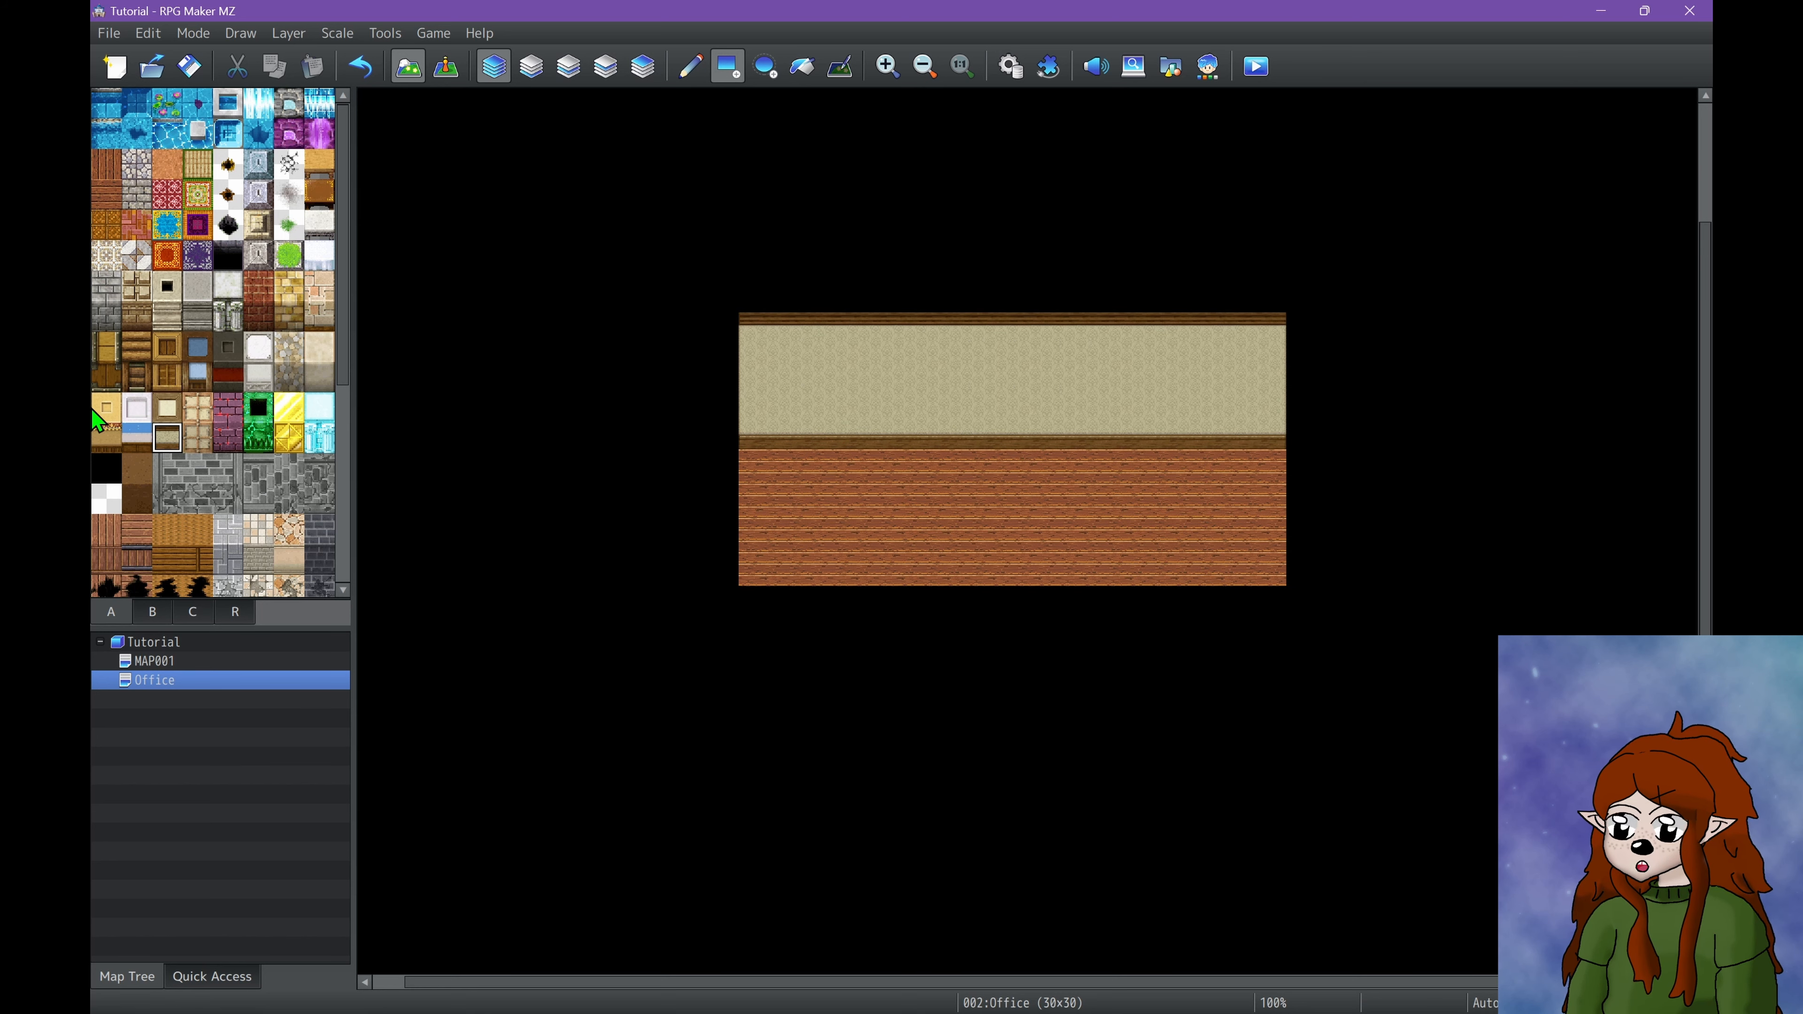
pyautogui.scroll(-5, 103, 440)
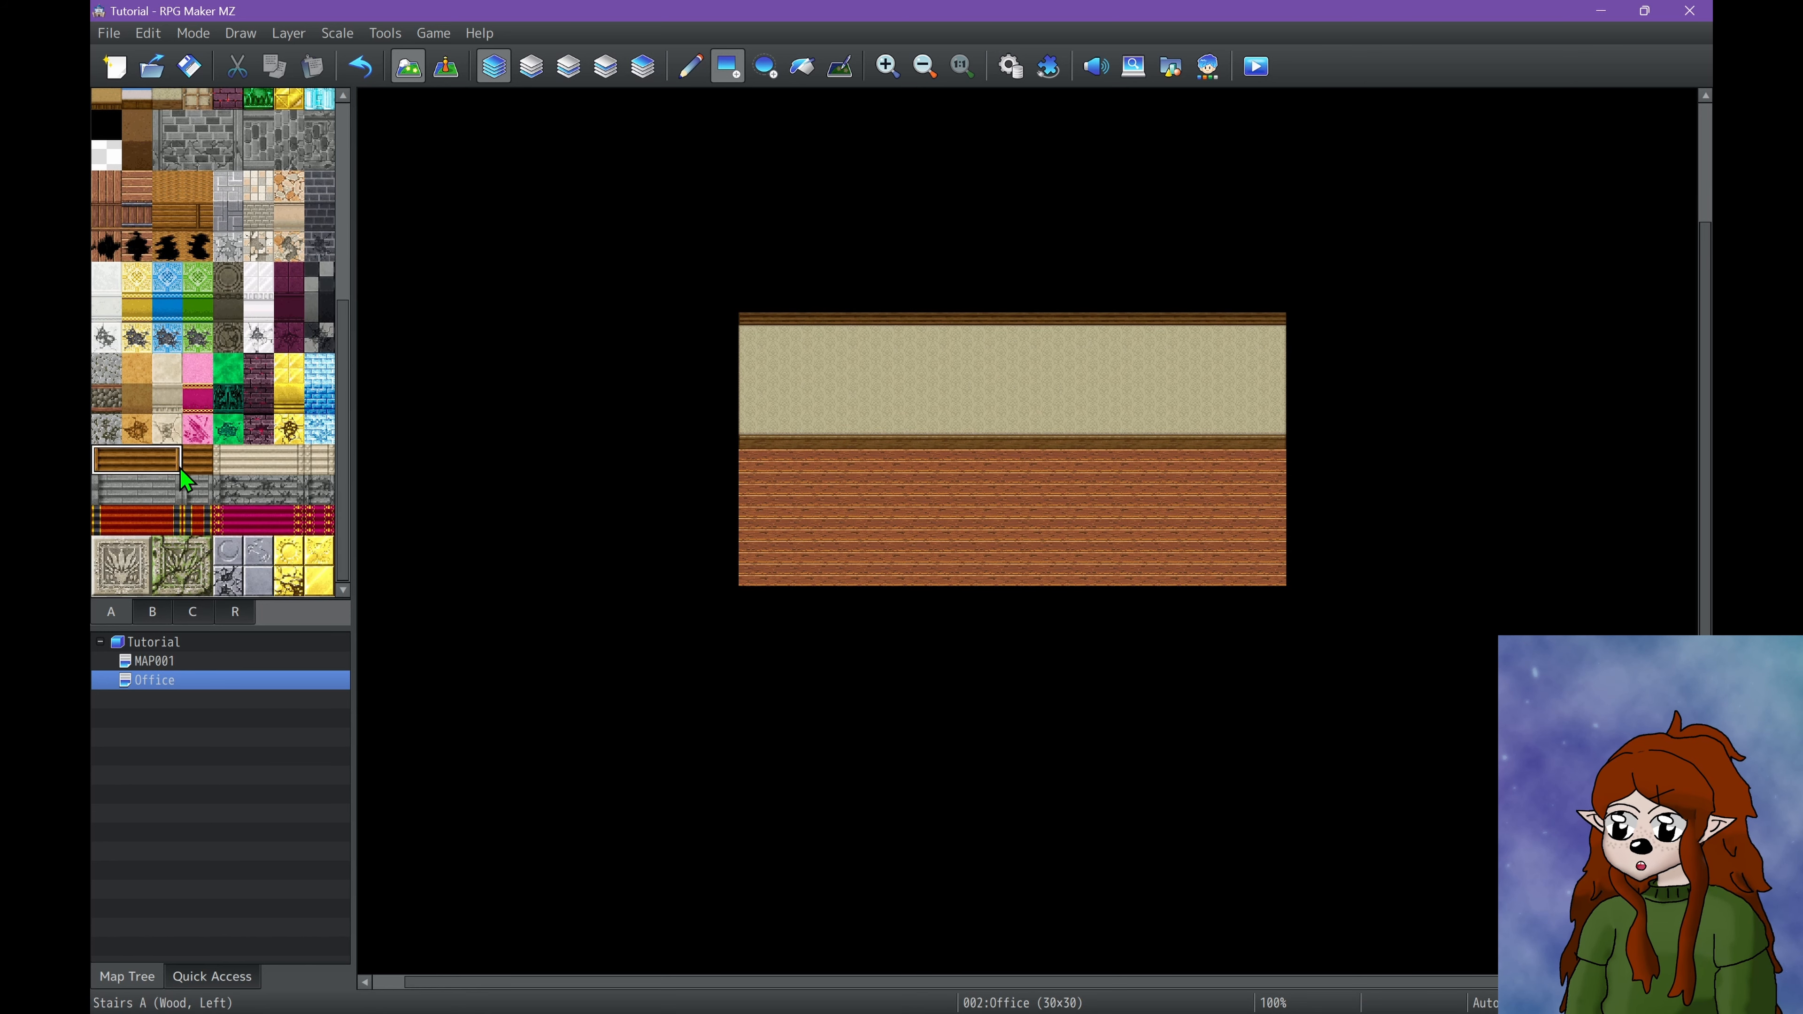
pyautogui.click(766, 625)
pyautogui.moveTo(771, 647)
pyautogui.mouseDown()
pyautogui.moveTo(809, 838)
pyautogui.moveTo(838, 857)
pyautogui.mouseUp()
pyautogui.click(1173, 616)
pyautogui.moveTo(1191, 680); pyautogui.dragTo(1267, 837)
# Draw a 12-by-5-tile reddish wood floor below the stairs and a 6-by-3-tile cream wall between the staircases.
pyautogui.scroll(-3, 782, 686)
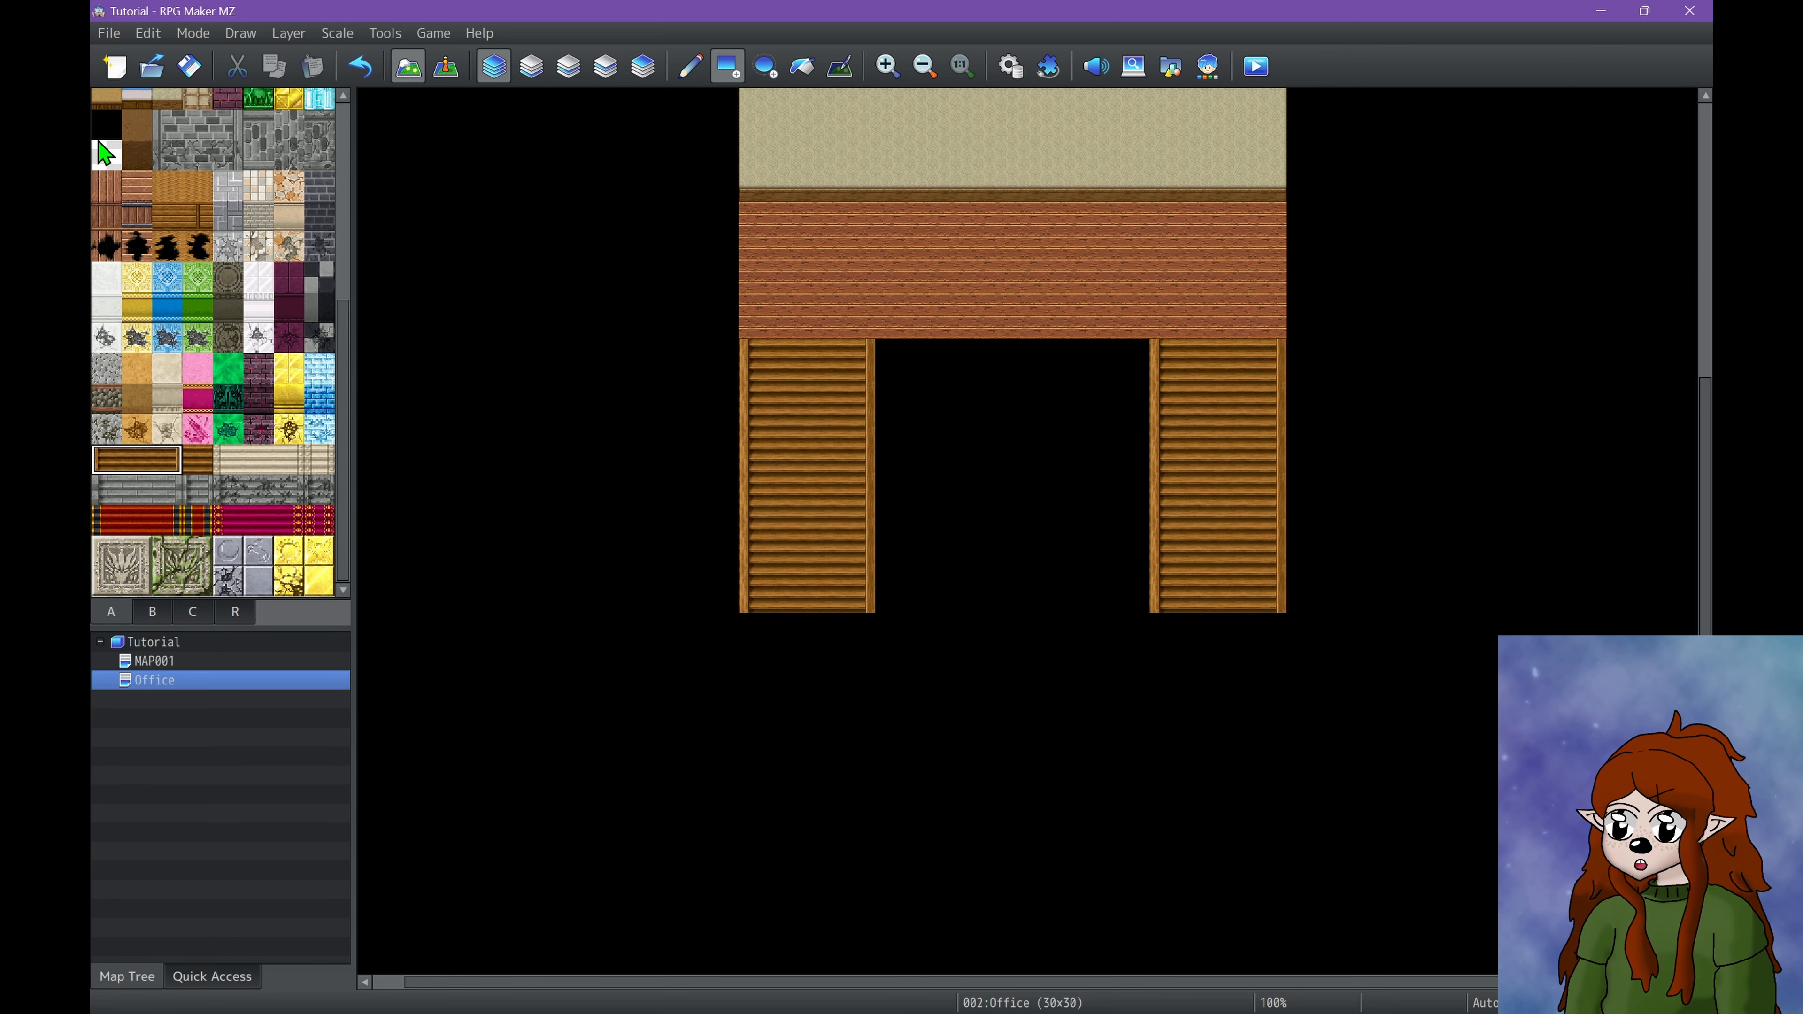
pyautogui.moveTo(758, 634)
pyautogui.mouseDown()
pyautogui.moveTo(1147, 745)
pyautogui.moveTo(1270, 826)
pyautogui.mouseUp()
pyautogui.rightClick(892, 165)
pyautogui.moveTo(899, 495); pyautogui.dragTo(1113, 588)
# Fill the black gap above the lower wall, between the staircases, with a 6-by-3-tile block of the framed wooden lattice tile.
pyautogui.scroll(5, 1050, 582)
pyautogui.scroll(2, 250, 469)
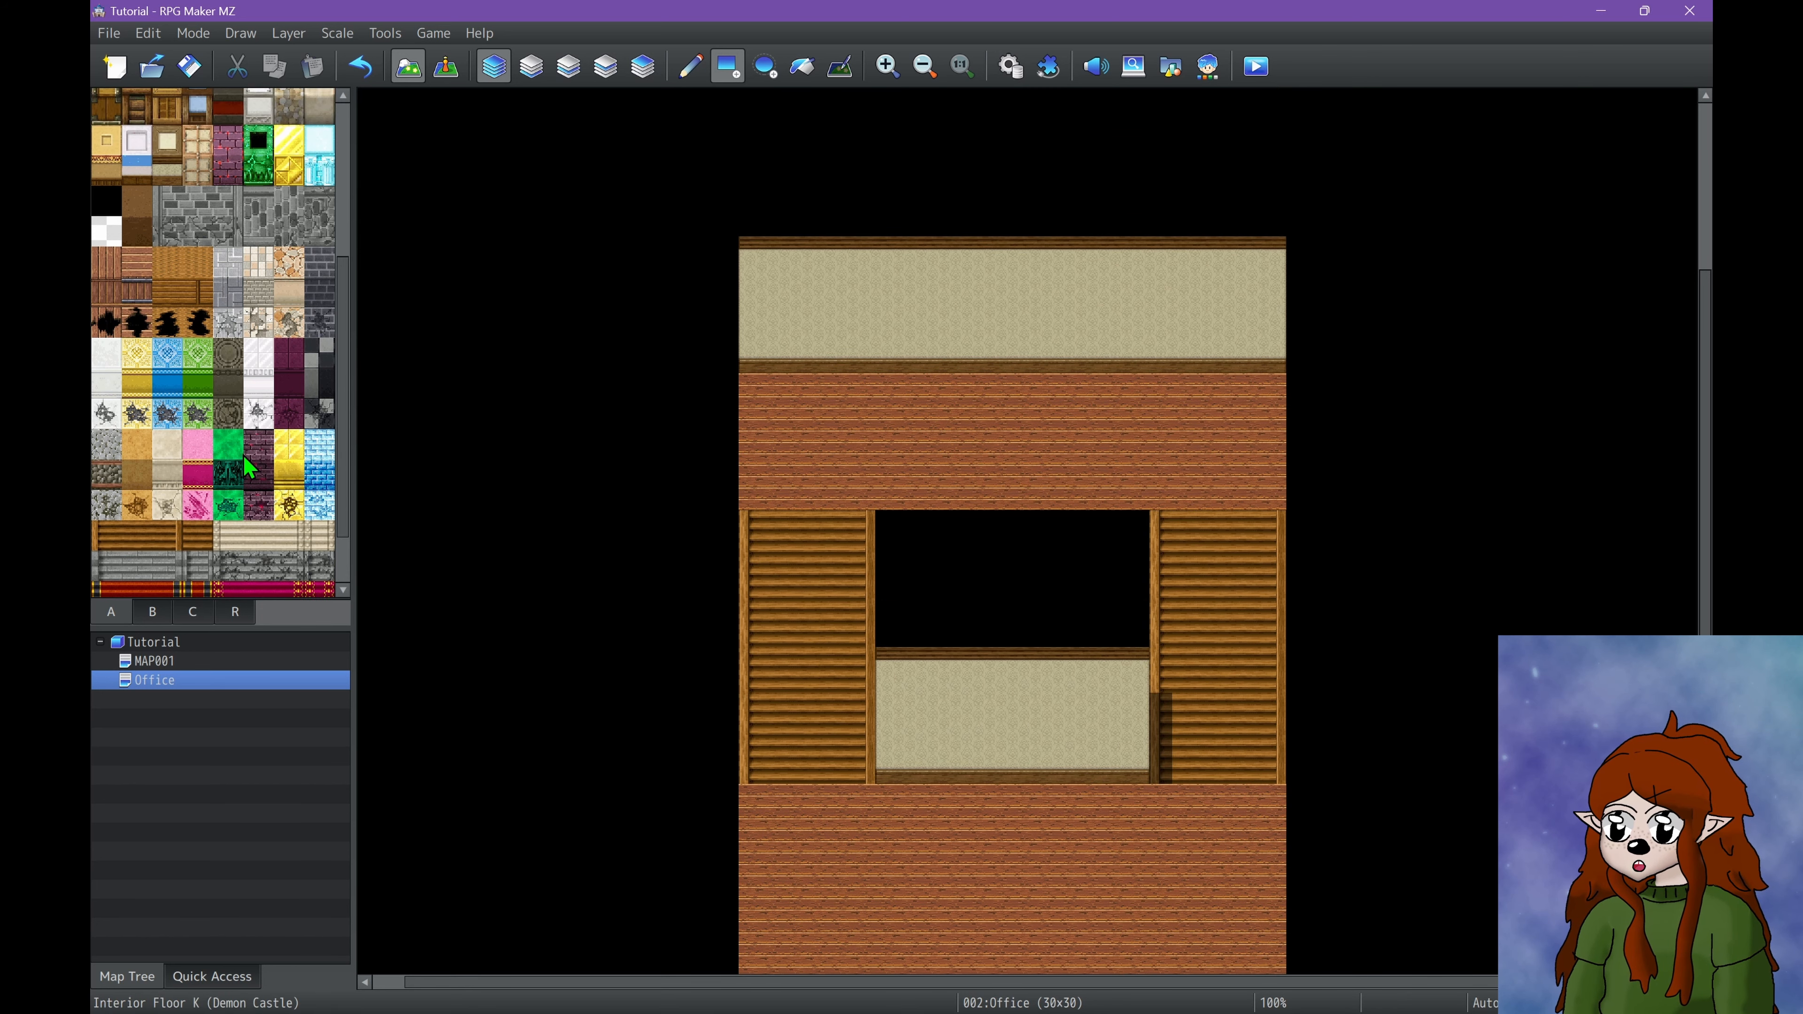
pyautogui.scroll(1, 245, 458)
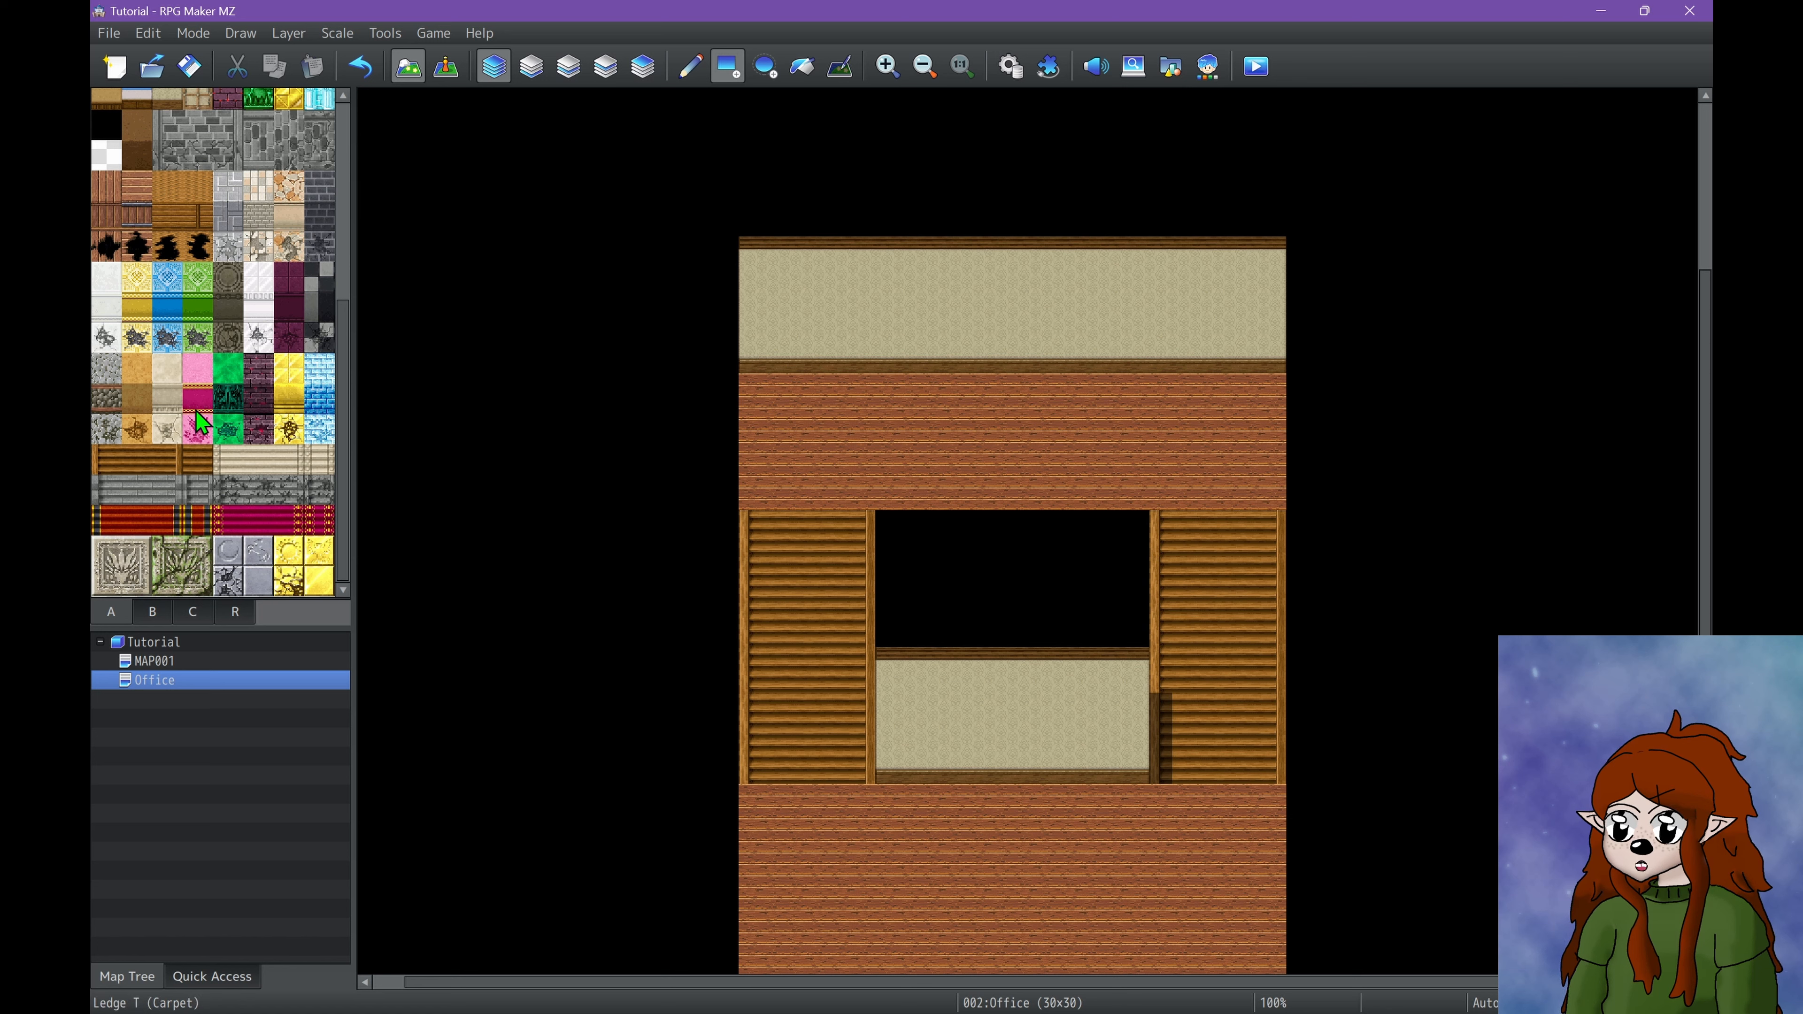
pyautogui.scroll(3, 194, 434)
pyautogui.scroll(3, 193, 428)
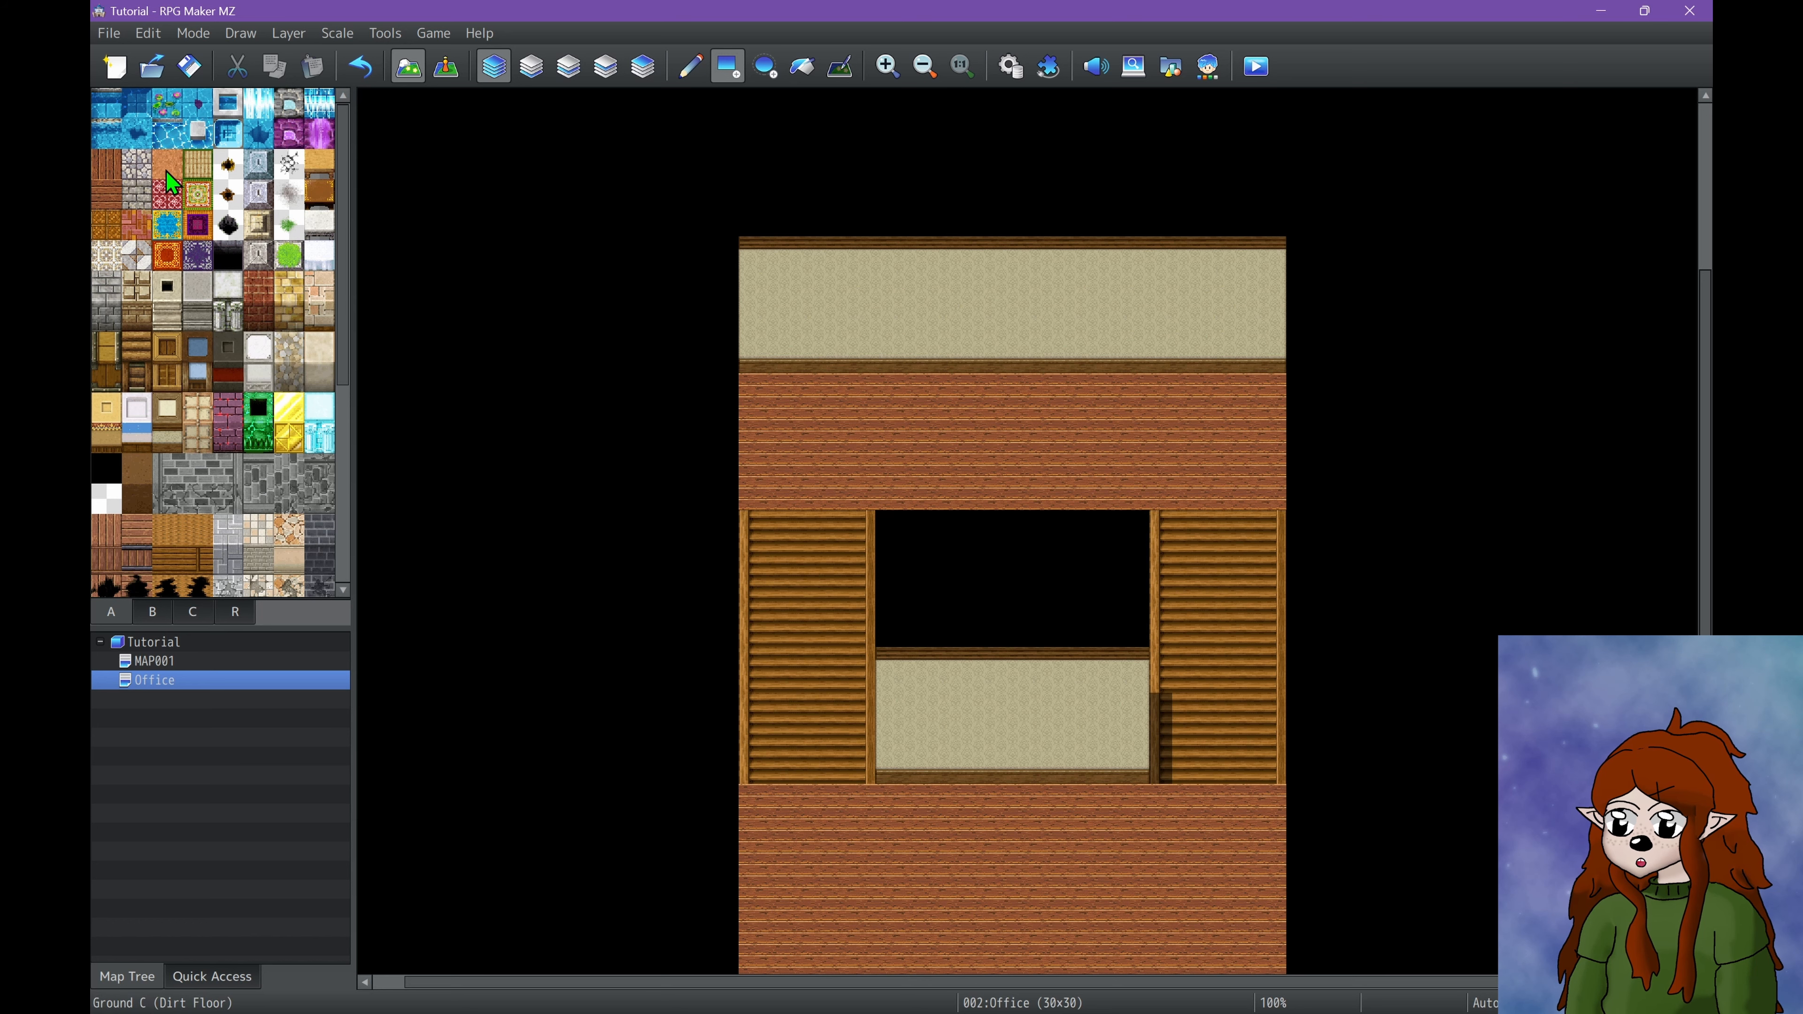
pyautogui.scroll(-2, 166, 171)
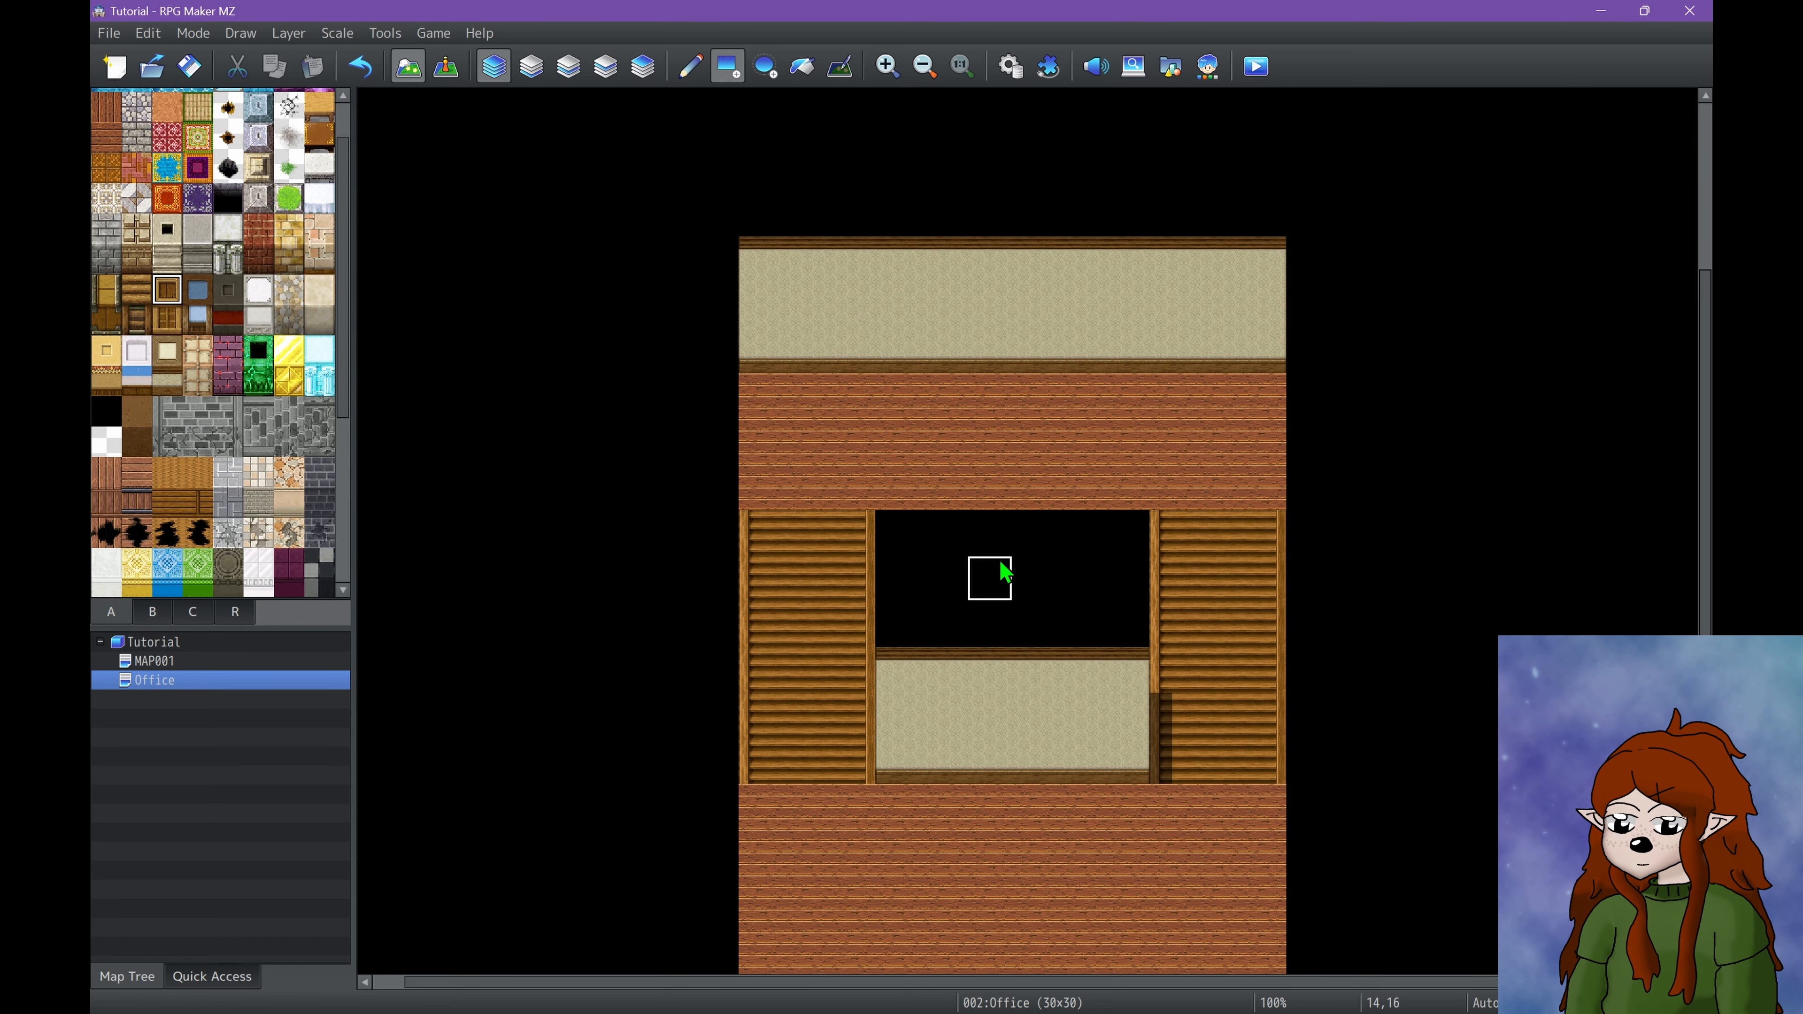
pyautogui.moveTo(896, 531); pyautogui.dragTo(1114, 630)
# Place a wooden railing 6 tiles wide along the upper floor's edge above the lattice block, with a post at each end.
pyautogui.scroll(-4, 1033, 620)
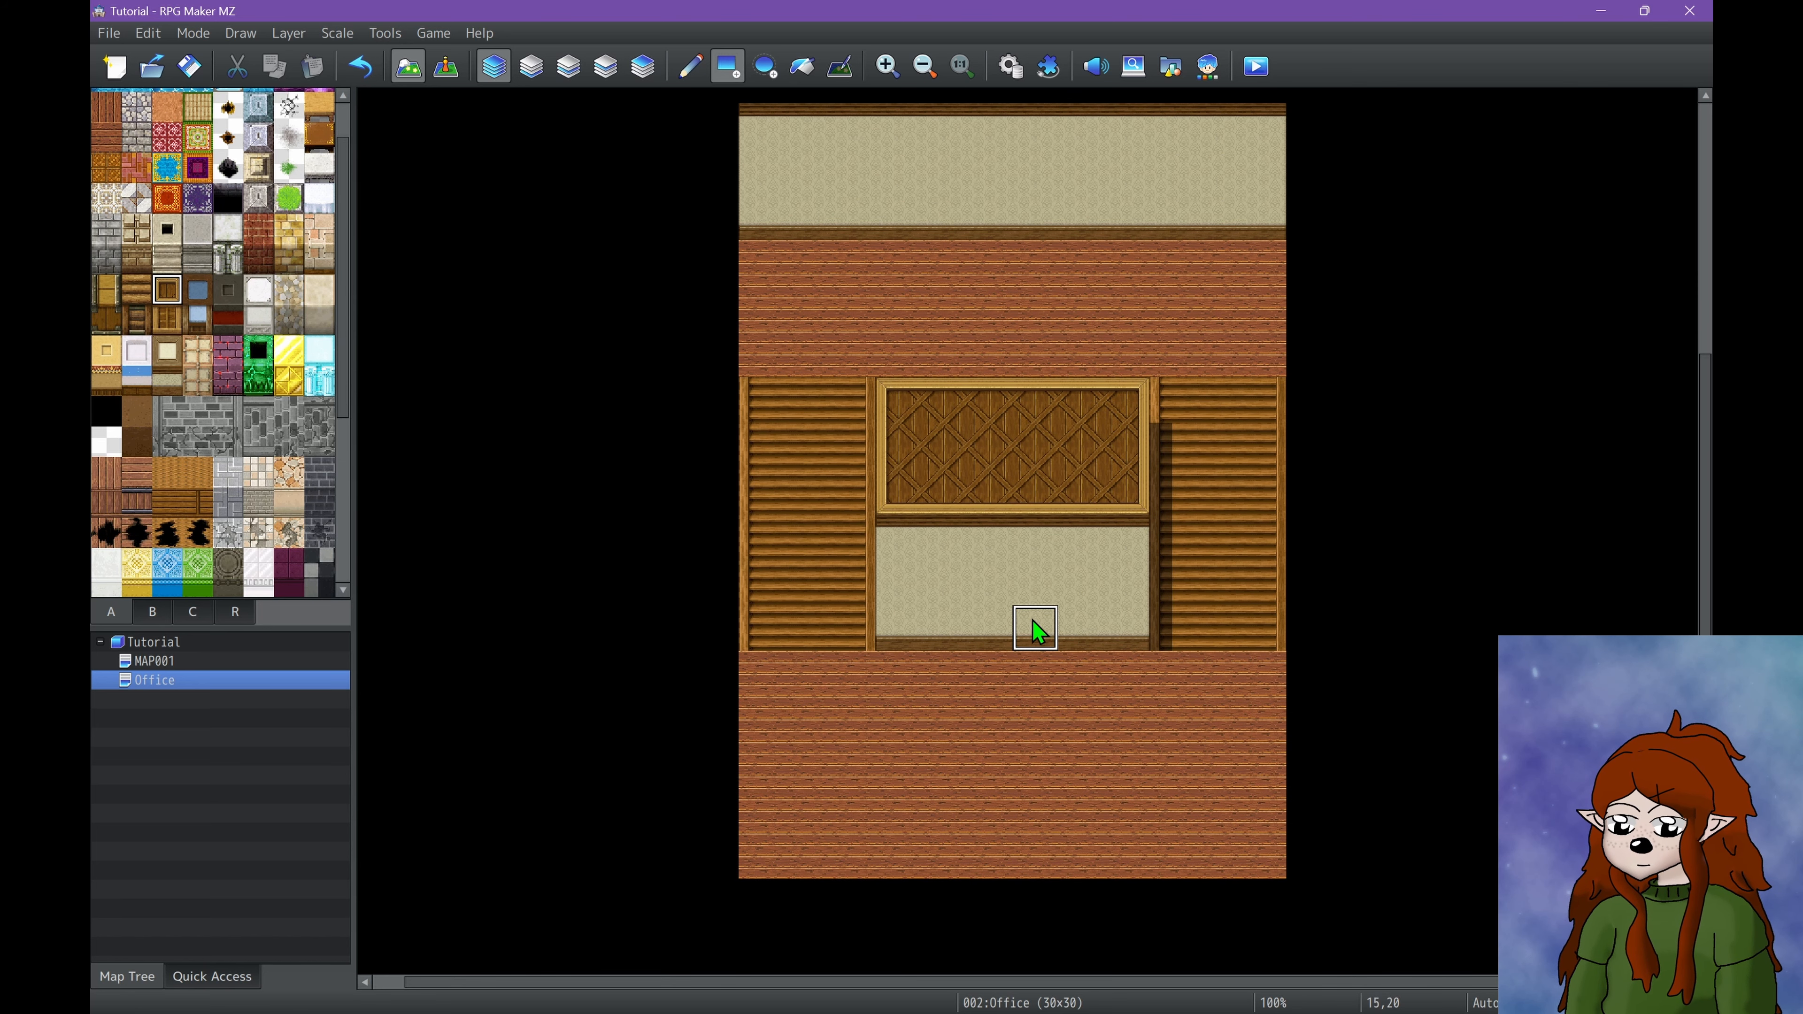
pyautogui.scroll(2, 204, 418)
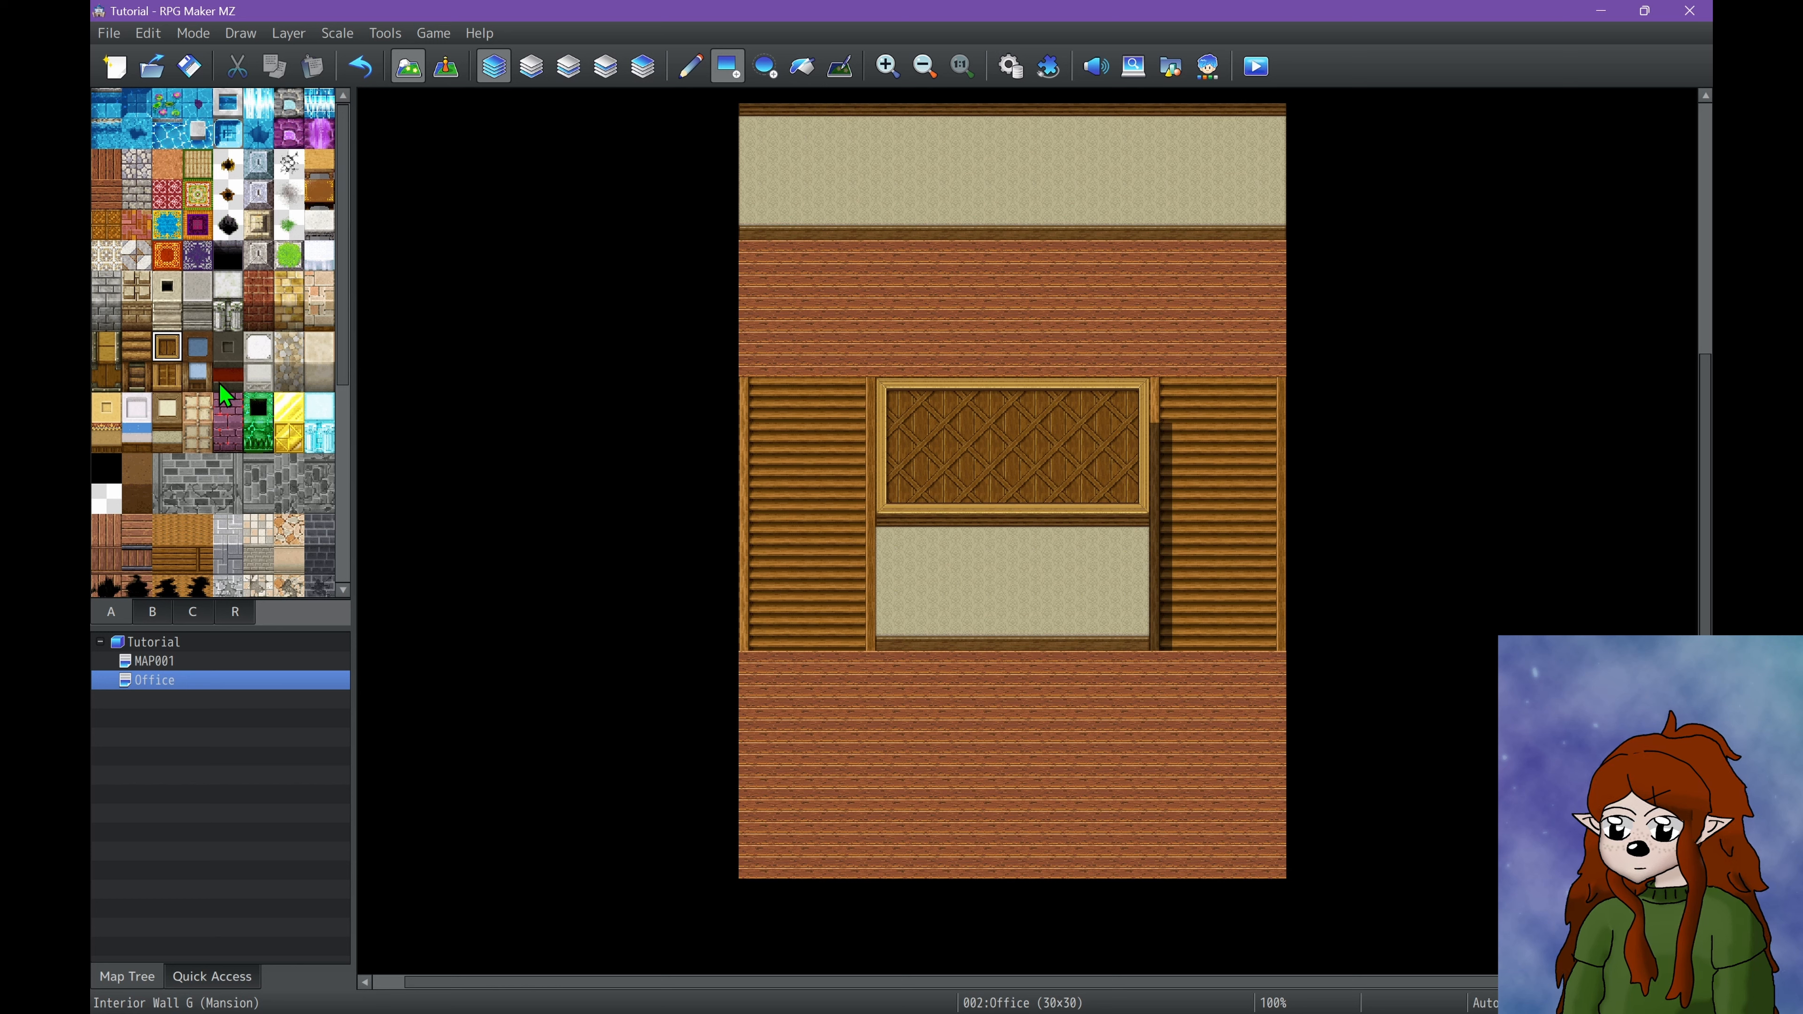
pyautogui.scroll(-10, 199, 454)
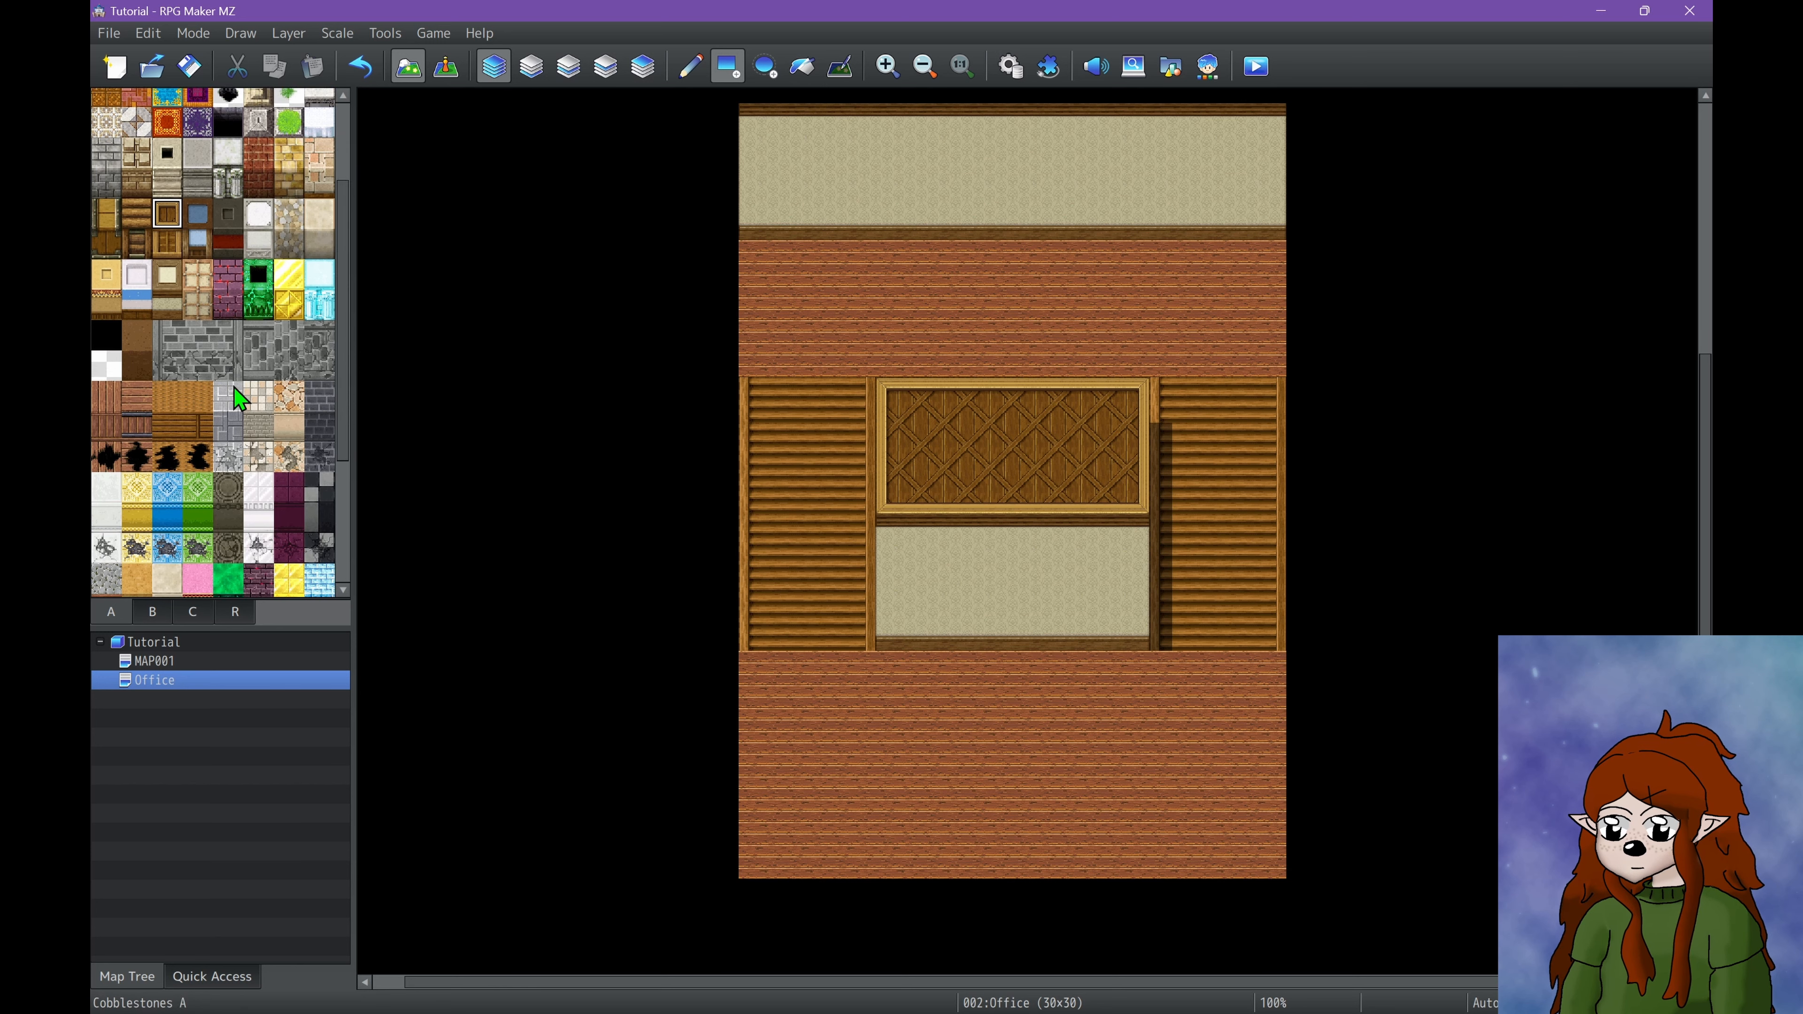
pyautogui.click(140, 611)
pyautogui.scroll(-14, 238, 419)
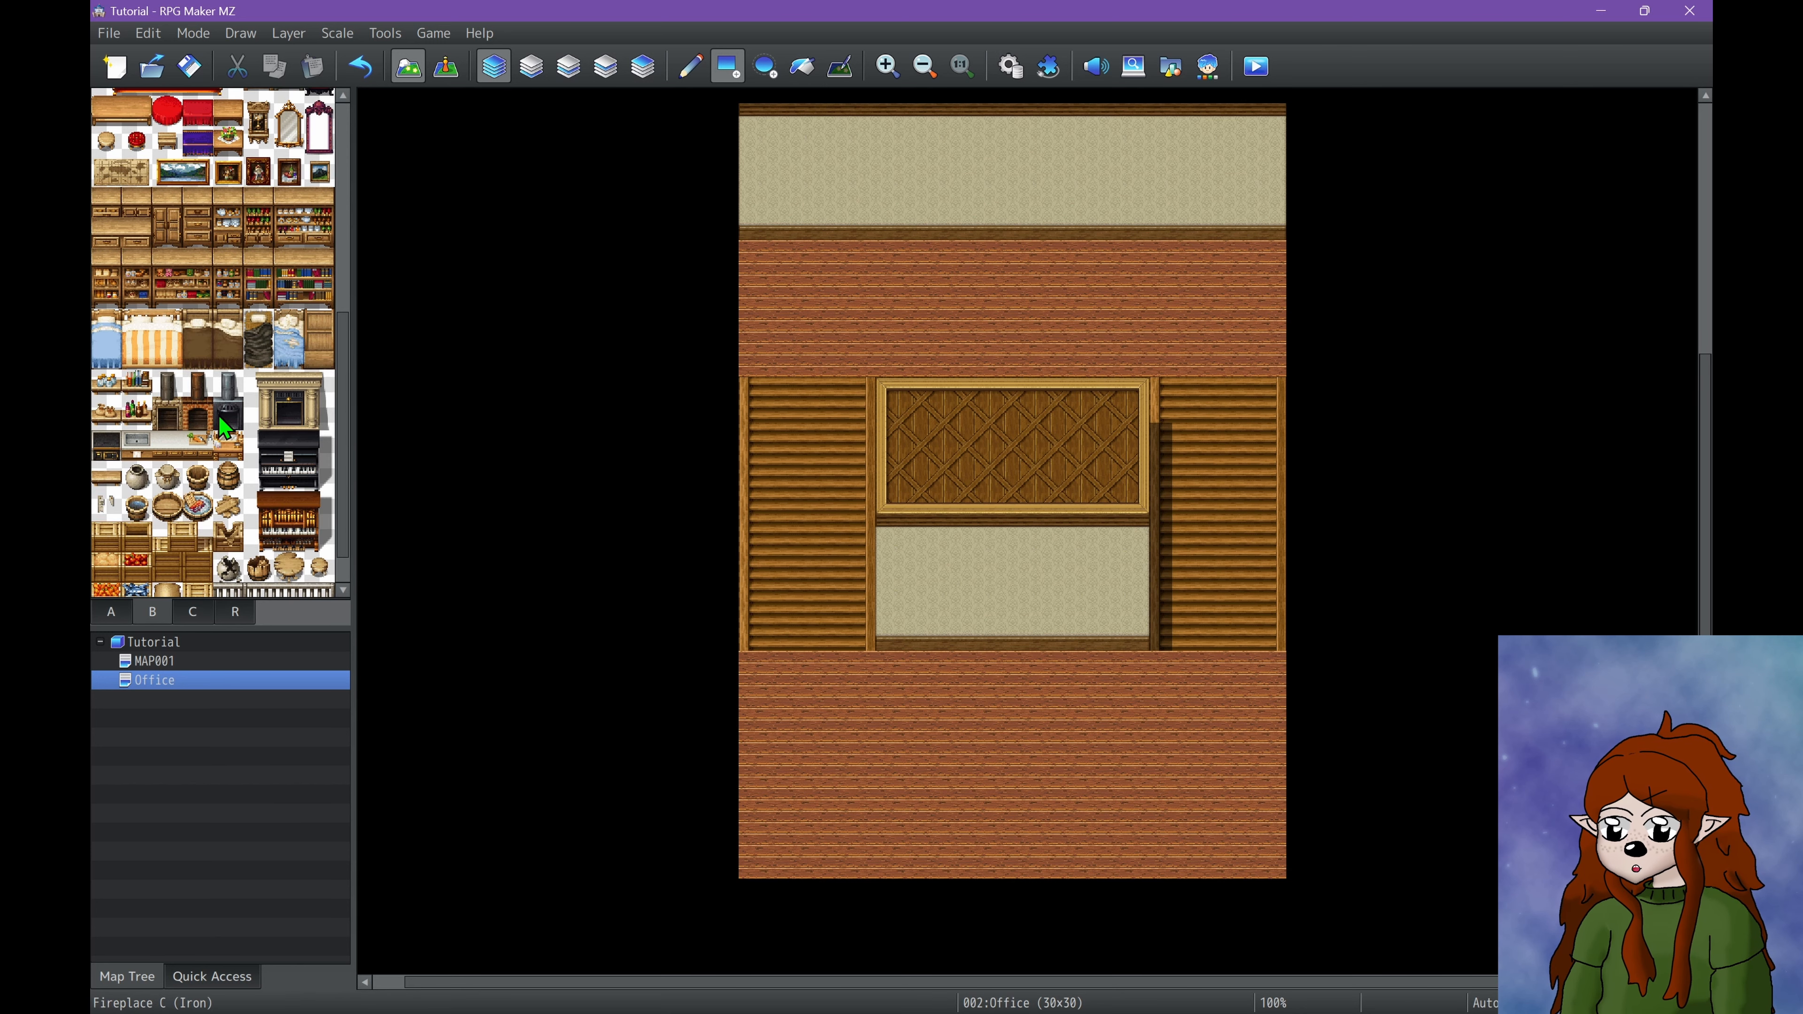
pyautogui.click(201, 608)
pyautogui.scroll(-10, 207, 510)
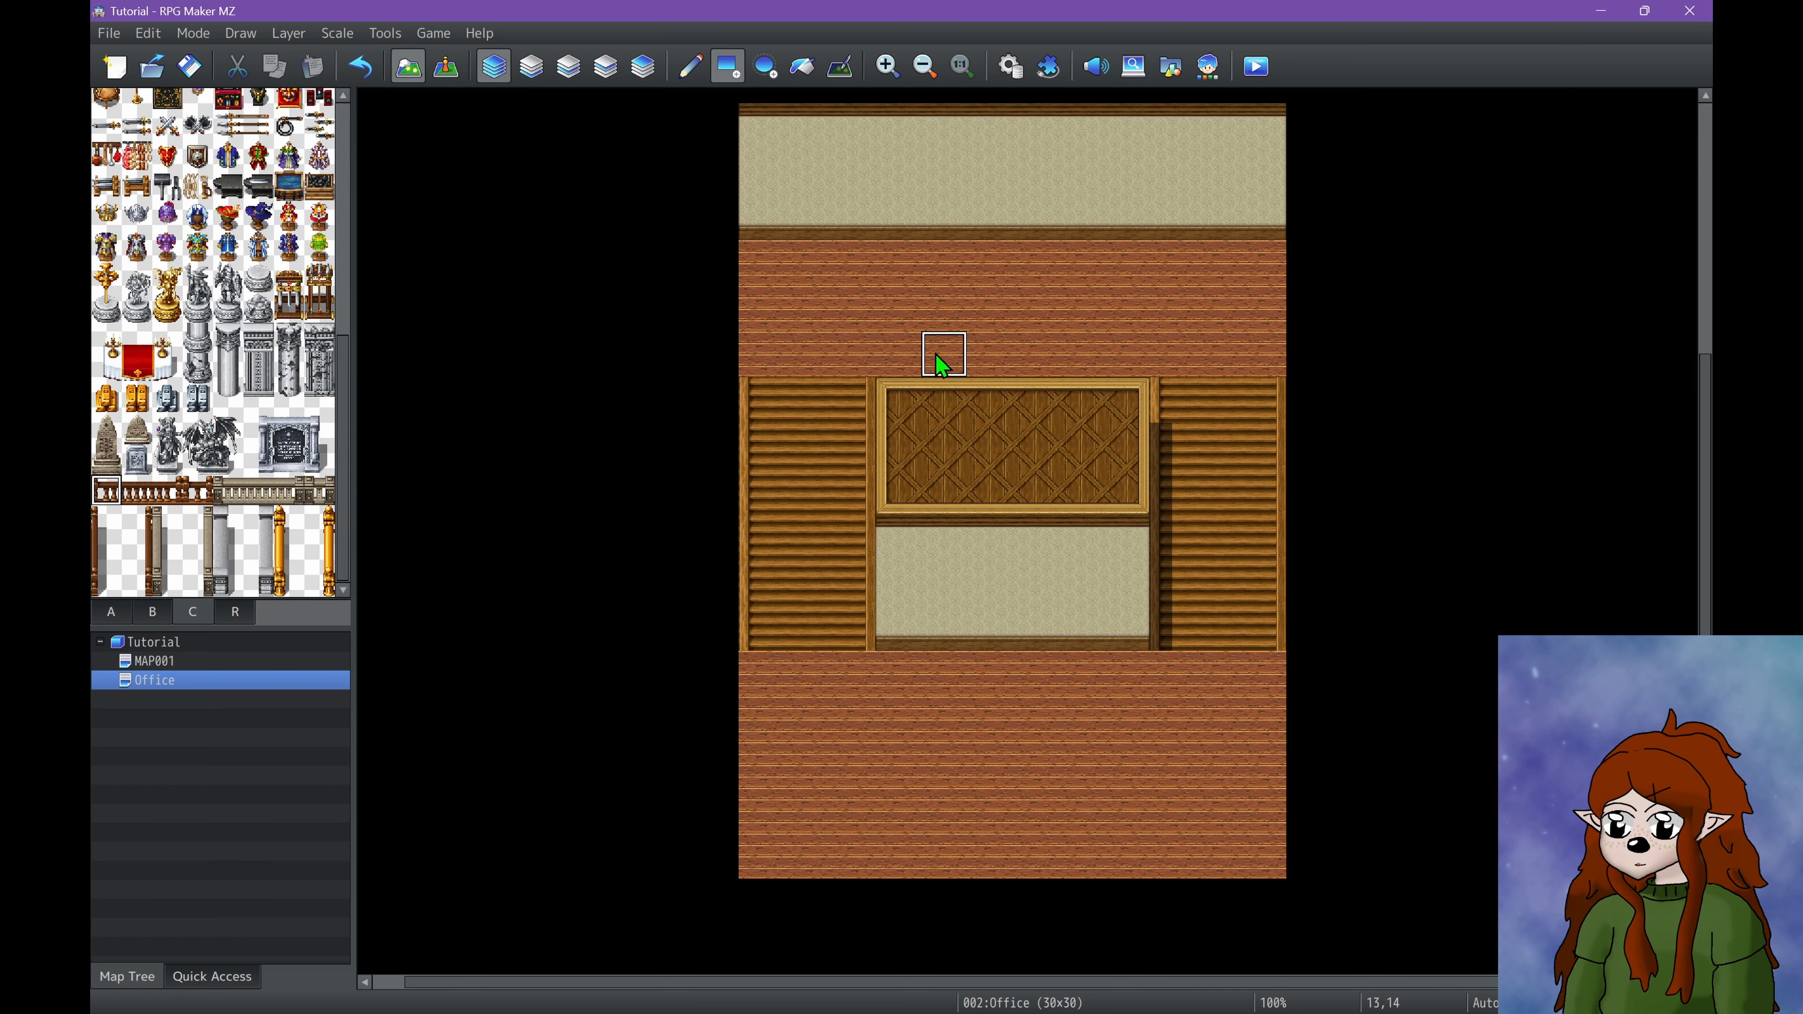
pyautogui.click(895, 355)
pyautogui.click(139, 490)
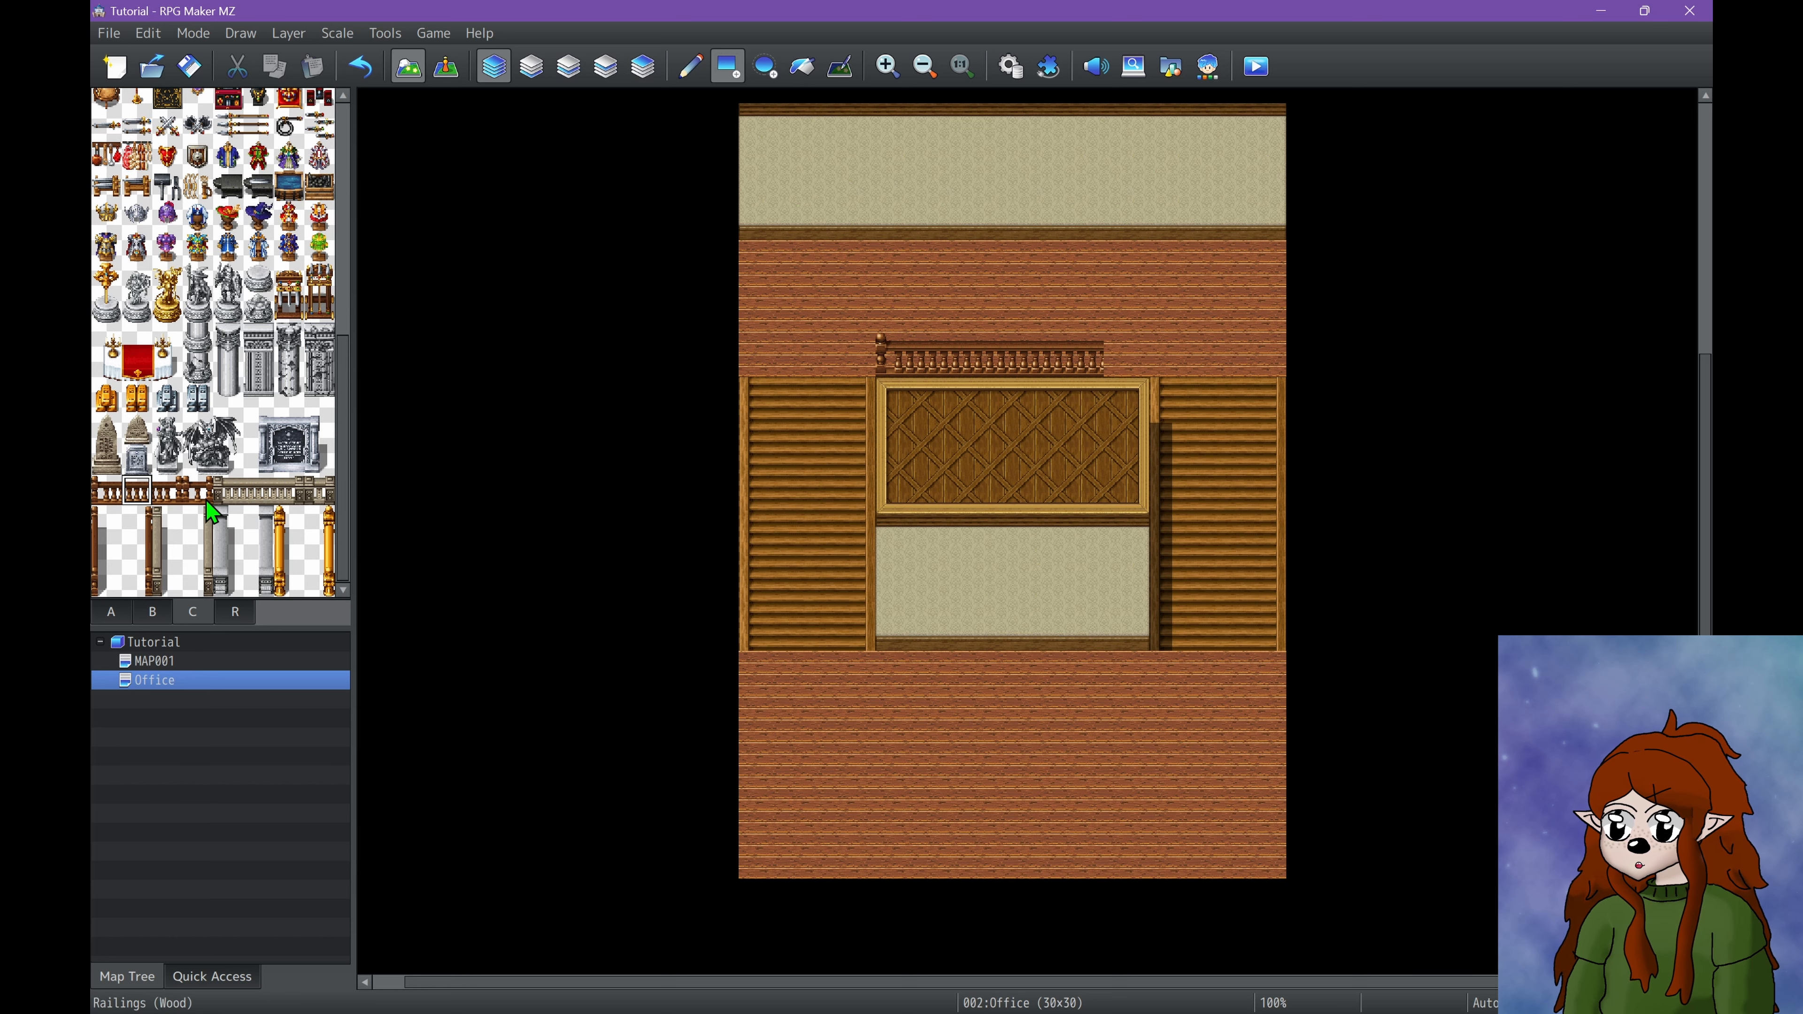
pyautogui.click(170, 492)
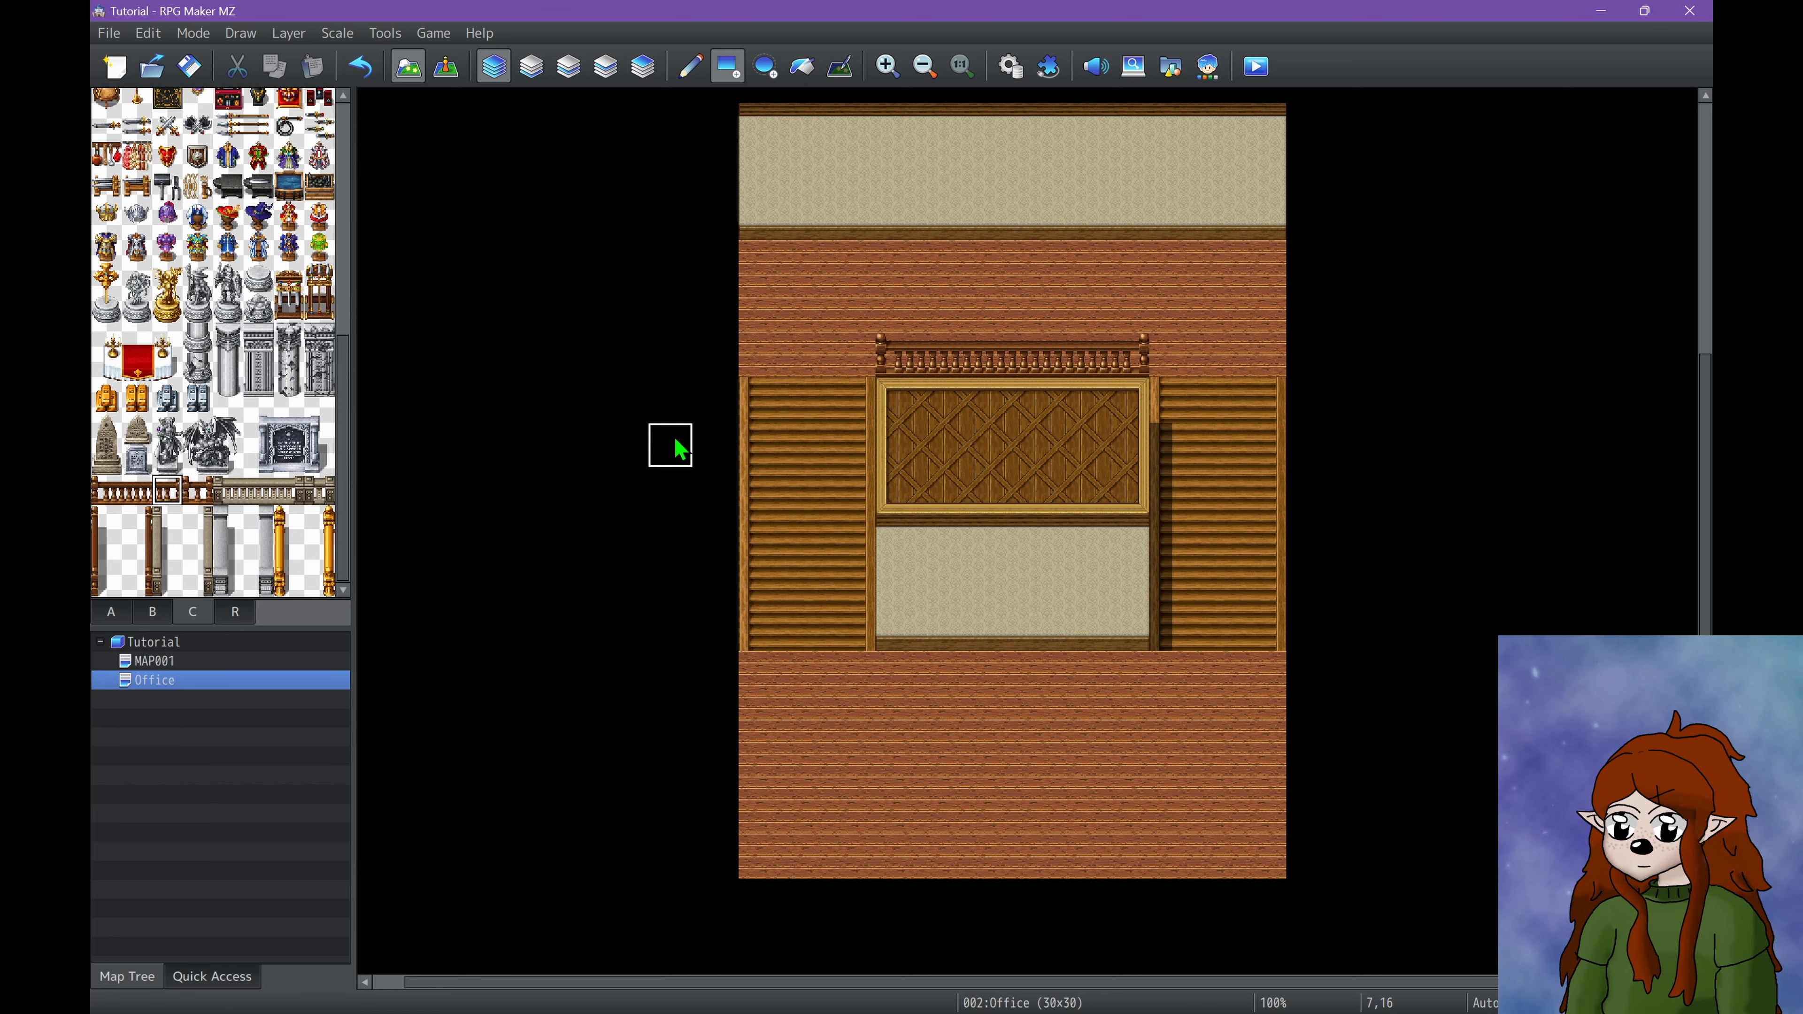
# Place a black doorway tile in the bottom row of the cream wall between the staircases.
pyautogui.scroll(-1, 675, 446)
pyautogui.scroll(2, 670, 452)
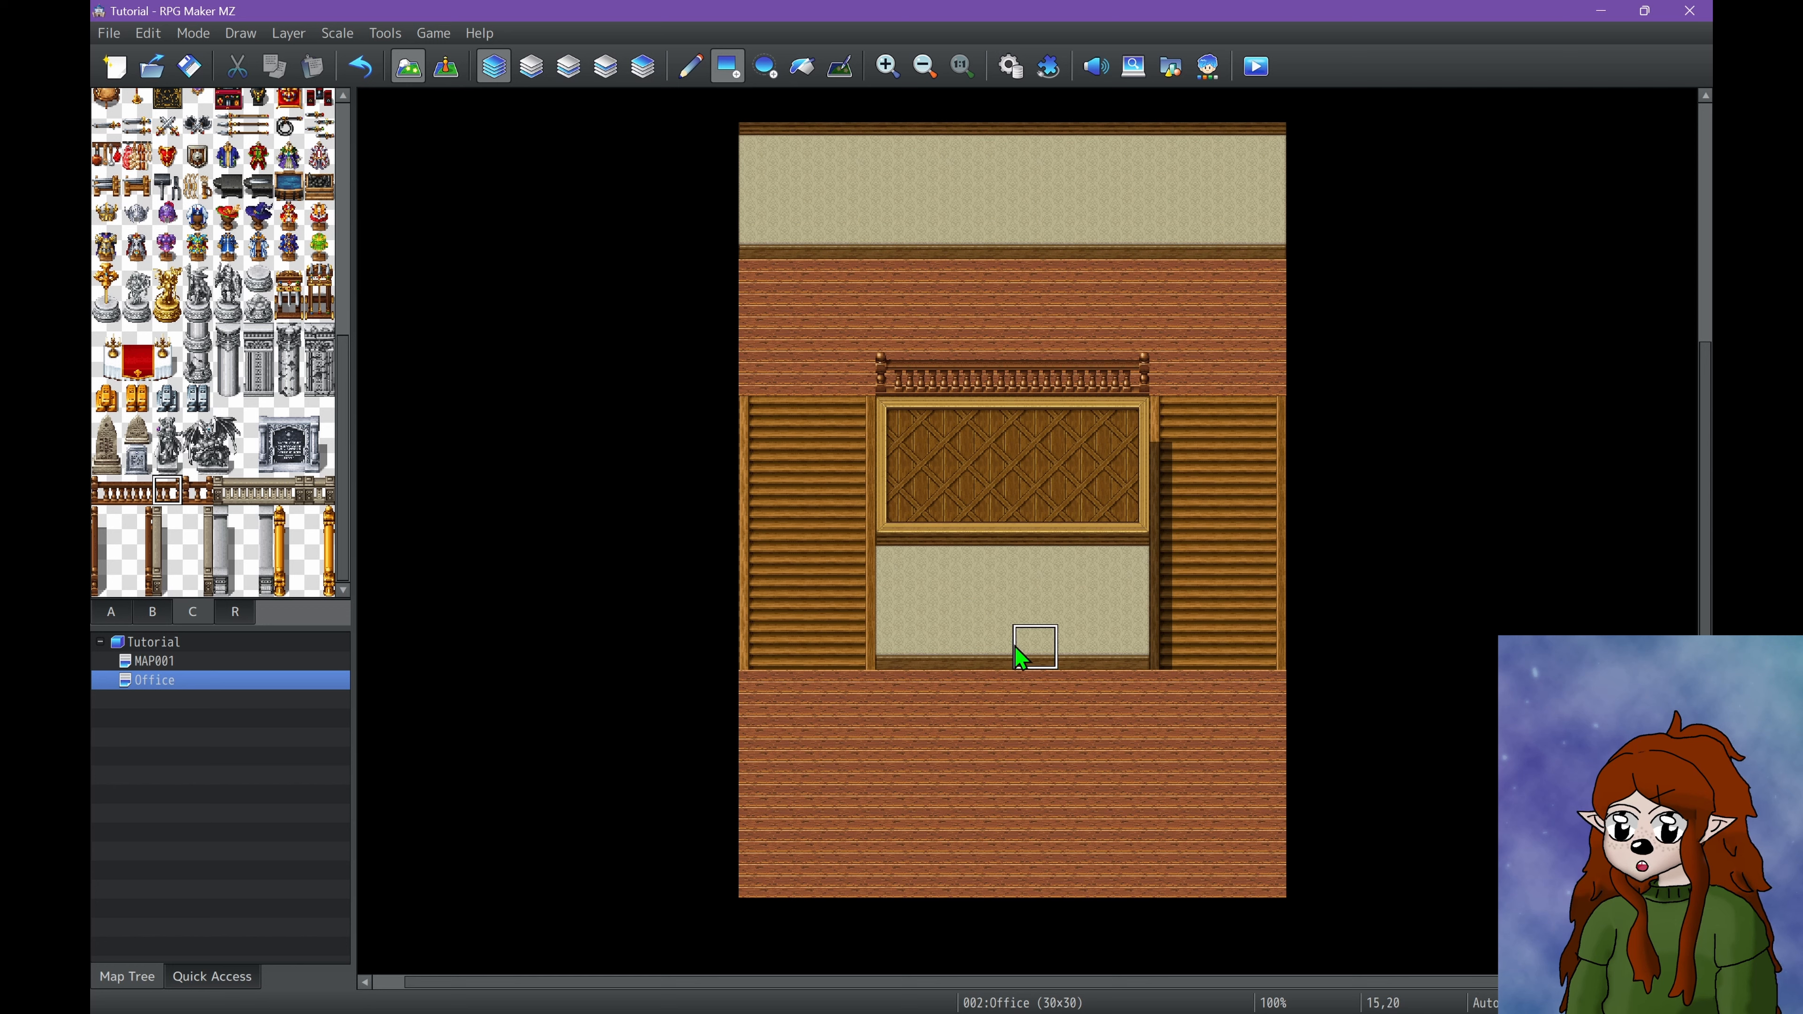
pyautogui.scroll(5, 213, 561)
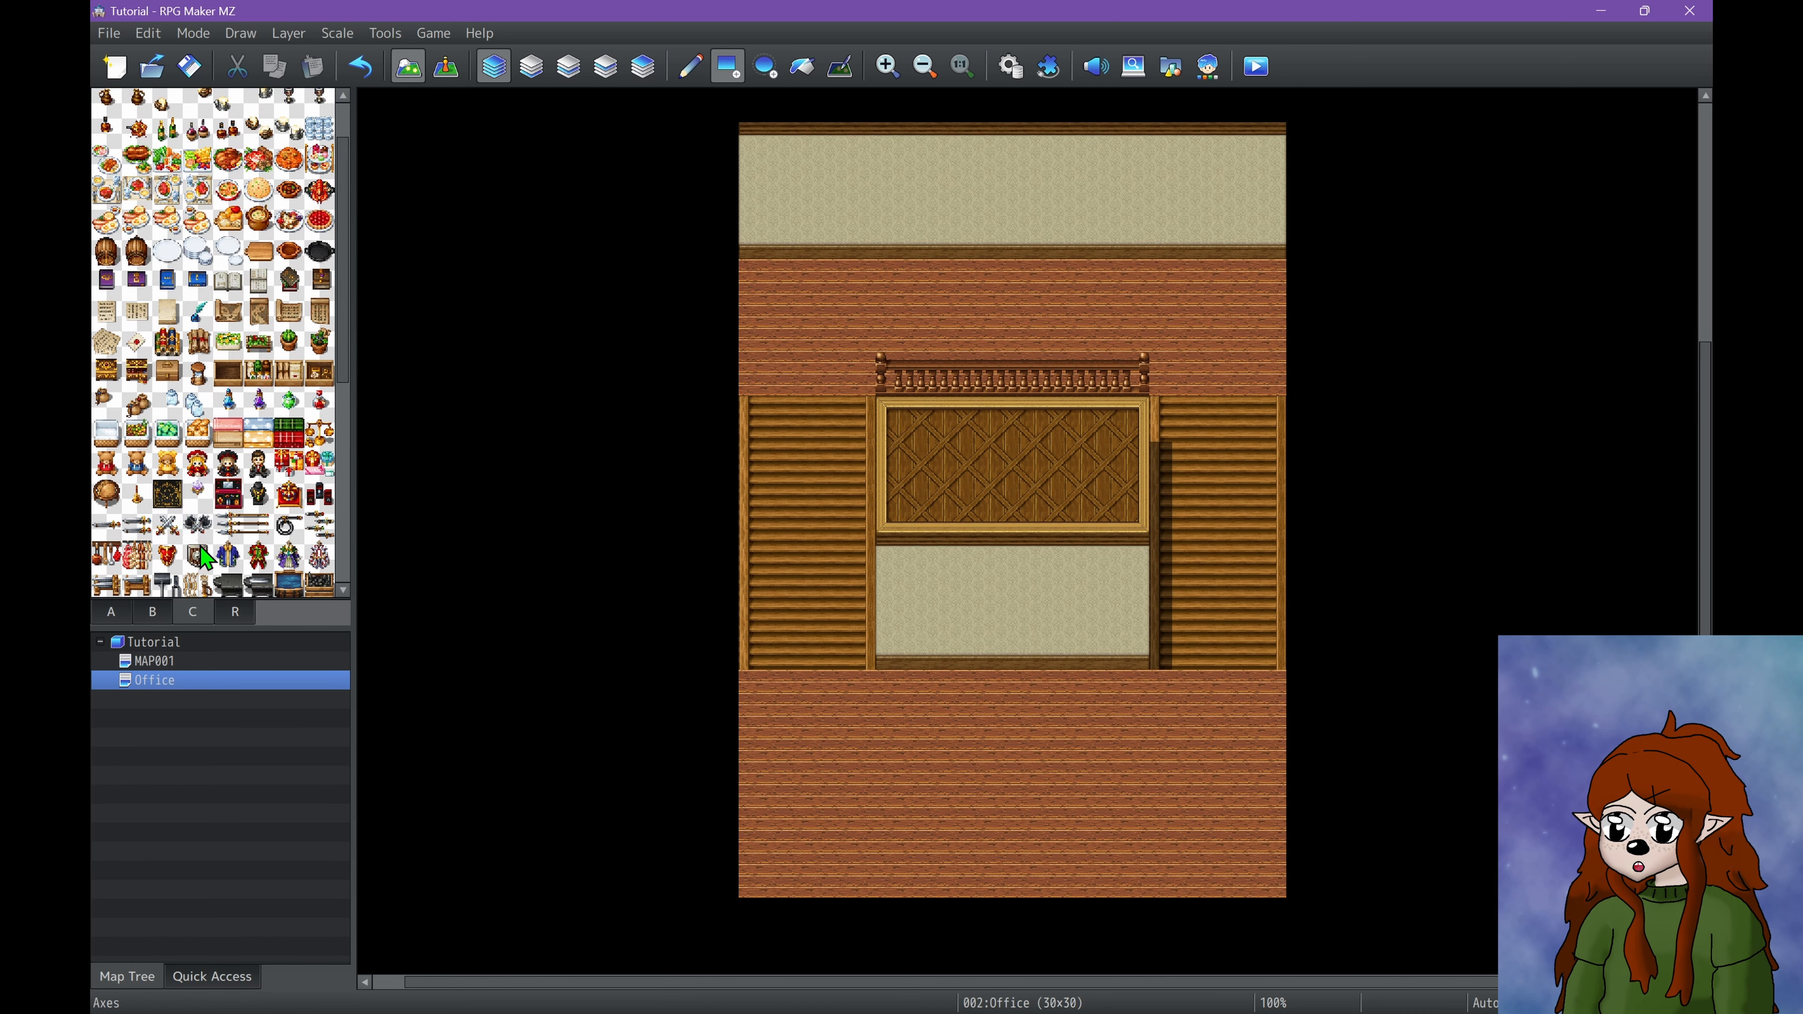
pyautogui.click(154, 611)
pyautogui.scroll(6, 142, 213)
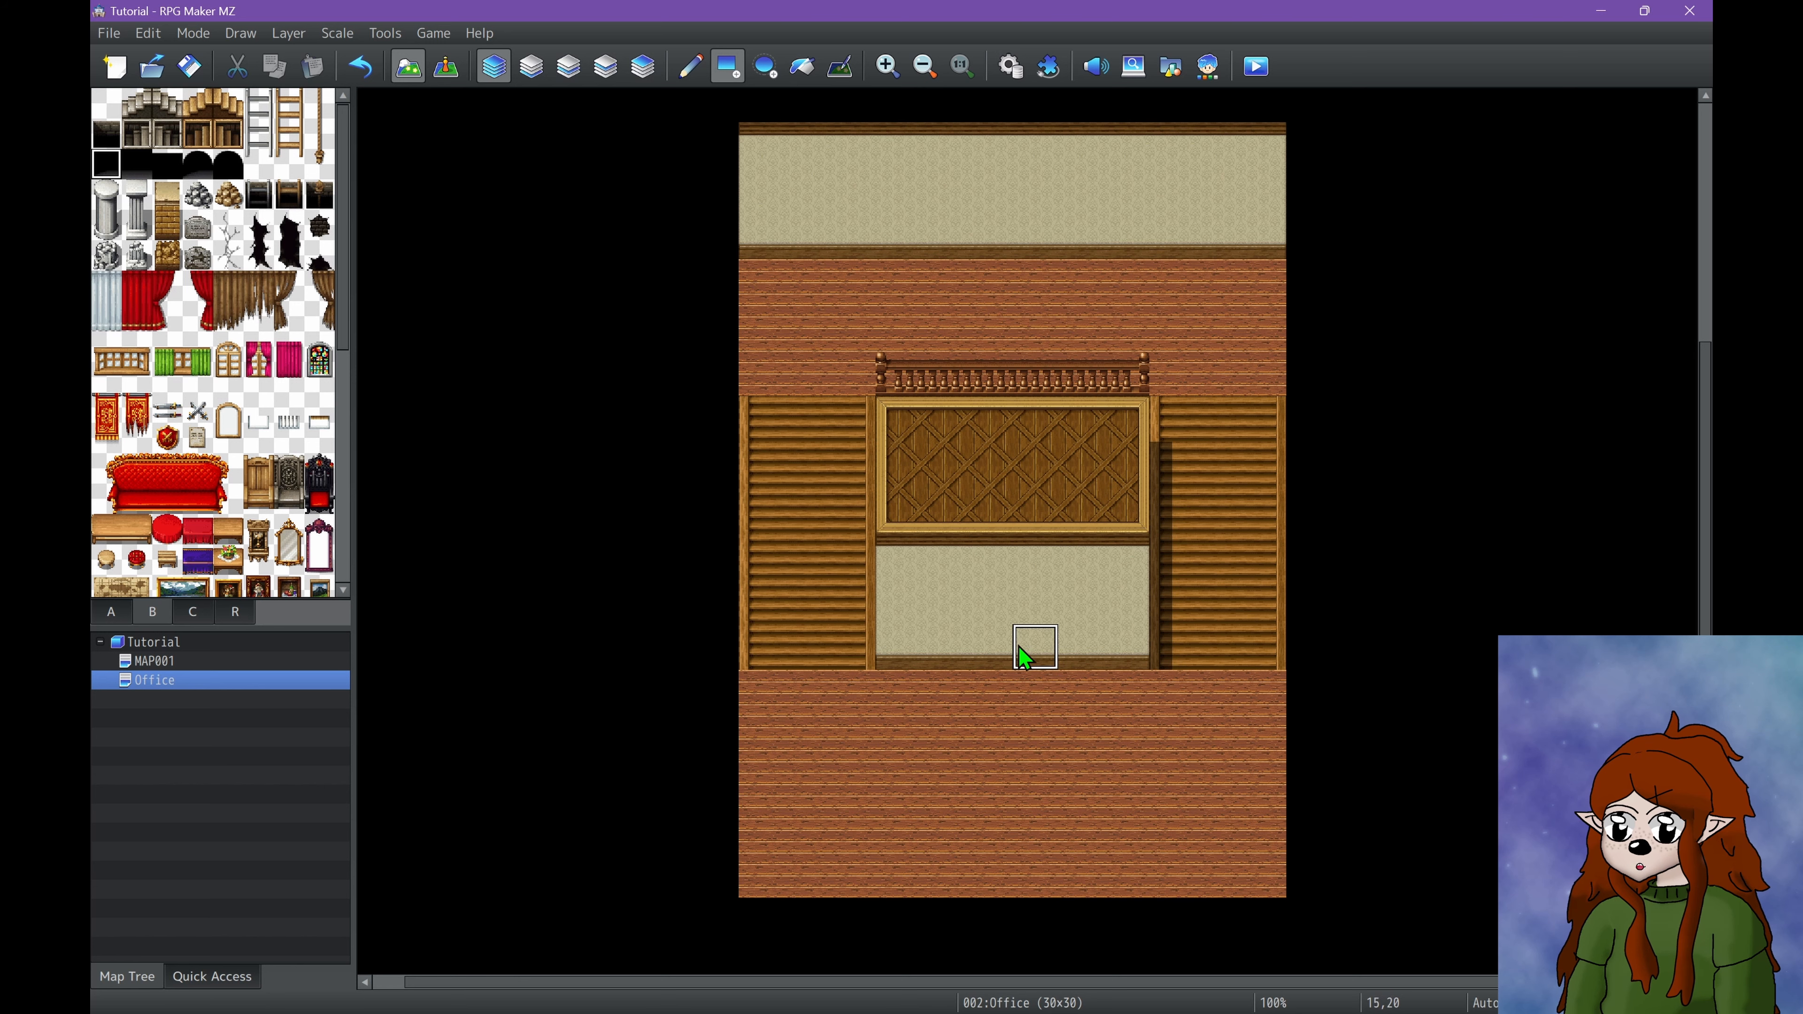
pyautogui.click(989, 646)
# Copy the whole room and paste it about 4 tiles higher on the map.
pyautogui.keyDown('ctrl'); pyautogui.scroll(-2, 1228, 650); pyautogui.keyUp('ctrl')
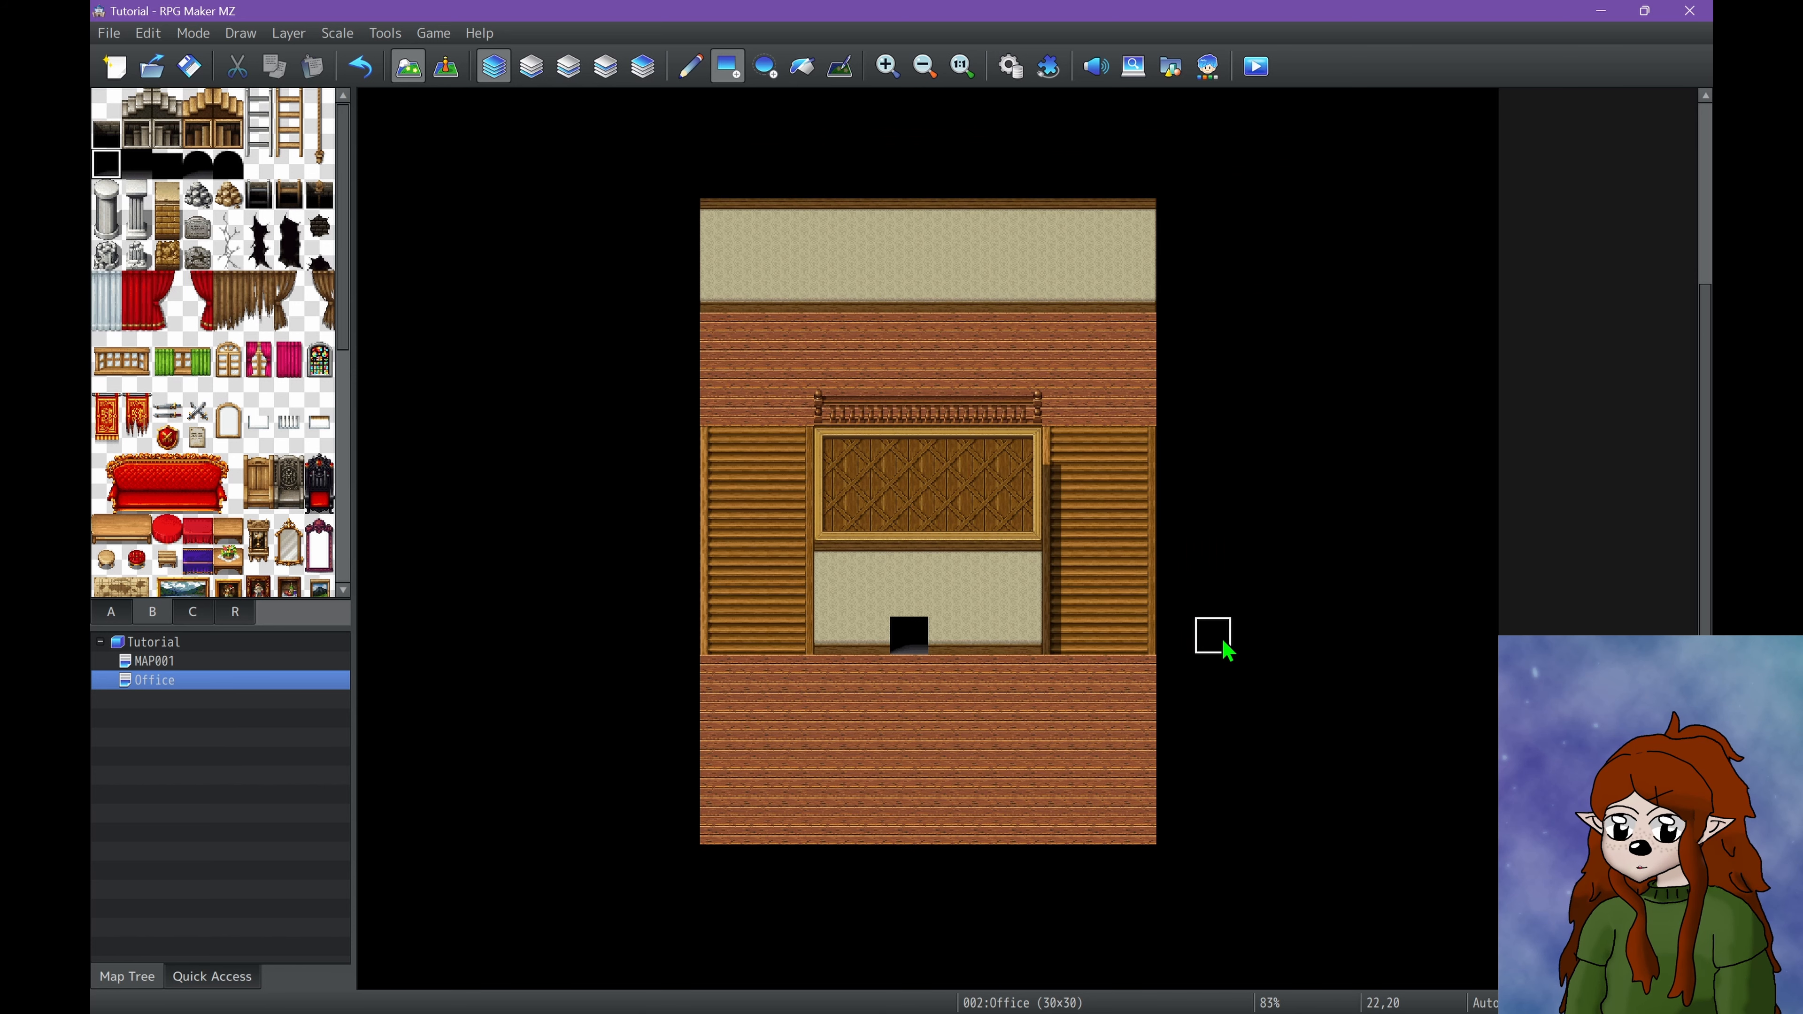
pyautogui.moveTo(455, 186); pyautogui.dragTo(966, 794, button='right')
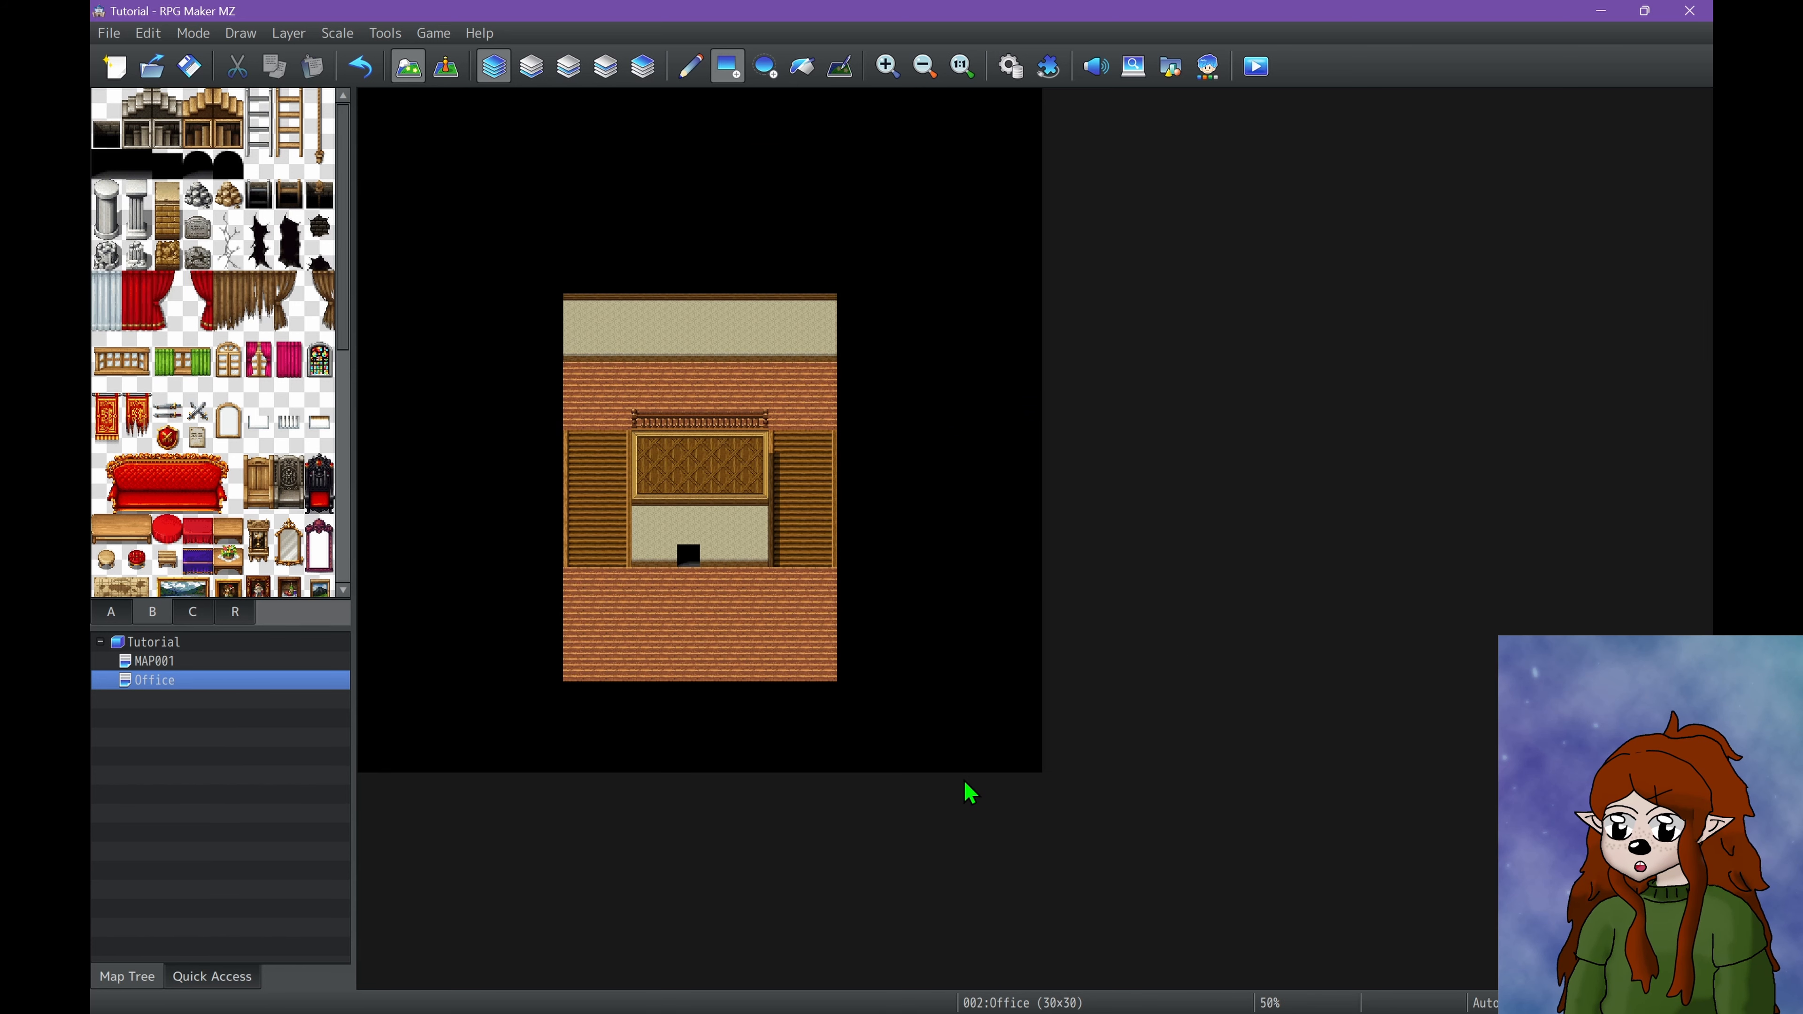
pyautogui.click(931, 736)
pyautogui.click(976, 684)
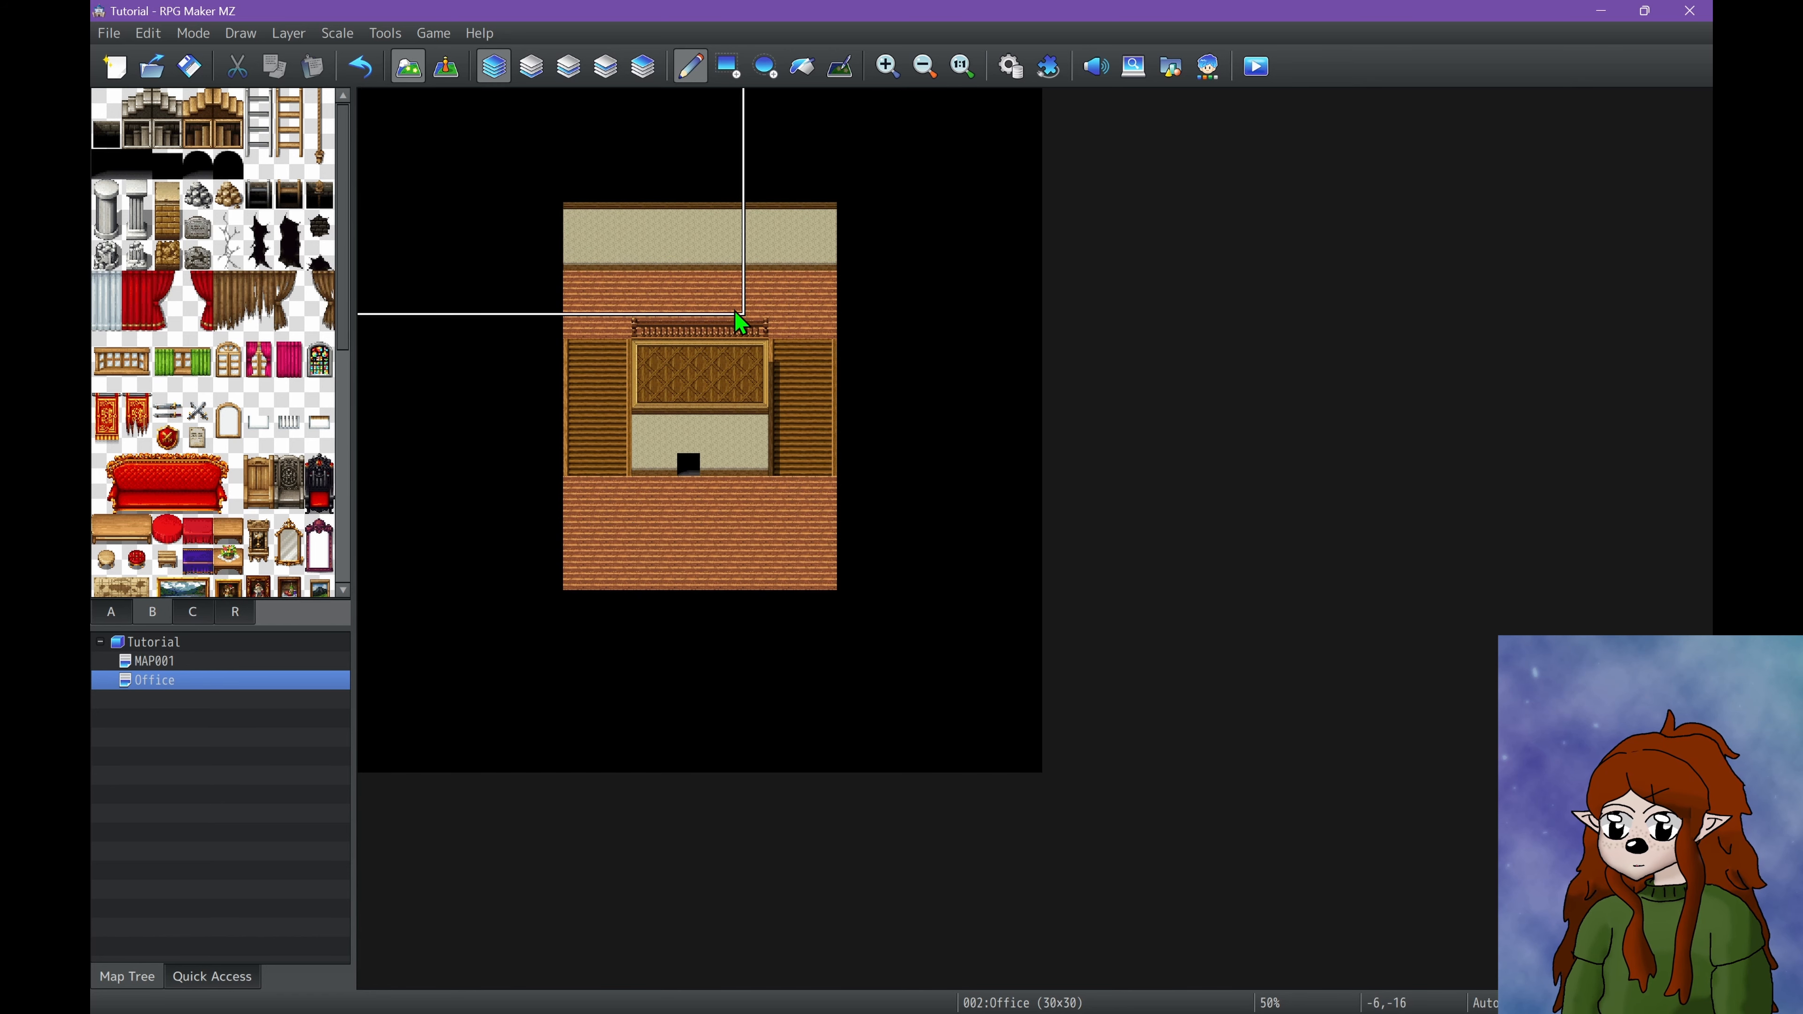
# Try copying and repositioning the whole room with the Rectangle tool, and undo the placement.
pyautogui.keyDown('ctrl'); pyautogui.scroll(2, 742, 313); pyautogui.keyUp('ctrl')
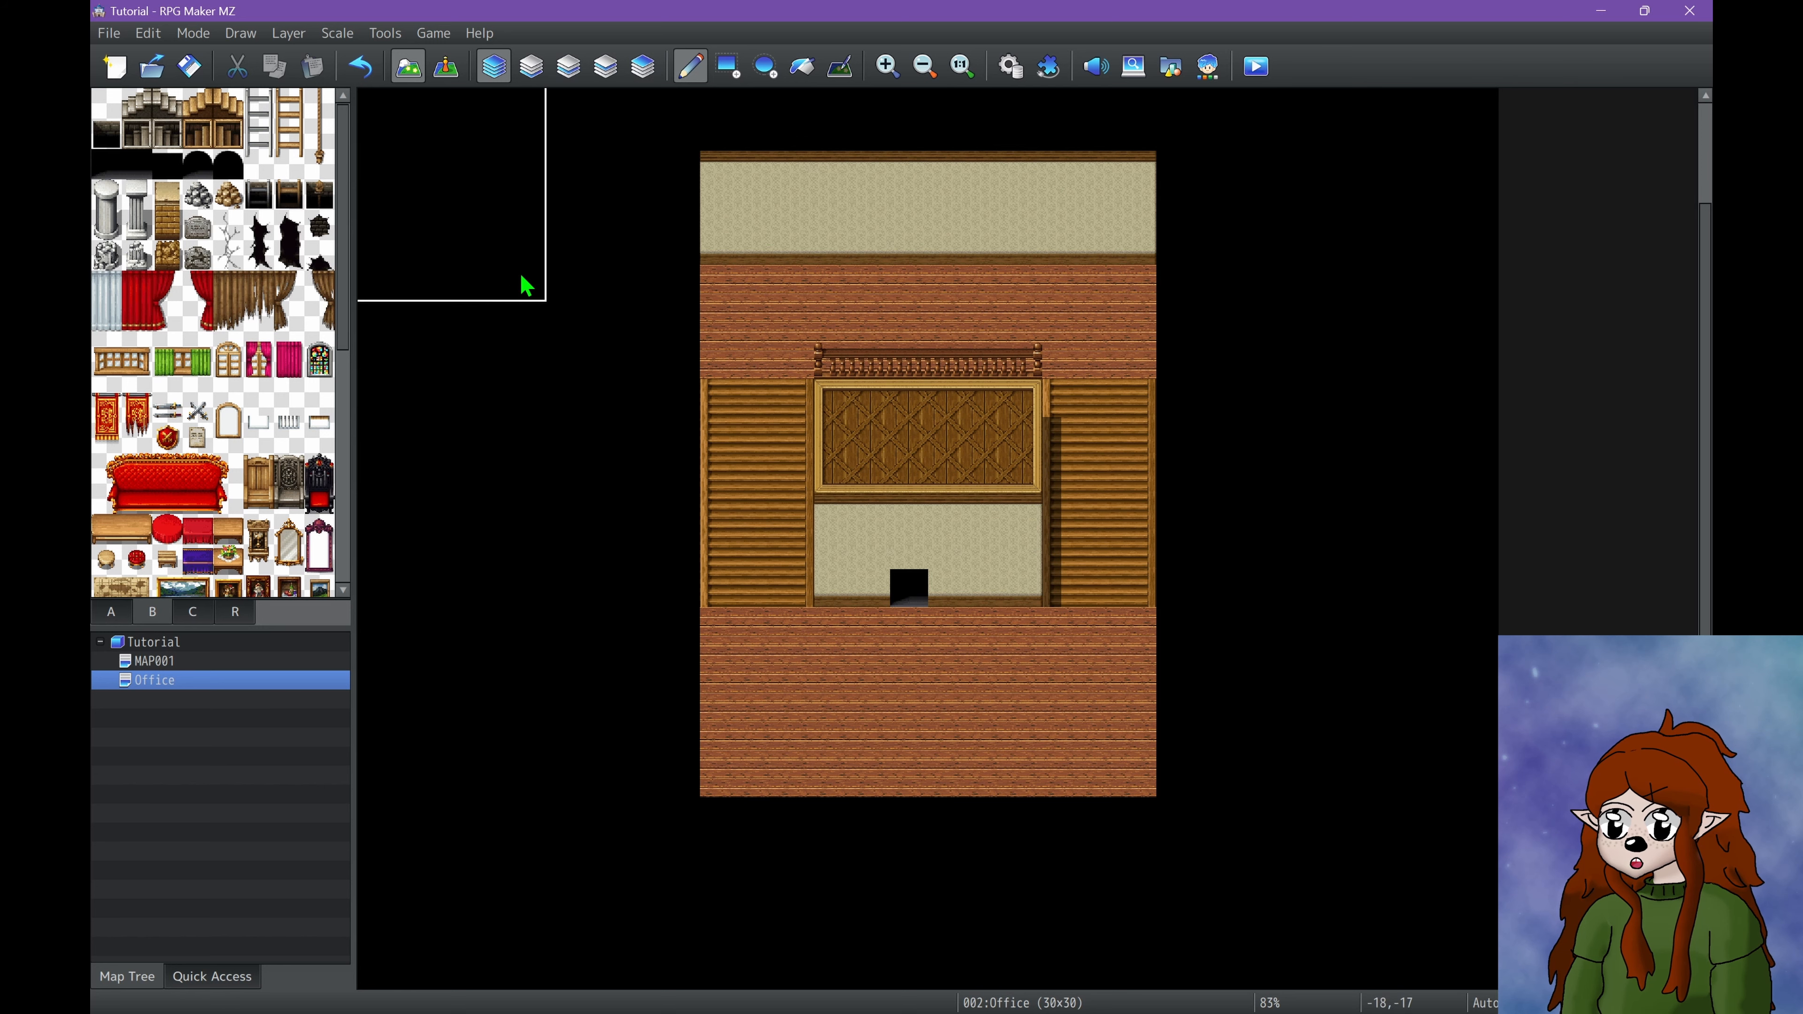
pyautogui.moveTo(523, 282); pyautogui.dragTo(1406, 980, button='right')
pyautogui.click(728, 67)
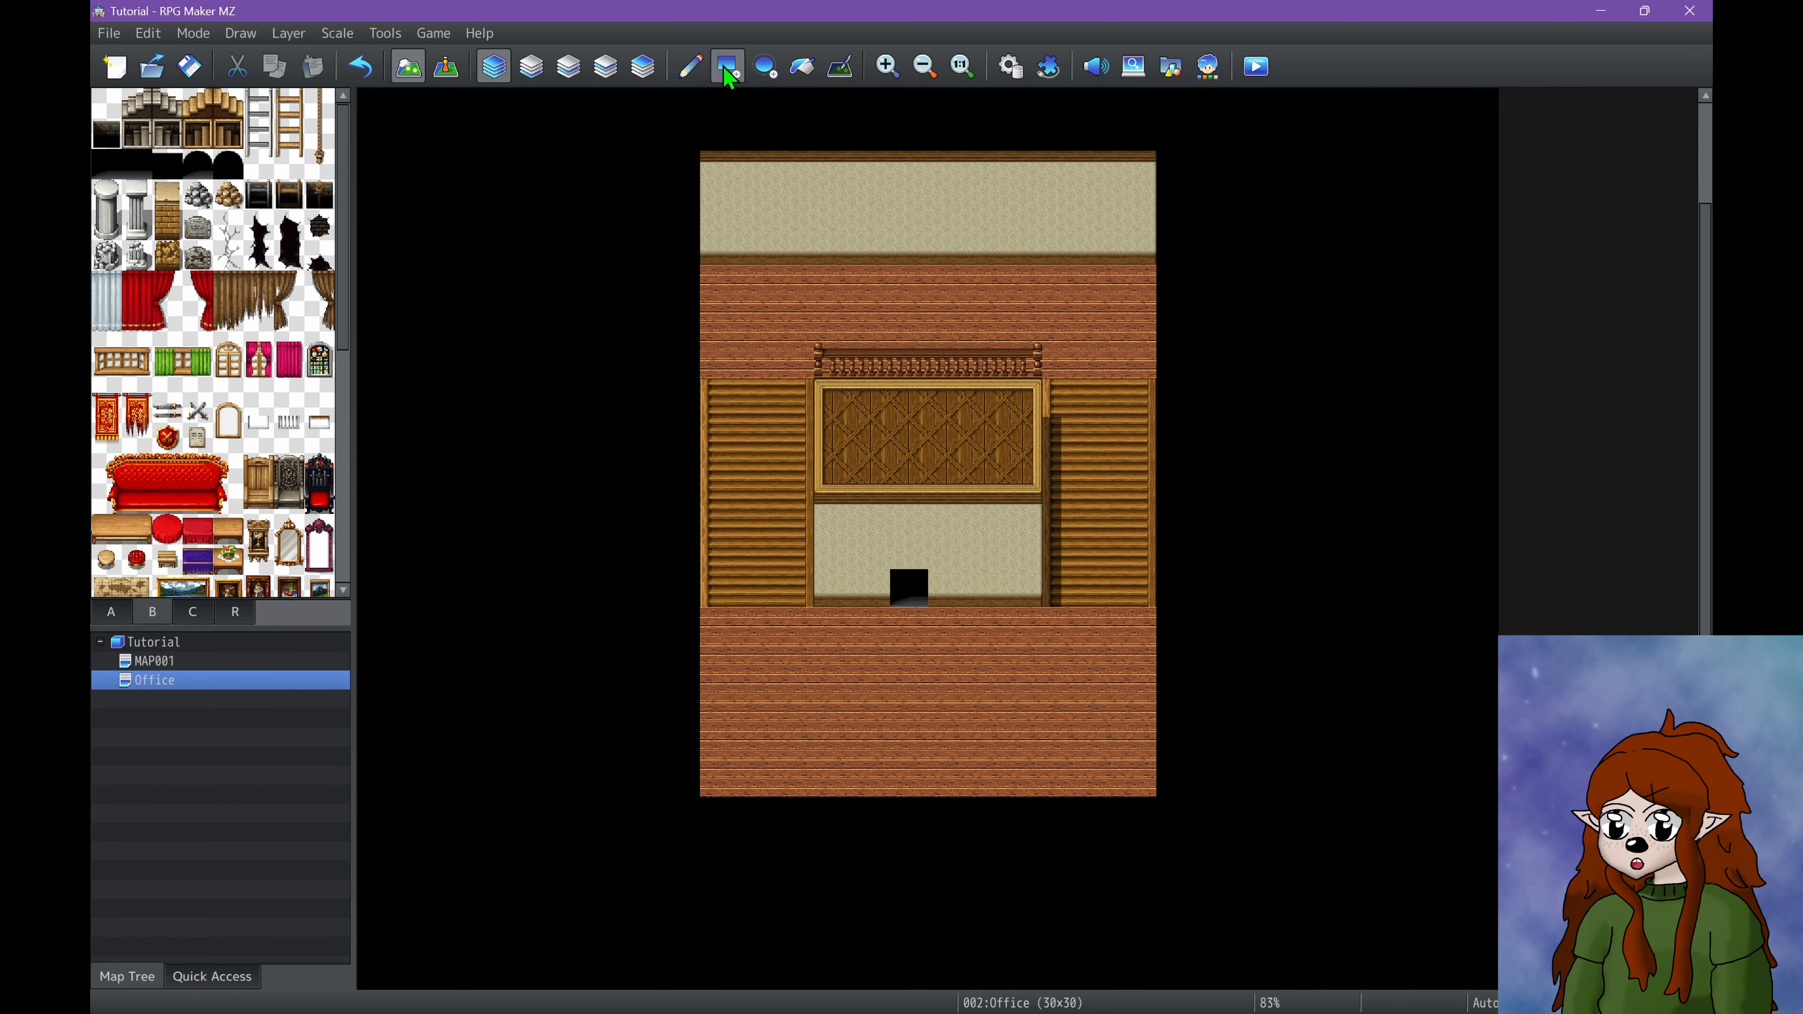
pyautogui.keyDown('ctrl'); pyautogui.scroll(-4, 617, 568); pyautogui.keyUp('ctrl')
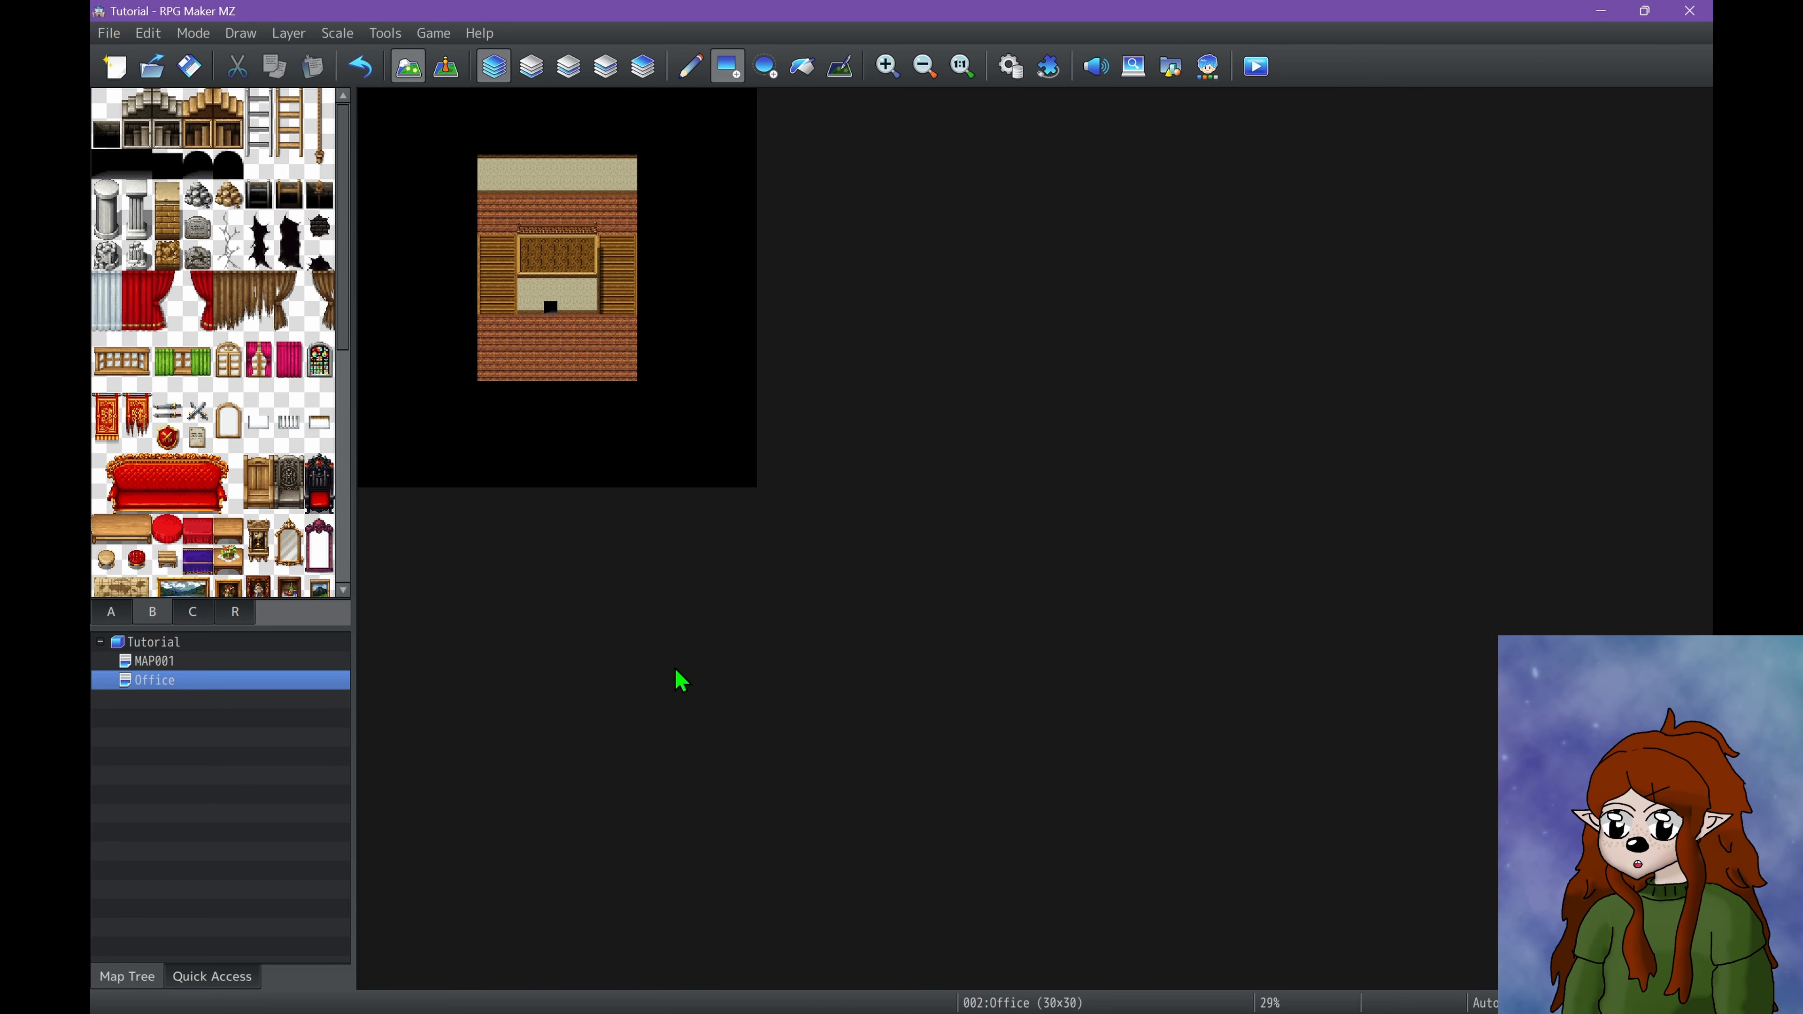
pyautogui.hotkey('ctrl', 'z')
pyautogui.hotkey('ctrl', 'z')
pyautogui.hotkey('ctrl', 'z')
pyautogui.hotkey('ctrl', 'z')
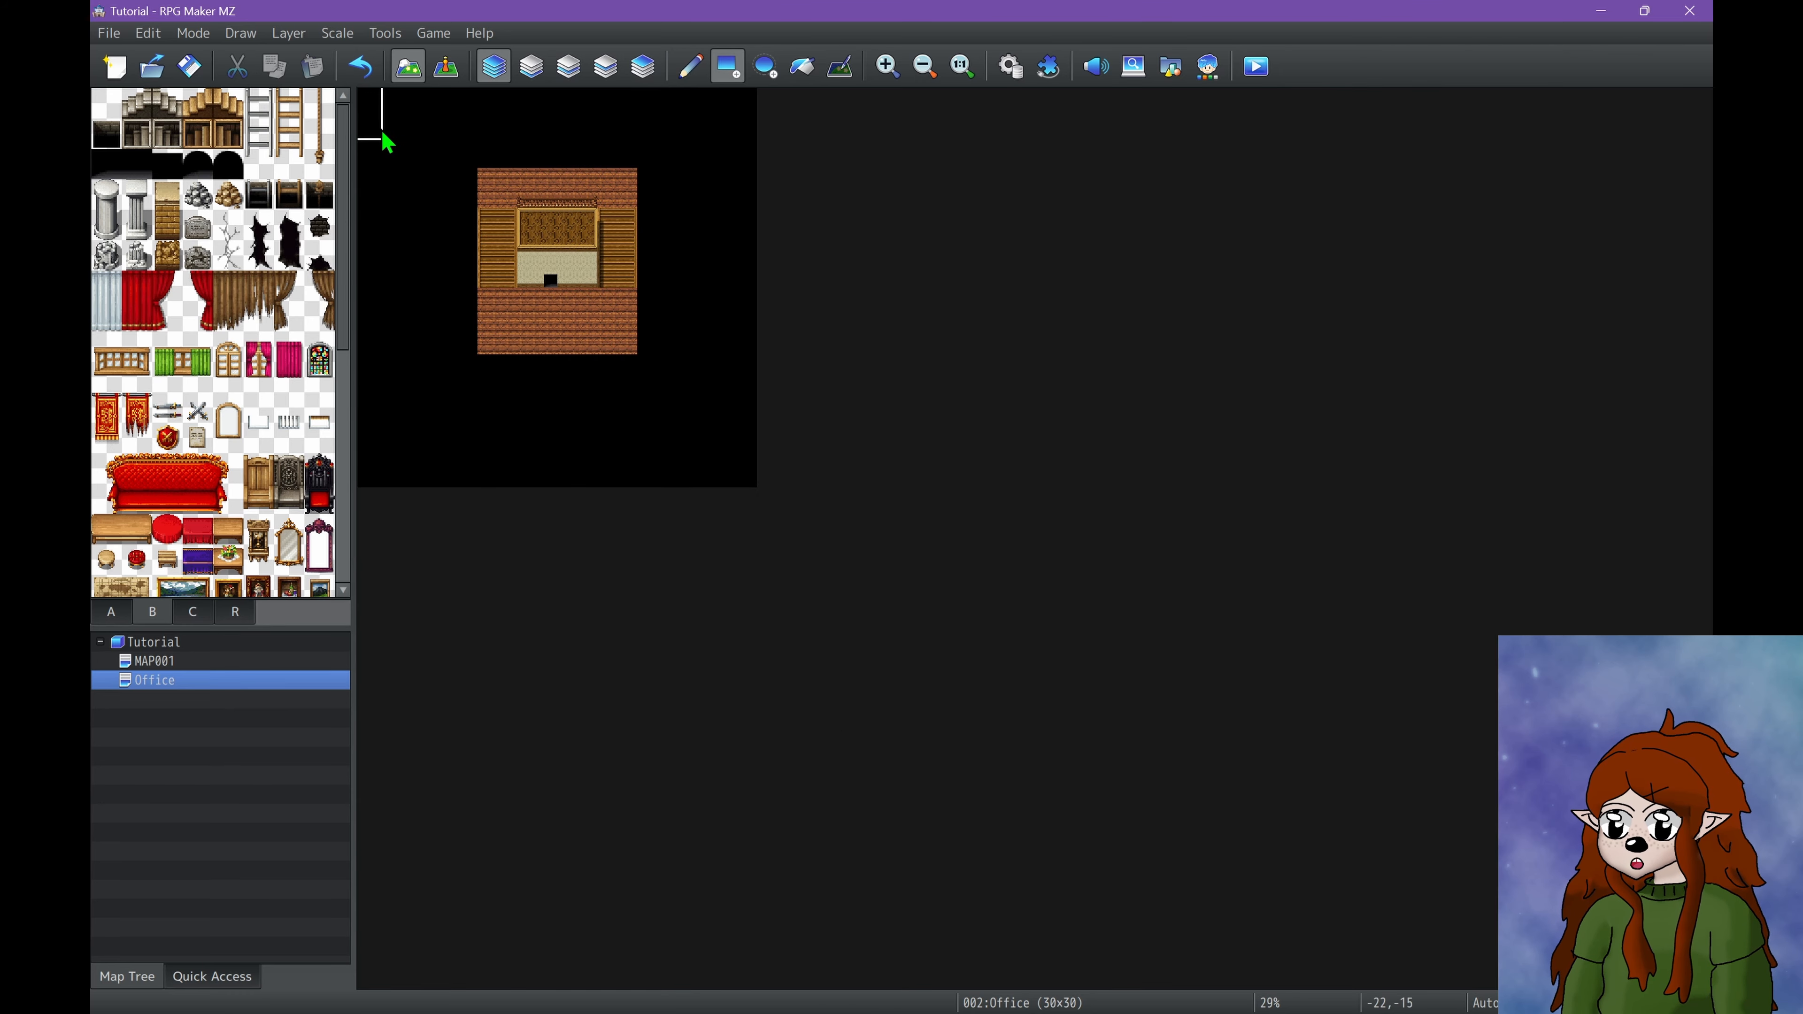
pyautogui.hotkey('ctrl', 'z')
pyautogui.keyDown('ctrl'); pyautogui.scroll(8, 554, 277); pyautogui.keyUp('ctrl')
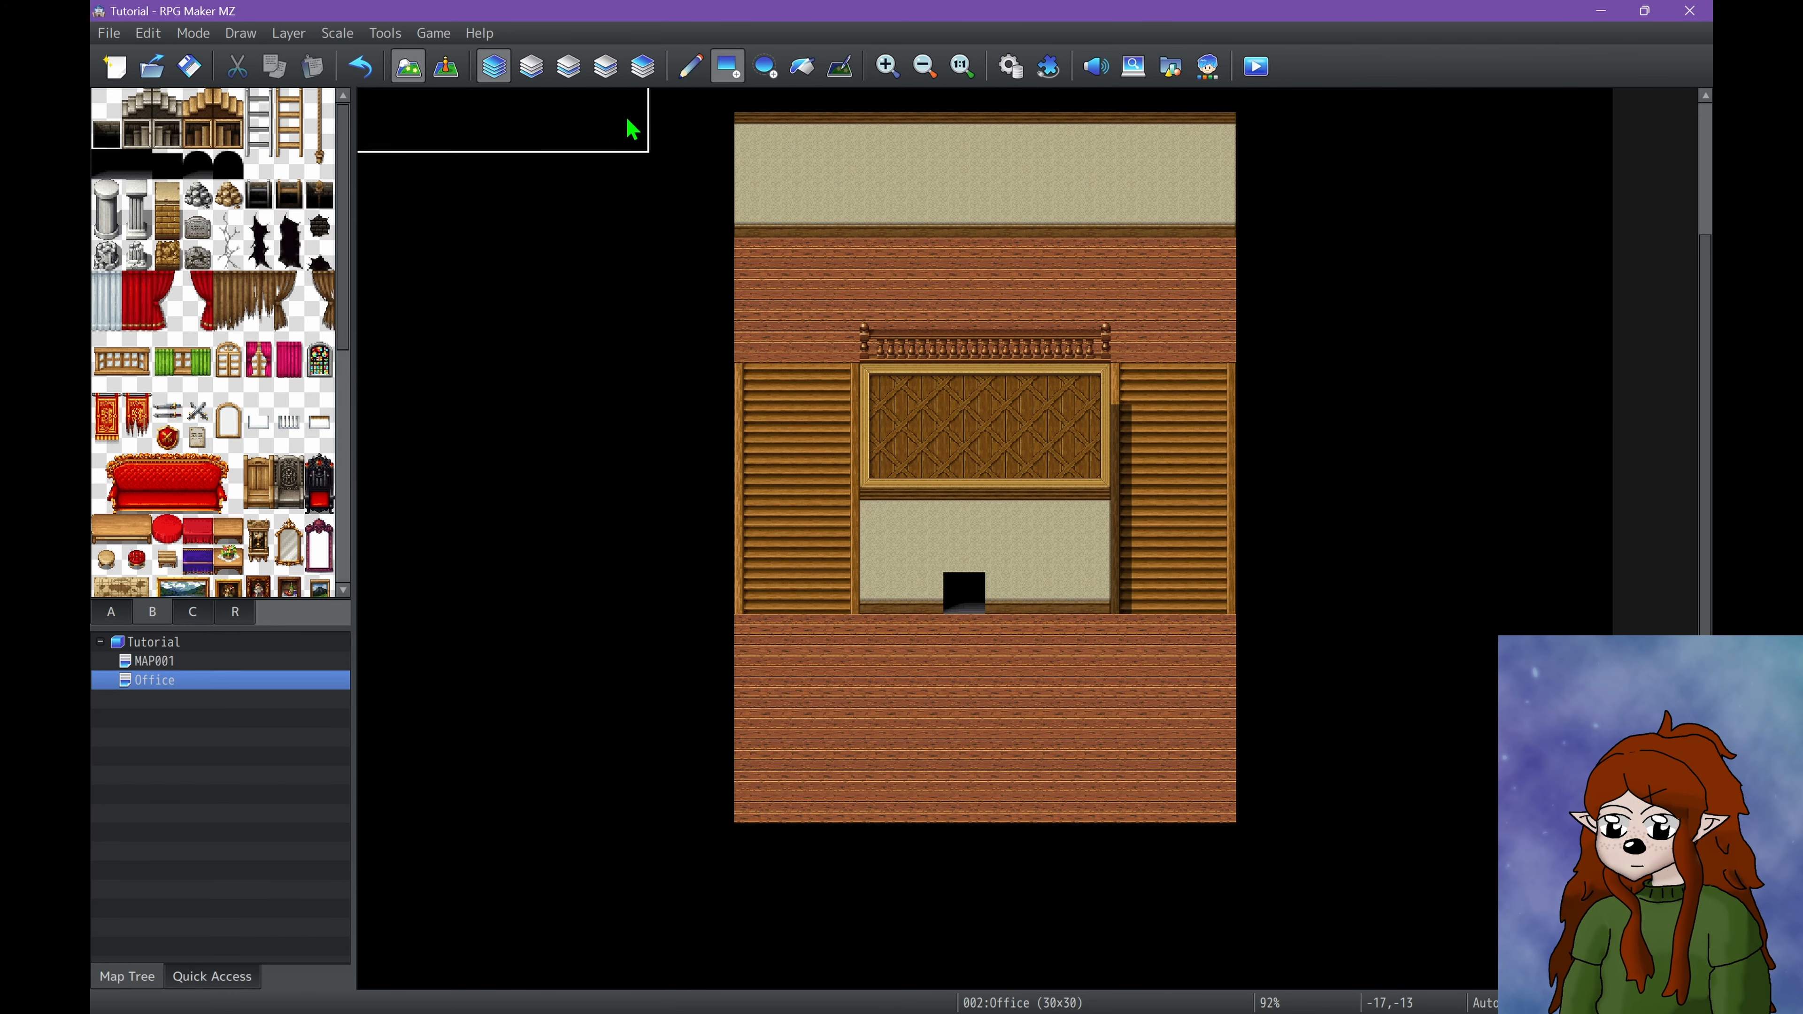
# Try the Pencil tool for two single cream wall tiles and the Rectangle tool for a 2-by-11-tile wall block, and undo them.
pyautogui.click(700, 74)
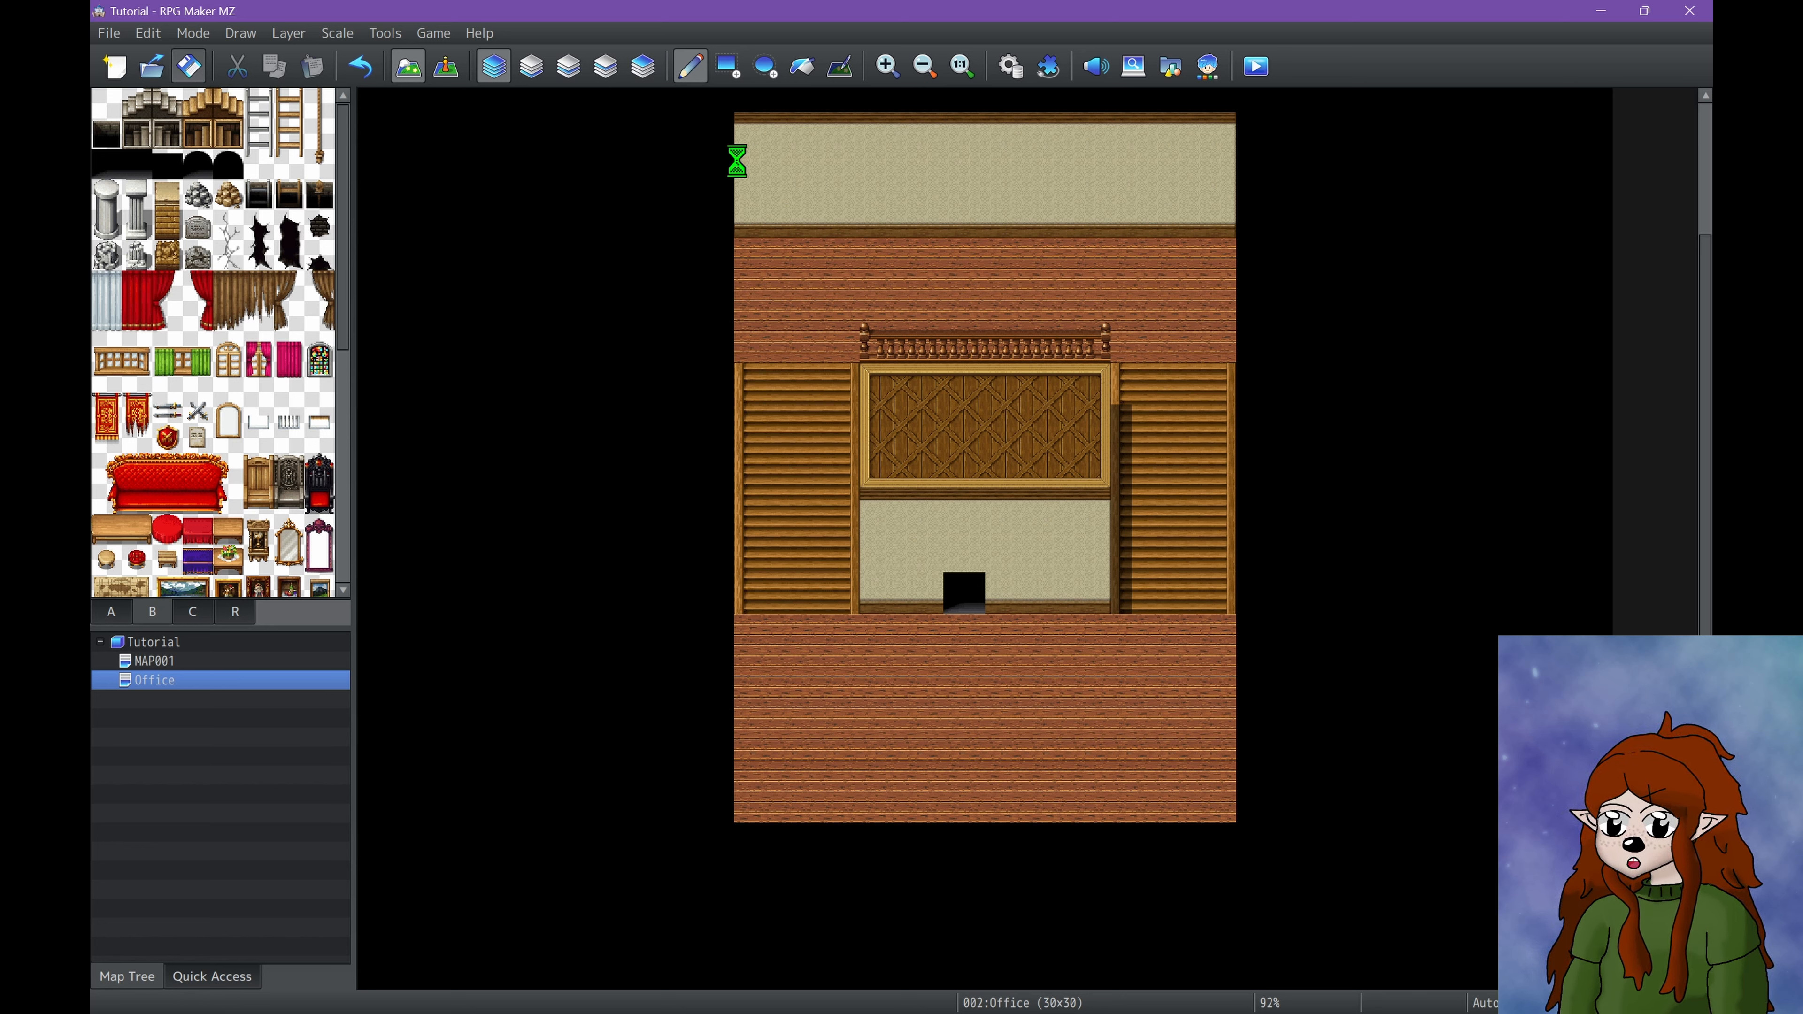
pyautogui.click(420, 258)
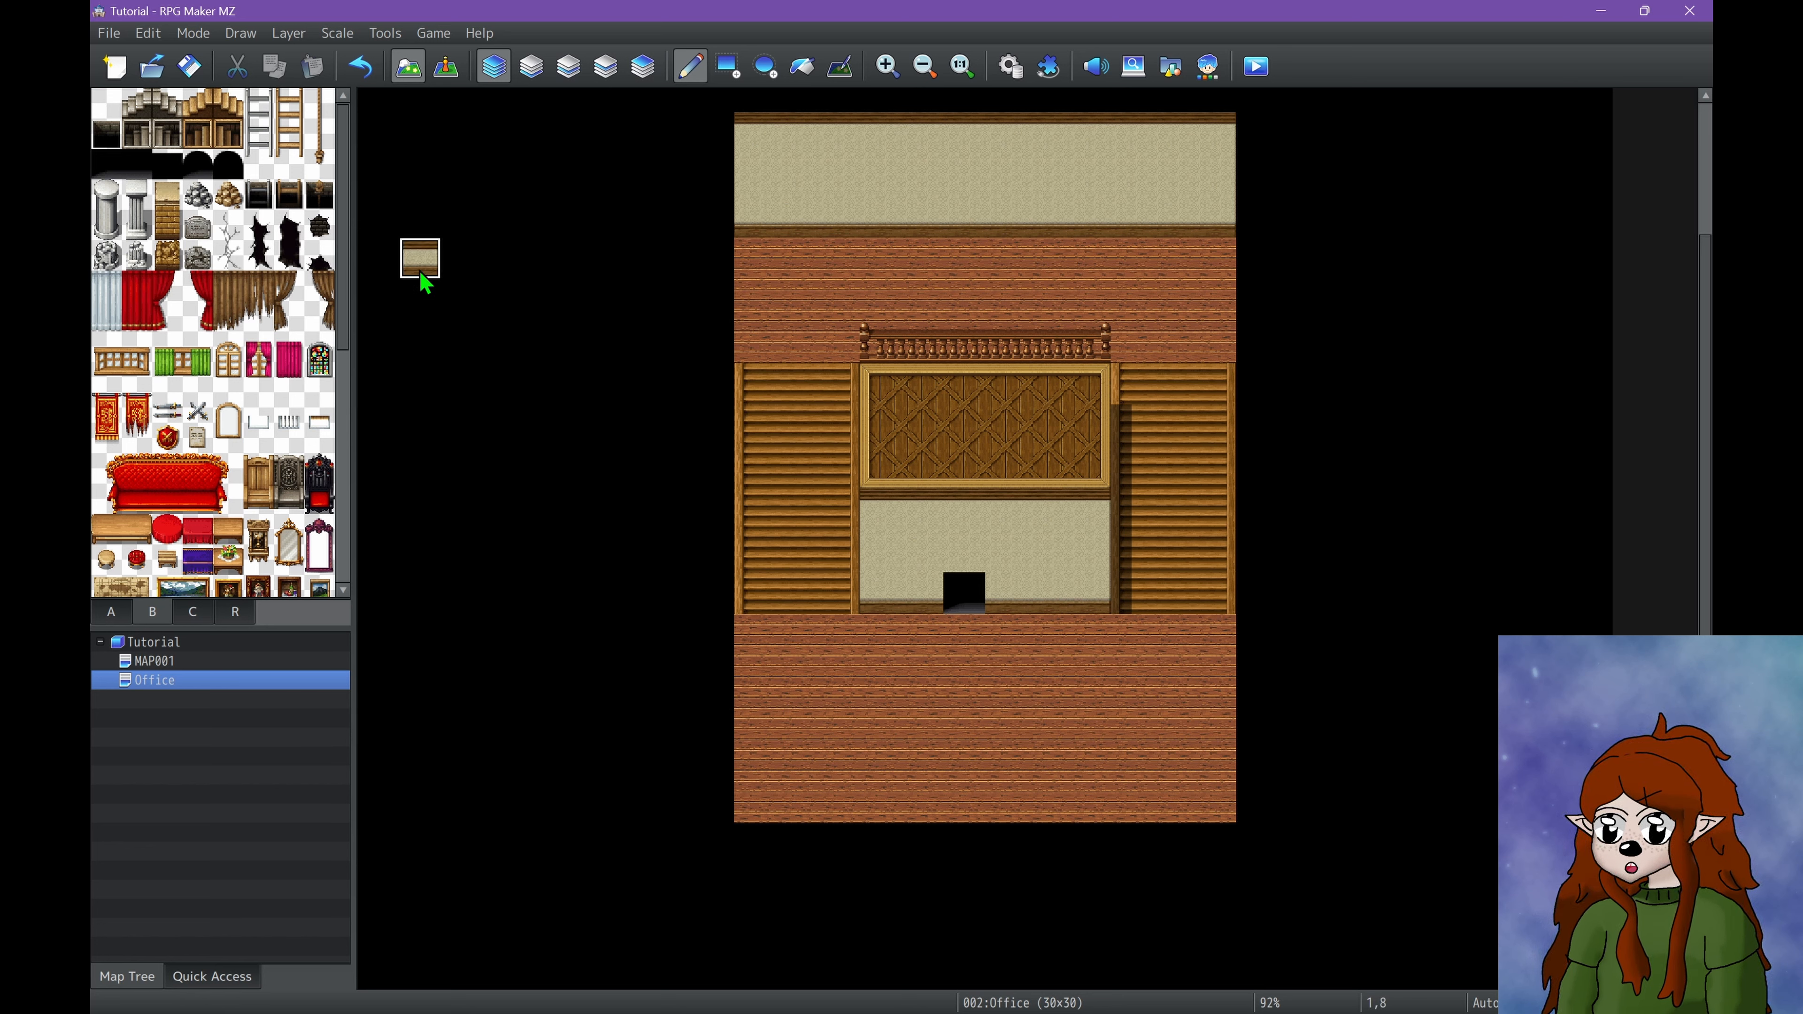
pyautogui.click(420, 425)
pyautogui.click(728, 66)
pyautogui.moveTo(516, 224); pyautogui.dragTo(548, 511)
pyautogui.moveTo(560, 586); pyautogui.dragTo(555, 644)
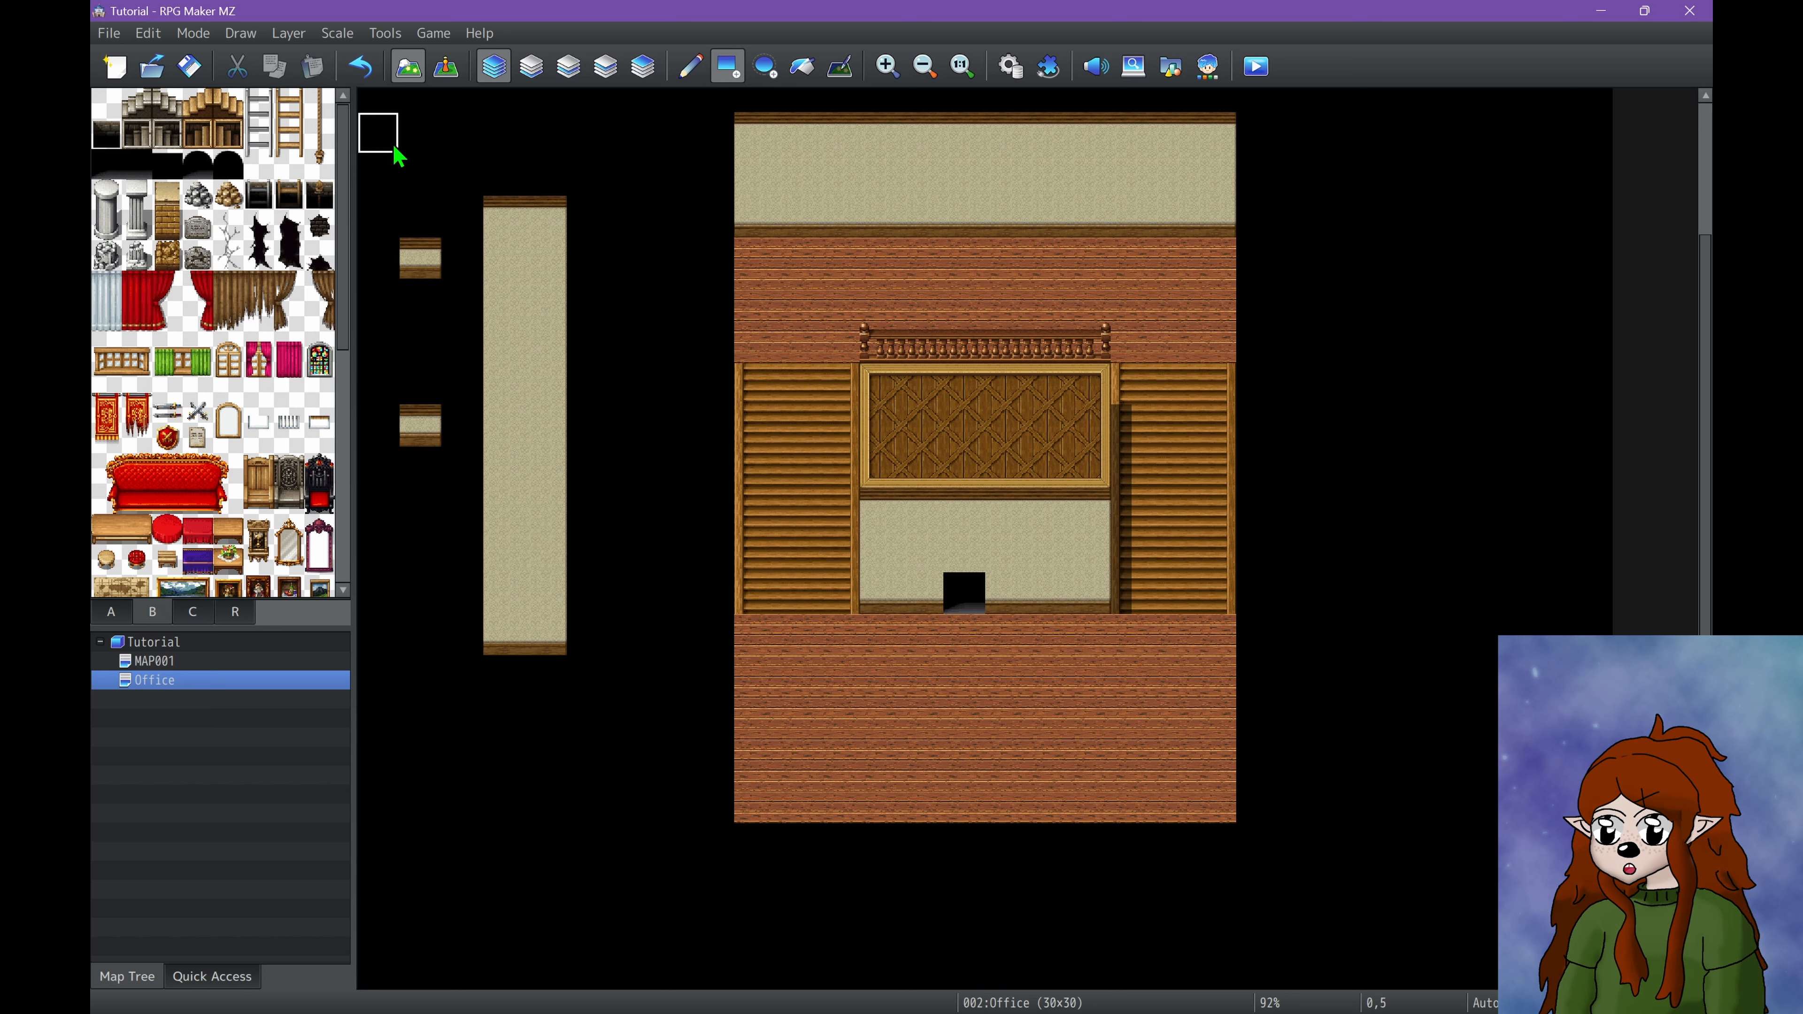
pyautogui.hotkey('ctrl', 'z')
pyautogui.hotkey('ctrl', 'z')
pyautogui.hotkey('ctrl', 'z')
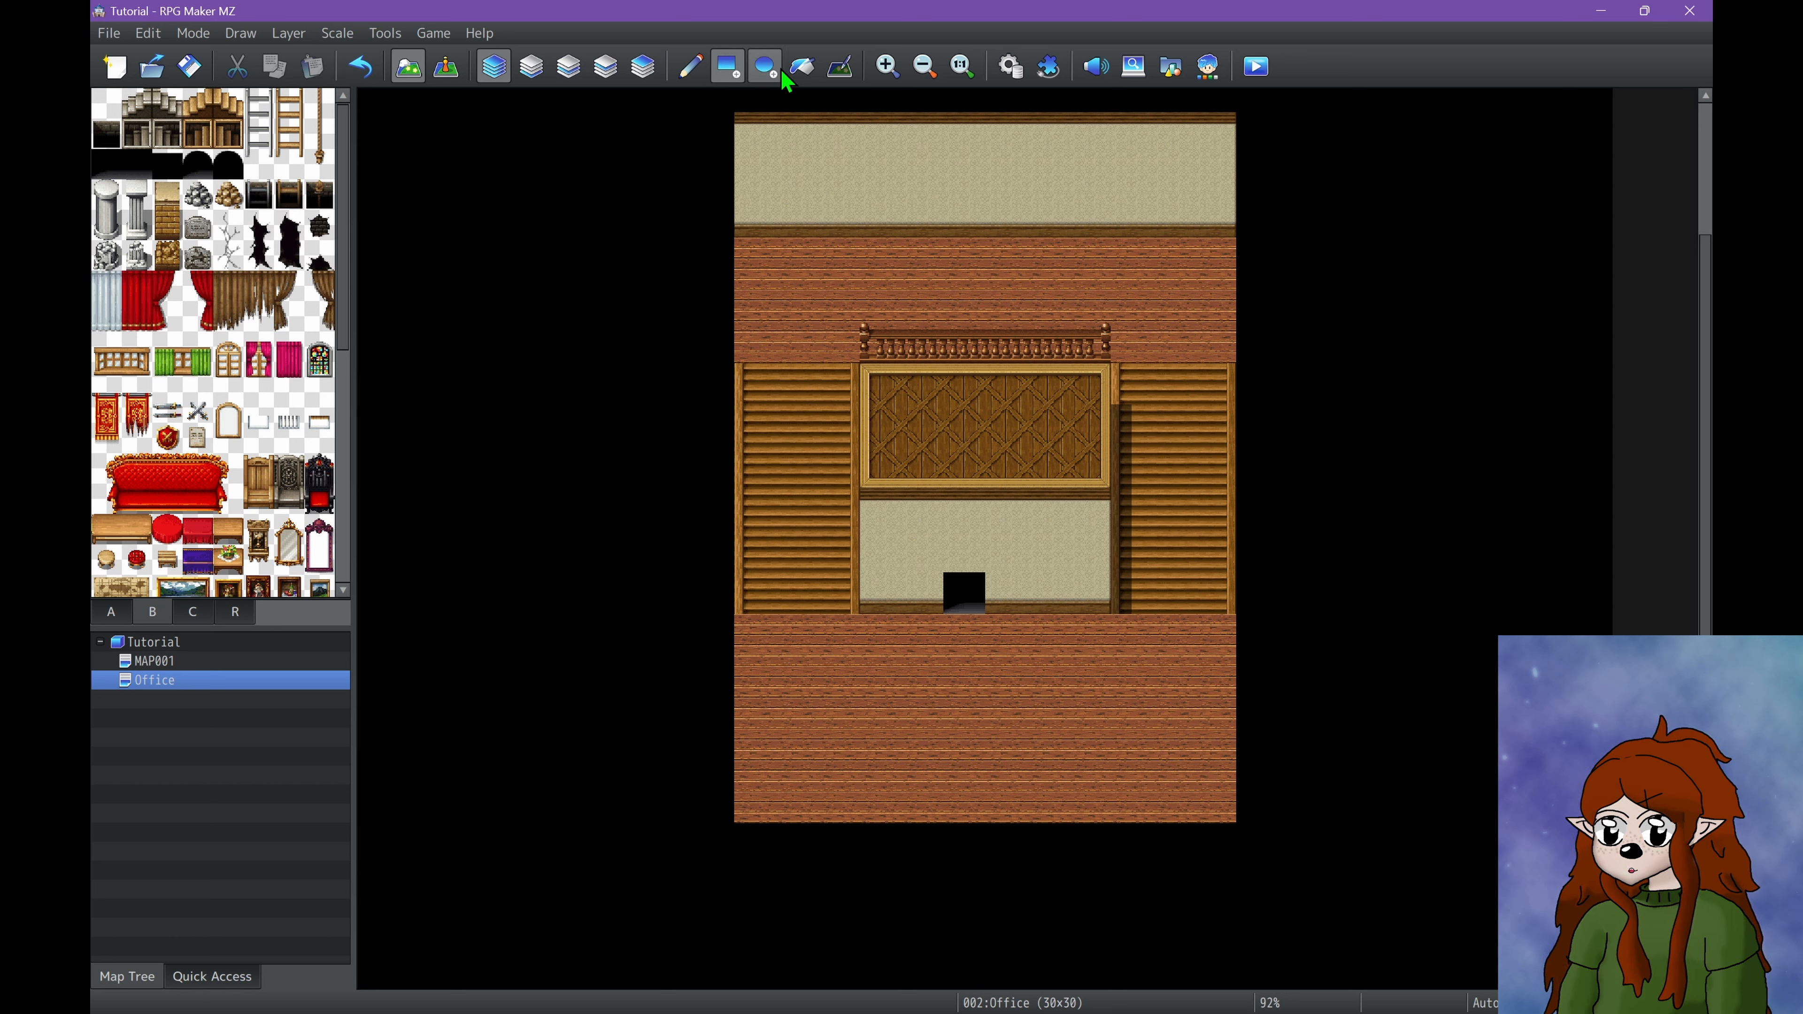
# Try flood-filling the black area around the room with the cream wall tile, and undo the fill.
pyautogui.click(803, 67)
pyautogui.click(753, 186)
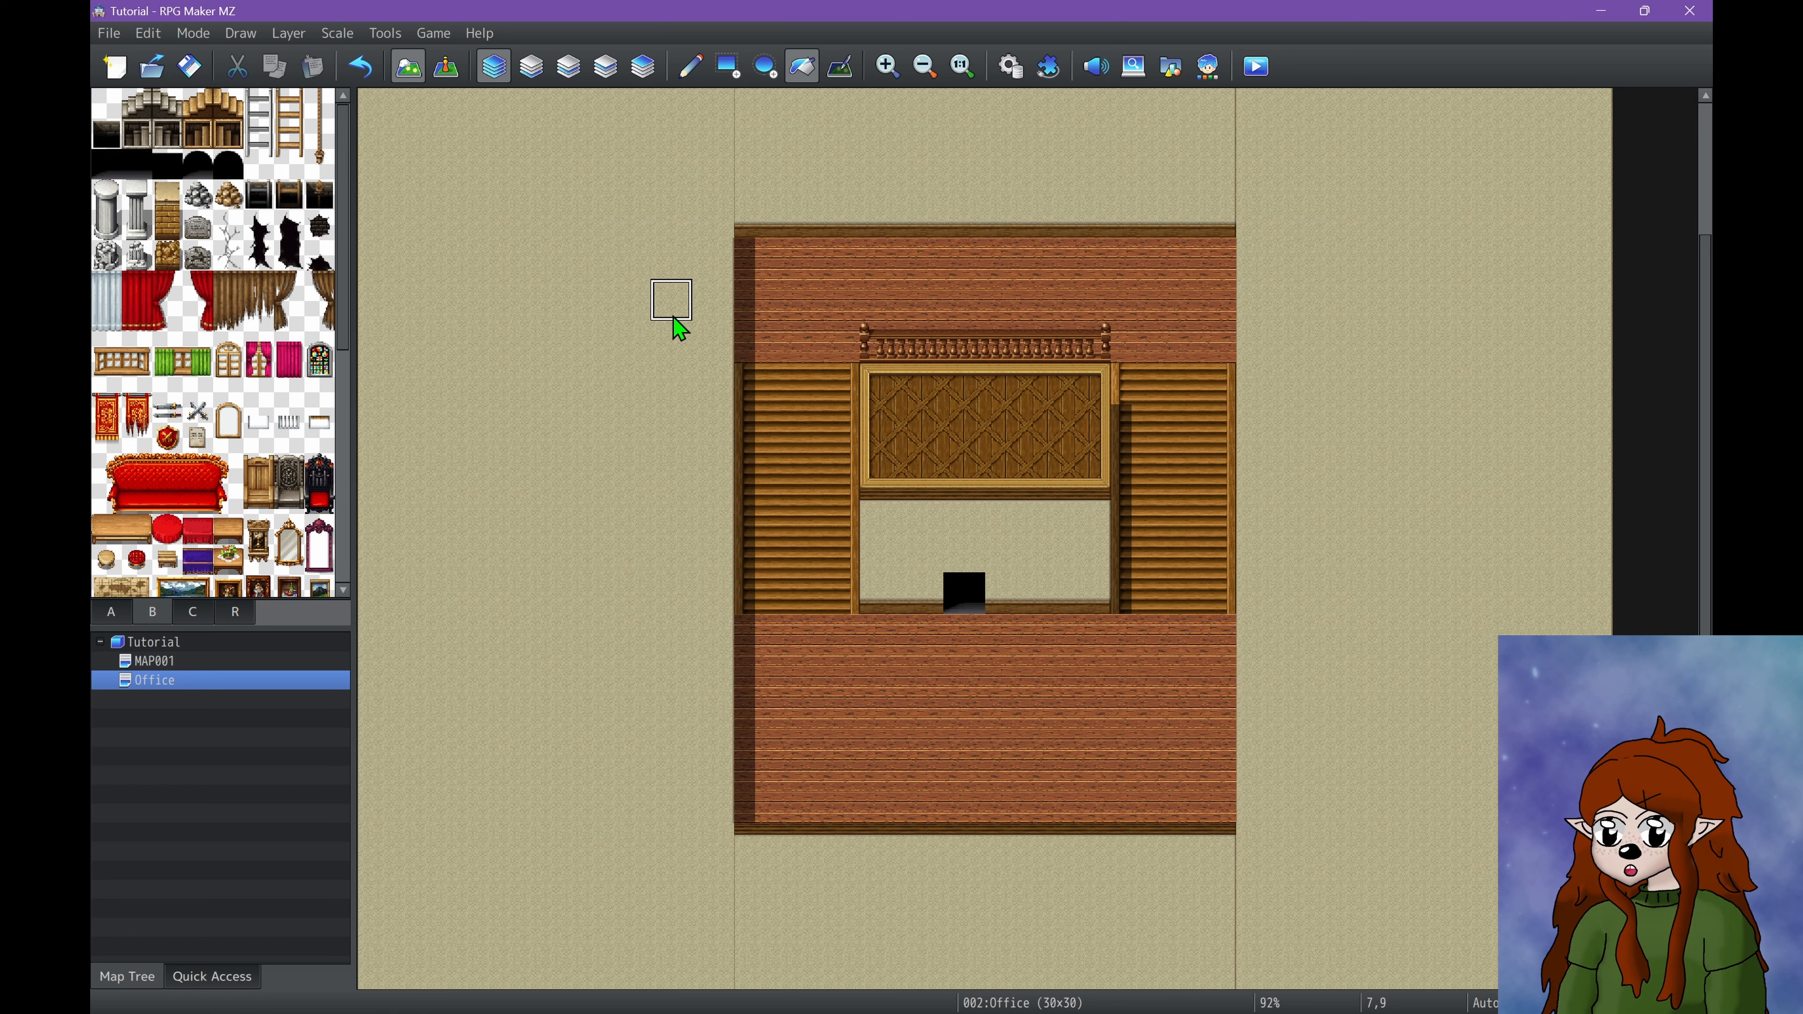
pyautogui.hotkey('ctrl', 'z')
# Try the Shadow Pen on the upper cream wall by adding quarter-tile shadows and removing them again.
pyautogui.click(843, 71)
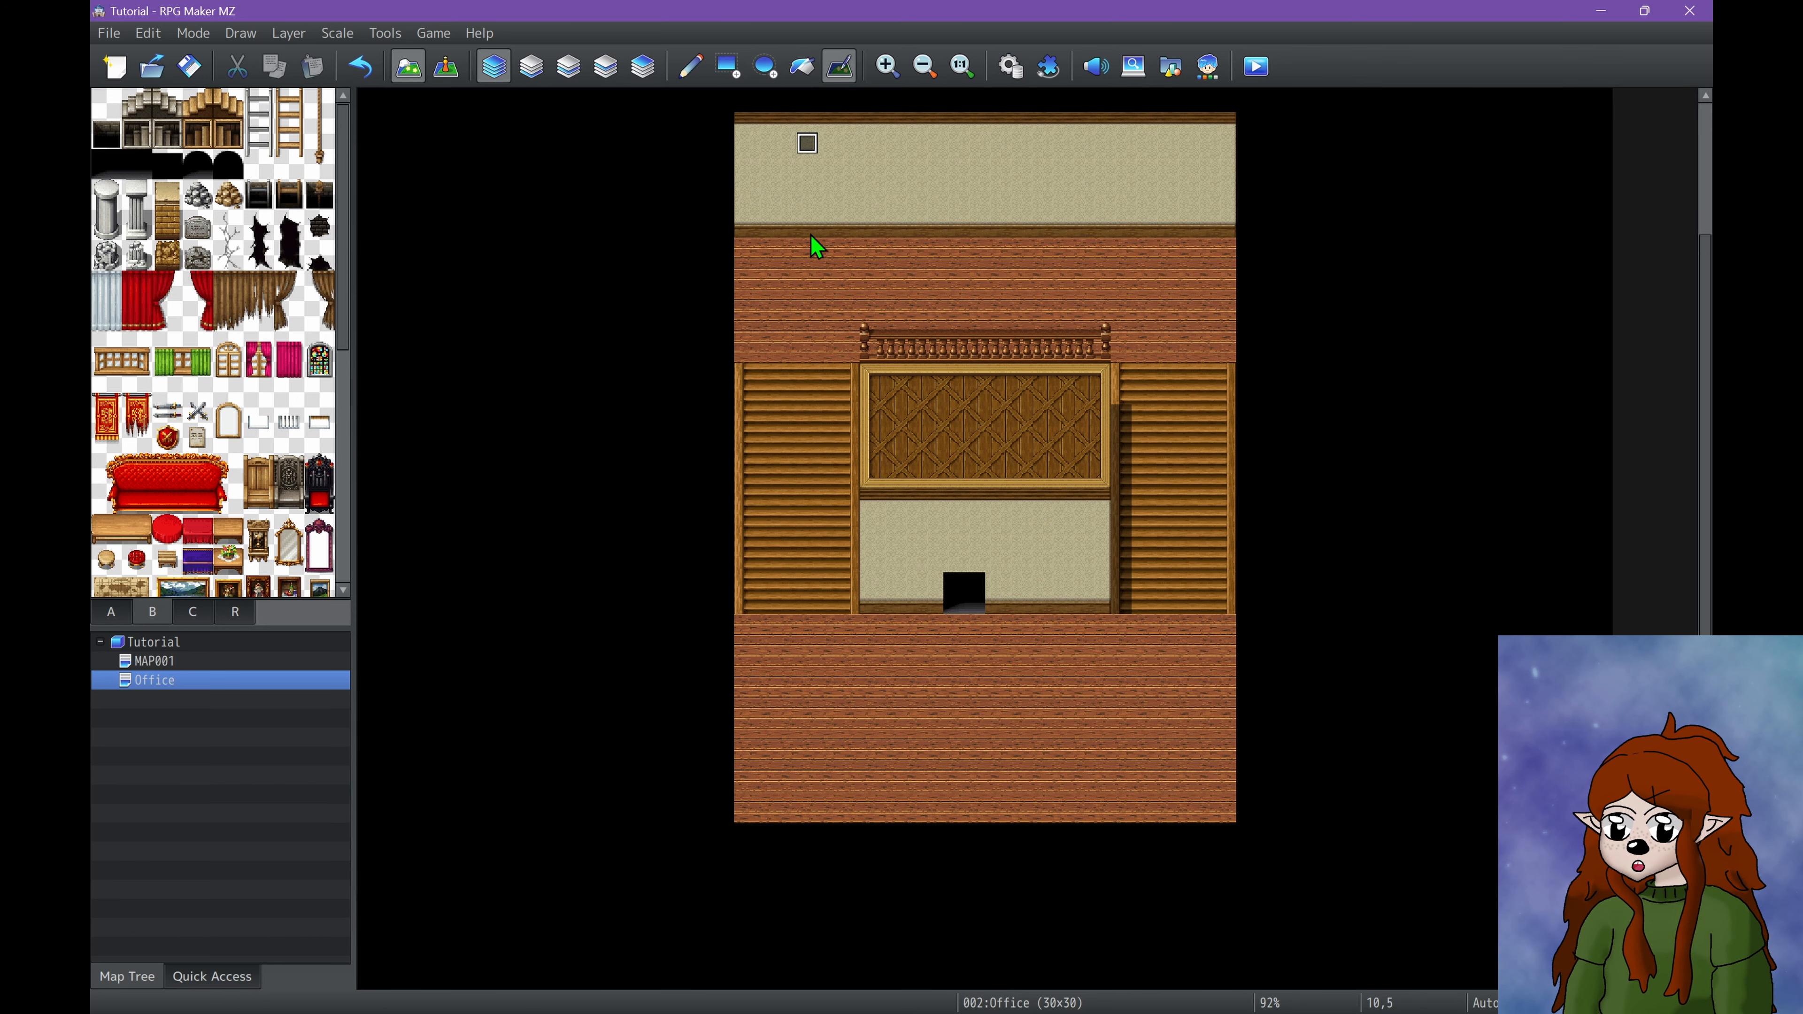
pyautogui.moveTo(810, 234)
pyautogui.mouseDown()
pyautogui.moveTo(862, 196)
pyautogui.moveTo(823, 204)
pyautogui.moveTo(856, 197)
pyautogui.moveTo(762, 259)
pyautogui.moveTo(857, 186)
pyautogui.moveTo(878, 270)
pyautogui.moveTo(860, 196)
pyautogui.mouseUp()
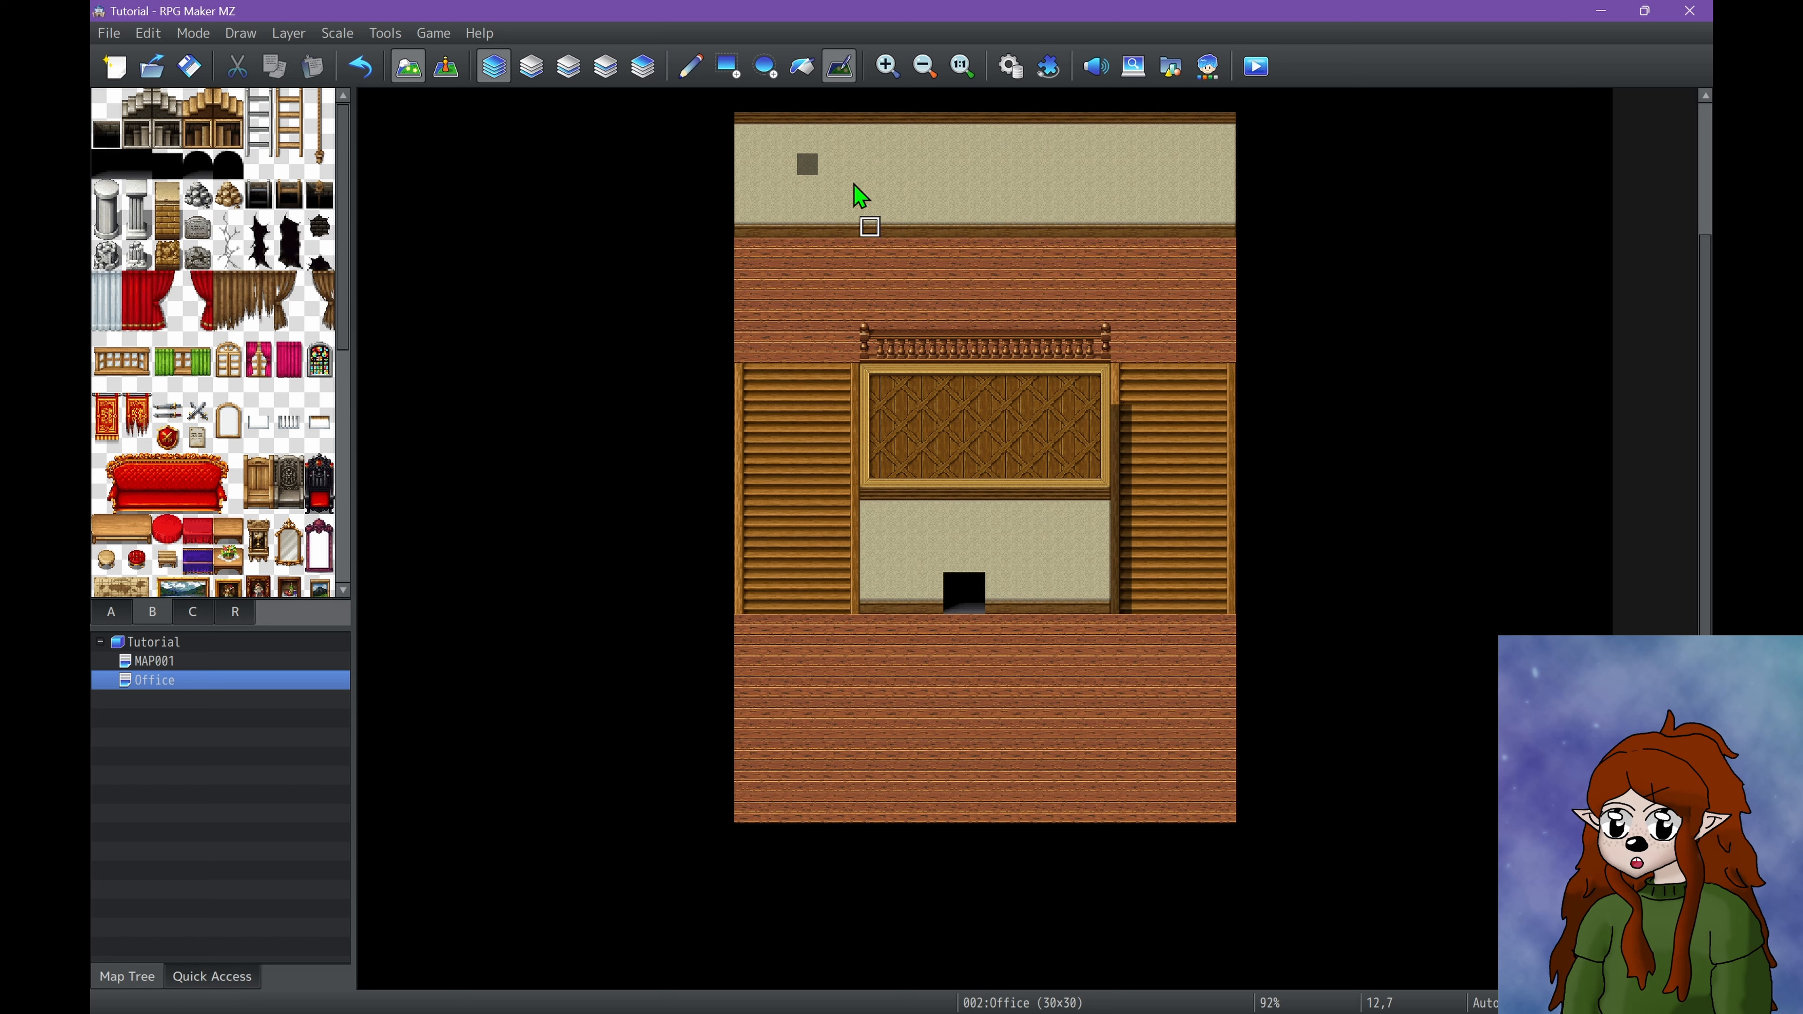
pyautogui.click(807, 164)
pyautogui.click(930, 186)
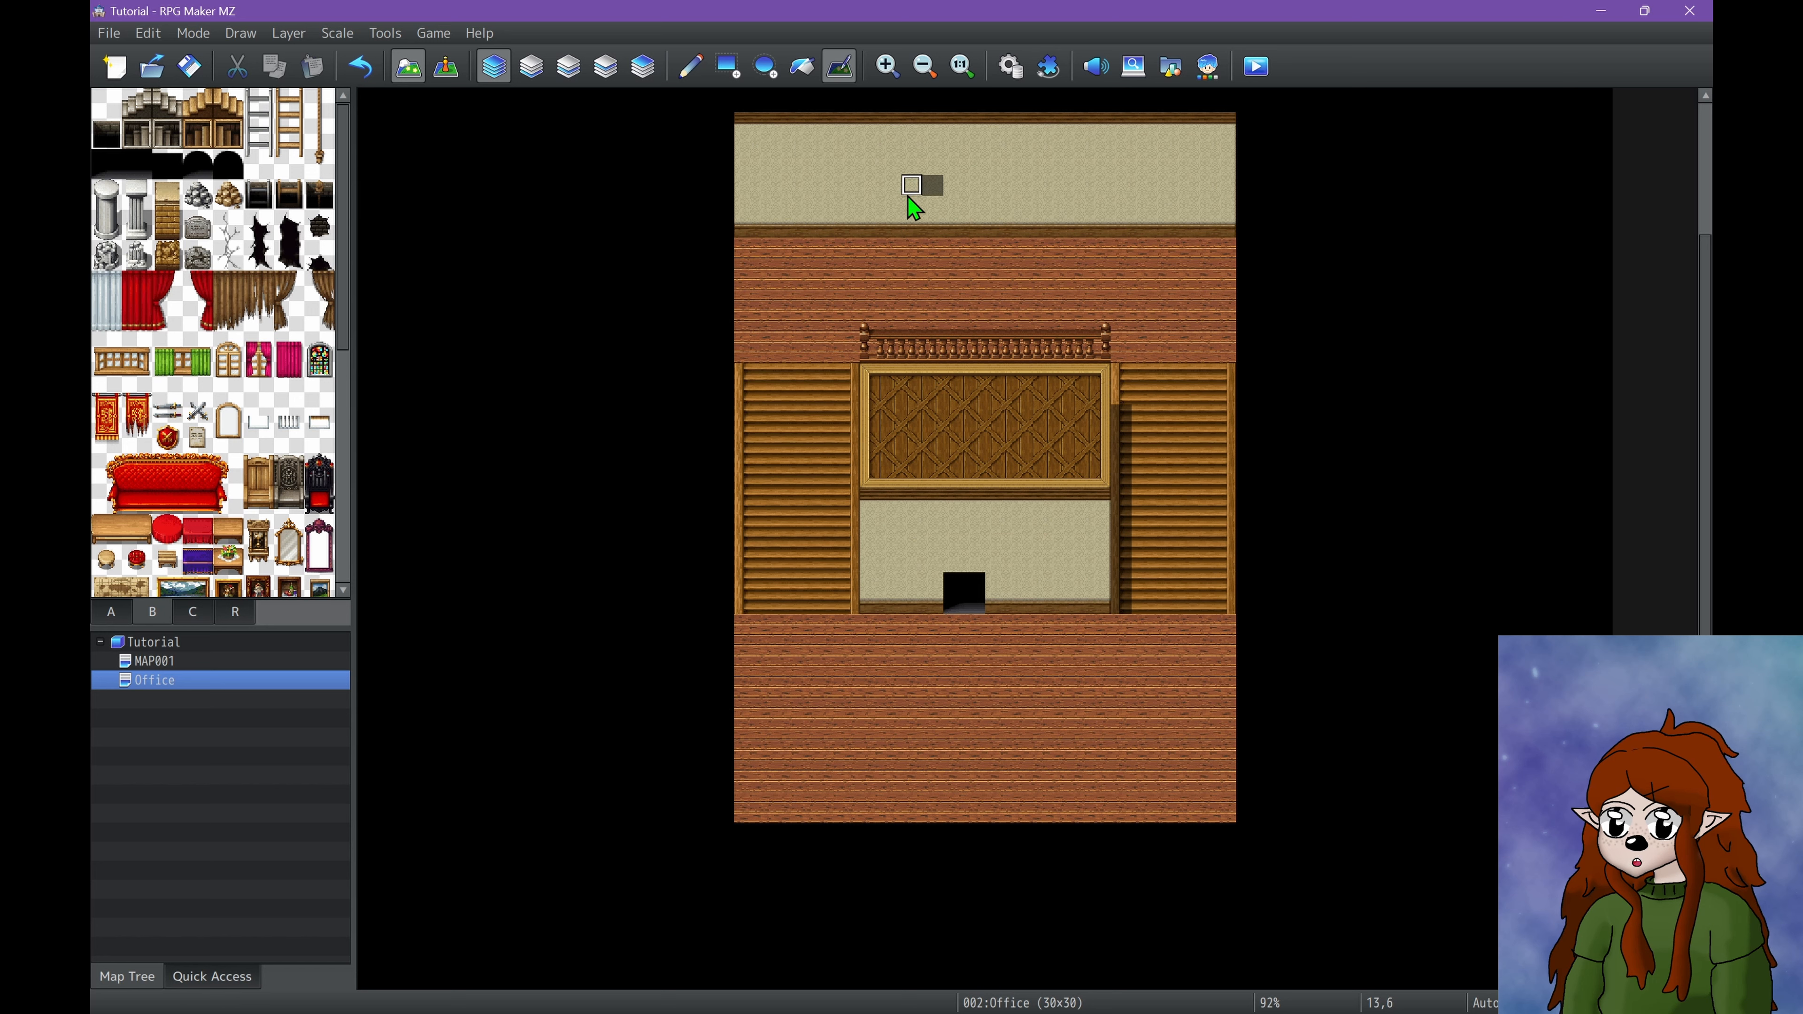
pyautogui.click(934, 198)
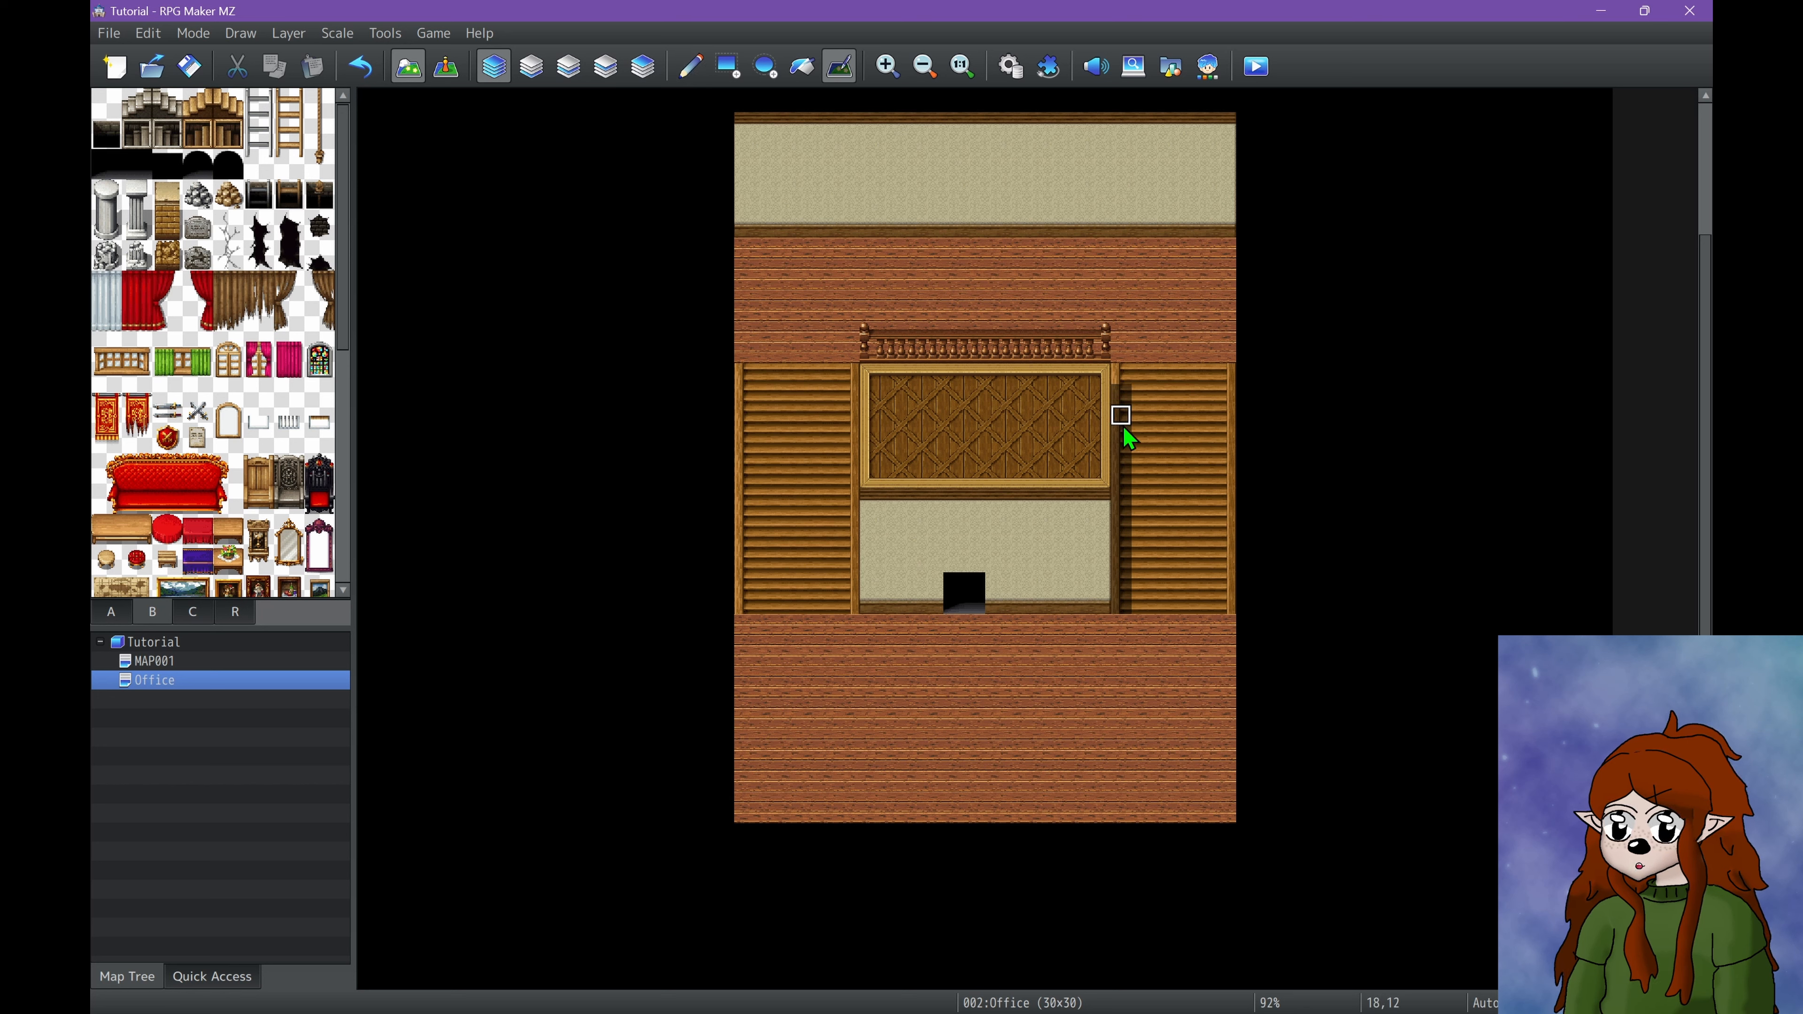
# Shape stepped shadows along the inner left edge and lower corner of both wooden staircases with the Shadow Pen.
pyautogui.moveTo(1128, 419); pyautogui.dragTo(1119, 471)
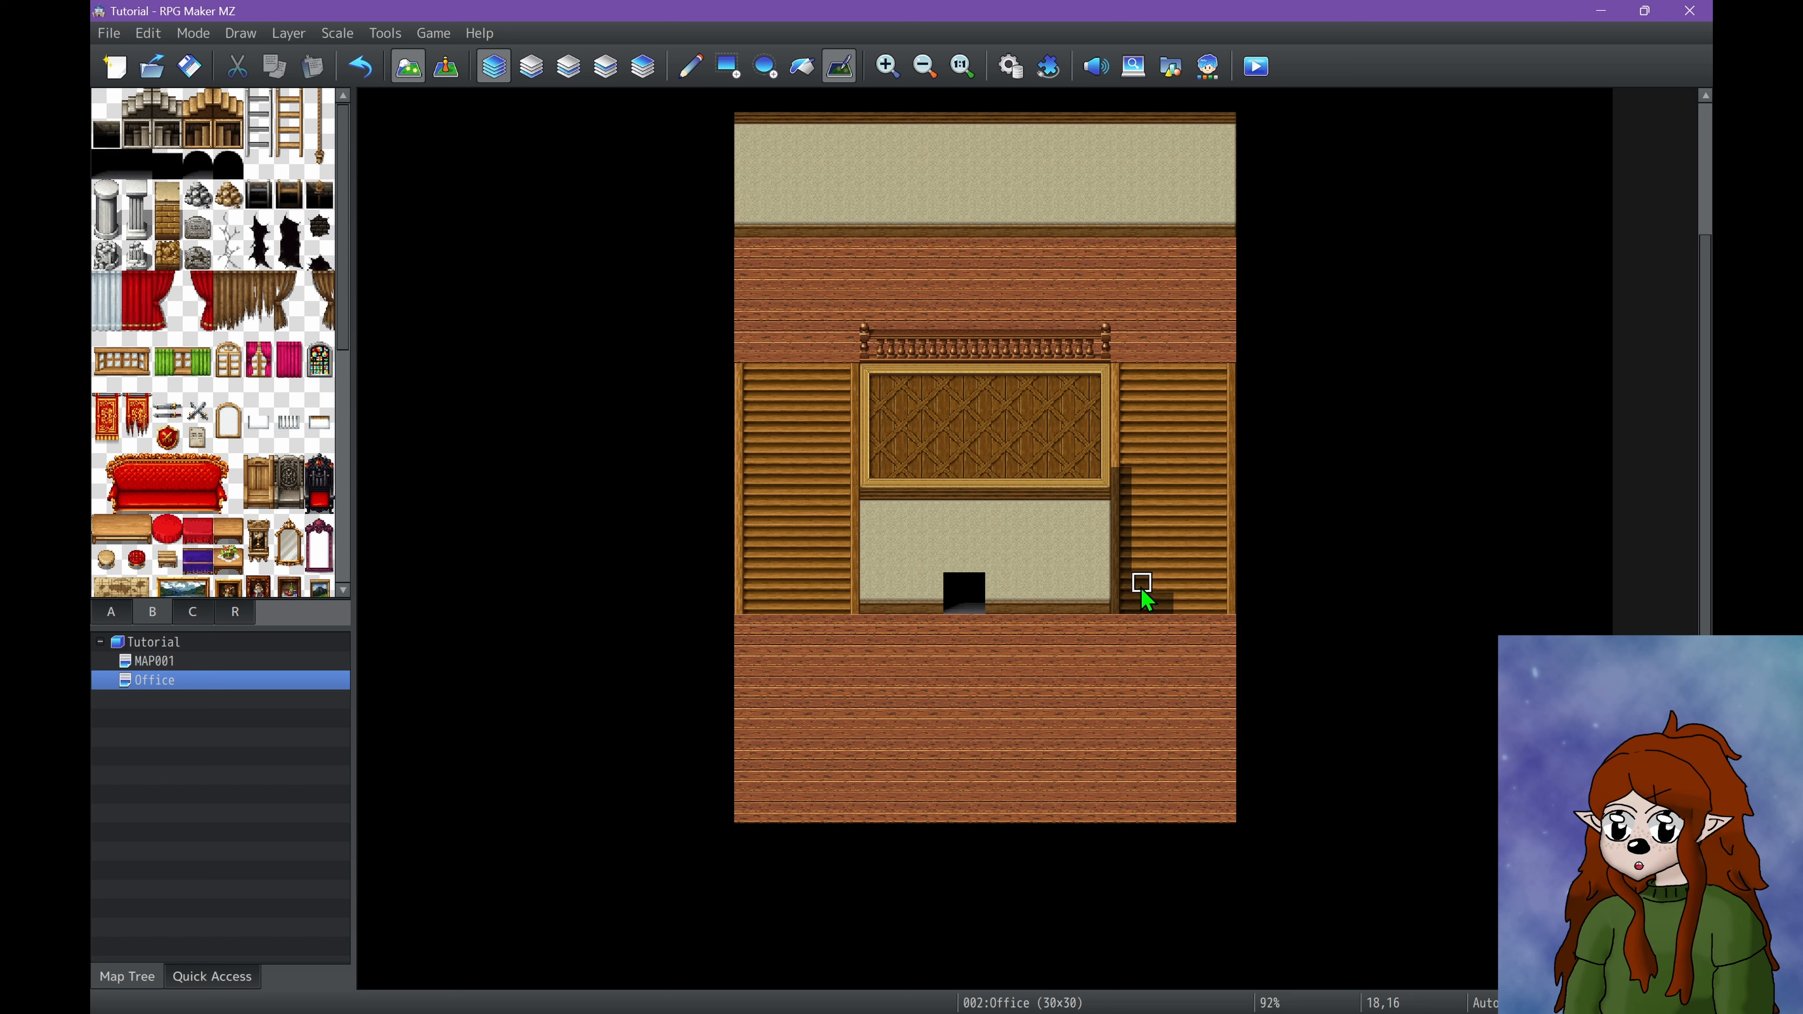
pyautogui.click(1138, 566)
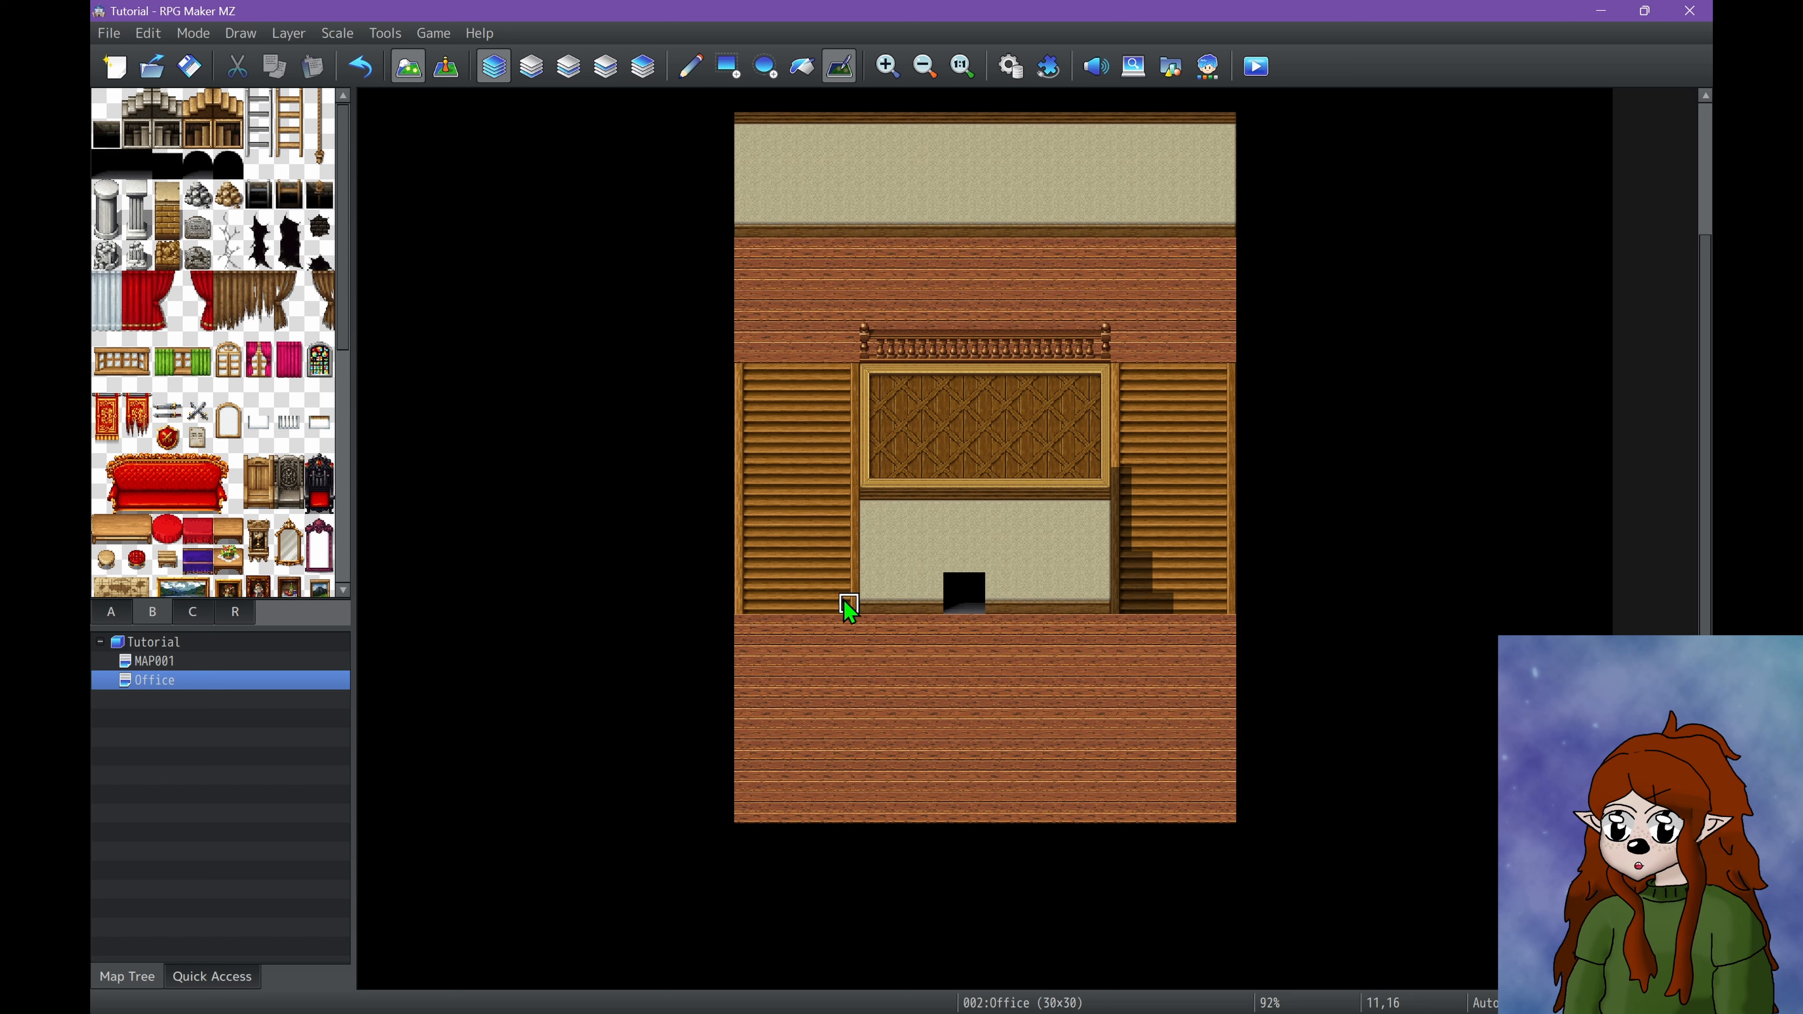
pyautogui.moveTo(744, 606); pyautogui.dragTo(745, 389)
pyautogui.moveTo(792, 606); pyautogui.dragTo(806, 605)
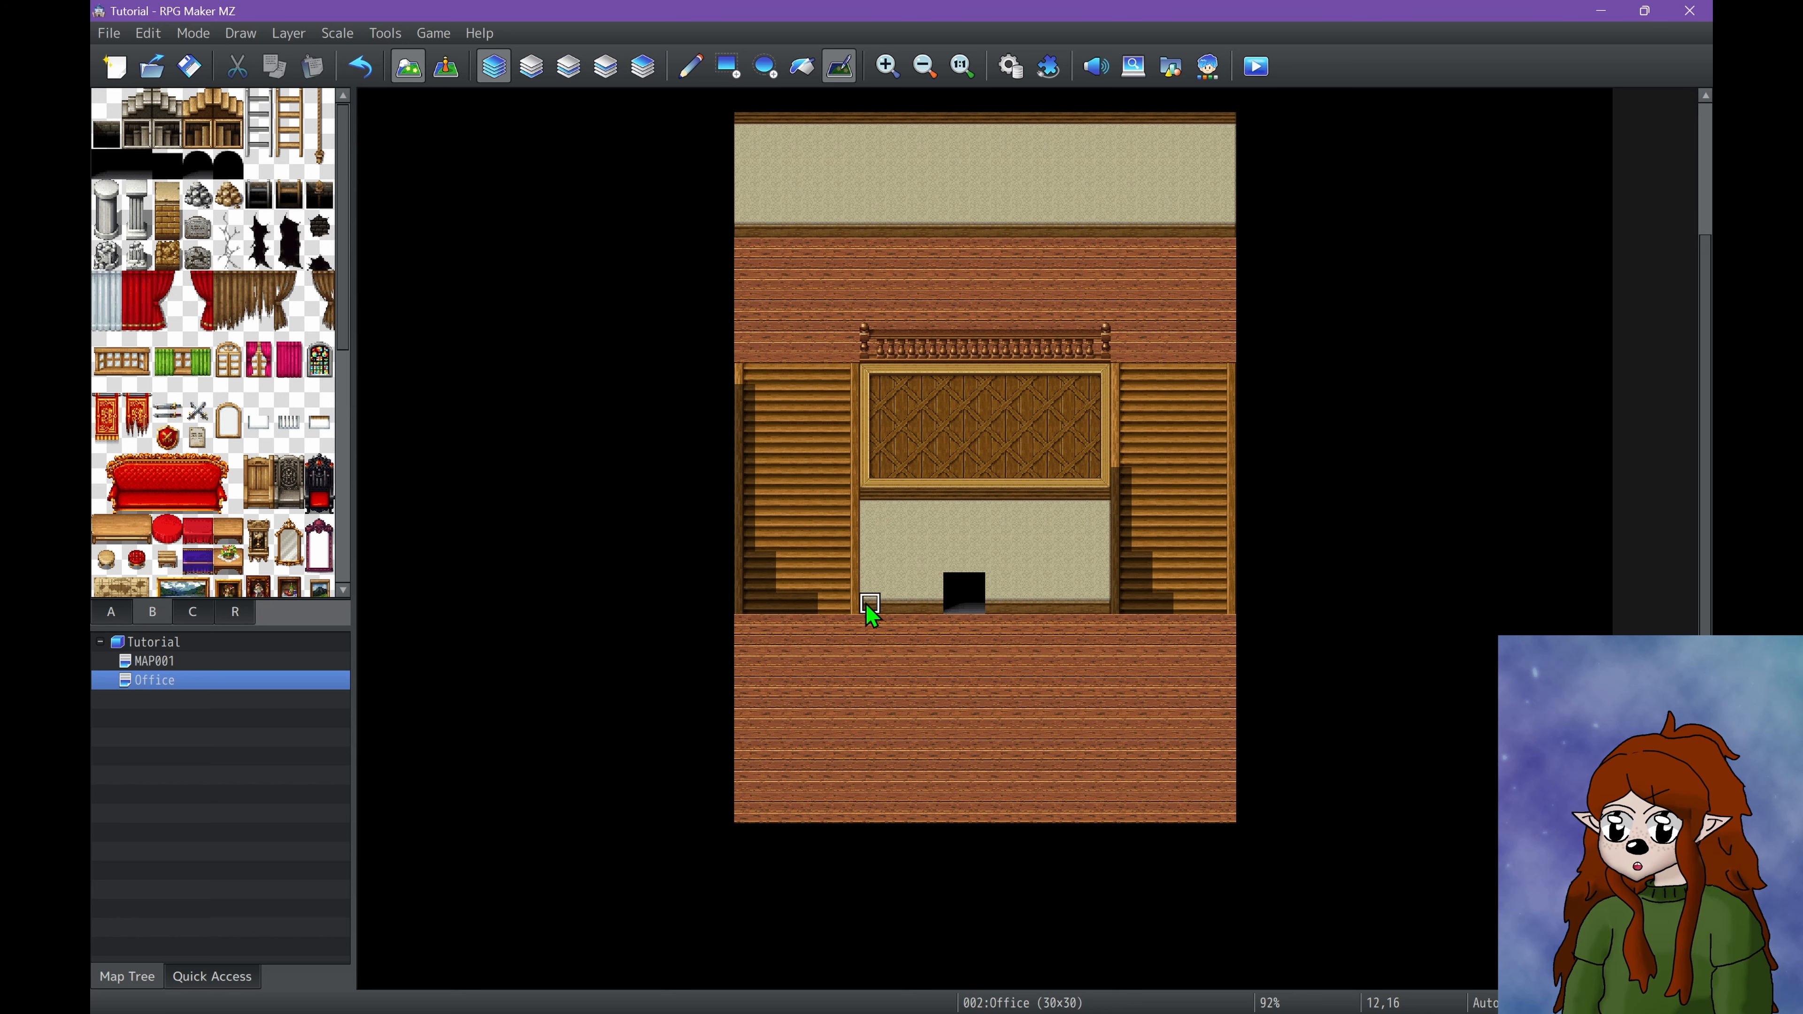
pyautogui.click(788, 581)
pyautogui.keyDown('ctrl'); pyautogui.scroll(-3, 934, 582); pyautogui.keyUp('ctrl')
pyautogui.keyDown('ctrl'); pyautogui.scroll(1, 873, 566); pyautogui.keyUp('ctrl')
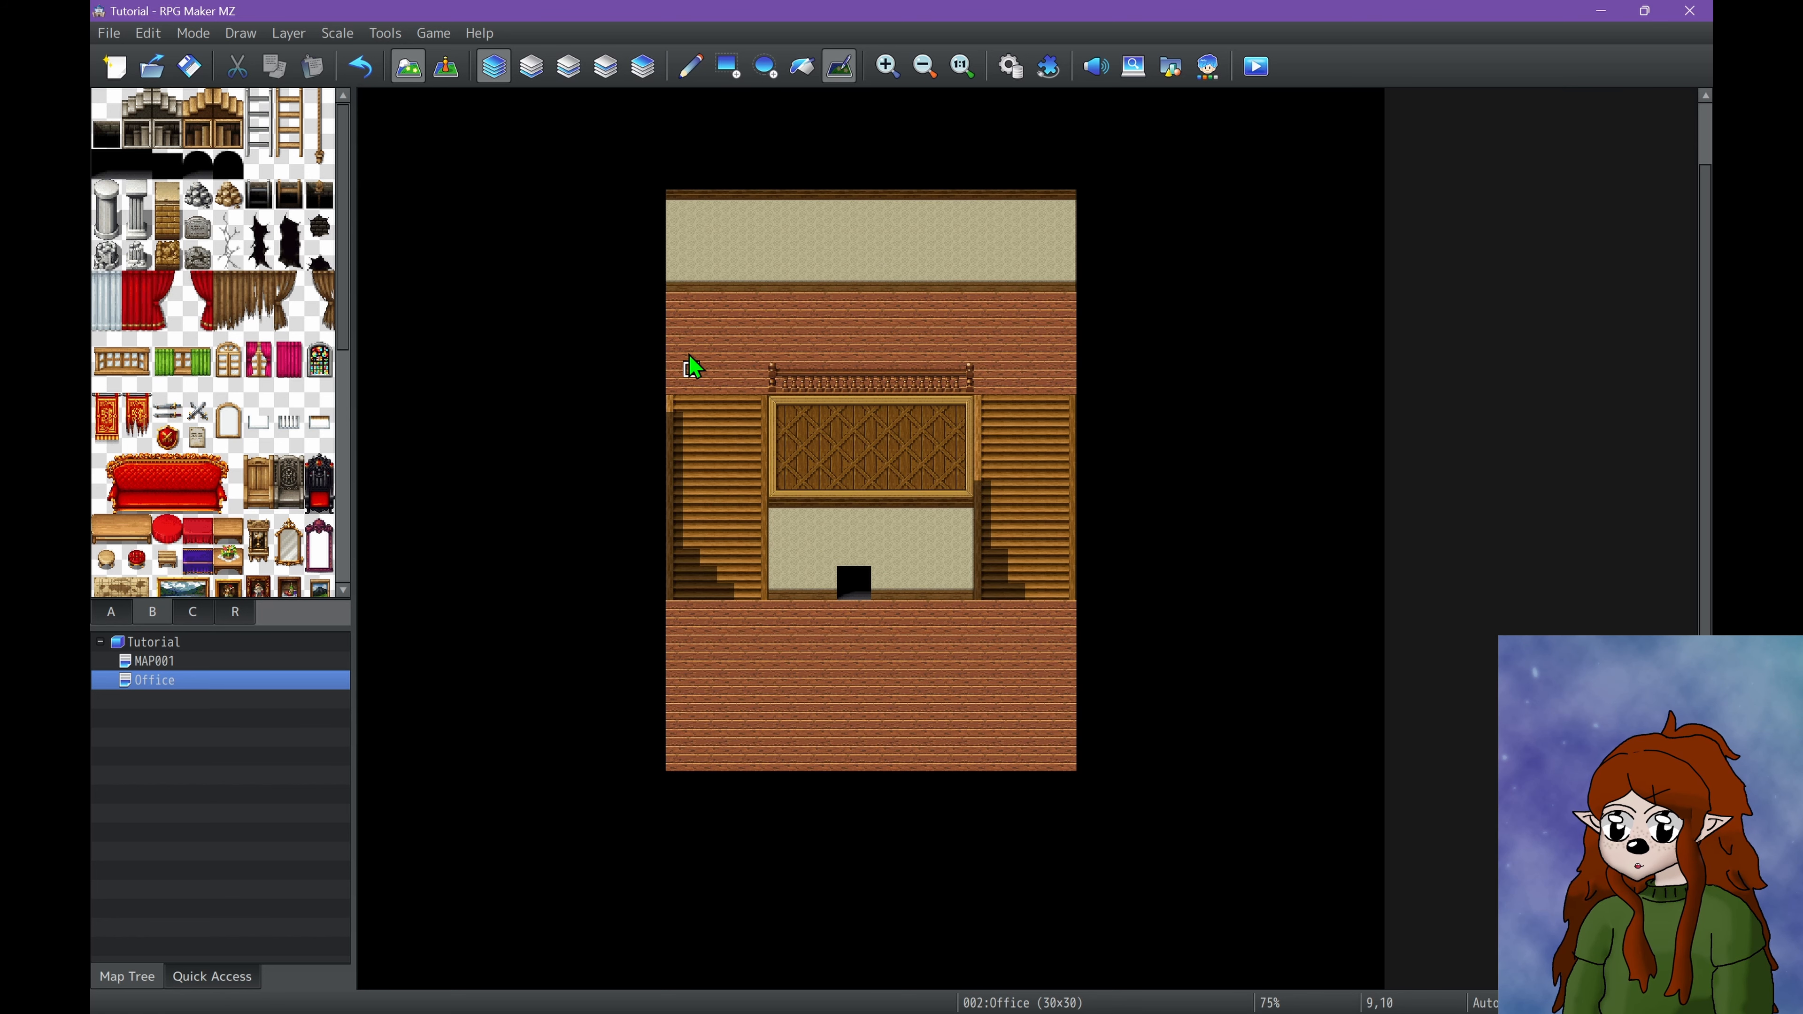
# Paint a half-tile shadow strip down the room's entire left edge and remove the stepped shadow from the left staircase.
pyautogui.moveTo(675, 216); pyautogui.dragTo(692, 849)
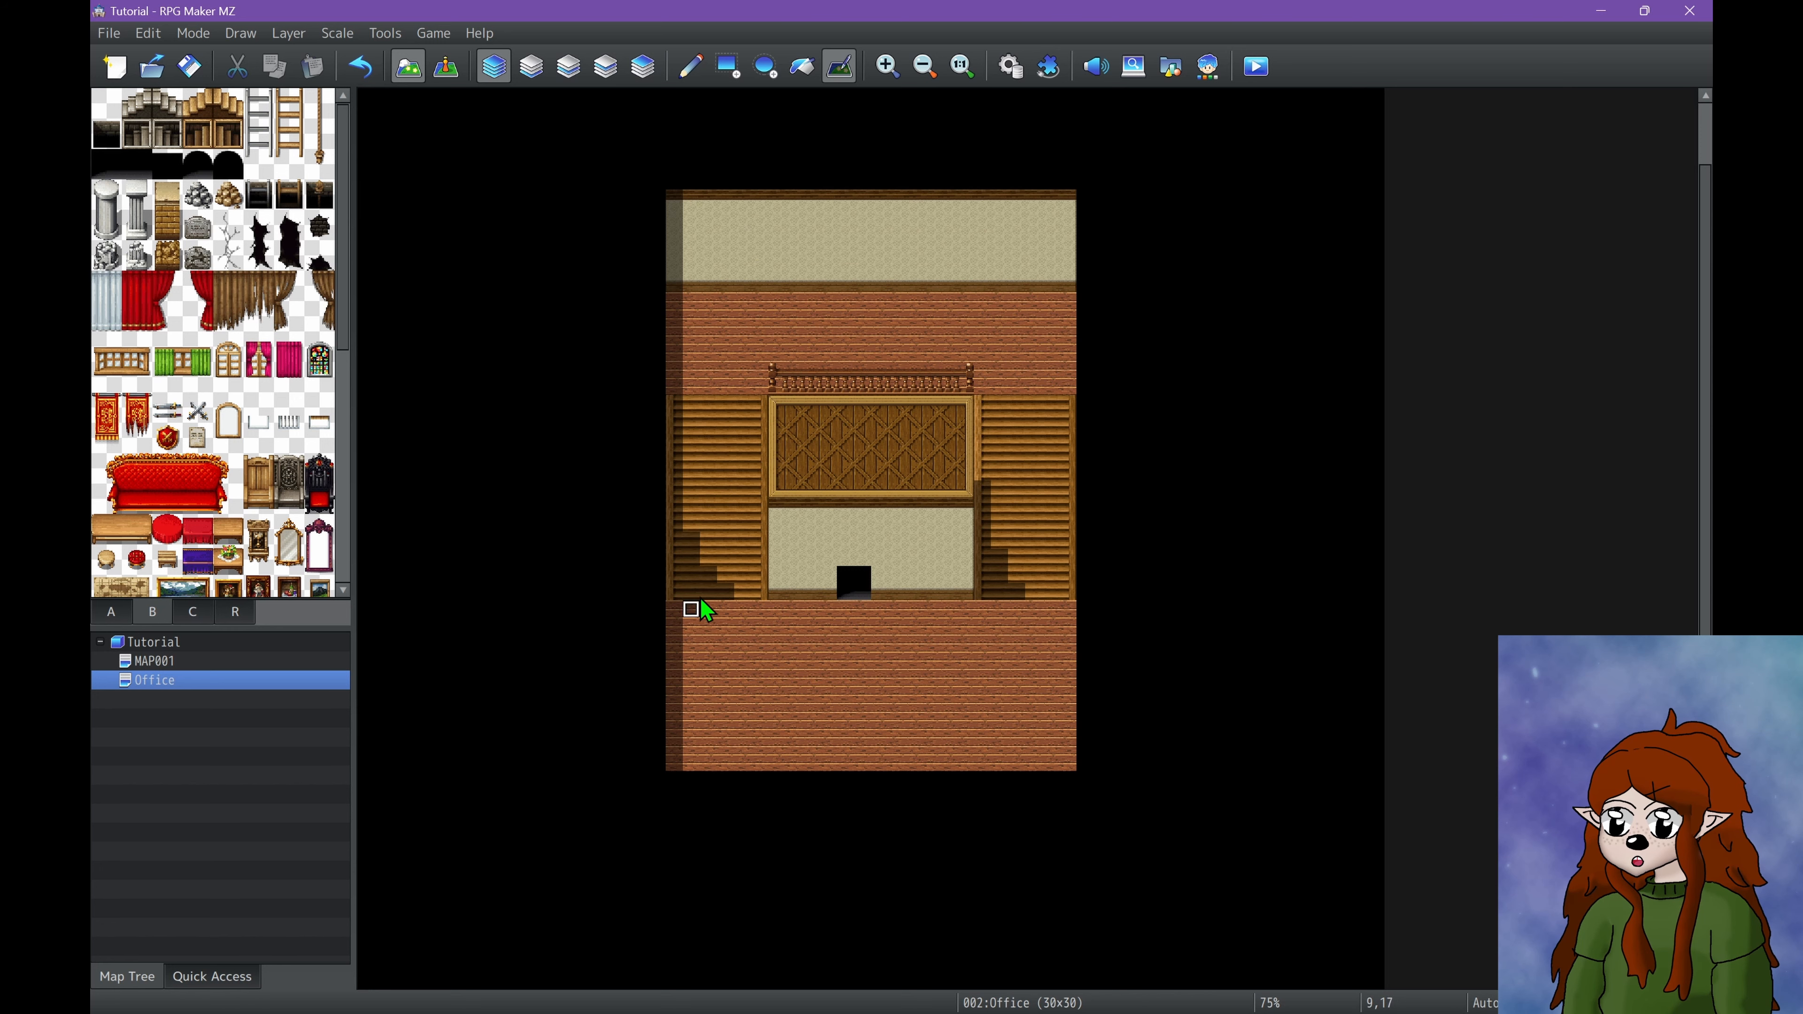
pyautogui.moveTo(691, 579)
pyautogui.mouseDown()
pyautogui.moveTo(700, 616)
pyautogui.moveTo(742, 579)
pyautogui.mouseUp()
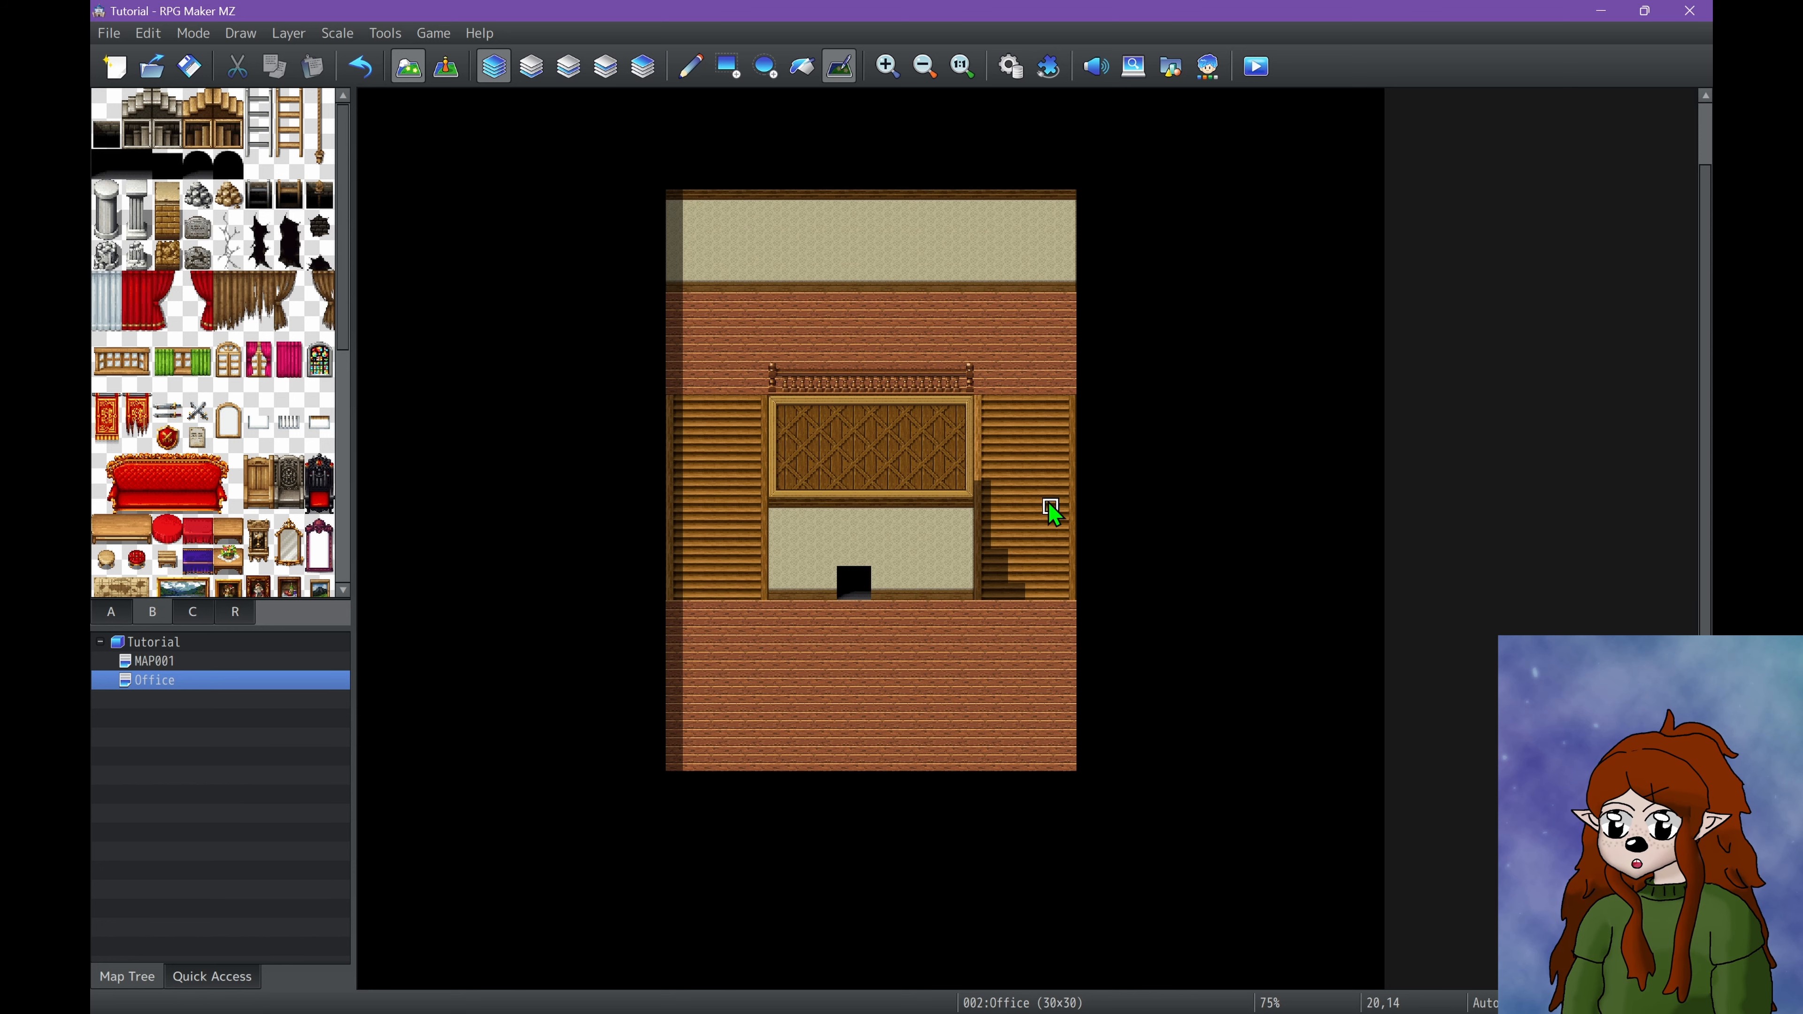
pyautogui.keyDown('ctrl'); pyautogui.scroll(1, 965, 445); pyautogui.keyUp('ctrl')
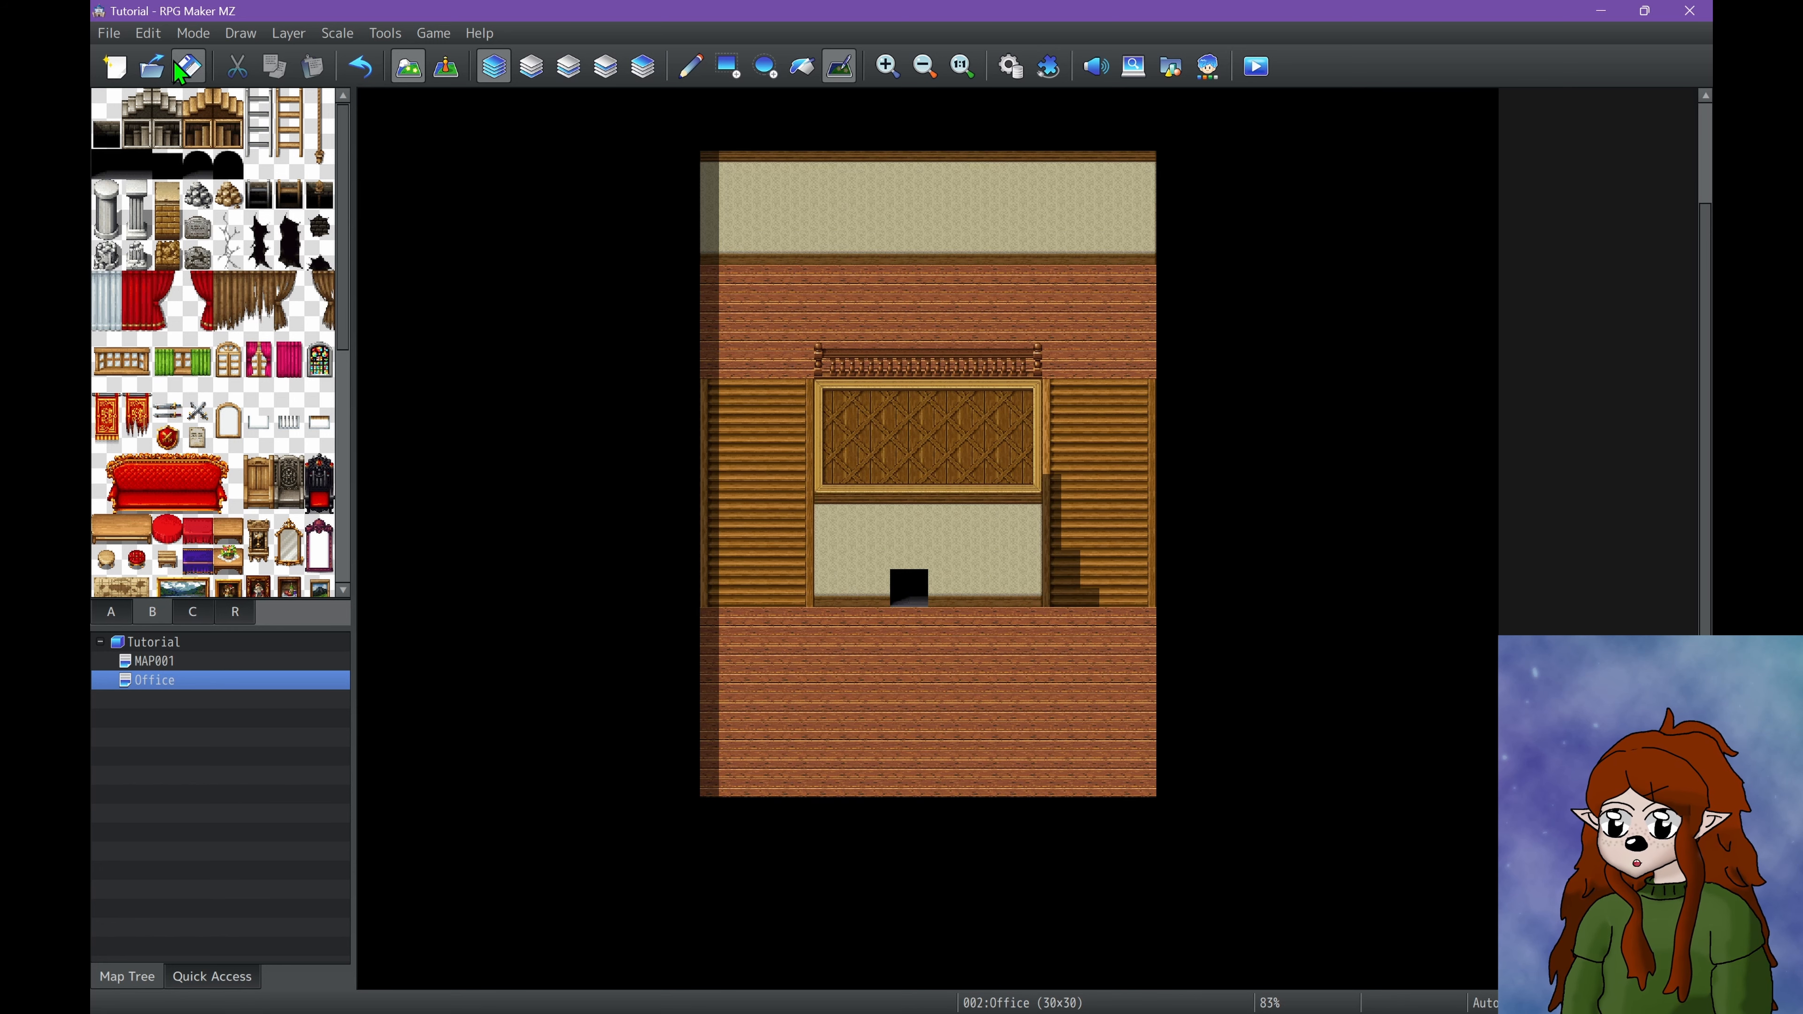
pyautogui.keyDown('ctrl'); pyautogui.scroll(1, 1068, 448); pyautogui.keyUp('ctrl')
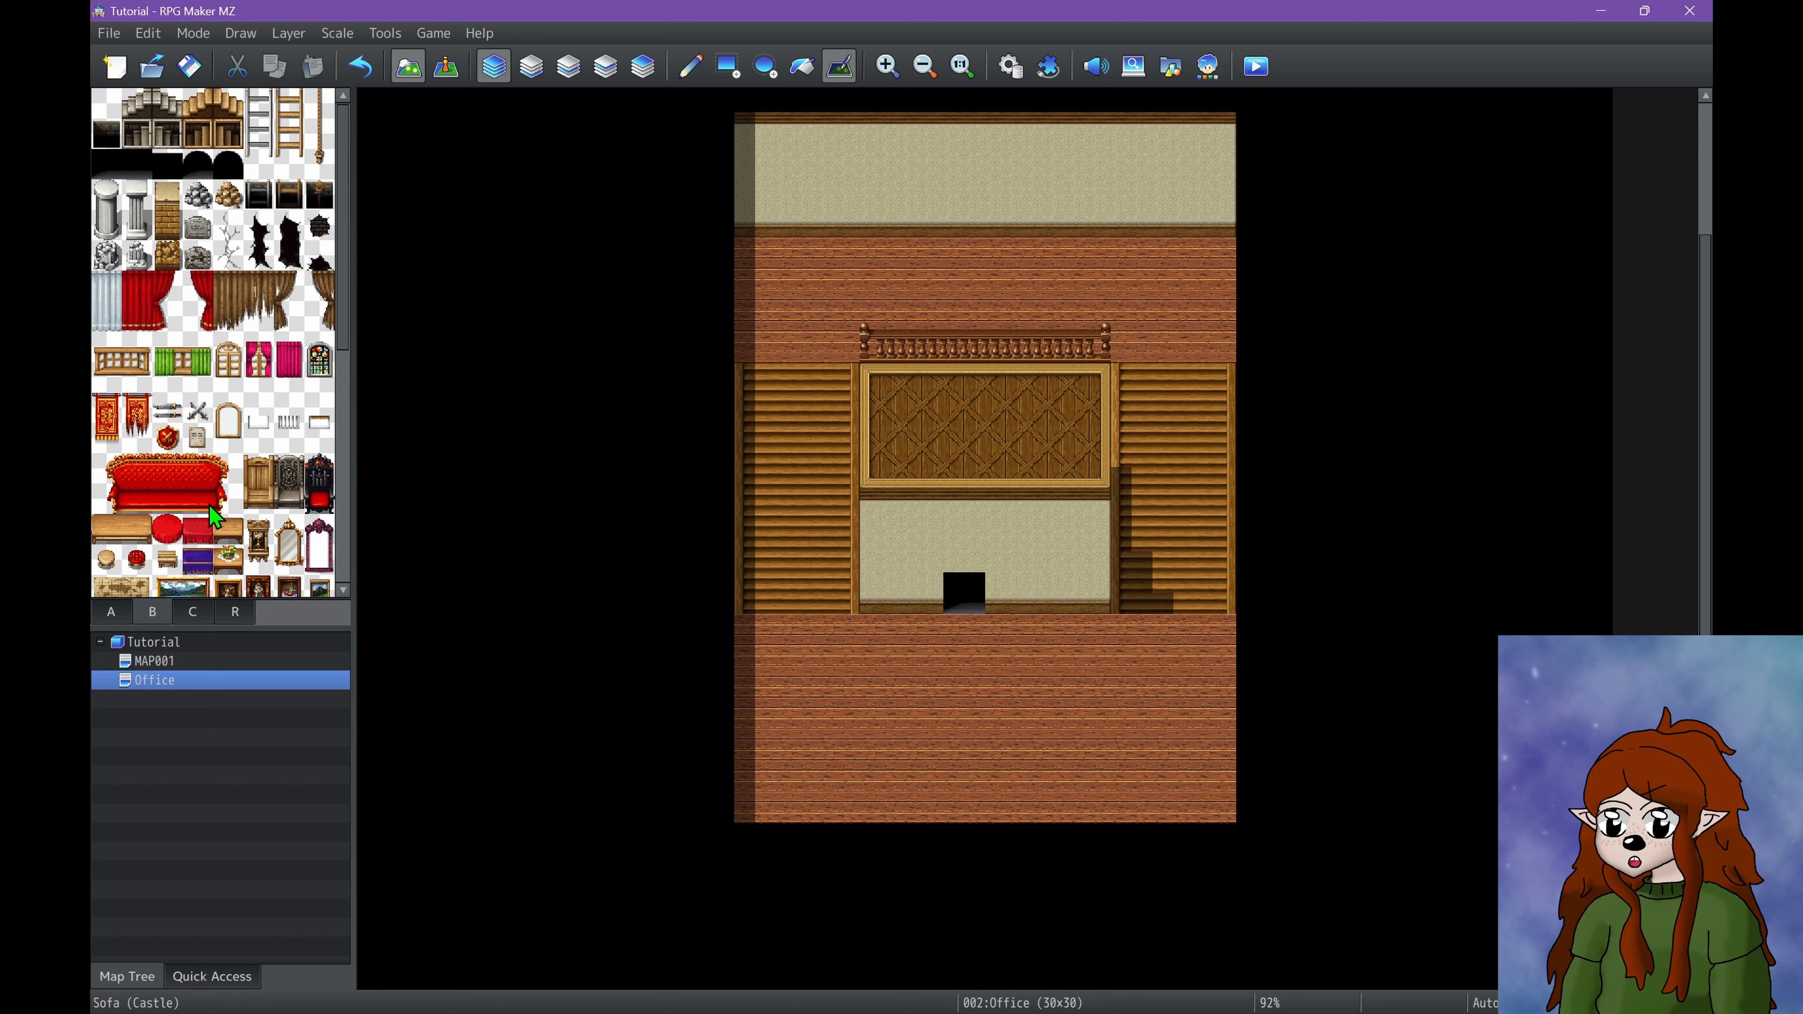
# Save the project and place Chair A (Wood) with the Pencil tool against the middle of the upper wall.
pyautogui.click(190, 65)
pyautogui.click(690, 66)
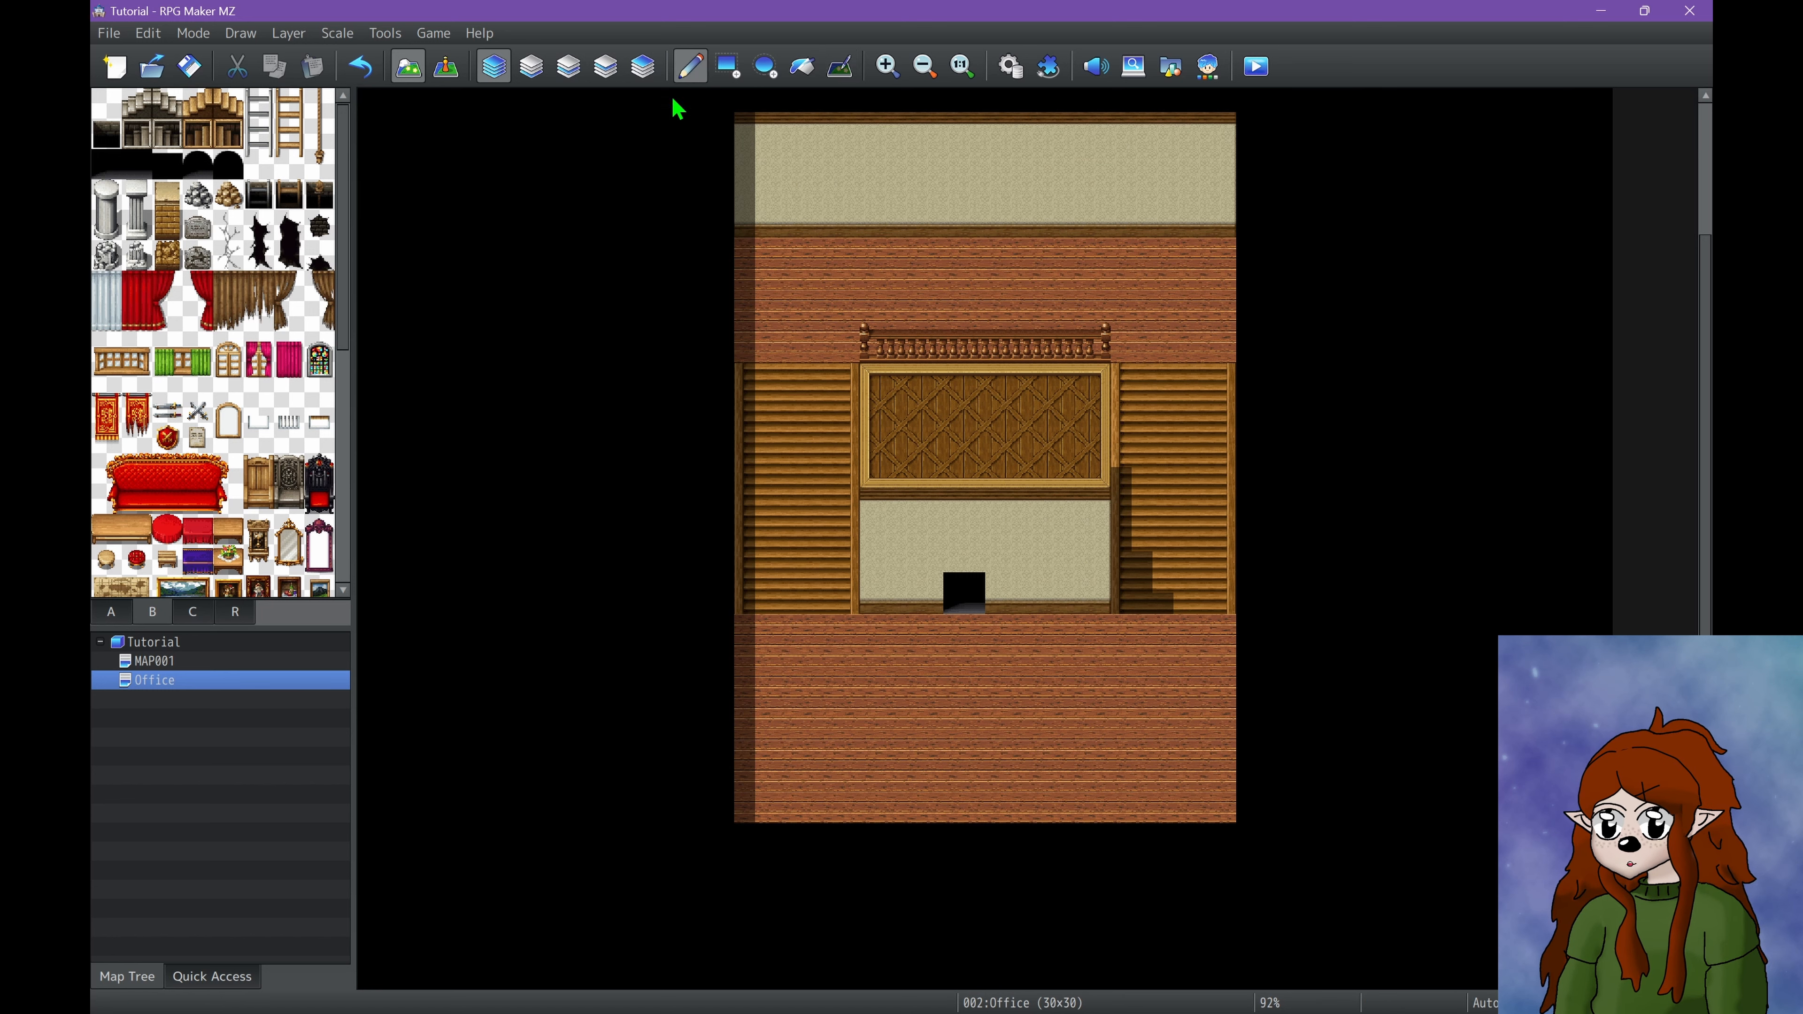
pyautogui.scroll(-2, 277, 500)
pyautogui.scroll(2, 277, 501)
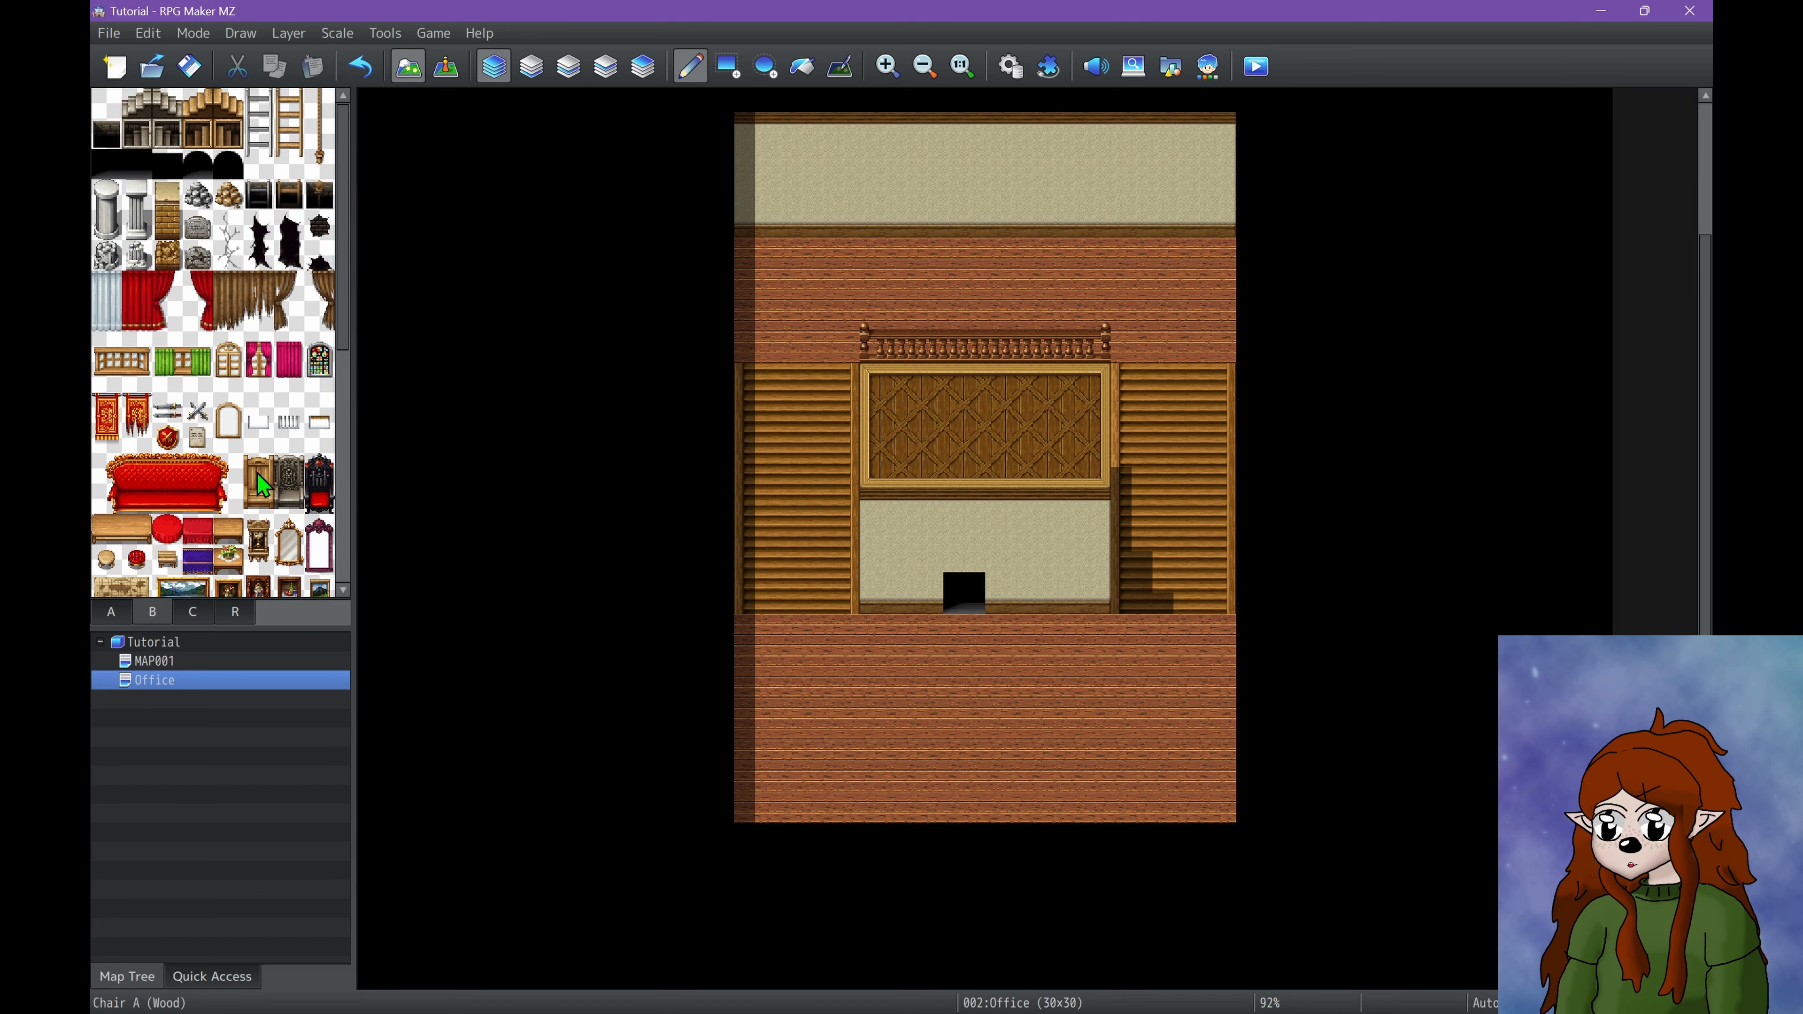
pyautogui.click(988, 232)
pyautogui.keyDown('ctrl'); pyautogui.scroll(-2, 986, 234); pyautogui.keyUp('ctrl')
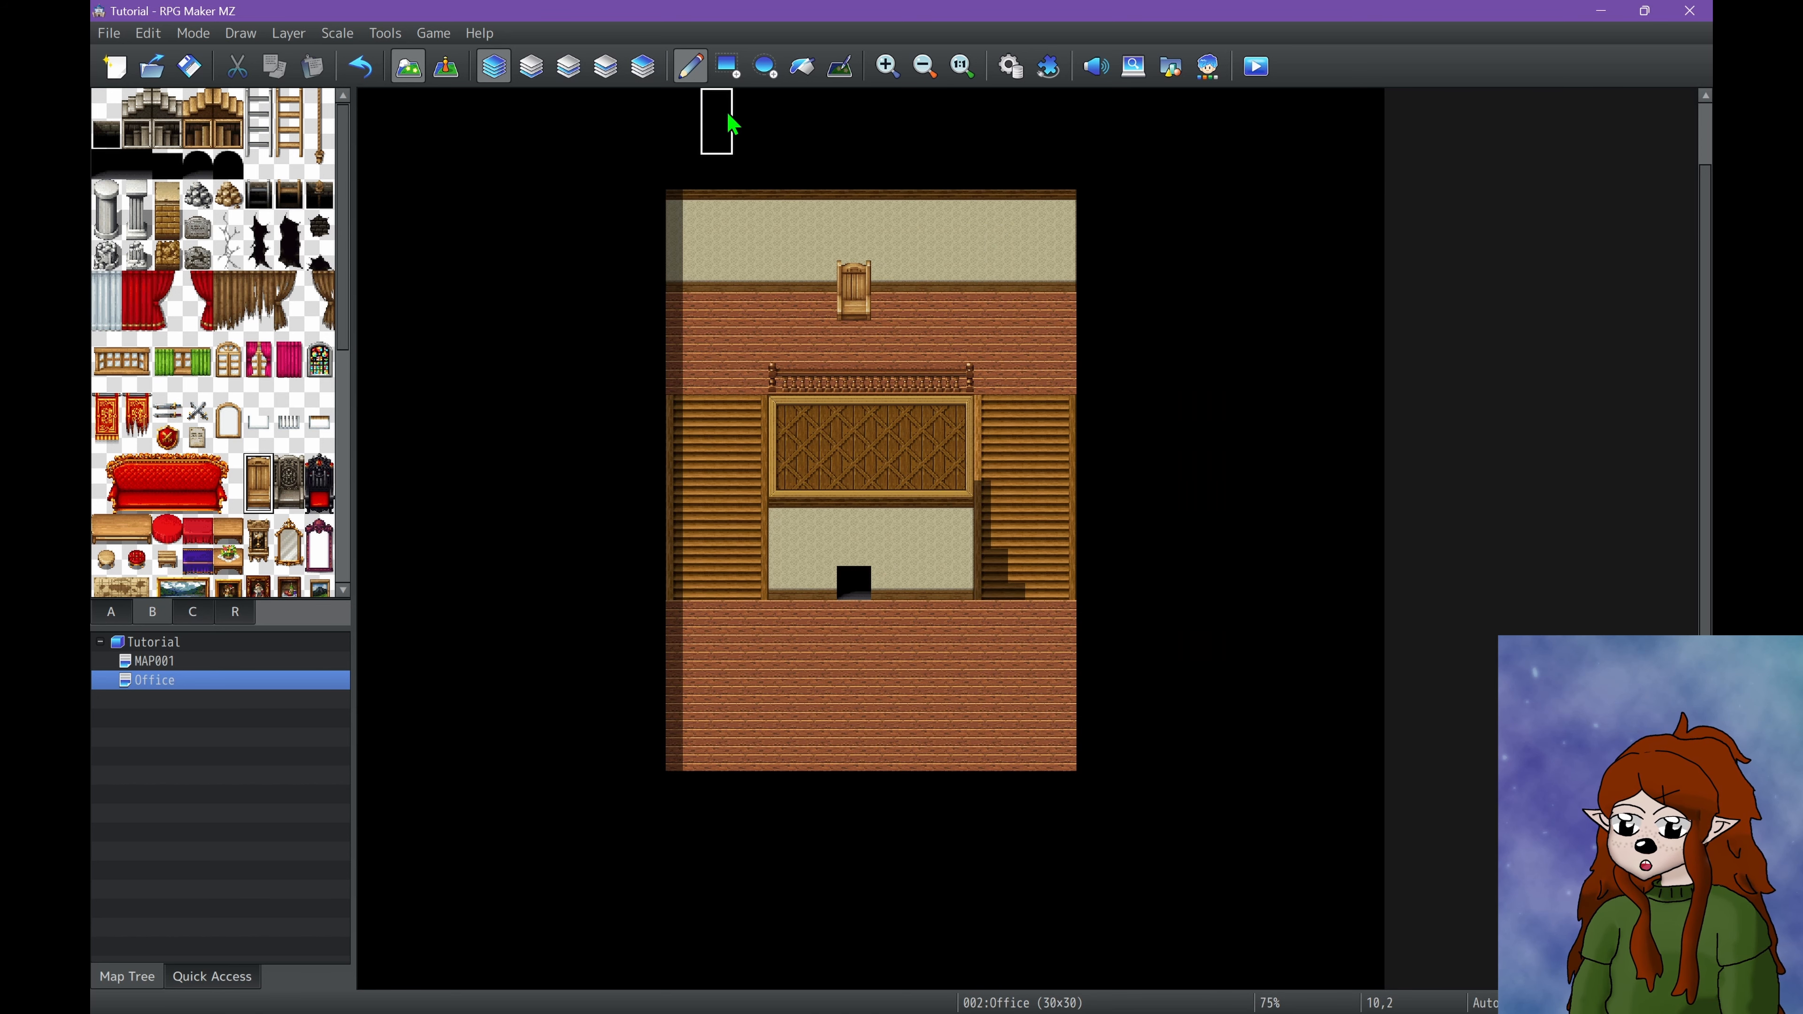
# Copy the room's right-hand part and paste it one tile further left, narrowing the room to 11 tiles wide.
pyautogui.moveTo(962, 209); pyautogui.dragTo(1135, 894, button='right')
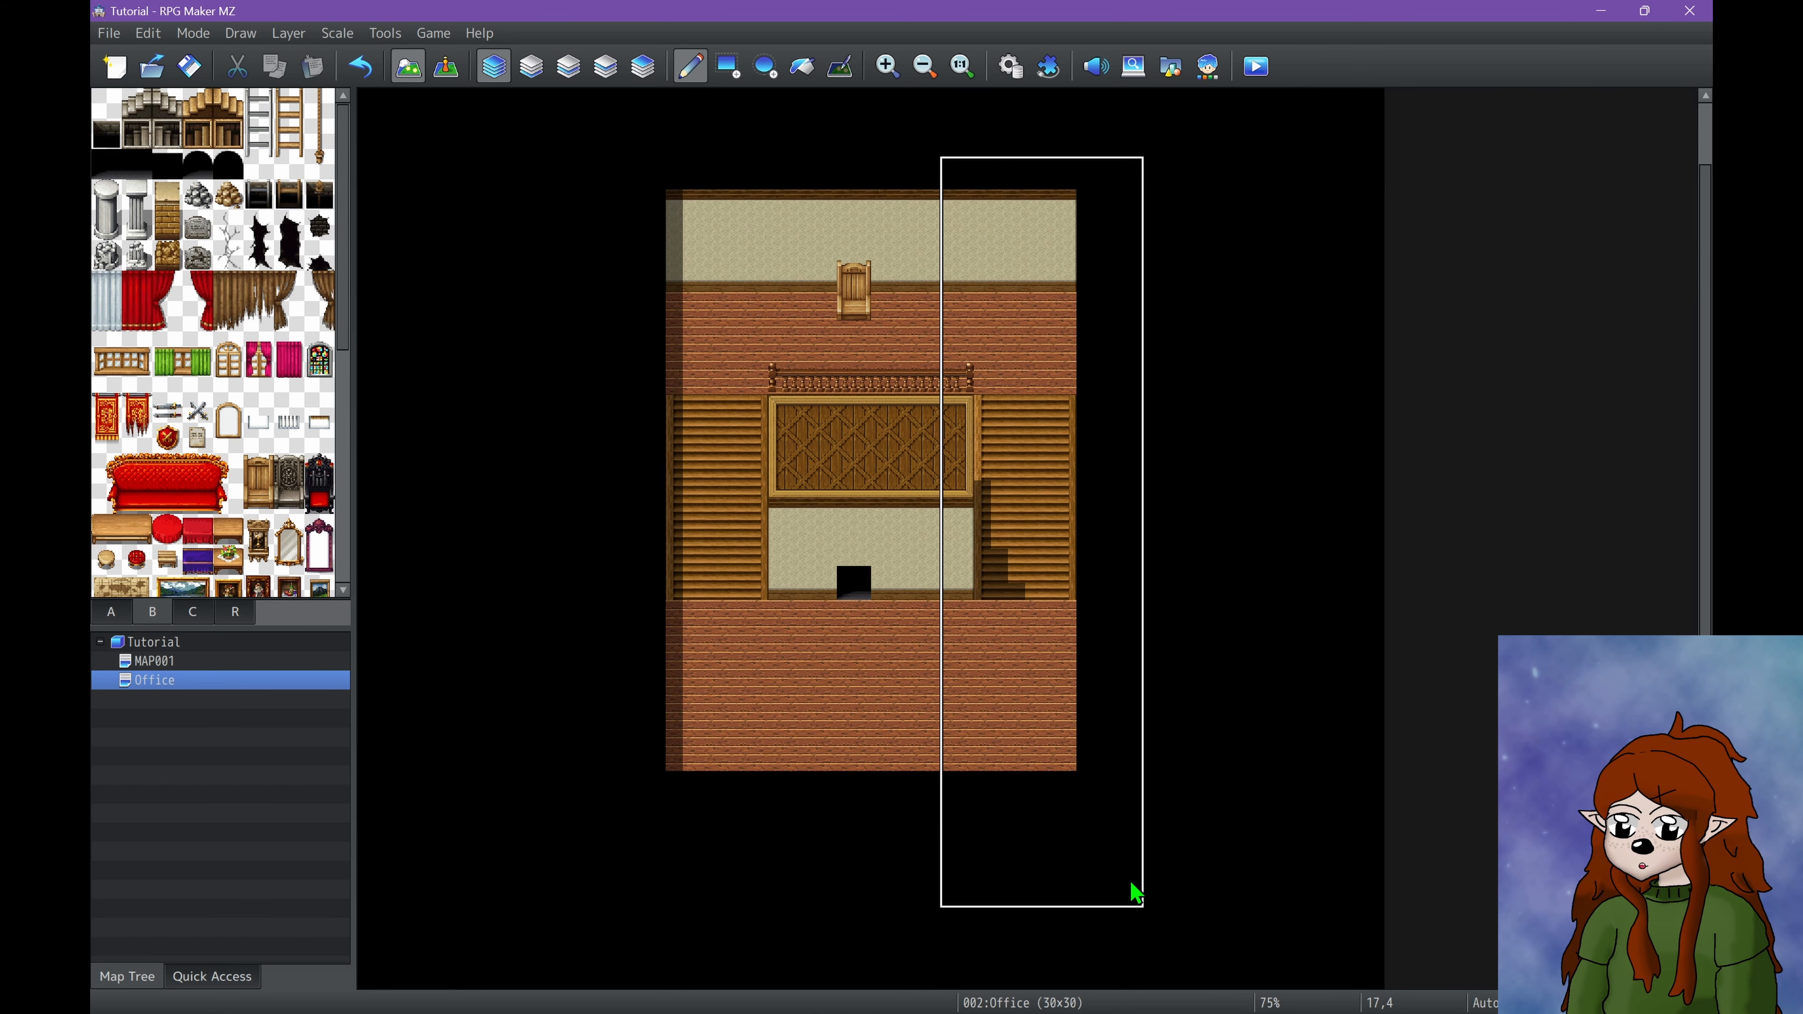
pyautogui.click(1099, 898)
pyautogui.keyDown('ctrl'); pyautogui.scroll(1, 881, 330); pyautogui.keyUp('ctrl')
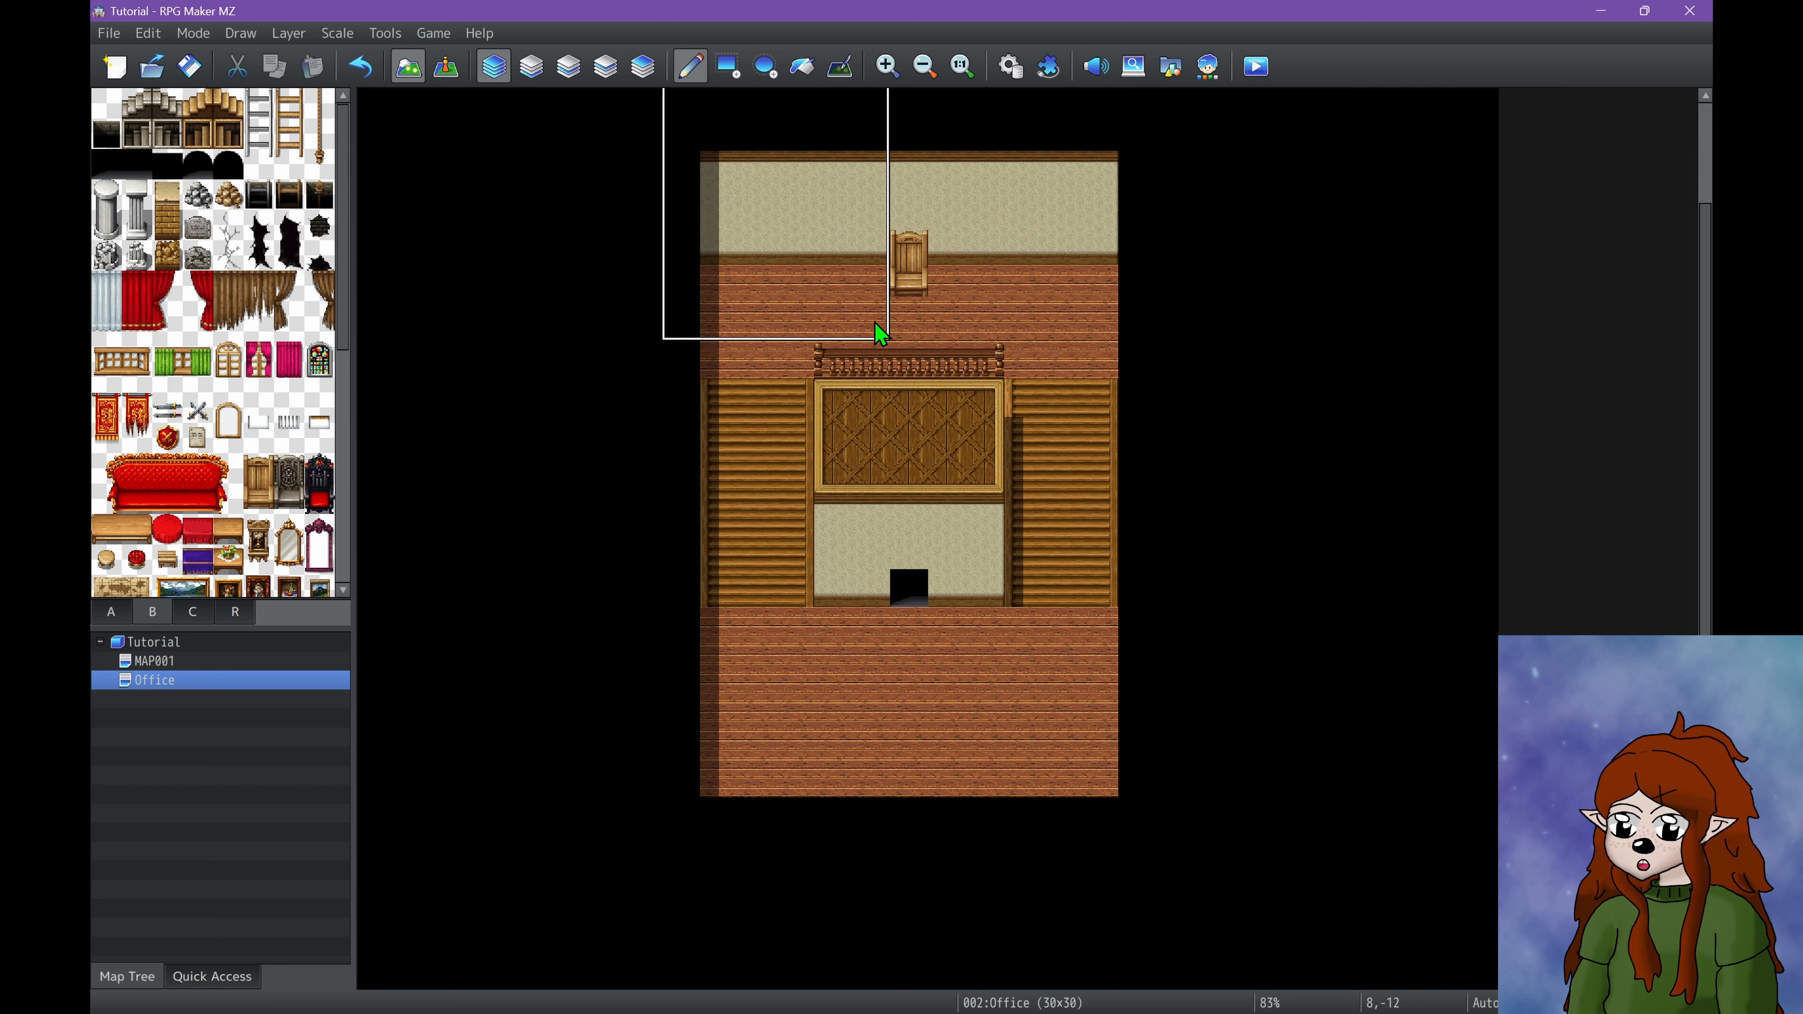
pyautogui.keyDown('ctrl'); pyautogui.scroll(1, 1085, 394); pyautogui.keyUp('ctrl')
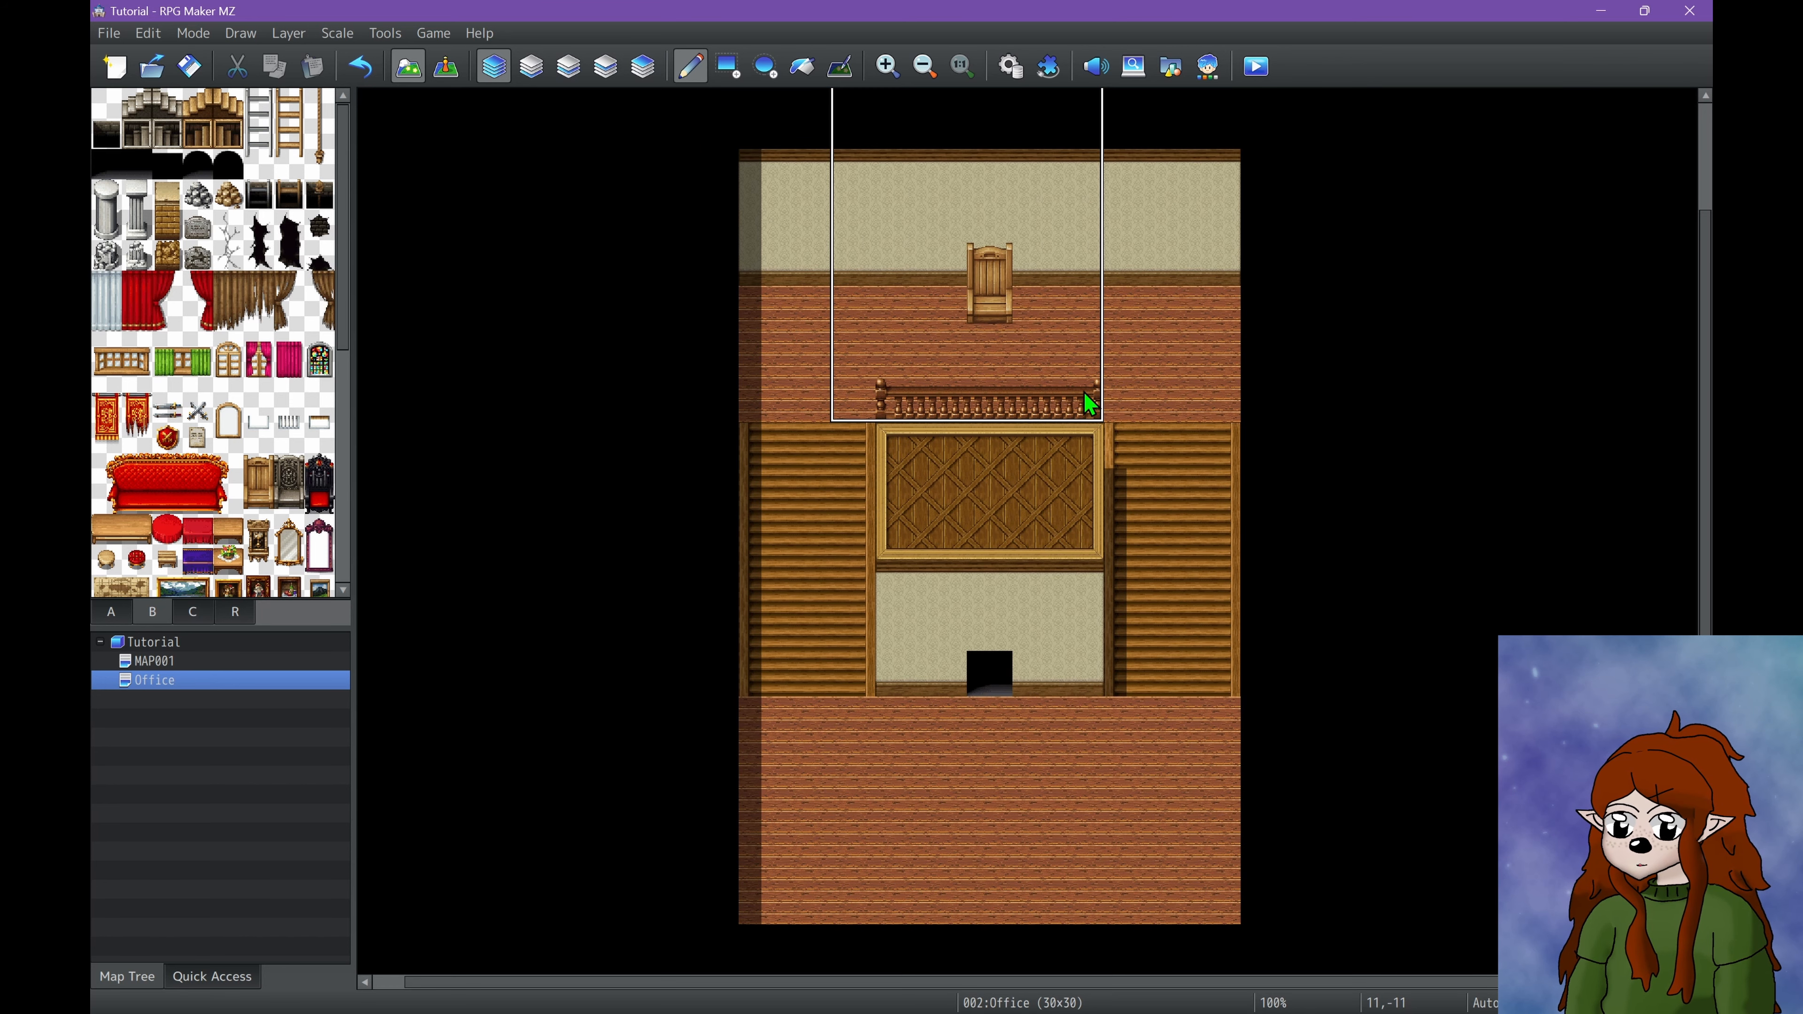
# Try placing Large Window B at different spots on the upper cream wall, and undo the placements.
pyautogui.scroll(-1, 130, 266)
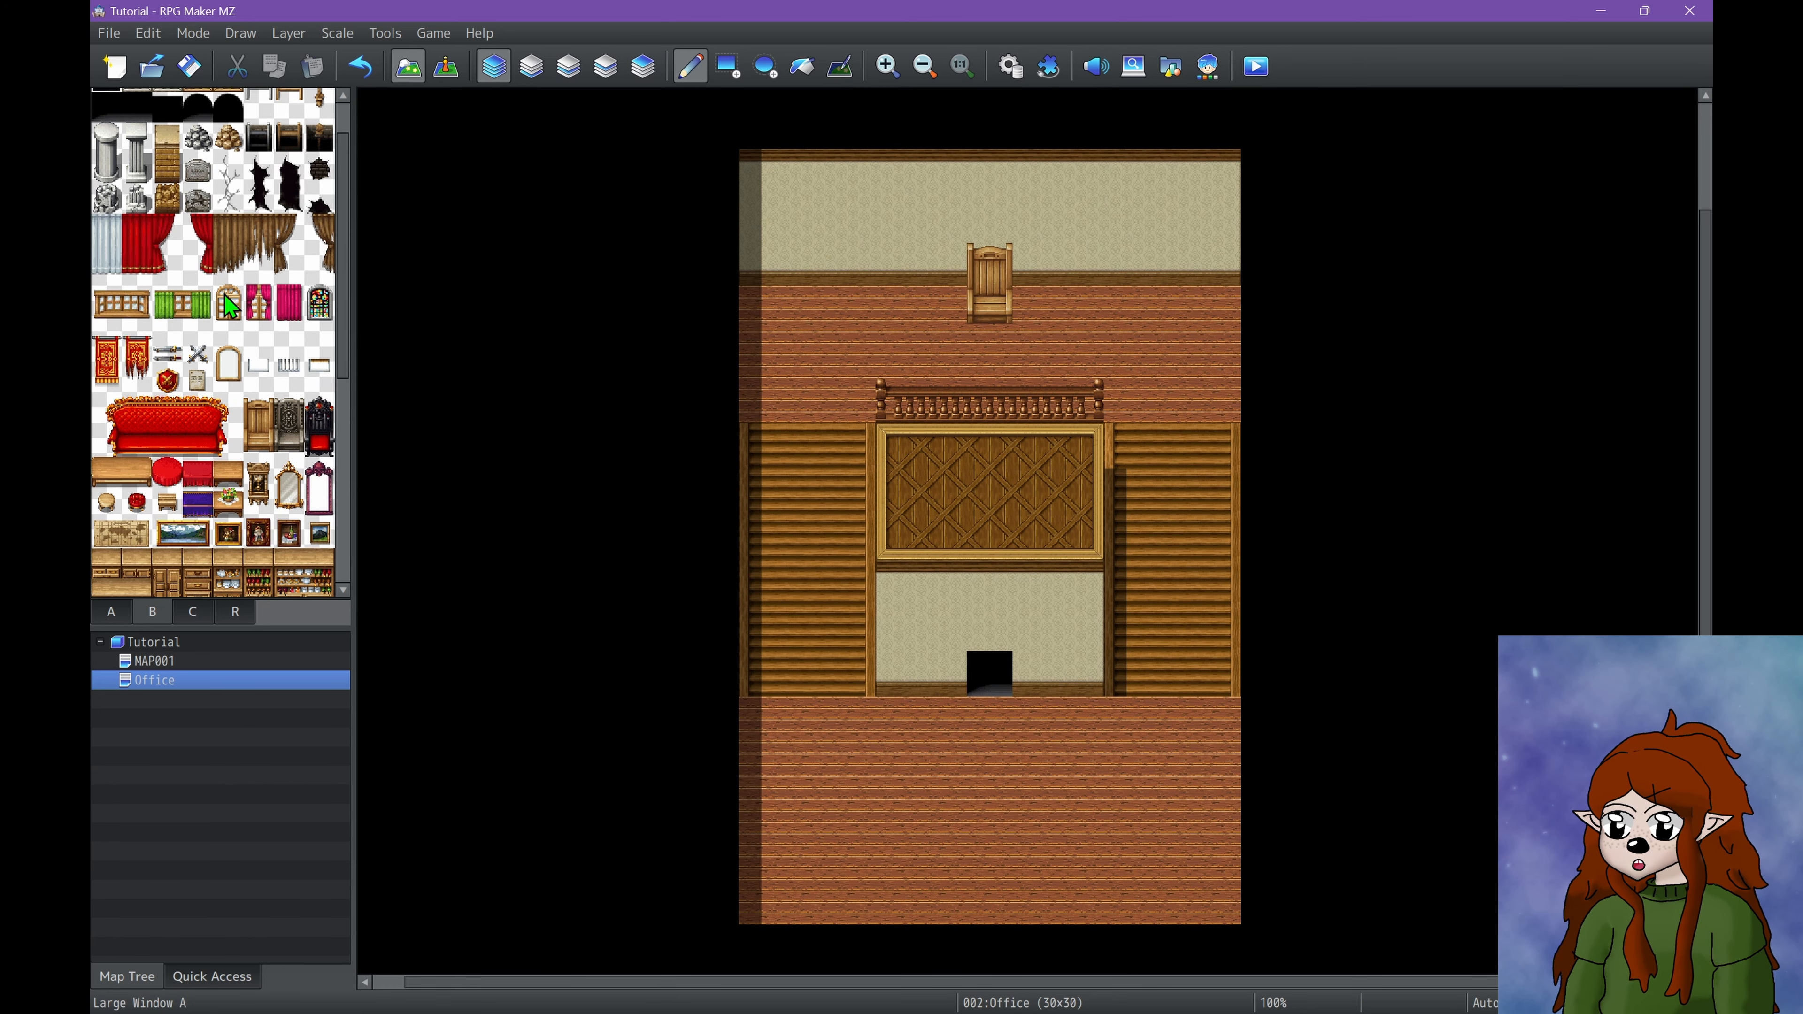
pyautogui.click(261, 306)
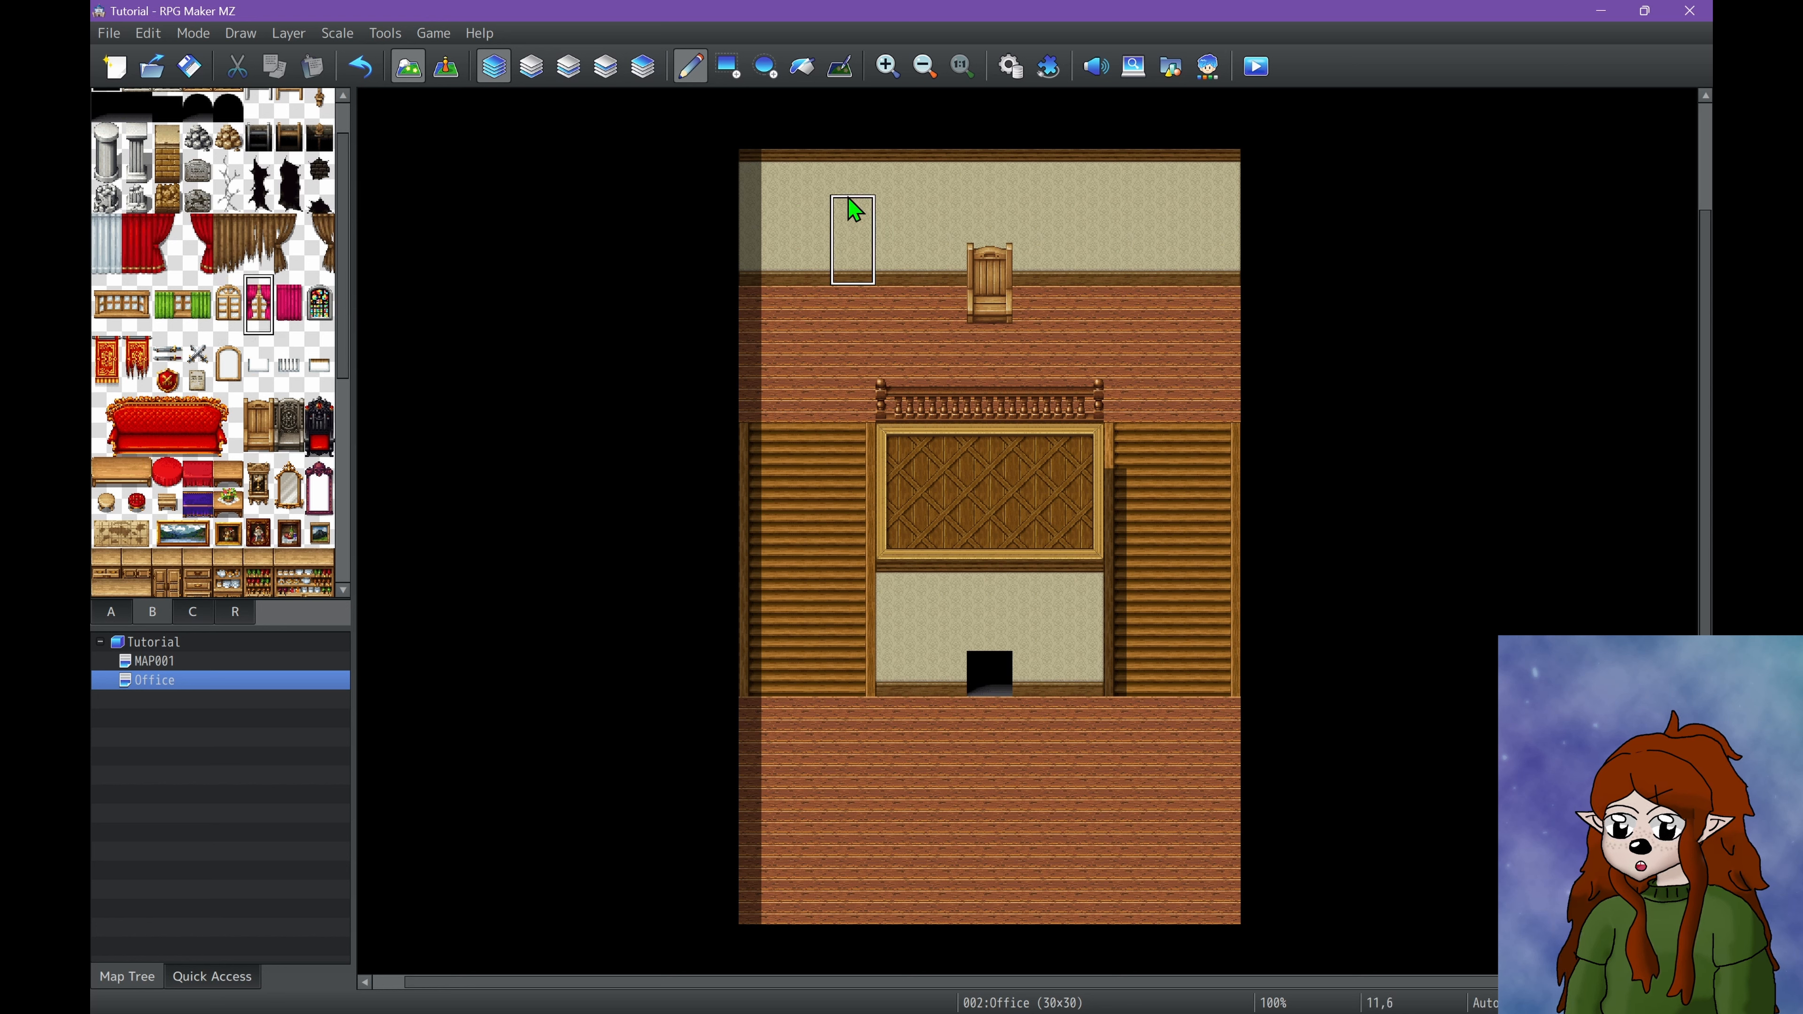
pyautogui.click(854, 211)
pyautogui.hotkey('ctrl', 'z')
pyautogui.click(854, 186)
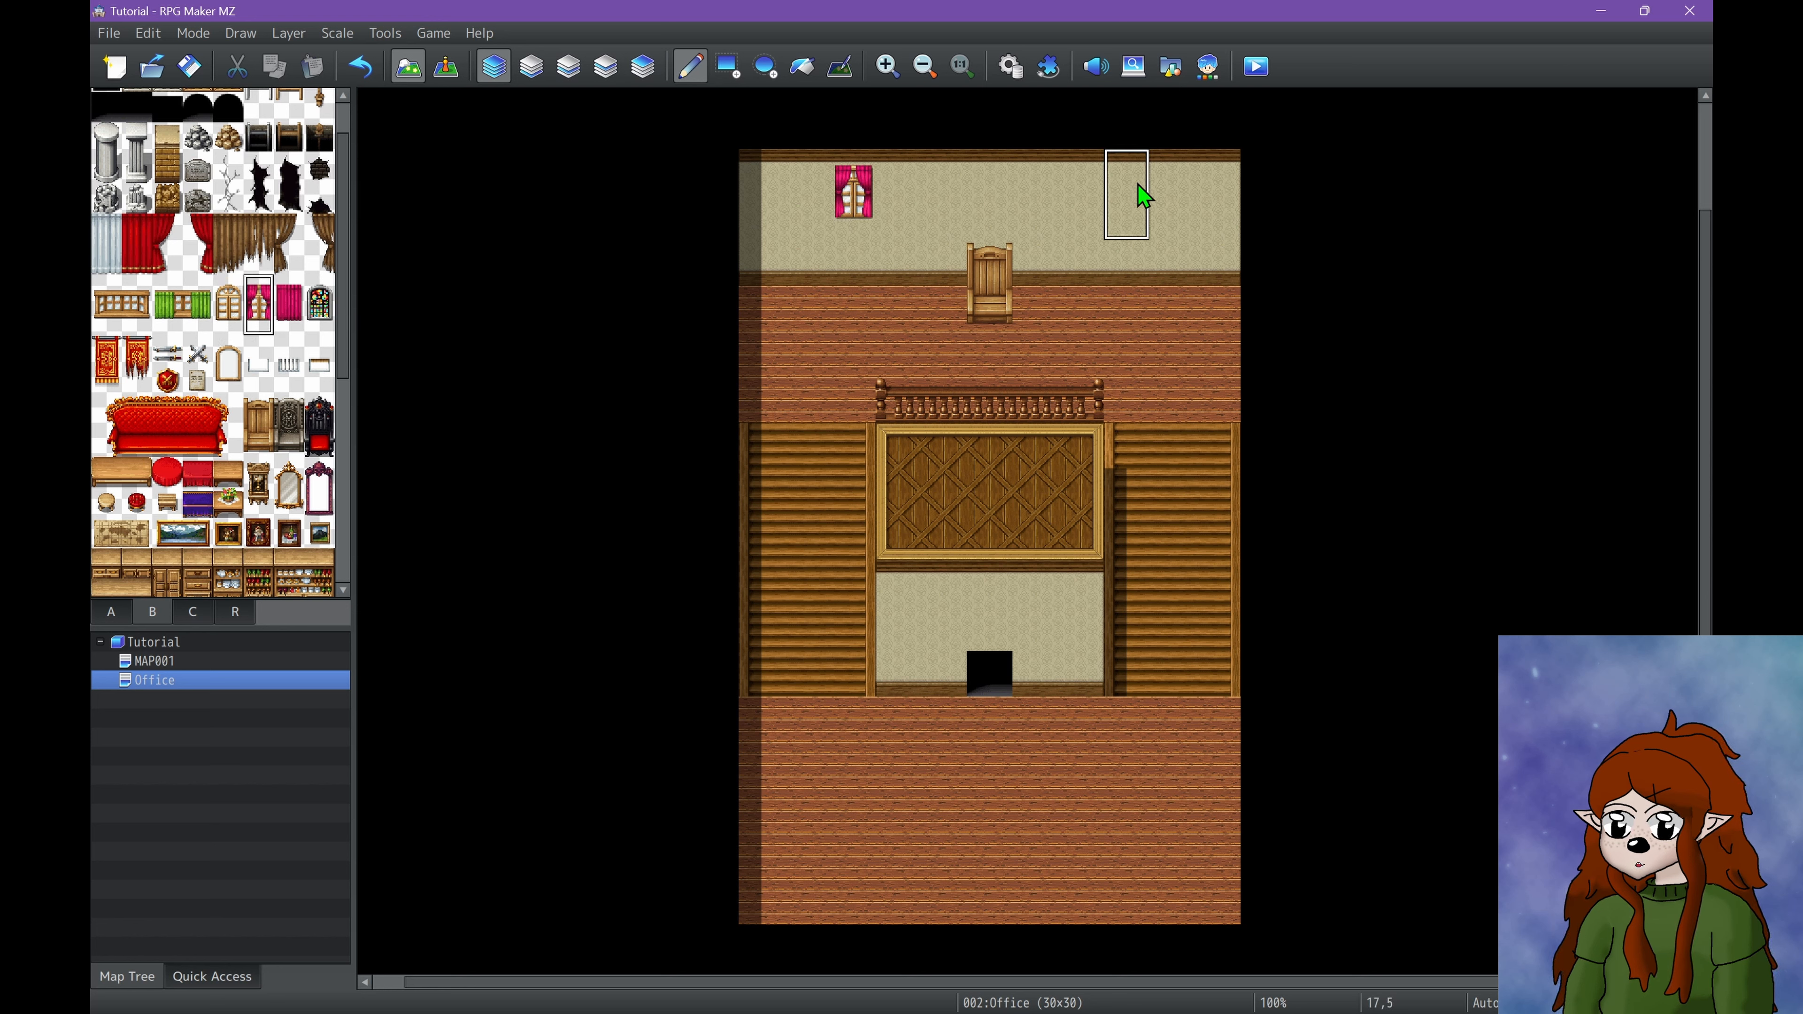
pyautogui.hotkey('ctrl', 'z')
pyautogui.click(1171, 195)
pyautogui.hotkey('ctrl', 'z')
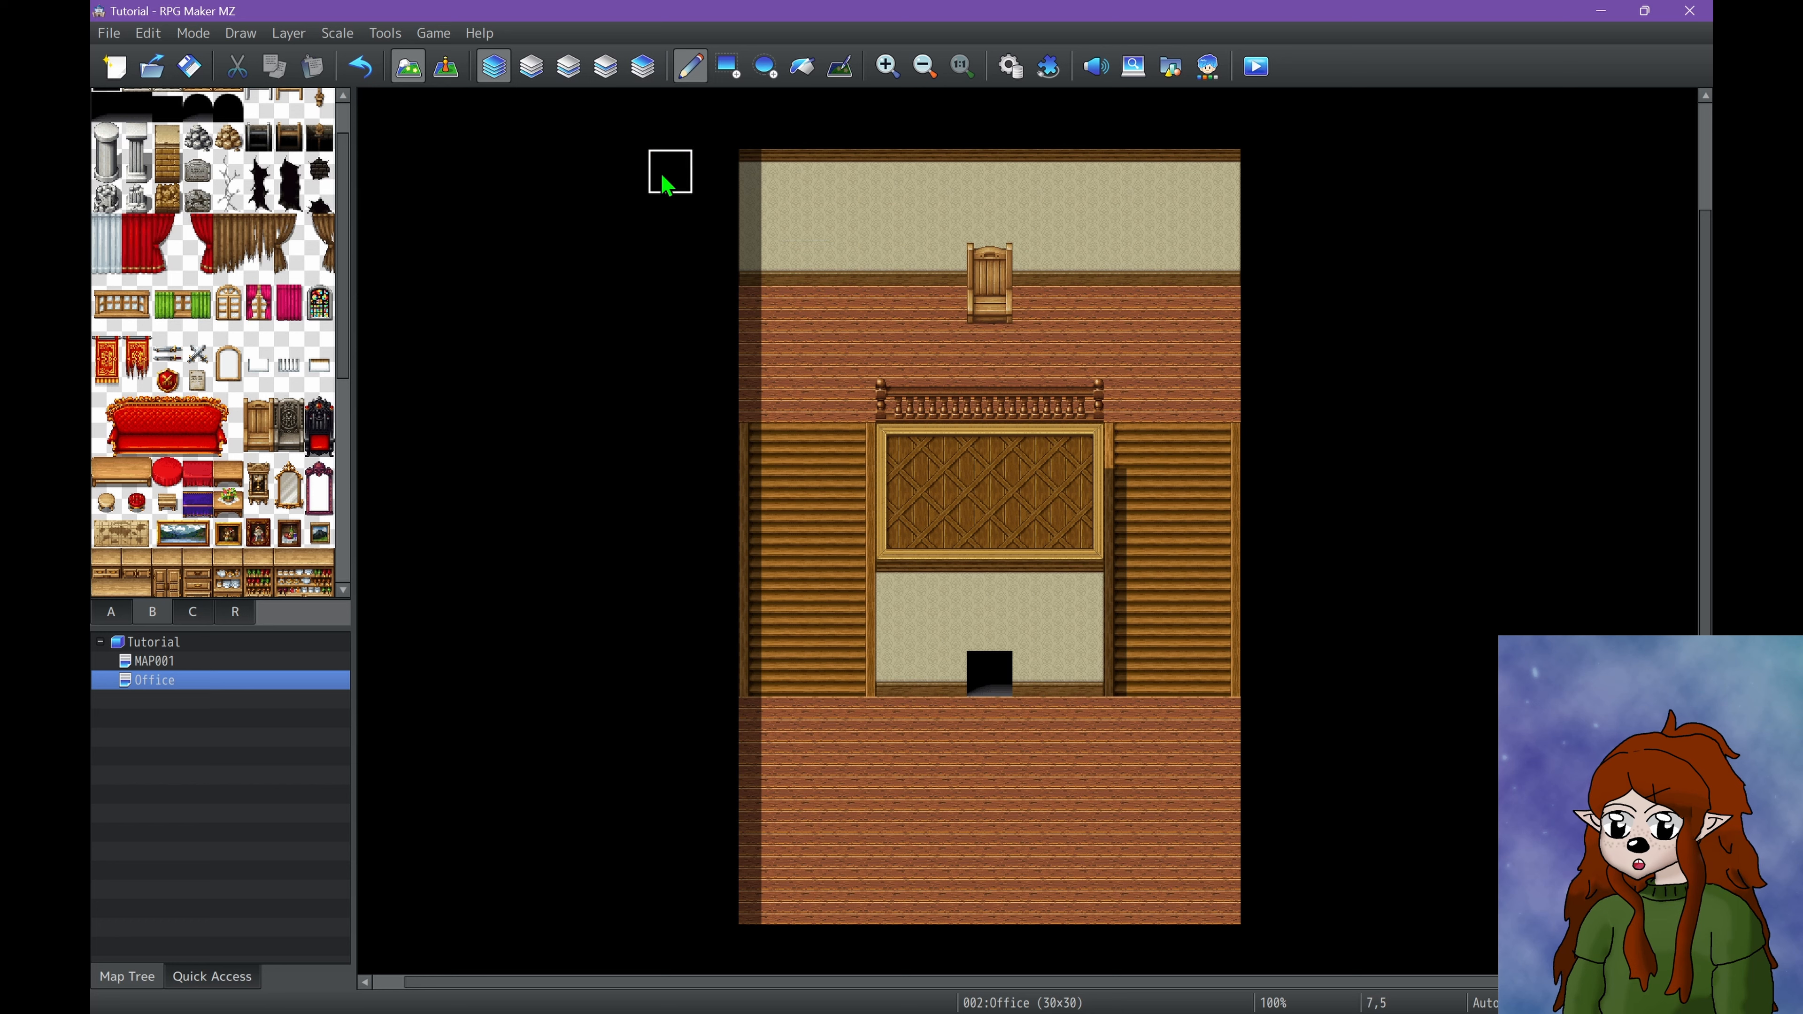
# Try shortening the upper wall by one tile row with a Large Window B near each end, and undo these changes.
pyautogui.hotkey('ctrl', 'z')
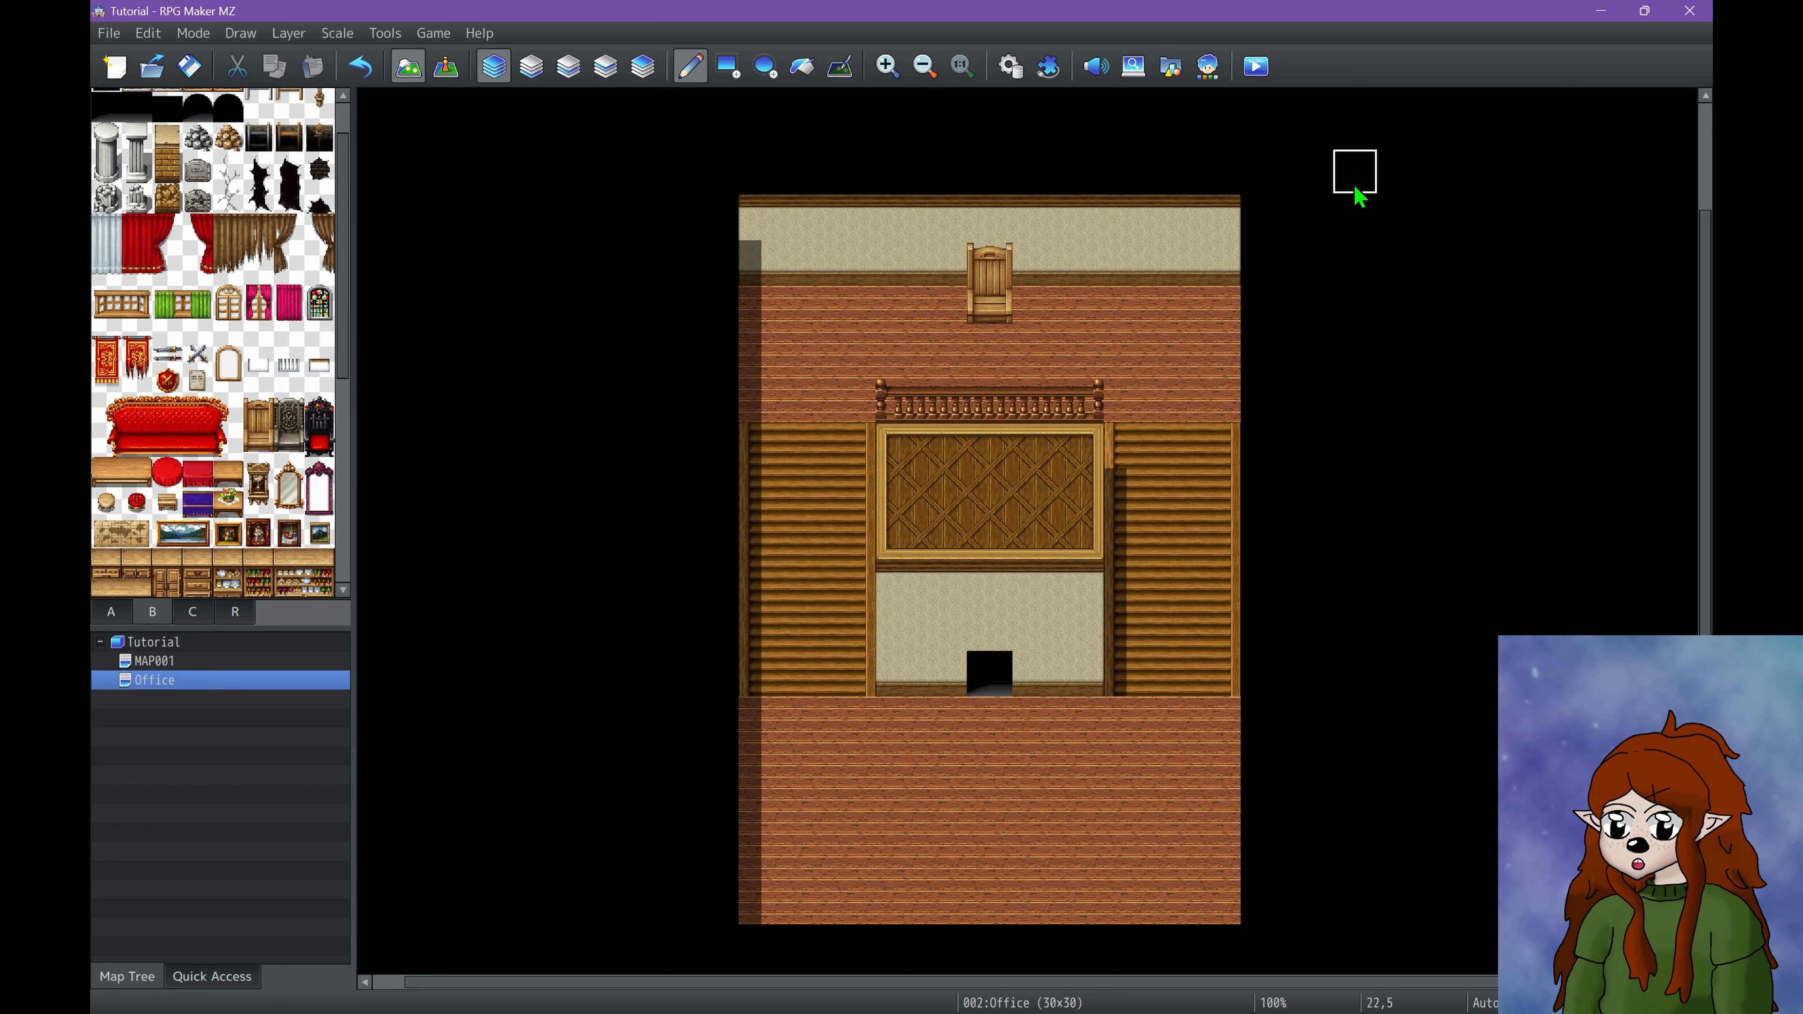
pyautogui.click(260, 302)
pyautogui.click(807, 240)
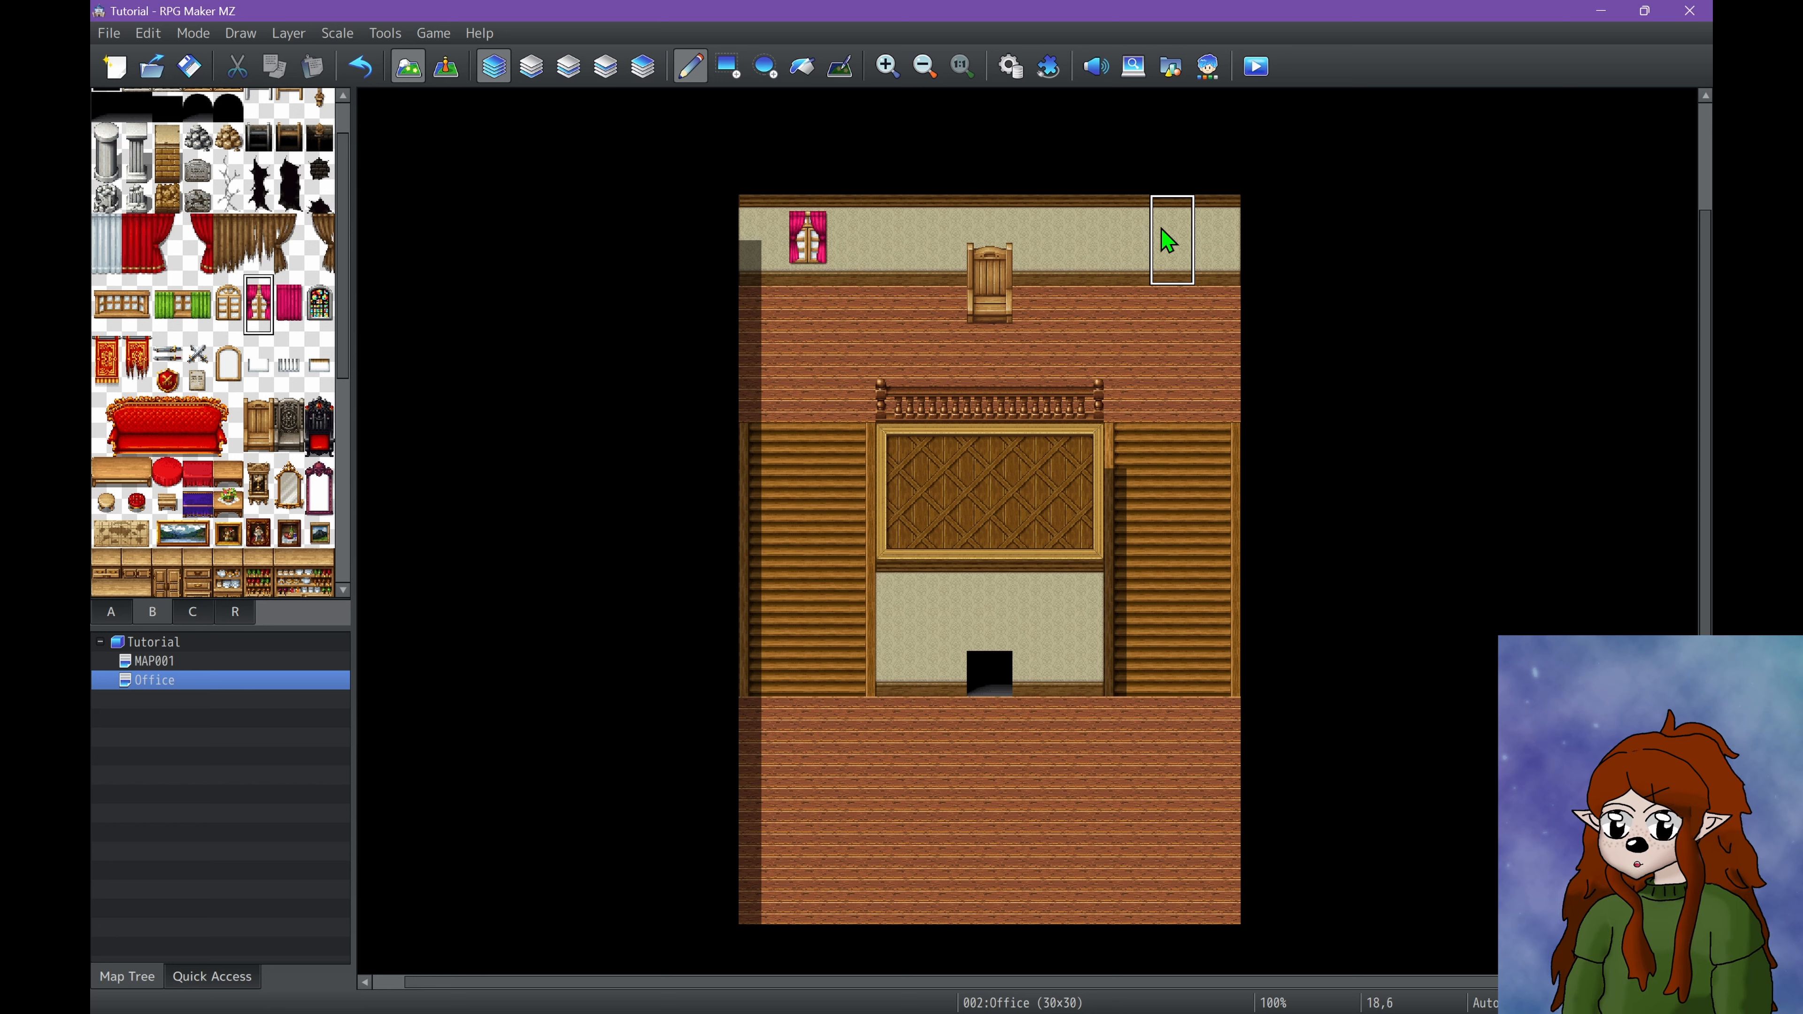
pyautogui.click(1169, 240)
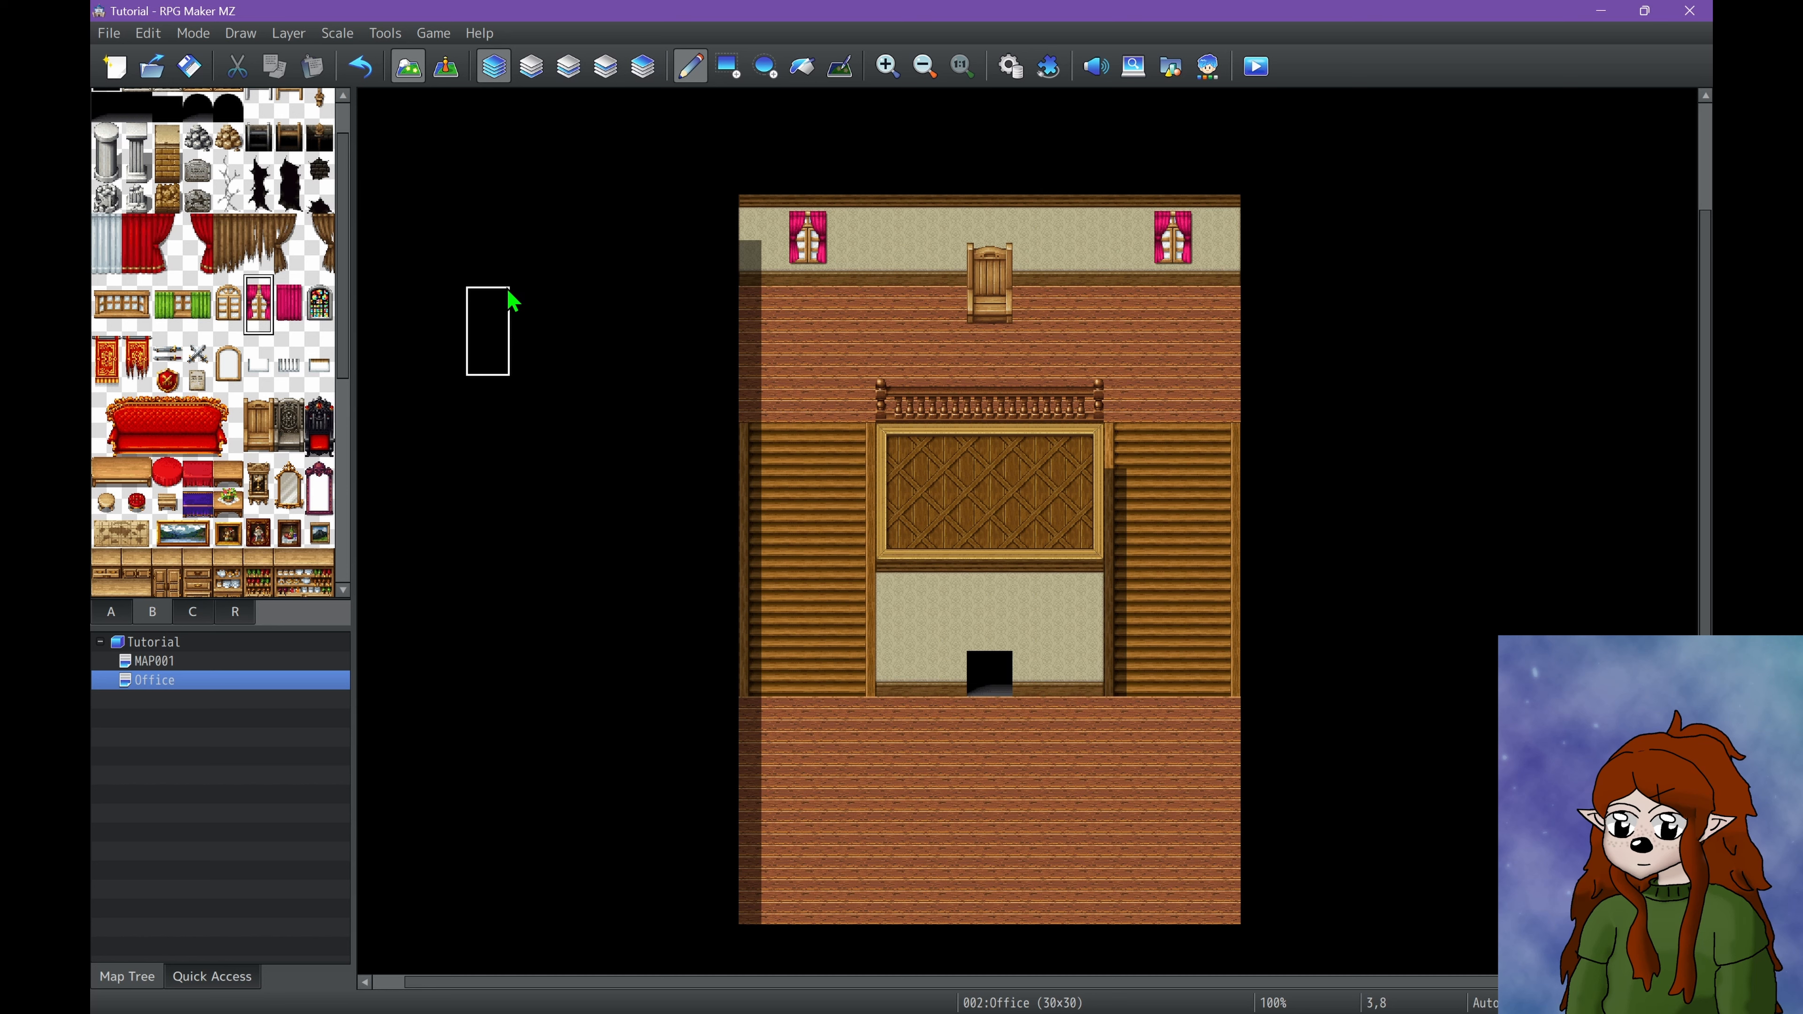
pyautogui.hotkey('ctrl', 'z')
pyautogui.hotkey('ctrl', 'z')
pyautogui.hotkey('ctrl', 'z')
# Extend the upper cream wall one tile row upward and place a Large Window B on each side of the chair.
pyautogui.rightClick(820, 213)
pyautogui.moveTo(745, 115); pyautogui.dragTo(1211, 153)
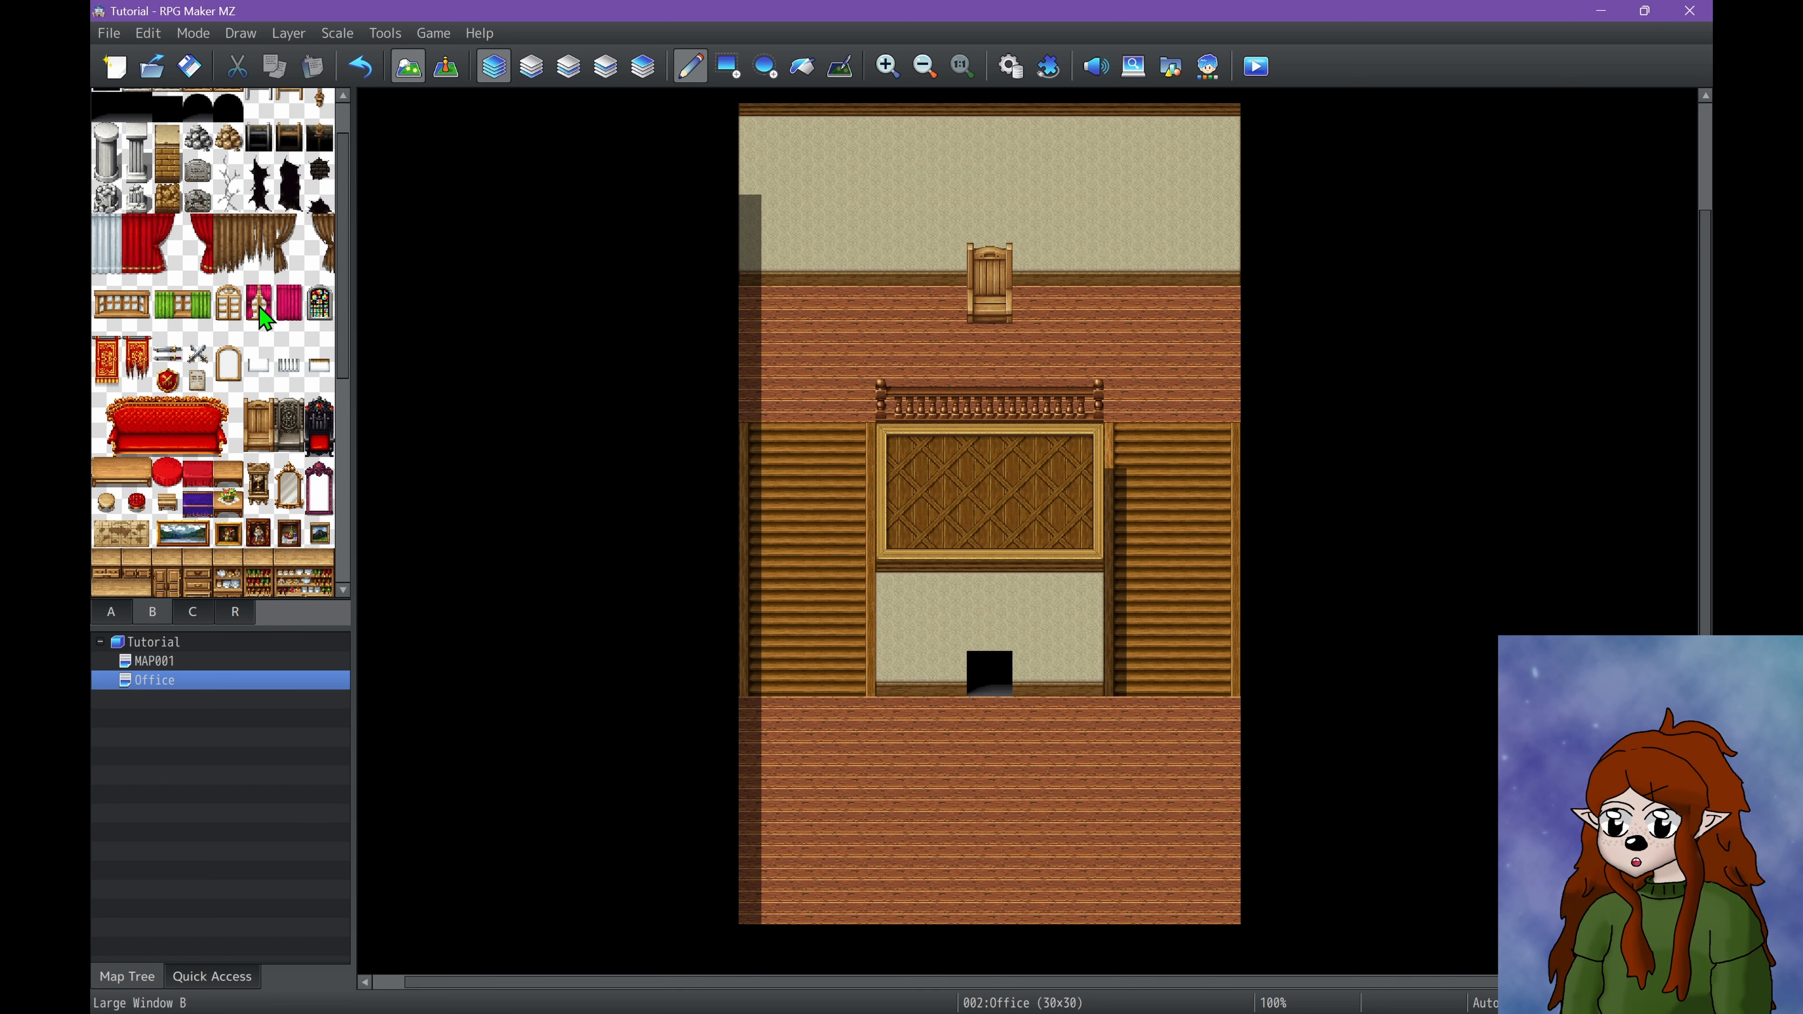
pyautogui.click(856, 172)
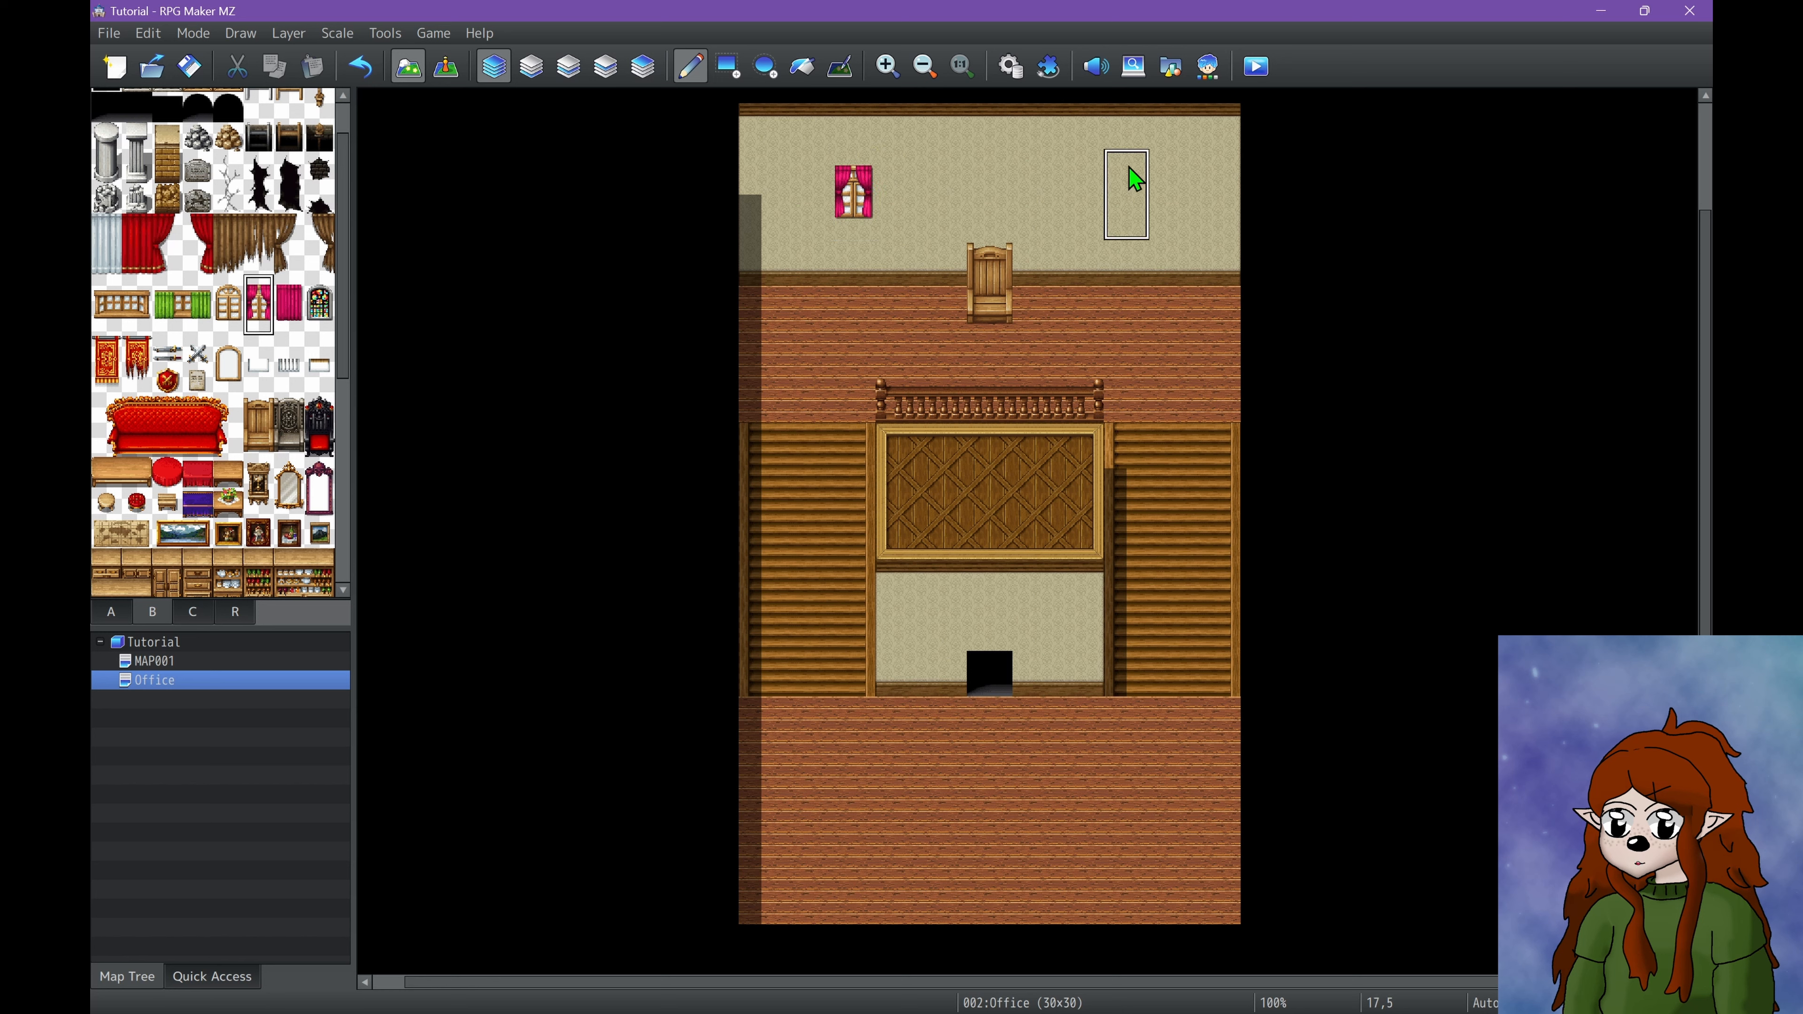
pyautogui.click(1129, 174)
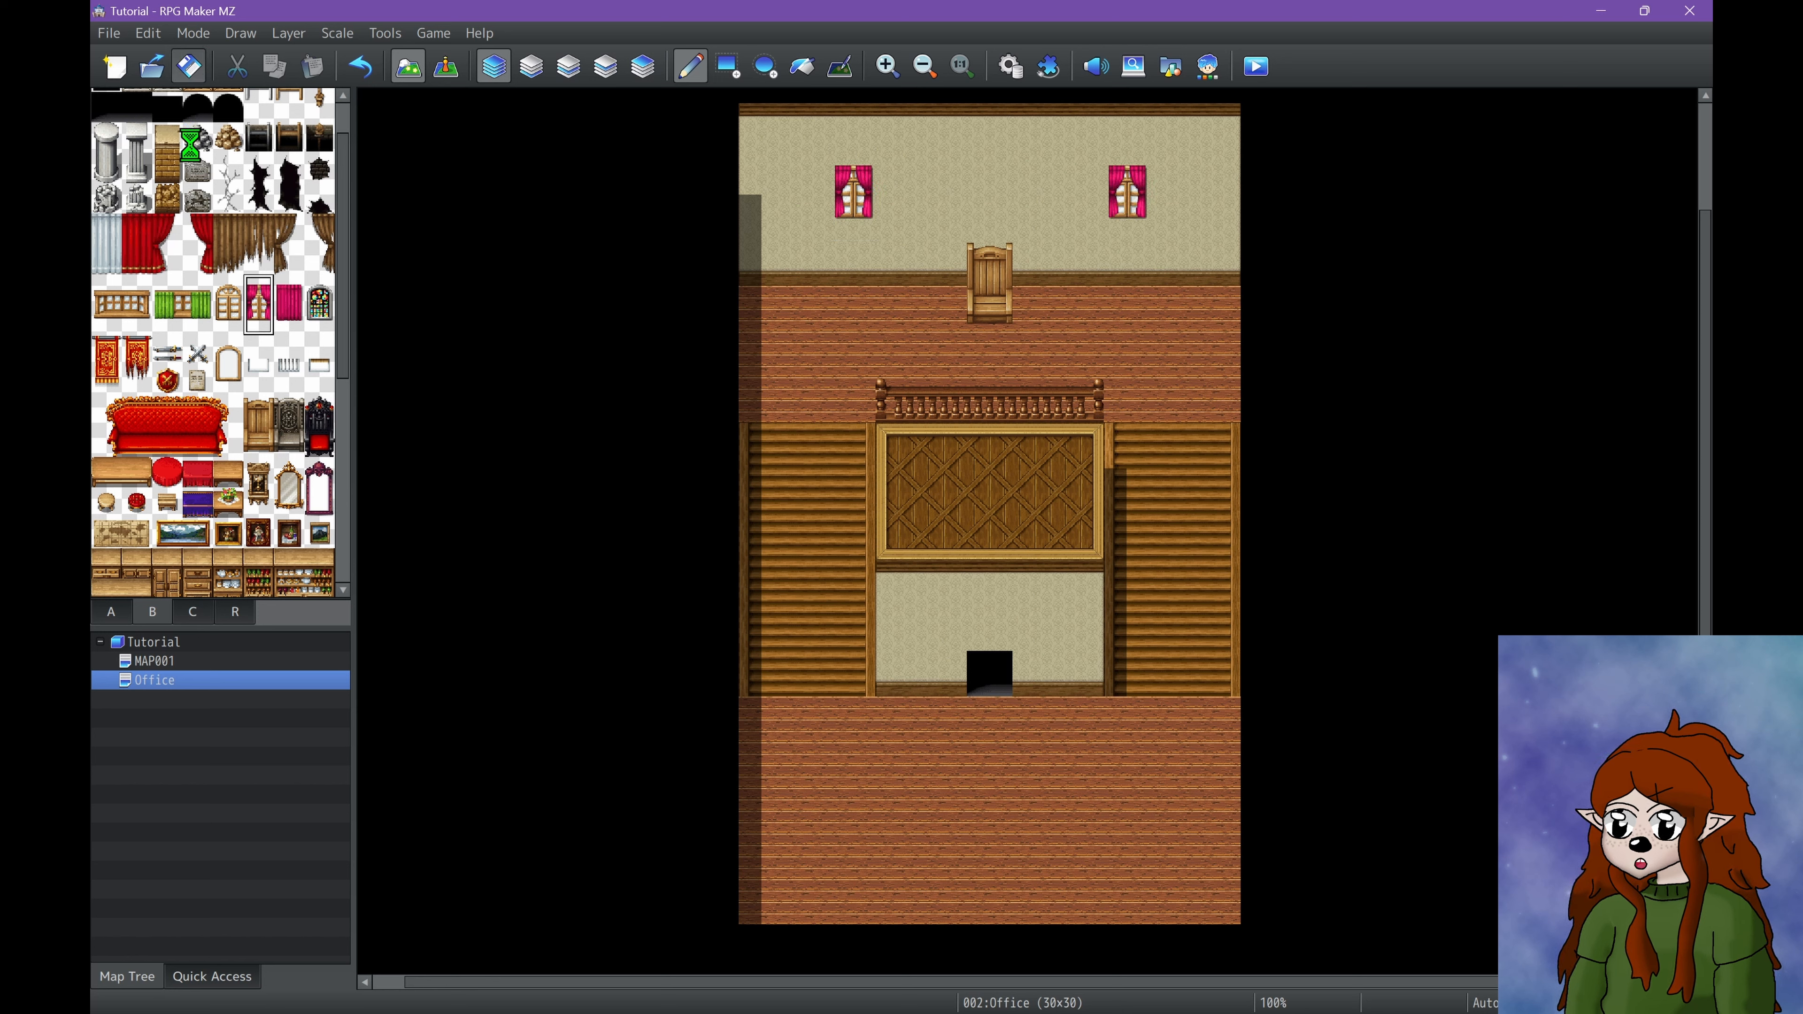
# Try placing the round red Table B directly left of the wooden chair, and undo it.
pyautogui.click(183, 303)
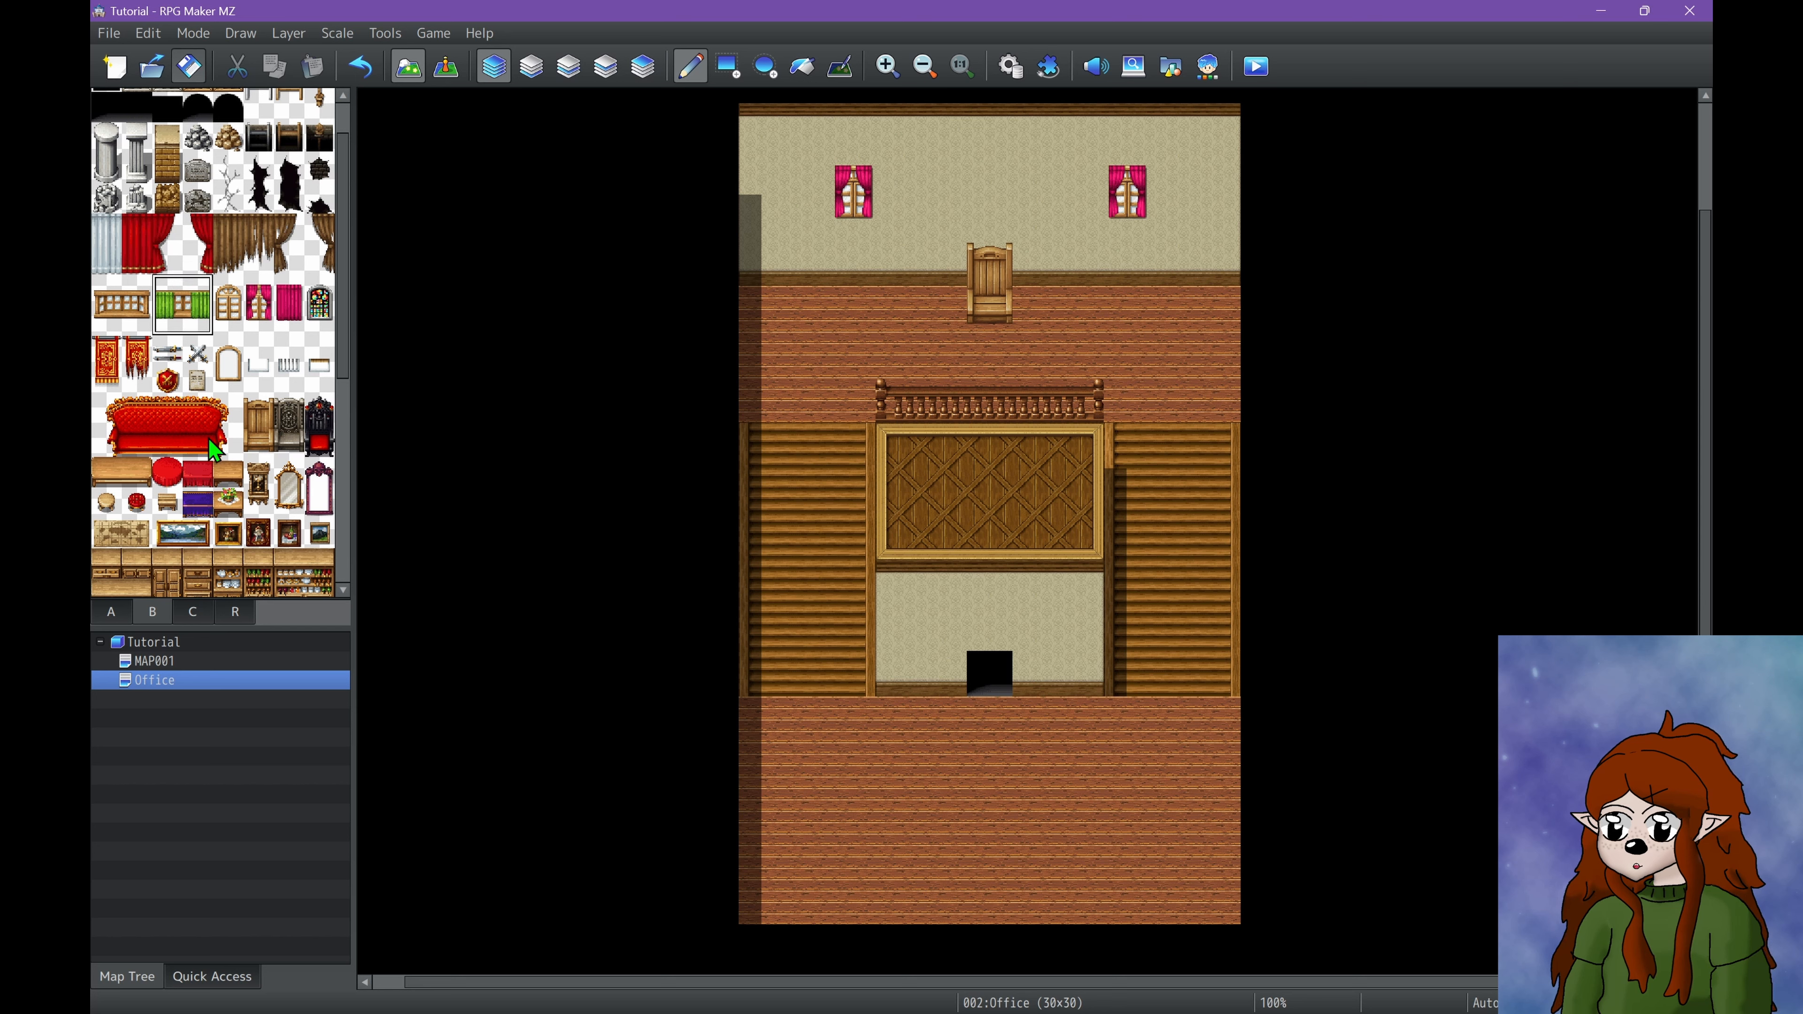
pyautogui.scroll(-5, 215, 449)
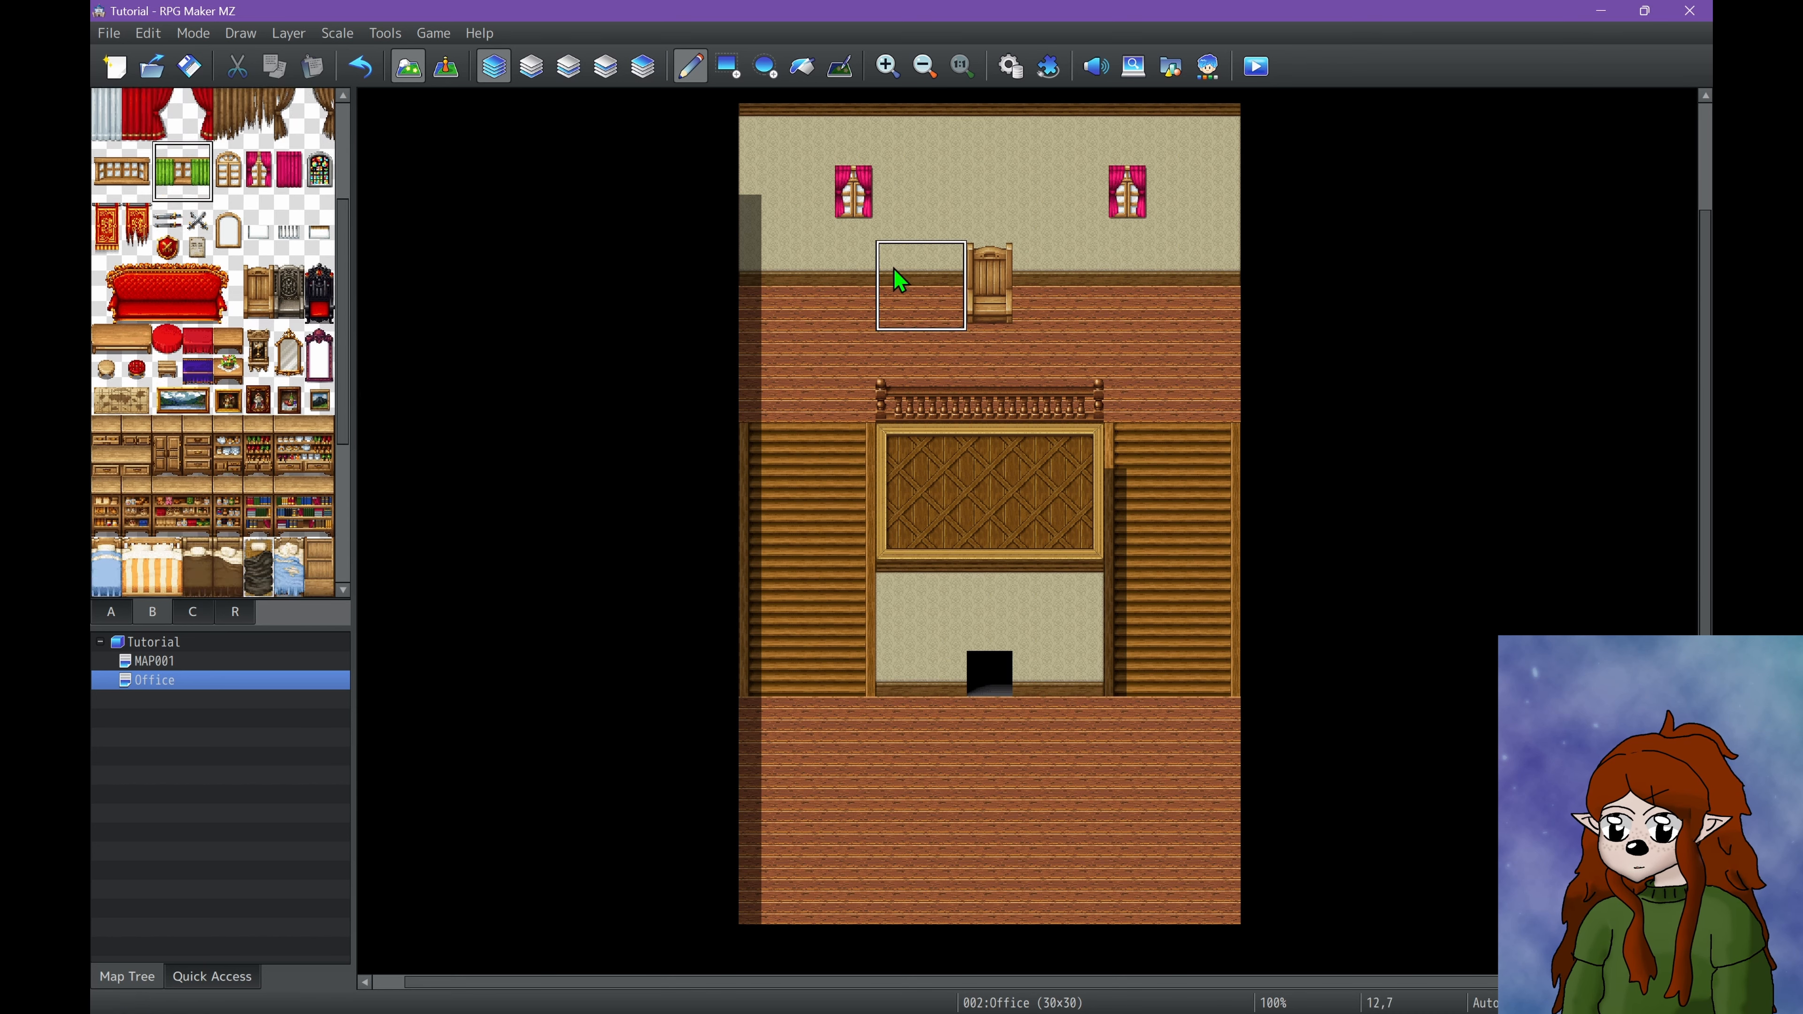
pyautogui.scroll(-3, 165, 263)
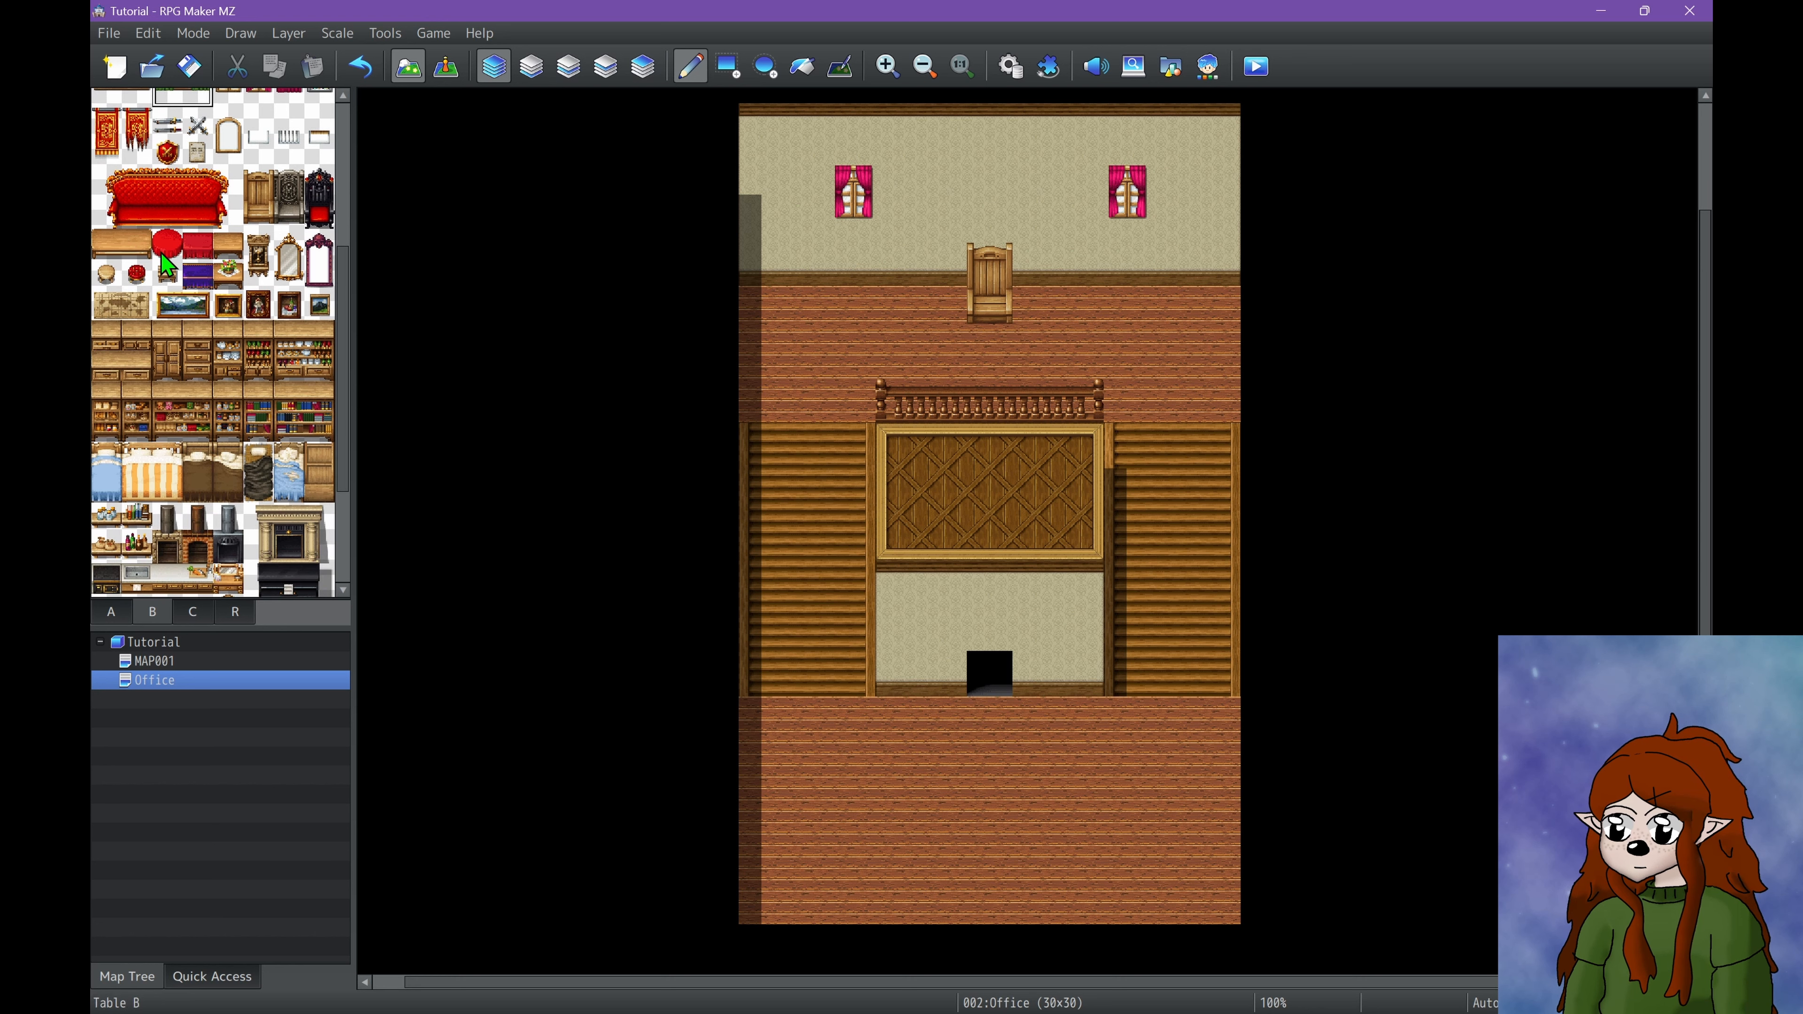
pyautogui.click(166, 245)
pyautogui.click(944, 308)
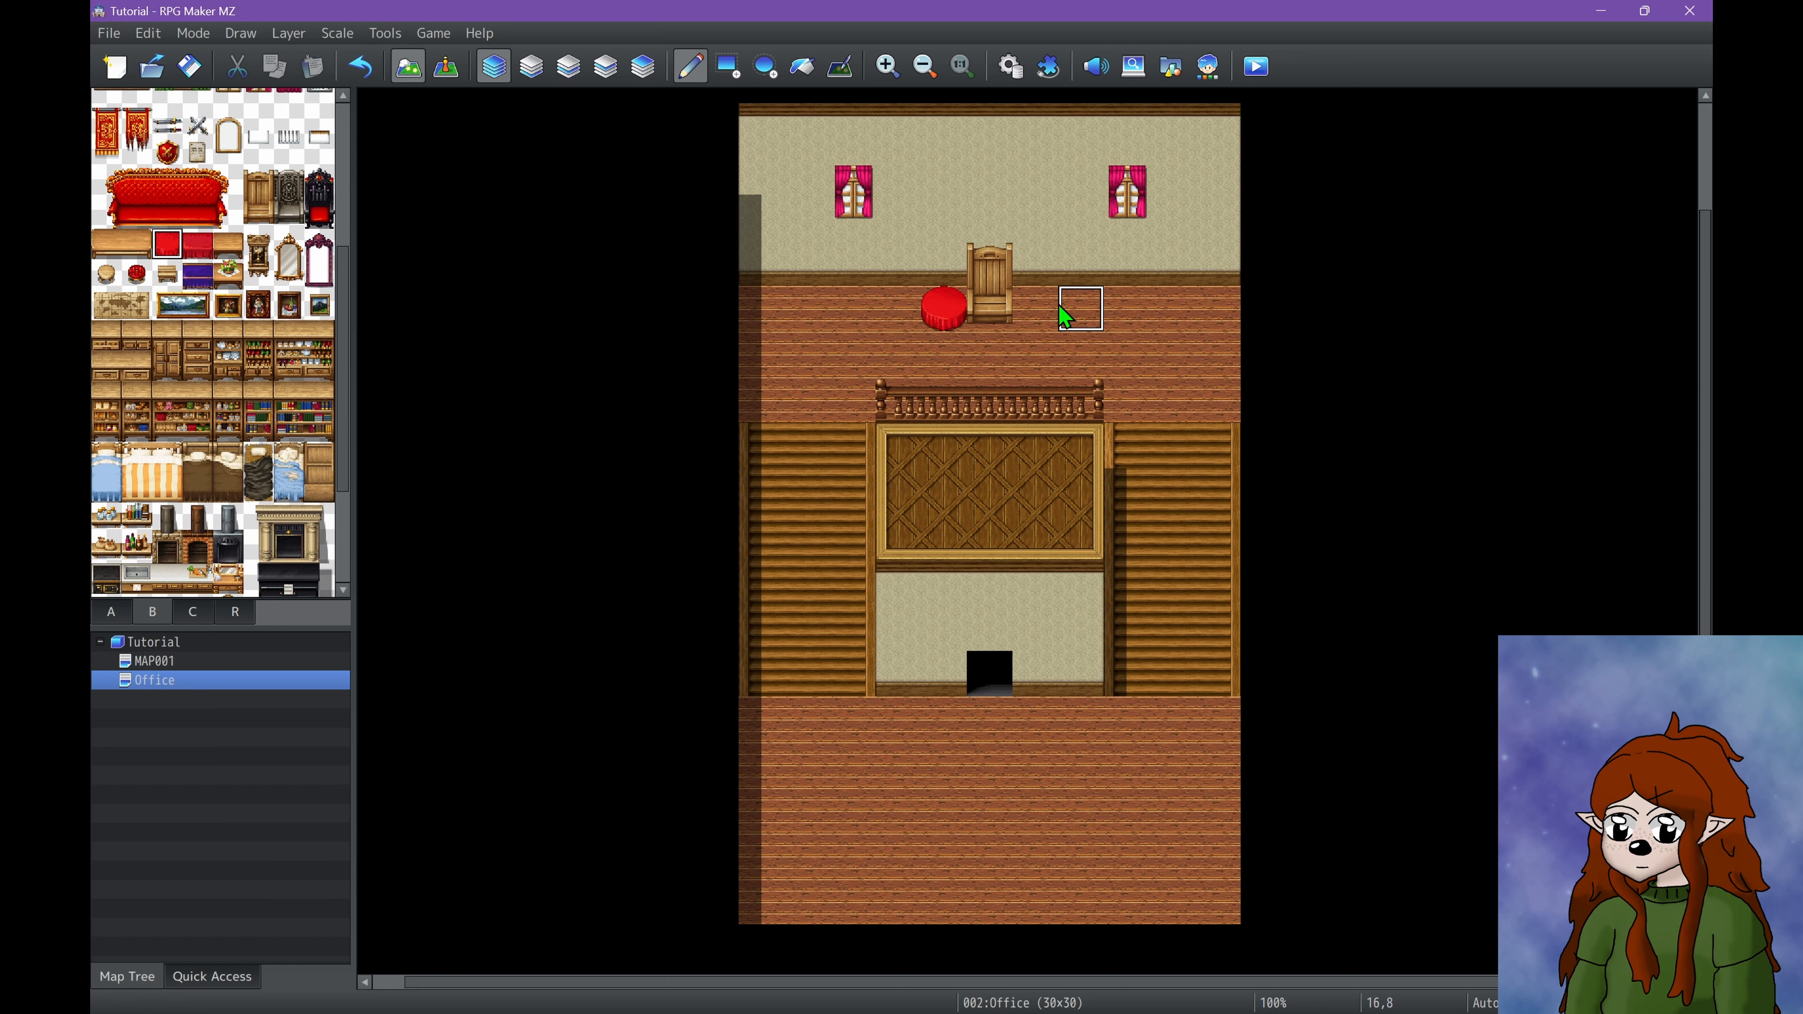
pyautogui.hotkey('ctrl', 'z')
# Place the rectangular table with the red tablecloth directly left of the wooden chair.
pyautogui.click(202, 252)
pyautogui.click(944, 308)
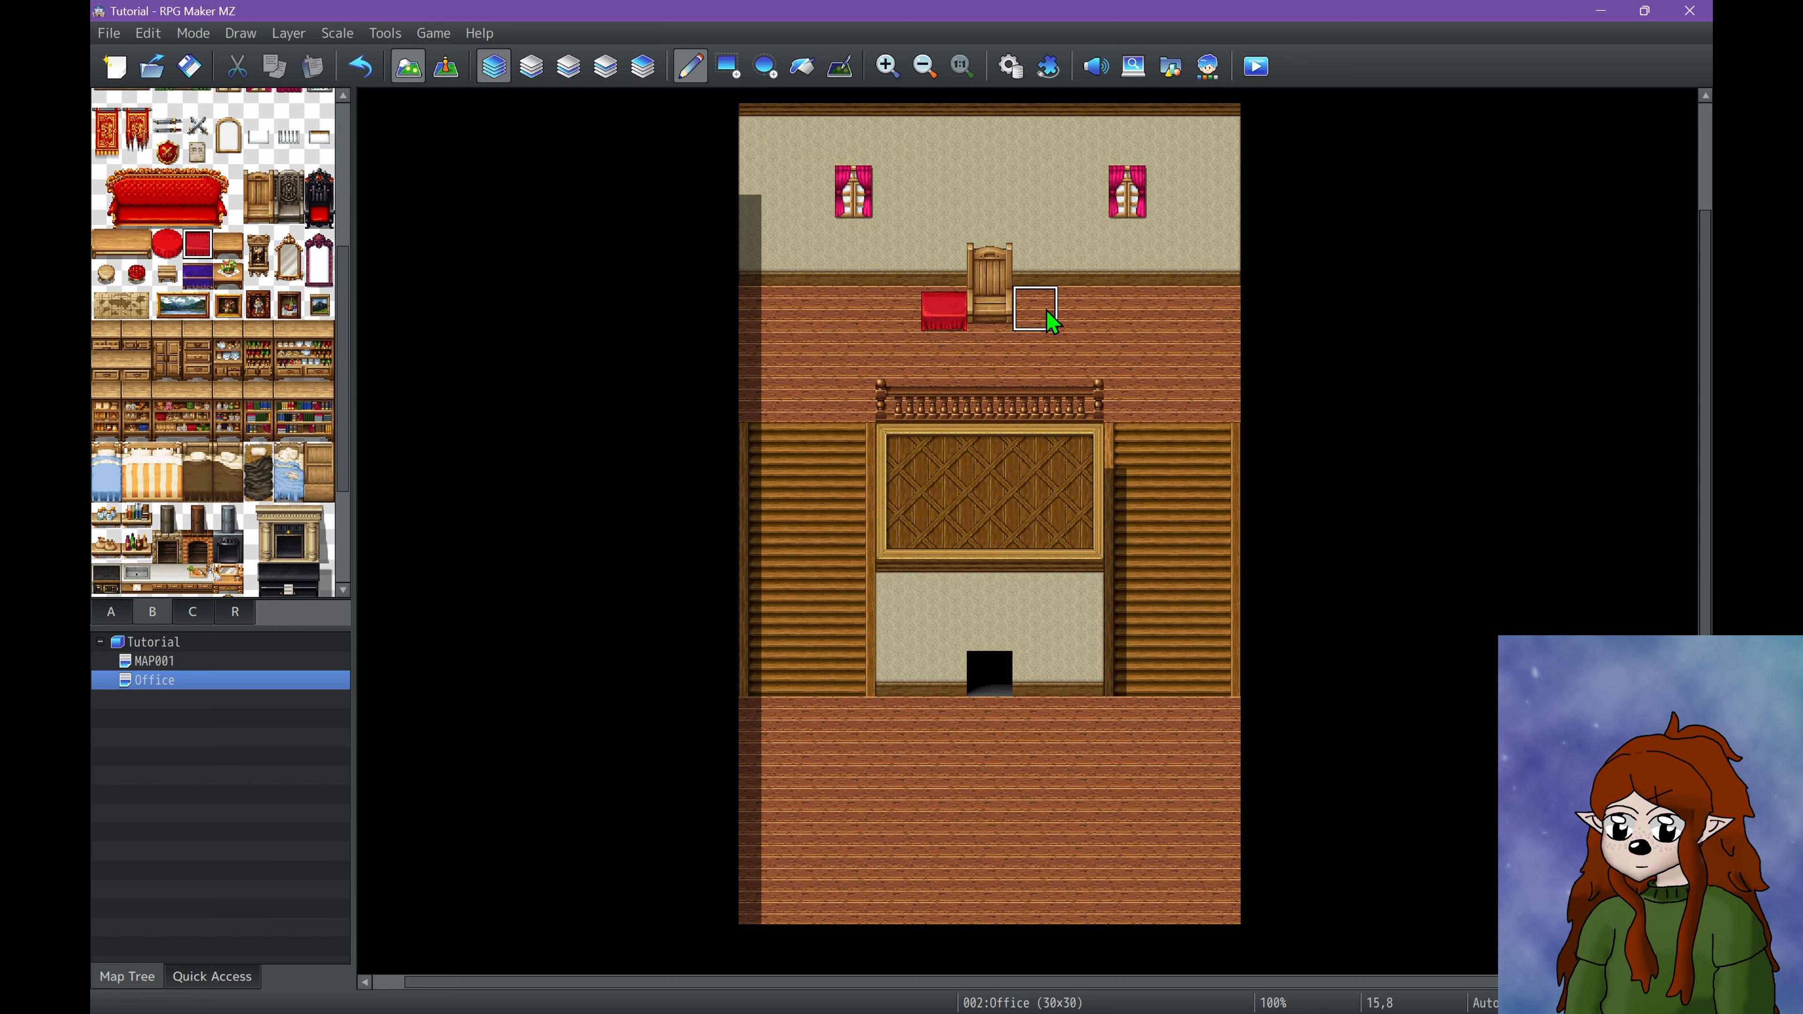
# Place a red-clothed table on the free side of the wooden throne and hang a portrait on the wall above the throne.
pyautogui.click(1036, 309)
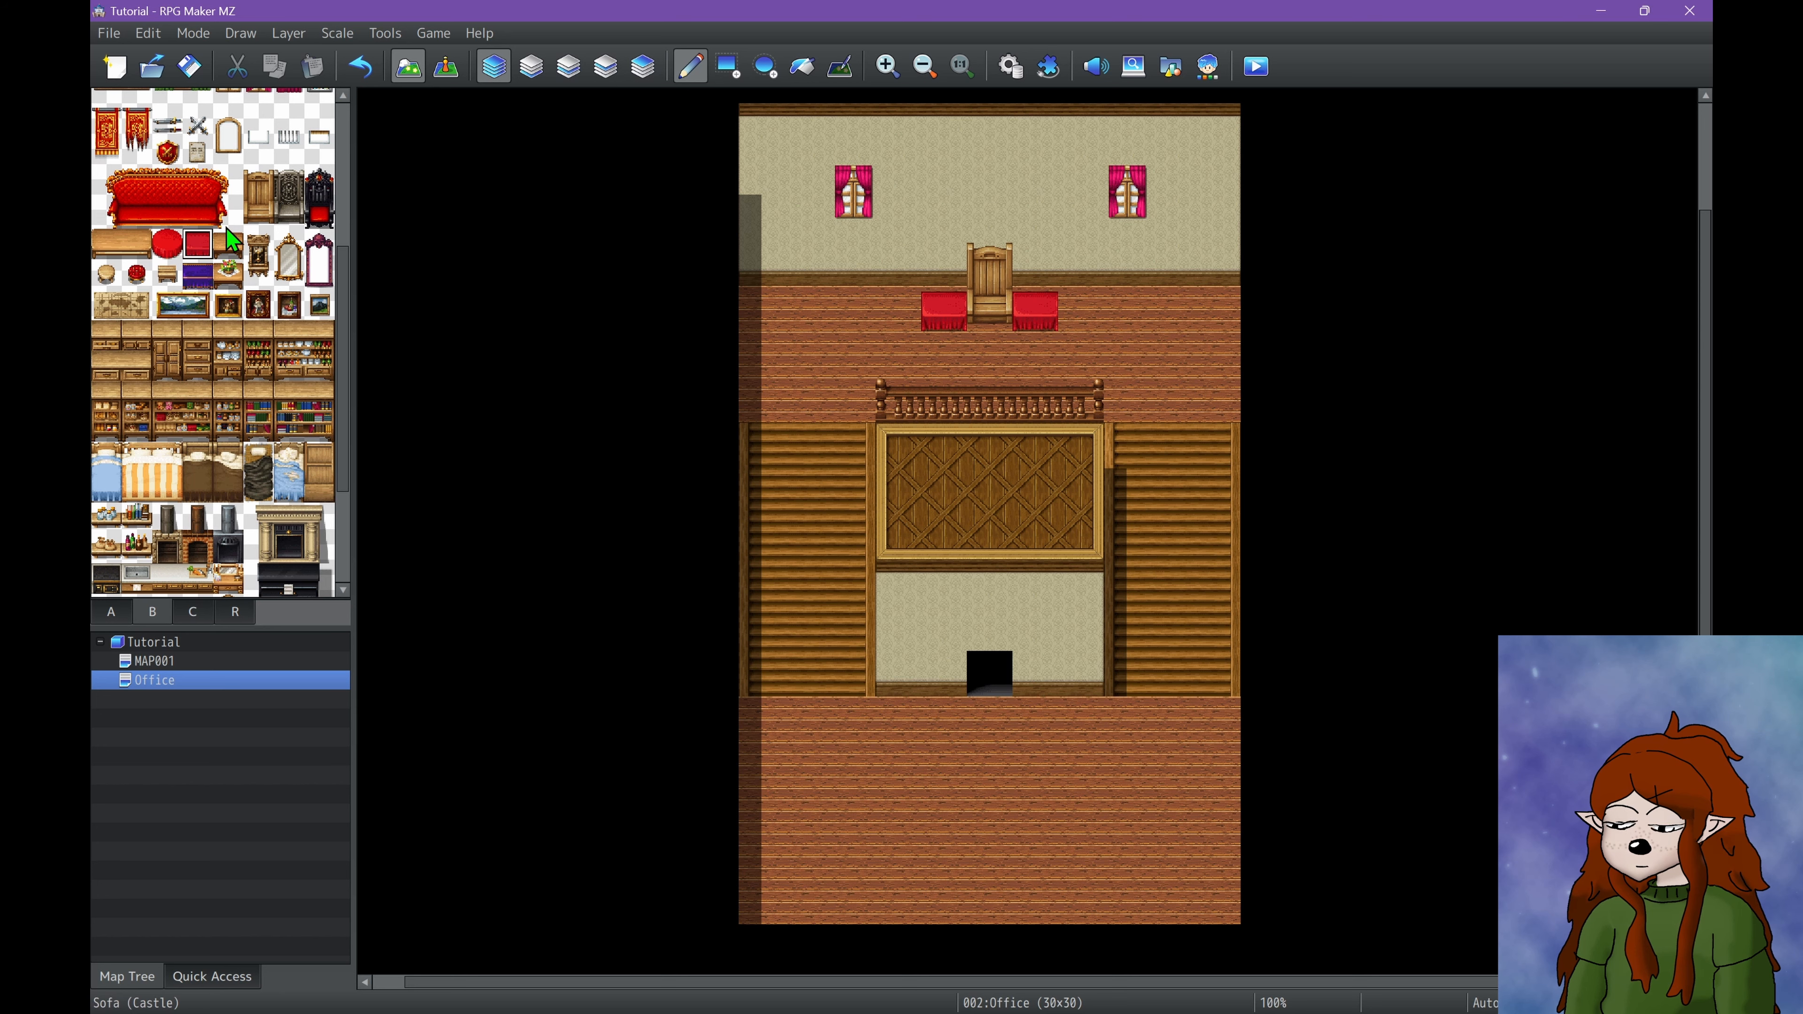
pyautogui.click(261, 318)
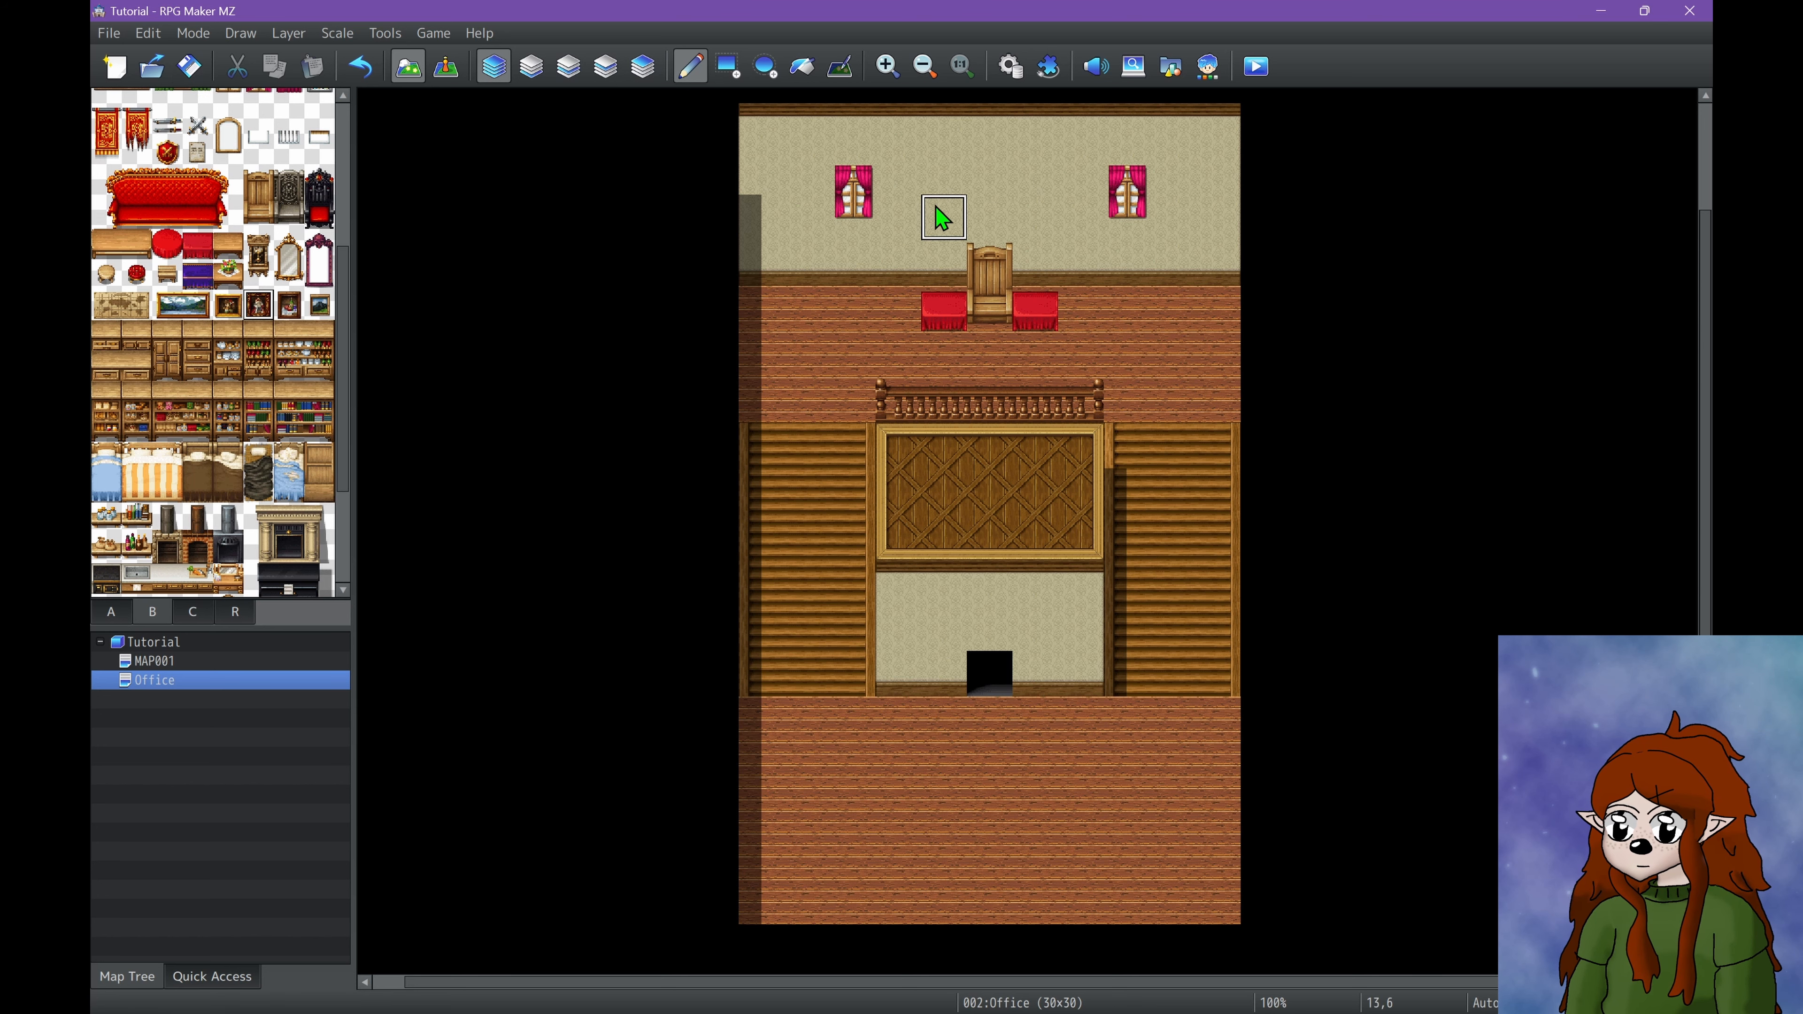
pyautogui.click(987, 186)
pyautogui.keyDown('ctrl'); pyautogui.scroll(3, 1070, 179); pyautogui.keyUp('ctrl')
pyautogui.scroll(2, 1068, 188)
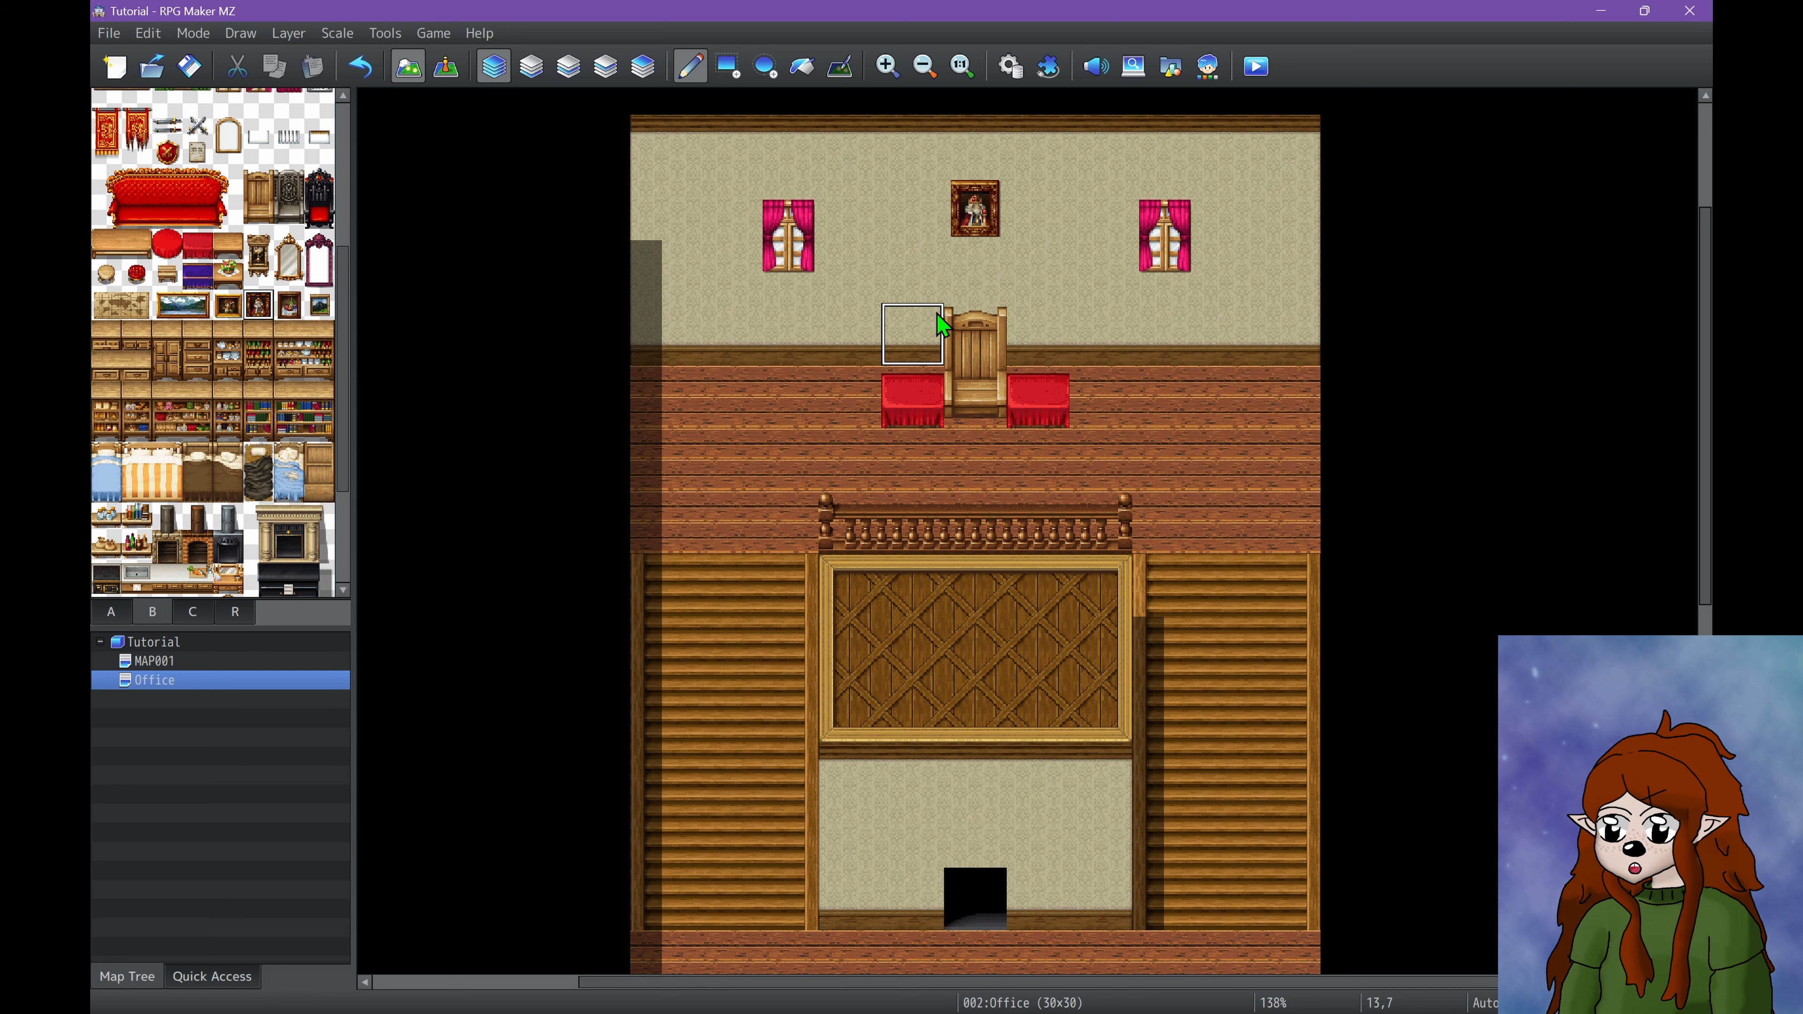
pyautogui.keyDown('ctrl'); pyautogui.scroll(1, 943, 326); pyautogui.keyUp('ctrl')
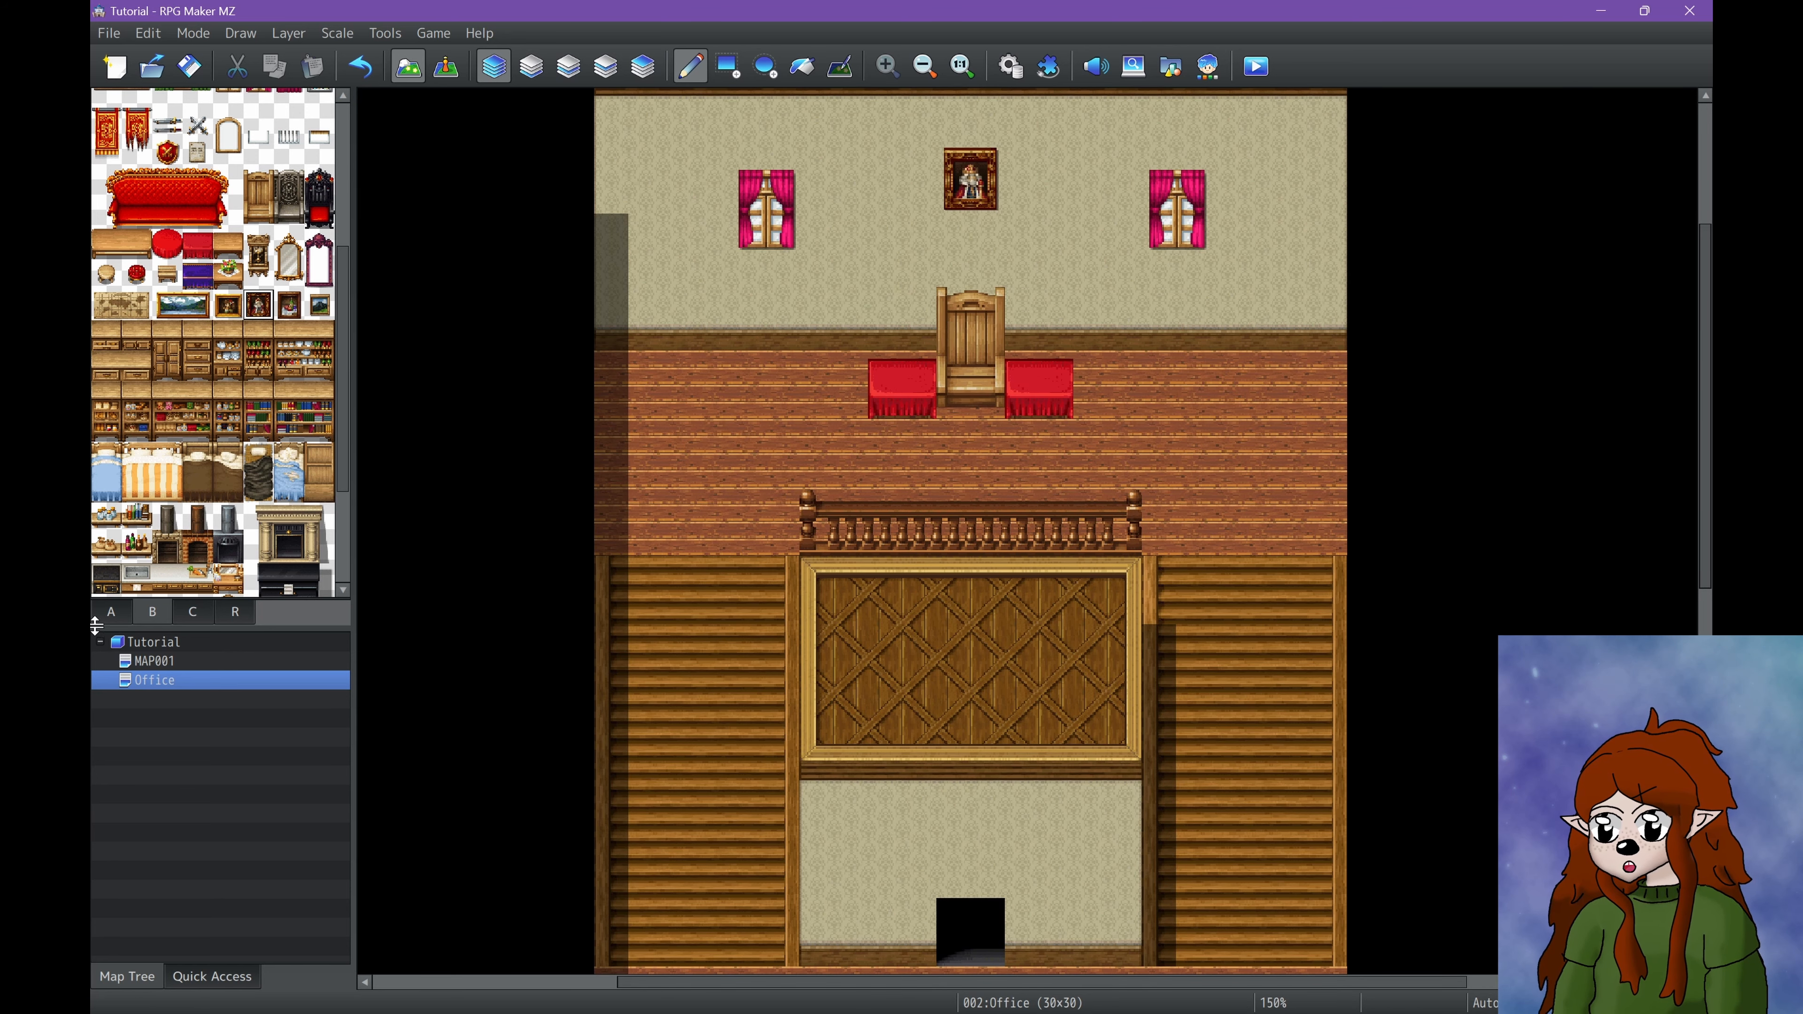
# Try Rug E (Oriental Red) in a nine-tile strip in front of the throne, undo it, and lay Rug F (Oriental Purple) there instead.
pyautogui.click(111, 611)
pyautogui.scroll(5, 171, 263)
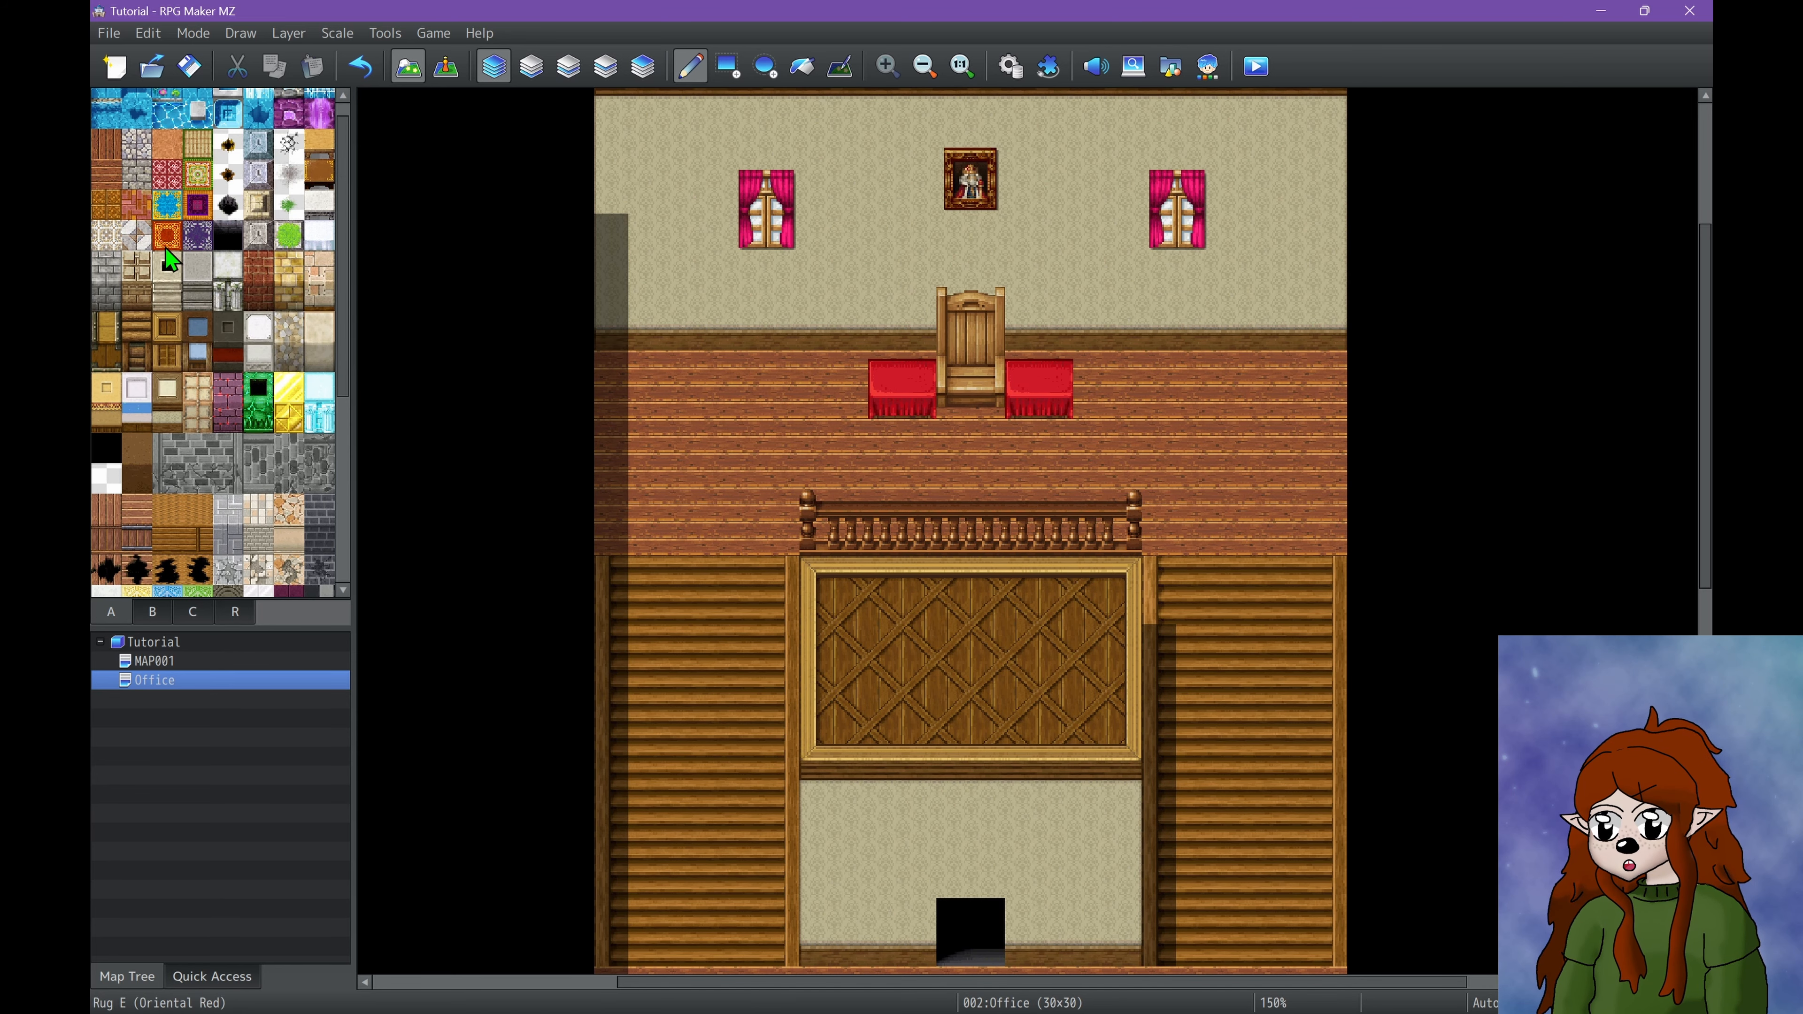
pyautogui.click(167, 247)
pyautogui.moveTo(685, 452); pyautogui.dragTo(1230, 468)
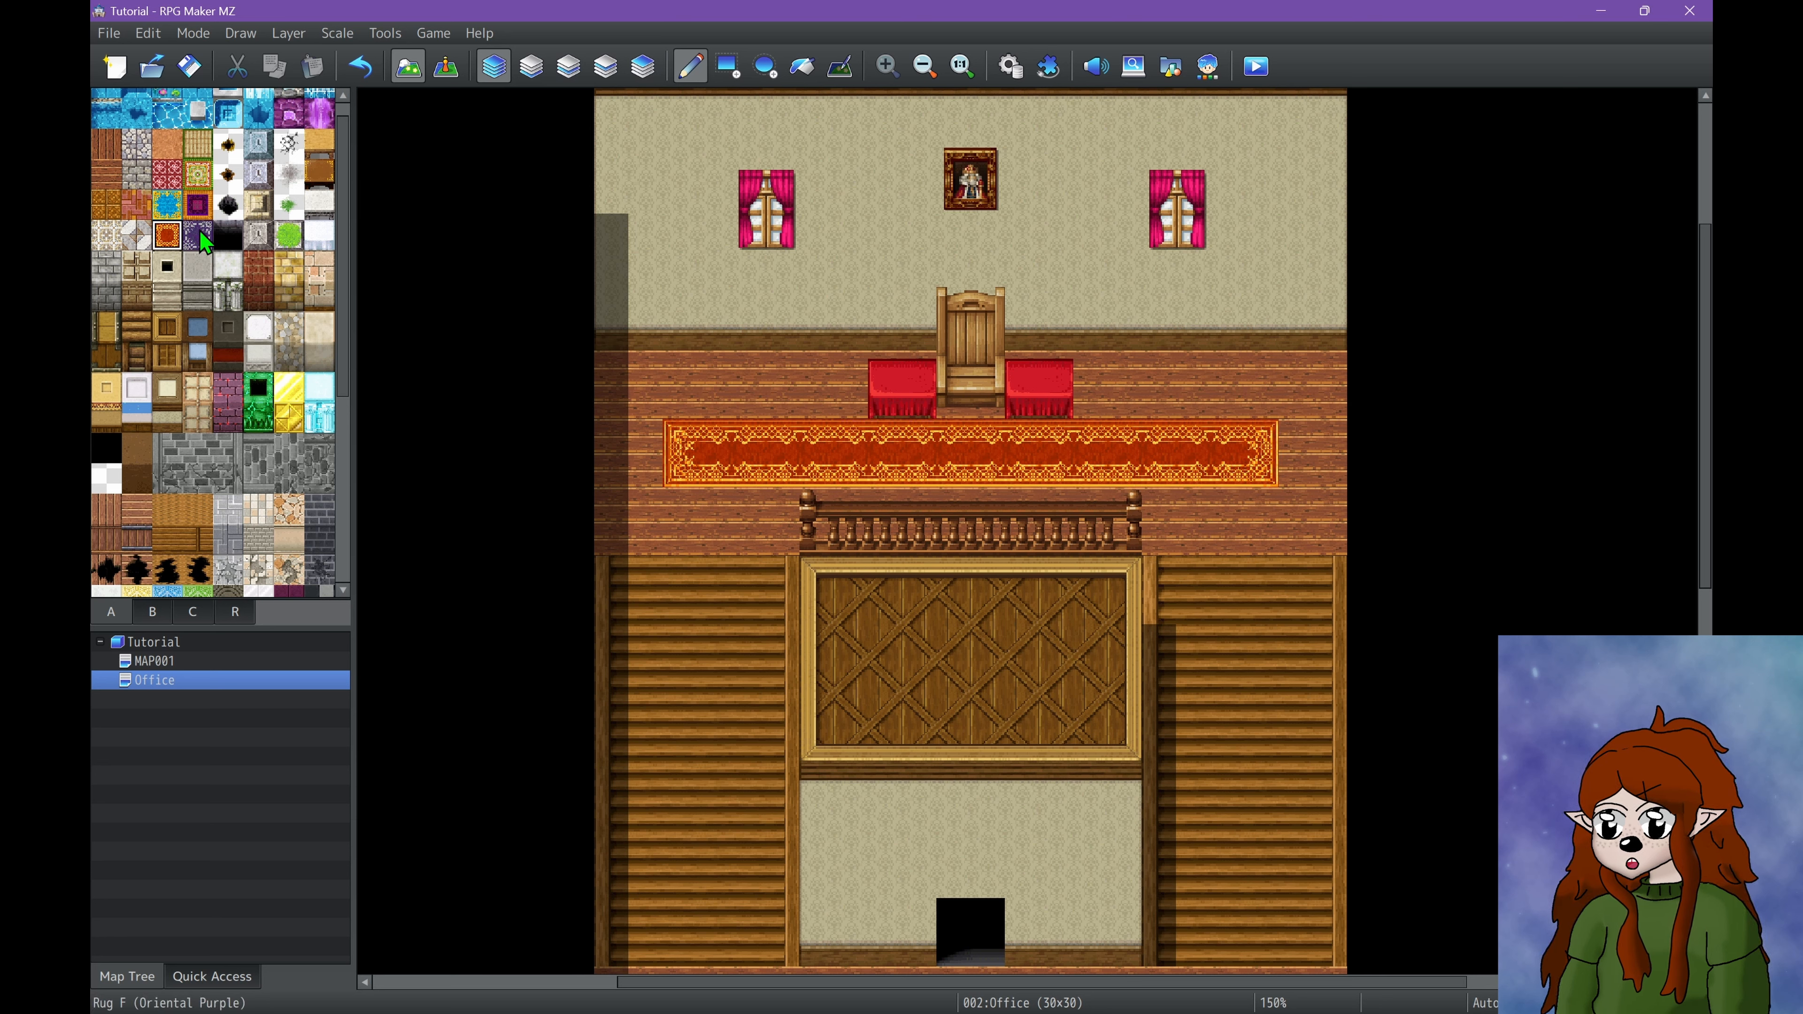
pyautogui.hotkey('ctrl', 'z')
pyautogui.moveTo(699, 455)
pyautogui.mouseDown()
pyautogui.moveTo(937, 477)
pyautogui.moveTo(1242, 468)
pyautogui.mouseUp()
# Replace the red-clothed tables on both sides of the throne with purple-clothed ones.
pyautogui.click(186, 614)
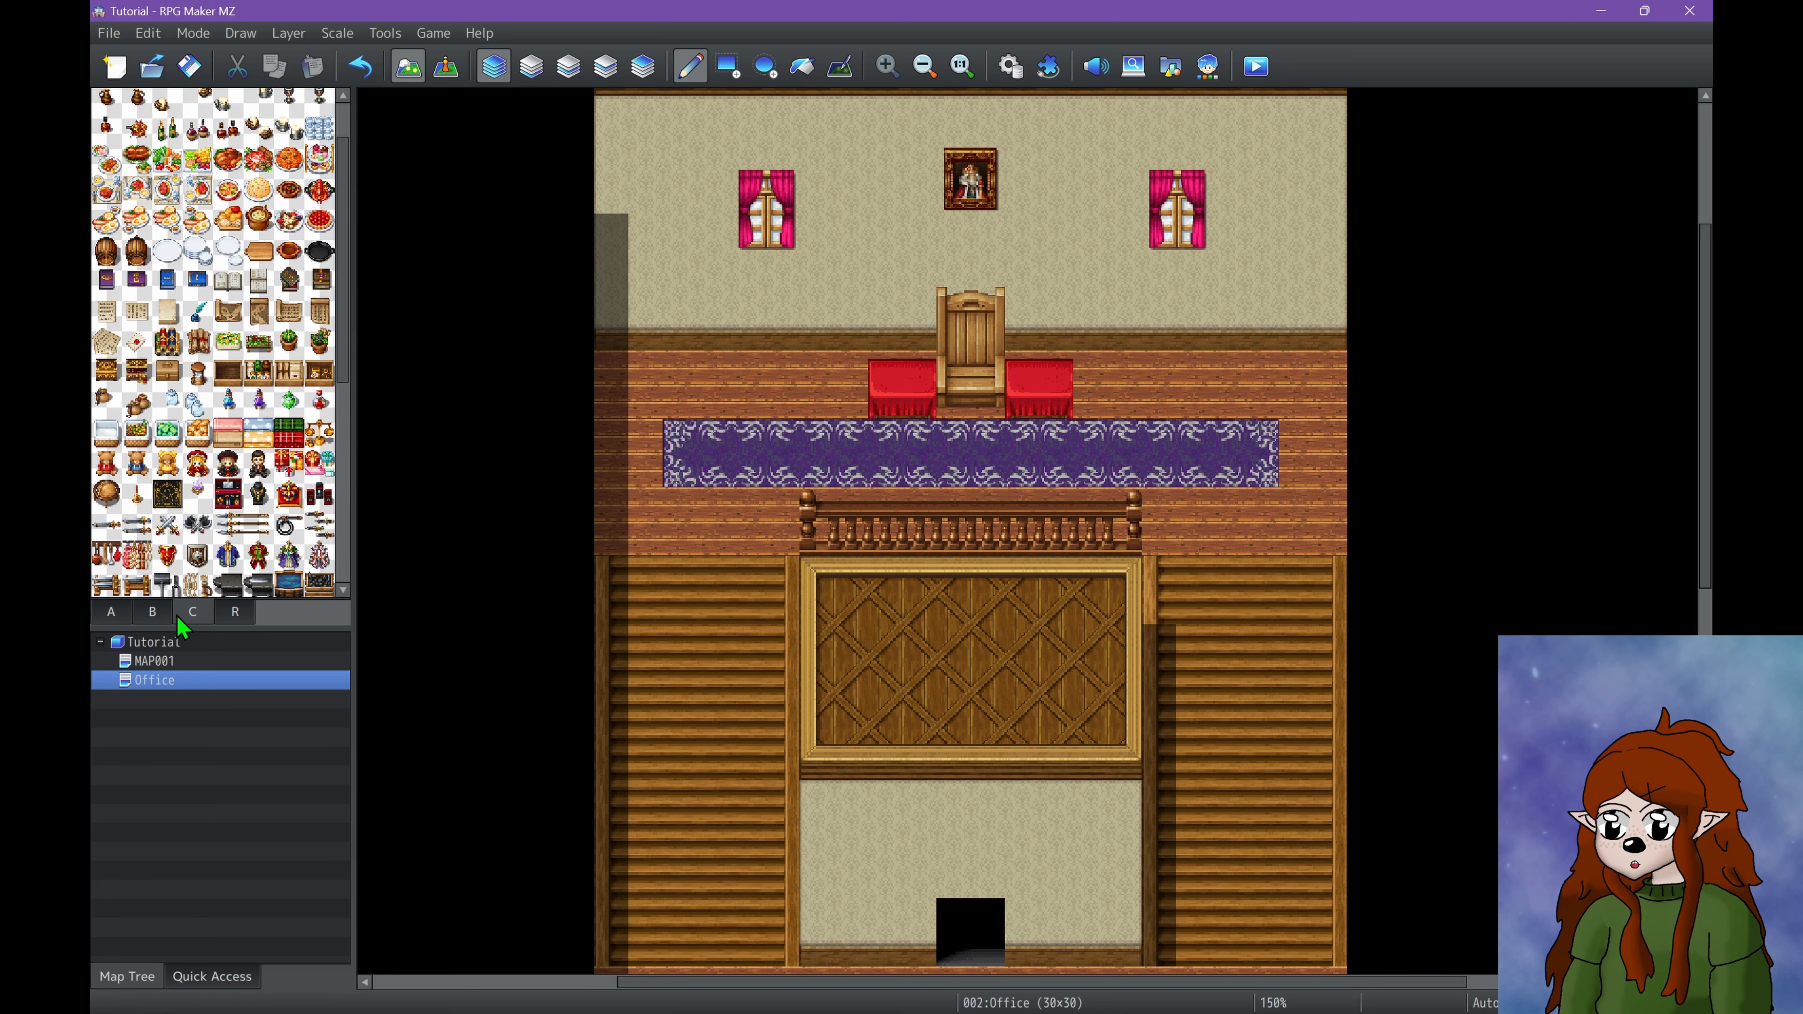
pyautogui.click(155, 613)
pyautogui.click(197, 273)
pyautogui.click(901, 387)
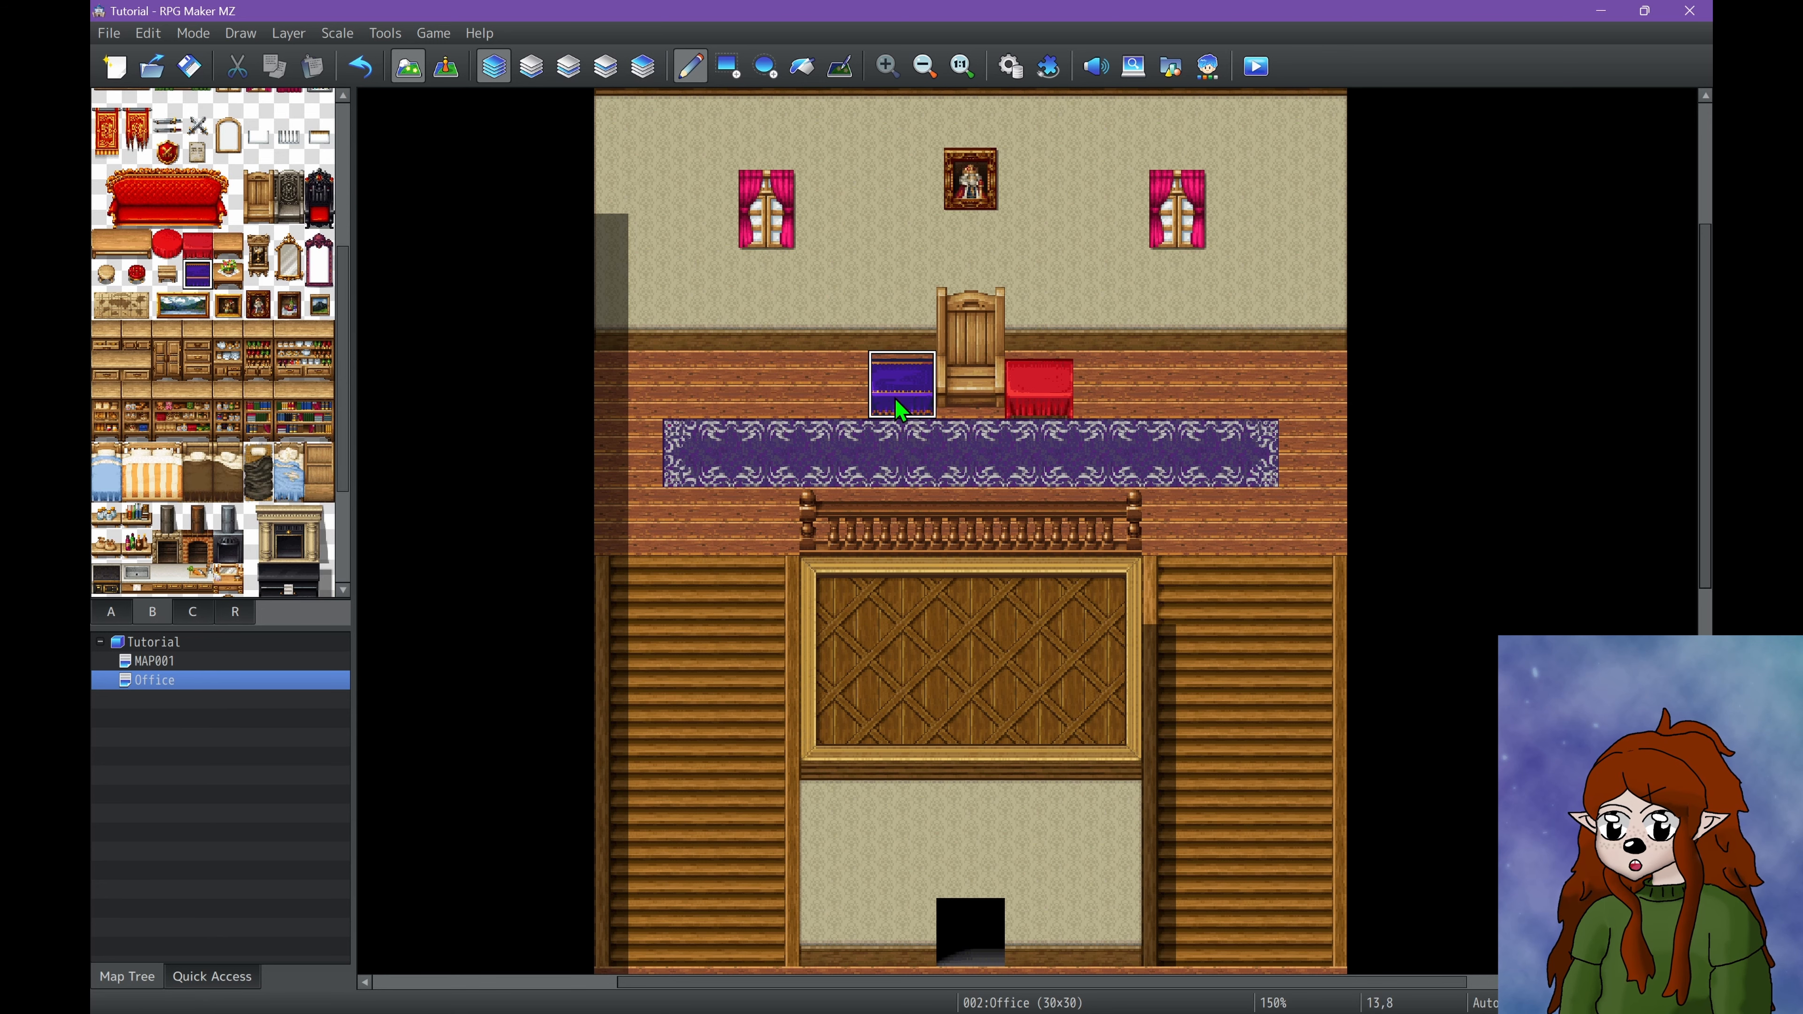
pyautogui.click(1039, 387)
# Erase the two curtained windows on the upper wall and put a Large Window B in each one's place.
pyautogui.scroll(-1, 615, 441)
pyautogui.scroll(-2, 608, 431)
pyautogui.keyDown('ctrl'); pyautogui.scroll(-1, 609, 432); pyautogui.keyUp('ctrl')
pyautogui.scroll(-3, 706, 439)
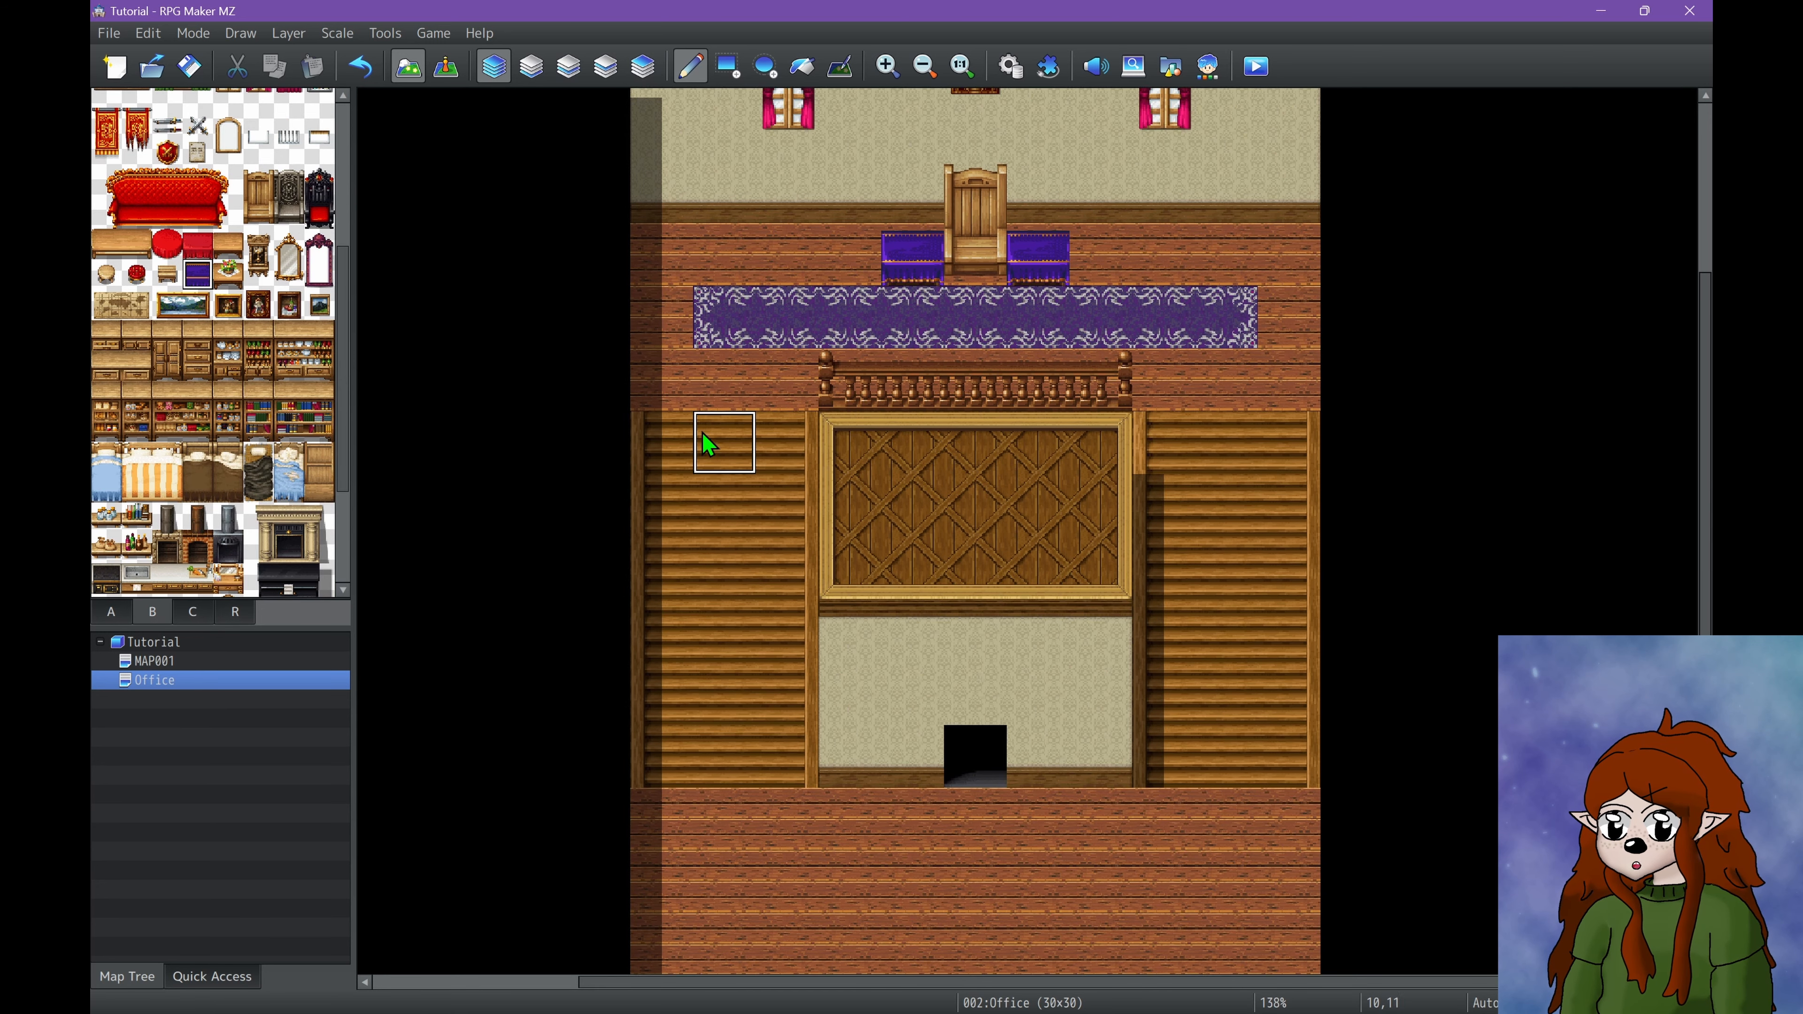
pyautogui.scroll(3, 795, 517)
pyautogui.scroll(5, 222, 383)
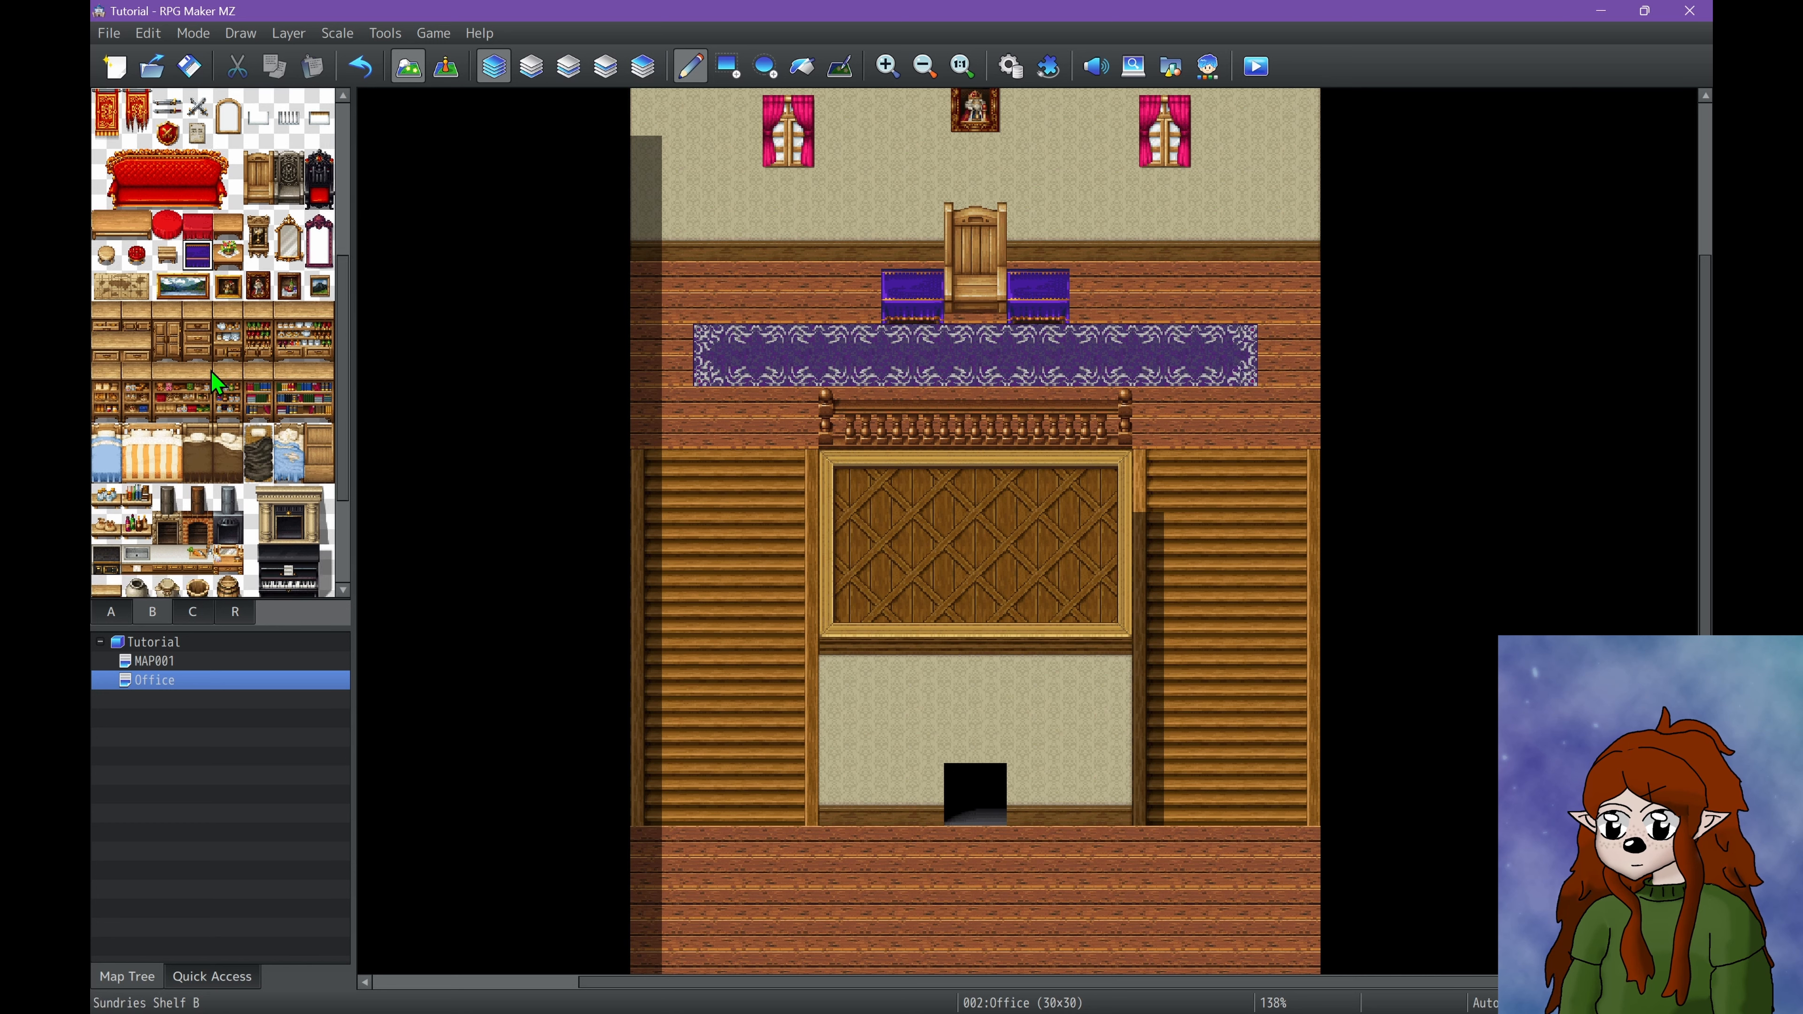
pyautogui.click(233, 245)
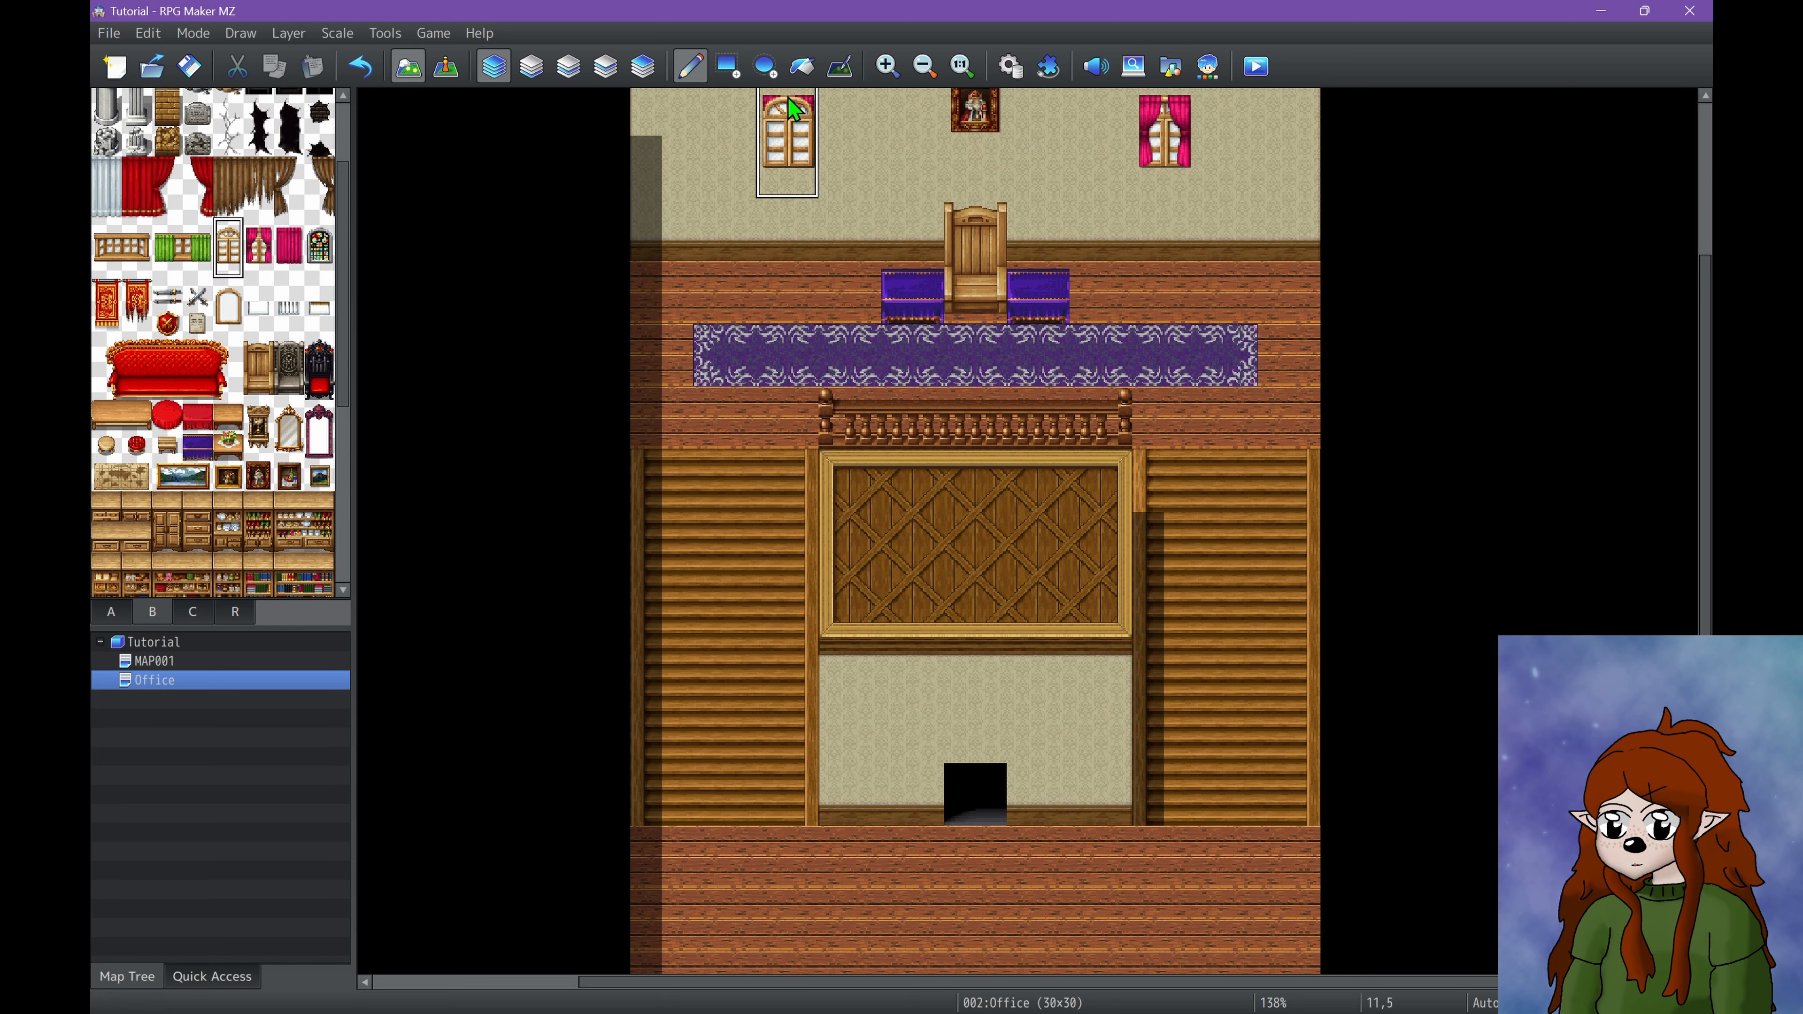
pyautogui.rightClick(705, 108)
pyautogui.moveTo(791, 114); pyautogui.dragTo(774, 153)
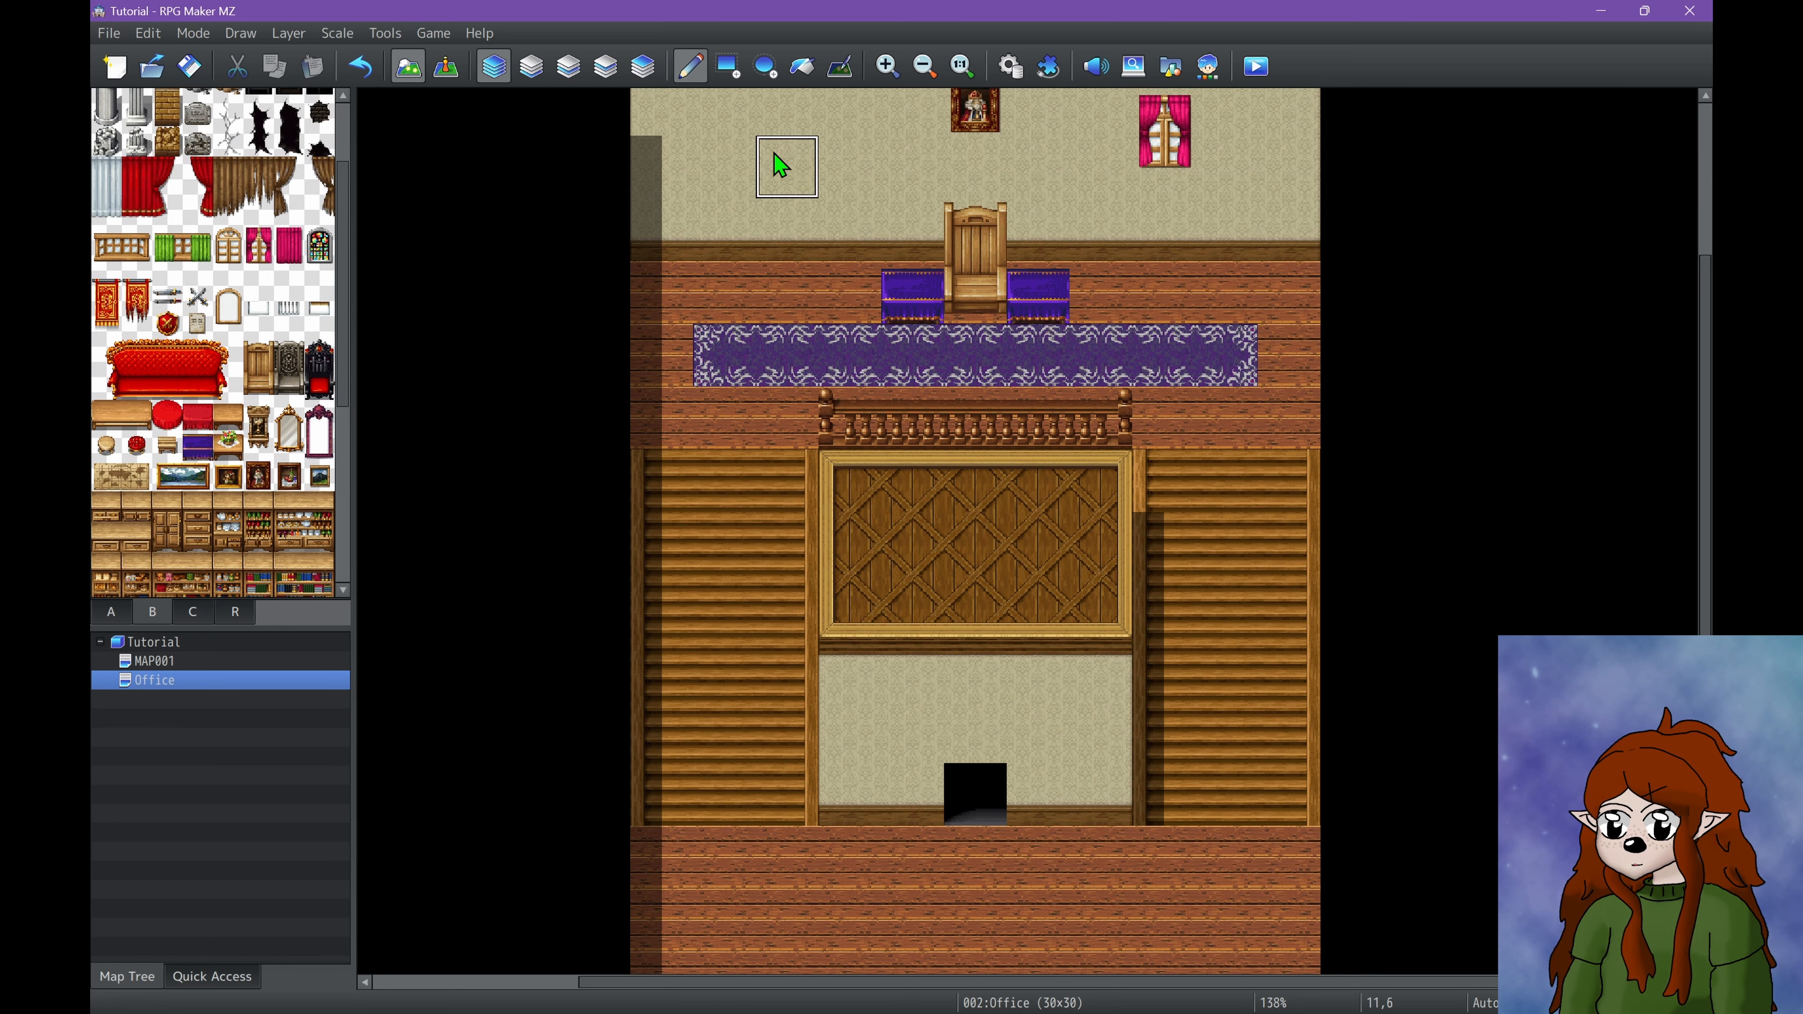
pyautogui.moveTo(1182, 157); pyautogui.dragTo(1160, 117)
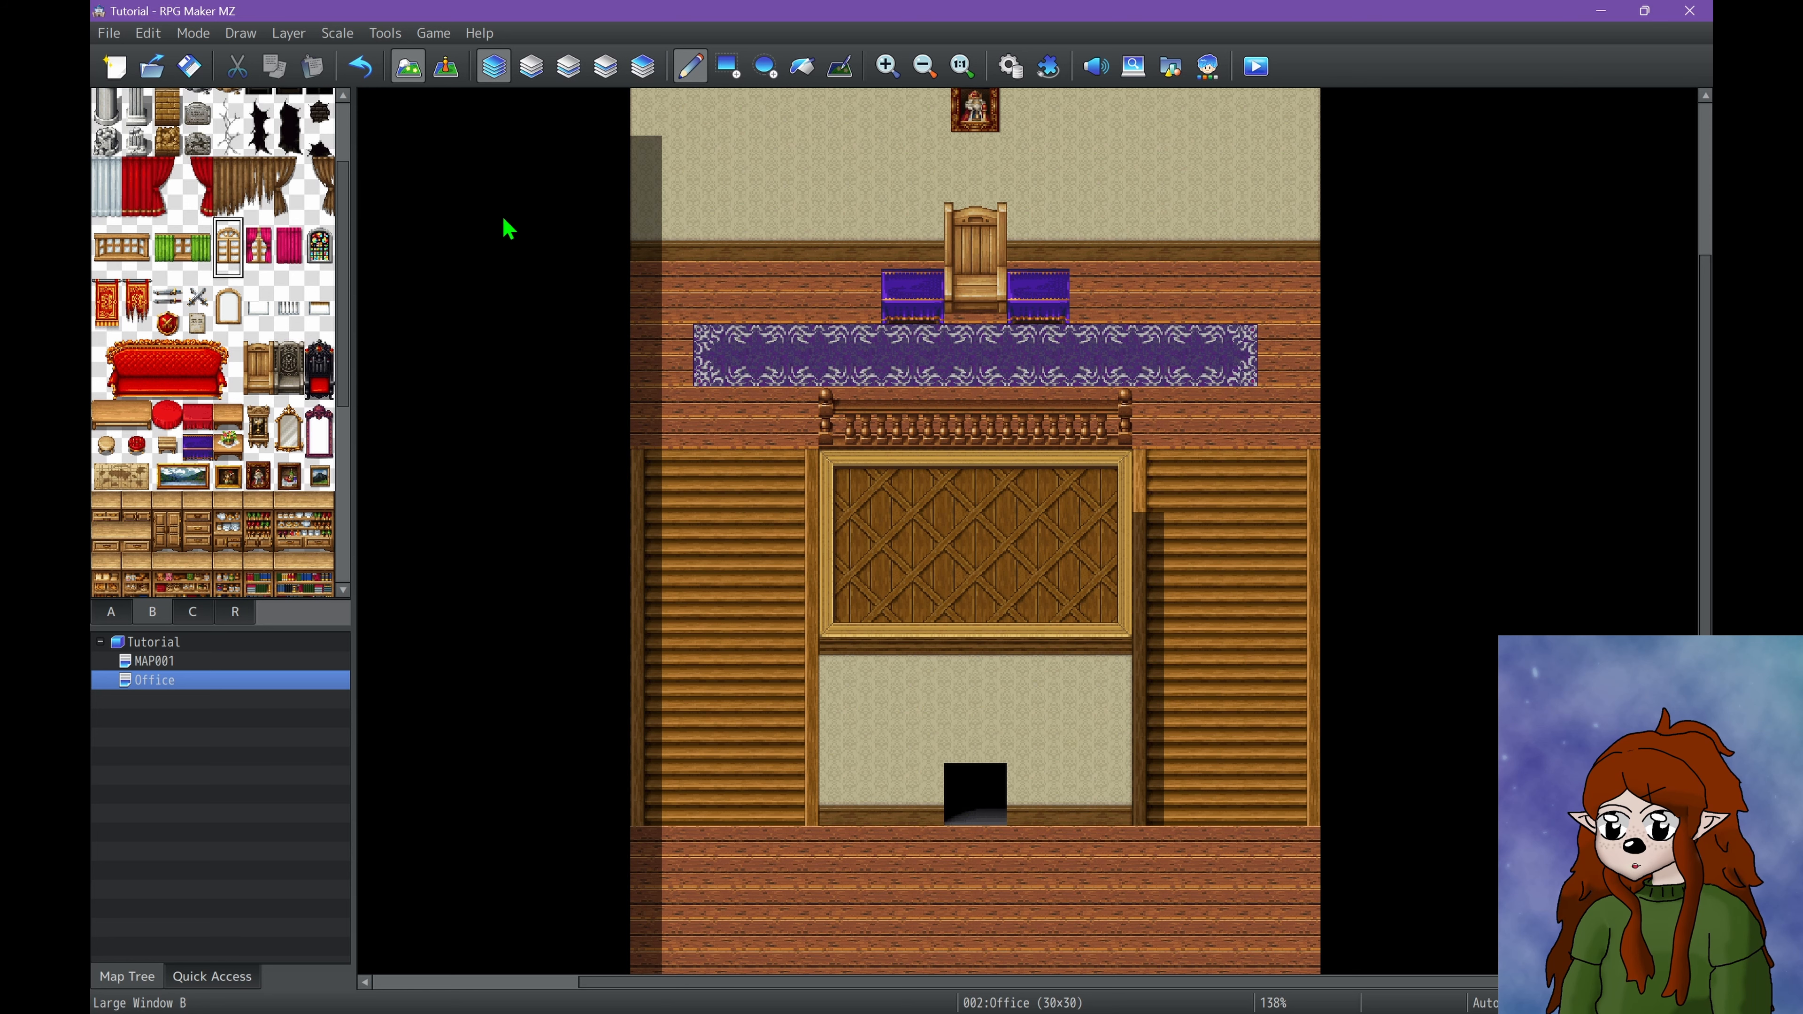
pyautogui.click(787, 117)
pyautogui.click(1164, 117)
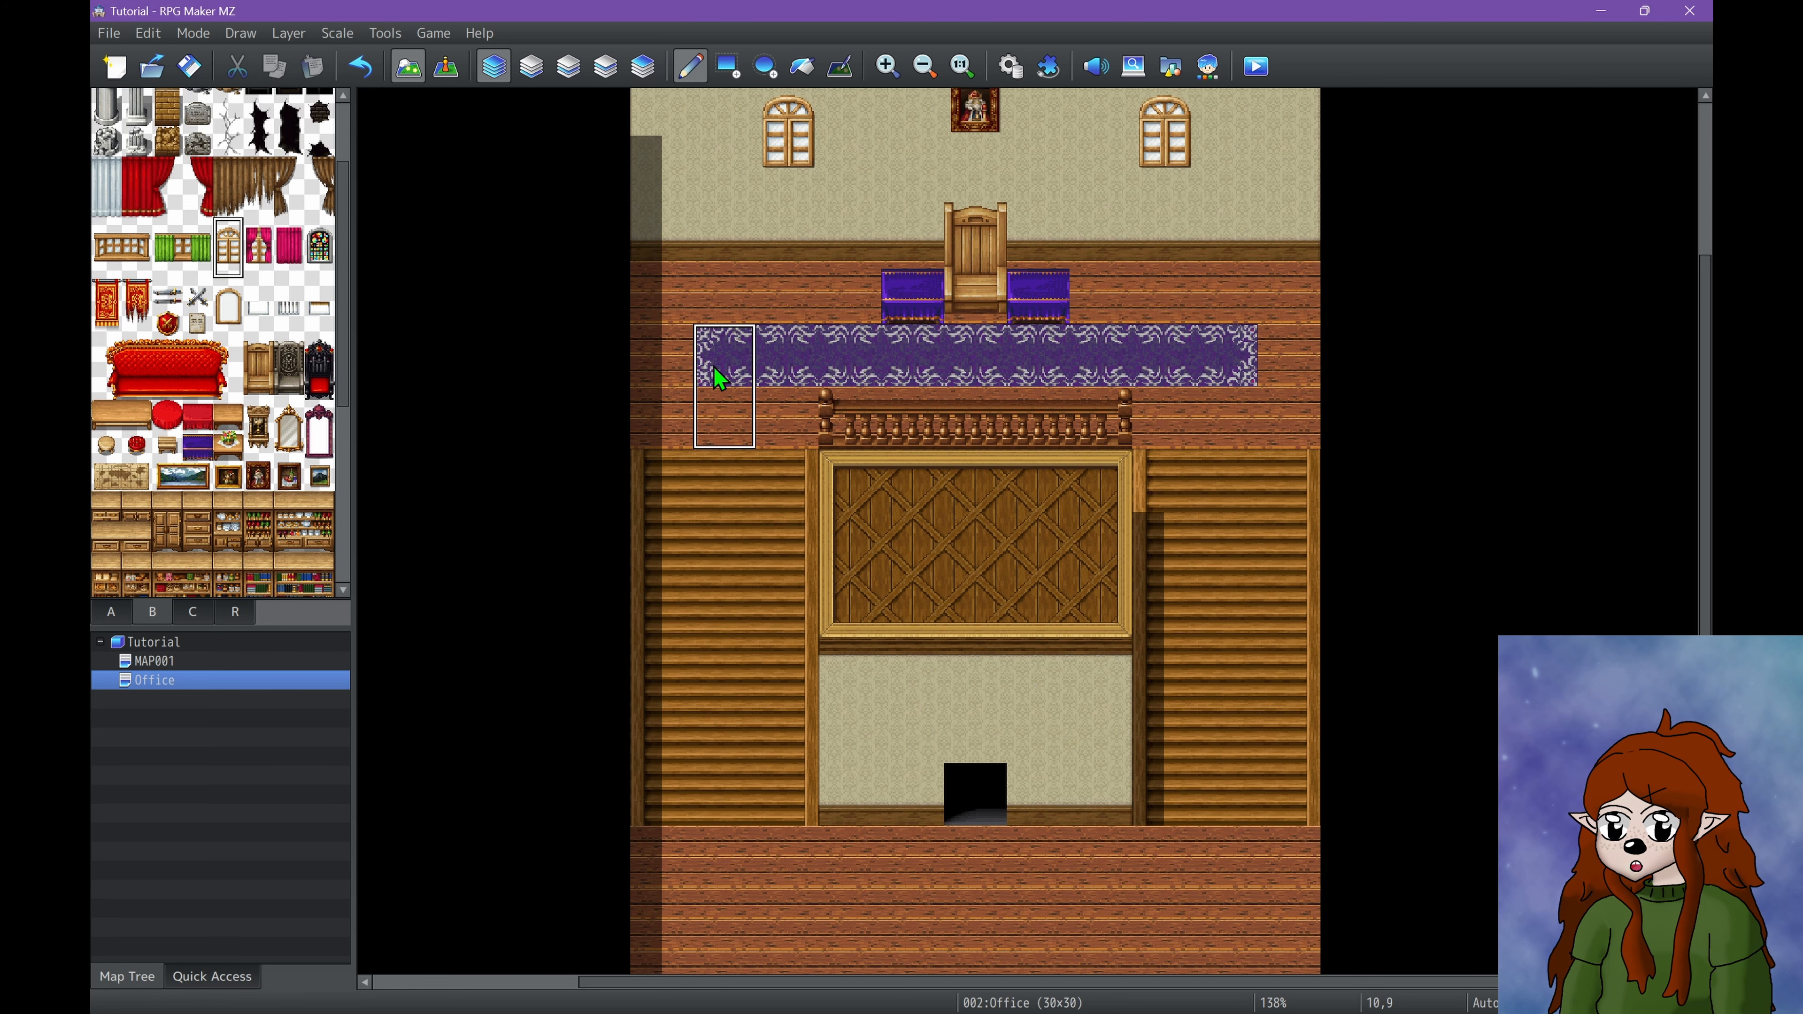
# Try painting one horizontal and one vertical stroke on the lower floor, undoing each.
pyautogui.rightClick(794, 361)
pyautogui.keyDown('ctrl'); pyautogui.scroll(-2, 779, 365); pyautogui.keyUp('ctrl')
pyautogui.scroll(-2, 735, 725)
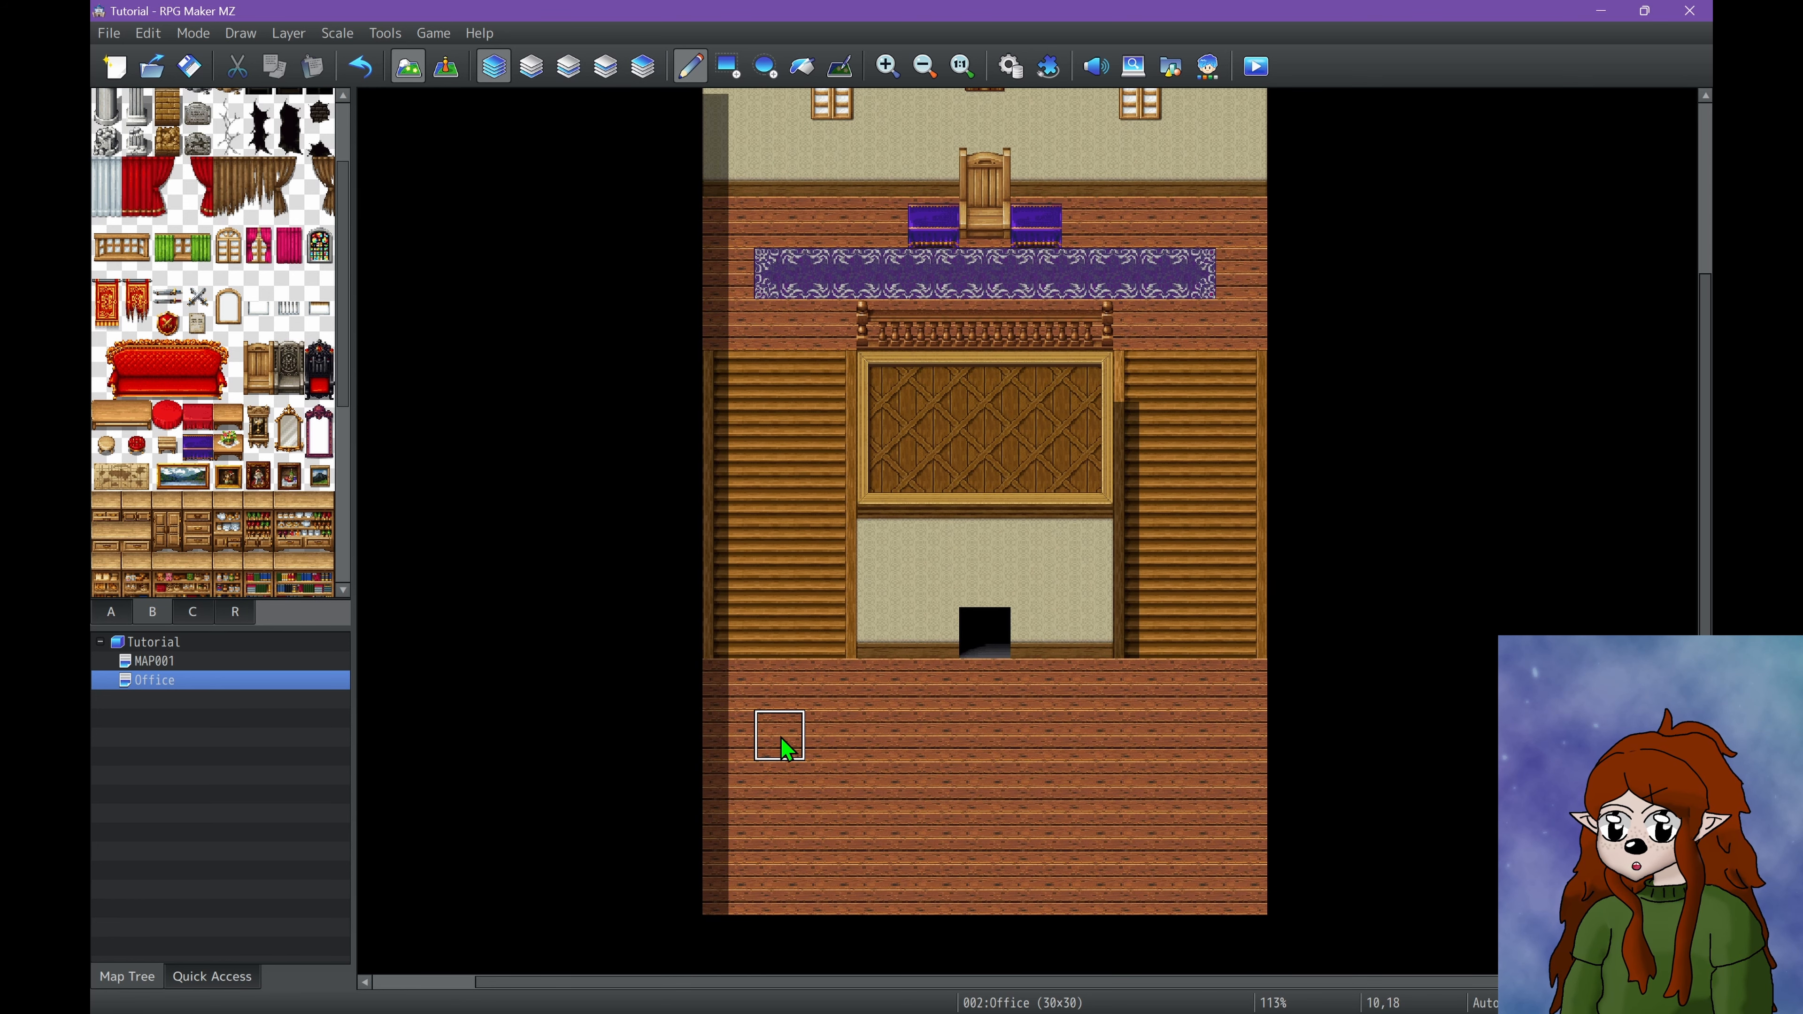
pyautogui.moveTo(769, 822); pyautogui.dragTo(1163, 809)
pyautogui.hotkey('ctrl', 'z')
pyautogui.moveTo(1178, 717); pyautogui.dragTo(1189, 856)
pyautogui.hotkey('ctrl', 'z')
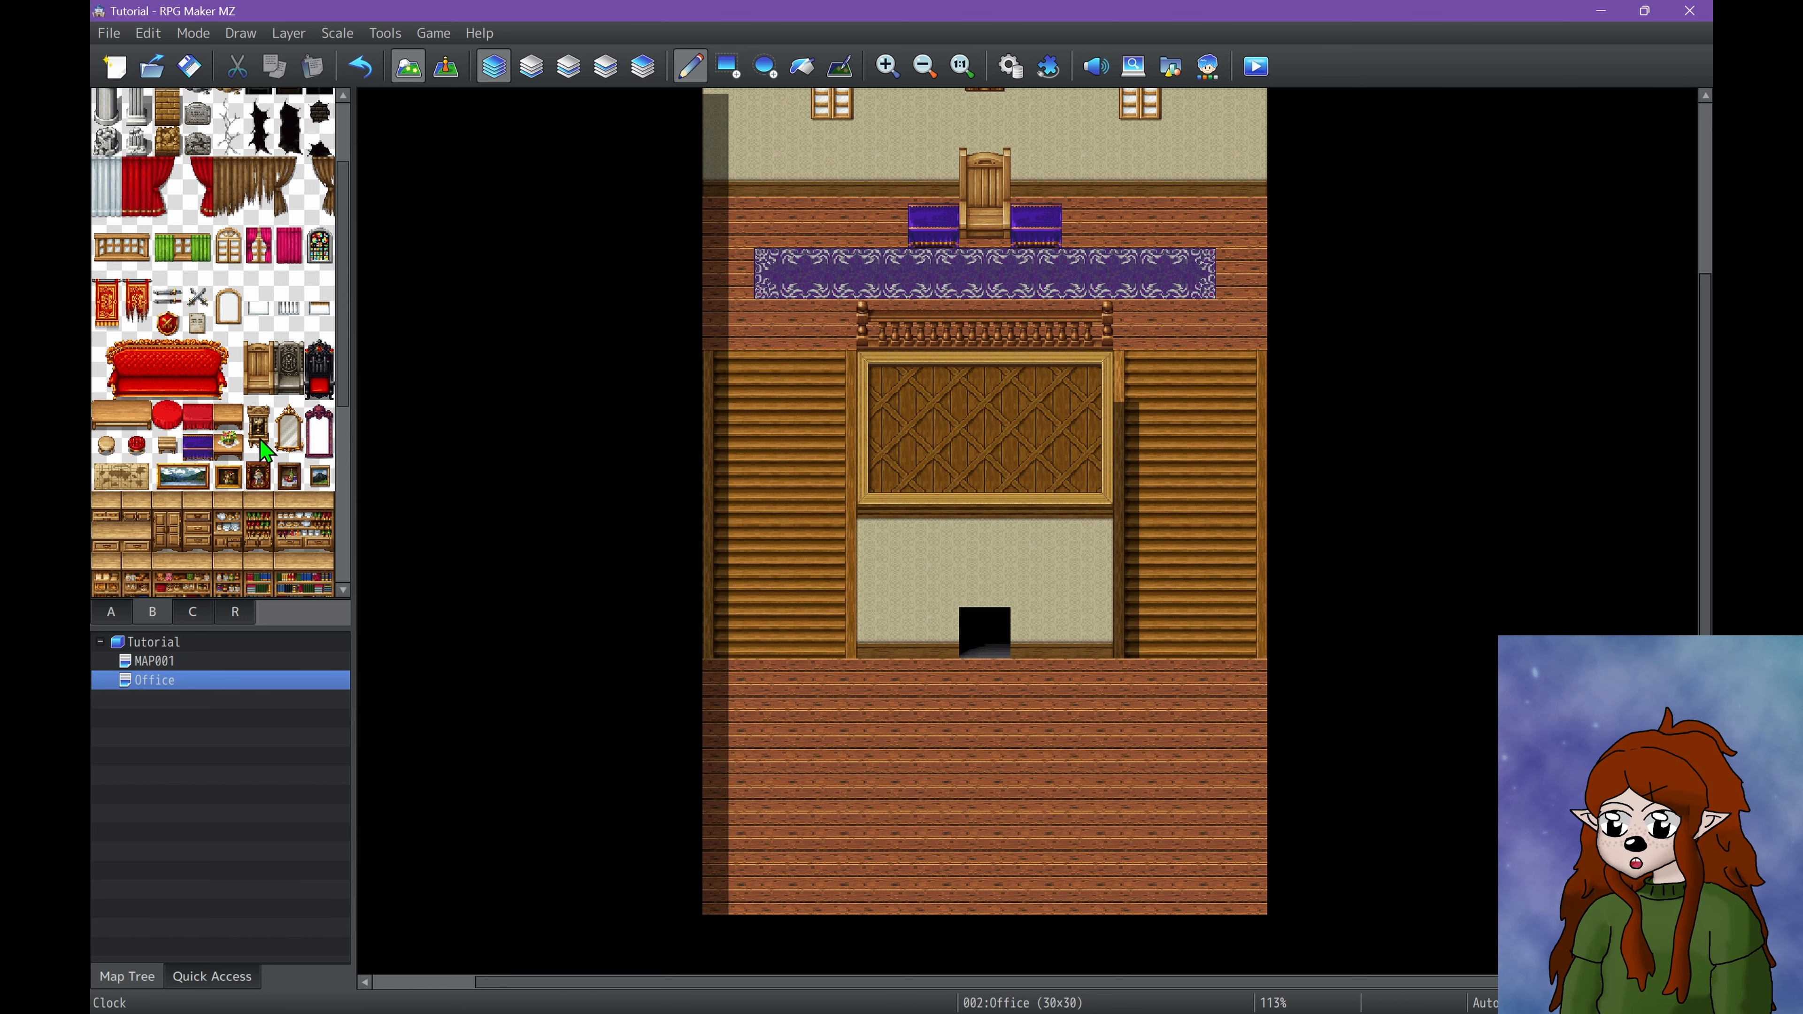
# Paint a magenta carpet strip one tile wide down the full length of both wooden staircases.
pyautogui.scroll(-5, 263, 451)
pyautogui.click(124, 619)
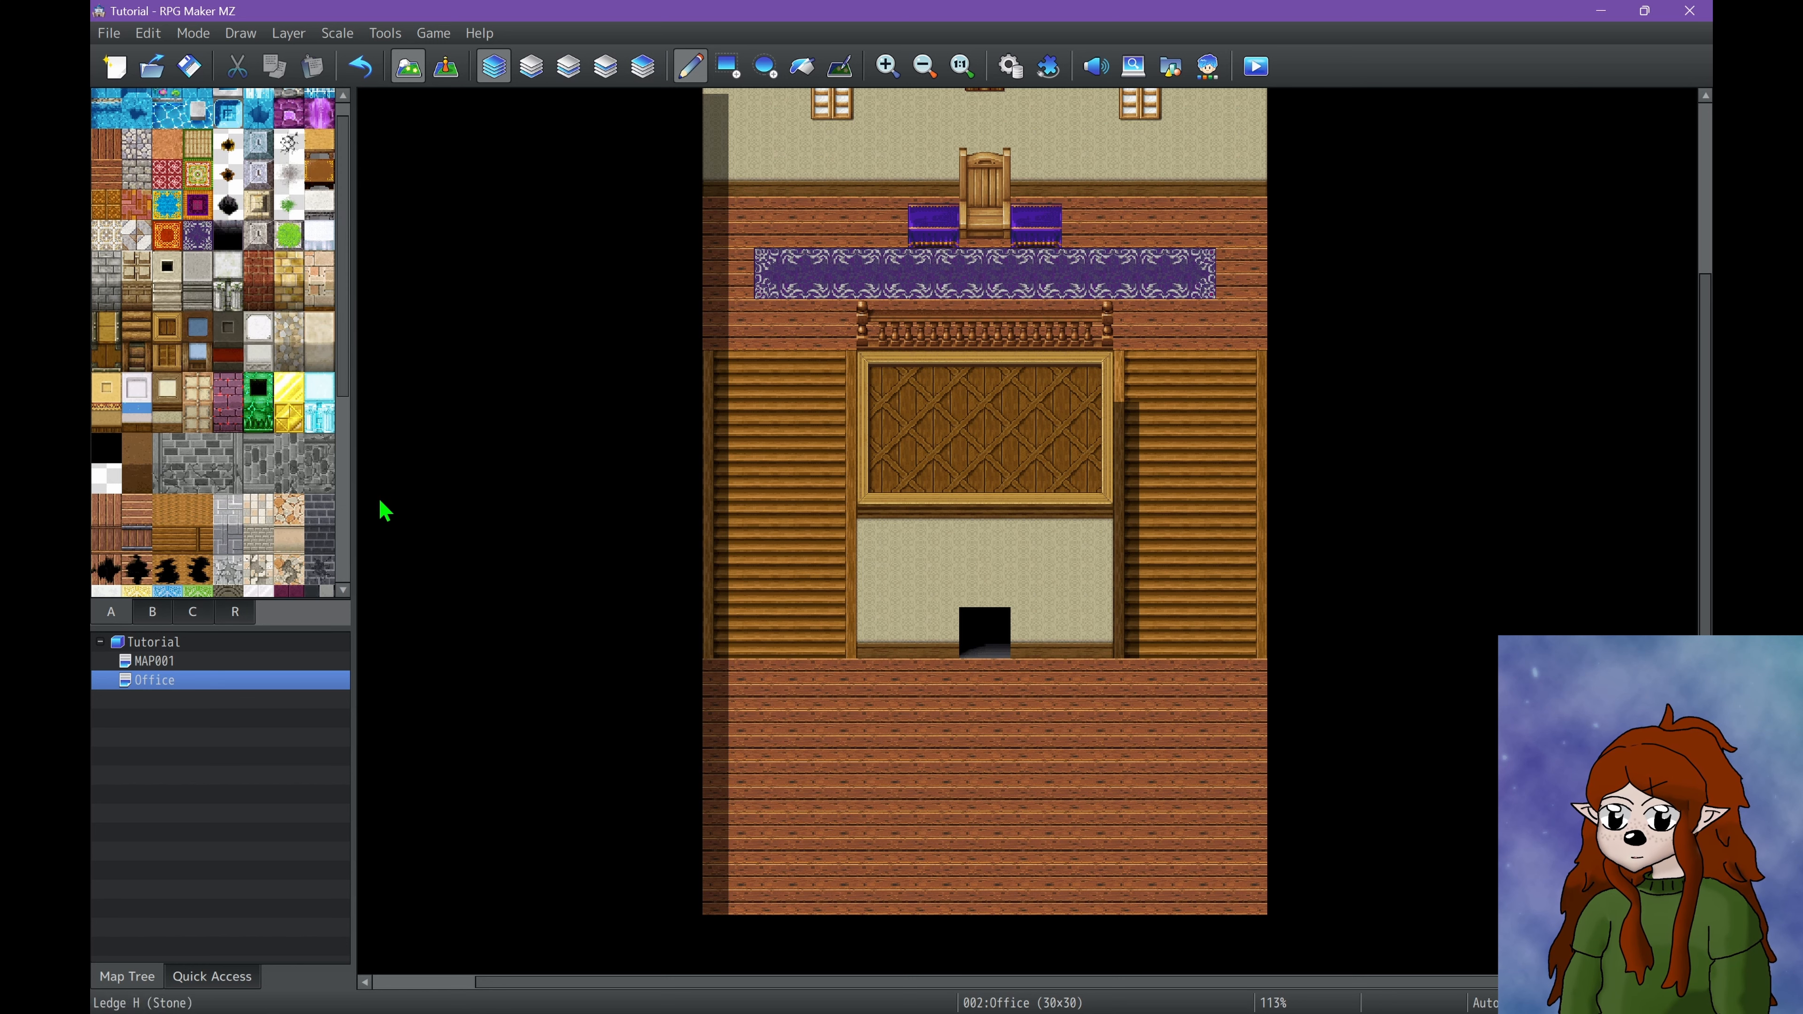
pyautogui.scroll(5, 257, 483)
pyautogui.scroll(3, 865, 500)
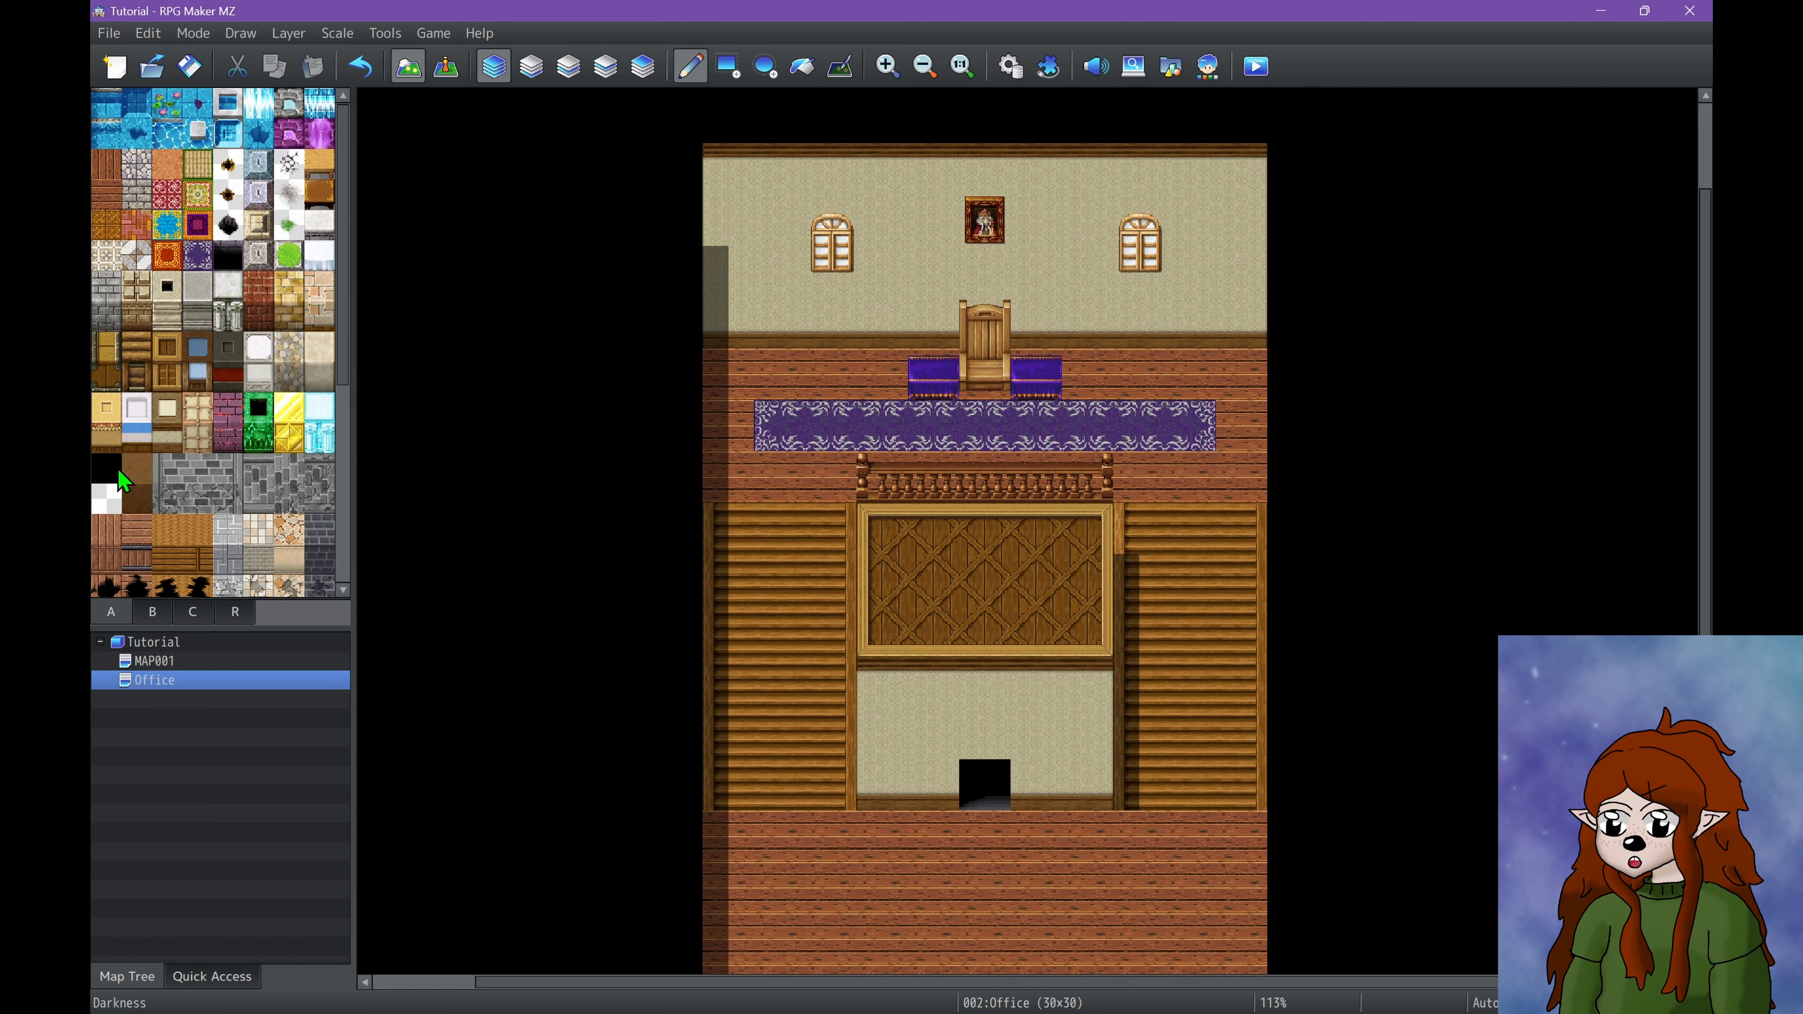
pyautogui.scroll(-4, 214, 497)
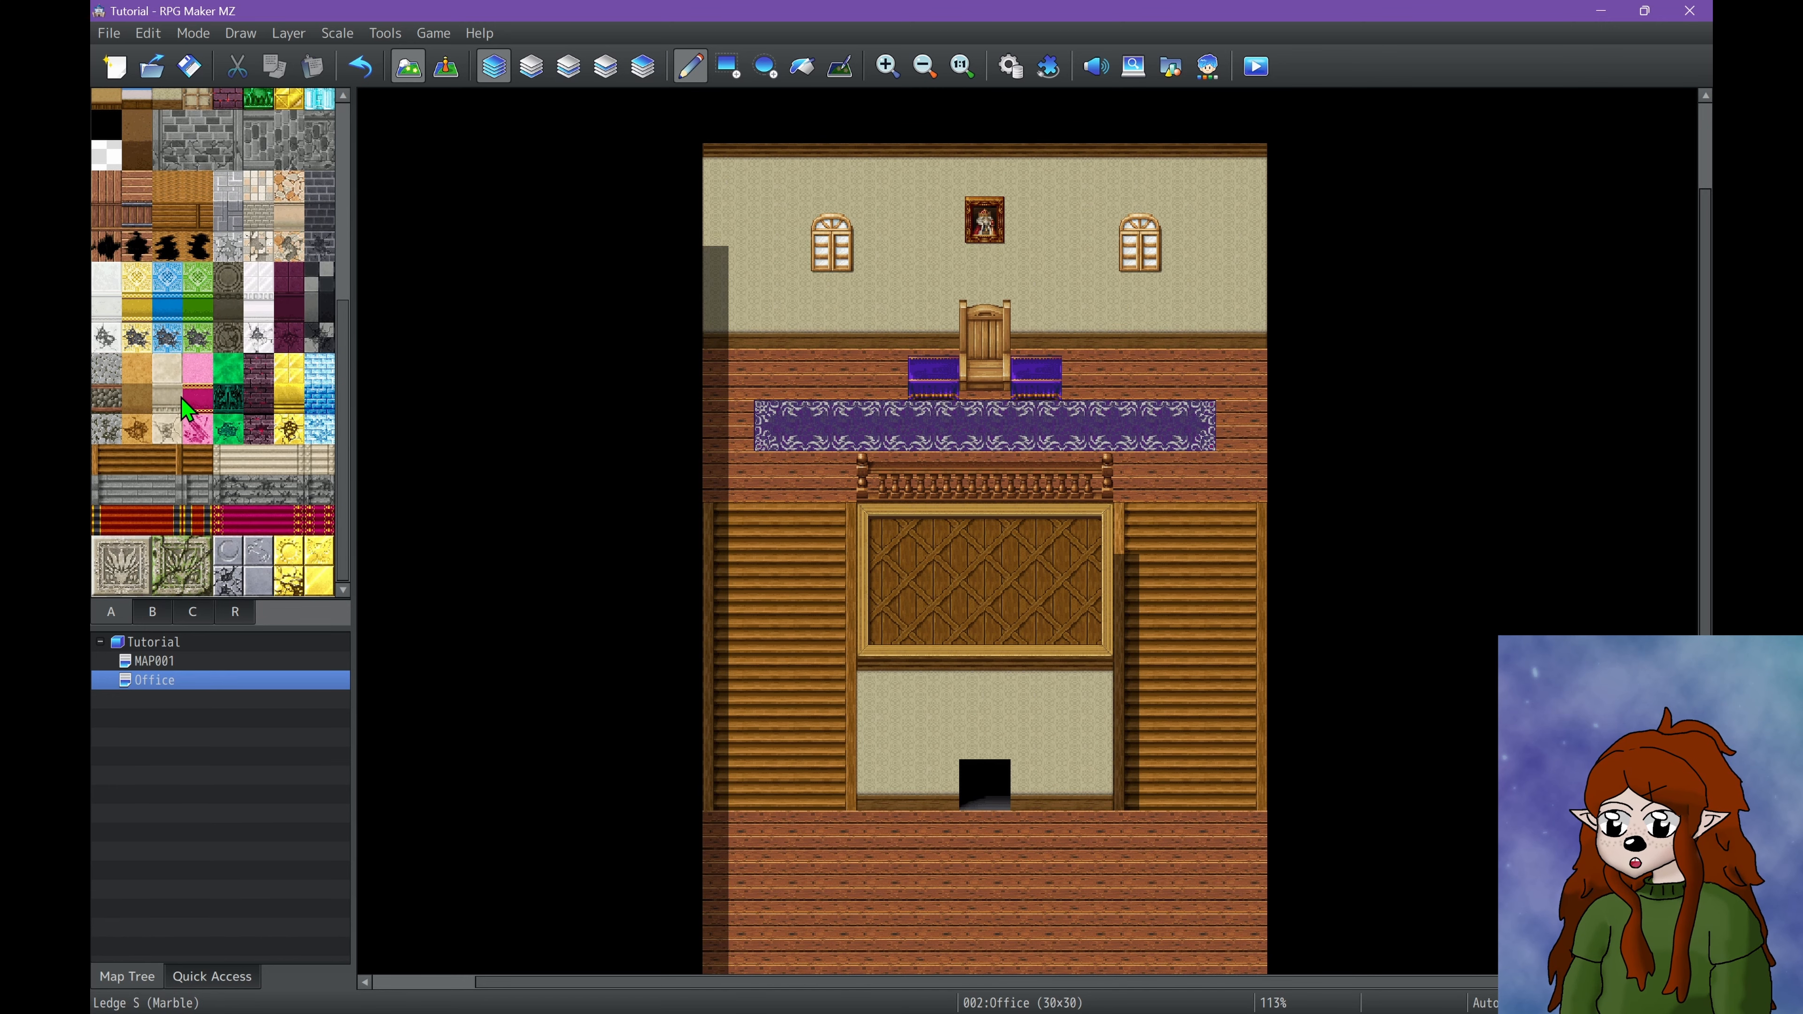
pyautogui.click(780, 784)
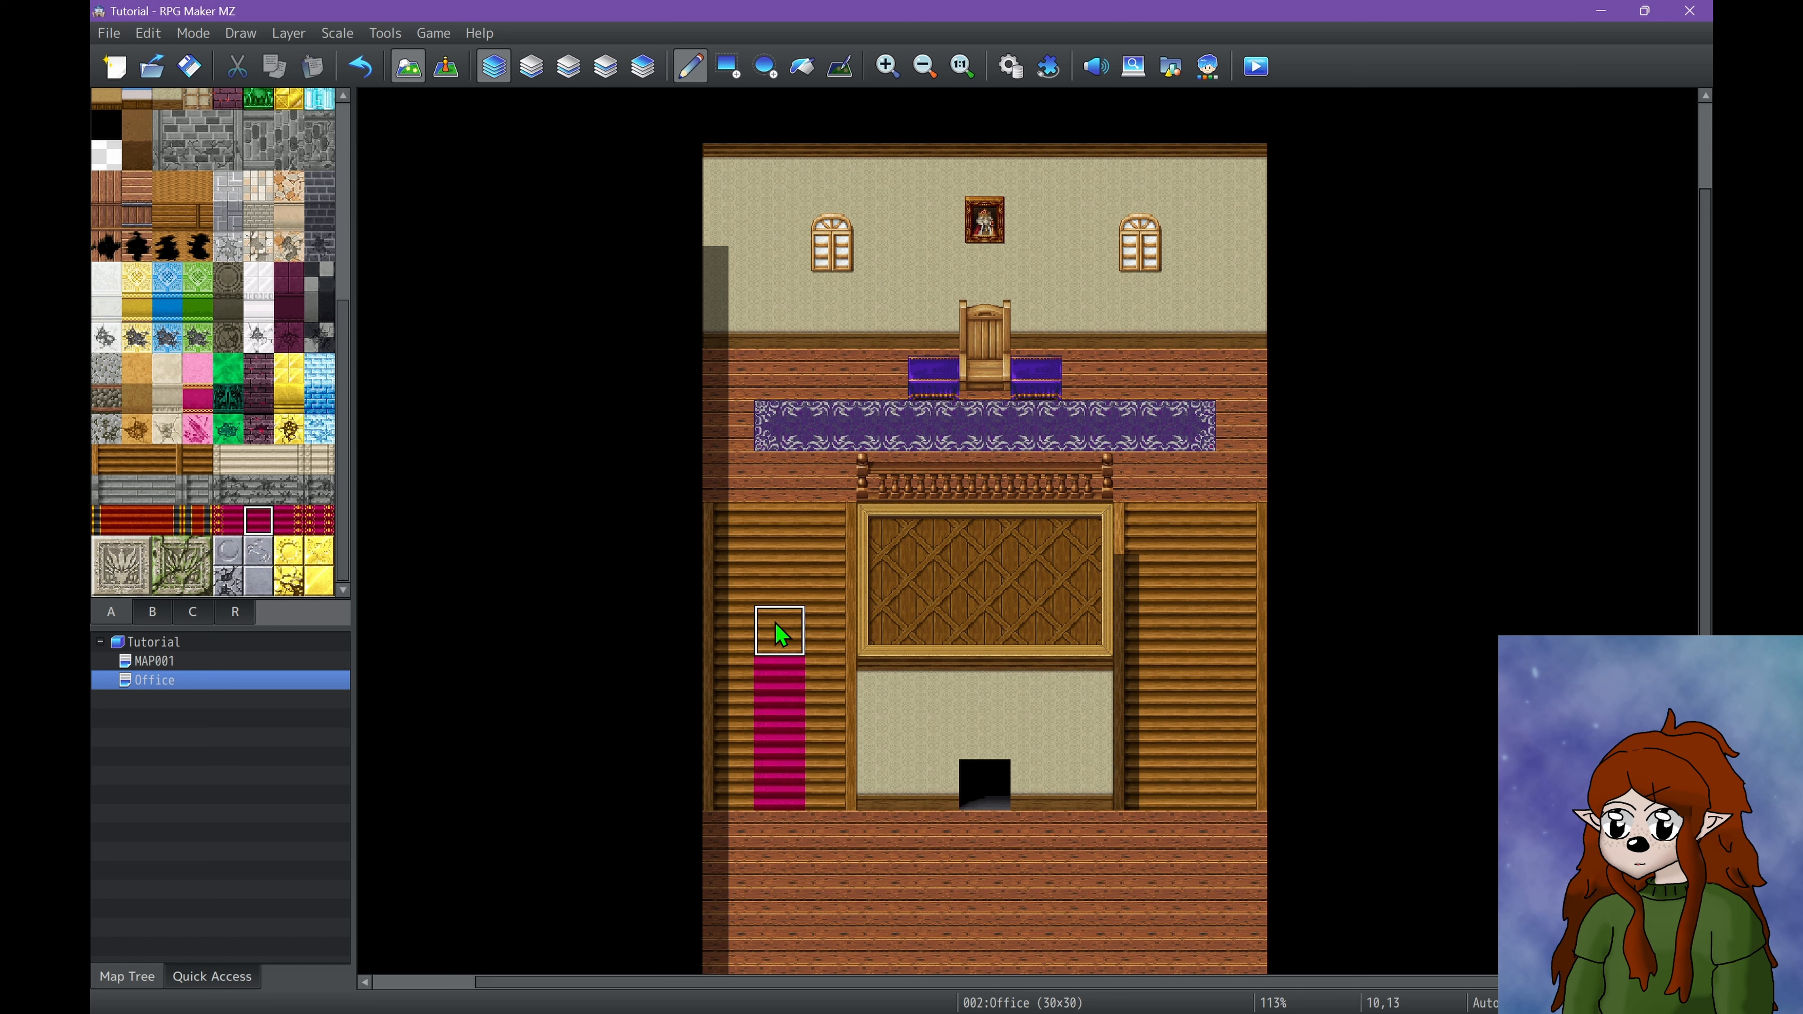
pyautogui.moveTo(1185, 551); pyautogui.dragTo(1186, 759)
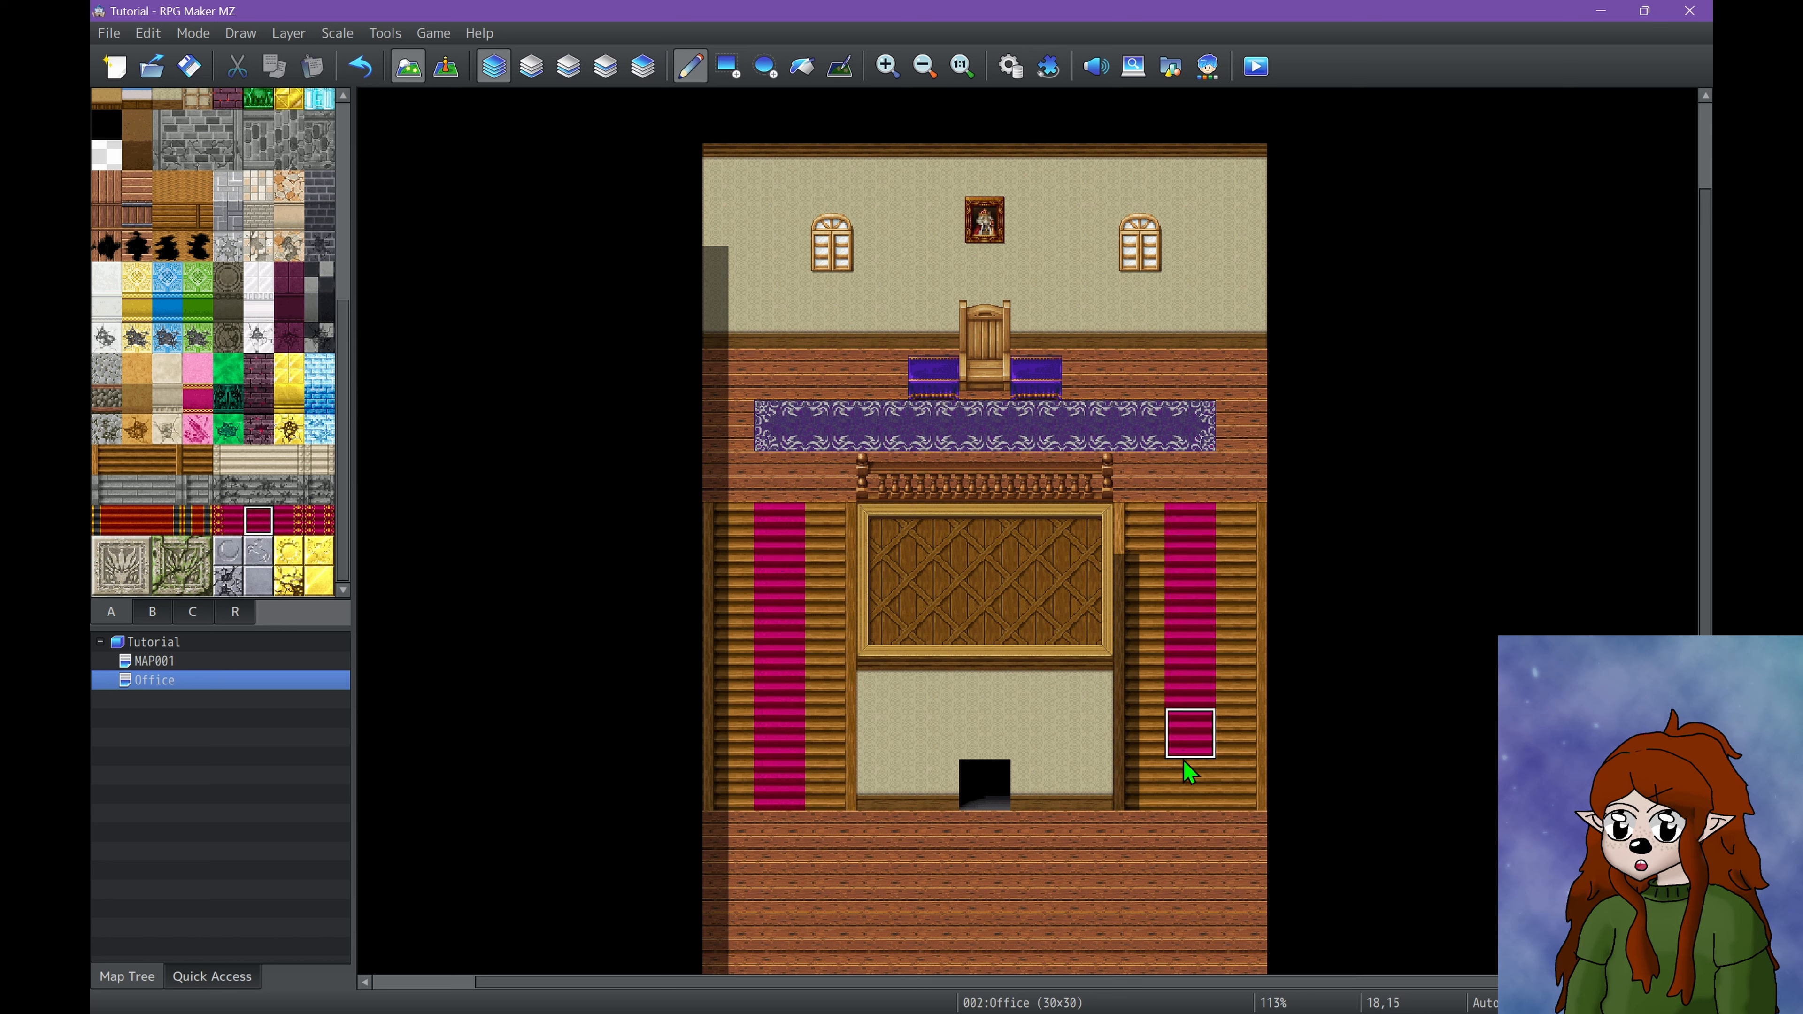
# Replace the purple rug in front of the throne with the gold-edged magenta rug, nine tiles long.
pyautogui.scroll(5, 227, 259)
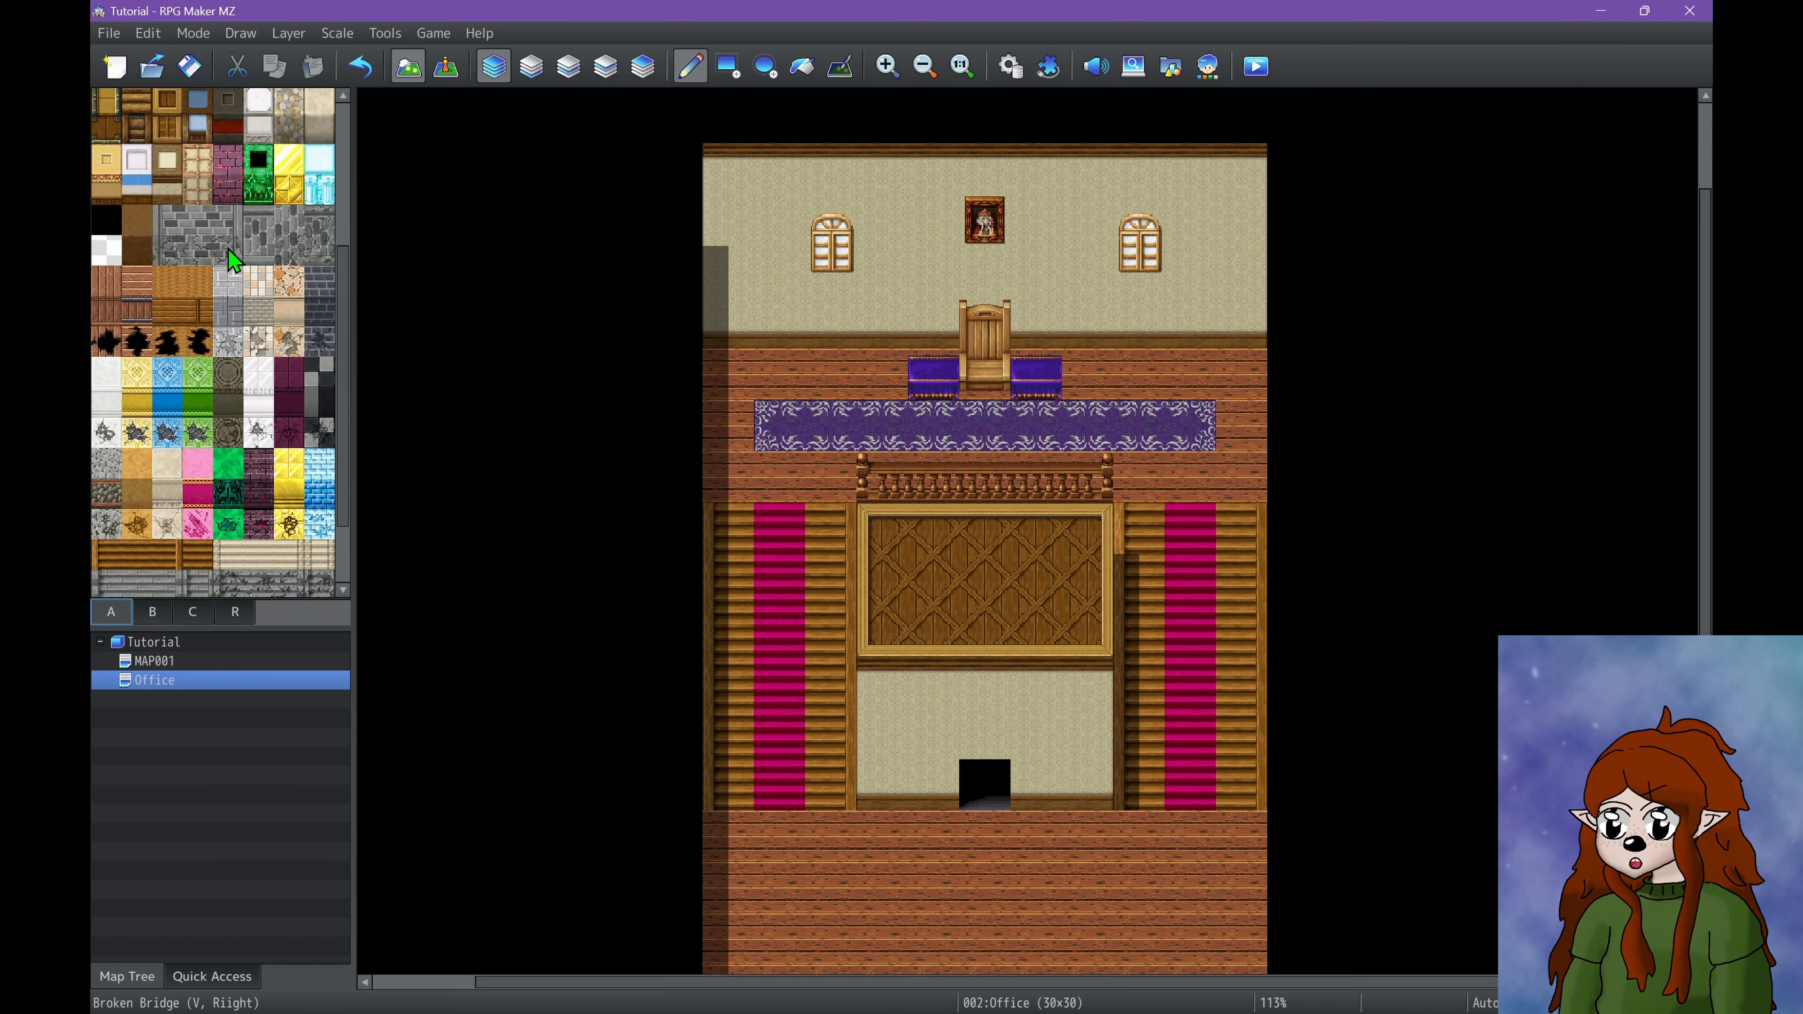
pyautogui.scroll(1, 227, 259)
pyautogui.click(197, 225)
pyautogui.moveTo(827, 426)
pyautogui.mouseDown()
pyautogui.moveTo(785, 423)
pyautogui.moveTo(992, 440)
pyautogui.moveTo(1193, 426)
pyautogui.mouseUp()
# Try a vertical gold-edged magenta rug strip on the lower floor beneath each staircase, and undo both strips.
pyautogui.scroll(-3, 765, 649)
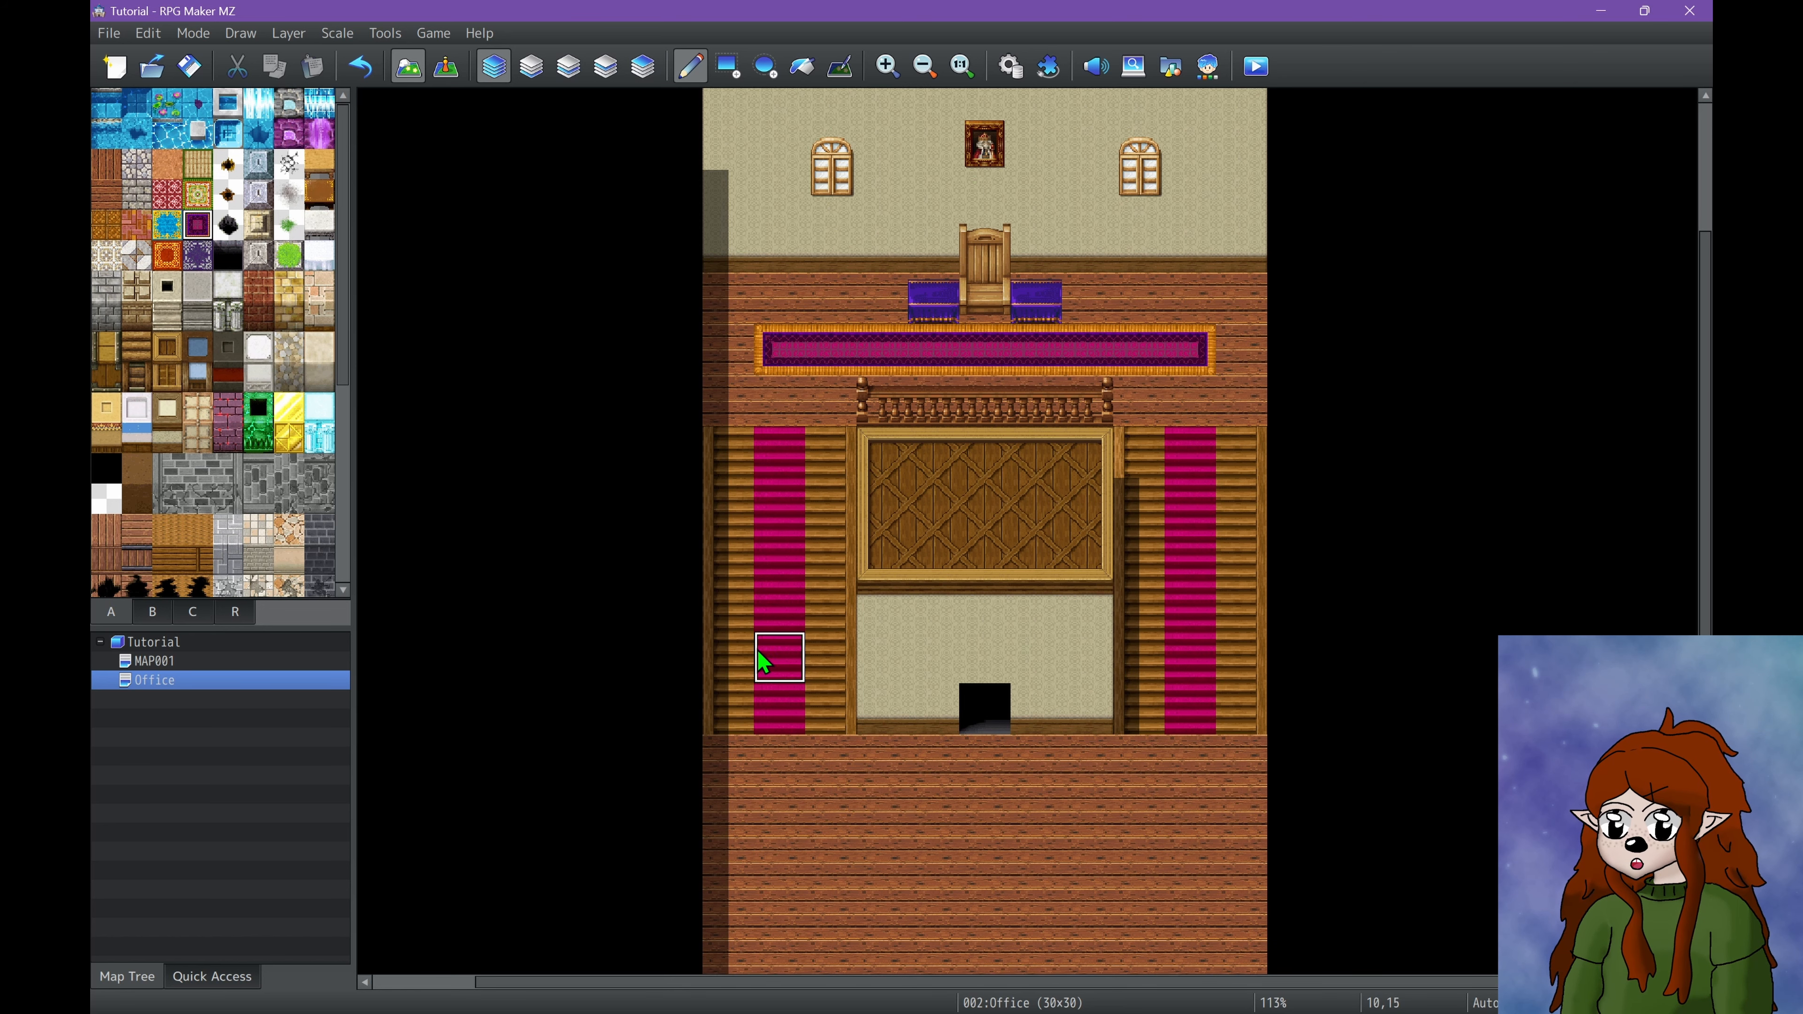
pyautogui.scroll(-1, 744, 849)
pyautogui.moveTo(786, 717)
pyautogui.mouseDown()
pyautogui.moveTo(788, 749)
pyautogui.moveTo(788, 673)
pyautogui.moveTo(795, 806)
pyautogui.mouseUp()
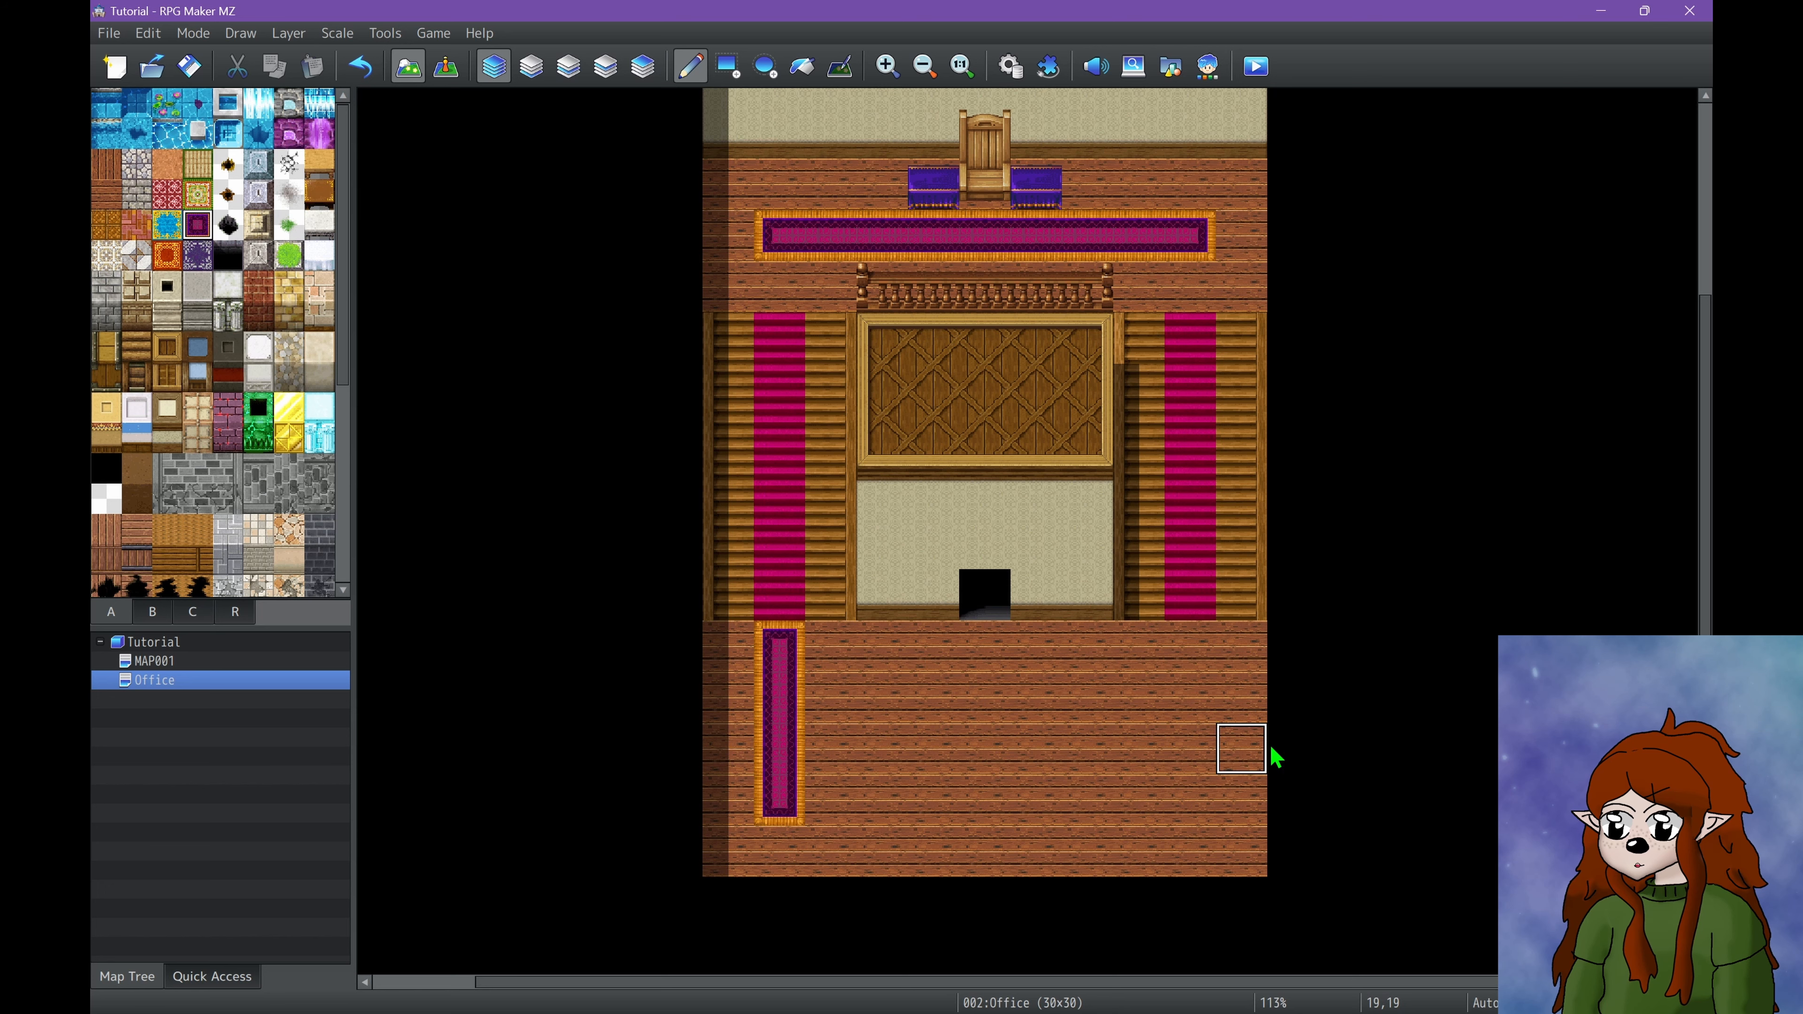
pyautogui.moveTo(1199, 668); pyautogui.dragTo(1198, 779)
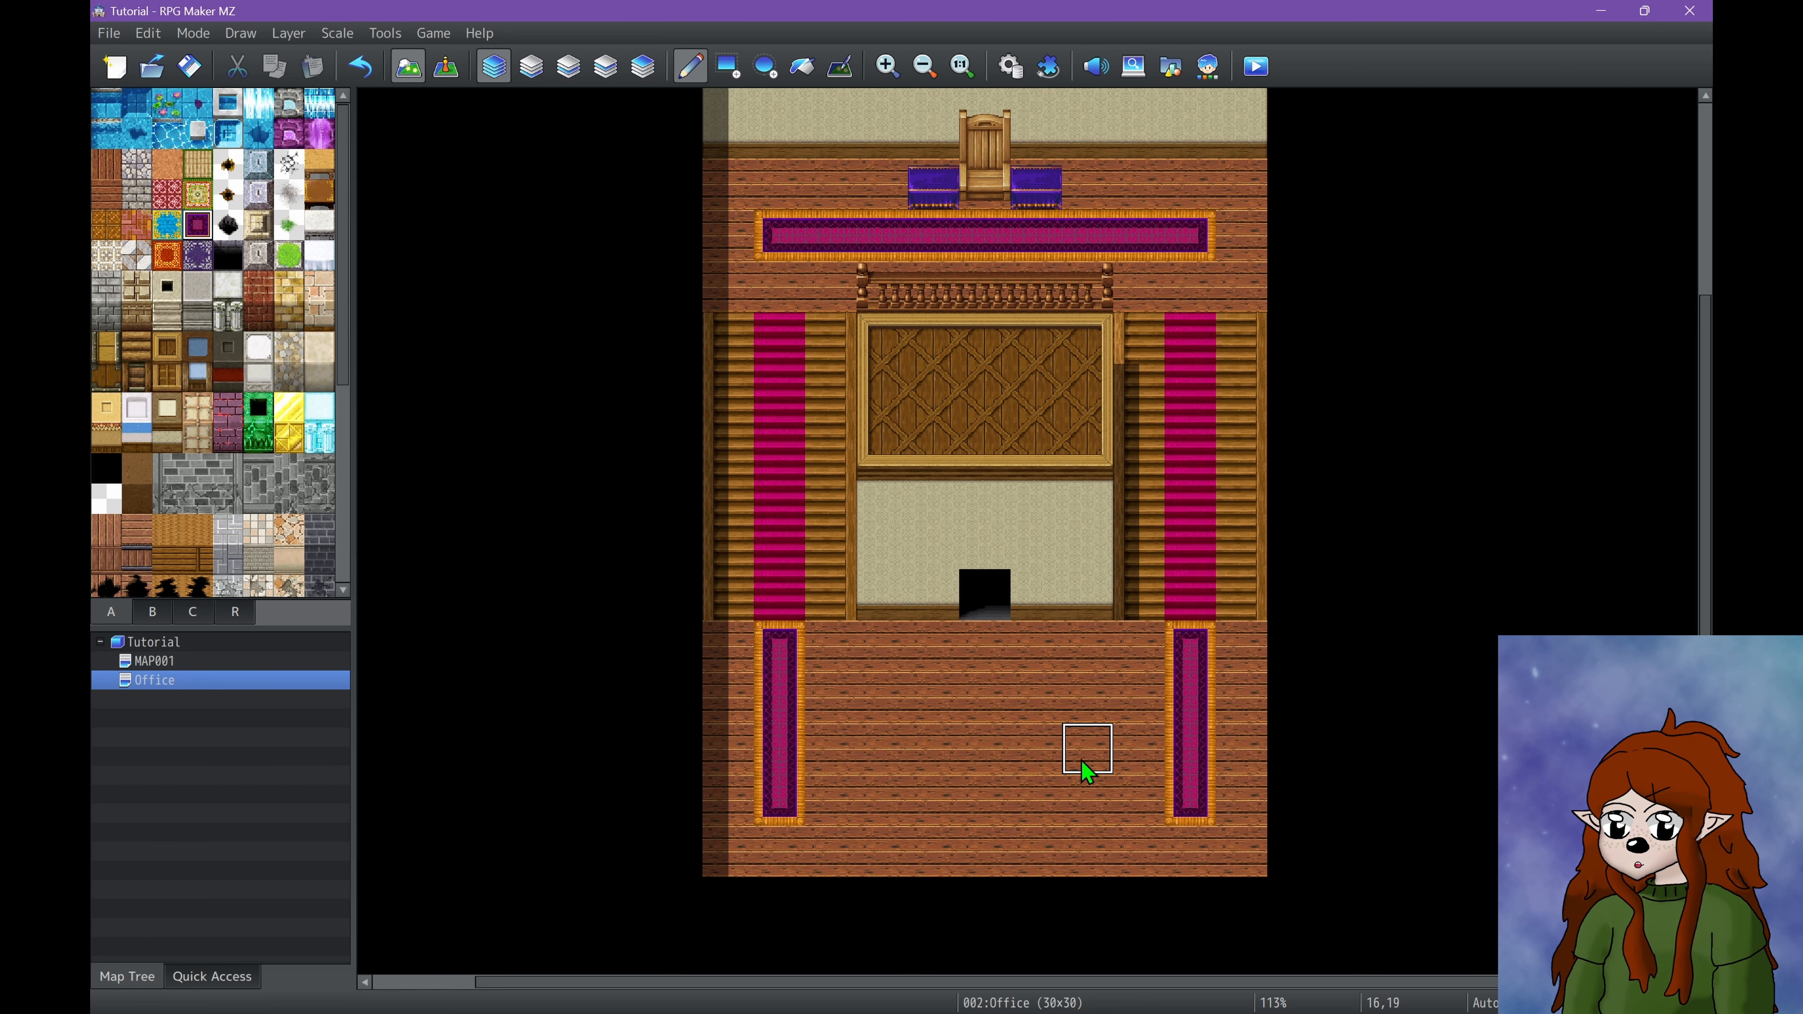
pyautogui.keyDown('ctrl'); pyautogui.scroll(-2, 1080, 761); pyautogui.keyUp('ctrl')
pyautogui.hotkey('ctrl', 'z')
pyautogui.hotkey('ctrl', 'z')
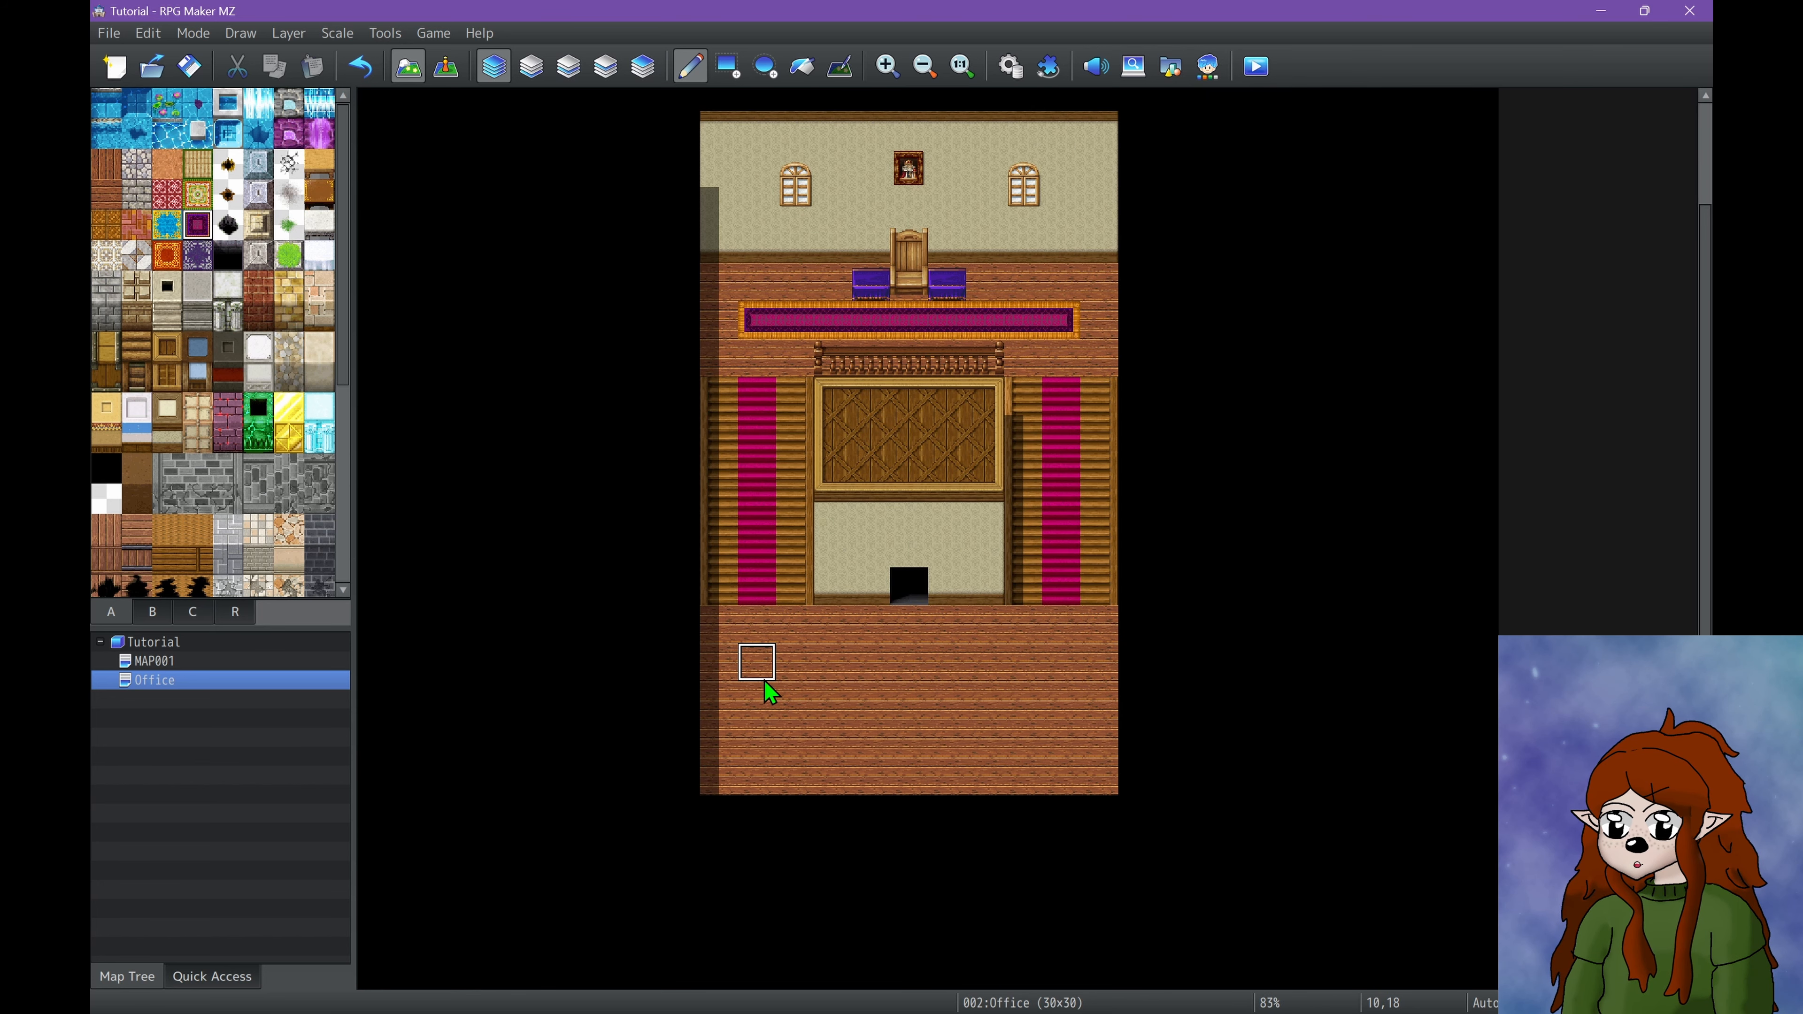
# Fill a rectangle of about 9 by 3 tiles on the lower floor with the gold-edged magenta rug.
pyautogui.moveTo(764, 680); pyautogui.dragTo(1065, 746)
pyautogui.hotkey('ctrl', 'z')
pyautogui.click(728, 66)
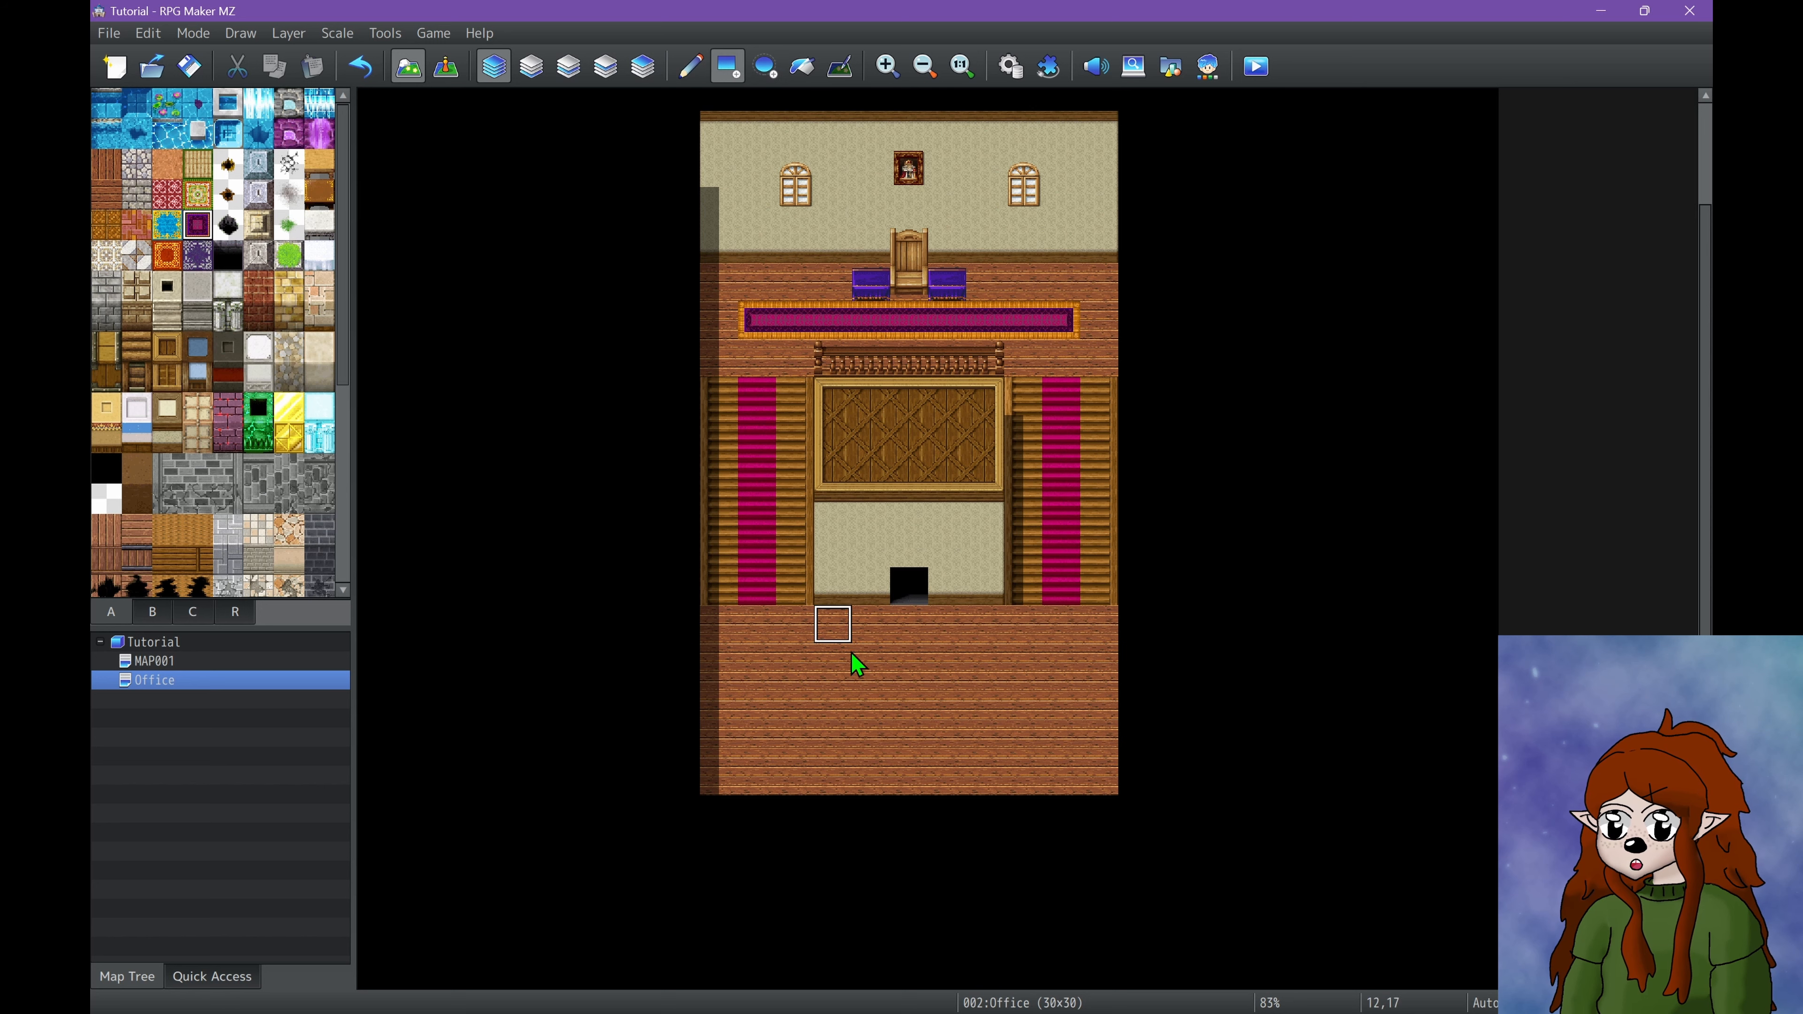
pyautogui.moveTo(768, 664); pyautogui.dragTo(1056, 745)
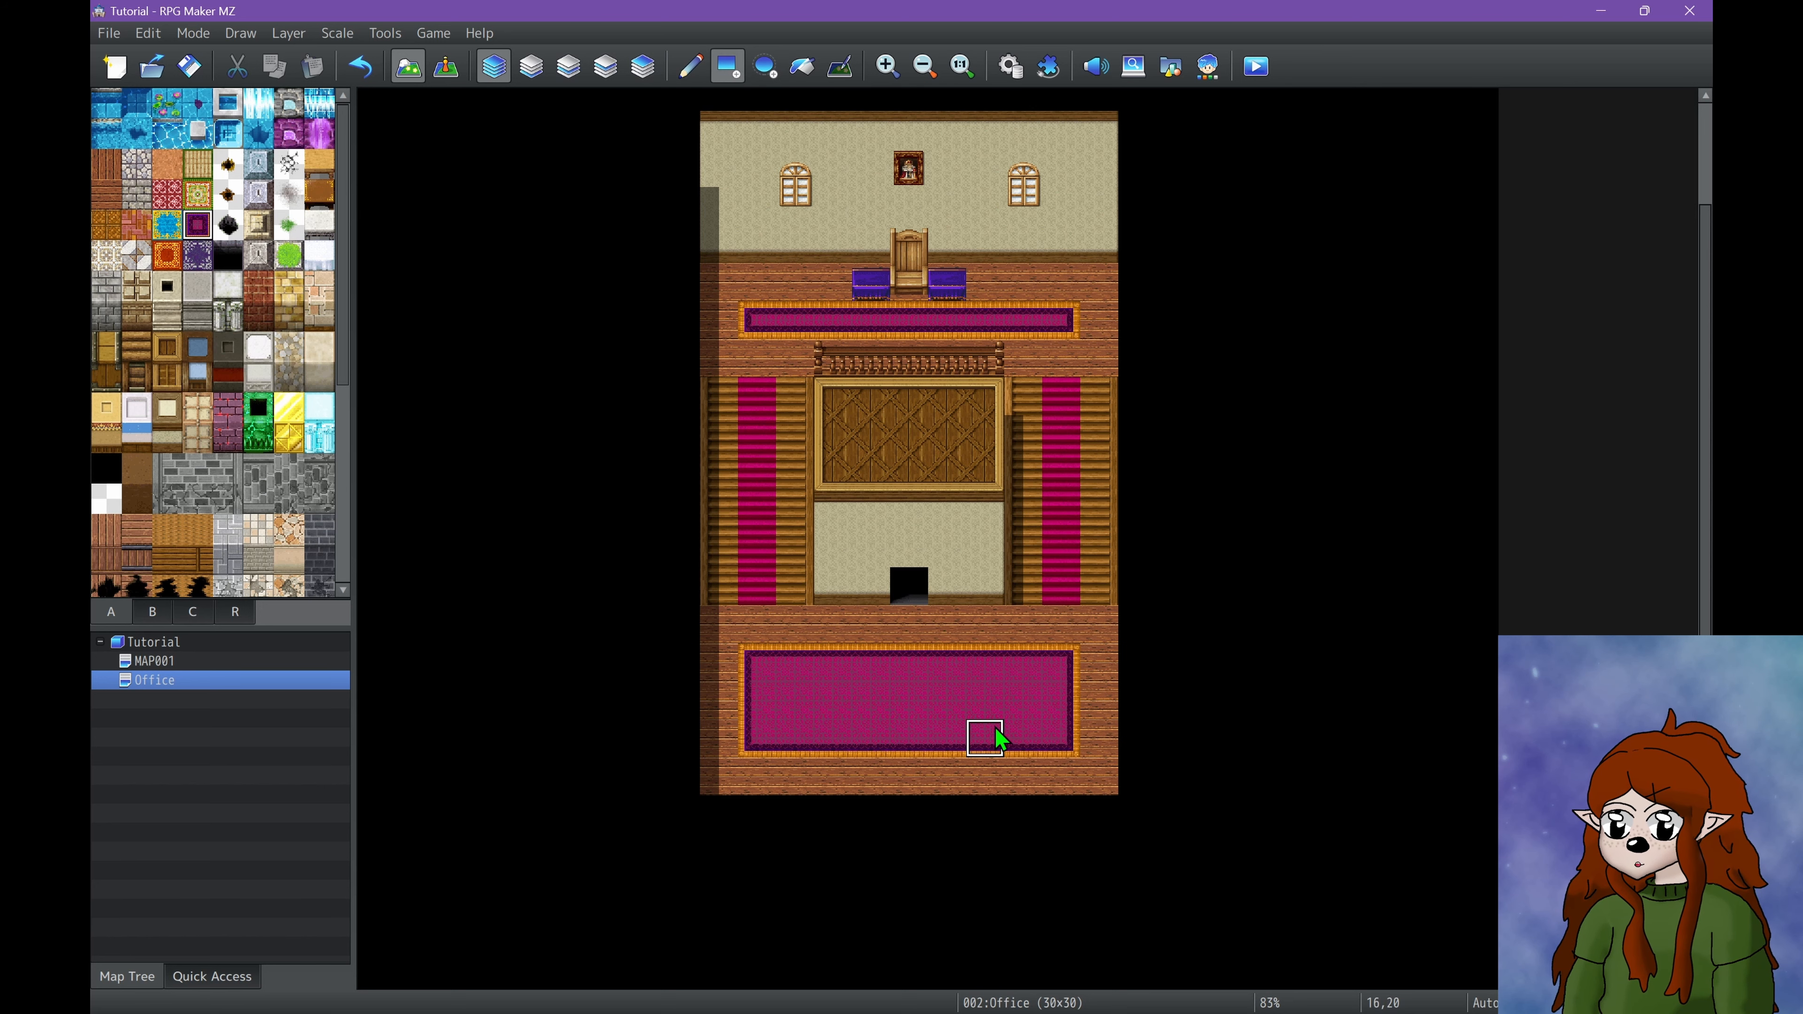
# Place a two-tile-wide bookcase full of books against the lower wall on each side of the dark doorway.
pyautogui.keyDown('ctrl'); pyautogui.scroll(1, 990, 737); pyautogui.keyUp('ctrl')
pyautogui.keyDown('ctrl'); pyautogui.scroll(3, 1111, 683); pyautogui.keyUp('ctrl')
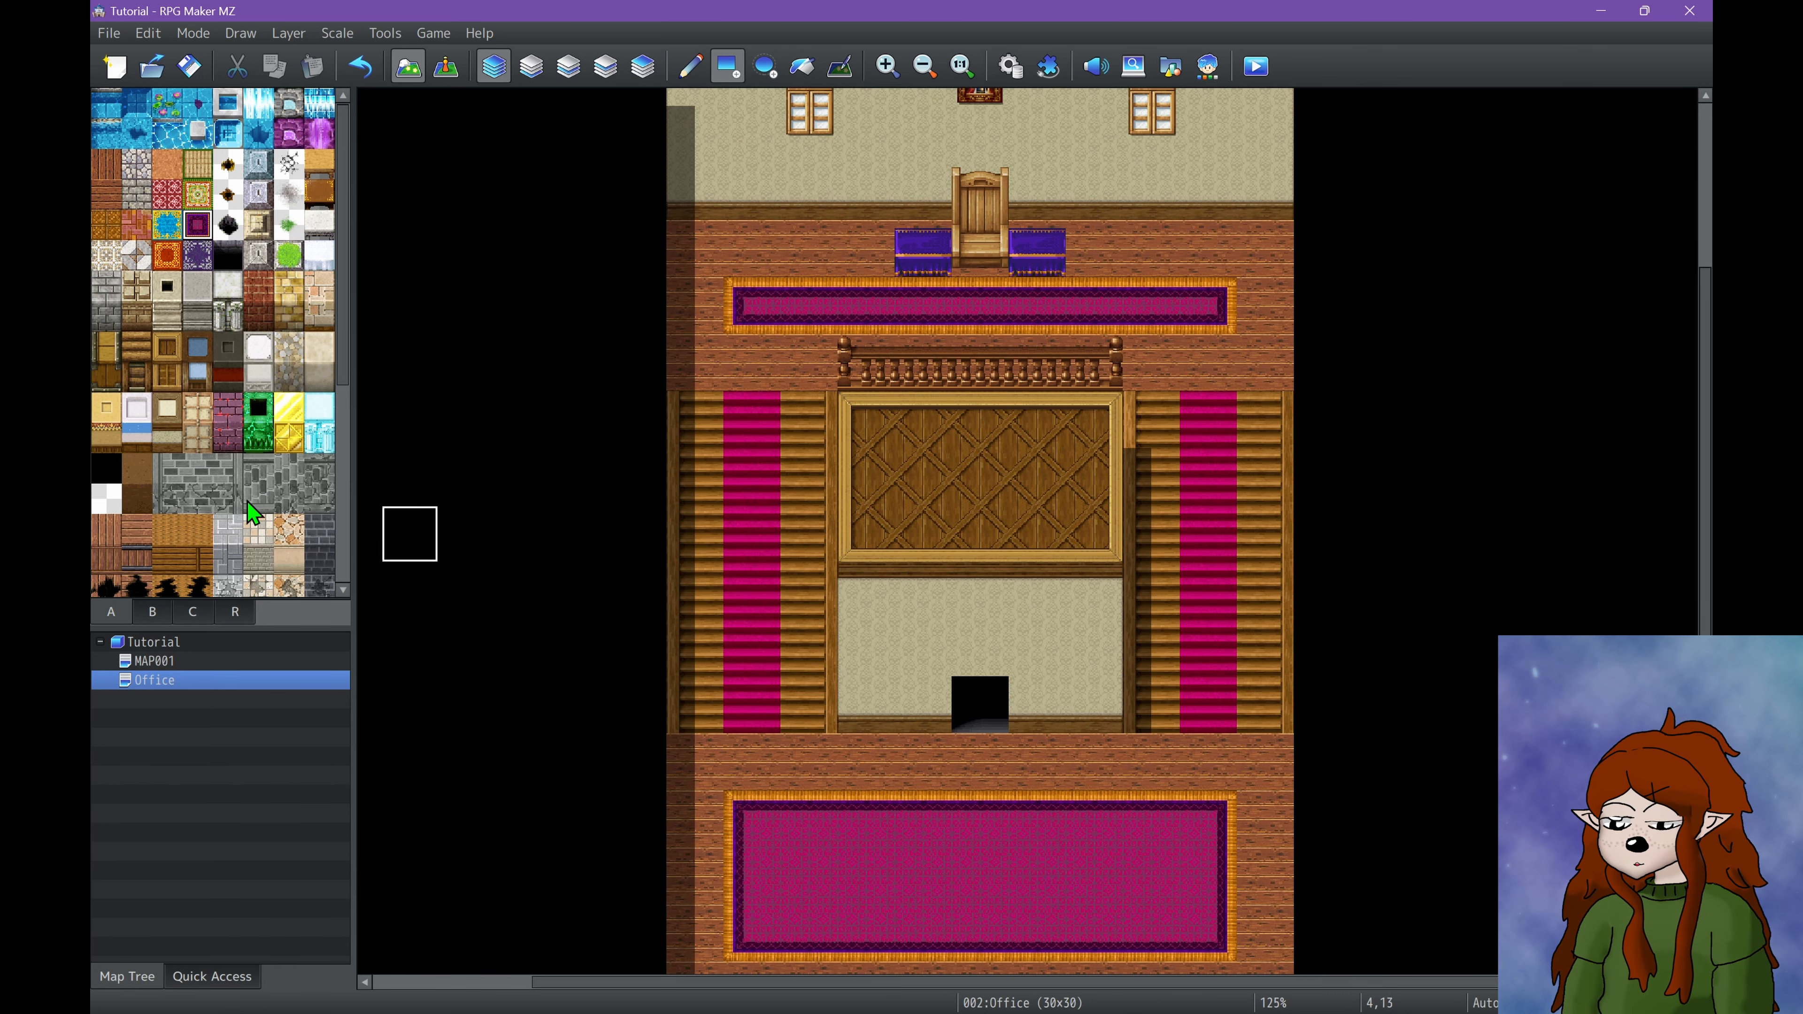
pyautogui.scroll(-2, 213, 497)
pyautogui.click(152, 612)
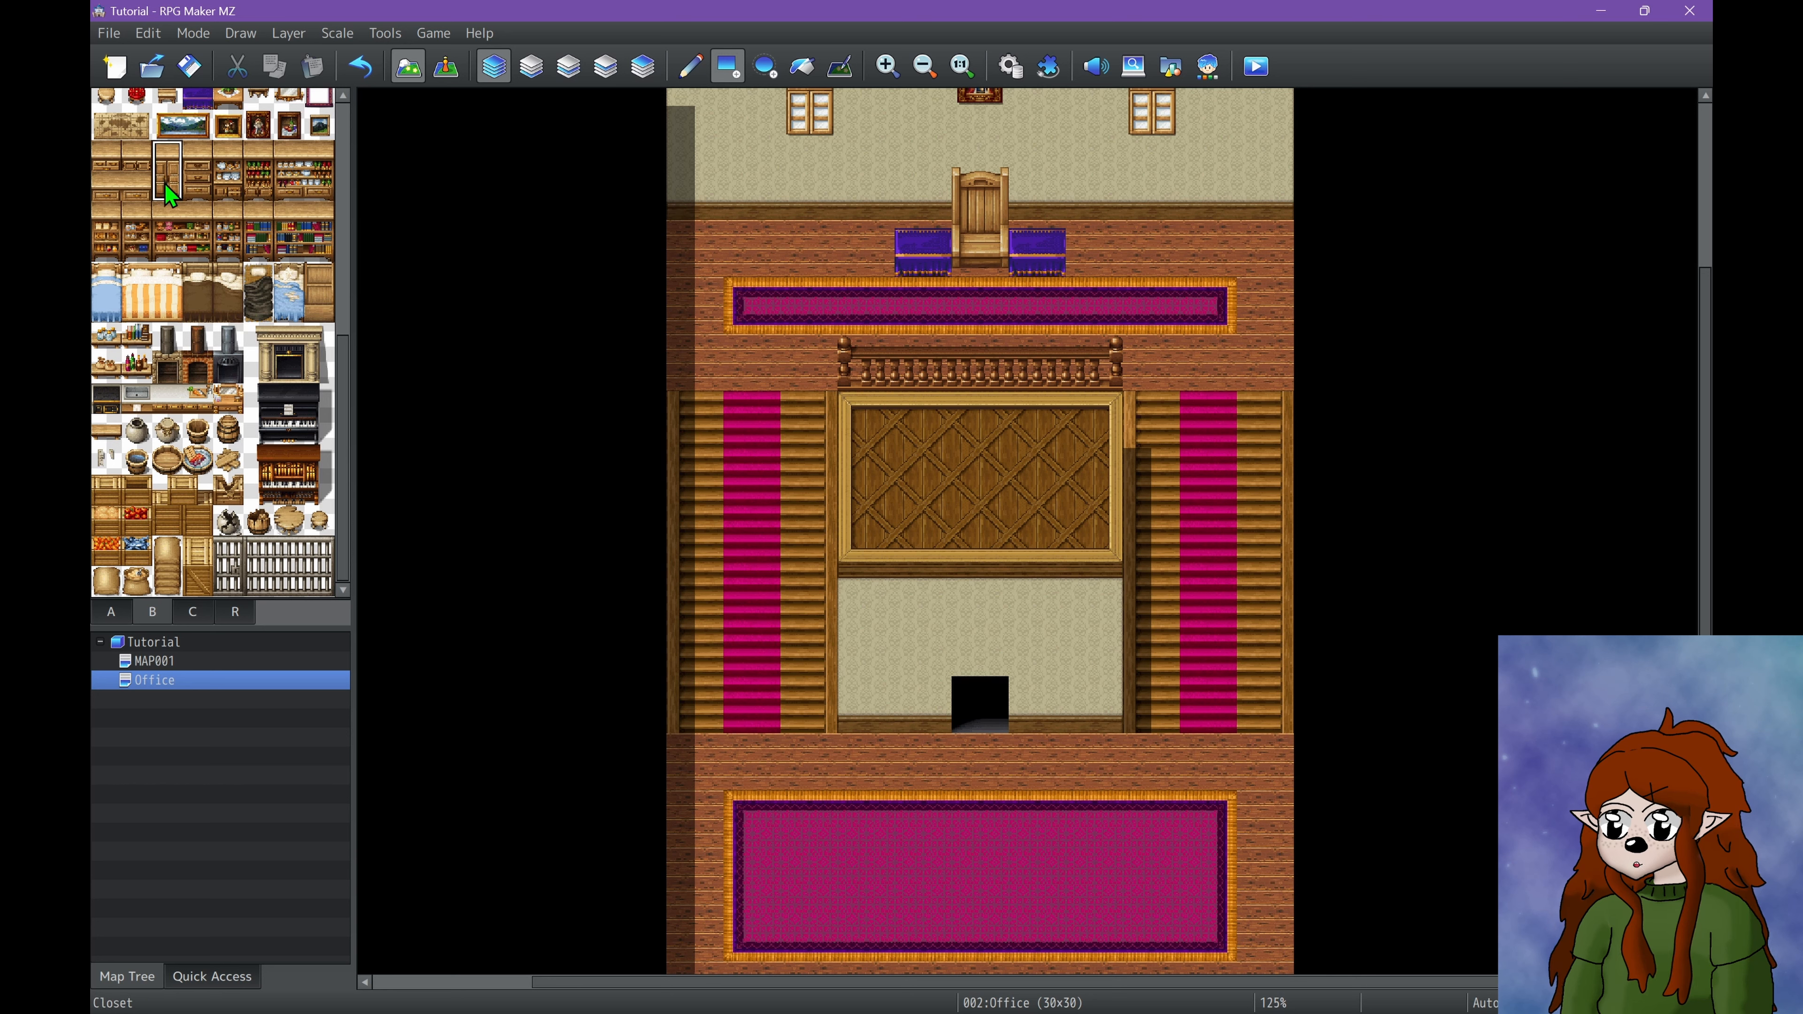
pyautogui.click(284, 216)
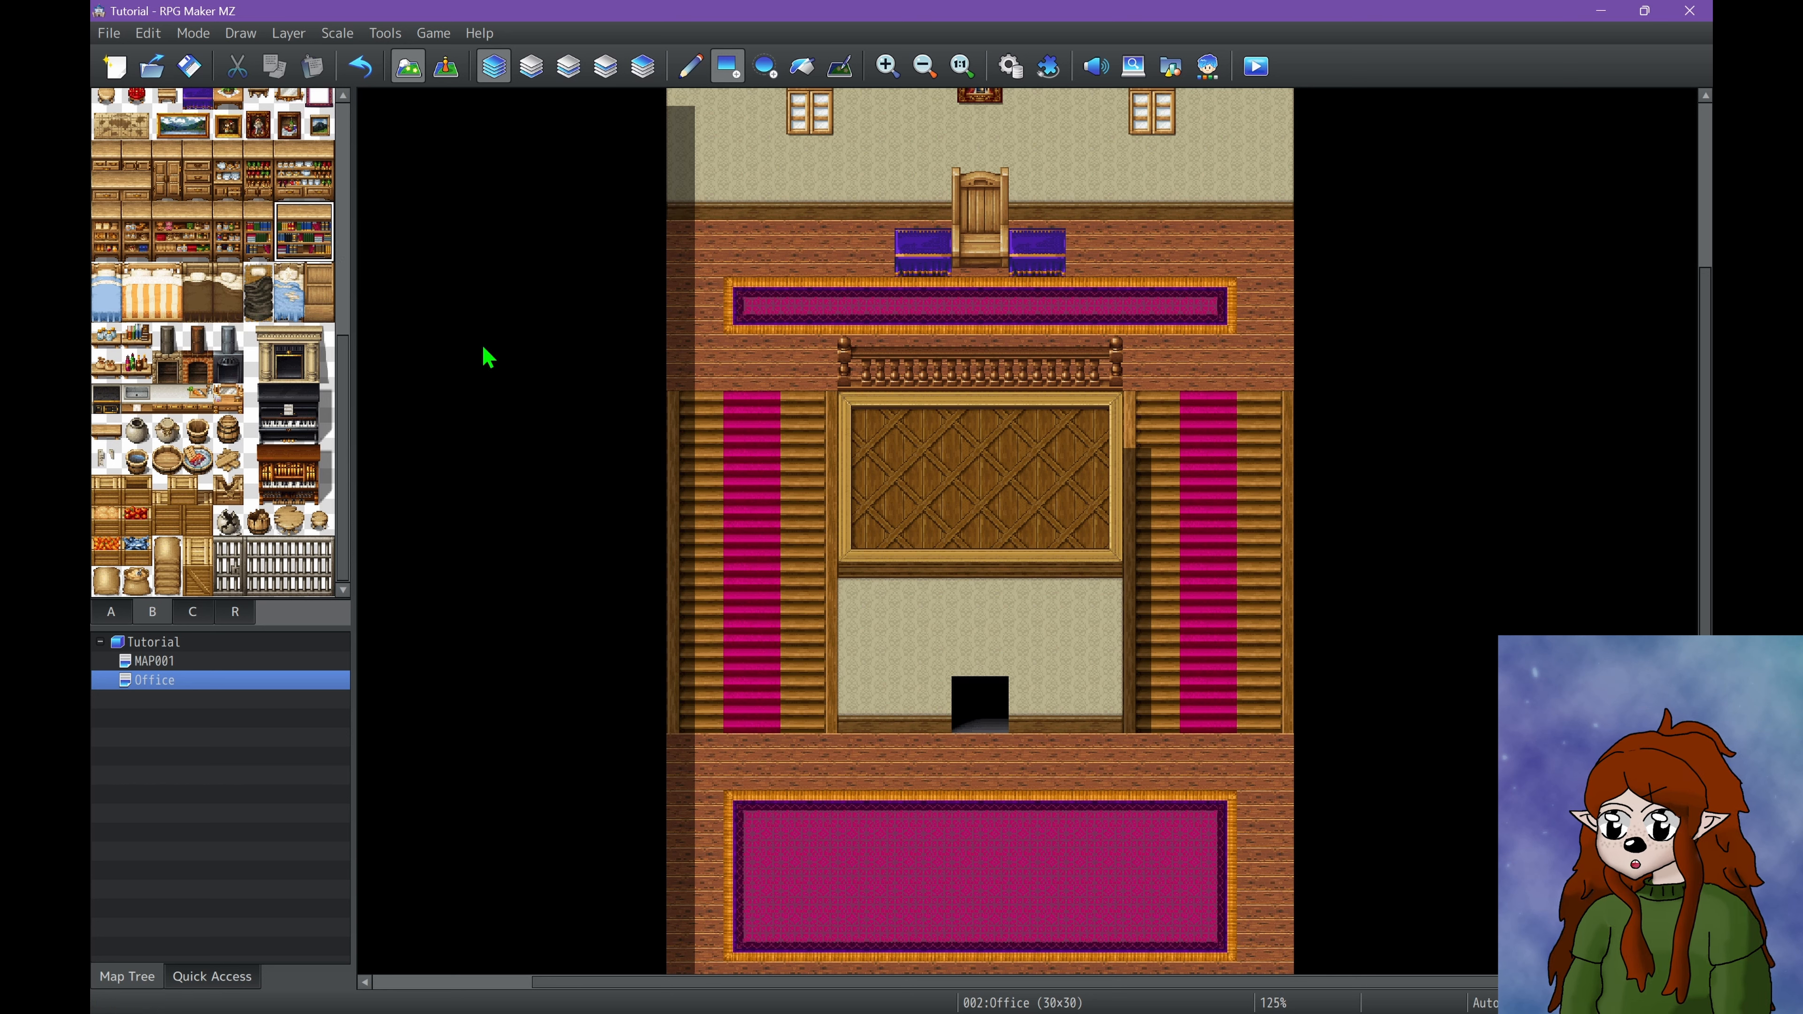
pyautogui.click(868, 676)
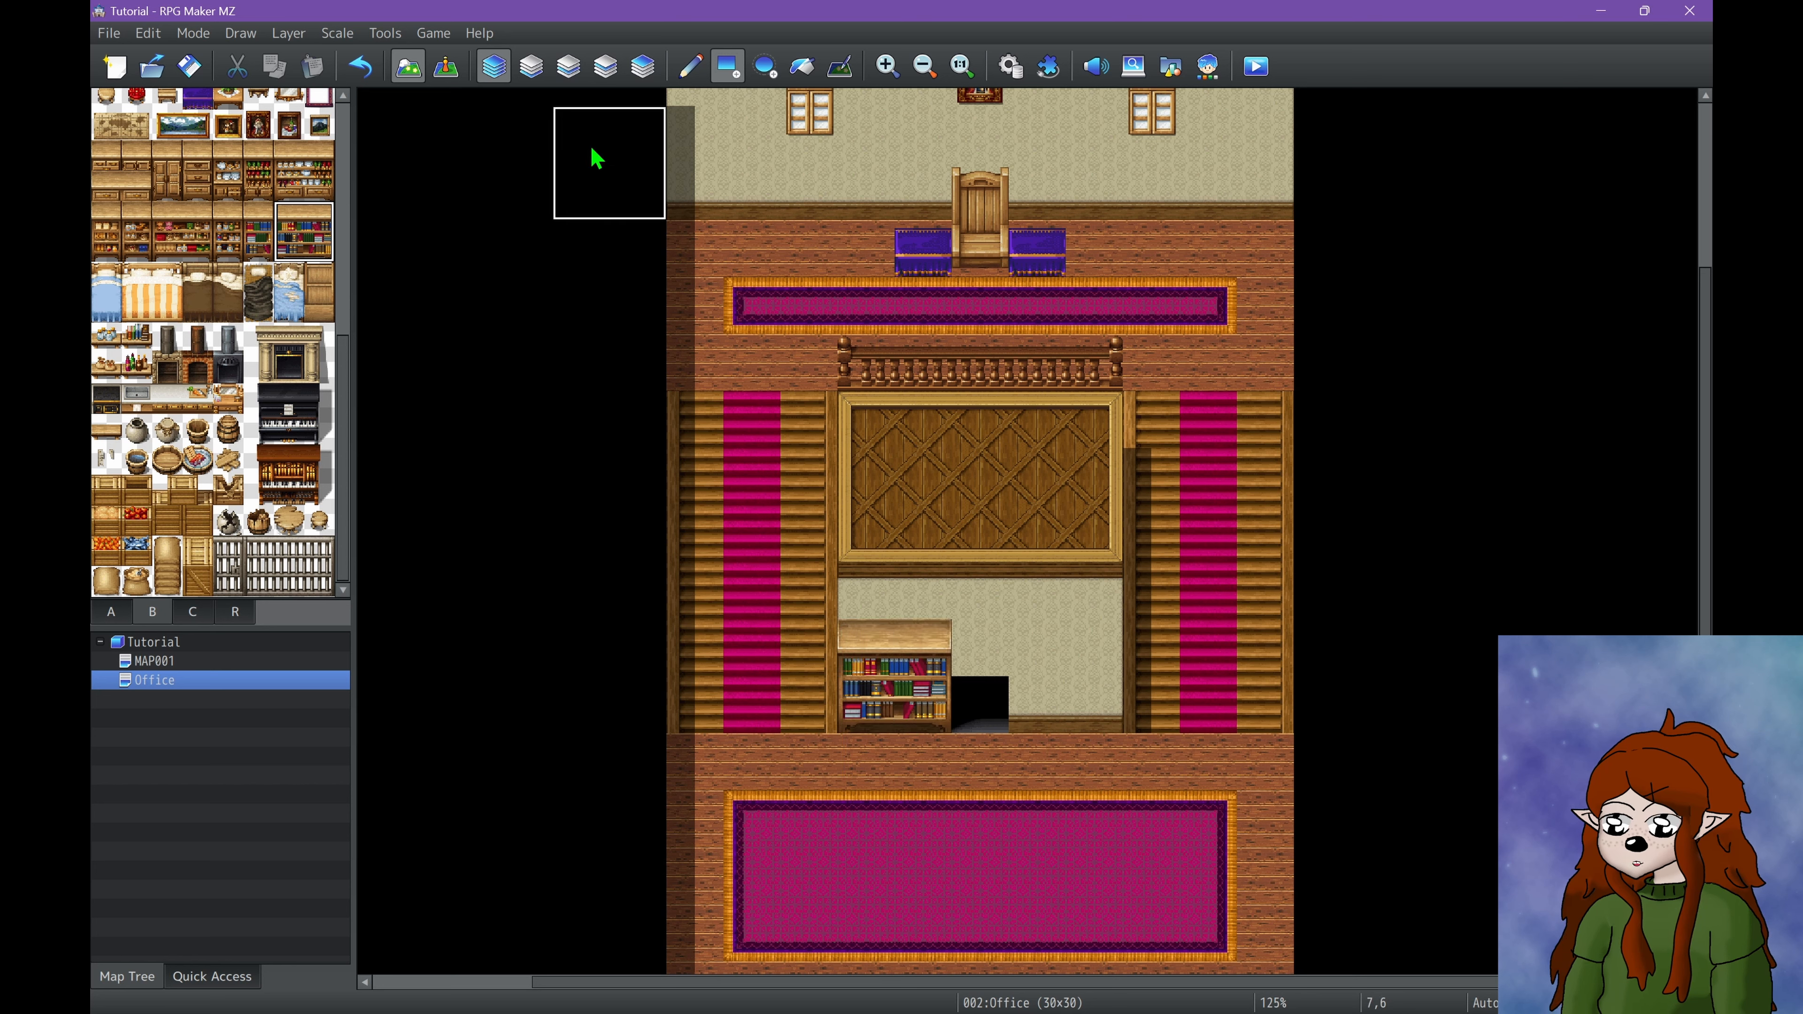
pyautogui.click(1028, 658)
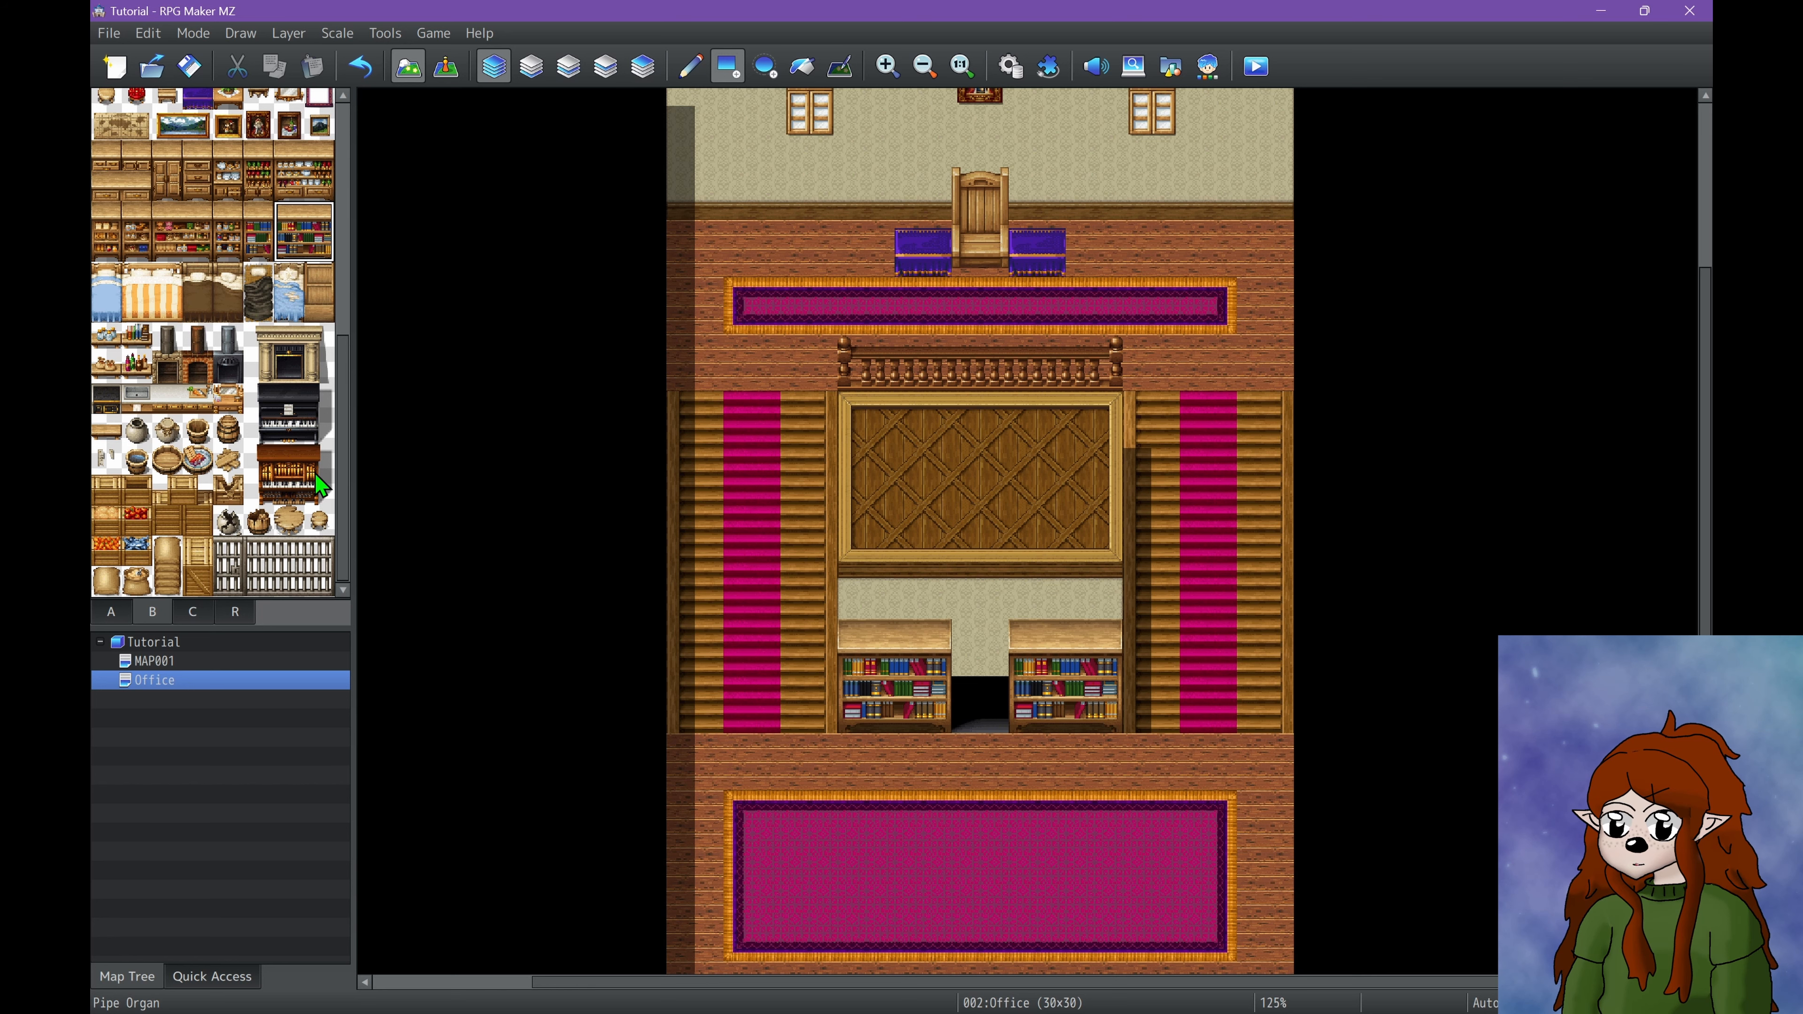
# Place Simple Shelf B (Books) on the lower wall above the dark doorway, between the two bookcases.
pyautogui.scroll(-1, 944, 710)
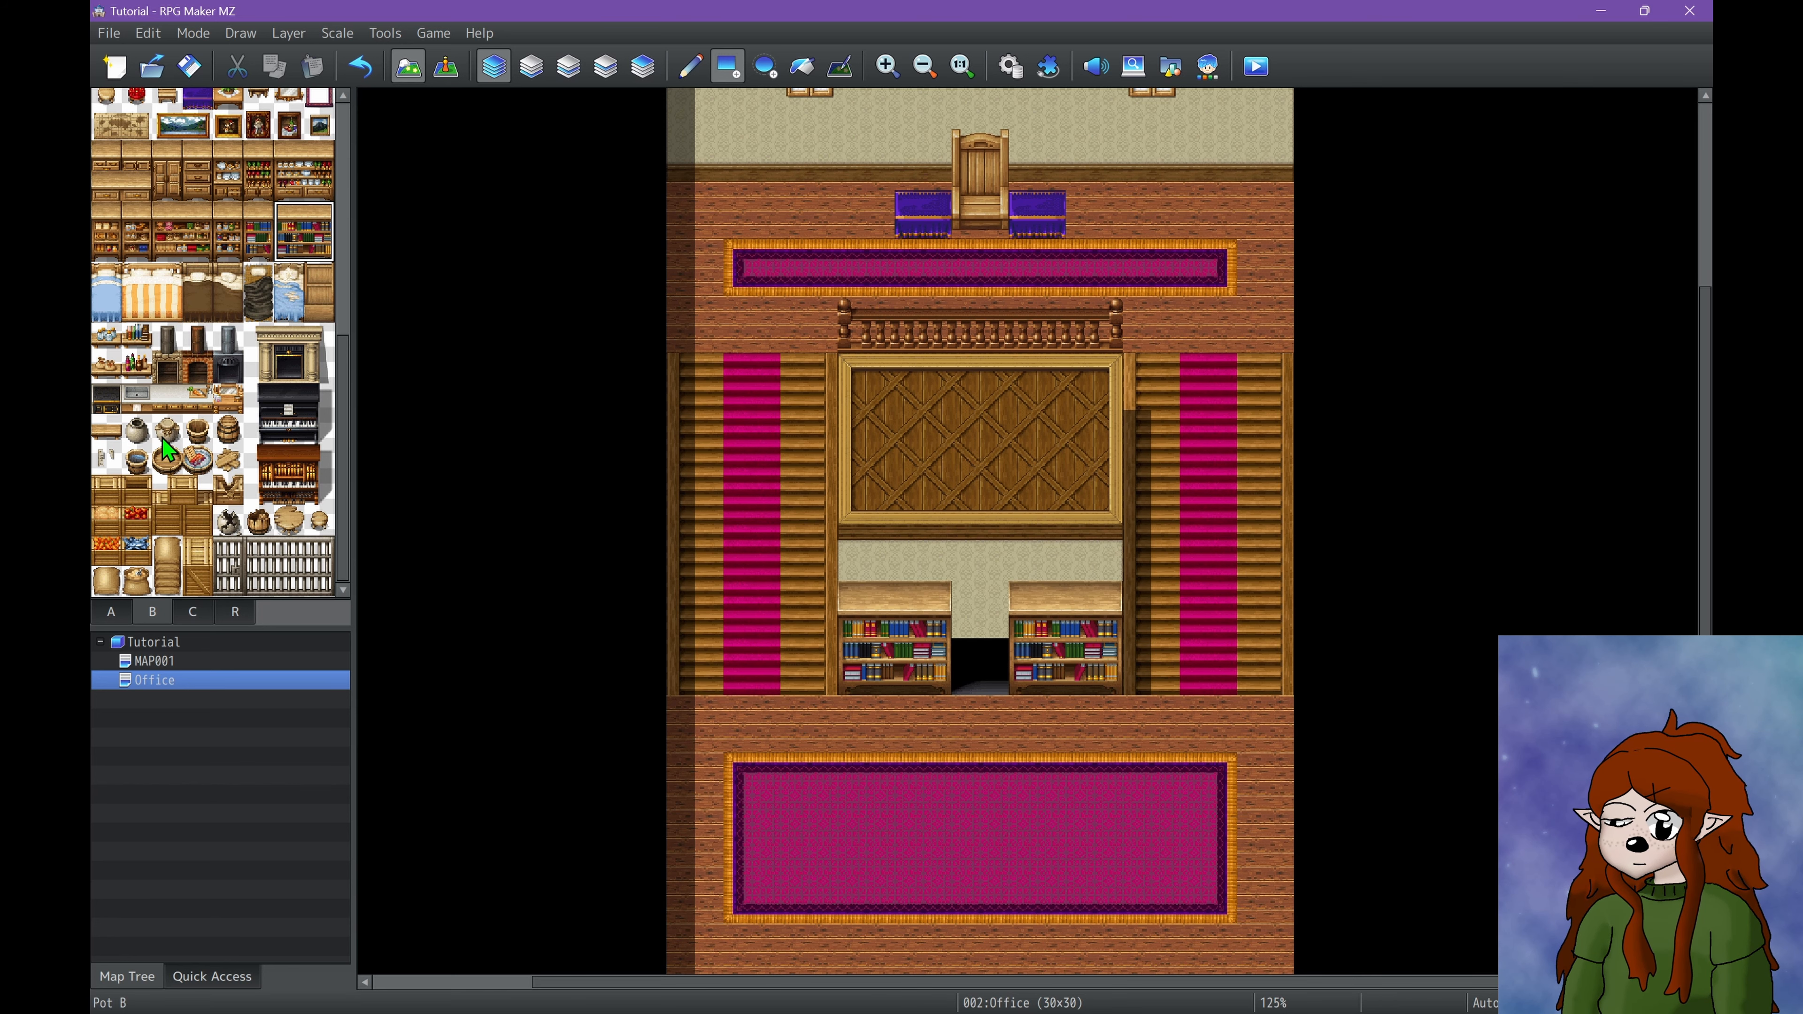
pyautogui.scroll(4, 168, 449)
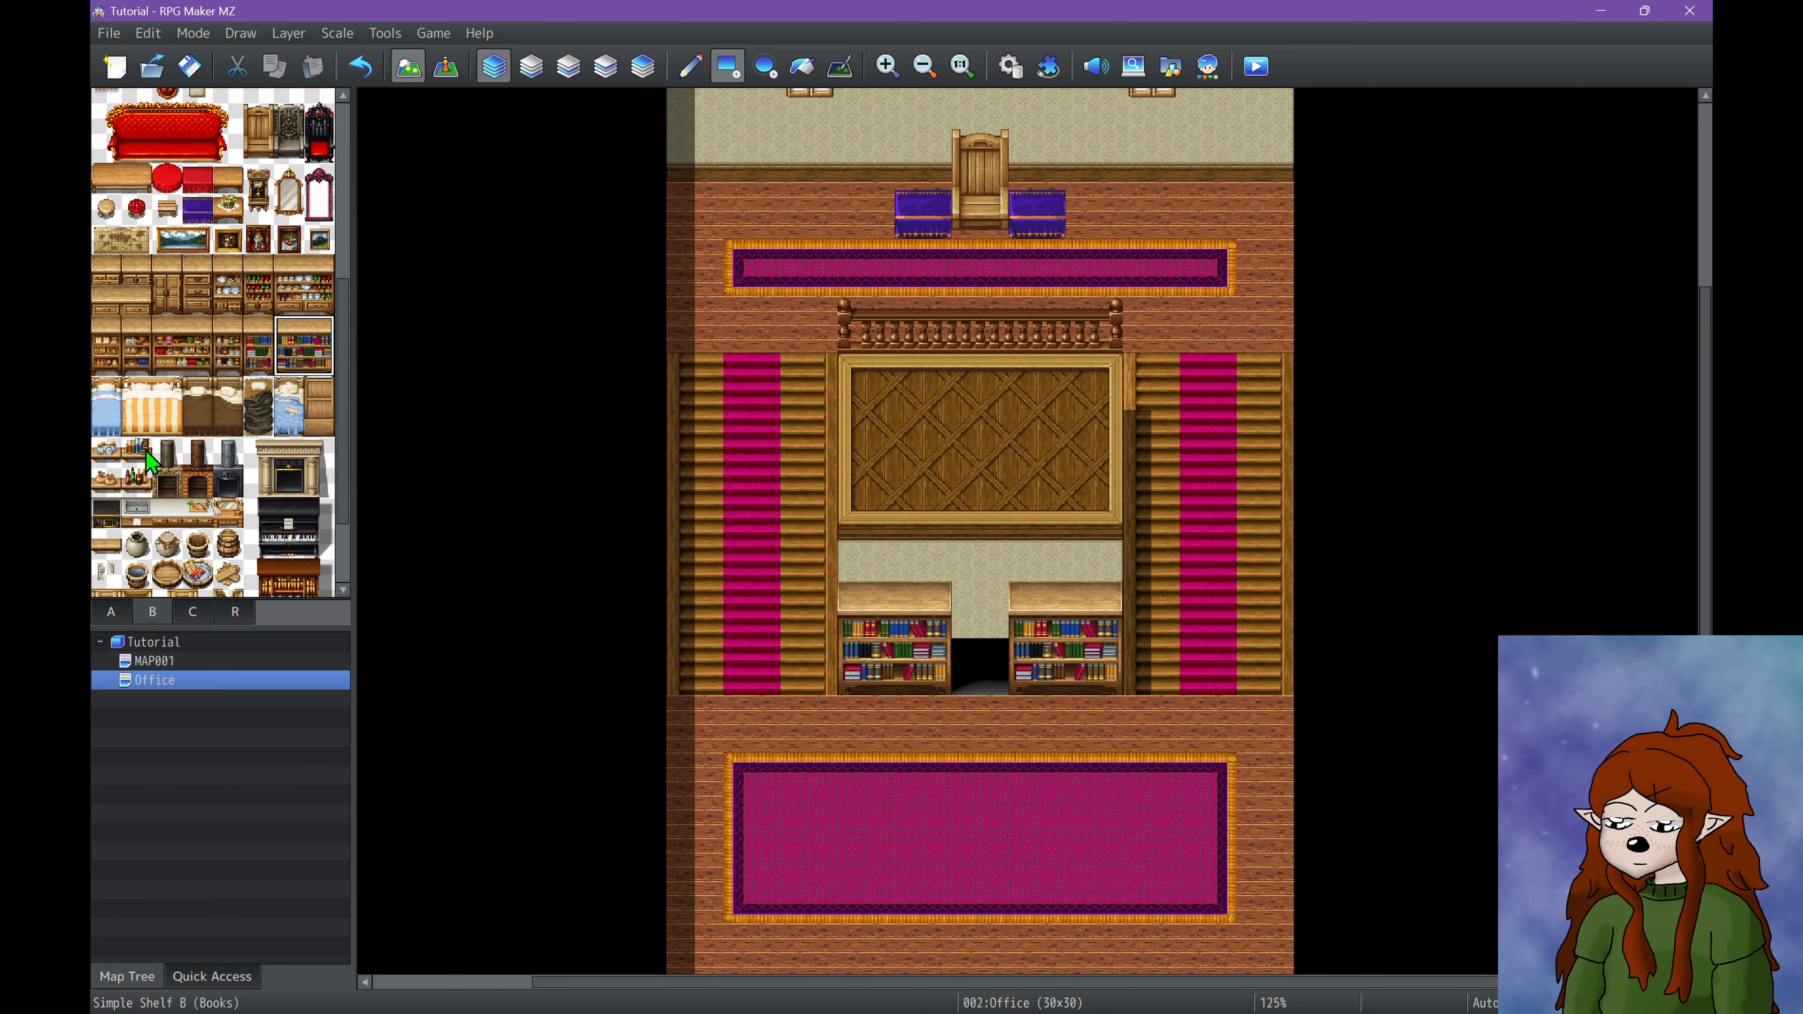
pyautogui.click(978, 589)
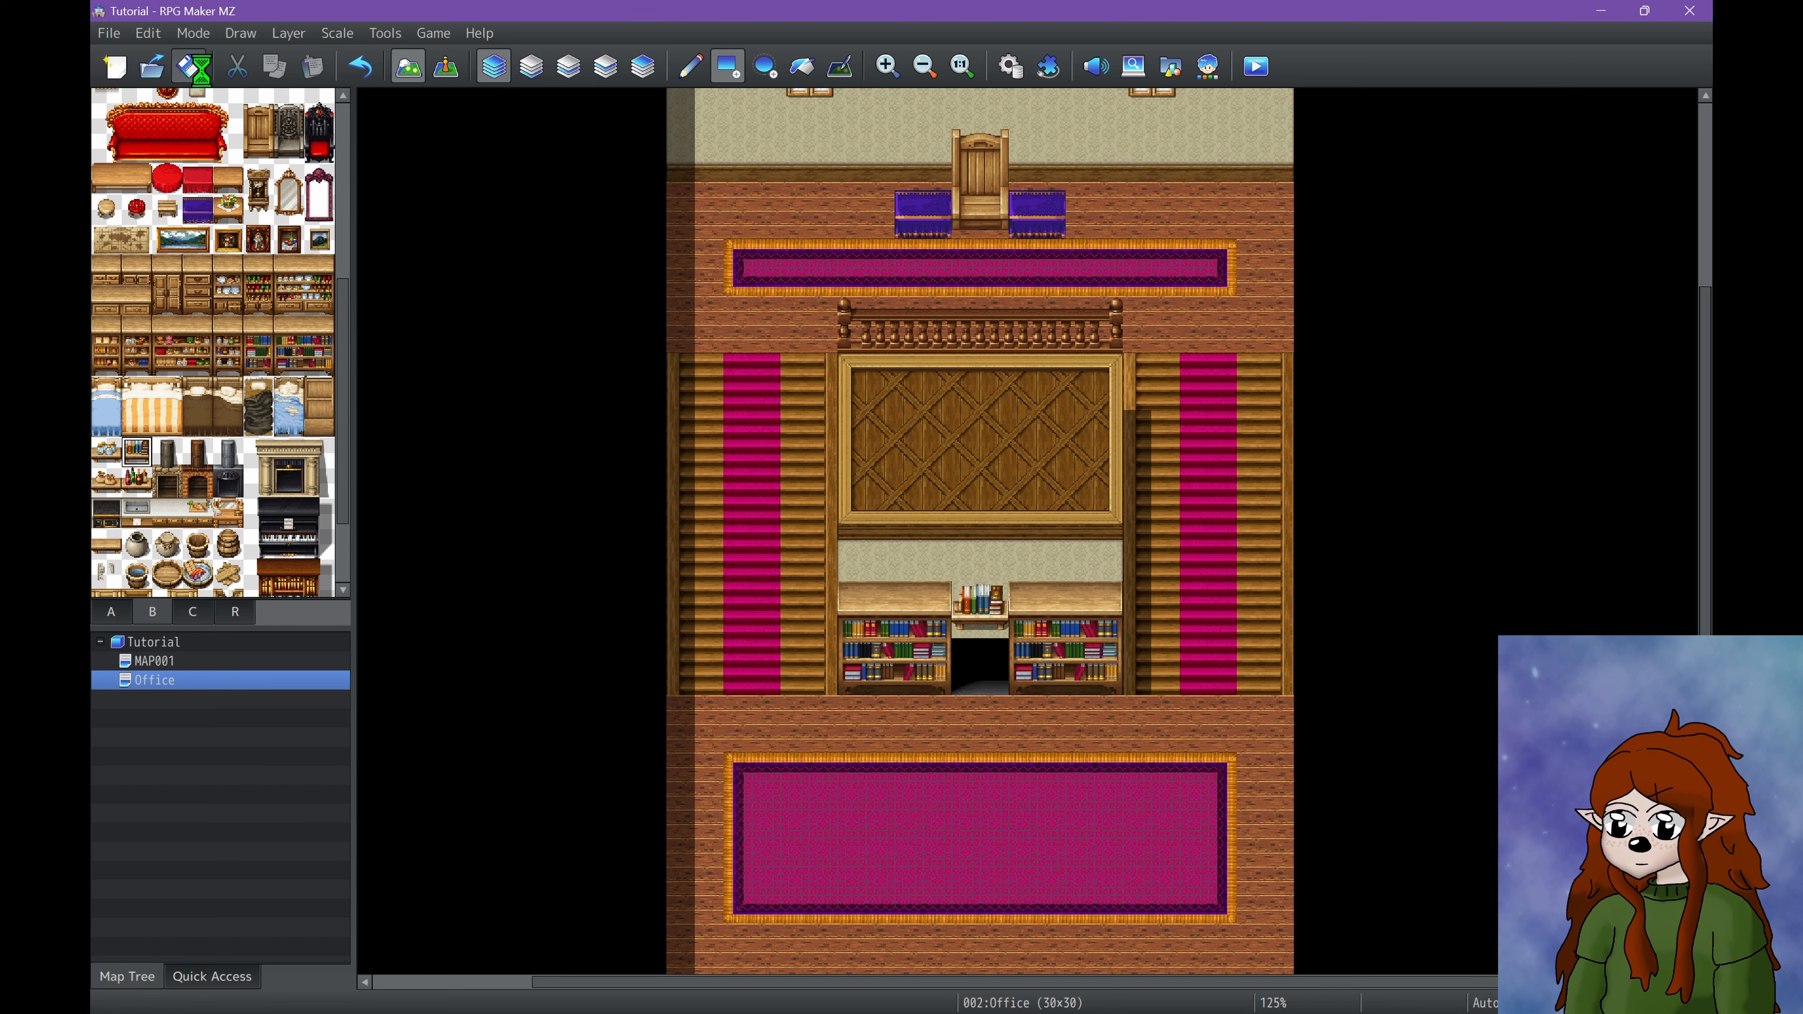
# Place Fireplace A (Stone) with its stovepipe against the upper room's wall at the far left end.
pyautogui.scroll(-1, 1147, 643)
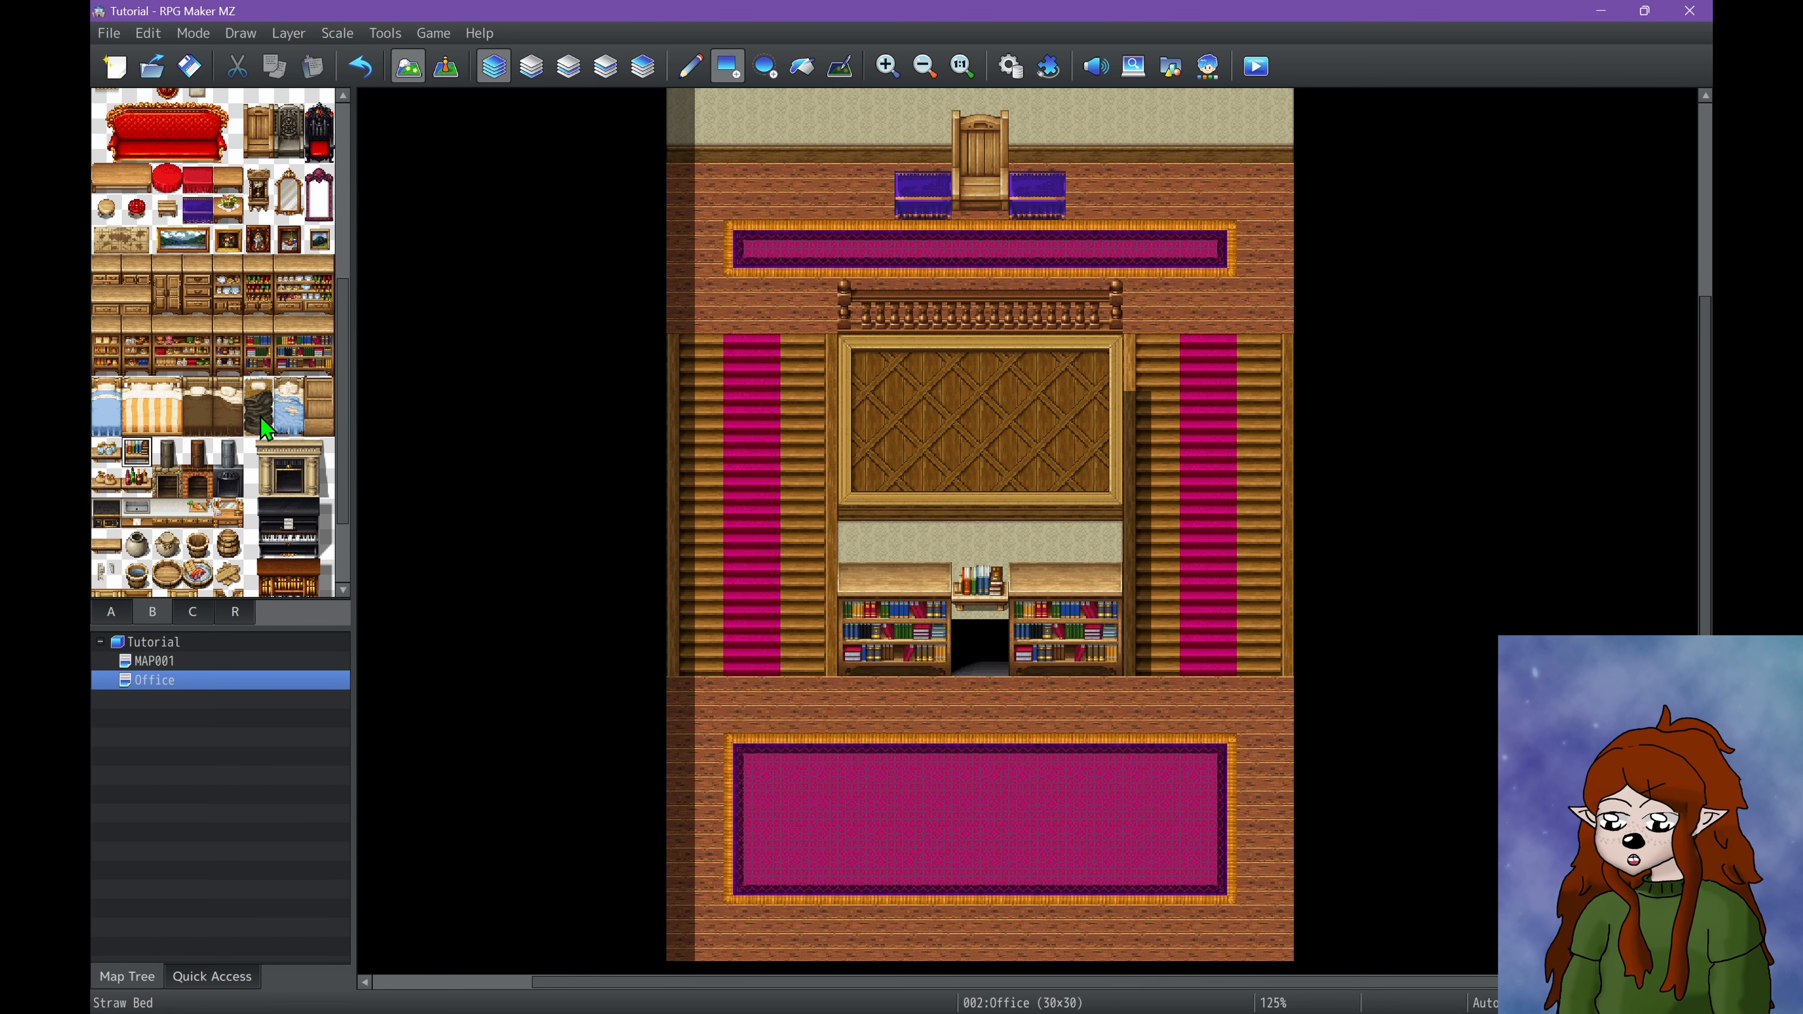
pyautogui.scroll(4, 1037, 593)
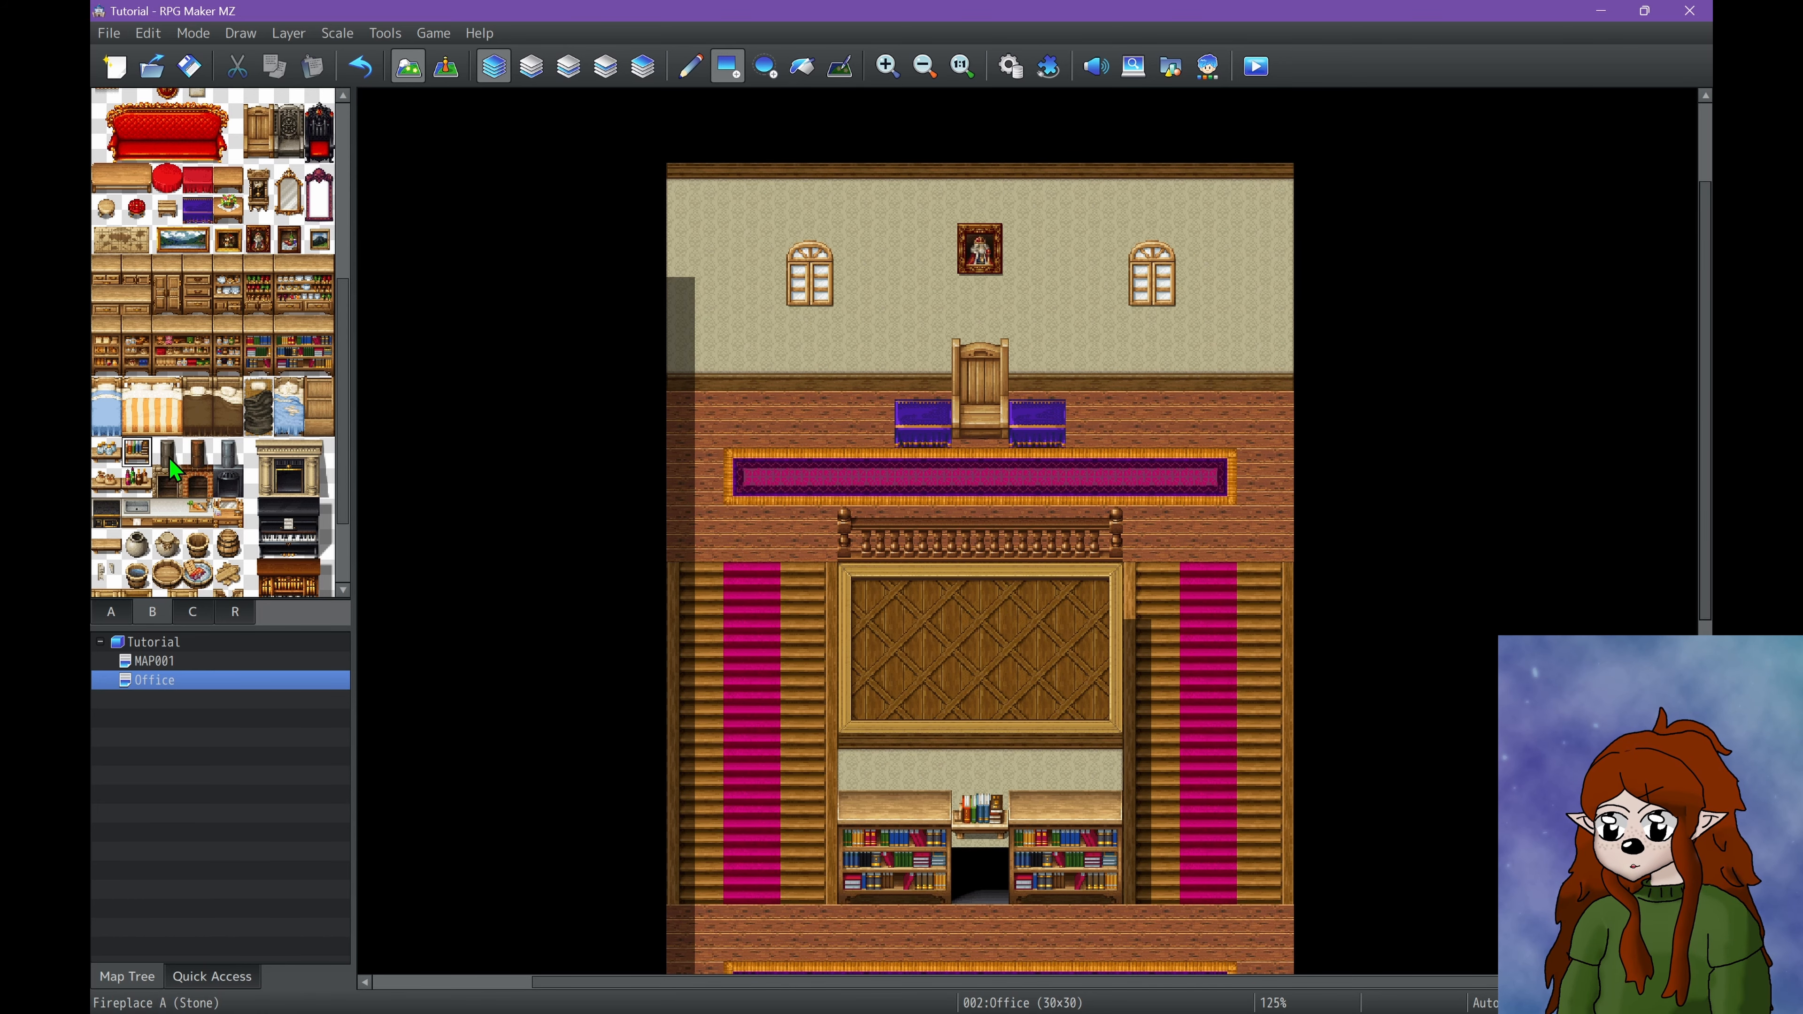
pyautogui.click(692, 304)
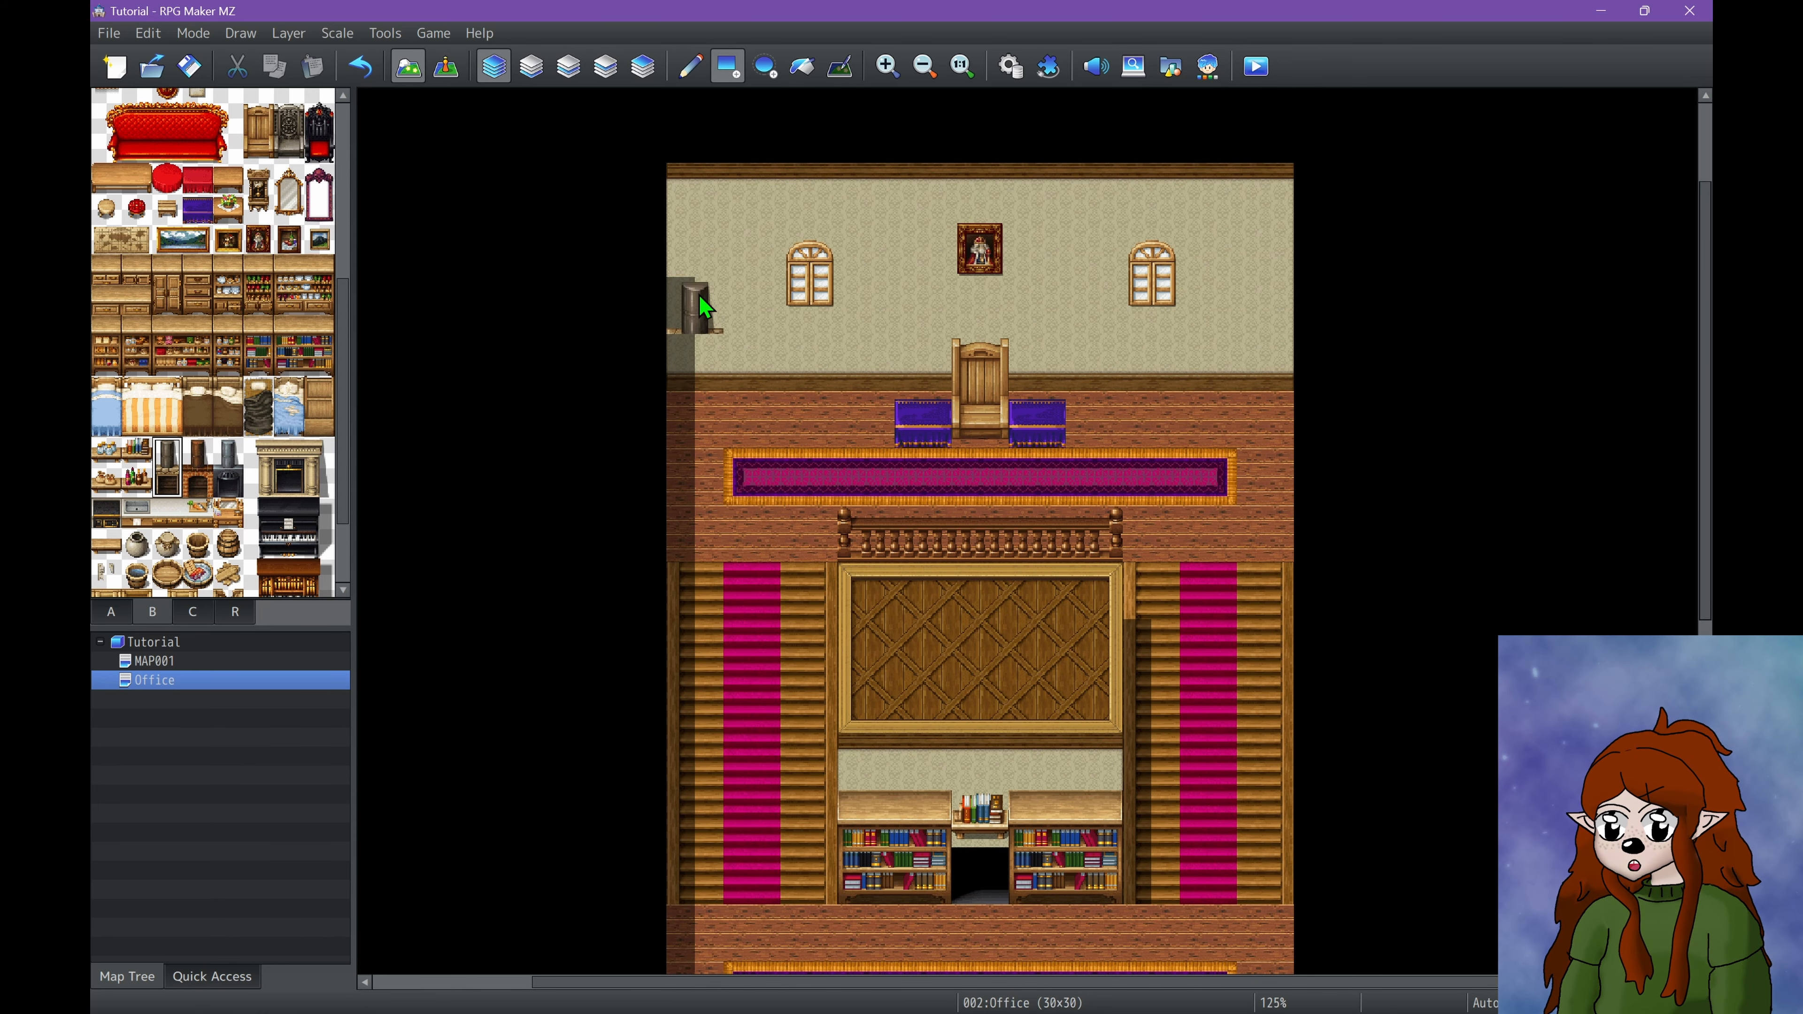
# Pave the floor tile in front of the fireplace with Ground F (Stone Floor Brick).
pyautogui.click(112, 612)
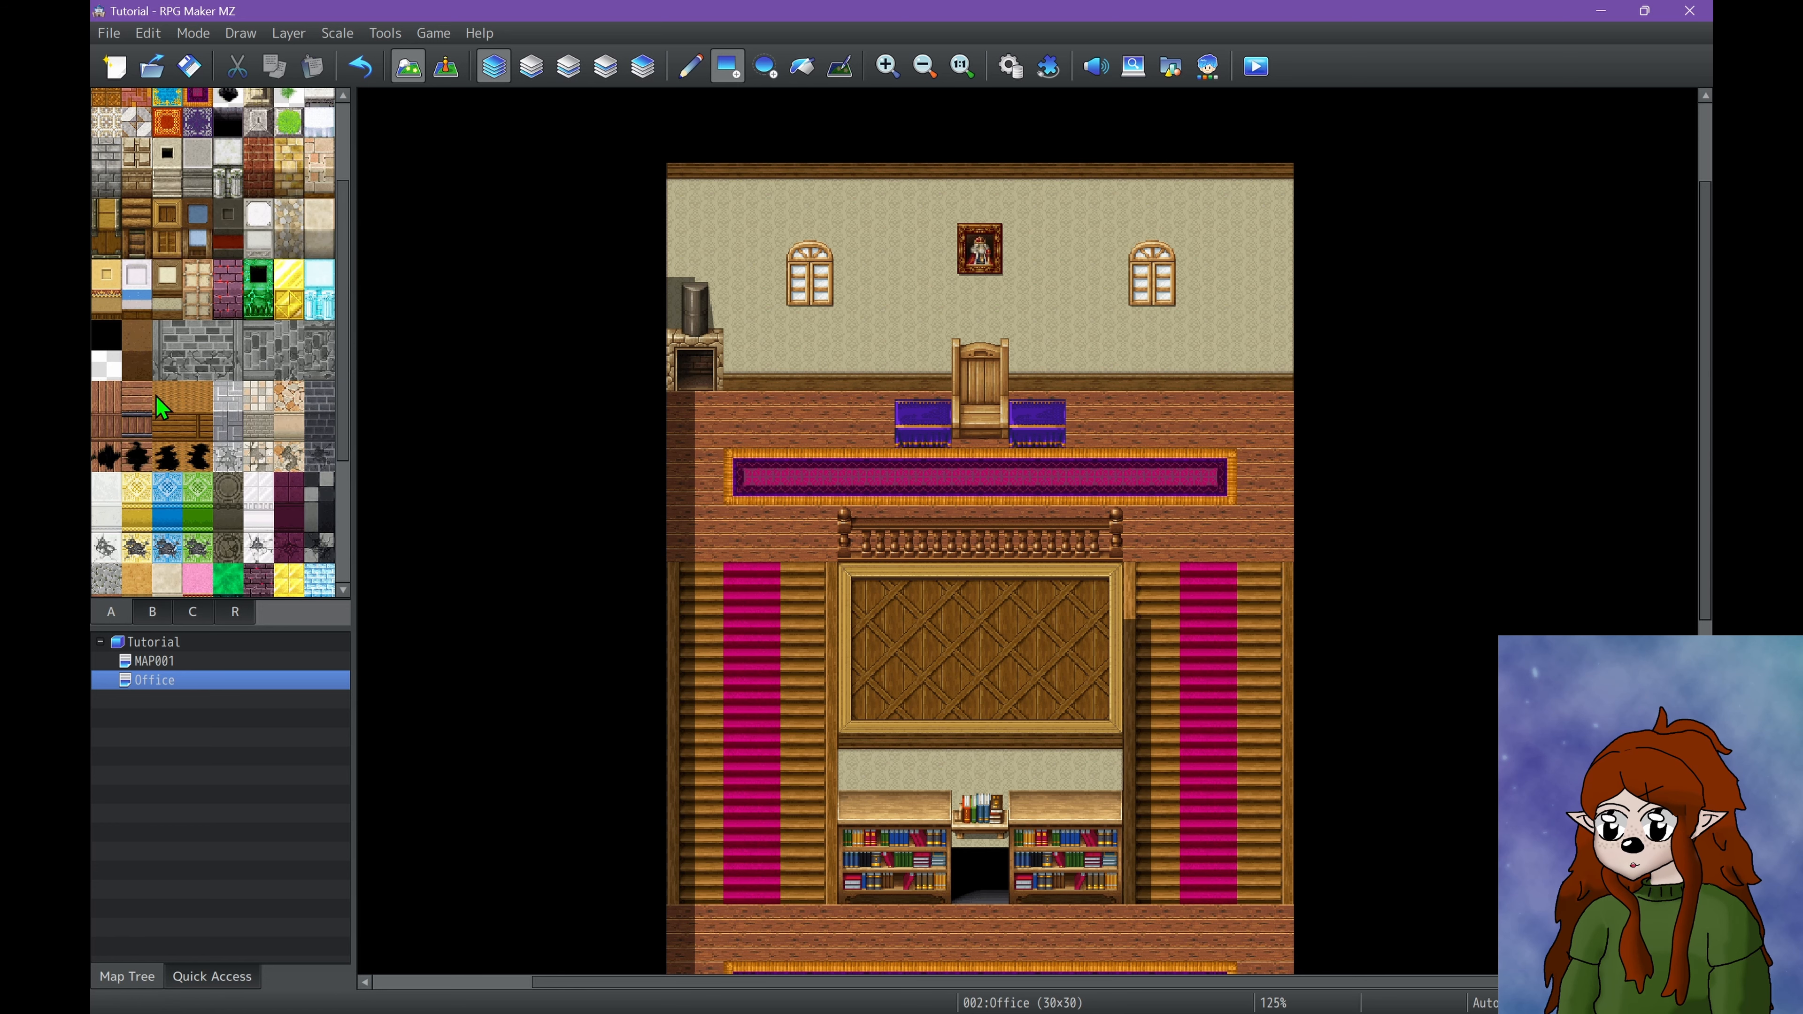
pyautogui.scroll(5, 122, 213)
pyautogui.scroll(1, 133, 170)
pyautogui.click(137, 162)
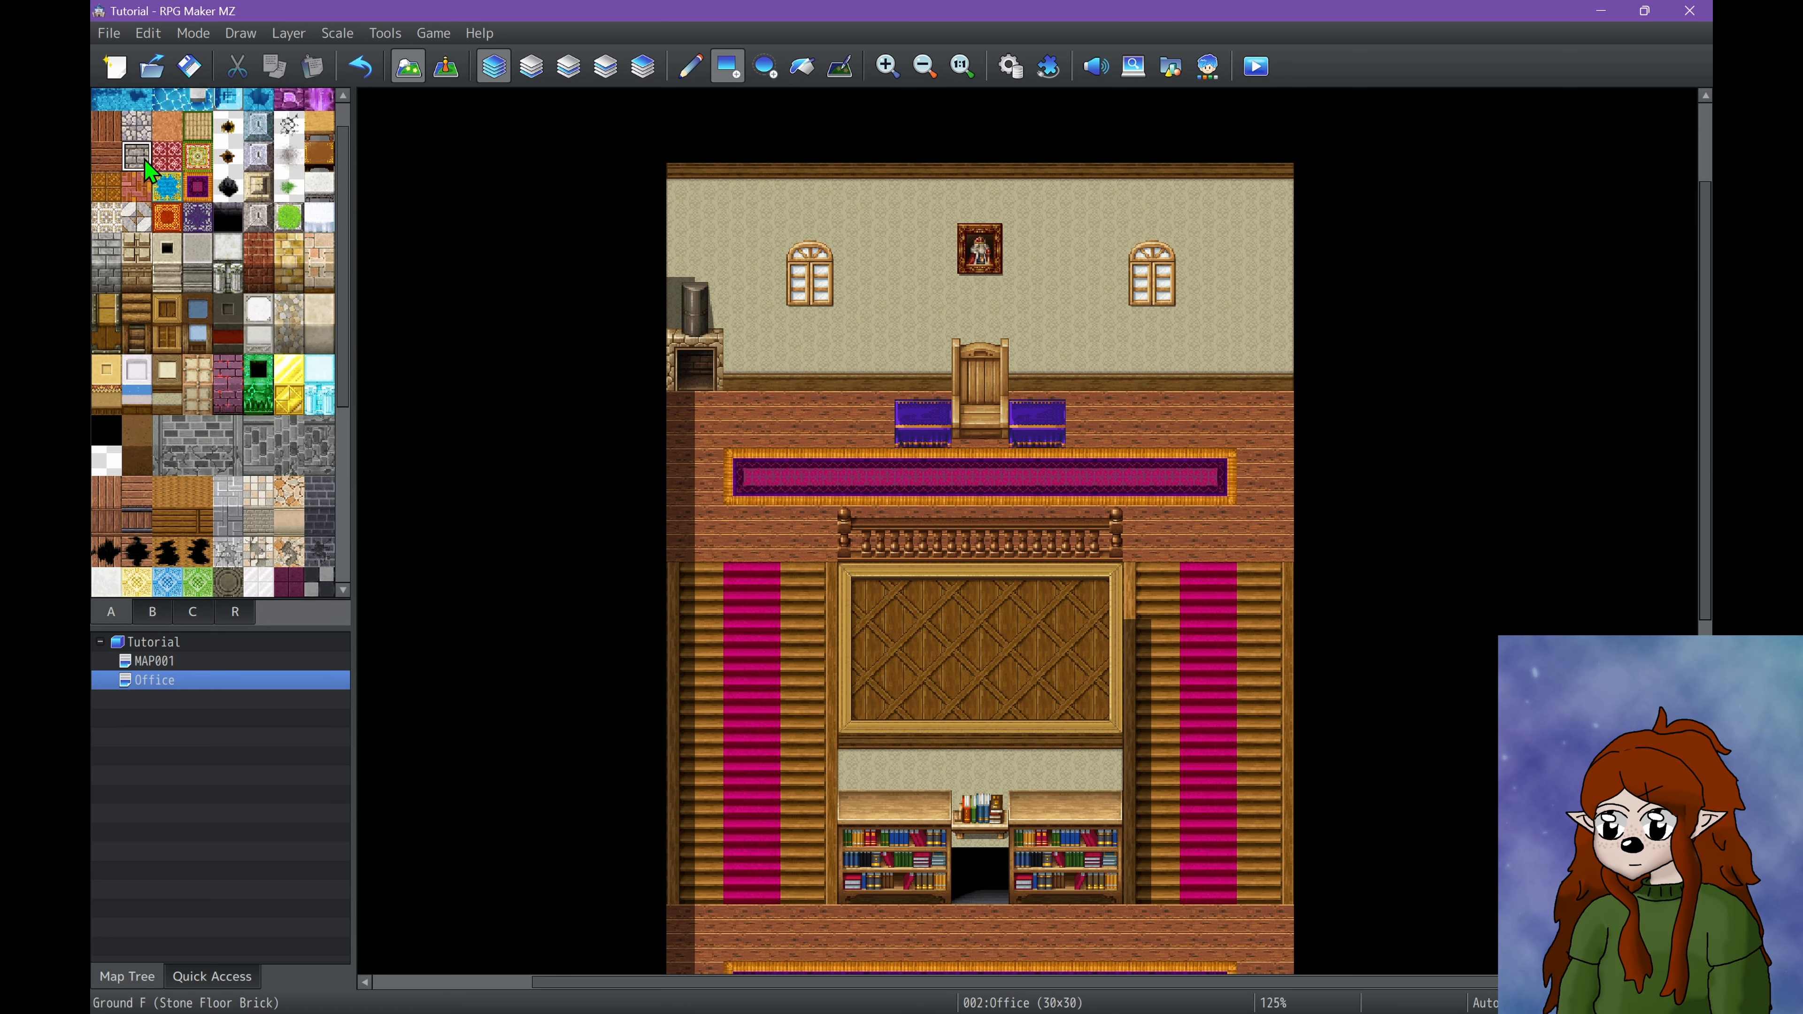
pyautogui.click(699, 421)
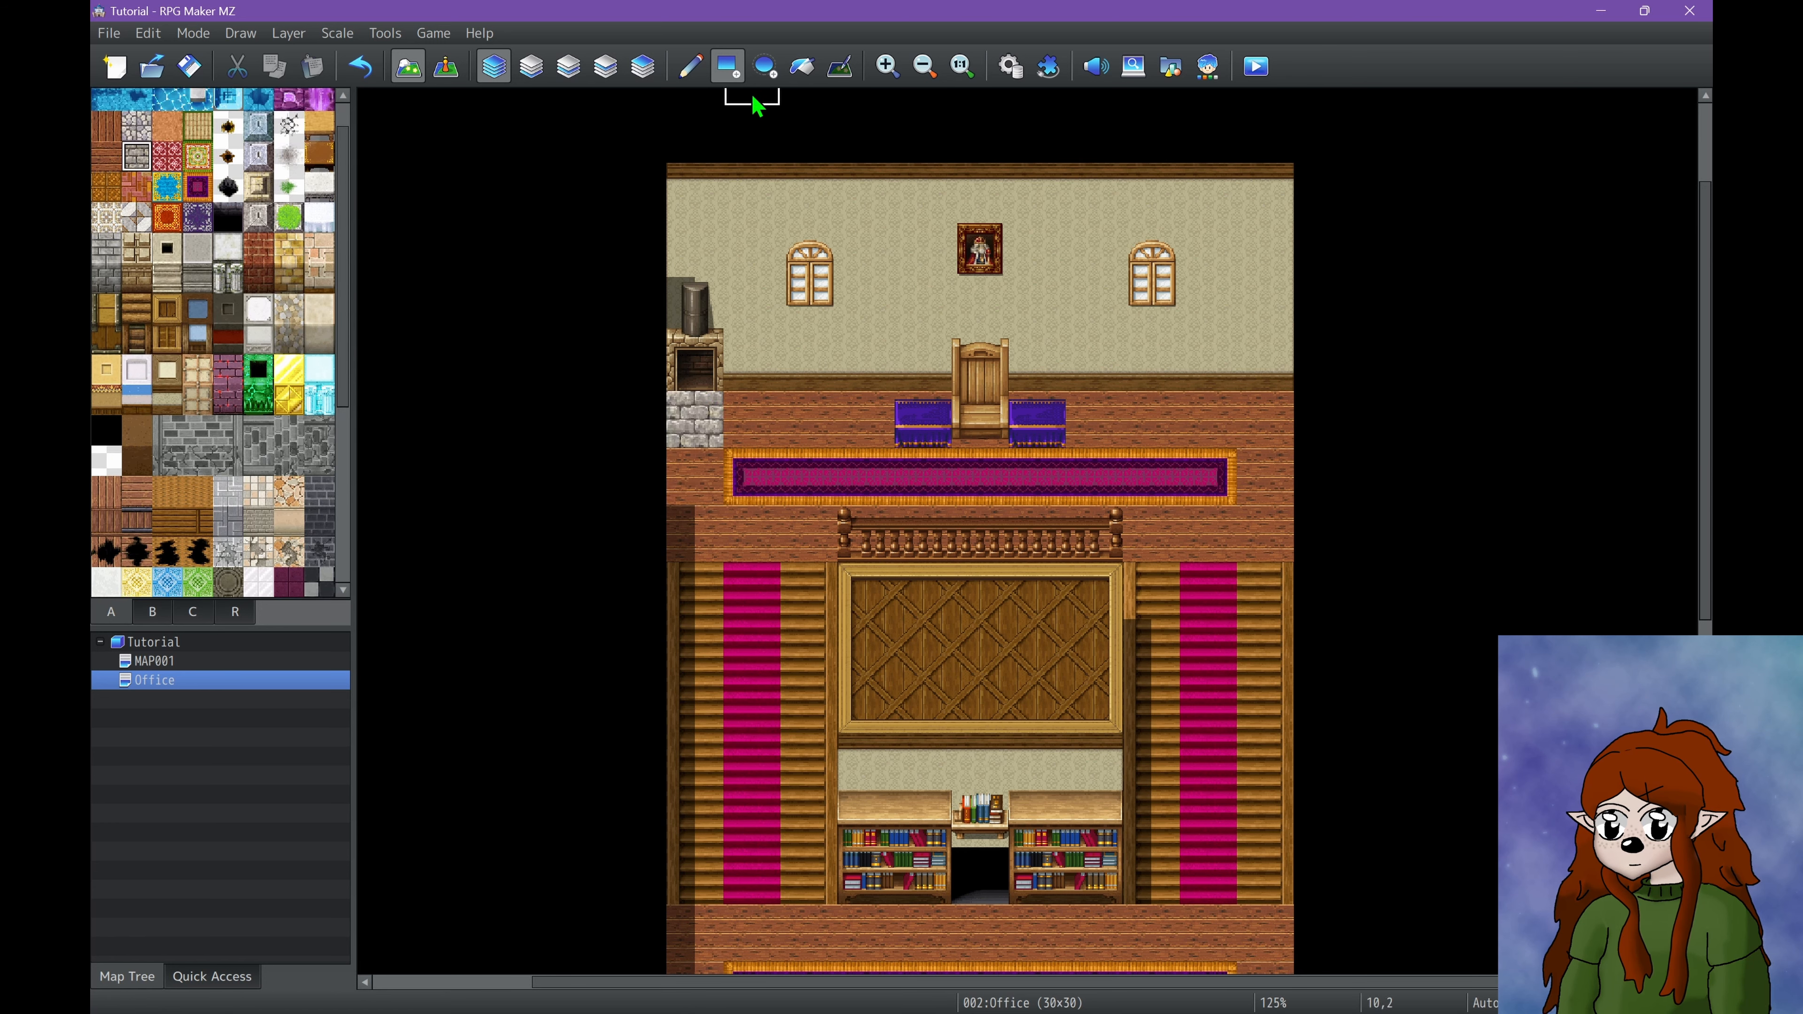
# Fill the wall column behind the fireplace with Wall G (Stone) on the lowest layer, from ceiling to floor.
pyautogui.click(533, 67)
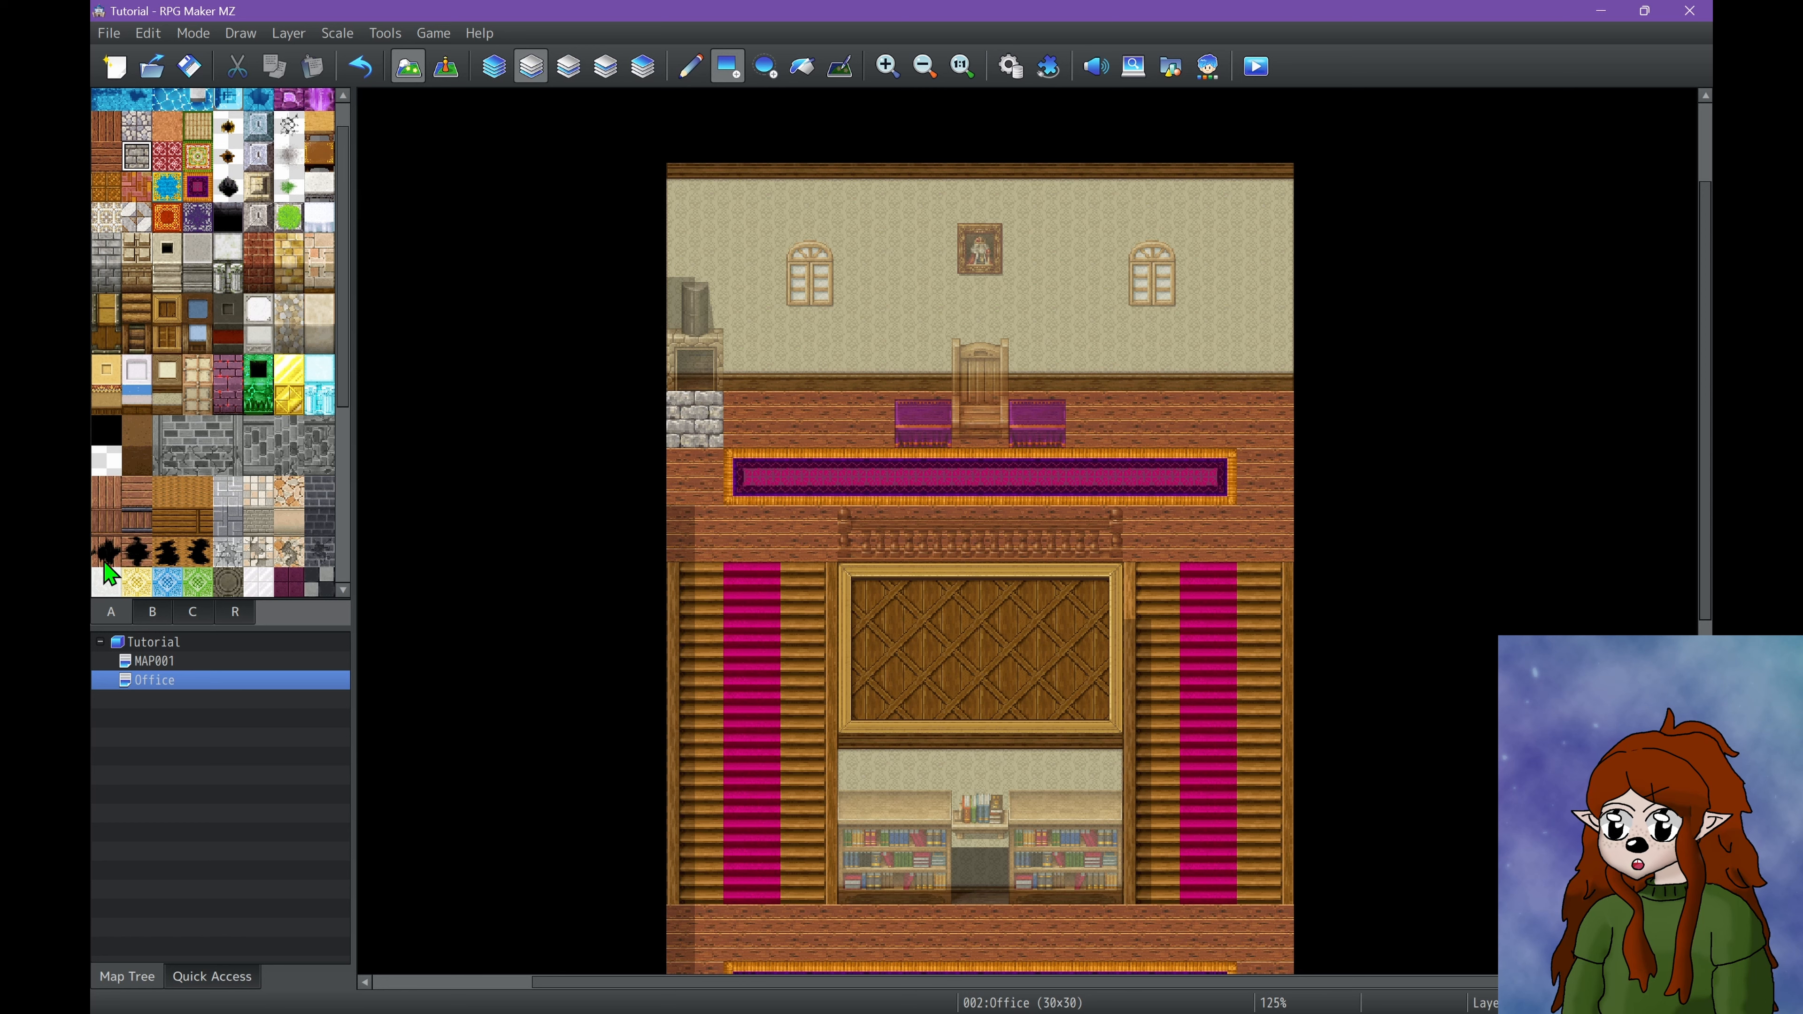
pyautogui.scroll(2, 199, 458)
pyautogui.scroll(-3, 196, 461)
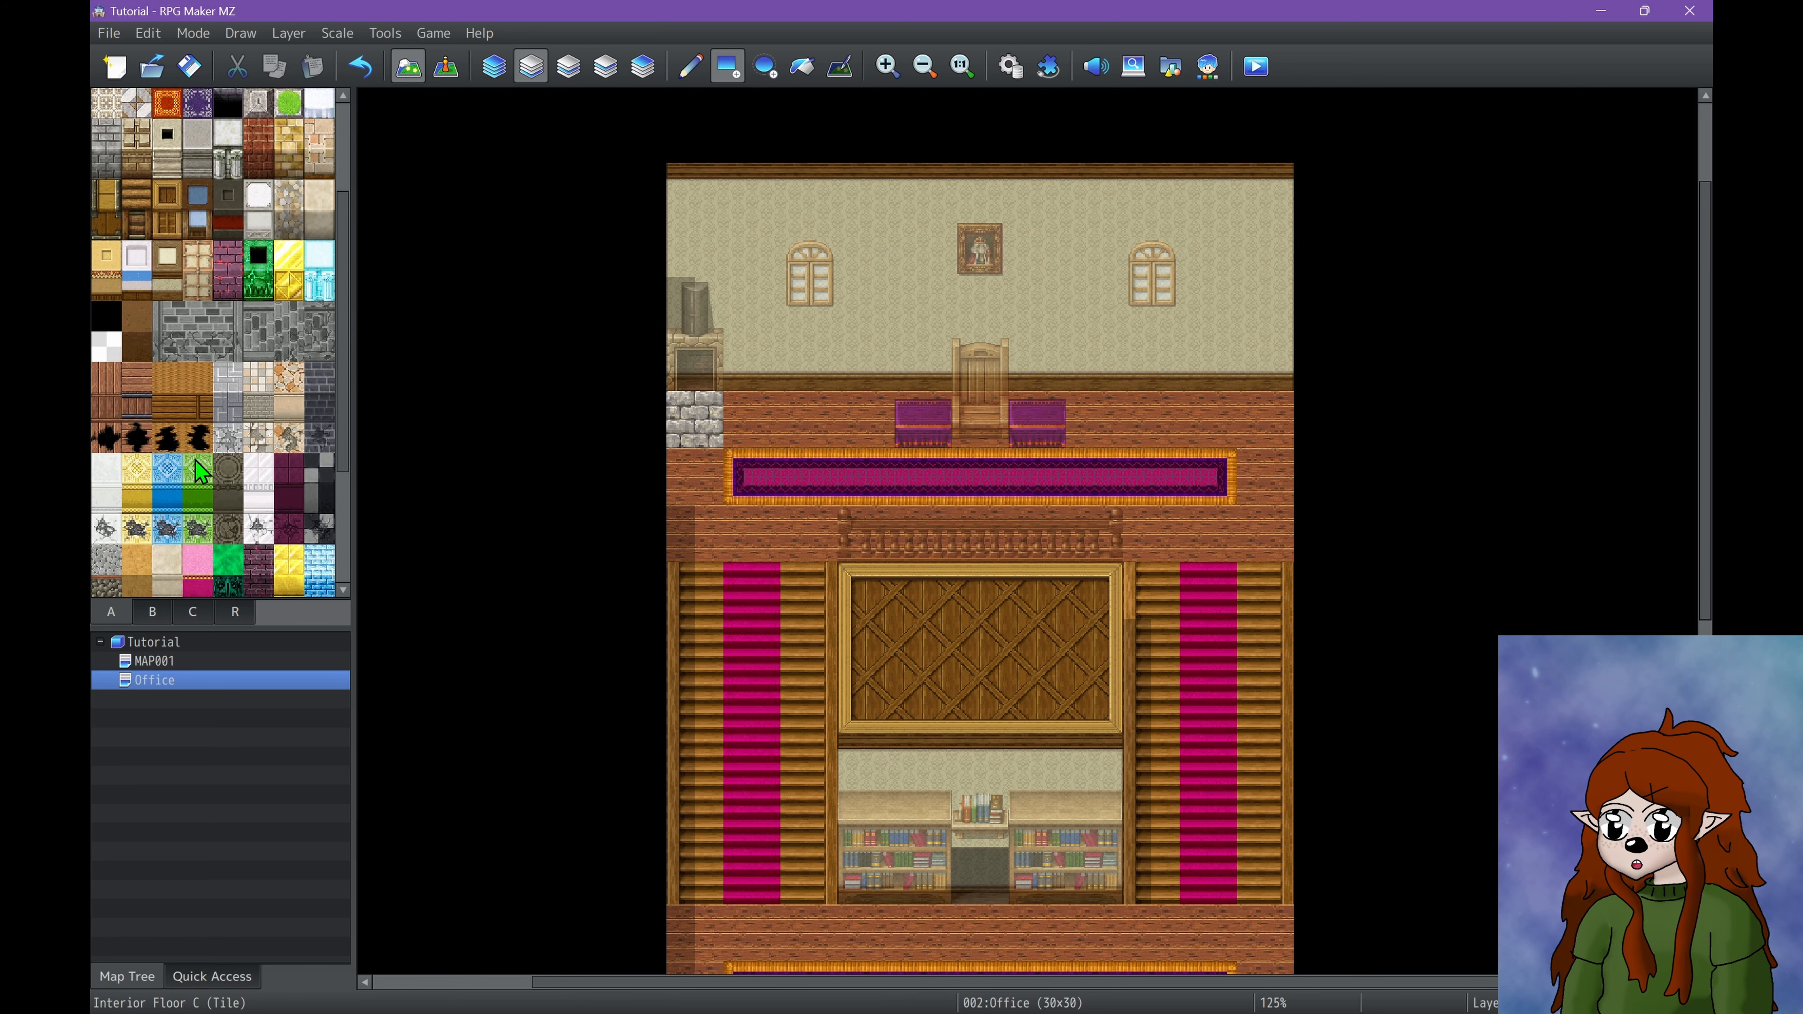
pyautogui.scroll(3, 252, 378)
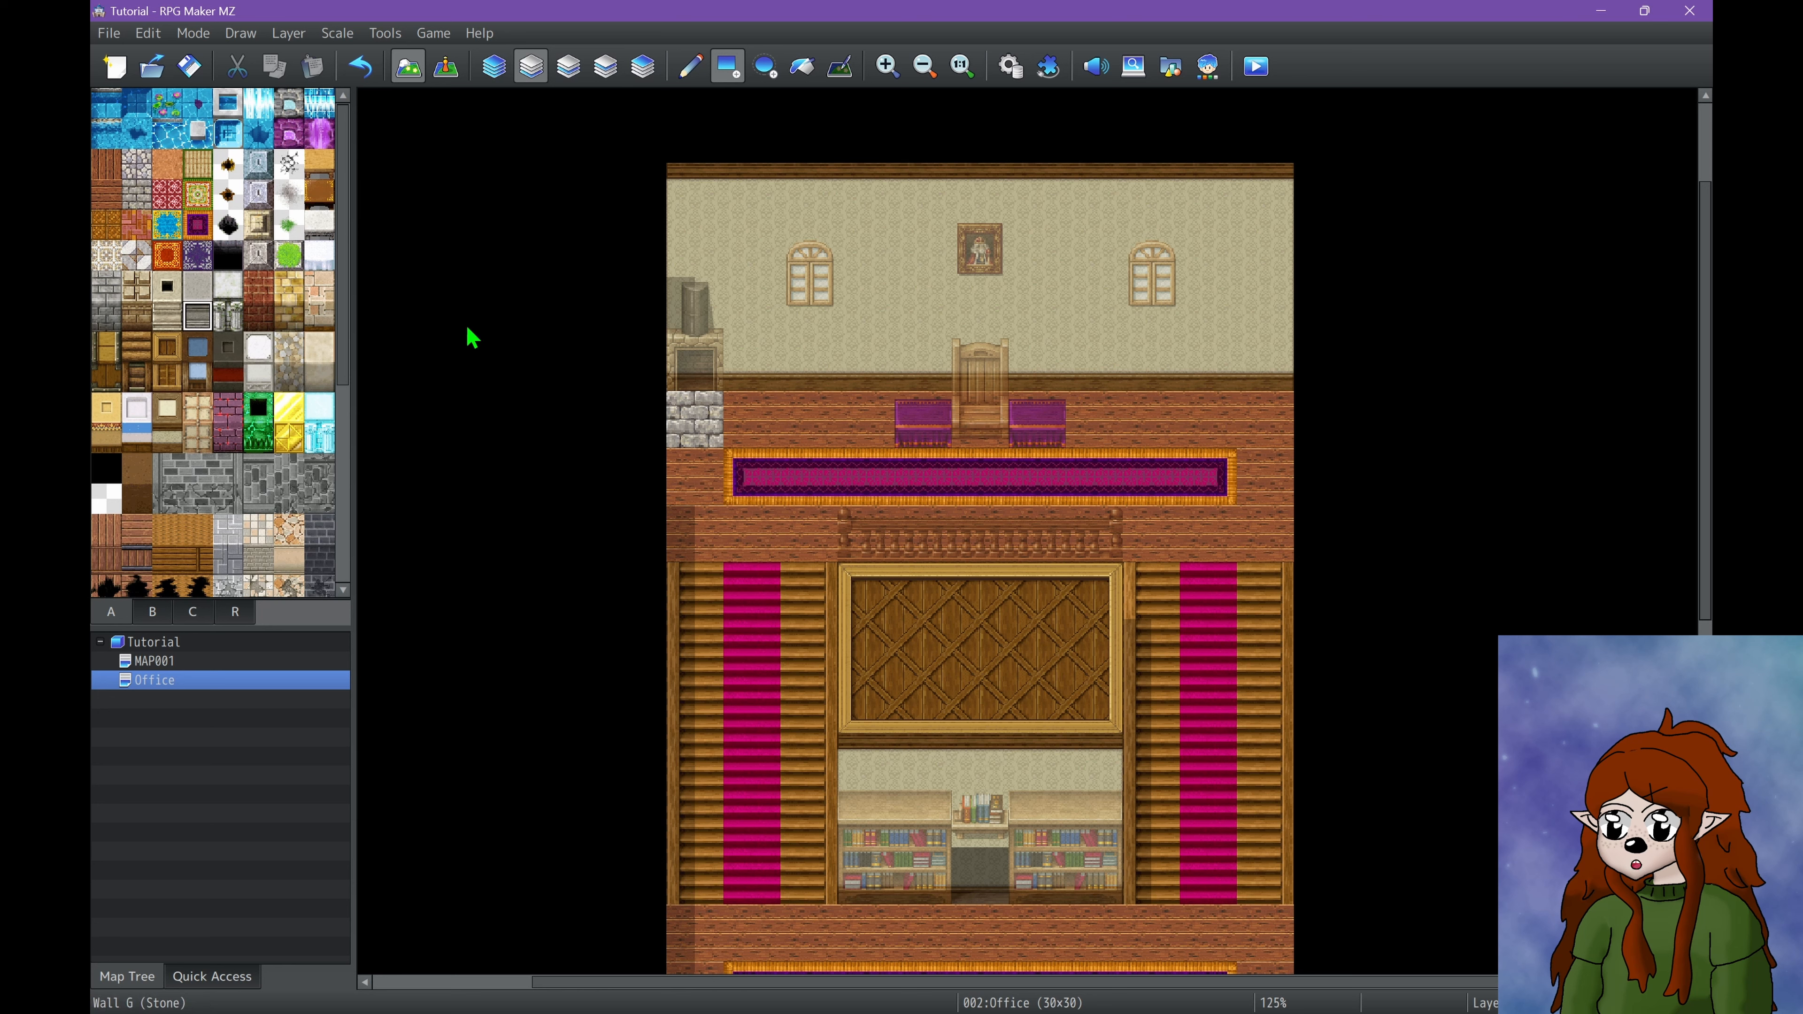
pyautogui.moveTo(693, 186); pyautogui.dragTo(687, 349)
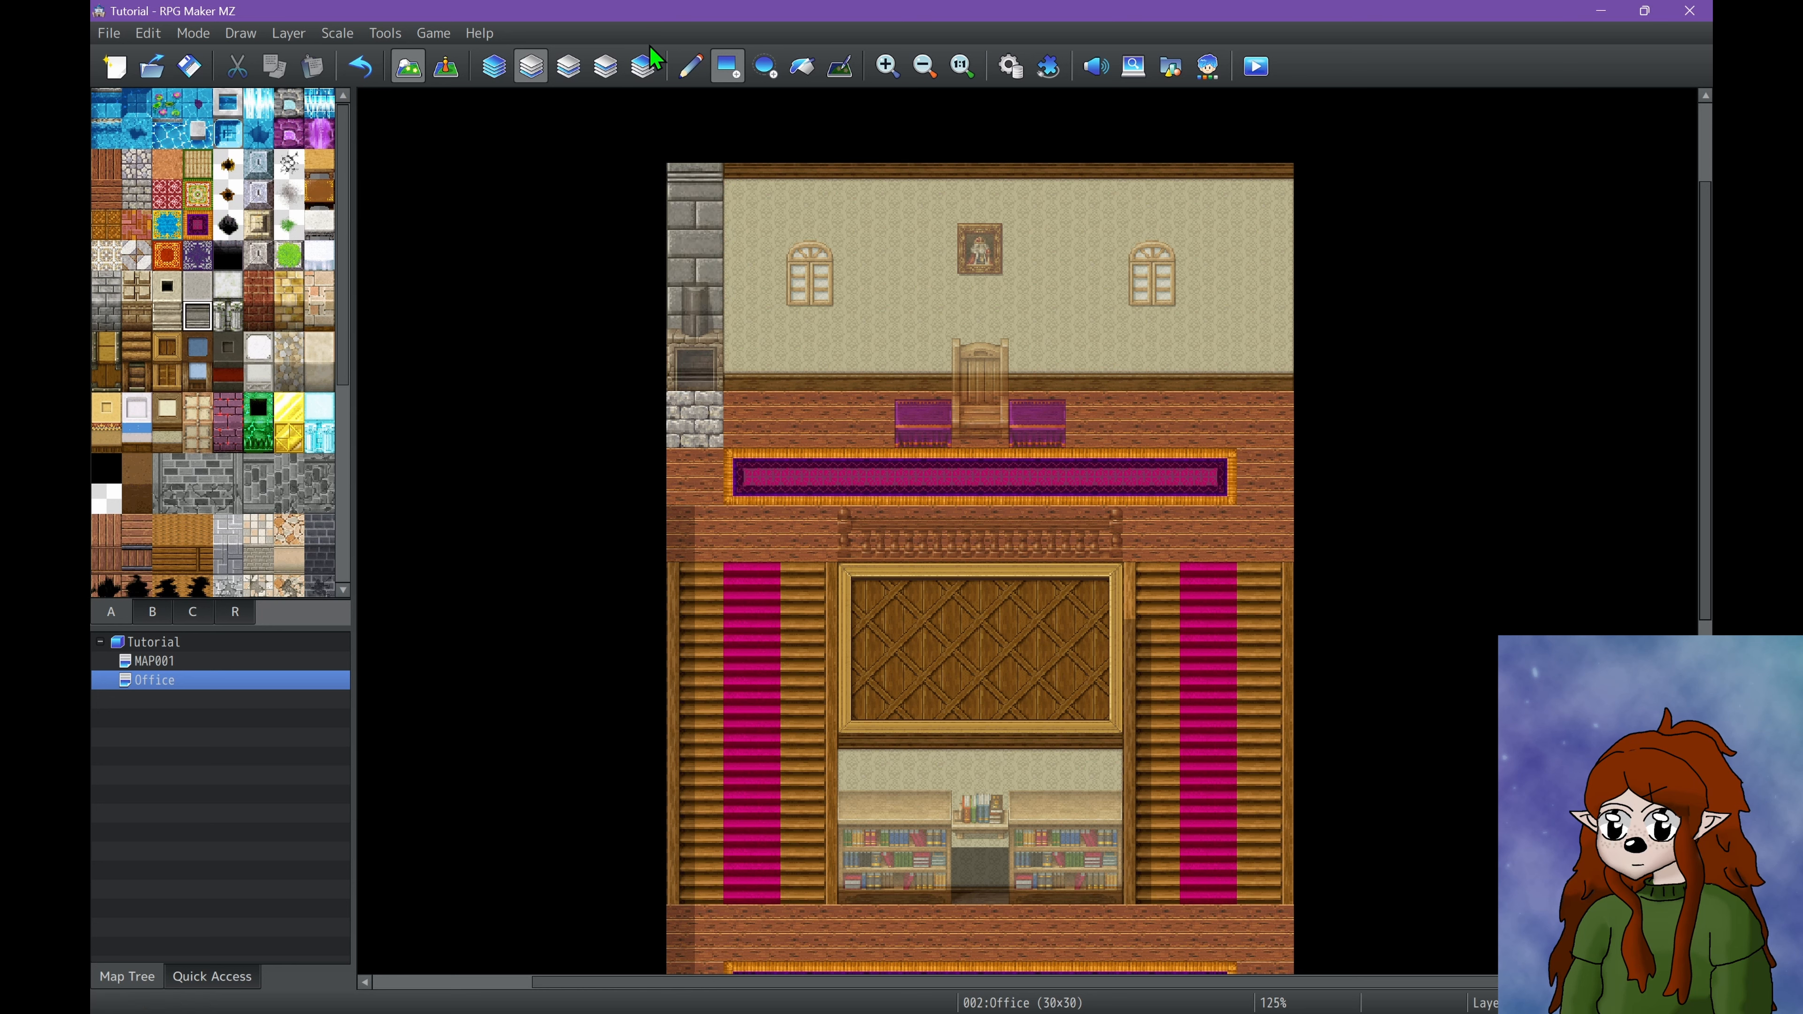
# Return to automatic layering and draw a shadow down the left half of the stone column and the paving in front of it.
pyautogui.click(493, 66)
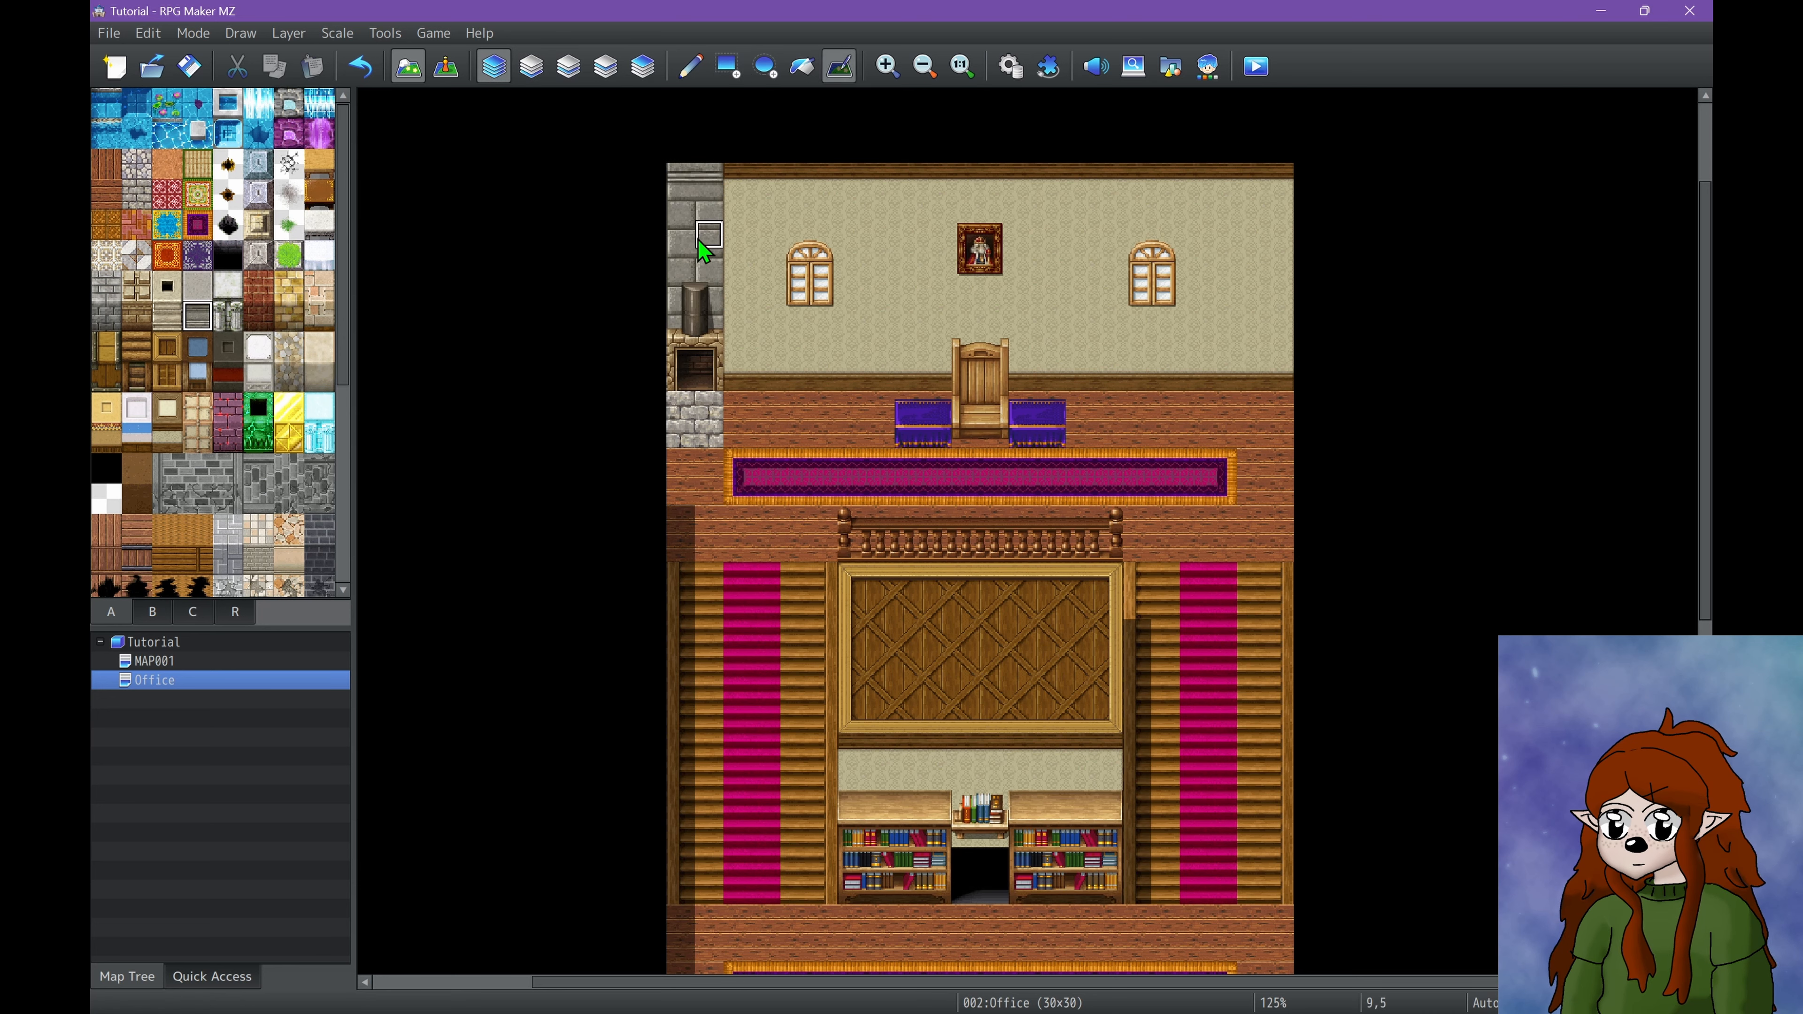
pyautogui.moveTo(681, 183); pyautogui.dragTo(671, 519)
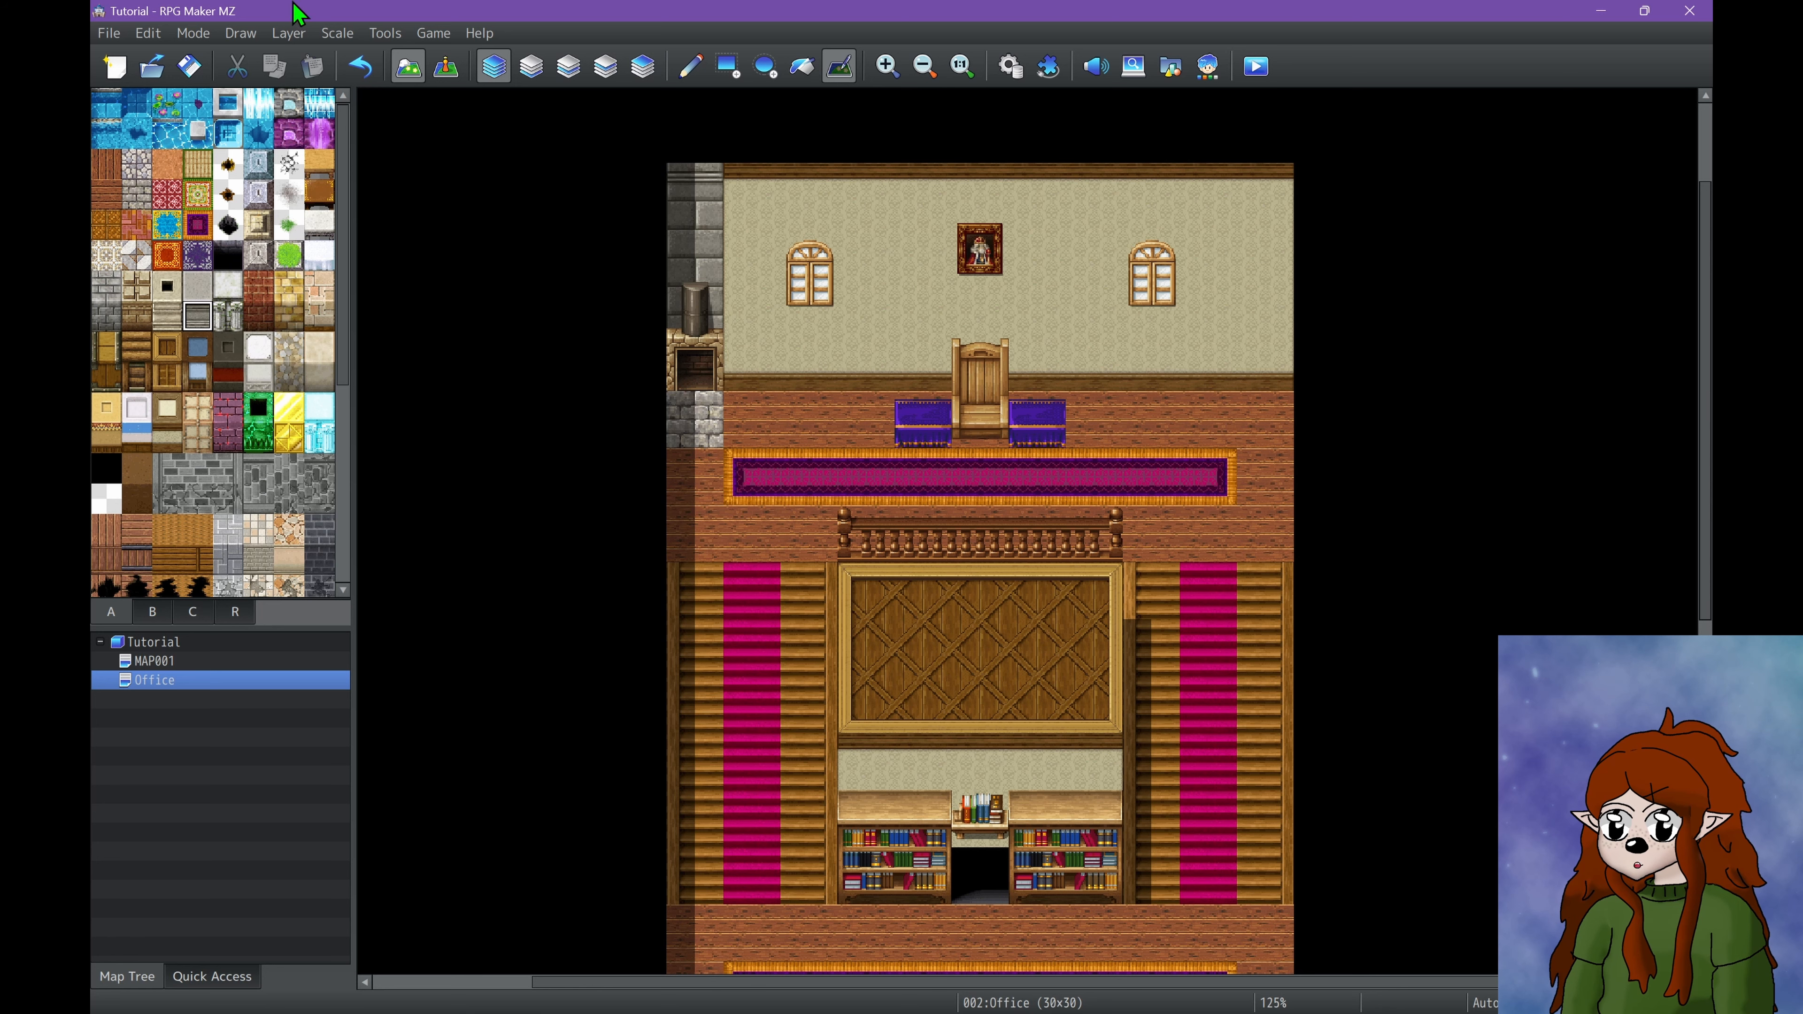
# Reshape the shadow along the inner edge of the right staircase so it widens in steps toward the lower floor.
pyautogui.keyDown('ctrl'); pyautogui.scroll(-2, 1185, 439); pyautogui.keyUp('ctrl')
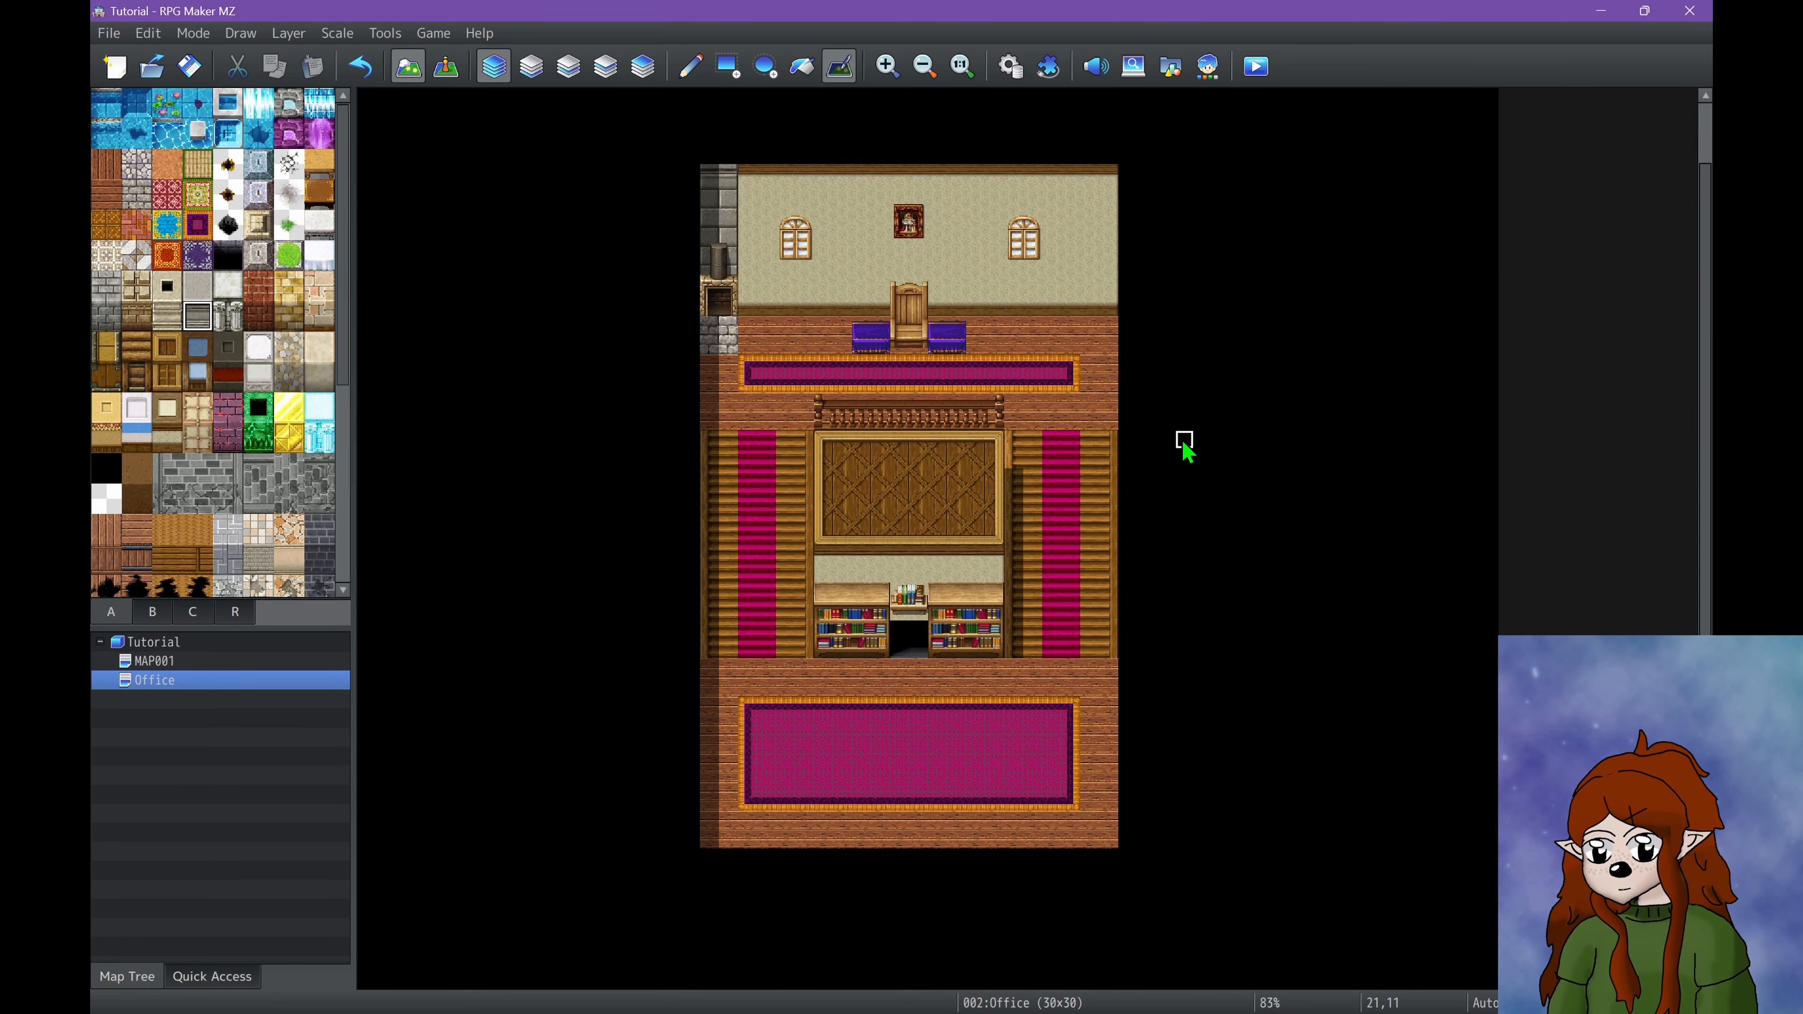
pyautogui.scroll(1, 1185, 440)
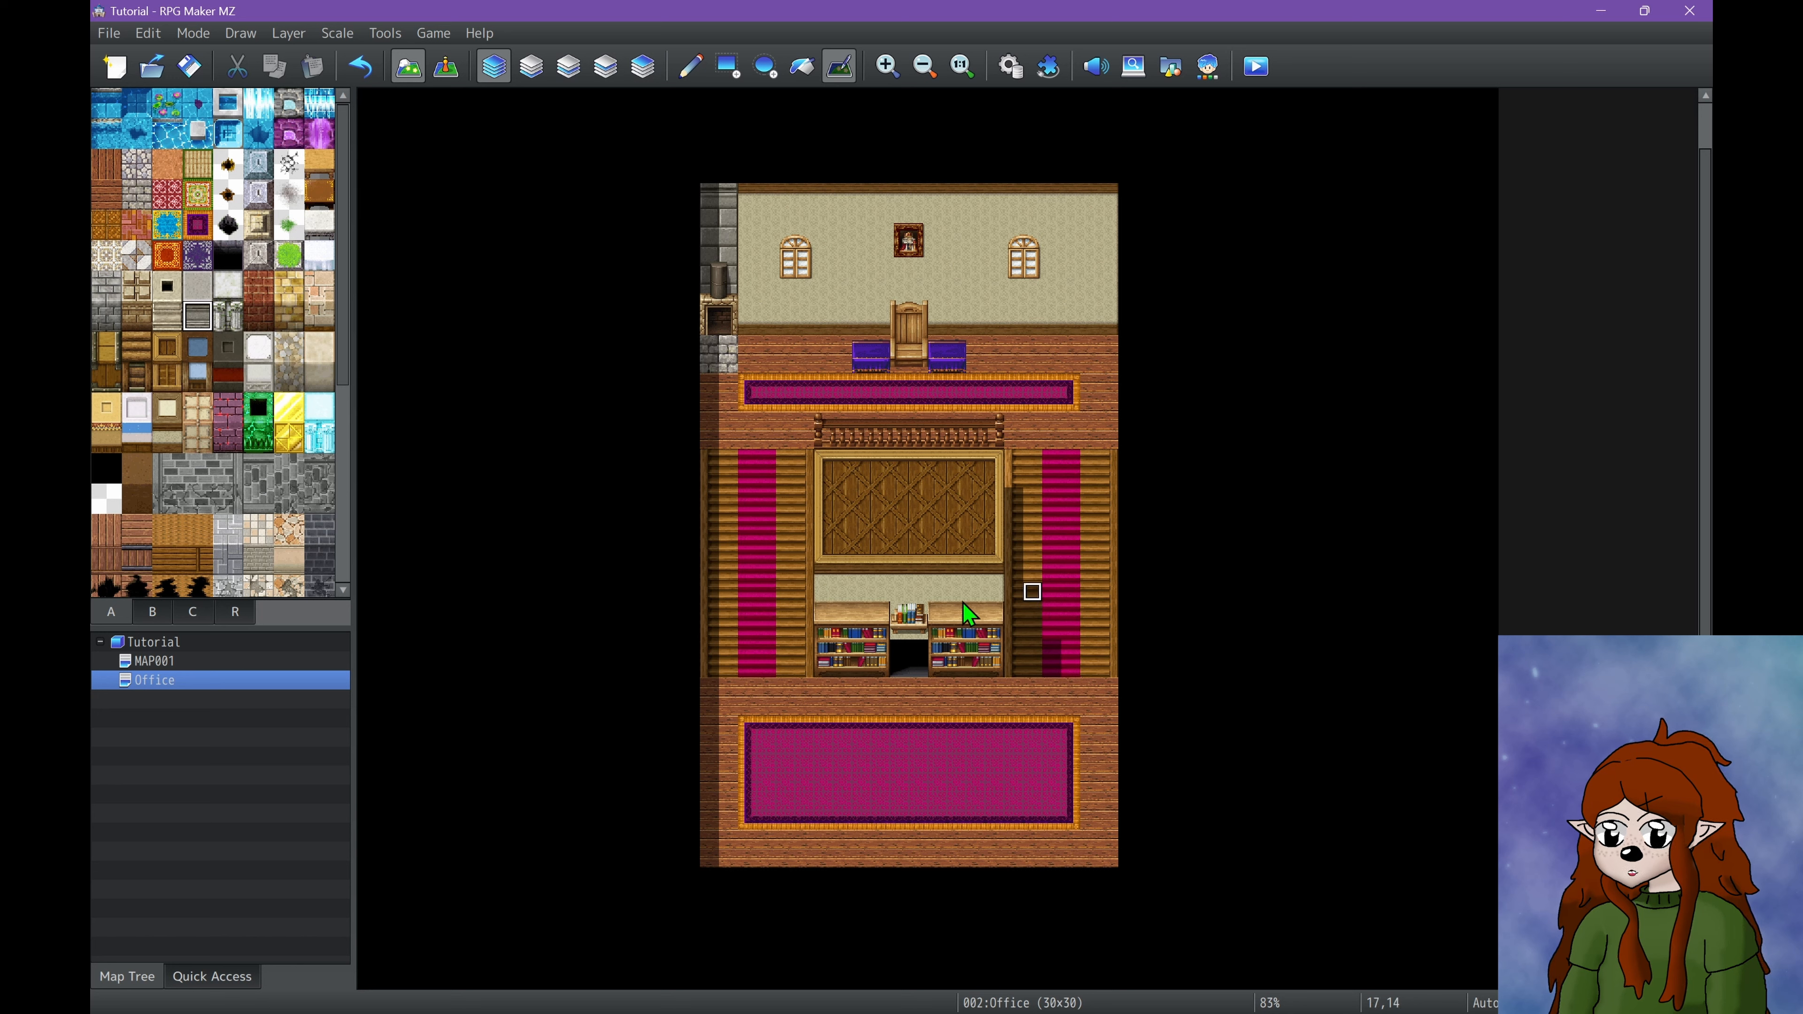
pyautogui.click(1010, 523)
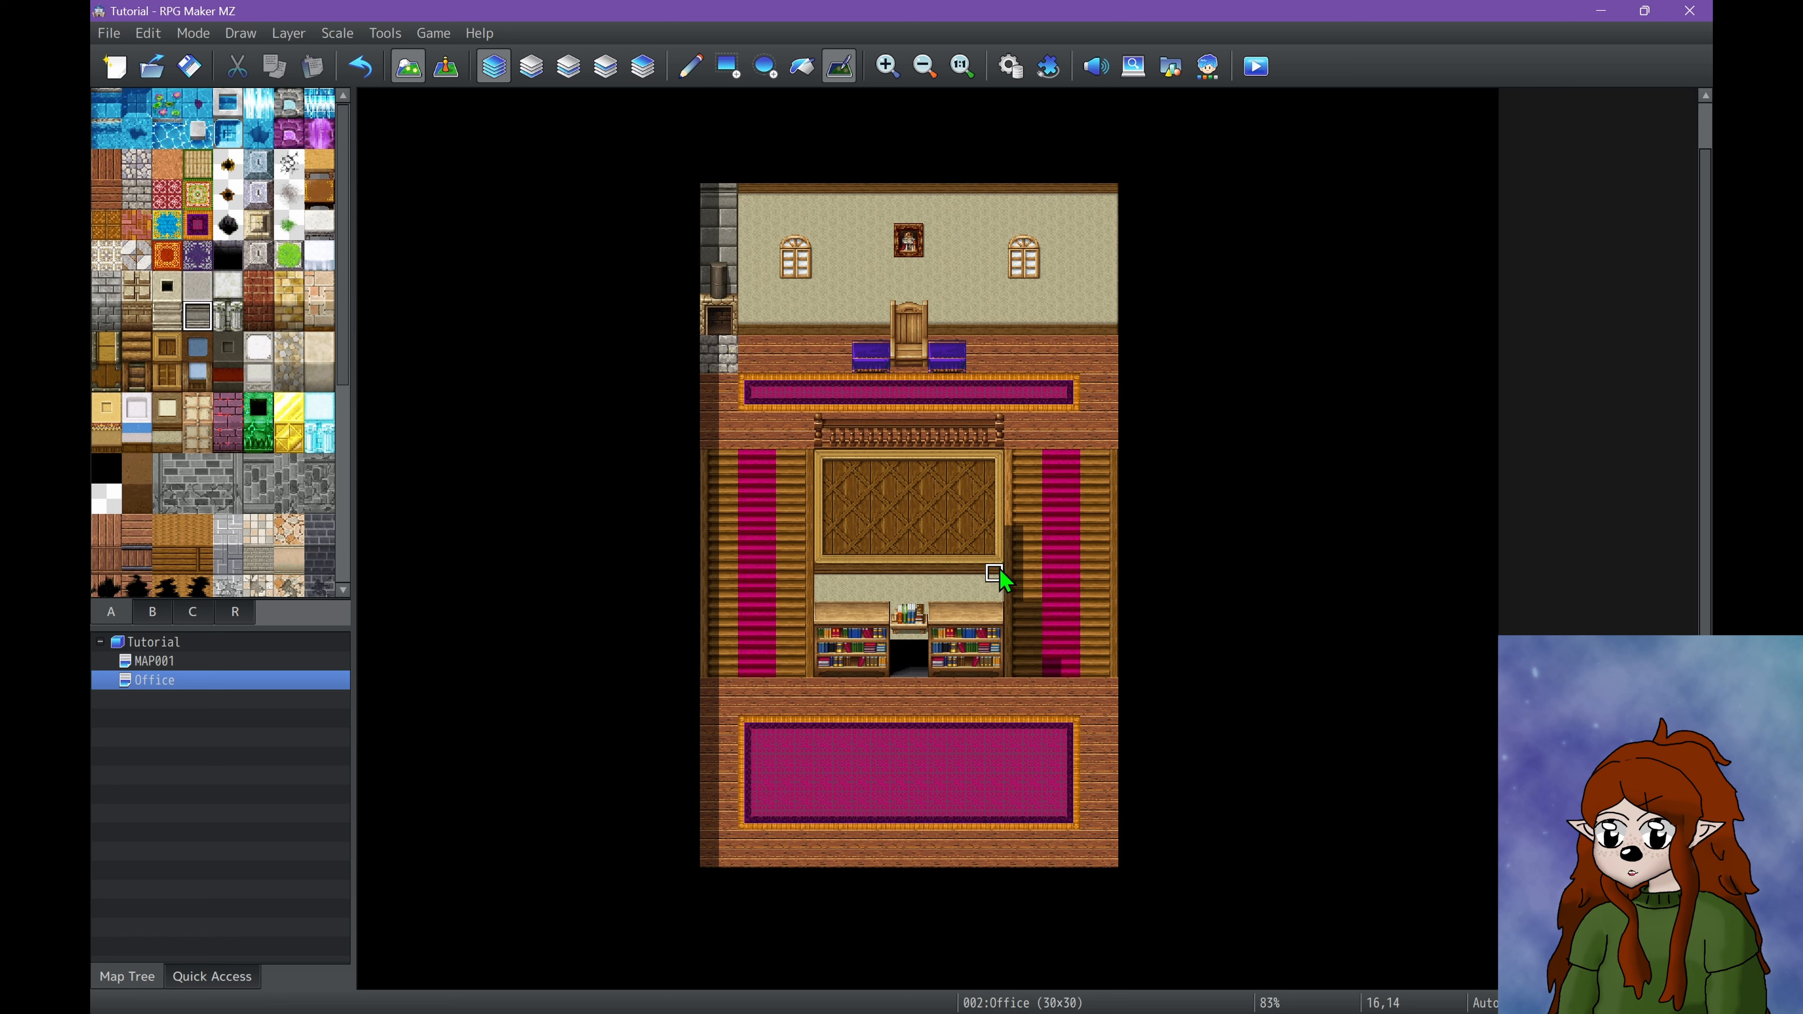
pyautogui.scroll(-1, 1147, 558)
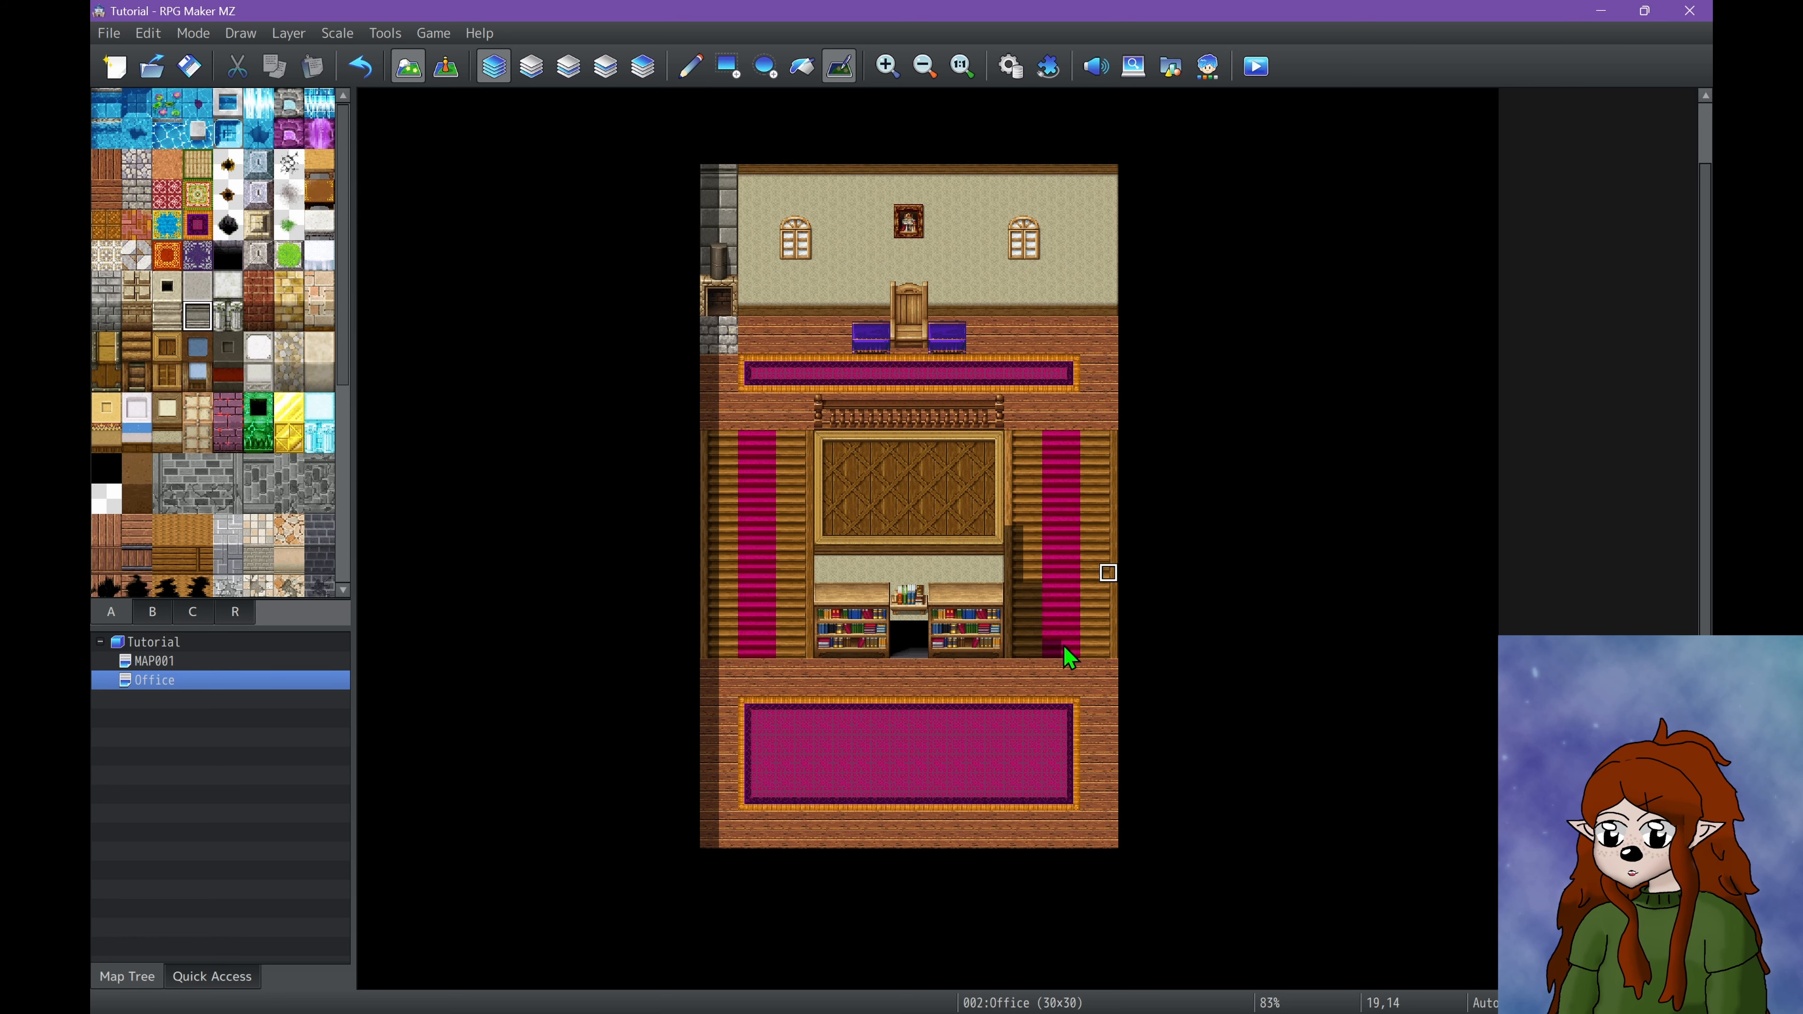
# Add one wooden floor tile as an exit below the middle of the lower floor's bottom edge and save the project.
pyautogui.click(445, 67)
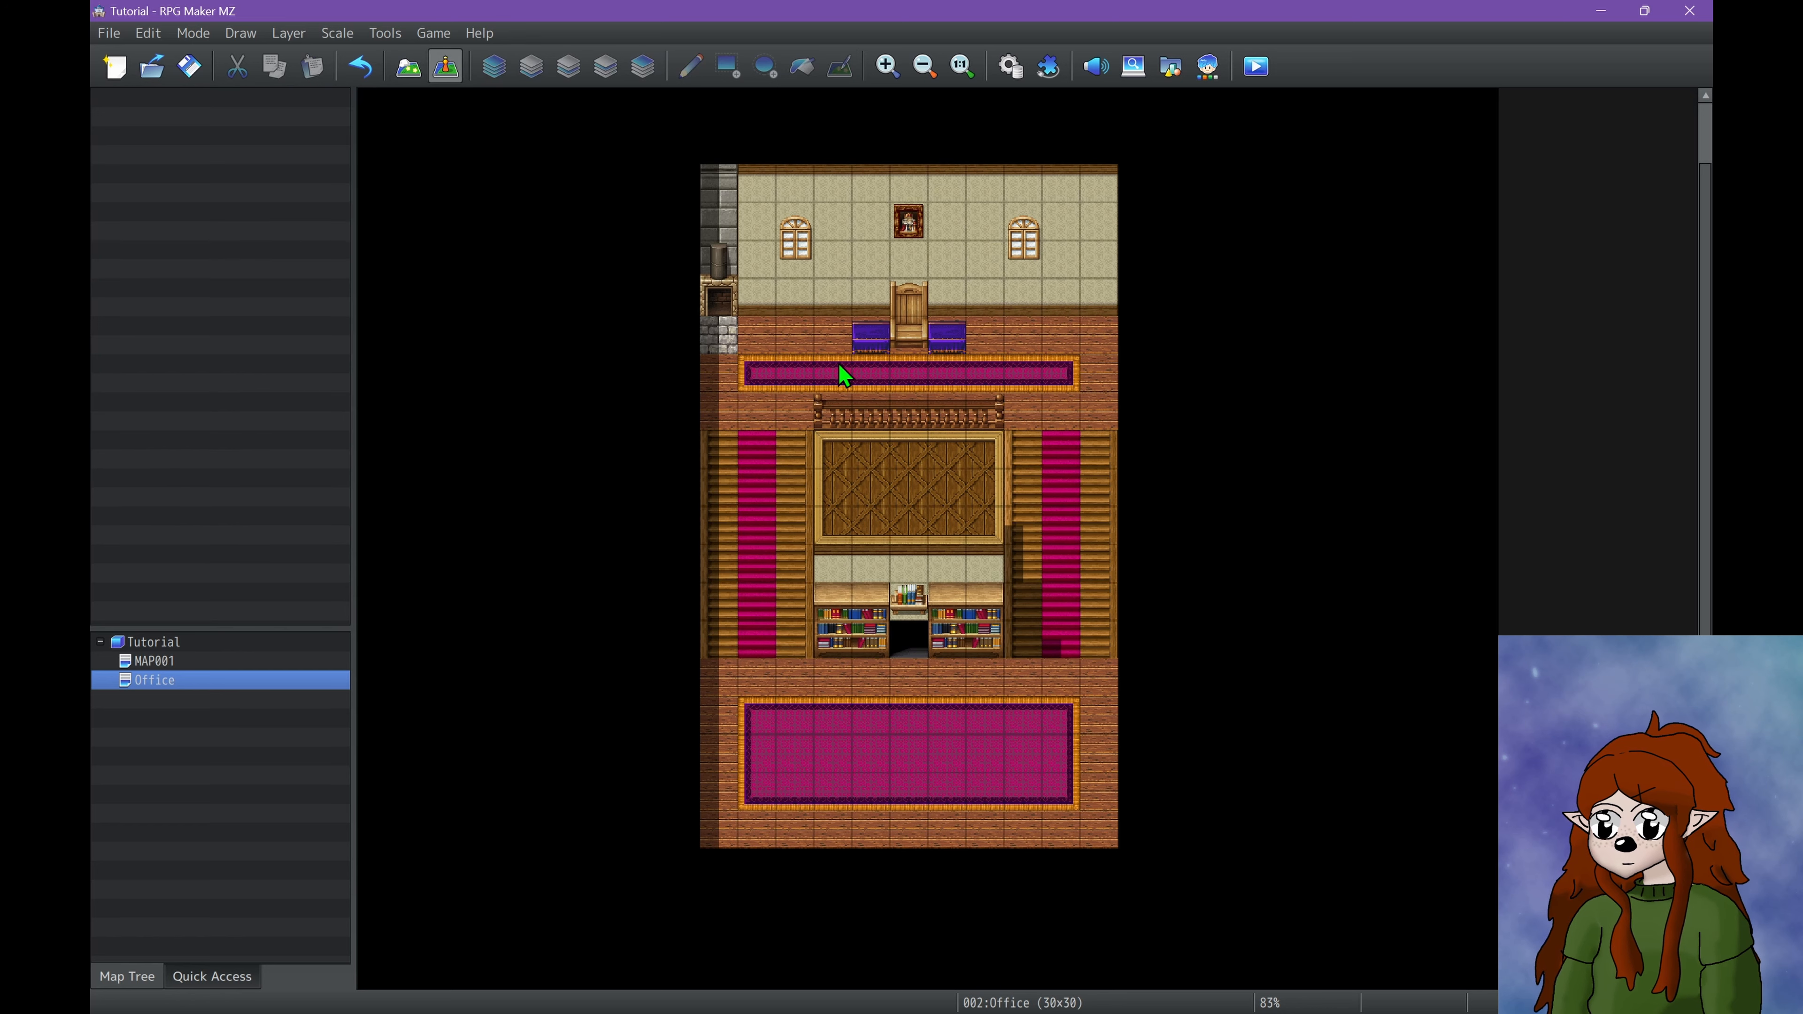
pyautogui.click(408, 66)
pyautogui.click(690, 66)
pyautogui.click(913, 868)
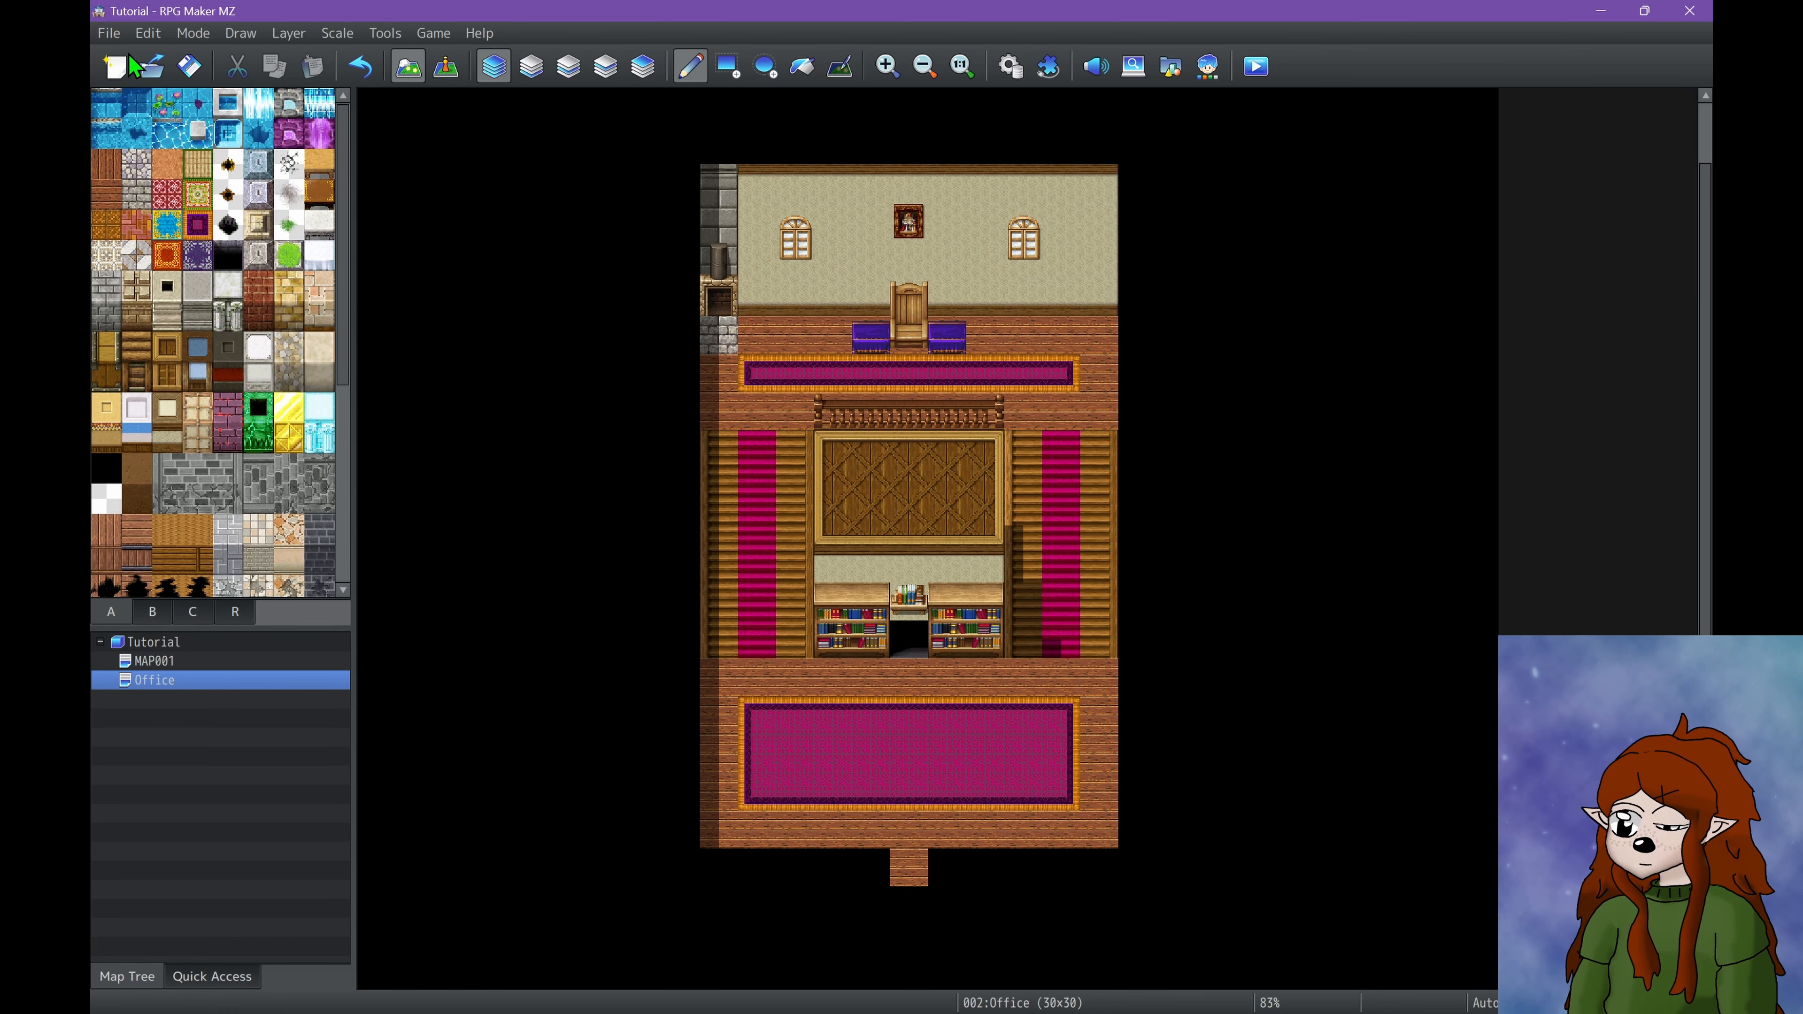
pyautogui.click(192, 74)
pyautogui.keyDown('ctrl'); pyautogui.scroll(1, 822, 440); pyautogui.keyUp('ctrl')
pyautogui.scroll(-3, 820, 439)
pyautogui.keyDown('ctrl'); pyautogui.scroll(3, 1063, 894); pyautogui.keyUp('ctrl')
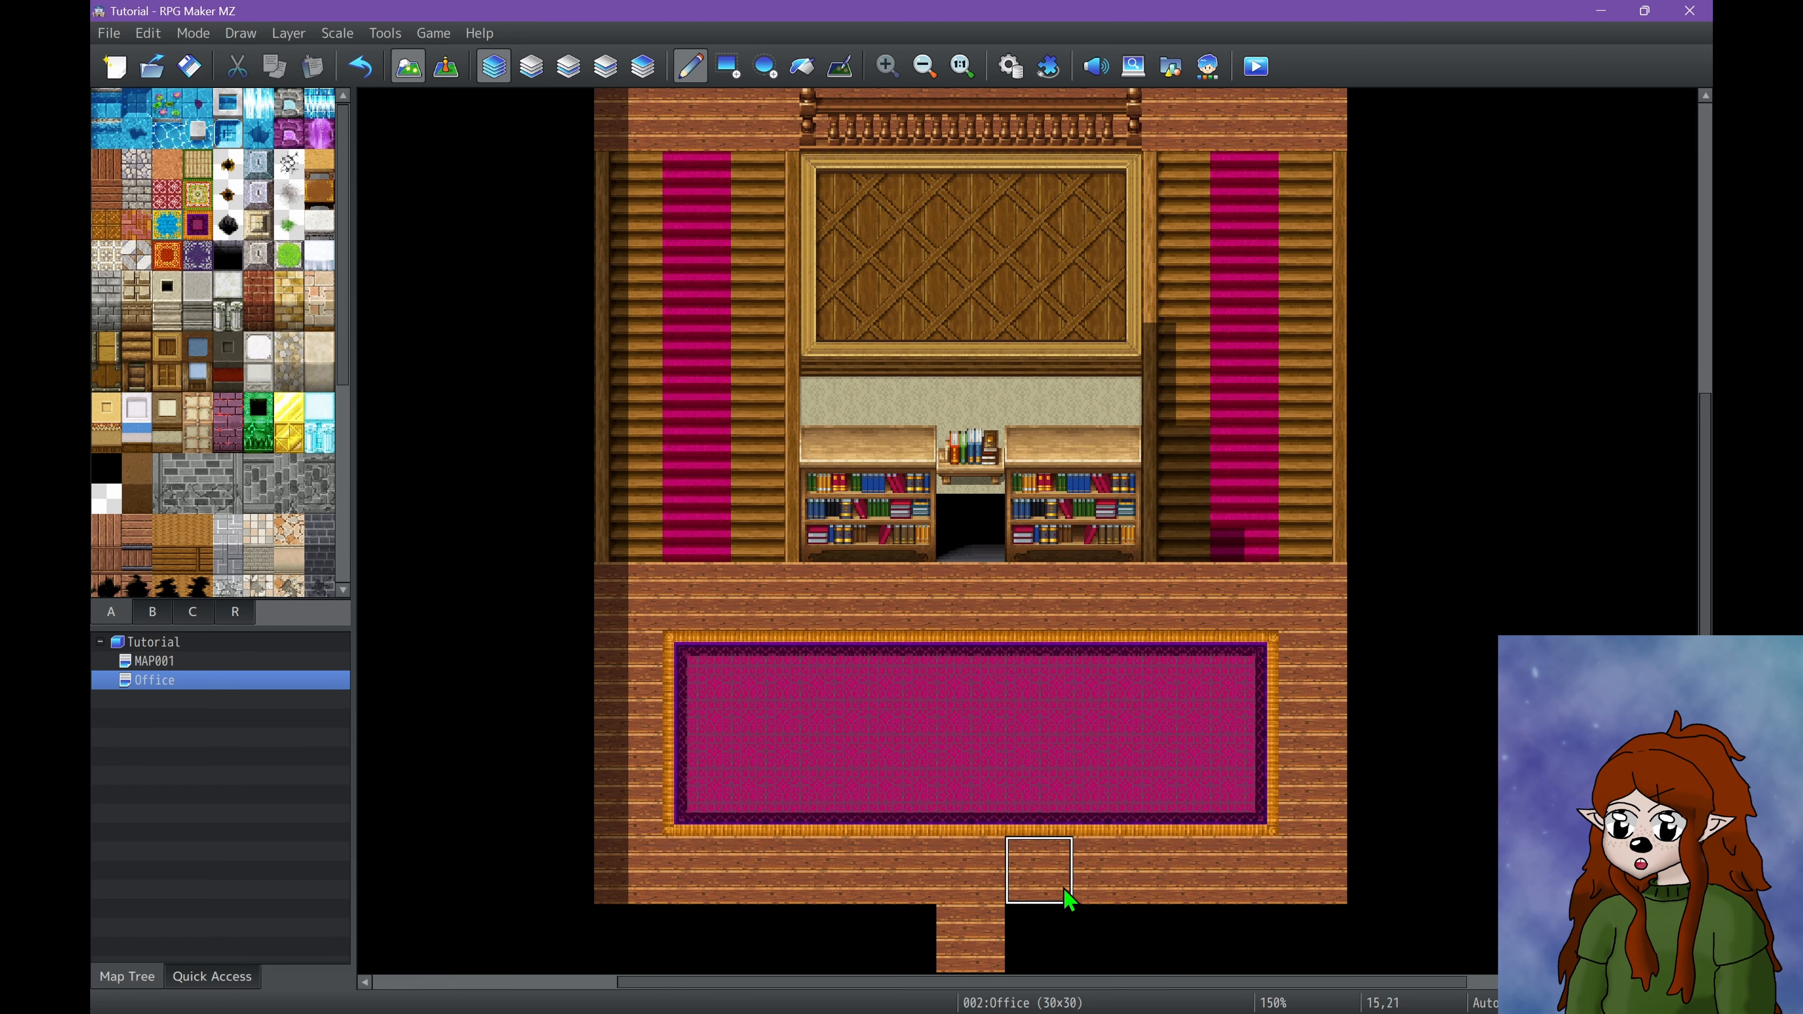
pyautogui.scroll(-2, 1009, 828)
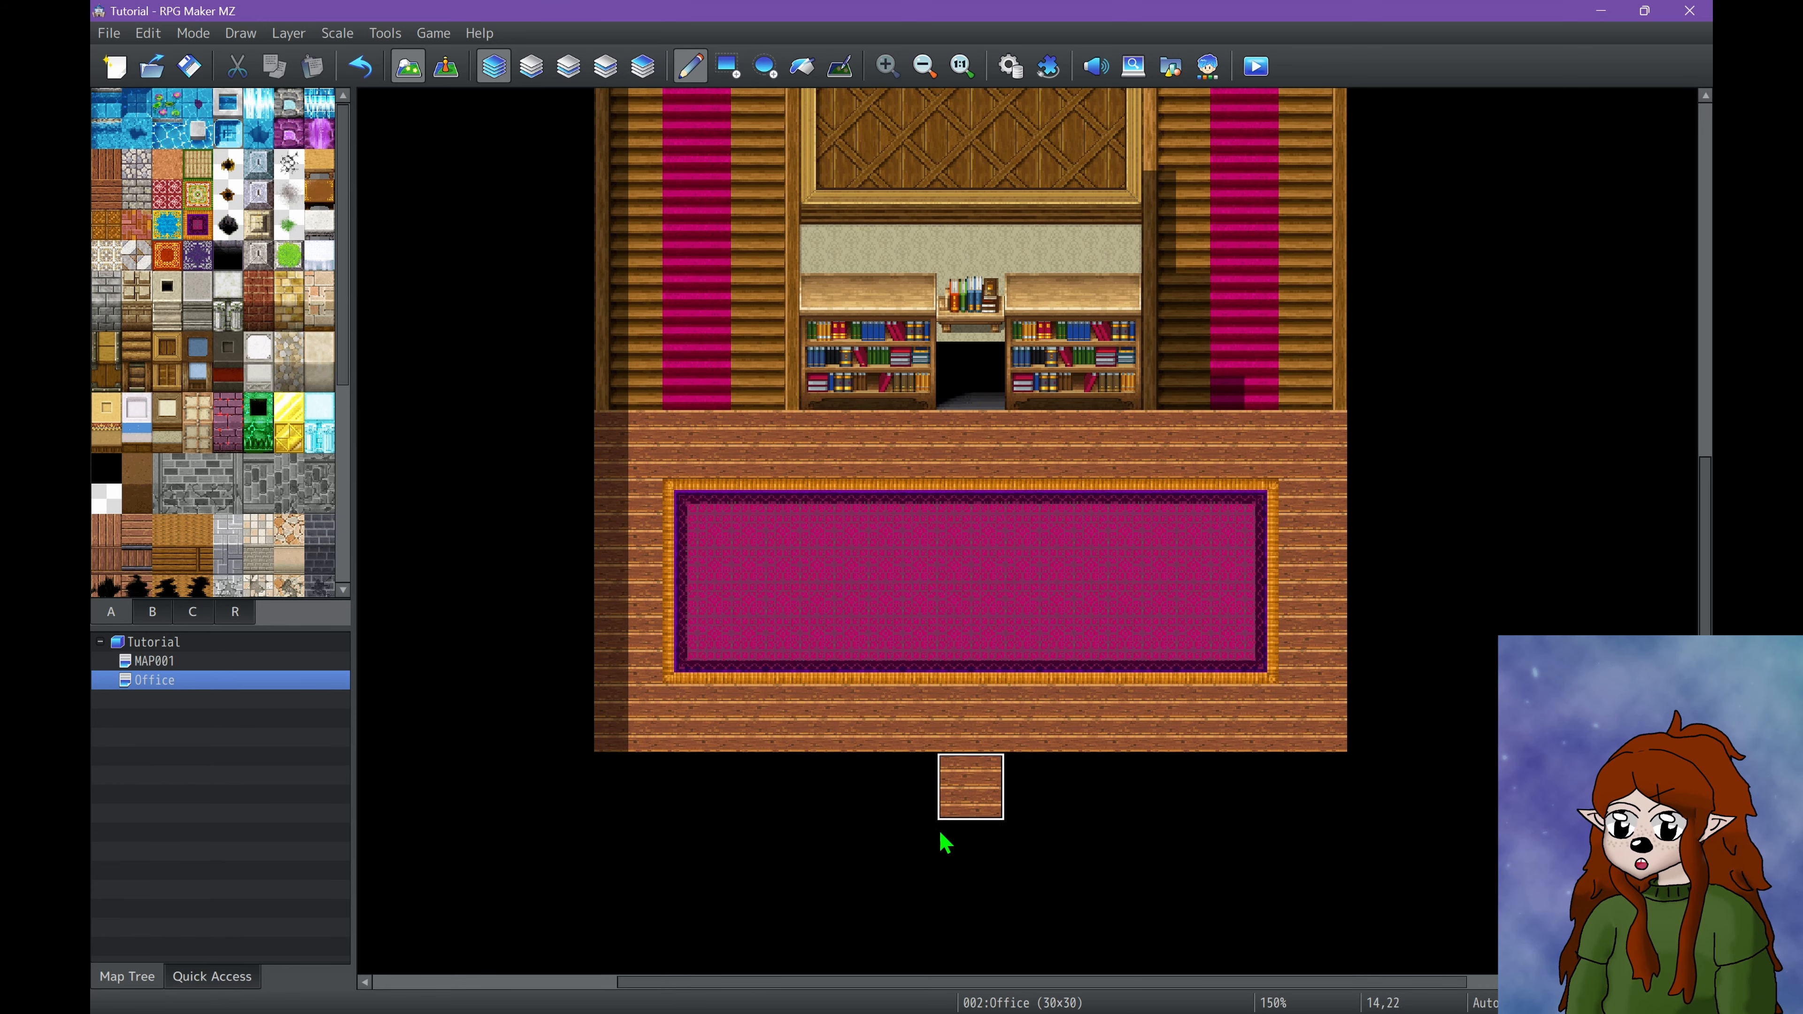
pyautogui.click(189, 66)
# Review the whole Office map, from the exit tile and lower floor up to the fireplace and throne.
pyautogui.keyDown('ctrl'); pyautogui.scroll(-1, 893, 622); pyautogui.keyUp('ctrl')
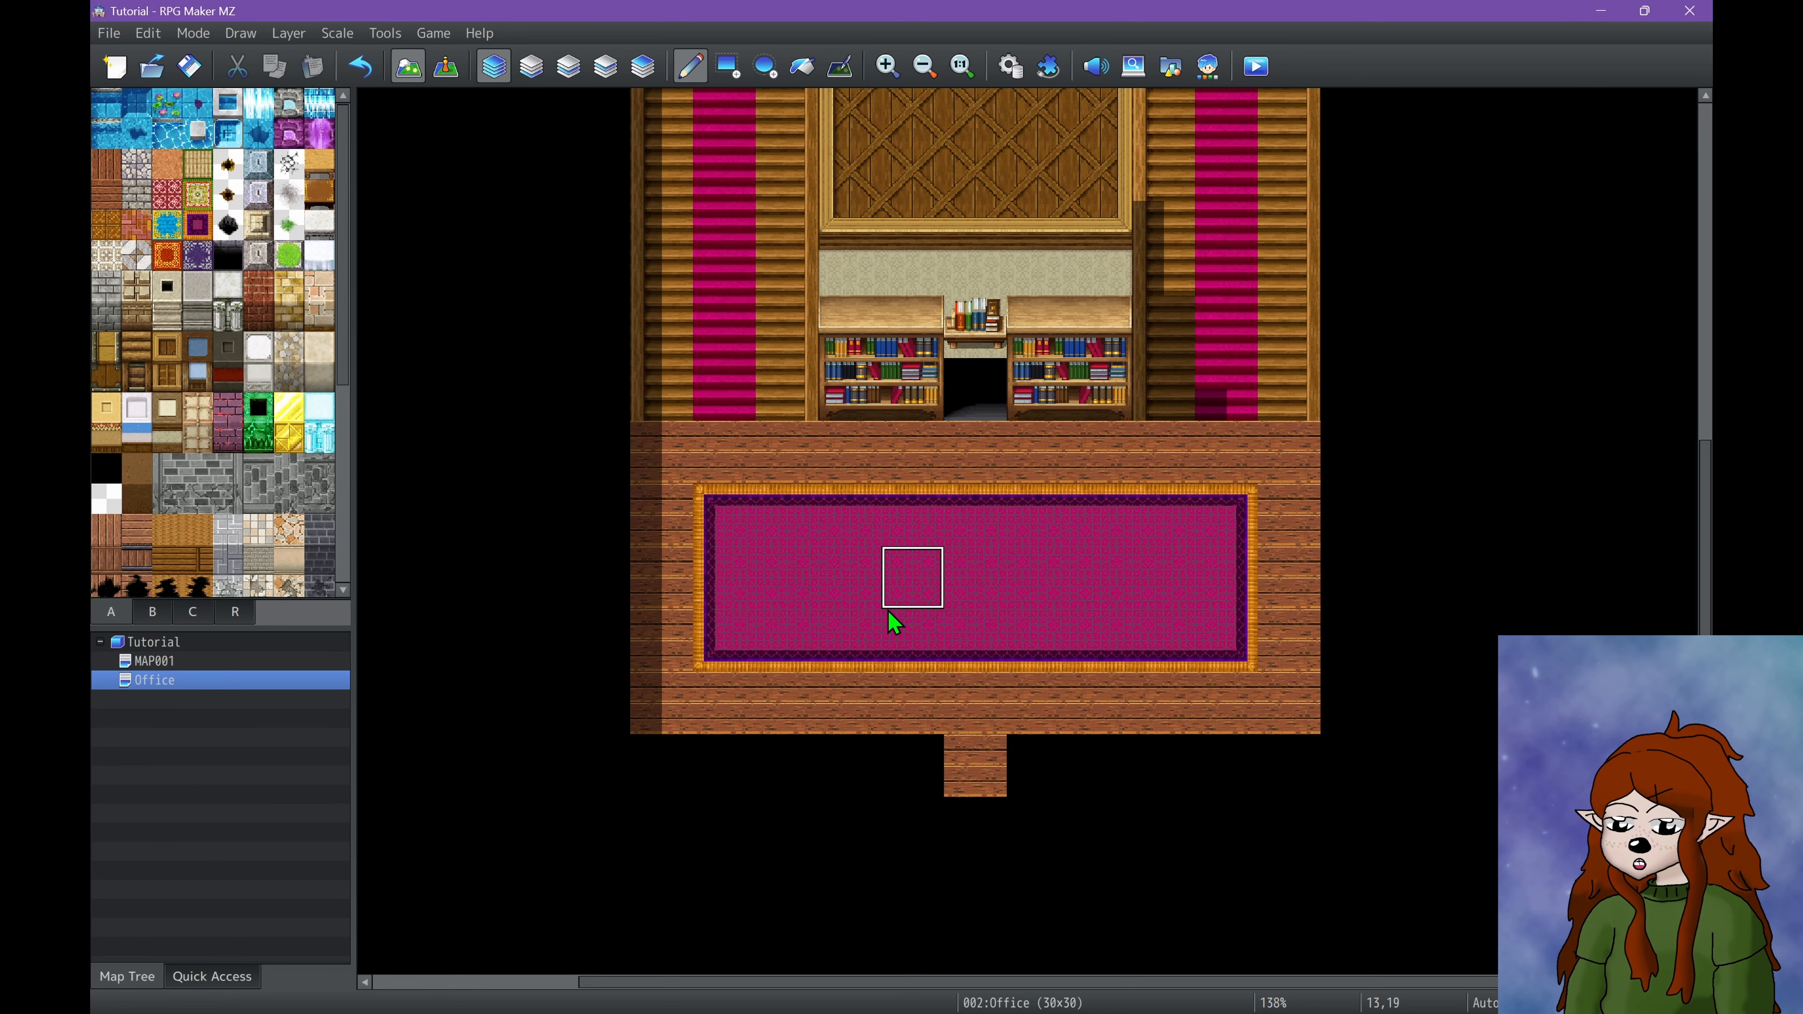
pyautogui.keyDown('ctrl'); pyautogui.scroll(-1, 893, 622); pyautogui.keyUp('ctrl')
pyautogui.scroll(5, 893, 622)
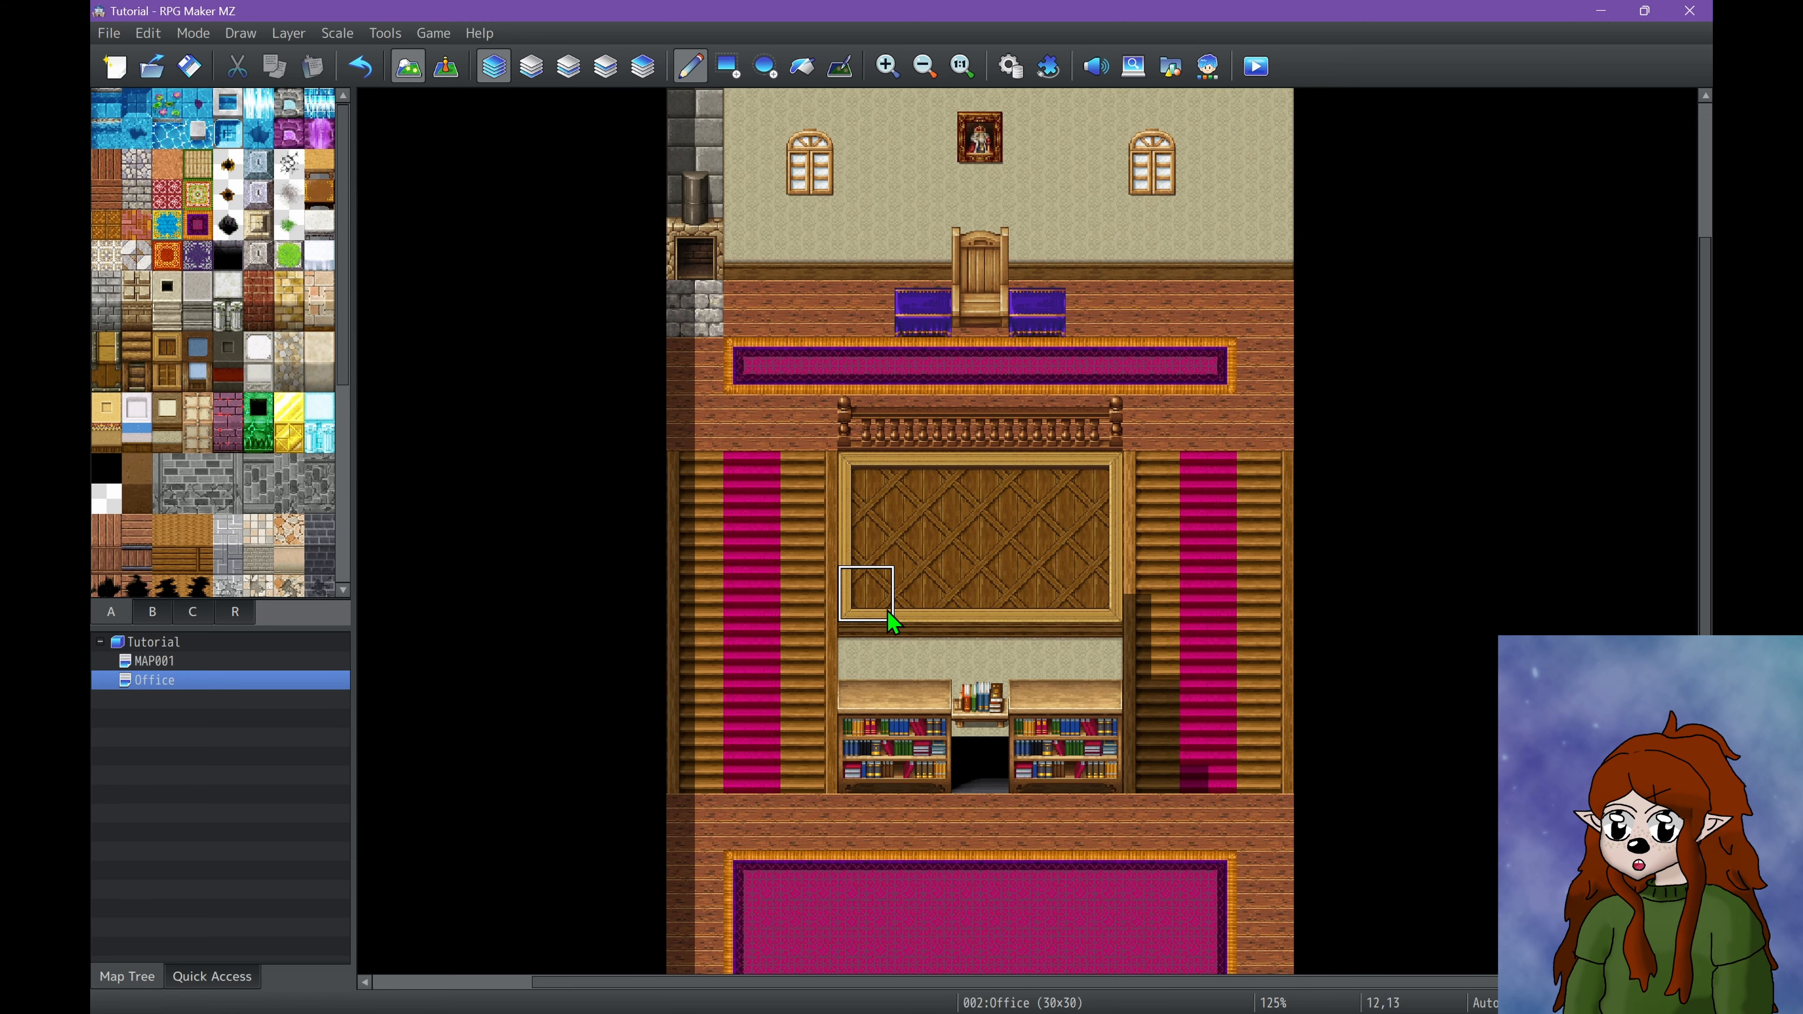
pyautogui.keyDown('ctrl'); pyautogui.scroll(-1, 887, 610); pyautogui.keyUp('ctrl')
pyautogui.scroll(-2, 934, 390)
pyautogui.scroll(2, 934, 390)
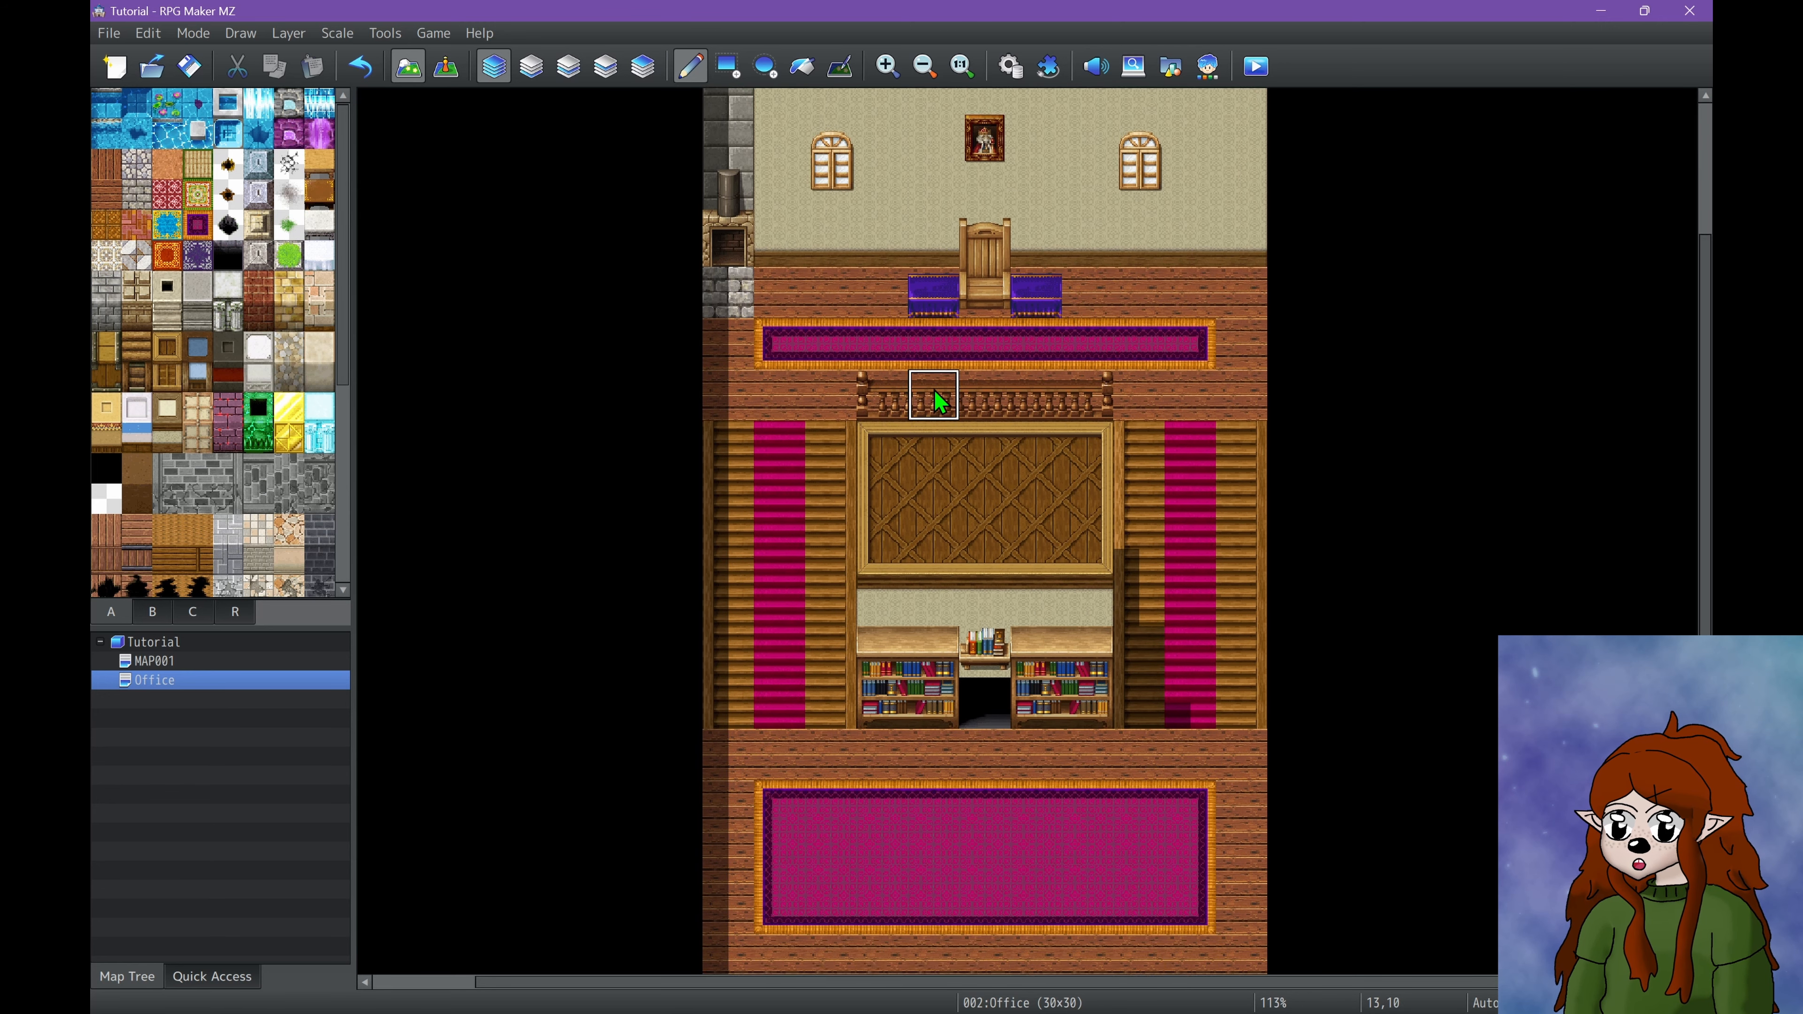
pyautogui.scroll(-2, 934, 390)
pyautogui.scroll(2, 935, 391)
pyautogui.scroll(-1, 934, 391)
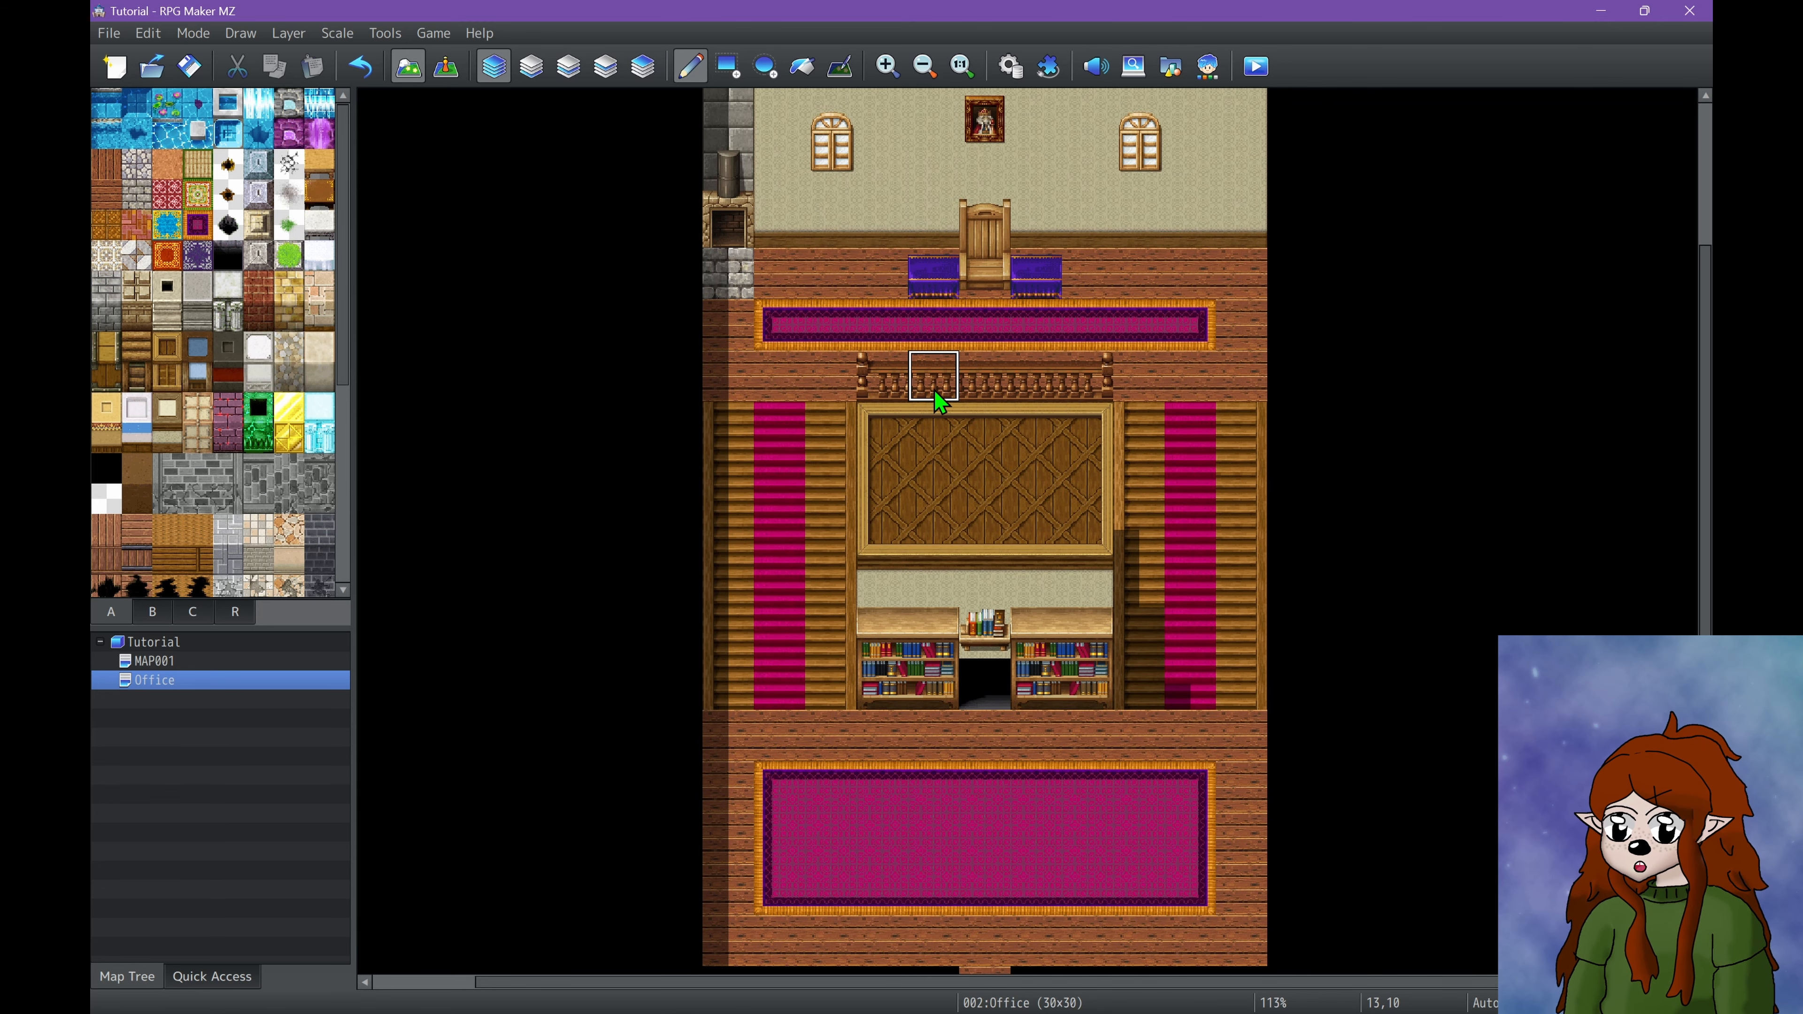
pyautogui.scroll(-2, 935, 391)
pyautogui.scroll(1, 934, 390)
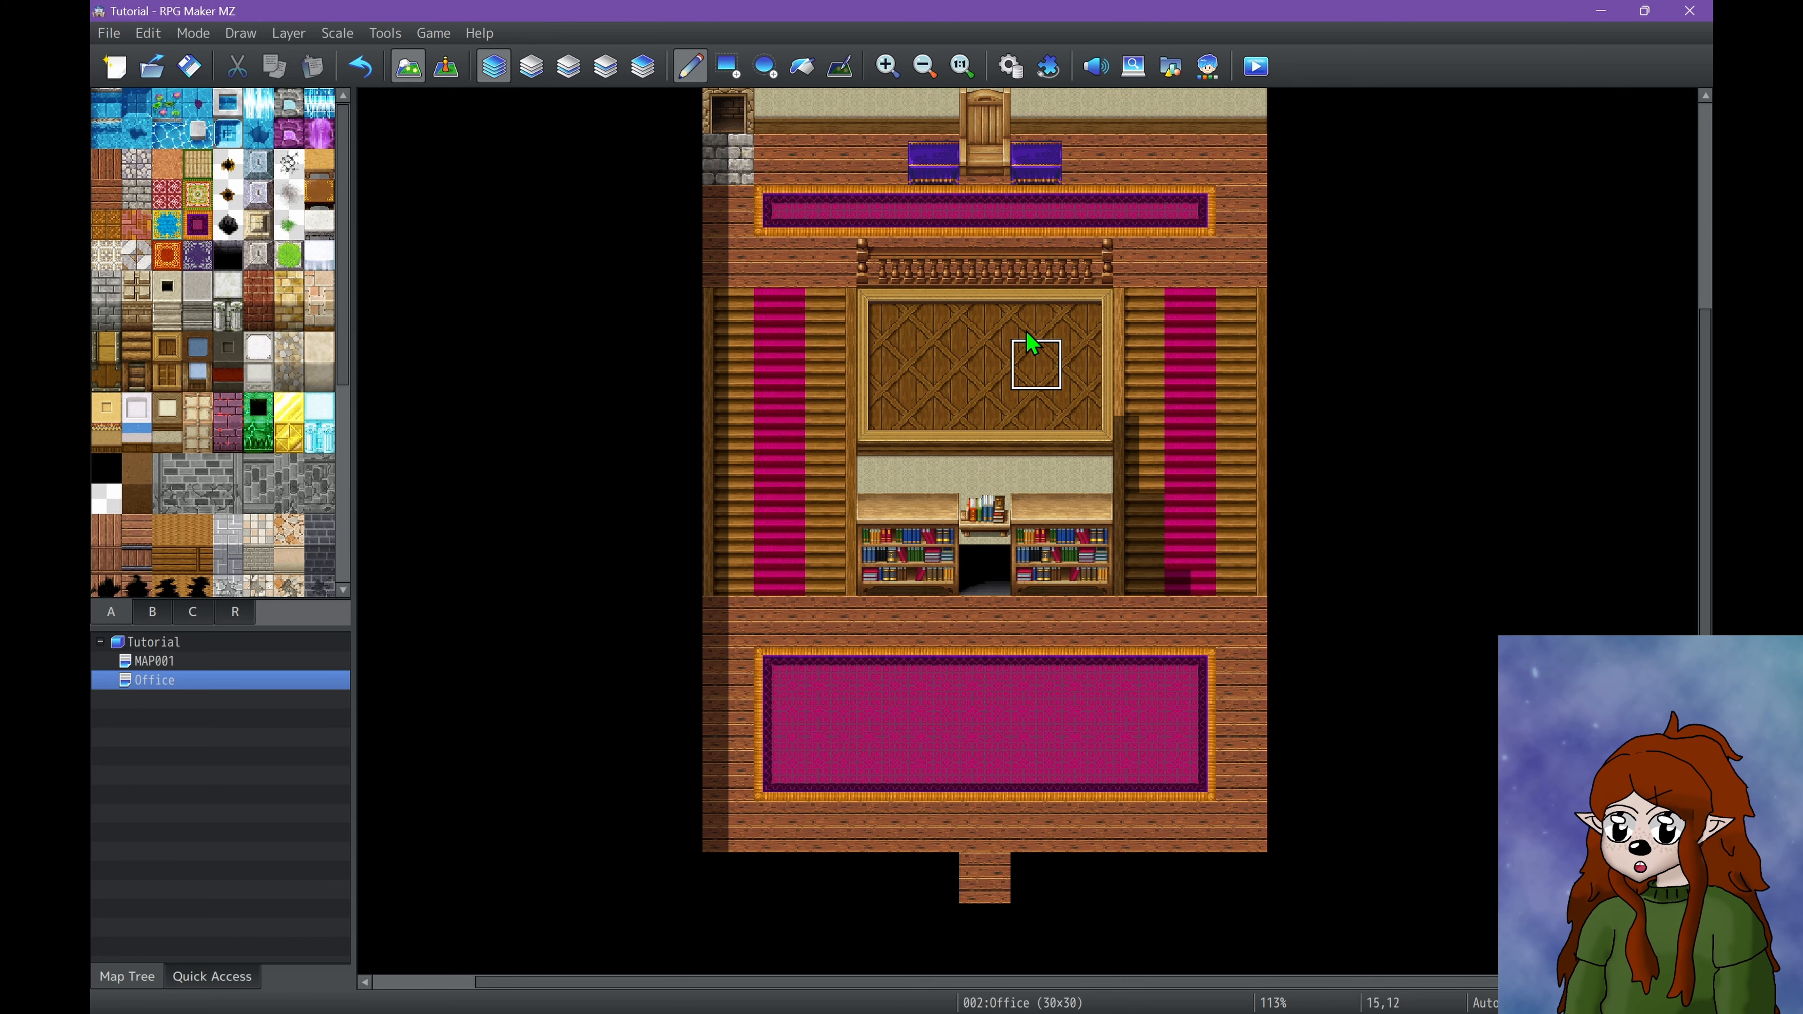
pyautogui.scroll(3, 1211, 537)
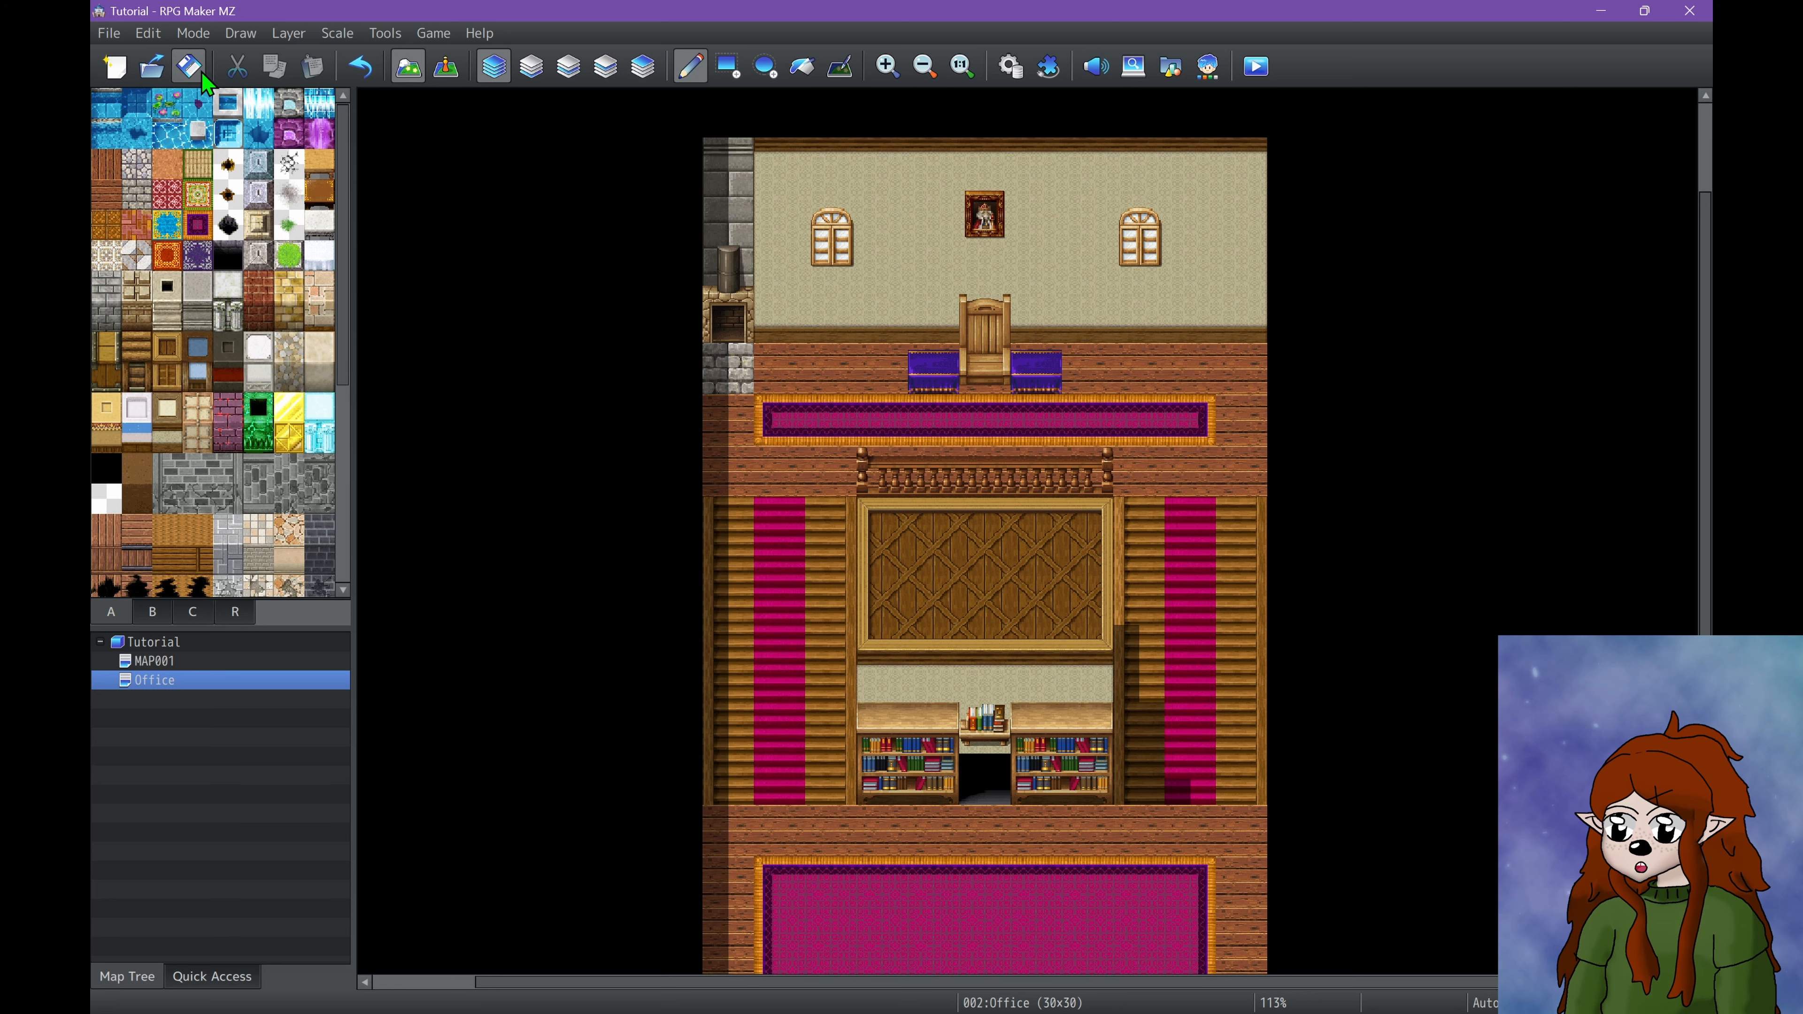
# Create a new event on the upper wall between the left window and the portrait.
pyautogui.keyDown('ctrl'); pyautogui.scroll(2, 994, 249); pyautogui.keyUp('ctrl')
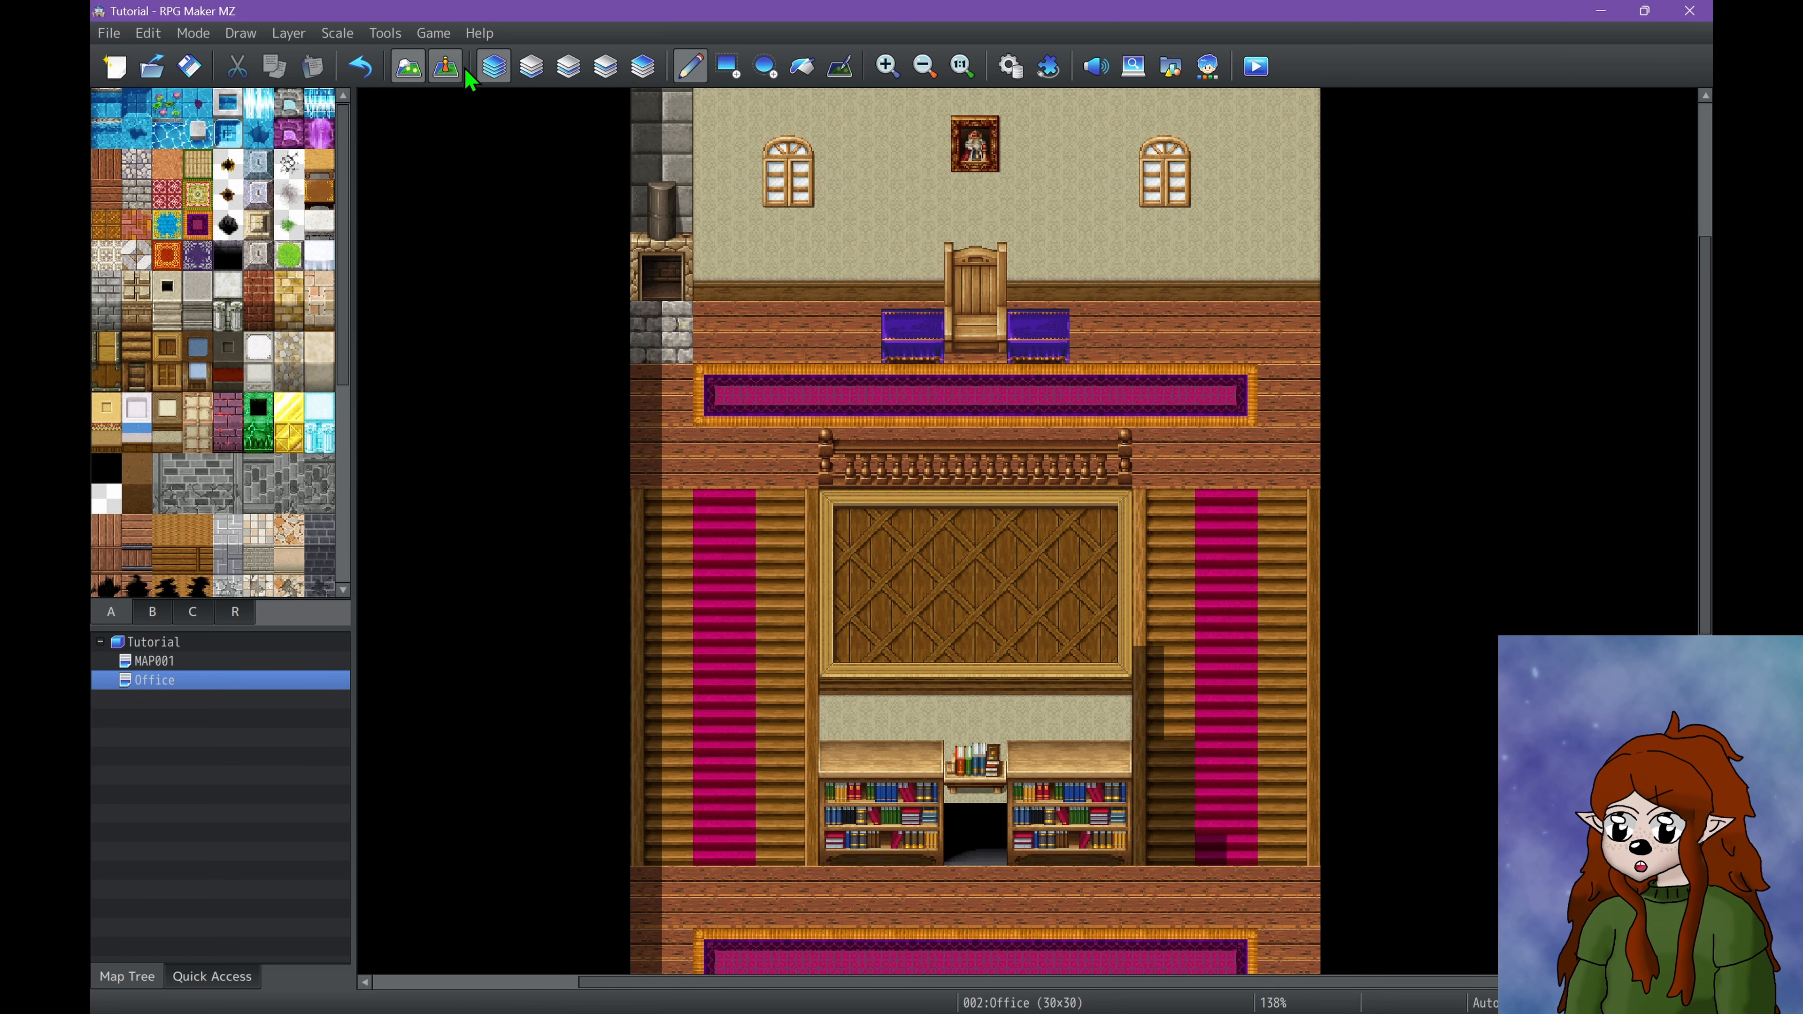
pyautogui.click(446, 67)
pyautogui.doubleClick(843, 199)
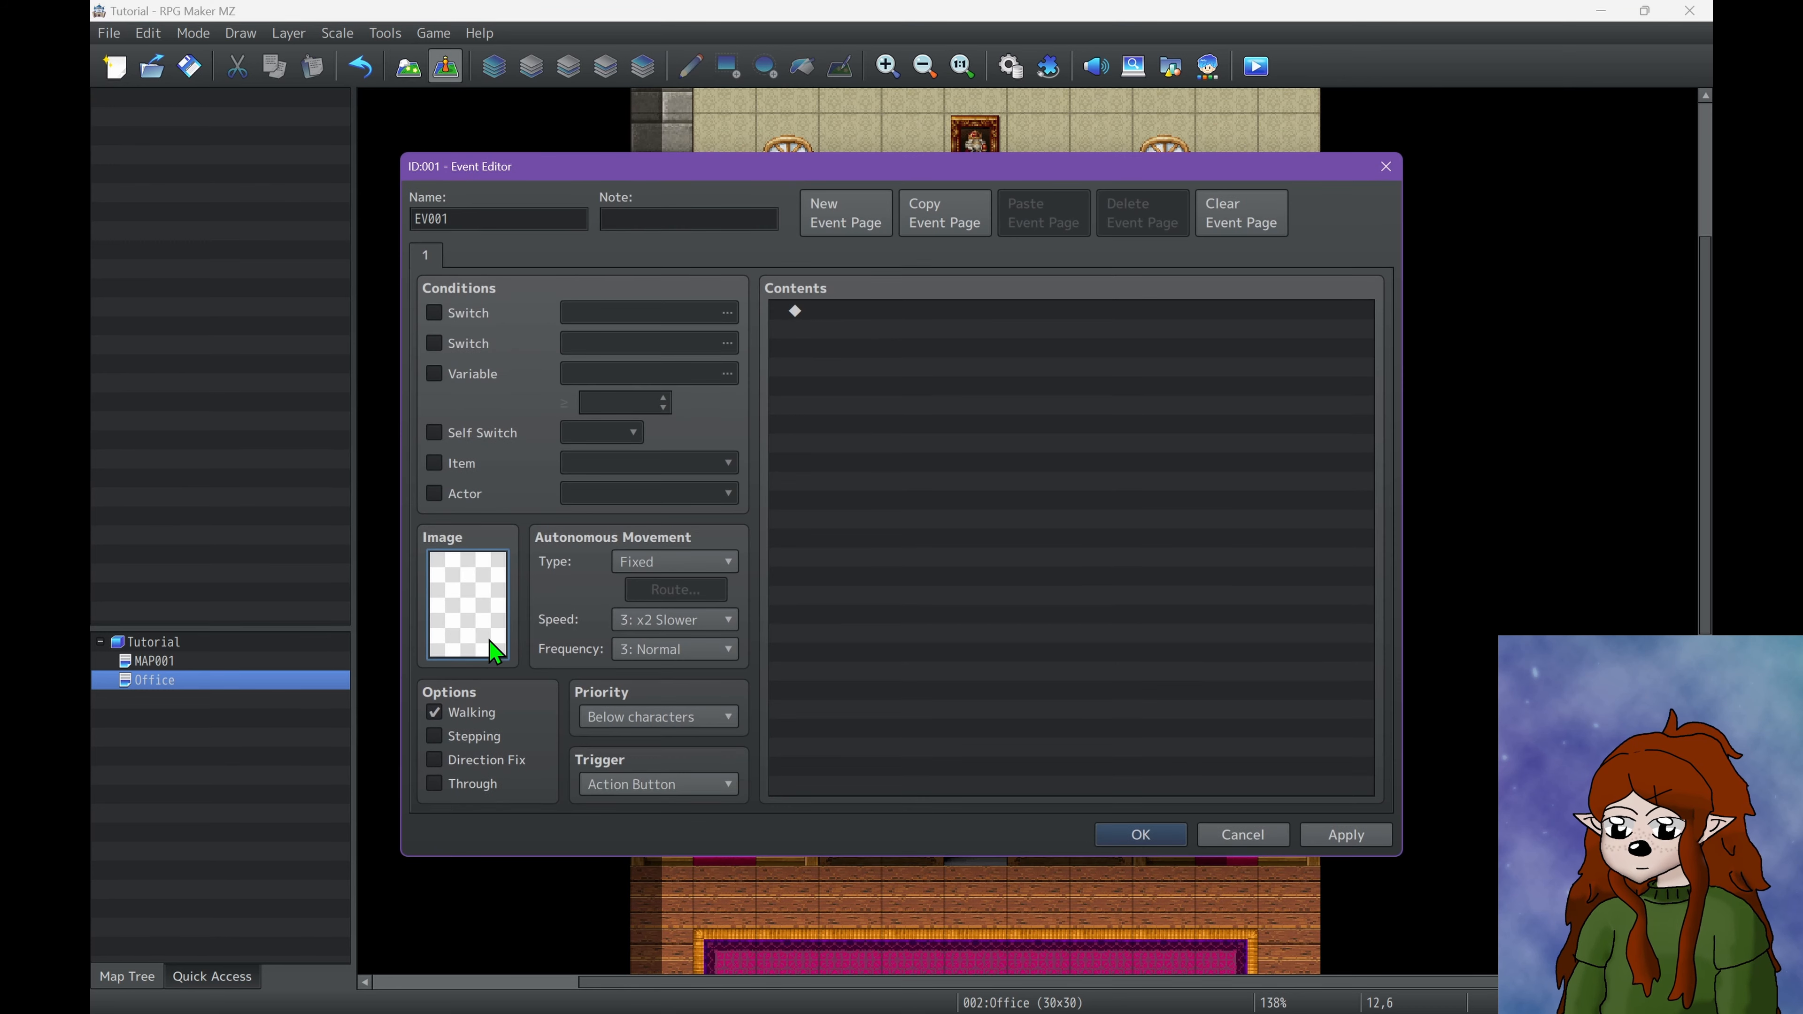
# Set the wall event's image to the lit hanging lantern from !Flame, with Stepping, Direction Fix and Above characters priority.
pyautogui.doubleClick(468, 604)
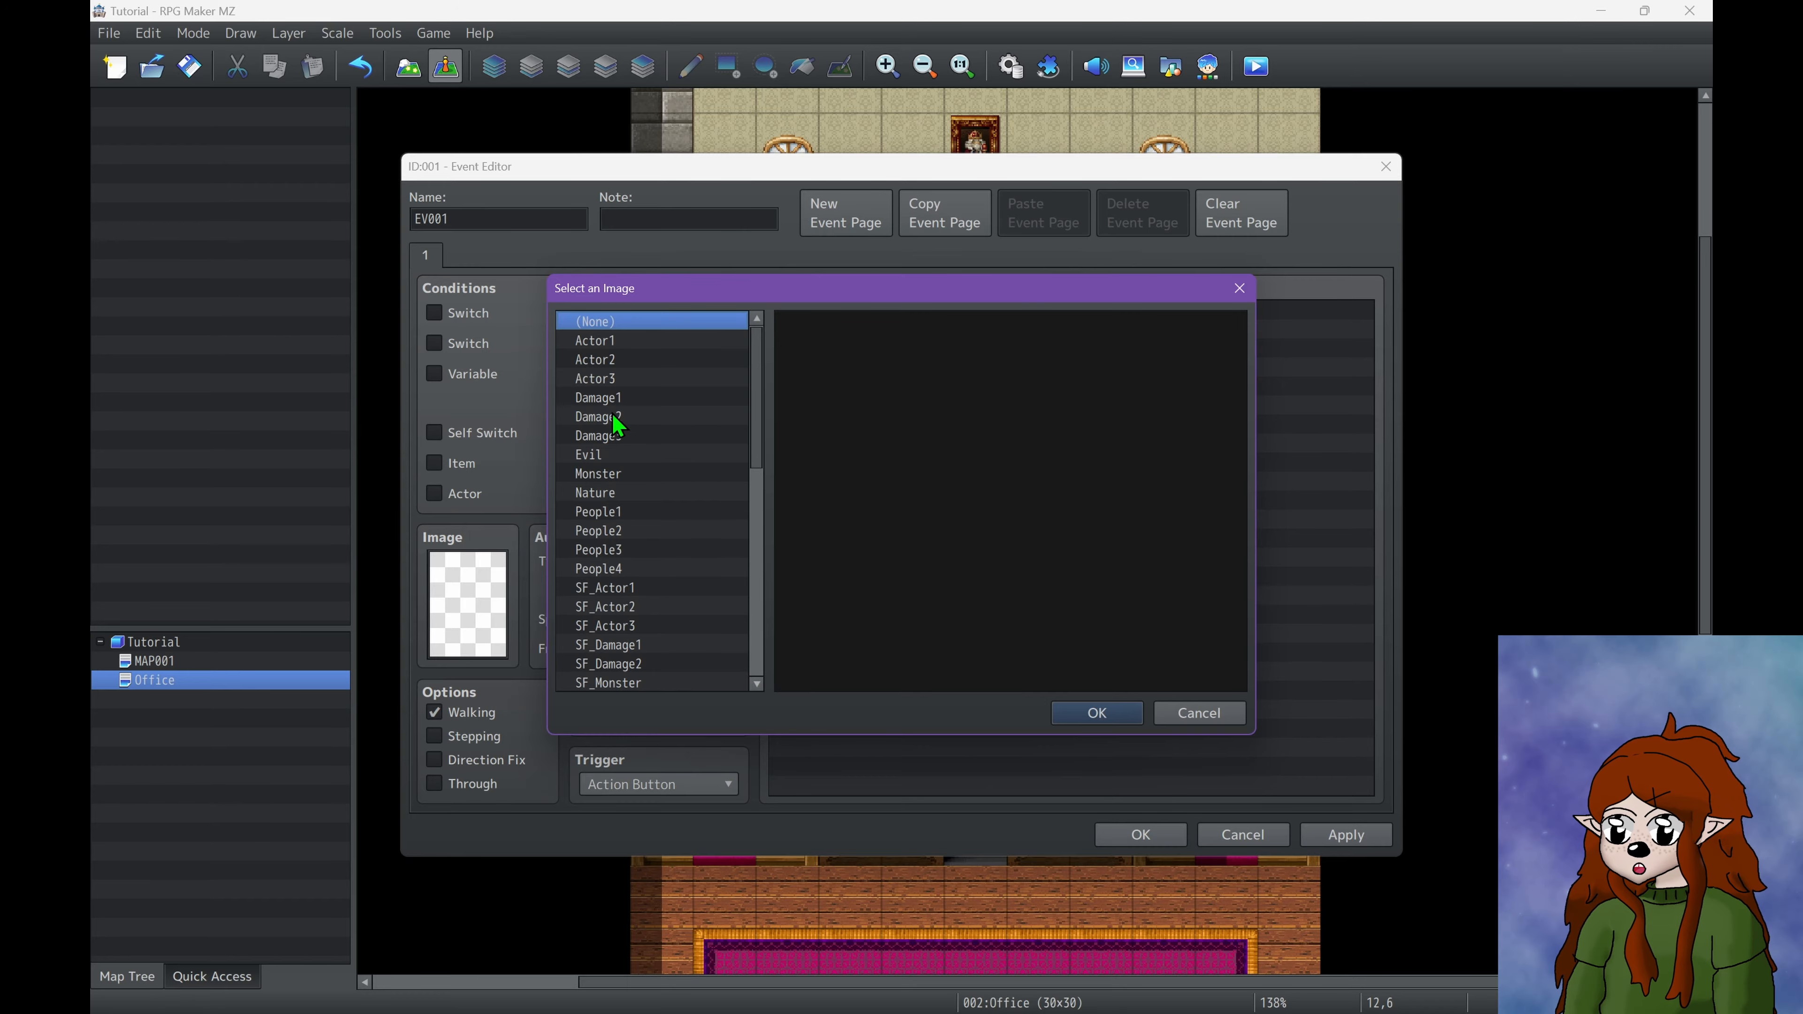
pyautogui.press('Down')
pyautogui.press('Down')
pyautogui.press('Down')
pyautogui.press('Down')
pyautogui.press('Down')
pyautogui.press('Down')
pyautogui.press('Down')
pyautogui.press('Down')
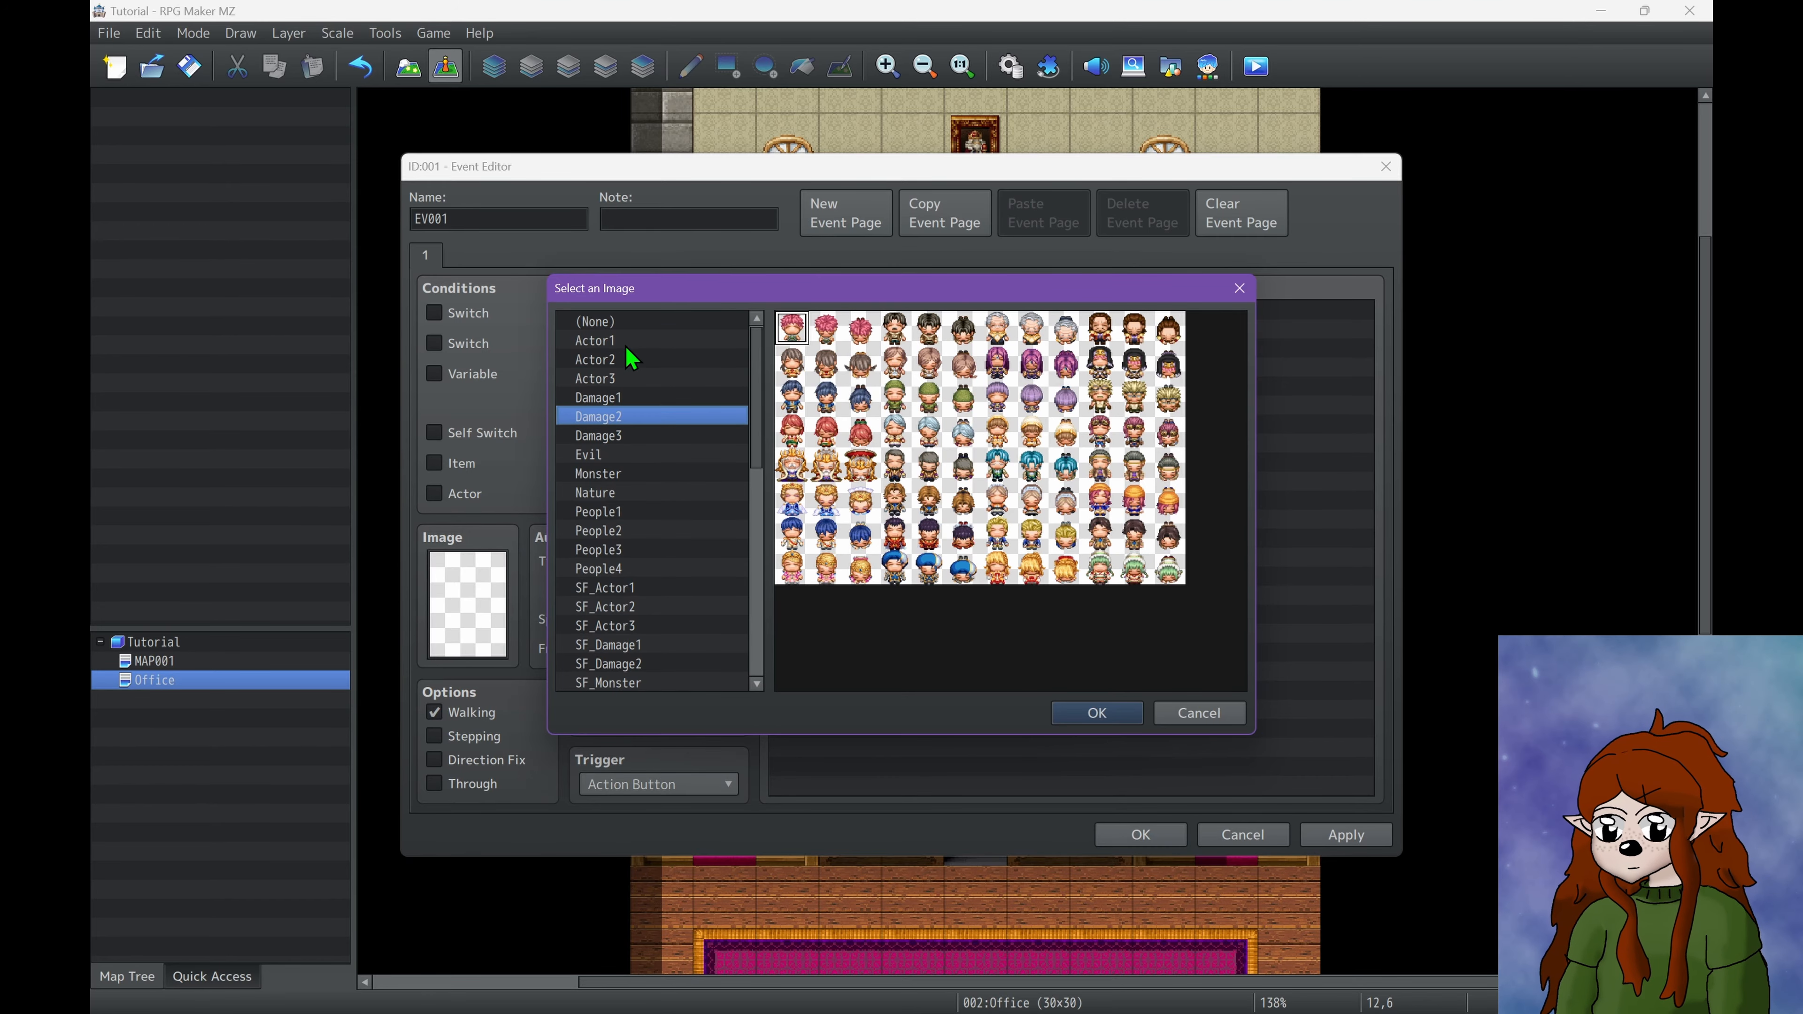
pyautogui.press('Down')
pyautogui.press('Down')
pyautogui.press('Down')
pyautogui.press('Down')
pyautogui.press('Down')
pyautogui.press('Down')
pyautogui.press('Down')
pyautogui.press('Down')
pyautogui.press('Down')
pyautogui.press('Down')
pyautogui.press('Down')
pyautogui.press('Down')
pyautogui.press('Down')
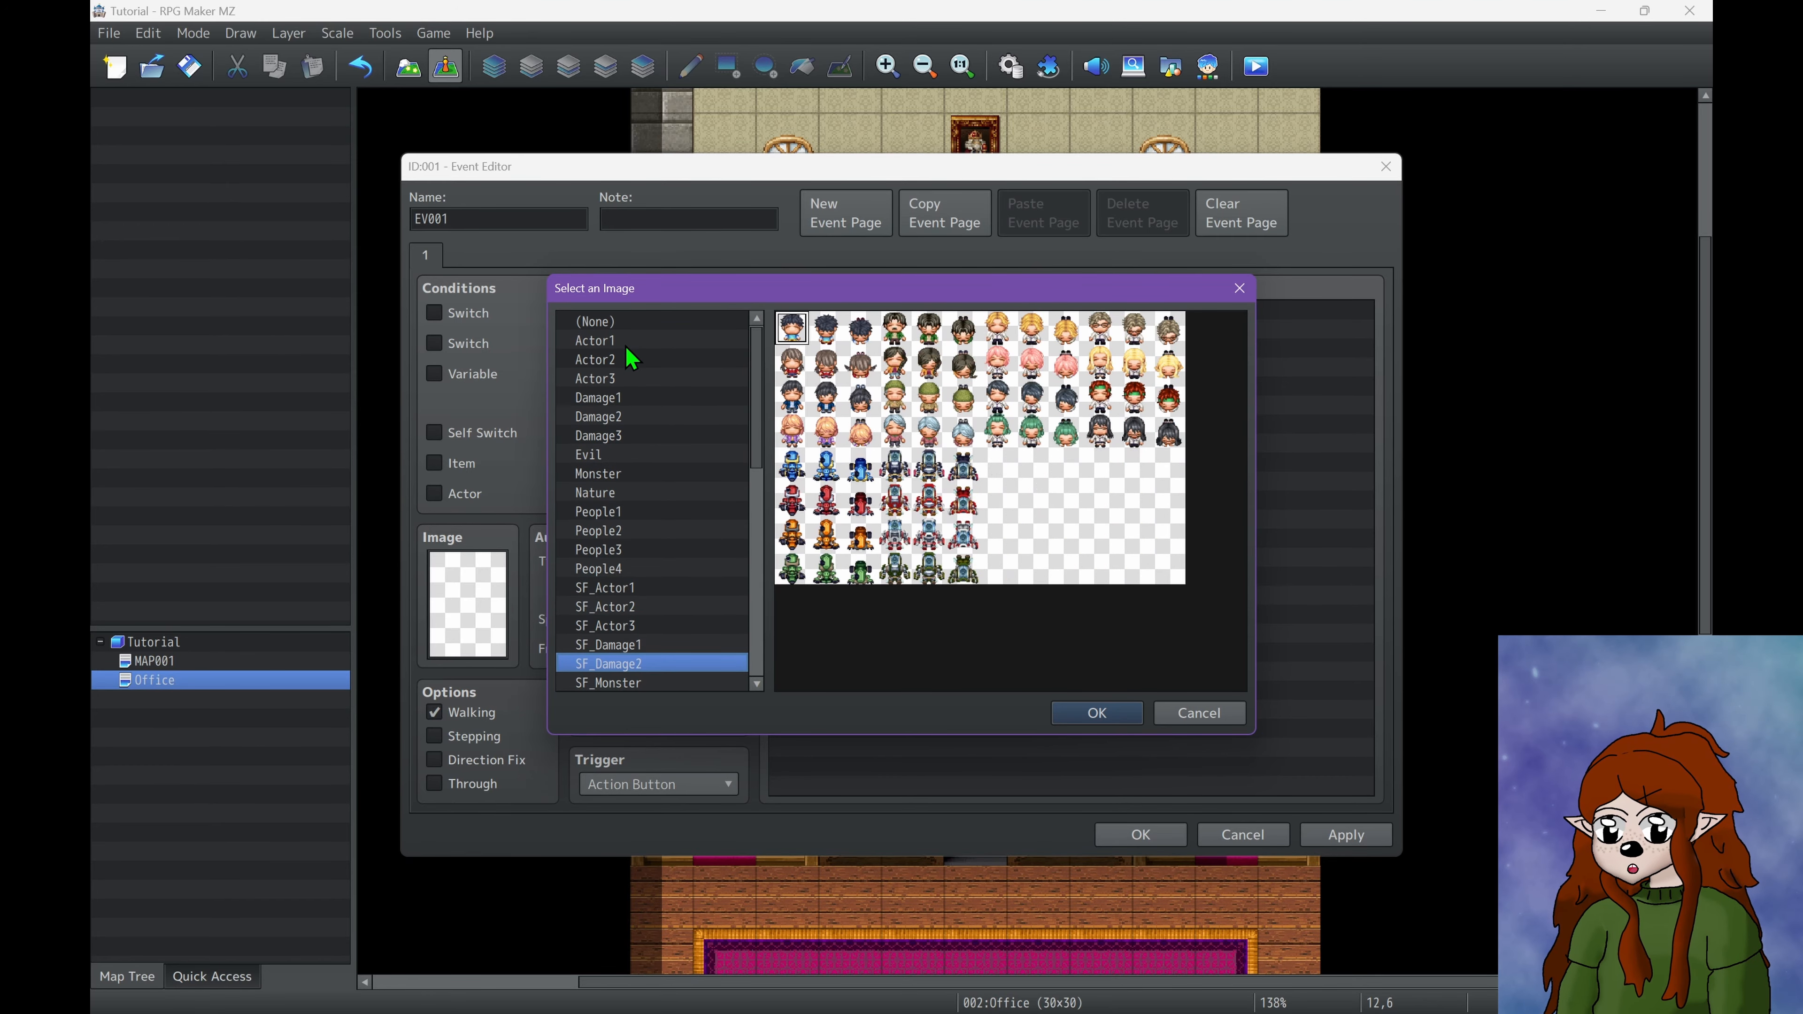
pyautogui.press('Down')
pyautogui.press('Down')
pyautogui.press('Down')
pyautogui.press('Down')
pyautogui.press('Down')
pyautogui.press('Down')
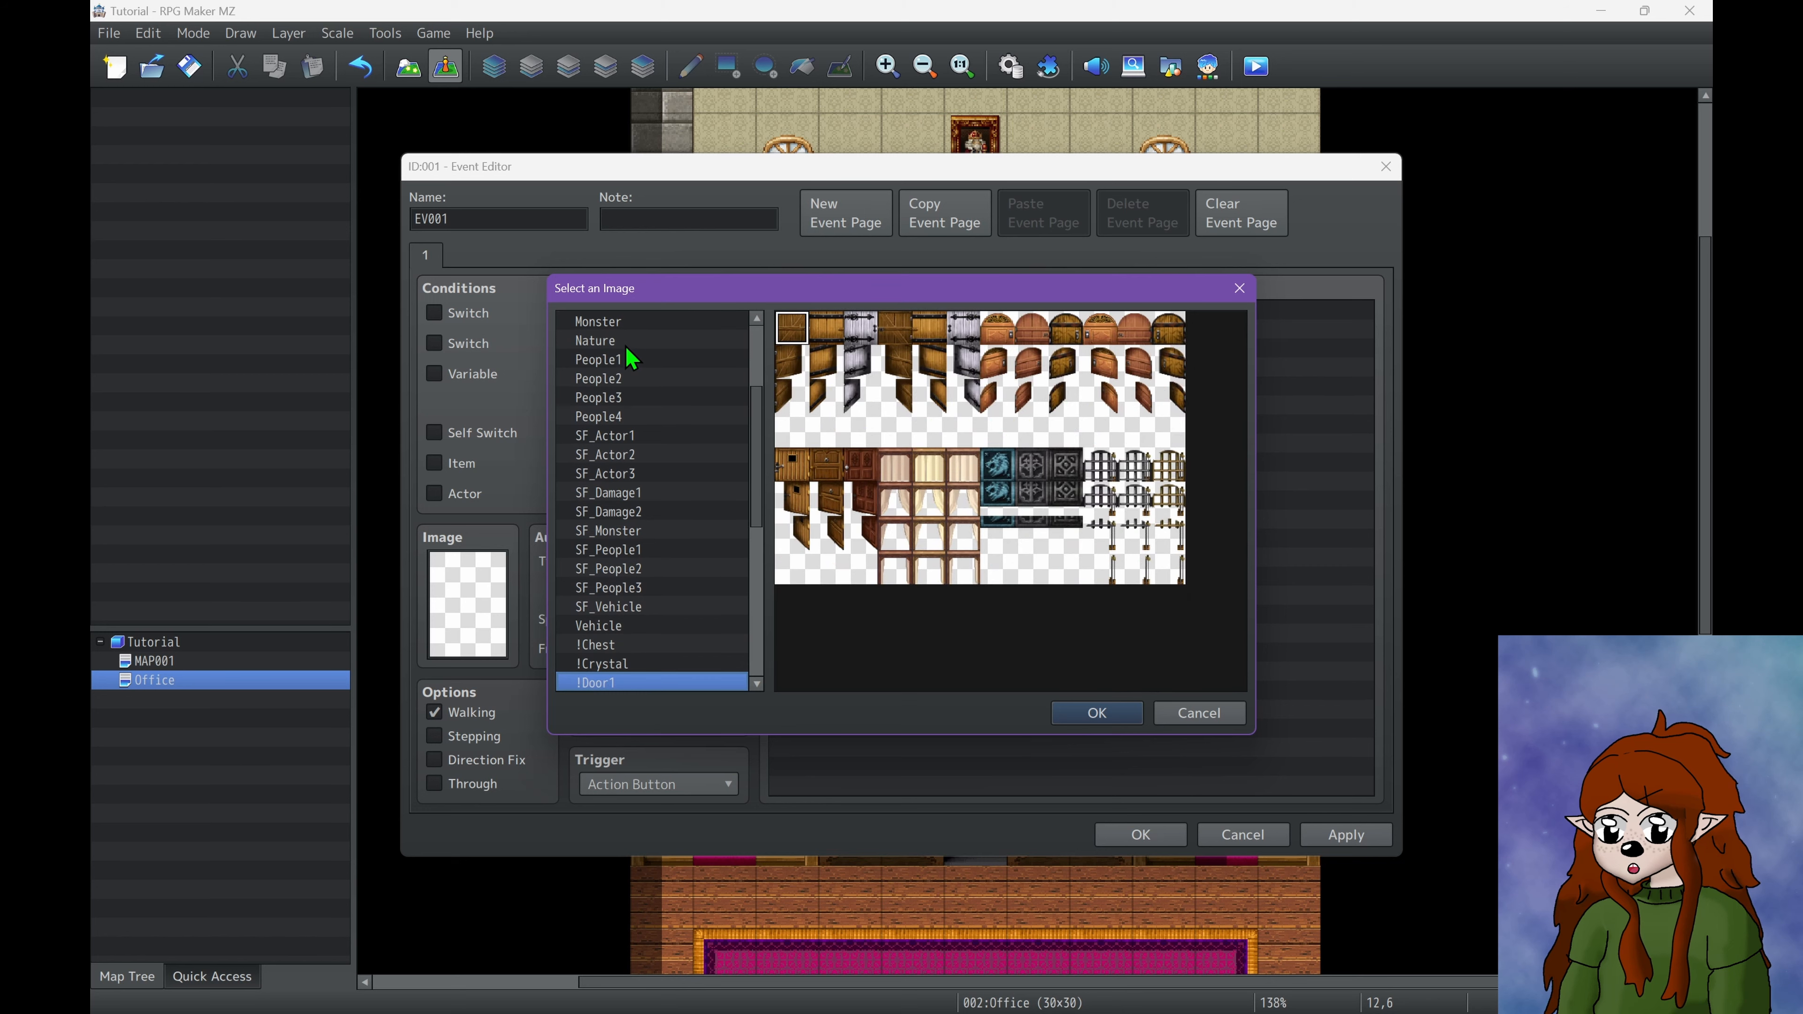
pyautogui.press('Up')
pyautogui.press('Down')
pyautogui.press('Down')
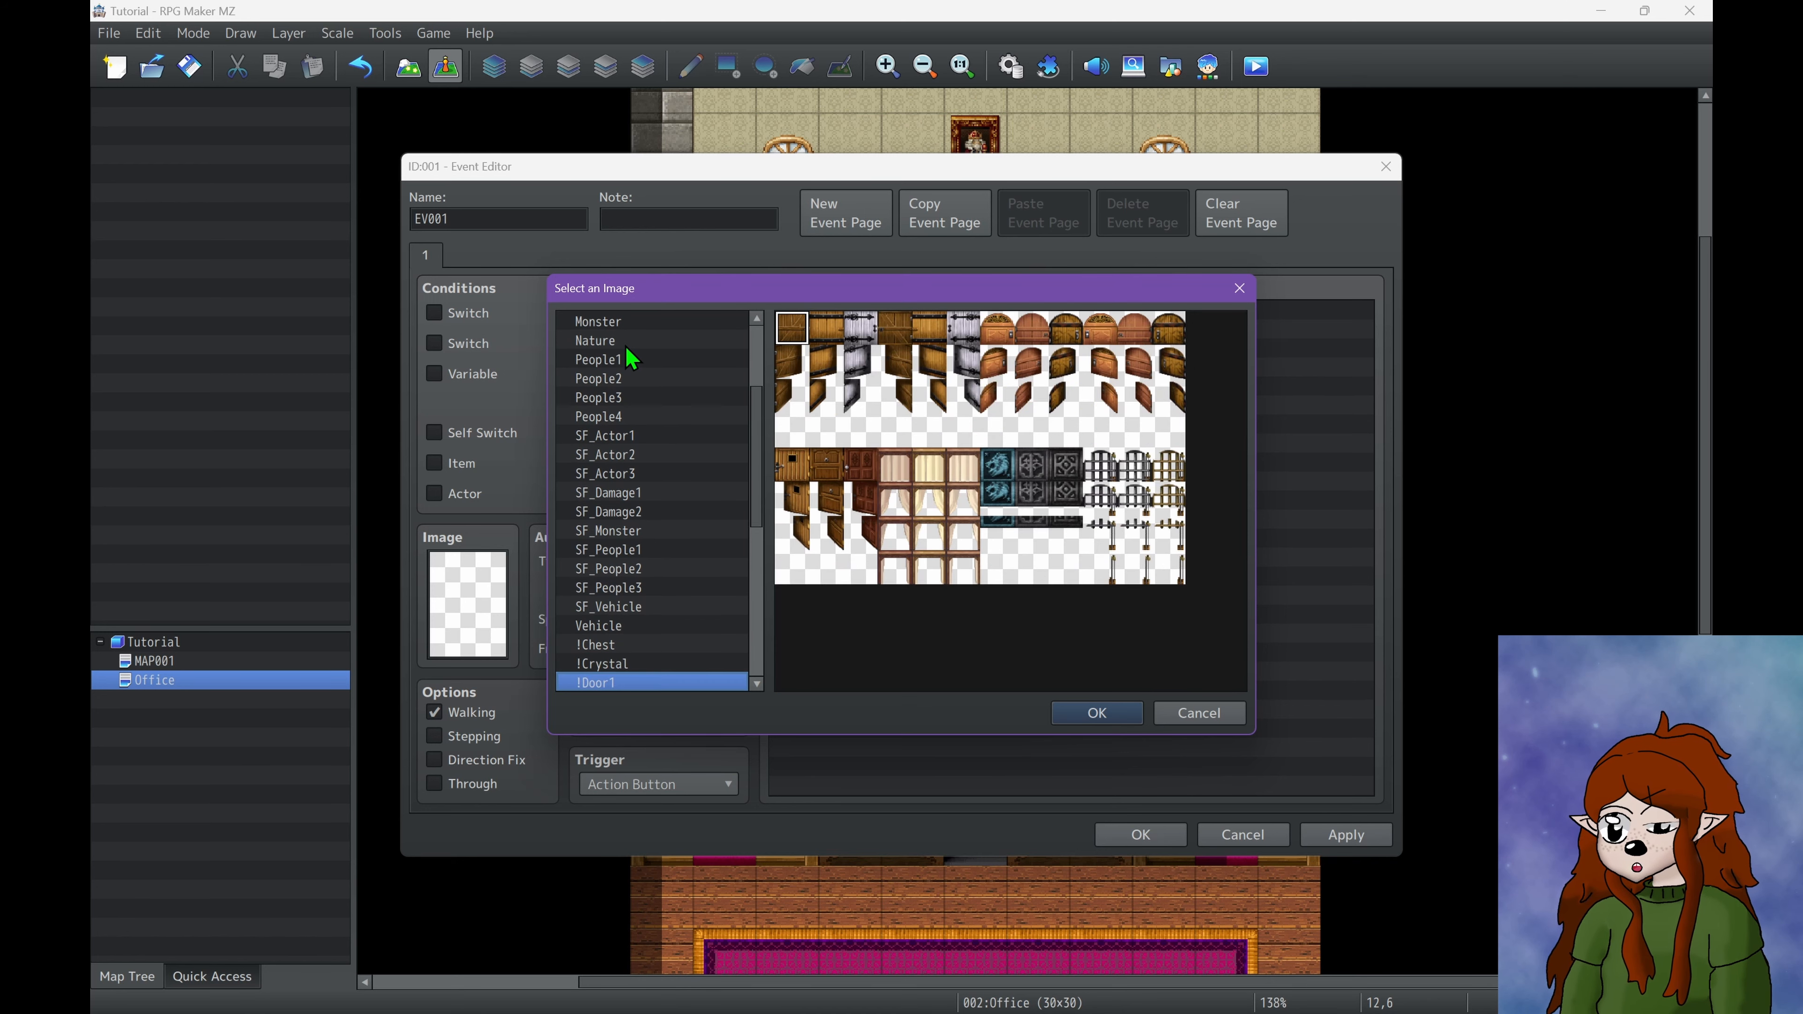
pyautogui.press('Down')
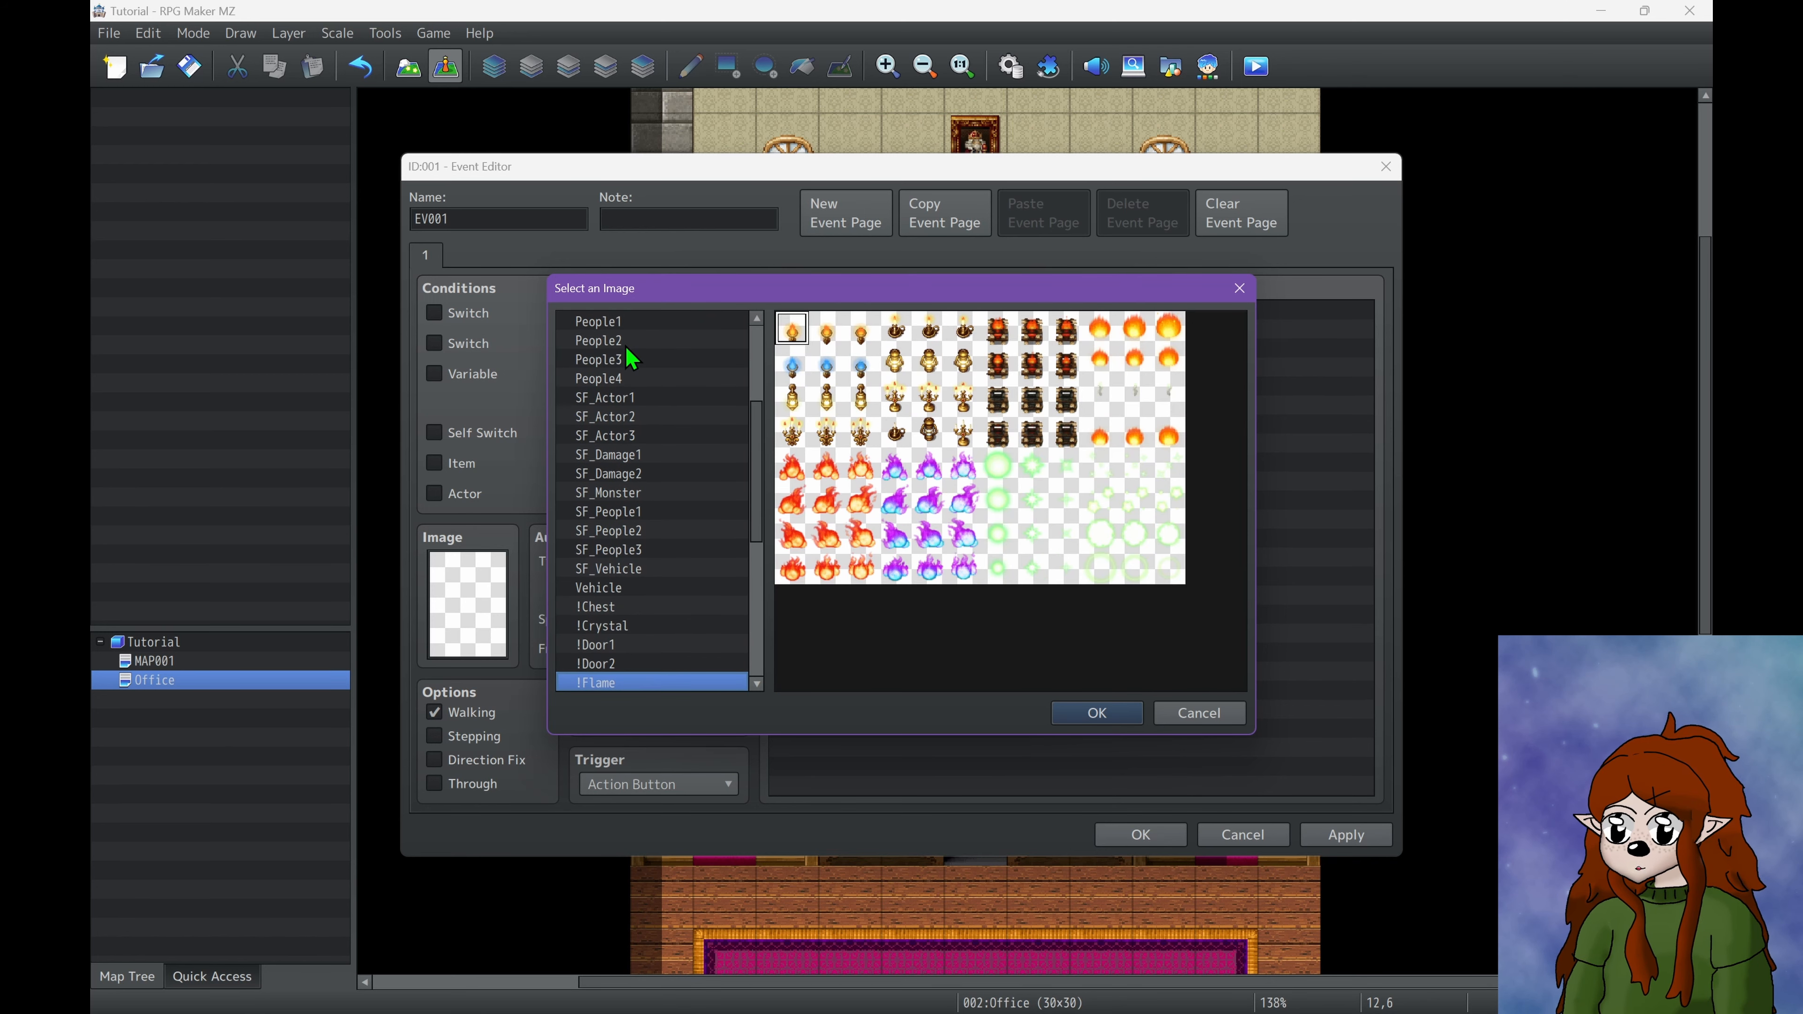
pyautogui.doubleClick(827, 398)
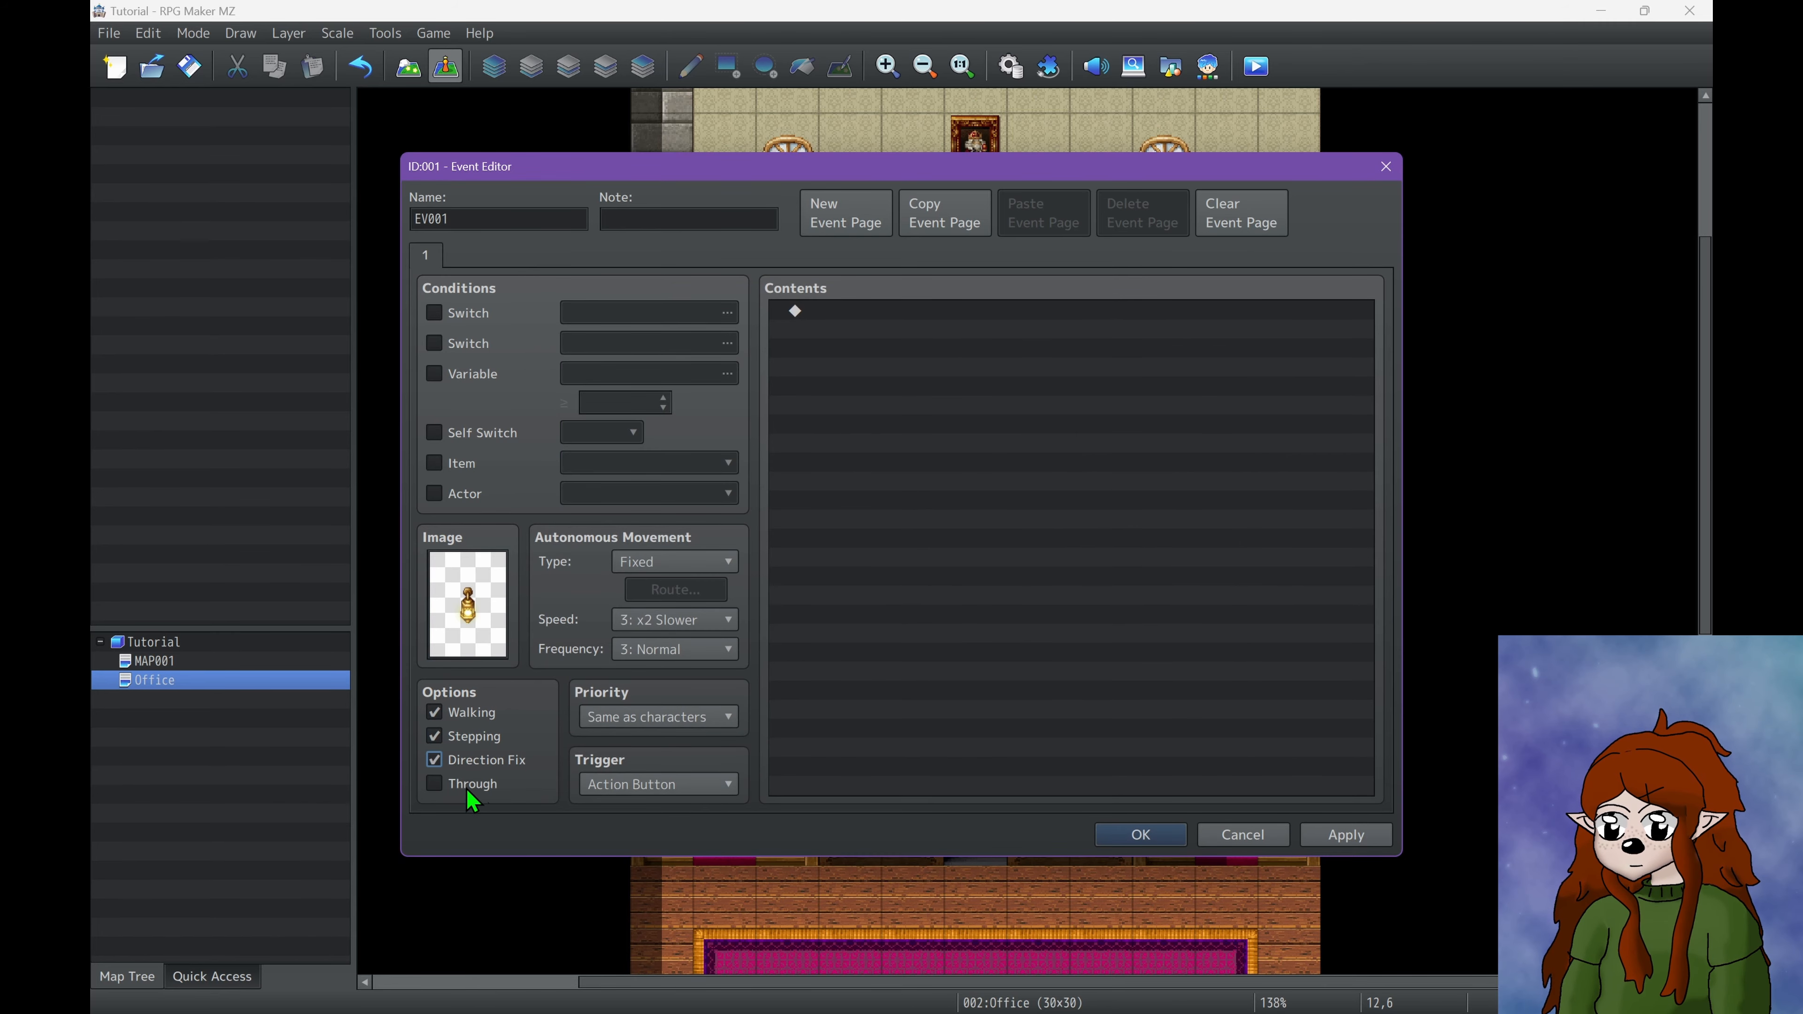
pyautogui.click(1106, 834)
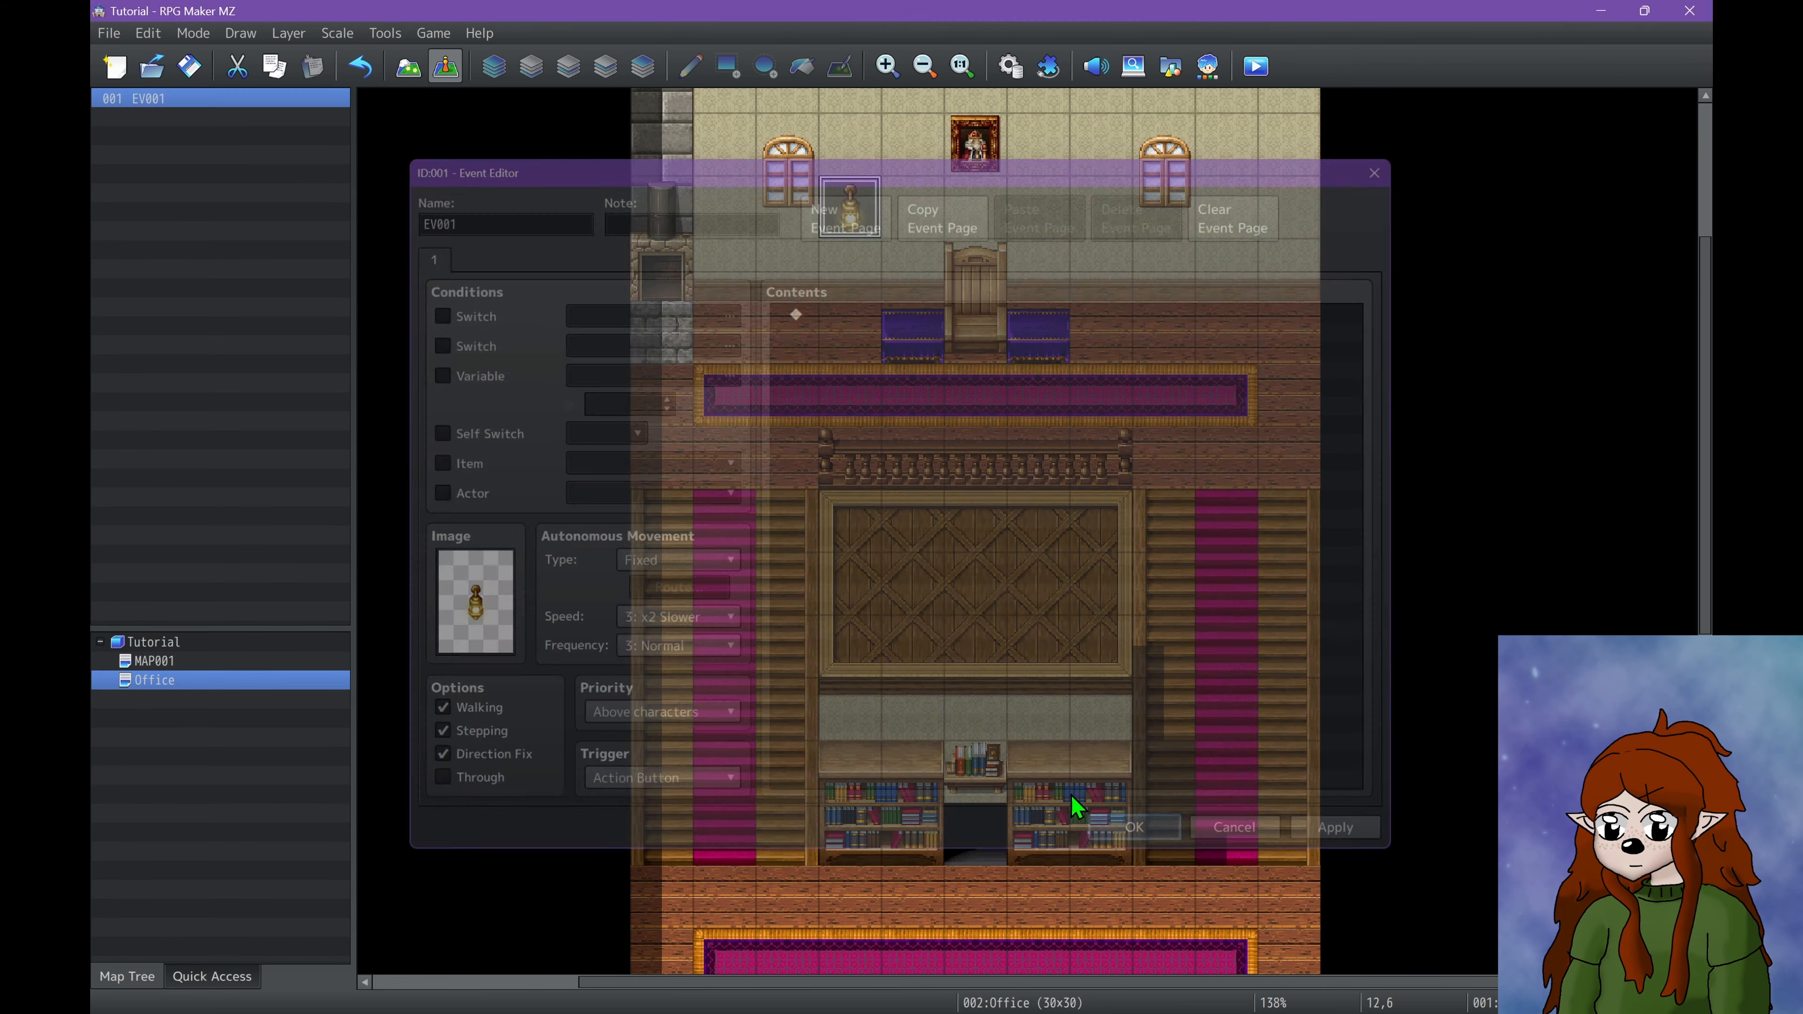
# Duplicate the lantern event onto the upper wall between the portrait and the right window, at tile 16,6.
pyautogui.hotkey('ctrl', 'c')
pyautogui.click(1093, 334)
pyautogui.hotkey('ctrl', 'v')
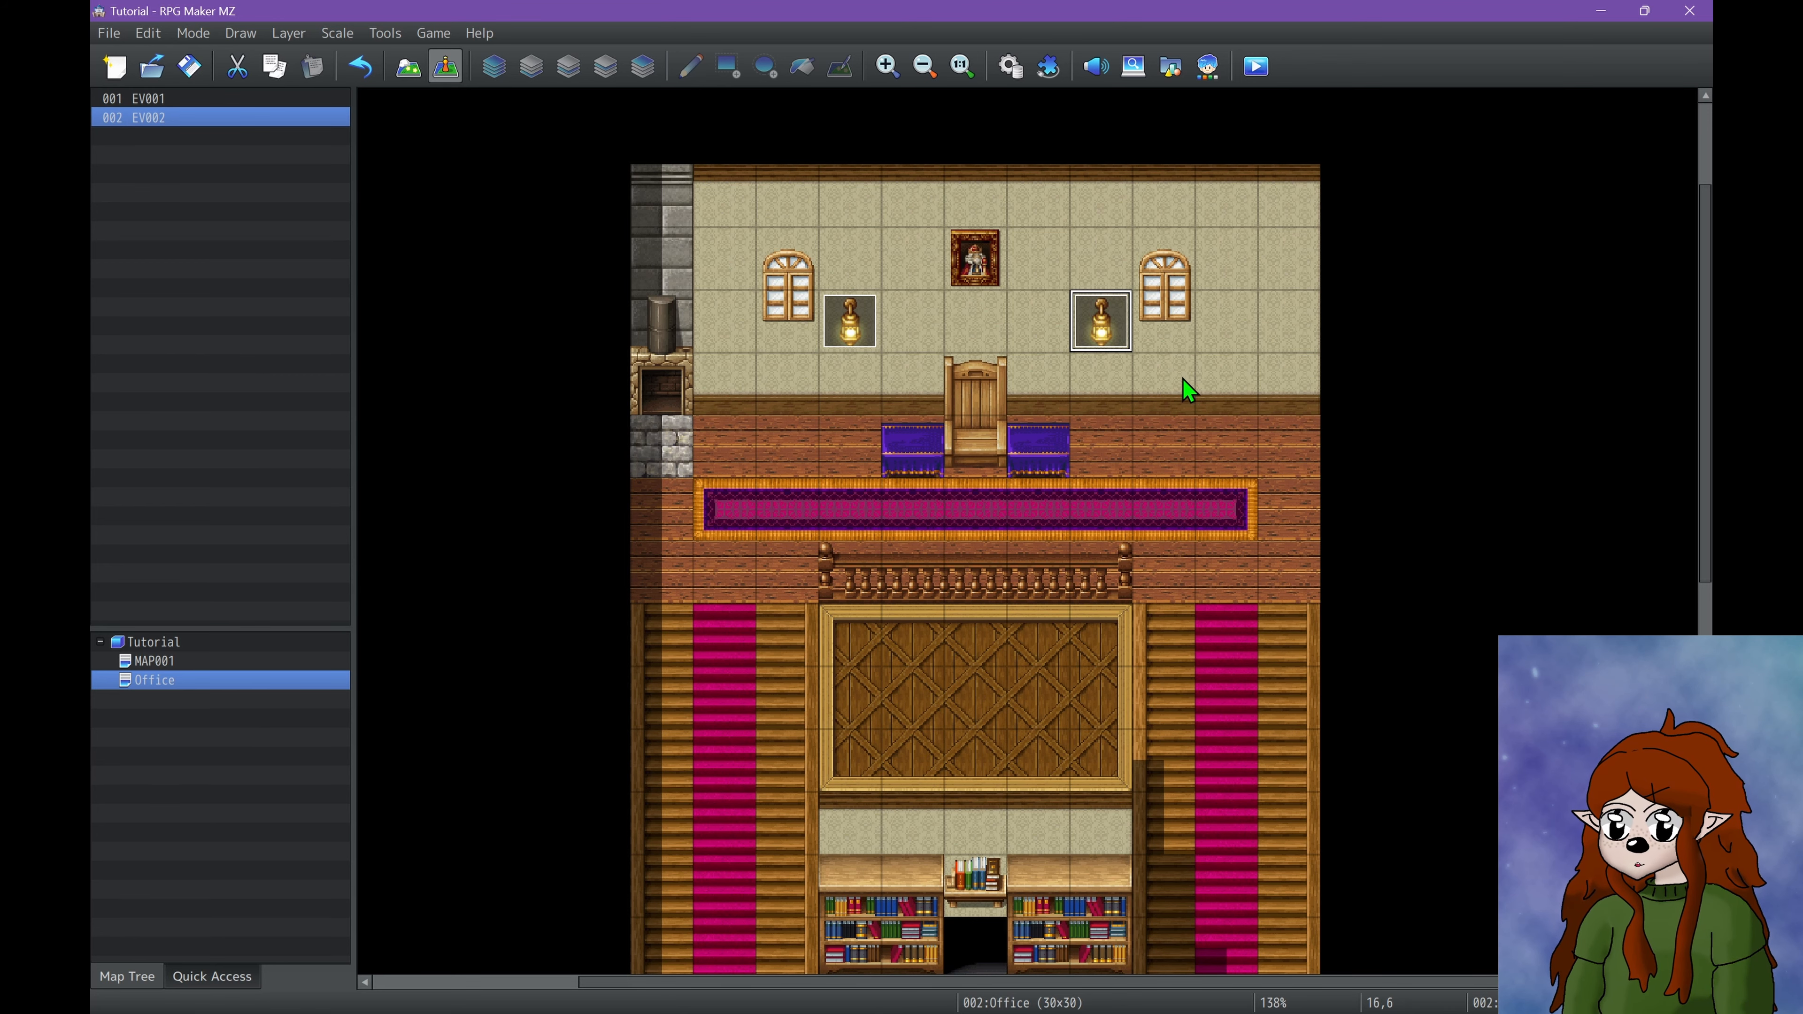
# Place another copy of the lantern event on the lower floor's bottom row, left of the exit at tile 12,21.
pyautogui.scroll(-5, 1189, 390)
pyautogui.scroll(-2, 703, 789)
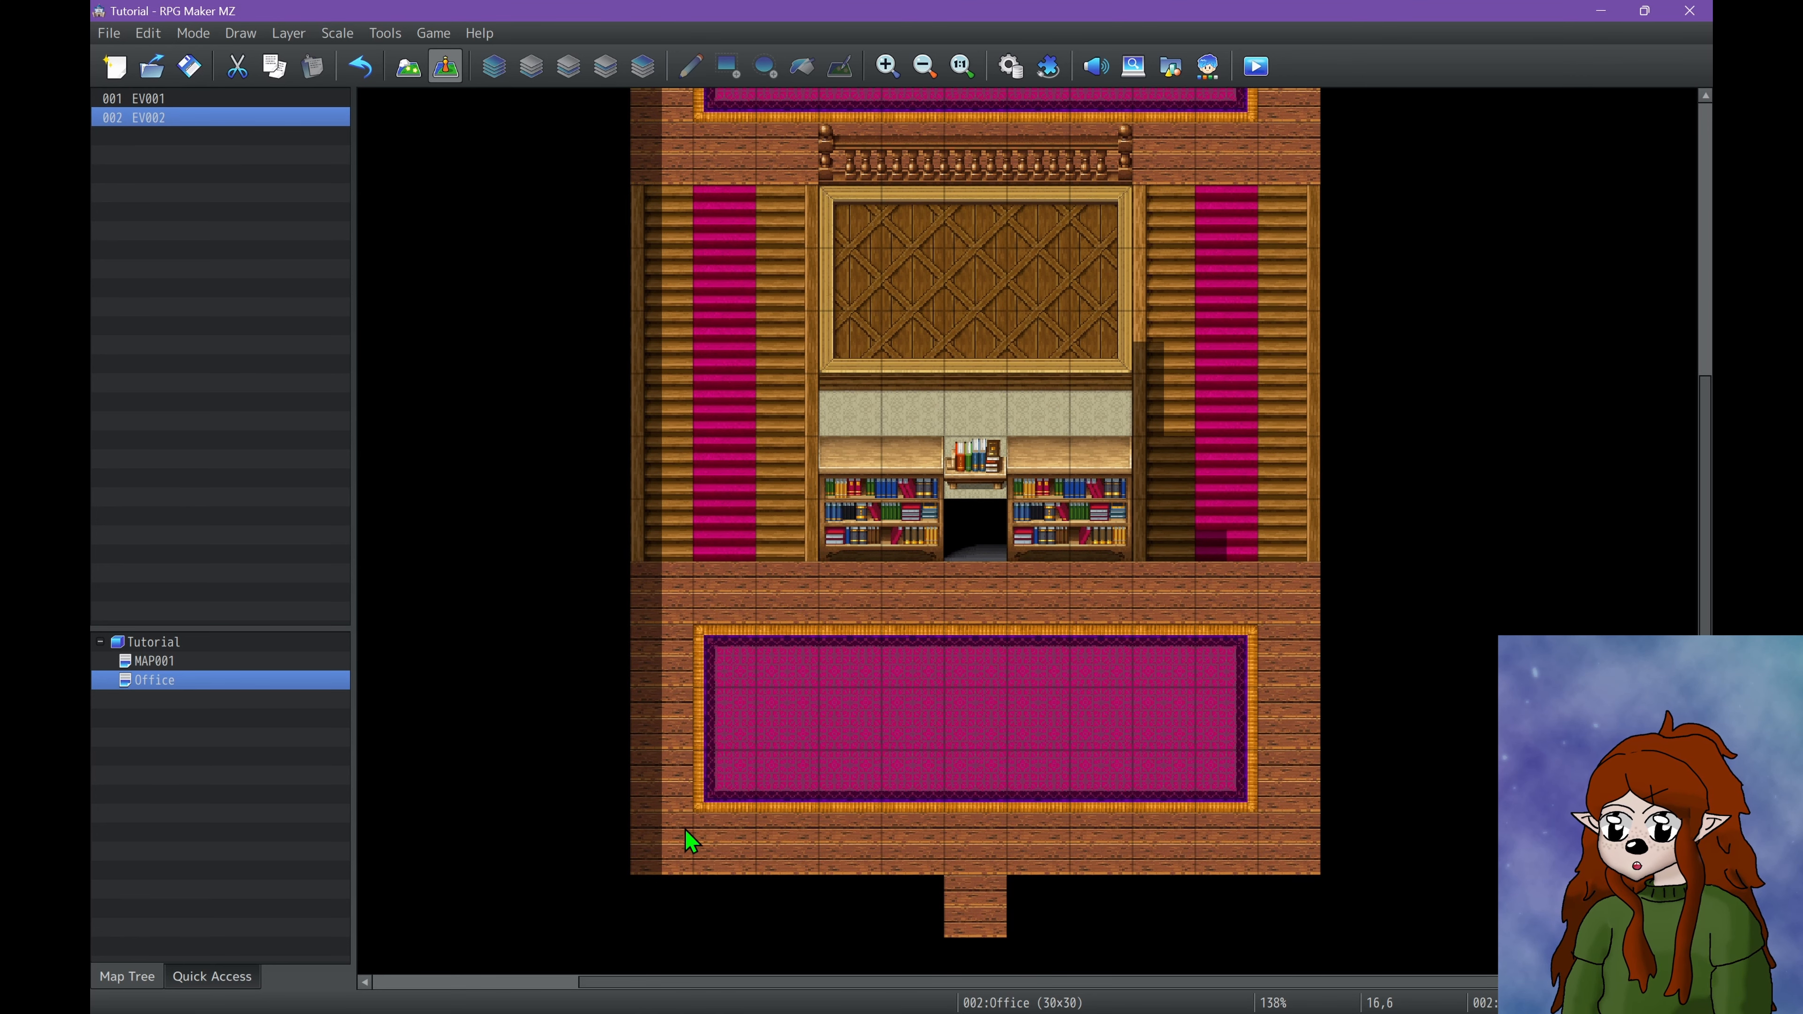
pyautogui.click(854, 846)
pyautogui.hotkey('ctrl', 'v')
# Change the lower floor event's image to the light blue orb on a pedestal from !Crystal.
pyautogui.doubleClick(854, 846)
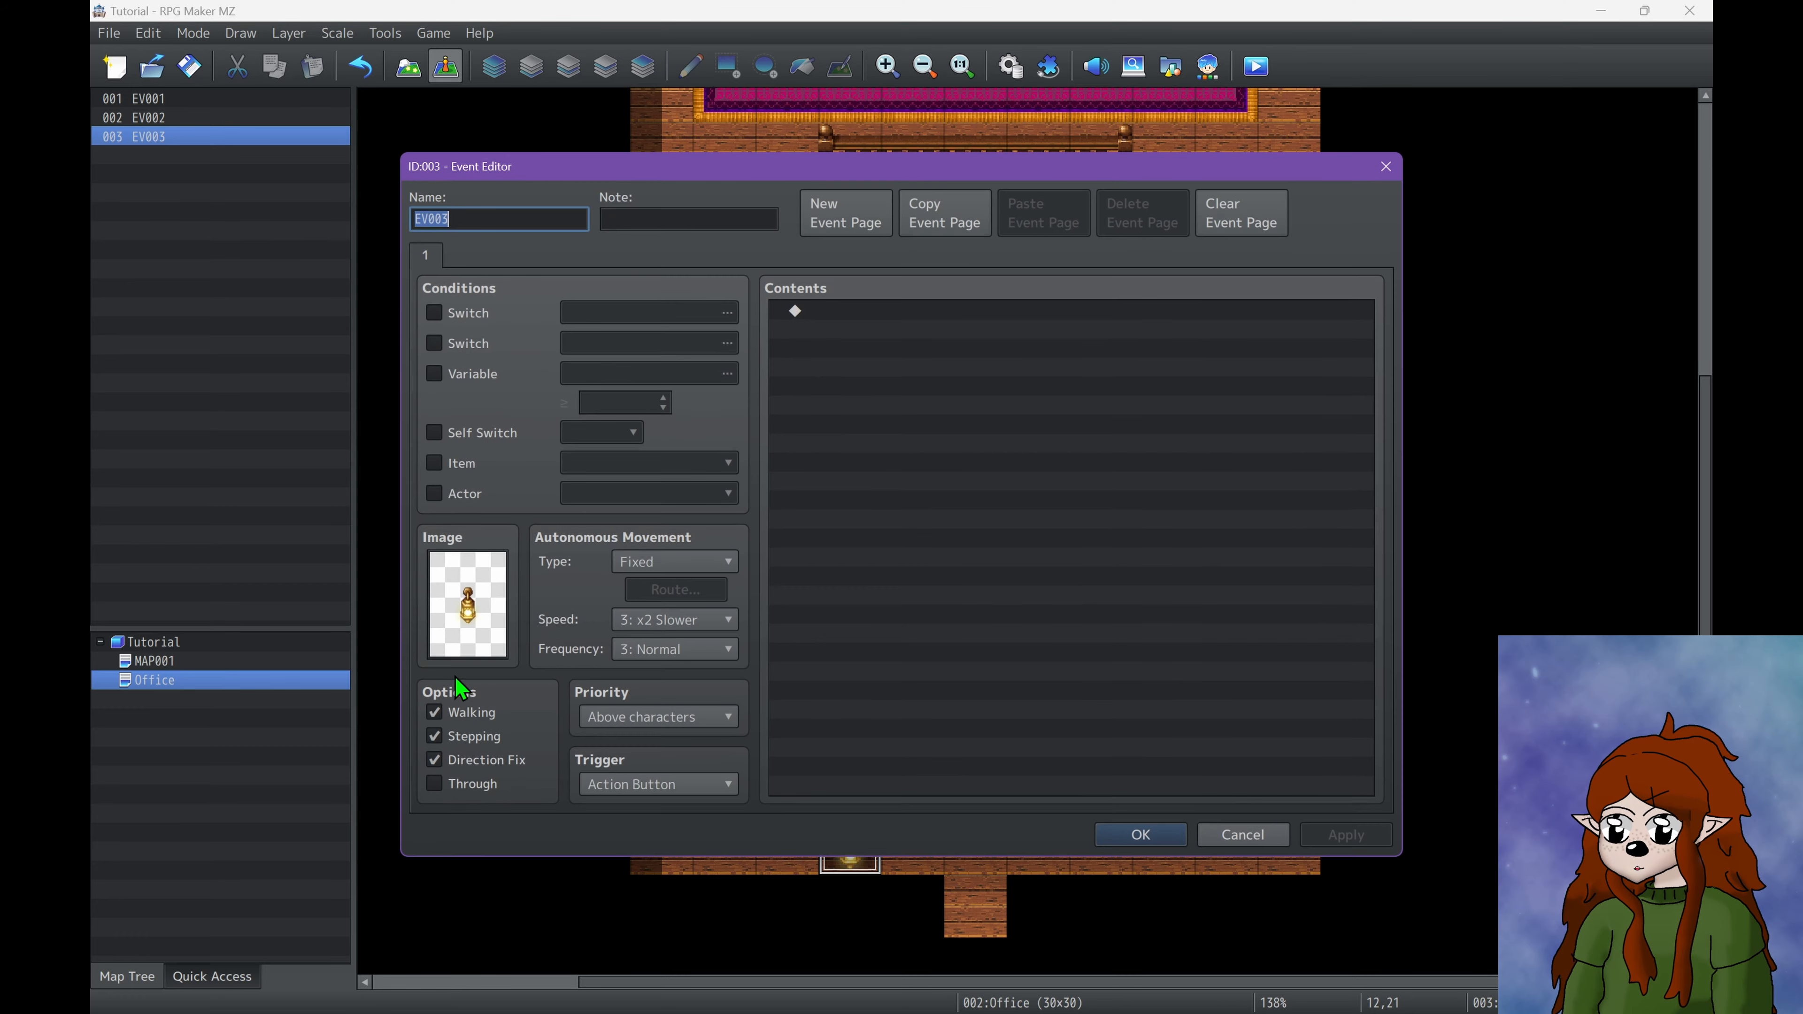
pyautogui.doubleClick(466, 641)
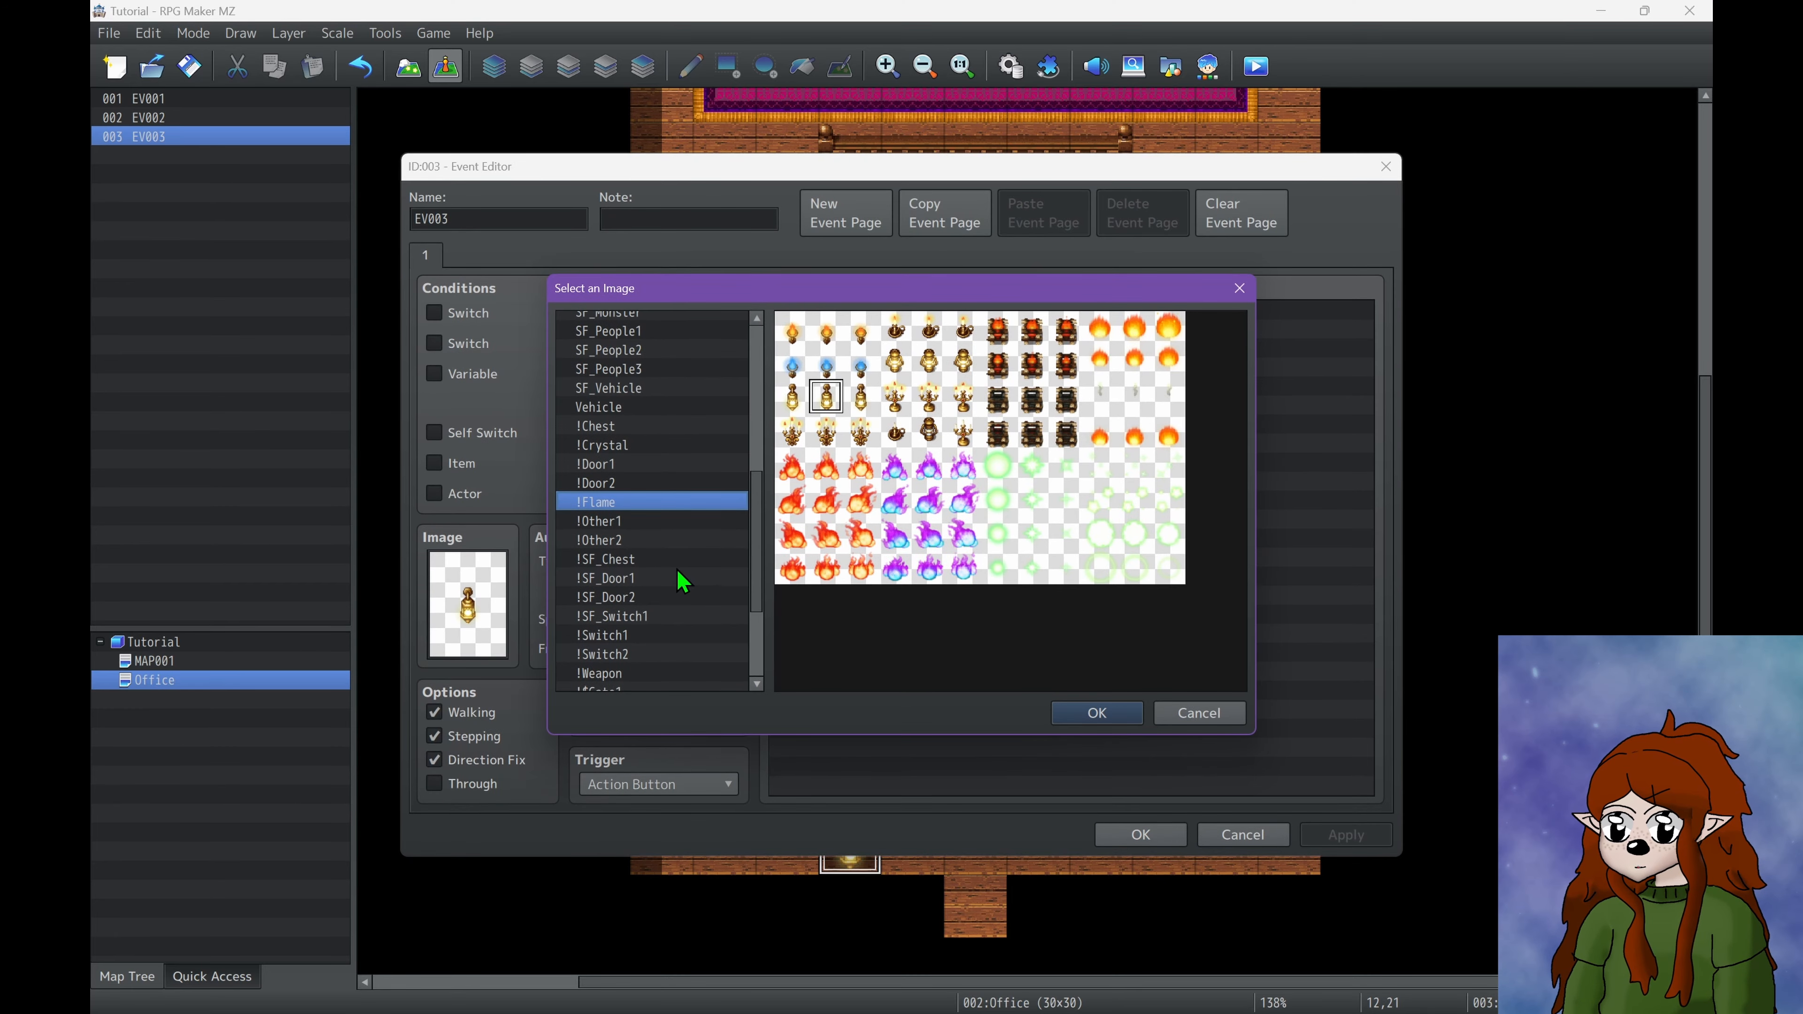
pyautogui.click(614, 446)
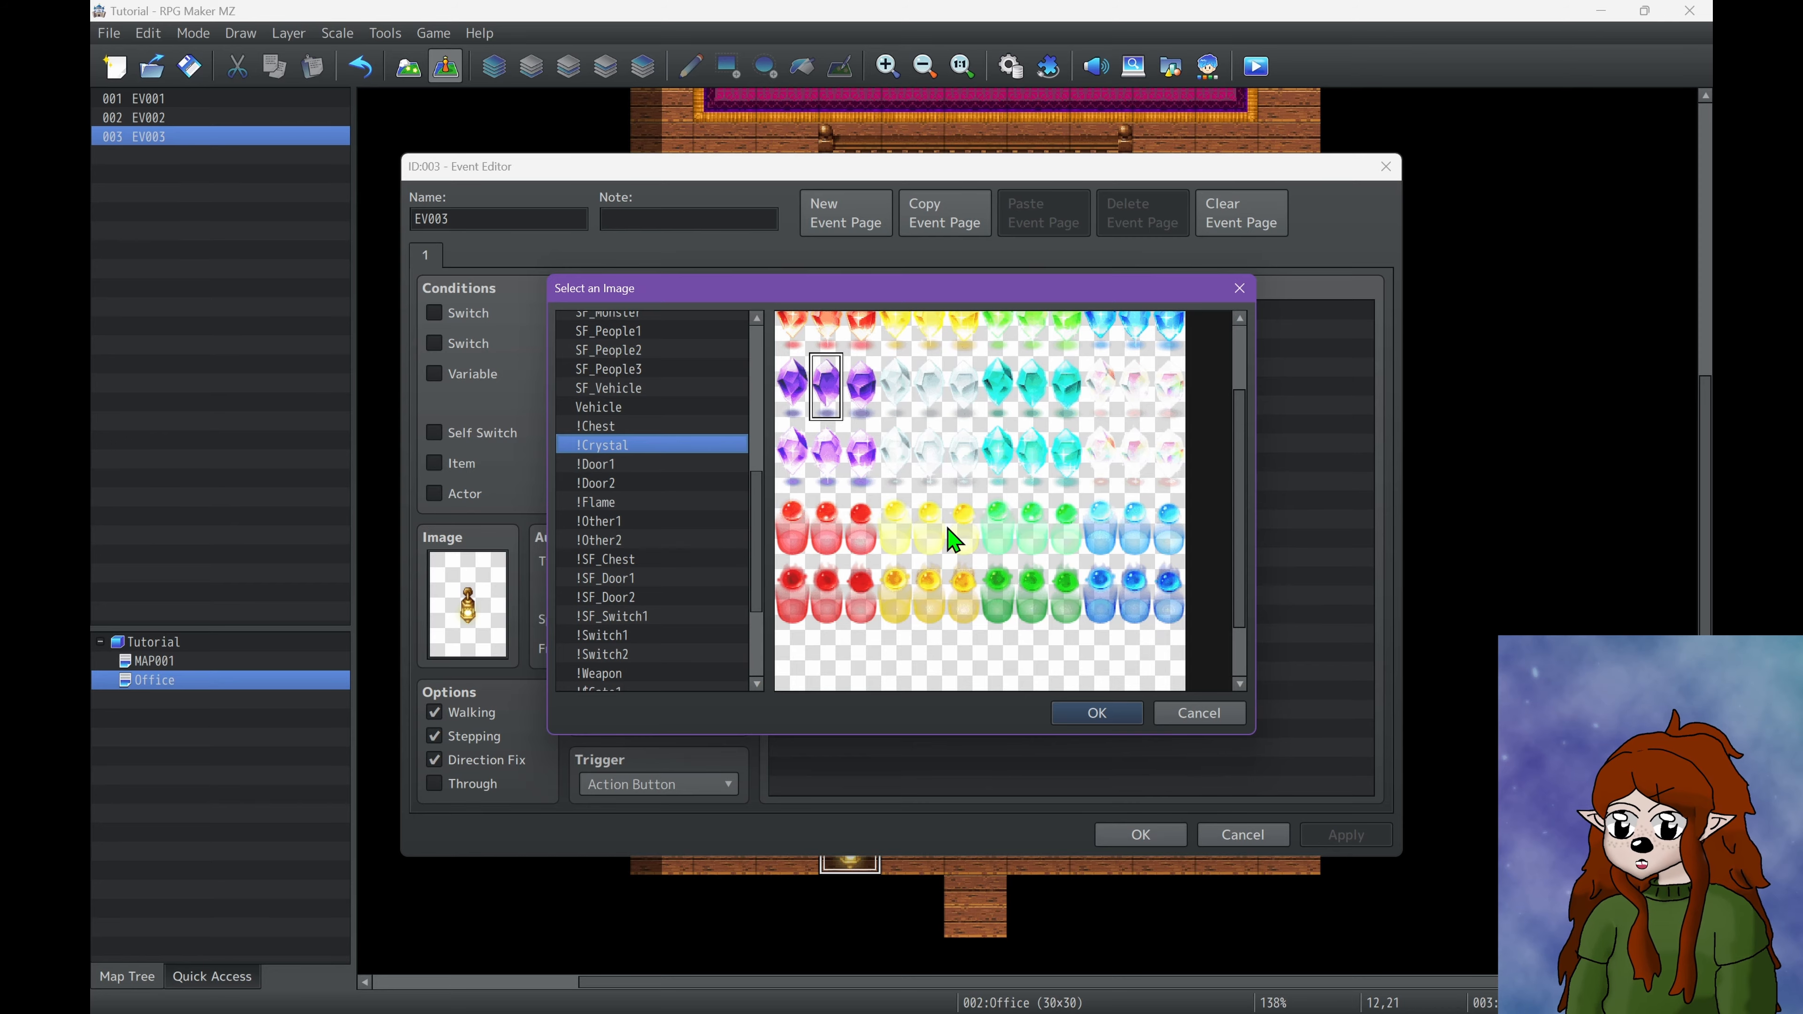
pyautogui.click(1137, 527)
pyautogui.click(1097, 712)
pyautogui.click(1141, 834)
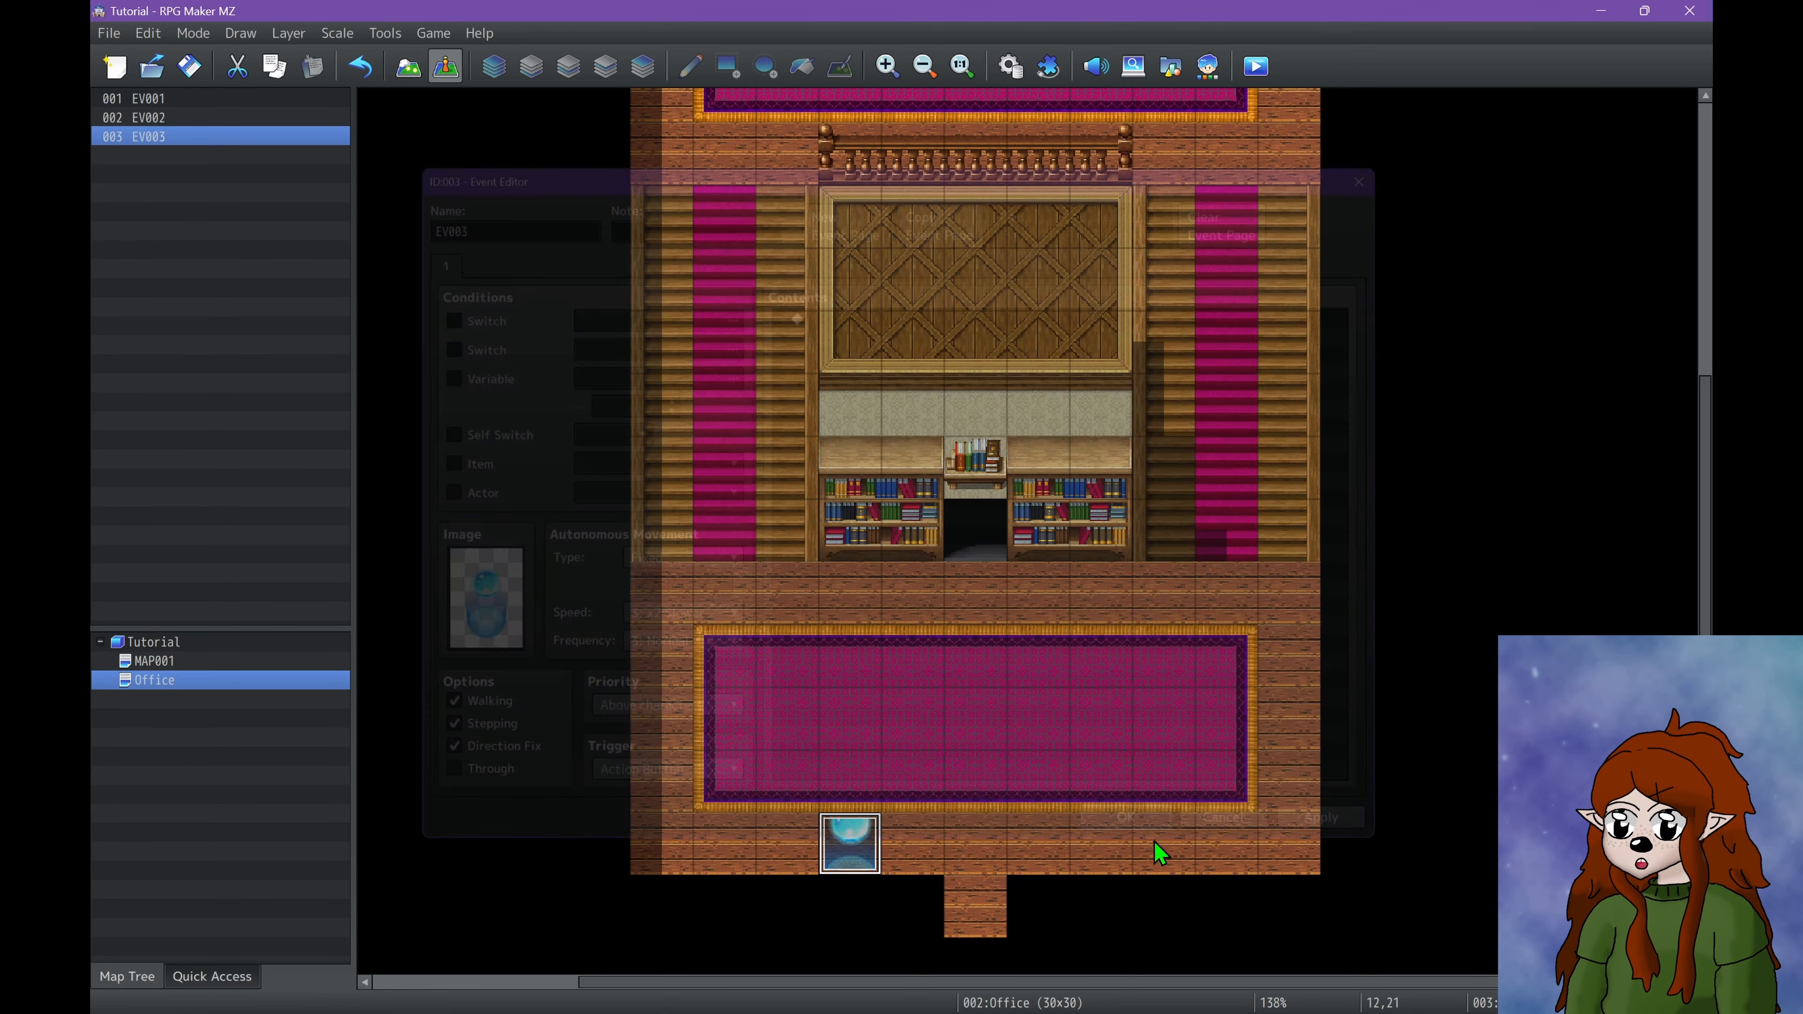
pyautogui.doubleClick(1101, 842)
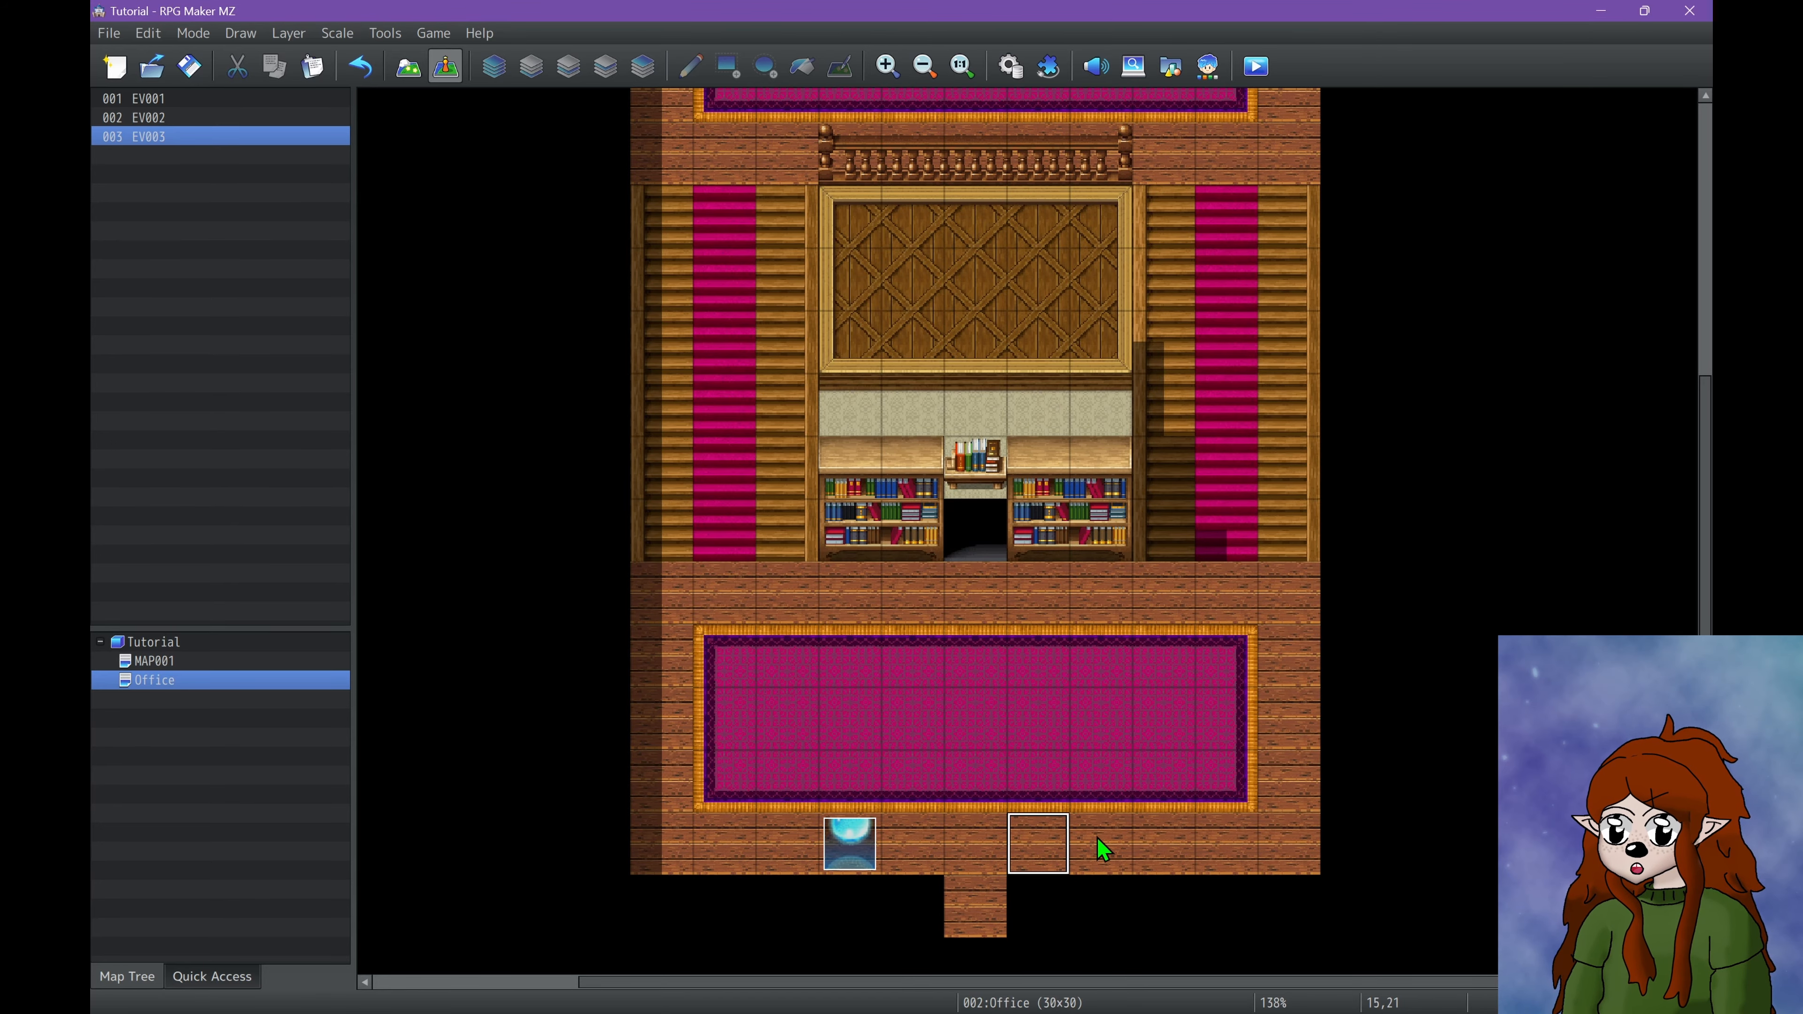
pyautogui.press('Escape')
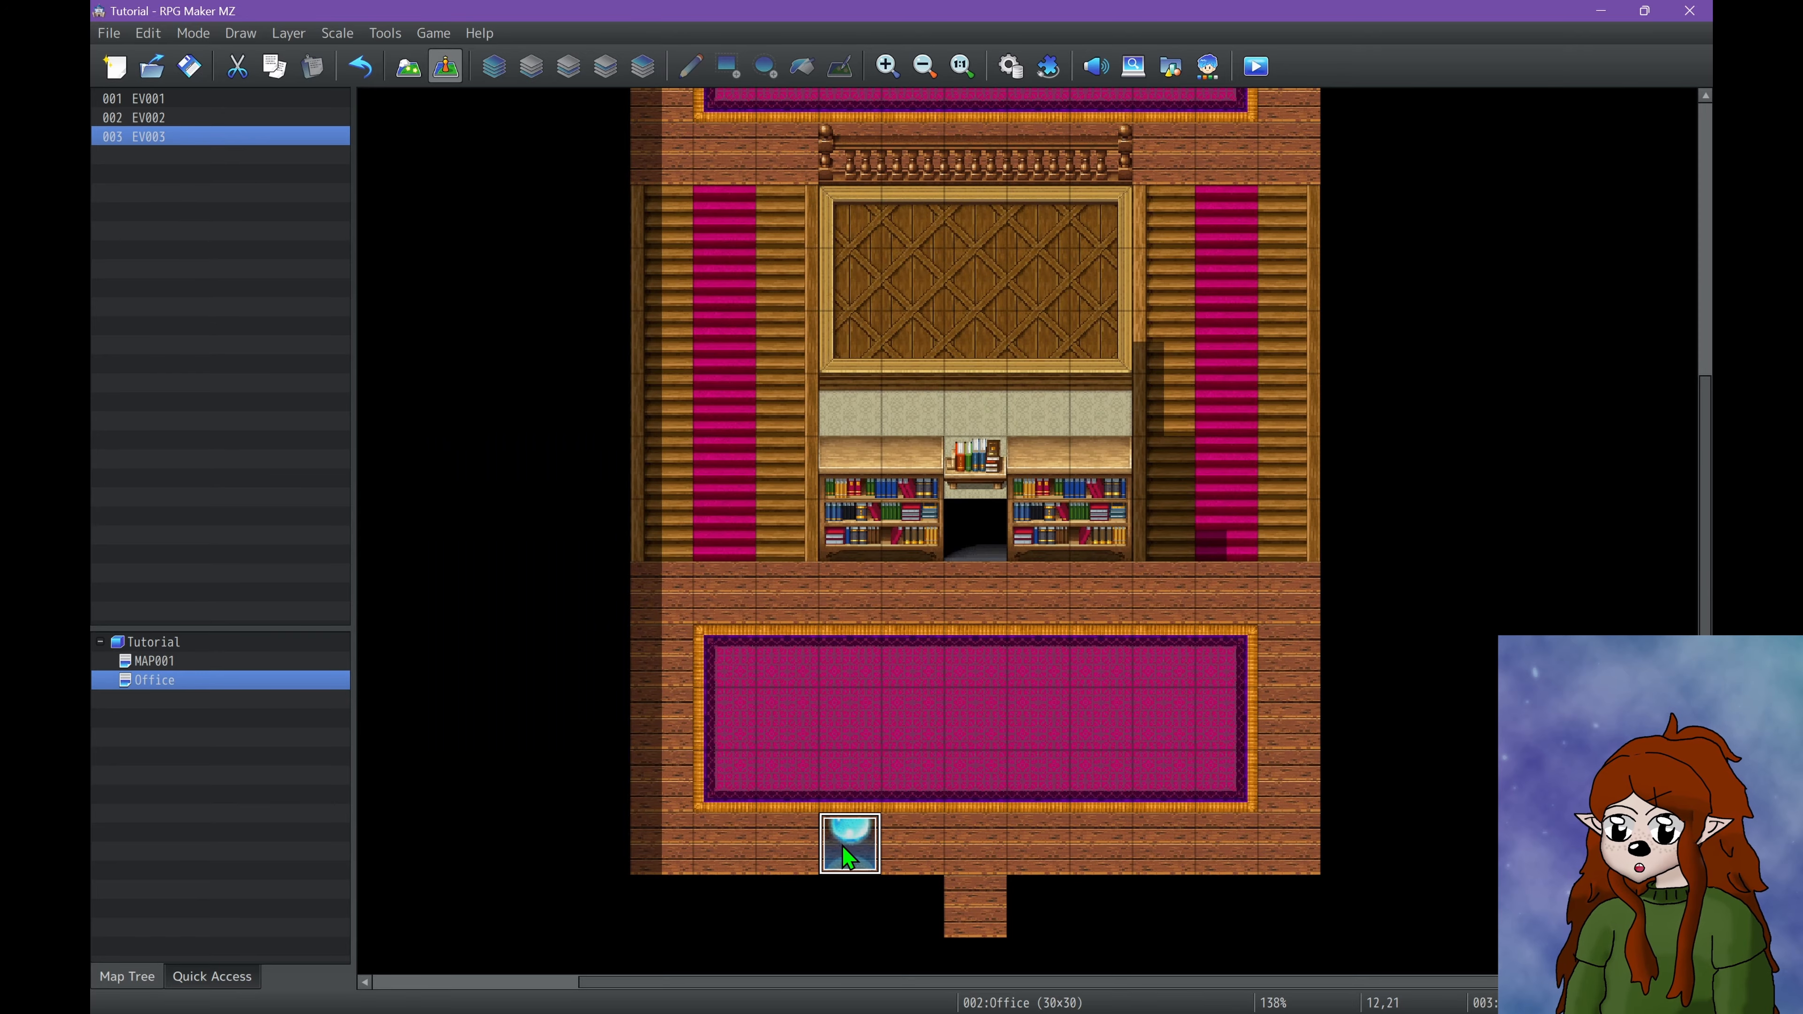
pyautogui.doubleClick(846, 845)
pyautogui.doubleClick(487, 585)
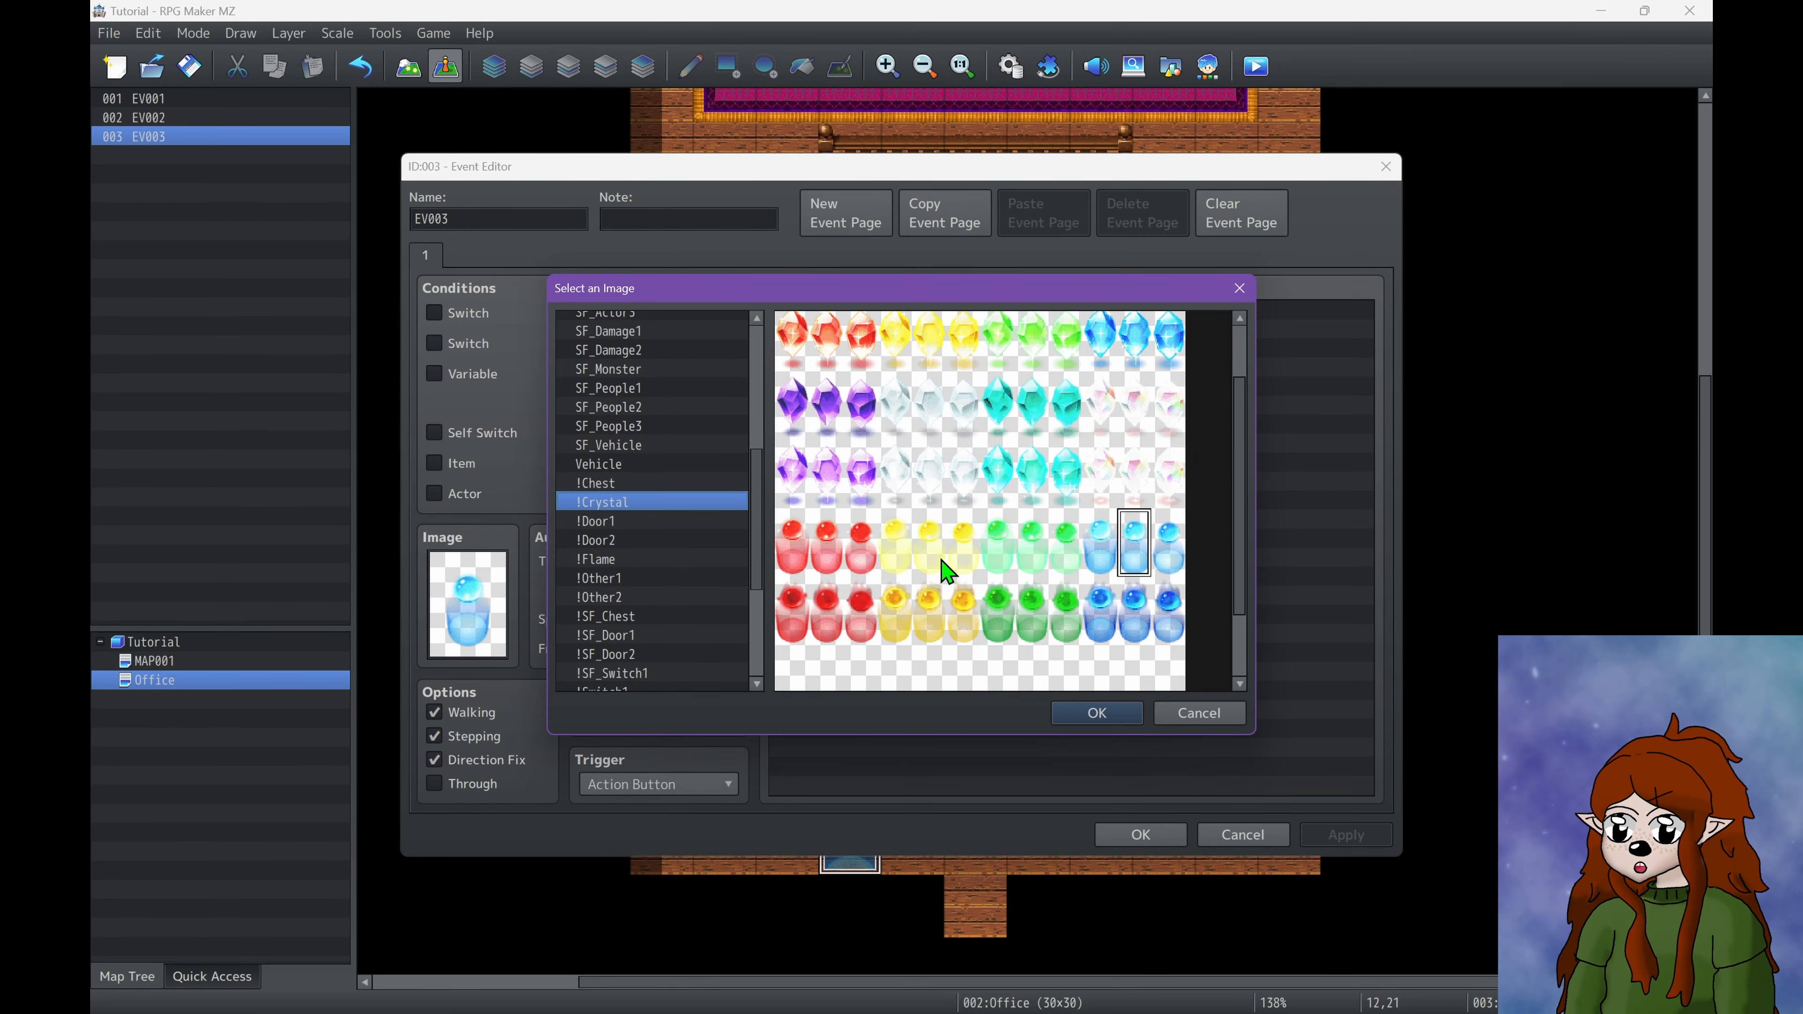
pyautogui.scroll(1, 923, 588)
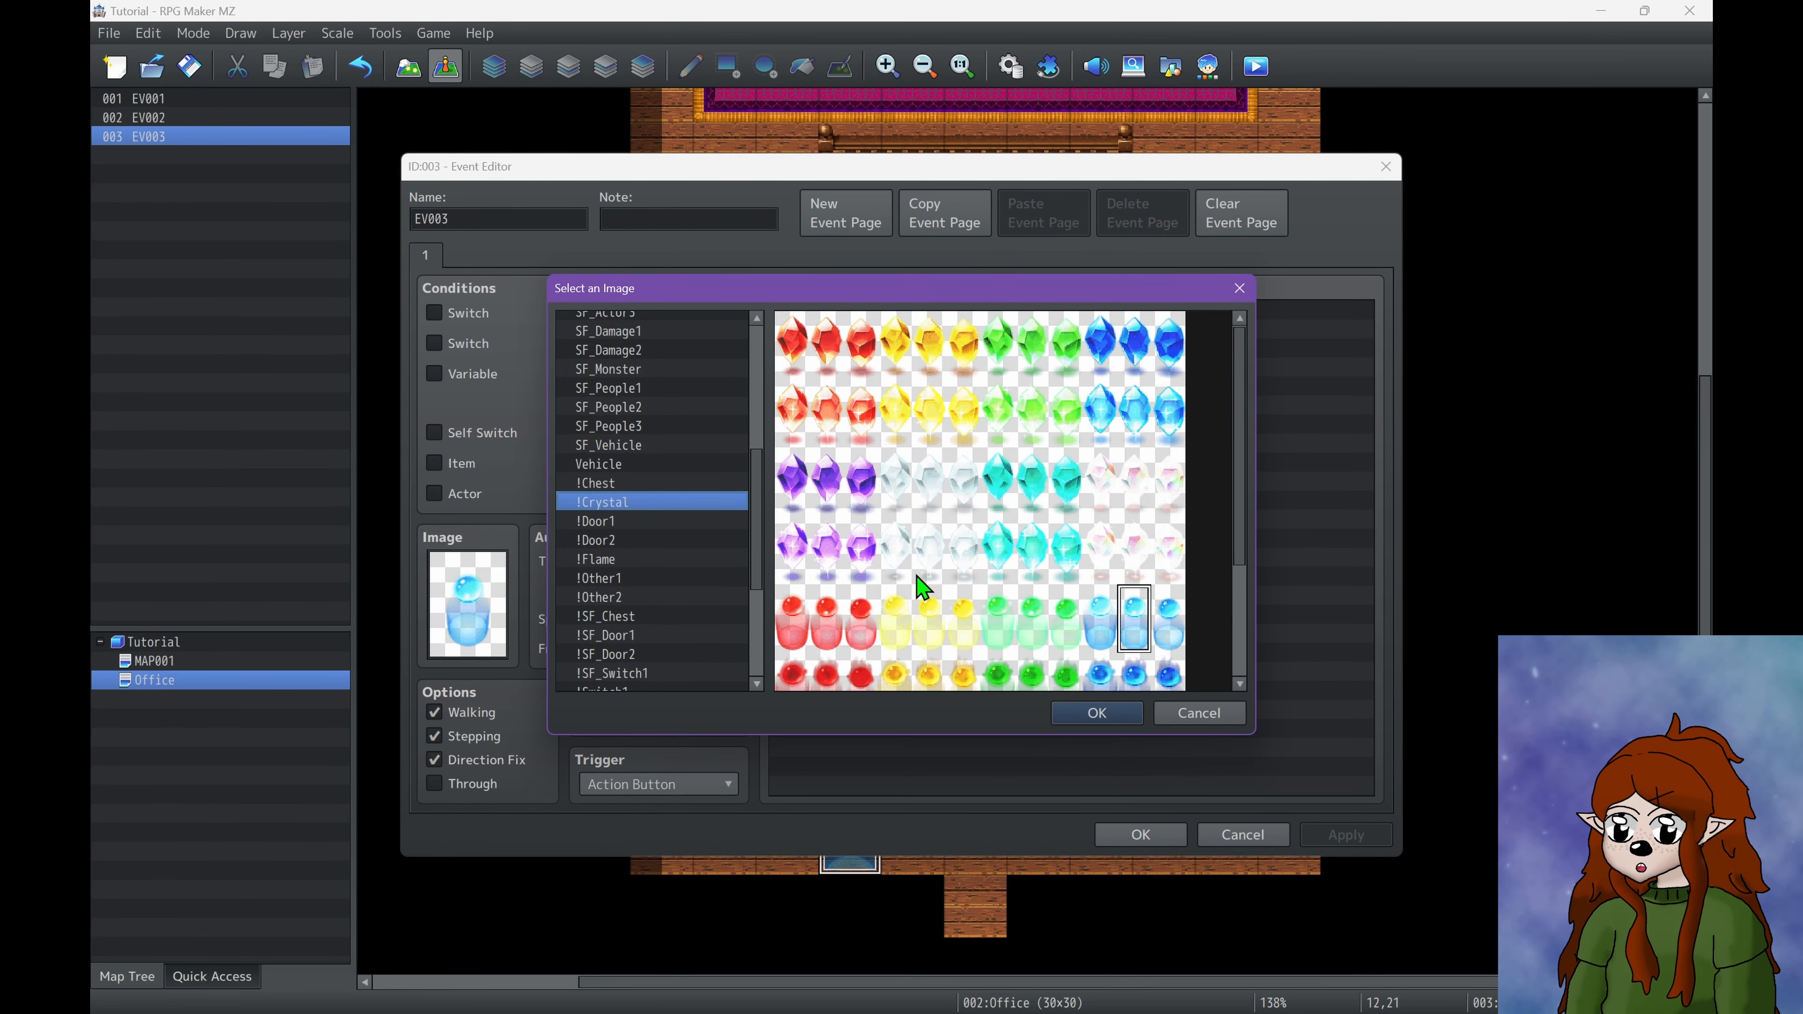
pyautogui.scroll(-1, 922, 588)
pyautogui.click(1168, 712)
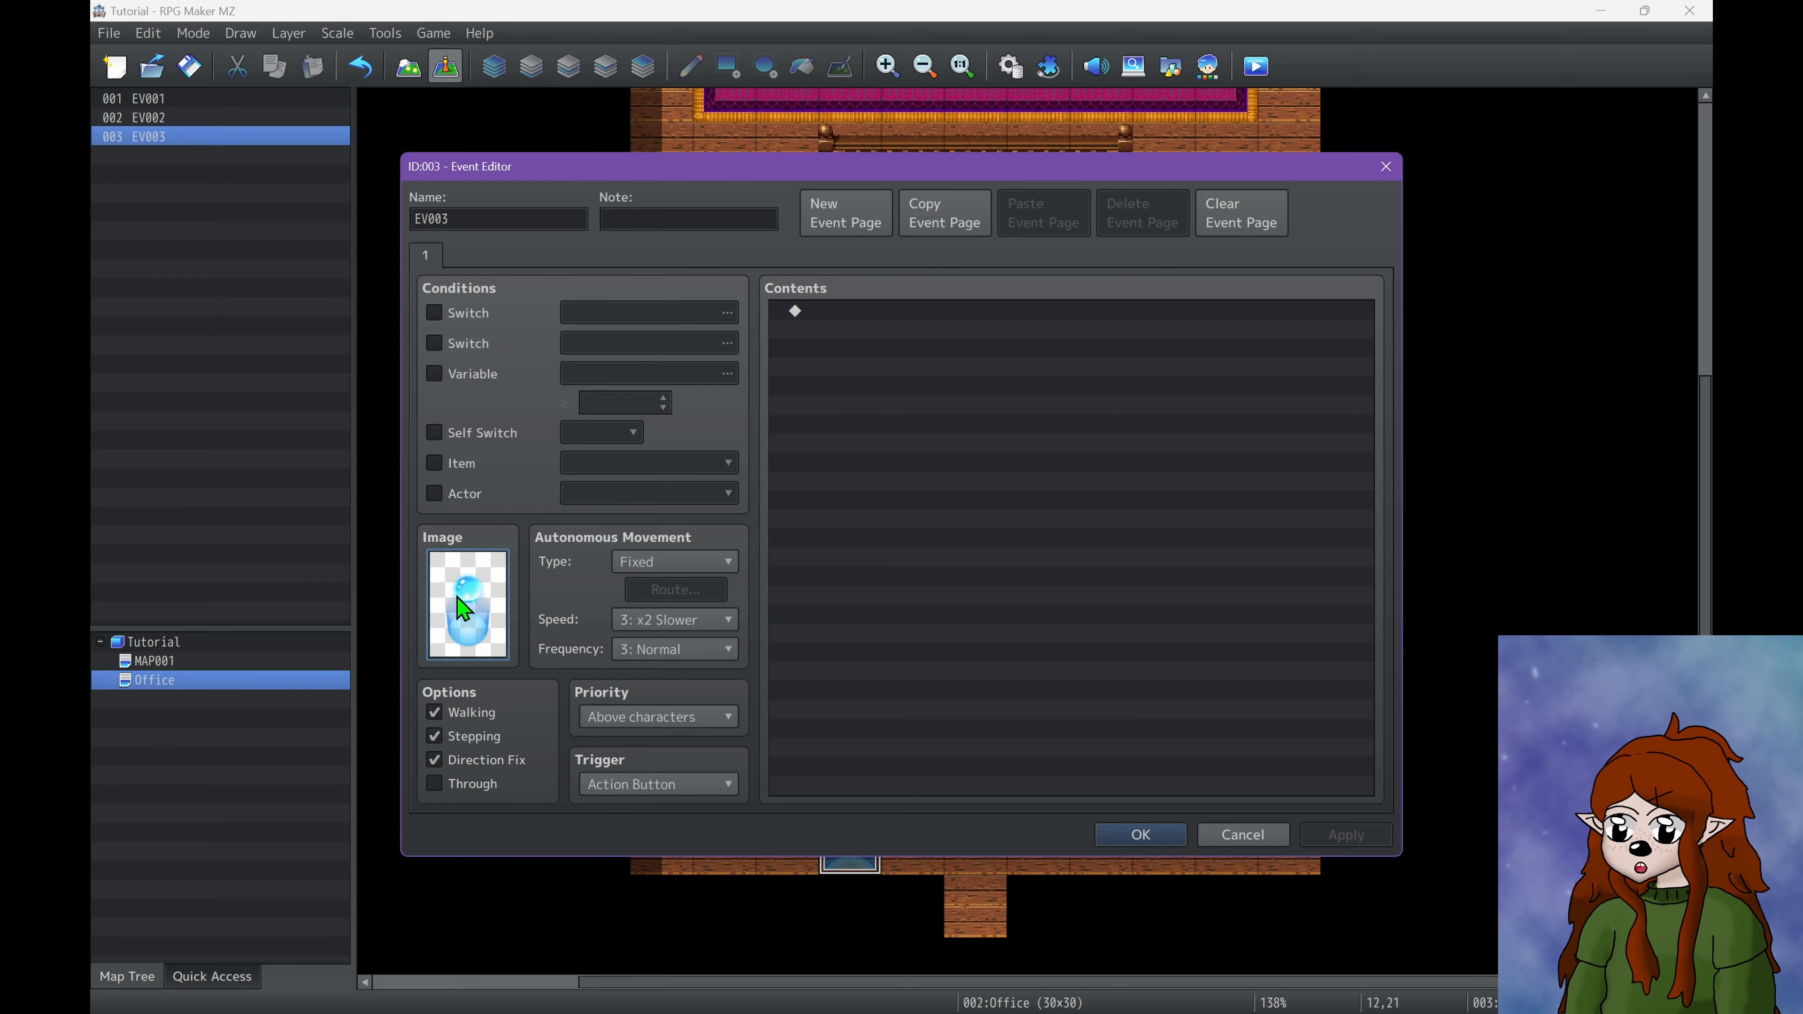
pyautogui.doubleClick(463, 609)
pyautogui.scroll(-2, 976, 630)
pyautogui.click(1204, 717)
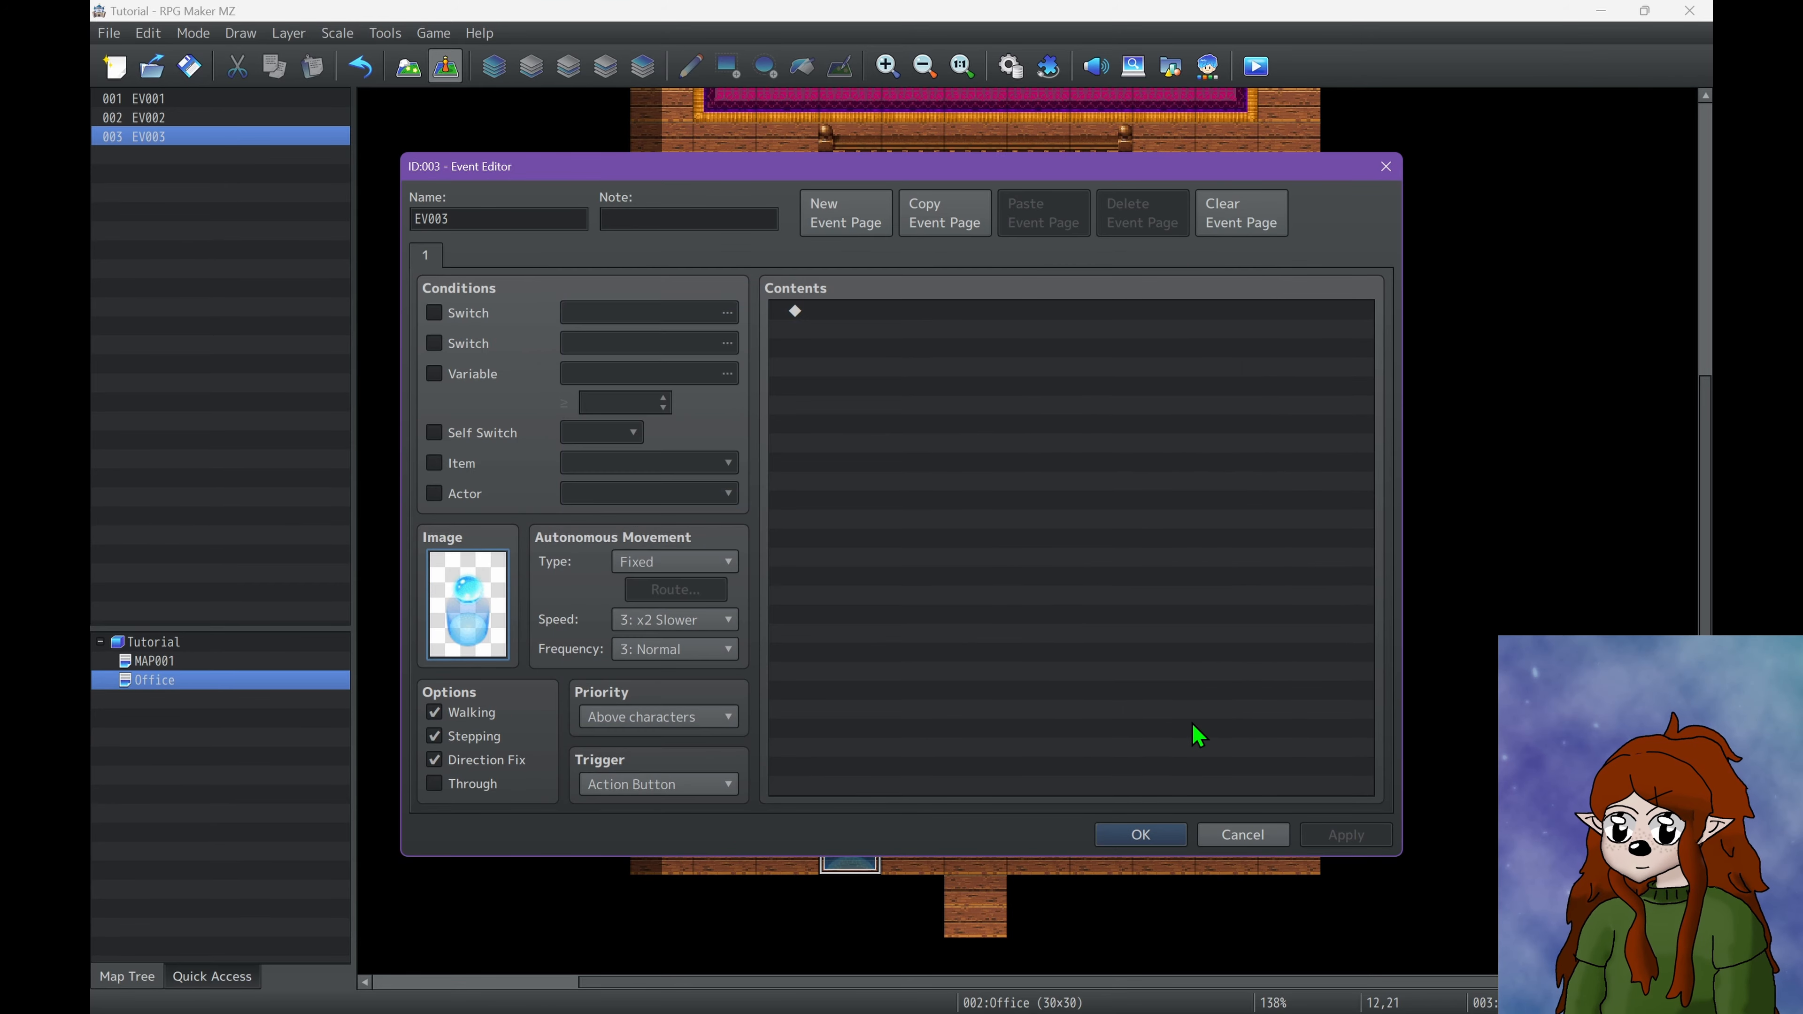
pyautogui.click(1244, 835)
# Duplicate the blue orb event on the lower floor's bottom row, right of the exit at tile 16,21.
pyautogui.click(1096, 837)
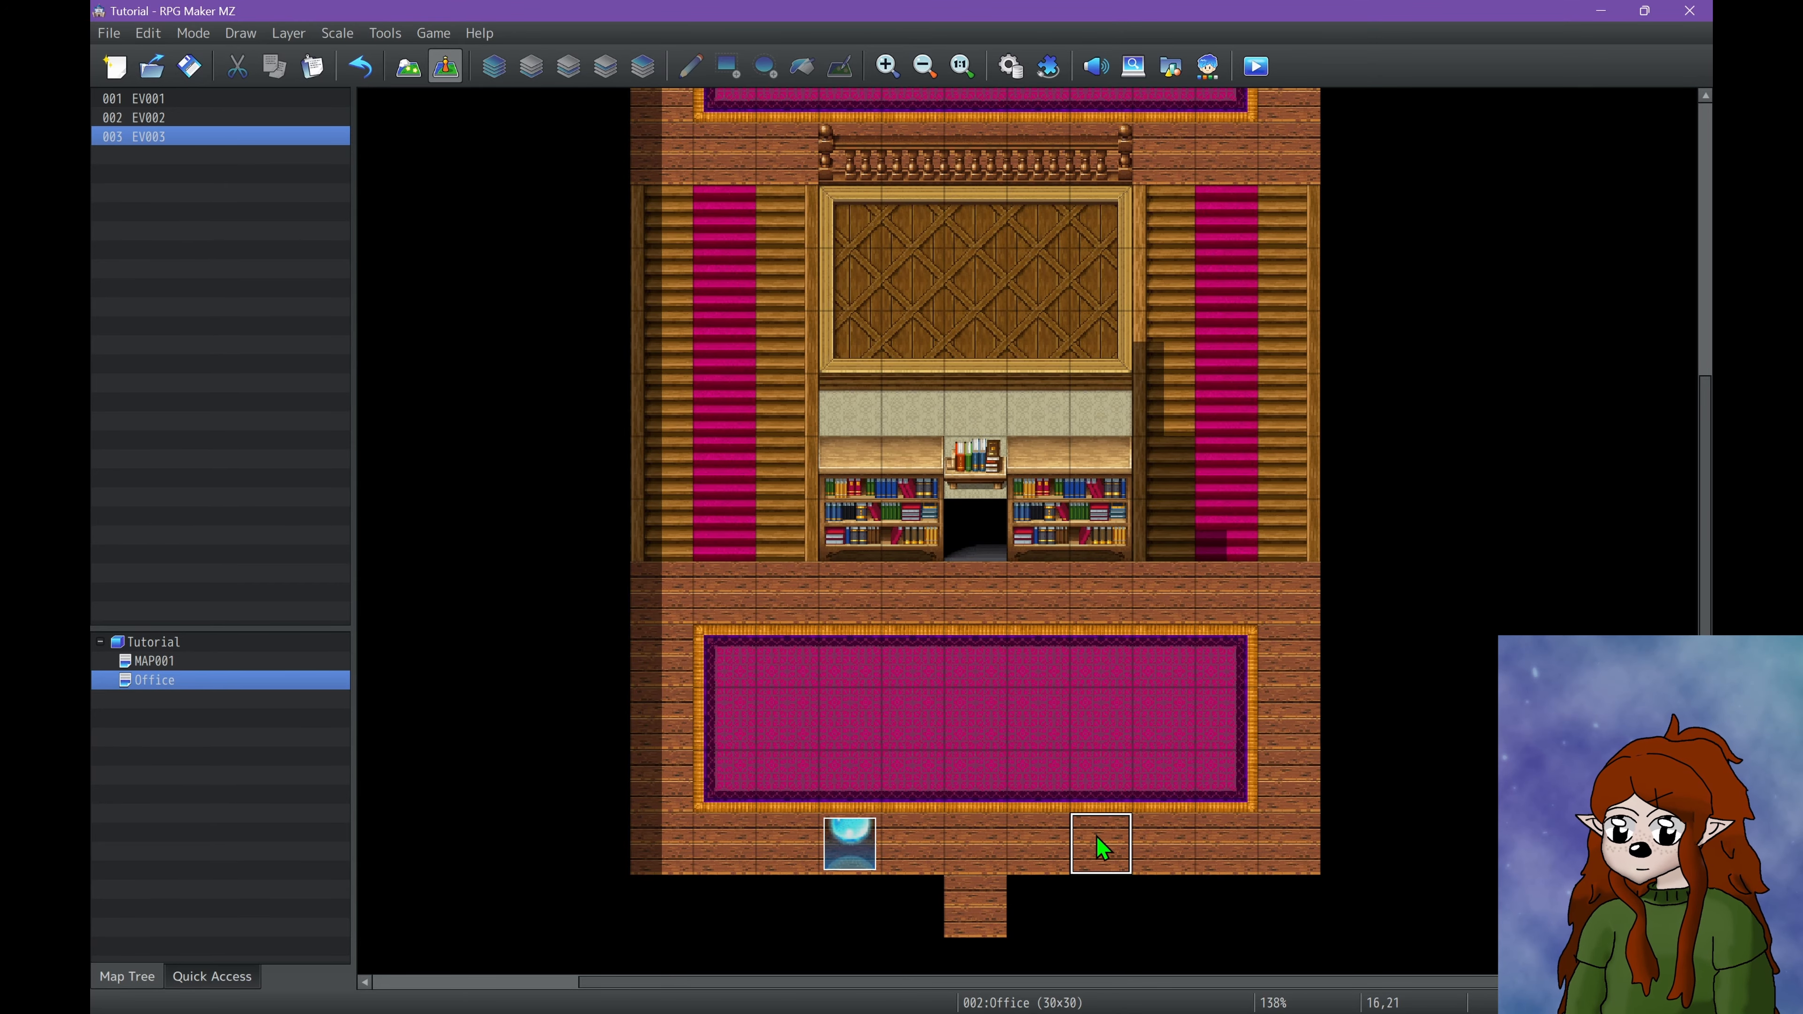
pyautogui.hotkey('ctrl', 'v')
# Set the player's starting position on the lower floor's rug, at tile 14,19.
pyautogui.scroll(4, 1090, 837)
pyautogui.scroll(-2, 1089, 837)
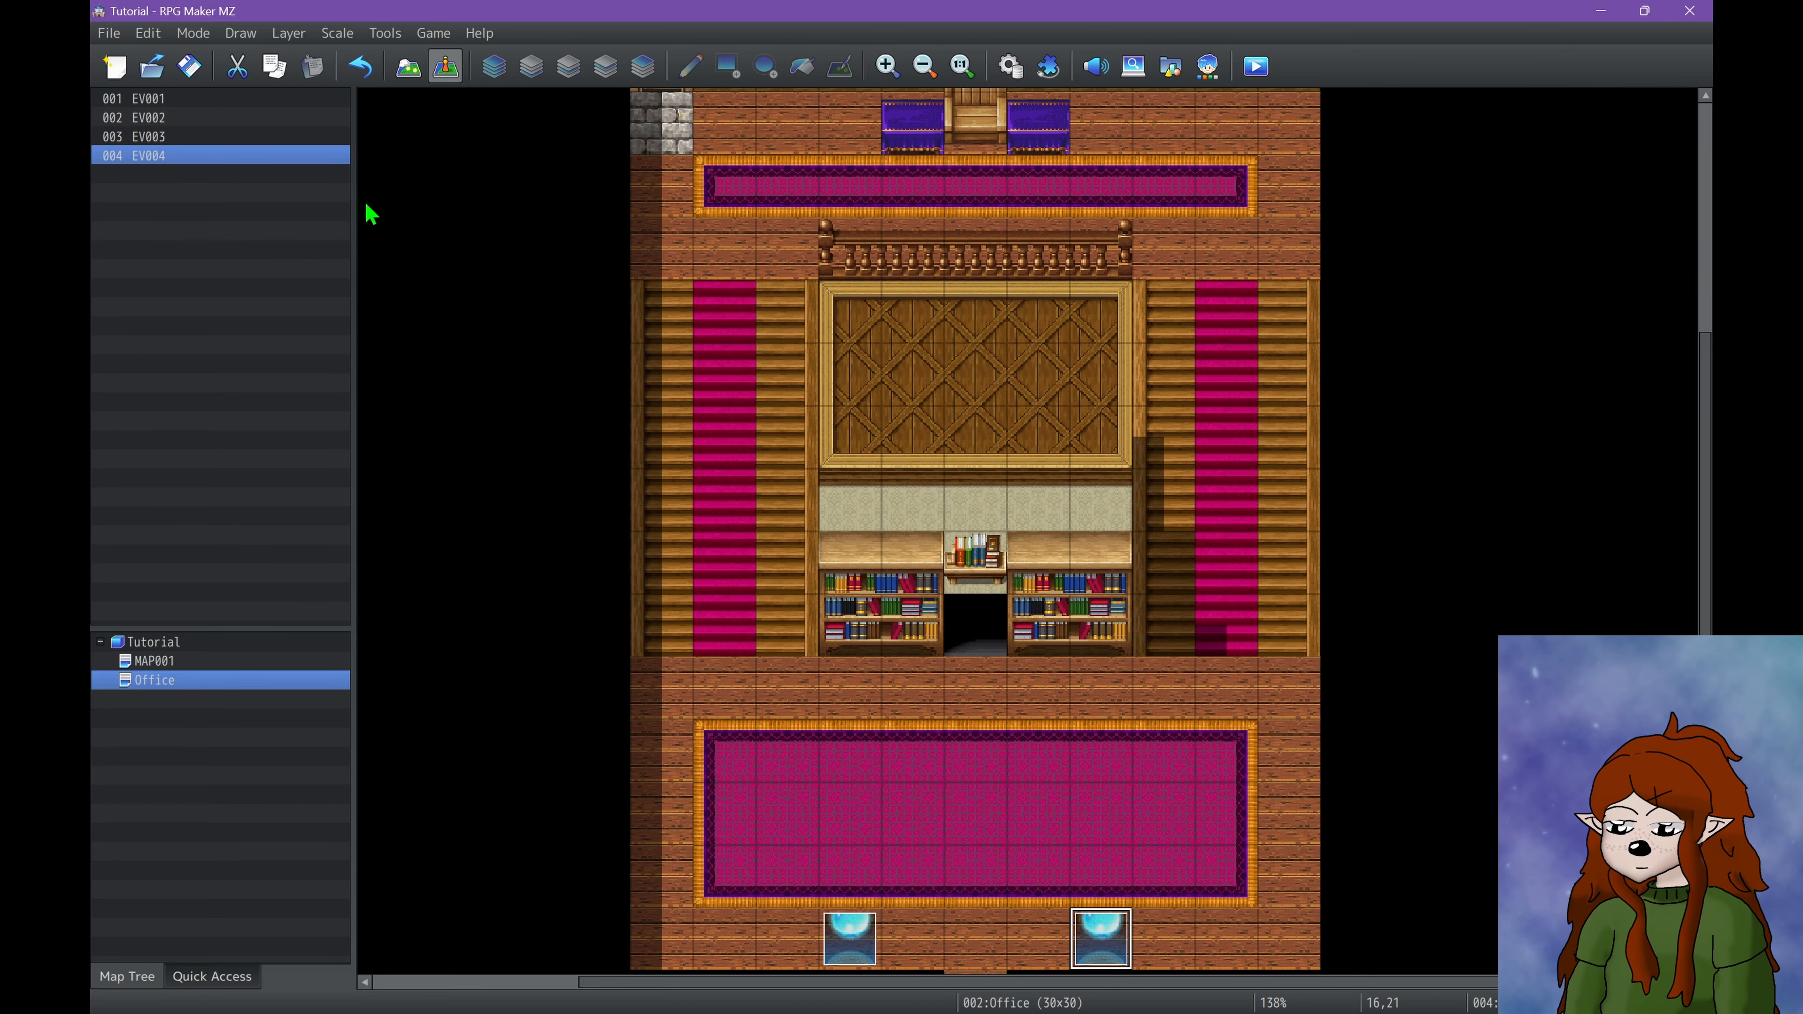
pyautogui.rightClick(960, 826)
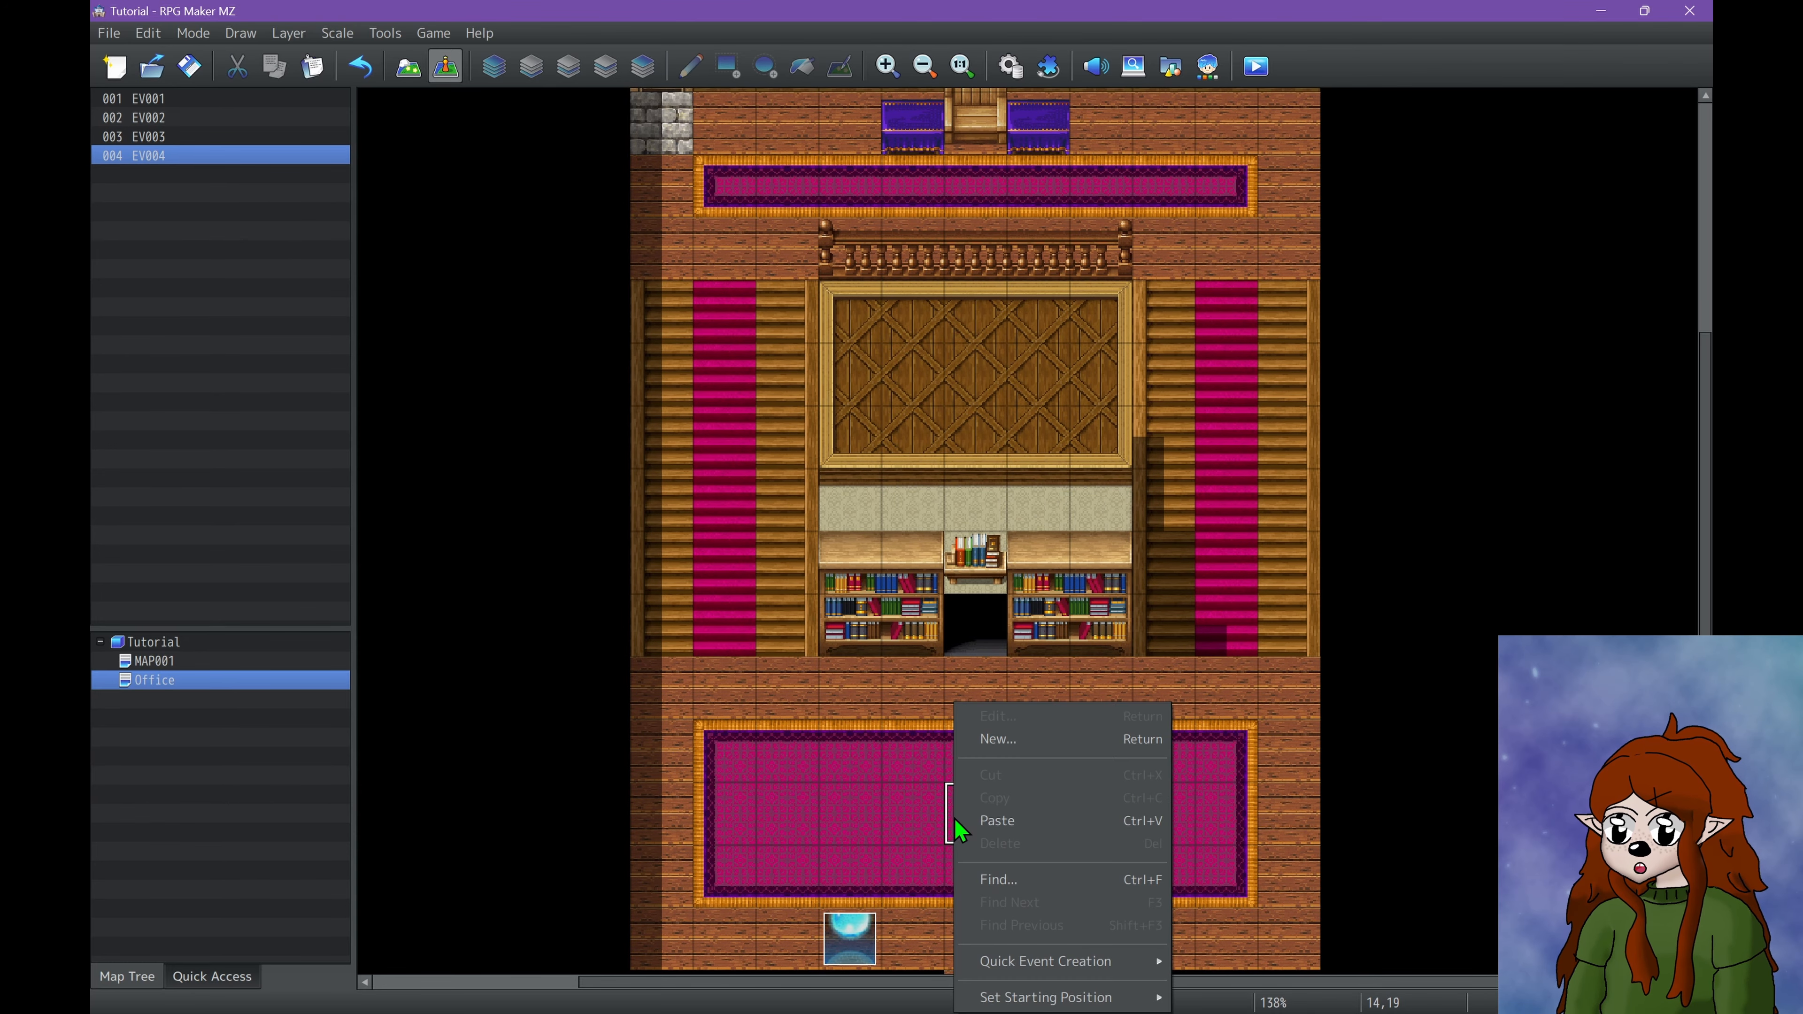
pyautogui.moveTo(1136, 995)
pyautogui.click(1206, 951)
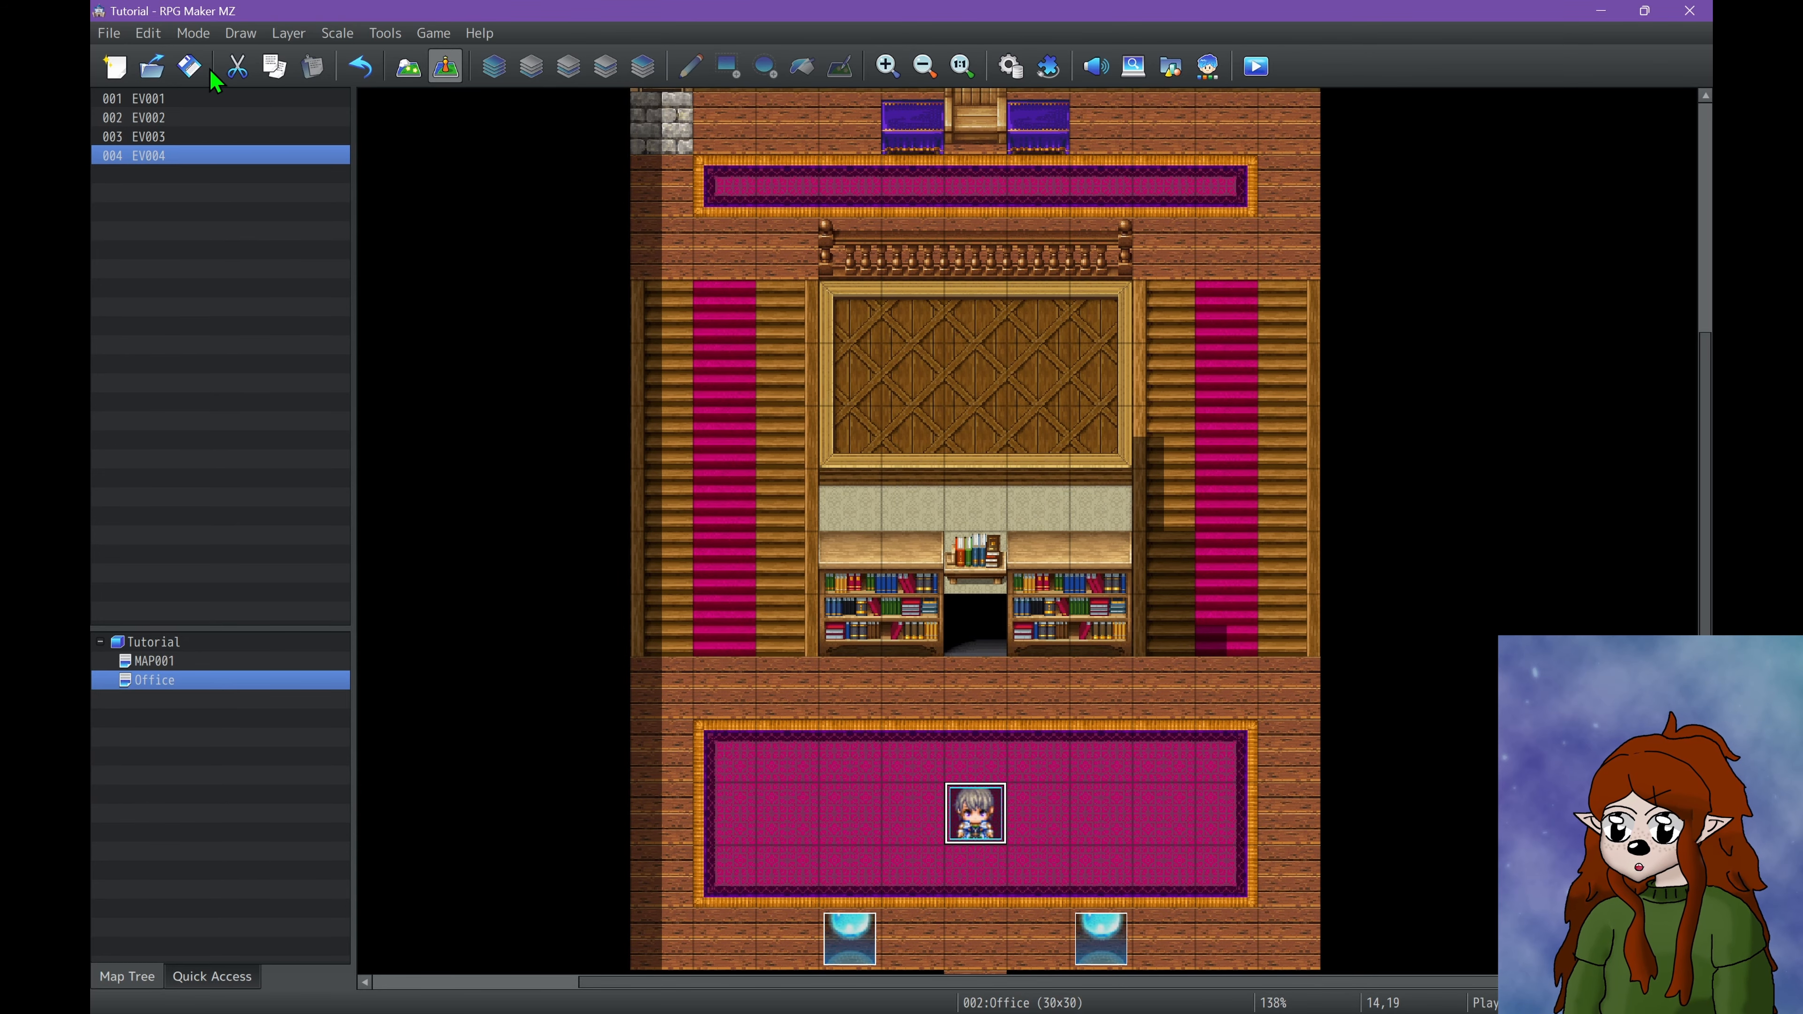
# Playtest the project, start a new game and walk the party up the left staircase.
pyautogui.click(1267, 76)
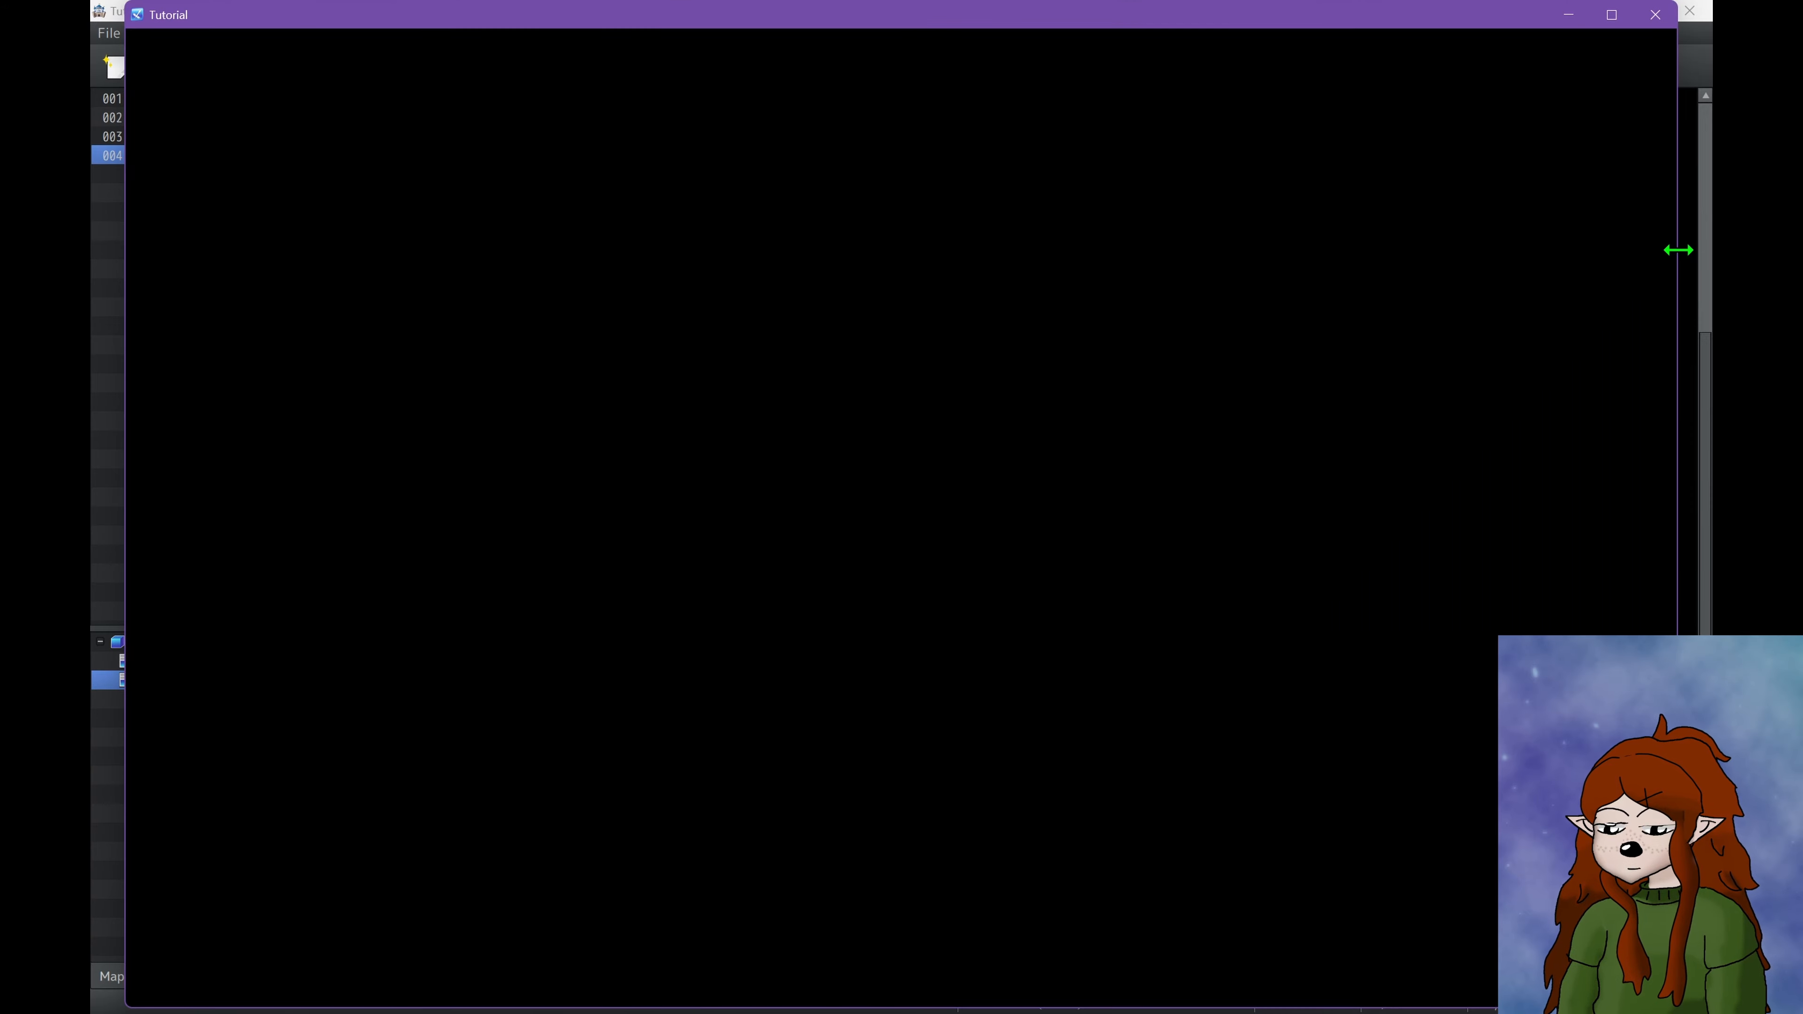
pyautogui.press('Return')
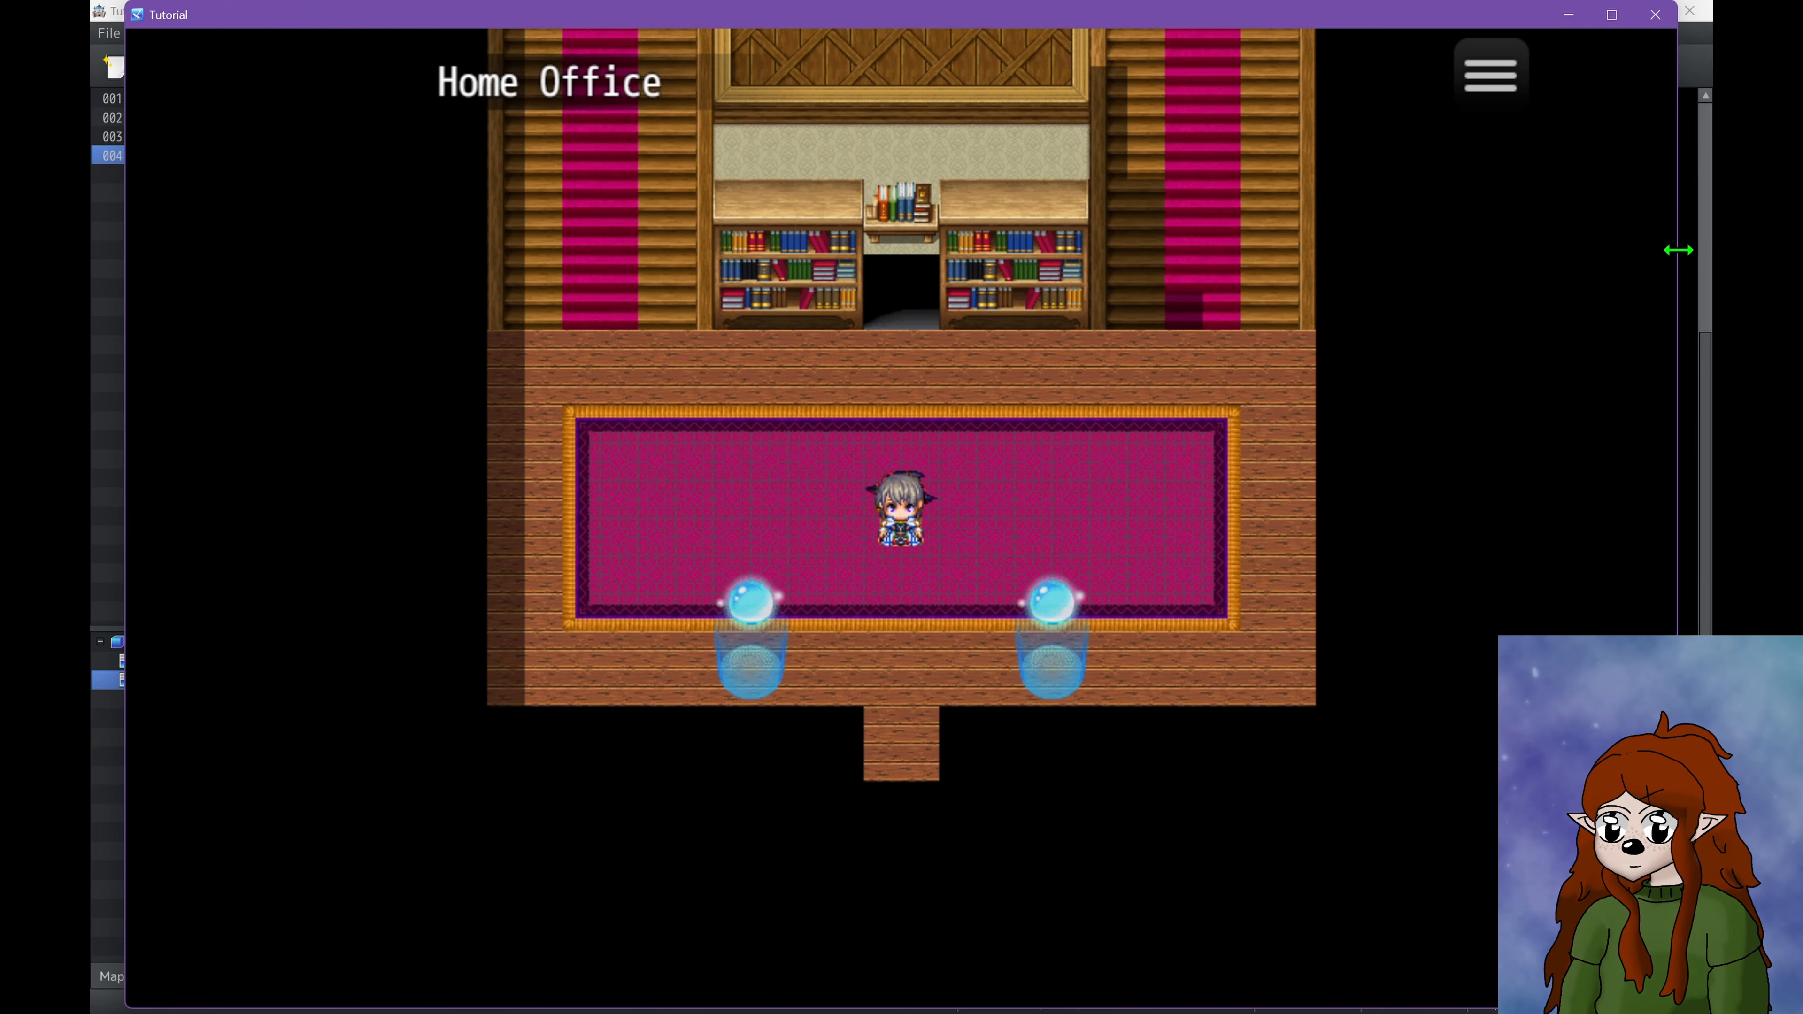
pyautogui.press('Left')
pyautogui.press('Up')
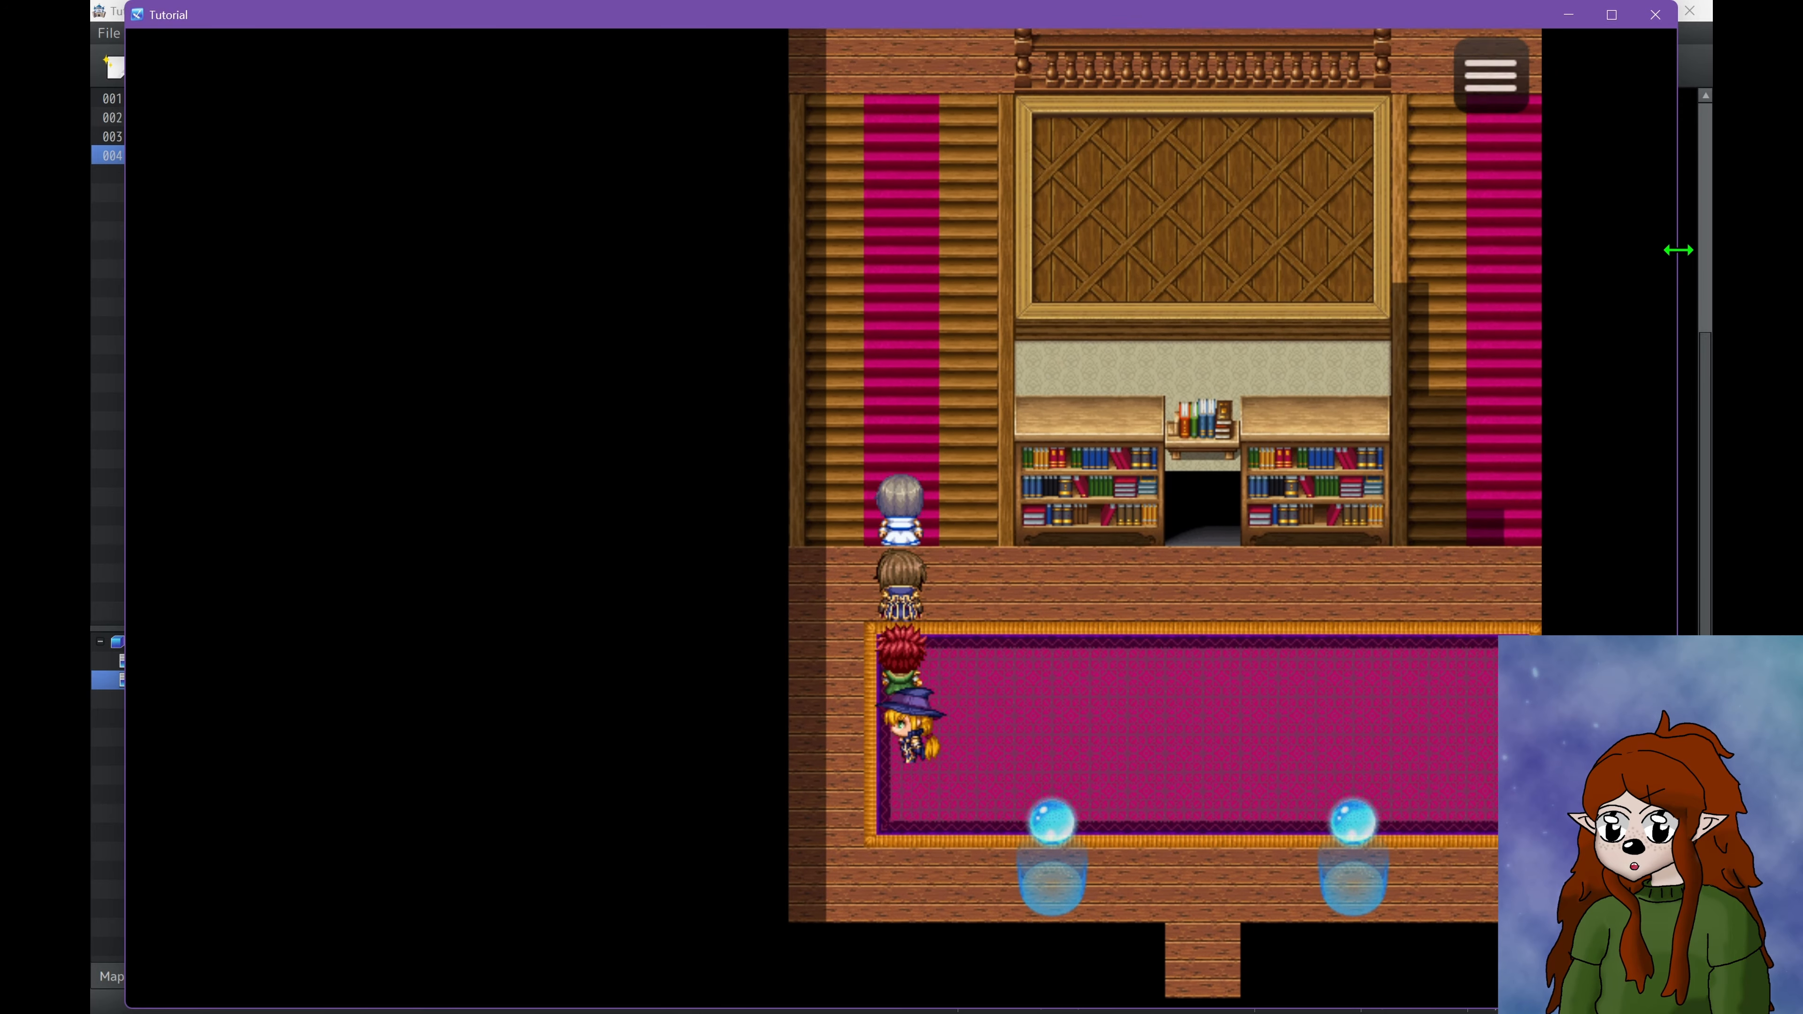
# Check the in-game Options, including the Always Dash setting, and return to the map.
pyautogui.press('Escape')
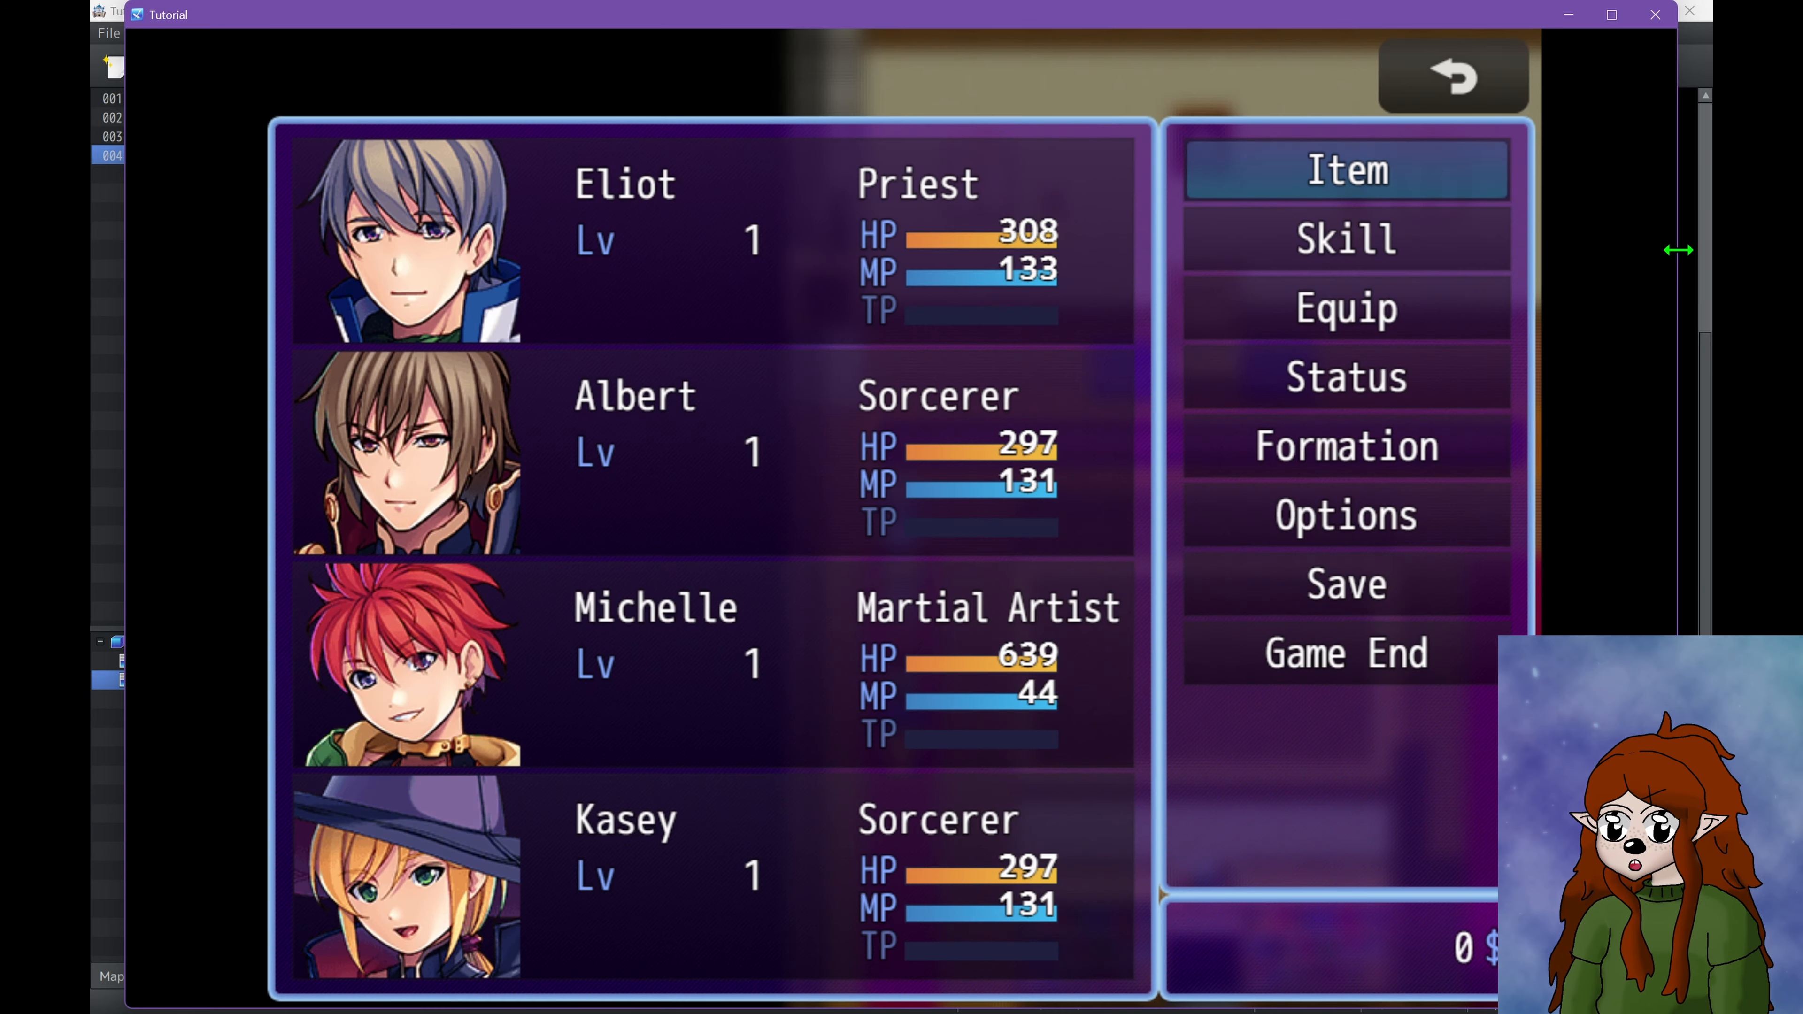
pyautogui.press('Up')
pyautogui.press('Up')
pyautogui.press('Up')
pyautogui.press('Return')
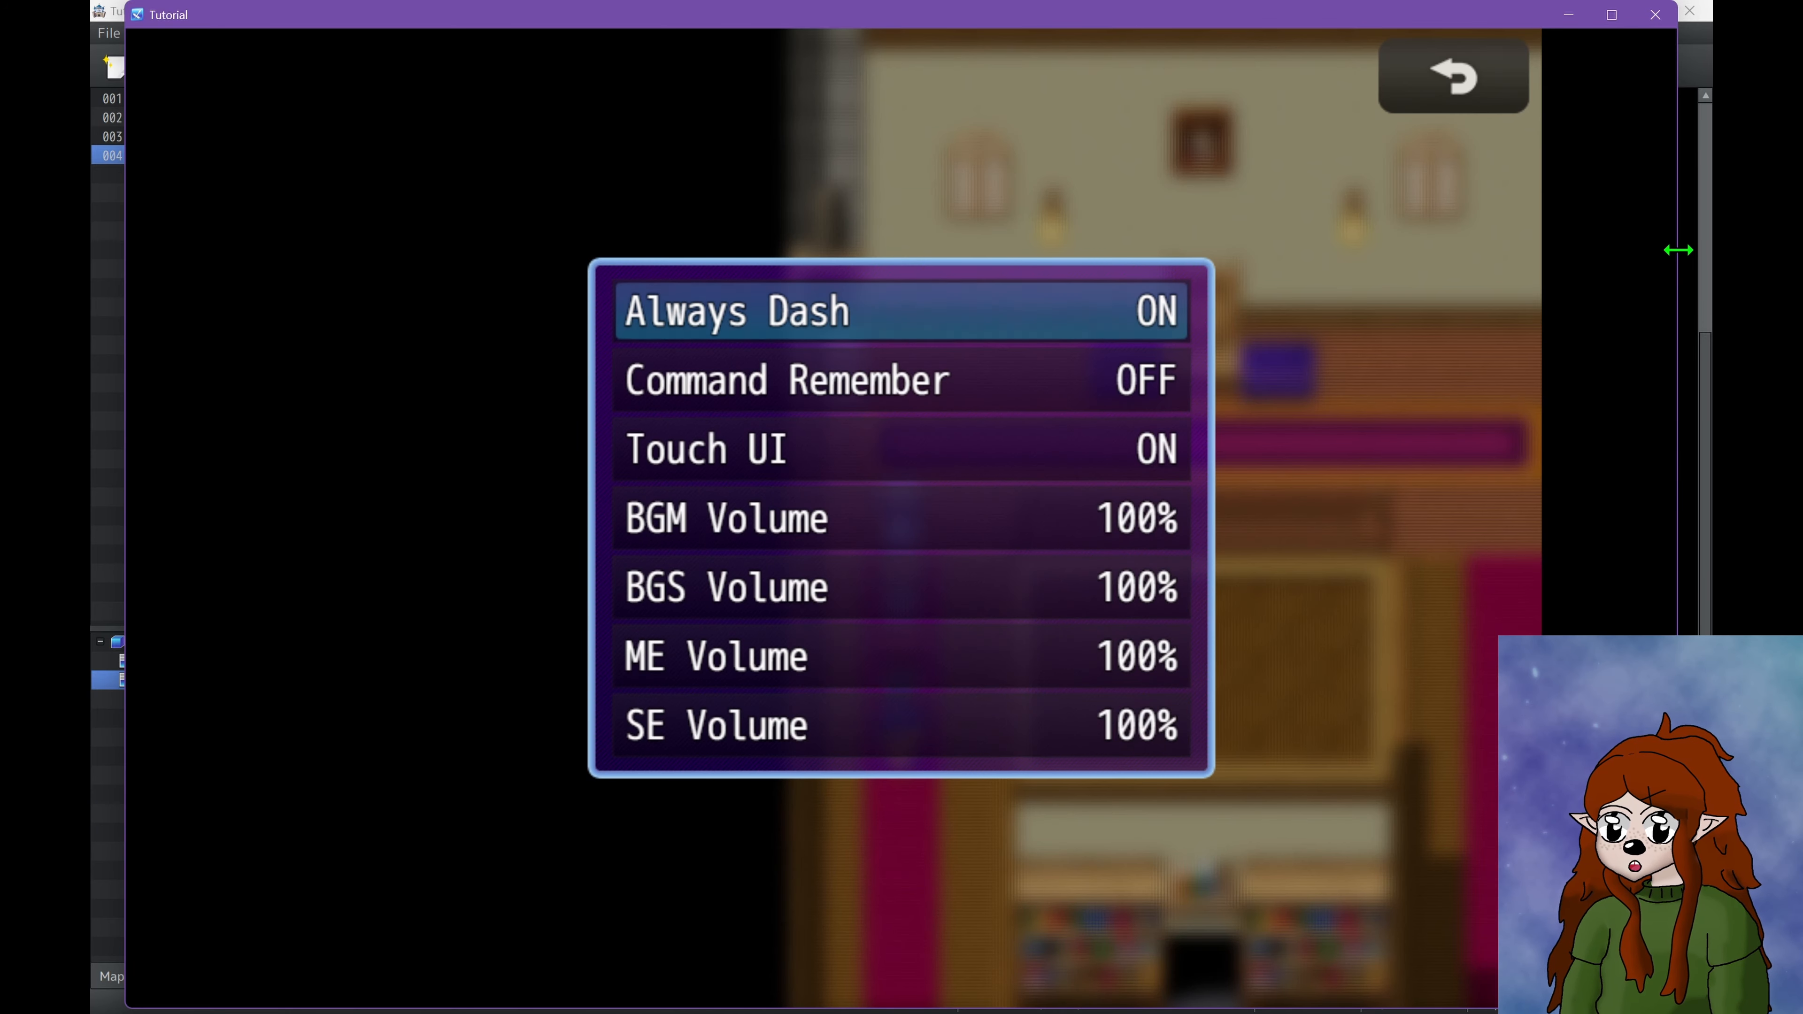
pyautogui.press('Escape')
pyautogui.press('Escape')
# Walk the party across the upper floor to test movement around the fireplace, throne and rug.
pyautogui.press('Up')
pyautogui.press('Right')
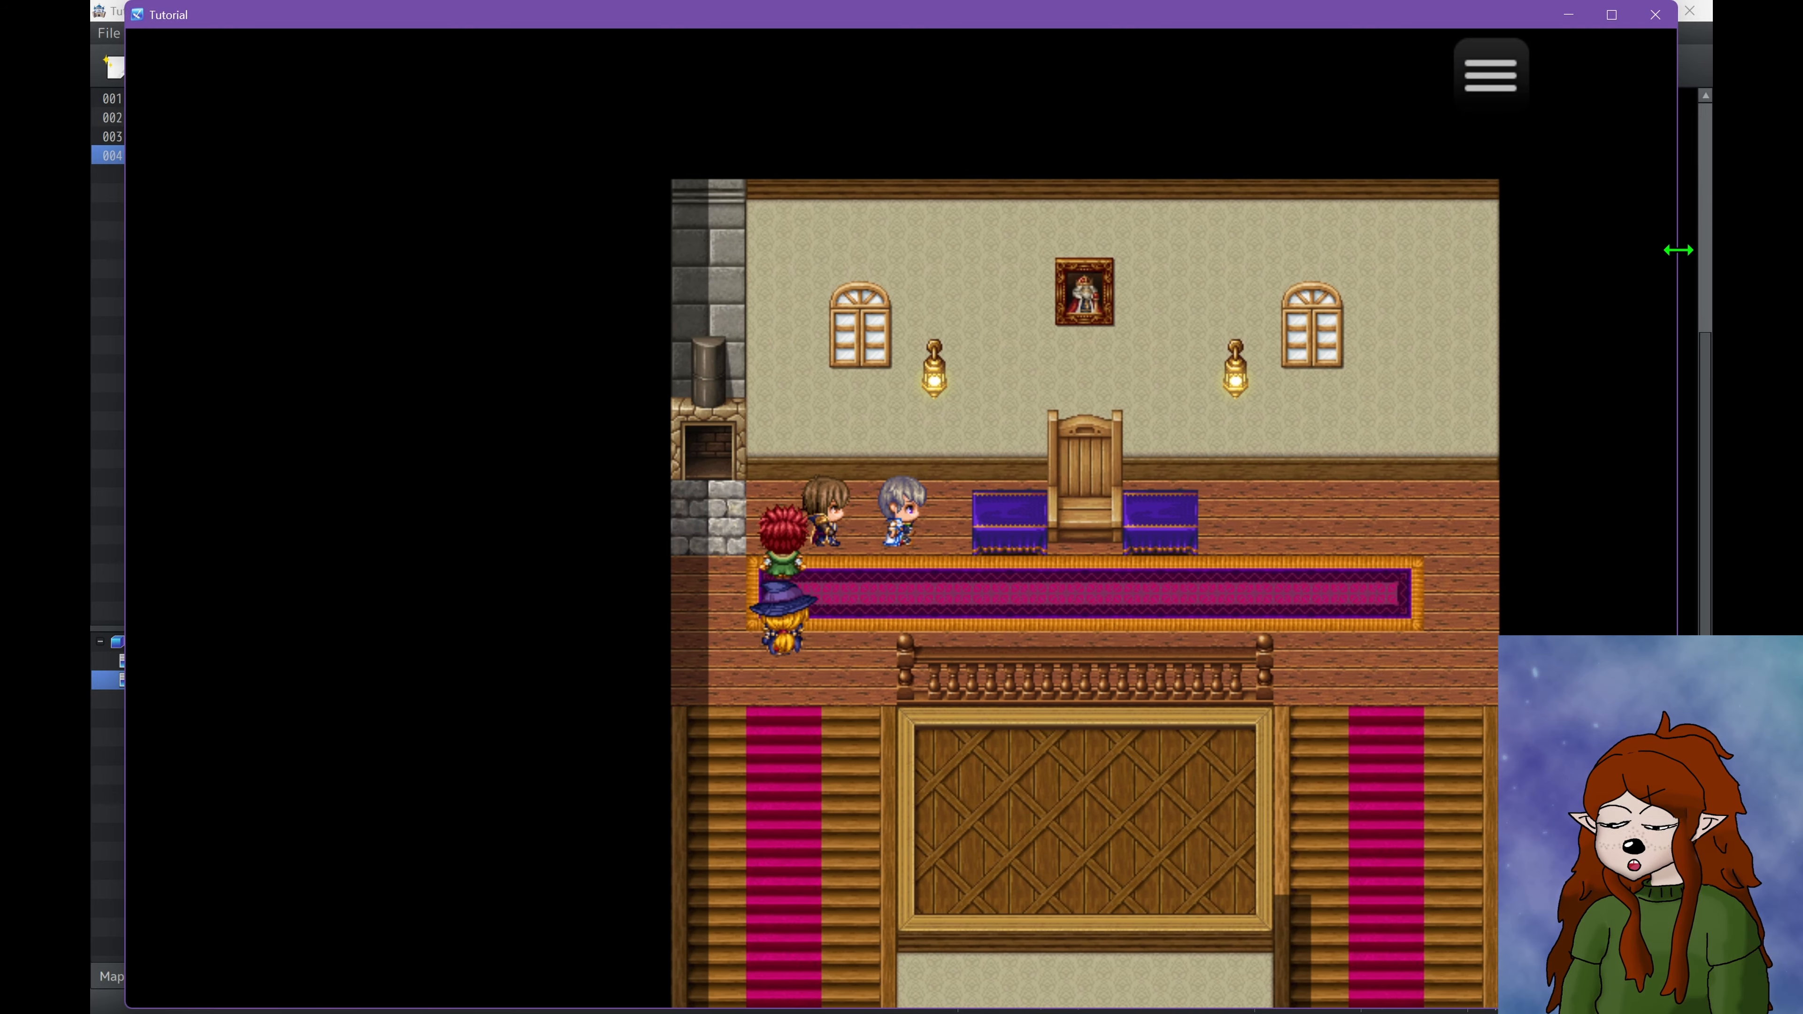
pyautogui.press('Up')
pyautogui.press('Down')
pyautogui.press('Right')
pyautogui.press('Up')
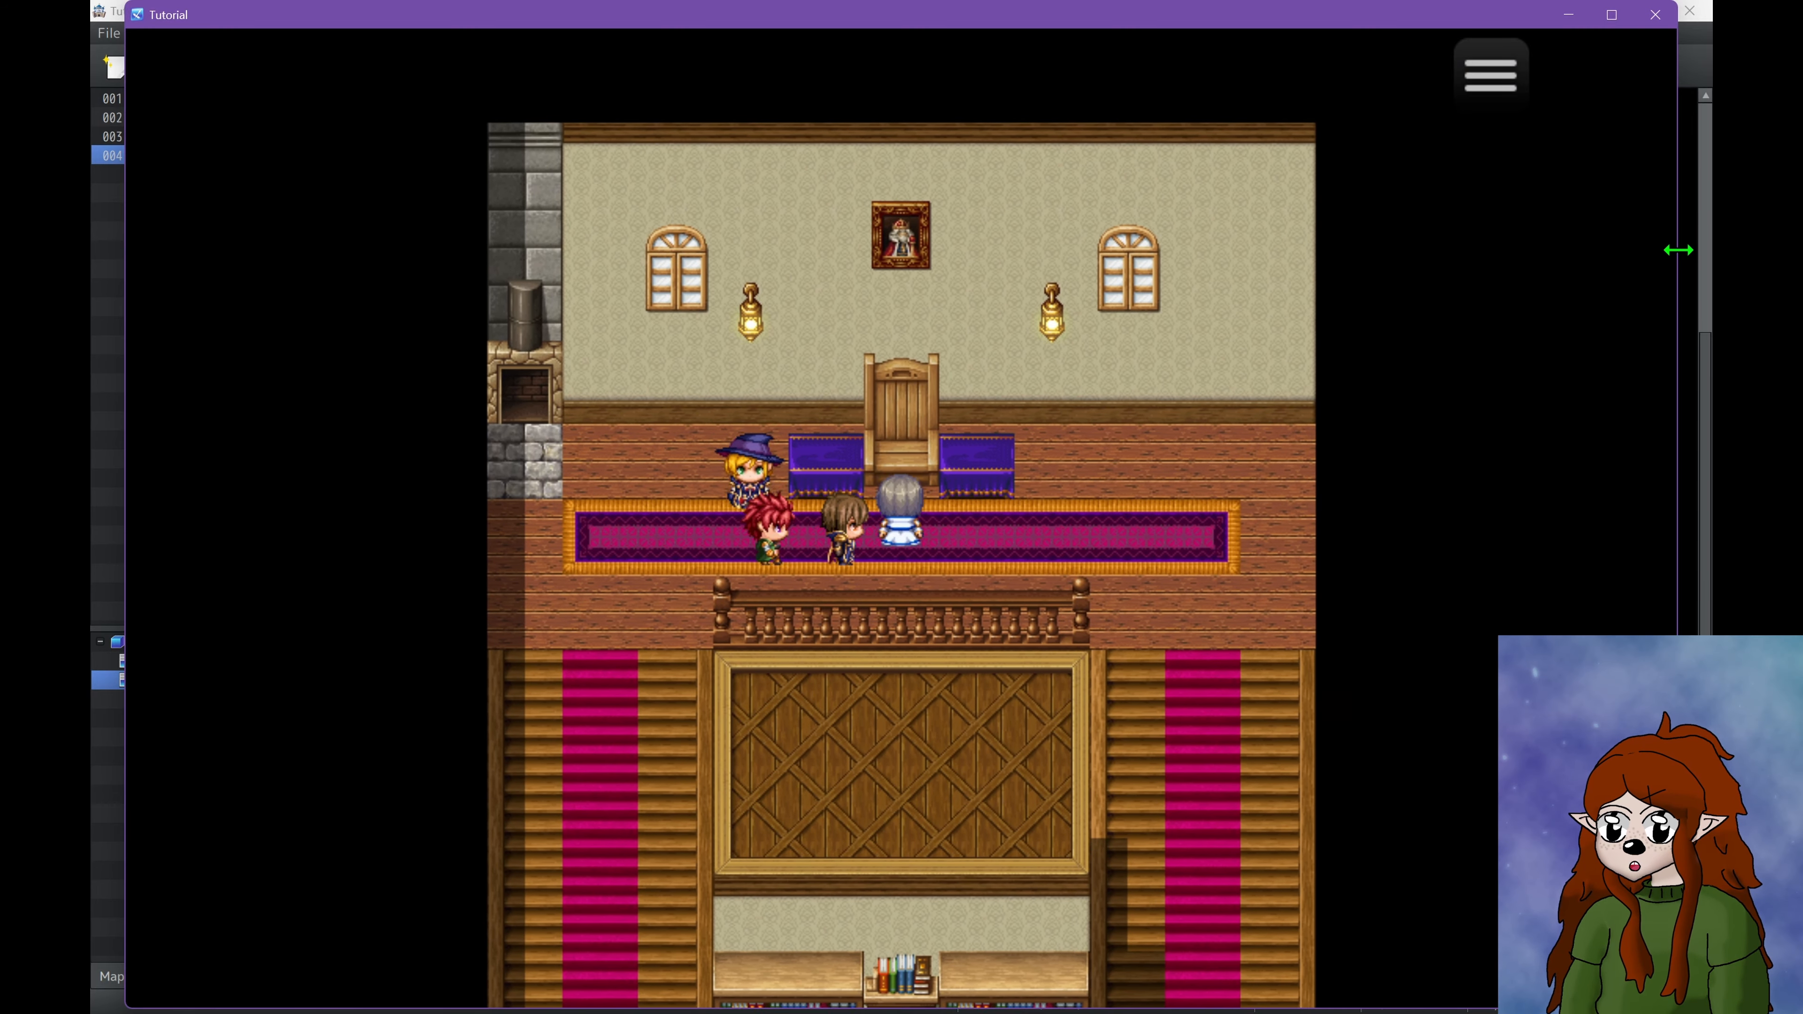
pyautogui.press('Down')
pyautogui.press('Right')
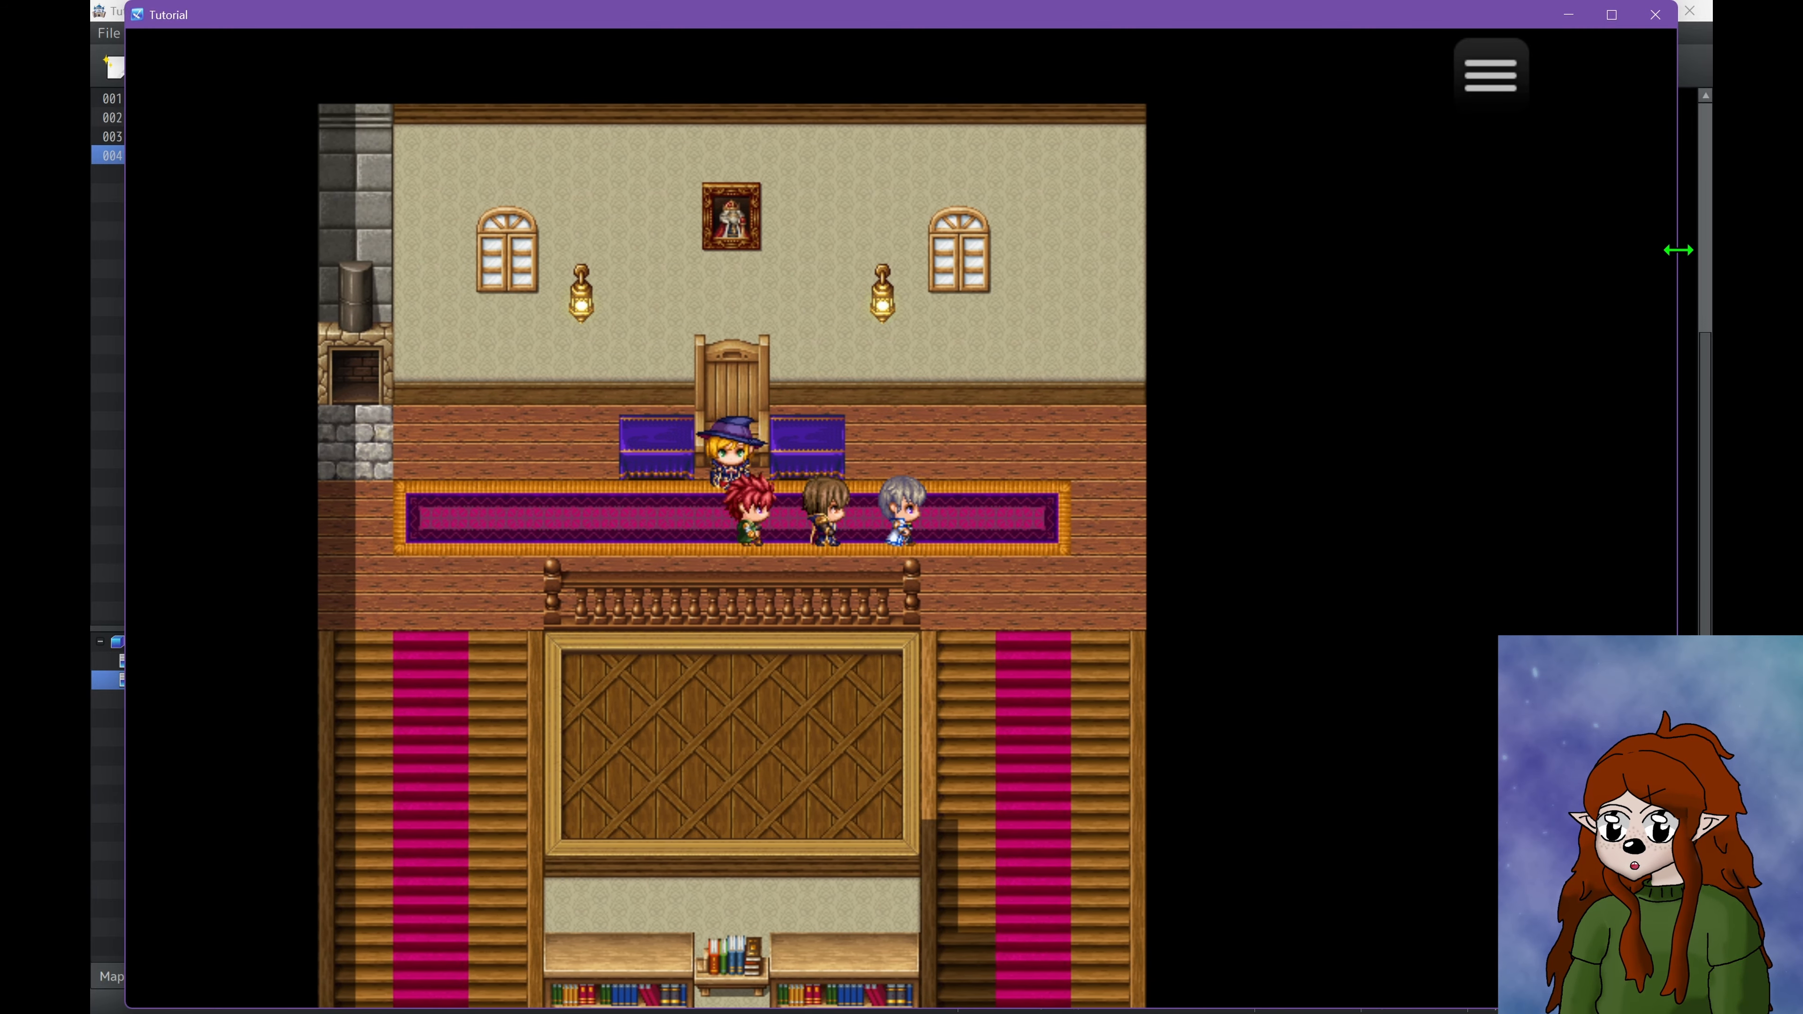
# Walk the party down the right staircase and across the lower floor behind the two blue orbs.
pyautogui.press('Down')
pyautogui.press('Down')
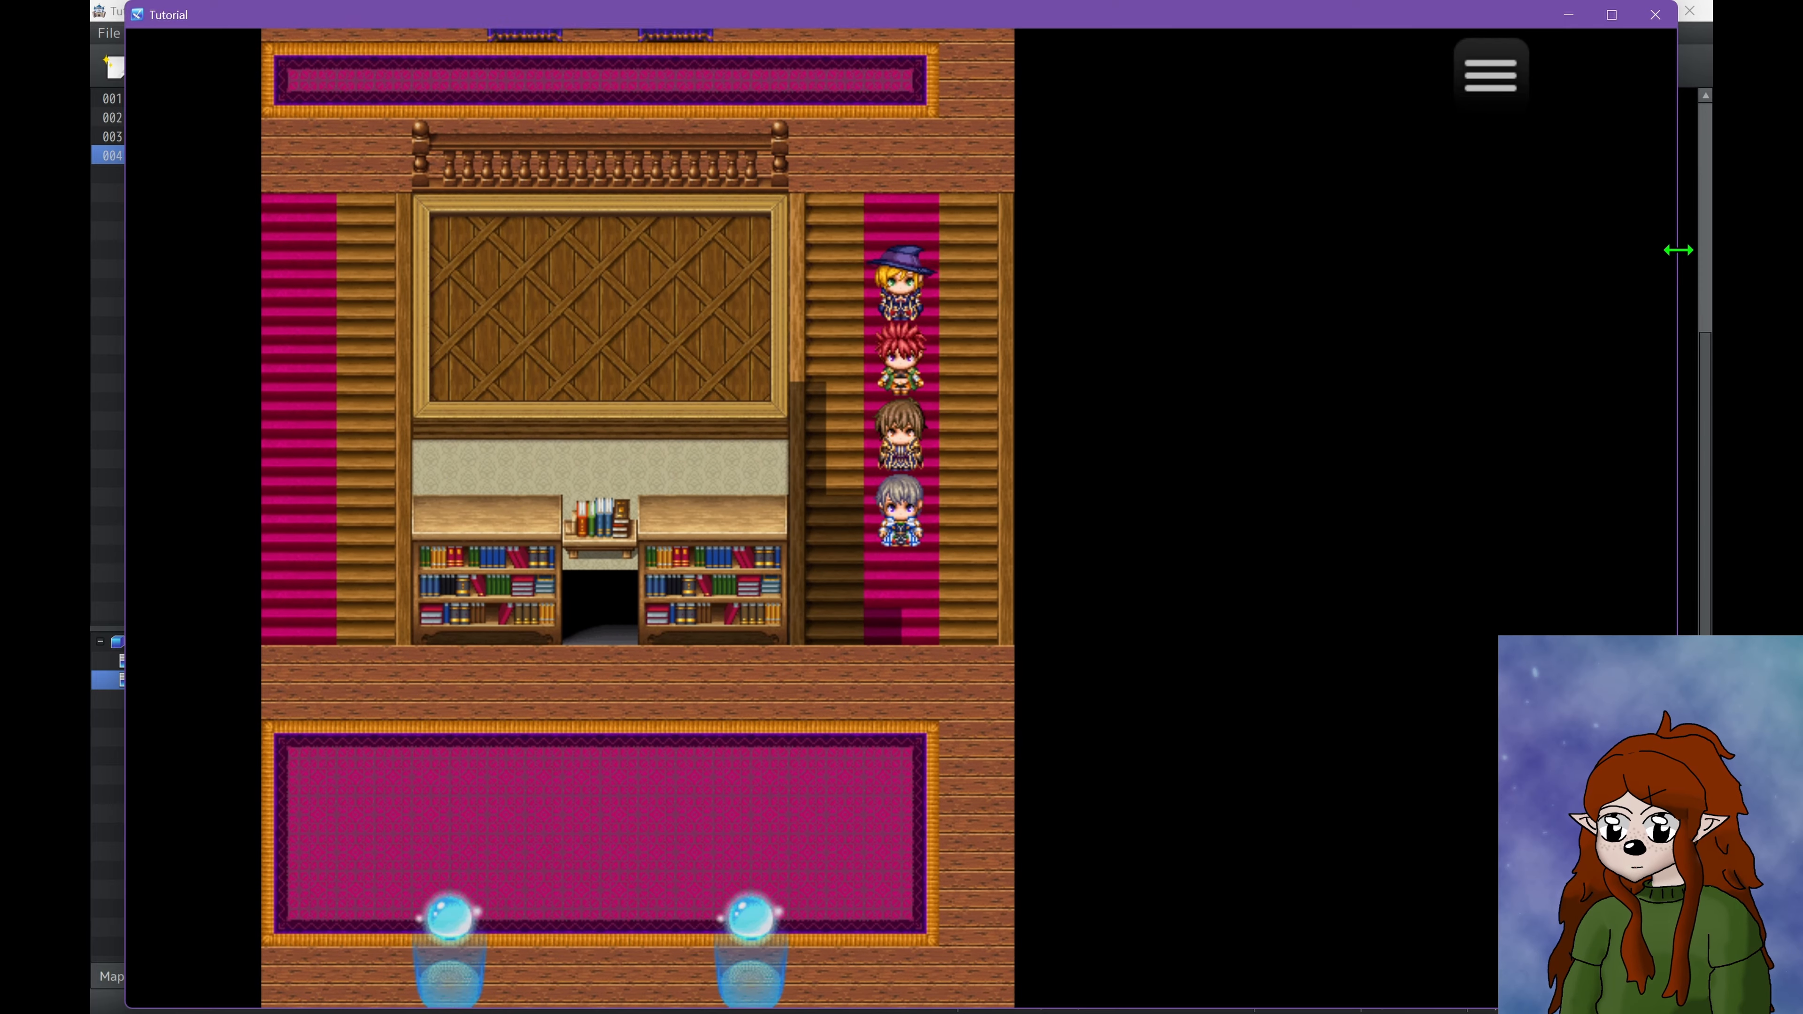
pyautogui.press('Left')
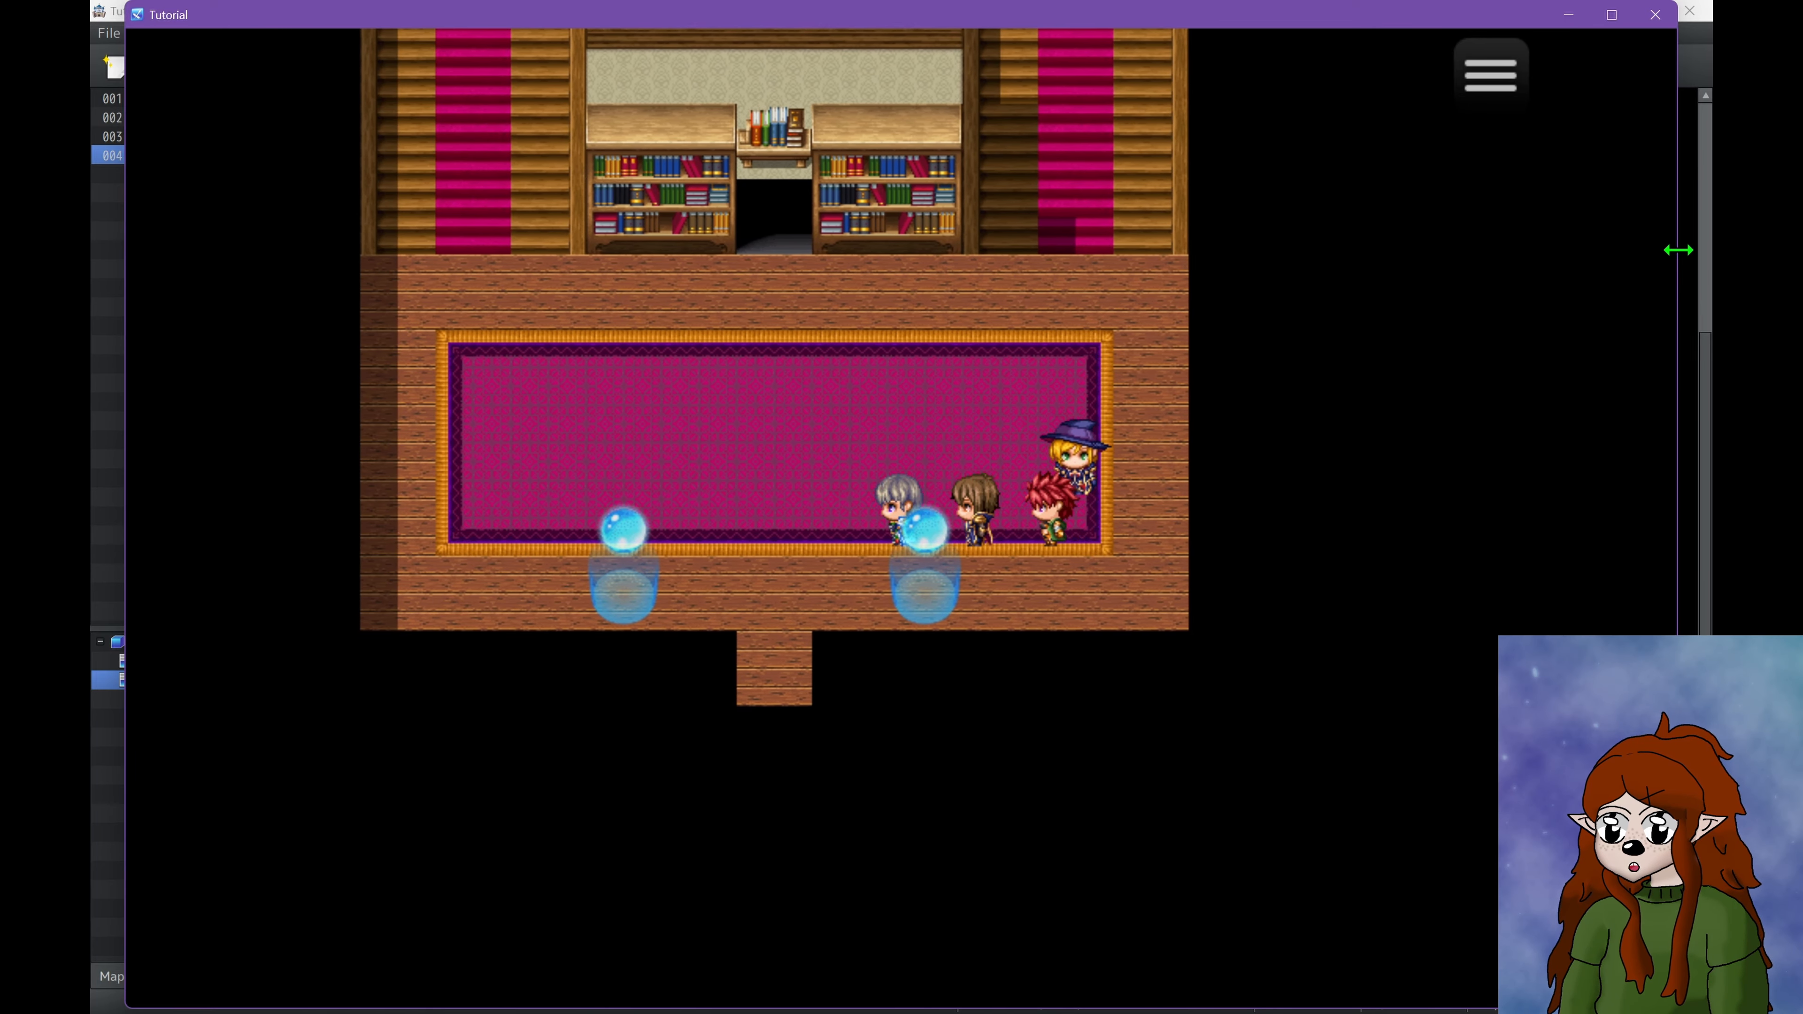
pyautogui.press('Up')
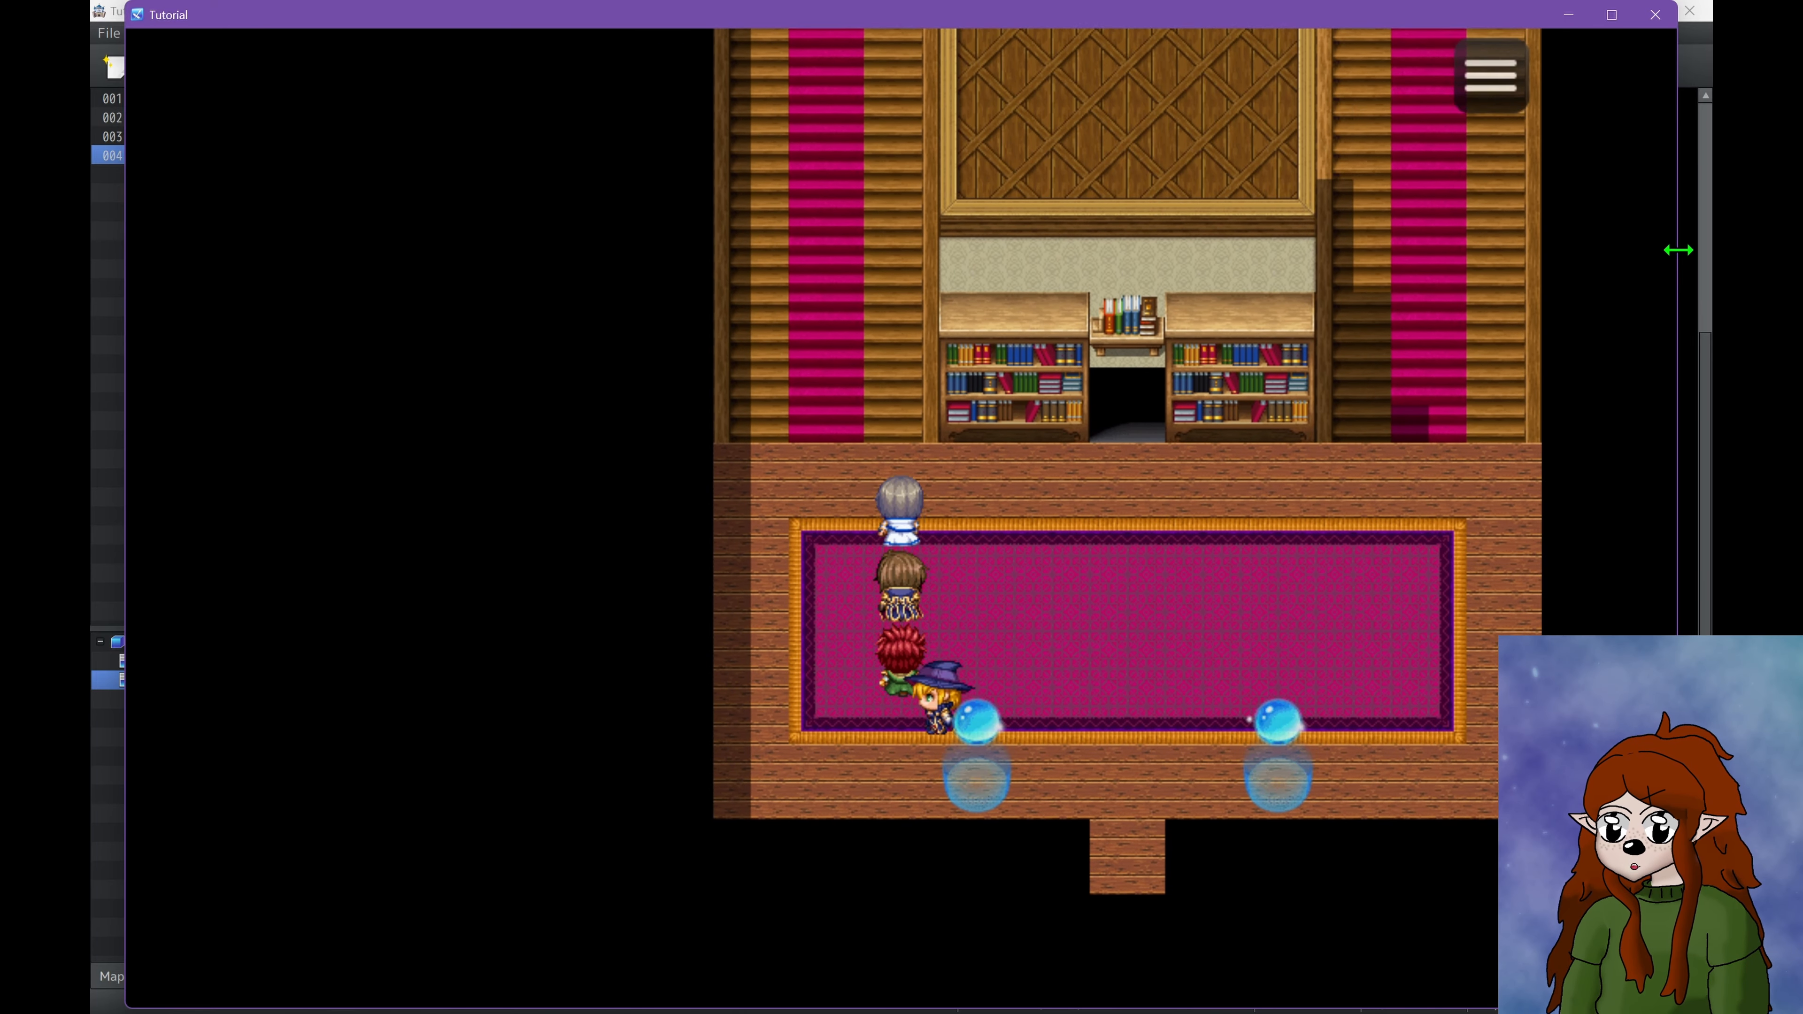
# Walk the party up the left staircase to the throne area and end the playtest.
pyautogui.press('Up')
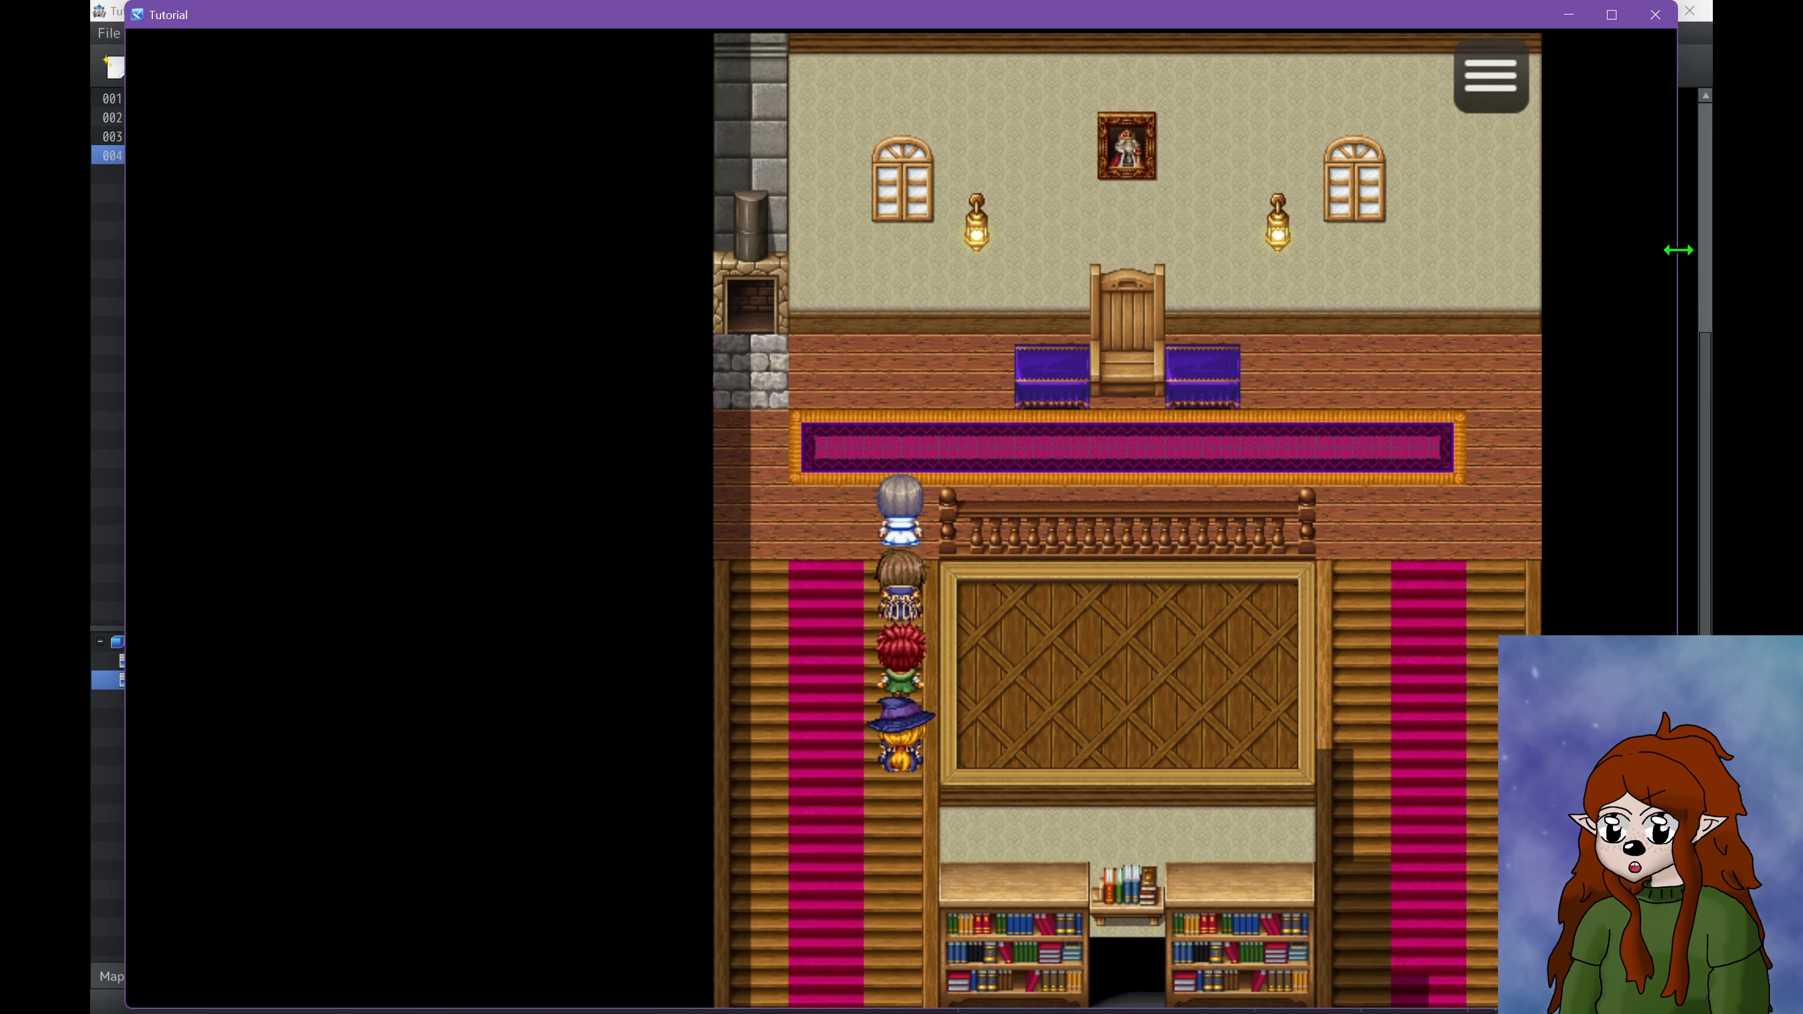
pyautogui.press('Right')
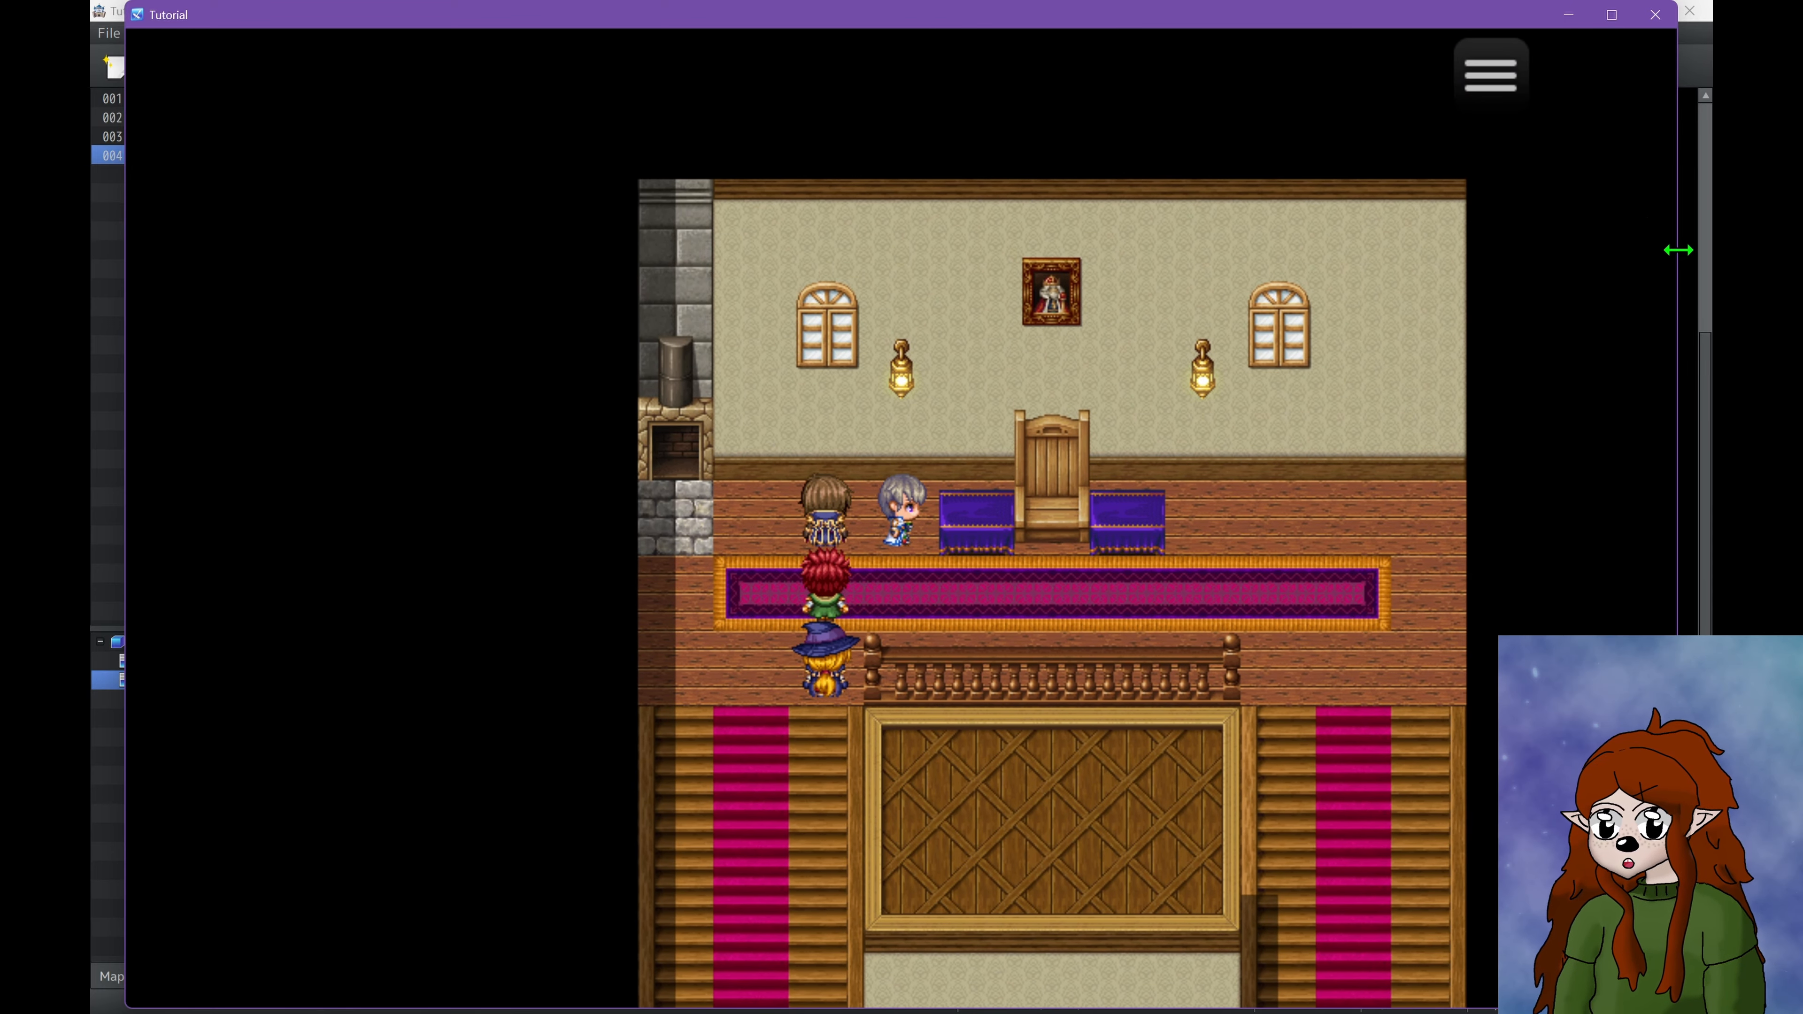
pyautogui.click(1665, 15)
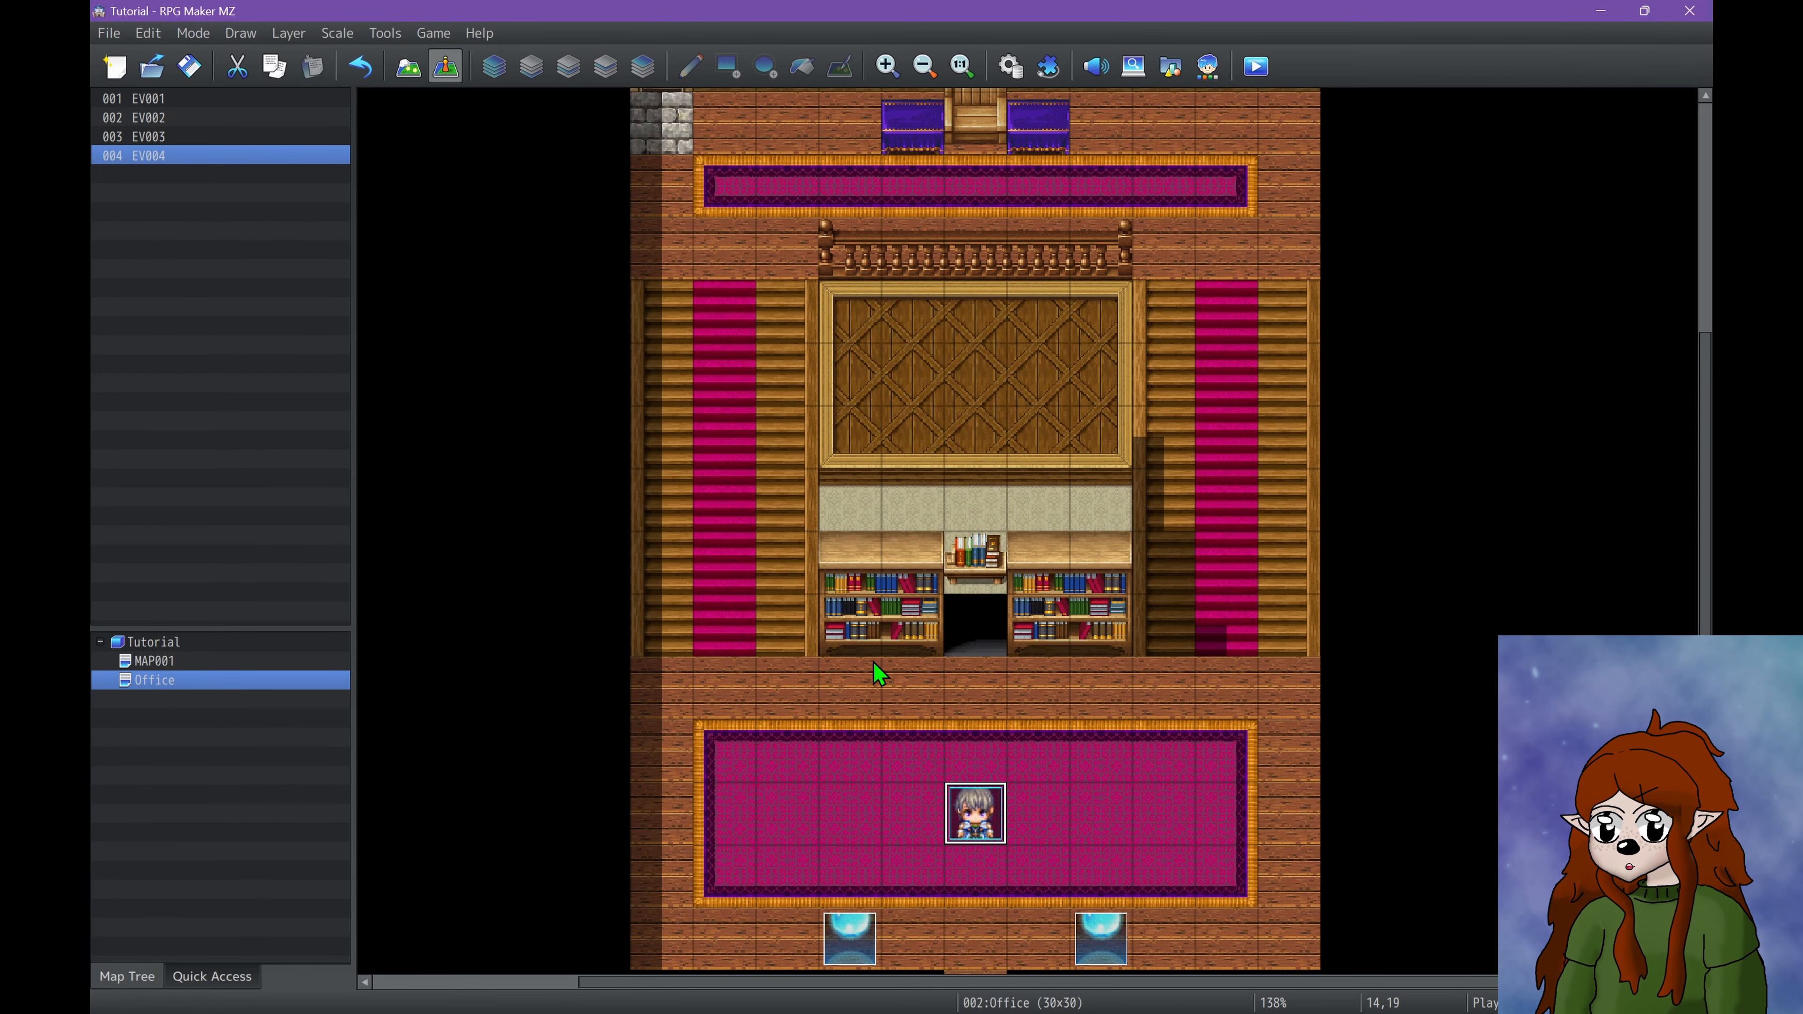
# Return to map editing and hang the wall map above the right bookcase and the landscape painting above the left bookcase.
pyautogui.scroll(5, 879, 530)
pyautogui.click(408, 68)
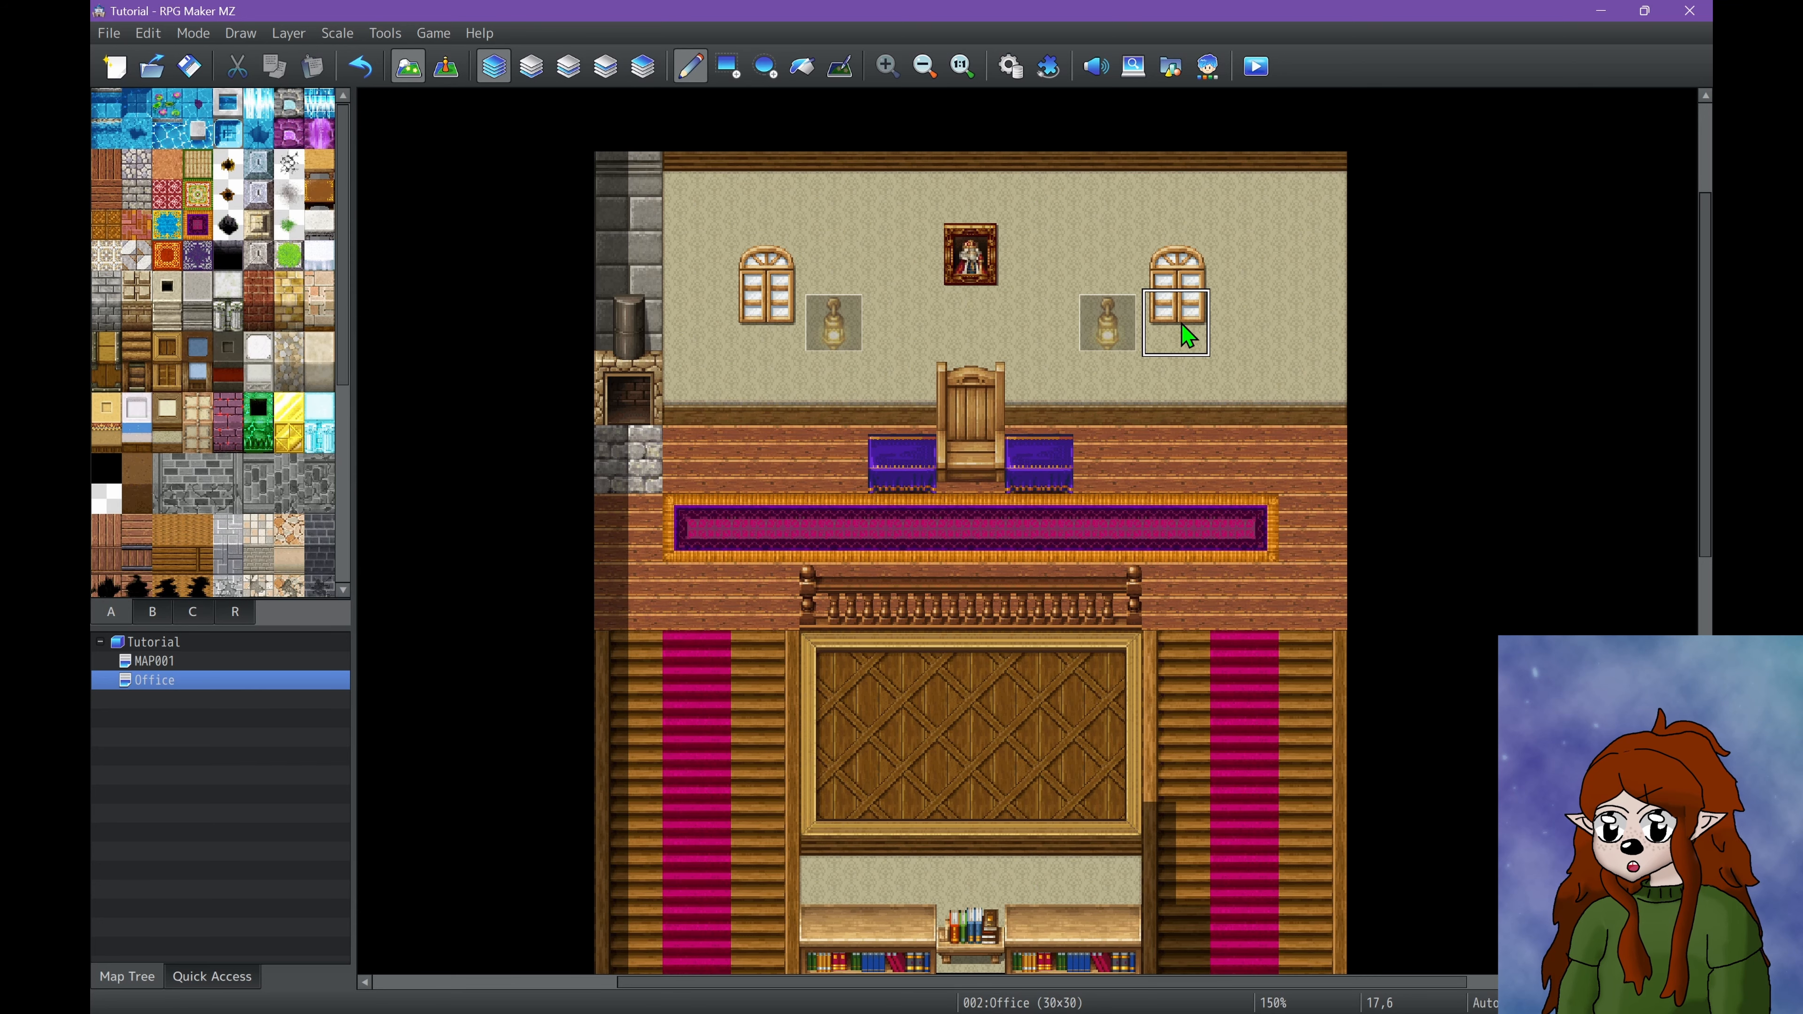
pyautogui.click(152, 611)
pyautogui.scroll(2, 1146, 483)
pyautogui.scroll(2, 1147, 483)
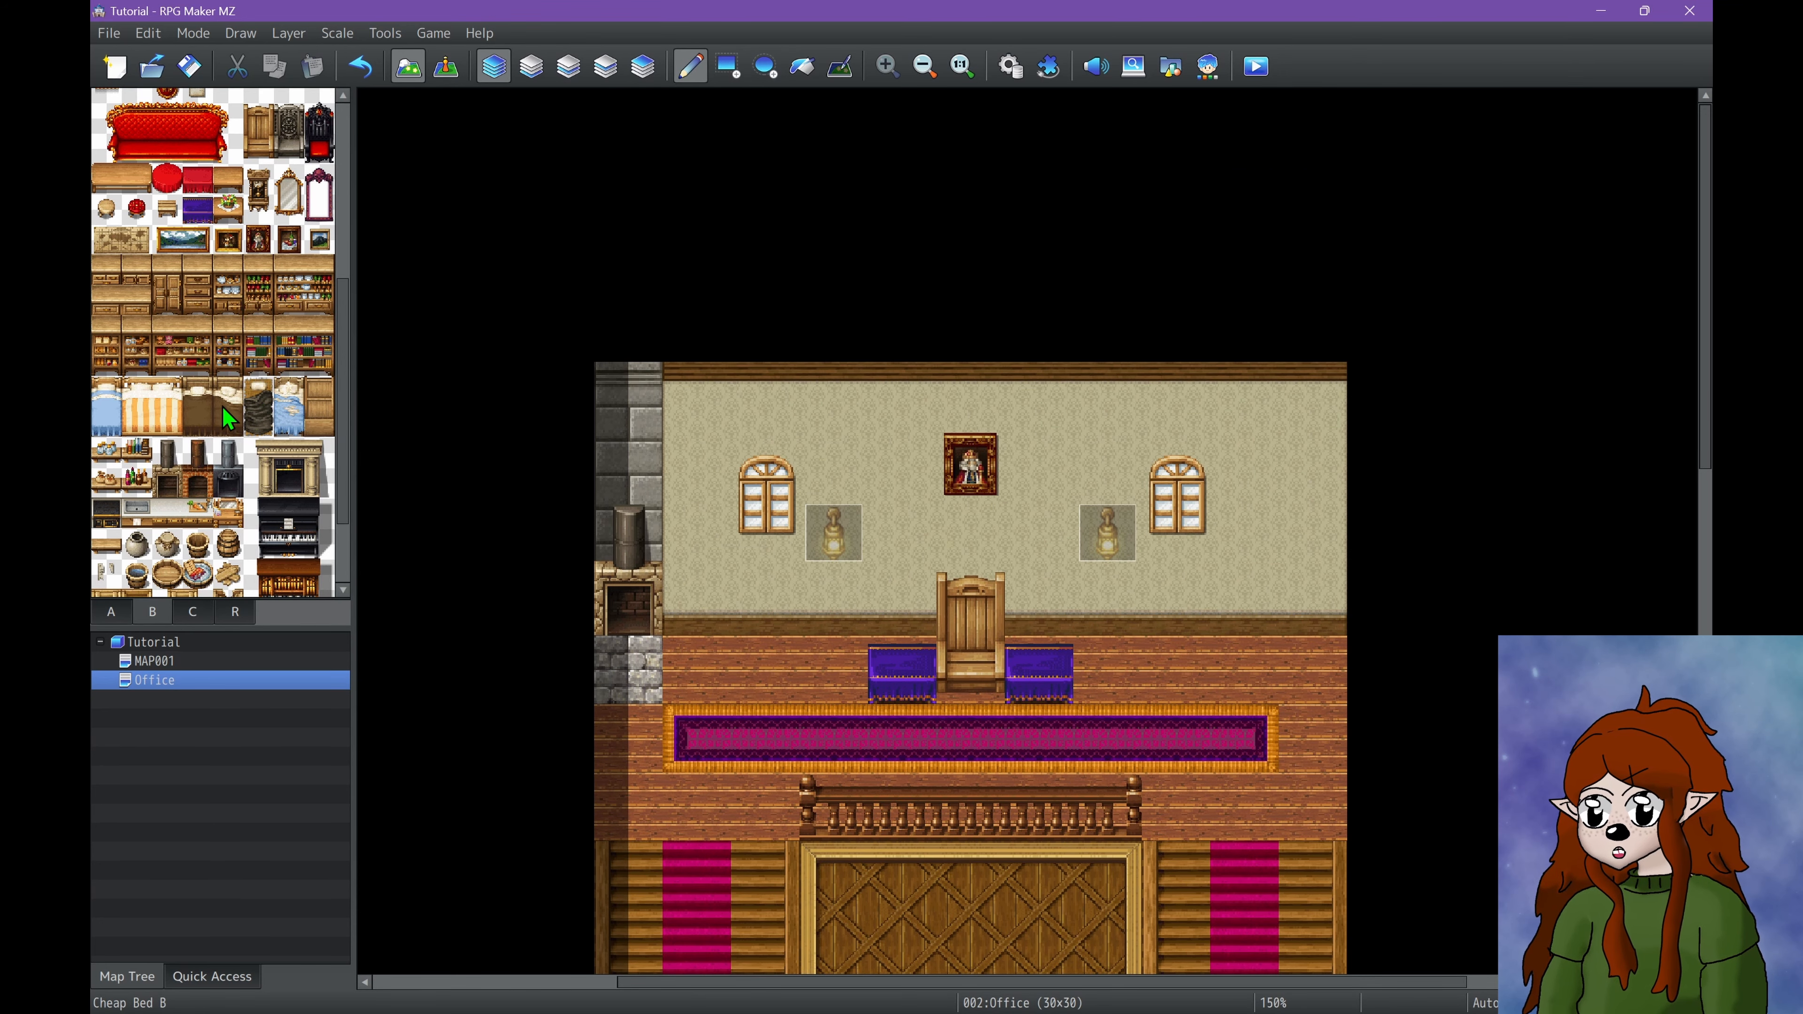
pyautogui.moveTo(106, 239); pyautogui.dragTo(135, 251)
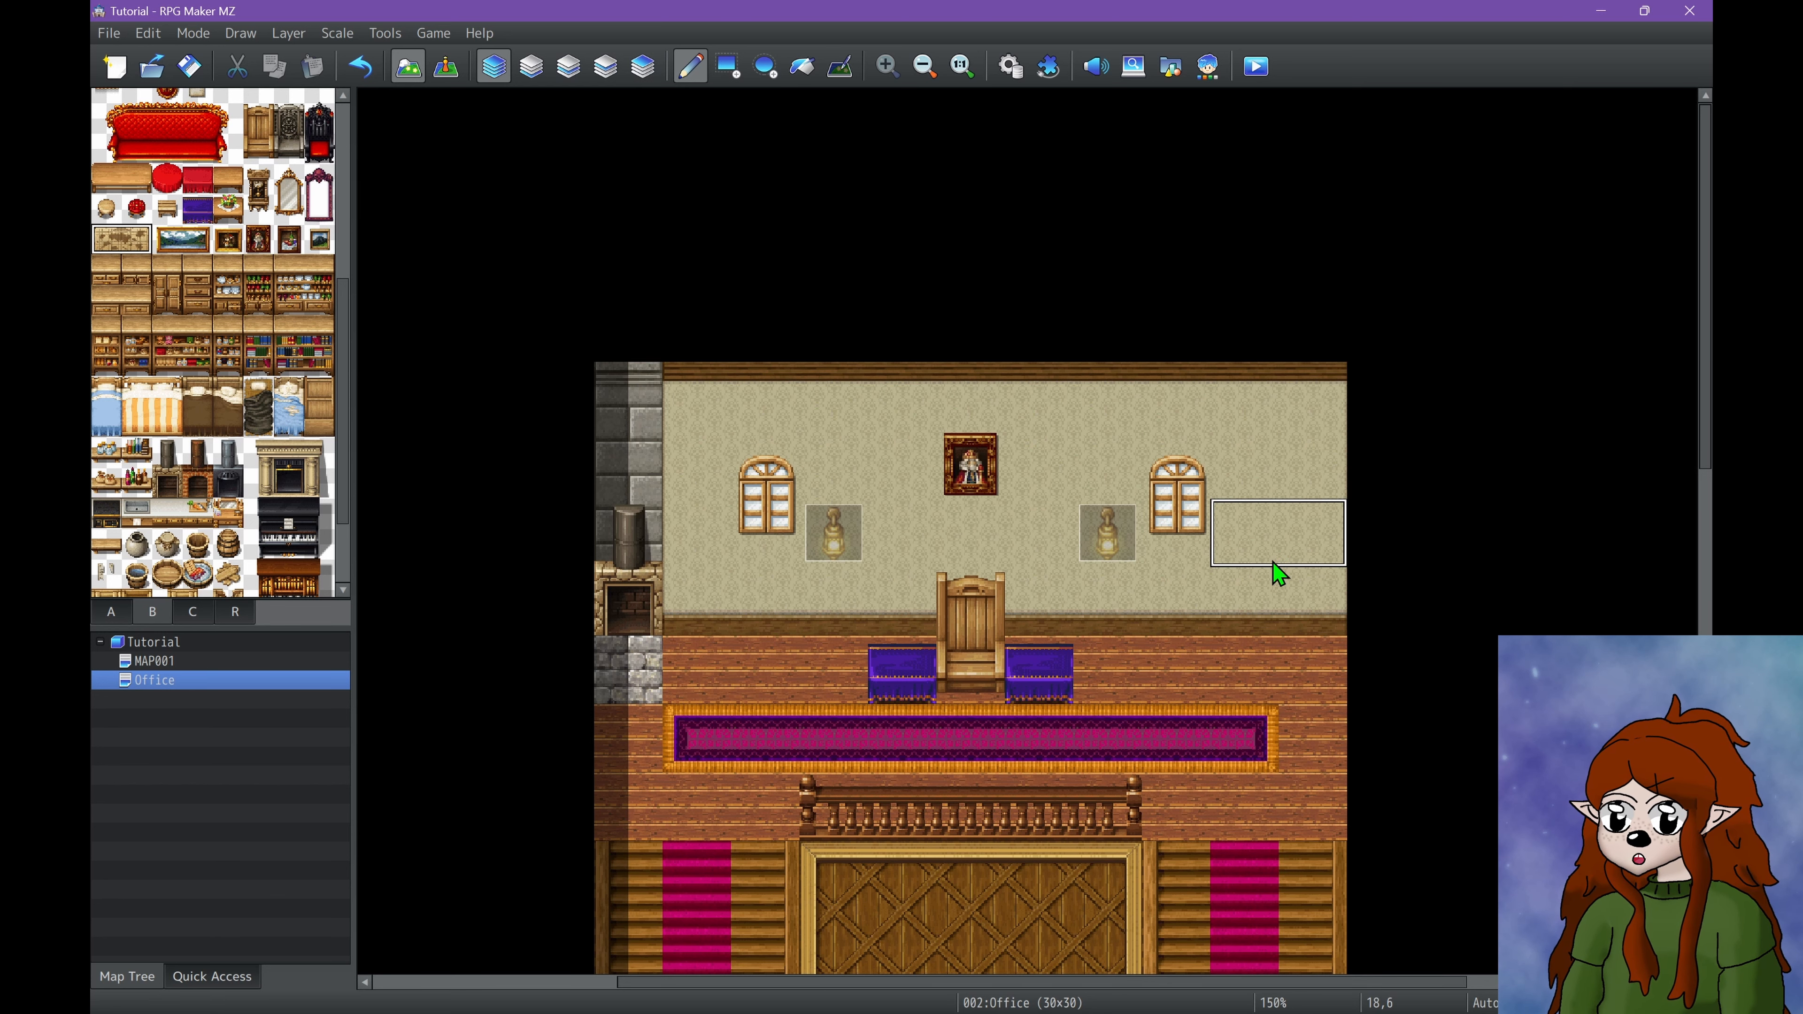
pyautogui.click(1275, 562)
pyautogui.scroll(-4, 1043, 738)
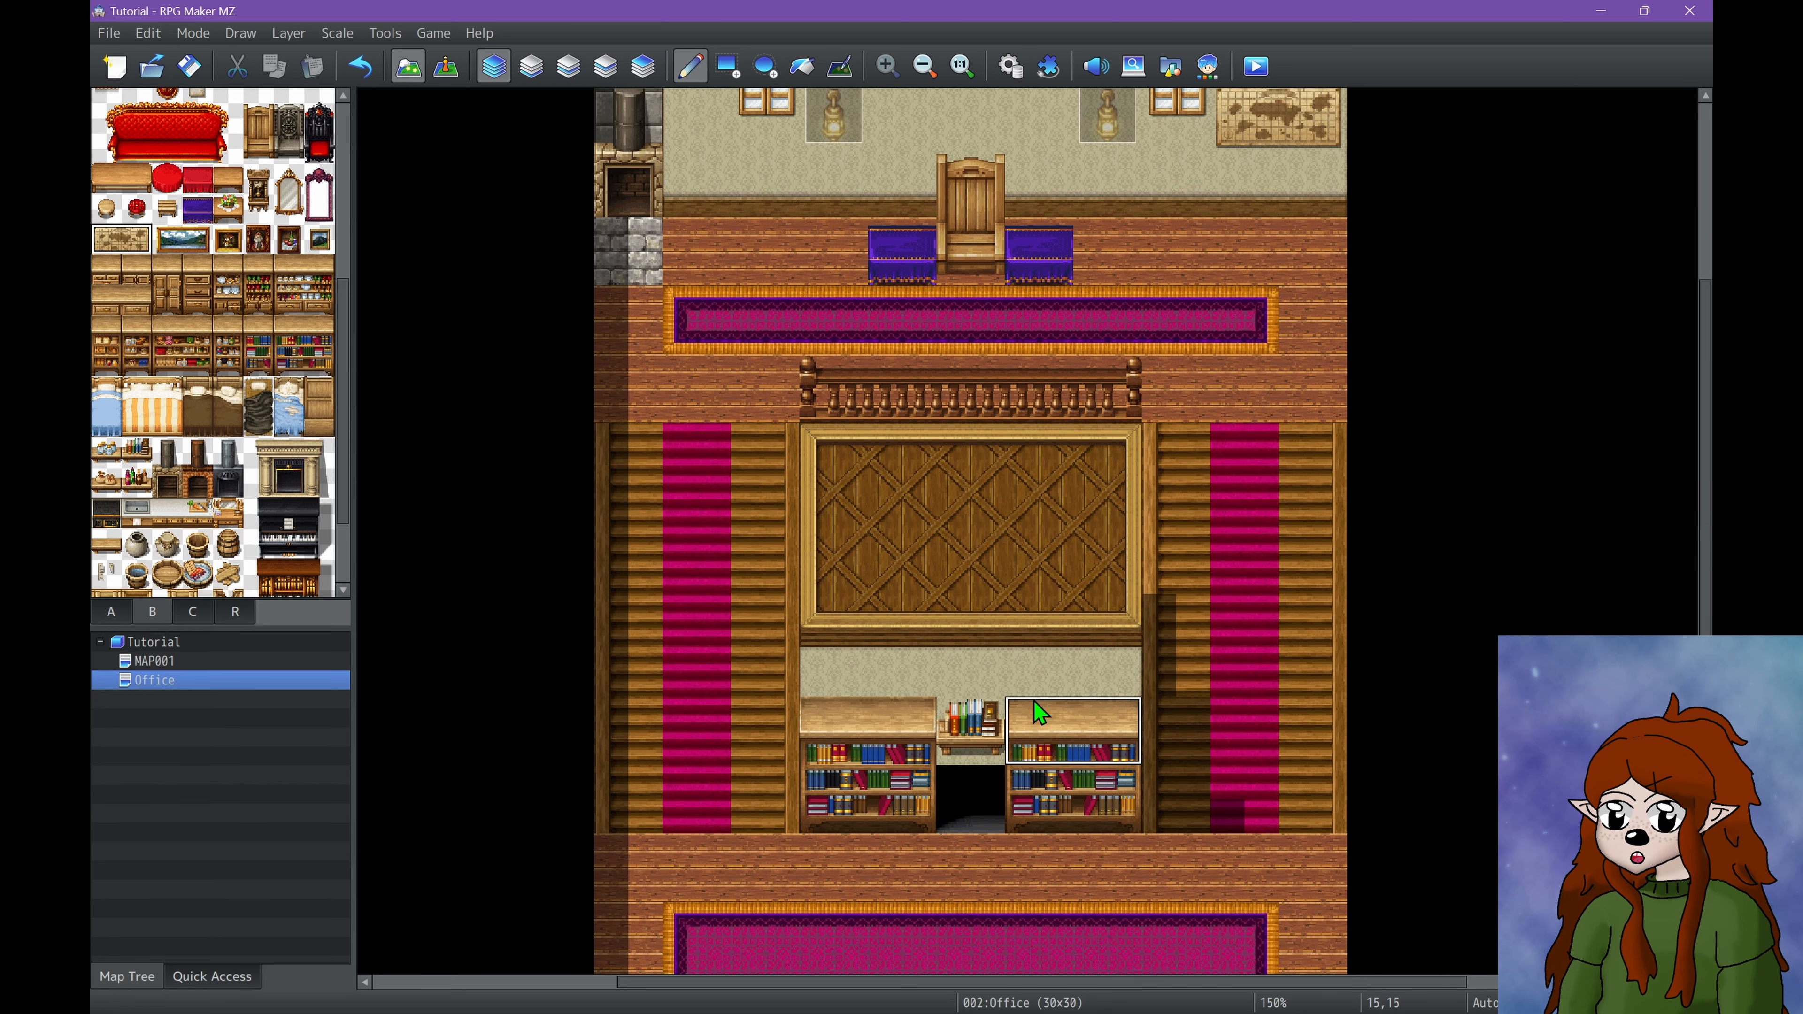
pyautogui.hotkey('ctrl', 'z')
pyautogui.click(1023, 679)
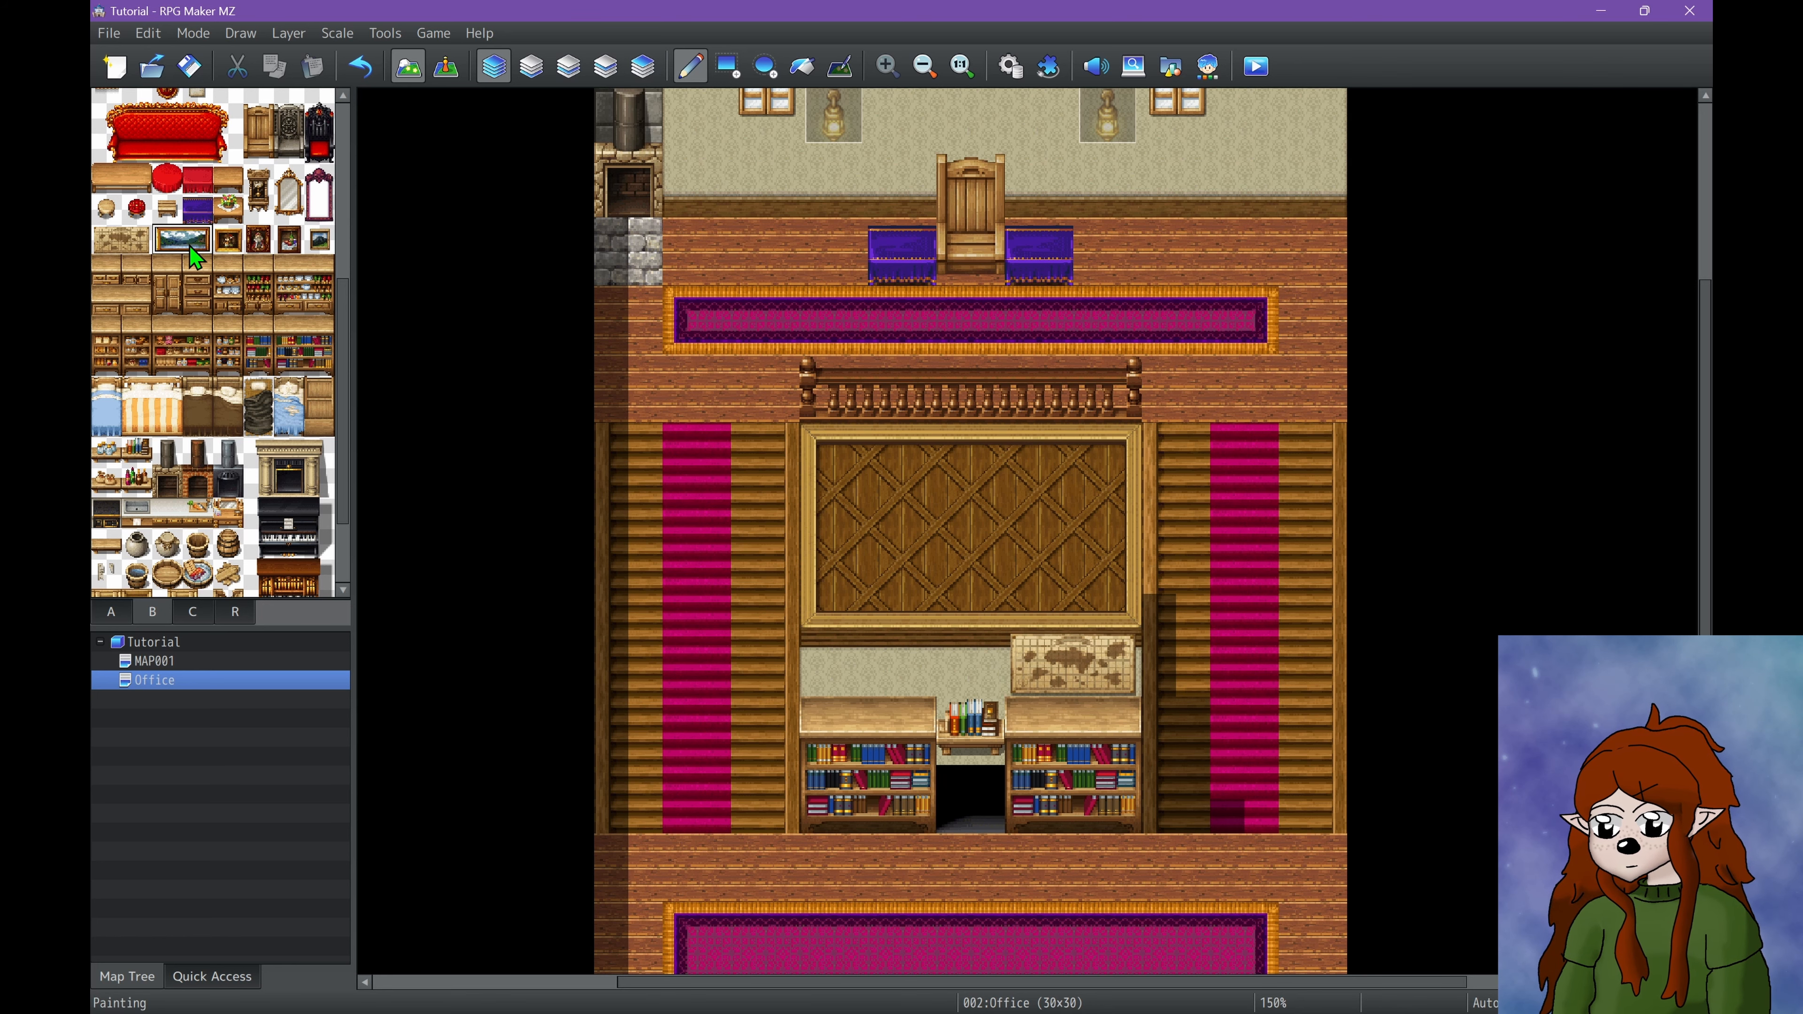
pyautogui.click(834, 664)
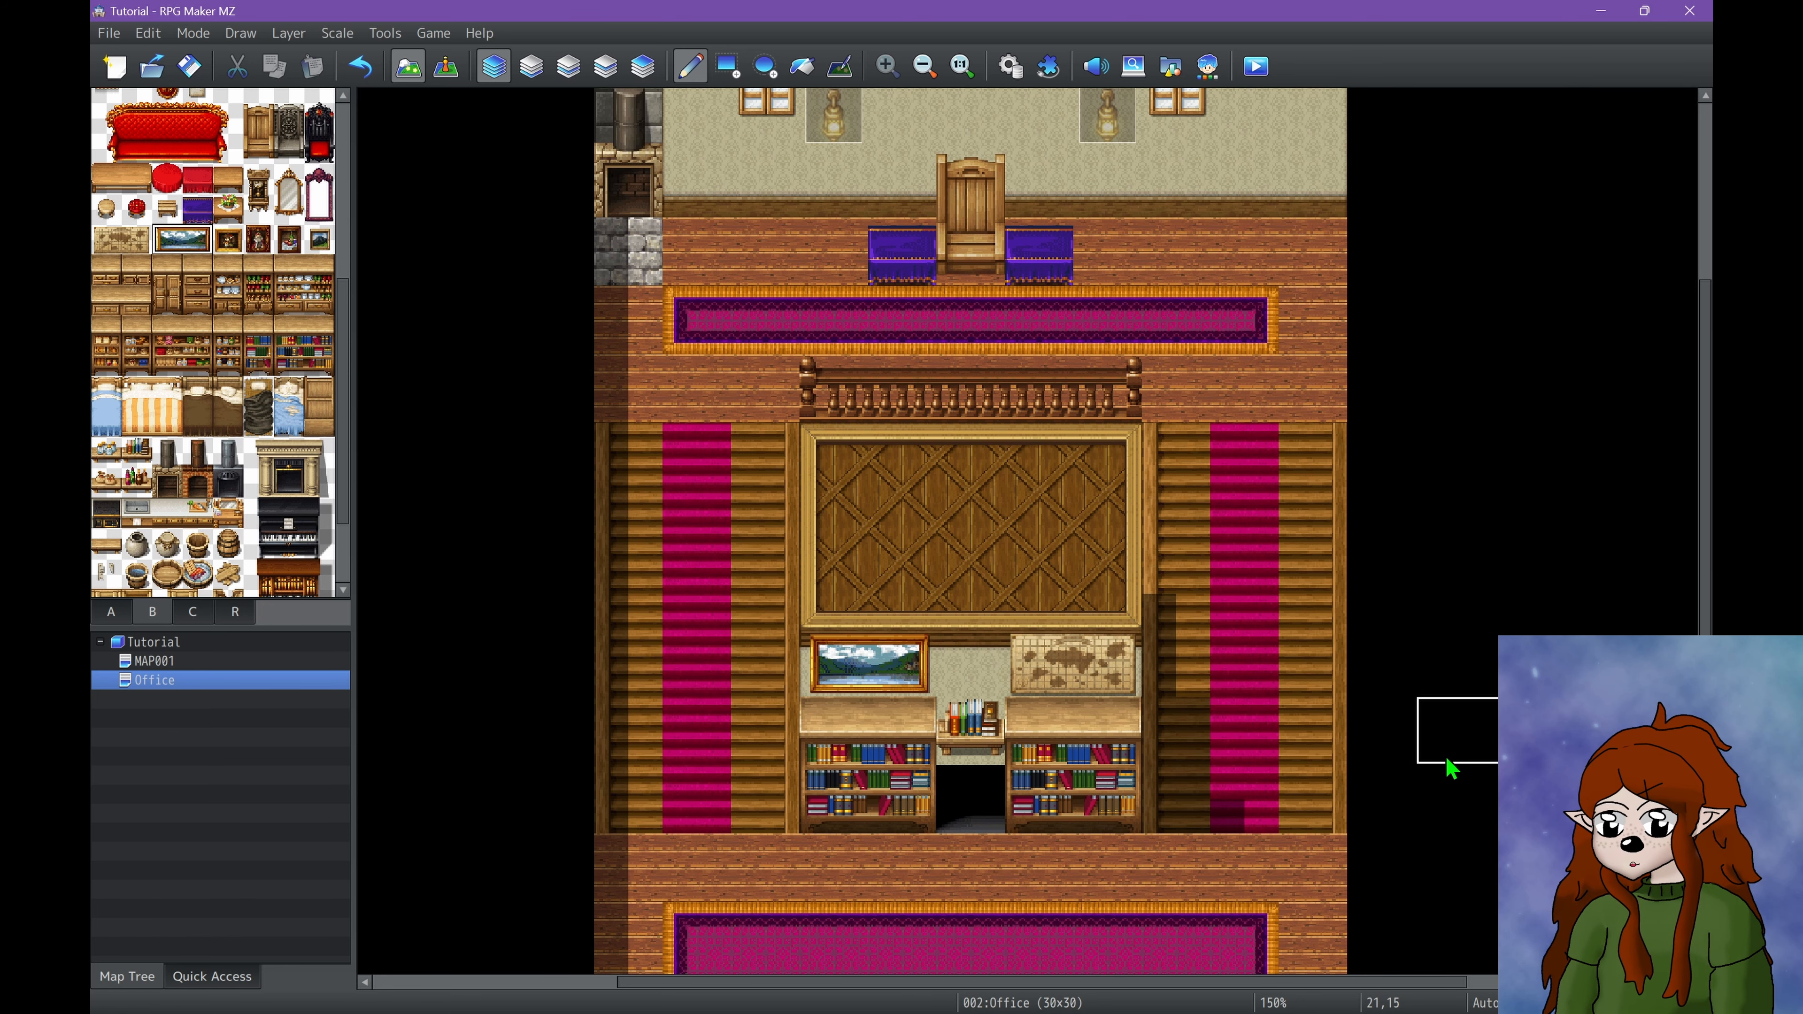
# Mount the bottle shelf on the upper-floor wall just right of the right window.
pyautogui.scroll(5, 1452, 767)
pyautogui.scroll(1, 220, 490)
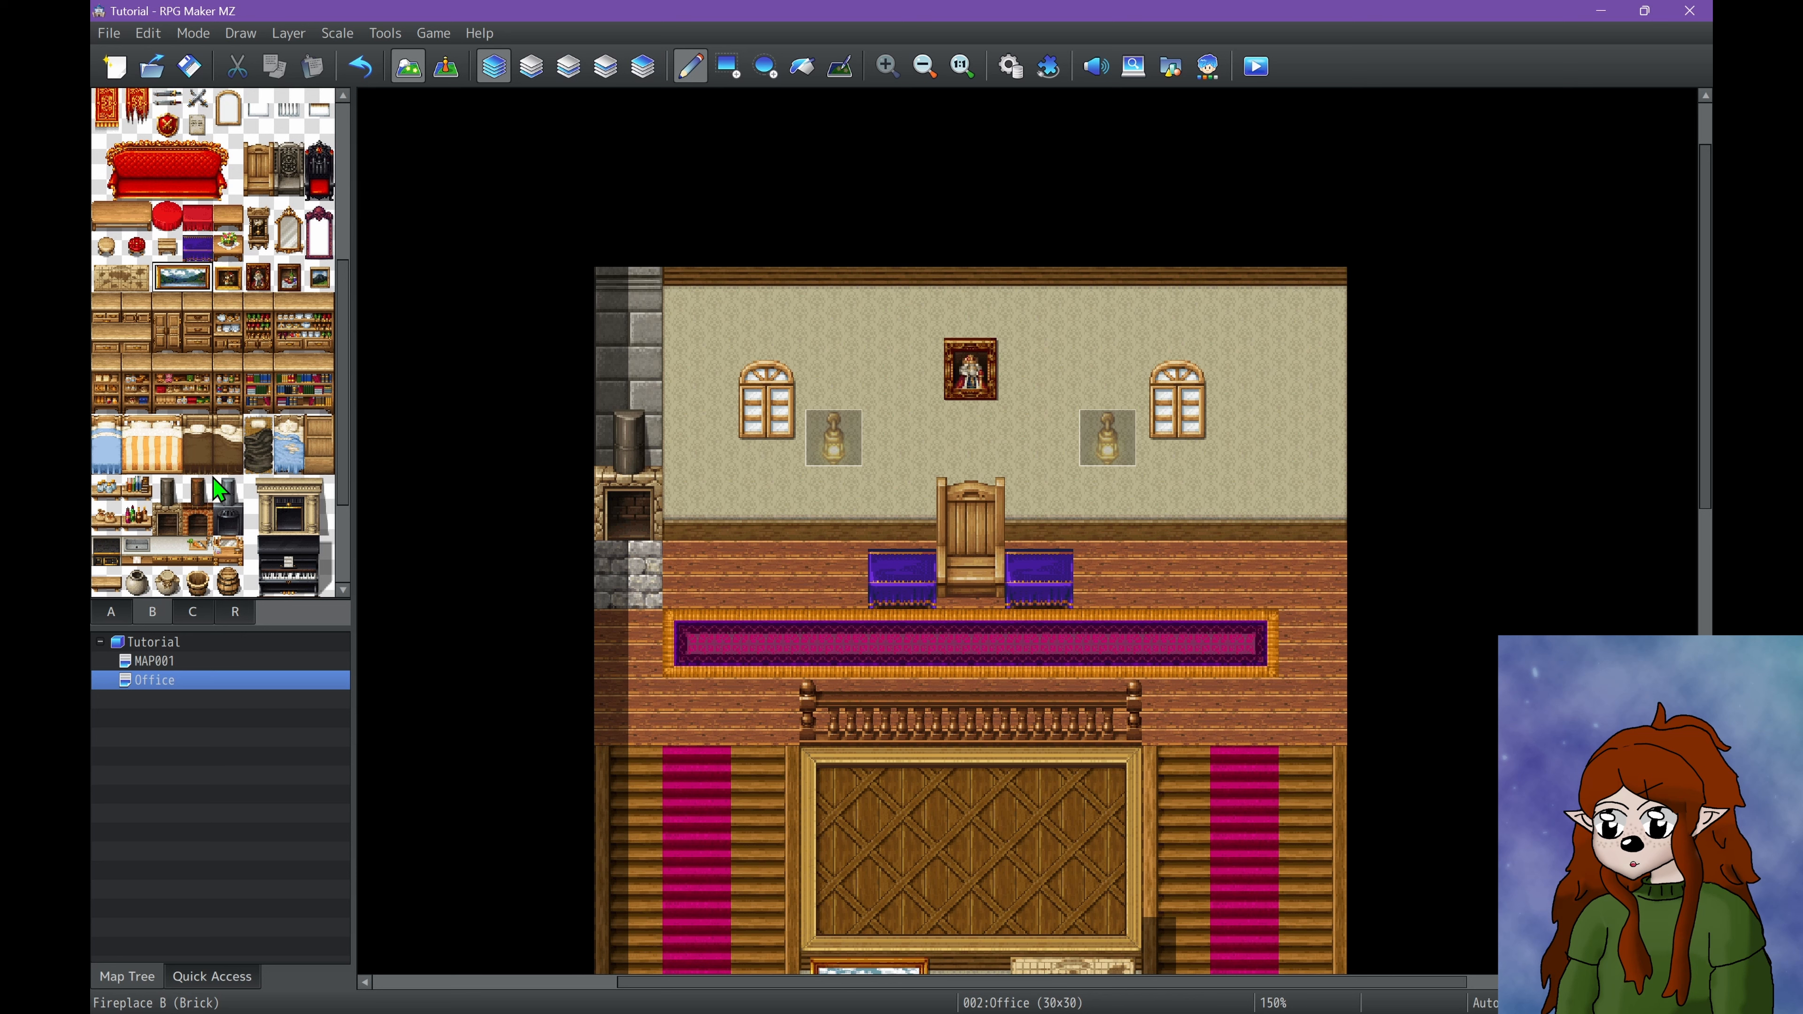
pyautogui.click(133, 519)
pyautogui.click(1239, 440)
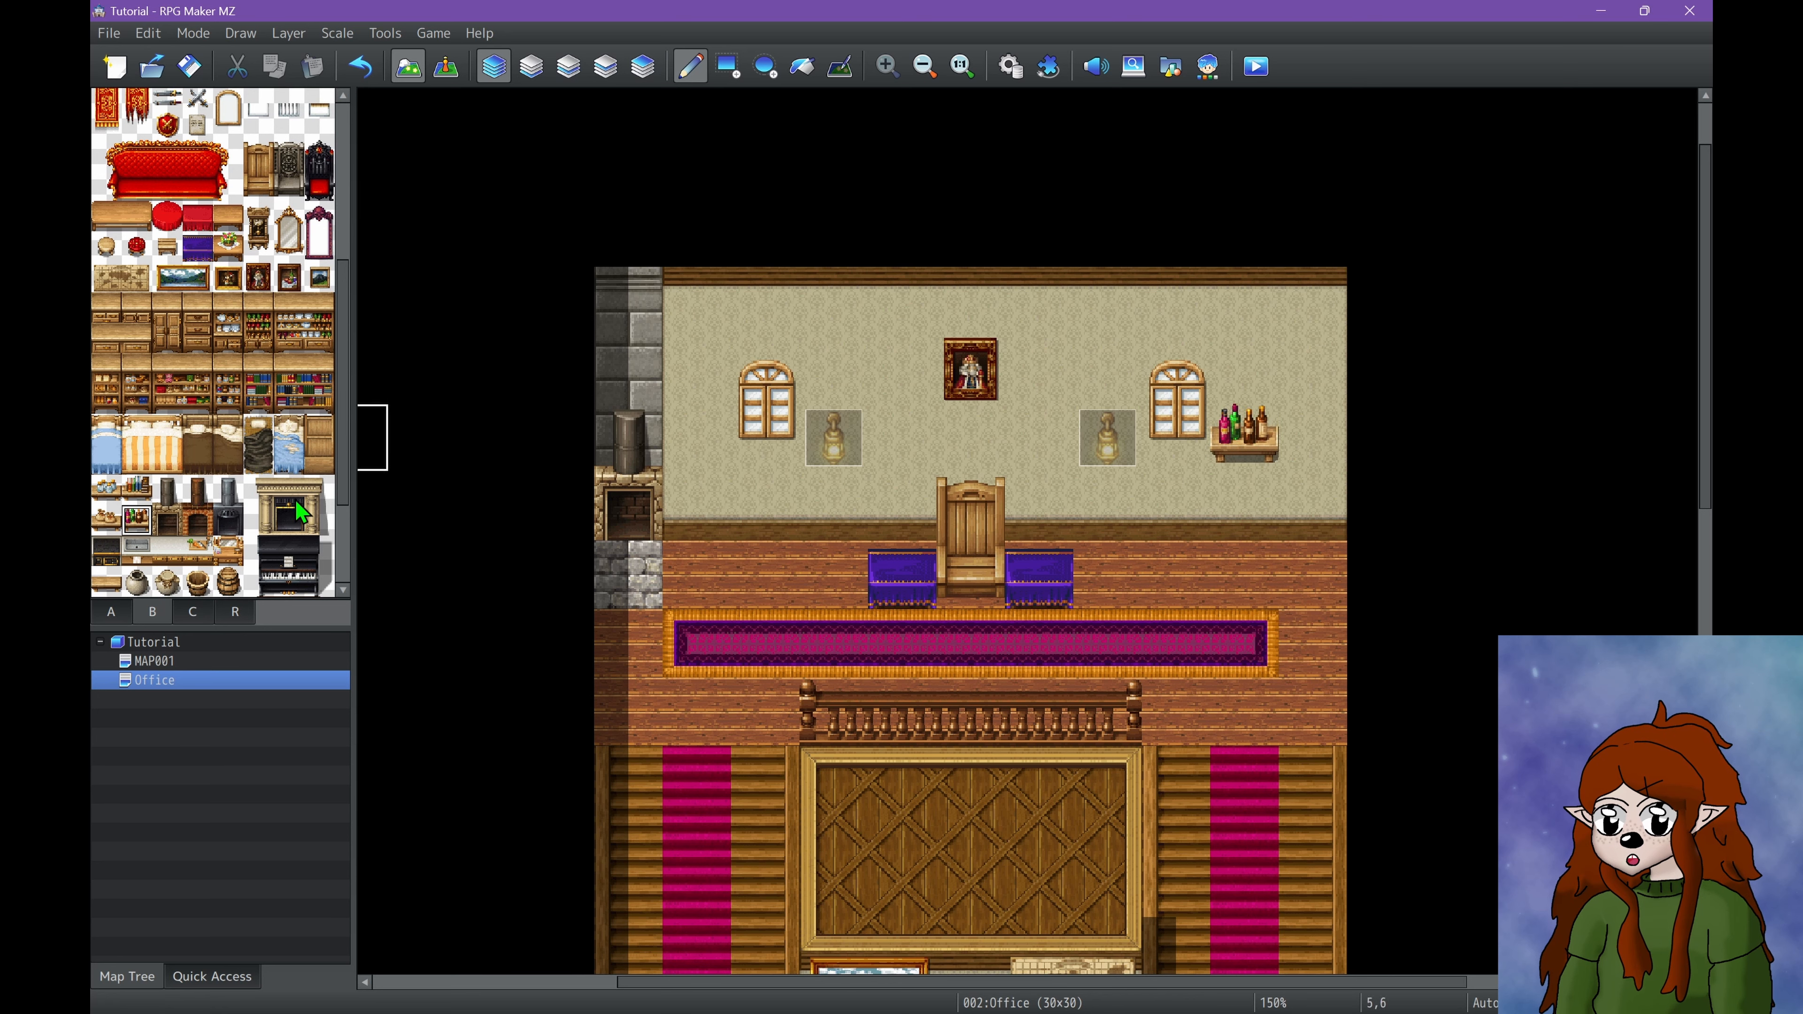
# Try a wooden table at the upper floor's right end, undo it, and paint a three-tile table across the lower rug's right end.
pyautogui.click(108, 615)
pyautogui.click(321, 165)
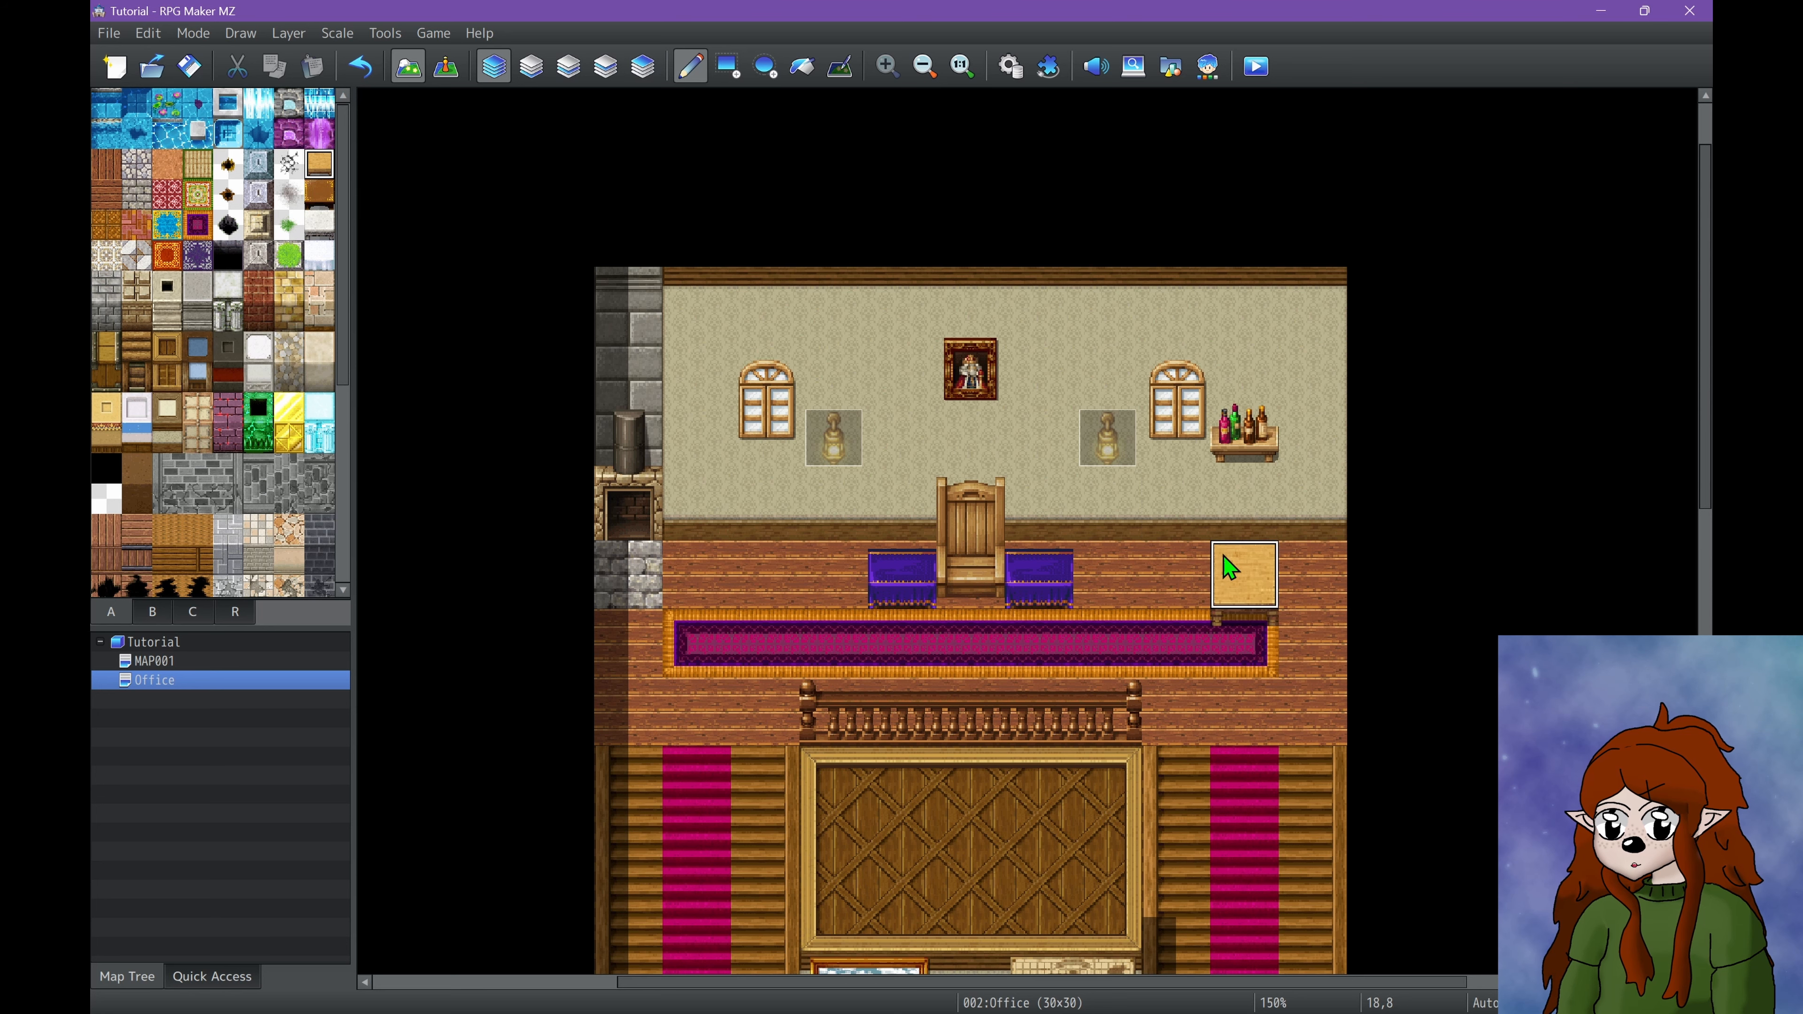
pyautogui.keyDown('ctrl'); pyautogui.scroll(-3, 1240, 652); pyautogui.keyUp('ctrl')
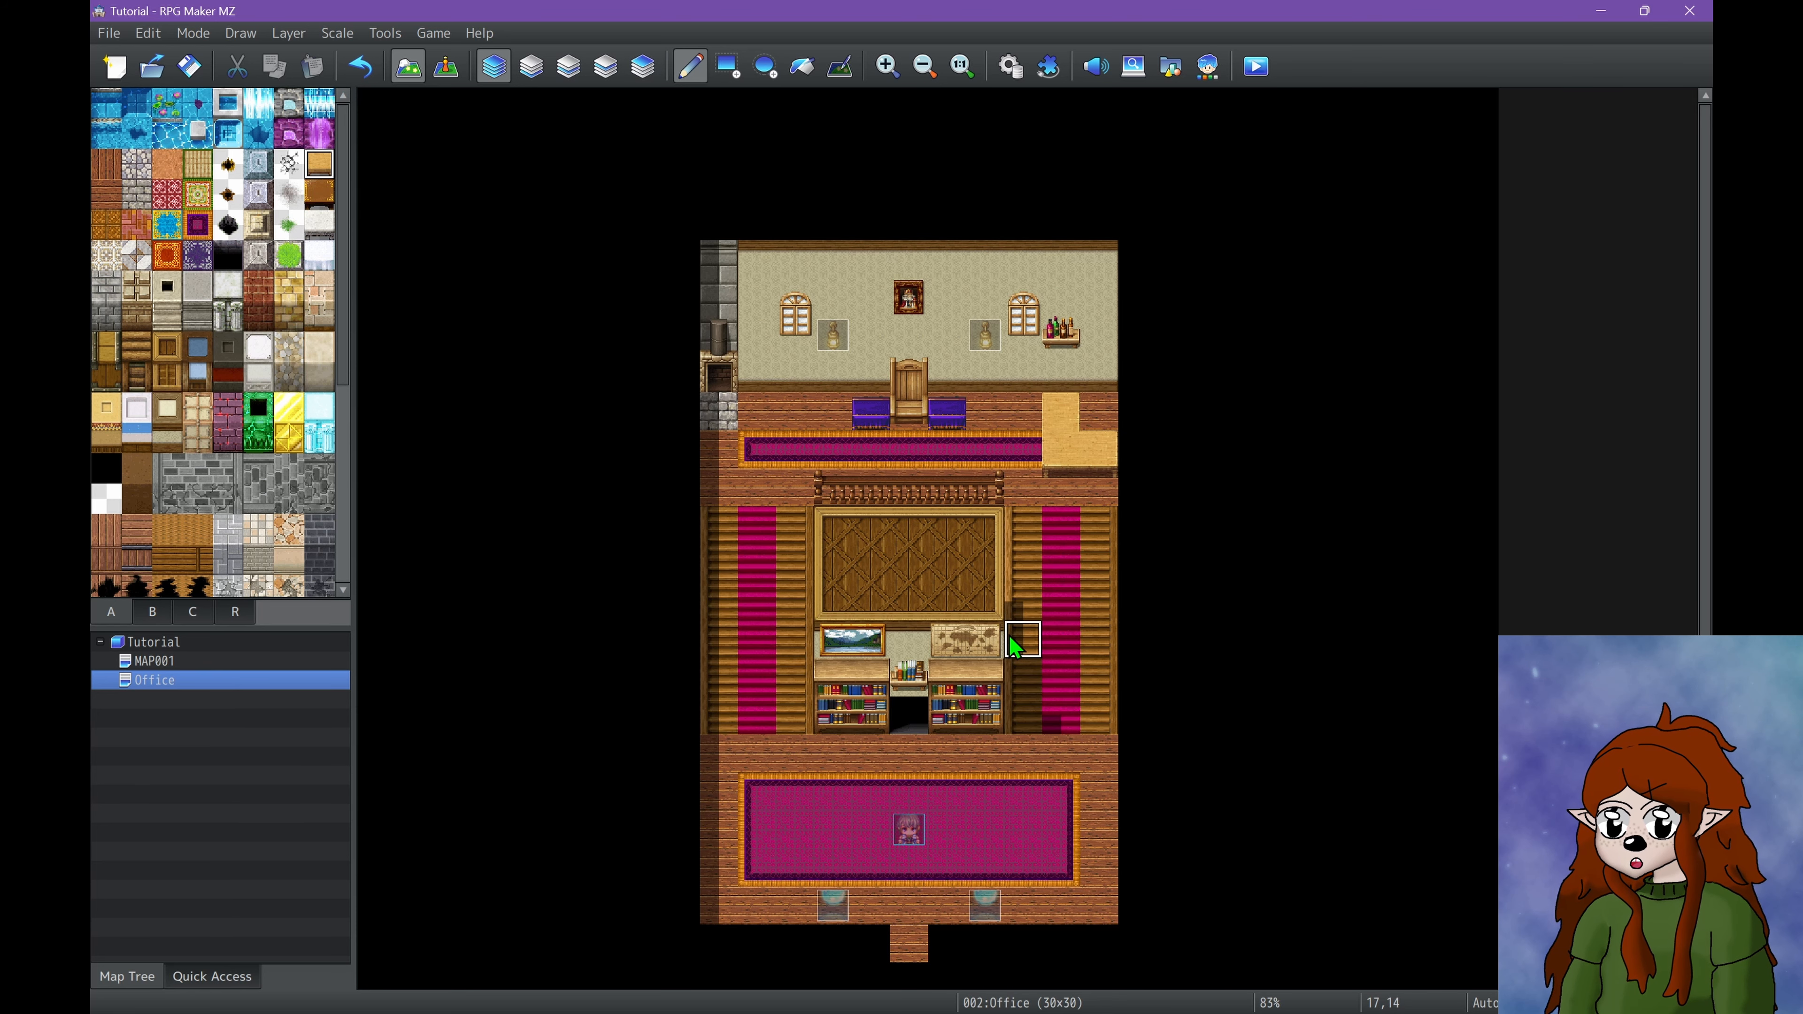
pyautogui.hotkey('ctrl', 'z')
pyautogui.hotkey('ctrl', 'z')
pyautogui.hotkey('ctrl', 'z')
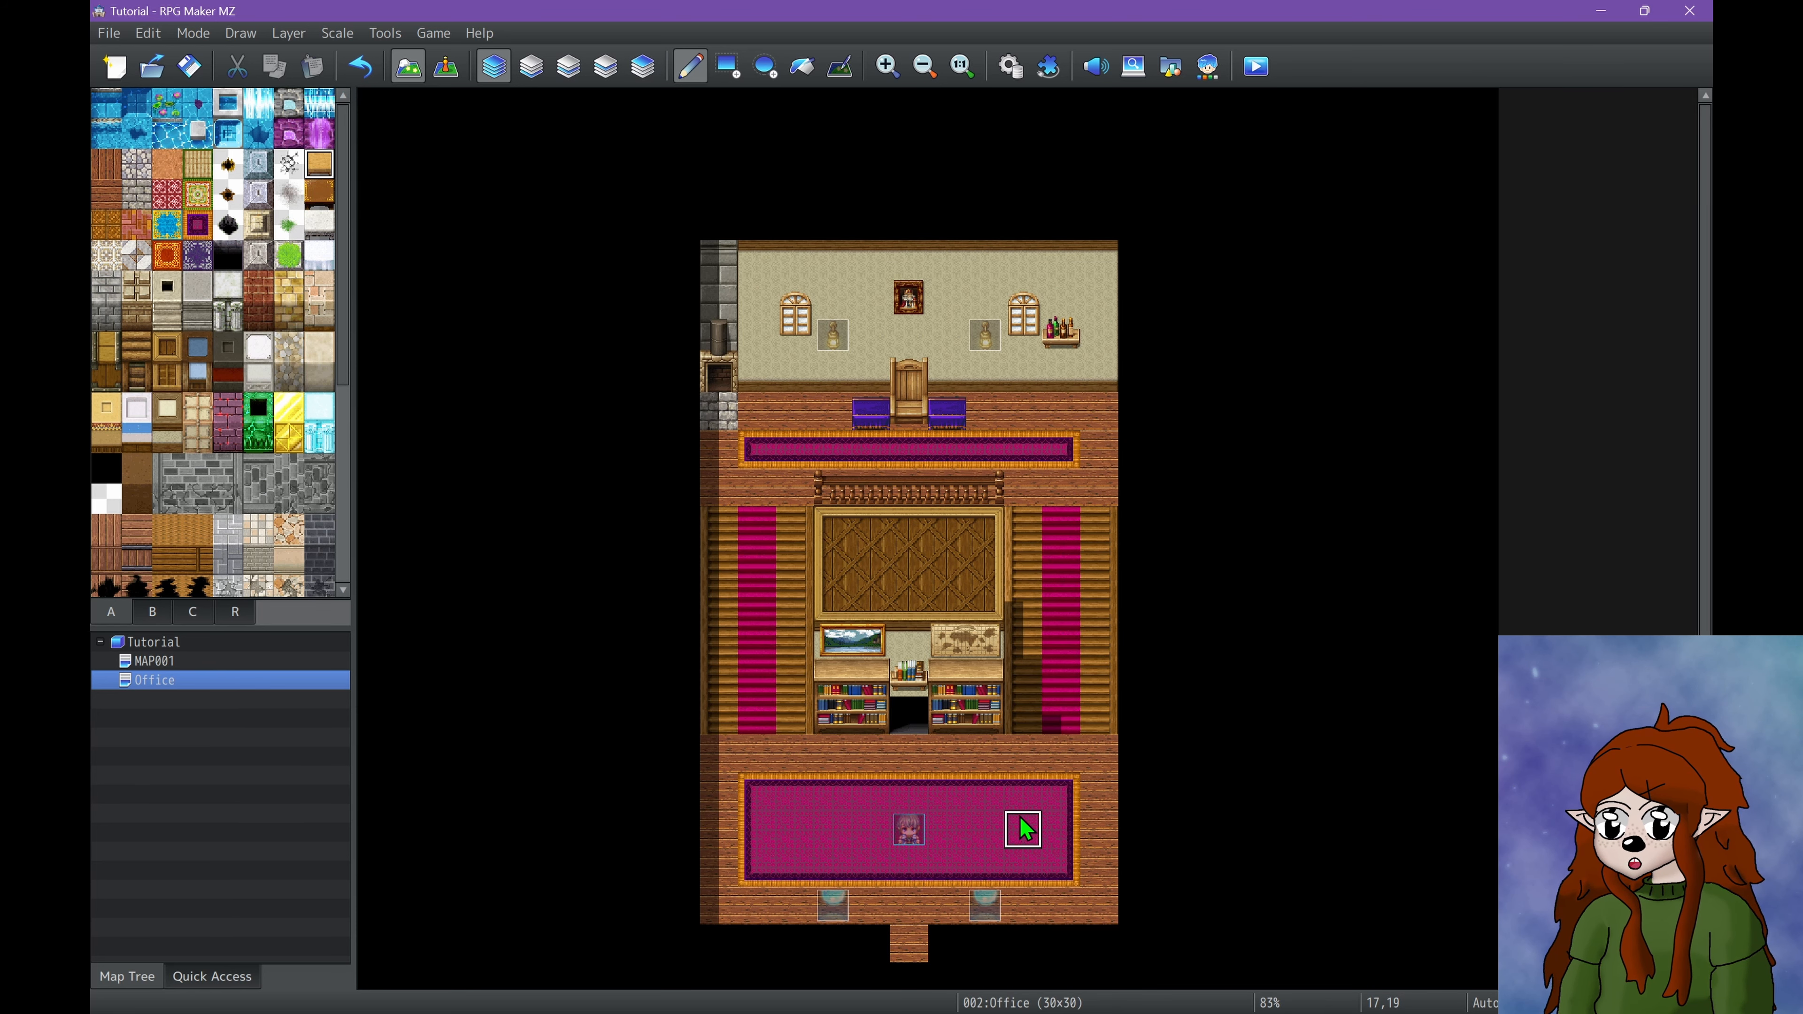
pyautogui.moveTo(1018, 825); pyautogui.dragTo(1095, 825)
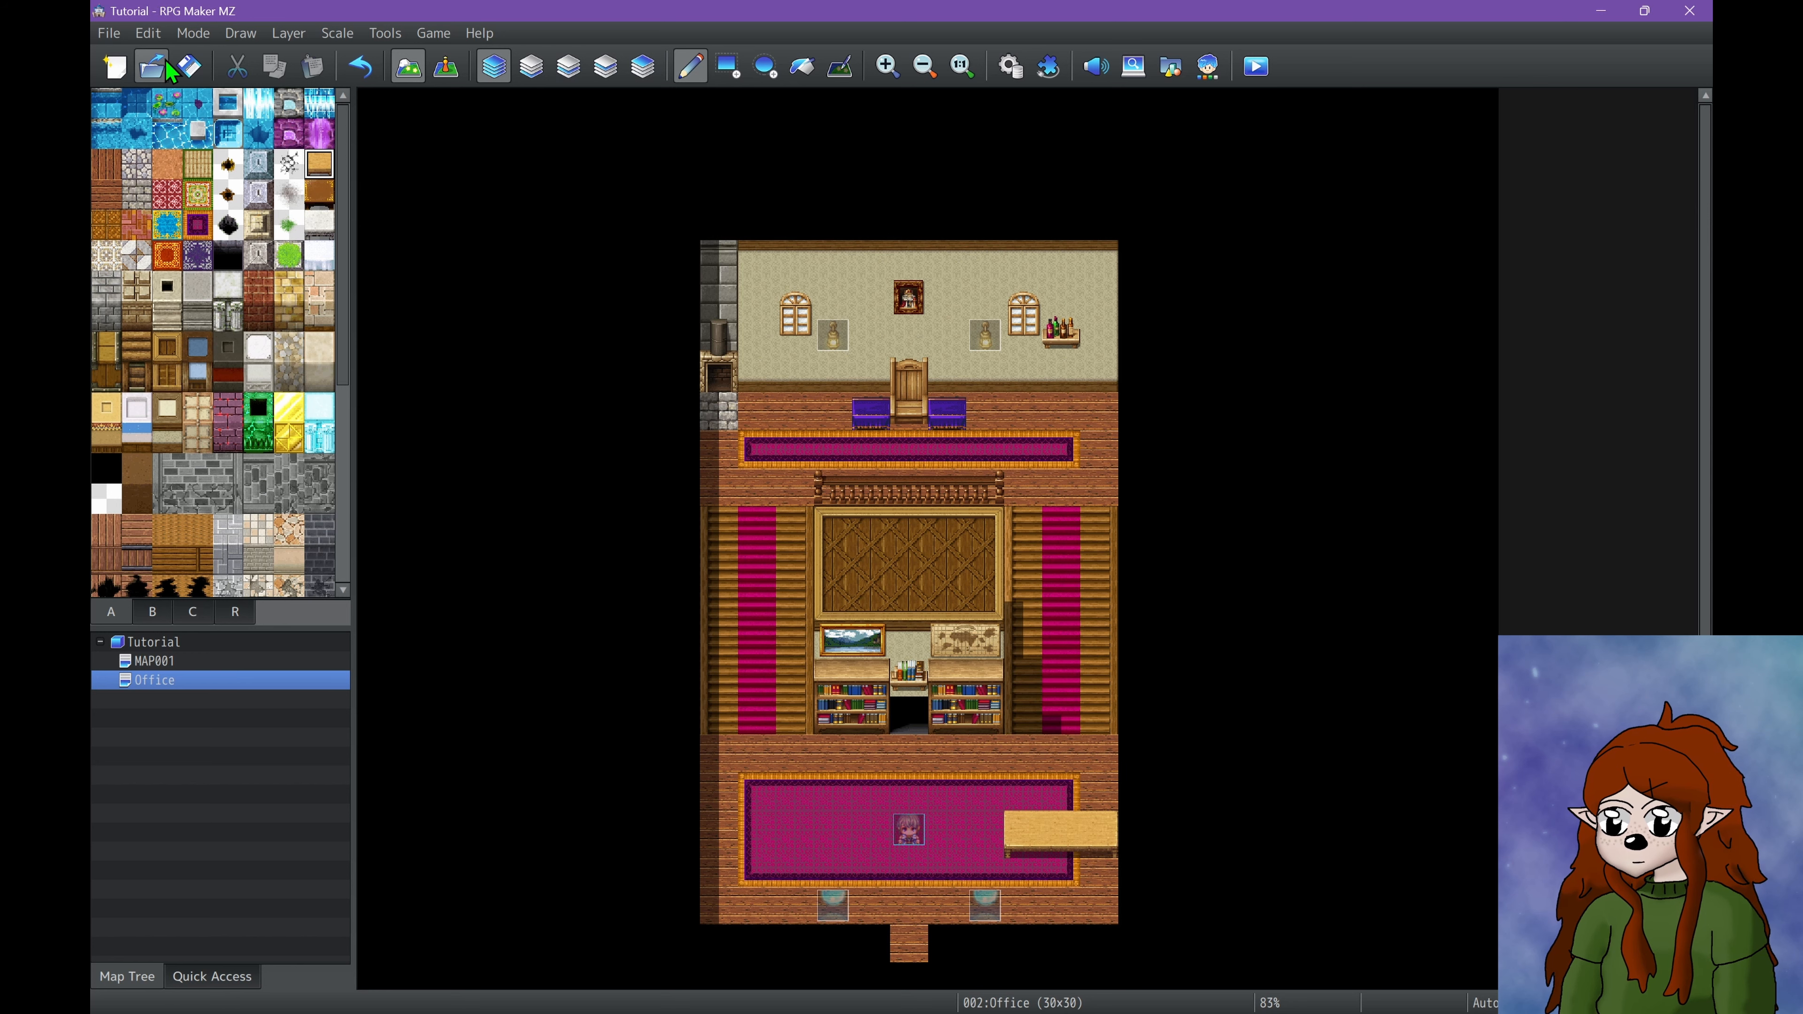
# Paint a plaster wall three tiles wide behind the lower-floor table, at the foot of the right staircase.
pyautogui.keyDown('ctrl'); pyautogui.scroll(4, 1125, 827); pyautogui.keyUp('ctrl')
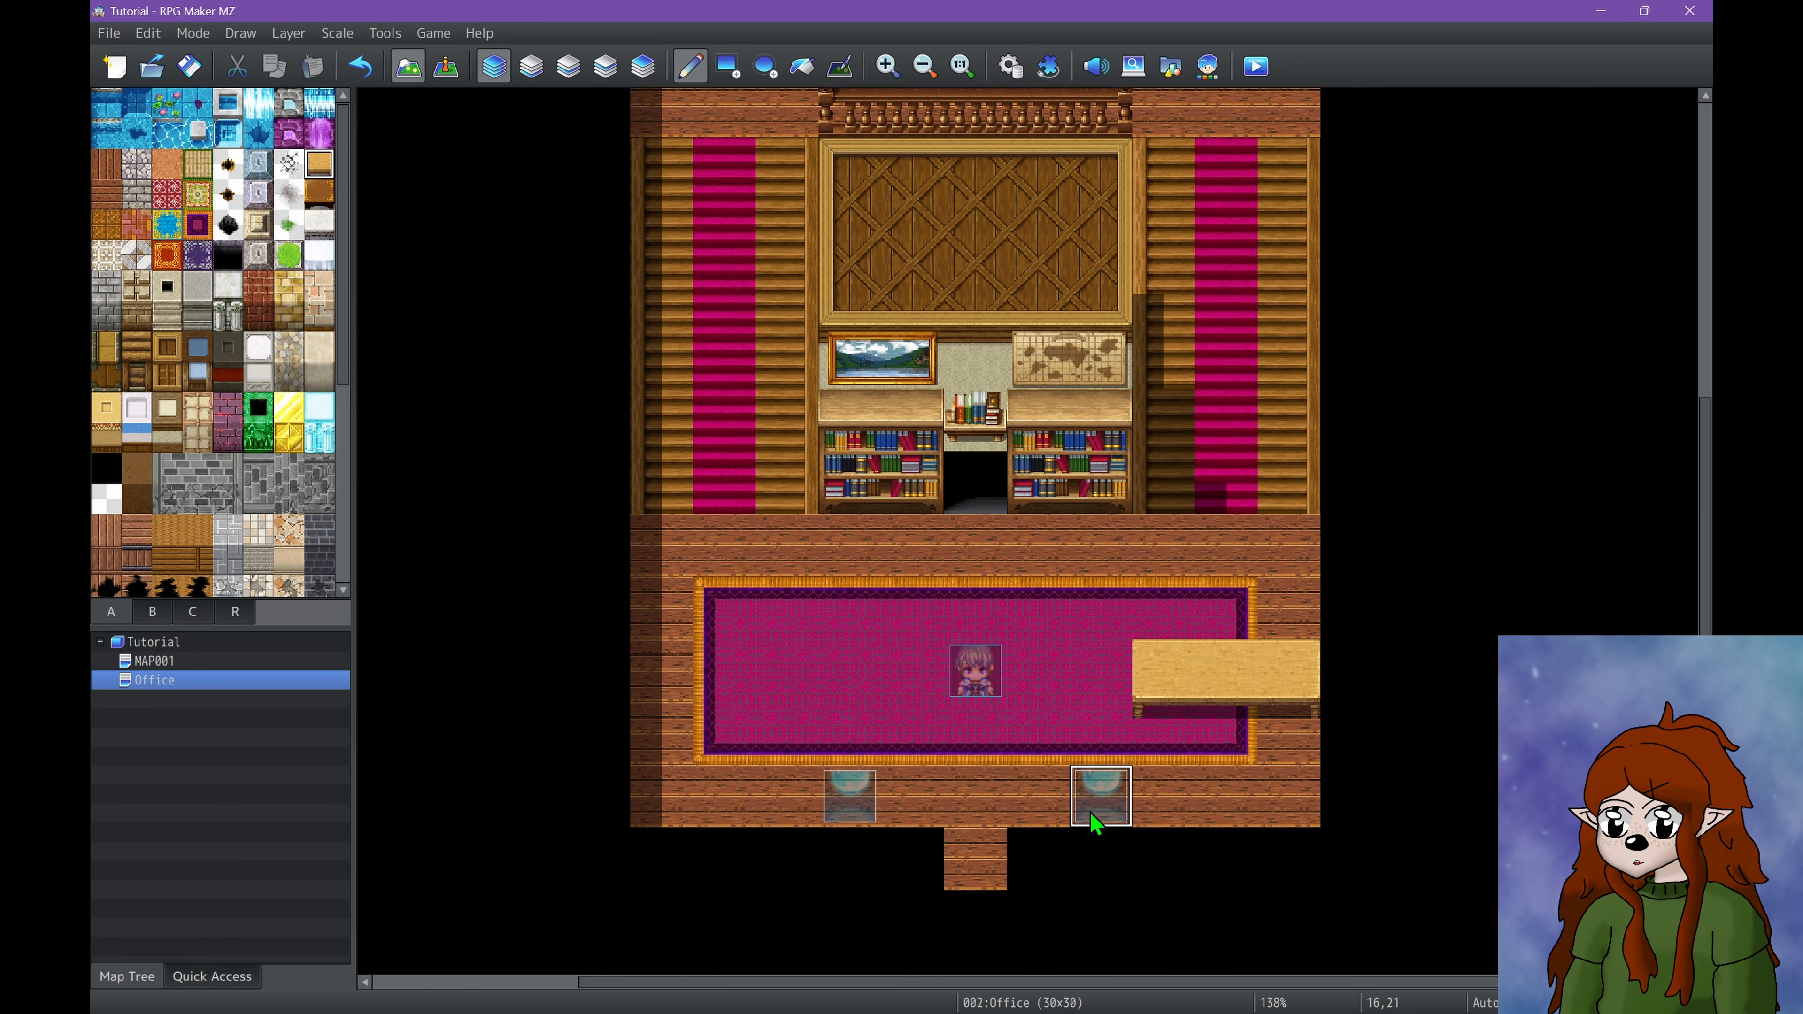
pyautogui.click(153, 613)
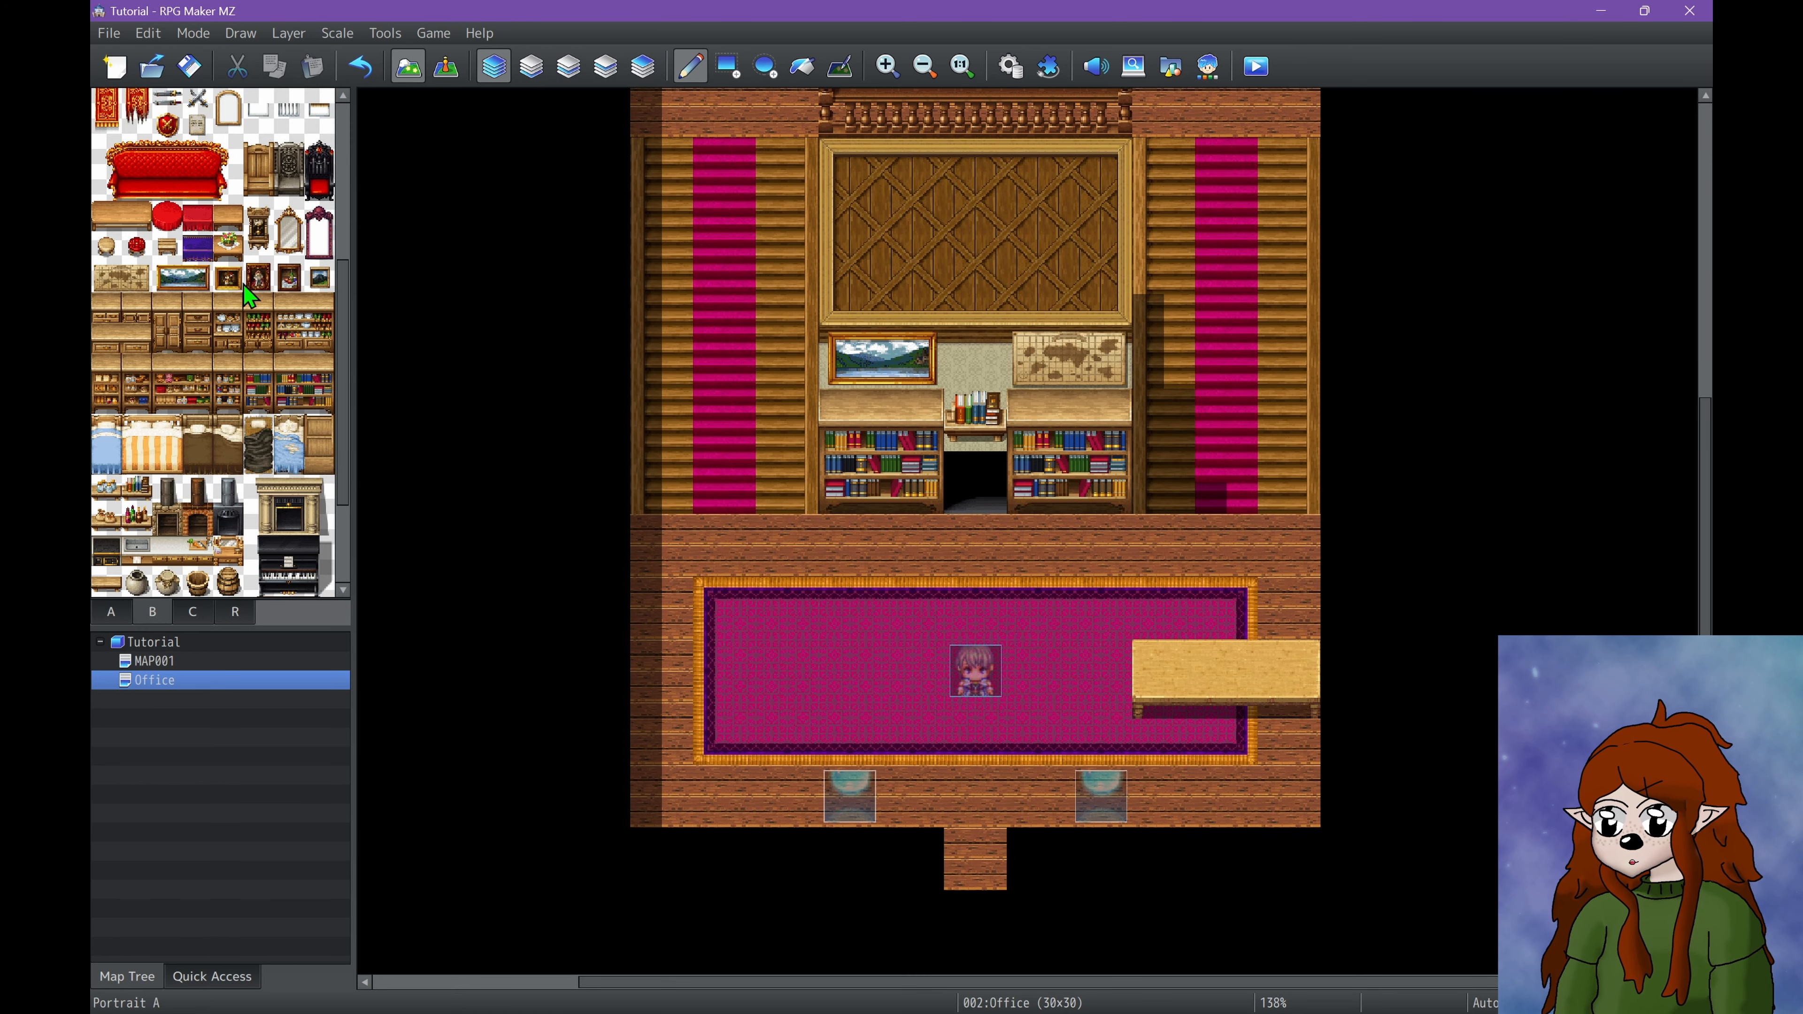
pyautogui.scroll(-5, 247, 298)
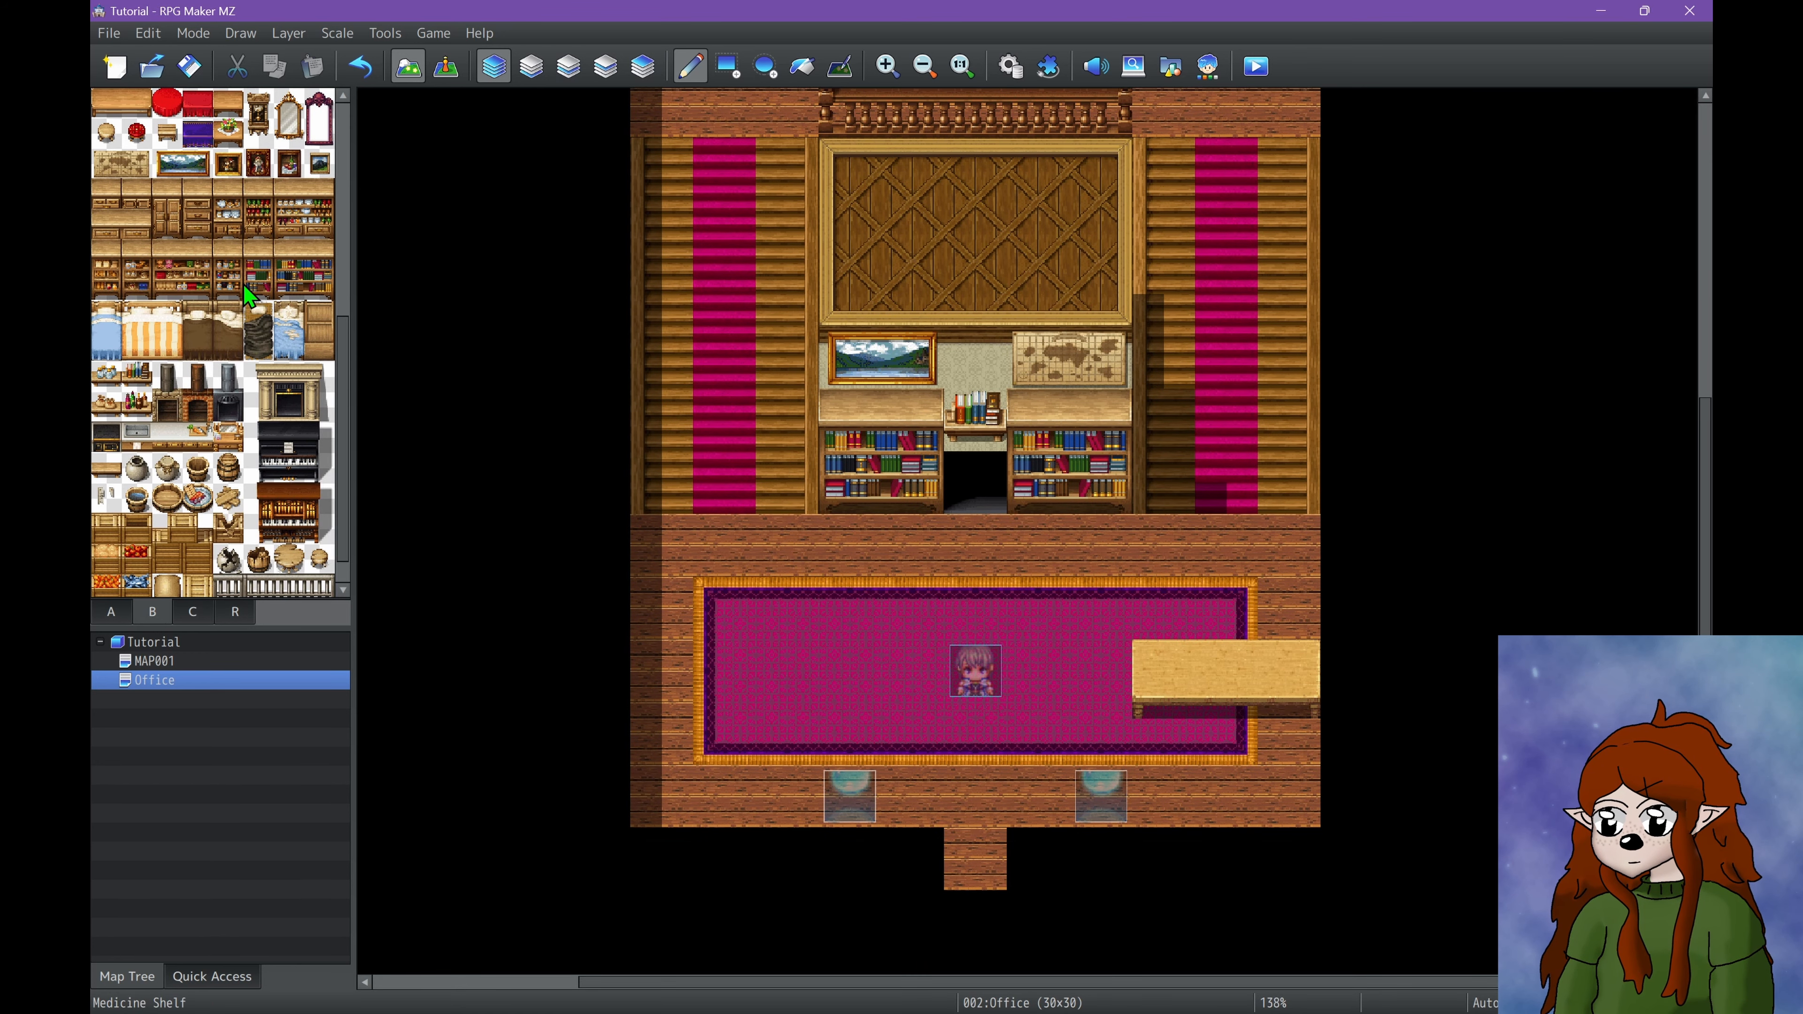
pyautogui.click(191, 619)
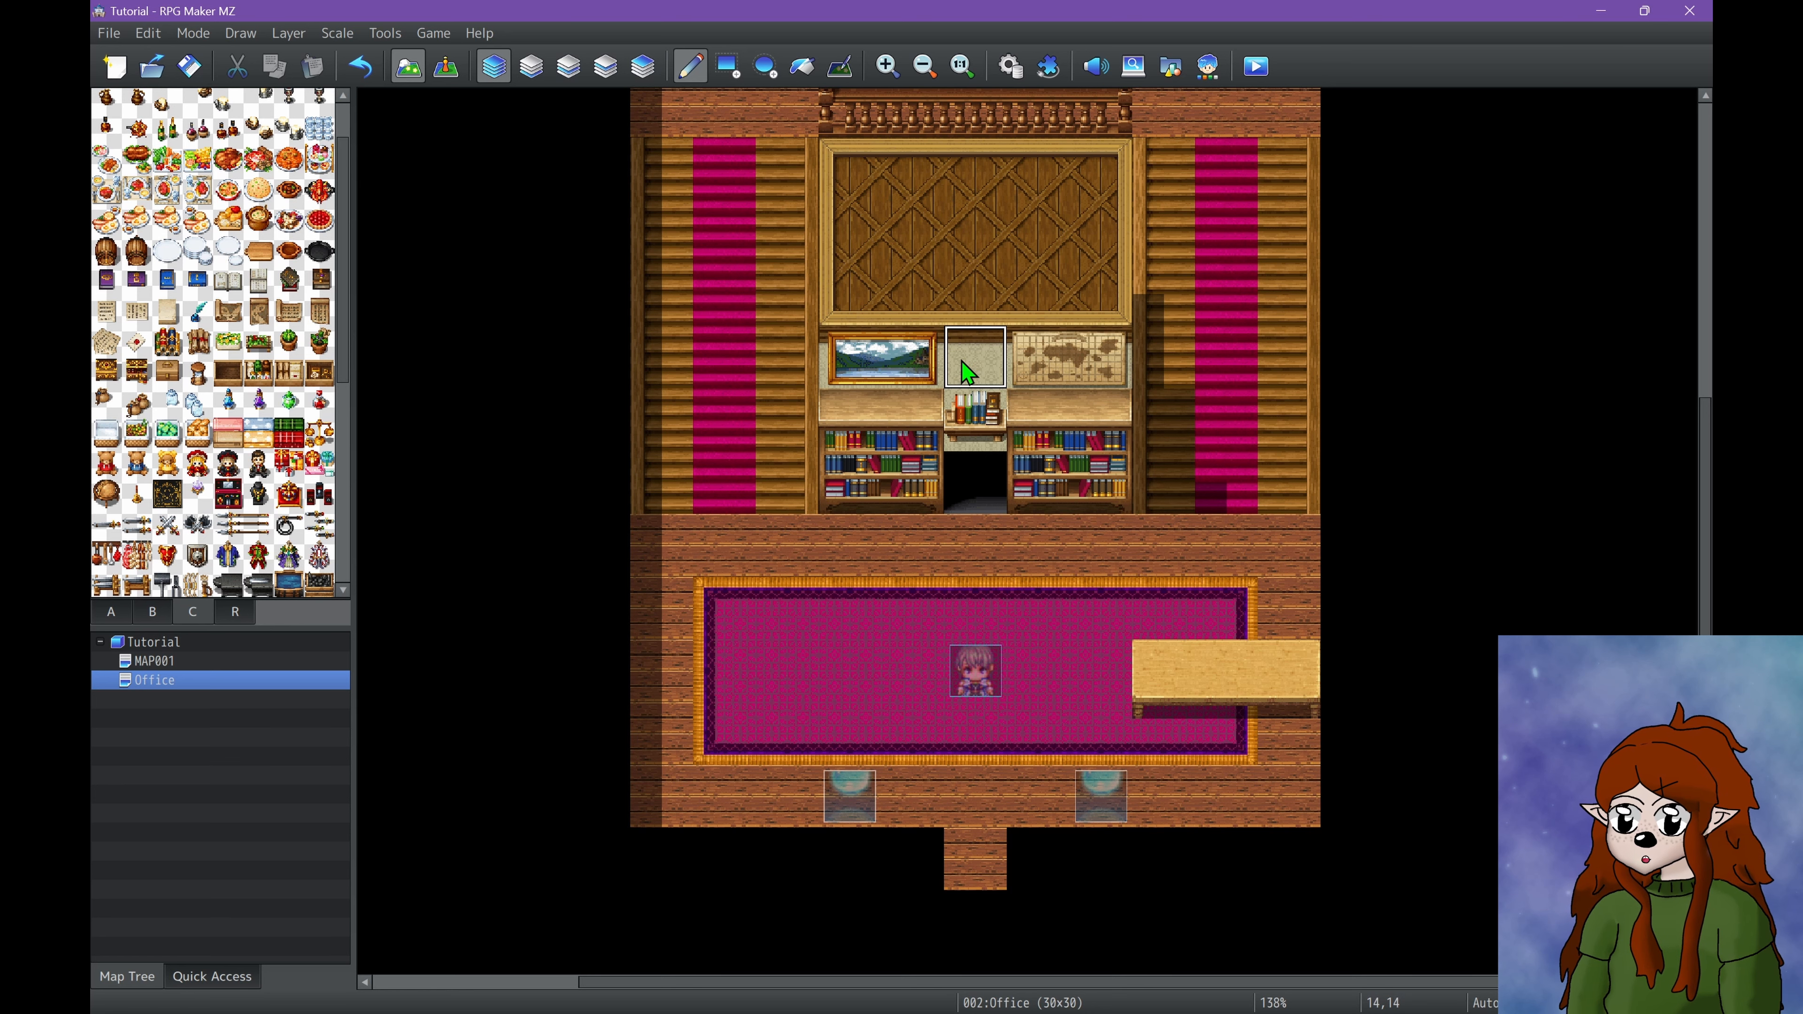
pyautogui.click(1170, 534)
pyautogui.moveTo(1166, 520)
pyautogui.mouseDown()
pyautogui.moveTo(1184, 506)
pyautogui.moveTo(1243, 526)
pyautogui.mouseUp()
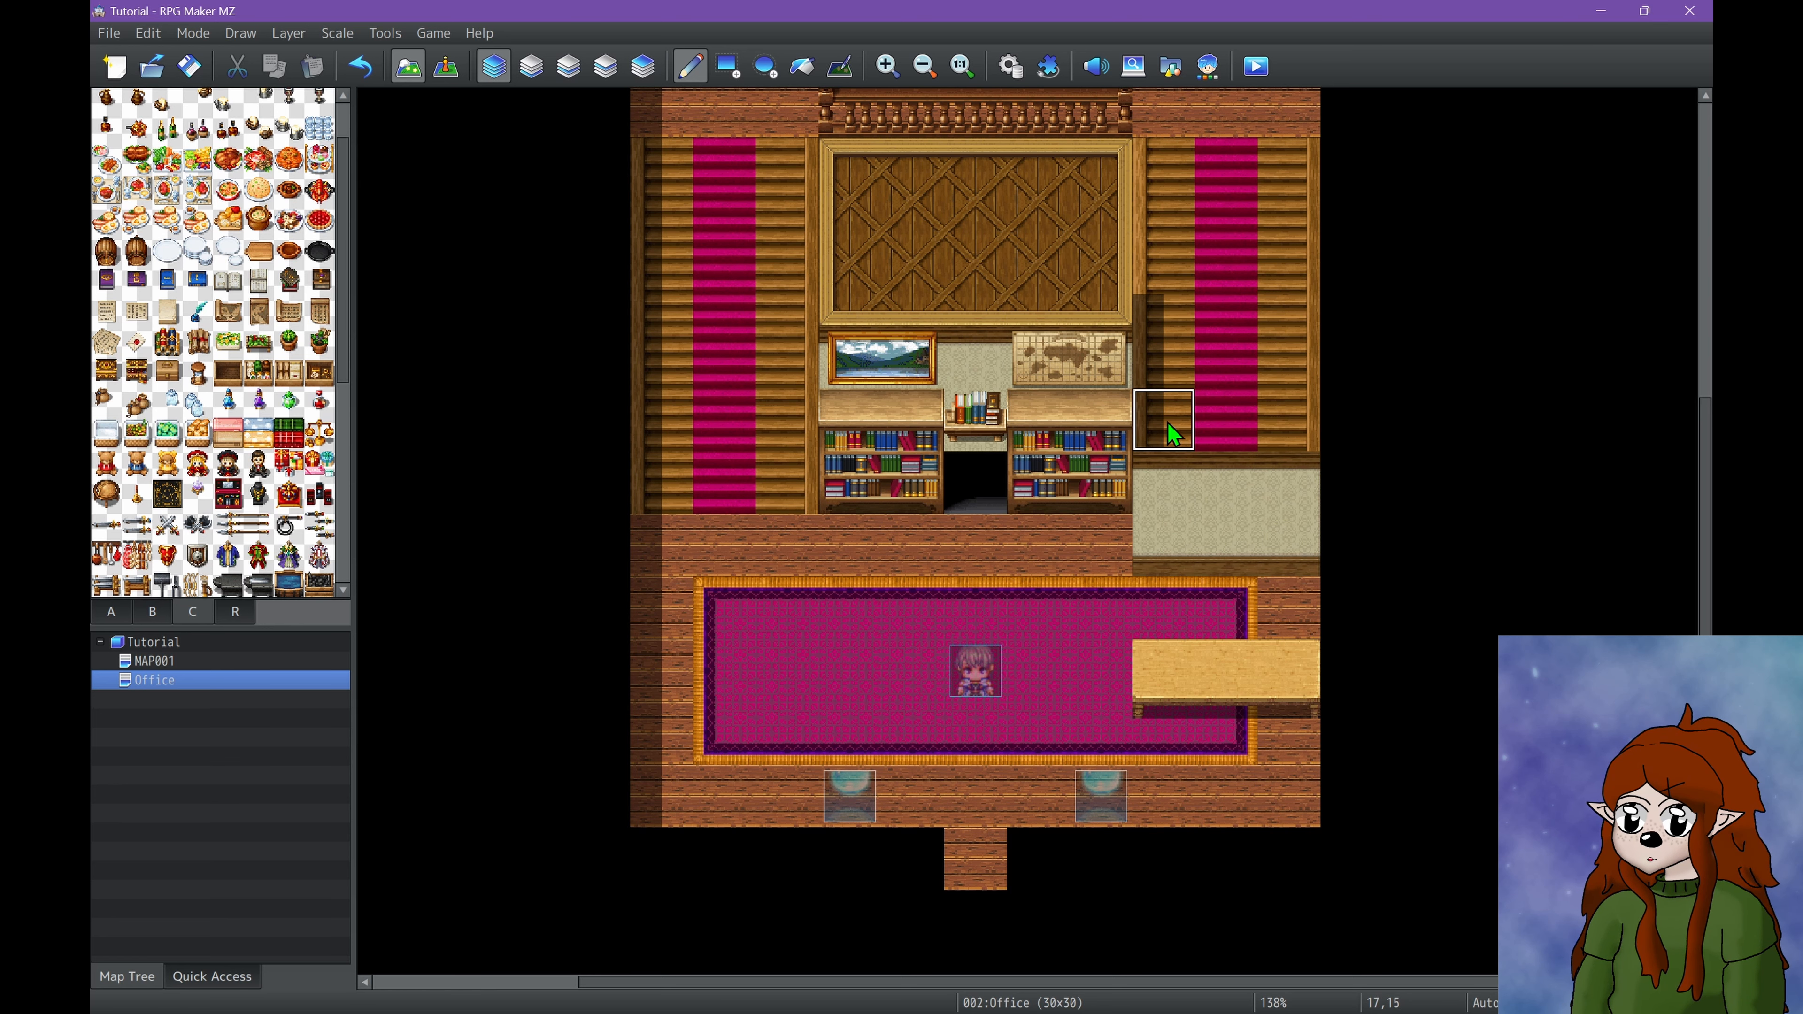
# Cover the lower part of the right staircase with paneled wood, three tiles wide and three high, directly above the new plaster wall.
pyautogui.moveTo(1173, 433); pyautogui.dragTo(1289, 438)
pyautogui.scroll(-1, 1352, 598)
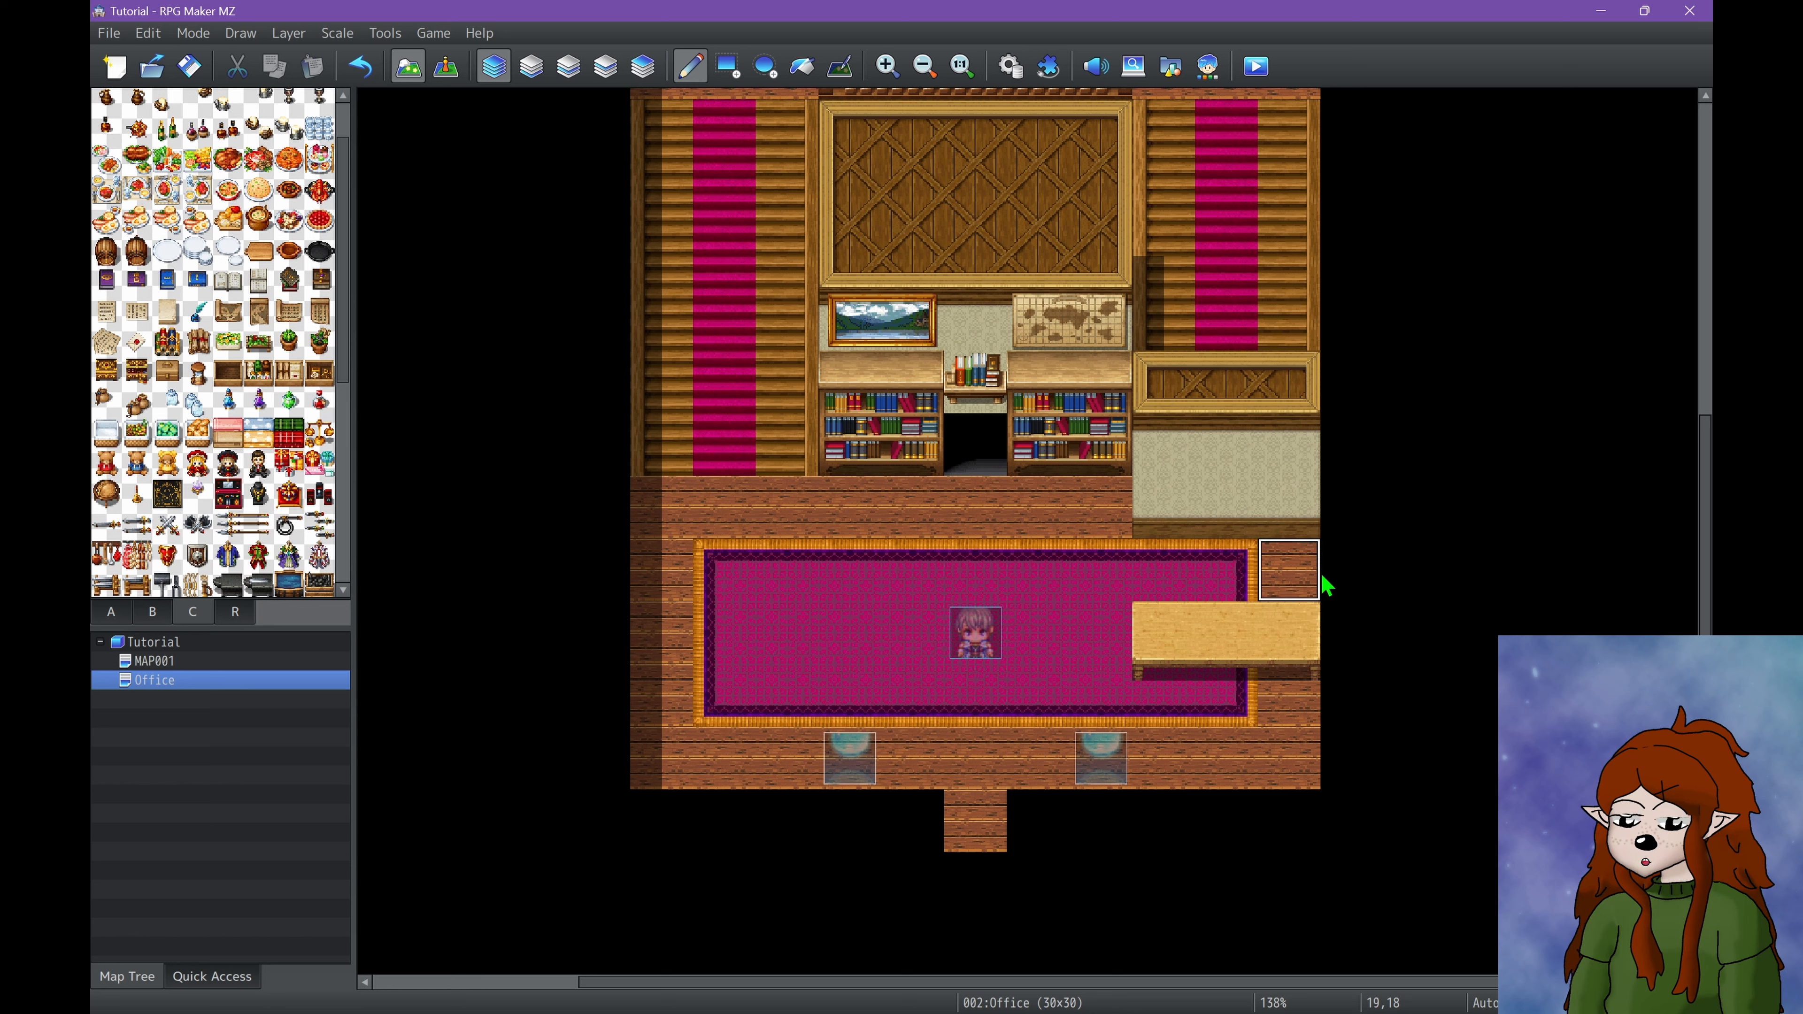
pyautogui.moveTo(1160, 333)
pyautogui.mouseDown()
pyautogui.moveTo(1155, 278)
pyautogui.moveTo(1254, 369)
pyautogui.mouseUp()
pyautogui.moveTo(1305, 469)
pyautogui.mouseDown()
pyautogui.moveTo(1228, 320)
pyautogui.moveTo(1320, 341)
pyautogui.moveTo(1223, 285)
pyautogui.mouseUp()
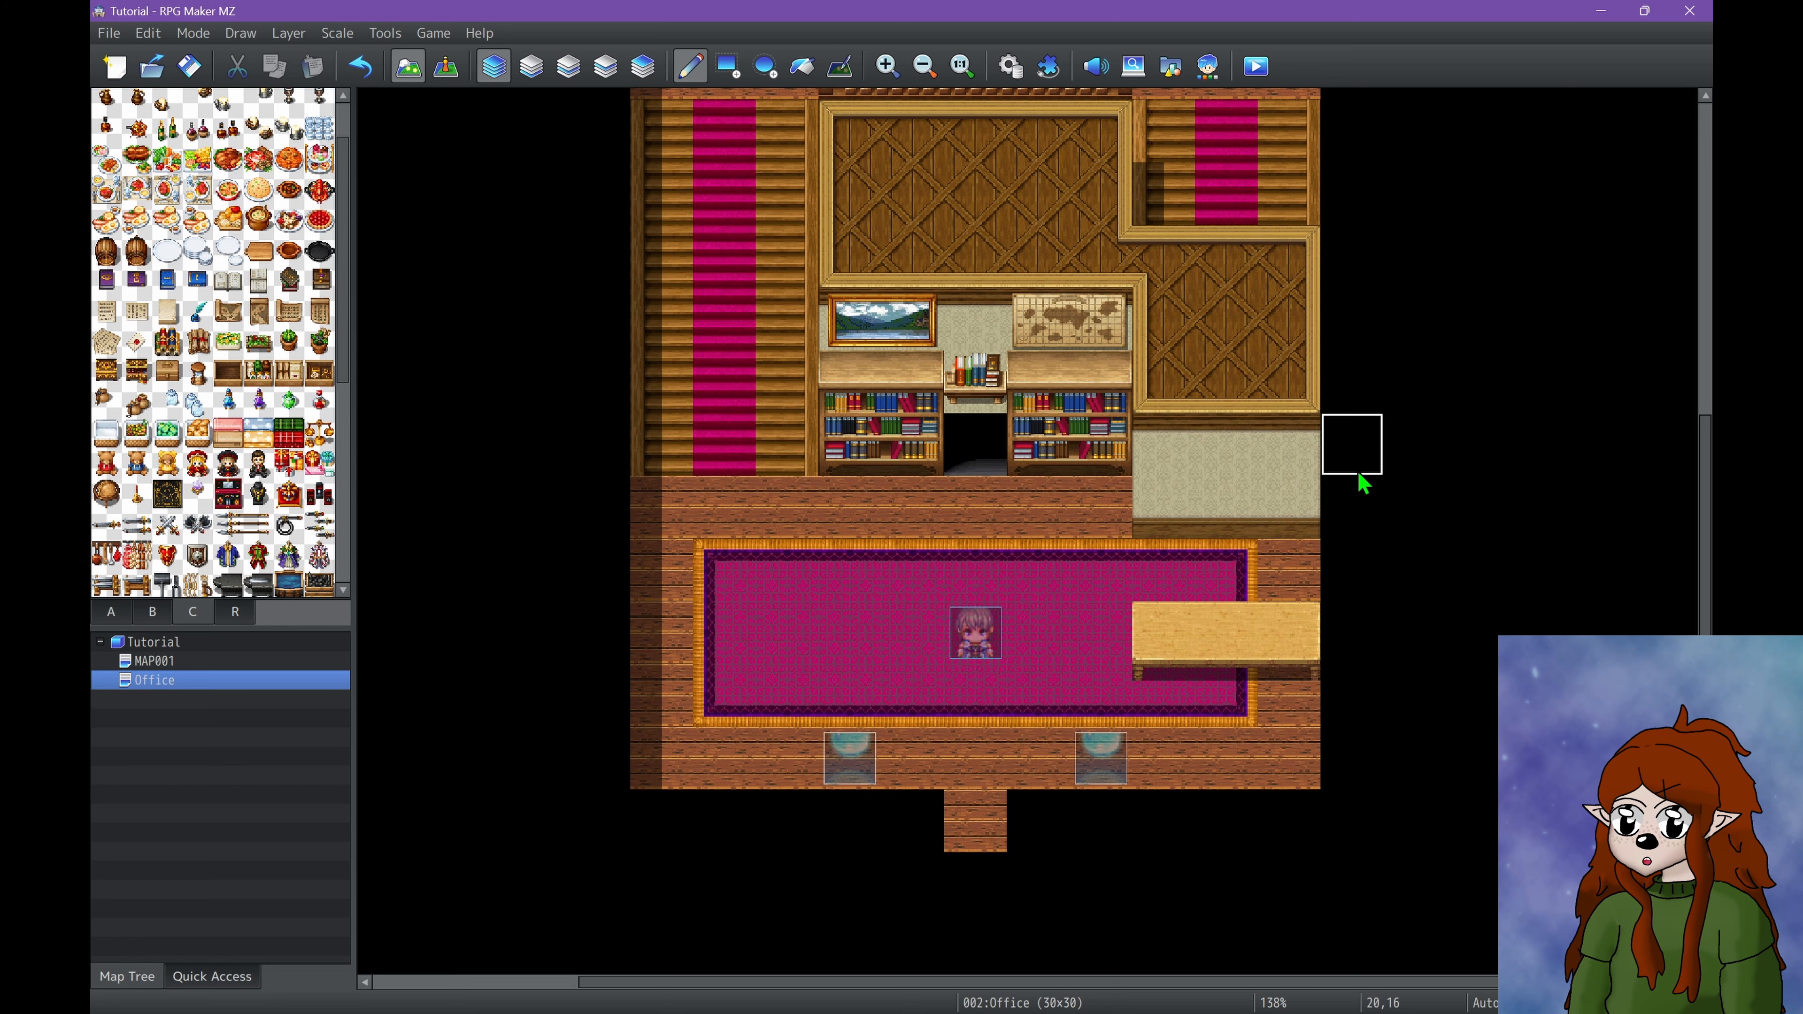
pyautogui.keyDown('ctrl'); pyautogui.scroll(-1, 1363, 477); pyautogui.keyUp('ctrl')
pyautogui.scroll(2, 1362, 482)
pyautogui.scroll(1, 1362, 484)
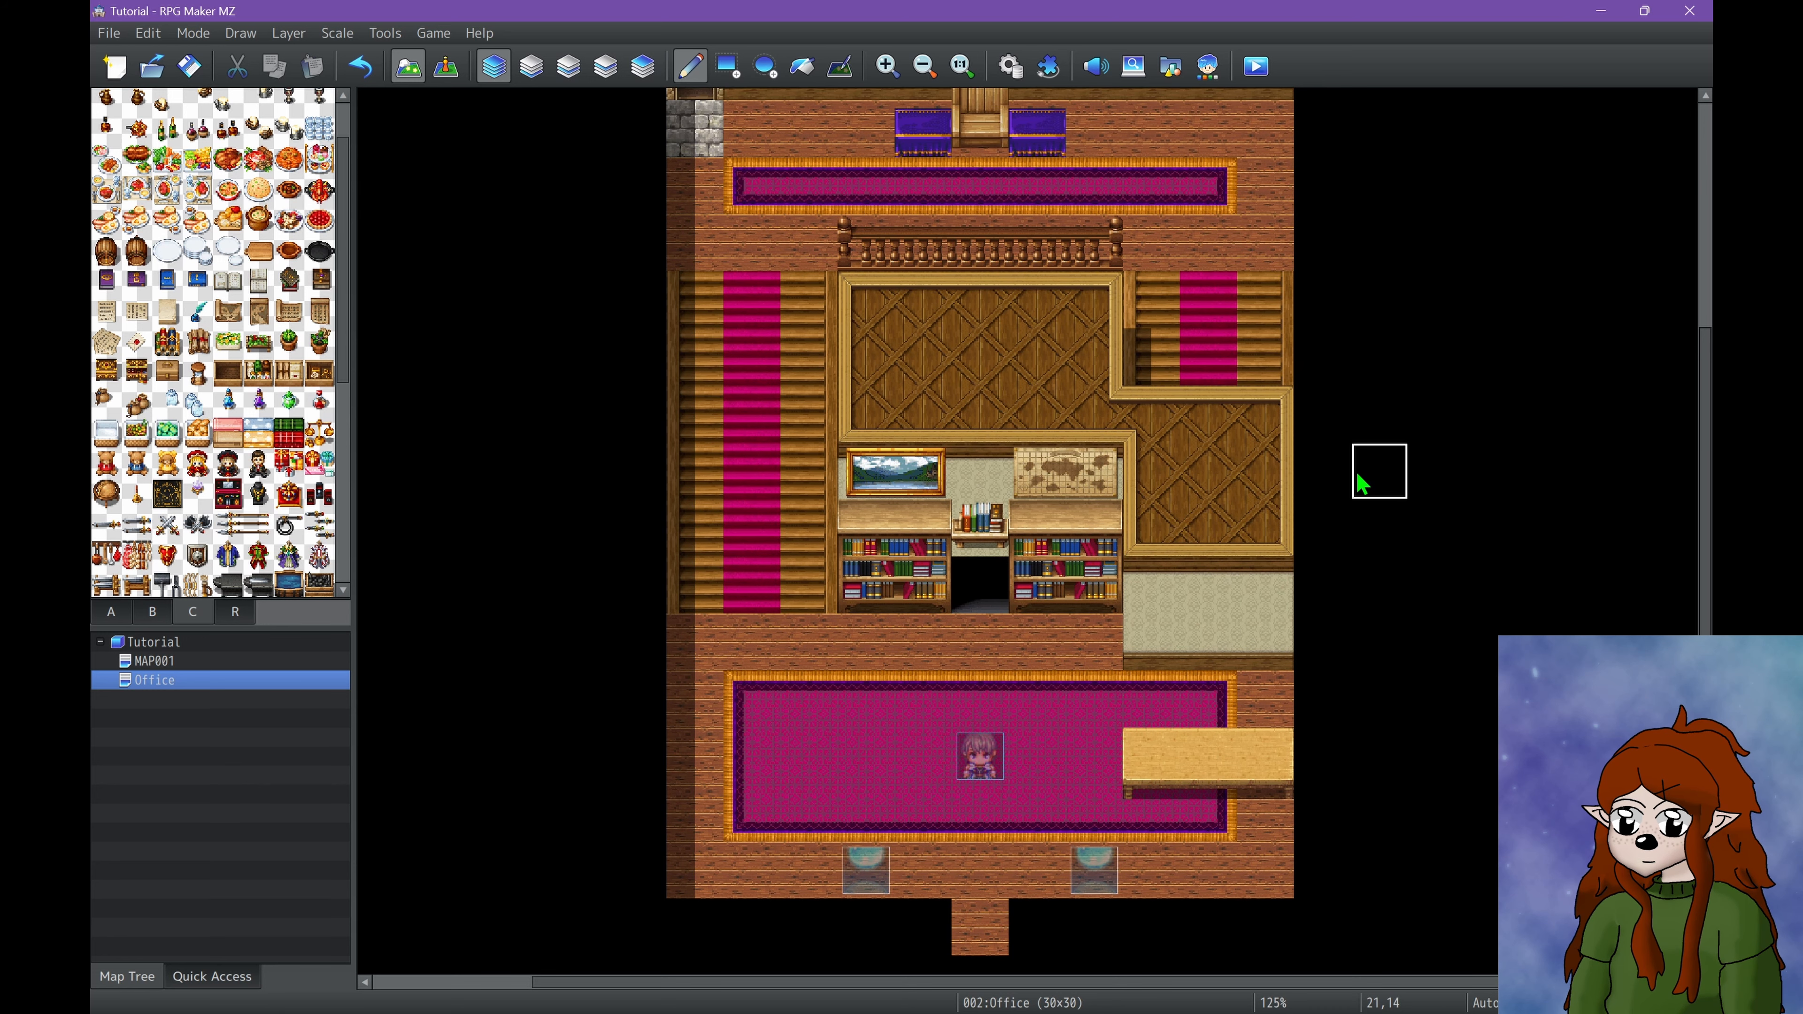
pyautogui.scroll(-1, 1167, 374)
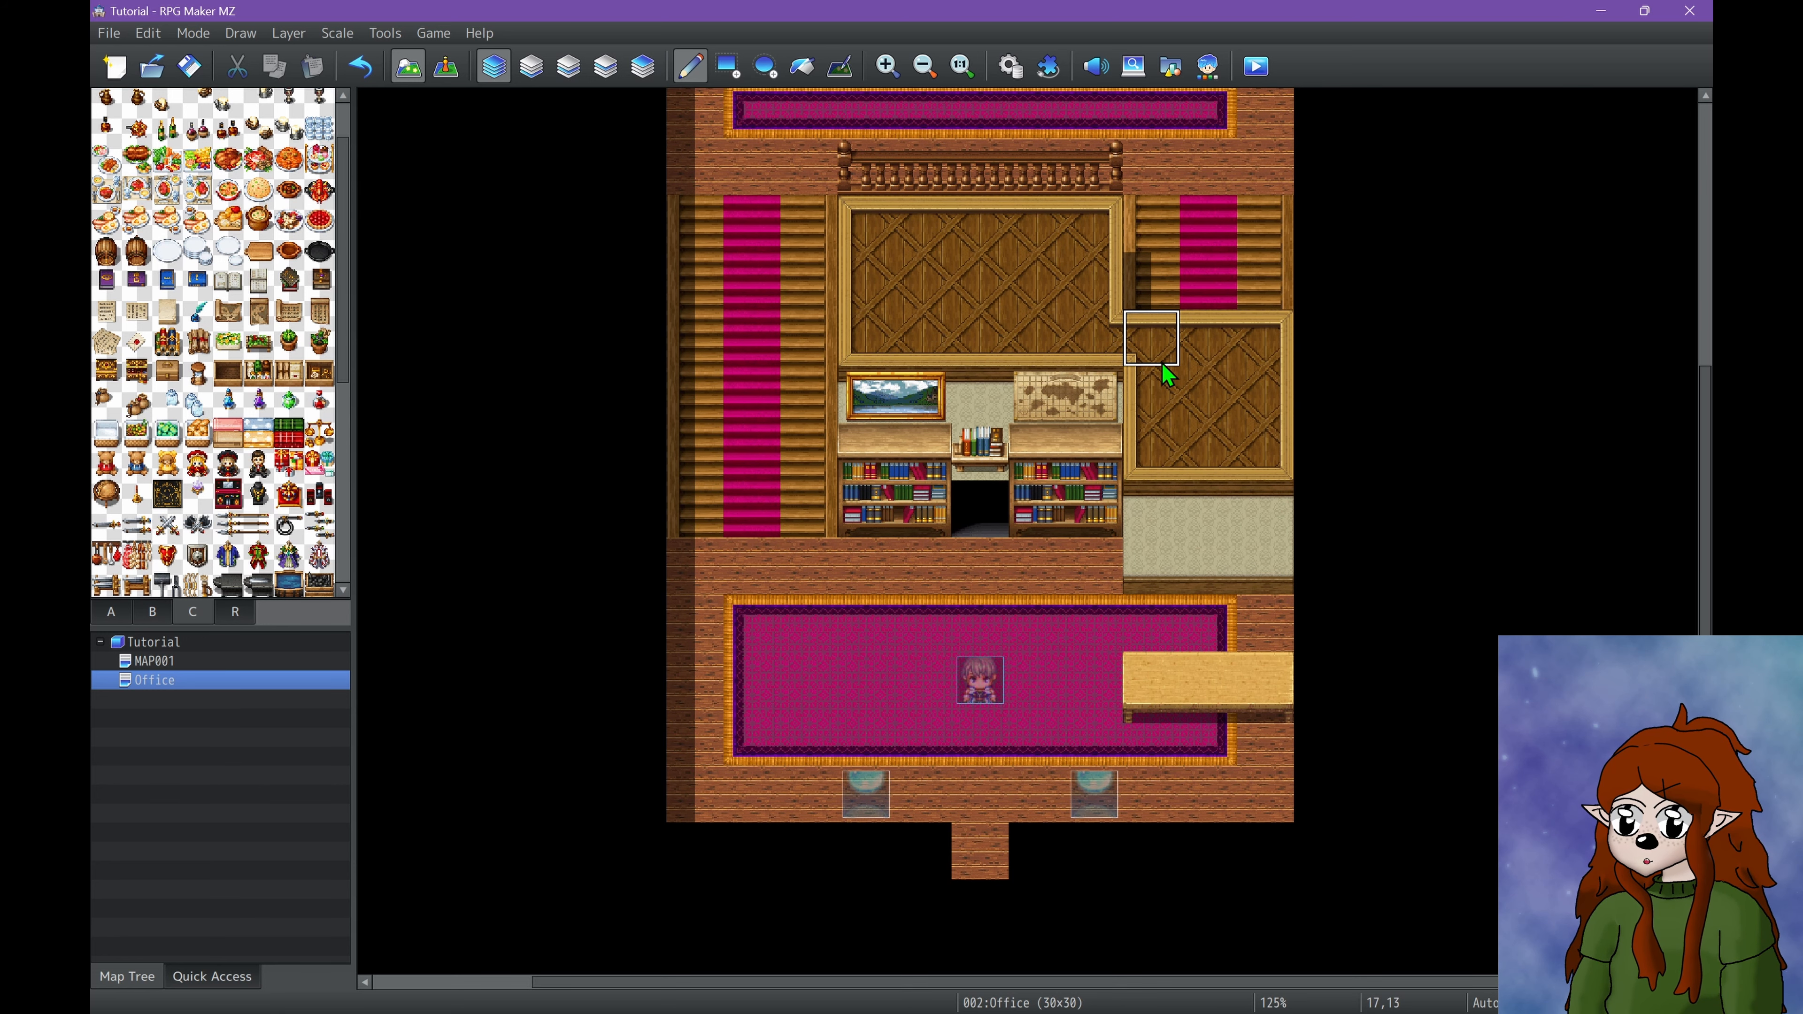
pyautogui.scroll(-1, 1162, 362)
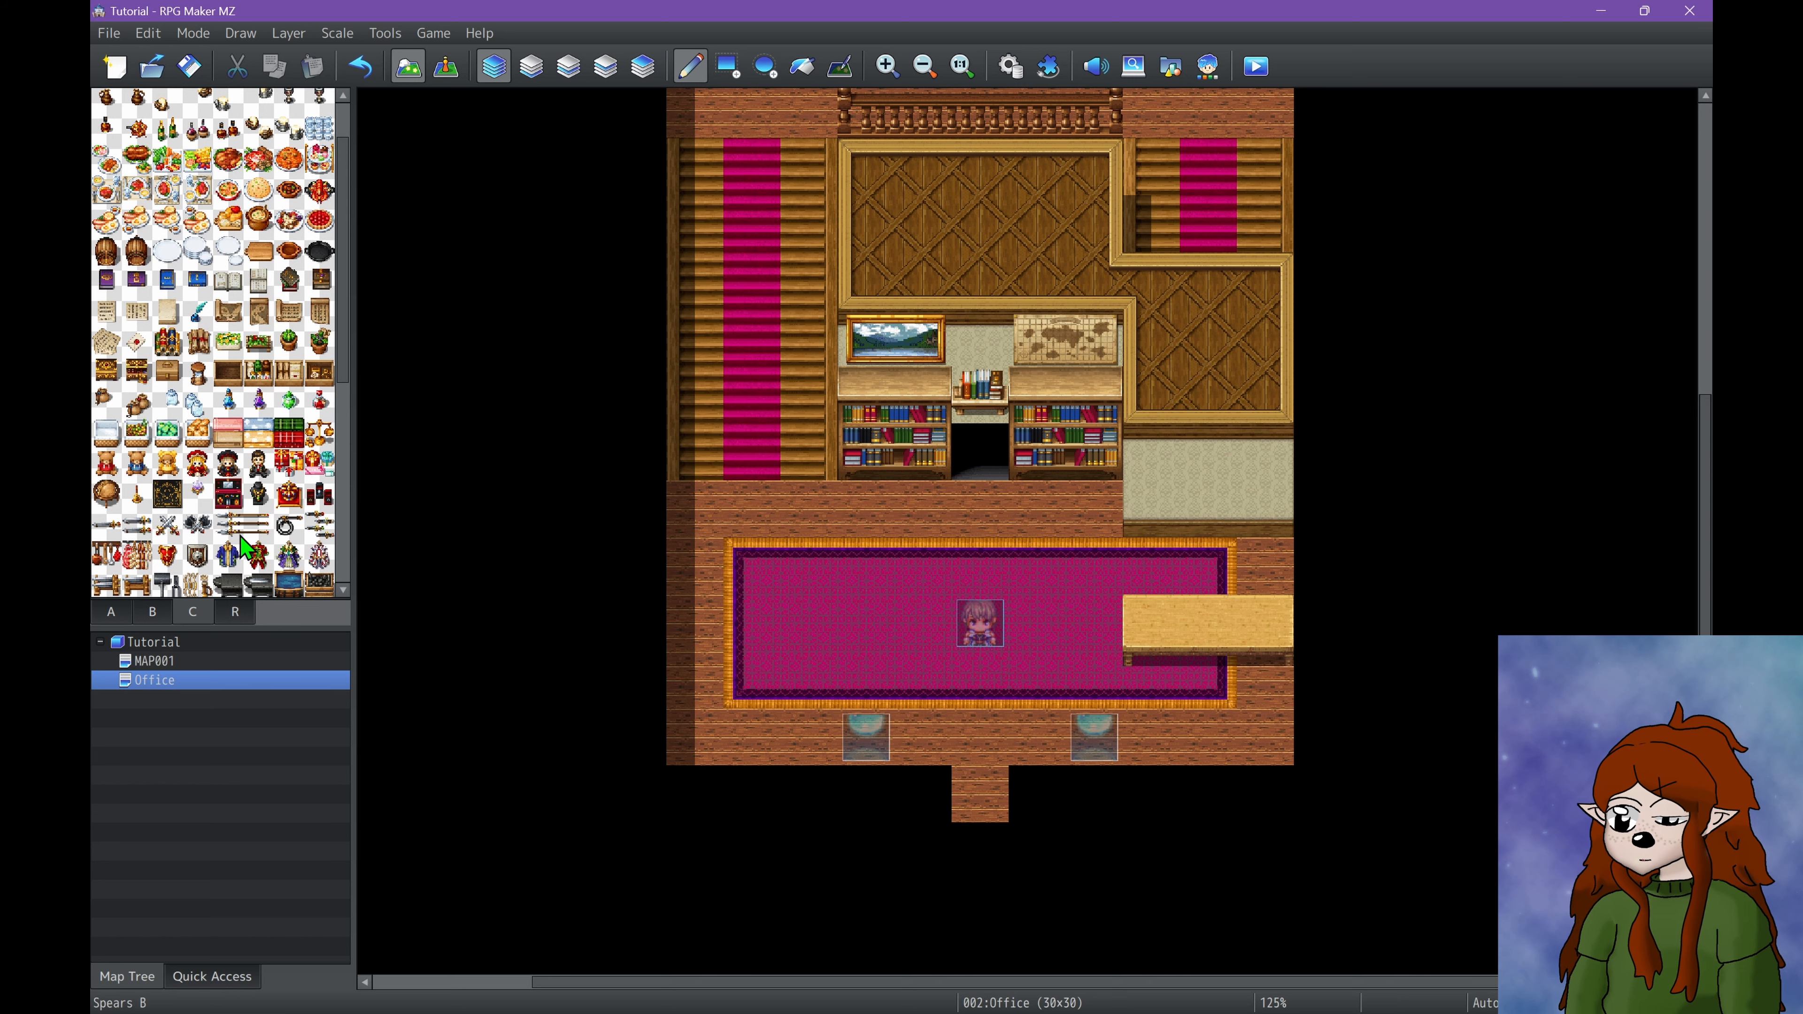
# Place the small paper notes on the upper-left tile of the wall behind the table and save the project.
pyautogui.click(151, 611)
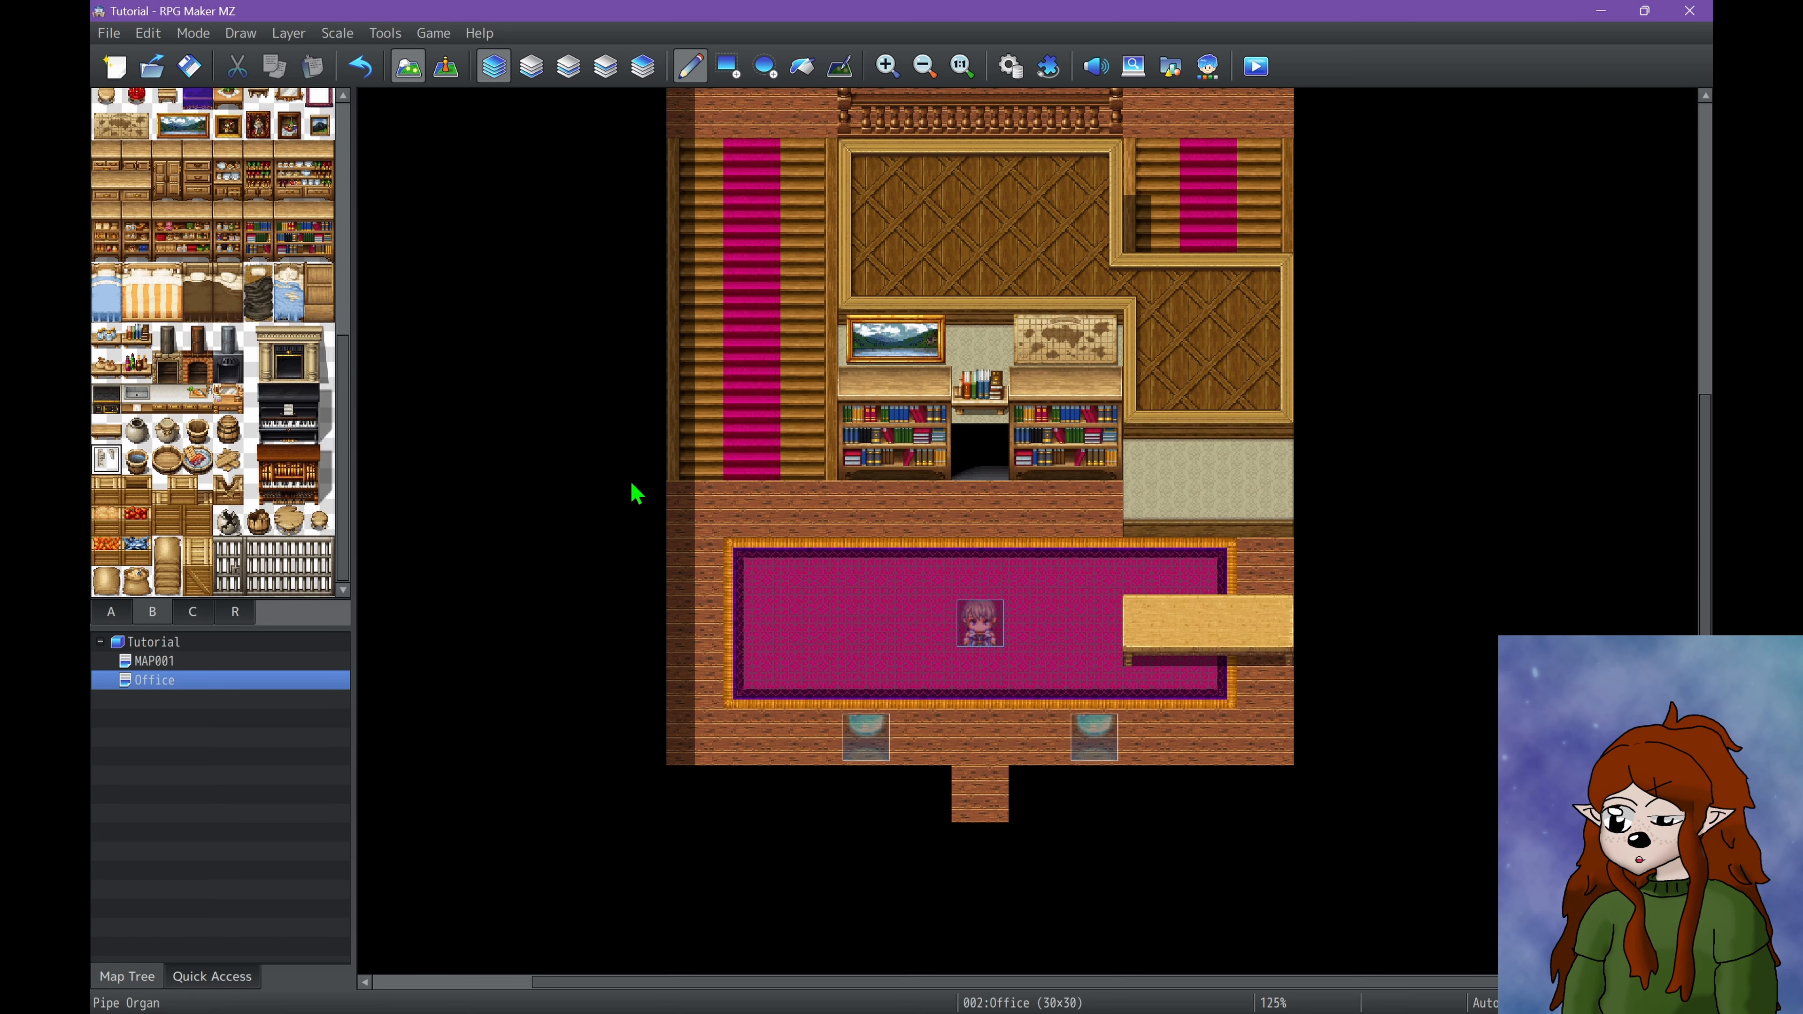
pyautogui.click(1143, 446)
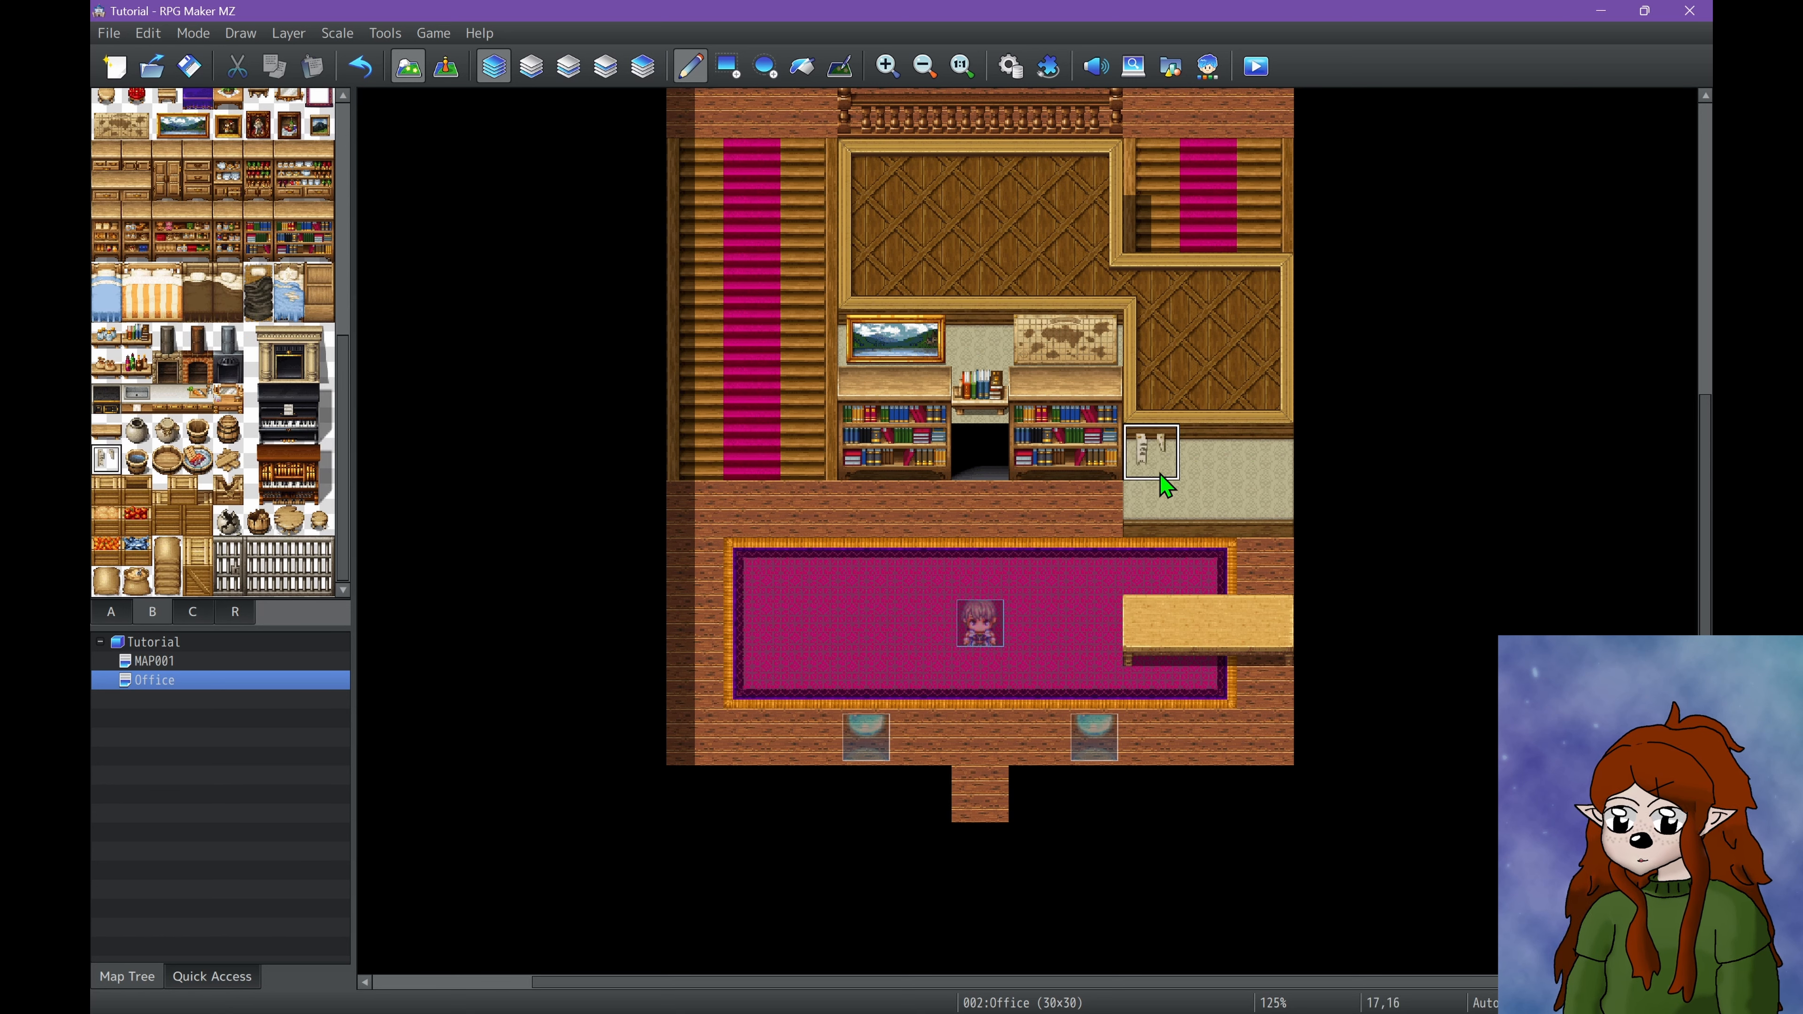
pyautogui.click(187, 67)
# Post written notices on the lower-left and lower-right tiles of the wall behind the table.
pyautogui.scroll(5, 234, 409)
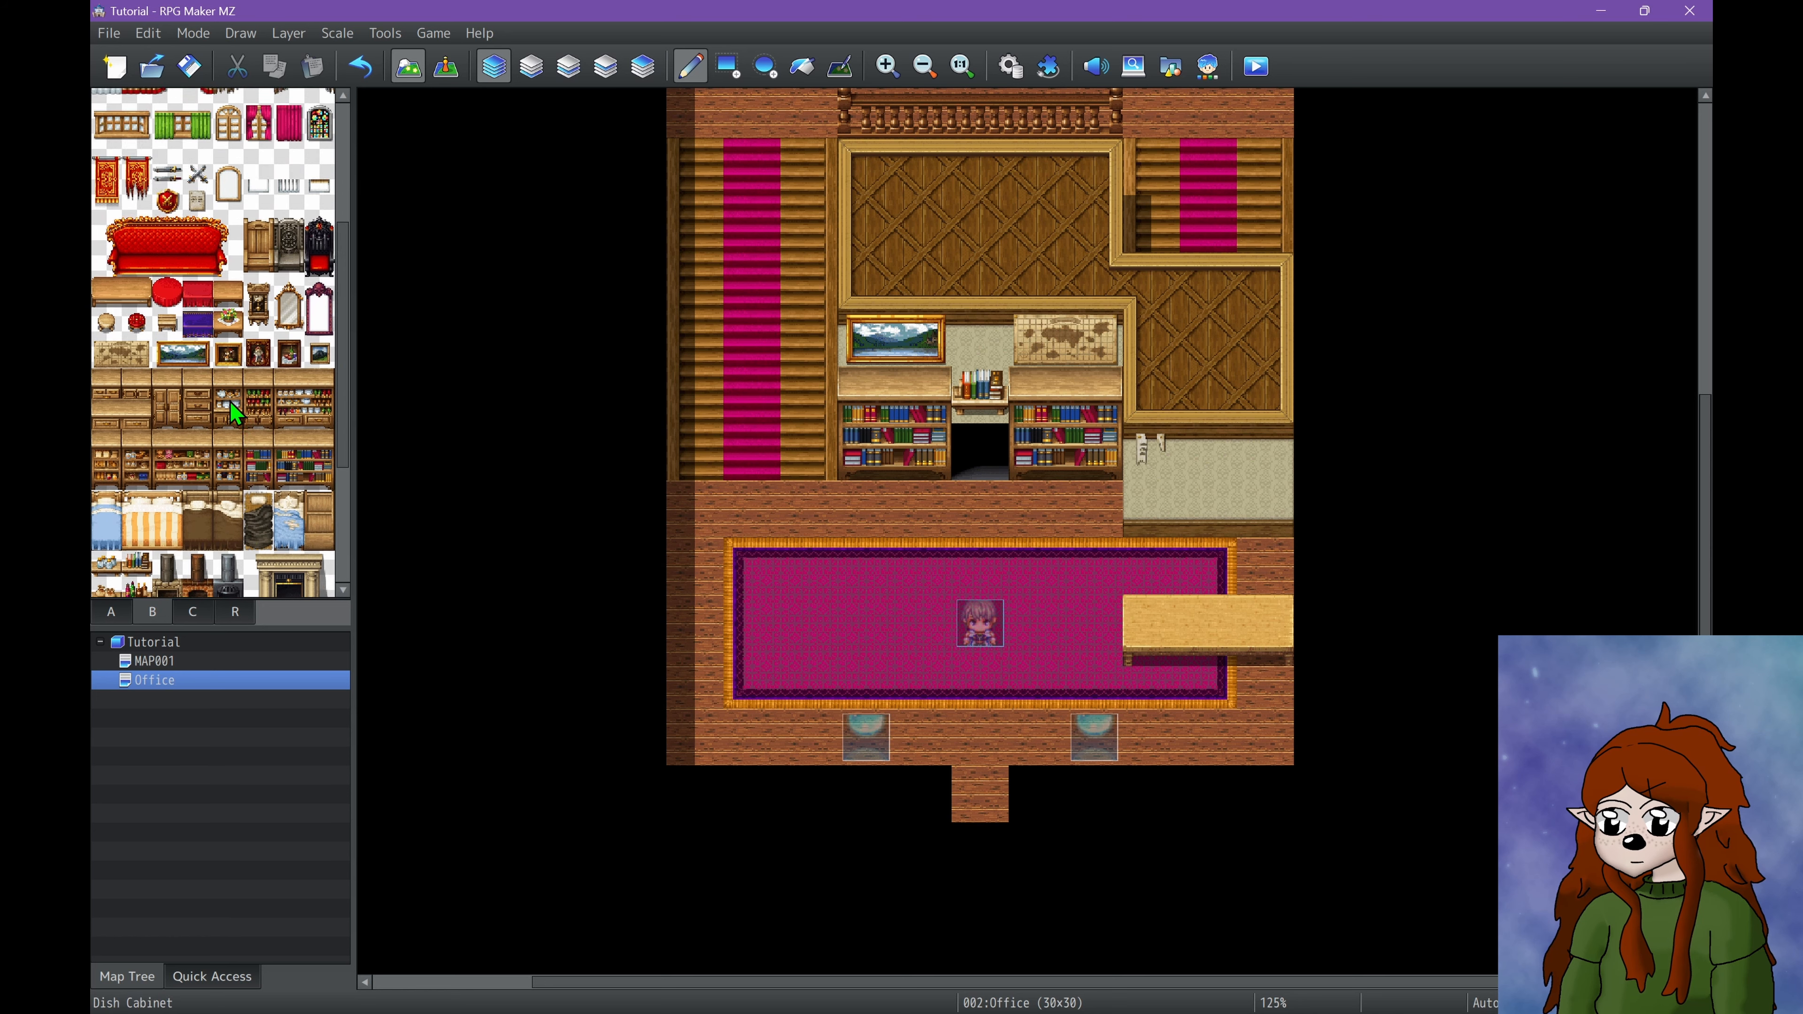
pyautogui.scroll(2, 231, 402)
pyautogui.scroll(2, 222, 418)
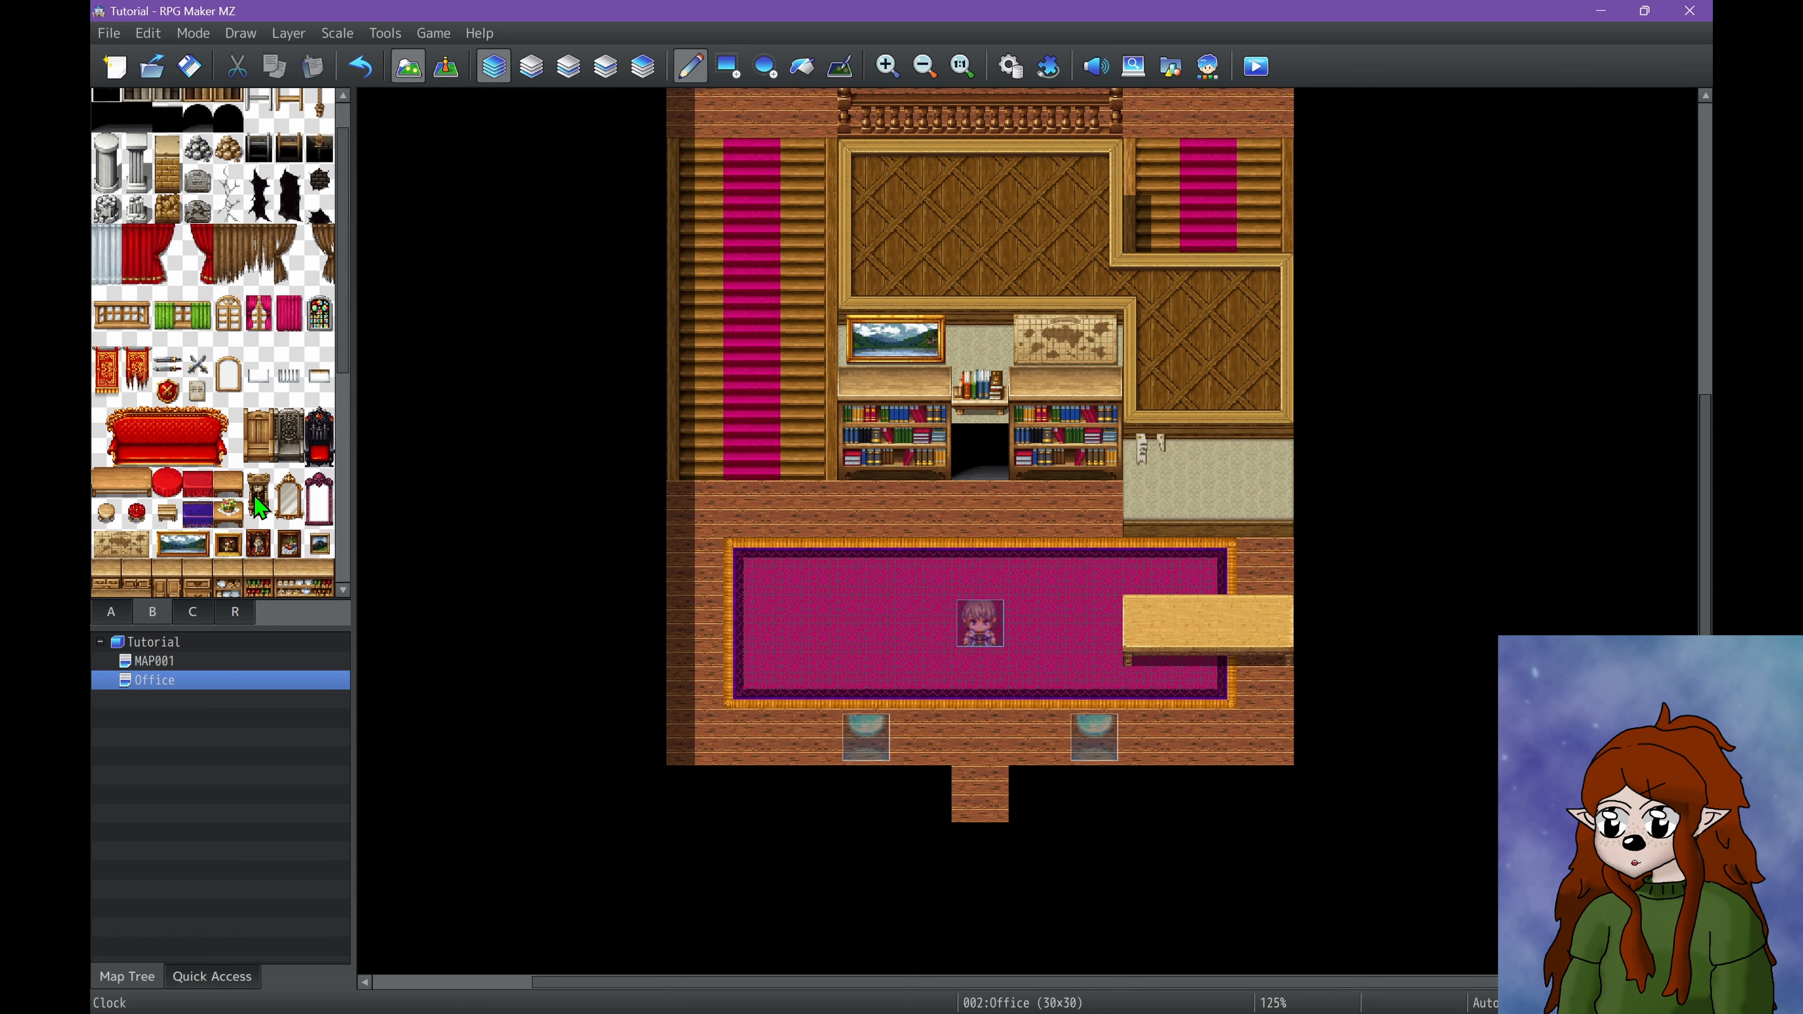
pyautogui.click(1164, 508)
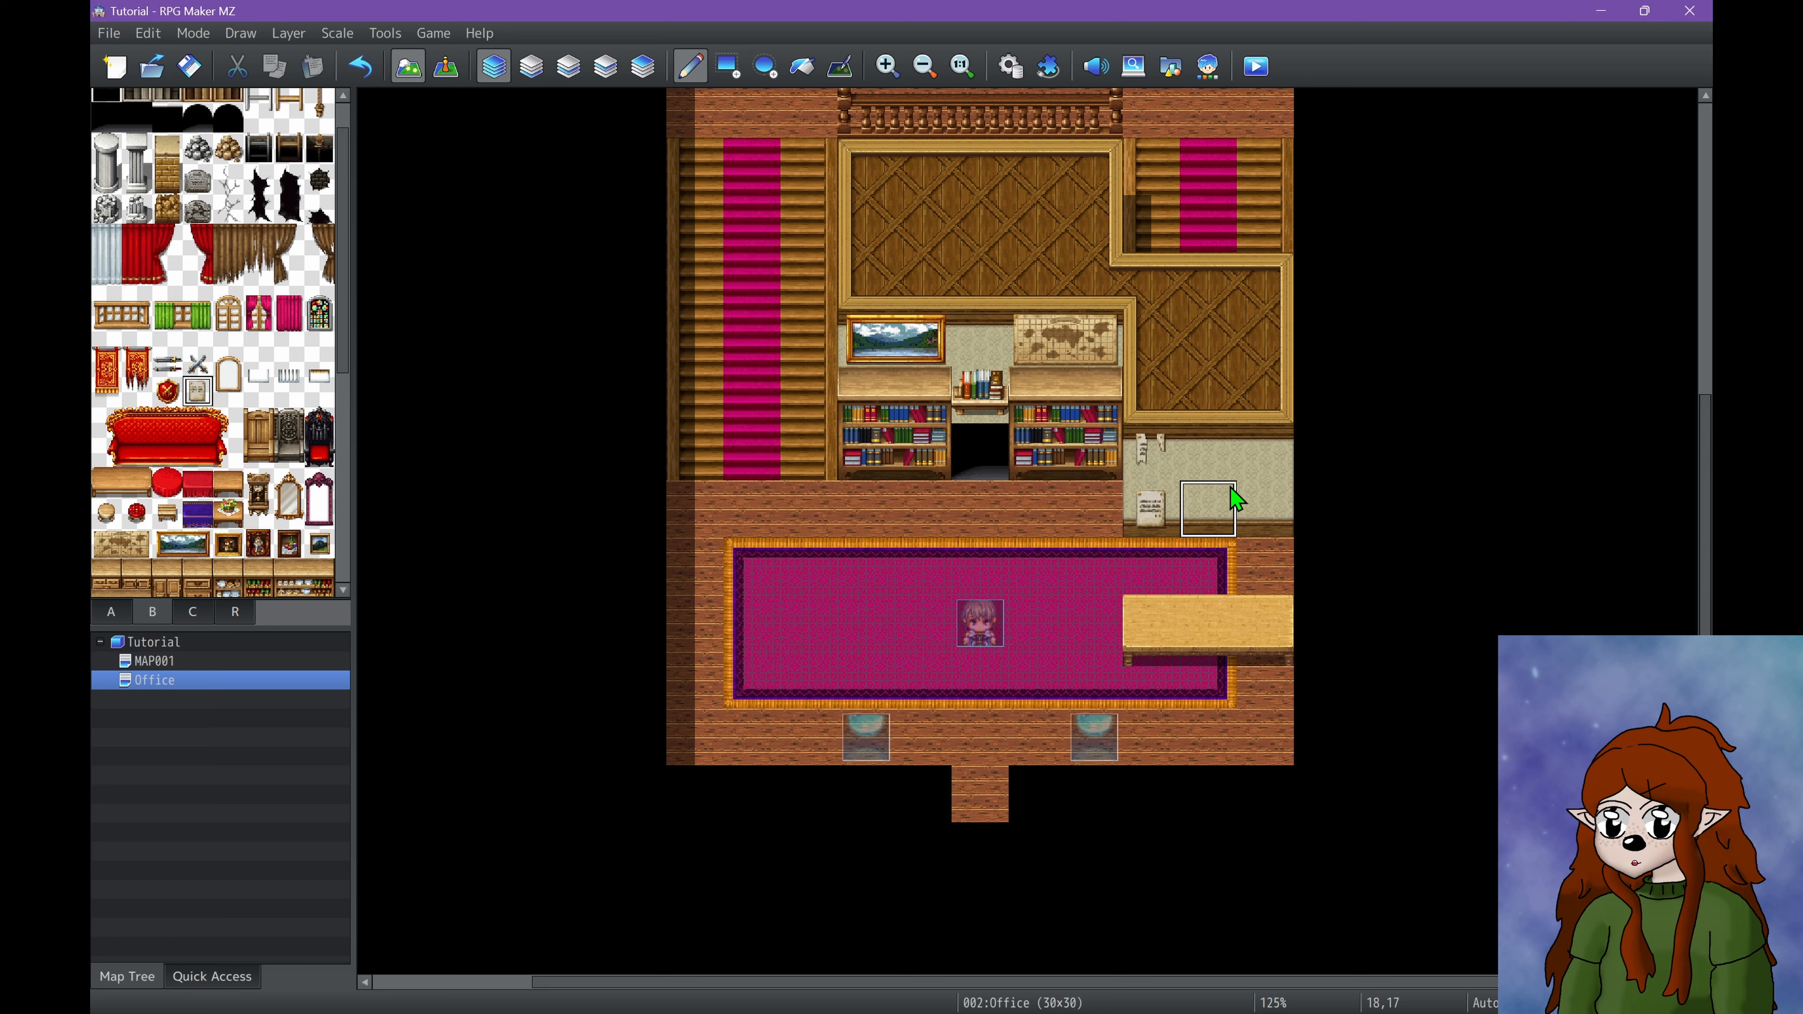
pyautogui.click(1207, 458)
pyautogui.hotkey('ctrl', 'z')
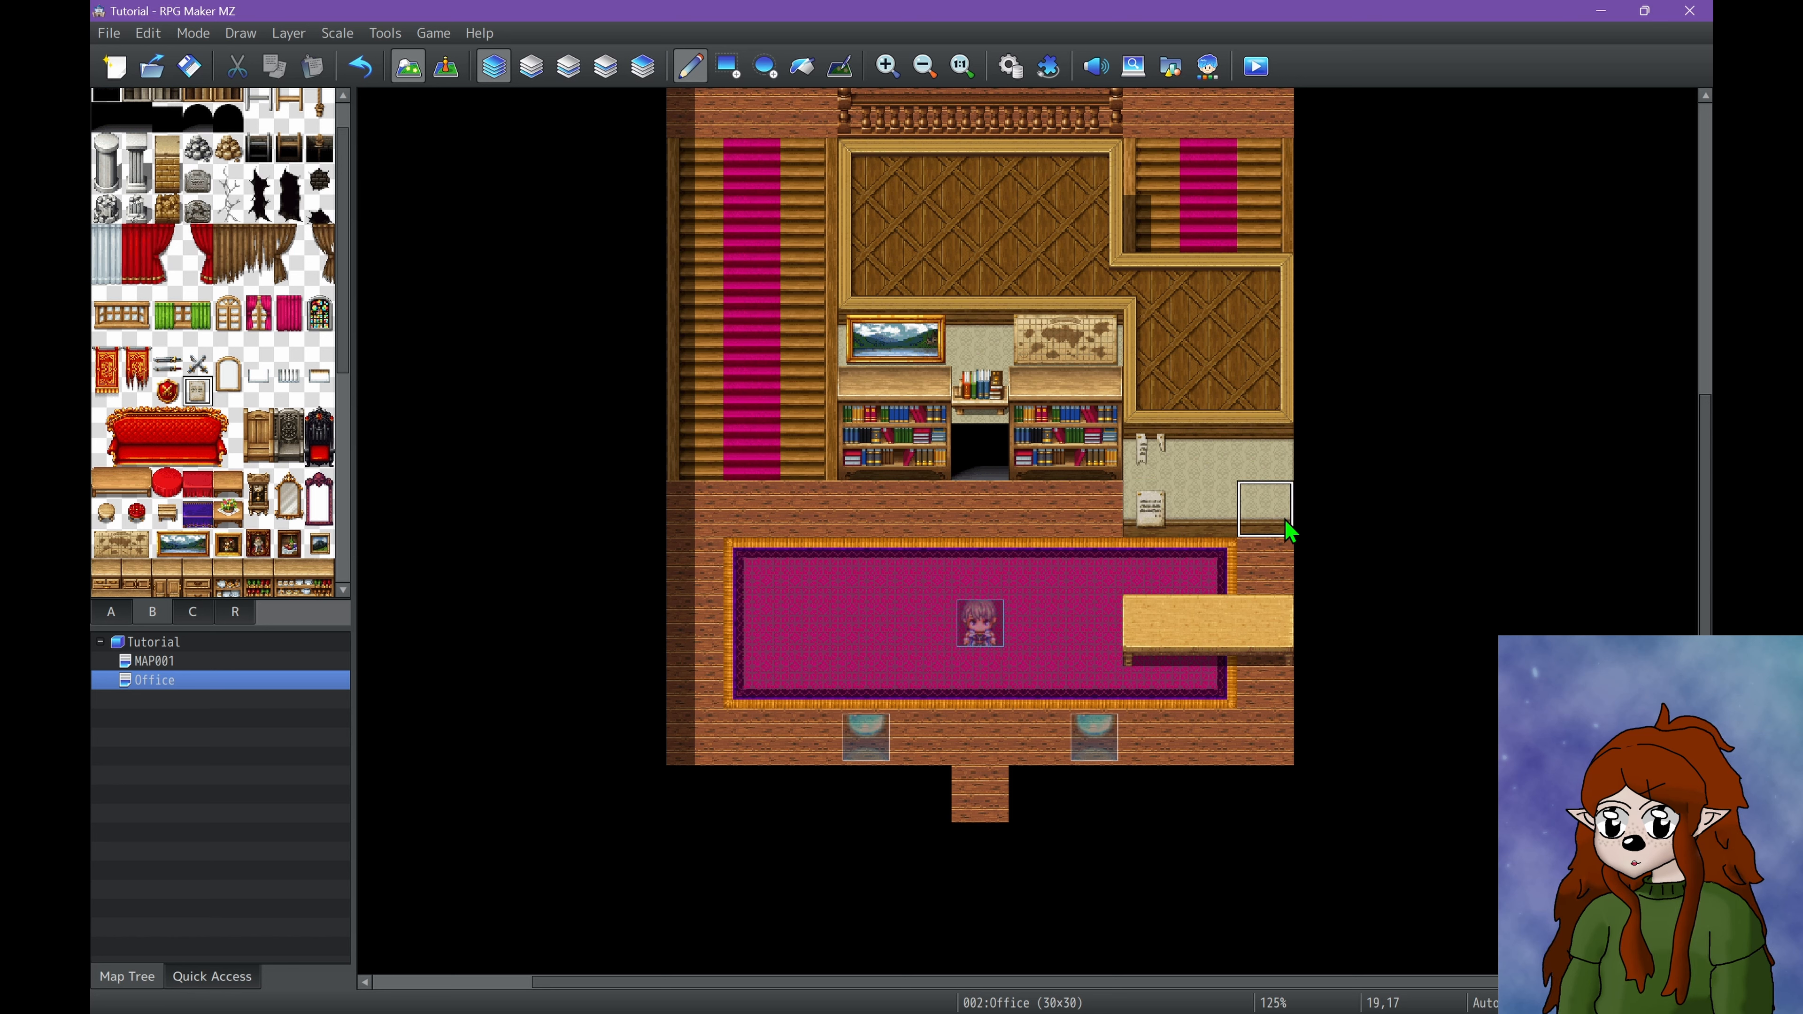
pyautogui.click(1266, 509)
# Hang the red shield emblem on the wall's upper middle tile and copy the small paper notes onto the tile below it.
pyautogui.click(168, 389)
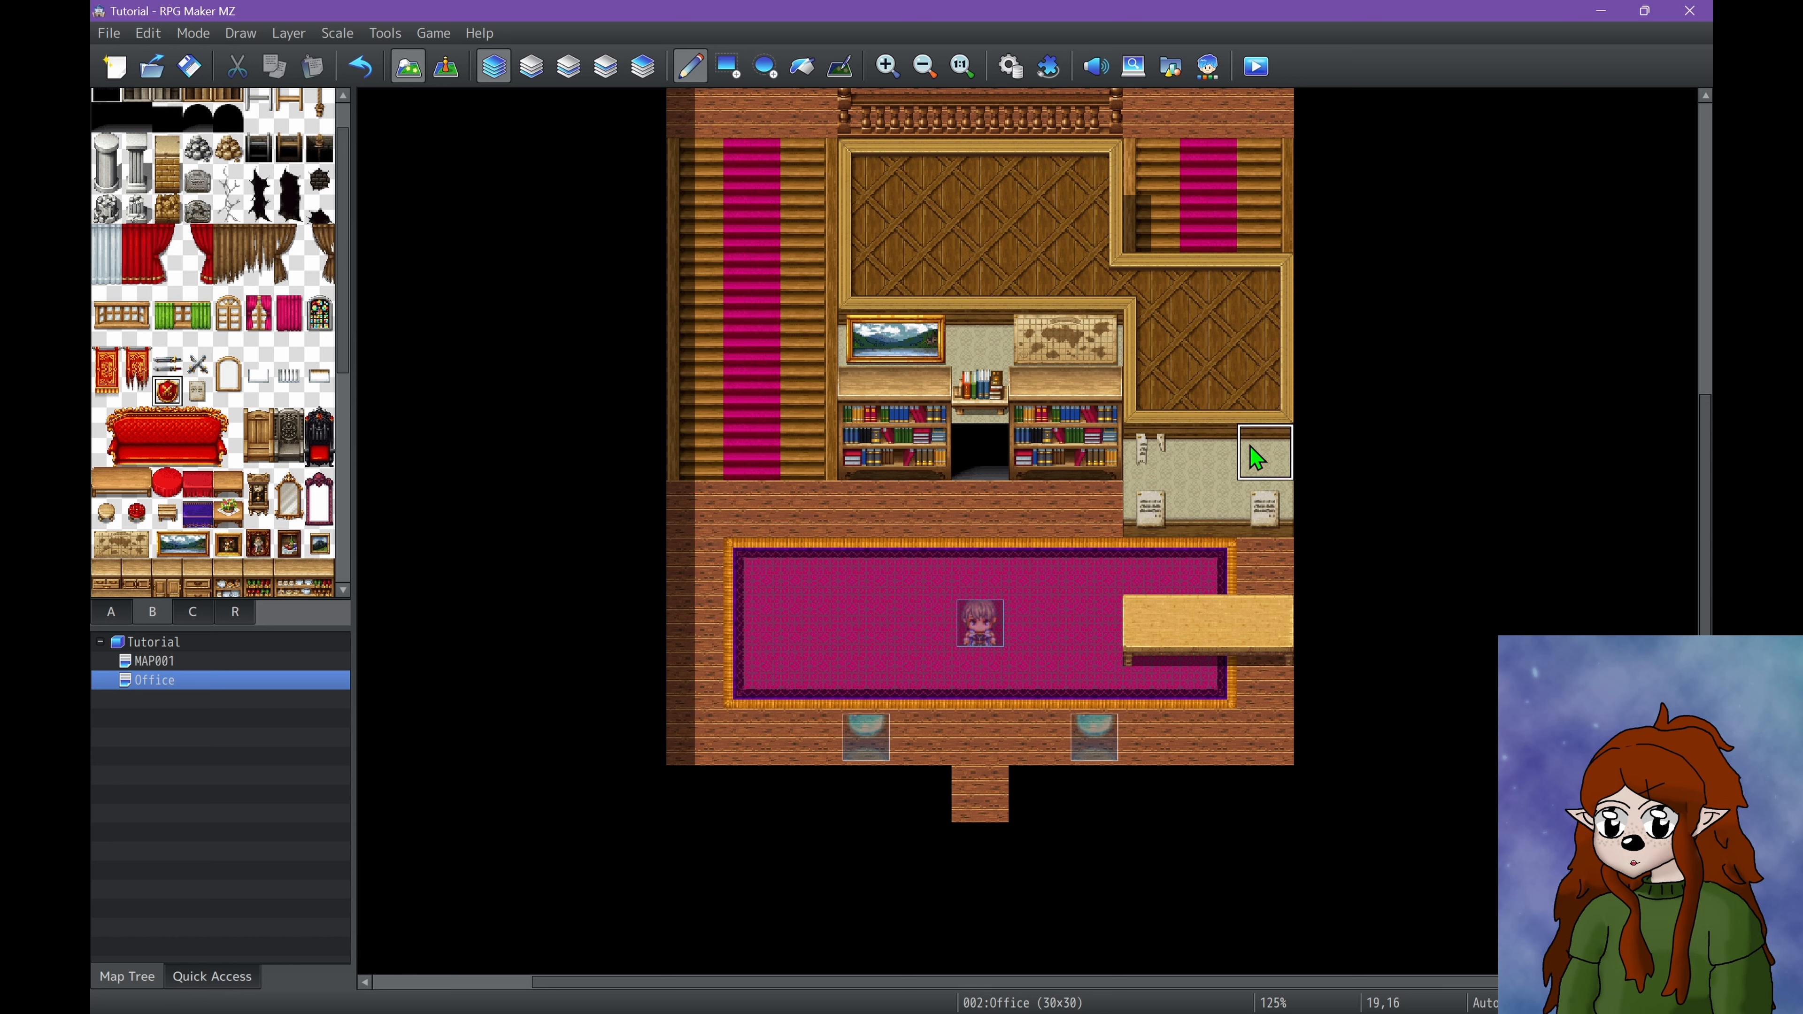
pyautogui.click(1208, 453)
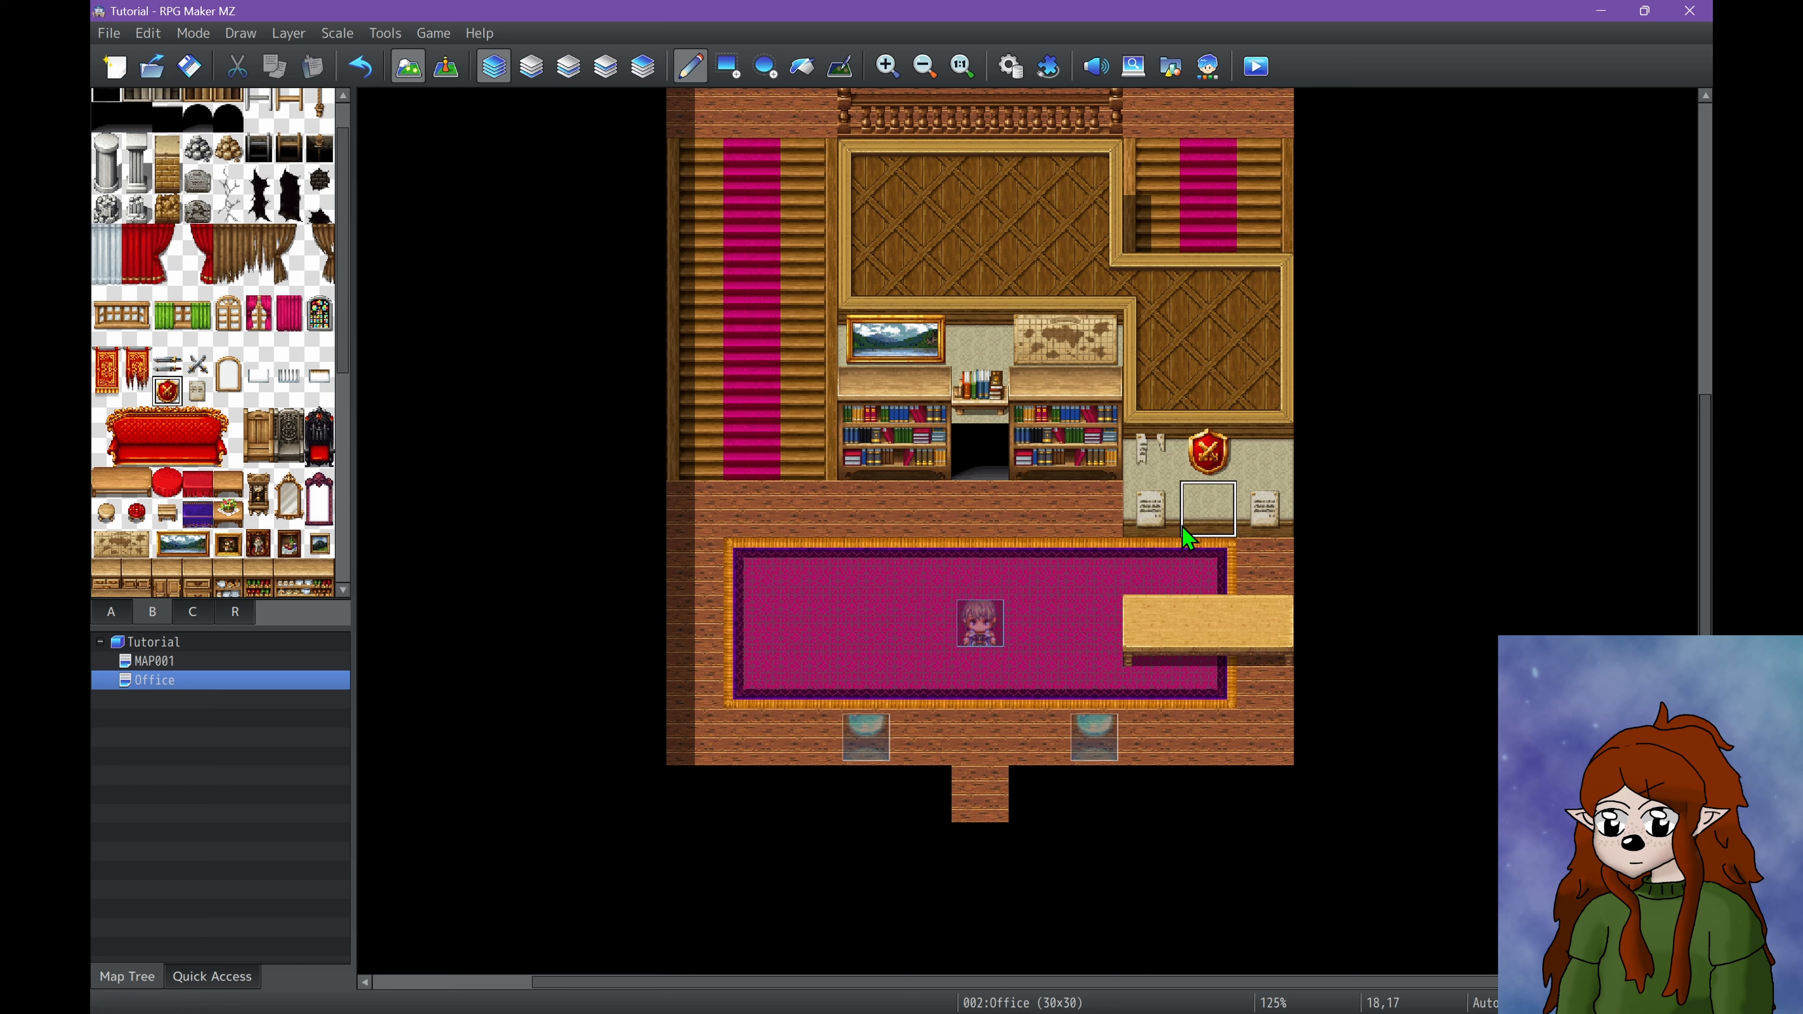
pyautogui.rightClick(1161, 459)
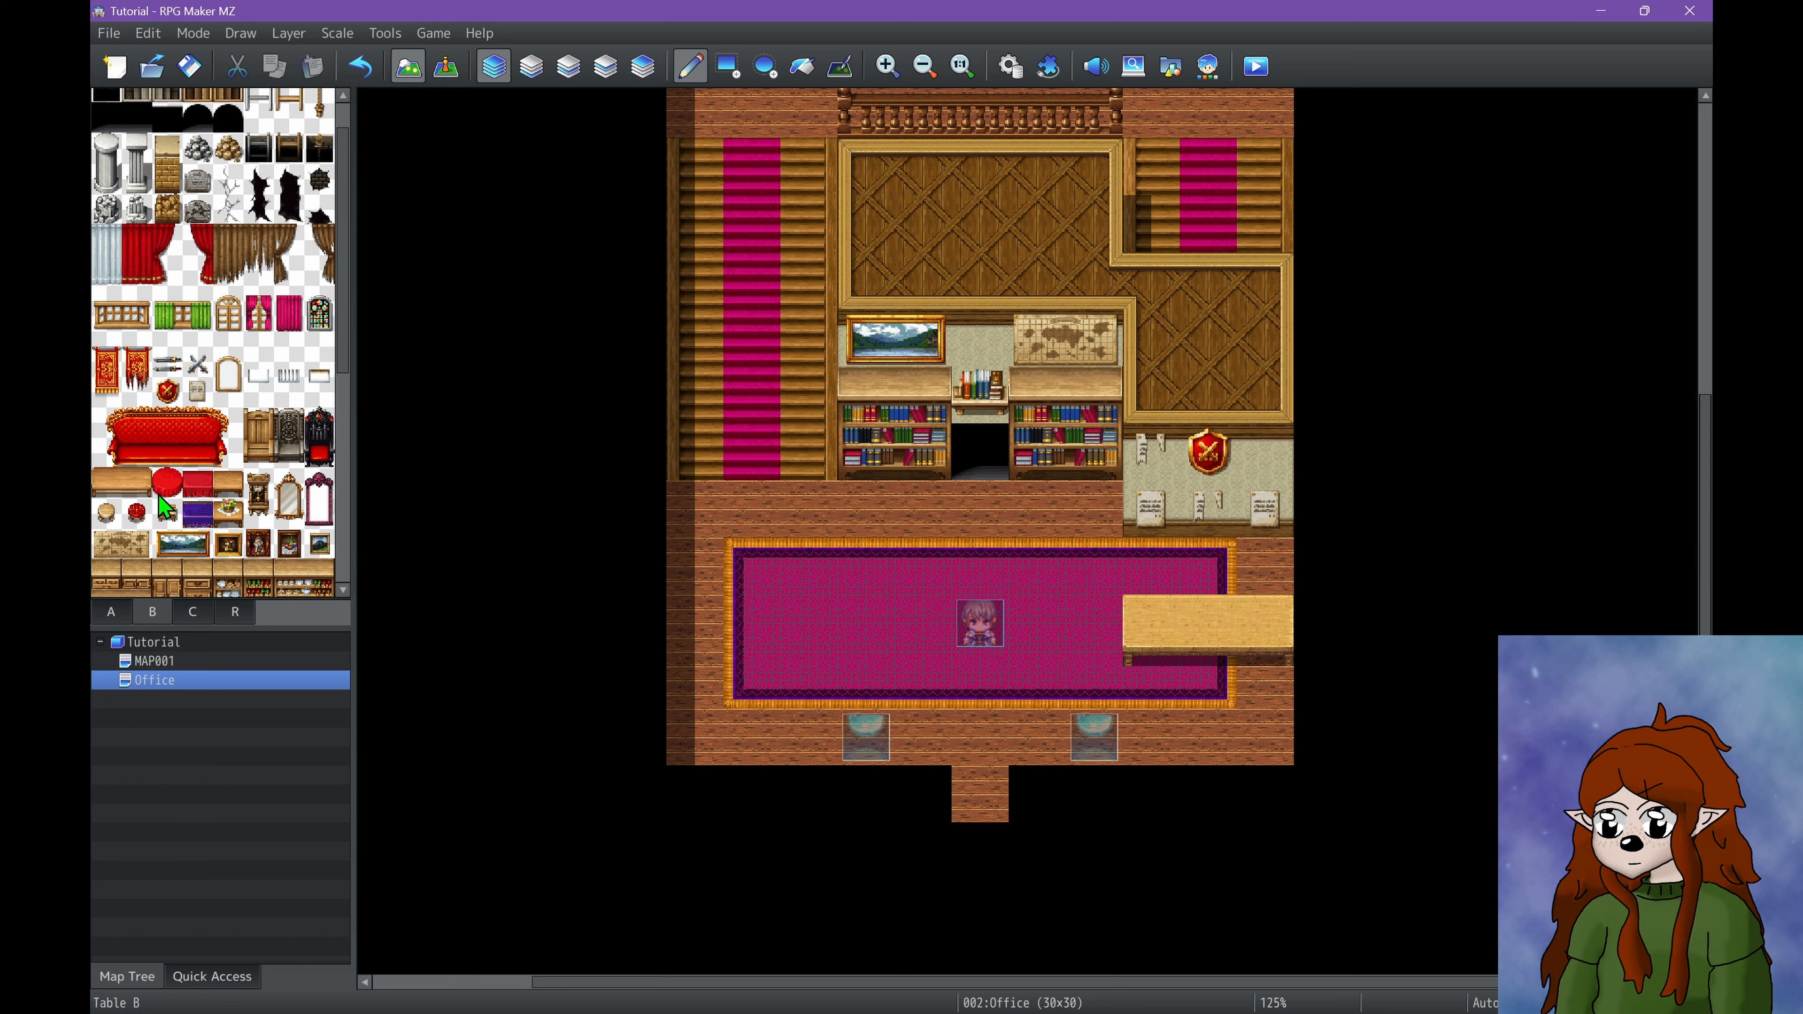
# Add another written notice on the upper-right tile of the wall, beside the shield emblem.
pyautogui.scroll(-4, 155, 499)
pyautogui.click(197, 257)
pyautogui.click(1260, 462)
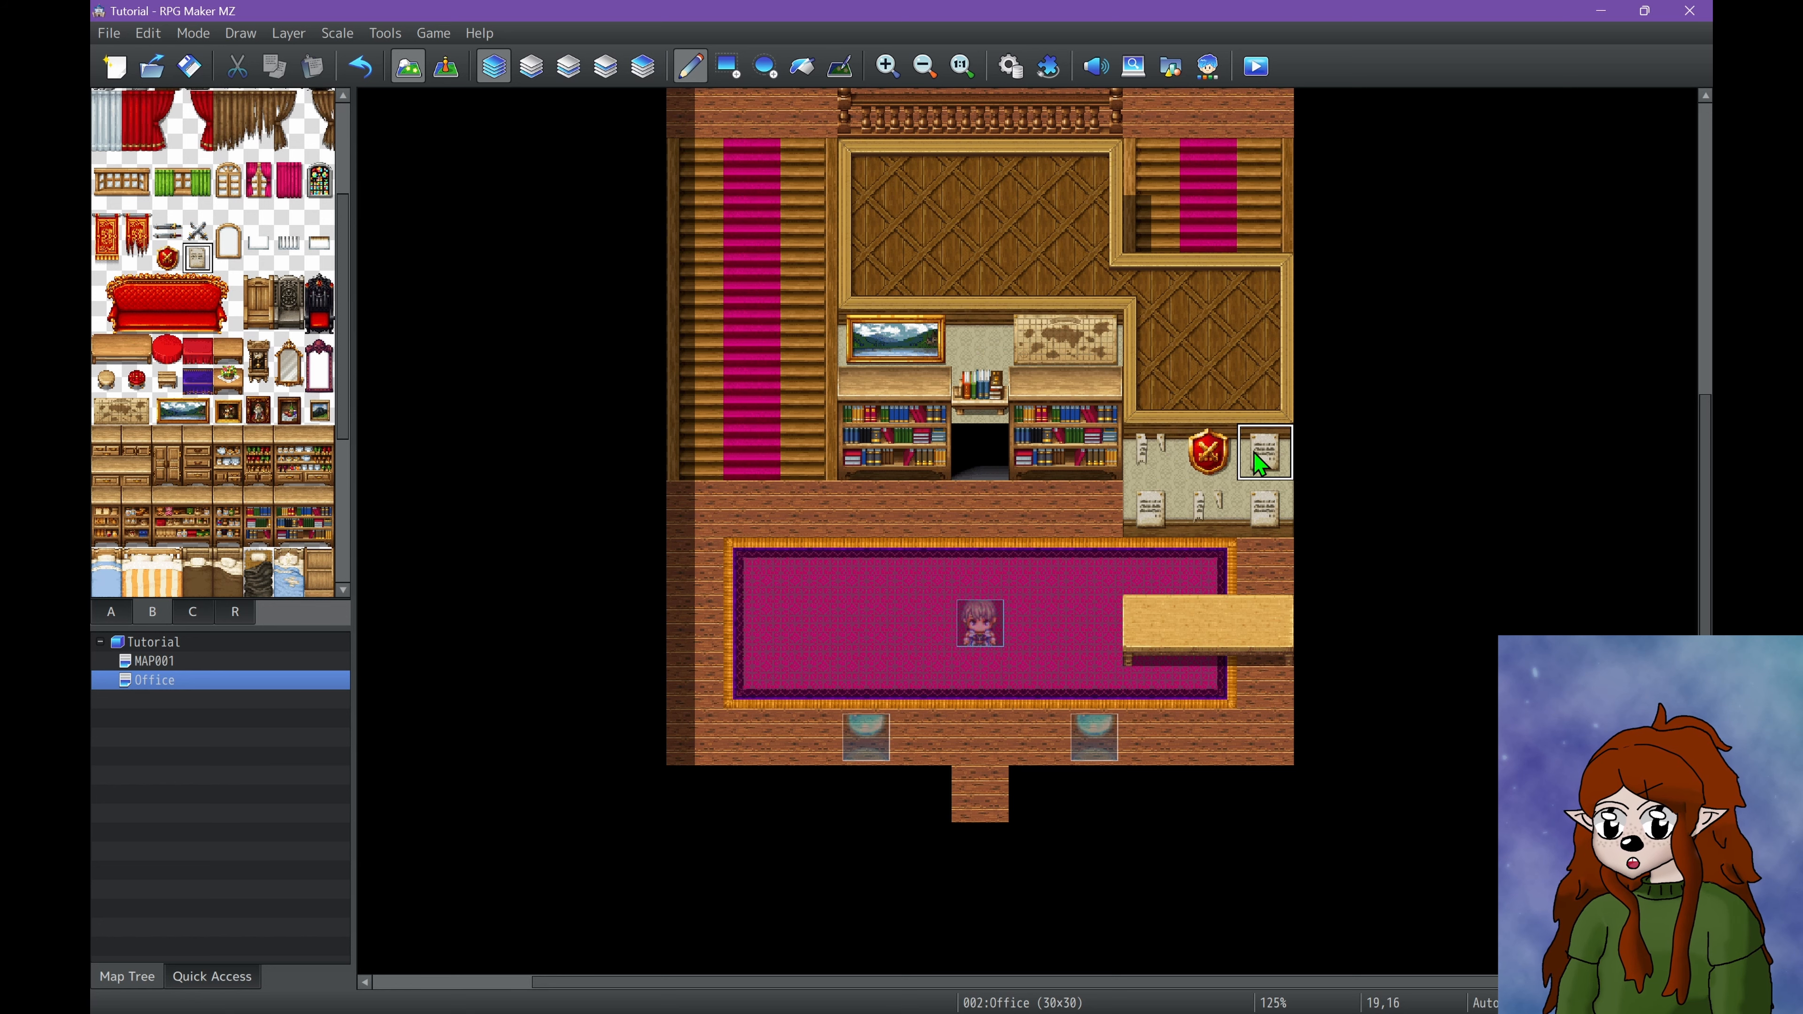
# Hang red banners on both sides of the portrait on the upper-level wall, with the red shield emblem directly beneath the portrait.
pyautogui.scroll(5, 1009, 572)
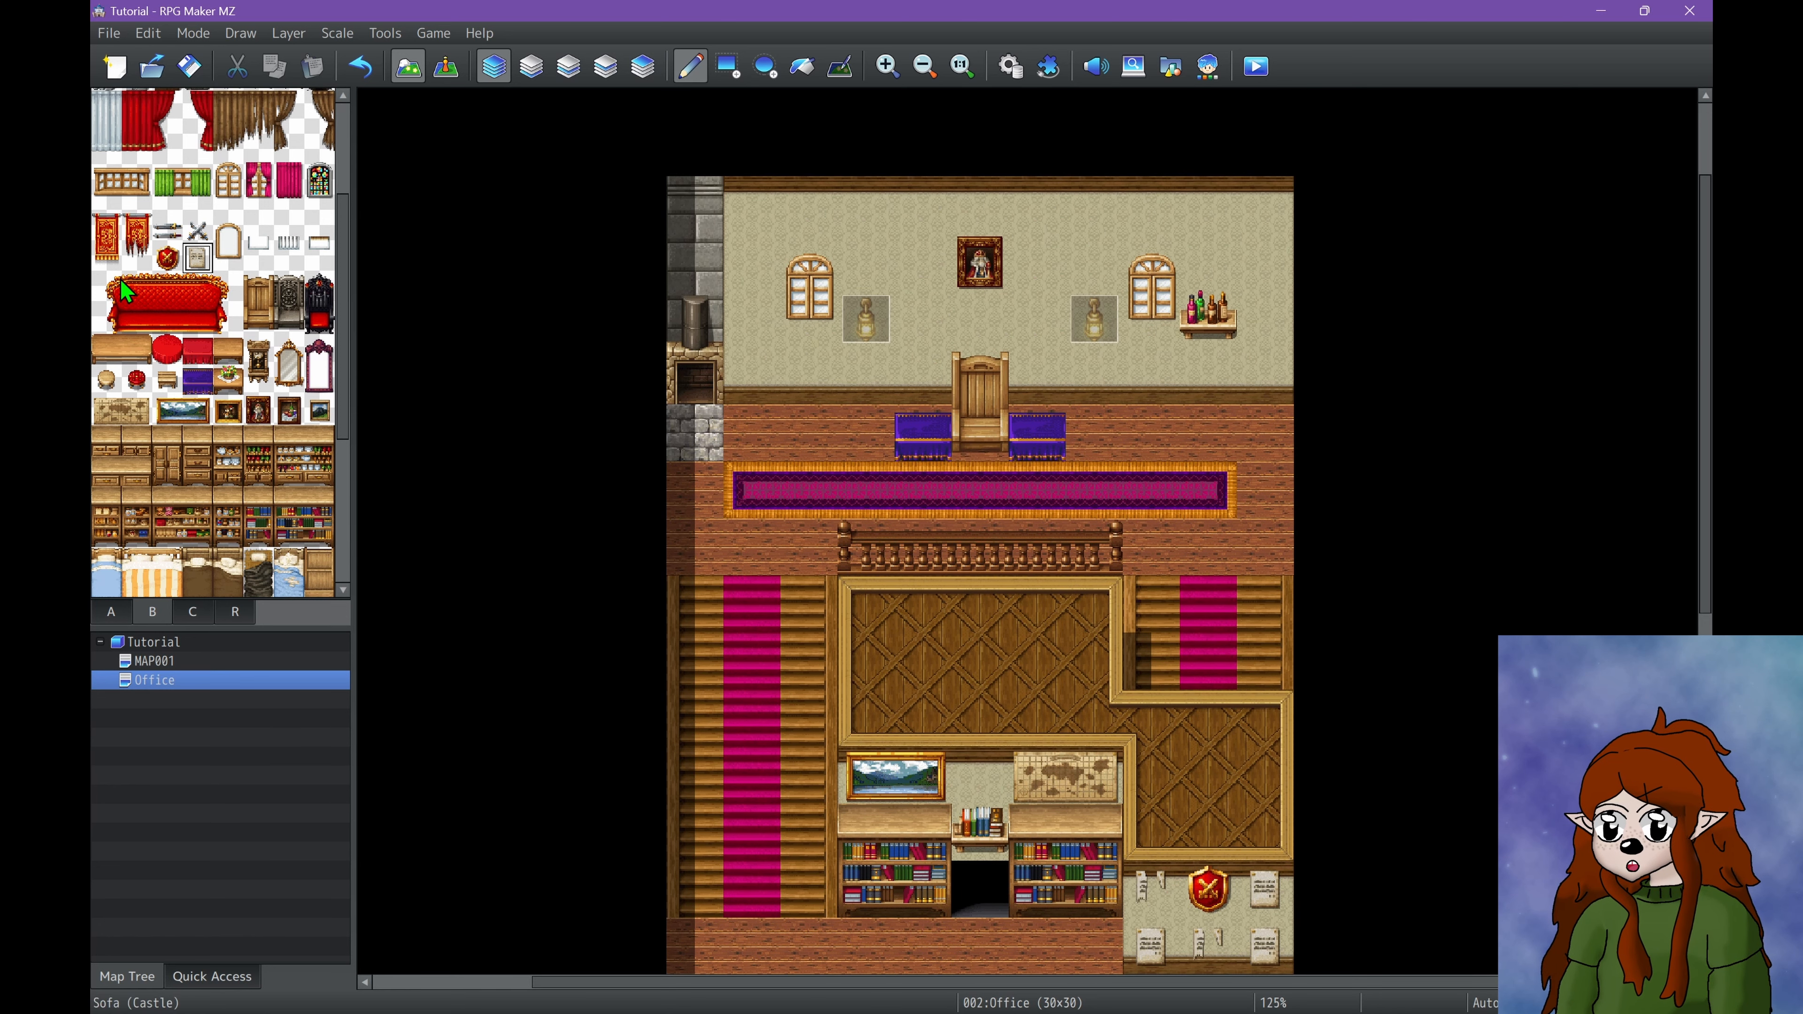
pyautogui.moveTo(107, 227); pyautogui.dragTo(106, 258)
pyautogui.click(923, 264)
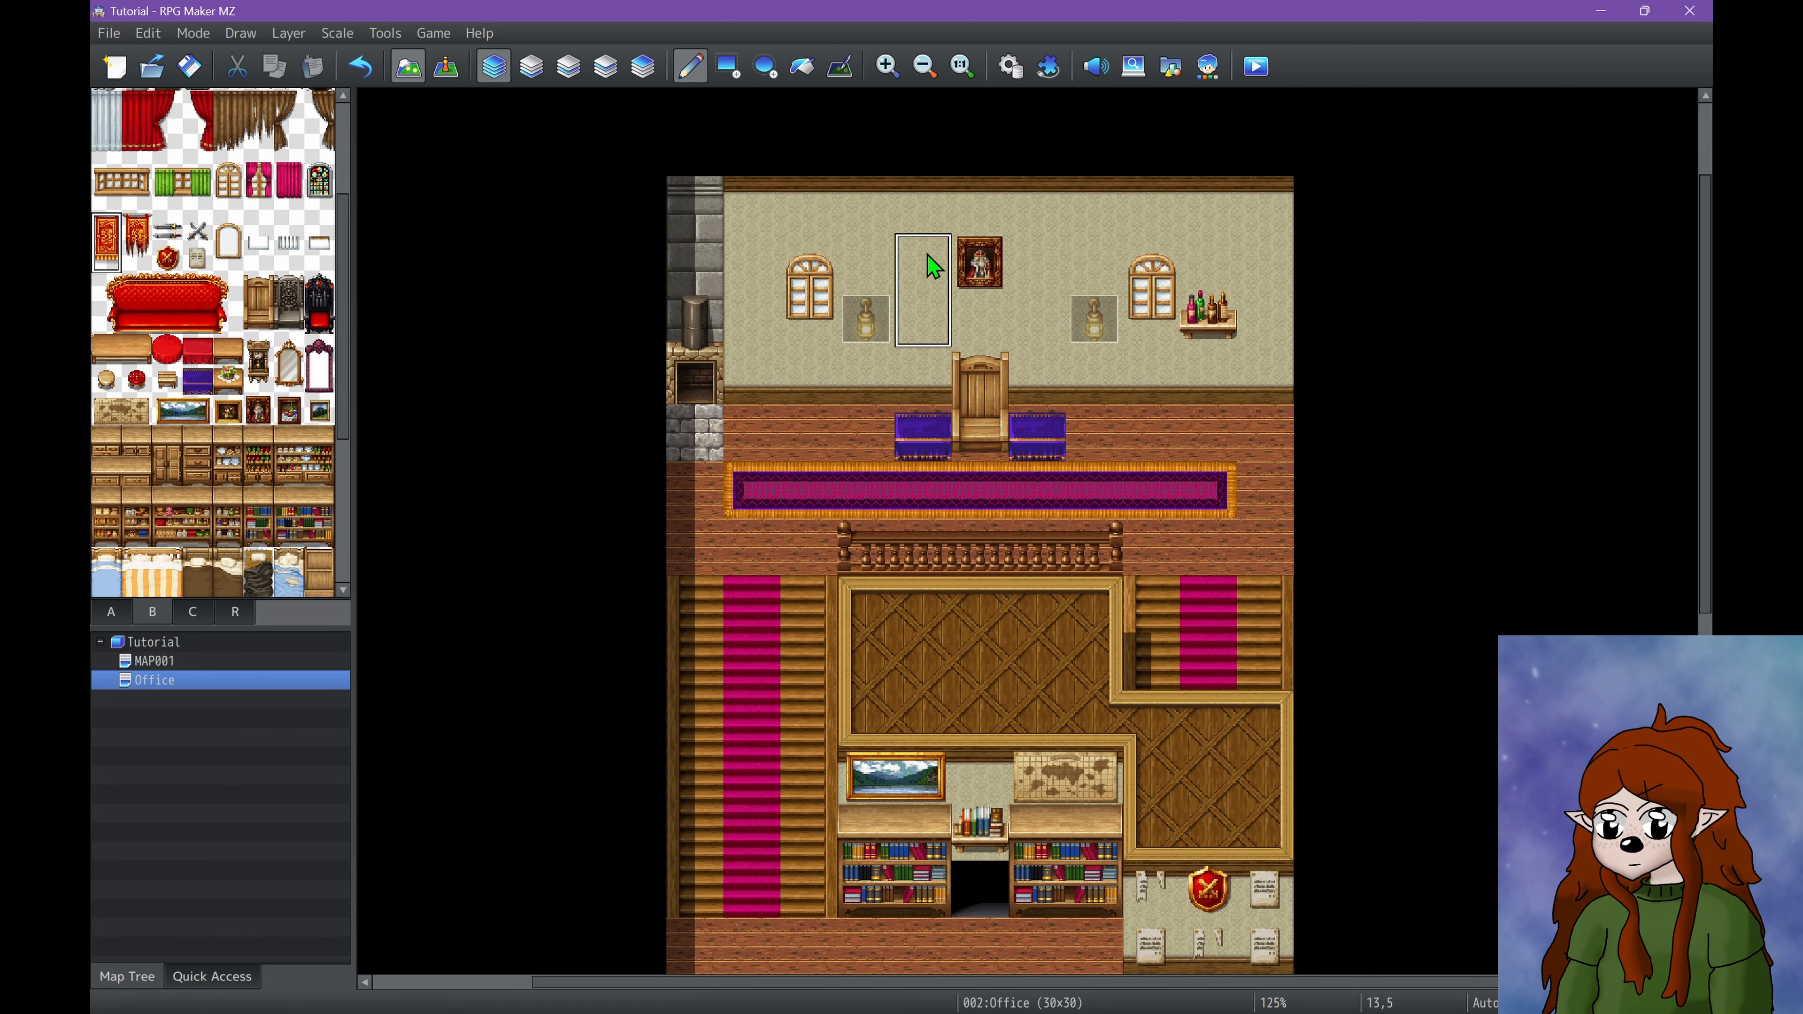
pyautogui.click(1040, 268)
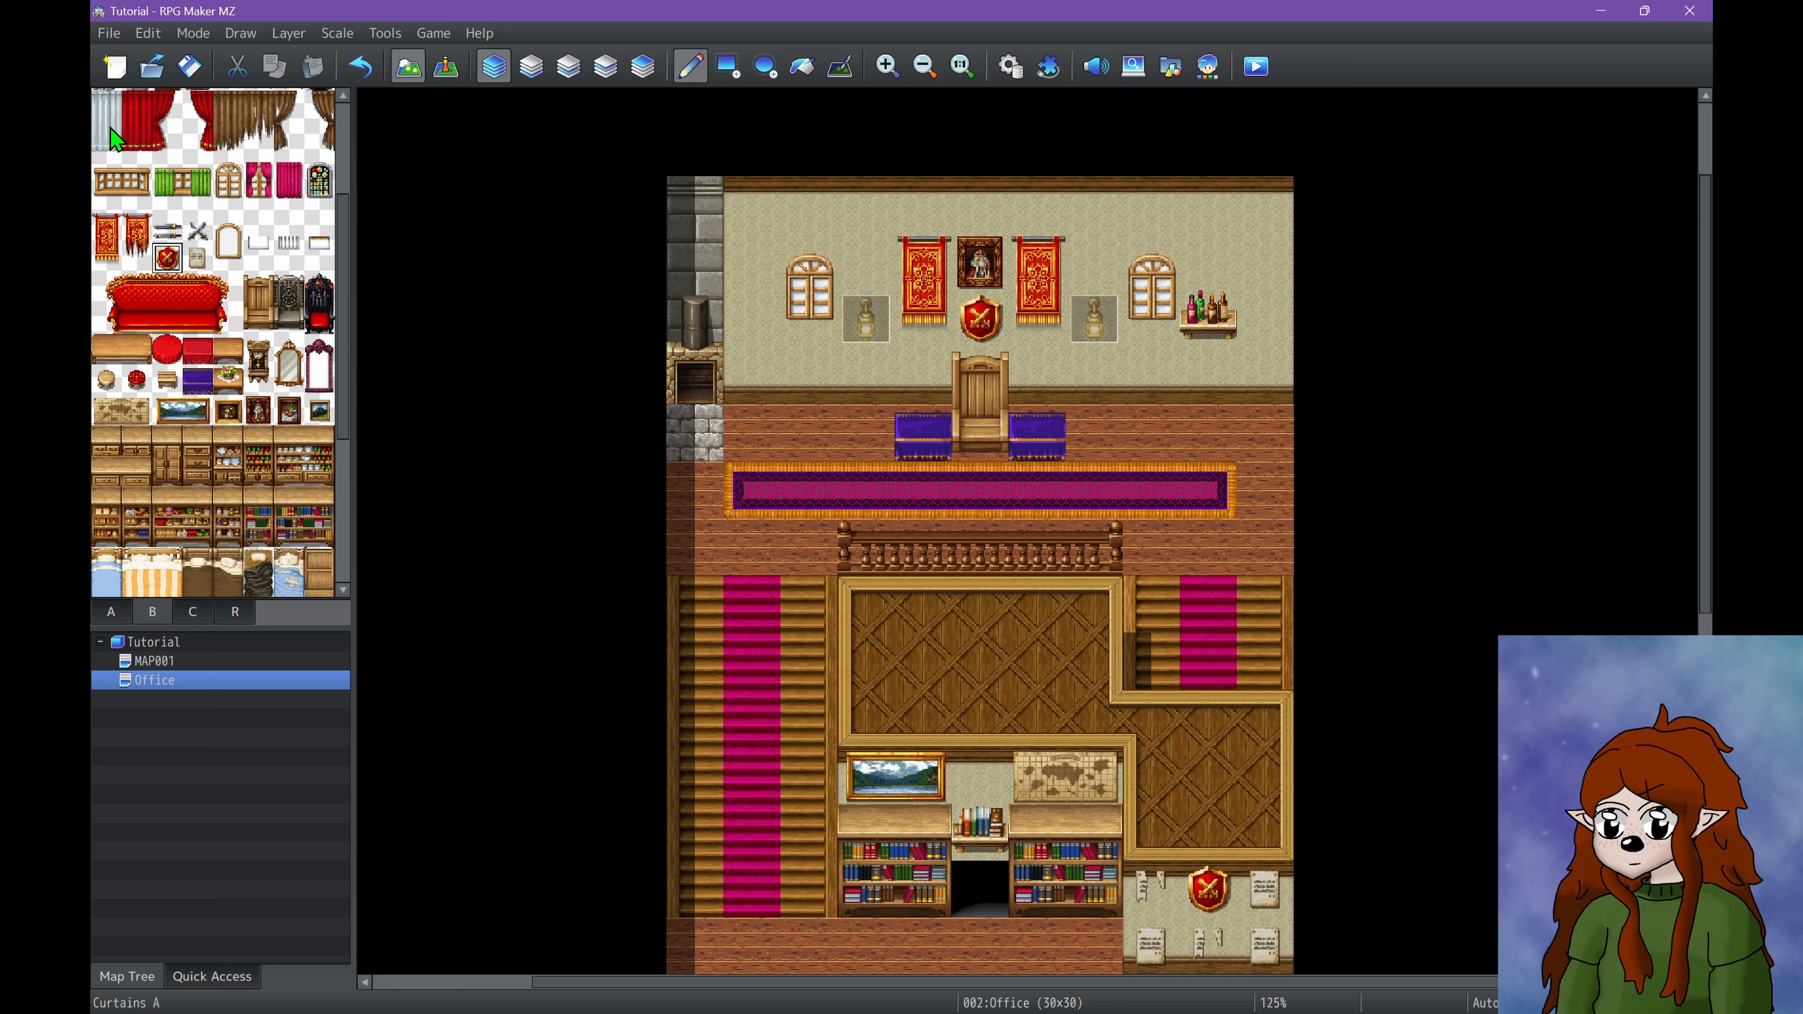
# Mount an empty wooden shelf on the upper-level wall between the chimney and the window, and save the project.
pyautogui.scroll(-5, 175, 391)
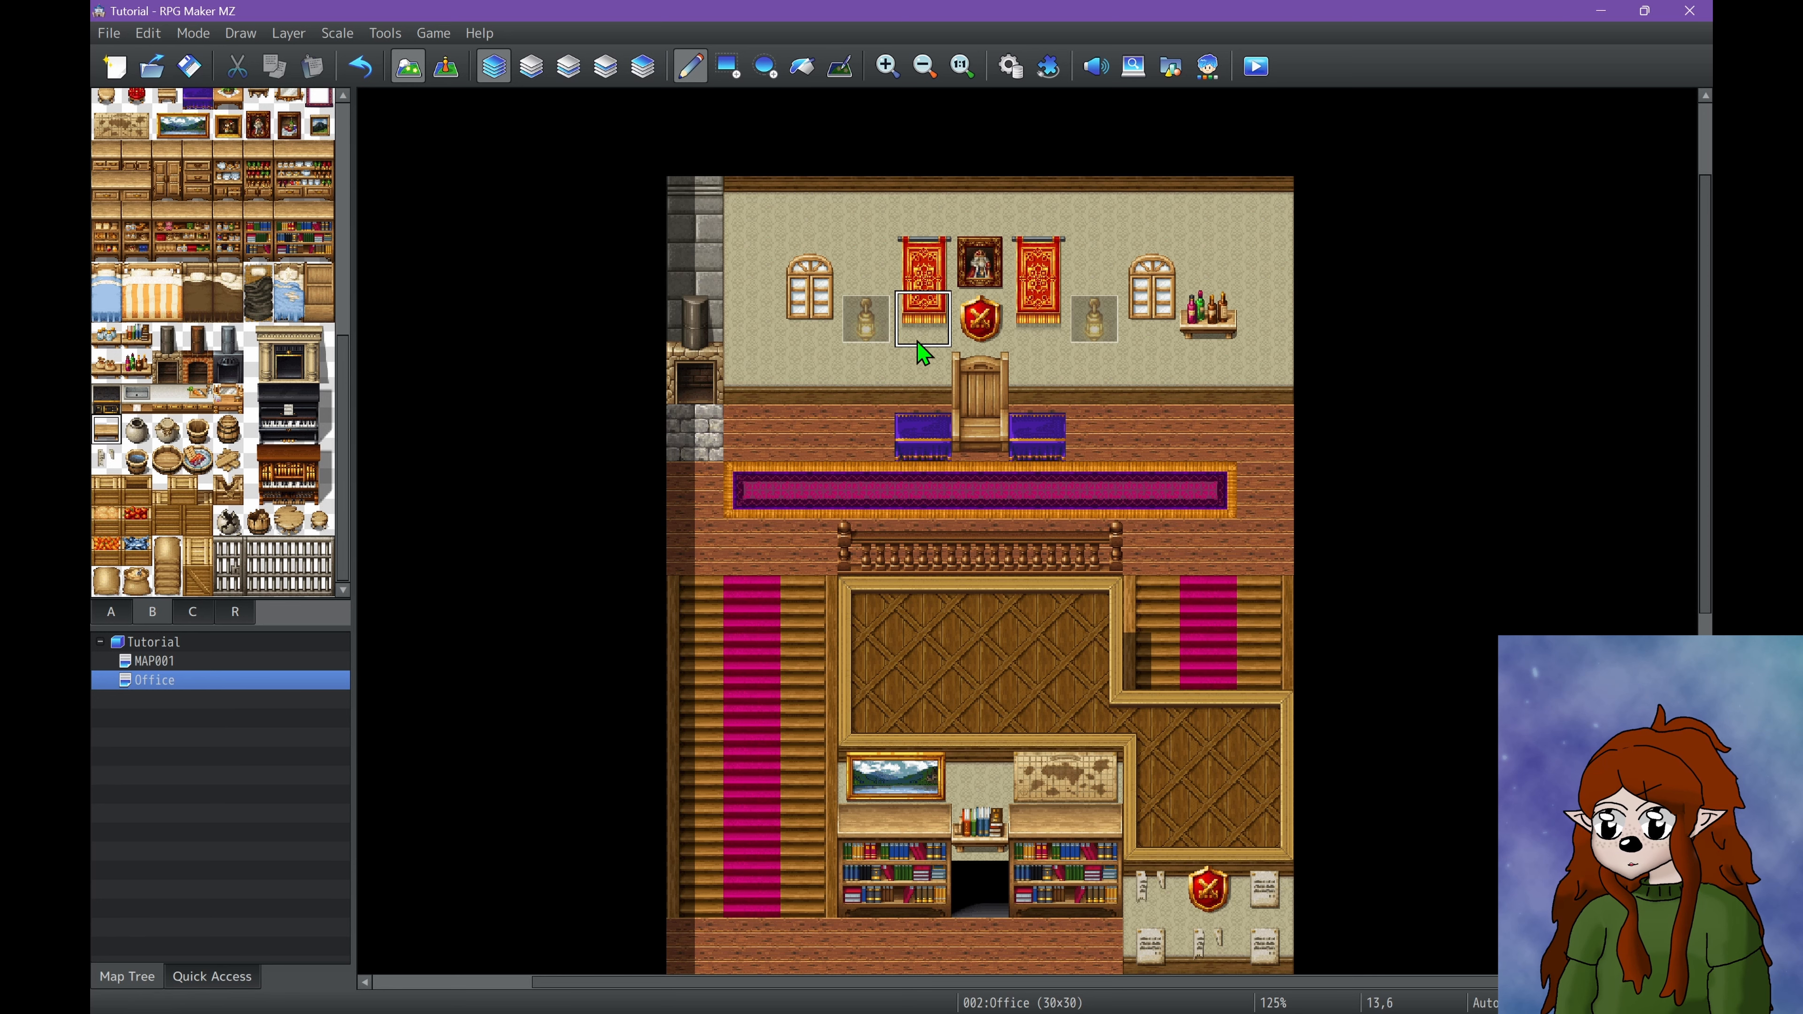
pyautogui.scroll(-2, 1043, 390)
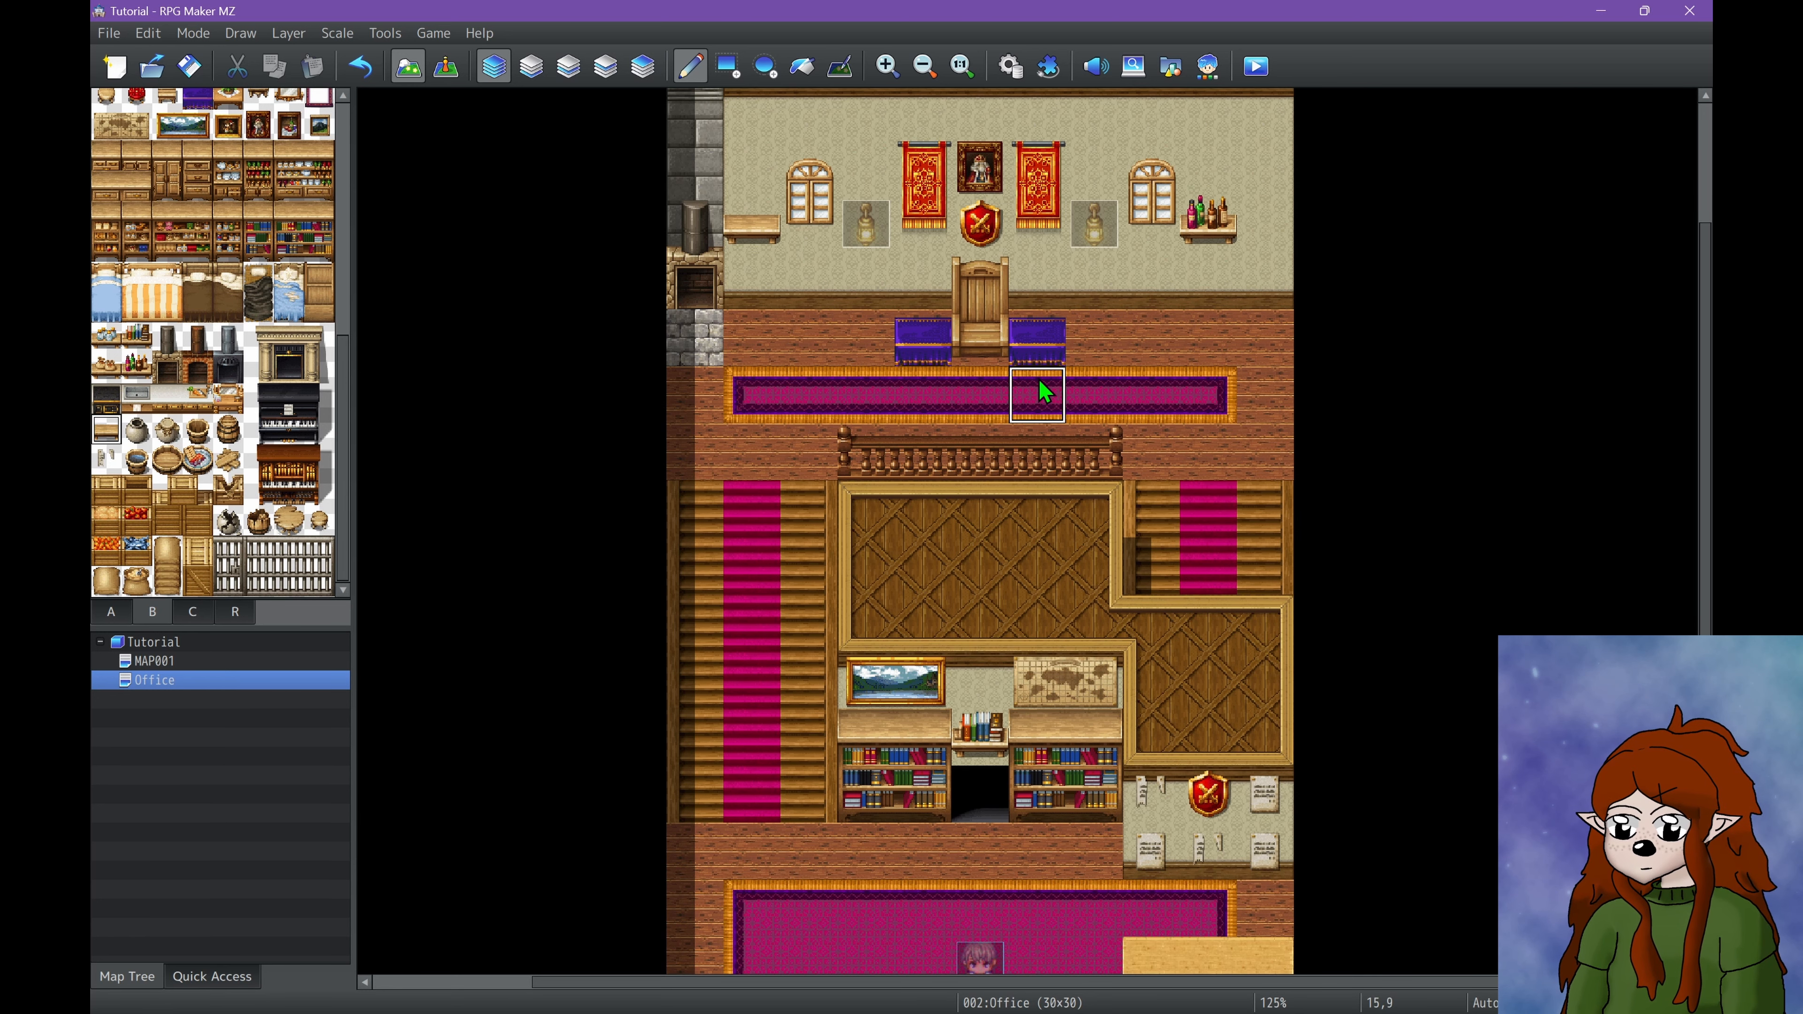
pyautogui.scroll(-2, 1038, 381)
pyautogui.scroll(4, 1037, 380)
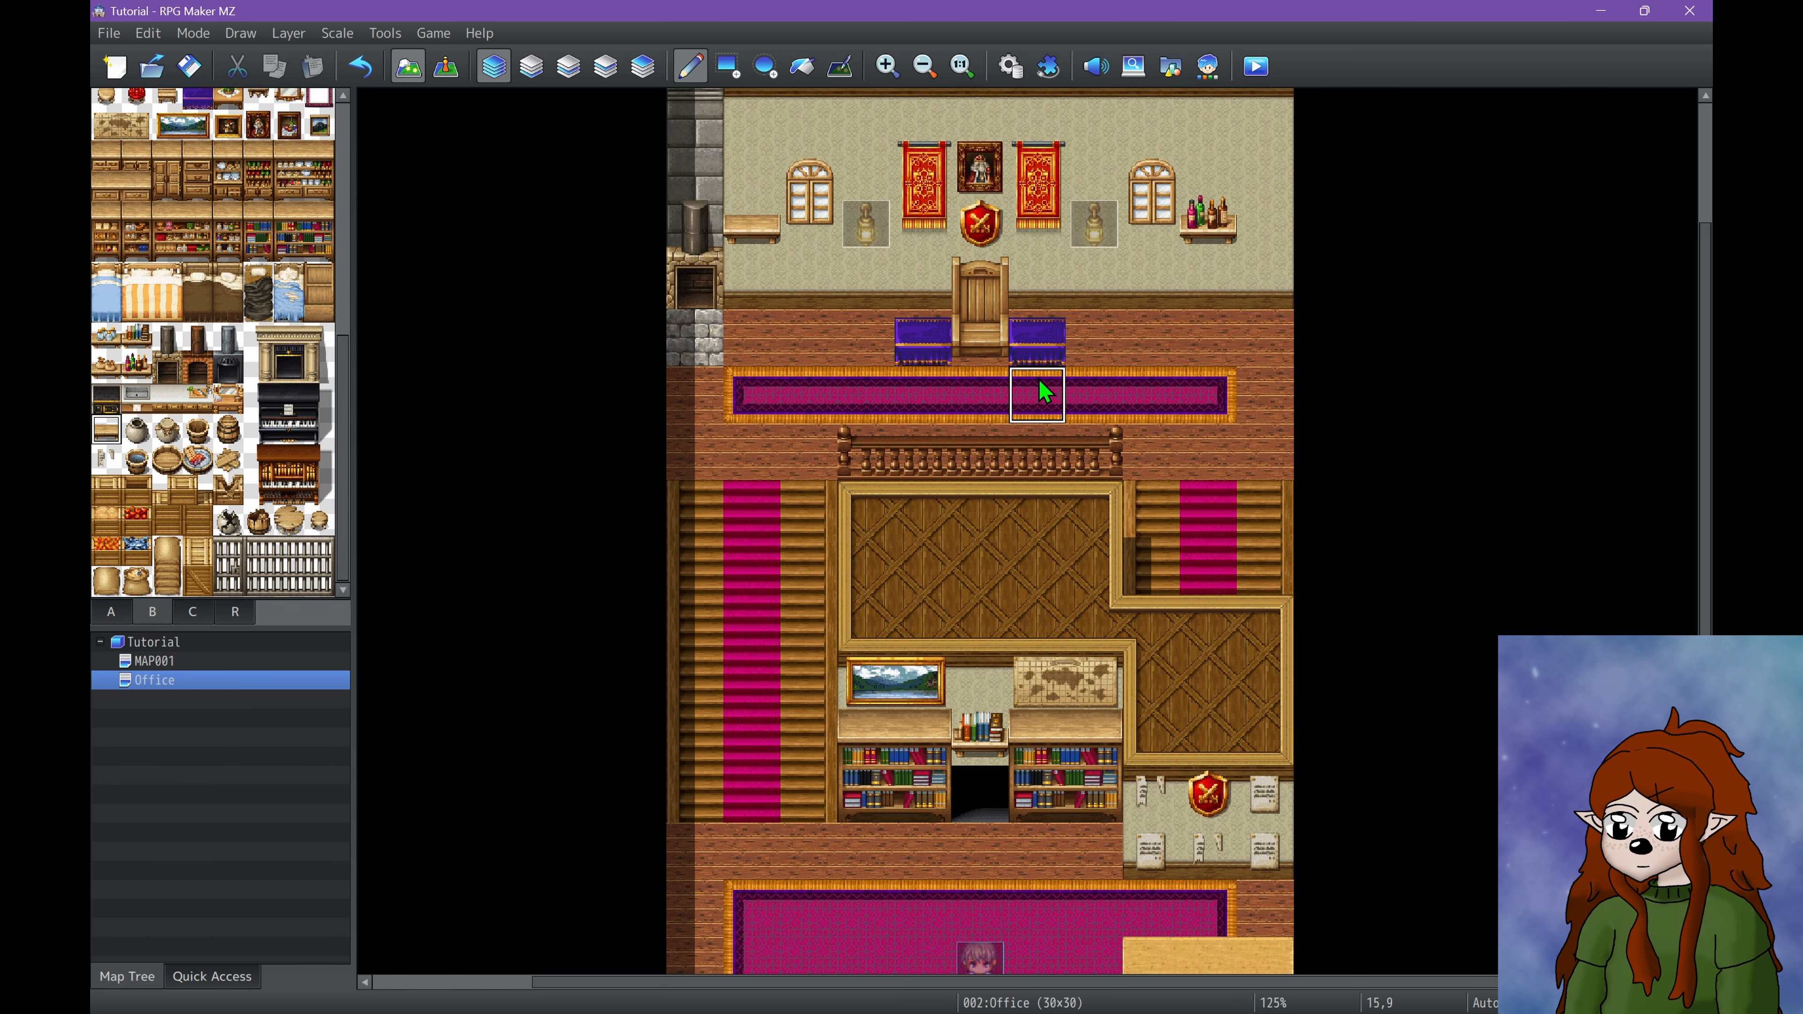
pyautogui.scroll(-7, 1136, 611)
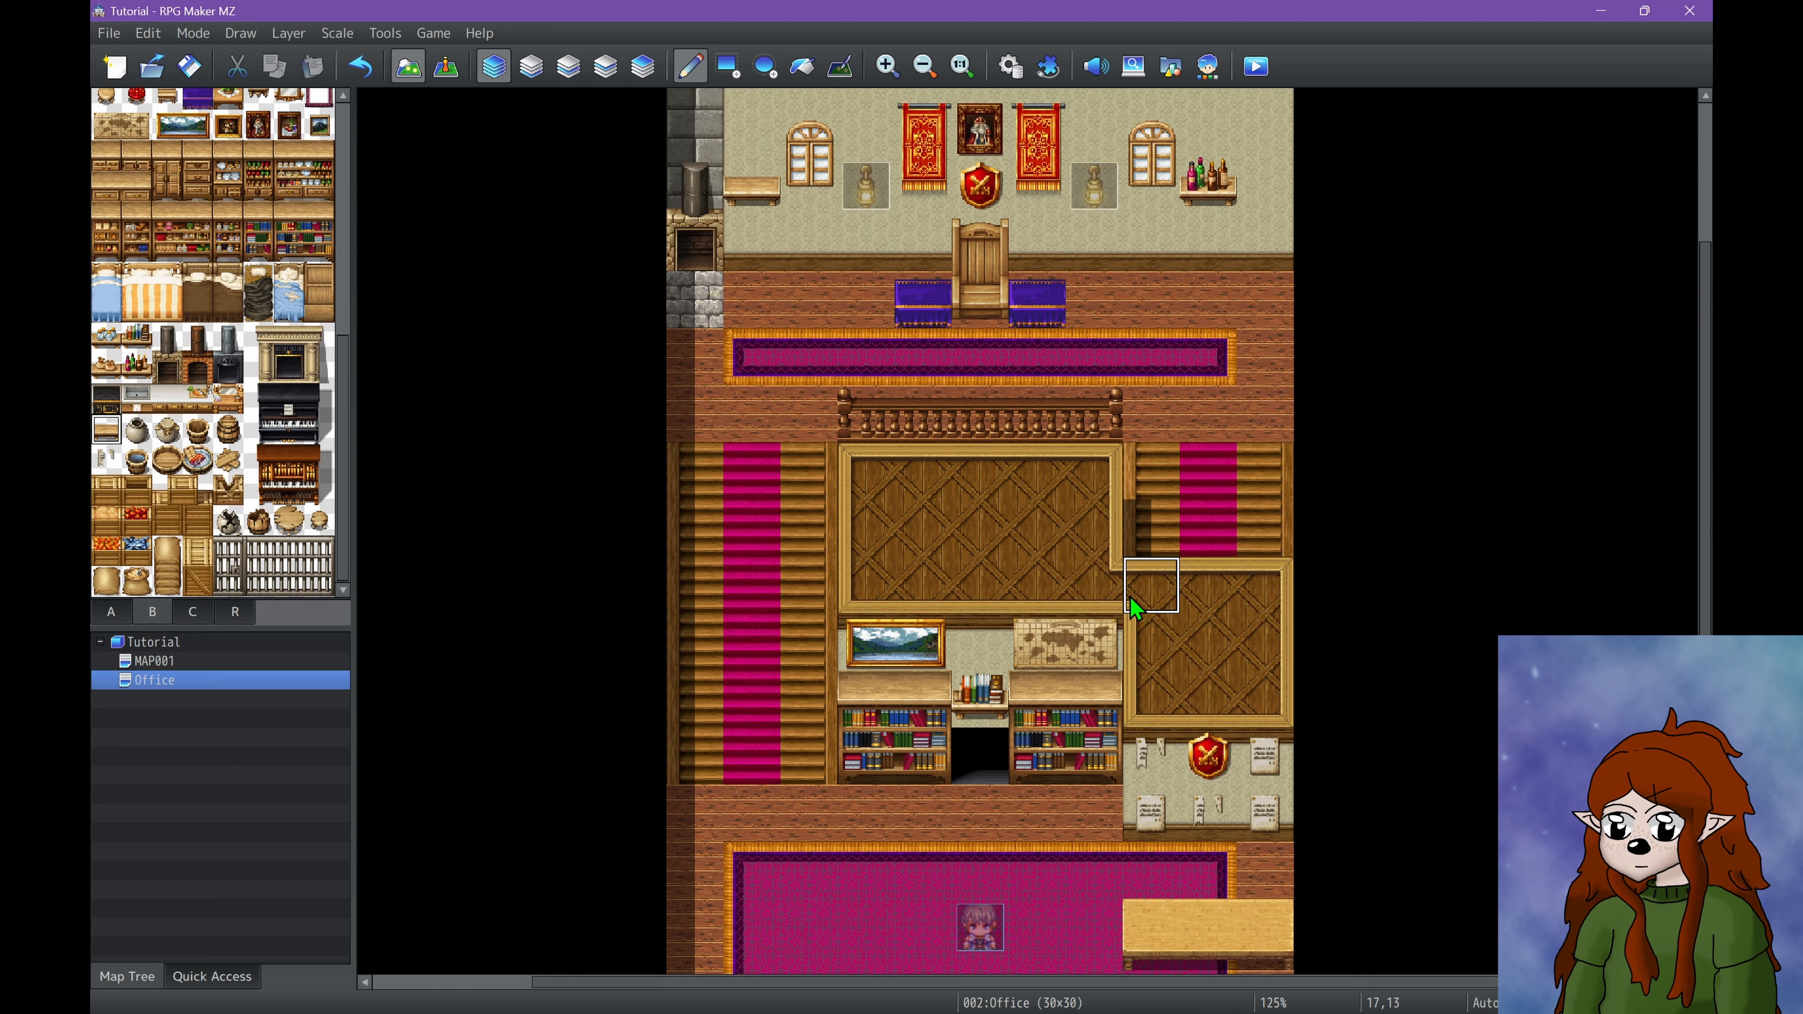
pyautogui.scroll(6, 1210, 660)
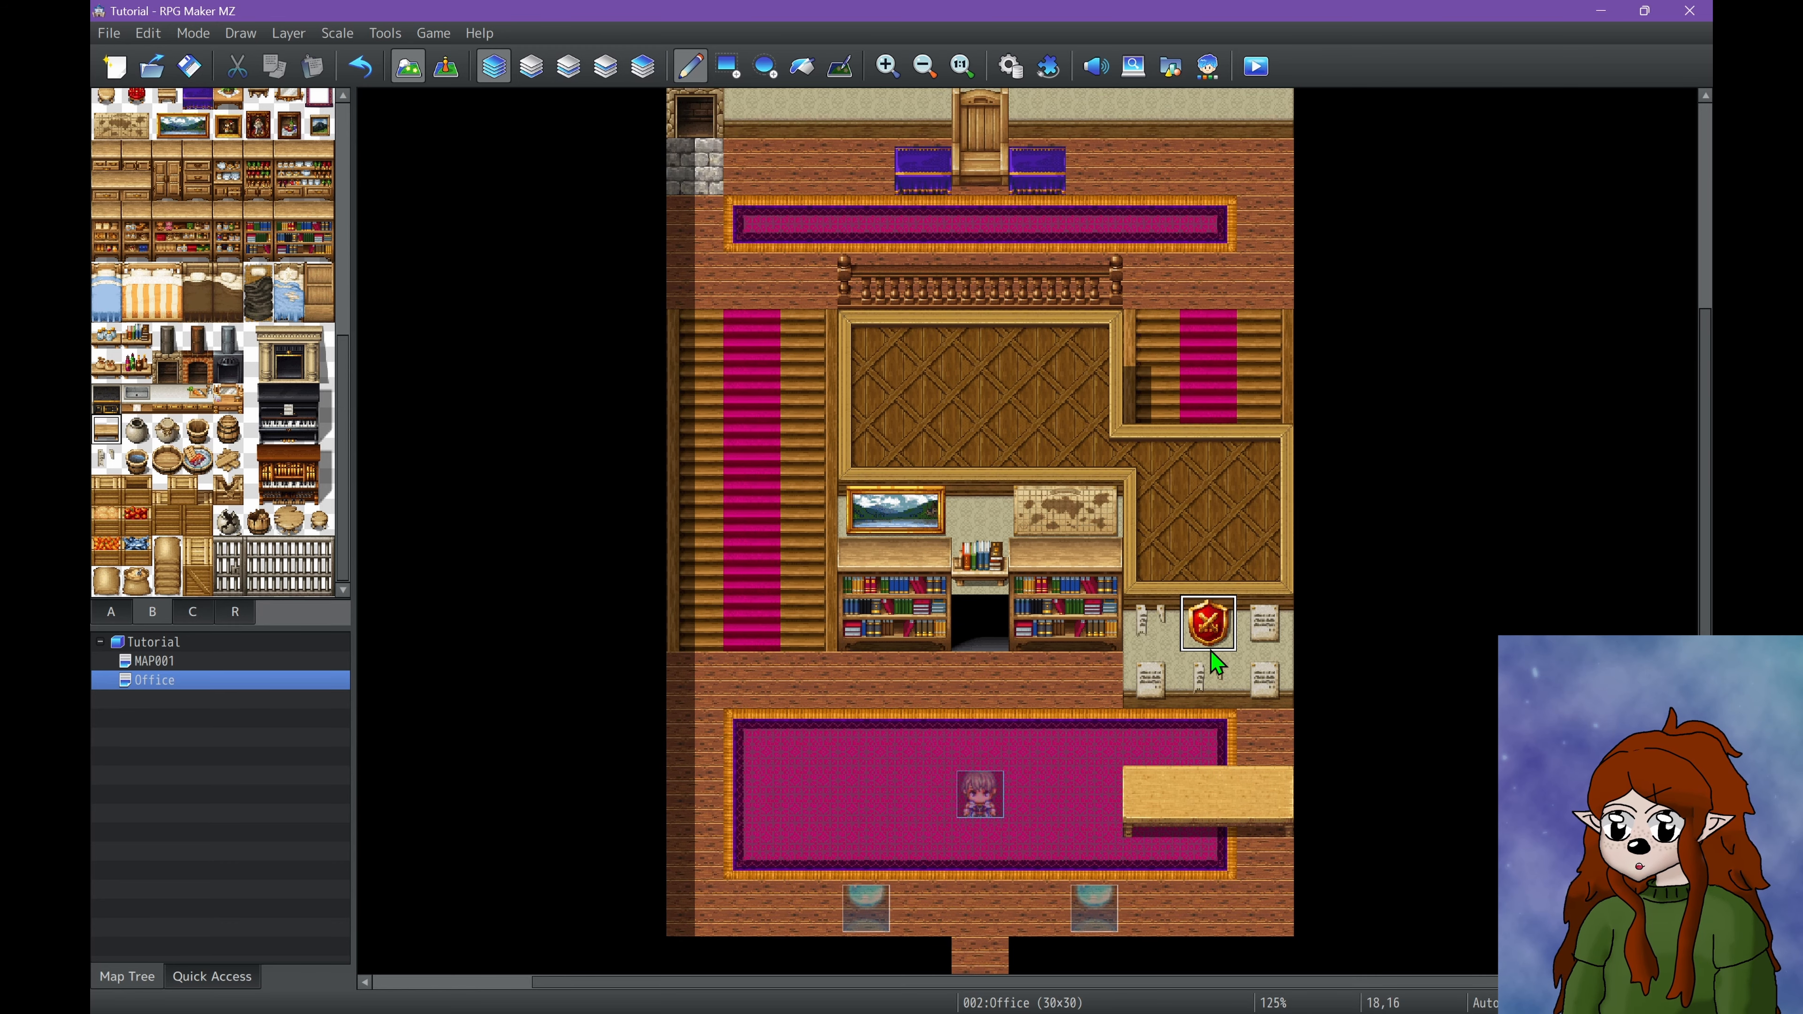
pyautogui.scroll(-5, 1215, 662)
pyautogui.scroll(-1, 1216, 662)
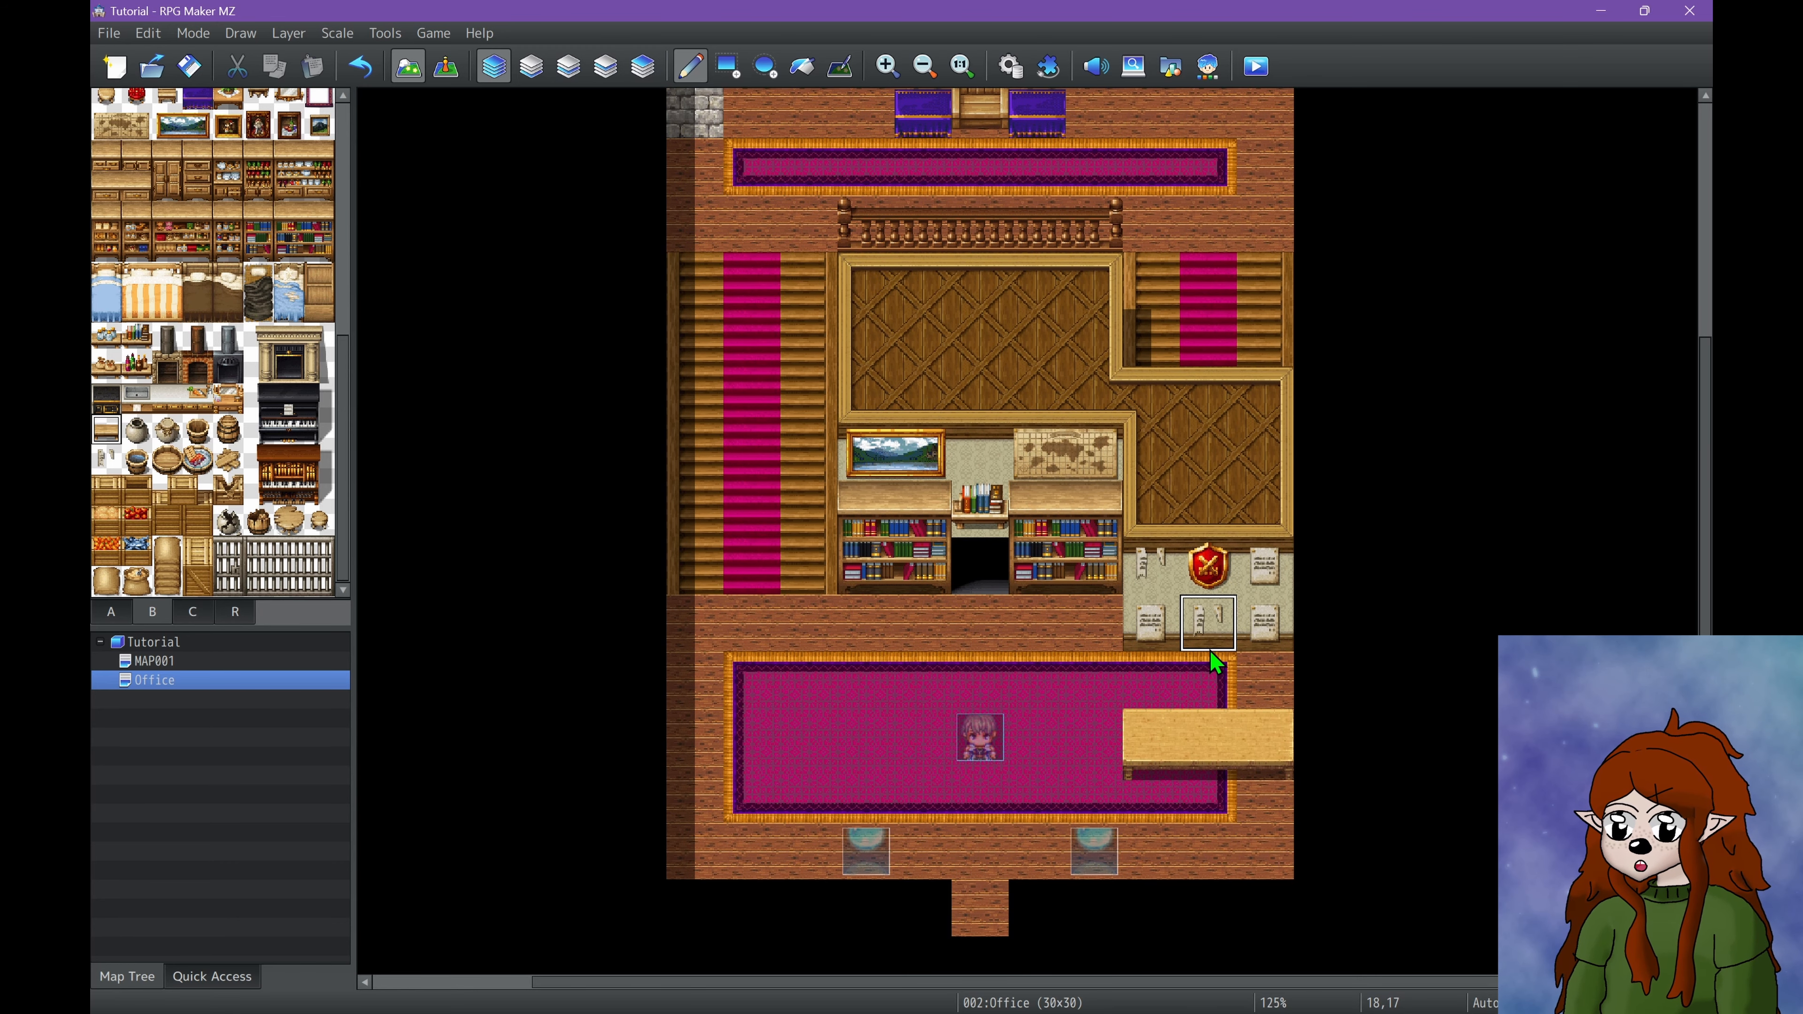
pyautogui.scroll(2, 1215, 662)
pyautogui.scroll(-1, 1215, 662)
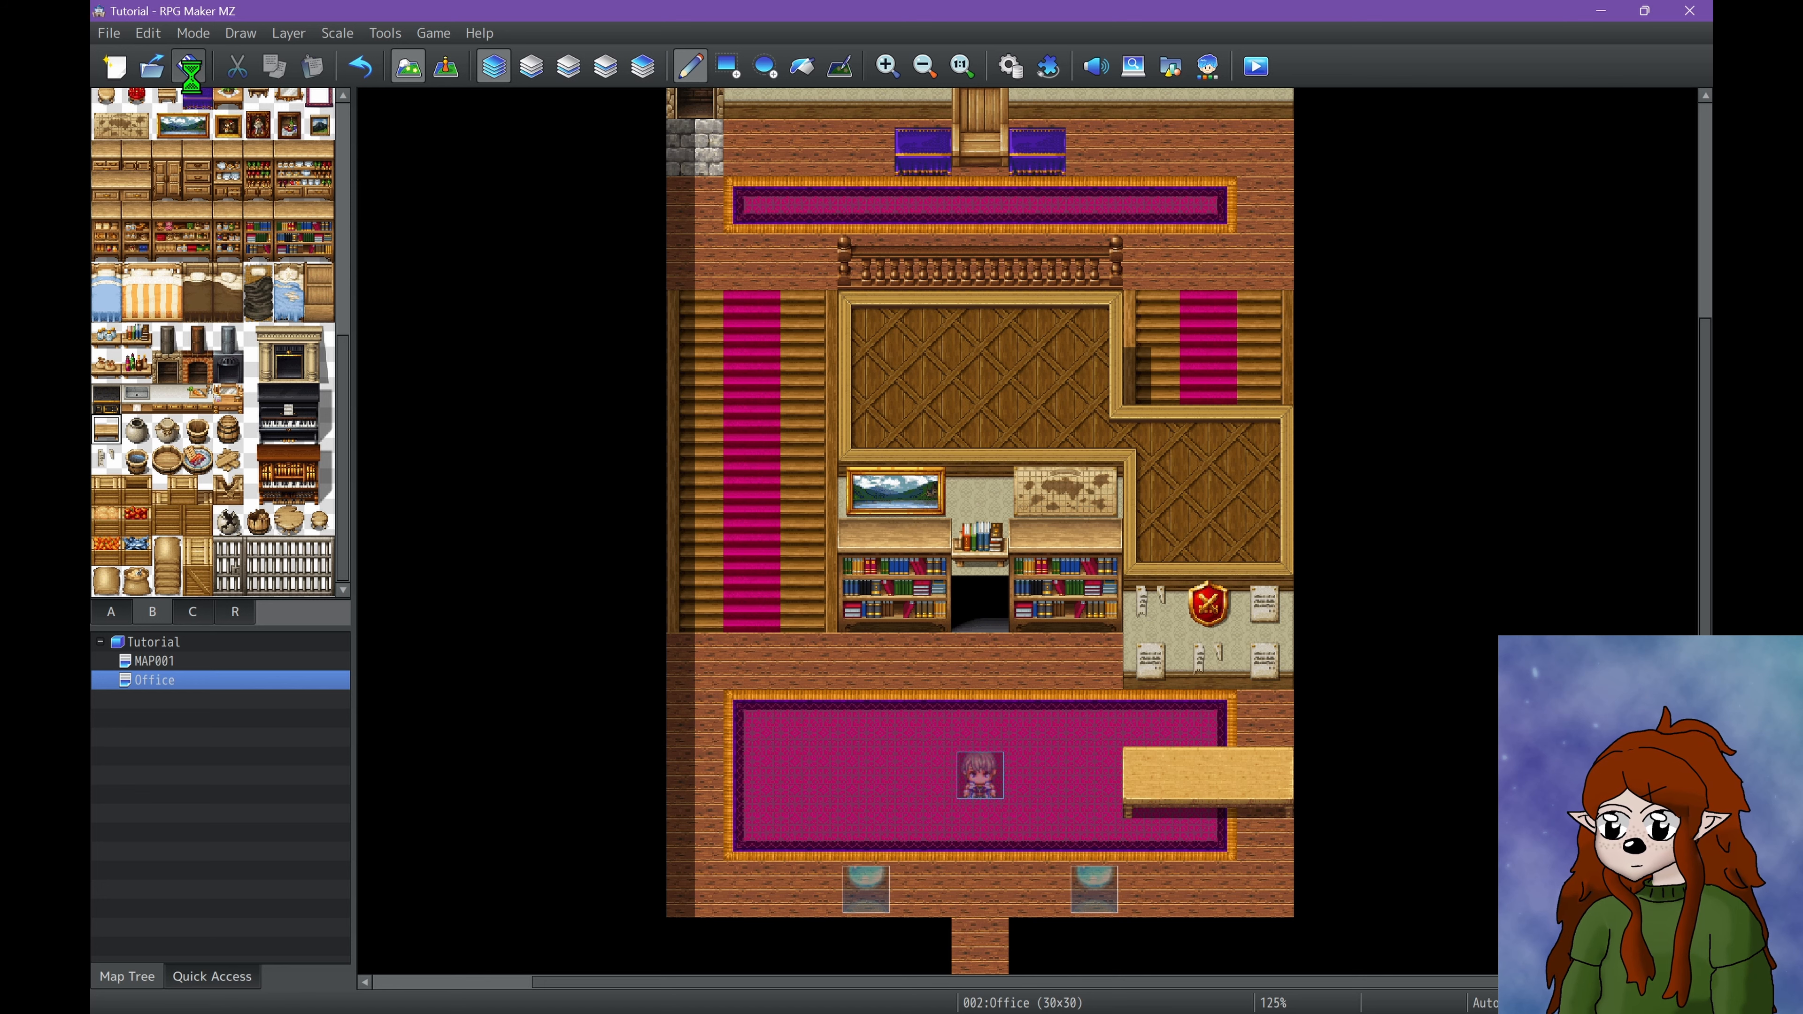
# Create a character event on the middle tile behind the table, using the light-brown-haired woman from the People1 image set.
pyautogui.click(446, 66)
pyautogui.doubleClick(1205, 713)
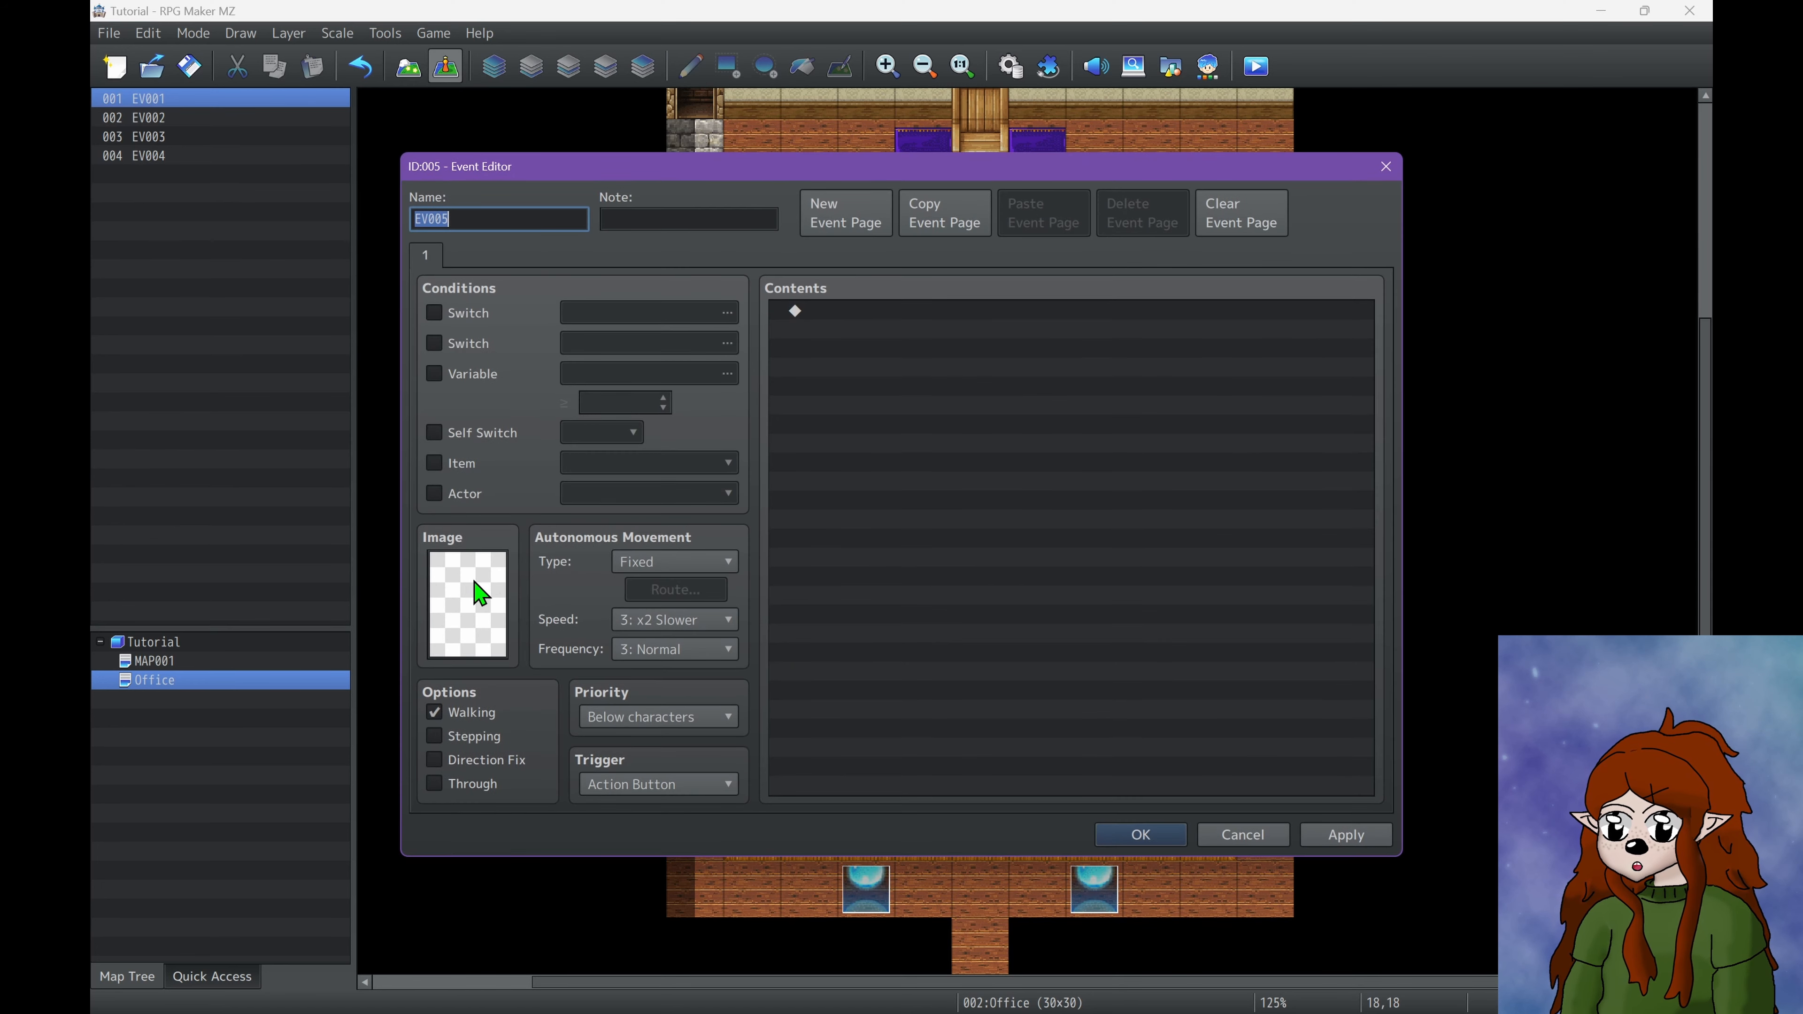
pyautogui.doubleClick(480, 595)
pyautogui.click(628, 513)
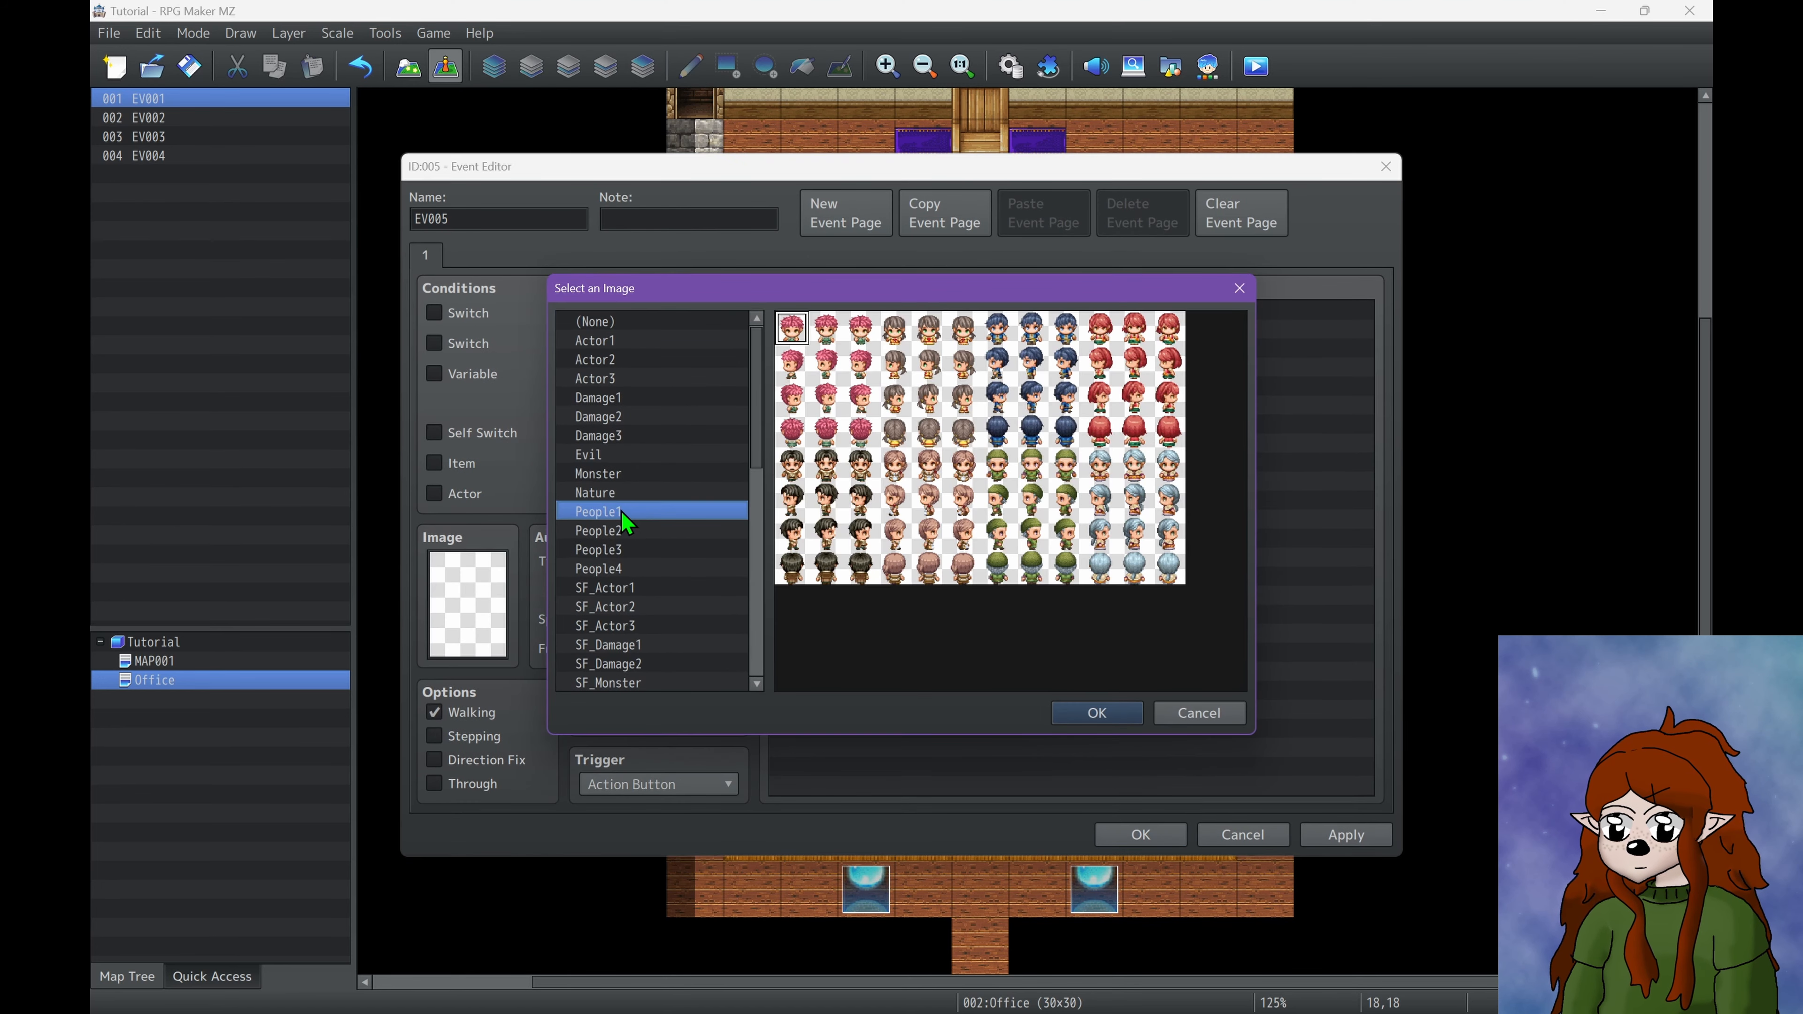
pyautogui.doubleClick(928, 466)
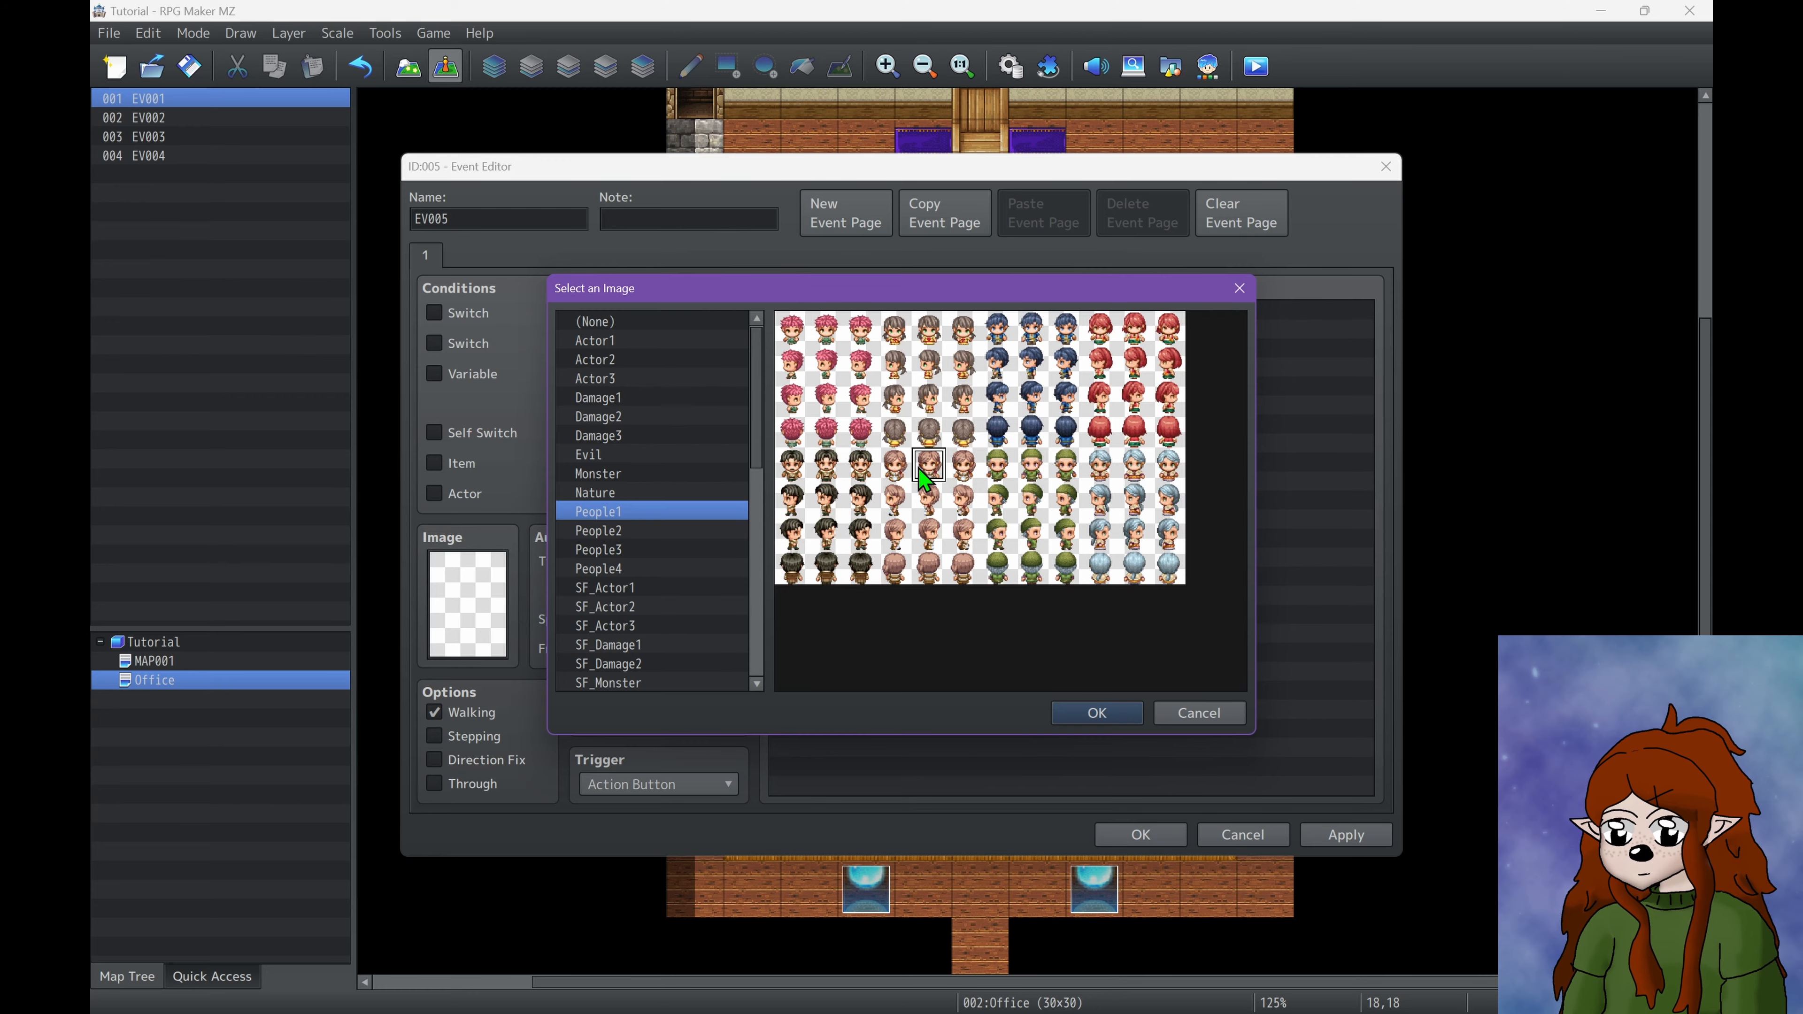
pyautogui.click(1141, 834)
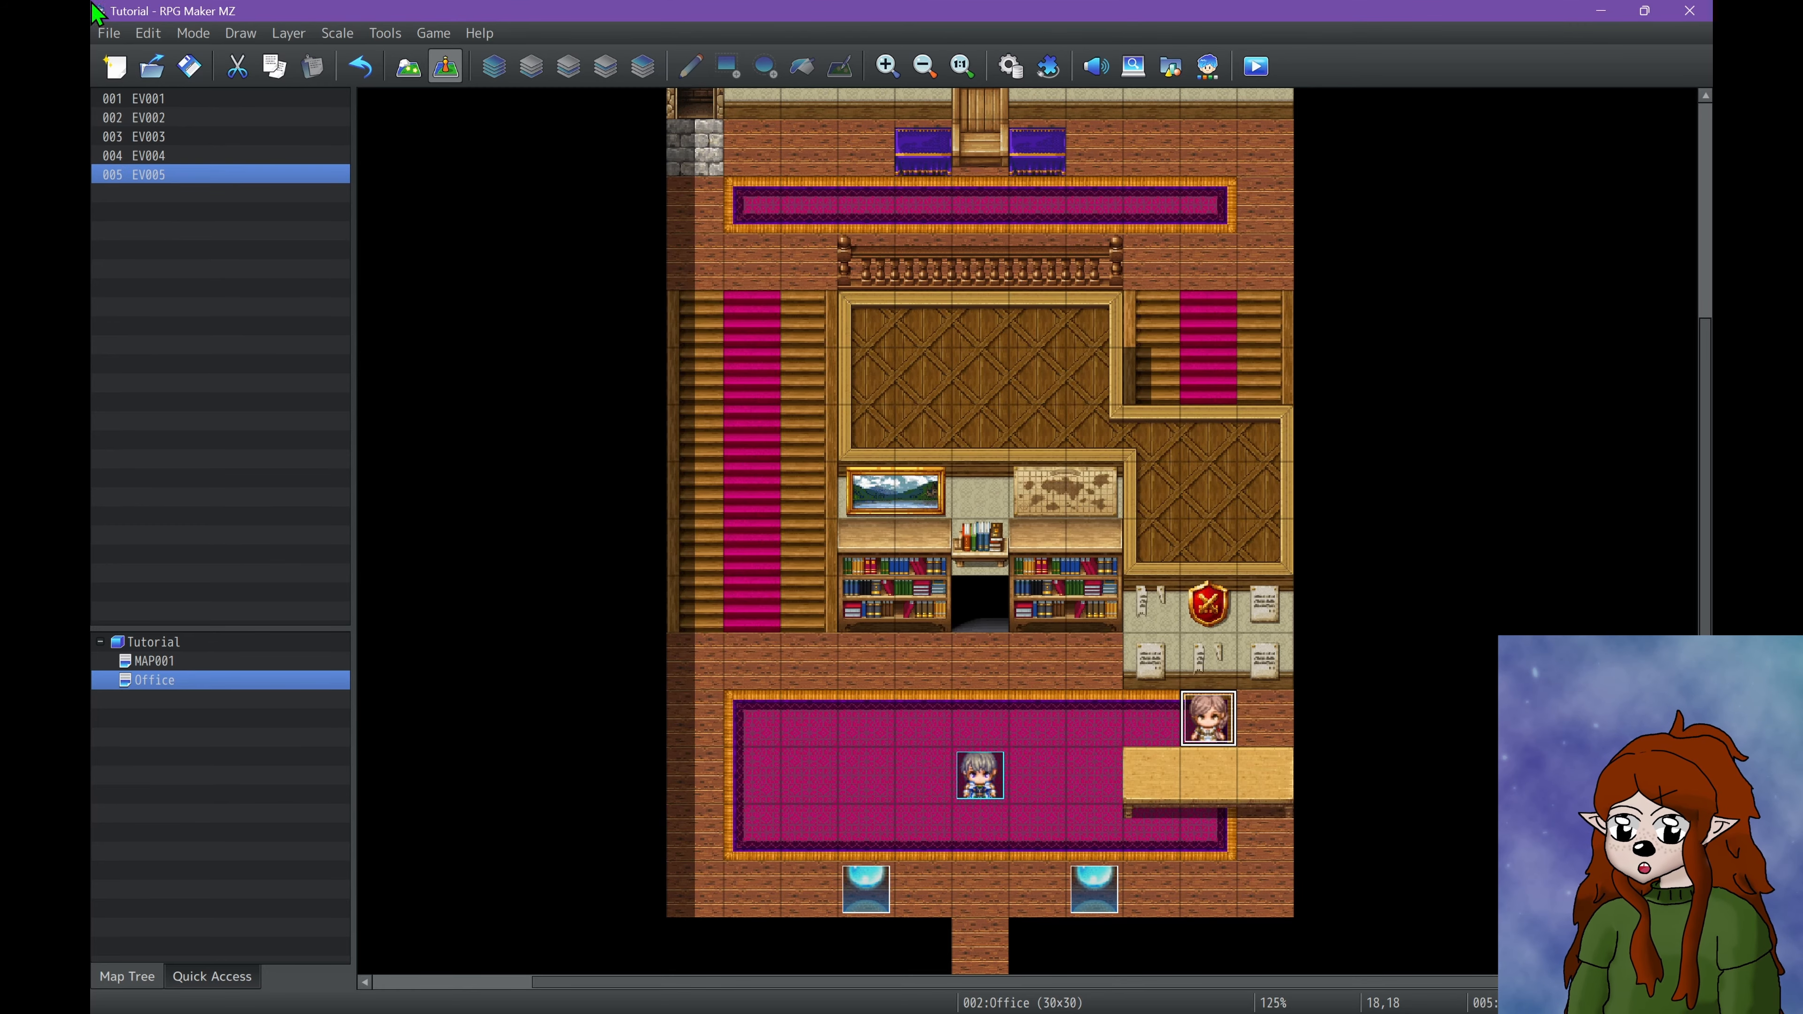
# Add a Show Text command to the new character's event reading "Welcome back, did the hunt go well?".
pyautogui.doubleClick(1206, 719)
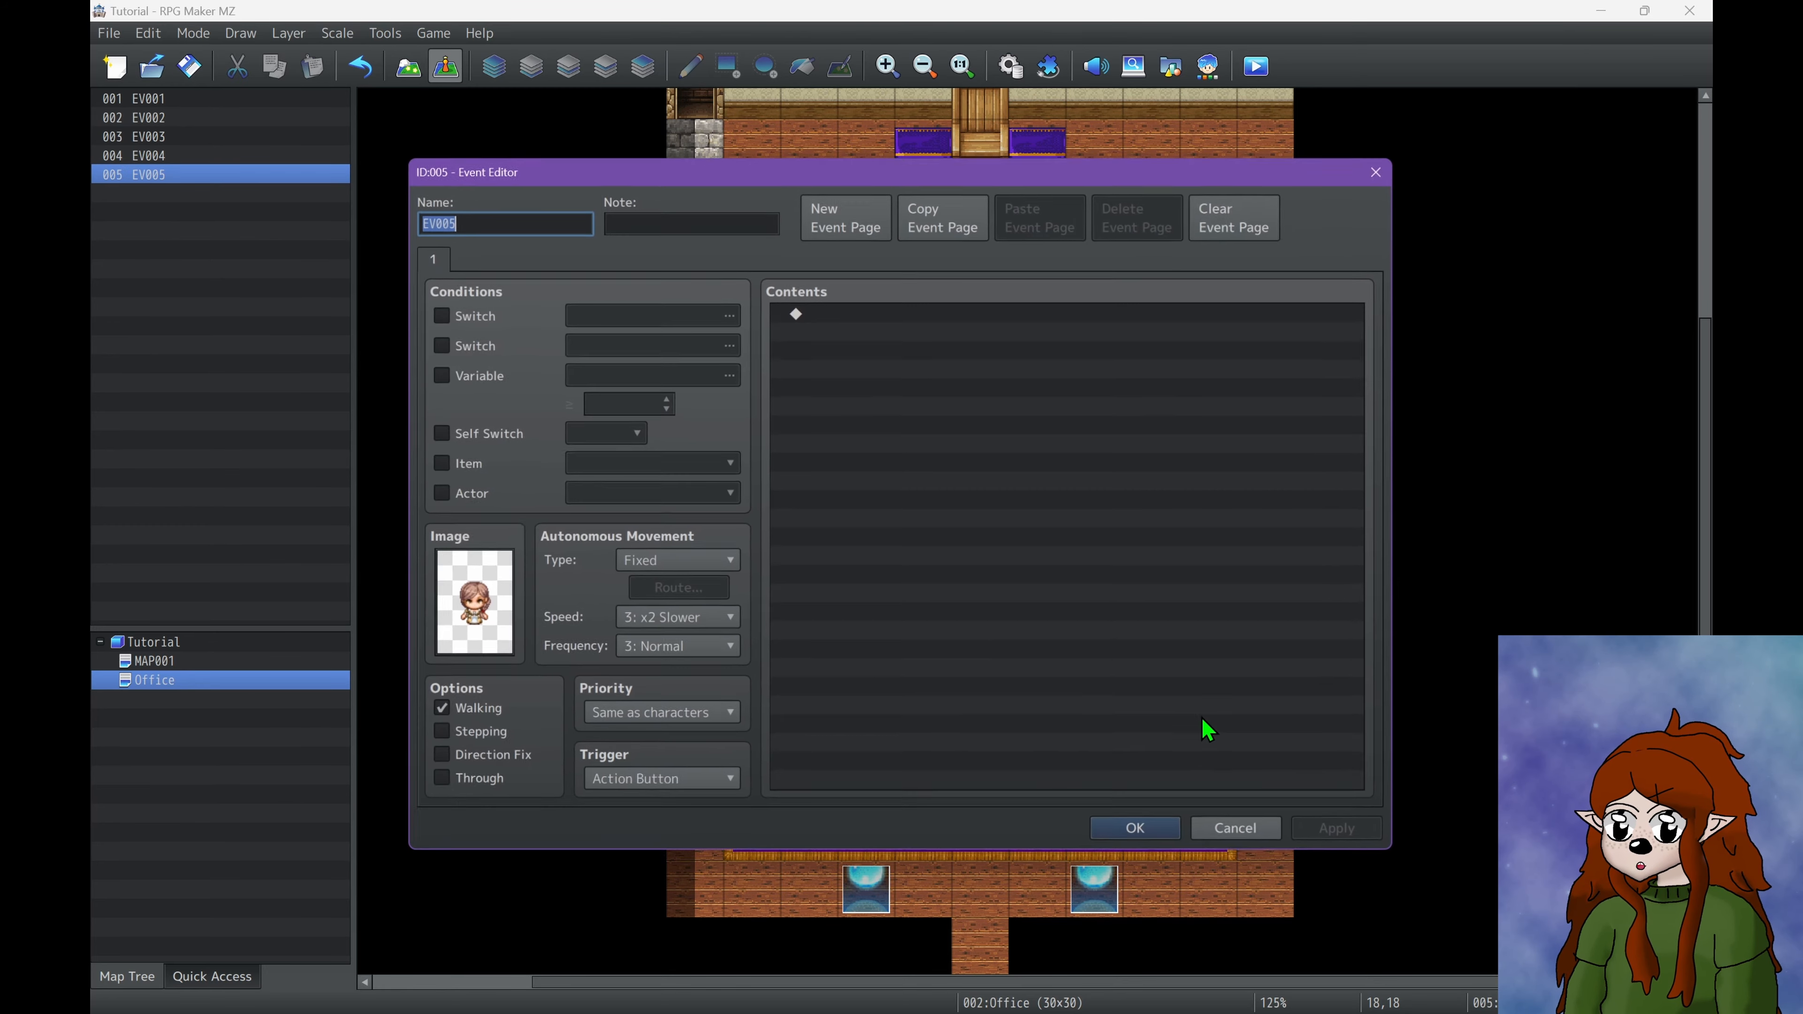
pyautogui.doubleClick(871, 316)
pyautogui.click(893, 317)
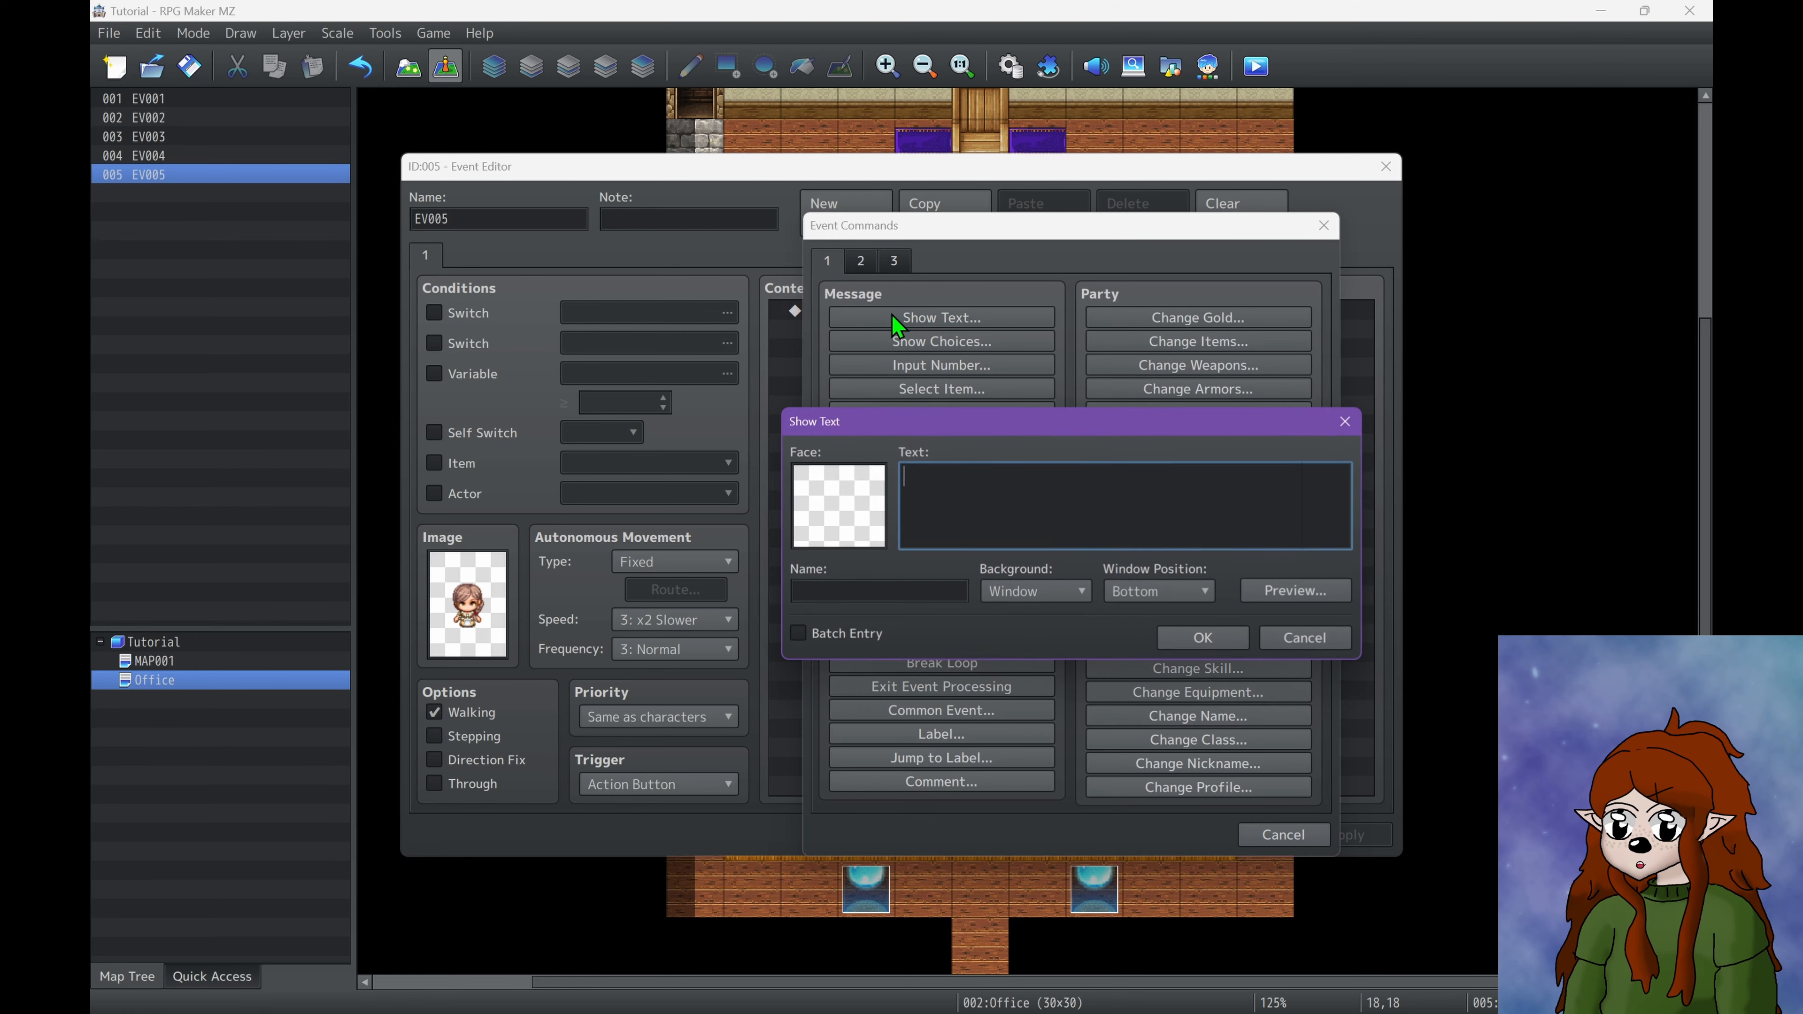
pyautogui.write('Welcome')
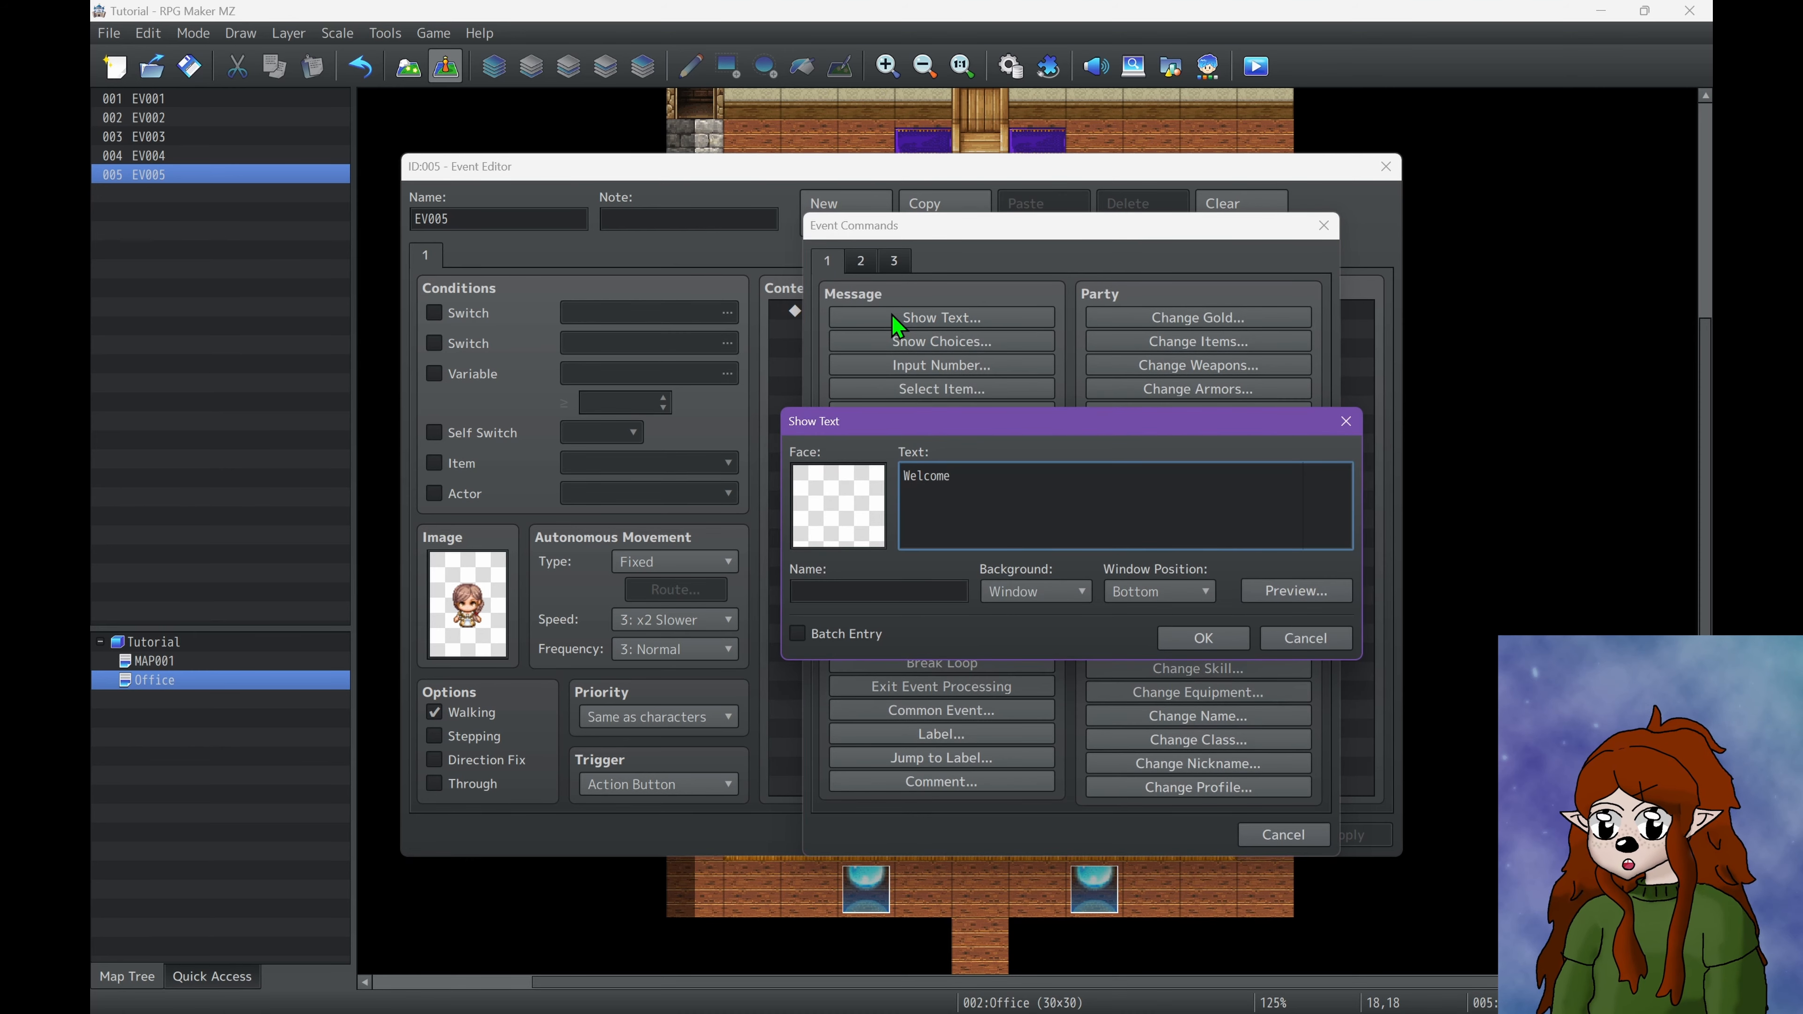
pyautogui.write(' back,')
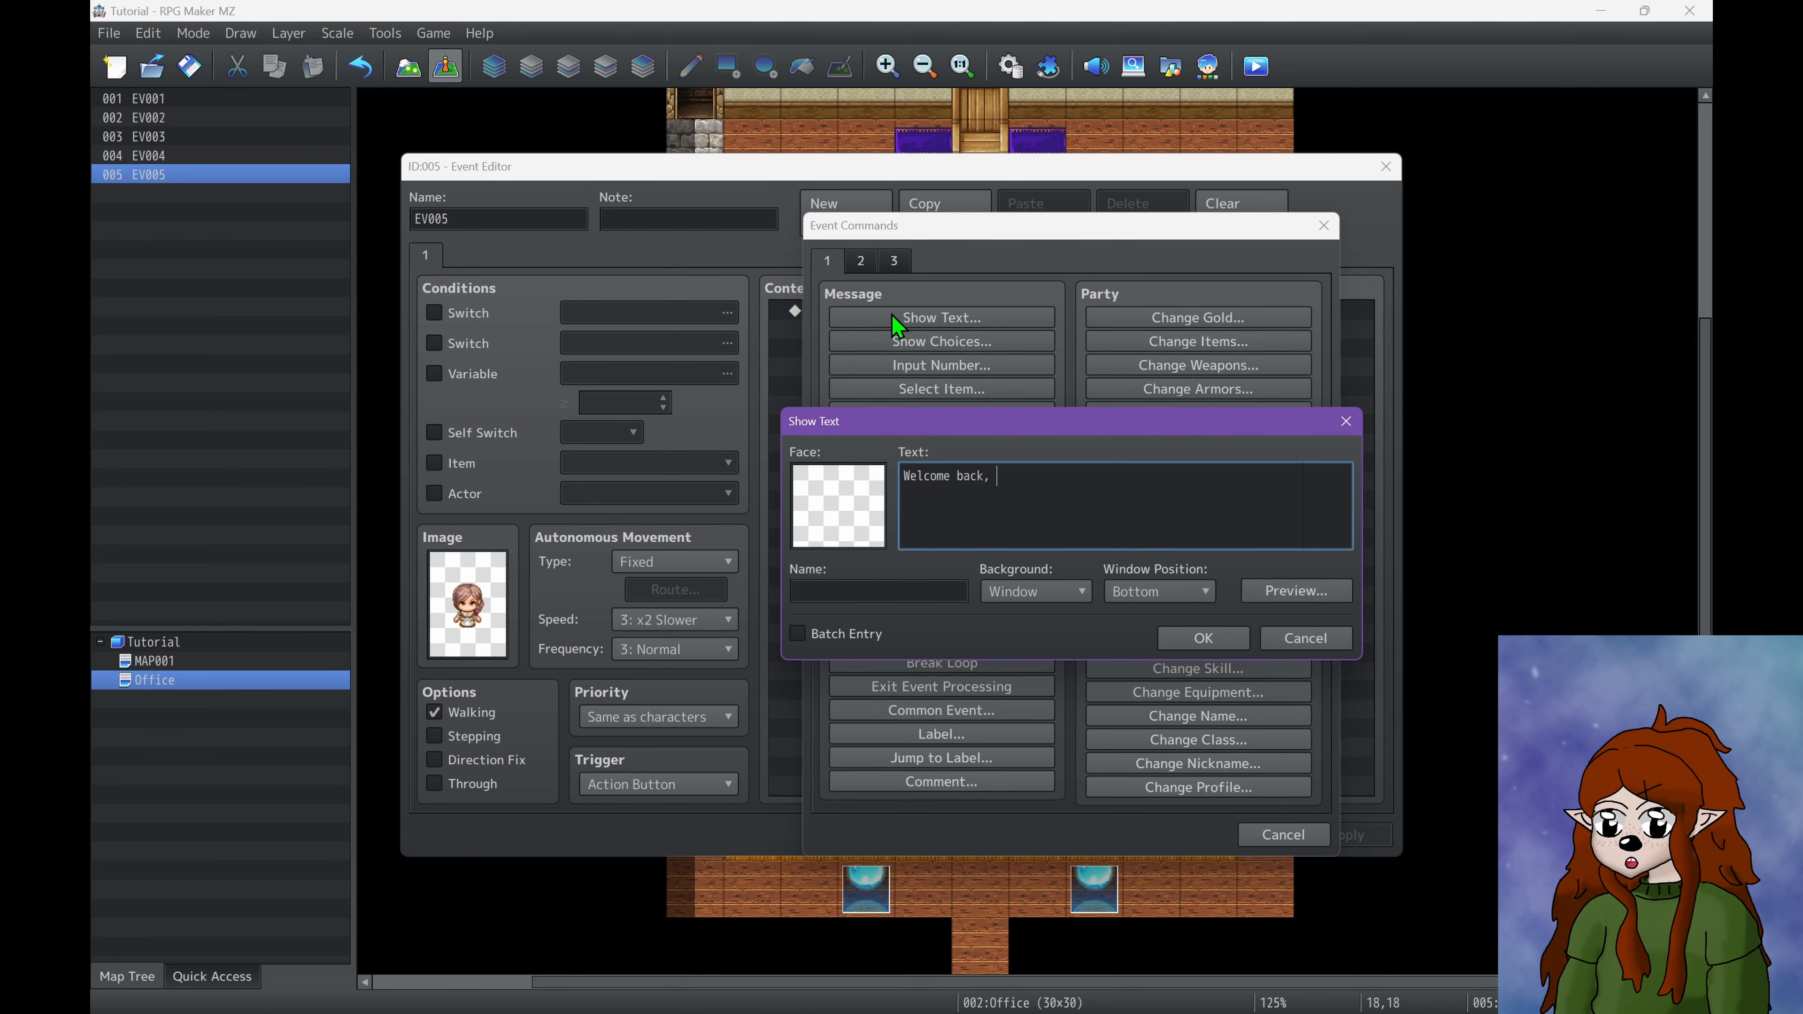
pyautogui.write(' did the hunt f')
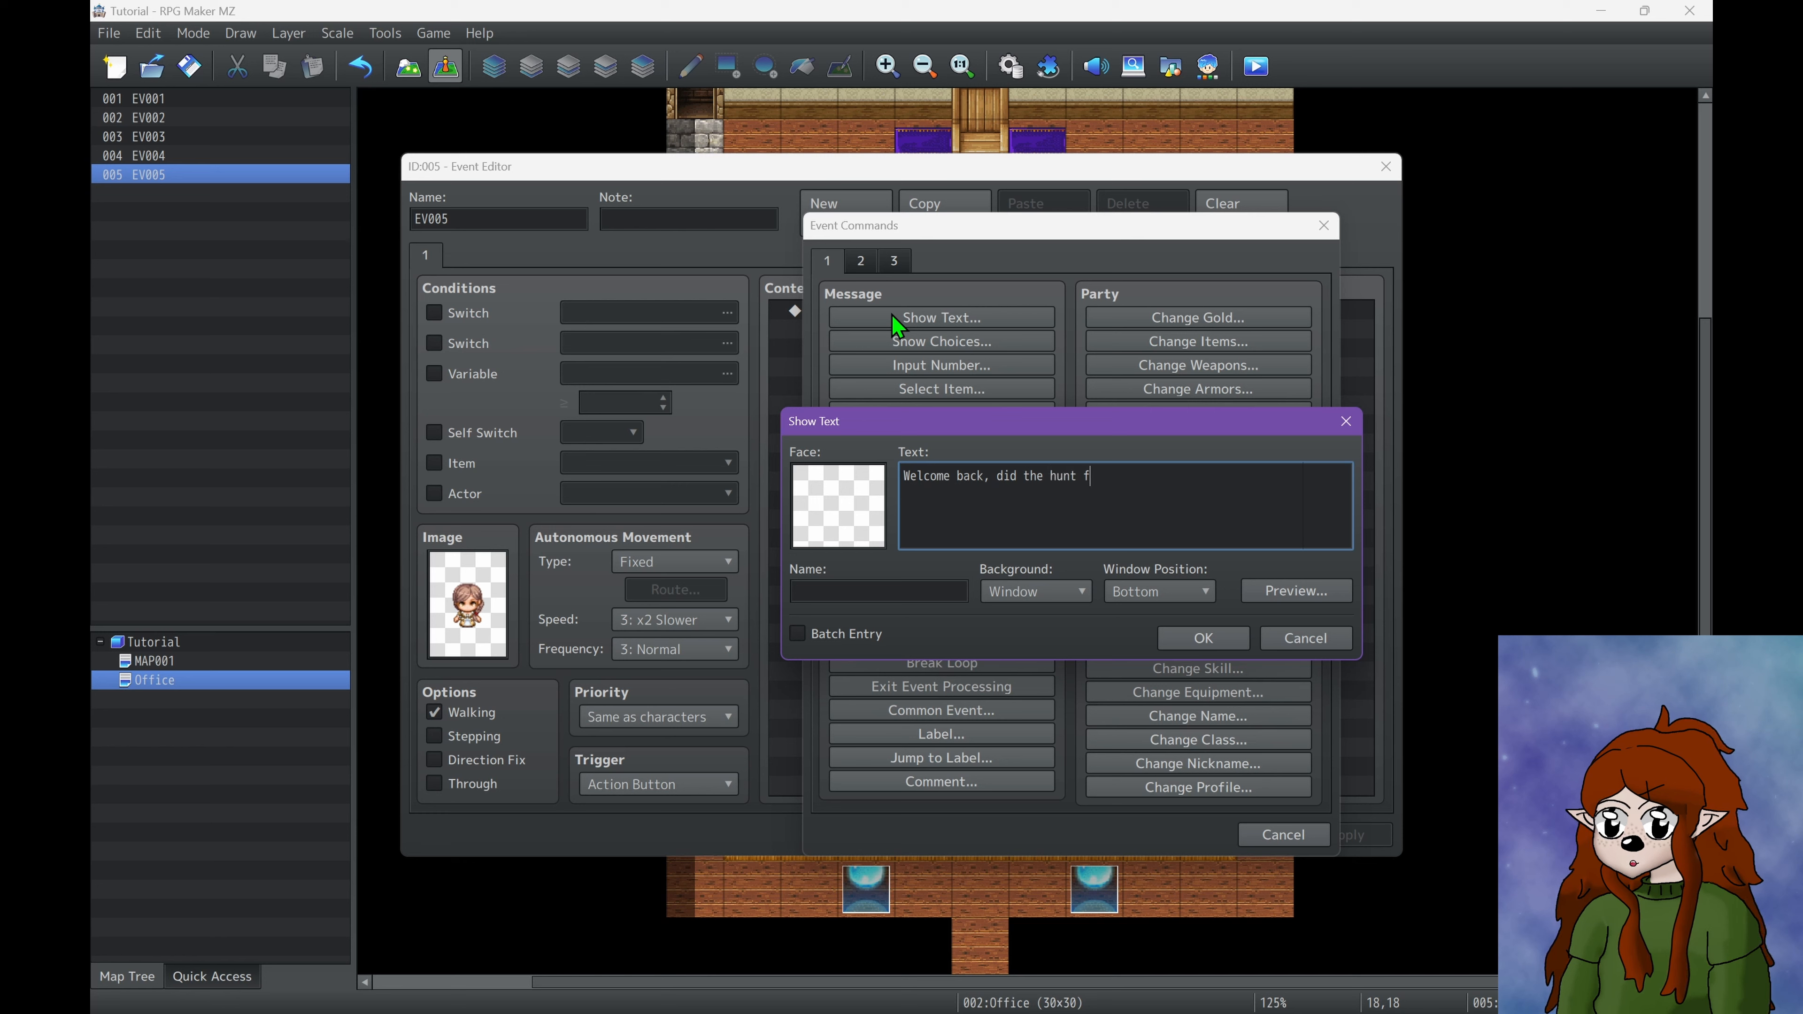
pyautogui.press('BackSpace')
pyautogui.write('go well?')
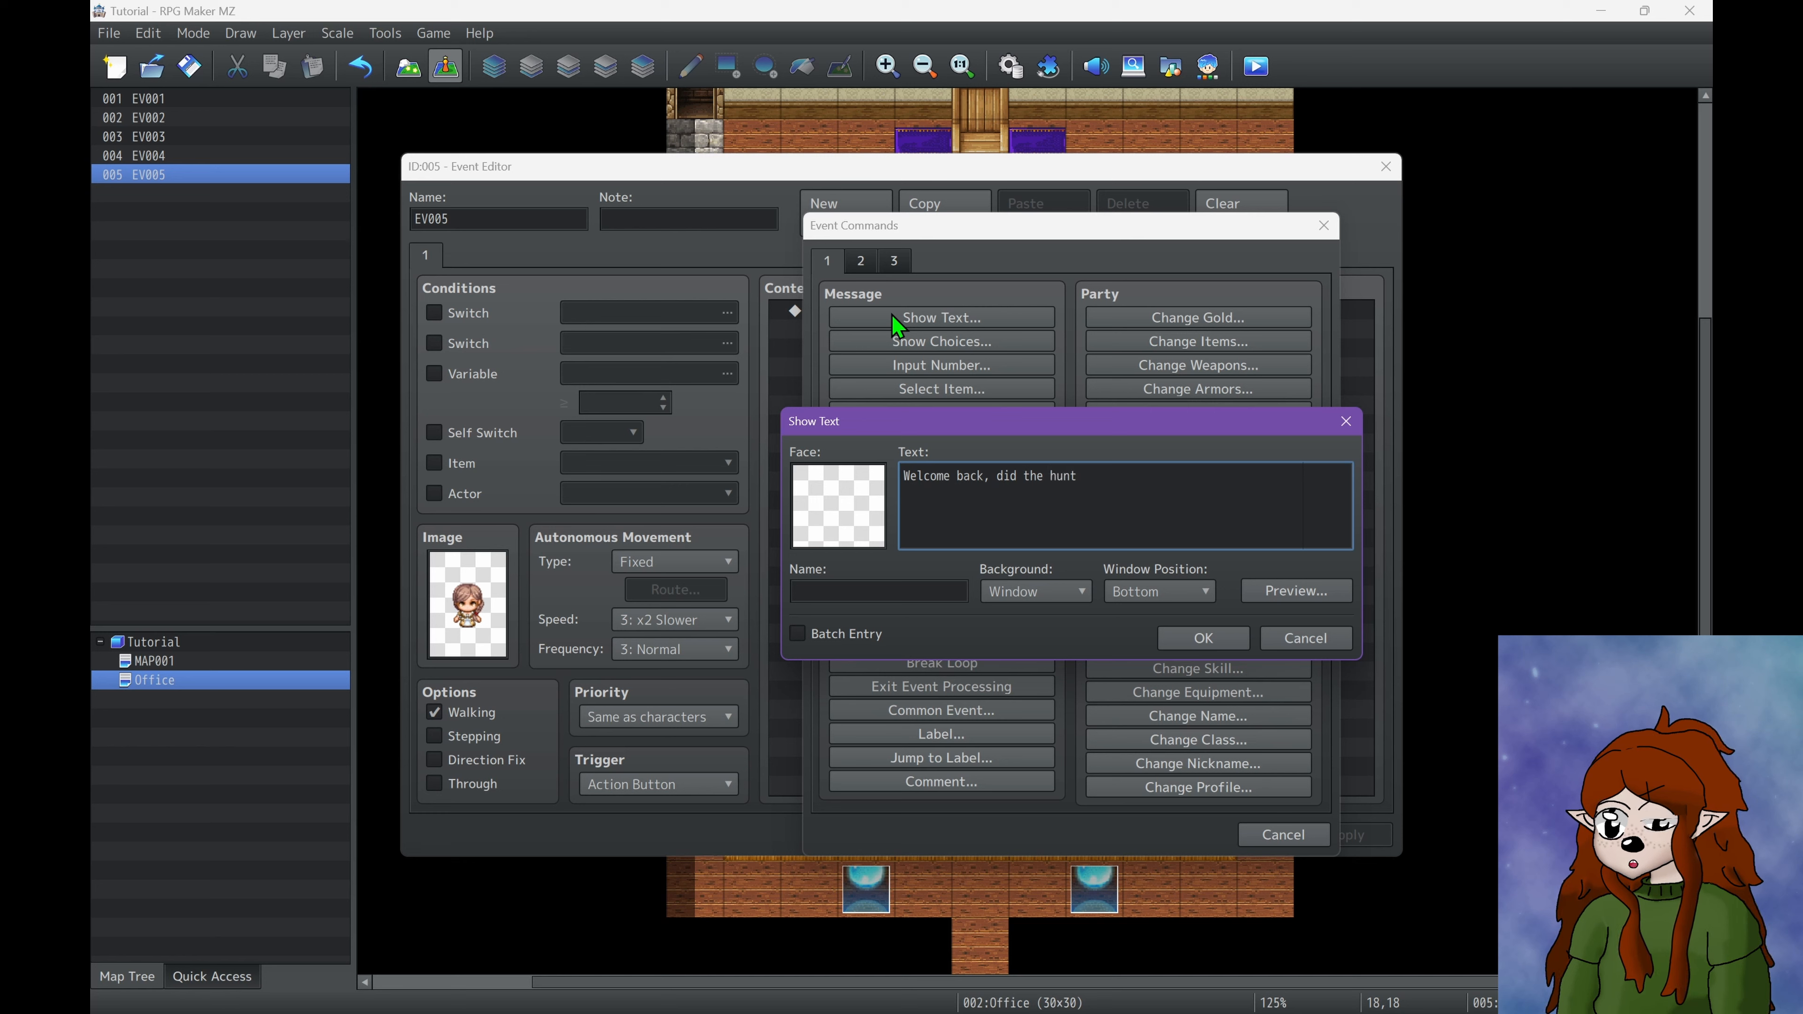
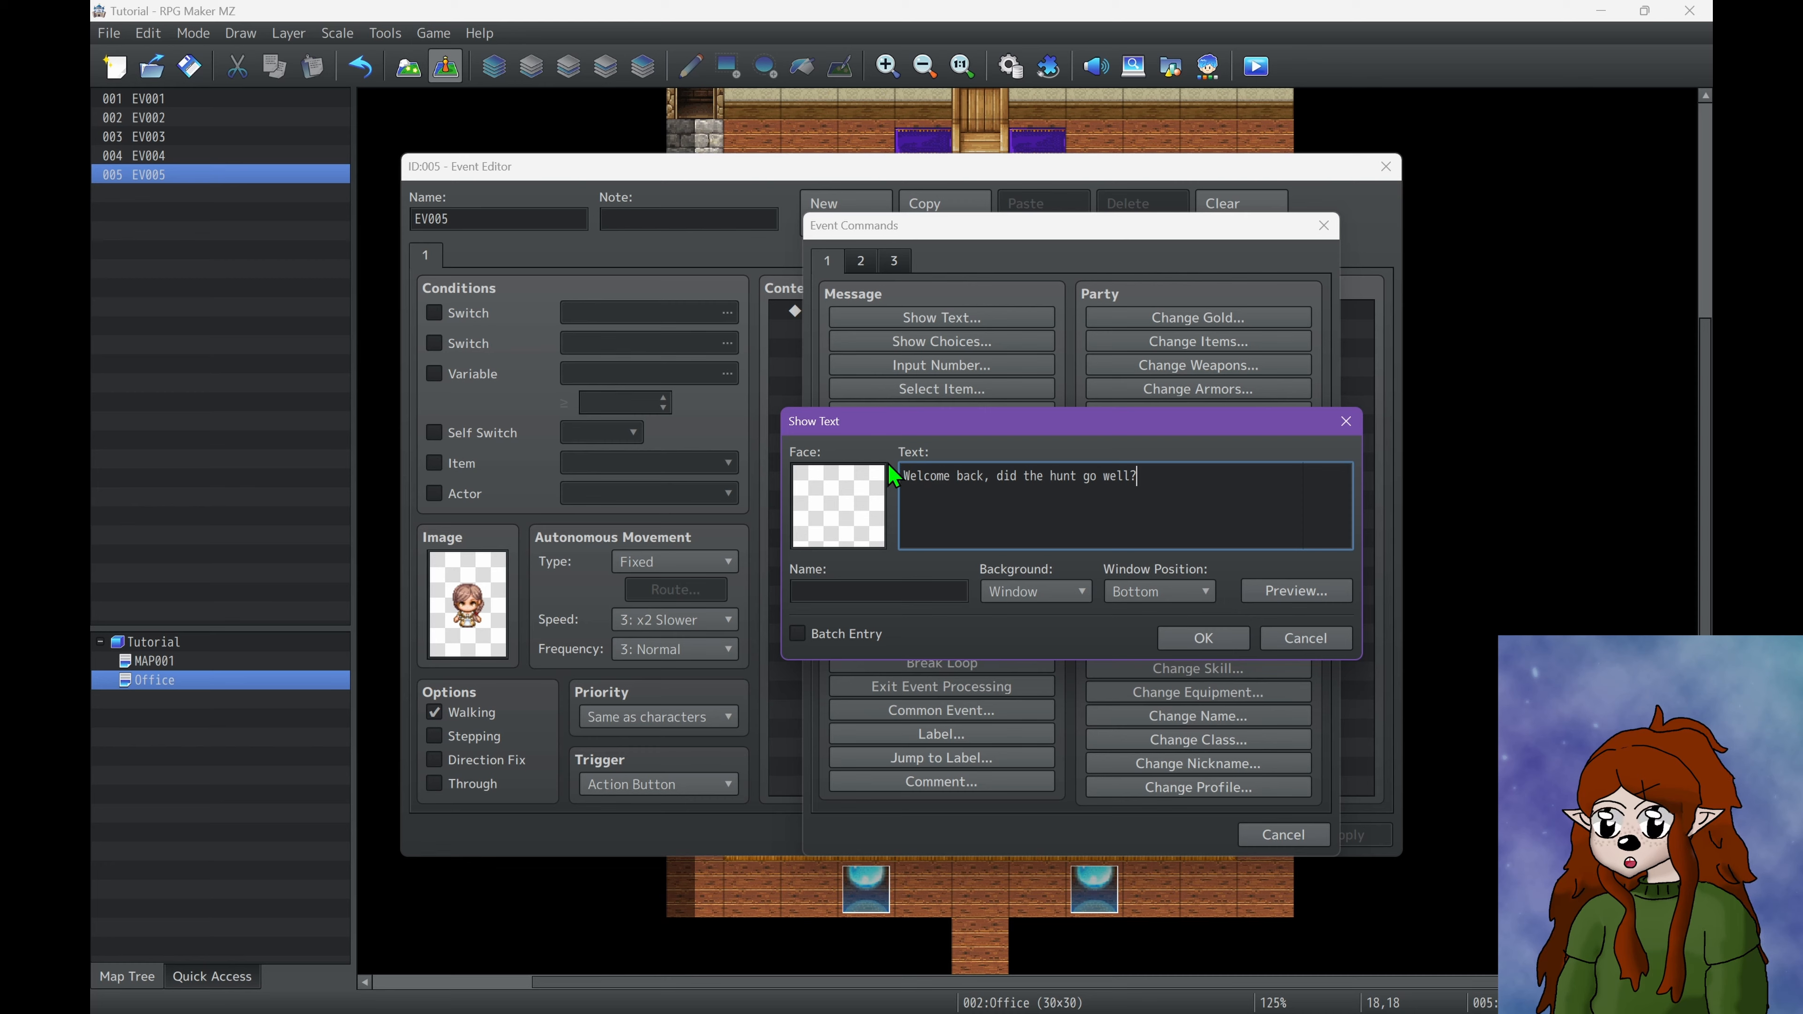
# Set the message's speaker name to "???" and save the command and event.
pyautogui.press('Tab')
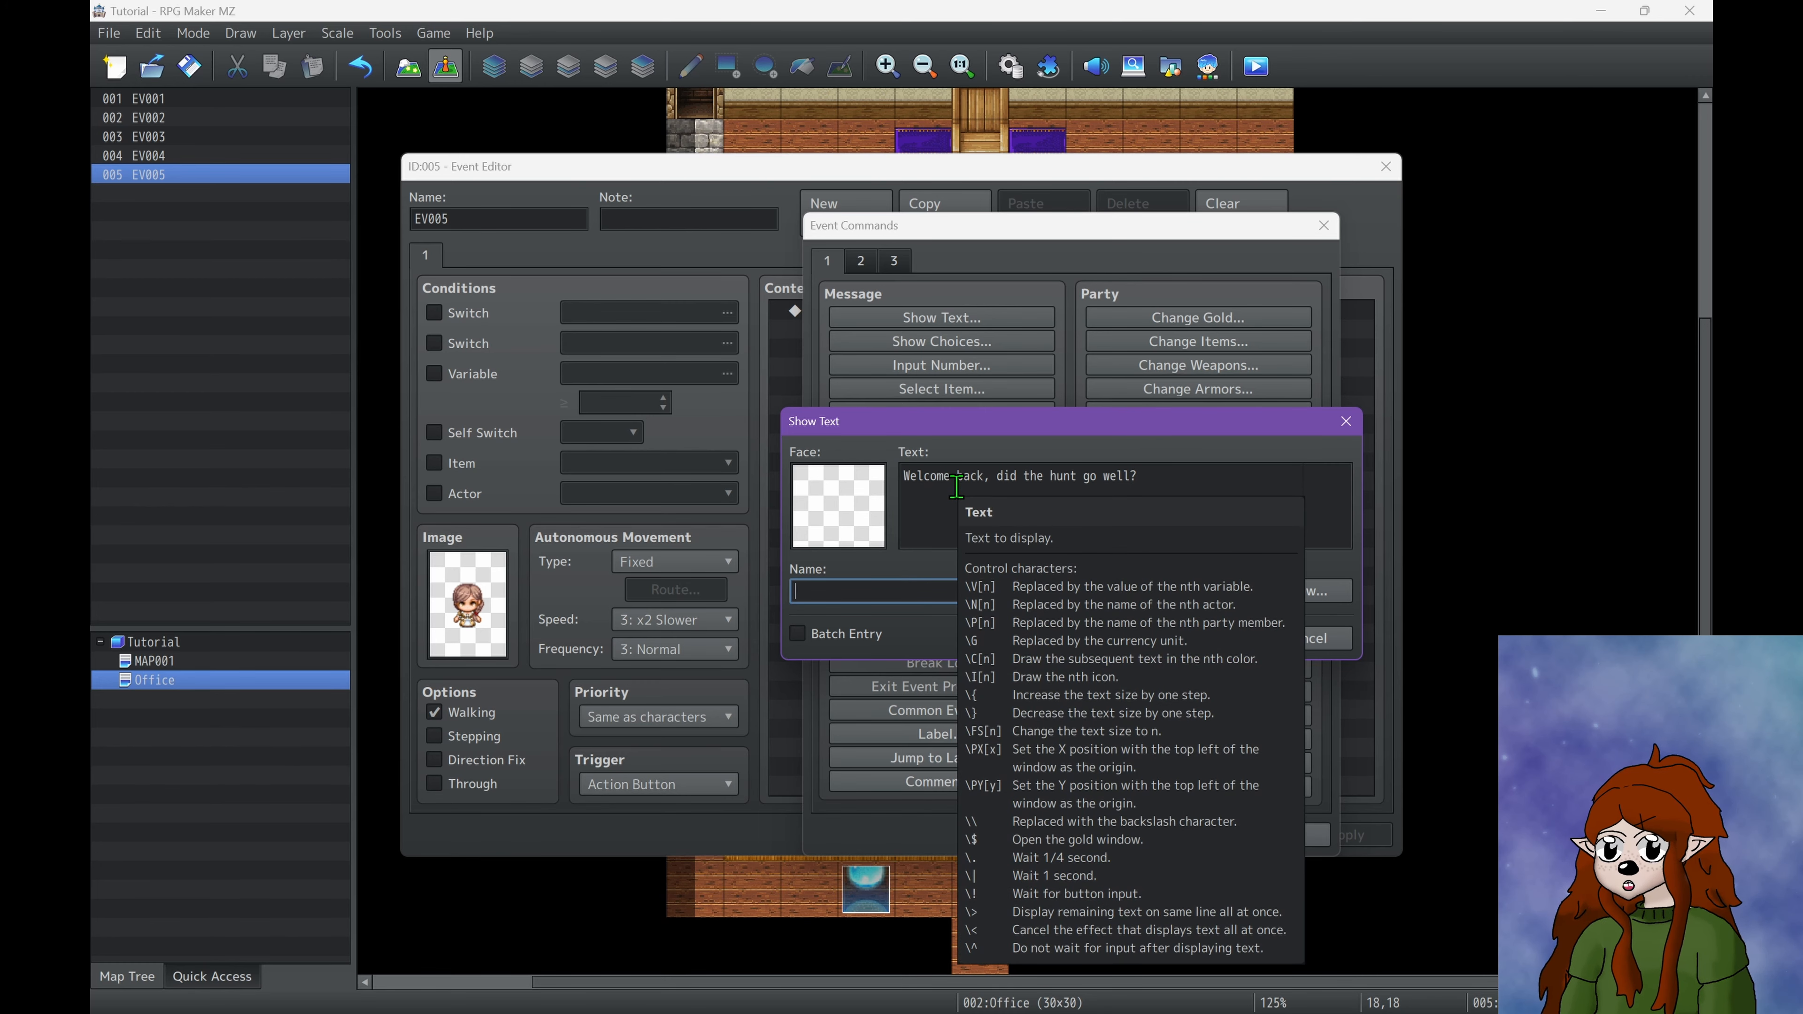
pyautogui.write('???')
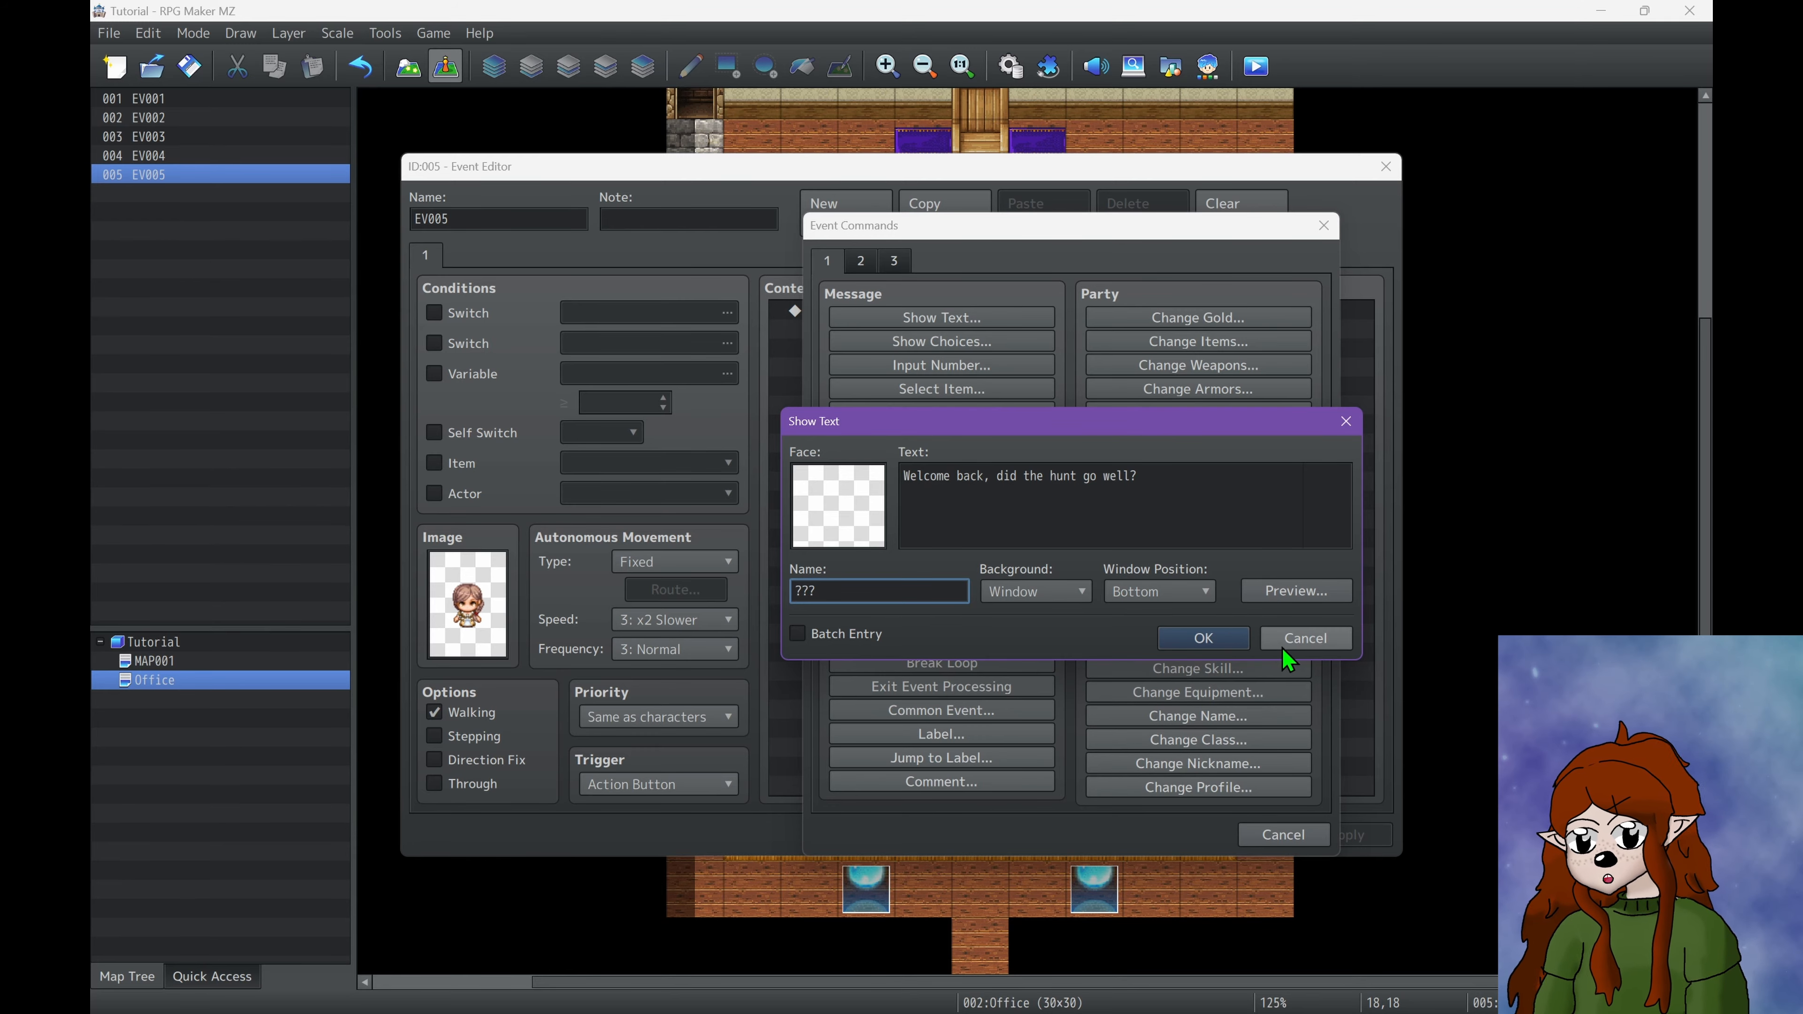
pyautogui.click(1201, 639)
pyautogui.click(1141, 834)
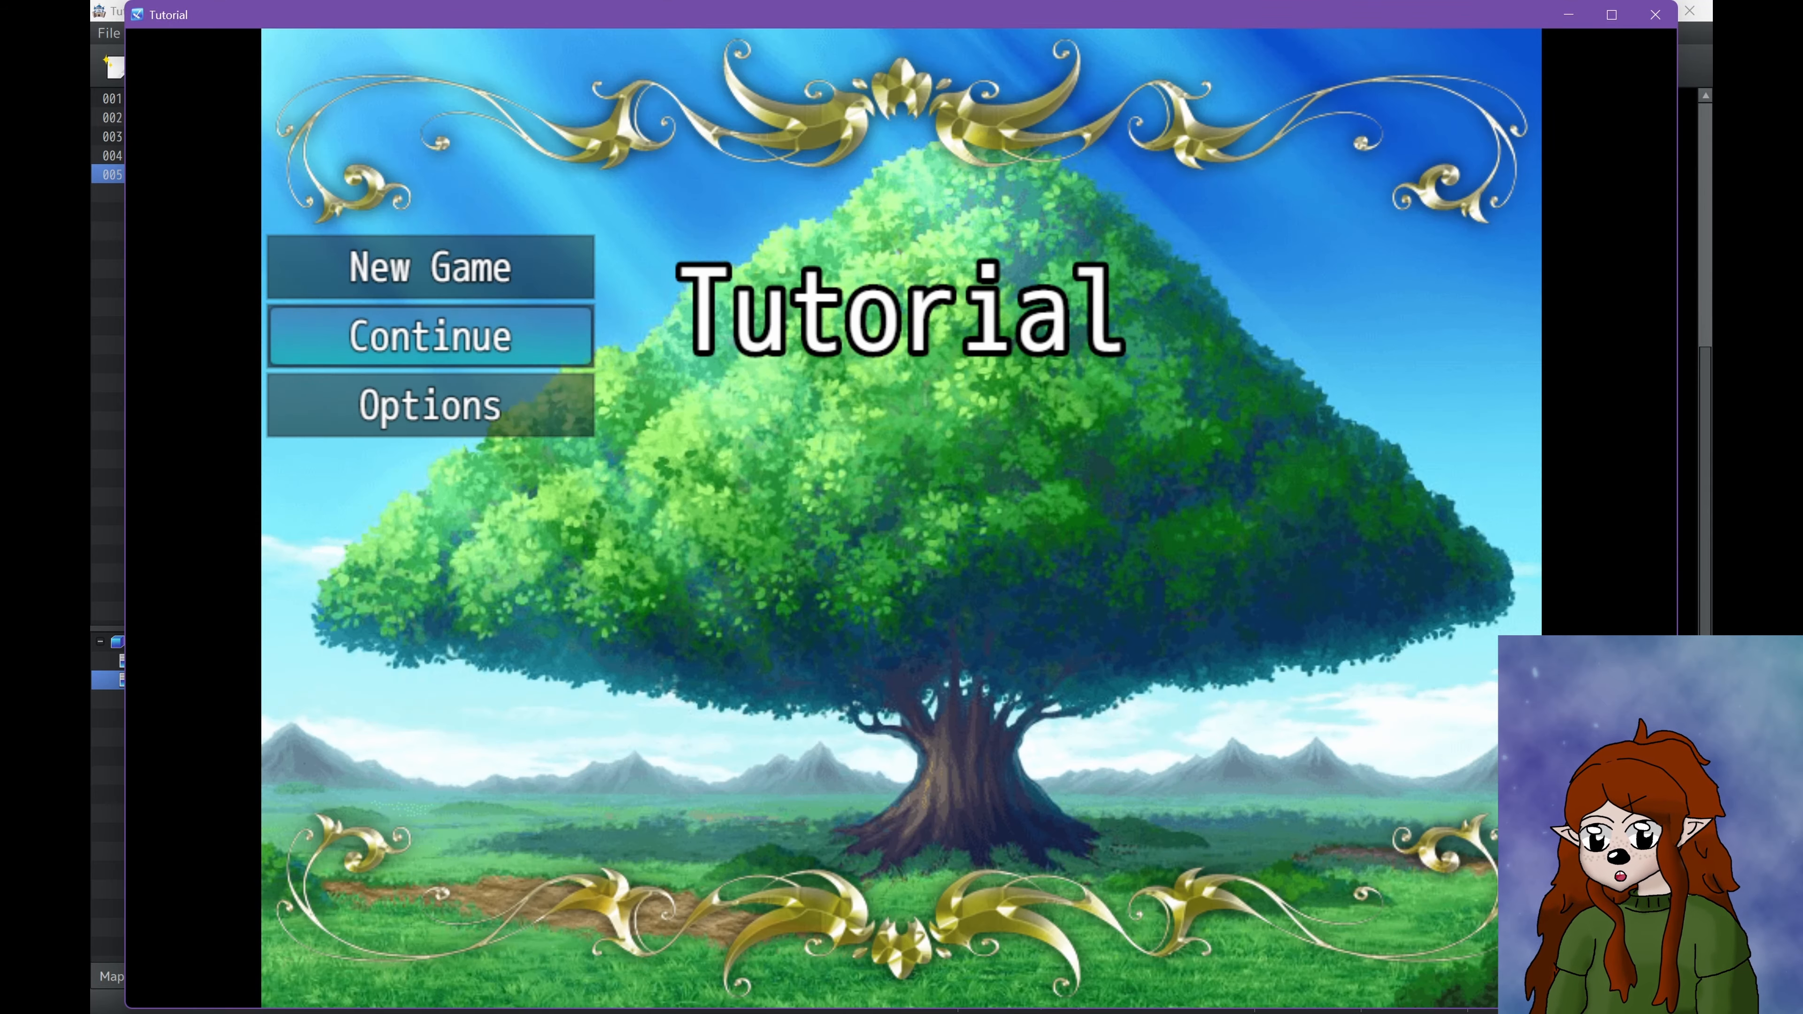
# Playtest the project with a new game and talk to the receptionist from across the table, closing her message.
pyautogui.press('Up')
pyautogui.press('Return')
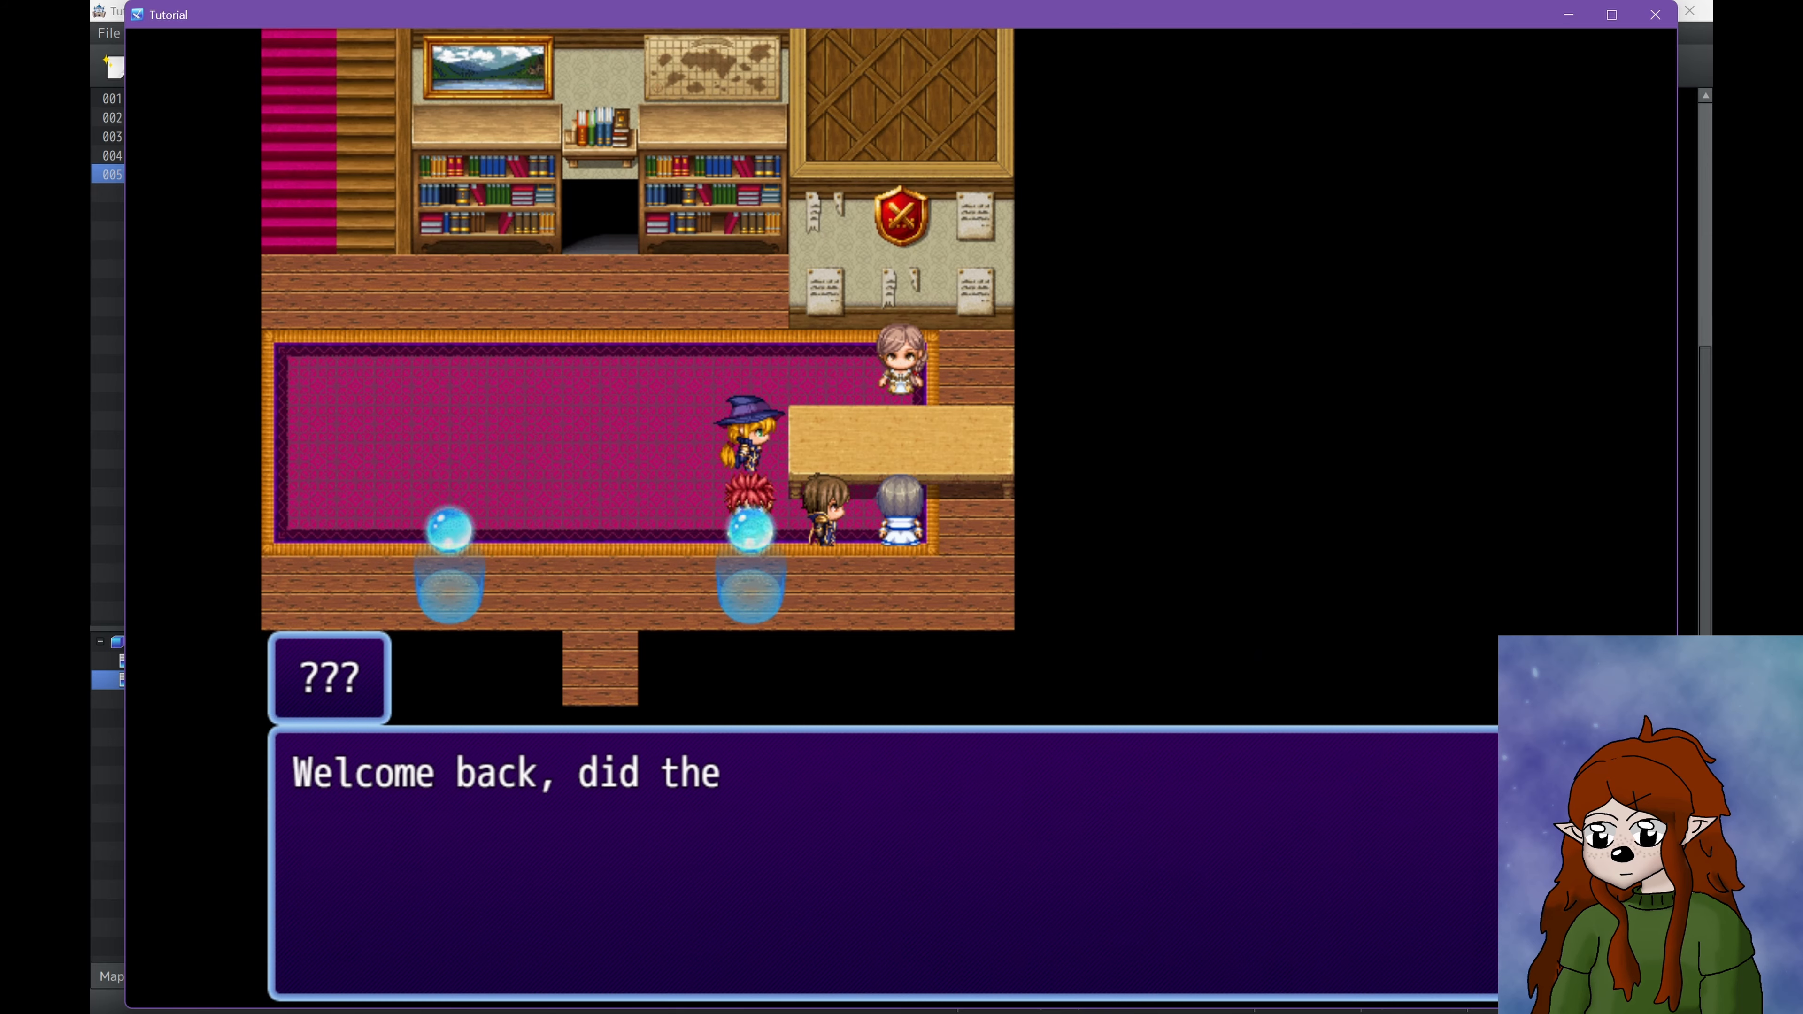
pyautogui.press('Return')
pyautogui.press('Return')
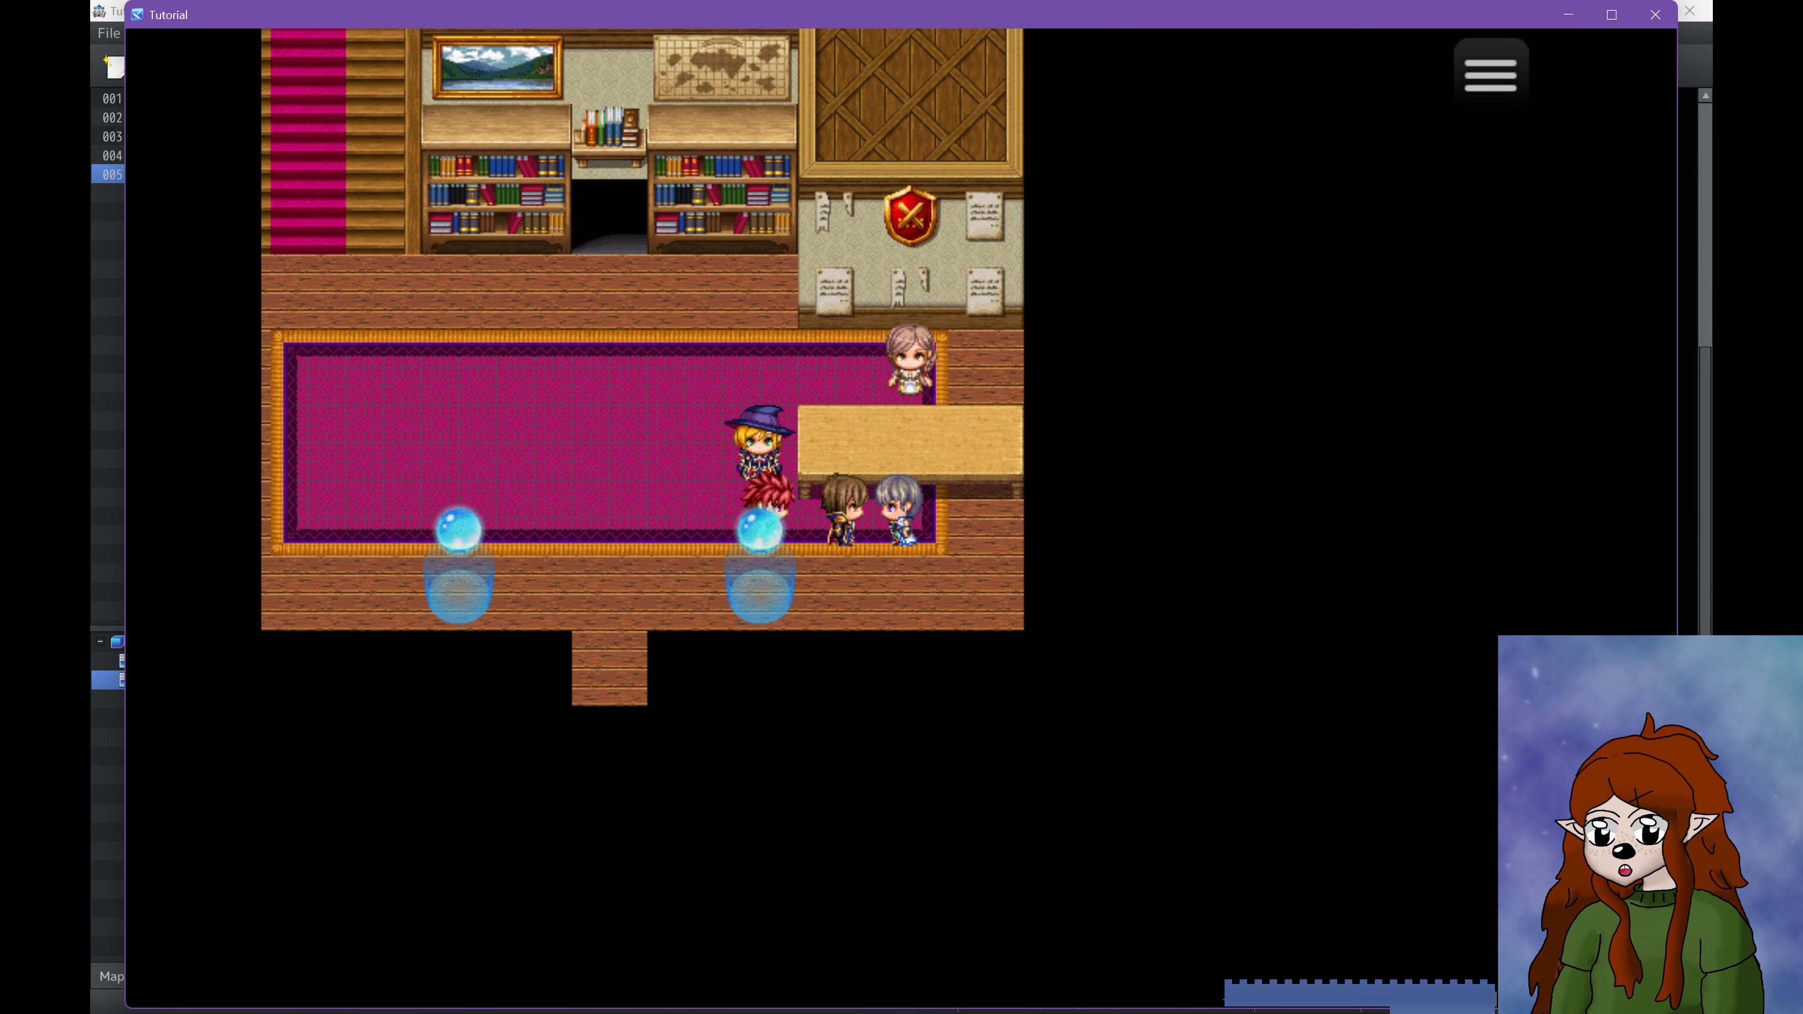
# Walk the party around to talk to the receptionist from directly beside her, and return to the front of the table.
pyautogui.press('Up')
pyautogui.press('Right')
pyautogui.press('Return')
pyautogui.press('Return')
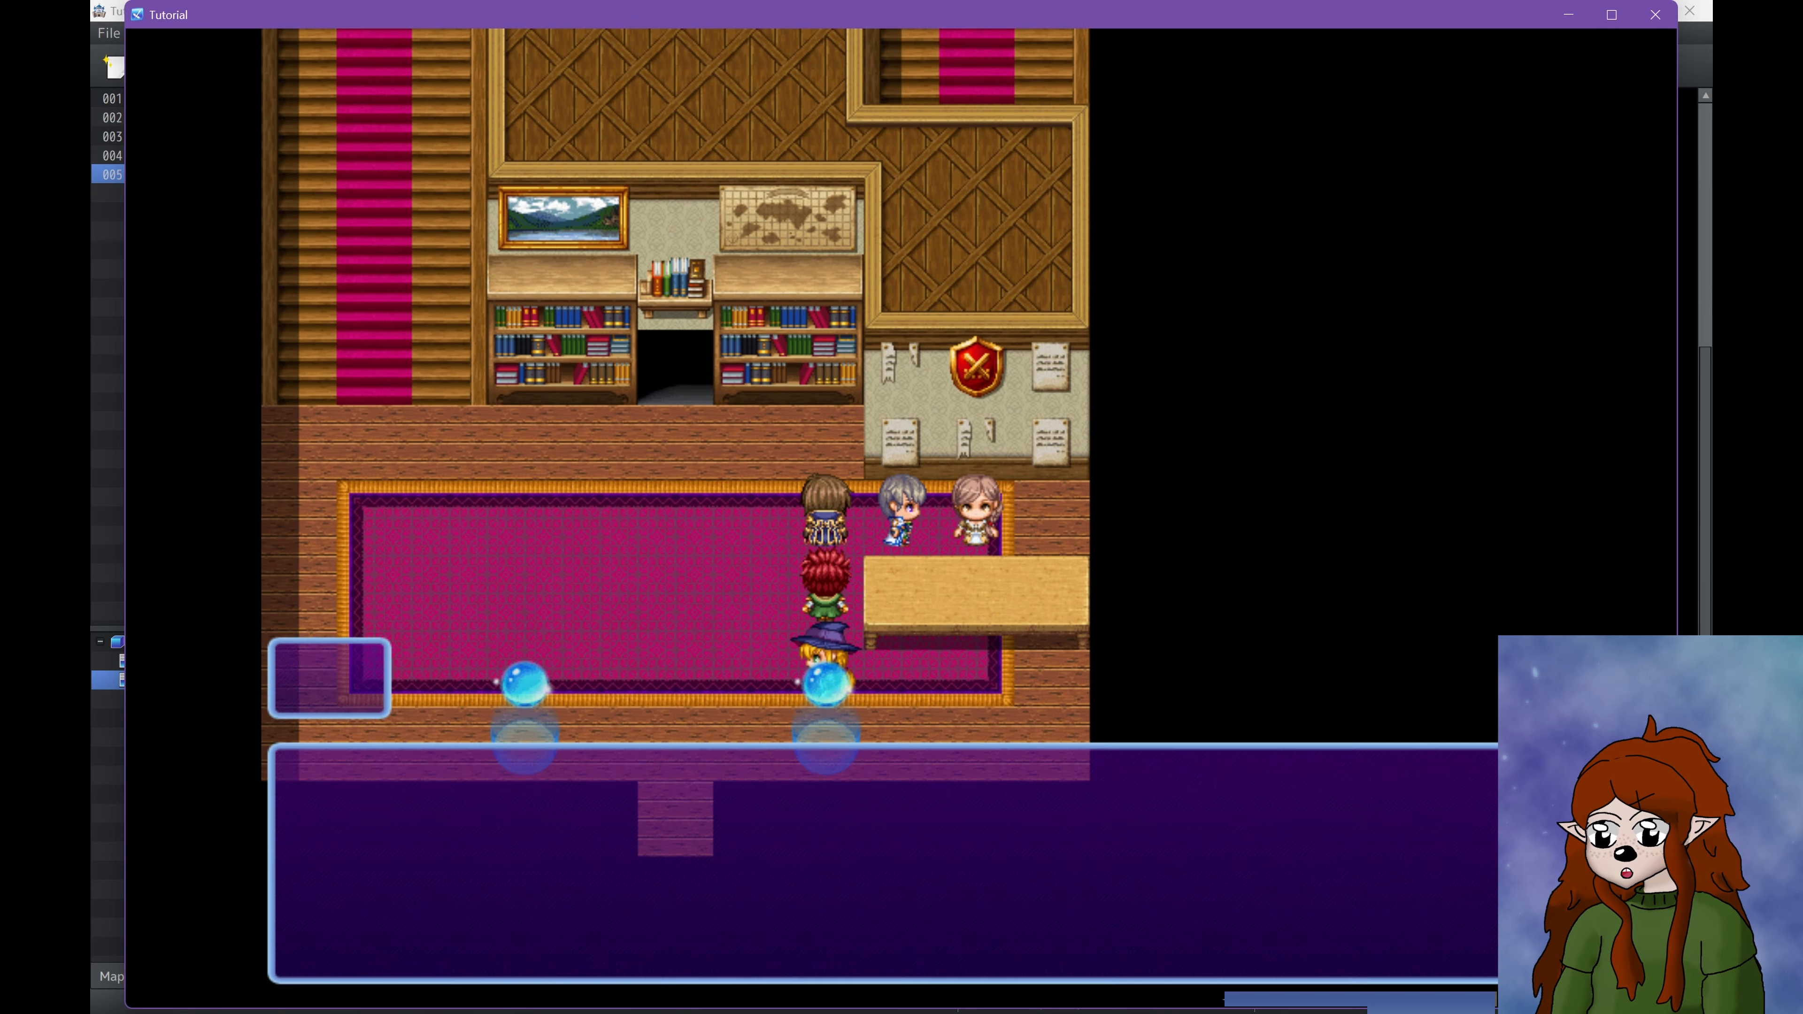
pyautogui.press('Left')
pyautogui.press('Down')
pyautogui.press('Right')
pyautogui.press('Up')
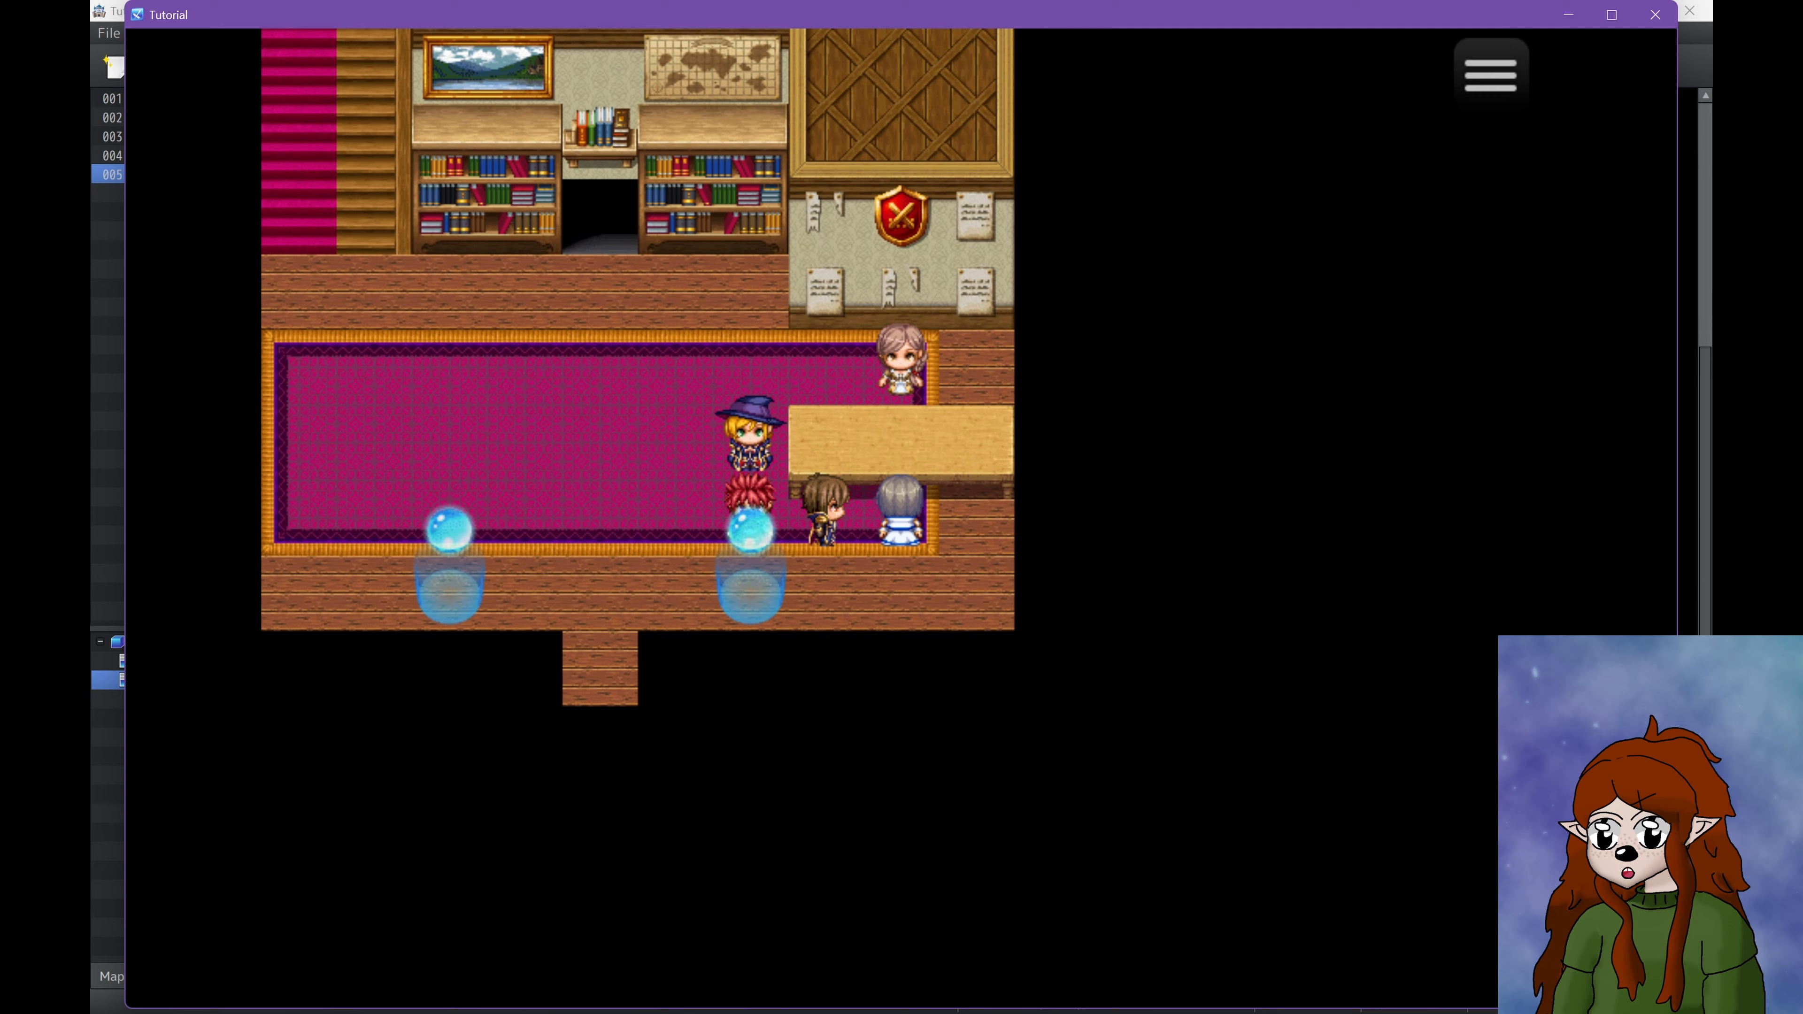
# Walk the party away from the table, across the carpet and up the long left staircase.
pyautogui.press('Left')
pyautogui.press('Right')
pyautogui.press('Left')
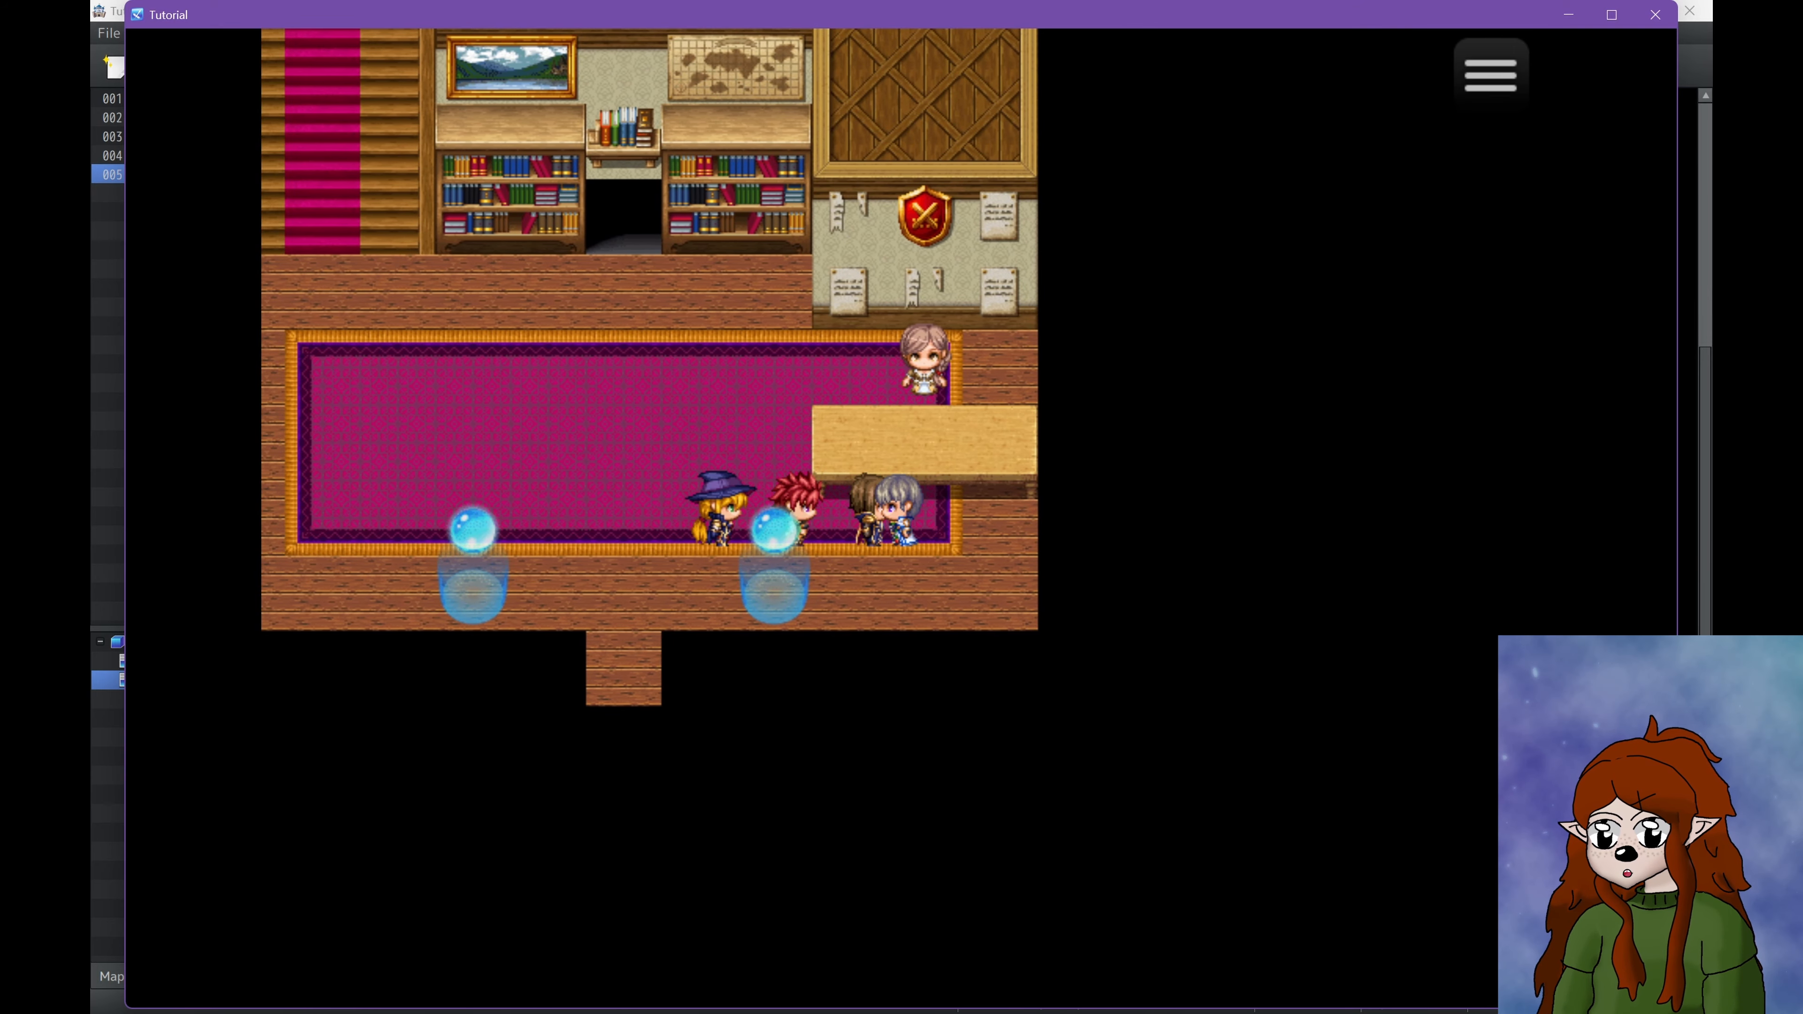
pyautogui.press('Up')
pyautogui.press('Left')
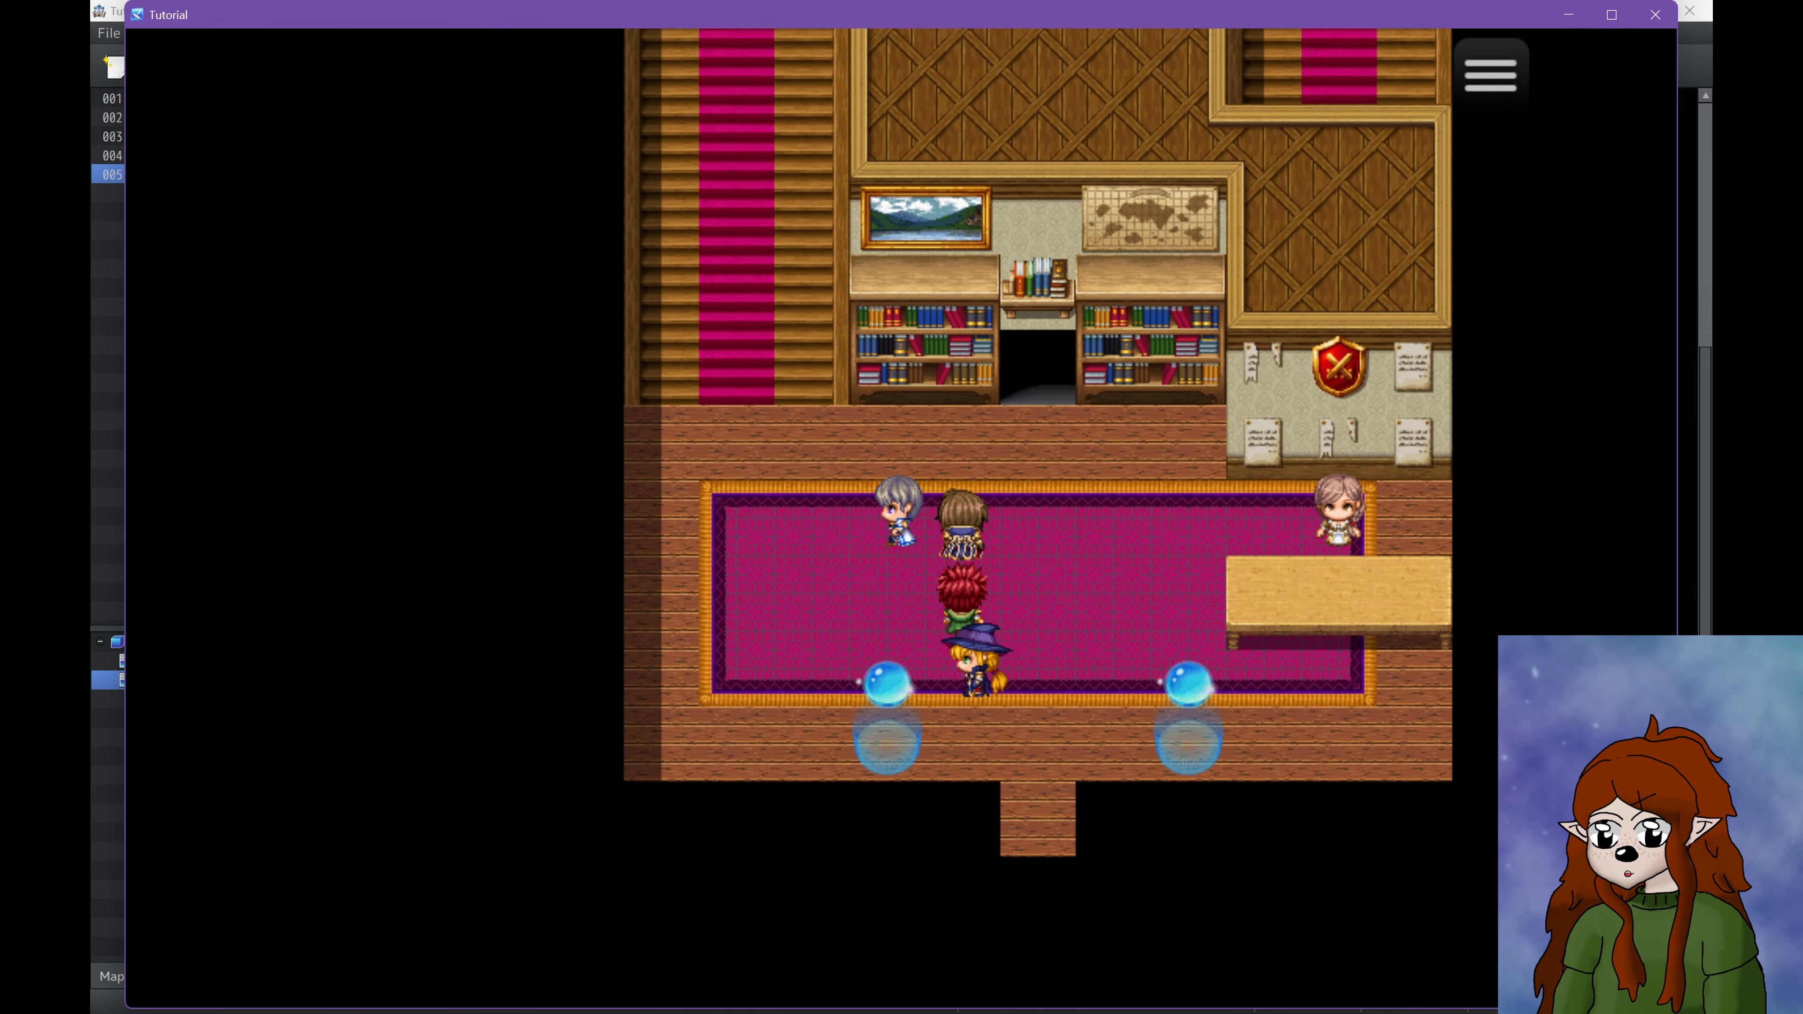
pyautogui.press('Left')
pyautogui.press('Up')
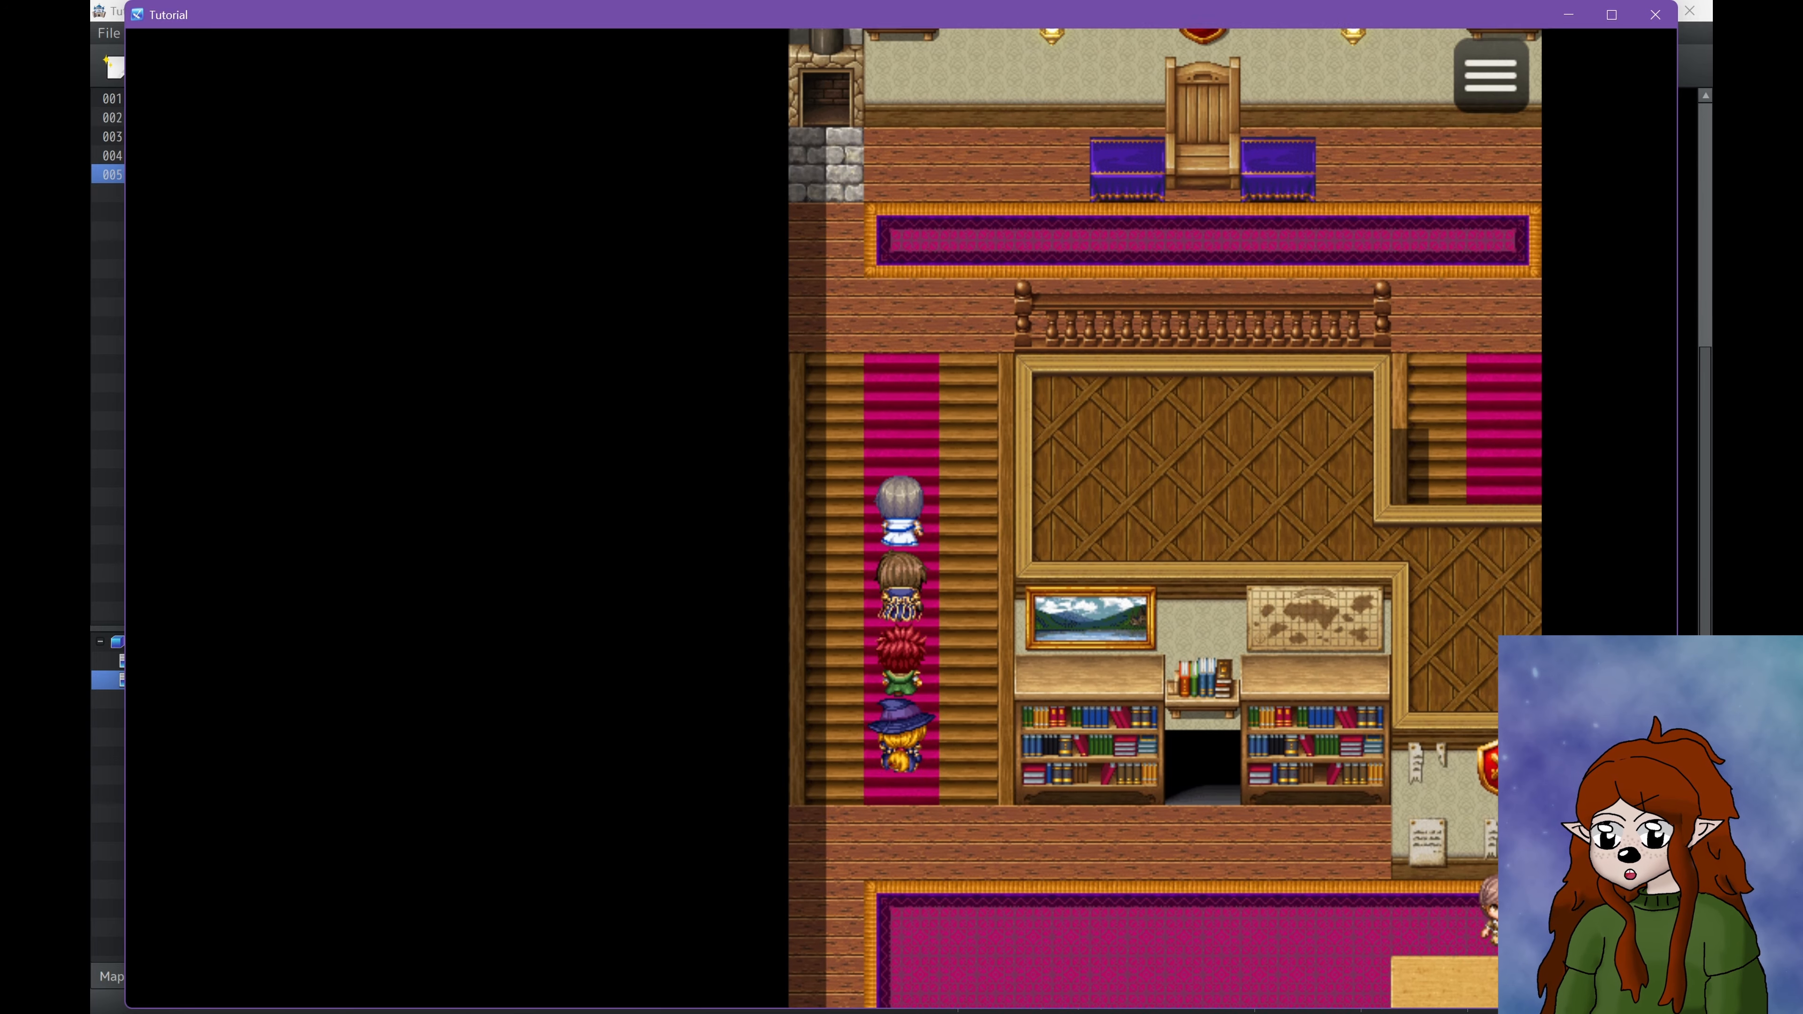
# Walk across the upper level to test the short right staircase, and return to the top of the left staircase.
pyautogui.press('Right')
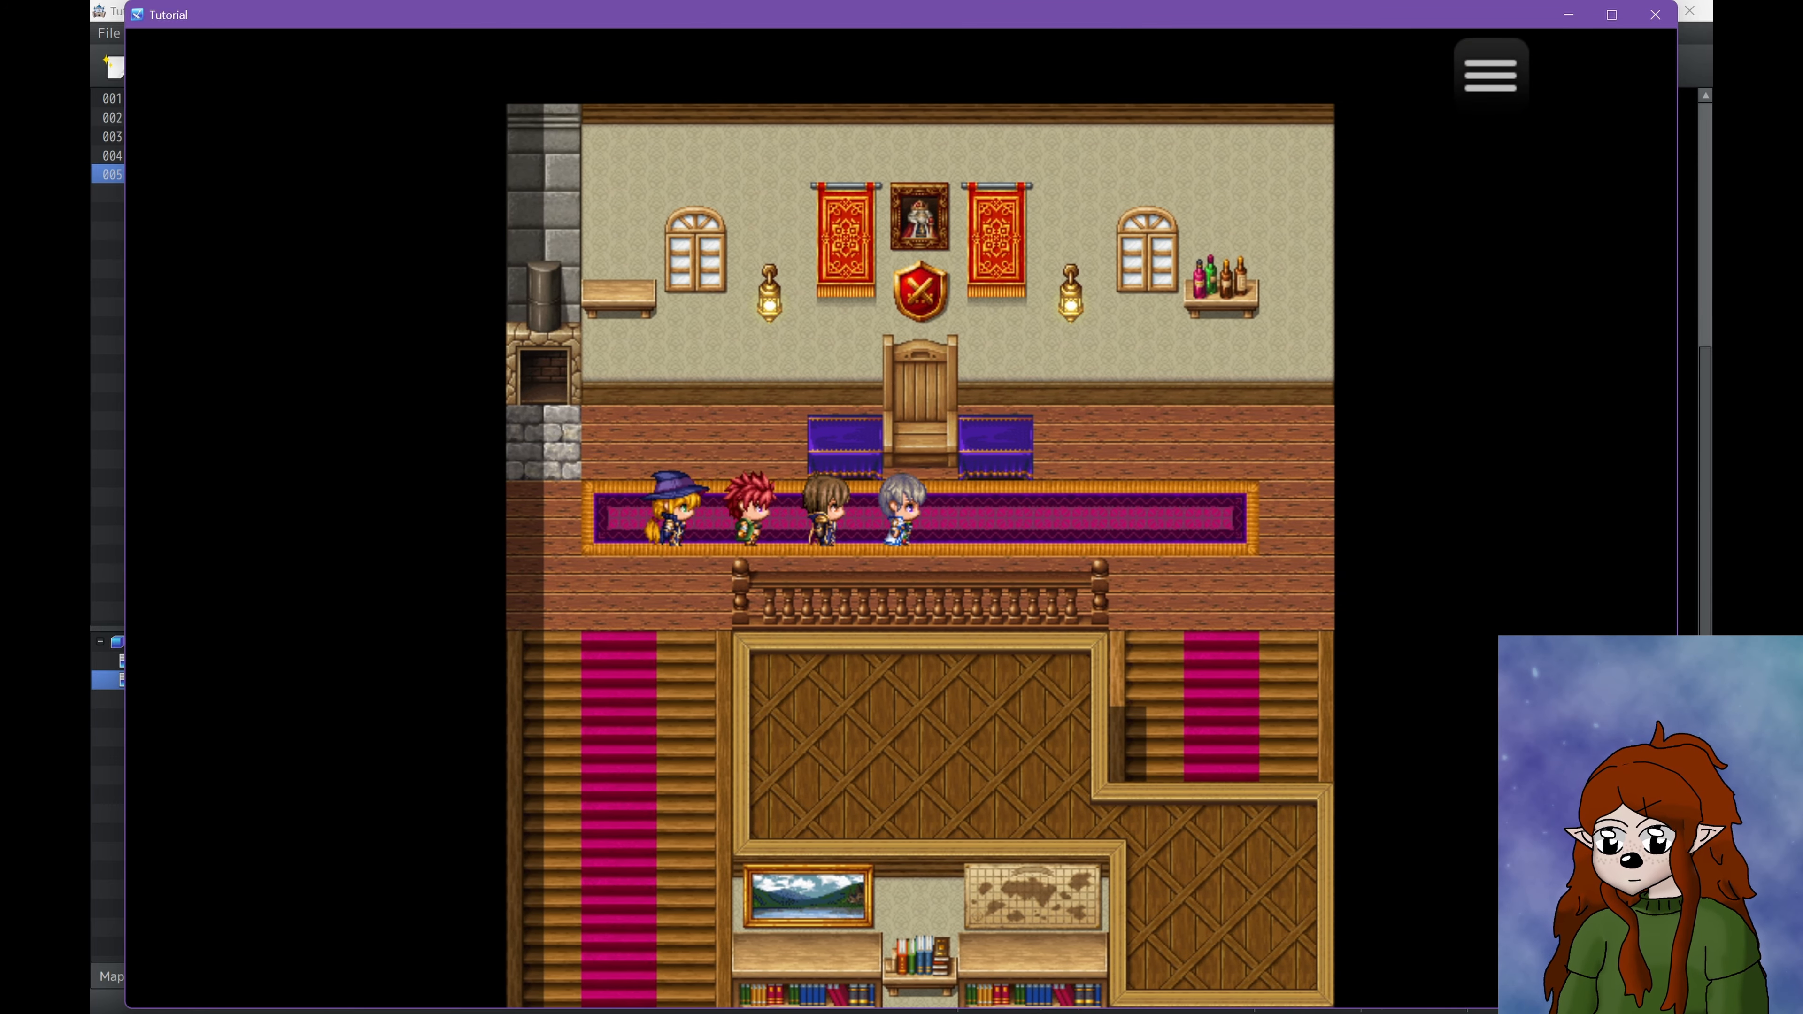
pyautogui.press('Right')
pyautogui.press('Down')
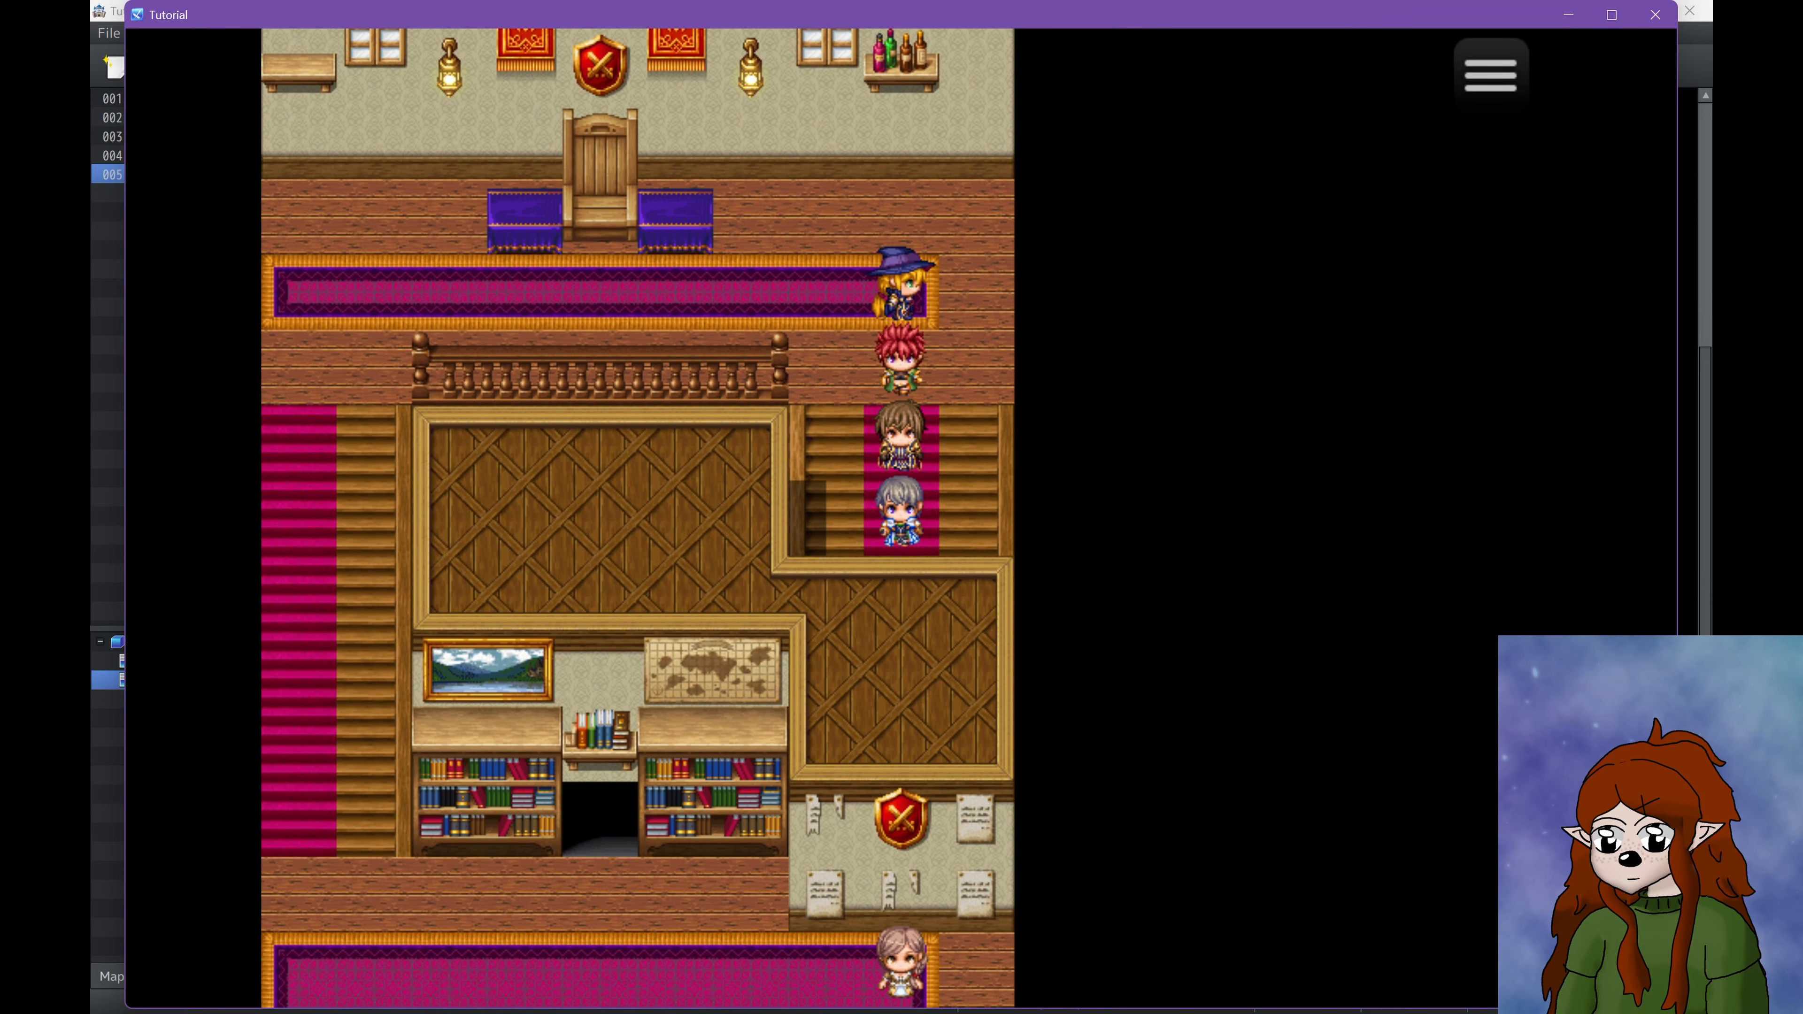
pyautogui.press('Up')
pyautogui.press('Left')
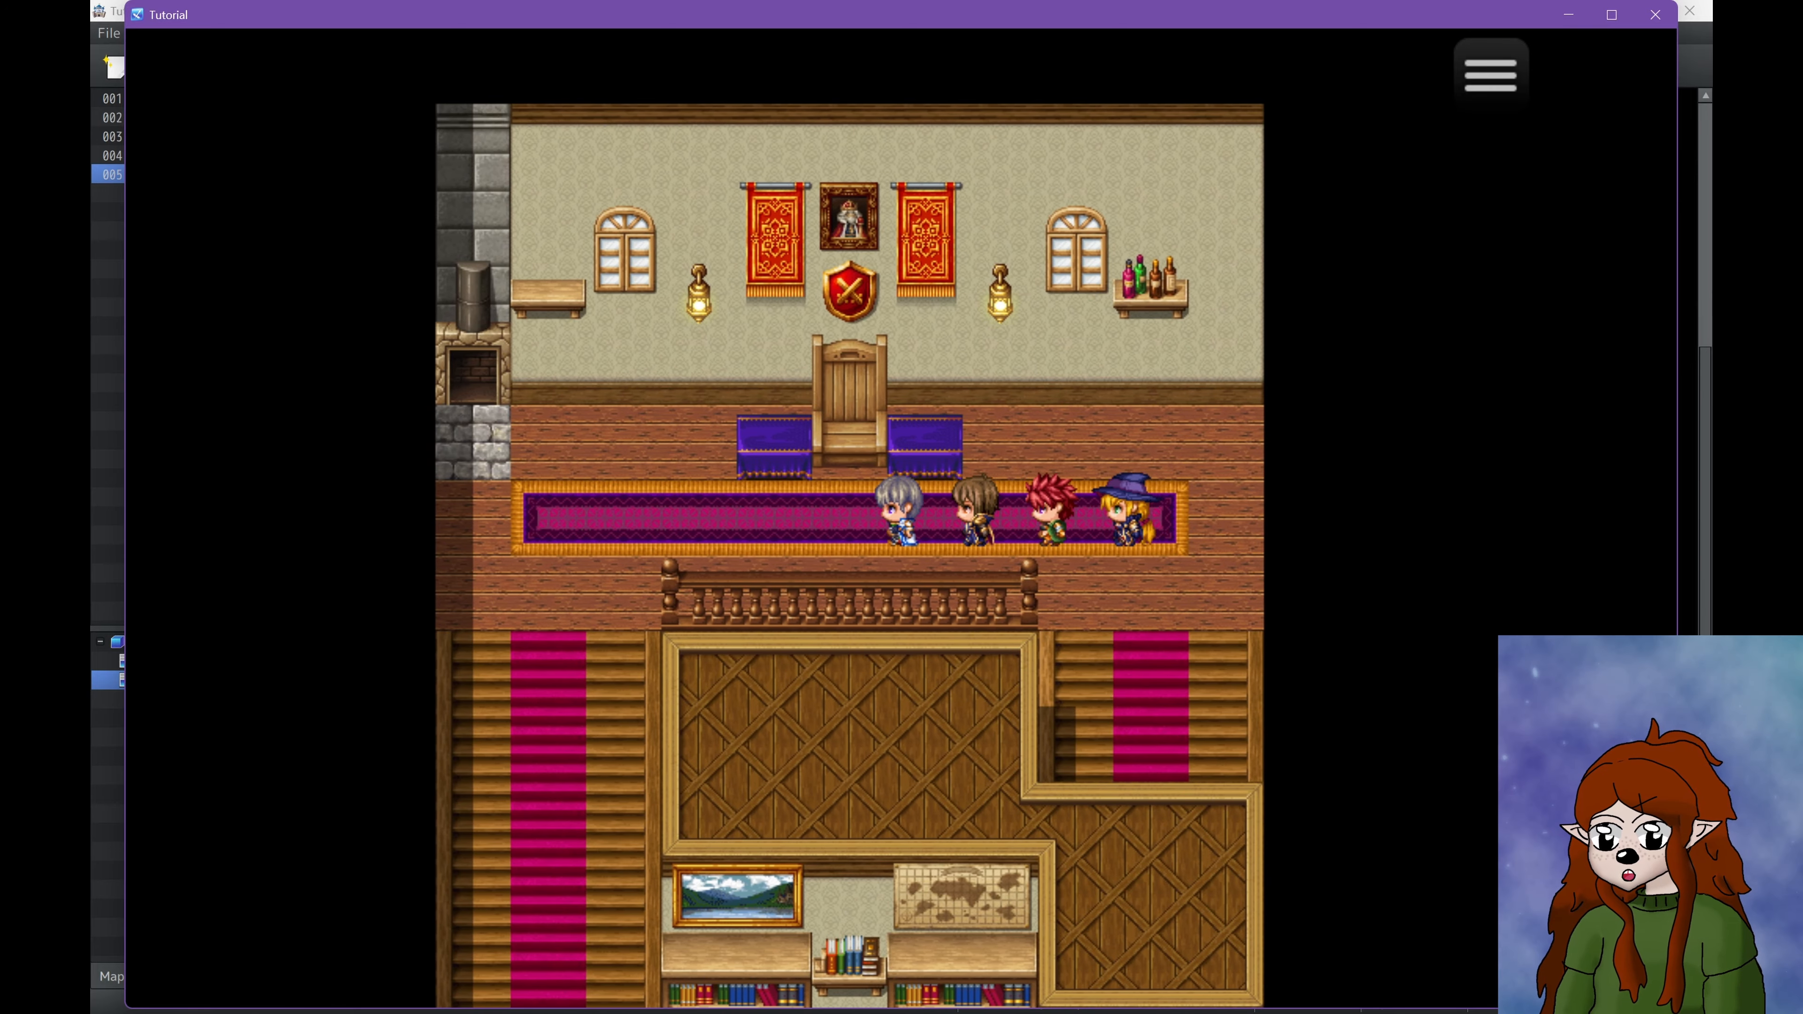
pyautogui.press('Down')
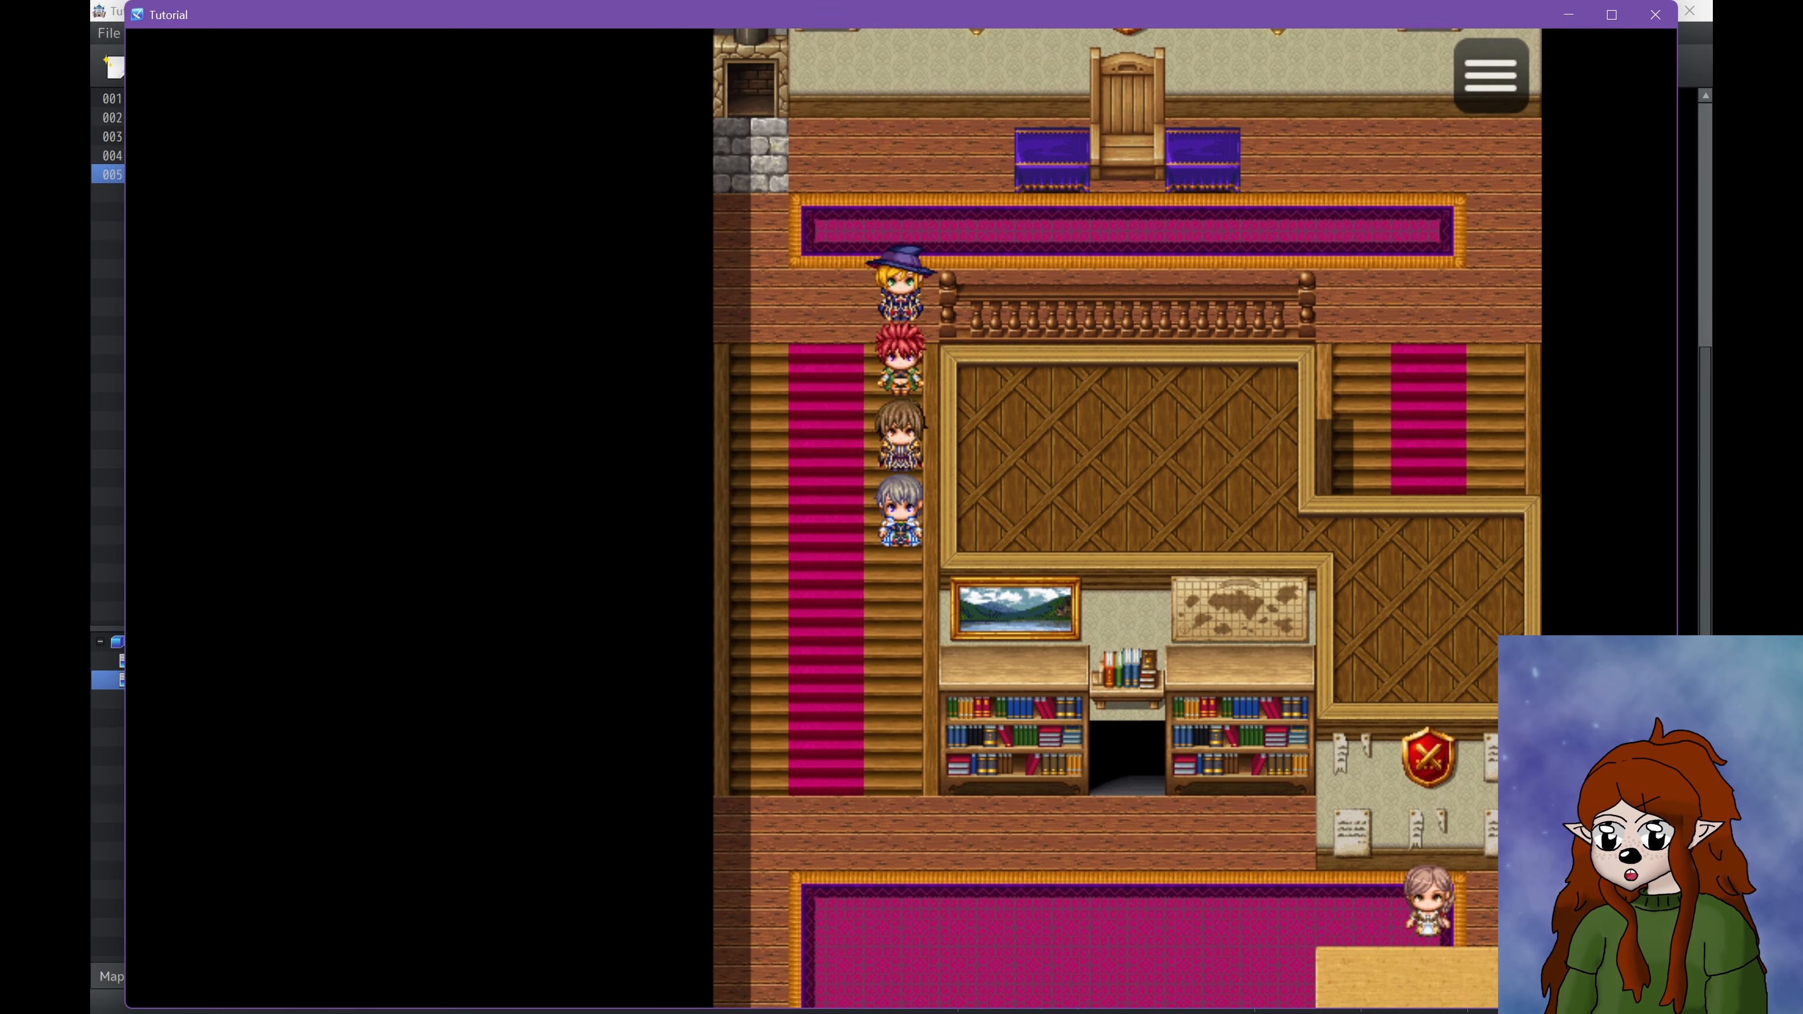
# Walk the party down the left staircase, into the doorway between the bookcases, and back to the left staircase.
pyautogui.press('Down')
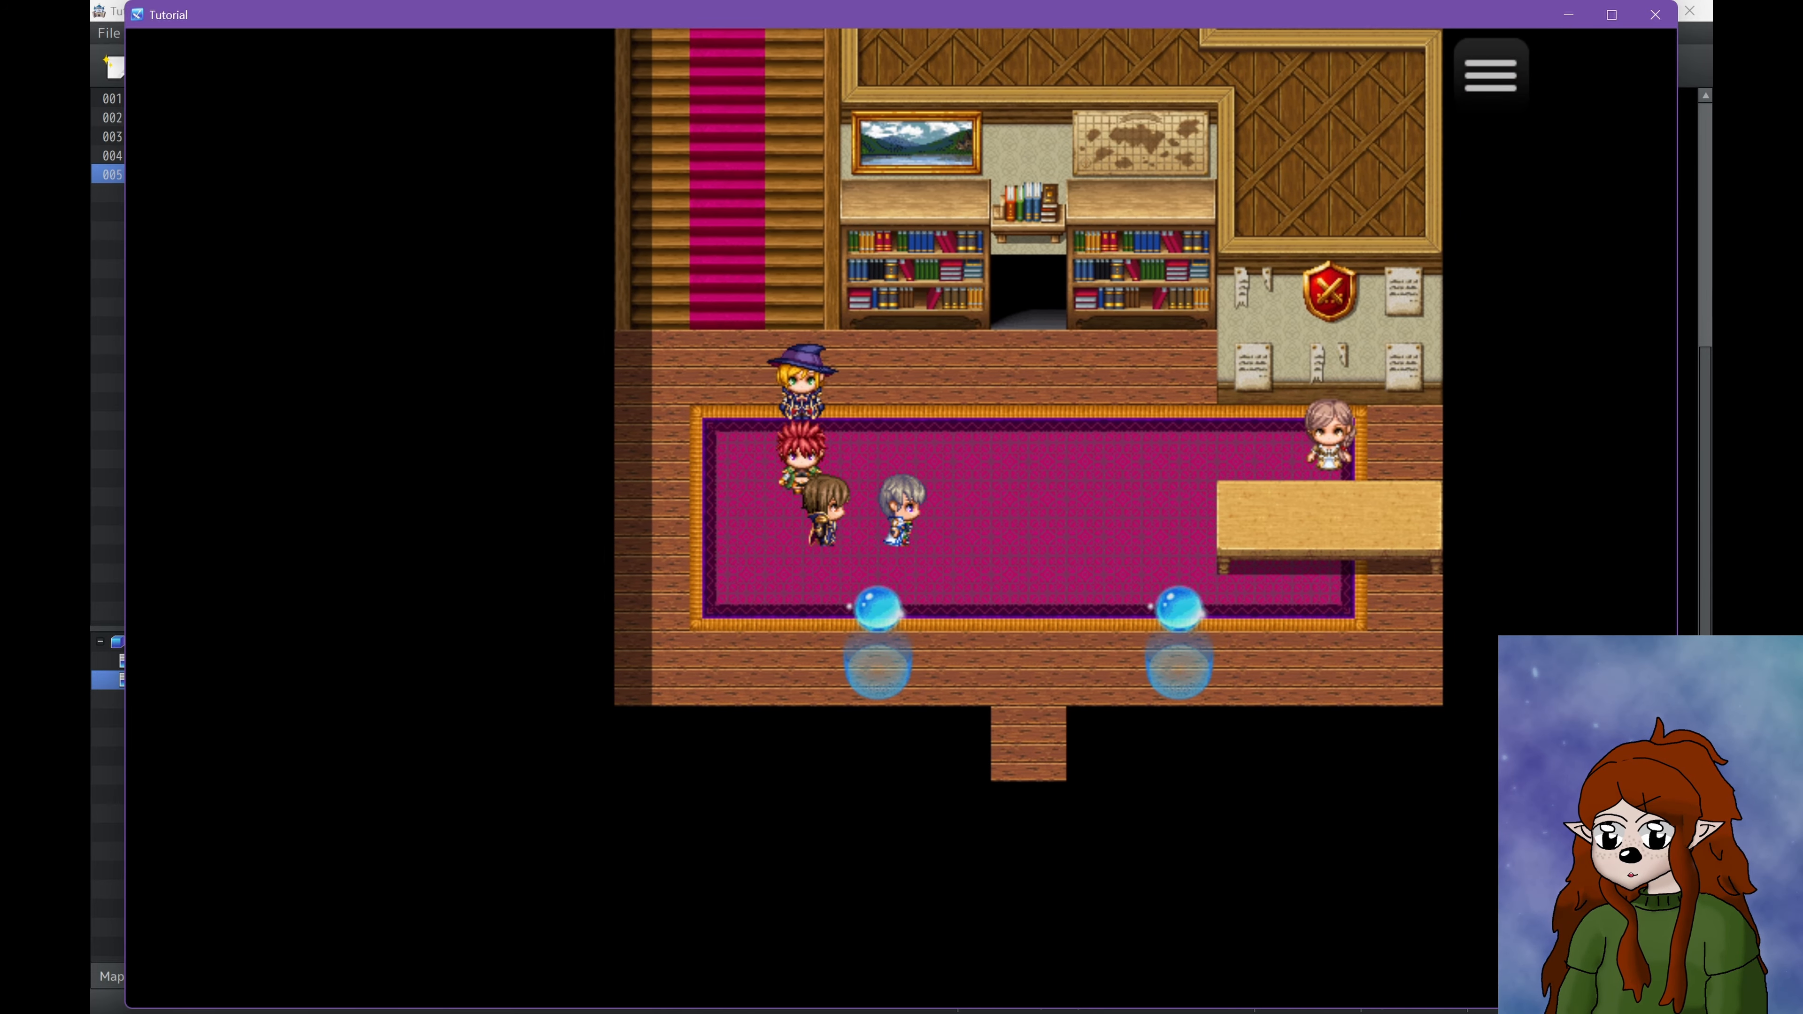
pyautogui.press('Right')
pyautogui.press('Up')
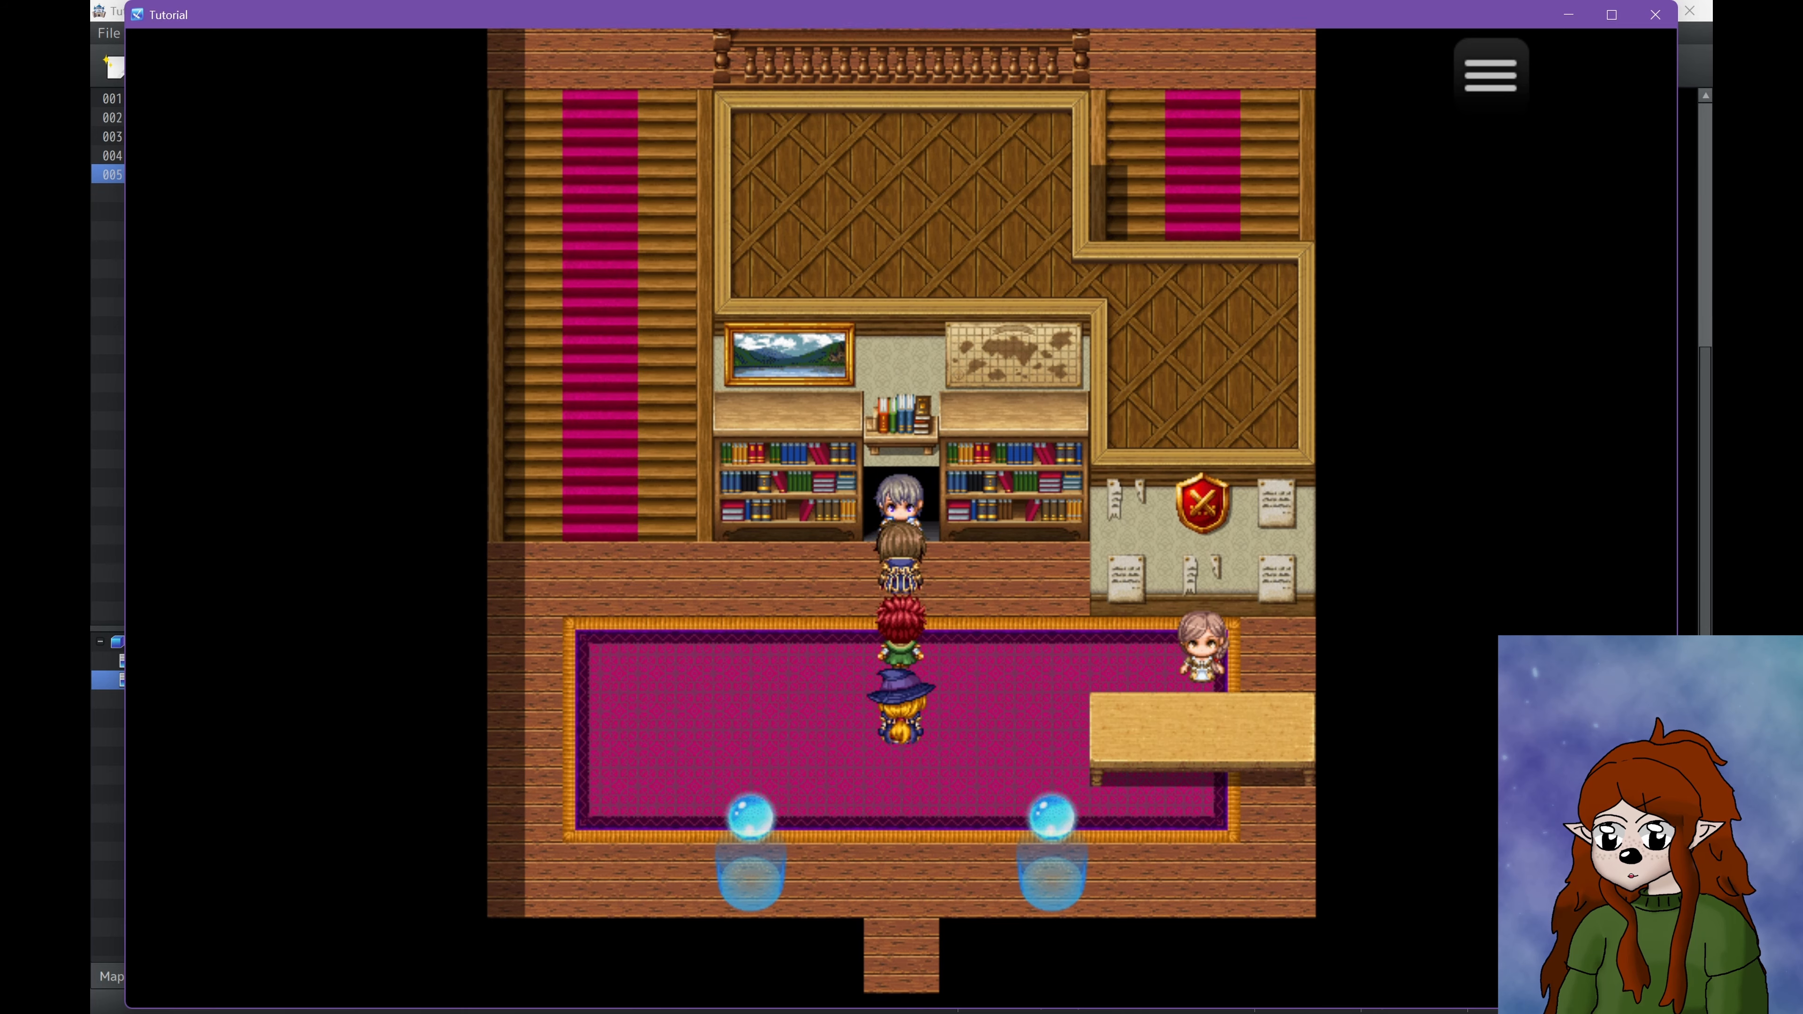
pyautogui.press('Down')
pyautogui.press('Left')
pyautogui.press('Up')
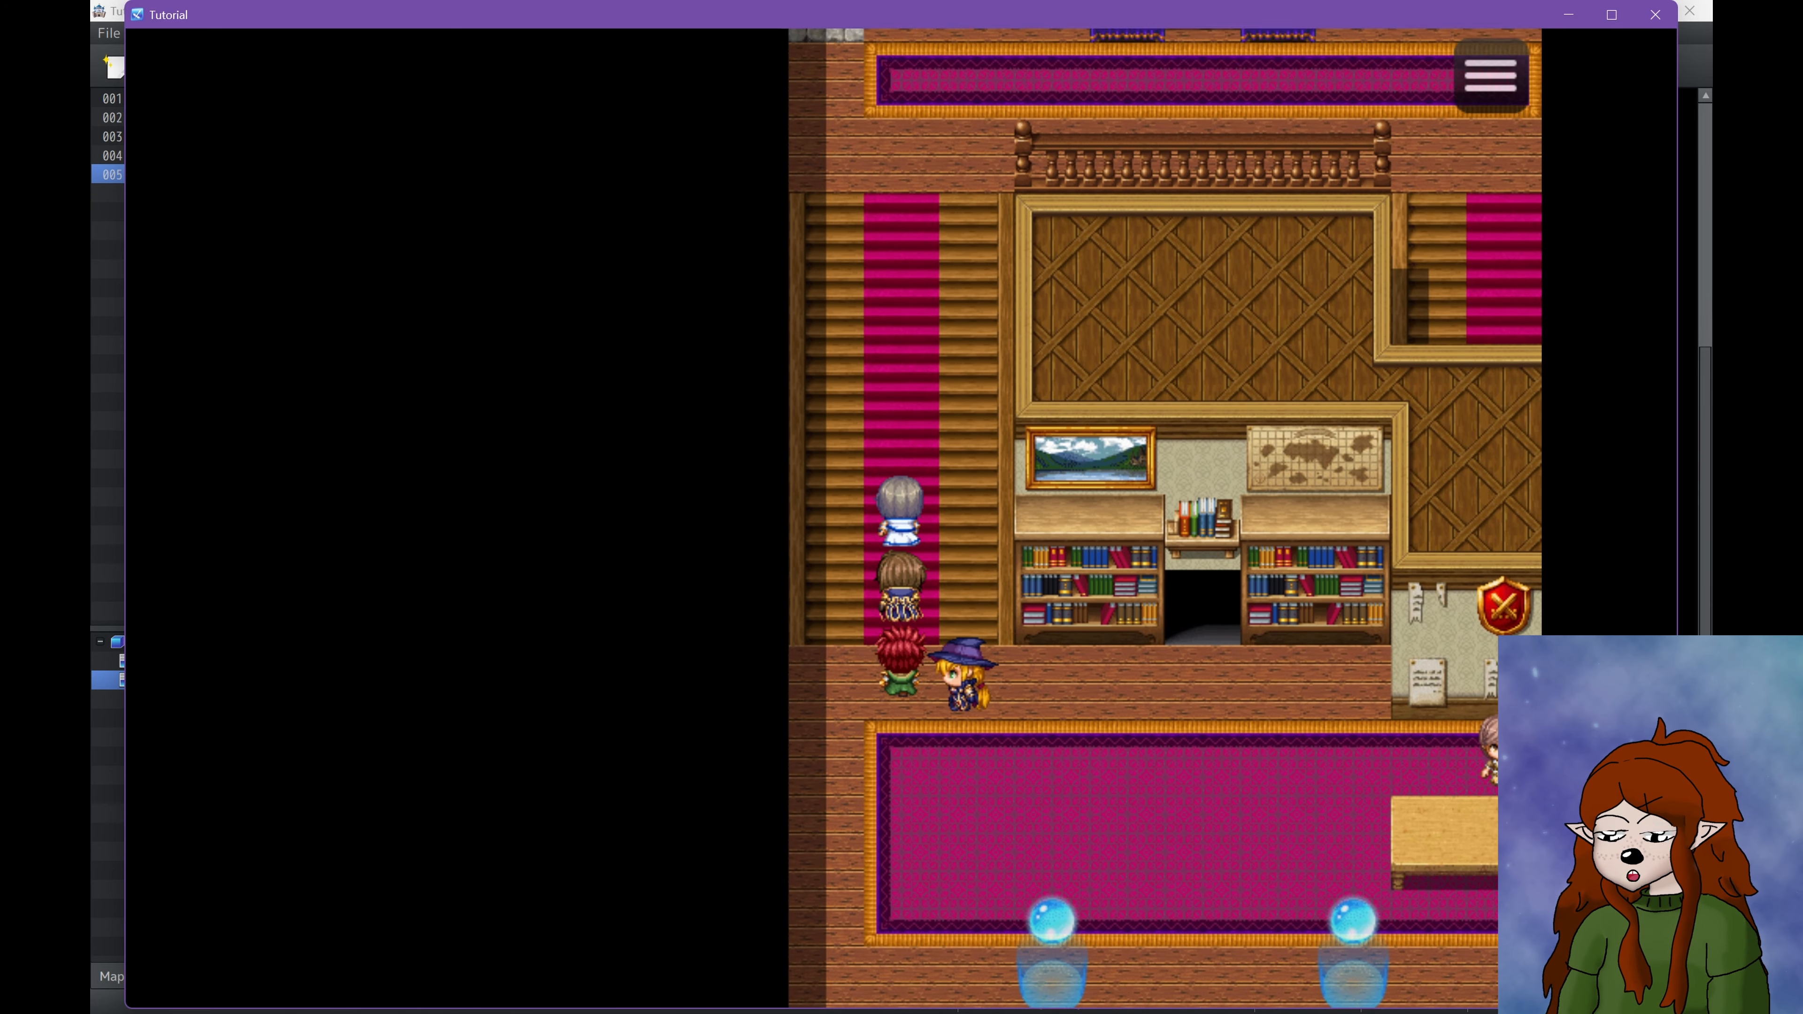
# Walk the party up to the upper level and across it to test the short right staircase.
pyautogui.press('Up')
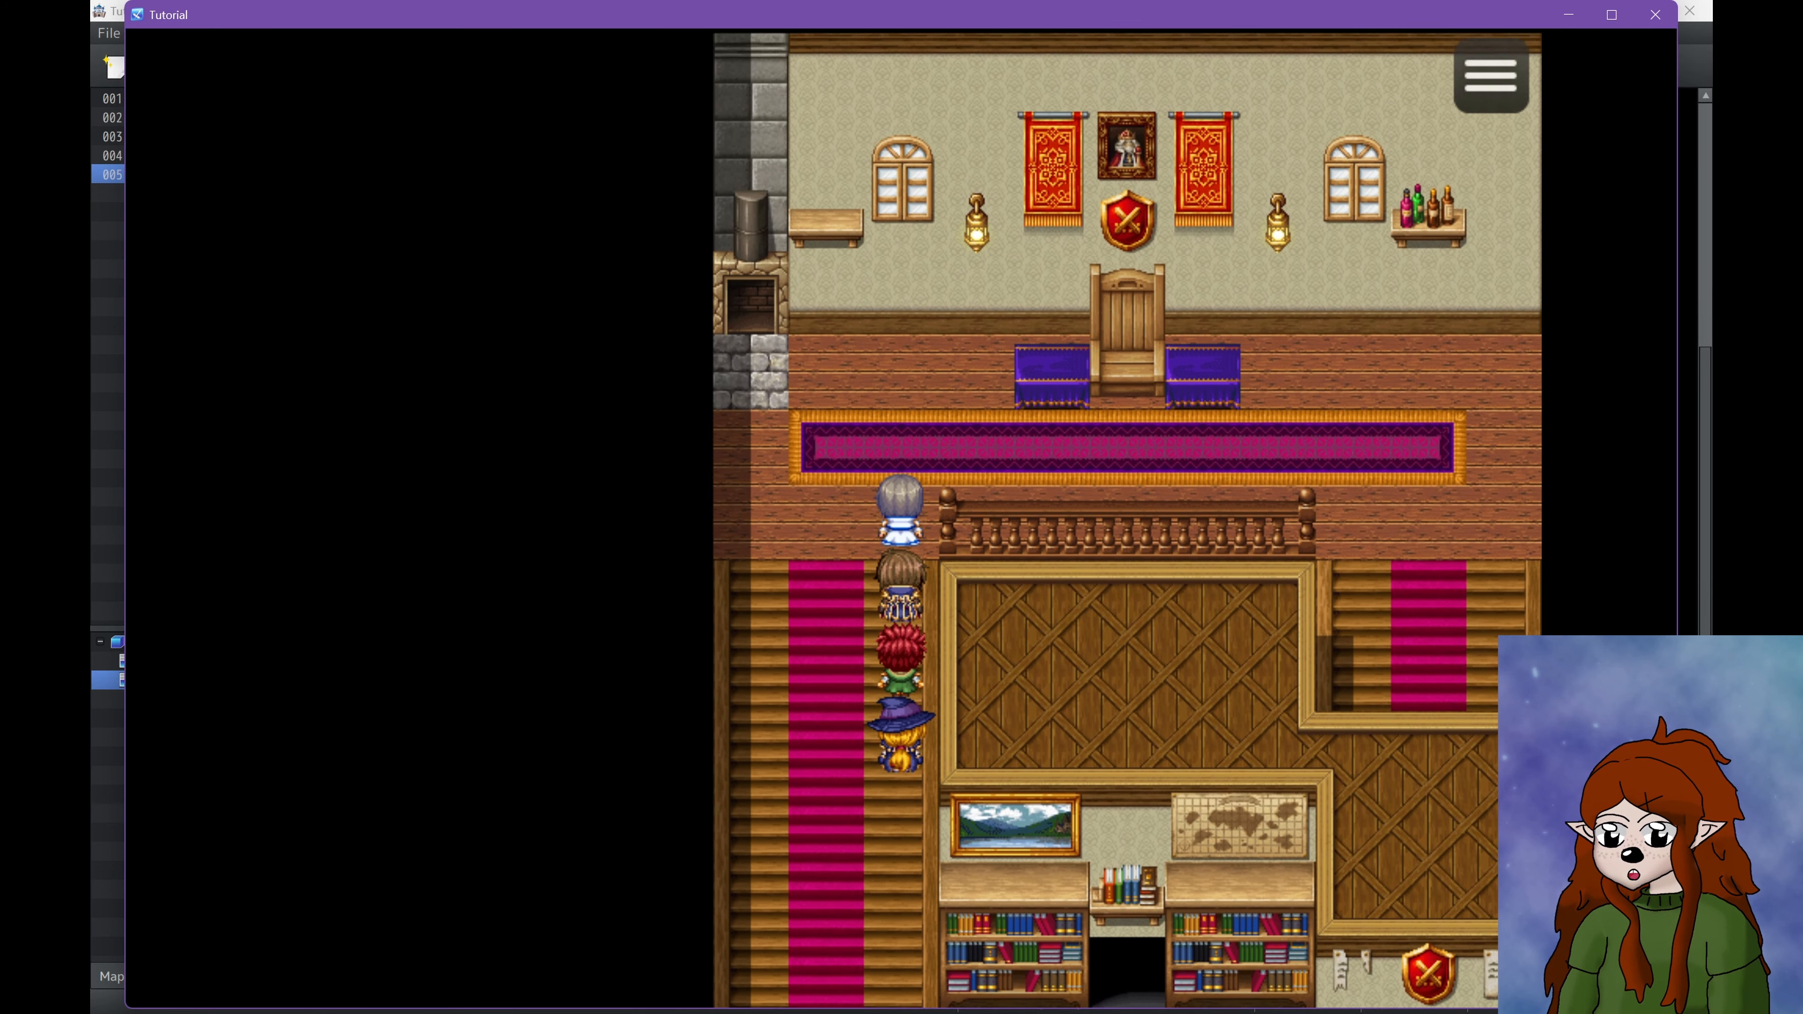
pyautogui.press('Right')
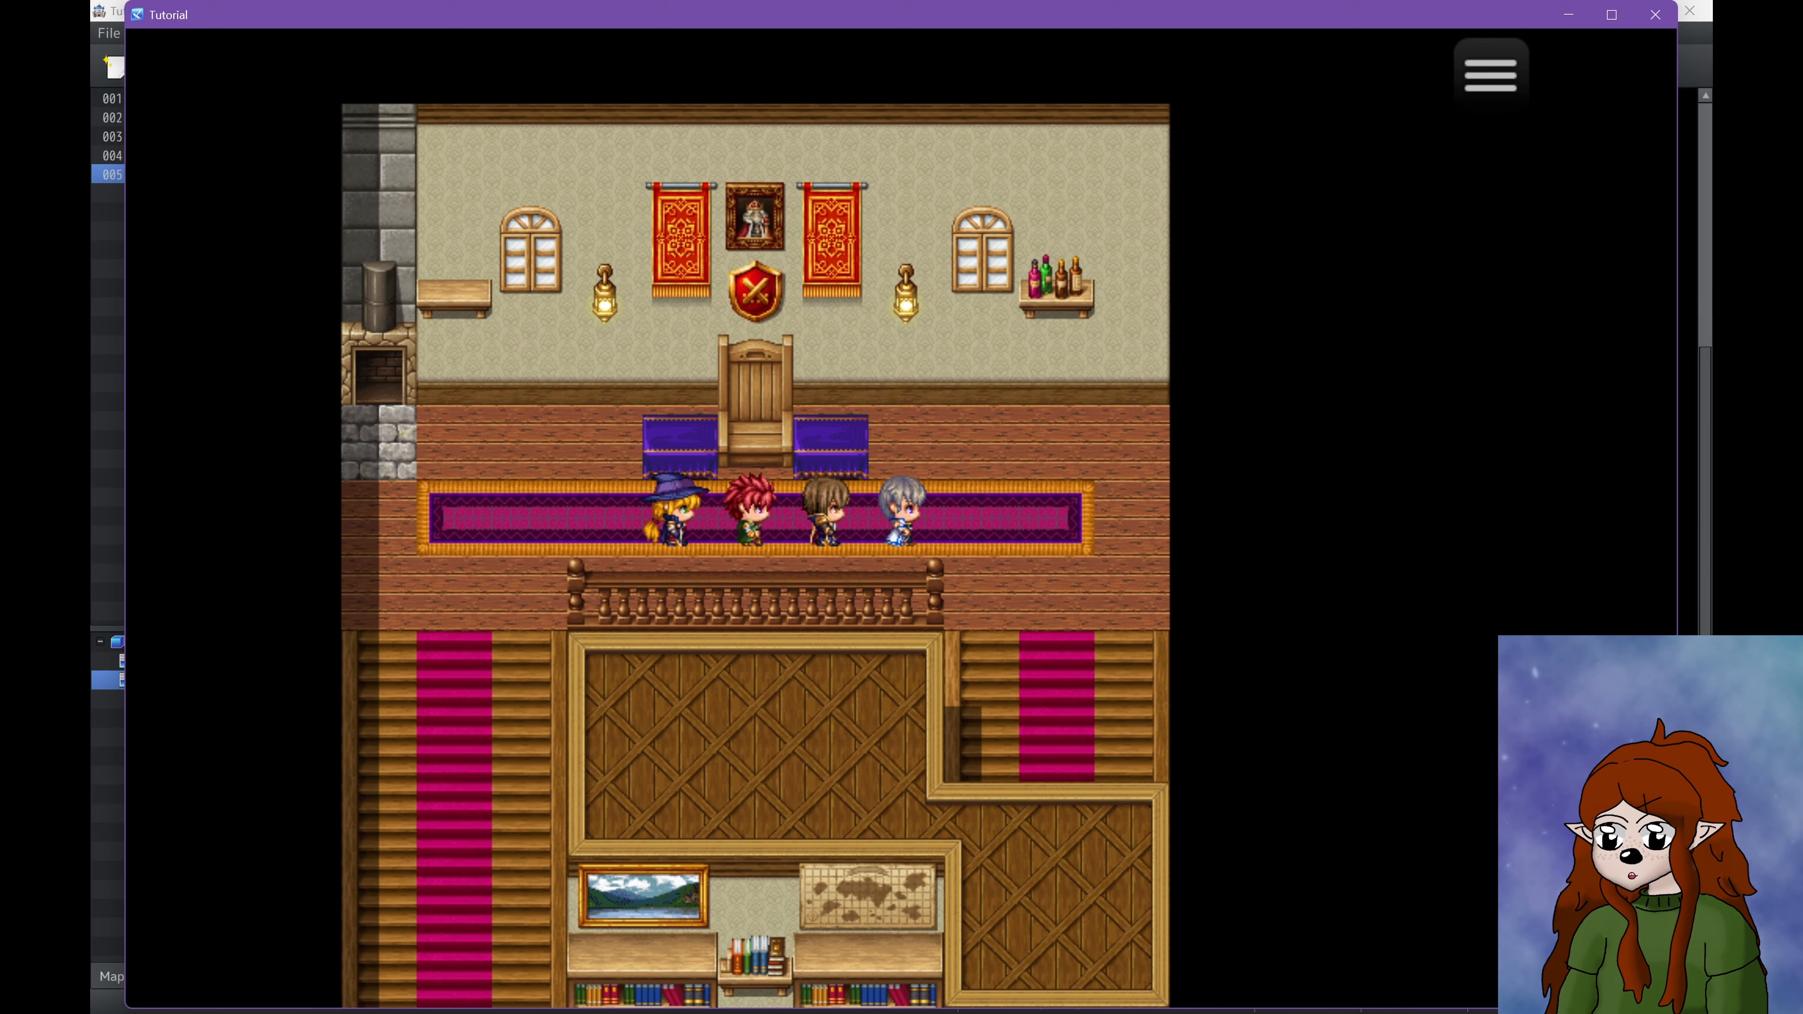
pyautogui.press('Down')
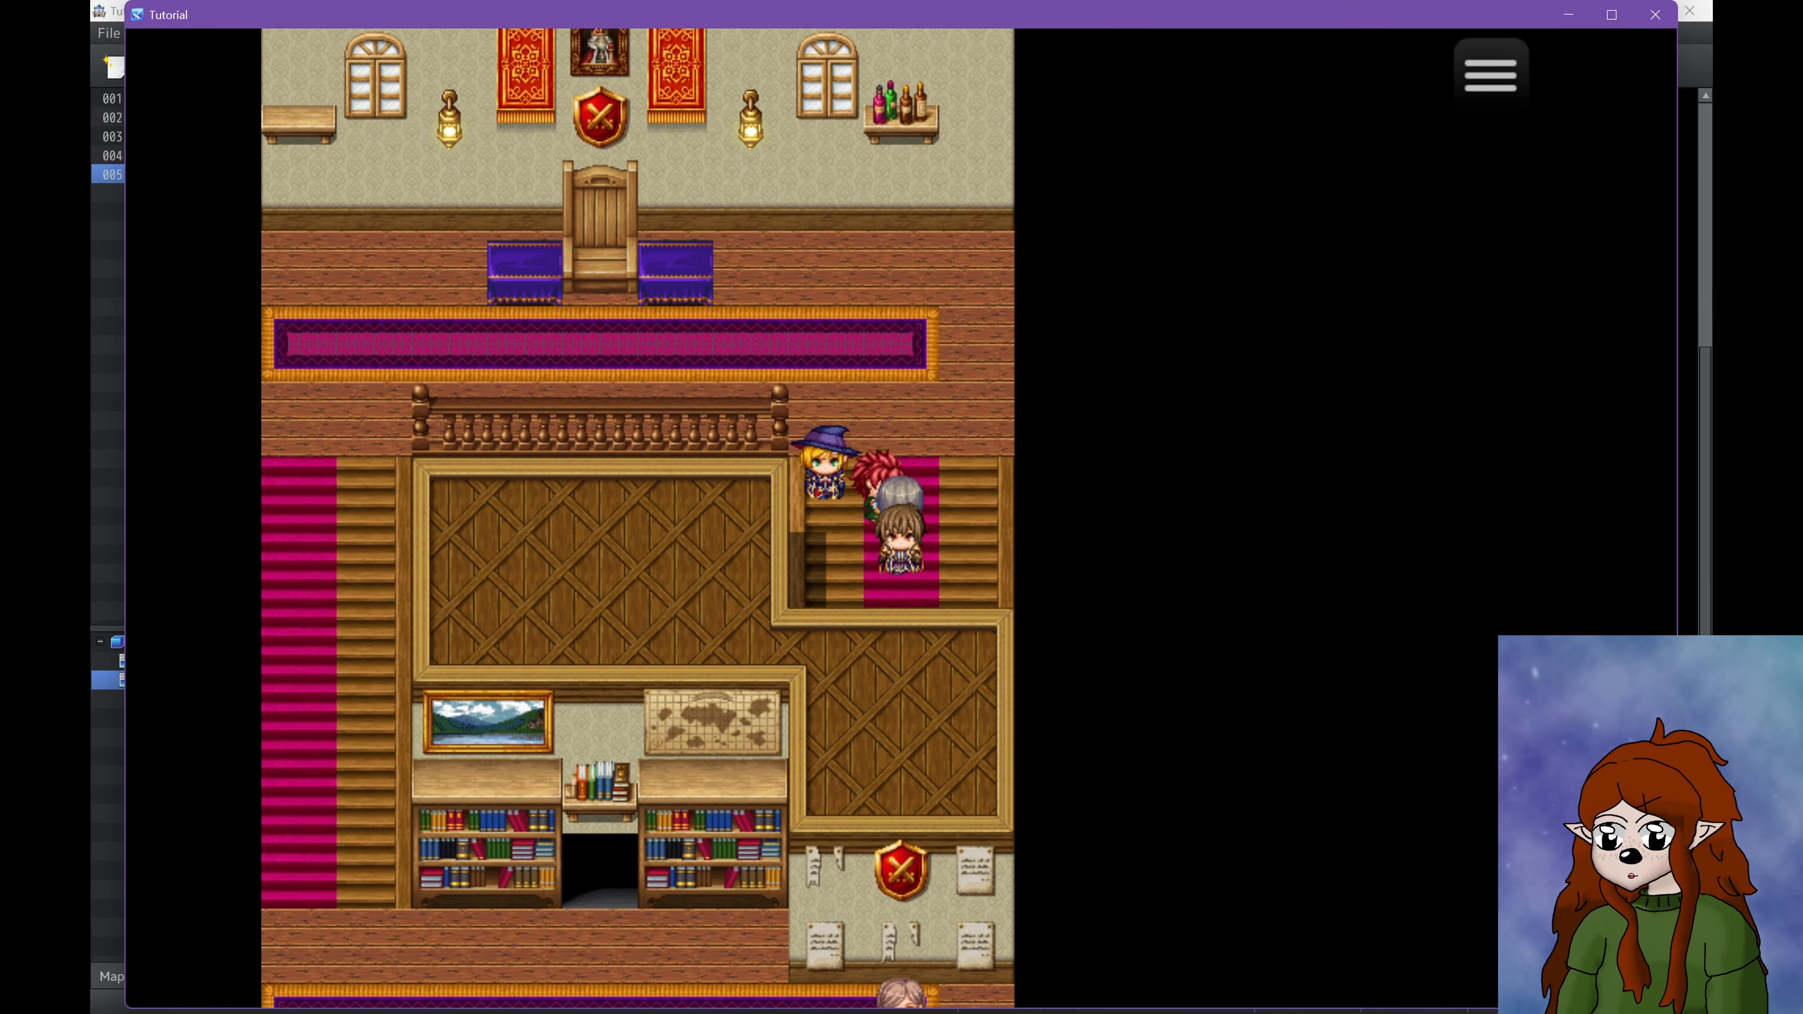
pyautogui.press('Up')
# Toggle the playtest to full screen and back to windowed, and close it.
pyautogui.press('F4')
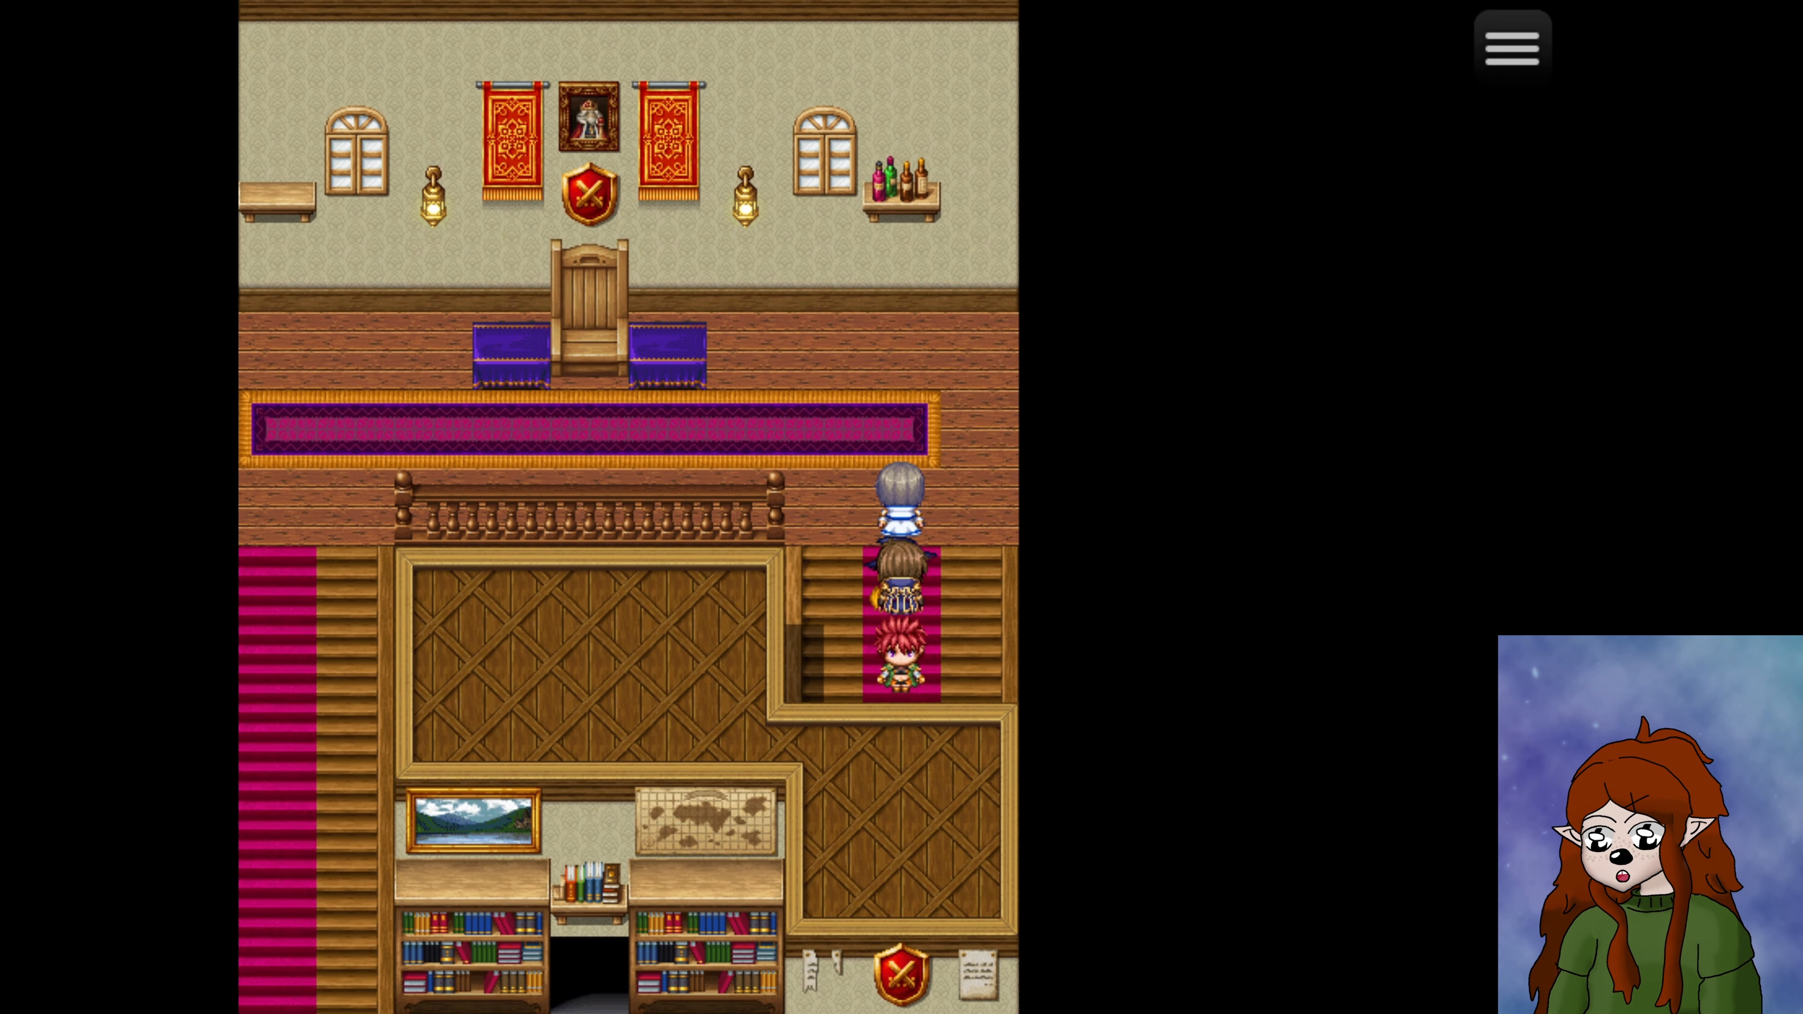
pyautogui.press('F4')
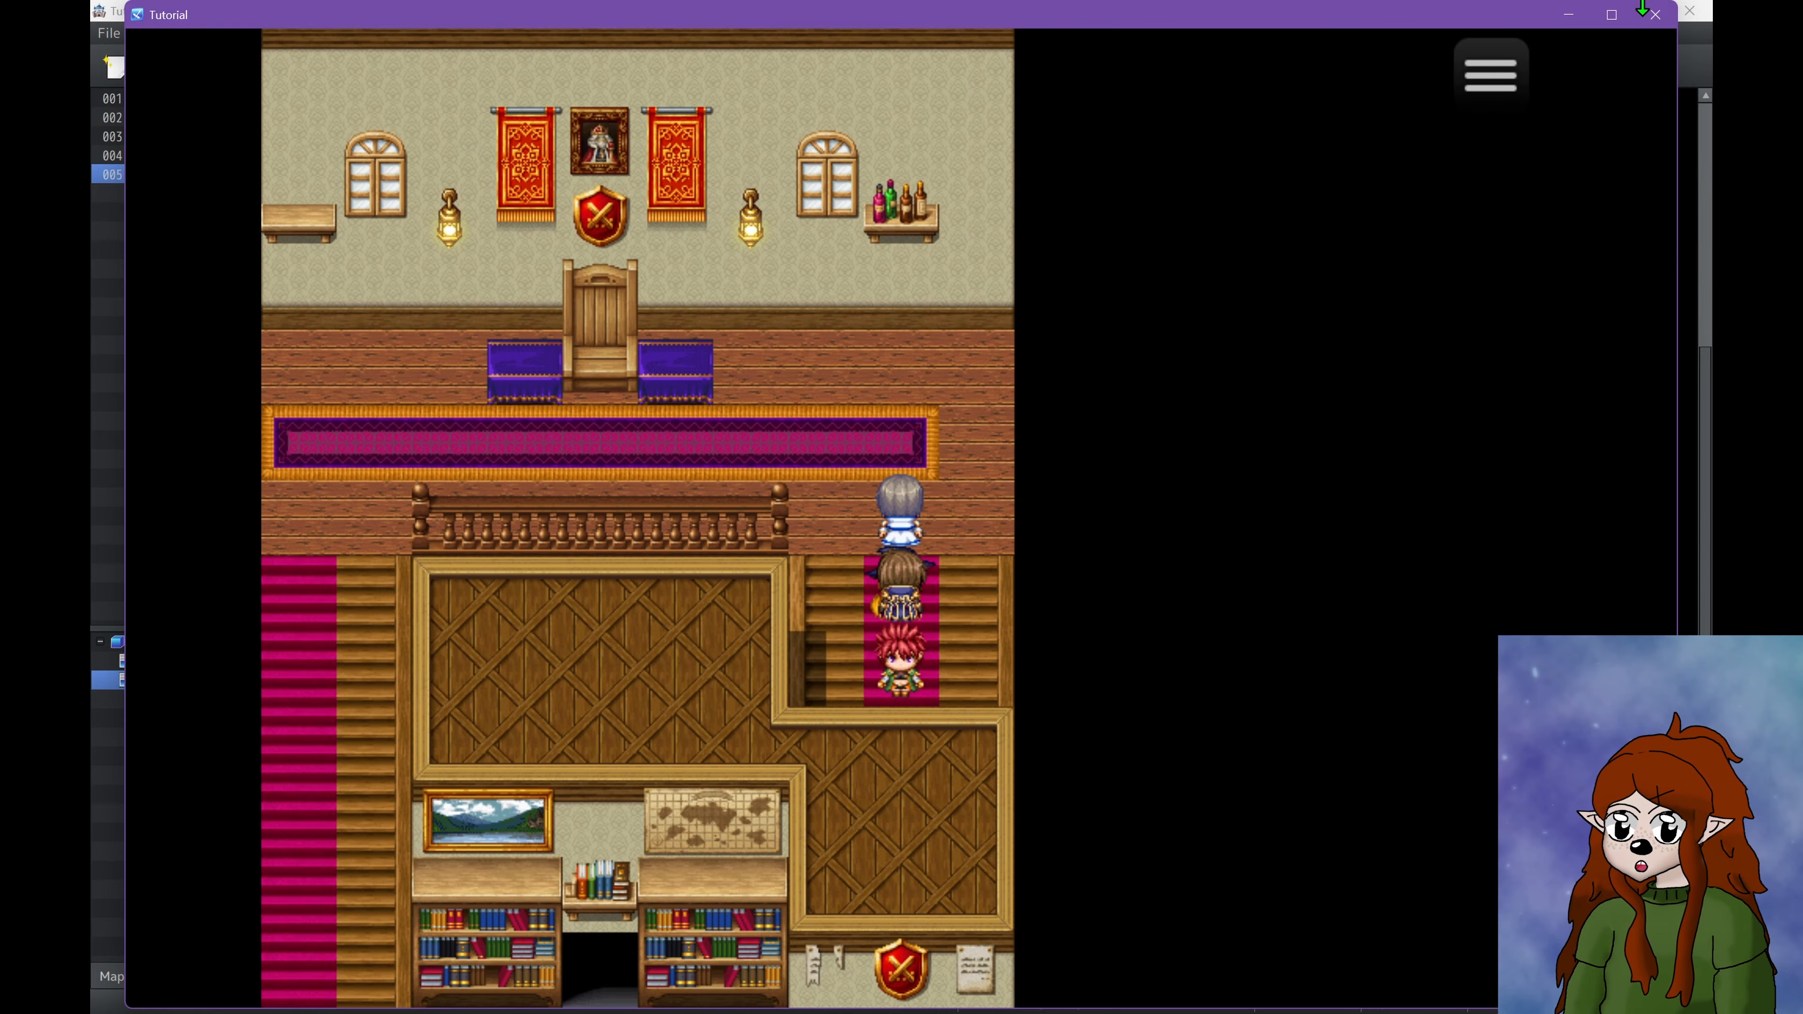
pyautogui.click(1654, 14)
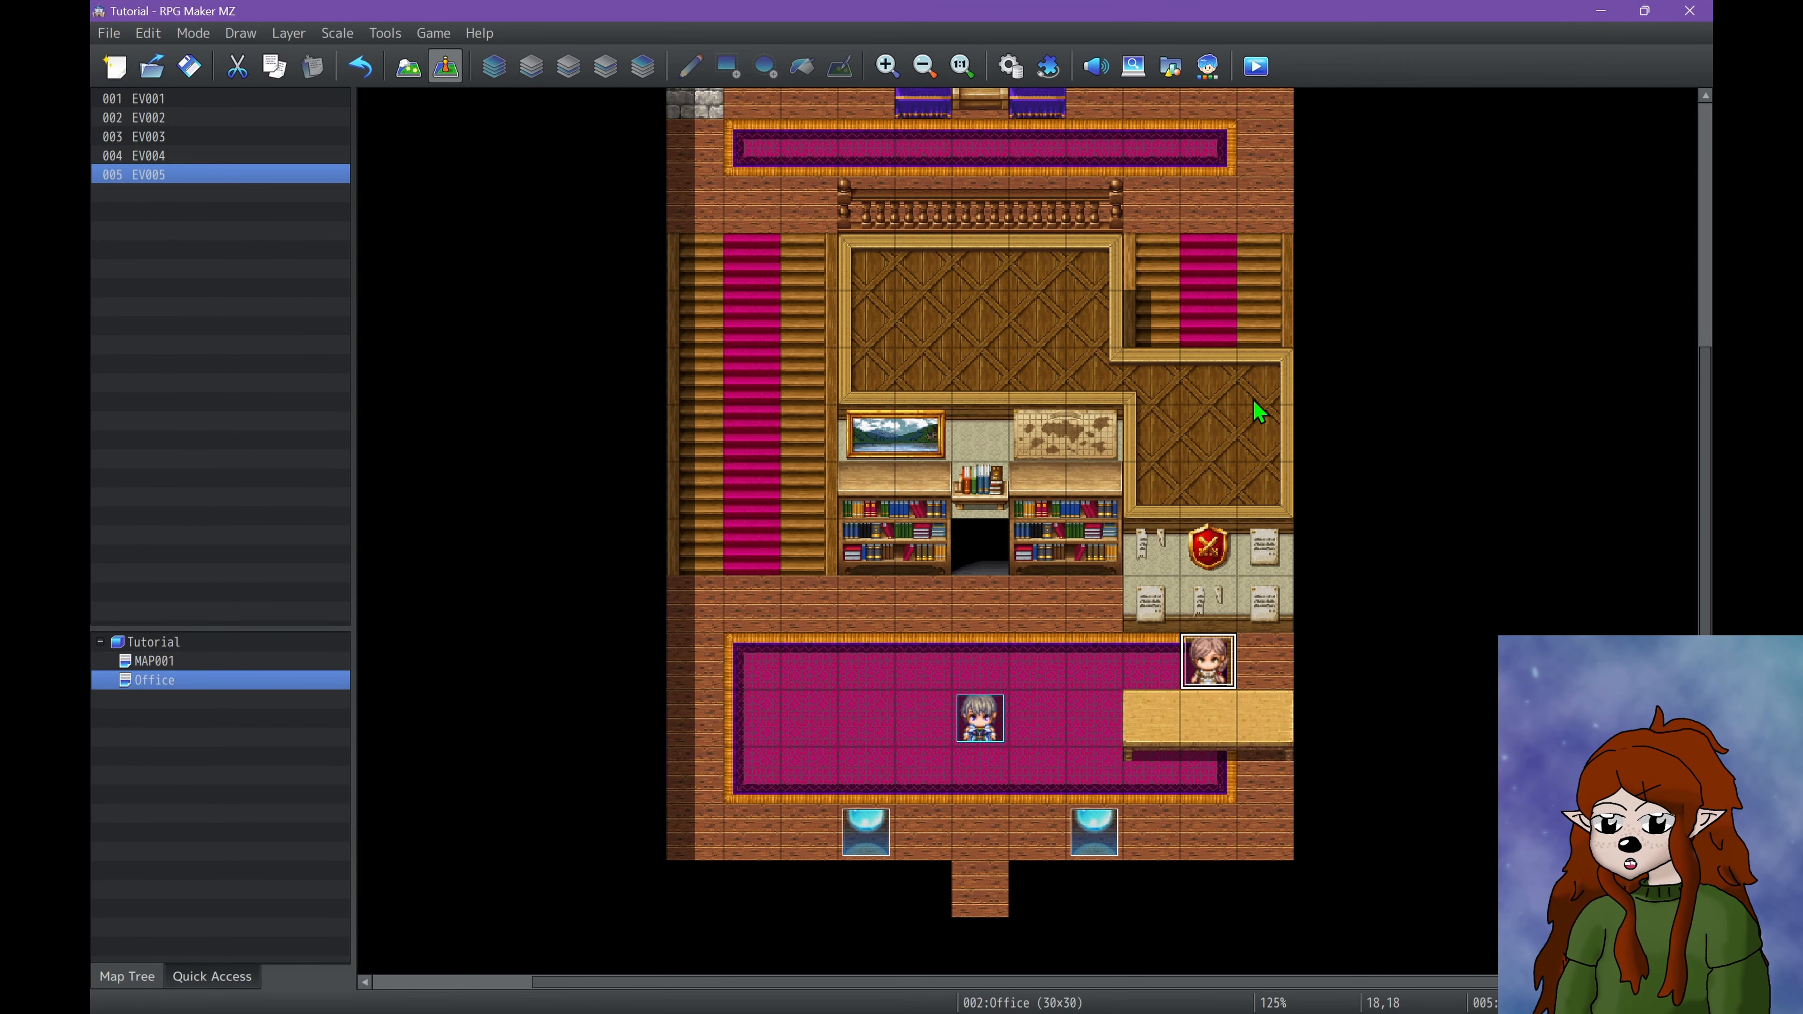
# Create a new map under the Office map, named Office, with the 0003 Inside tileset.
pyautogui.keyDown('ctrl'); pyautogui.scroll(1, 1131, 460); pyautogui.keyUp('ctrl')
pyautogui.rightClick(163, 659)
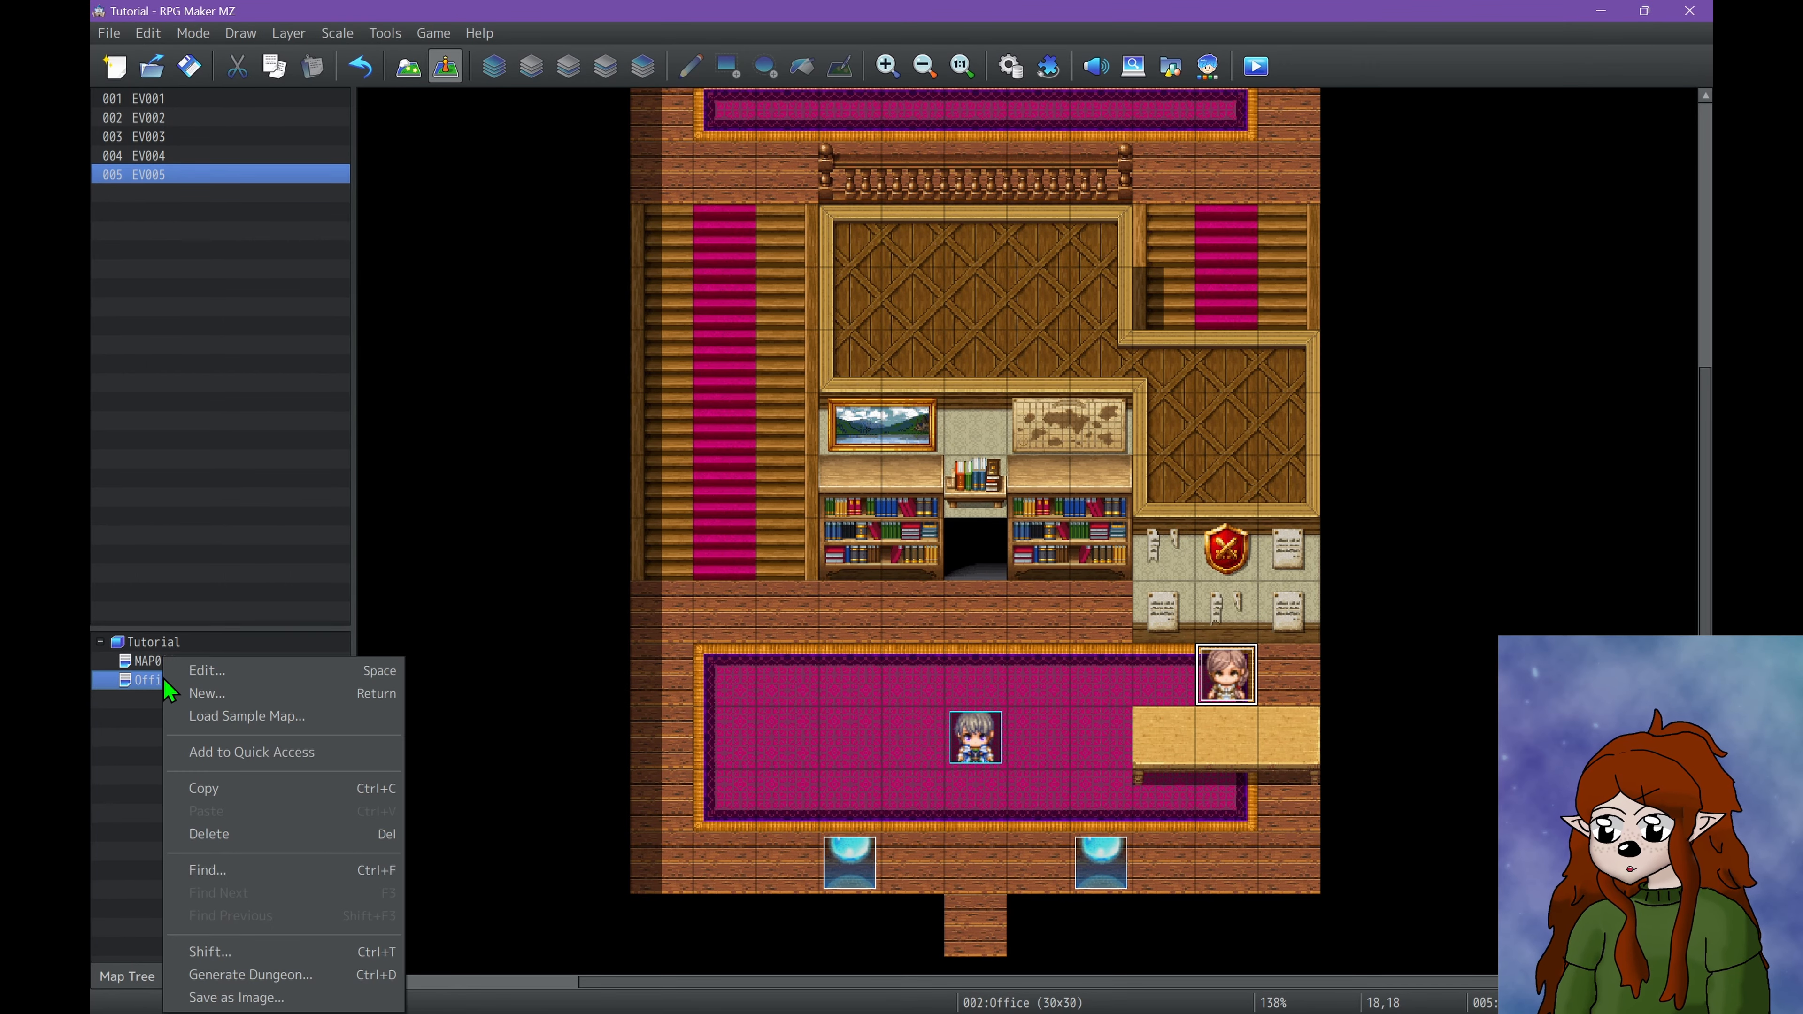
pyautogui.click(200, 692)
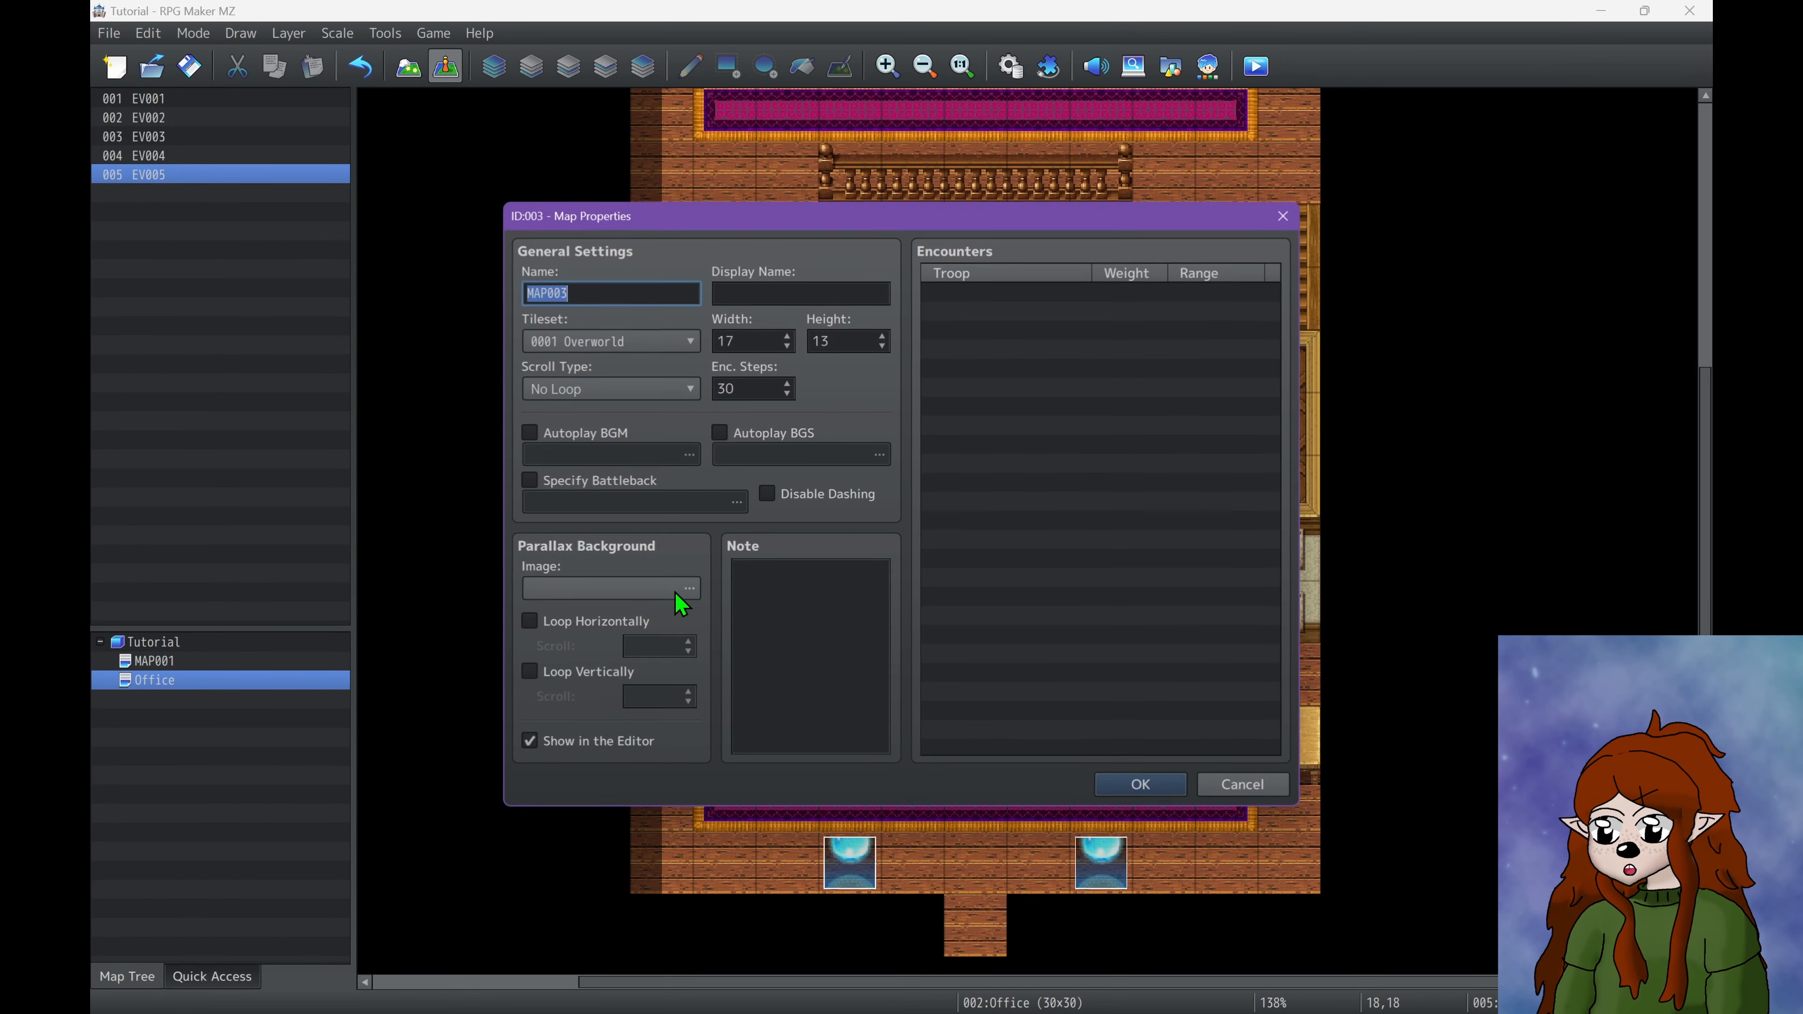
pyautogui.click(635, 347)
pyautogui.click(602, 384)
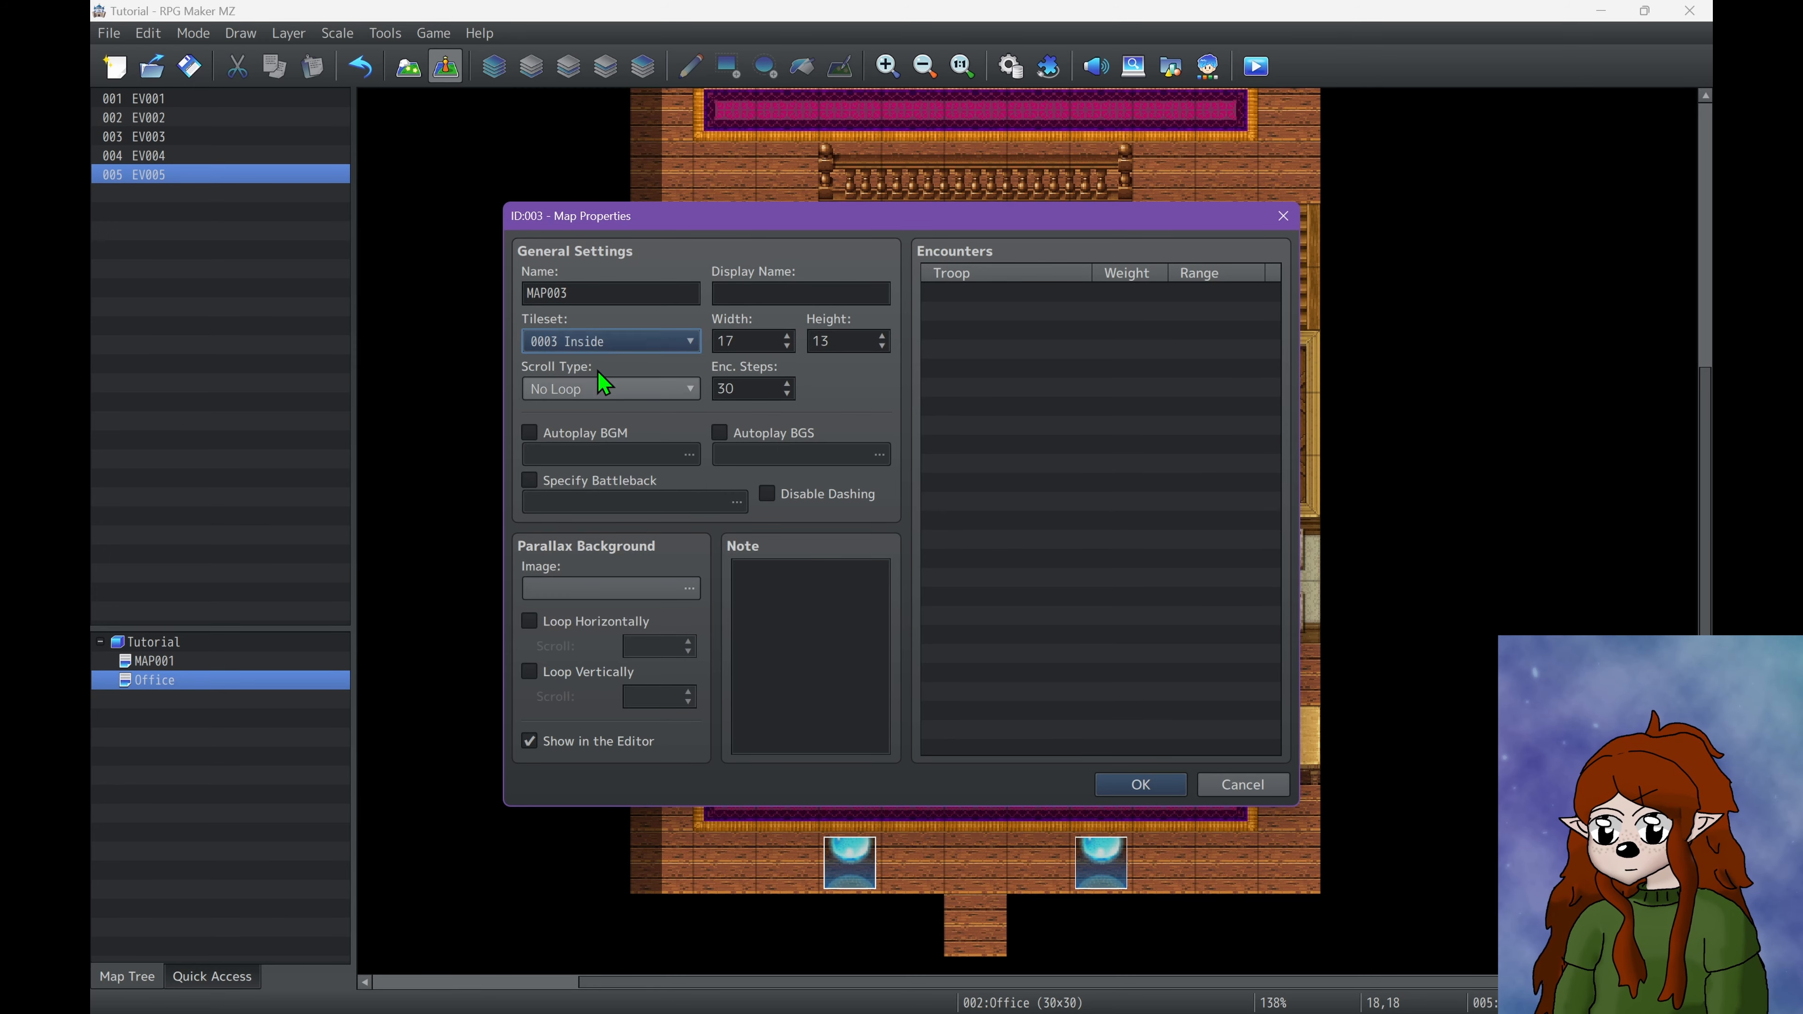
pyautogui.doubleClick(622, 291)
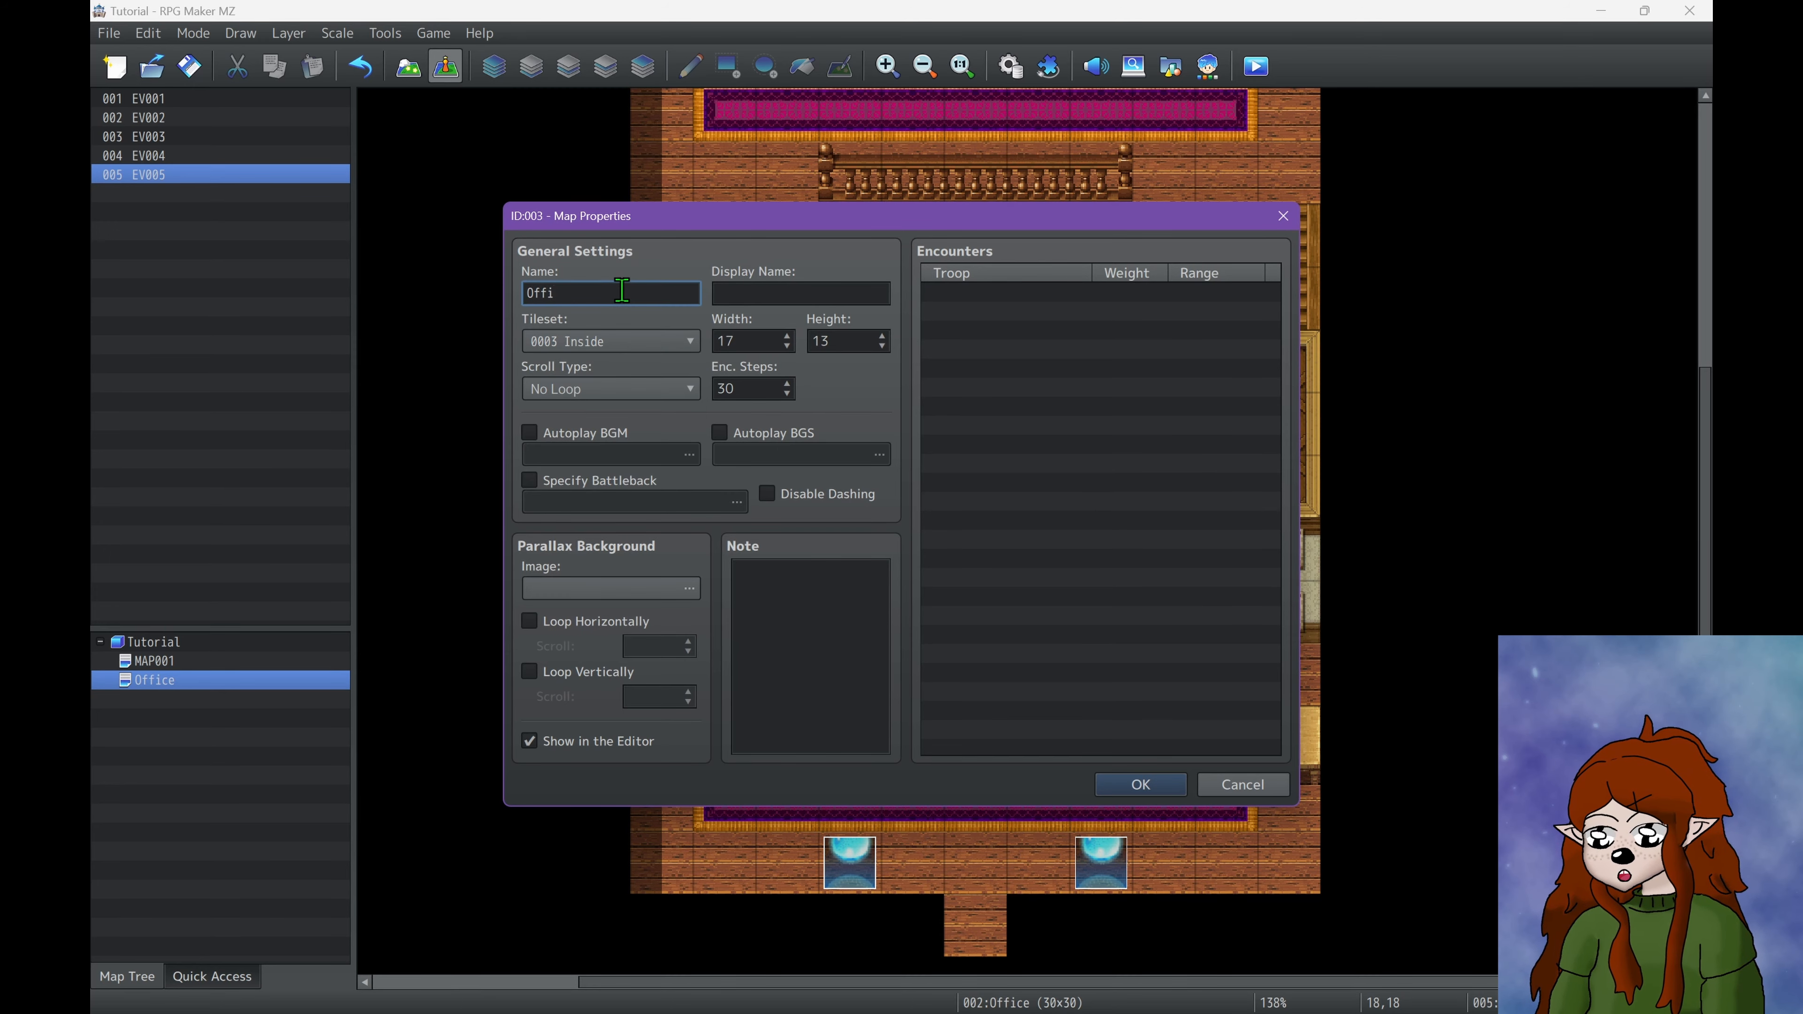
pyautogui.click(1140, 784)
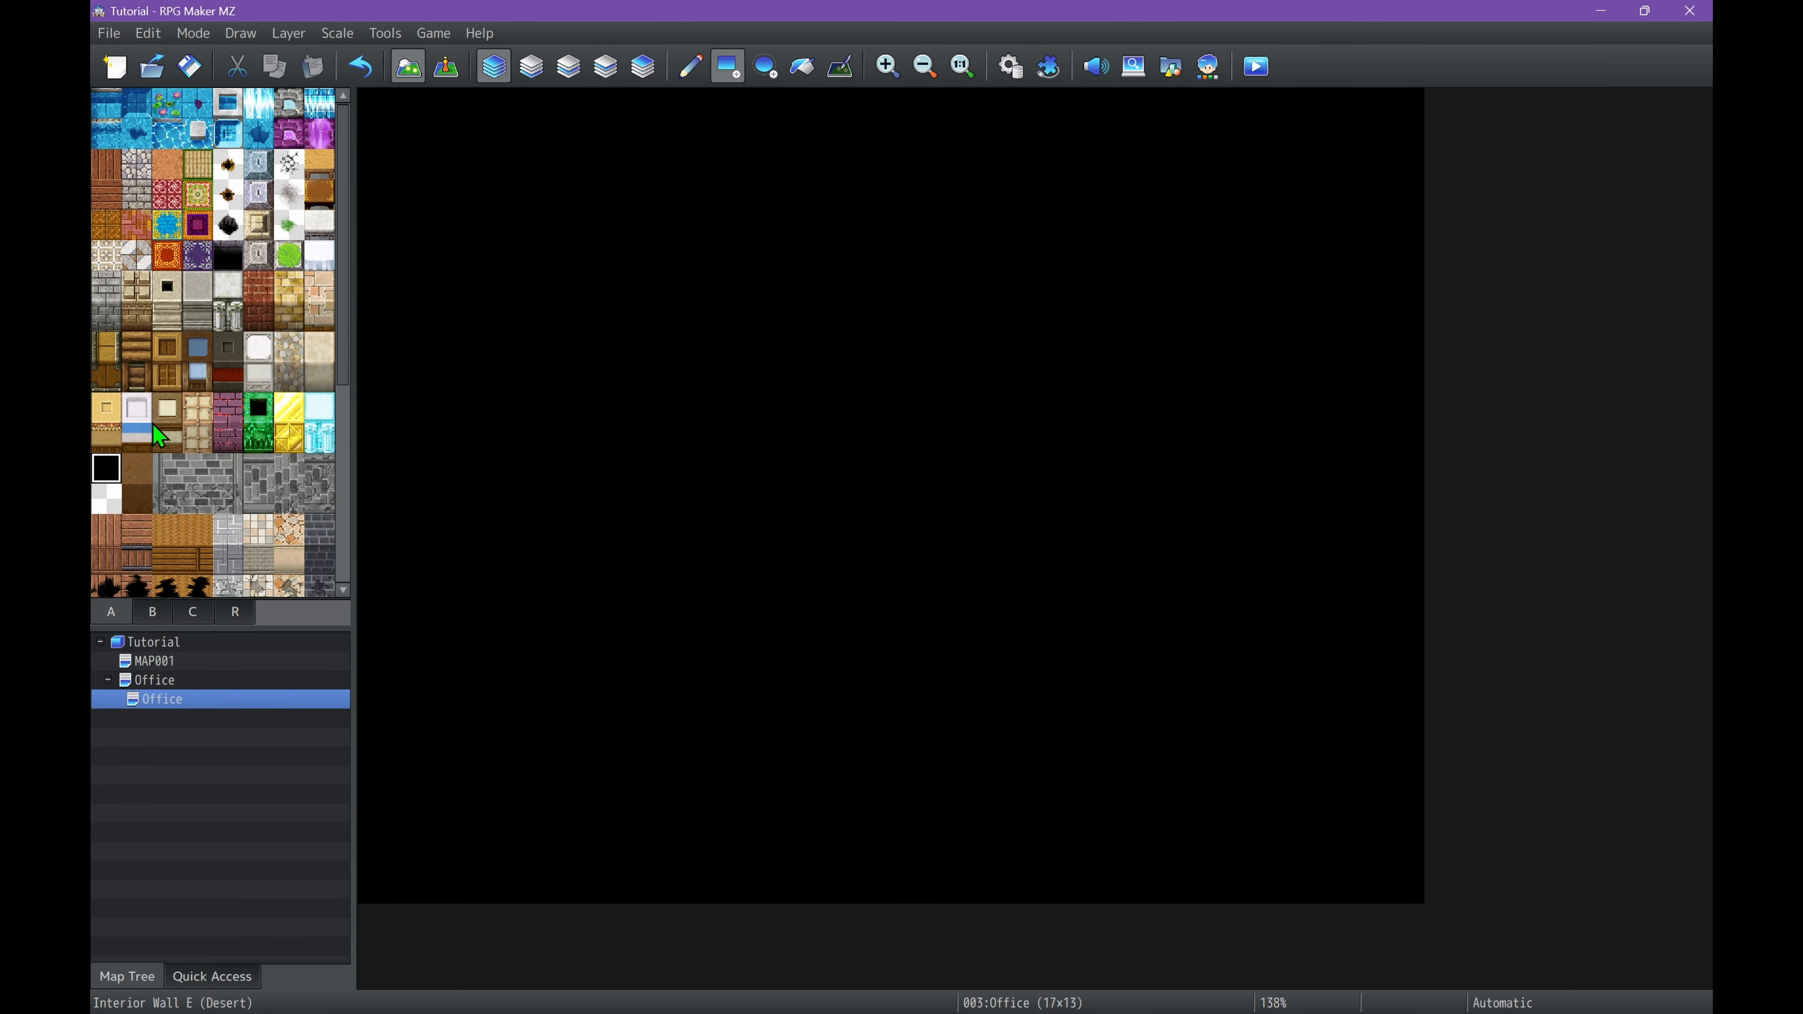
# Paint a room five tiles wide with a three-tile-high beige wall and a three-tile-deep horizontal plank floor.
pyautogui.click(161, 436)
pyautogui.moveTo(745, 284); pyautogui.dragTo(1052, 455)
pyautogui.click(107, 164)
pyautogui.moveTo(746, 476); pyautogui.dragTo(1014, 657)
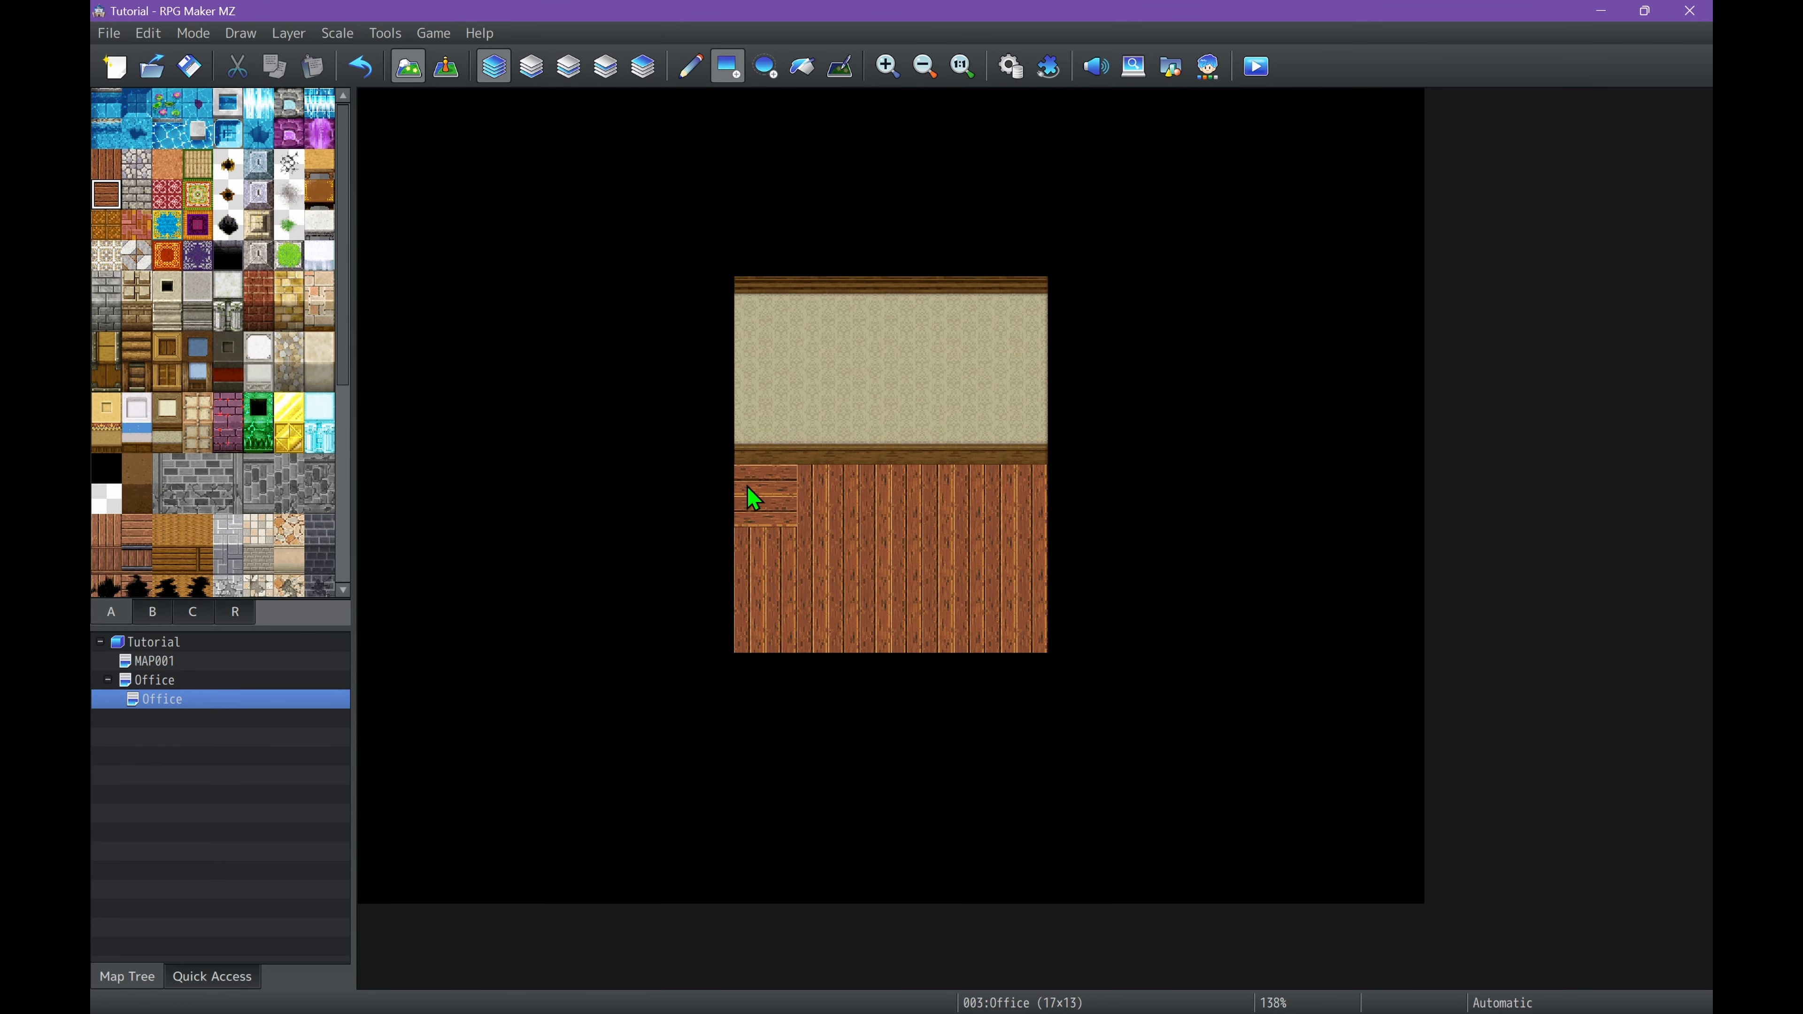
pyautogui.moveTo(746, 486); pyautogui.dragTo(1019, 629)
# Place a doorway tile at the bottom centre of the wall and add a door event with a wooden !Door1 image.
pyautogui.click(153, 611)
pyautogui.scroll(5, 213, 341)
pyautogui.click(107, 165)
pyautogui.click(895, 434)
pyautogui.click(446, 66)
pyautogui.rightClick(886, 434)
pyautogui.click(1132, 716)
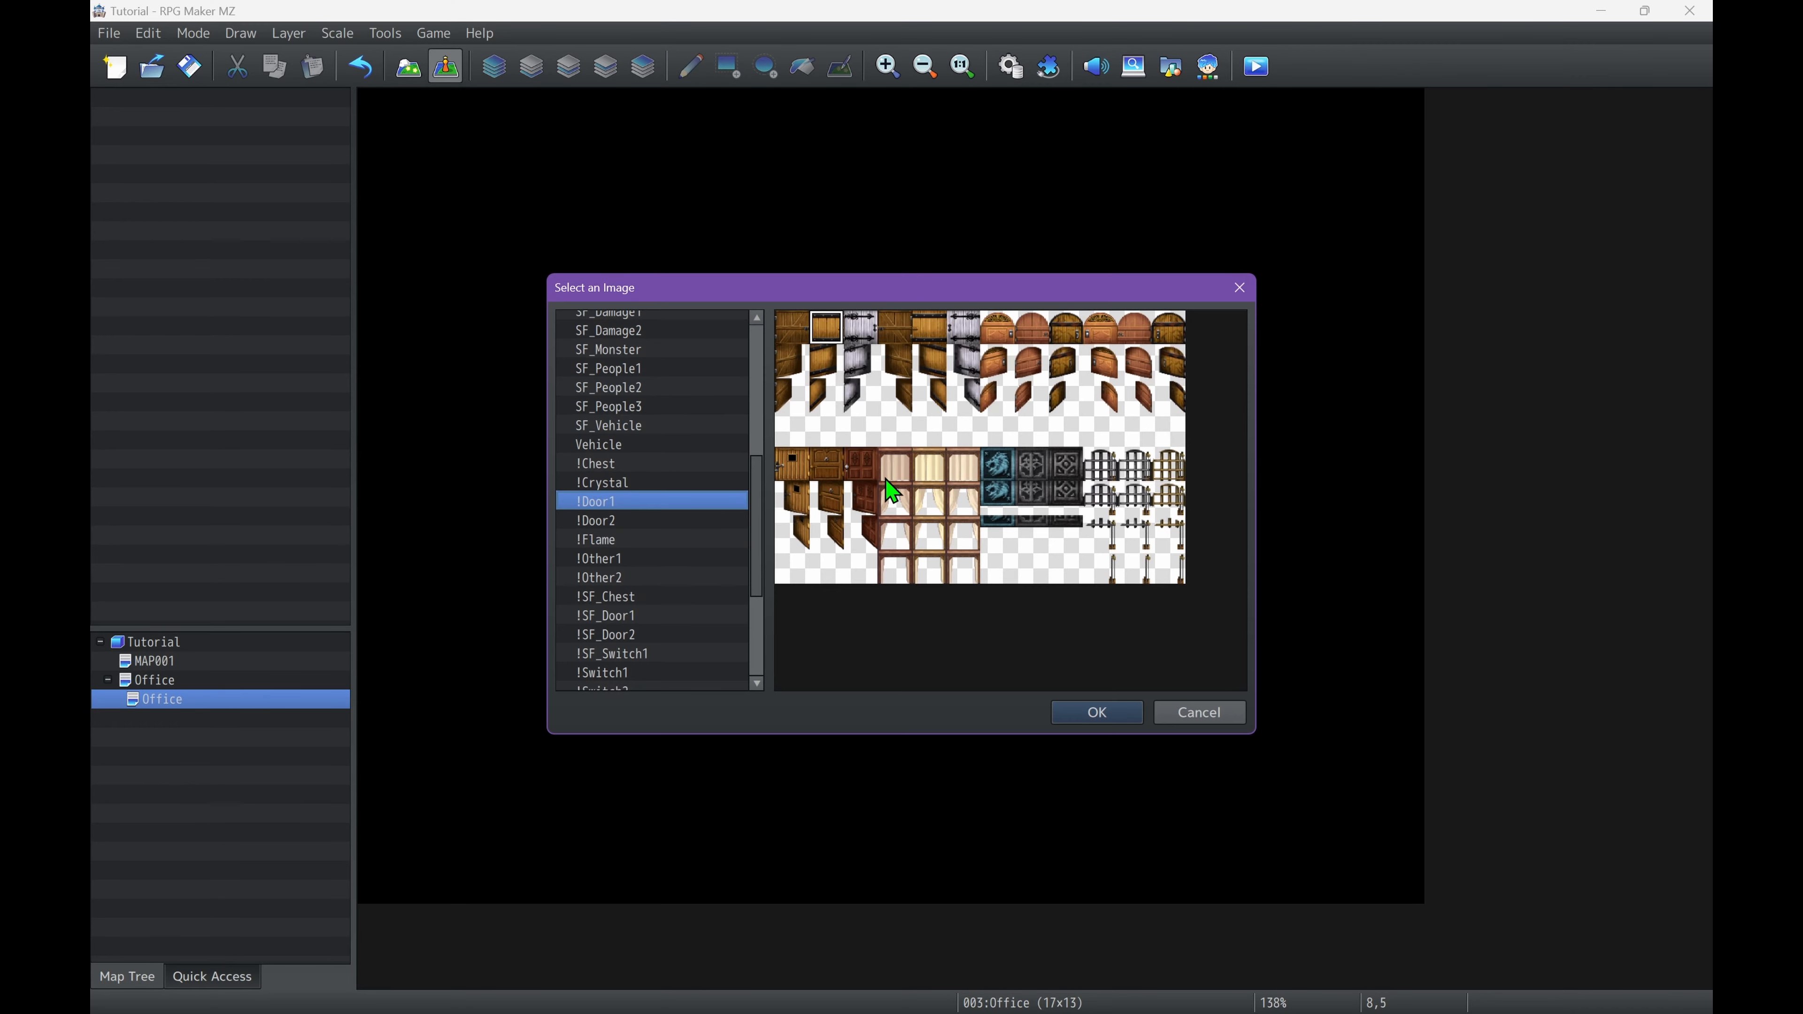
pyautogui.click(1098, 713)
# Set the door's transfer destination to a spot on the two-level Office map and create the event.
pyautogui.click(951, 466)
pyautogui.click(454, 221)
pyautogui.click(1062, 498)
pyautogui.click(1280, 845)
pyautogui.click(912, 588)
# On the two-level Office map, create a transfer event just below the short right staircase, leading to the small Office map.
pyautogui.click(153, 682)
pyautogui.rightClick(1241, 668)
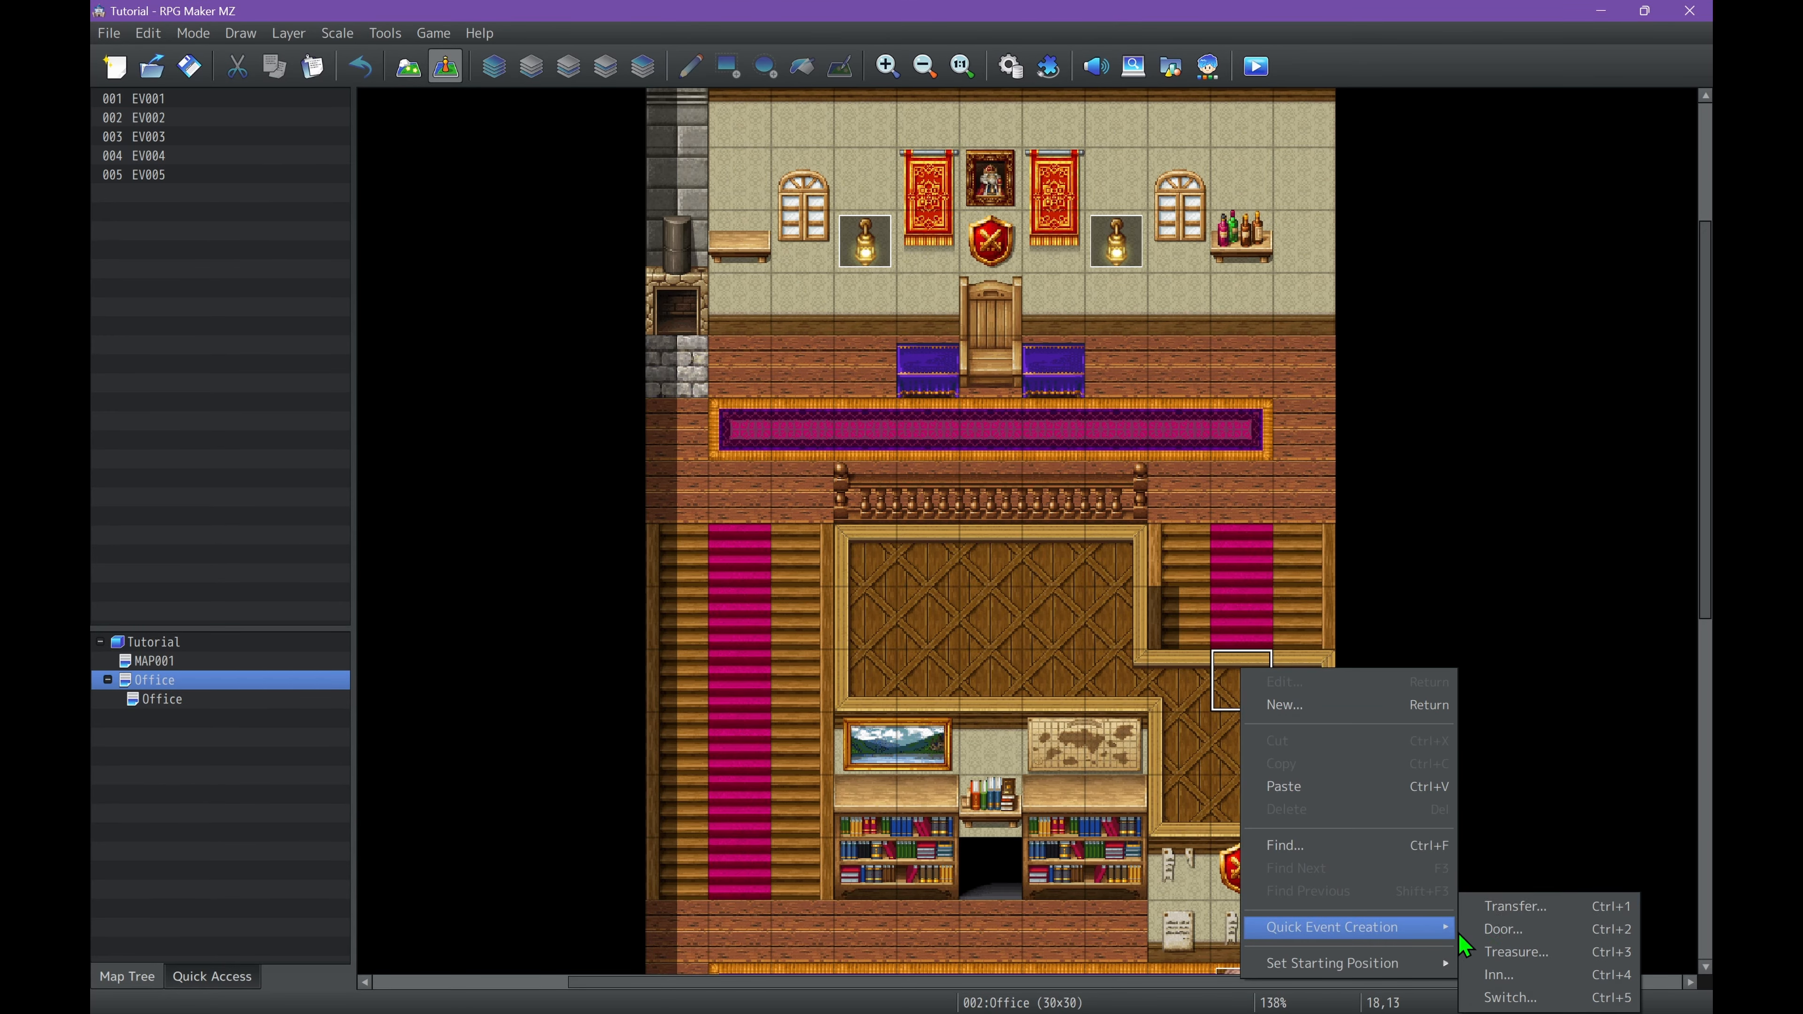
pyautogui.click(1515, 907)
pyautogui.click(809, 506)
pyautogui.click(454, 249)
pyautogui.click(1280, 845)
pyautogui.click(950, 543)
pyautogui.doubleClick(1243, 680)
pyautogui.click(1139, 833)
# In the small Office room, erase the top wall row and the second wall column, and paint a two-tile-high partition wall in front.
pyautogui.click(159, 699)
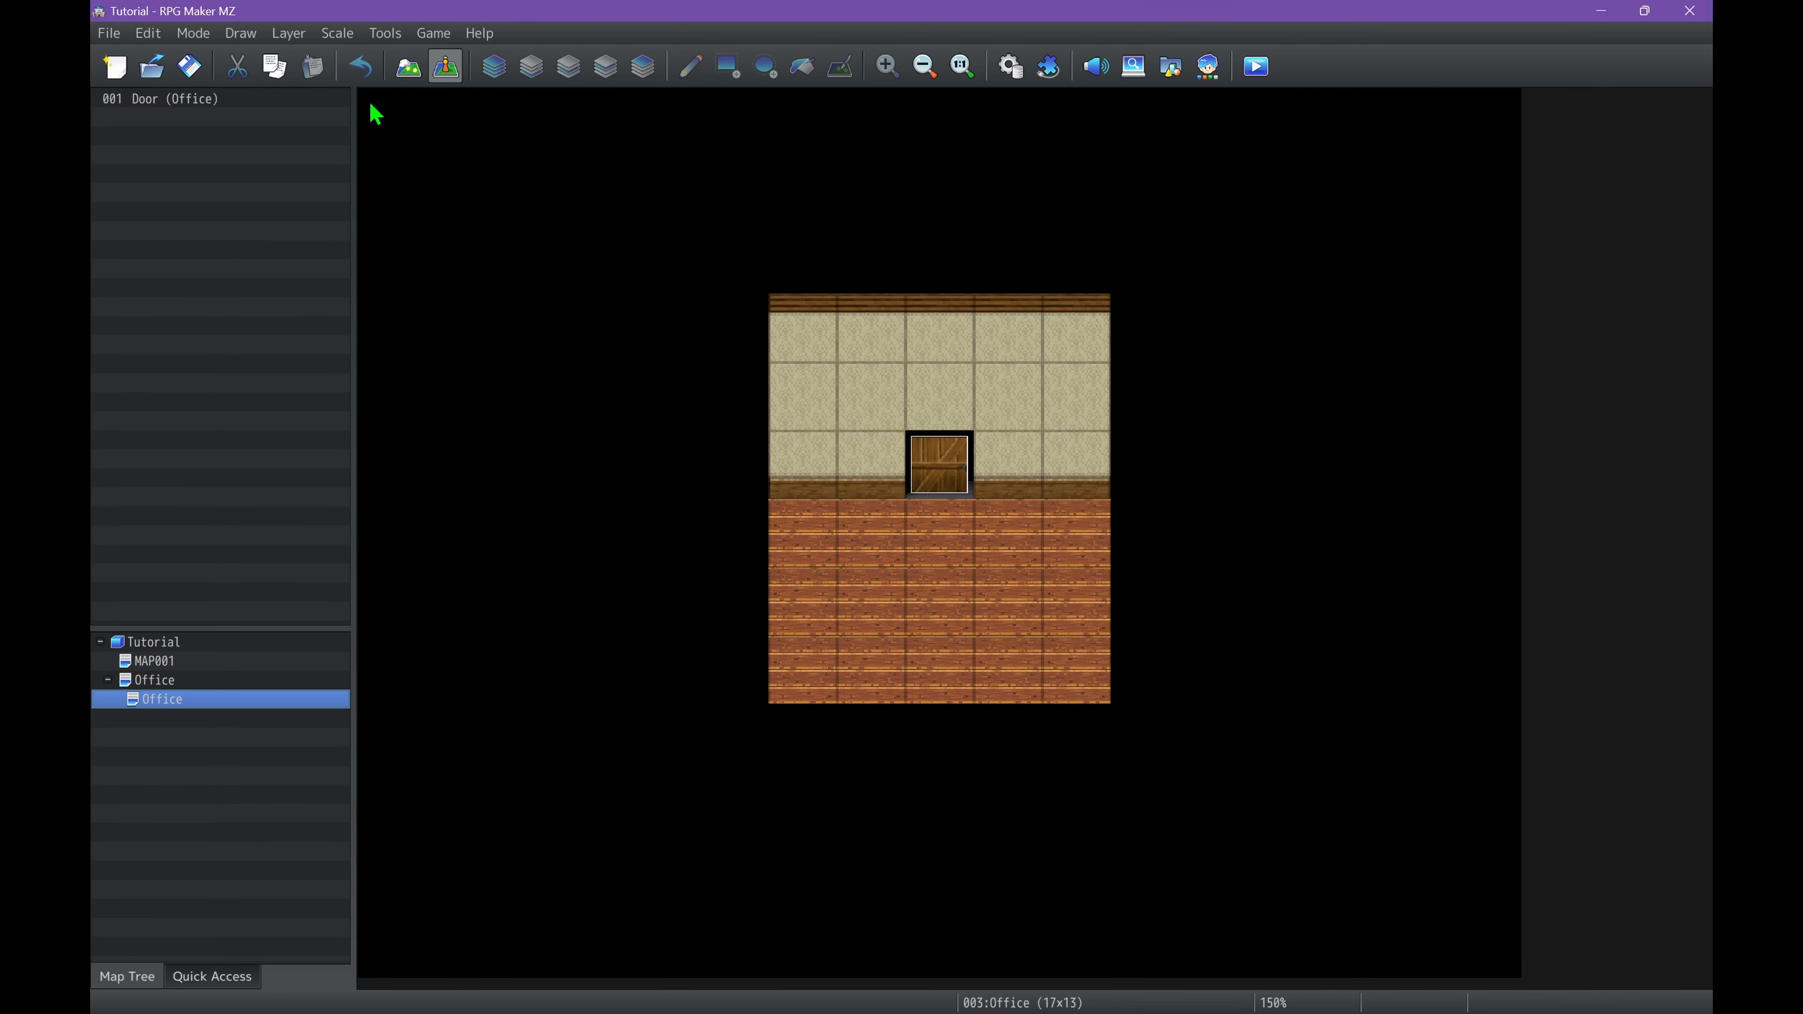
pyautogui.click(408, 66)
pyautogui.rightClick(862, 284)
pyautogui.moveTo(867, 313); pyautogui.dragTo(871, 532)
pyautogui.click(159, 680)
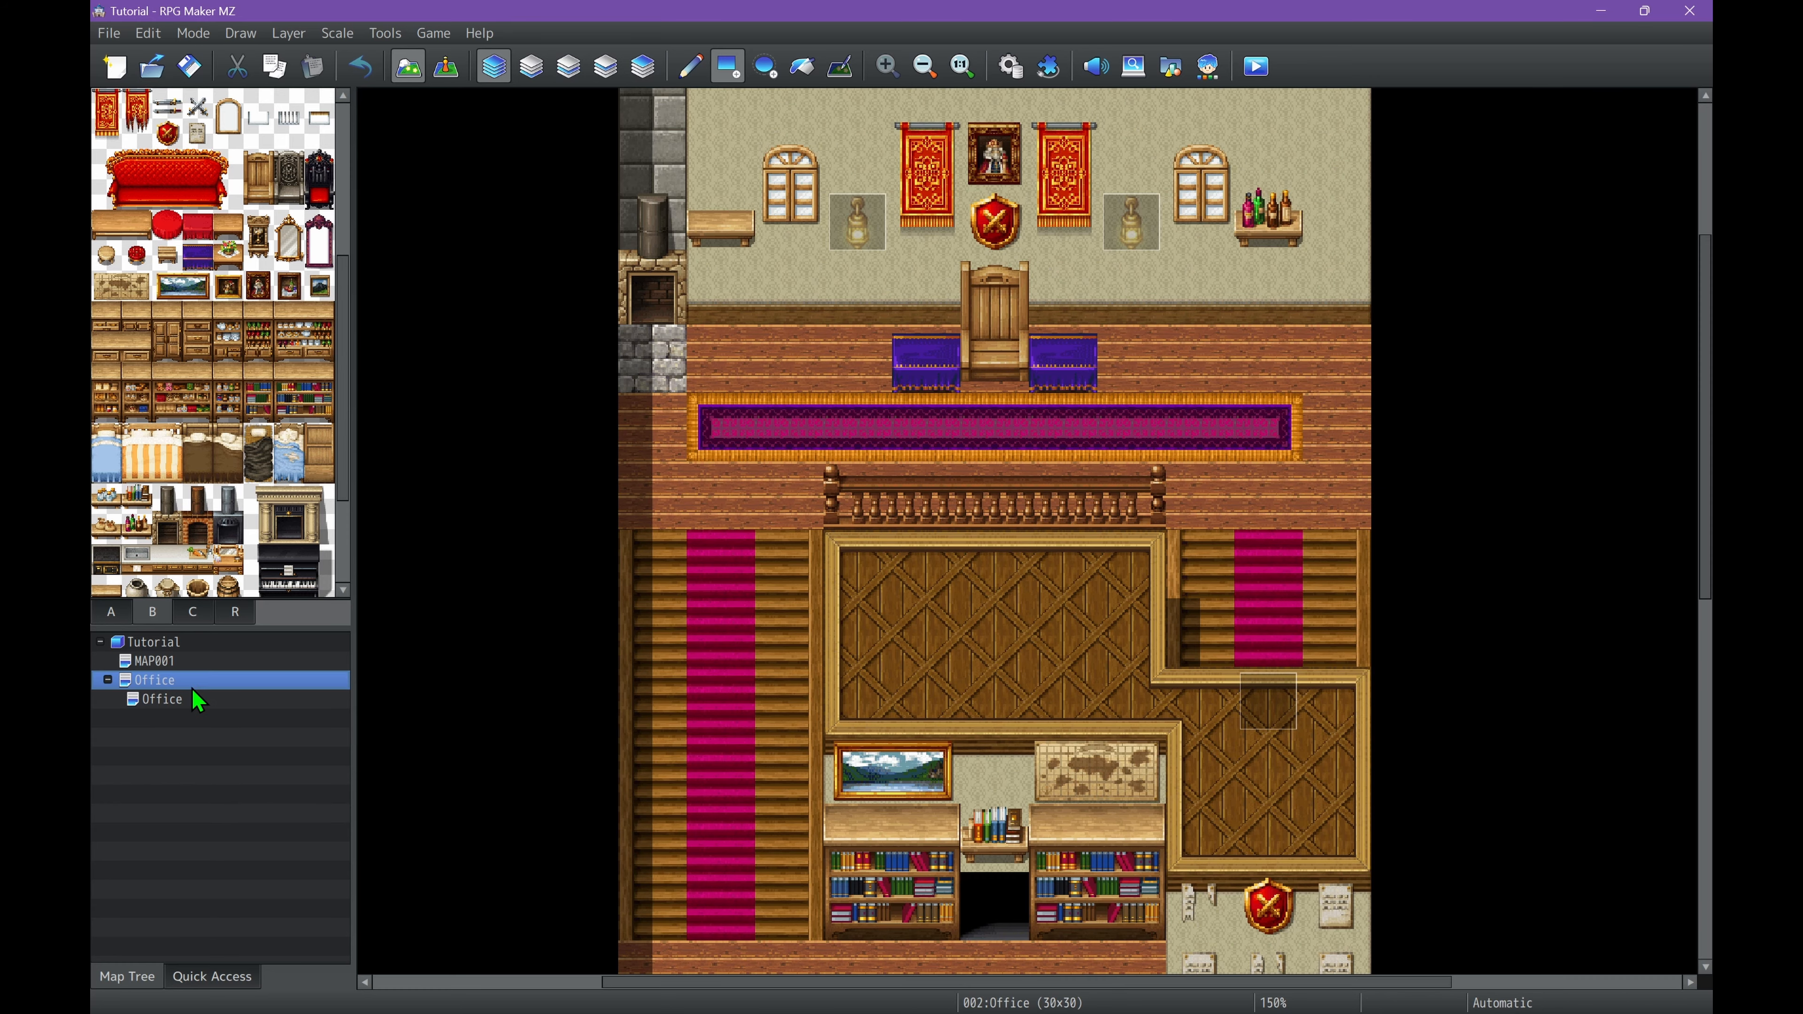
pyautogui.click(162, 698)
pyautogui.moveTo(803, 327); pyautogui.dragTo(1143, 327)
pyautogui.rightClick(809, 453)
pyautogui.moveTo(871, 601); pyautogui.dragTo(871, 534)
# Save the project and add a shadow along the wall and floor beside the partition.
pyautogui.click(188, 66)
pyautogui.click(839, 67)
pyautogui.moveTo(921, 377); pyautogui.dragTo(921, 556)
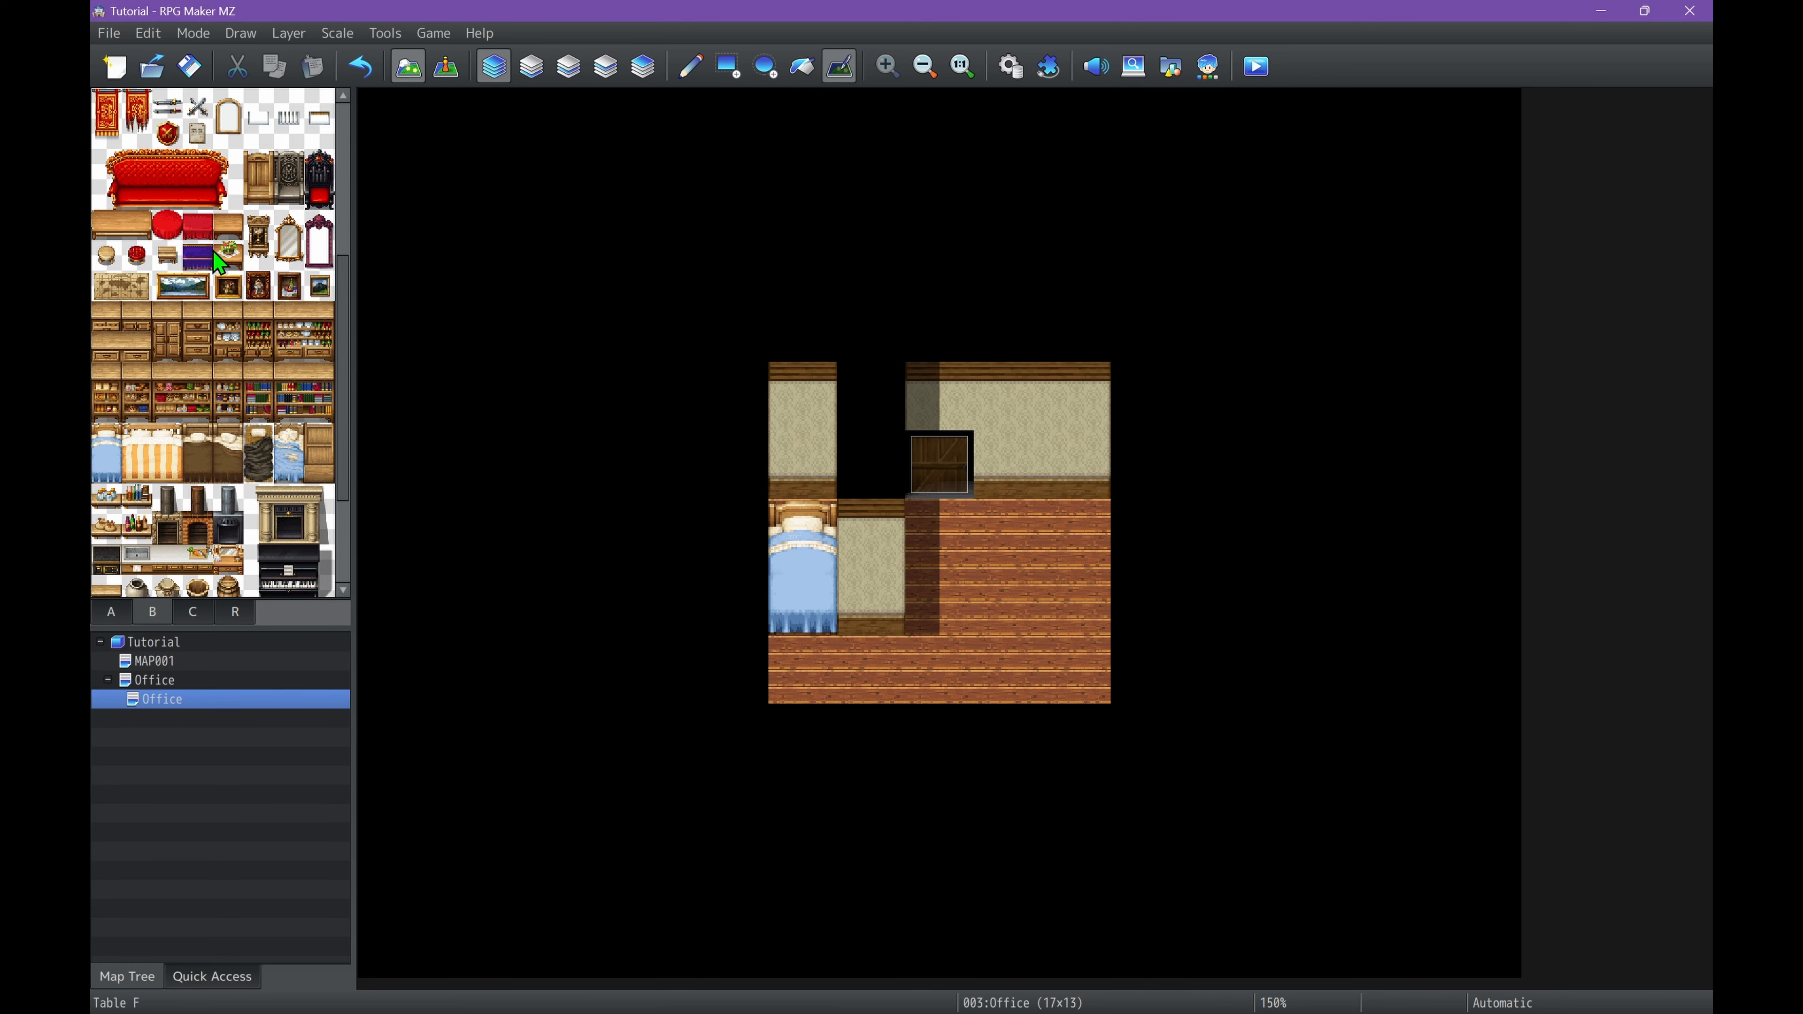
# Copy the left lantern event from the two-level Office map and paste it onto the small room's partition wall.
pyautogui.click(446, 66)
pyautogui.click(160, 681)
pyautogui.click(858, 144)
pyautogui.hotkey('ctrl', 'c')
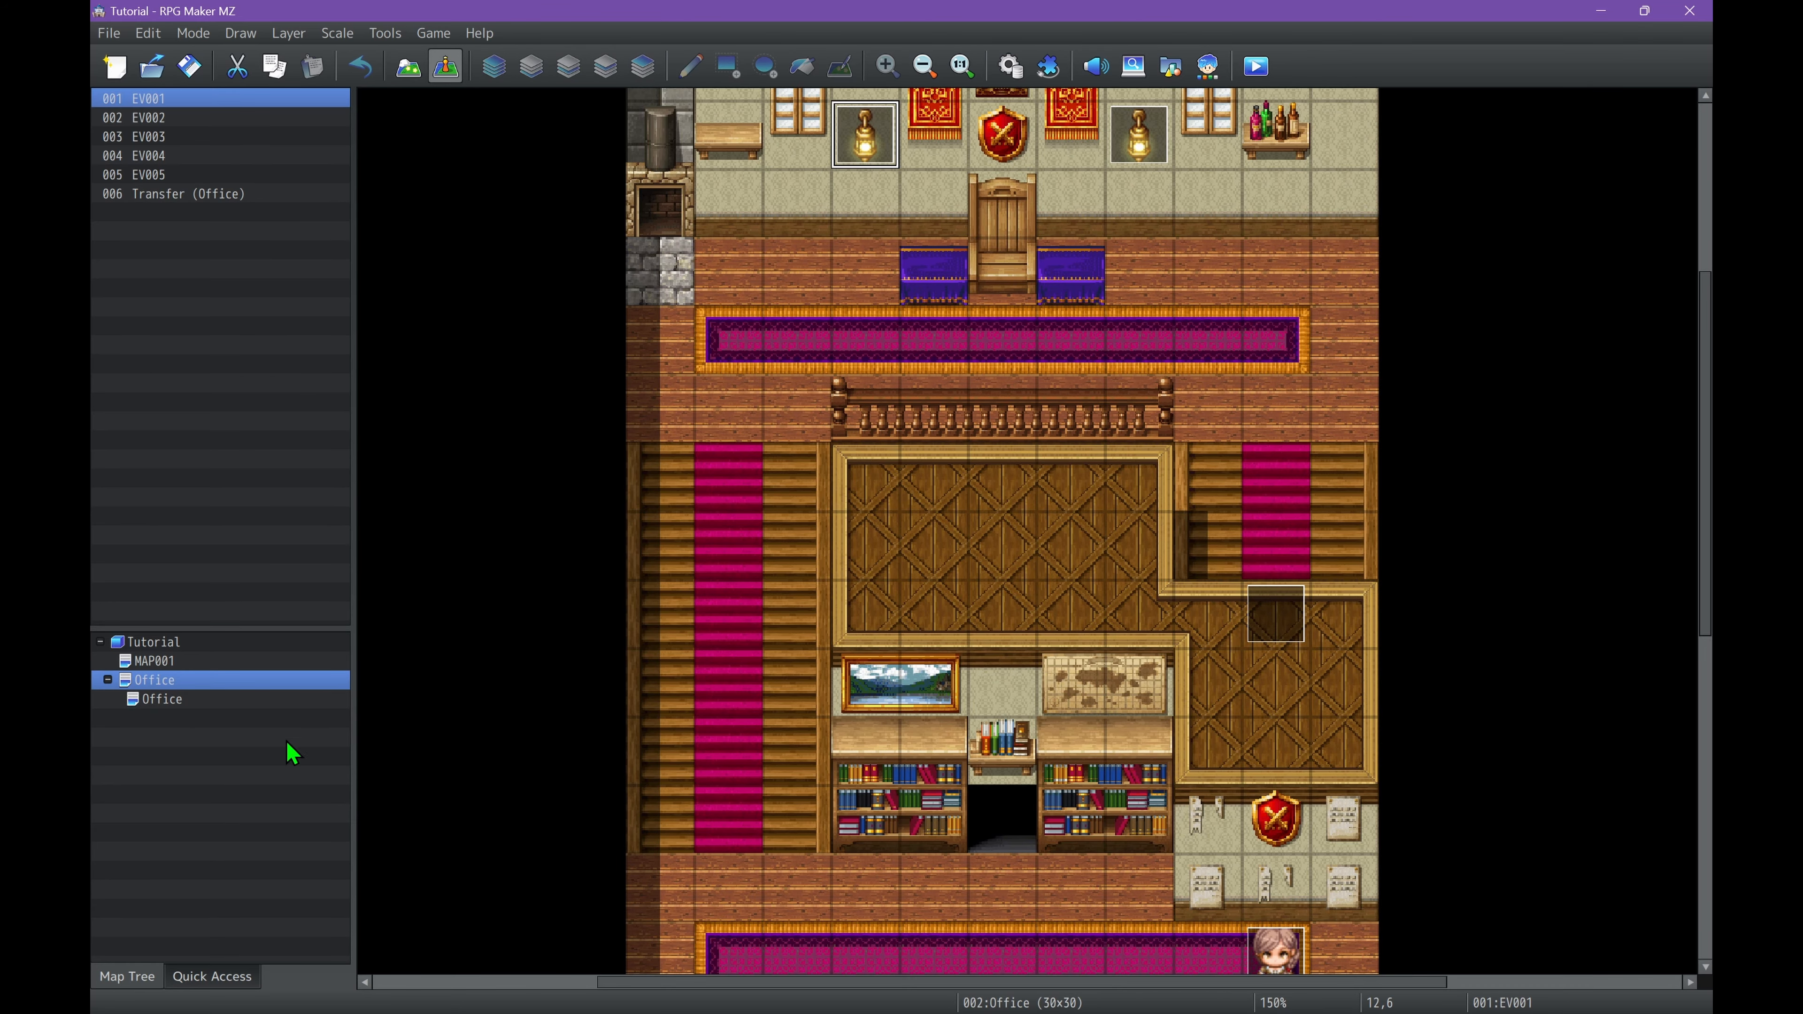
pyautogui.click(162, 699)
pyautogui.click(871, 533)
pyautogui.hotkey('ctrl', 'v')
# Place a two-tile wooden table in the small room's upper right corner with a red stool in front of it.
pyautogui.click(408, 67)
pyautogui.scroll(3, 144, 554)
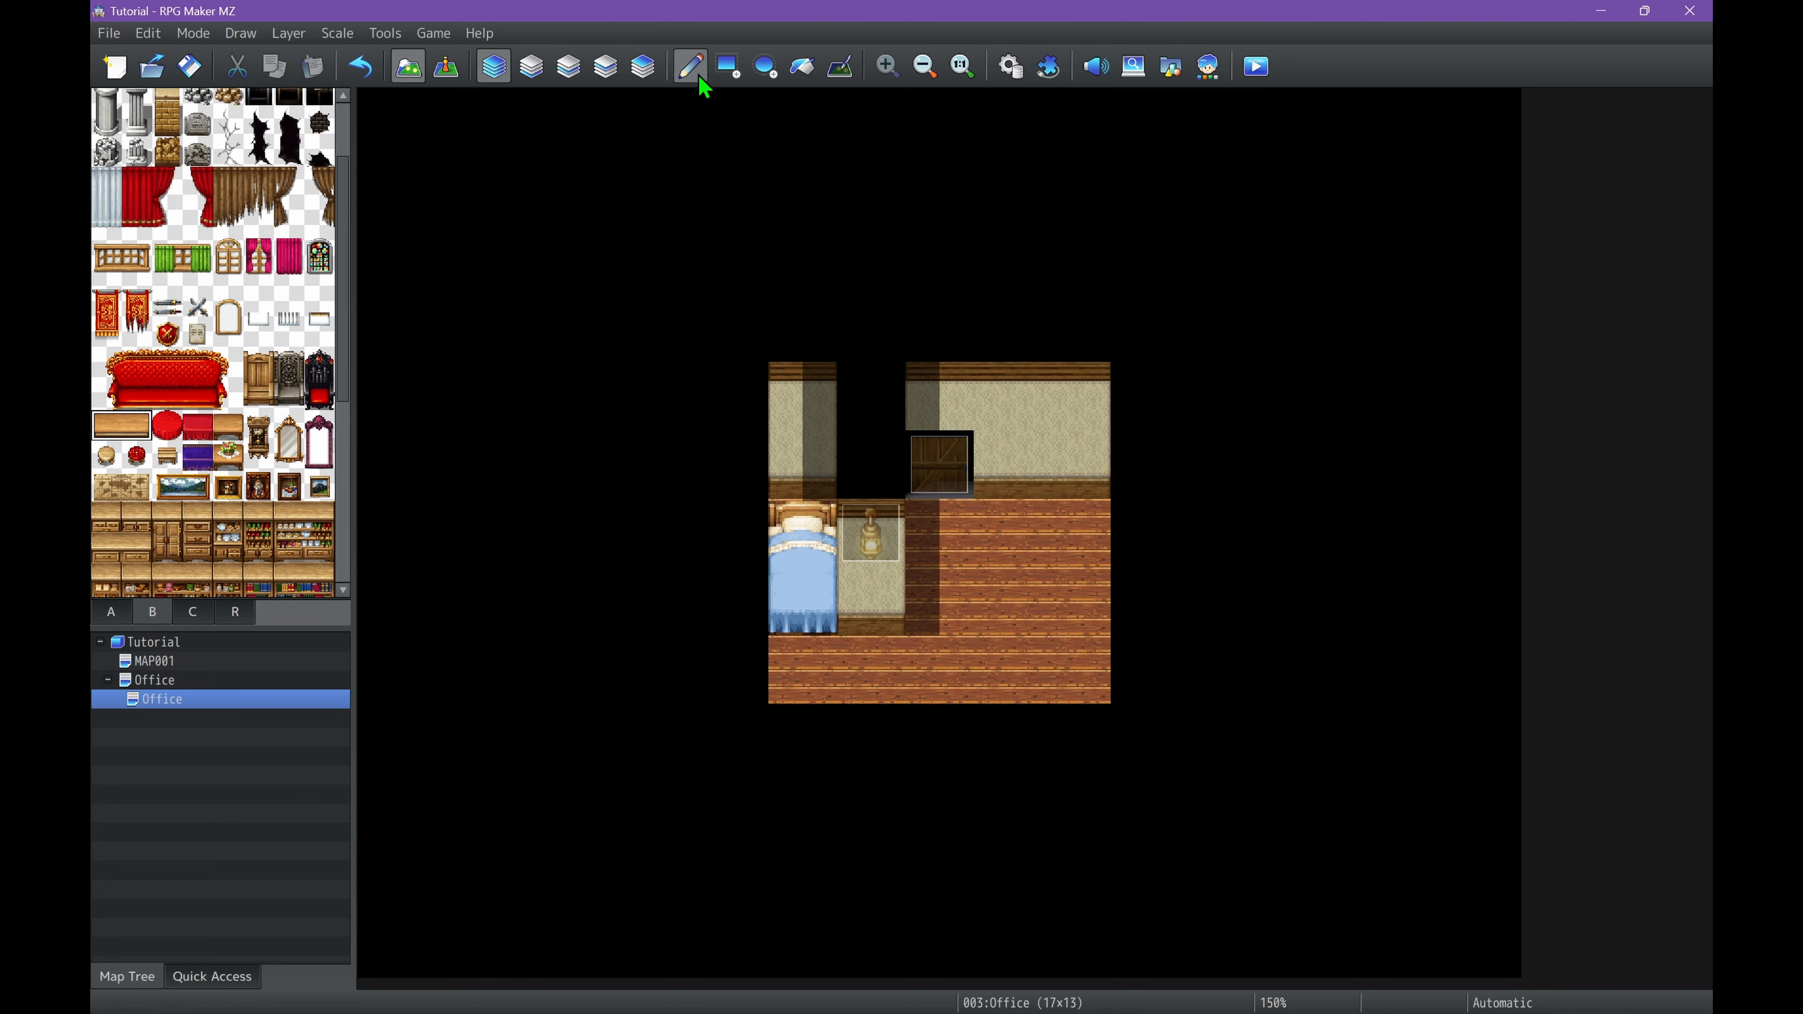
pyautogui.click(1009, 532)
pyautogui.click(137, 455)
pyautogui.click(1076, 601)
# Place an open book and papers on the table, and repaint the table on Layer 2 with the dark, gold-edged table tile.
pyautogui.scroll(-3, 205, 540)
pyautogui.click(192, 611)
pyautogui.scroll(3, 197, 470)
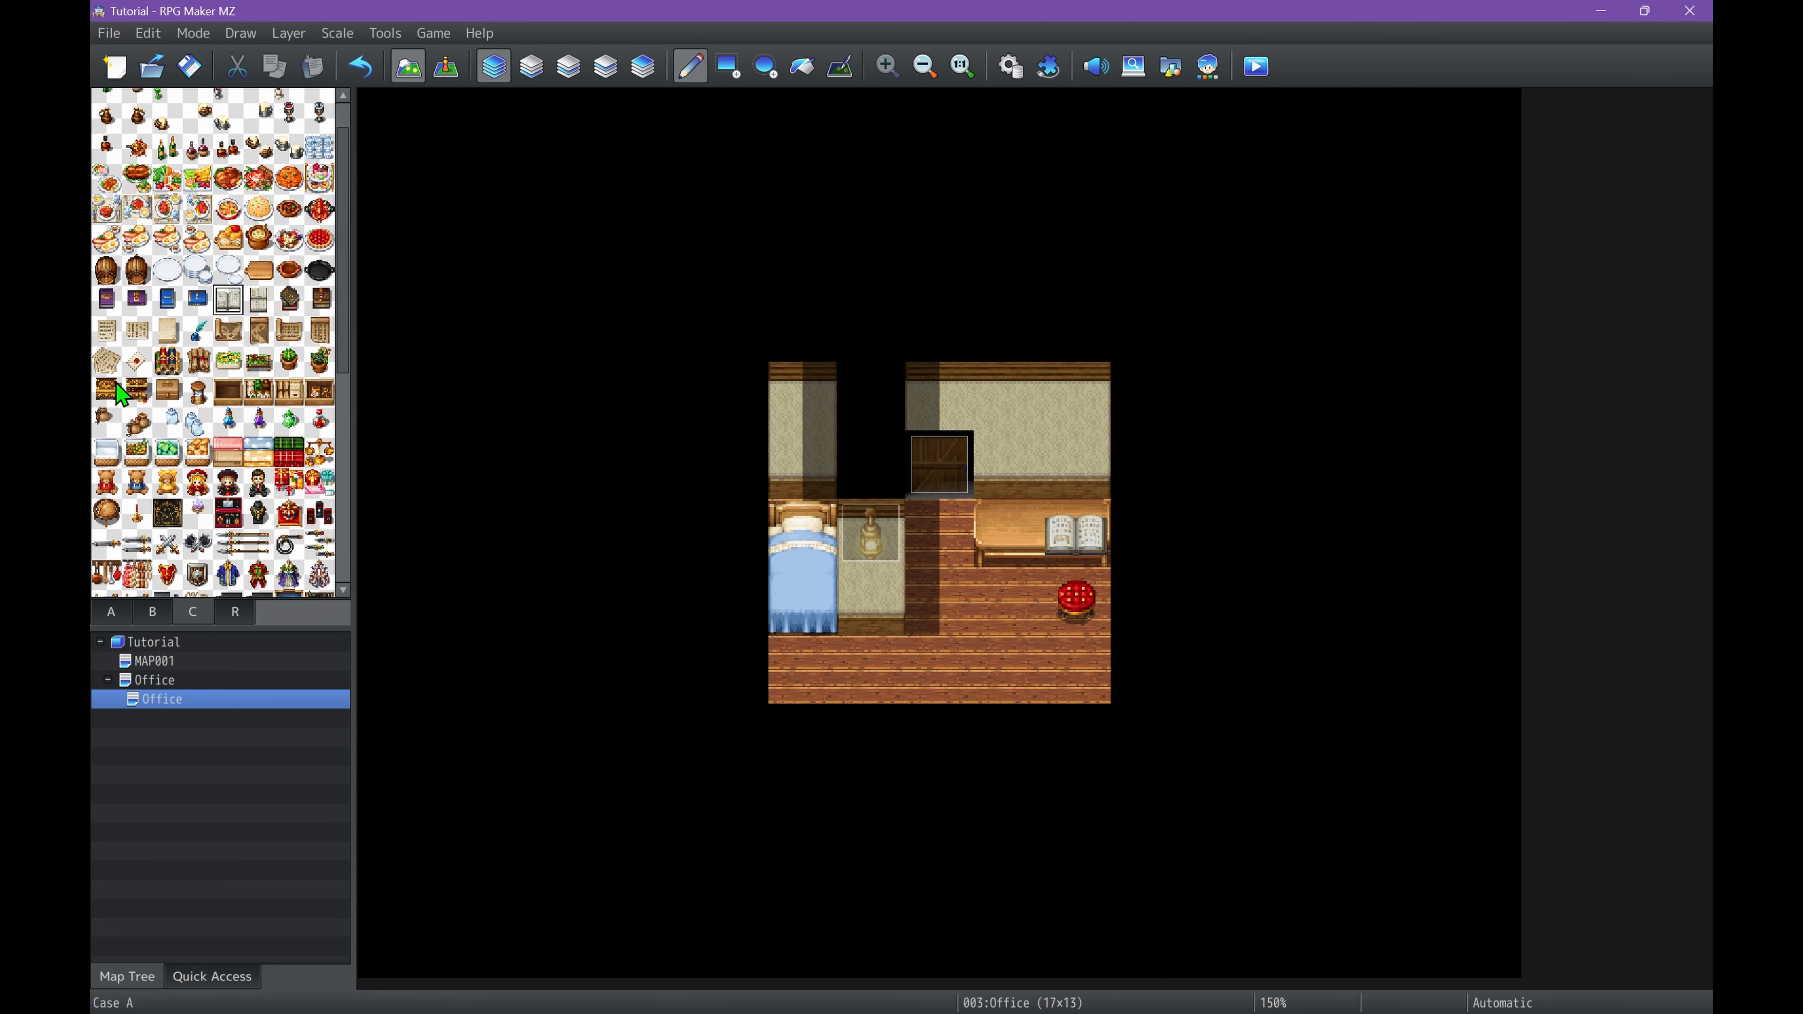
pyautogui.click(567, 66)
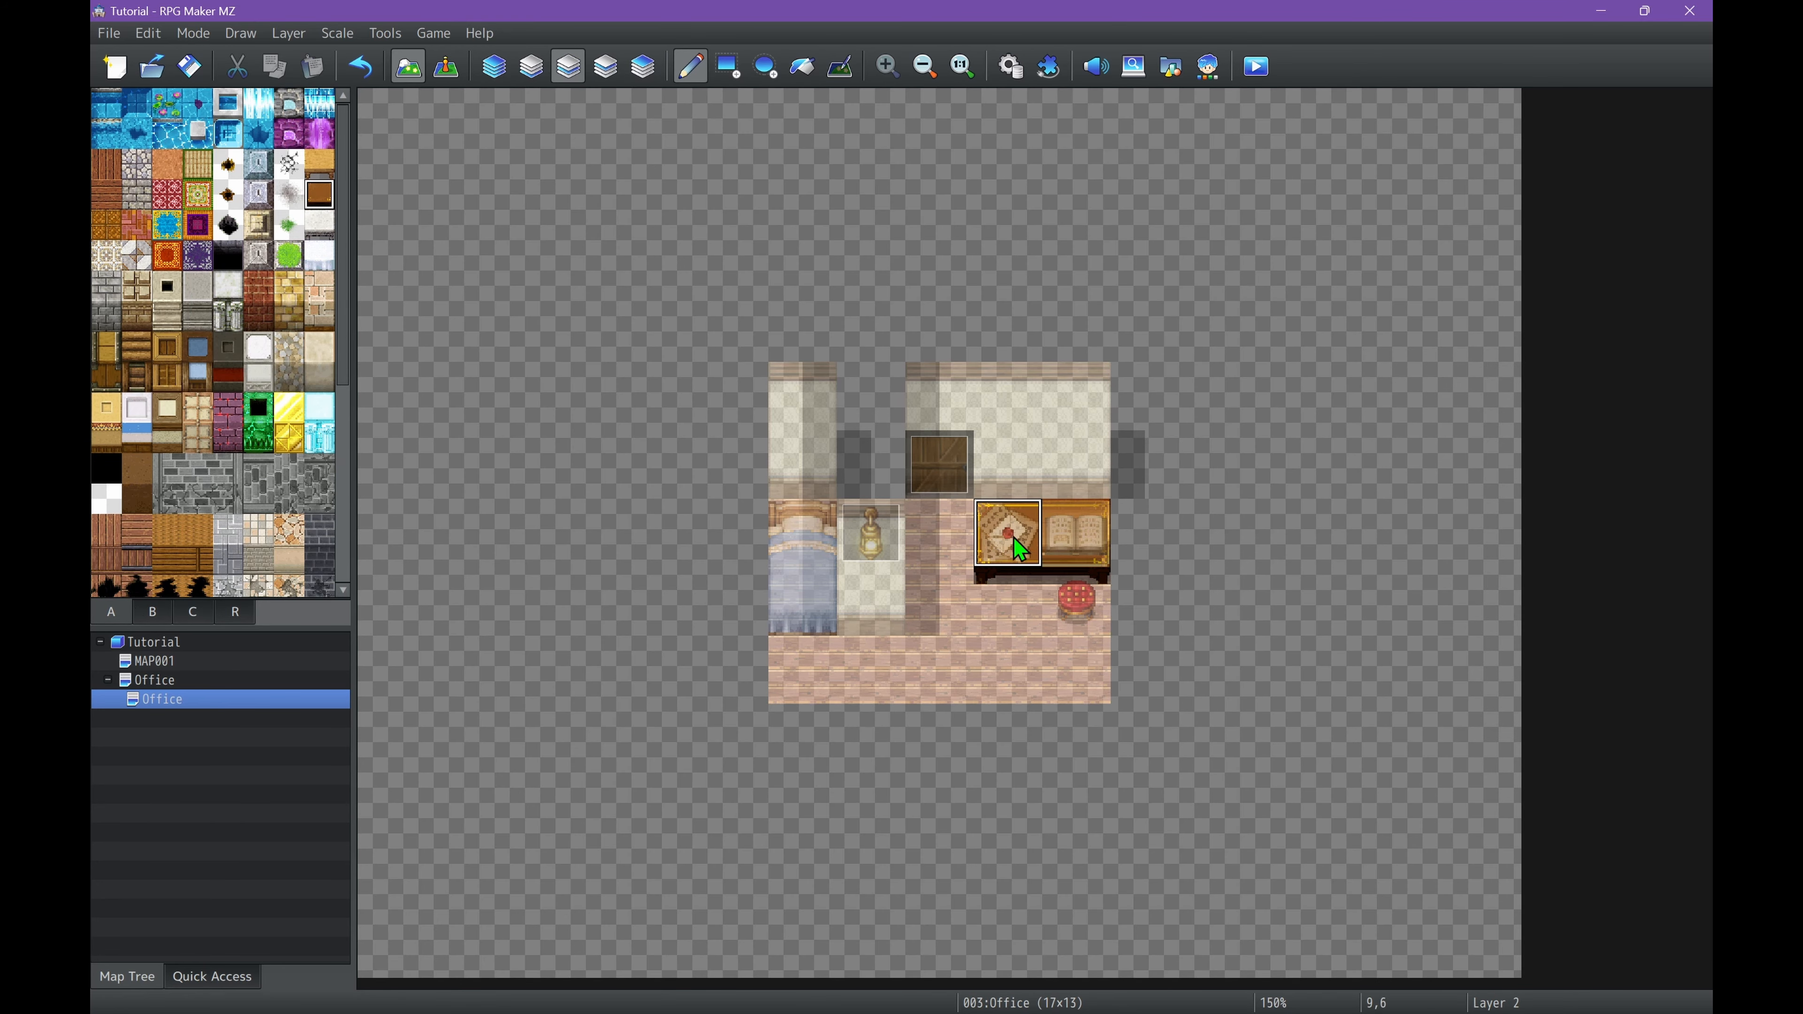
pyautogui.click(494, 67)
pyautogui.click(185, 610)
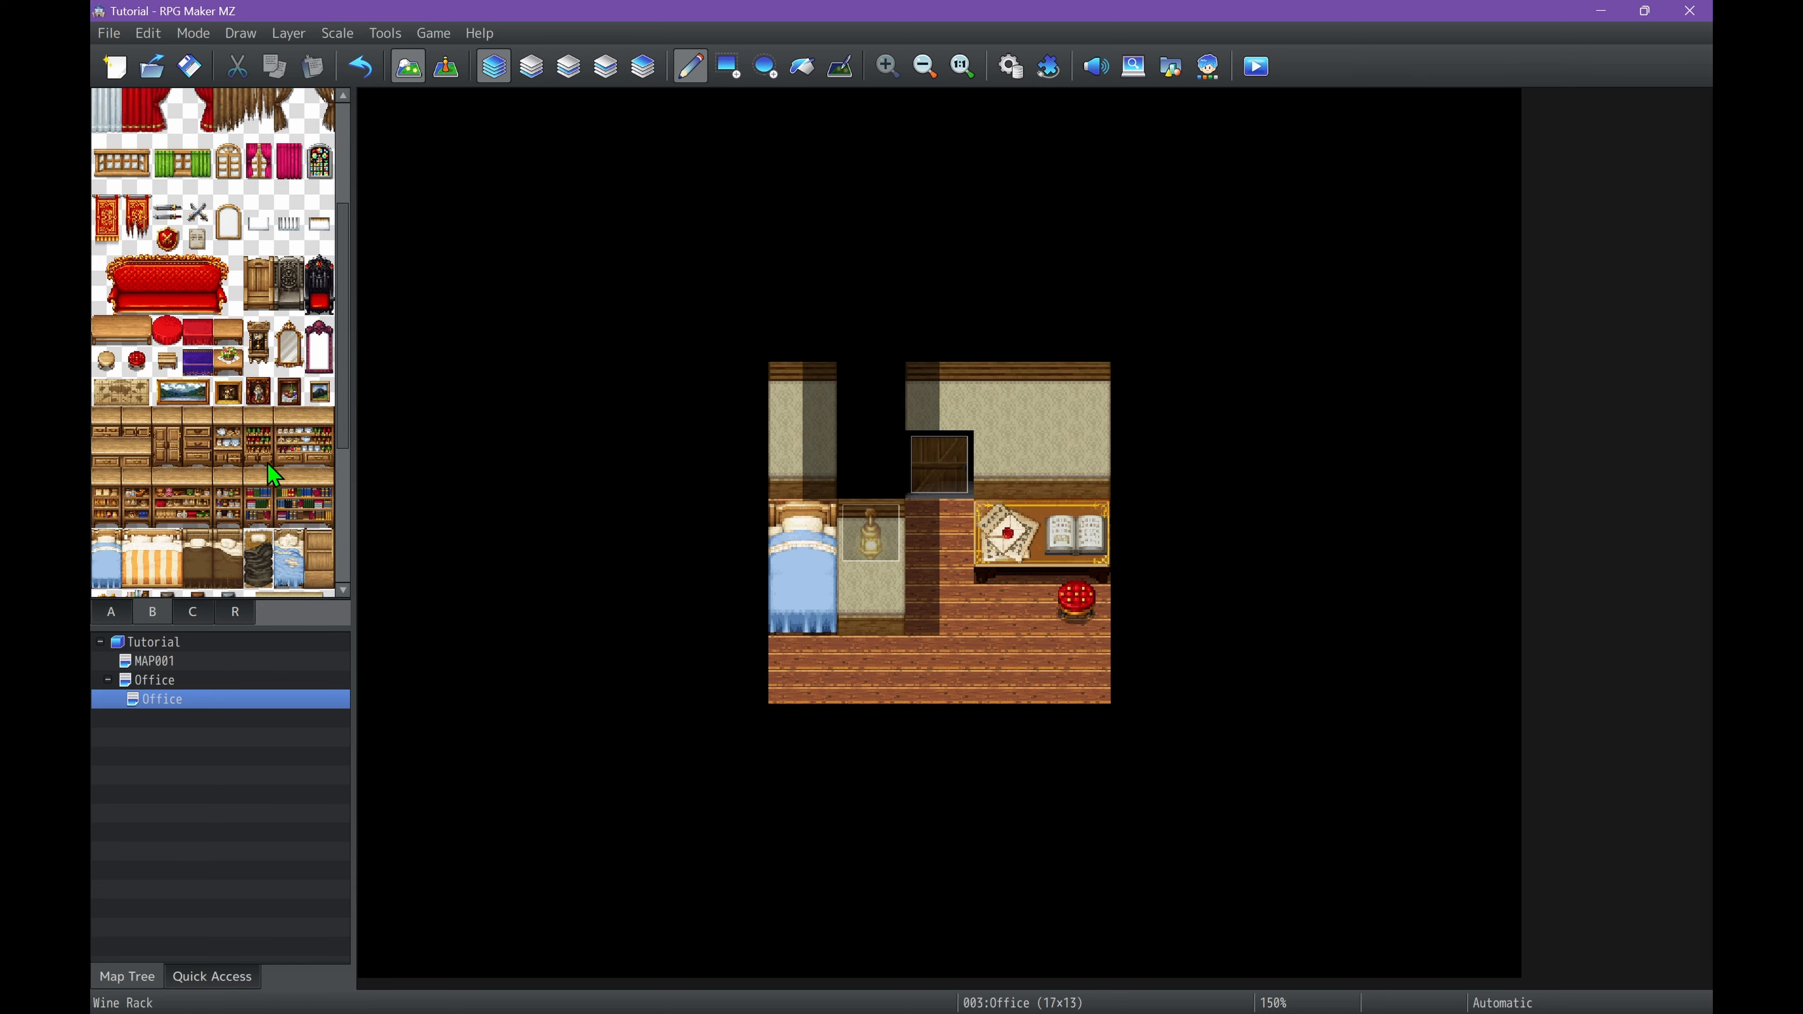
pyautogui.click(266, 474)
pyautogui.click(1076, 669)
pyautogui.hotkey('ctrl', 'z')
# Create a map named Dinner under Office with the 0003 Inside tileset and a size of 30 by 30.
pyautogui.click(111, 611)
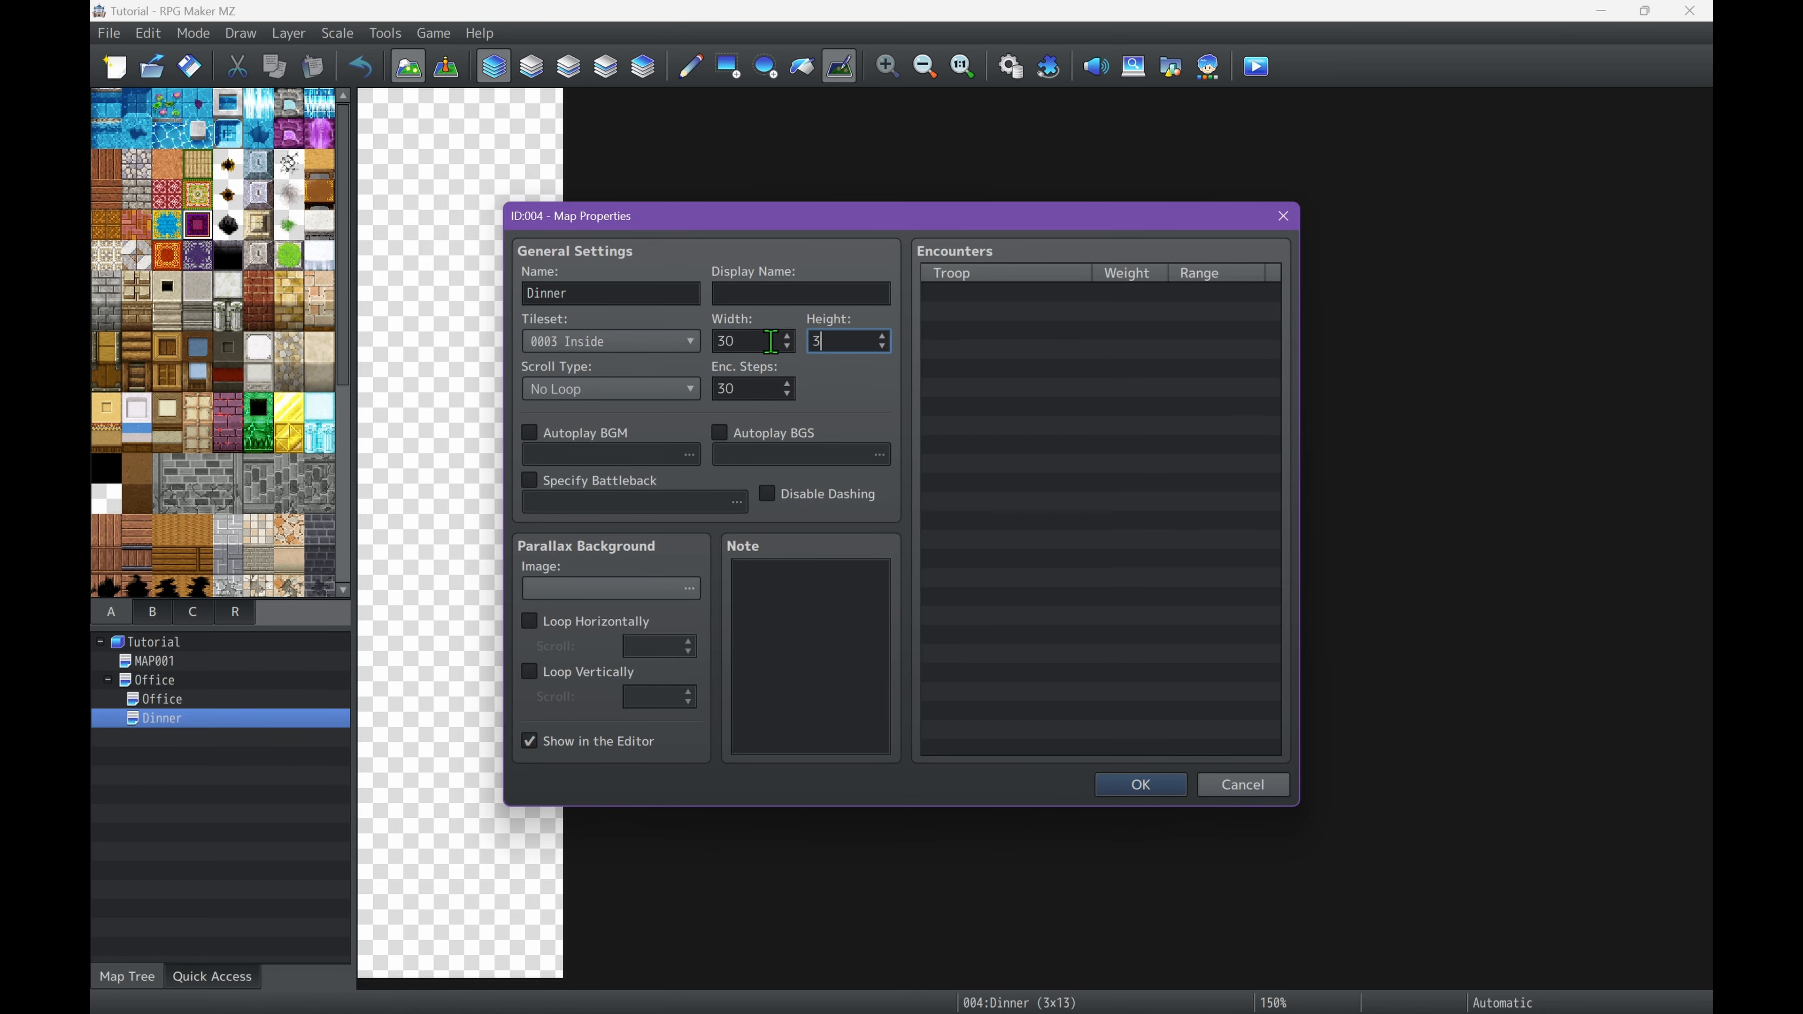
pyautogui.click(1141, 784)
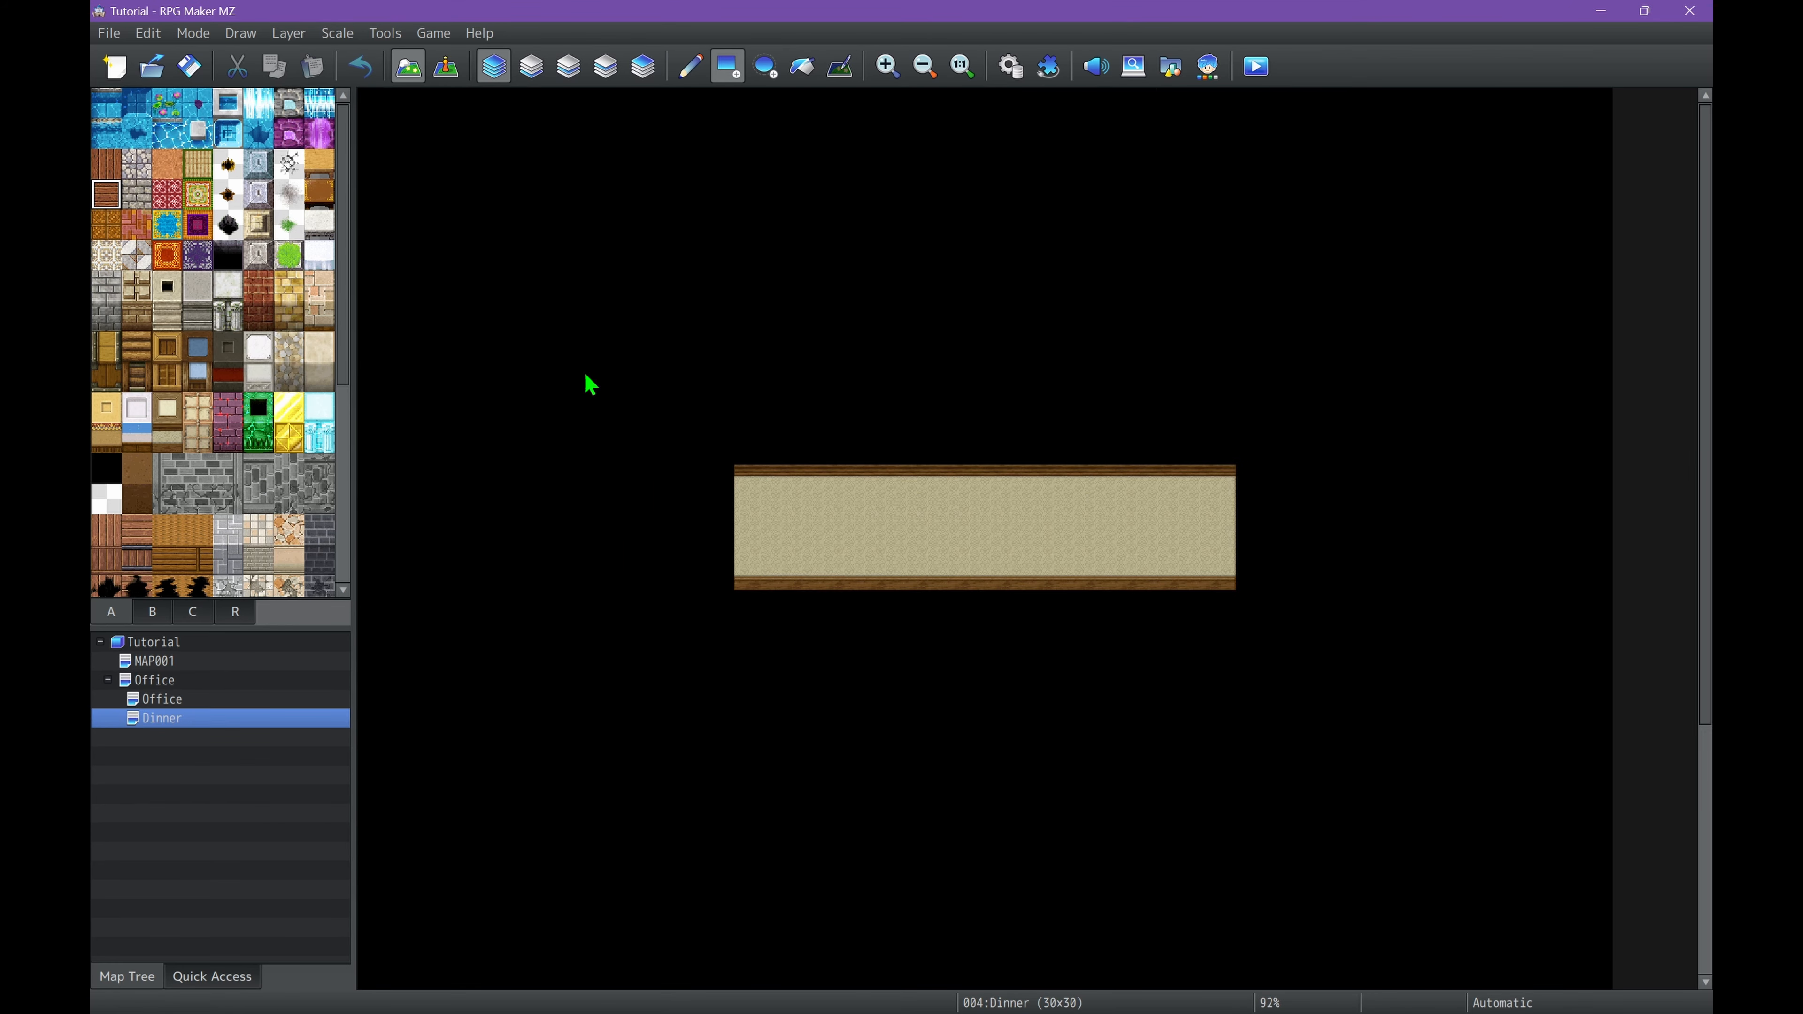
# Paint the Dinner room's plank floor eleven tiles wide and eight deep with a one-tile bottom entrance, and erase the extra left column.
pyautogui.click(1147, 644)
pyautogui.click(1023, 809)
pyautogui.moveTo(730, 762); pyautogui.dragTo(744, 270)
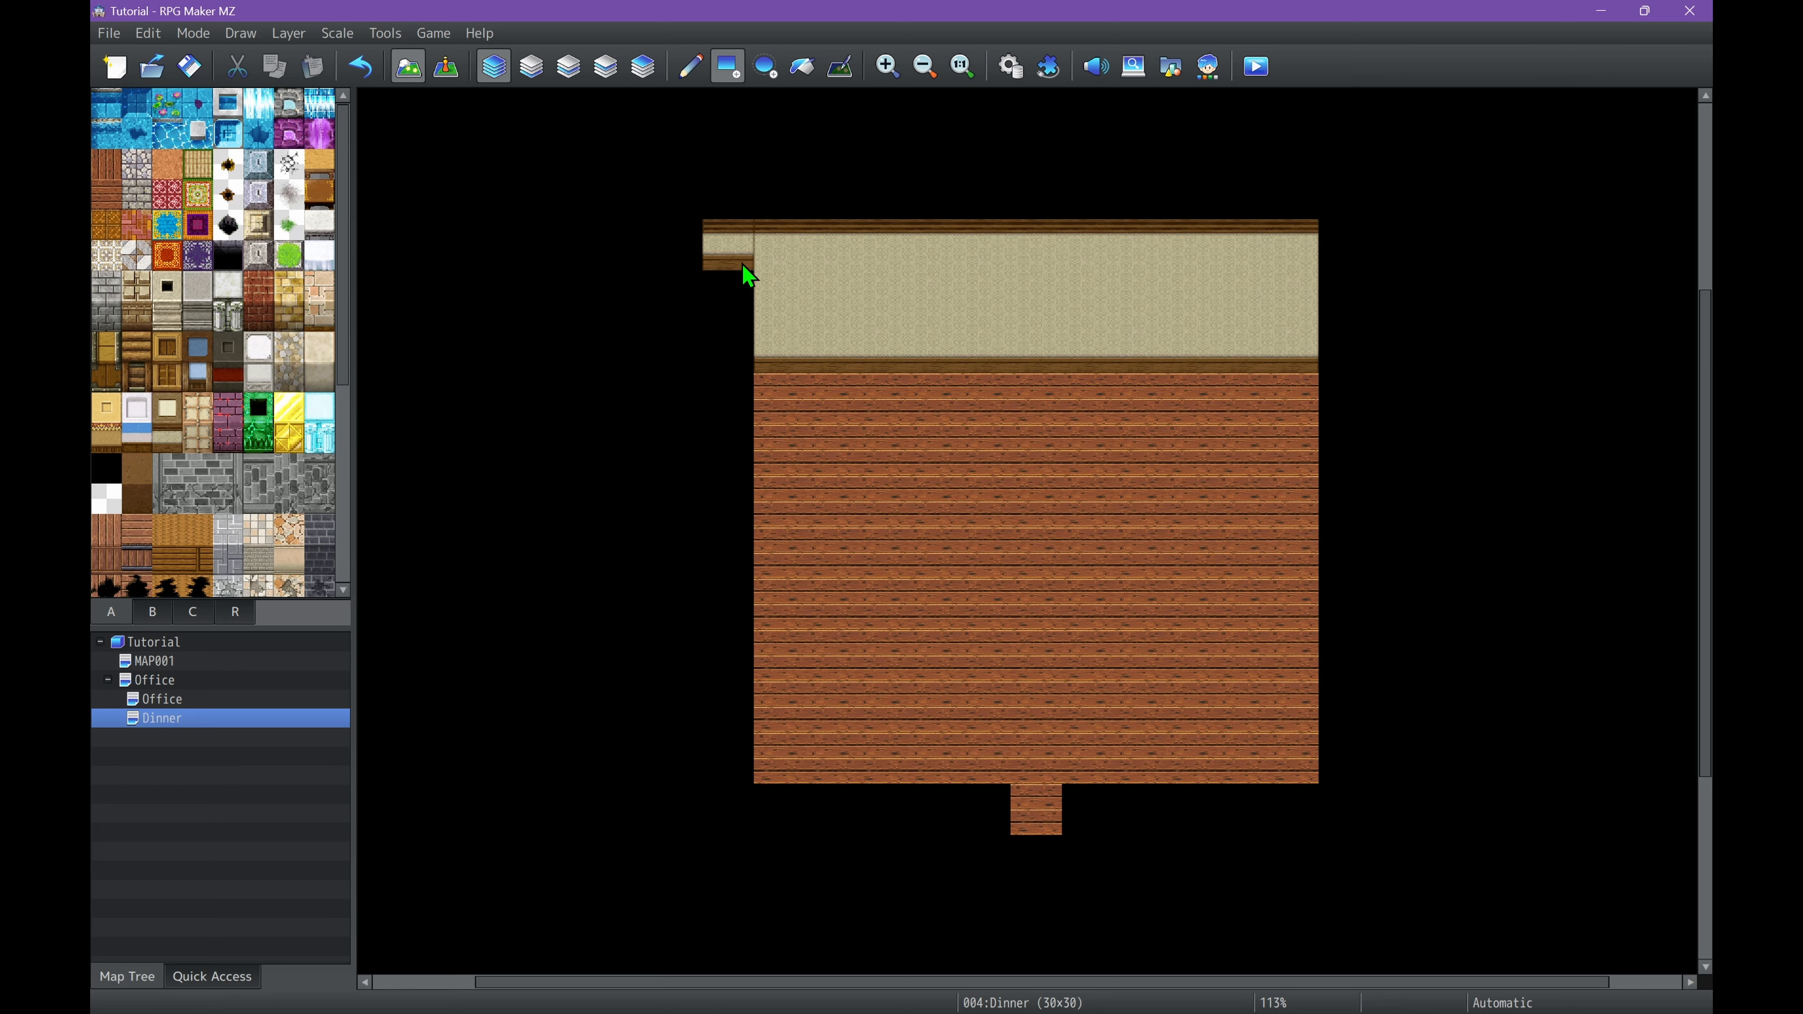
# Create a transfer event on the Dinner room's entrance tile, leading to the two-level Office map.
pyautogui.click(445, 68)
pyautogui.rightClick(1037, 809)
pyautogui.click(1306, 913)
pyautogui.click(865, 516)
pyautogui.click(446, 231)
pyautogui.click(970, 611)
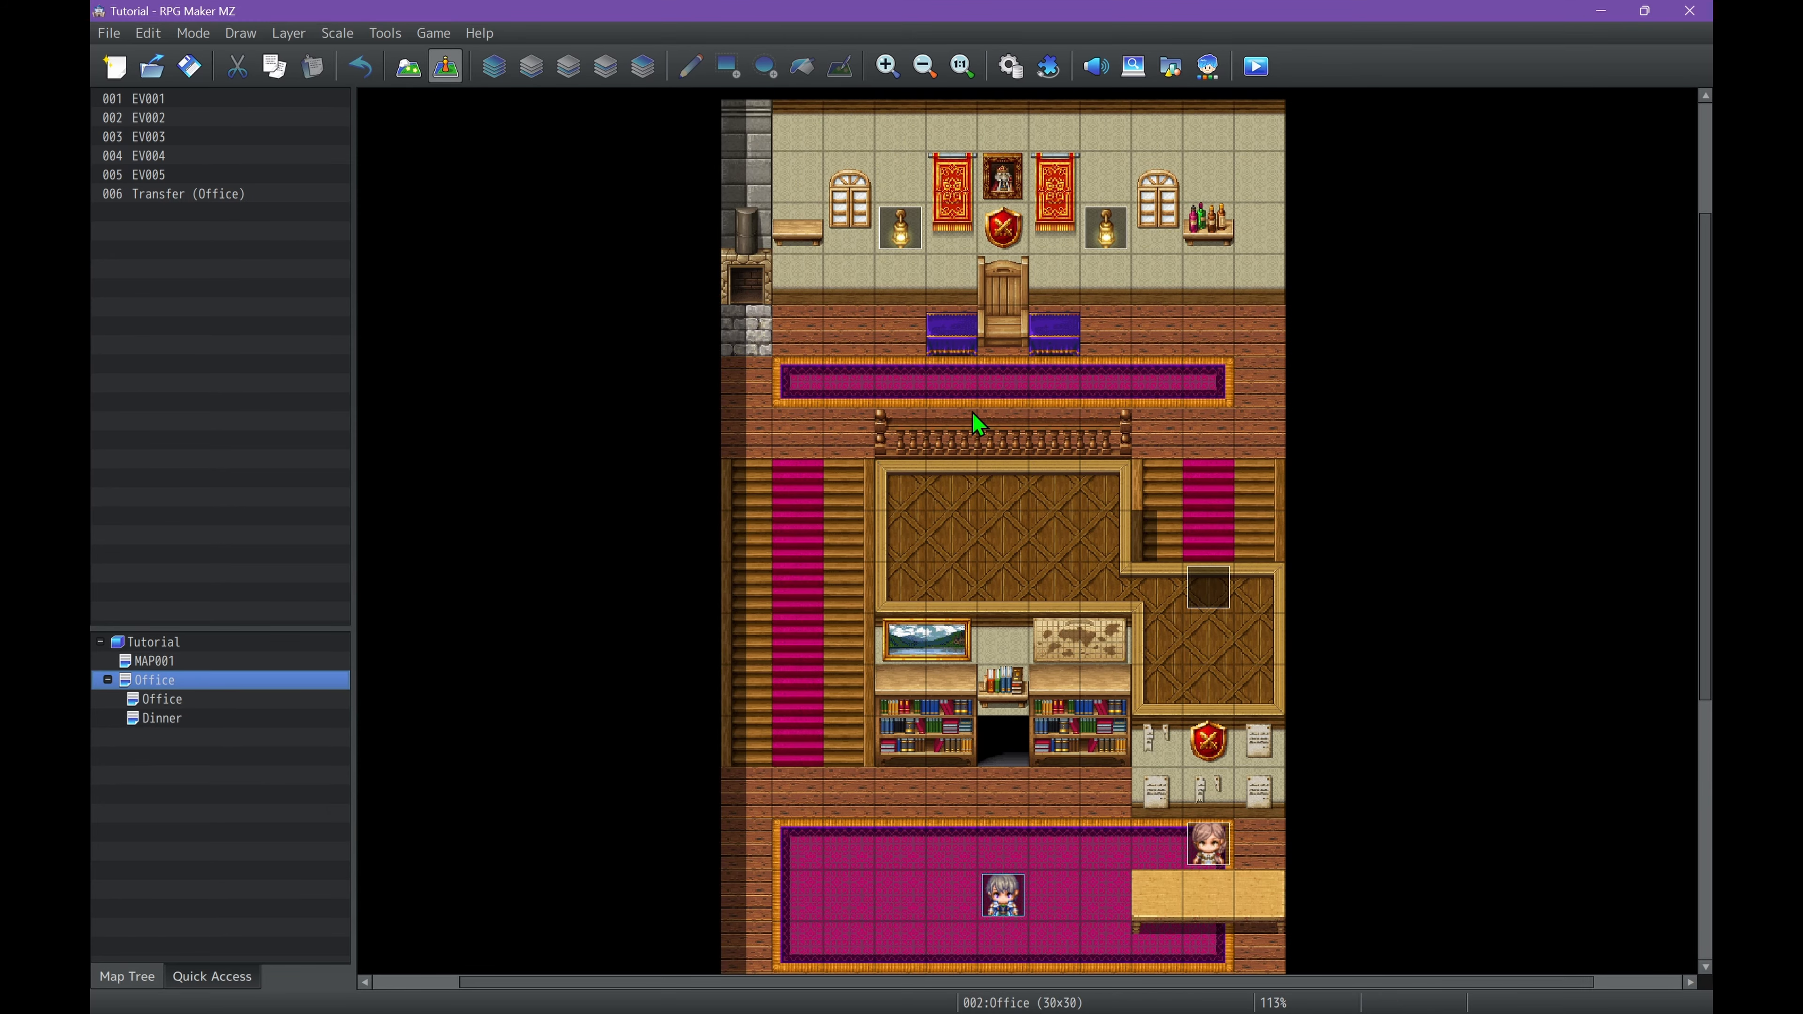
# On the two-level Office map, create a transfer event at the doorway between the bookcases, leading to the Dinner map.
pyautogui.rightClick(1002, 710)
pyautogui.click(435, 263)
pyautogui.click(930, 580)
pyautogui.click(1282, 845)
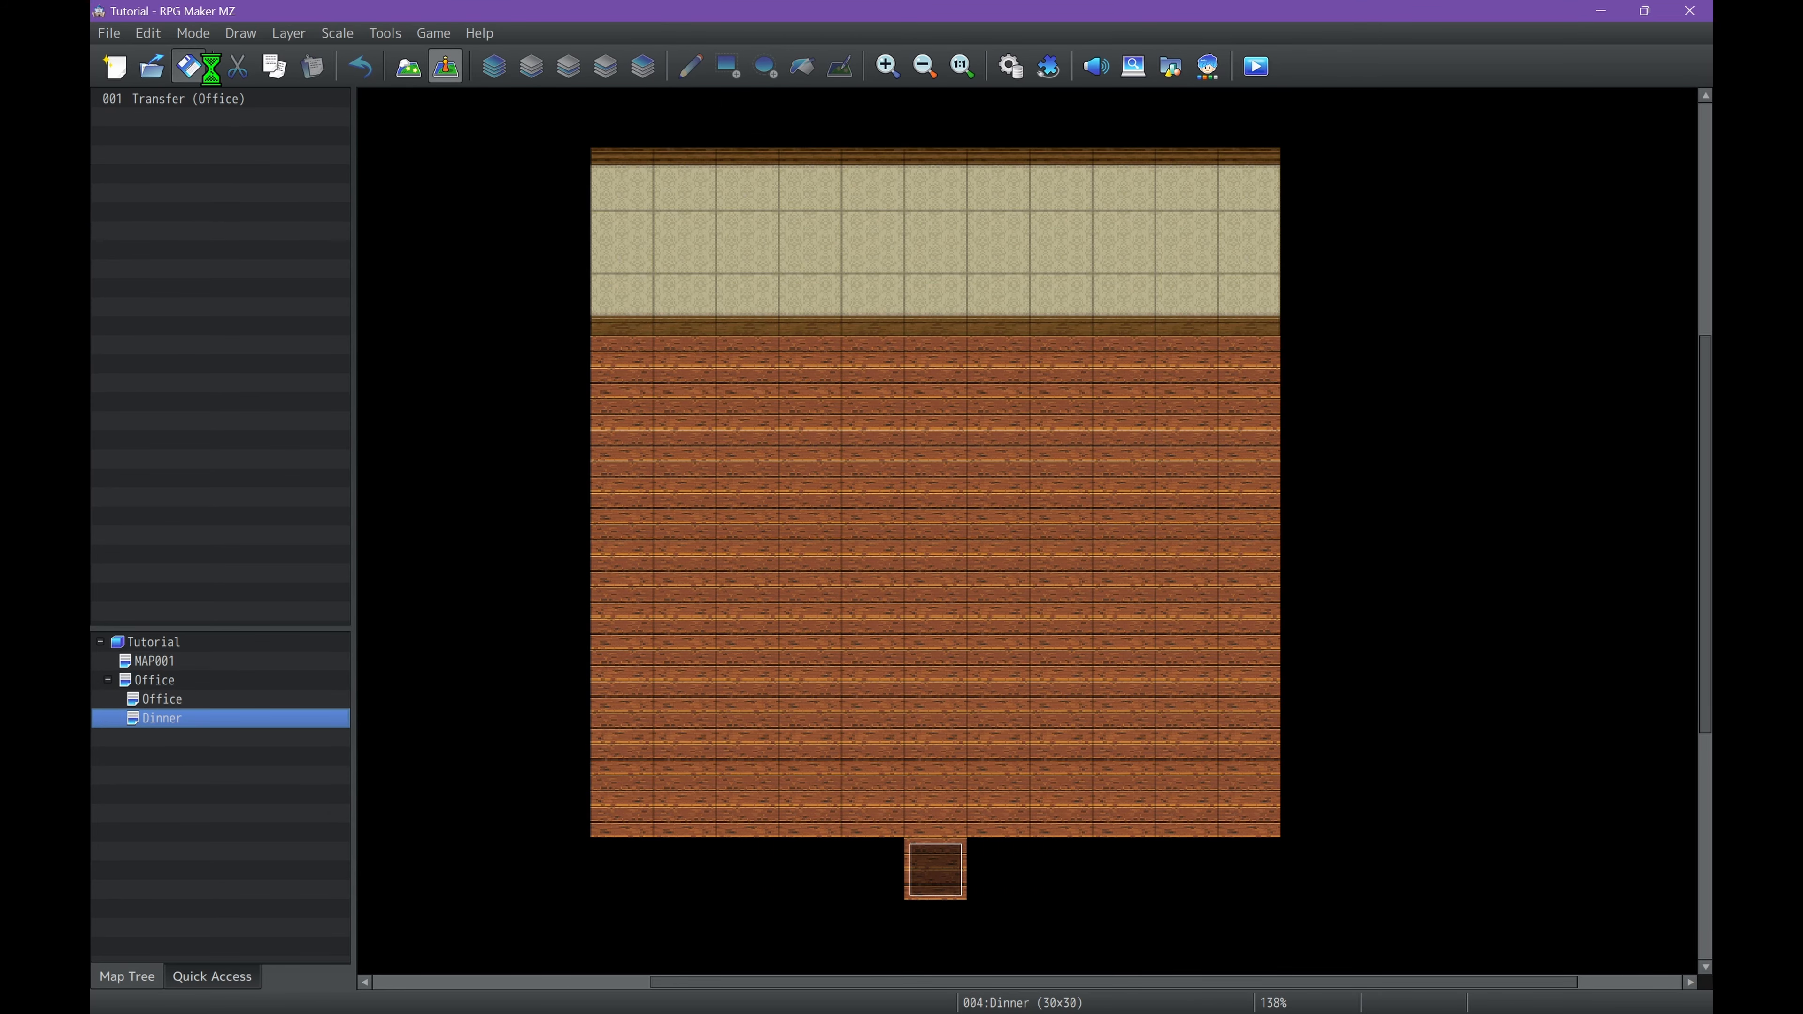
# Paint four three-tile-wide wooden tables in the Dinner room, two on each side of the entrance aisle.
pyautogui.scroll(1, 657, 609)
pyautogui.click(318, 165)
pyautogui.moveTo(661, 783); pyautogui.dragTo(807, 785)
pyautogui.moveTo(1180, 786); pyautogui.dragTo(1035, 785)
pyautogui.moveTo(674, 664); pyautogui.dragTo(789, 669)
pyautogui.moveTo(1055, 664); pyautogui.dragTo(1173, 661)
# Place a row of three wooden stools below each of the four dining tables.
pyautogui.click(153, 611)
pyautogui.click(116, 367)
pyautogui.moveTo(685, 845); pyautogui.dragTo(809, 845)
pyautogui.moveTo(685, 724); pyautogui.dragTo(807, 726)
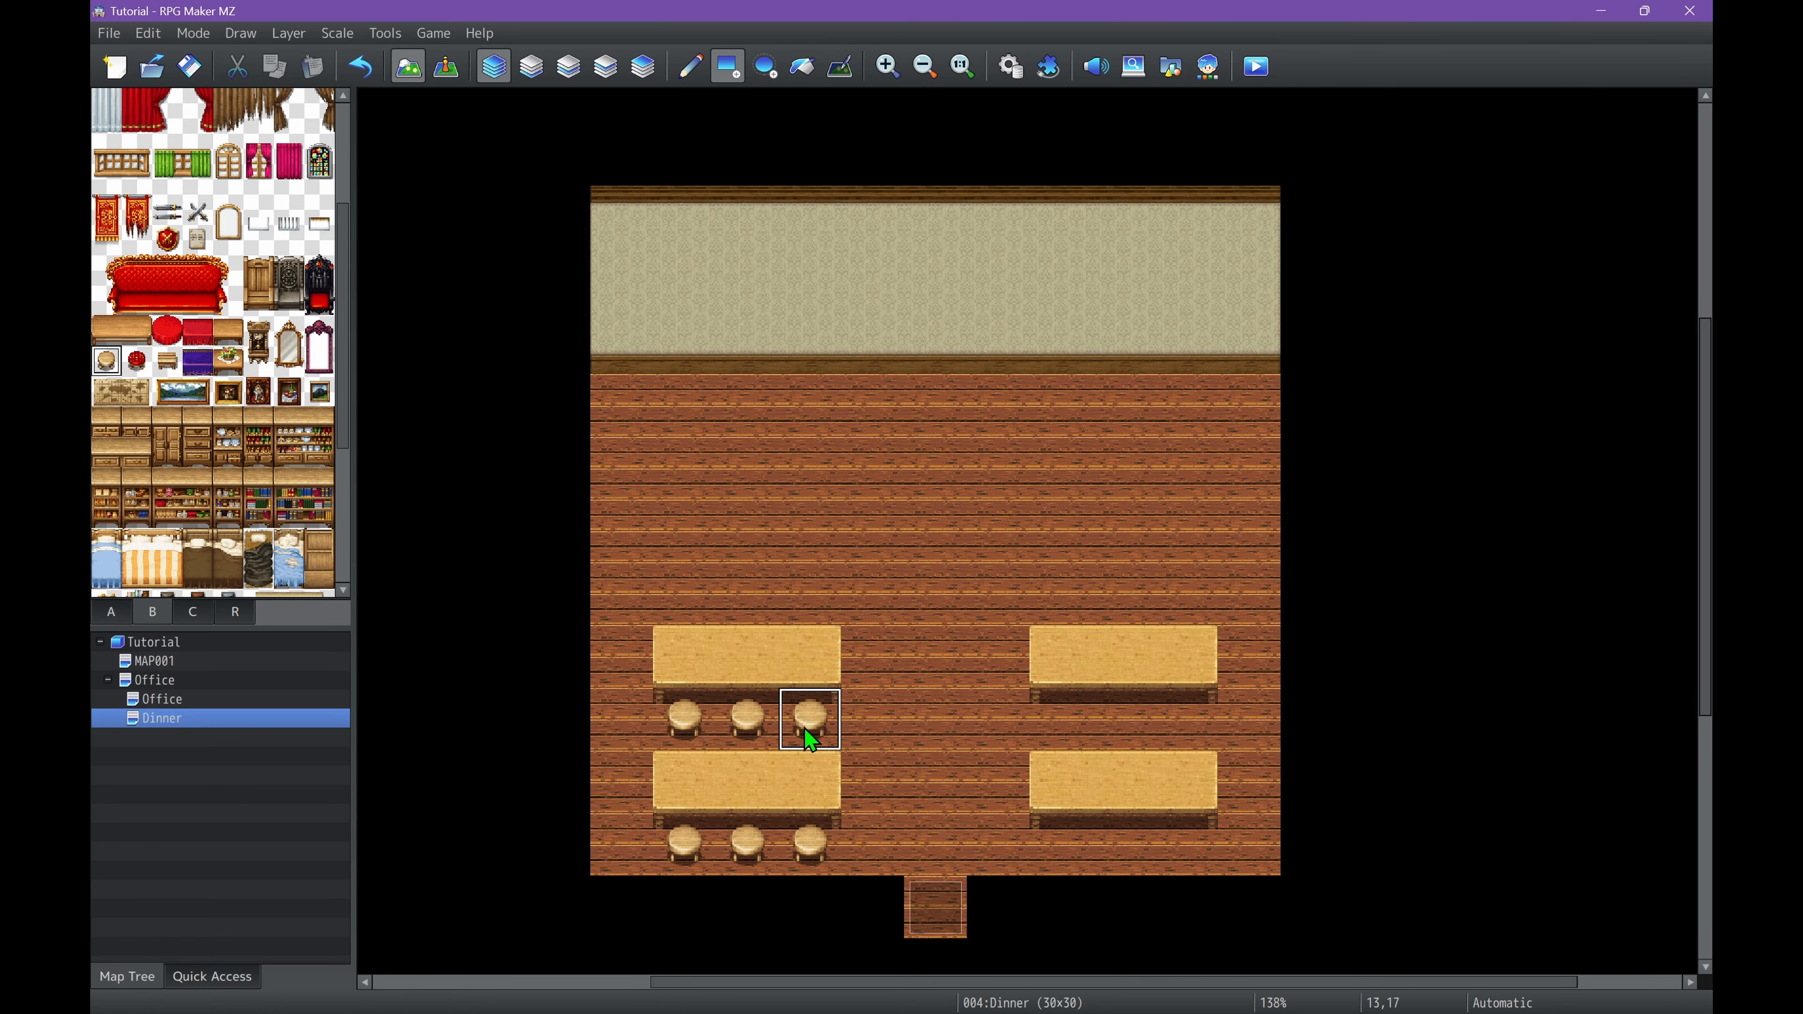
pyautogui.moveTo(1061, 732); pyautogui.dragTo(1183, 744)
pyautogui.moveTo(1184, 845); pyautogui.dragTo(1061, 845)
# Build a stage against the Dinner room's back wall with a seven-tile-wide vertical plank floor and a dark brown front edge.
pyautogui.scroll(1, 686, 568)
pyautogui.scroll(10, 101, 506)
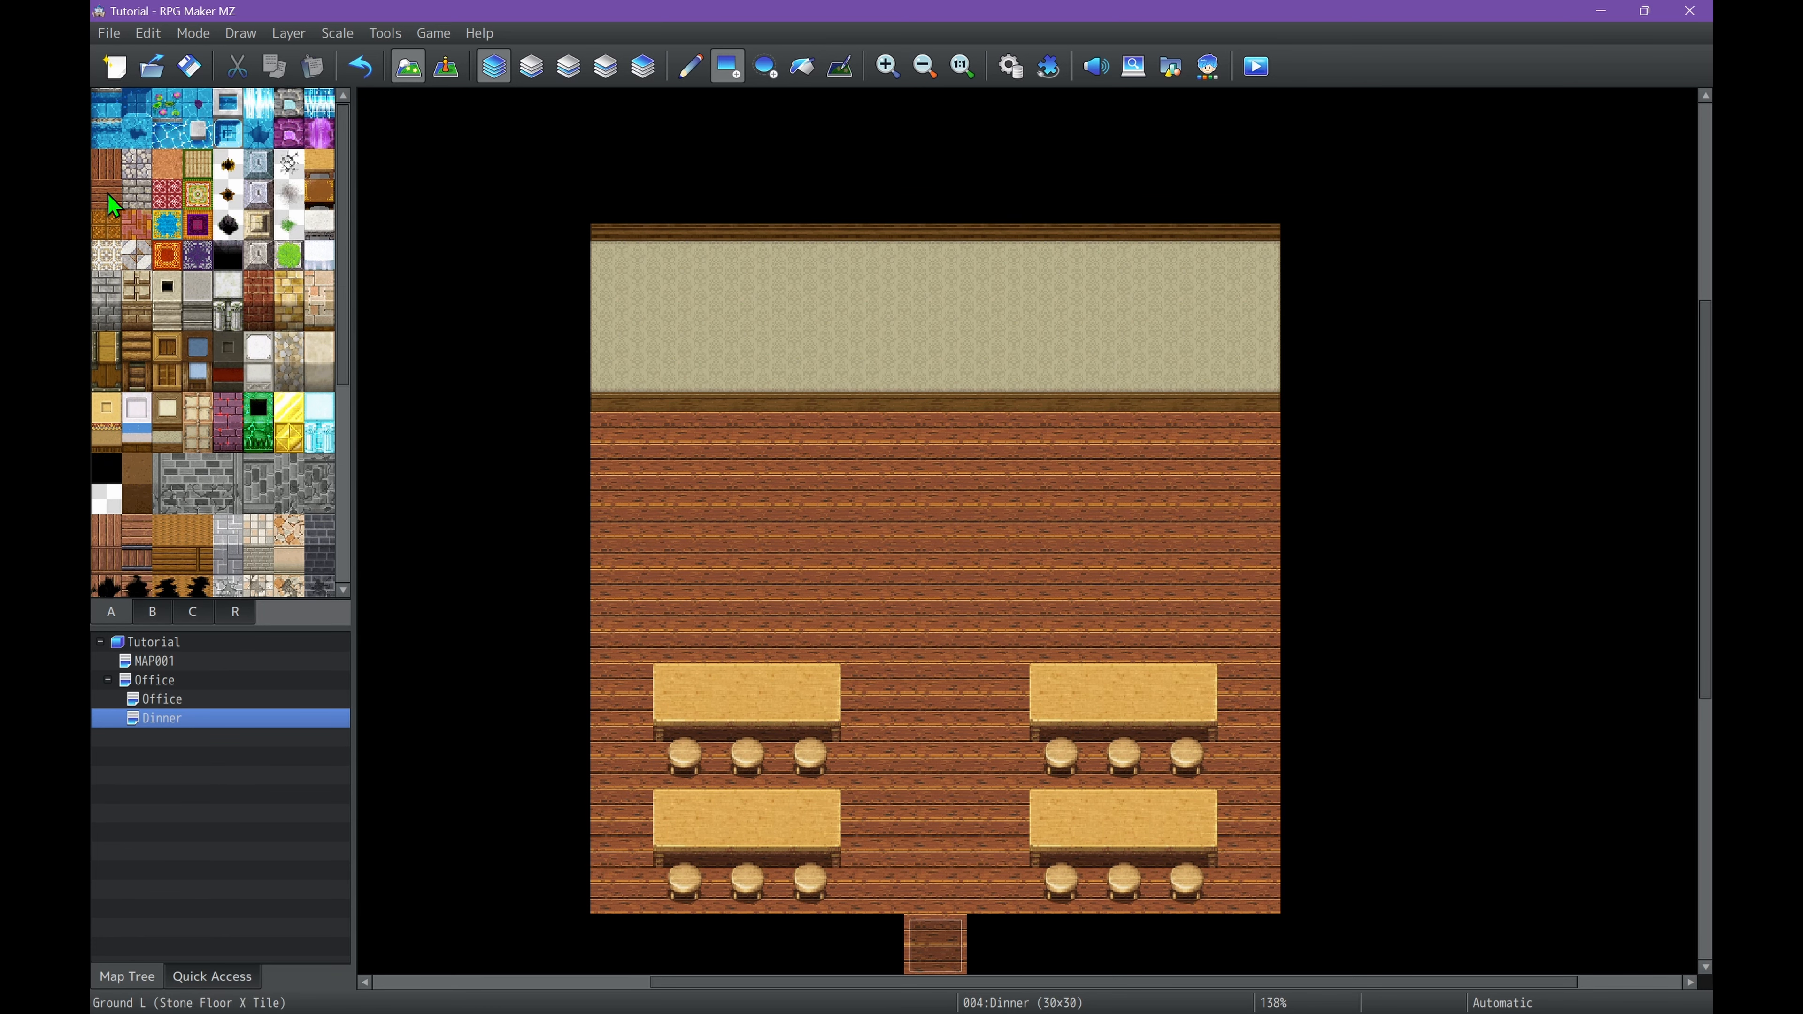
pyautogui.moveTo(745, 394); pyautogui.dragTo(1118, 441)
pyautogui.click(137, 498)
pyautogui.moveTo(745, 506); pyautogui.dragTo(1089, 521)
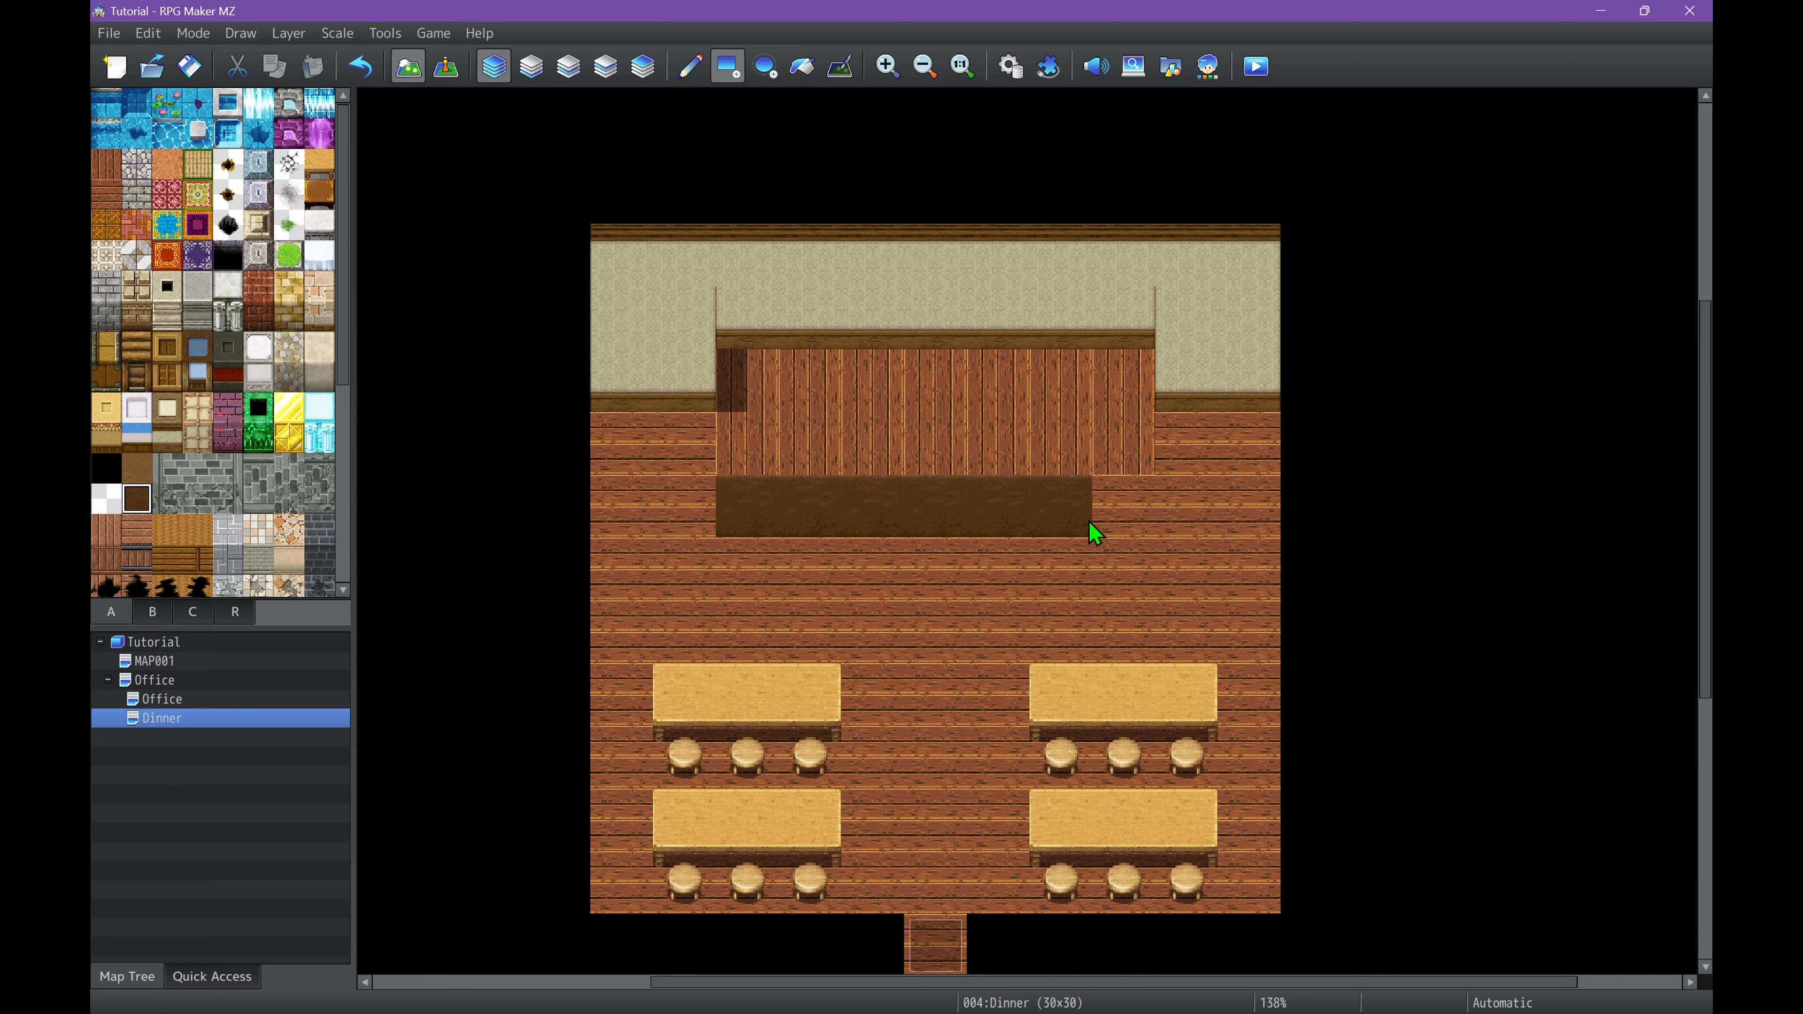
# Shade the floor along the stage's right side and the left edge of the wall section behind the stage.
pyautogui.scroll(-1, 183, 474)
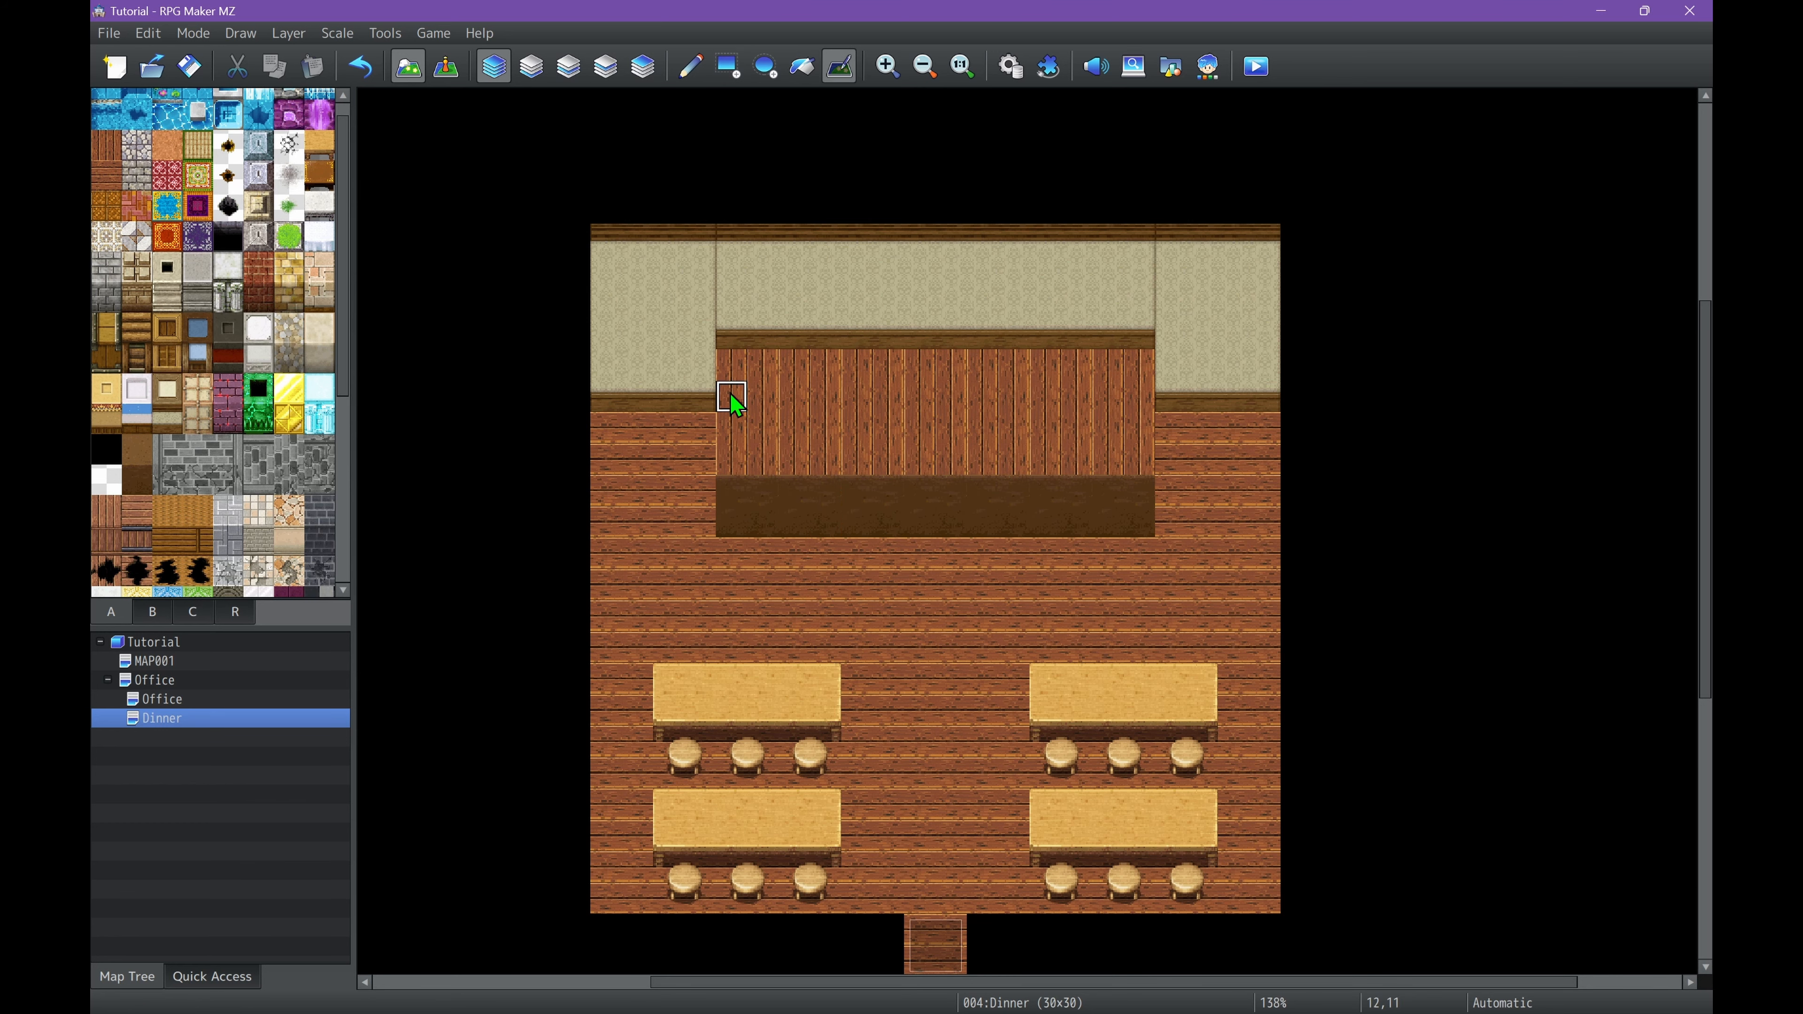
pyautogui.moveTo(1140, 330); pyautogui.dragTo(1139, 239)
pyautogui.hotkey('ctrl', 'z')
pyautogui.moveTo(732, 334); pyautogui.dragTo(733, 243)
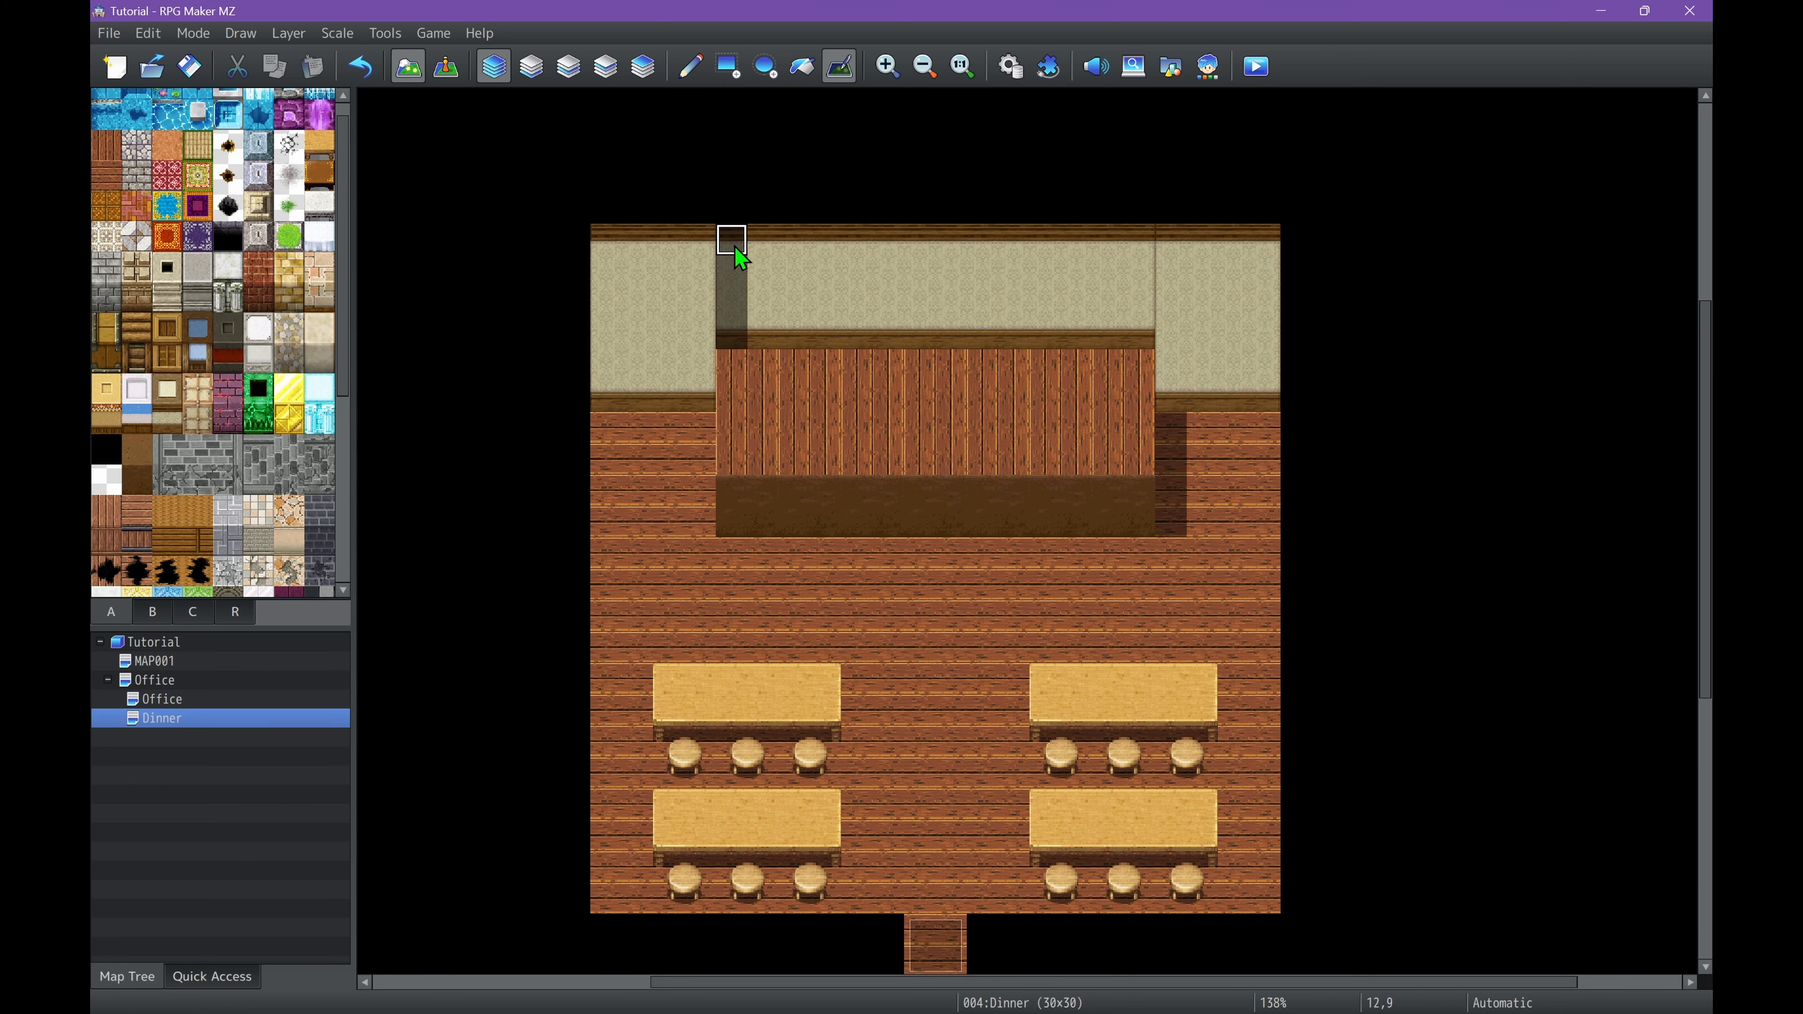
# Place a set of wooden side stairs at each side of the Dinner room's stage.
pyautogui.click(152, 611)
pyautogui.scroll(5, 196, 284)
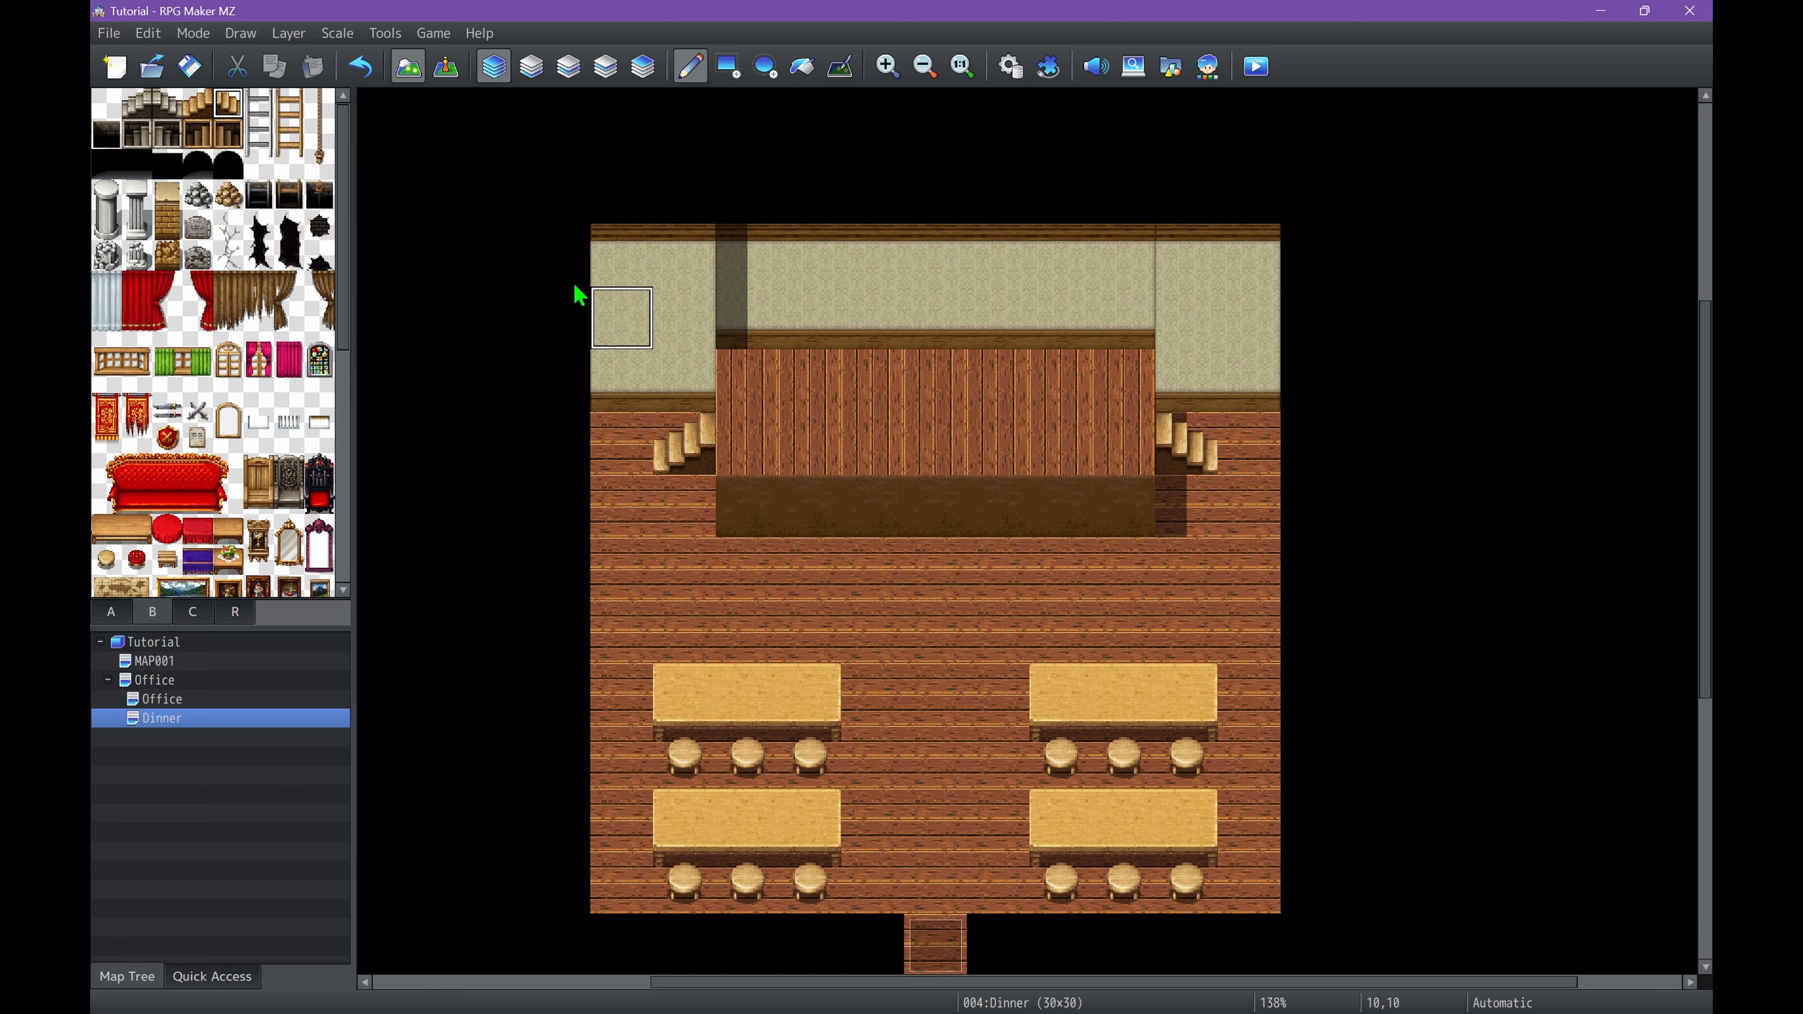
# Create a map named Kitchen under the Dinner map with the interior tileset, and save the project.
pyautogui.rightClick(199, 718)
pyautogui.click(213, 718)
pyautogui.write('Kitchen')
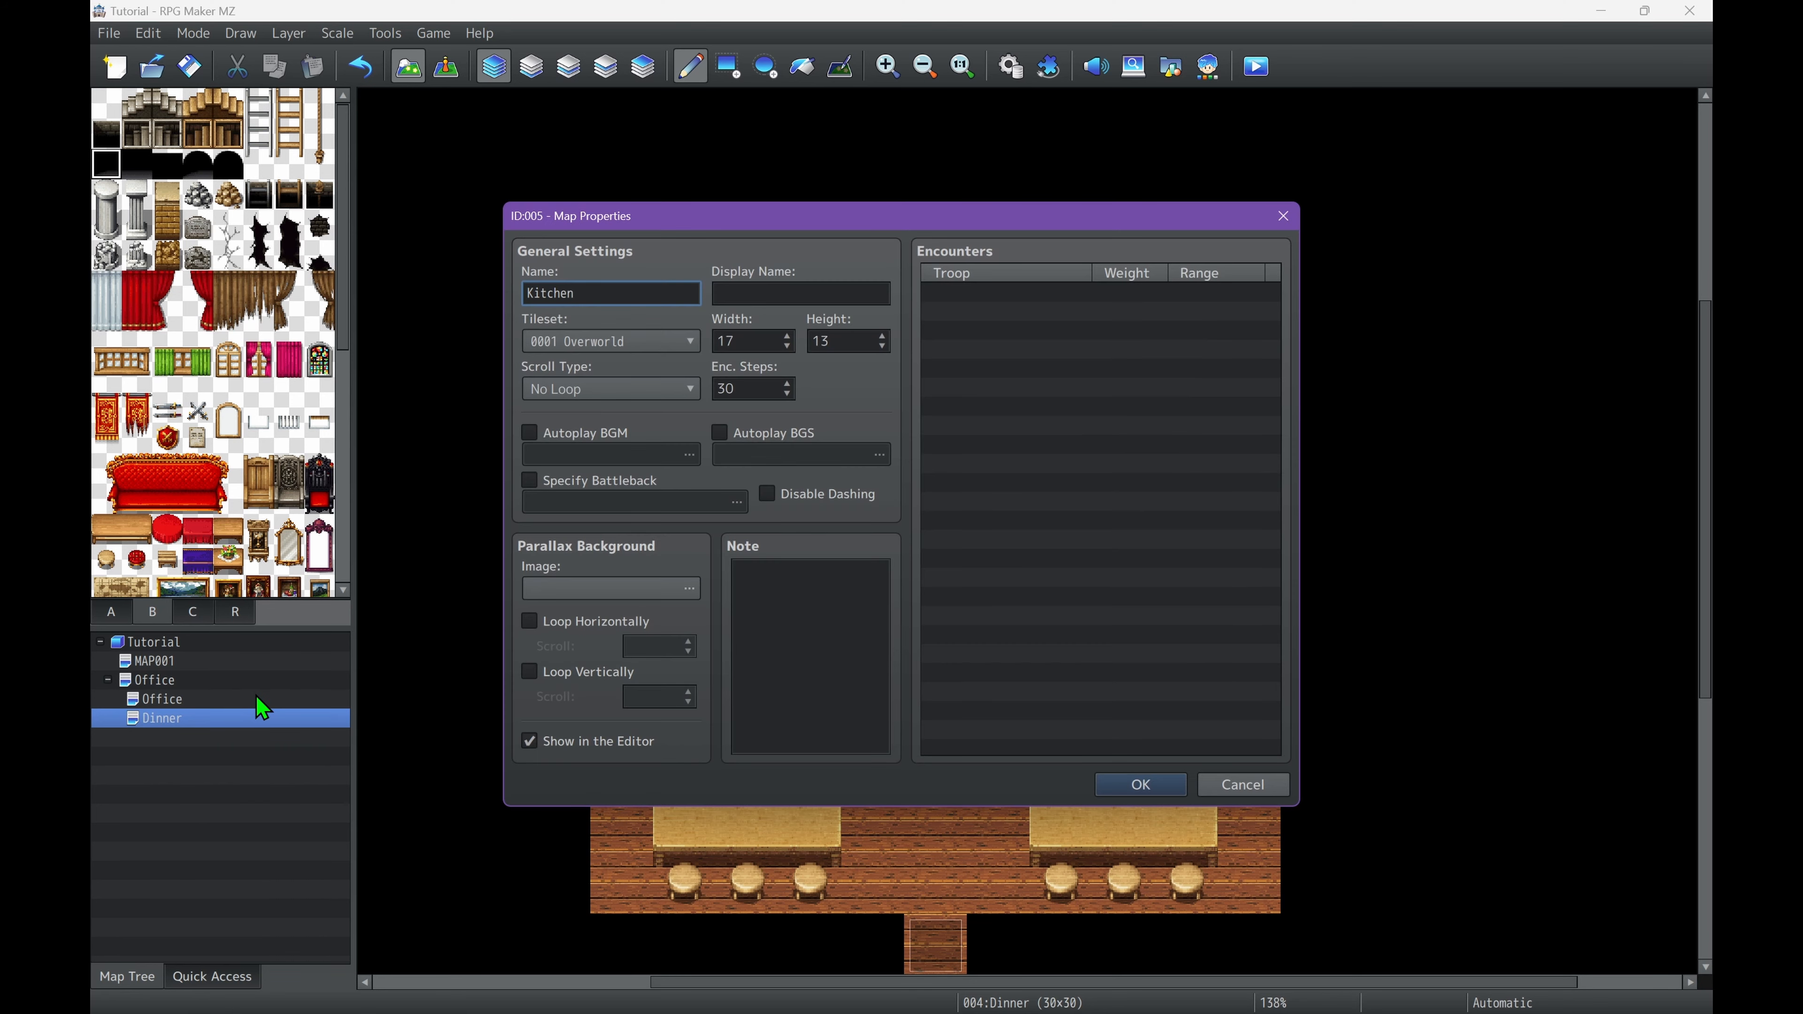
pyautogui.click(610, 341)
pyautogui.click(610, 411)
pyautogui.click(1140, 784)
pyautogui.click(190, 66)
# Fill the whole Kitchen map with the solid black tile.
pyautogui.click(111, 612)
pyautogui.click(840, 66)
pyautogui.click(803, 66)
pyautogui.click(766, 305)
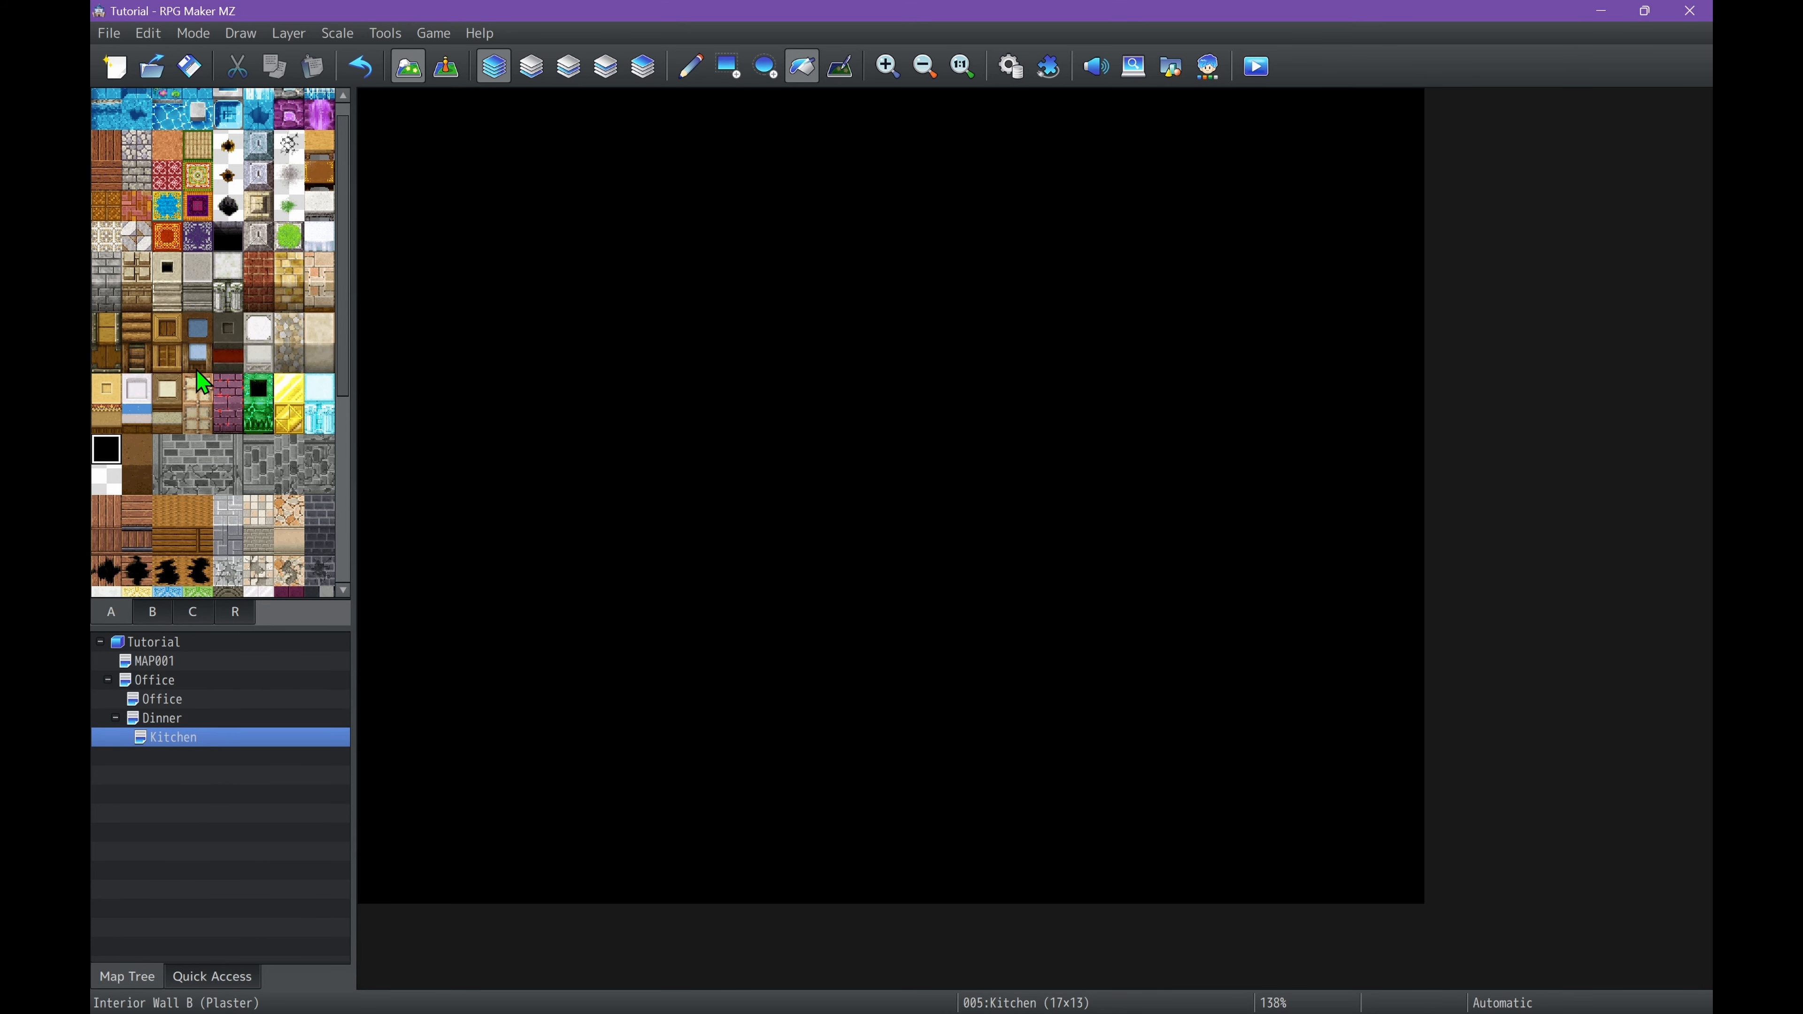
# Paint a seven-tile-wide plaster wall two tiles high with four rows of wooden plank floor beneath it.
pyautogui.click(728, 67)
pyautogui.moveTo(702, 308); pyautogui.dragTo(1079, 371)
pyautogui.moveTo(723, 449); pyautogui.dragTo(1086, 579)
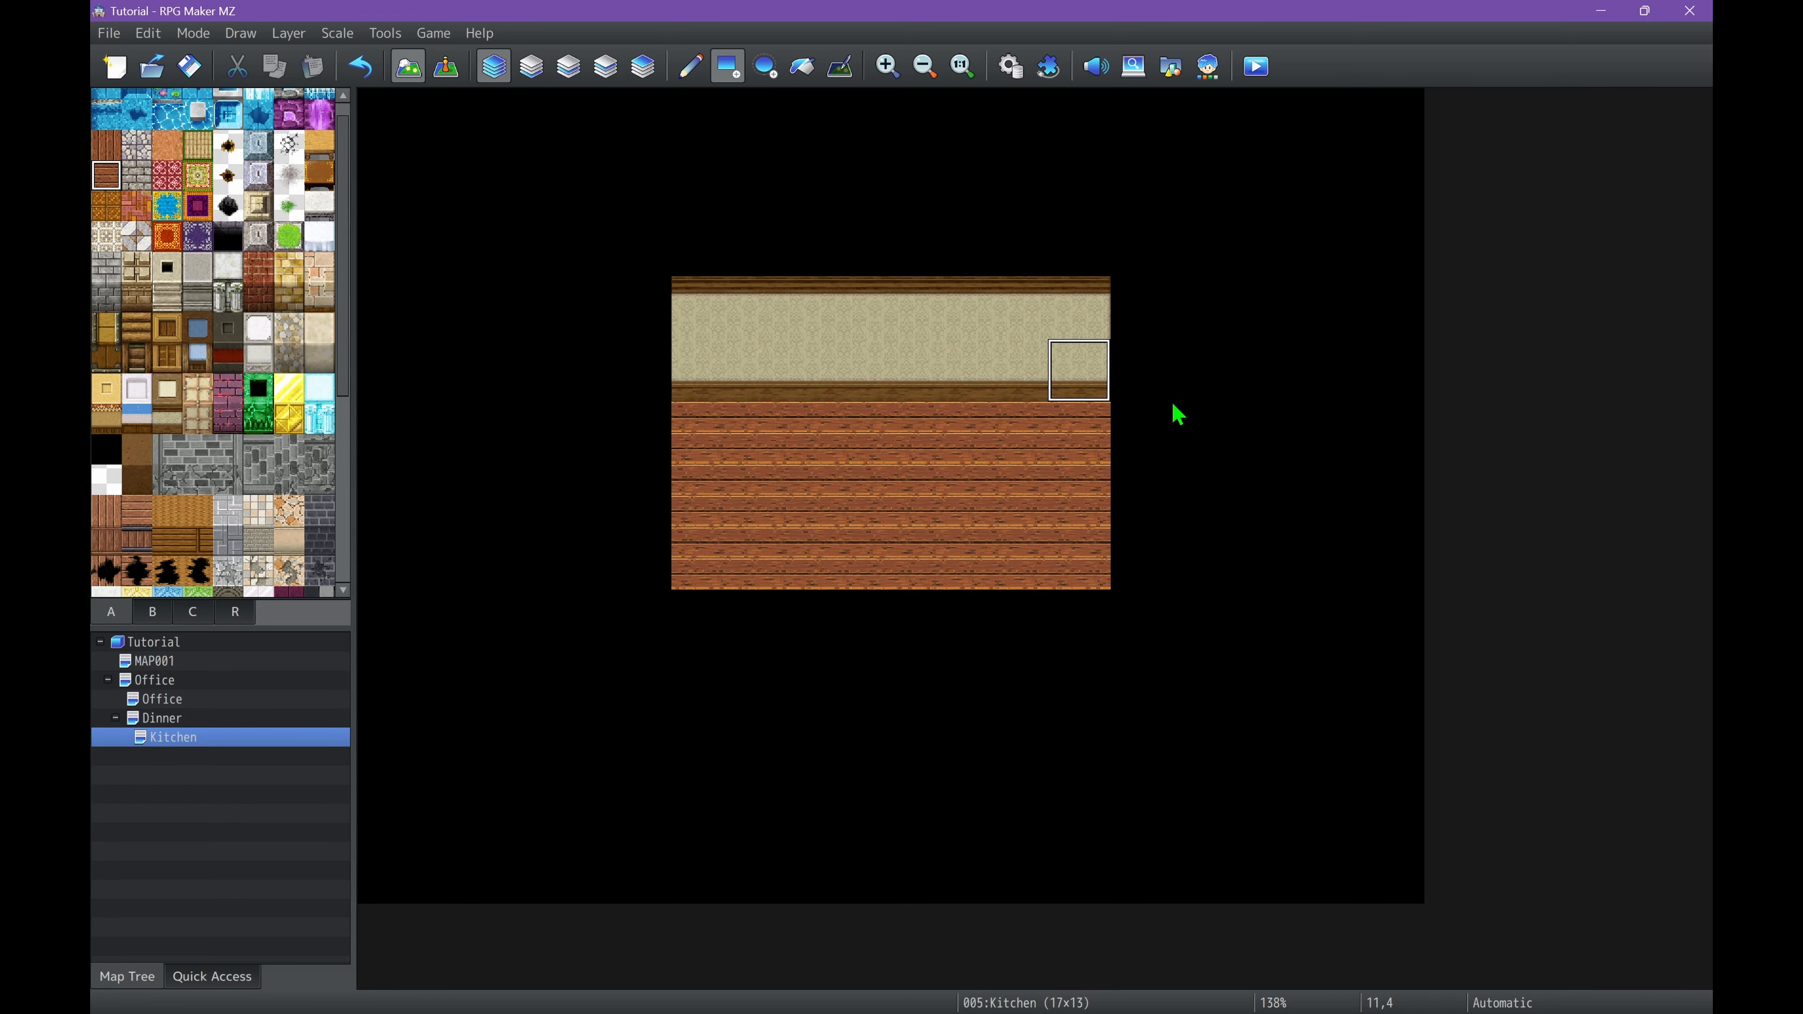
pyautogui.keyDown('ctrl'); pyautogui.scroll(1, 1174, 410); pyautogui.keyUp('ctrl')
pyautogui.moveTo(734, 671); pyautogui.dragTo(1145, 670)
# Add a single wooden floor tile as the entrance below the Kitchen floor's left corner.
pyautogui.click(940, 738)
pyautogui.hotkey('ctrl', 'z')
pyautogui.click(735, 736)
# Add a quick transfer event on the Kitchen's entrance tile that leads to the Dinner map.
pyautogui.click(445, 66)
pyautogui.rightClick(744, 731)
pyautogui.click(965, 680)
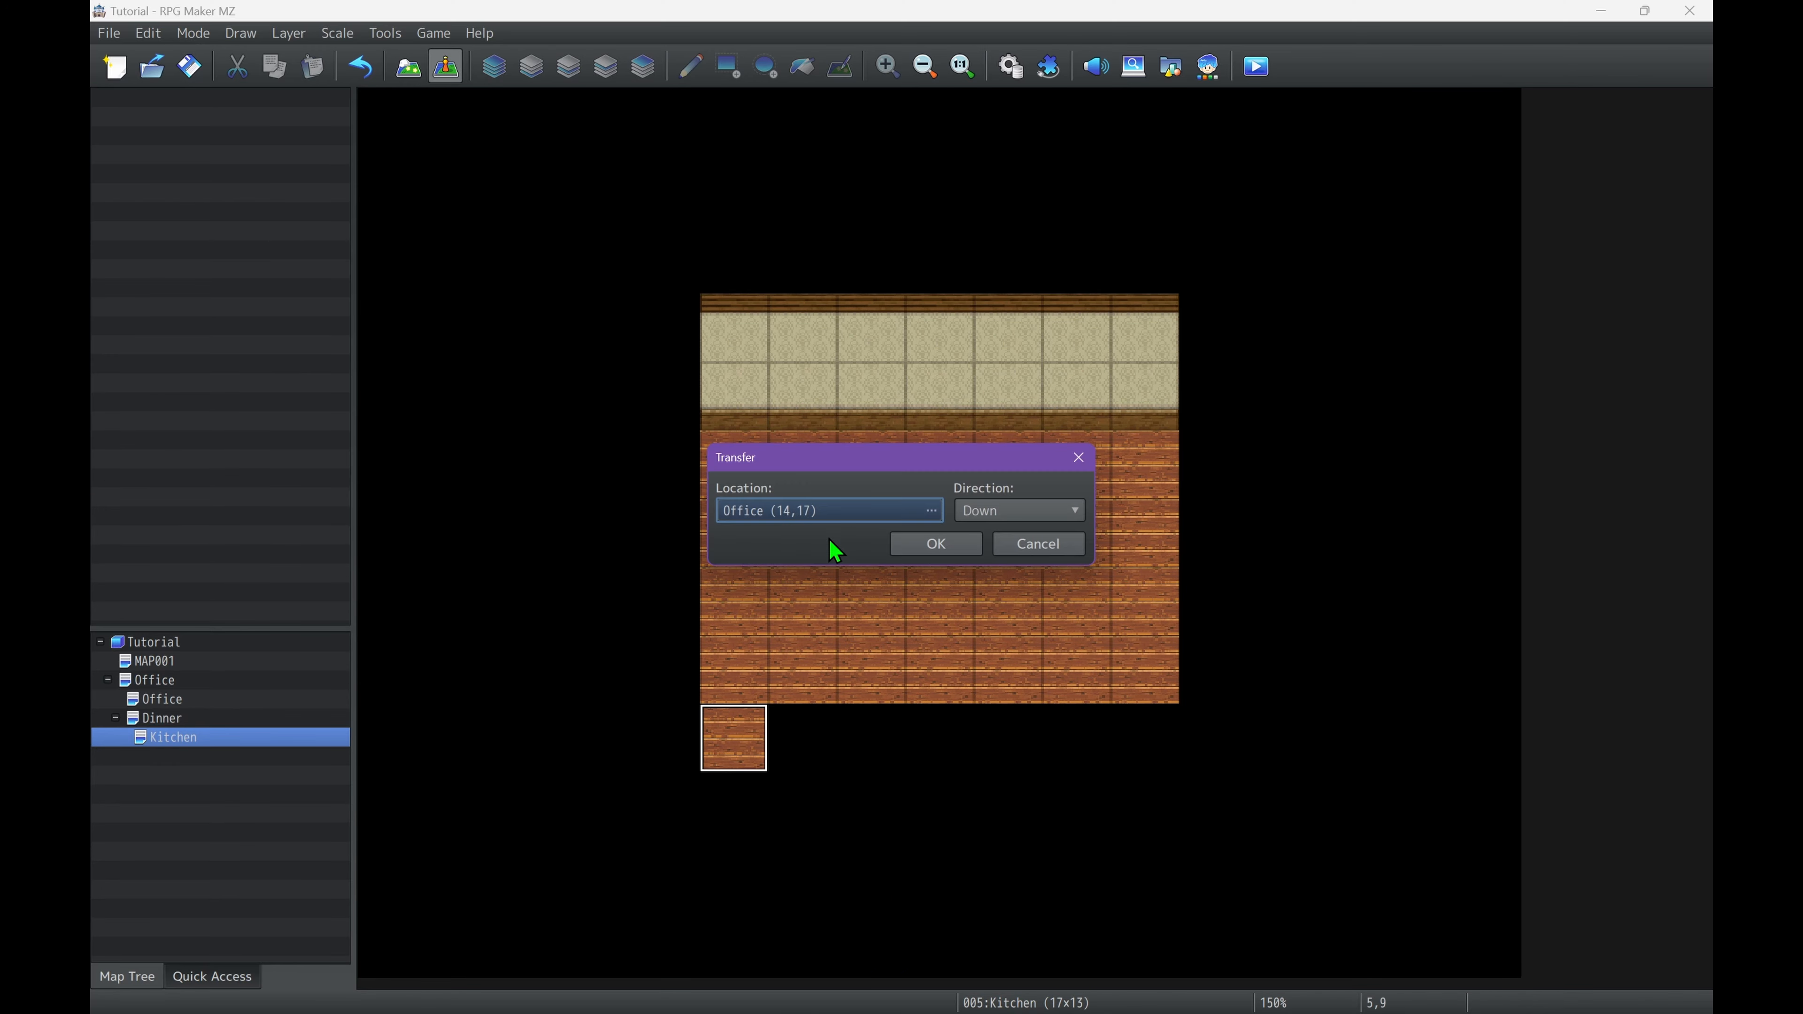
pyautogui.click(834, 508)
pyautogui.click(443, 262)
pyautogui.click(1272, 842)
pyautogui.click(925, 540)
# Add a quick door event at the left end of the Dinner room's back wall that leads to the Kitchen.
pyautogui.click(162, 718)
pyautogui.rightClick(588, 403)
pyautogui.moveTo(710, 658)
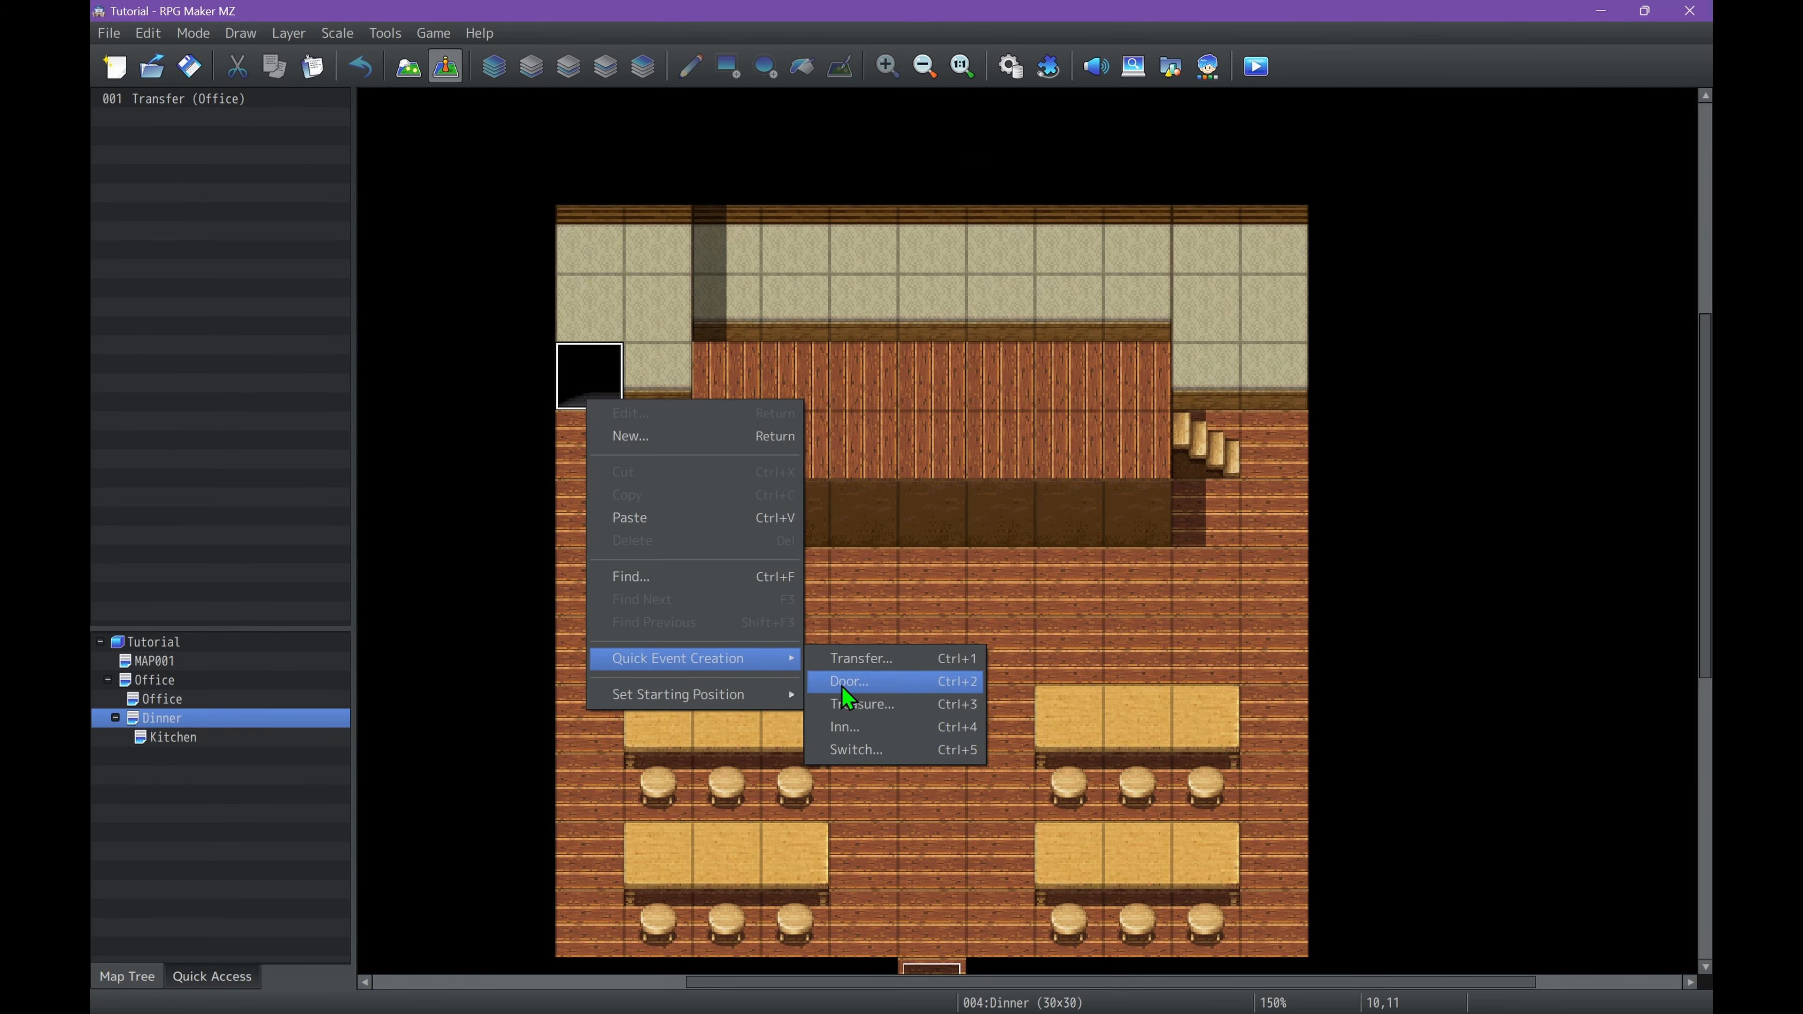
pyautogui.click(841, 686)
pyautogui.doubleClick(774, 405)
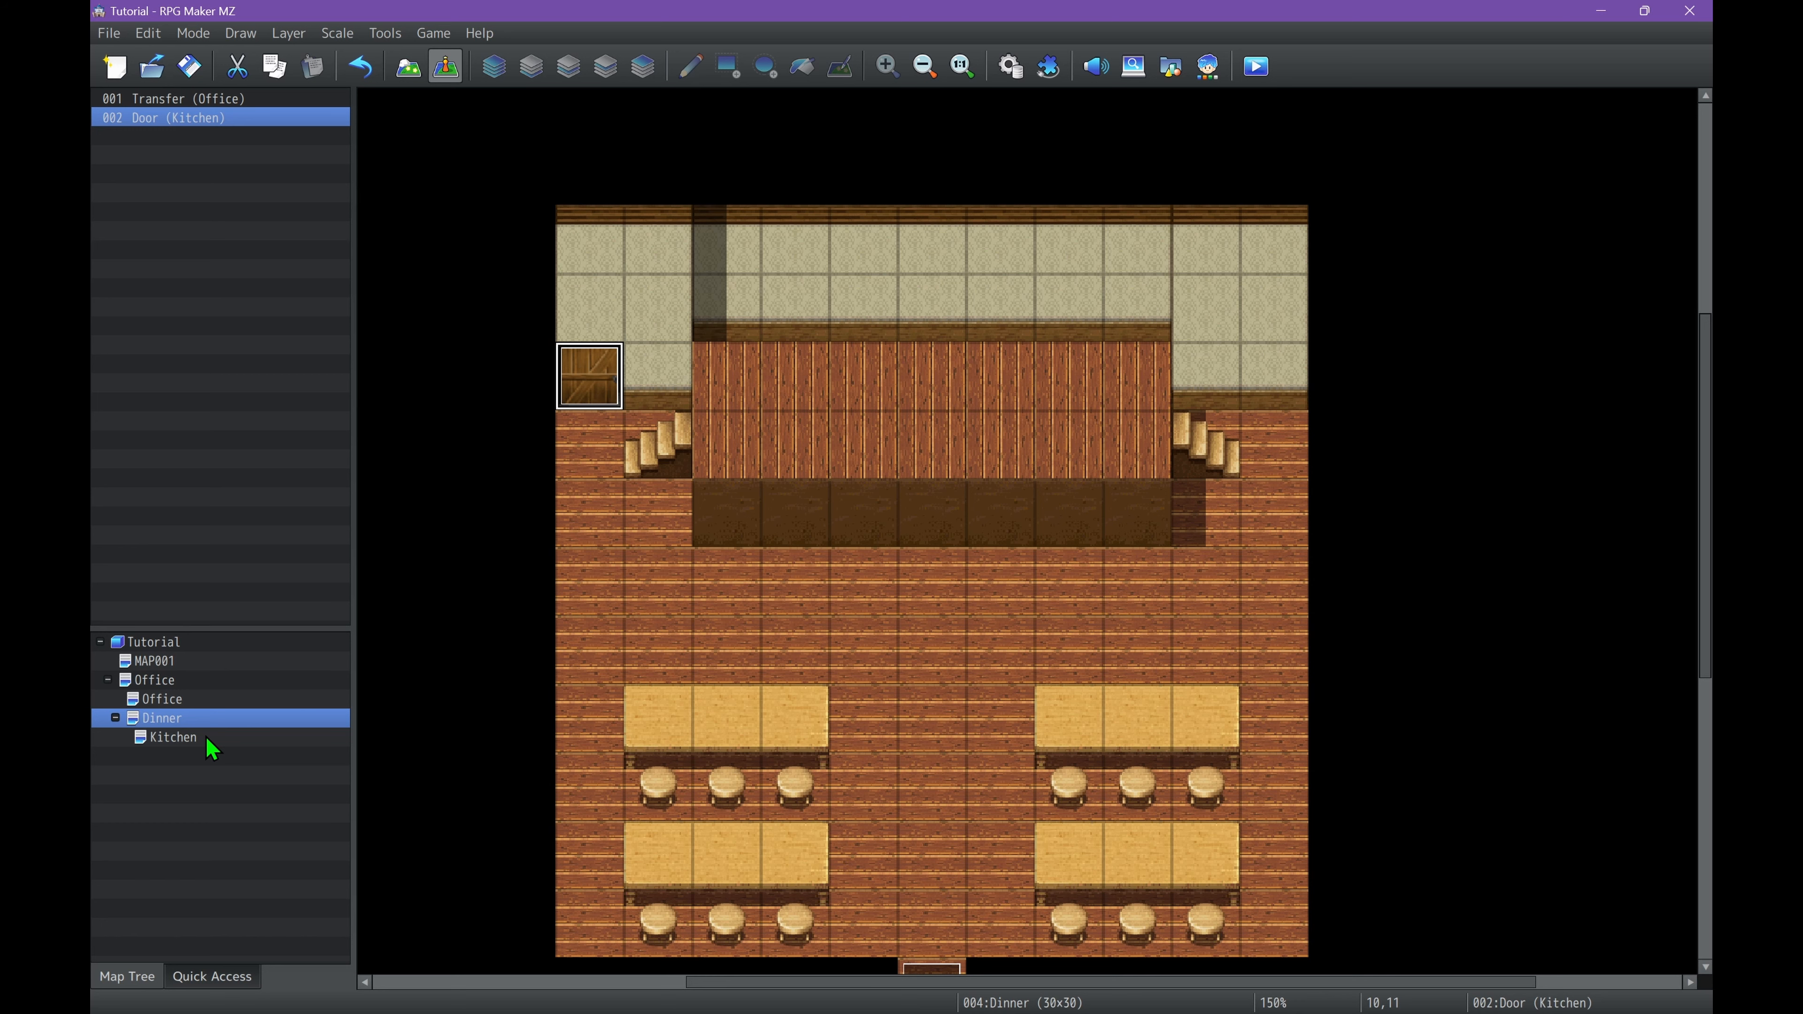
# Place a kitchen counter with a stove and a sink along the Kitchen's back wall.
pyautogui.click(209, 740)
pyautogui.press('F5')
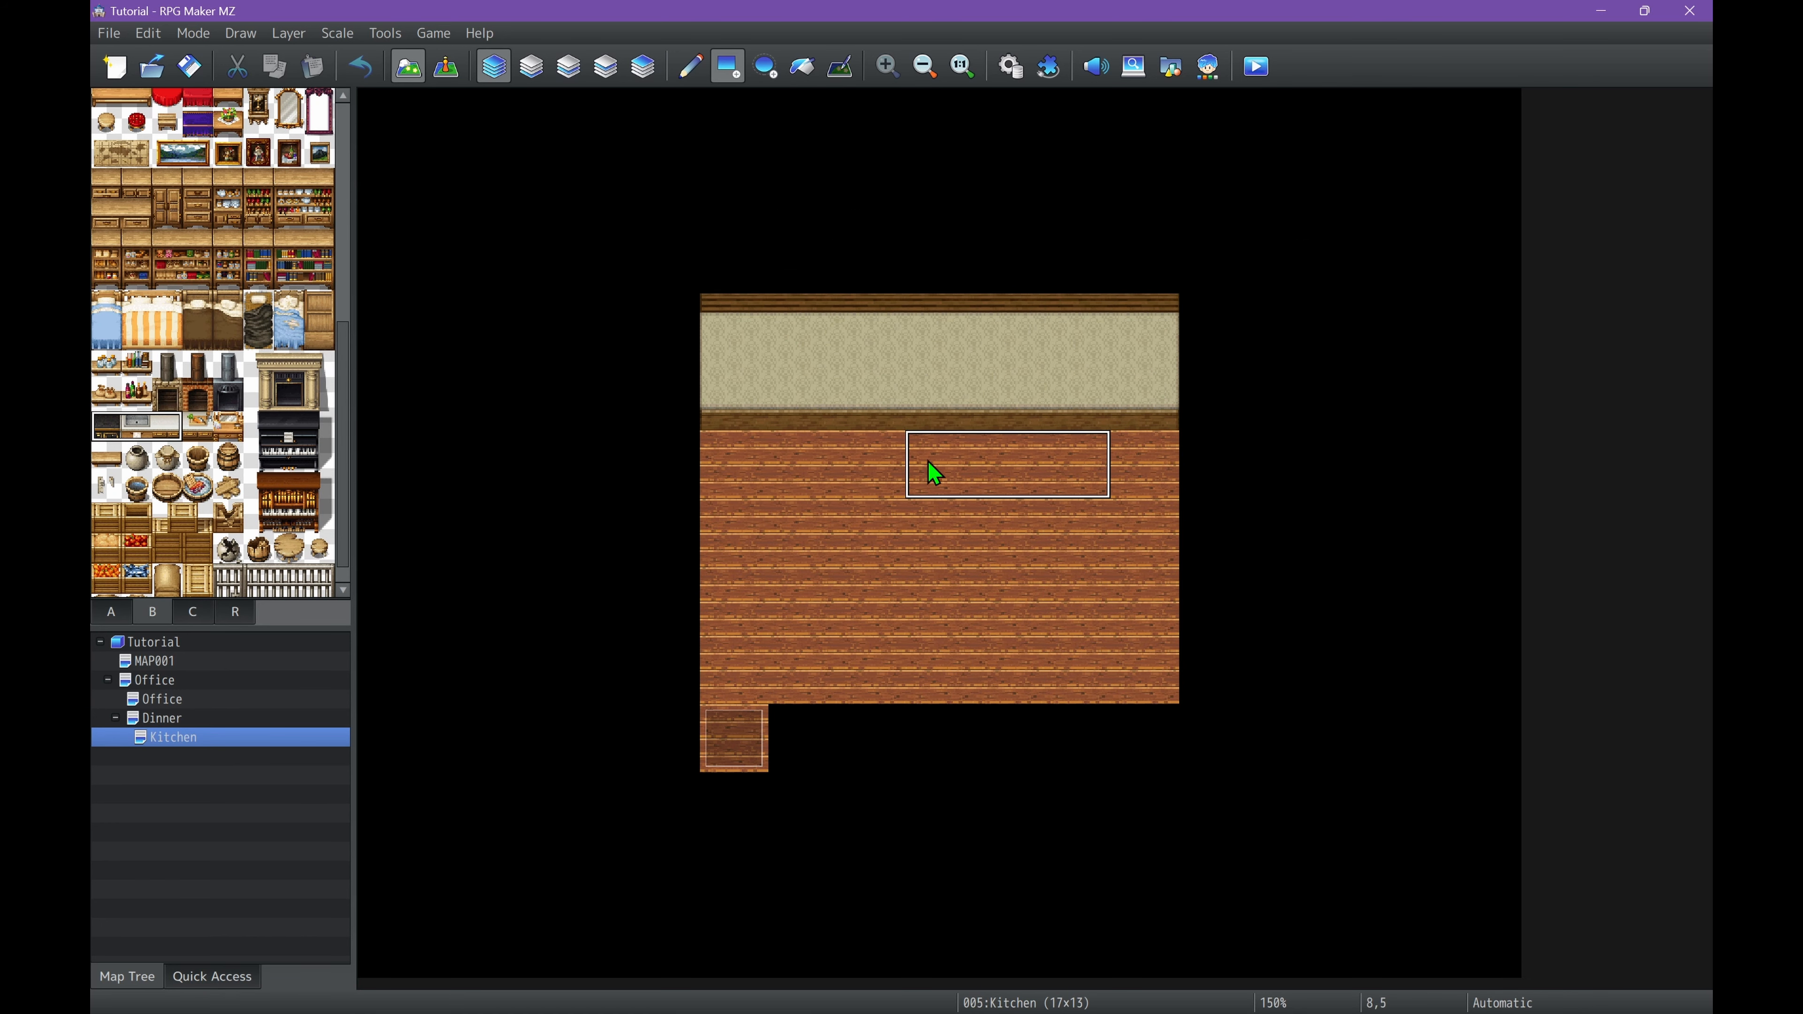
pyautogui.click(879, 461)
pyautogui.moveTo(1143, 465); pyautogui.dragTo(787, 465)
# Place a food cabinet at the counter's left end and a dish cabinet and a bread cabinet at its right end.
pyautogui.scroll(2, 122, 381)
pyautogui.click(259, 263)
pyautogui.click(733, 427)
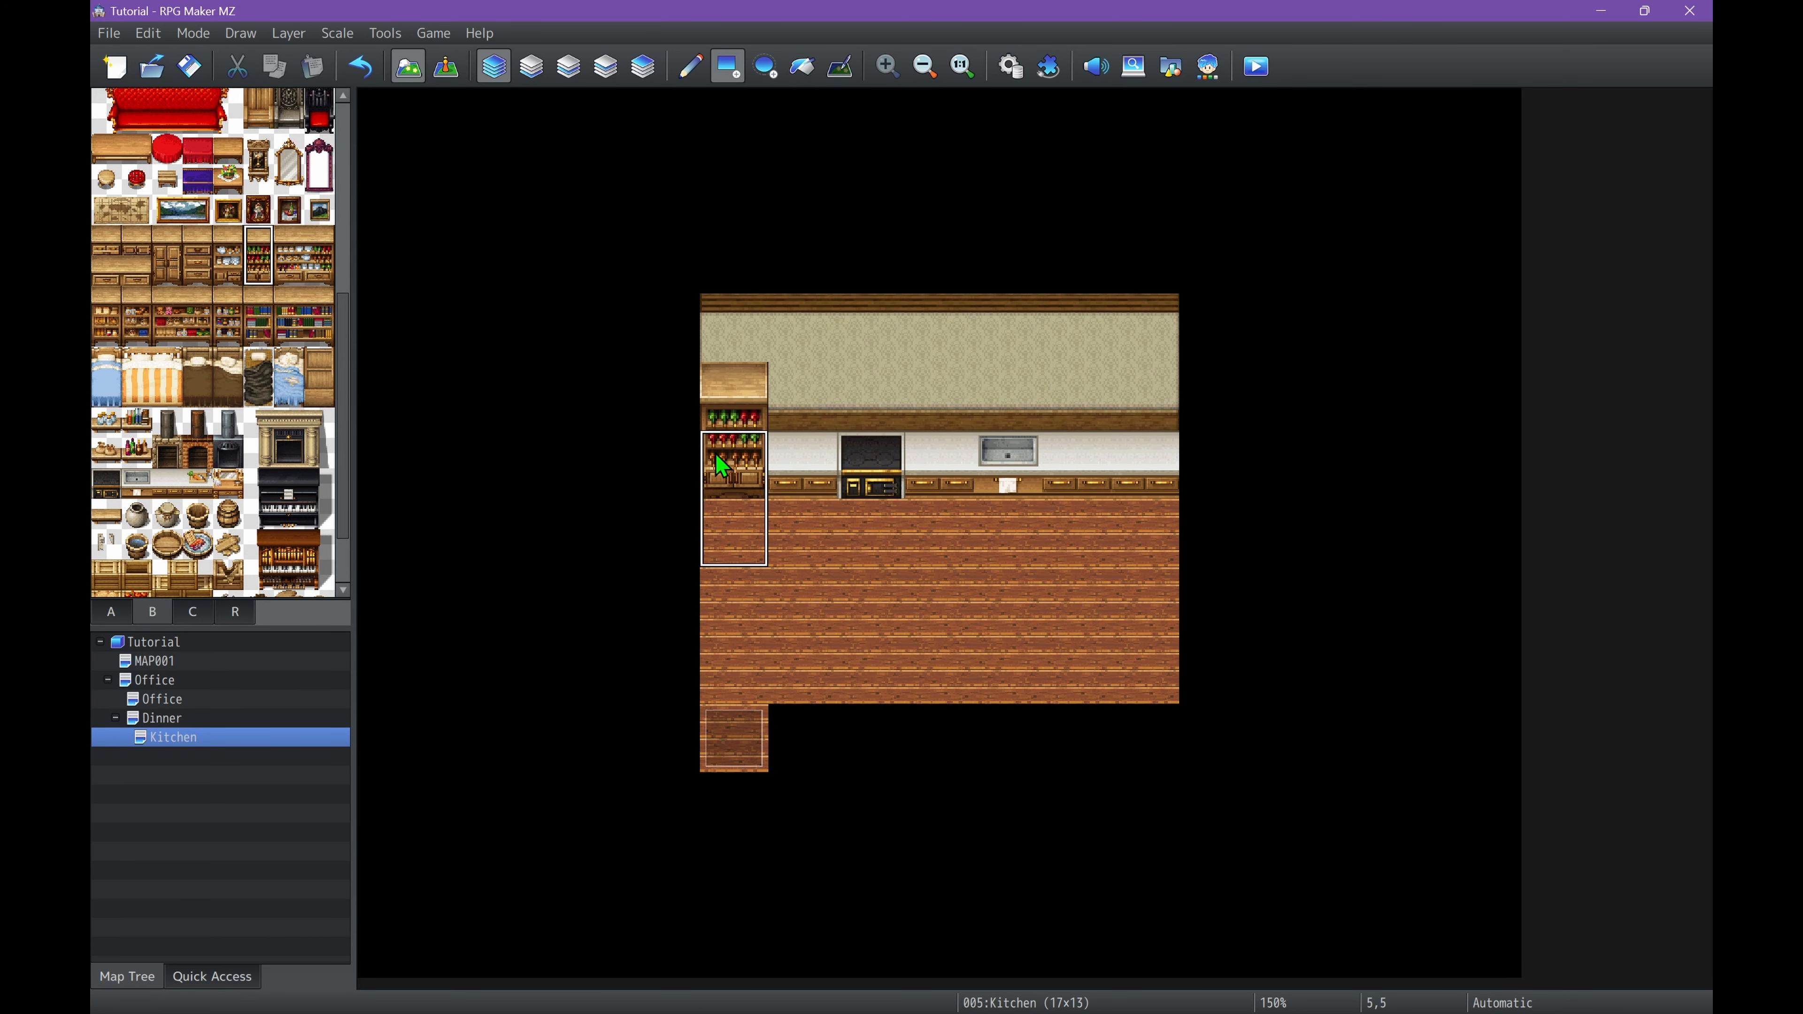
pyautogui.click(228, 263)
pyautogui.click(1145, 427)
pyautogui.click(107, 316)
pyautogui.click(1072, 398)
pyautogui.click(1145, 426)
pyautogui.click(1076, 427)
# Decorate the Kitchen's back wall with two arched windows and, between them, one shelf of bottles and one of jars.
pyautogui.moveTo(228, 238); pyautogui.dragTo(227, 282)
pyautogui.scroll(5, 277, 316)
pyautogui.click(1014, 366)
pyautogui.scroll(-5, 141, 415)
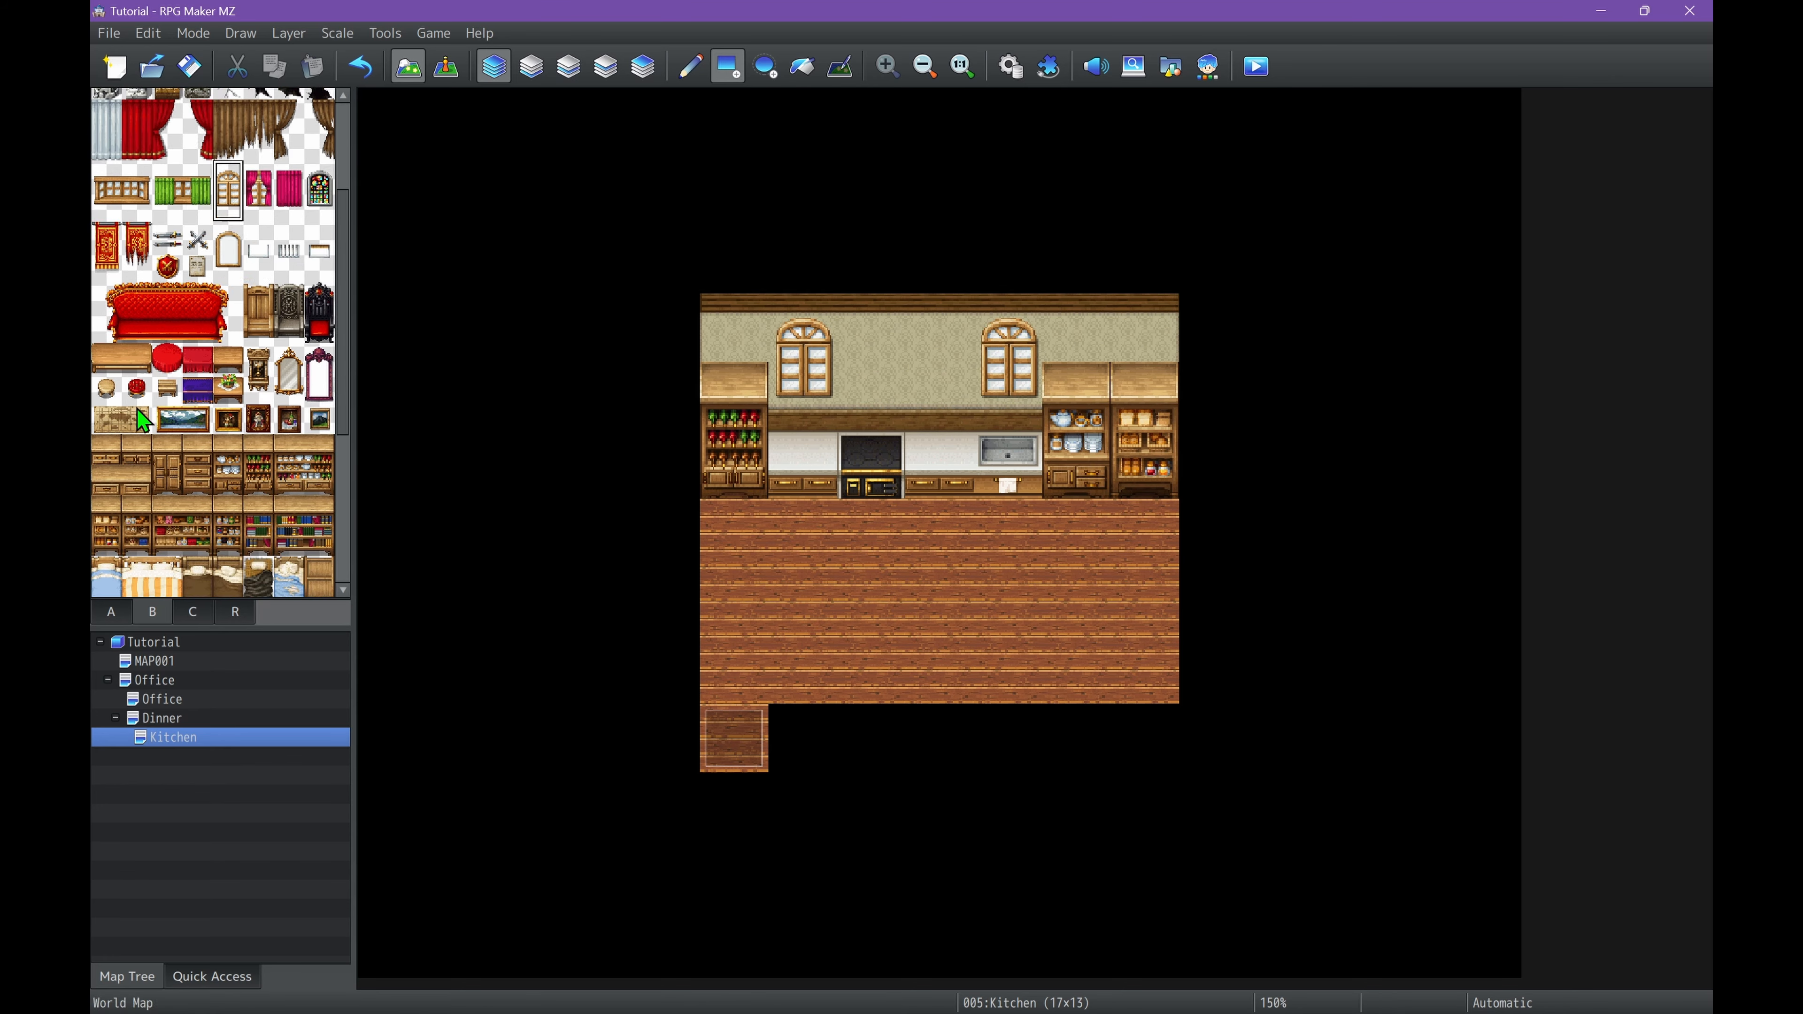
pyautogui.click(137, 413)
pyautogui.click(872, 390)
pyautogui.scroll(3, 213, 341)
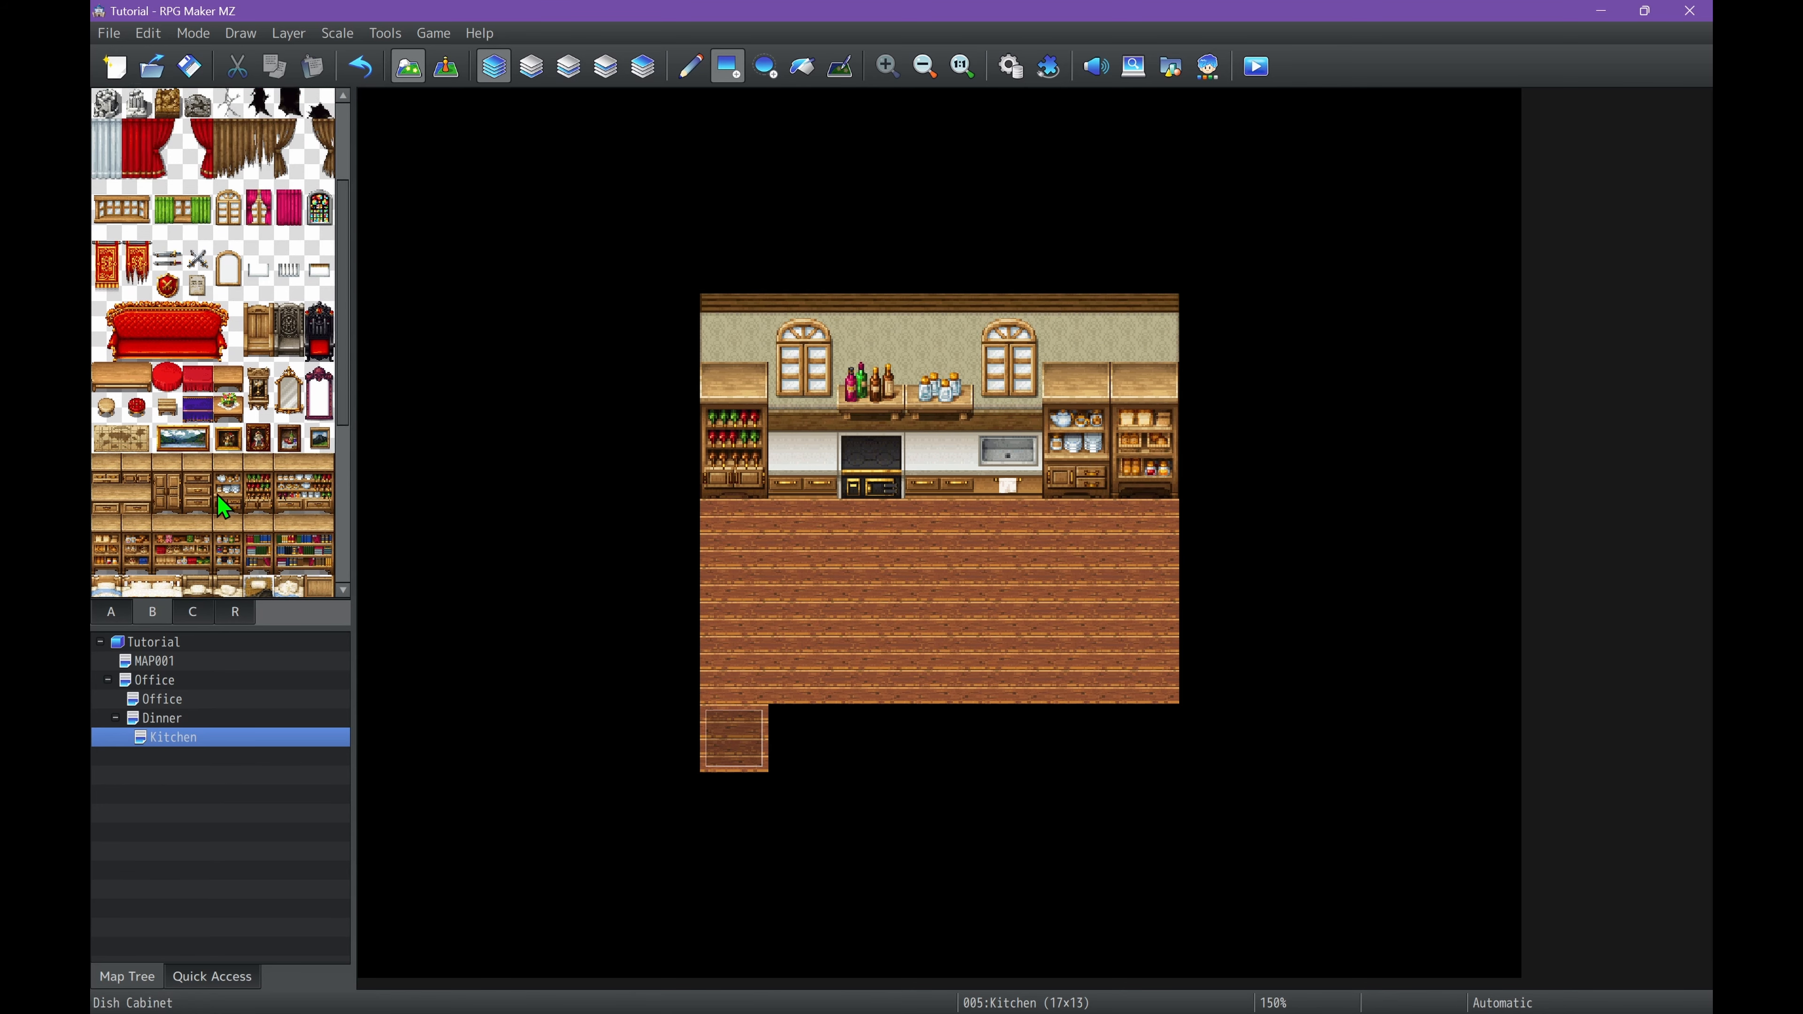
# Paint a four-tile-wide wooden table against the right side of the Kitchen floor.
pyautogui.click(111, 612)
pyautogui.click(319, 146)
pyautogui.moveTo(1145, 604); pyautogui.dragTo(939, 604)
# Stack wooden crates over the right end of the Kitchen table and the floor in front of it.
pyautogui.click(199, 611)
pyautogui.scroll(-3, 199, 497)
pyautogui.click(164, 616)
pyautogui.scroll(-3, 173, 554)
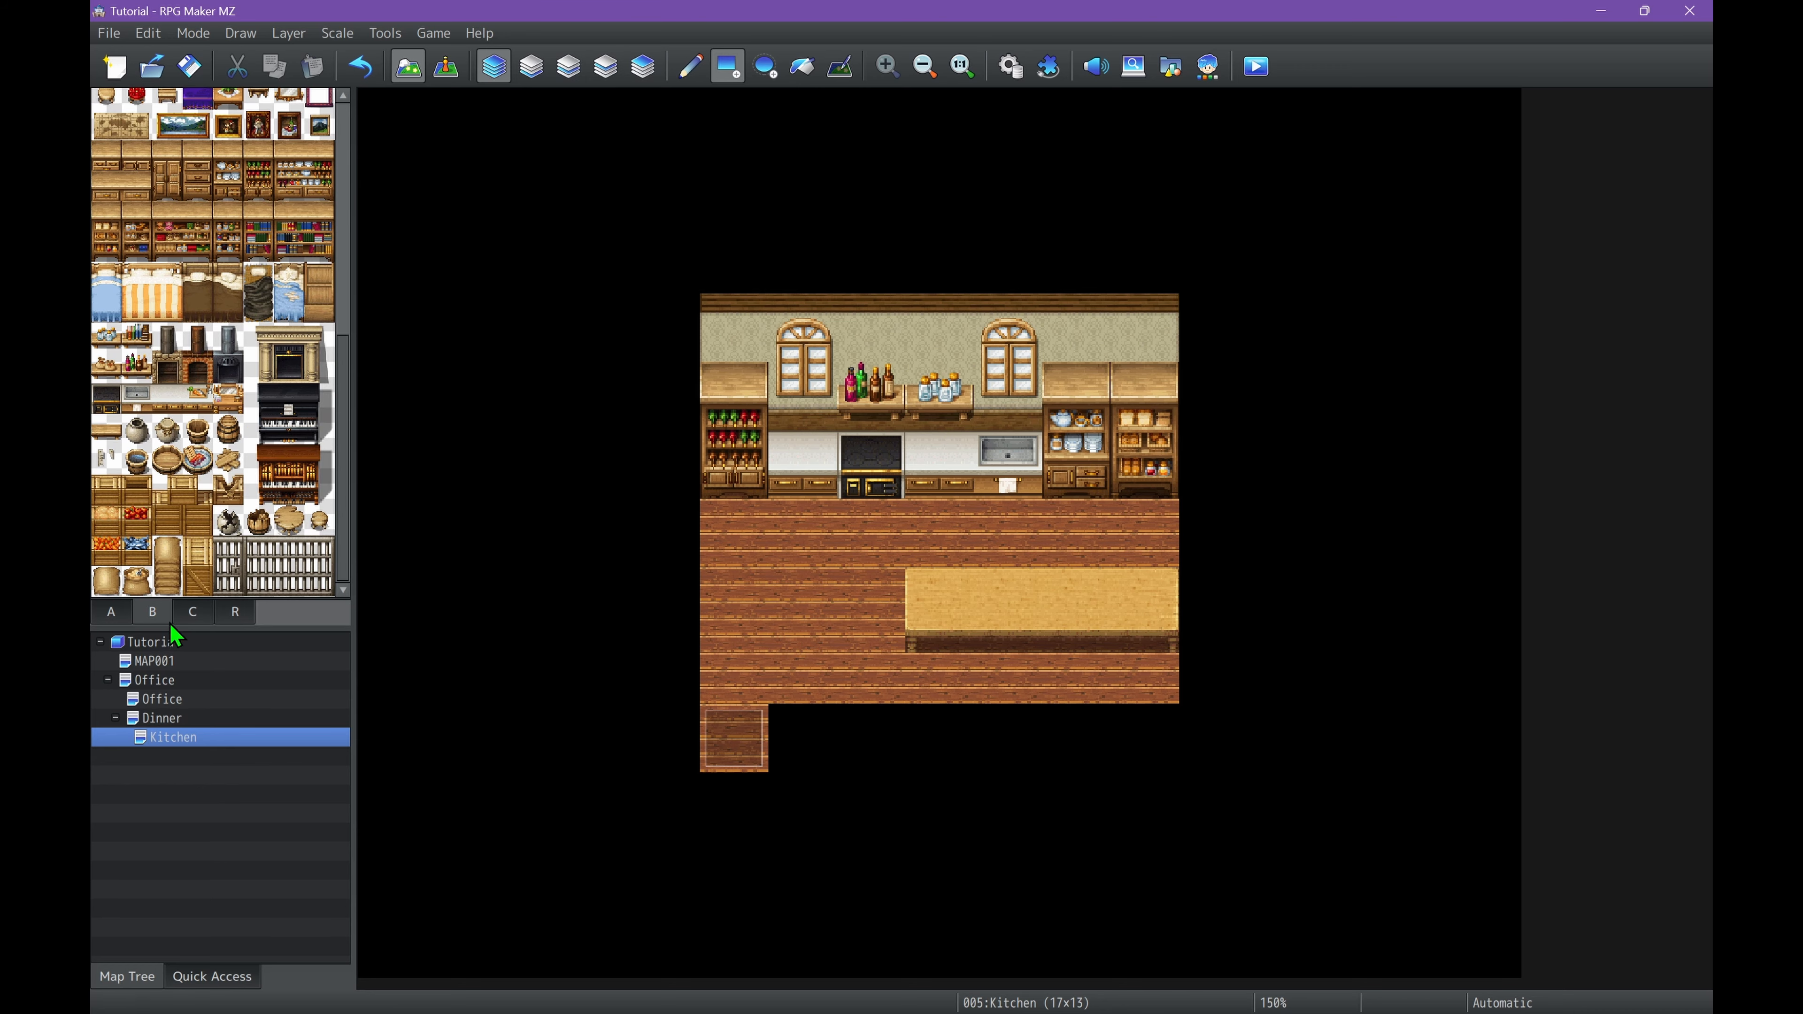
pyautogui.moveTo(180, 512); pyautogui.dragTo(197, 518)
pyautogui.moveTo(1076, 603); pyautogui.dragTo(1145, 670)
# On layer 3, put a bread basket, a set of cups and stacked plates along the Kitchen table, and restore automatic layering.
pyautogui.click(192, 611)
pyautogui.click(642, 66)
pyautogui.click(606, 71)
pyautogui.click(194, 189)
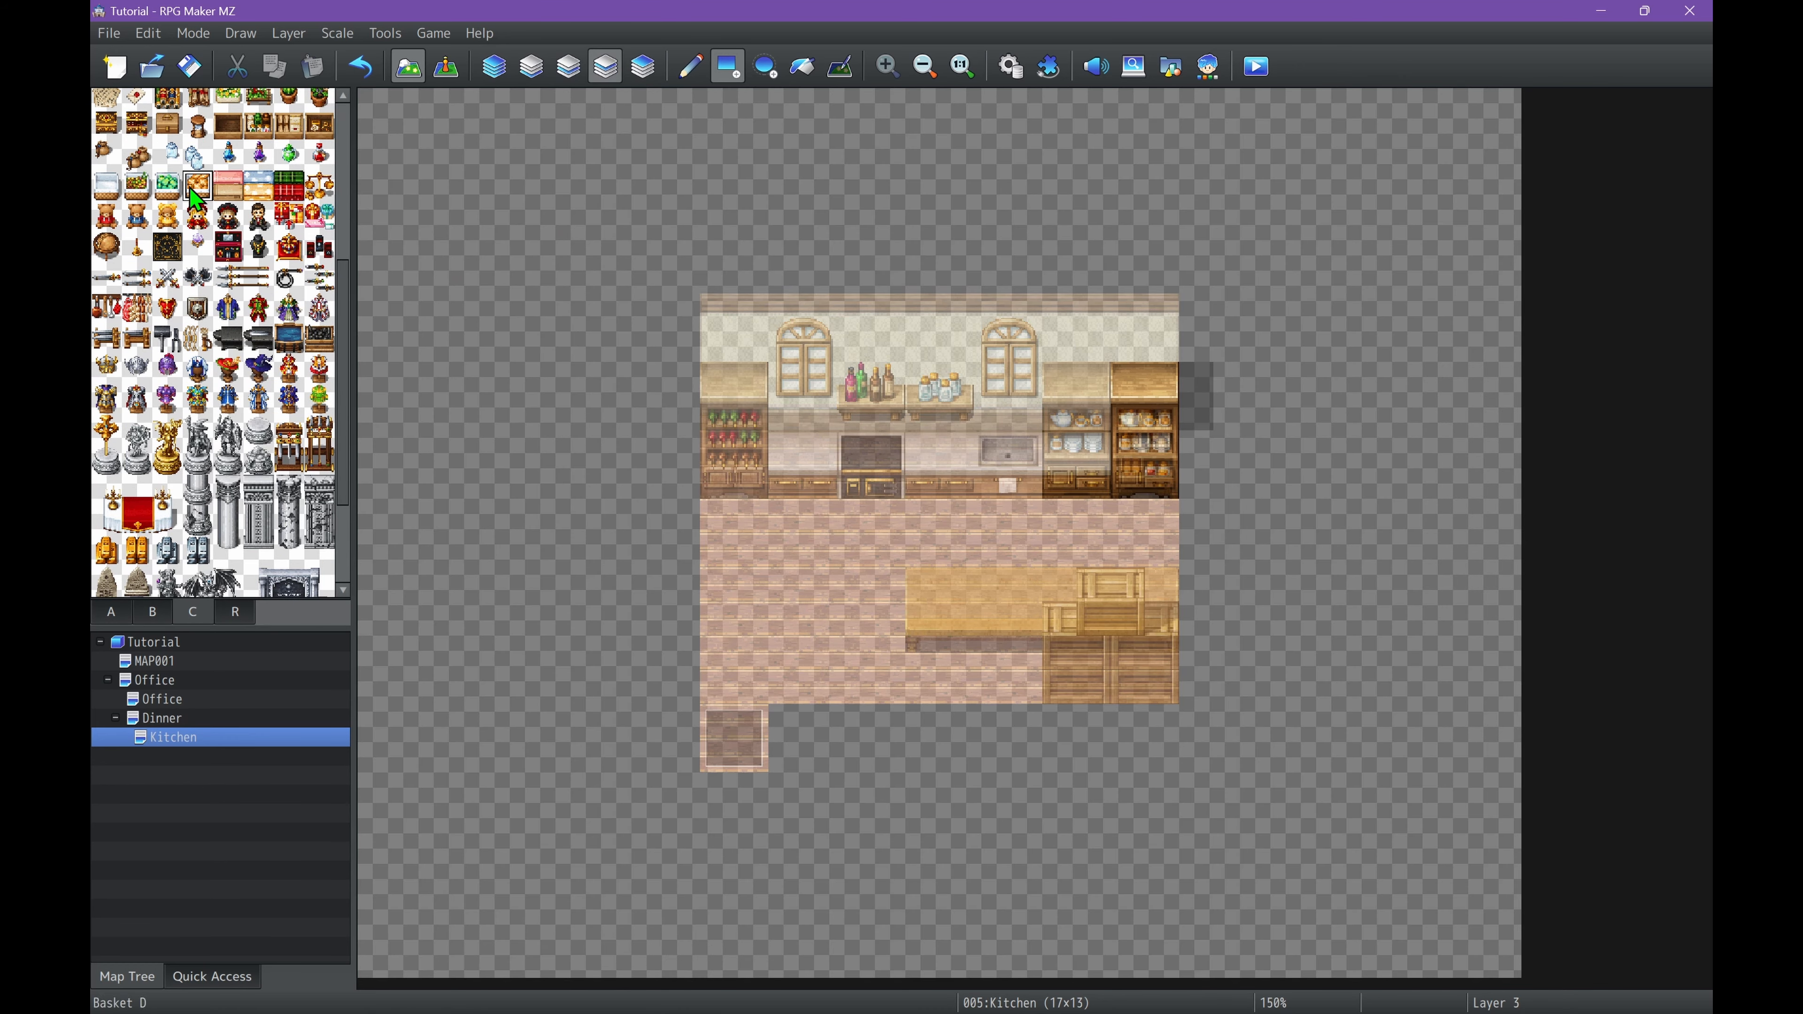
pyautogui.click(1146, 602)
pyautogui.scroll(4, 170, 221)
pyautogui.click(320, 194)
pyautogui.click(939, 602)
pyautogui.click(168, 317)
pyautogui.click(198, 316)
pyautogui.click(1008, 602)
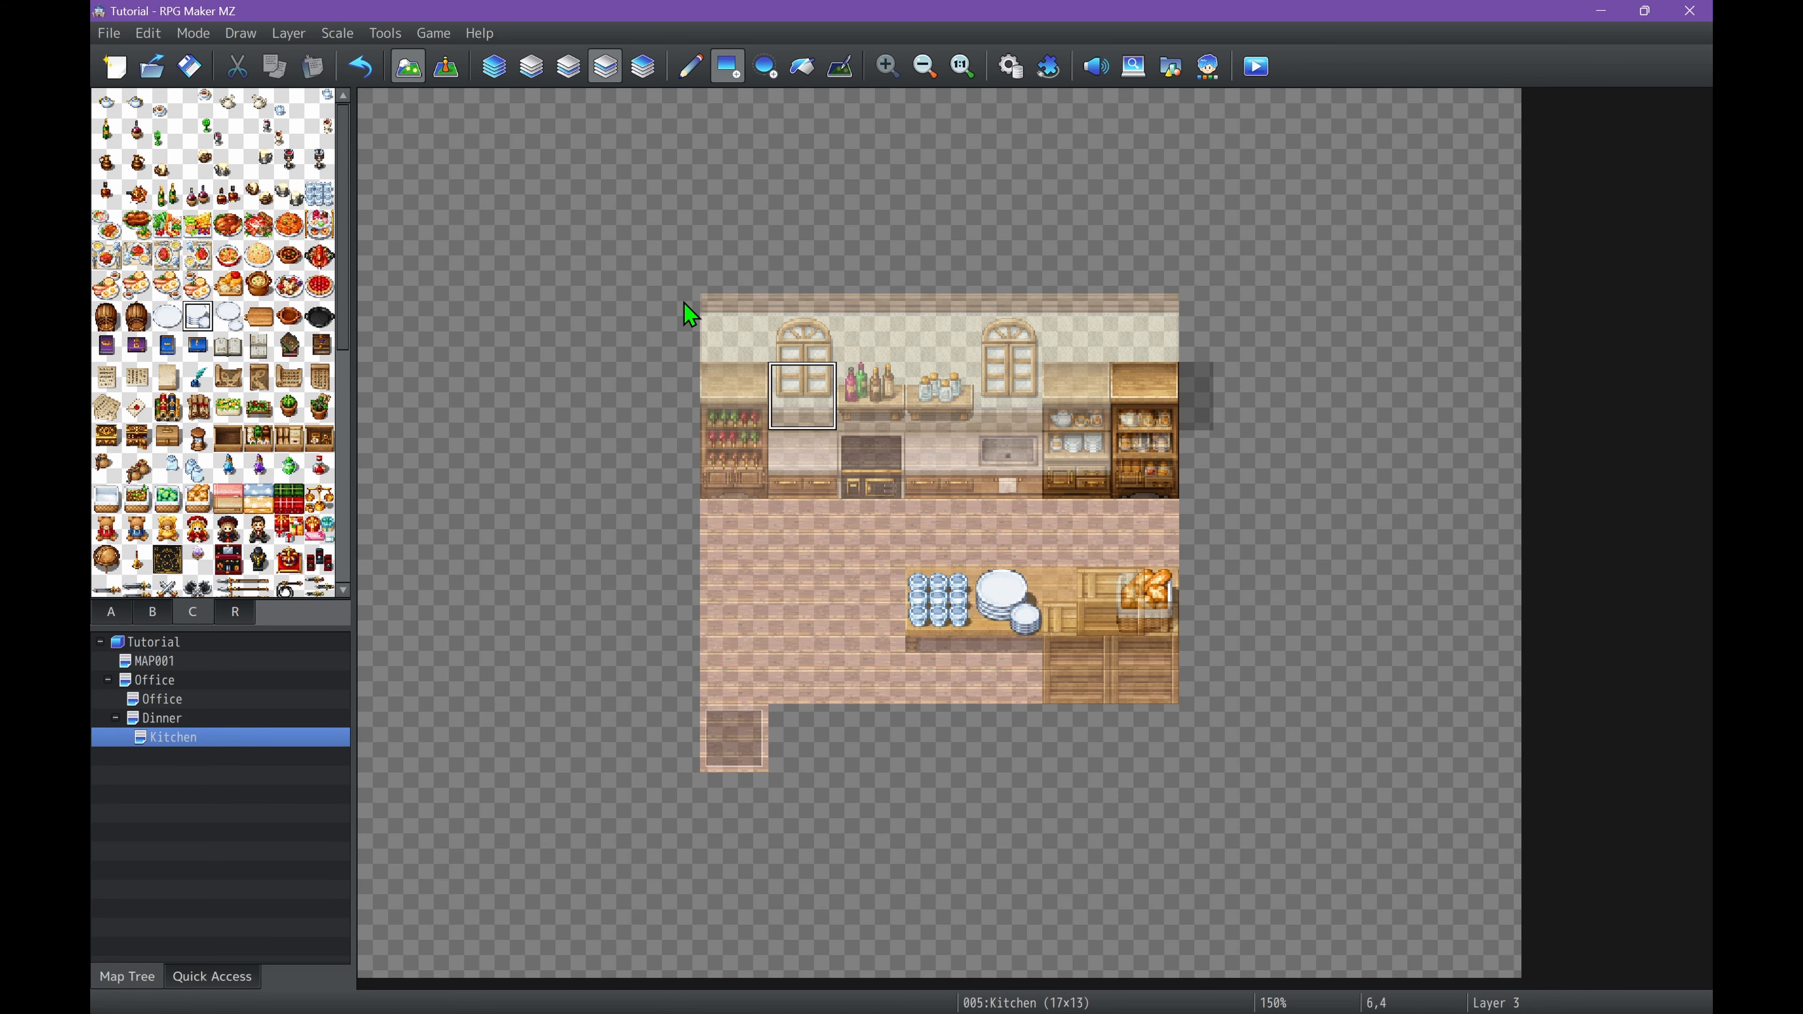
pyautogui.click(494, 66)
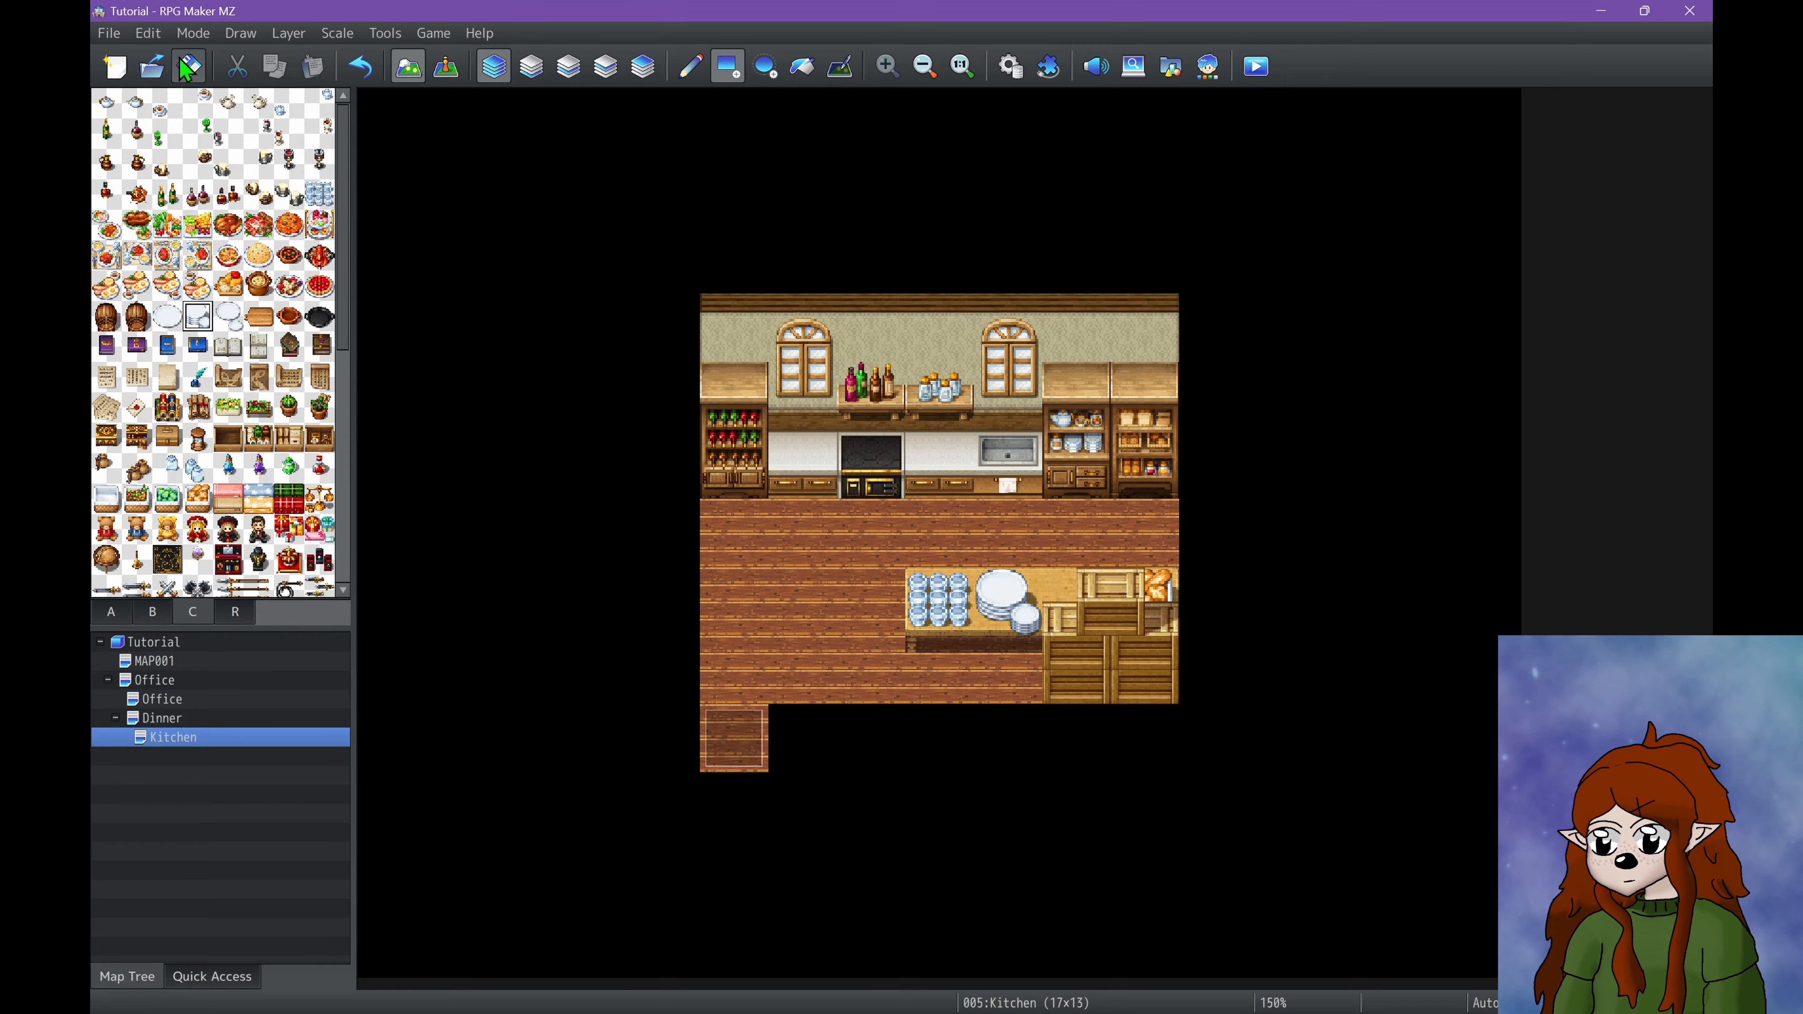
# Start a full-screen playtest and begin a new game.
pyautogui.click(1257, 66)
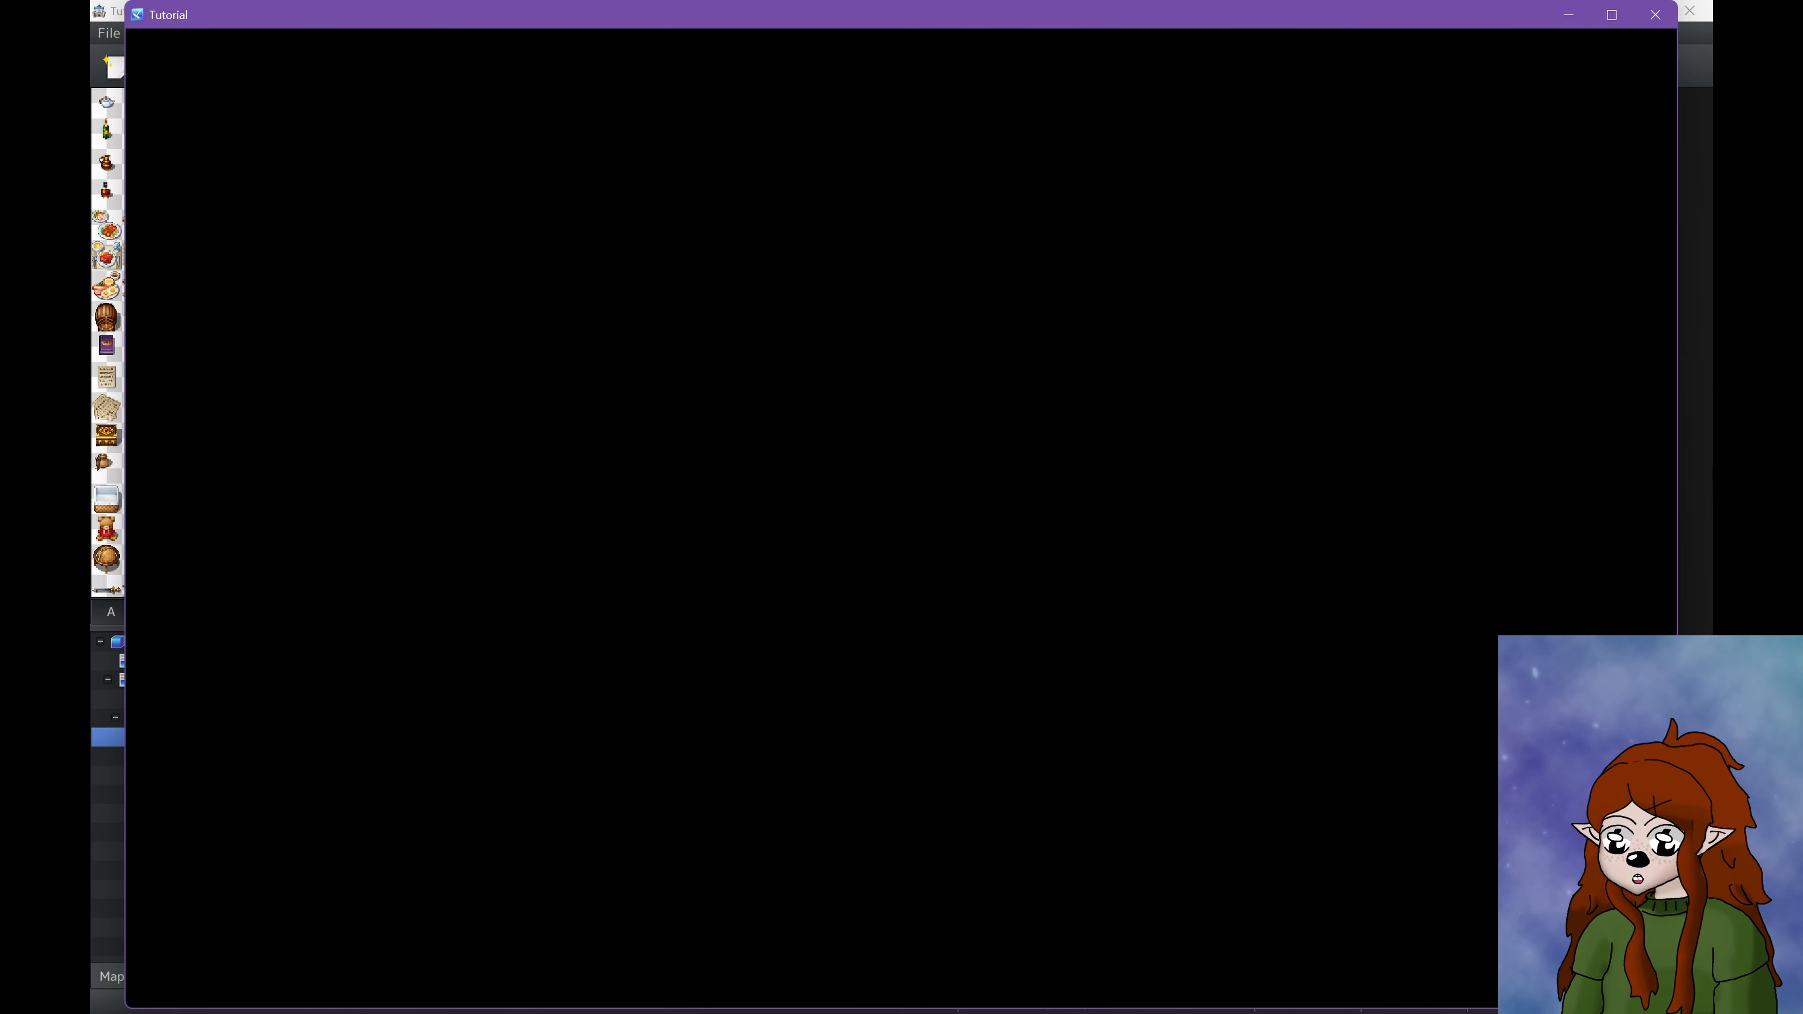
pyautogui.press('F4')
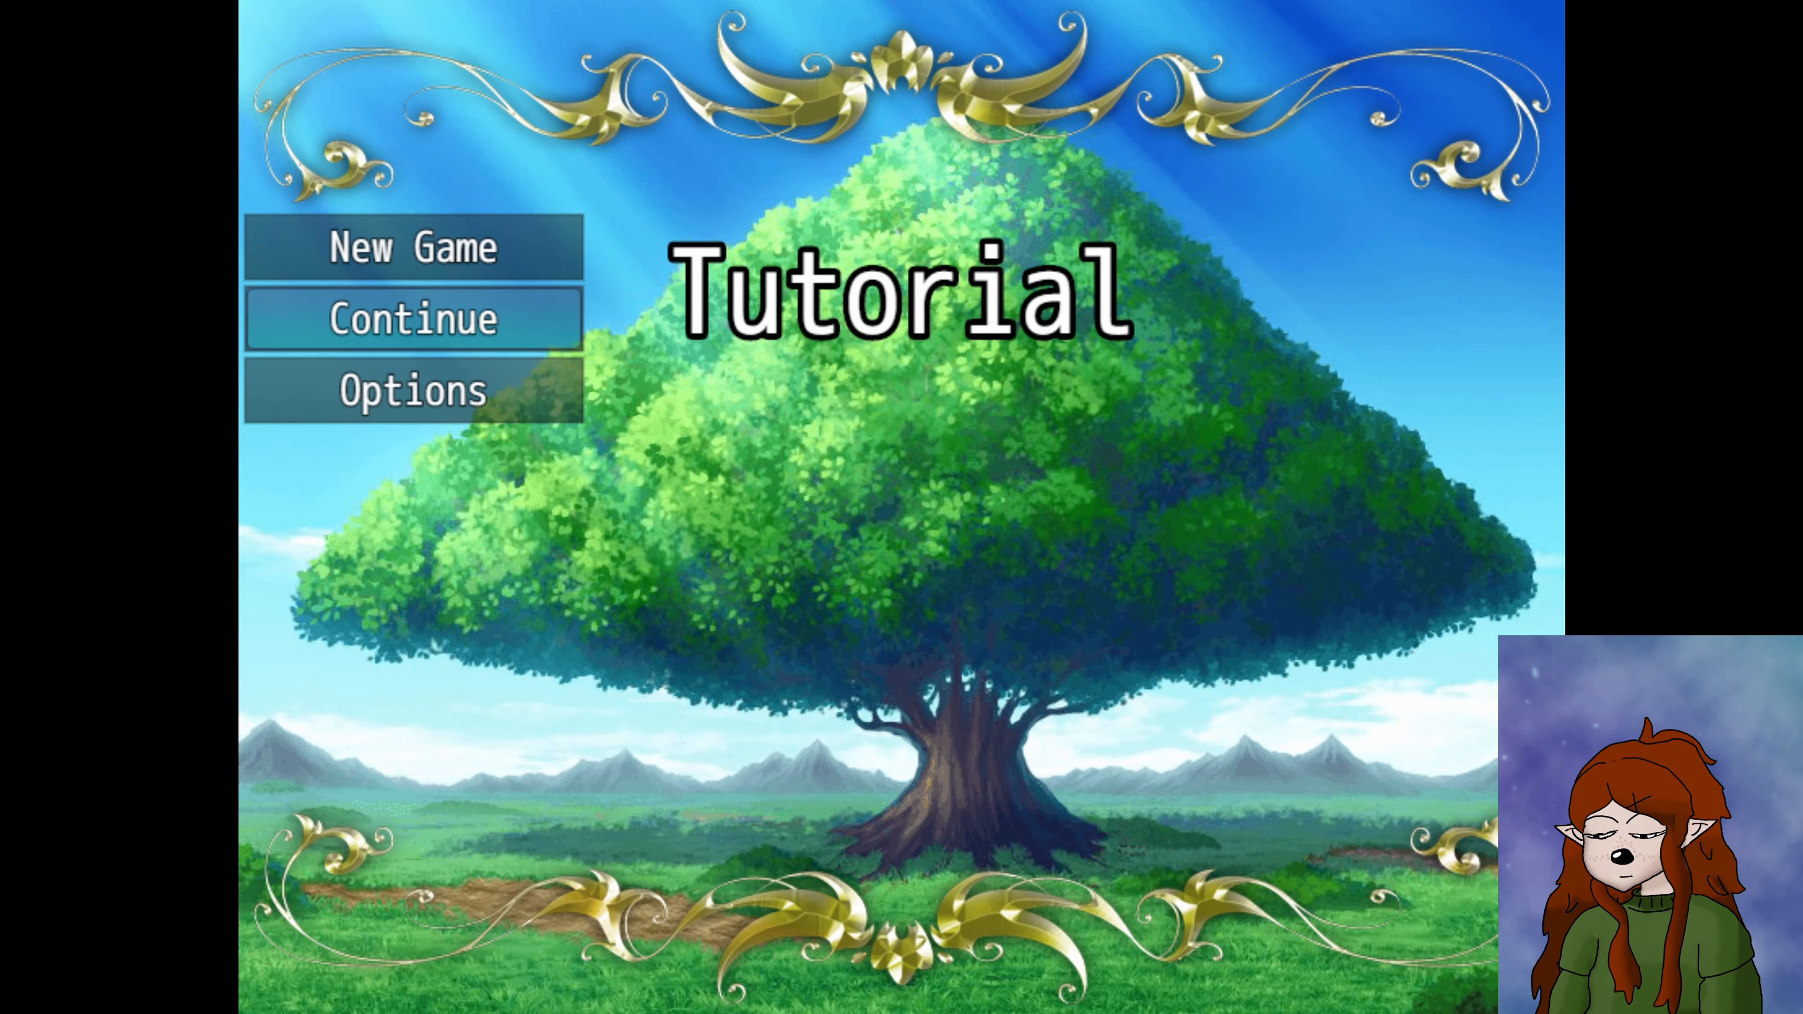
pyautogui.press('Up')
pyautogui.press('Return')
# Walk the character through the door between the bookshelves into the Dinner room and on into the Kitchen.
pyautogui.press('Up')
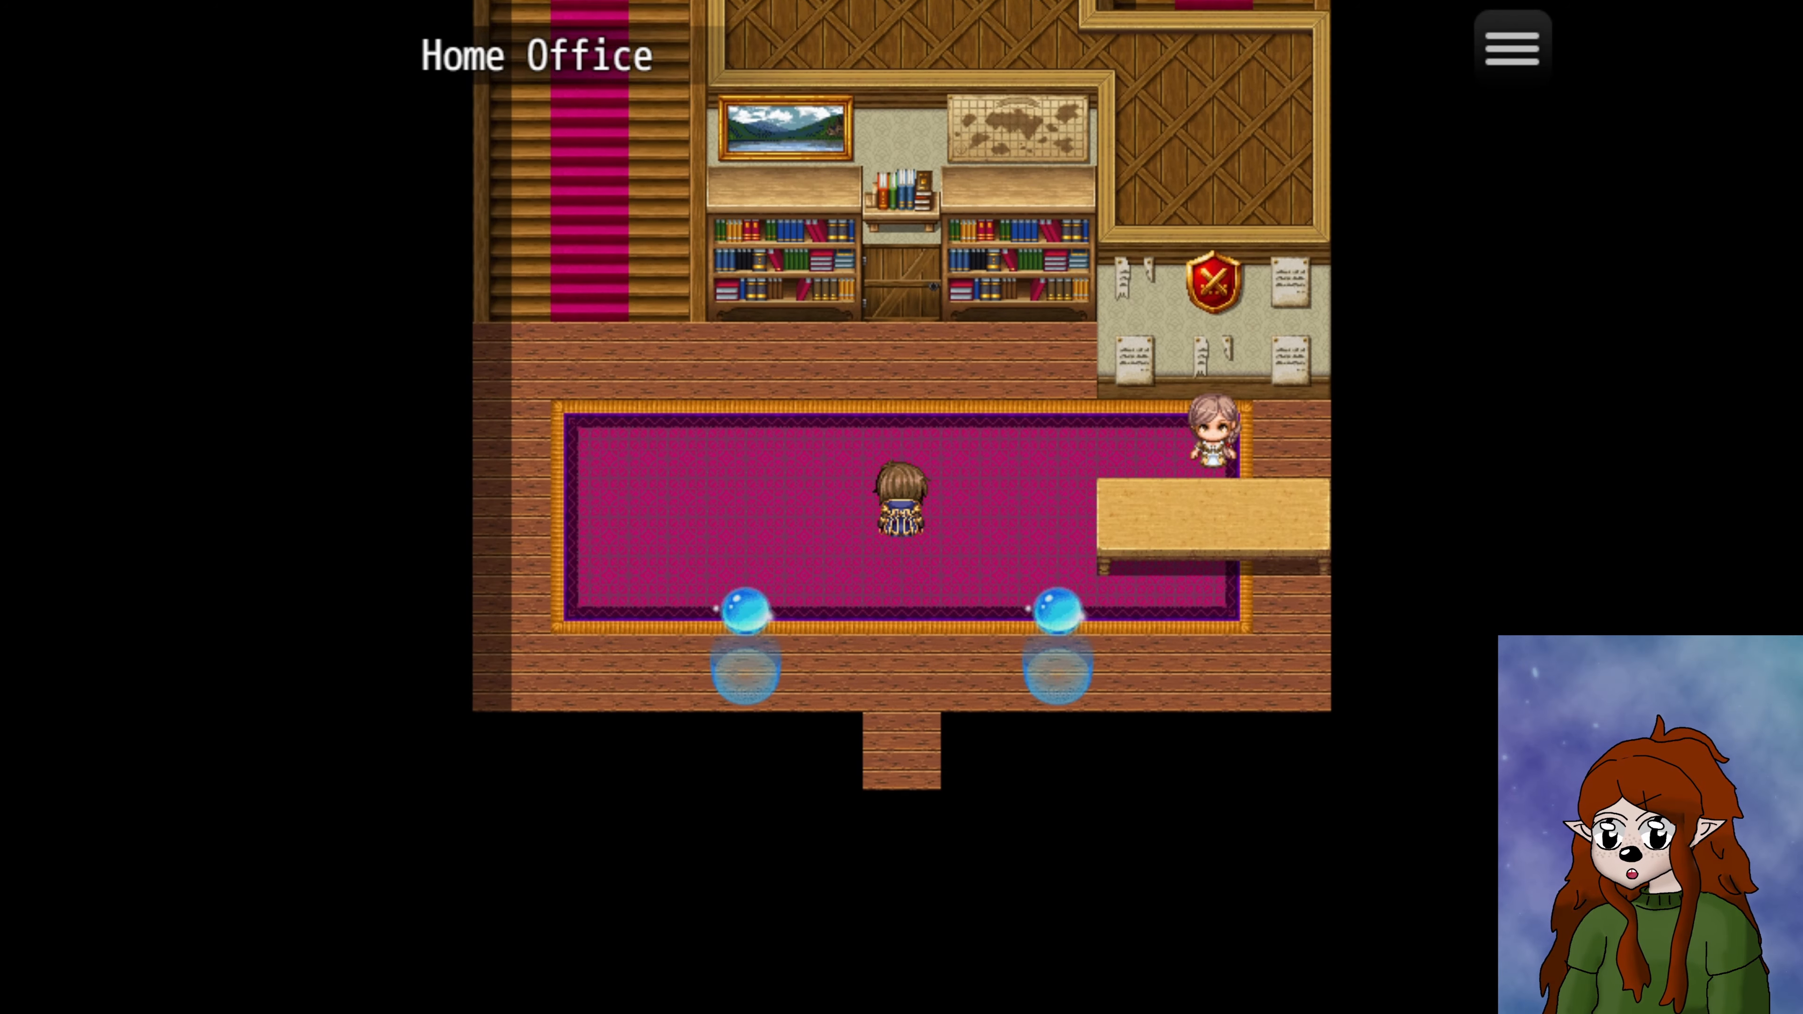
pyautogui.press('Down')
pyautogui.press('Right')
pyautogui.press('Up')
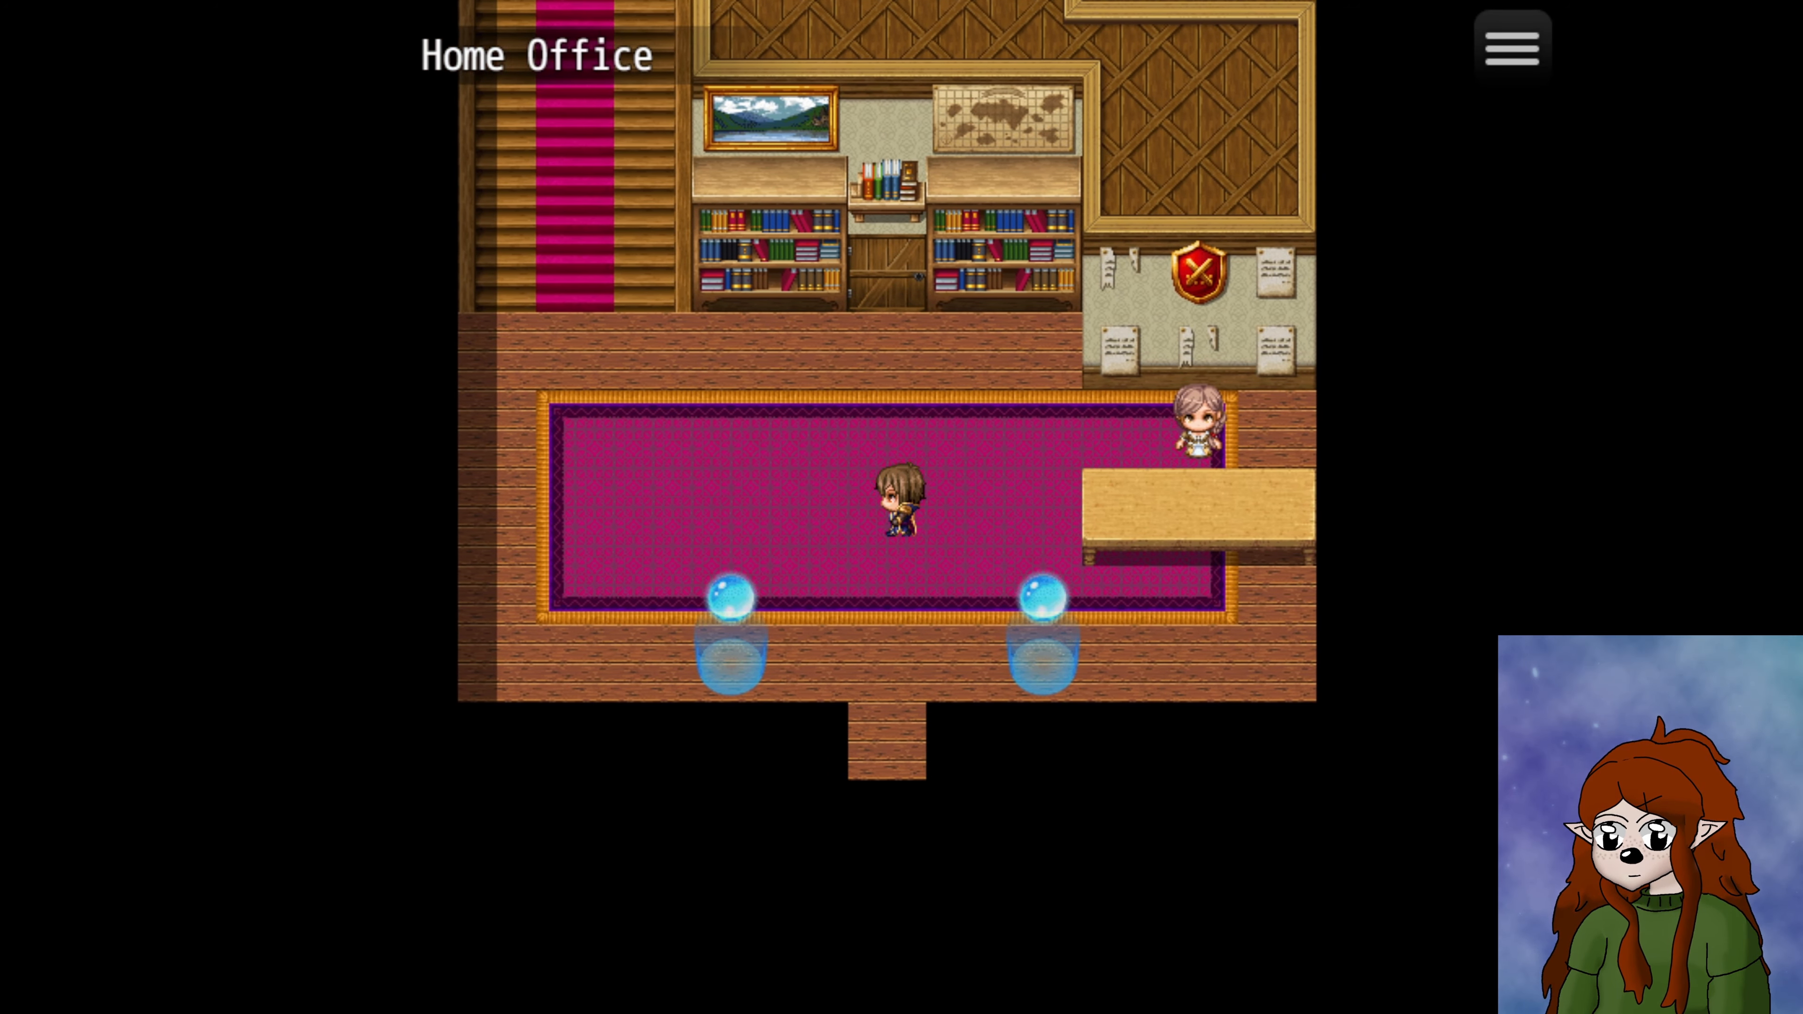
pyautogui.press('Up')
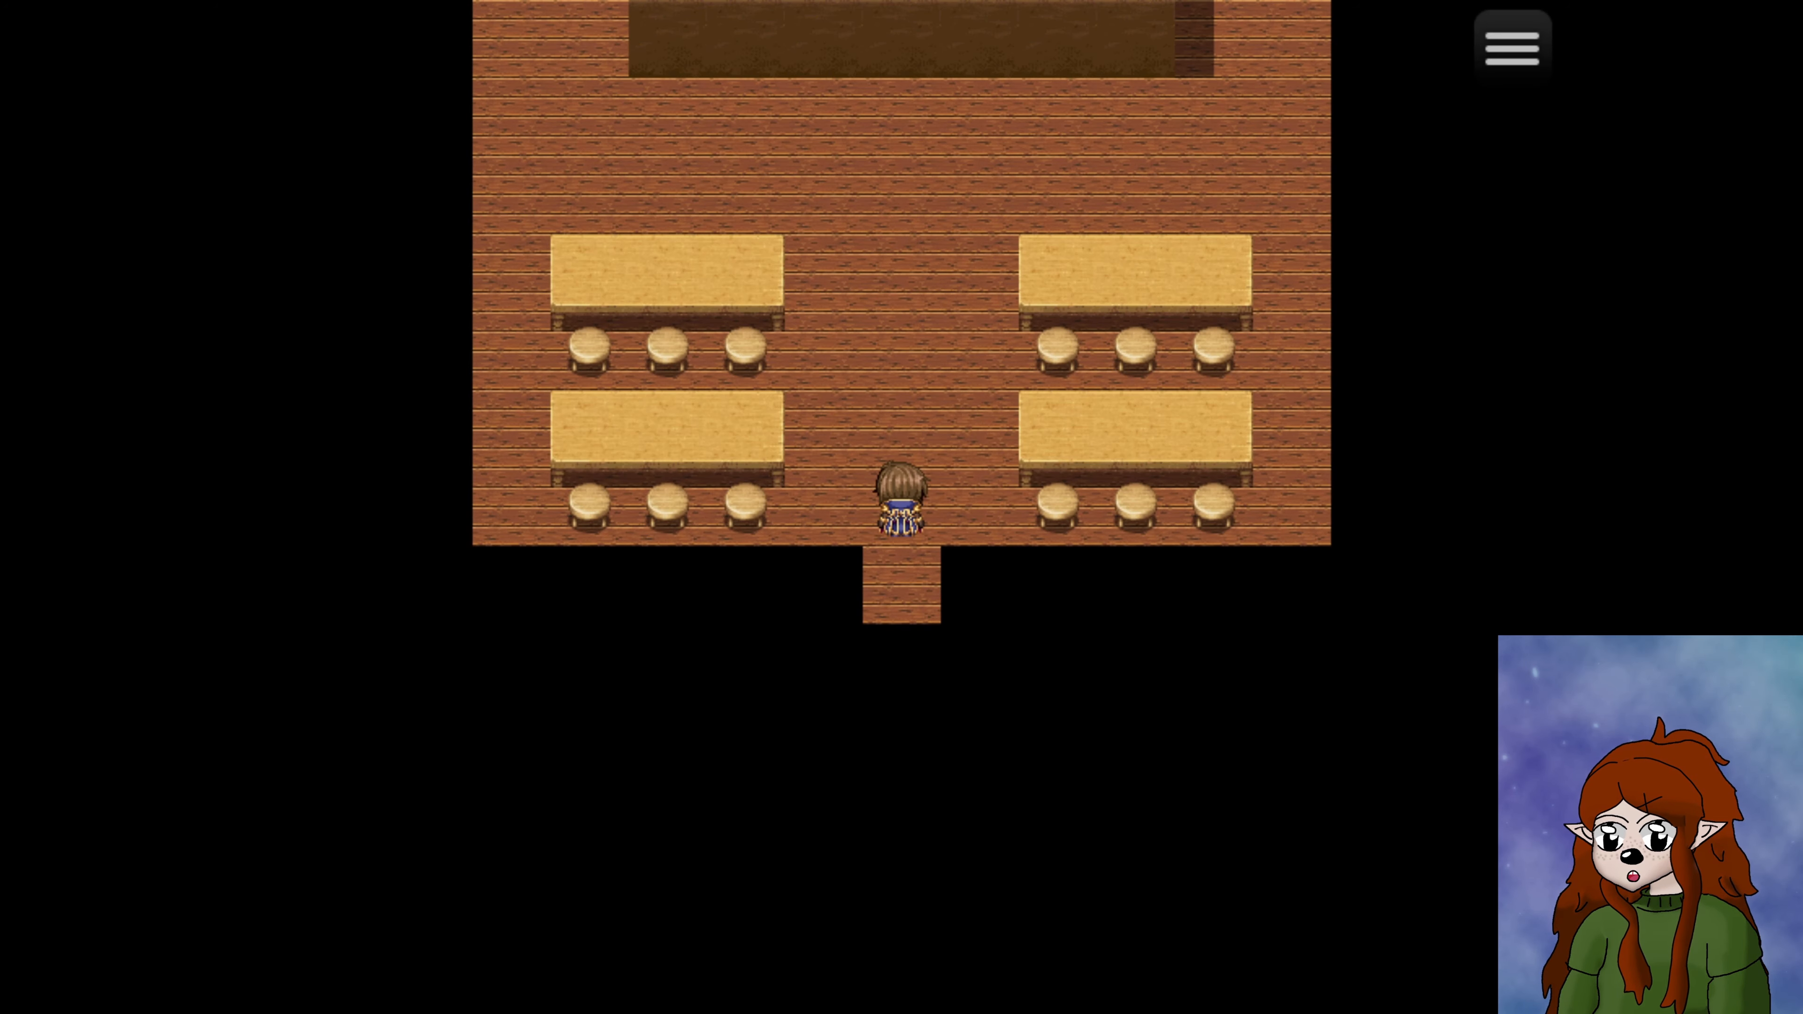
pyautogui.press('Left')
pyautogui.press('Up')
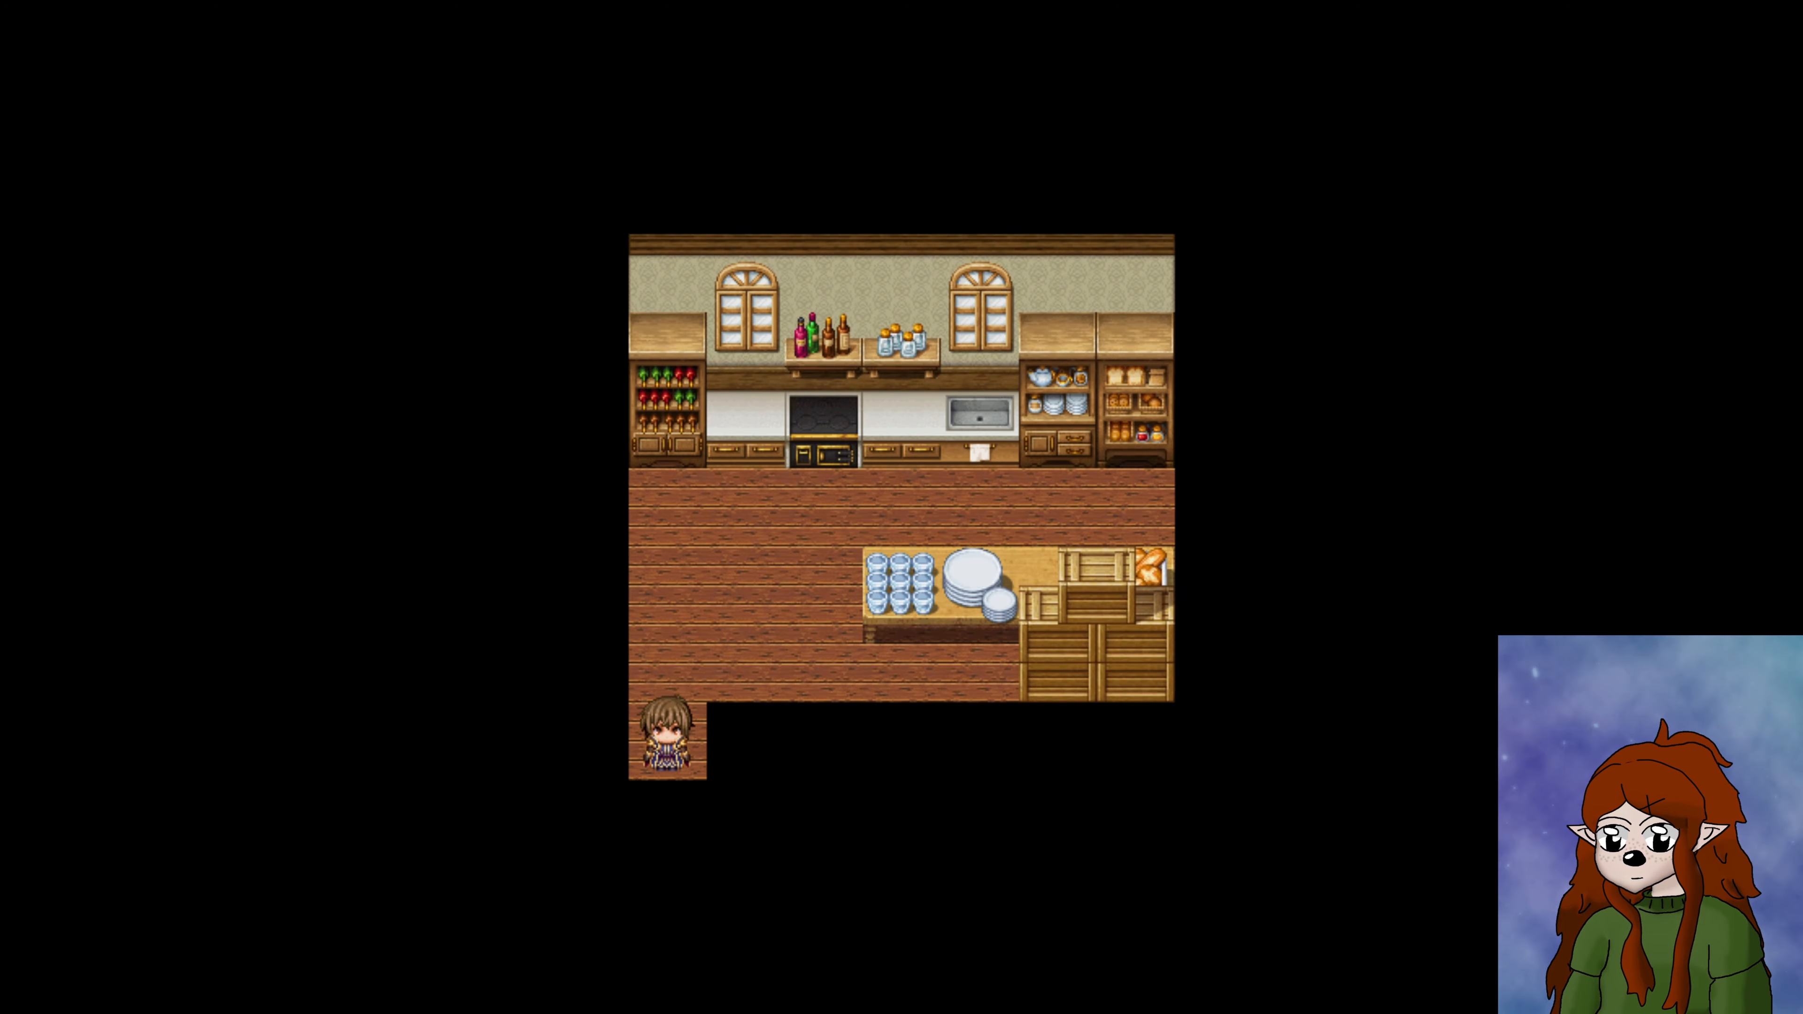
# Walk the character out of the Kitchen and through the Dinner room back to the main Office.
pyautogui.press('Down')
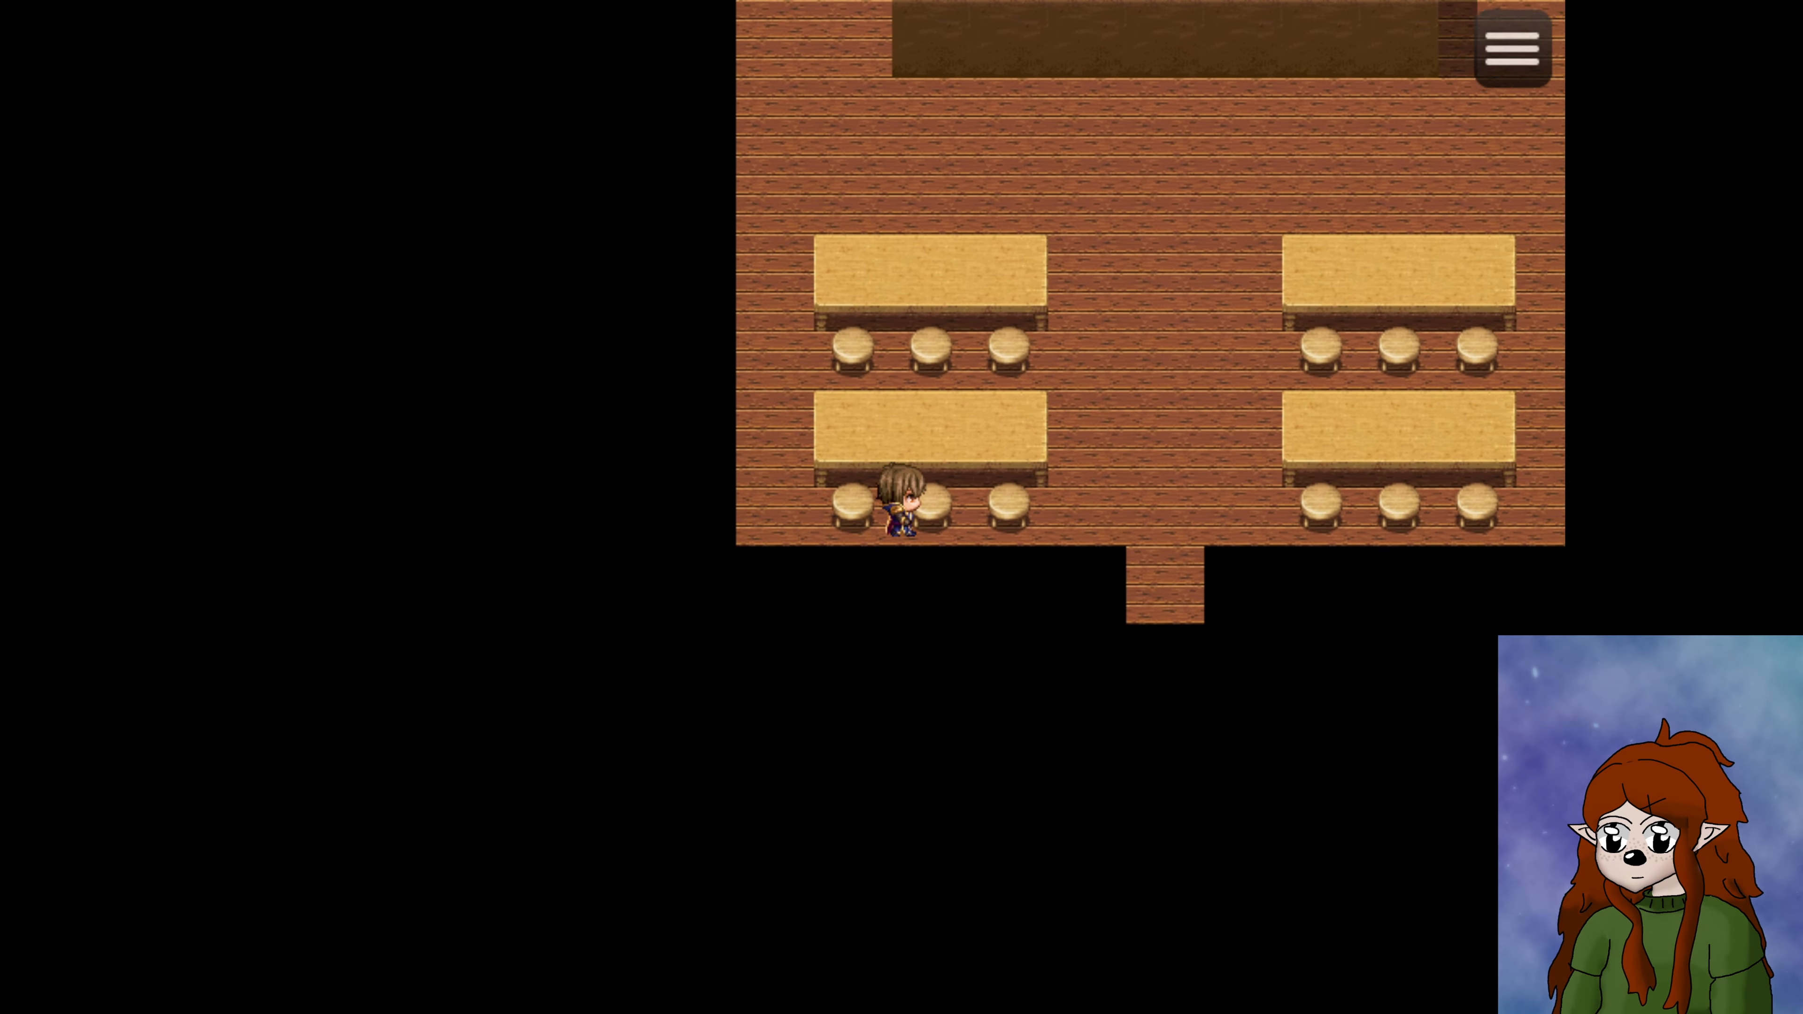
pyautogui.press('Right')
pyautogui.press('Down')
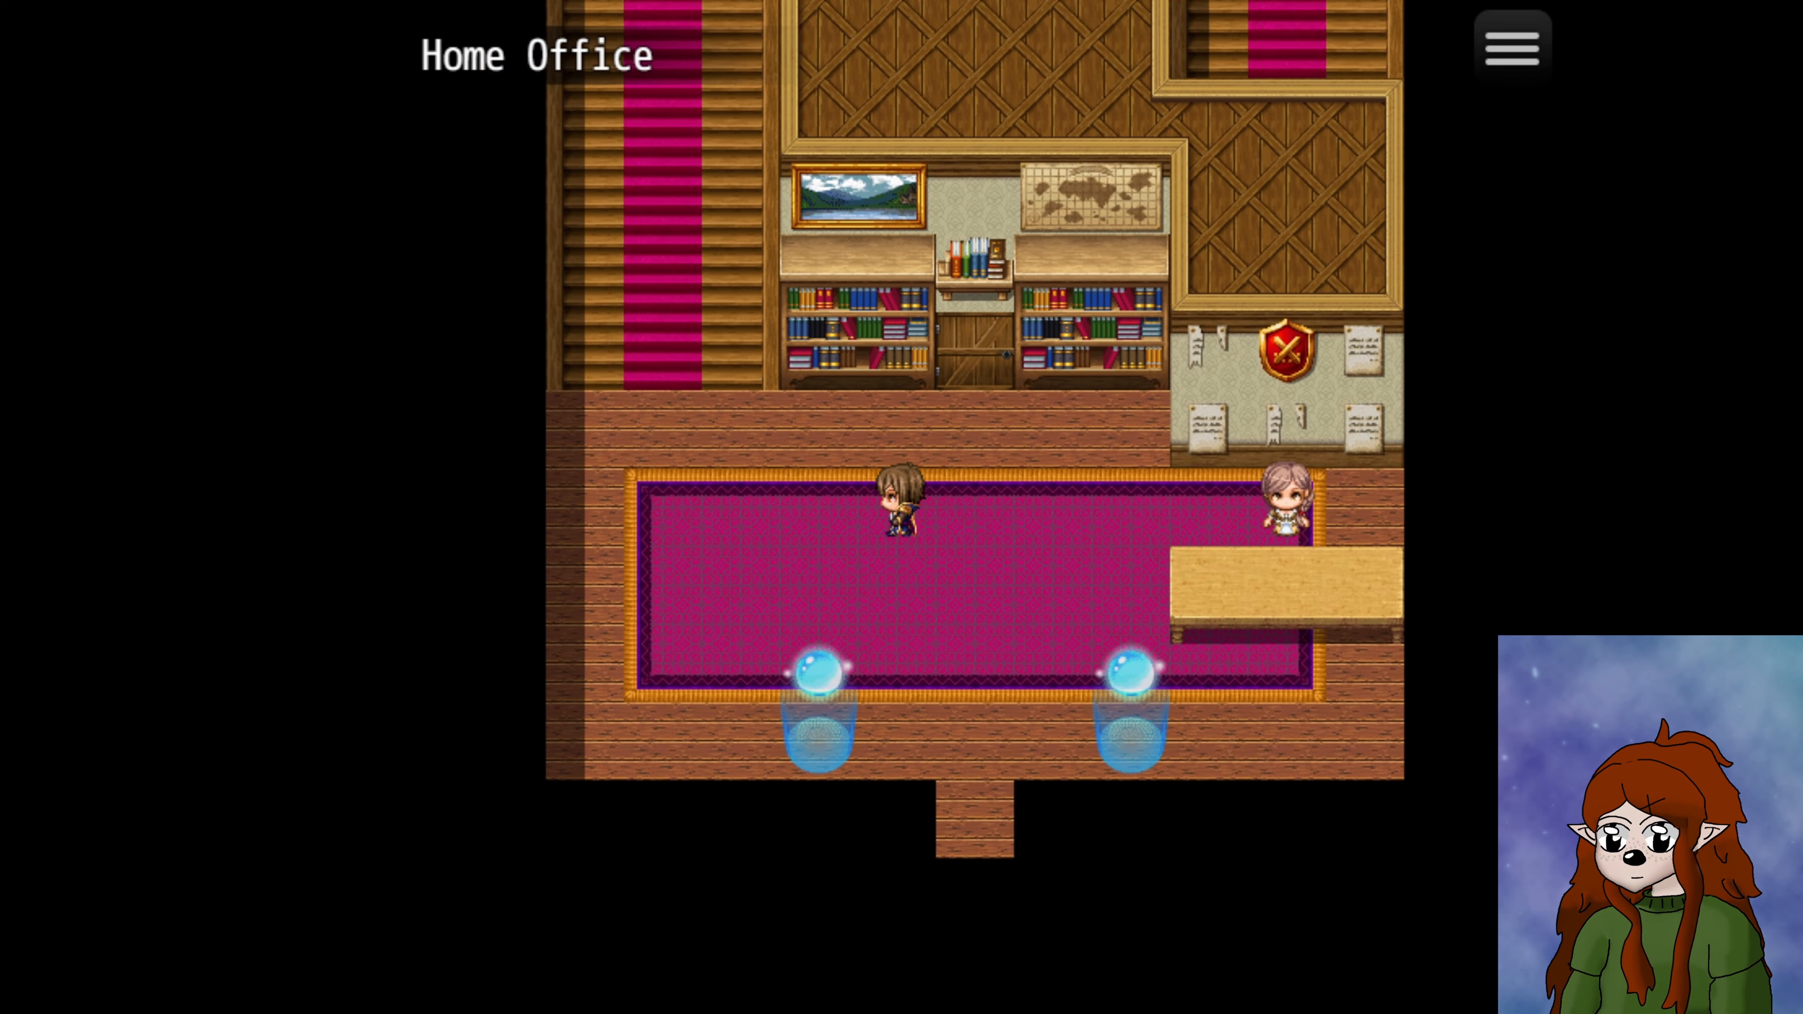
# Climb the left staircase, cross the upper floor and take the right-hand stairs down into the small Office room.
pyautogui.press('Left')
pyautogui.press('Up')
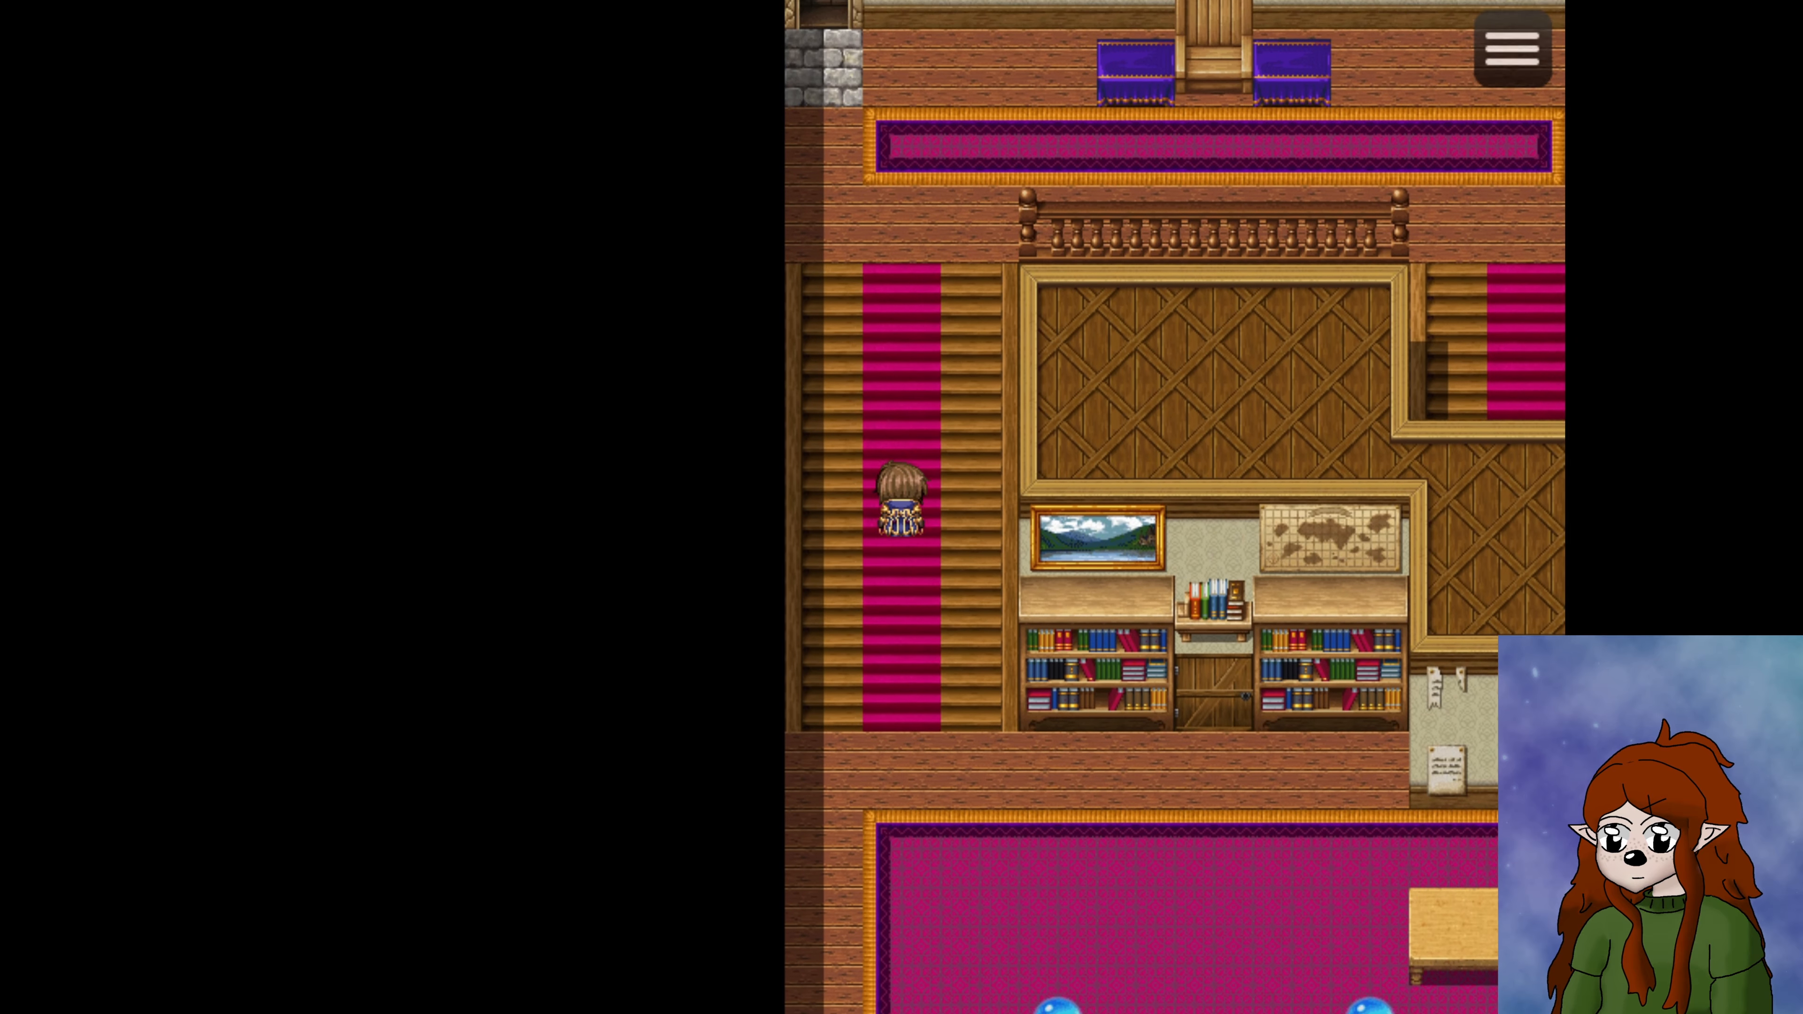
pyautogui.press('Up')
pyautogui.press('Right')
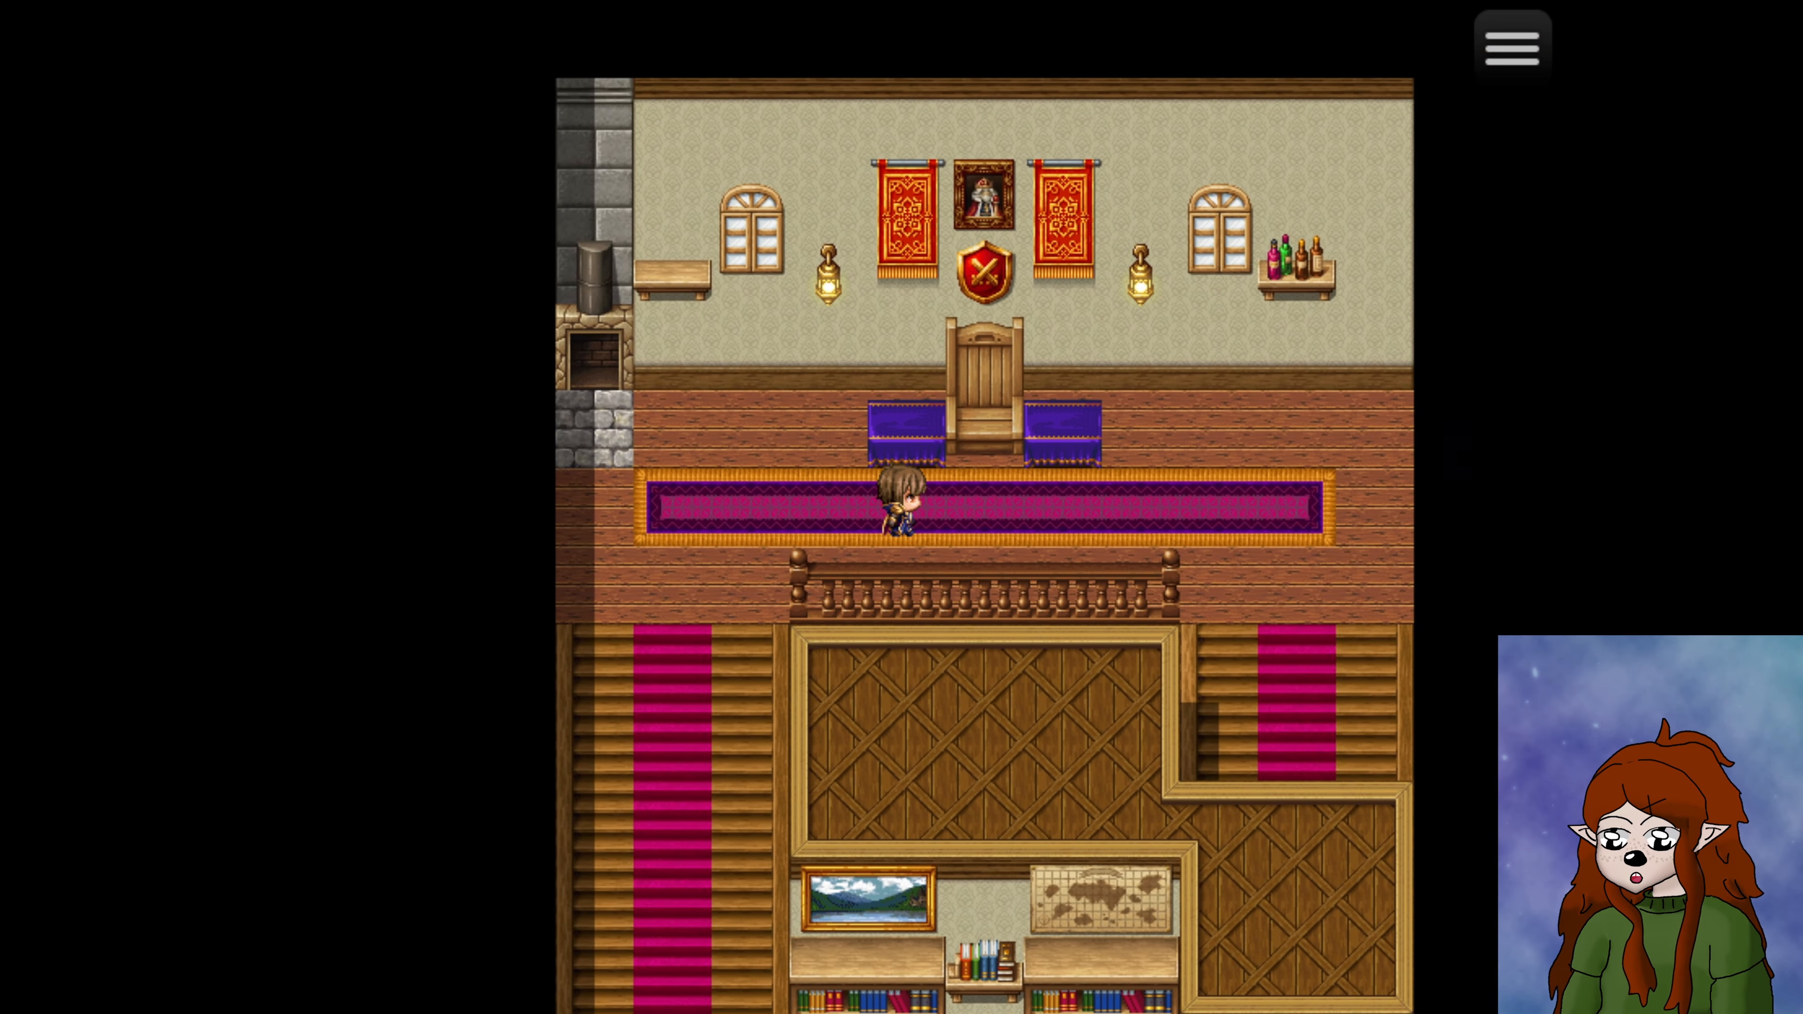
pyautogui.press('Right')
pyautogui.press('Down')
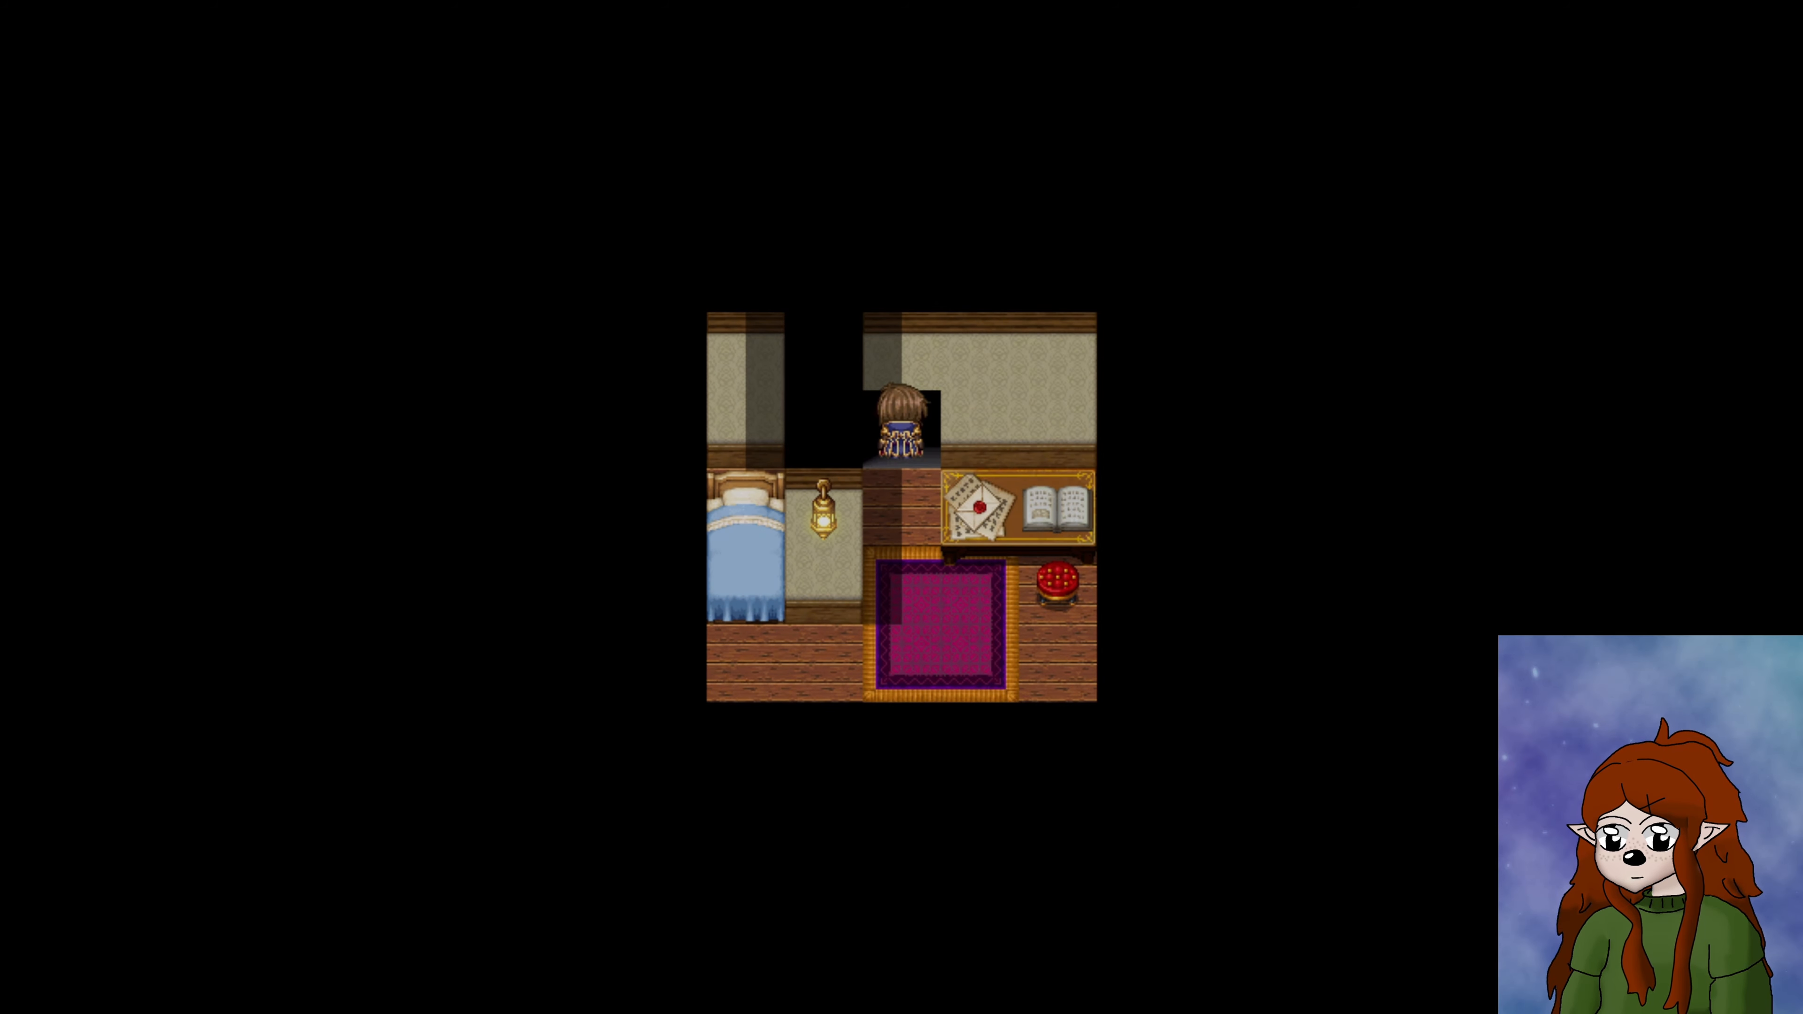
# Leave the small Office room and walk back across the upper floor down to the reception area.
pyautogui.press('Up')
pyautogui.press('Left')
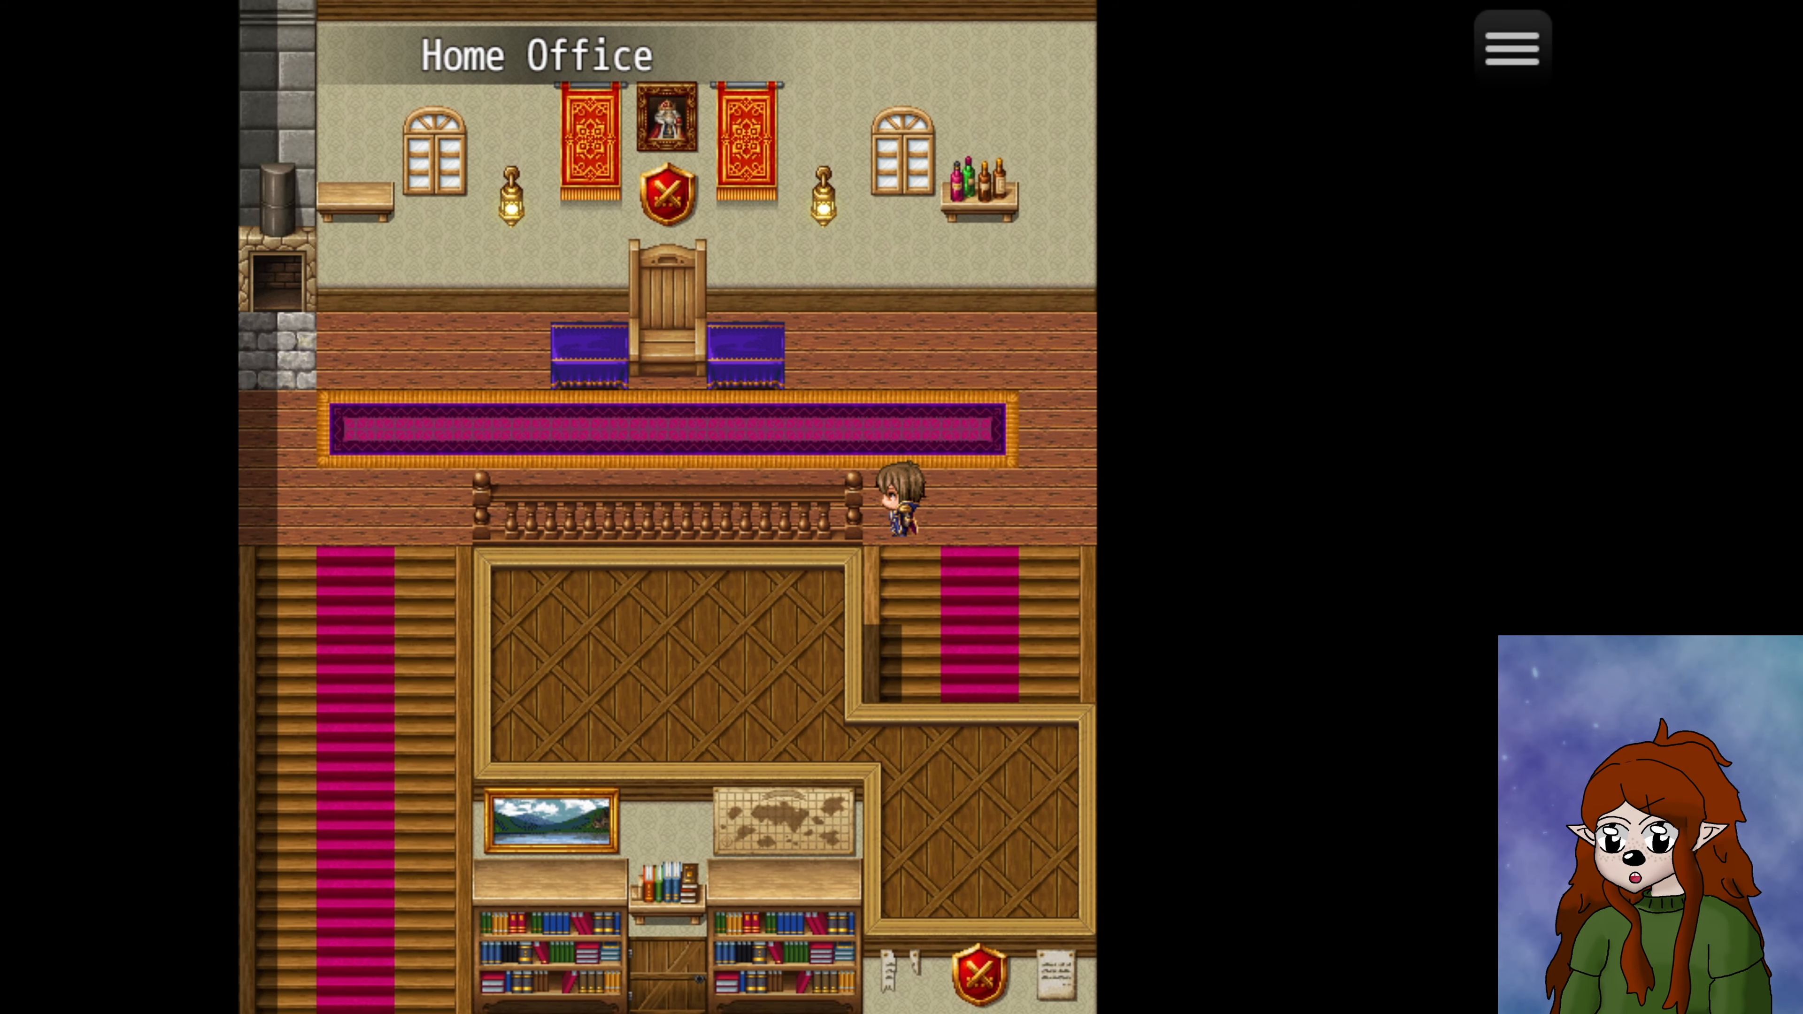
pyautogui.press('Left')
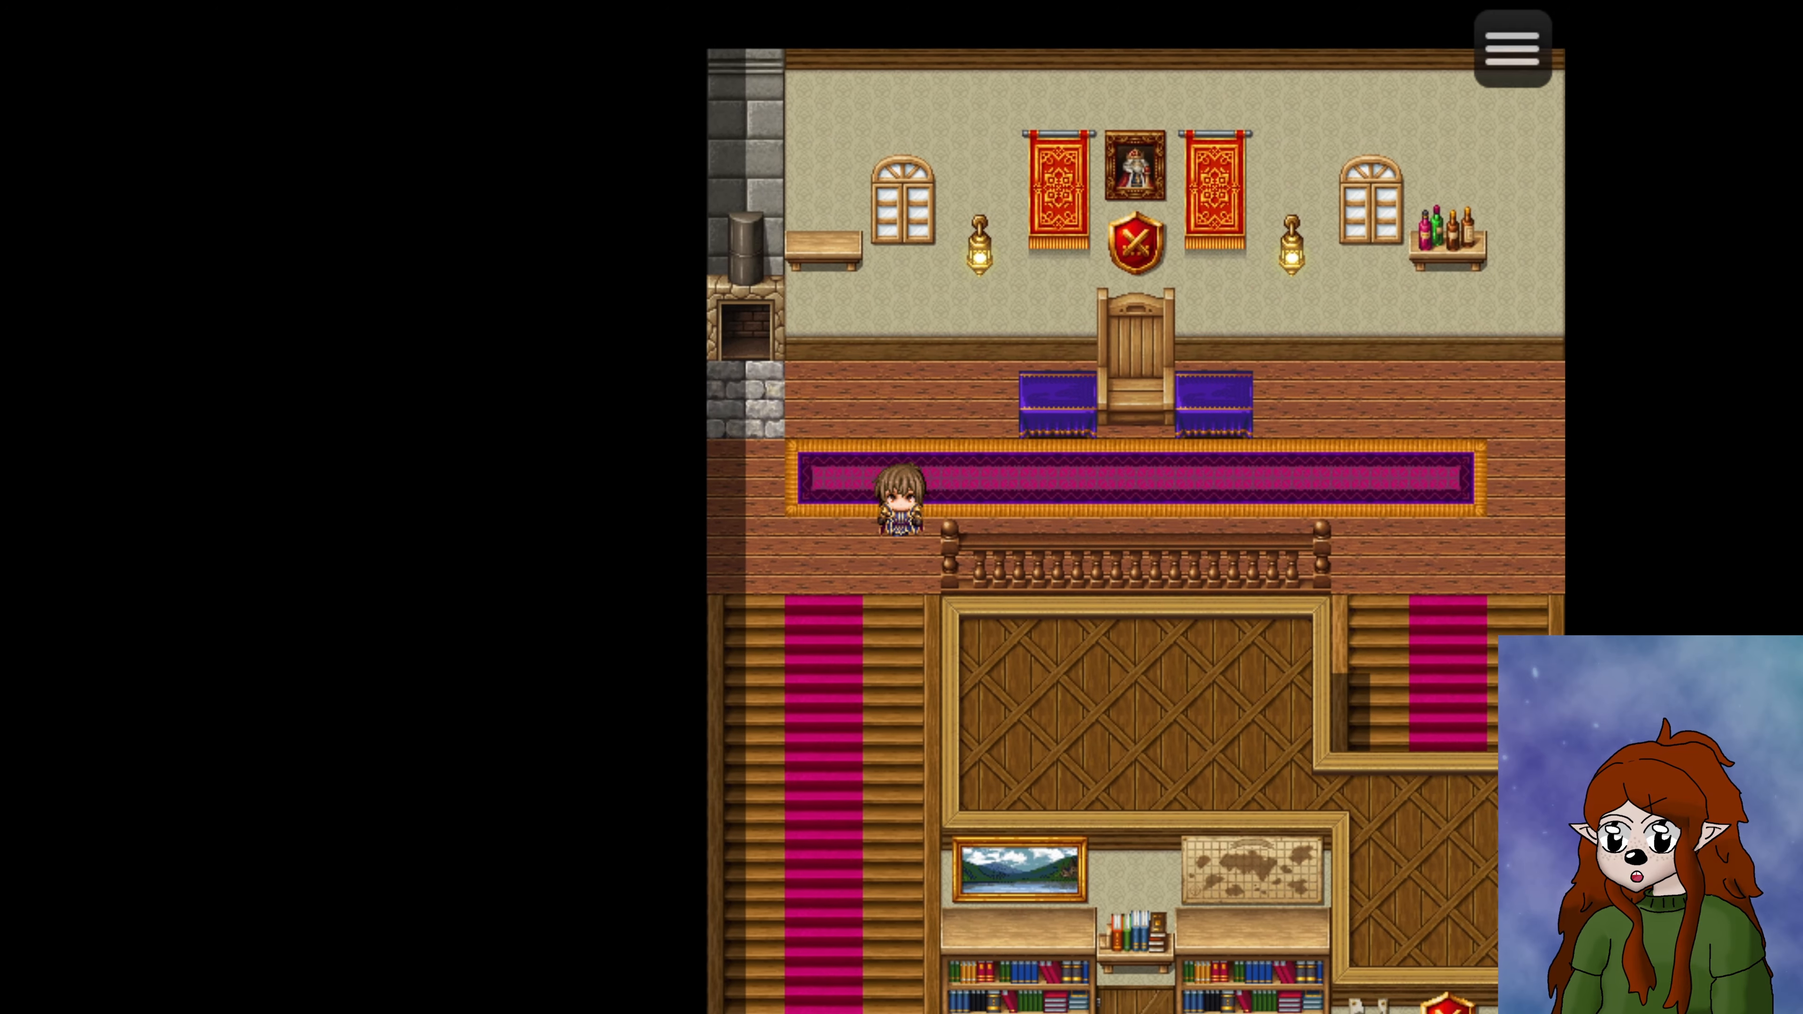
pyautogui.press('Down')
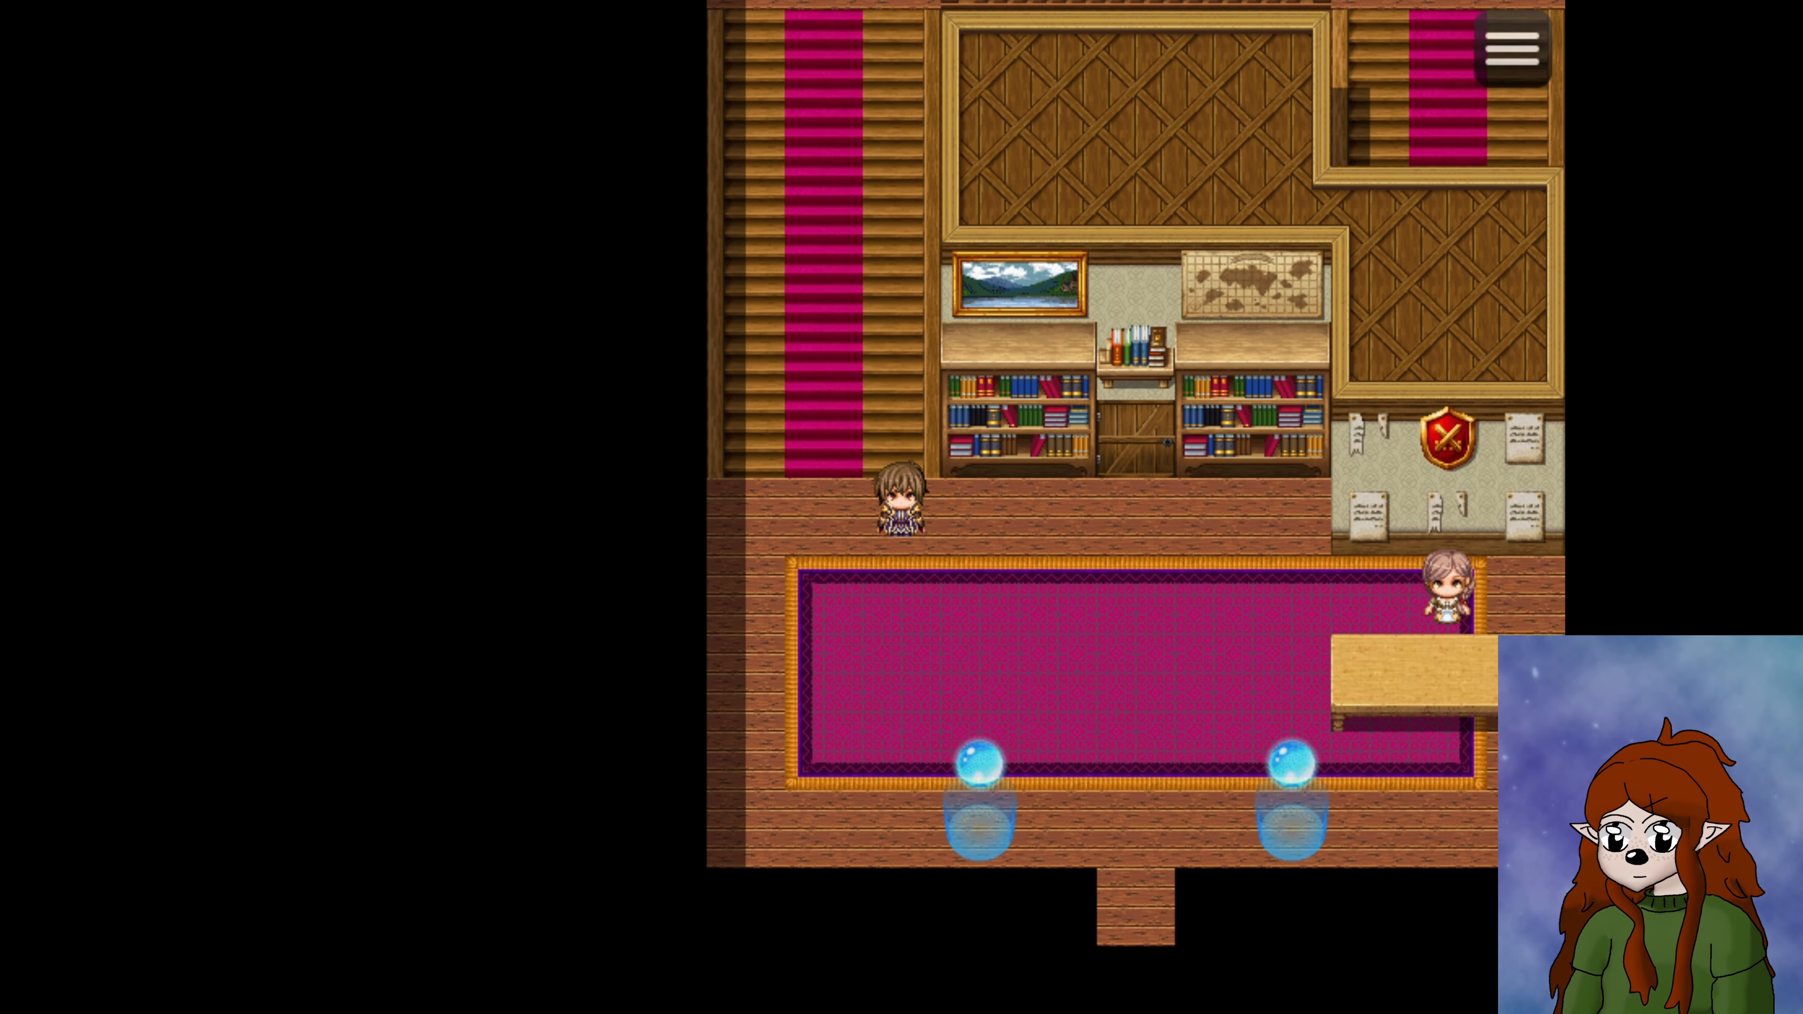
# Test the Dinner room door again by entering the room and walking back out.
pyautogui.press('Right')
pyautogui.press('Up')
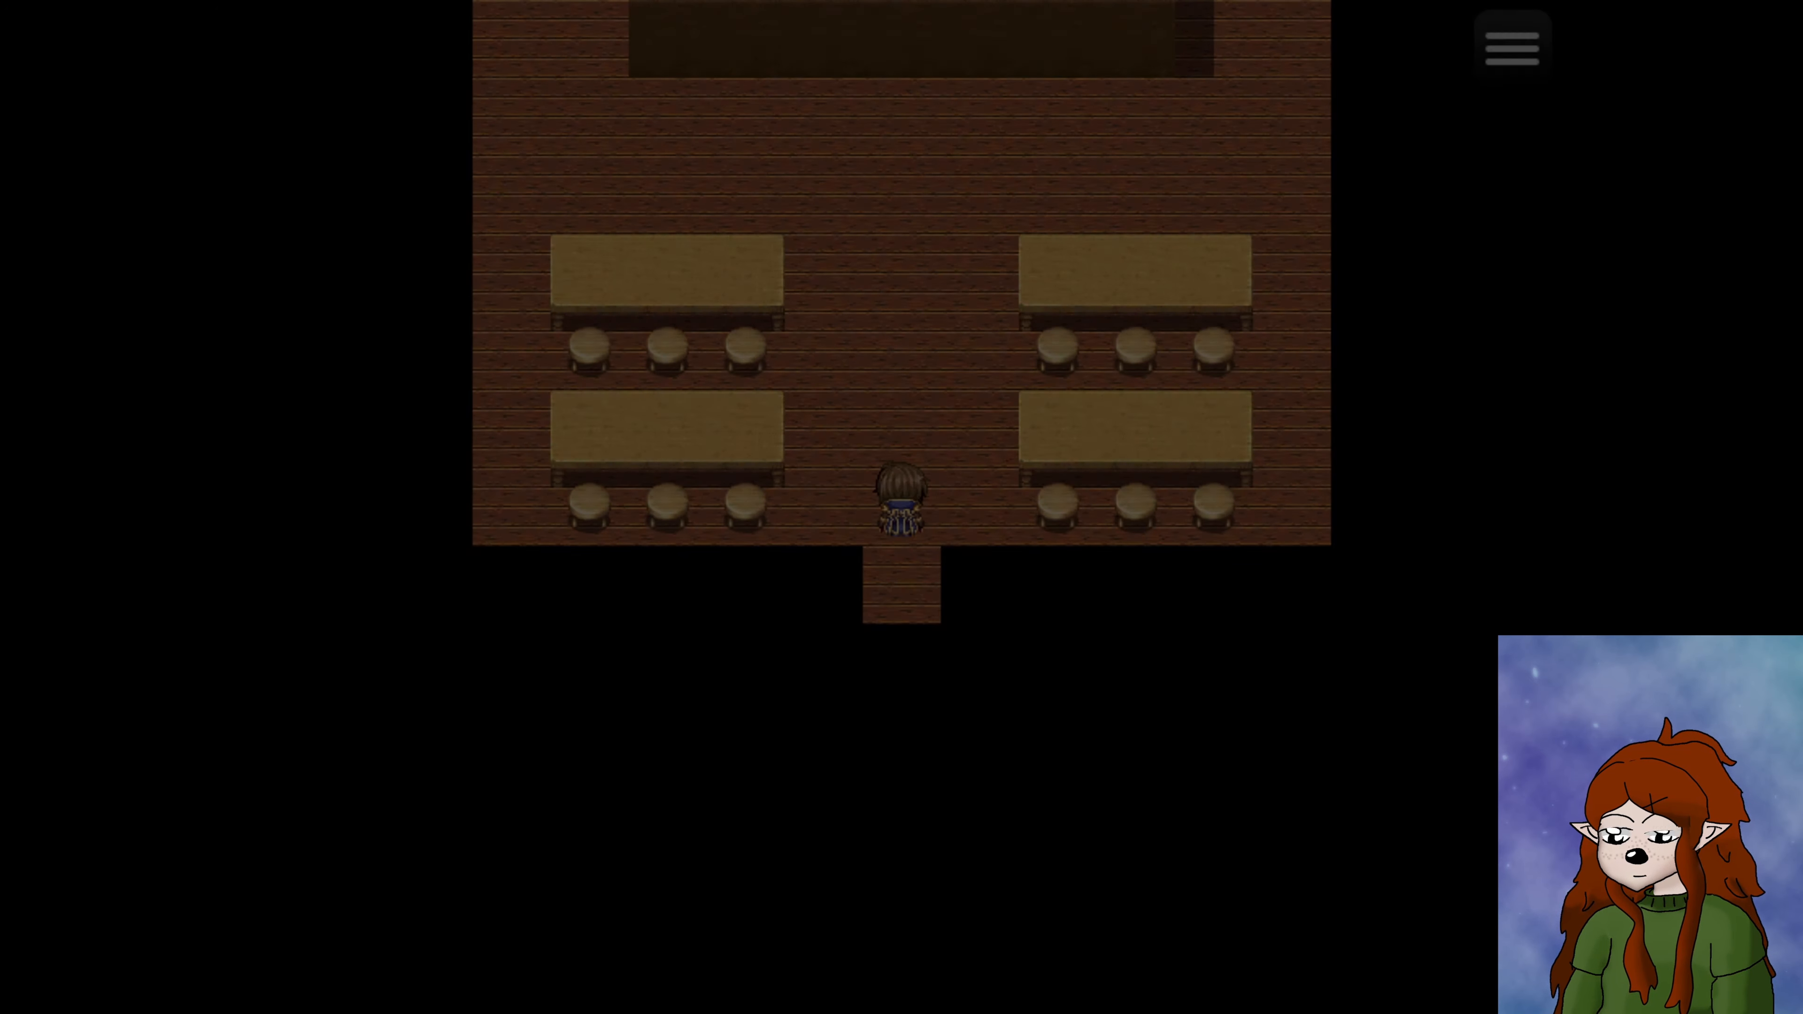
pyautogui.press('Down')
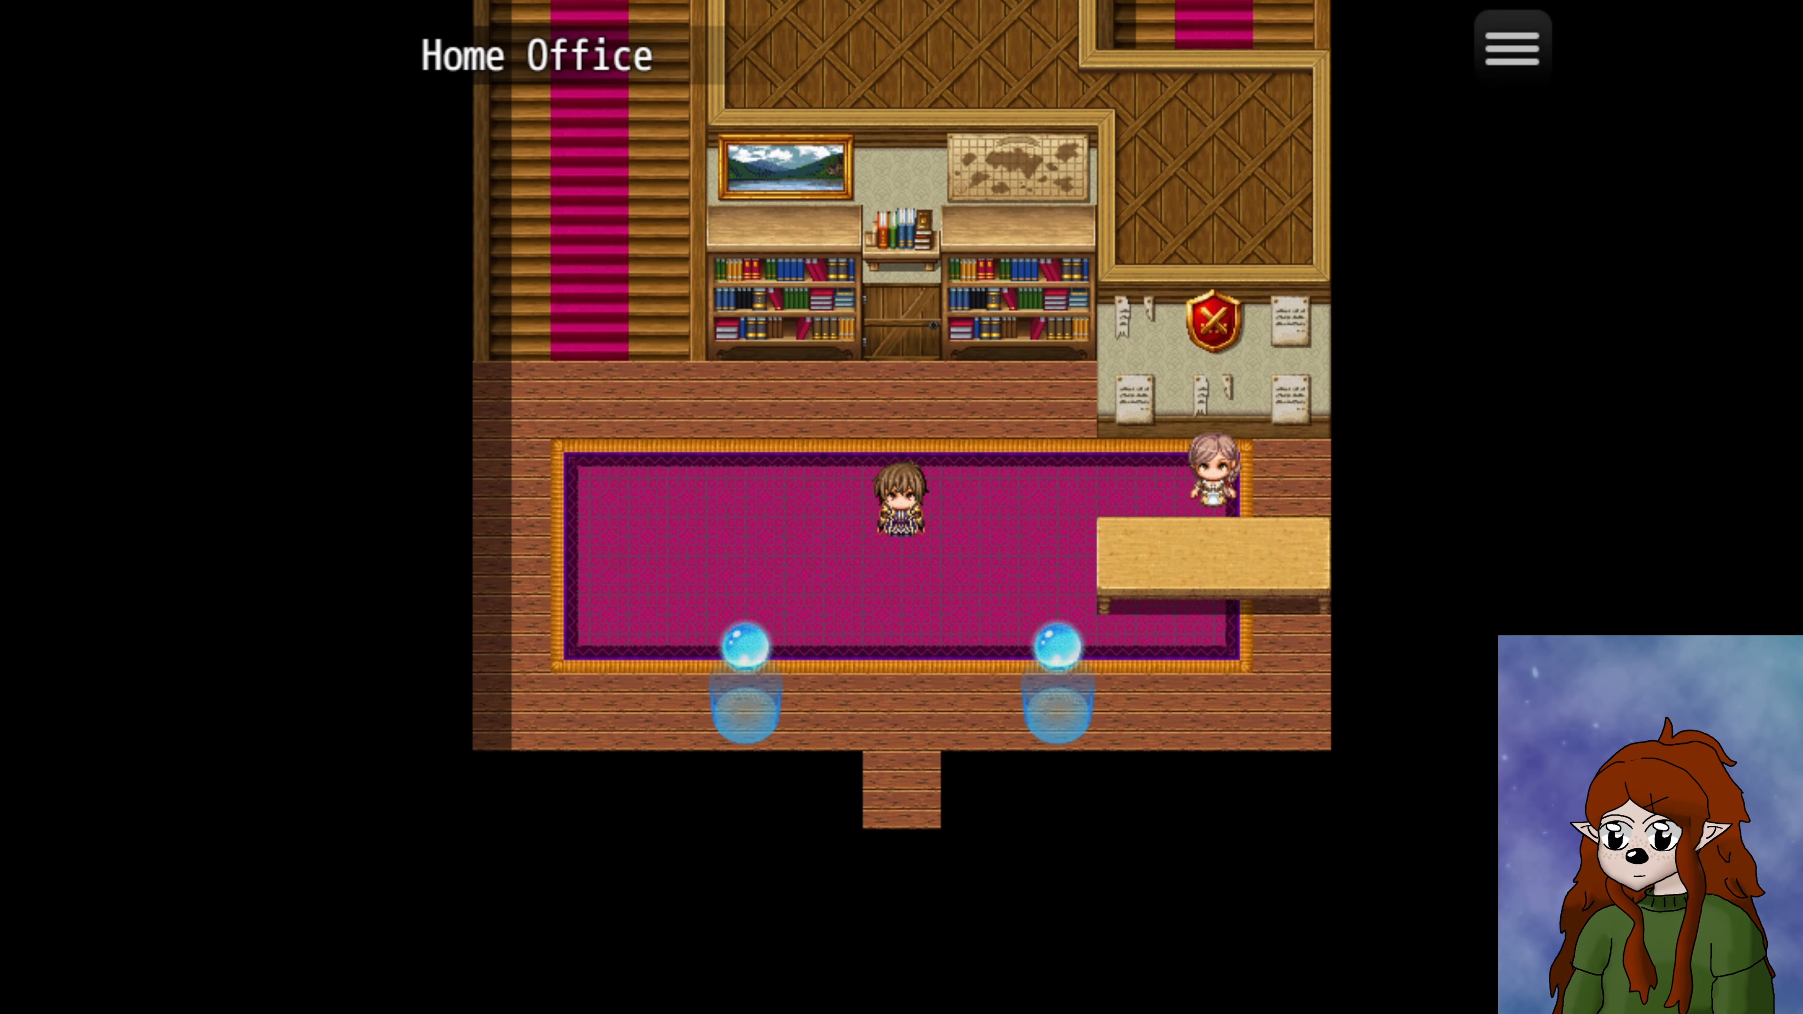
pyautogui.press('Down')
pyautogui.press('Up')
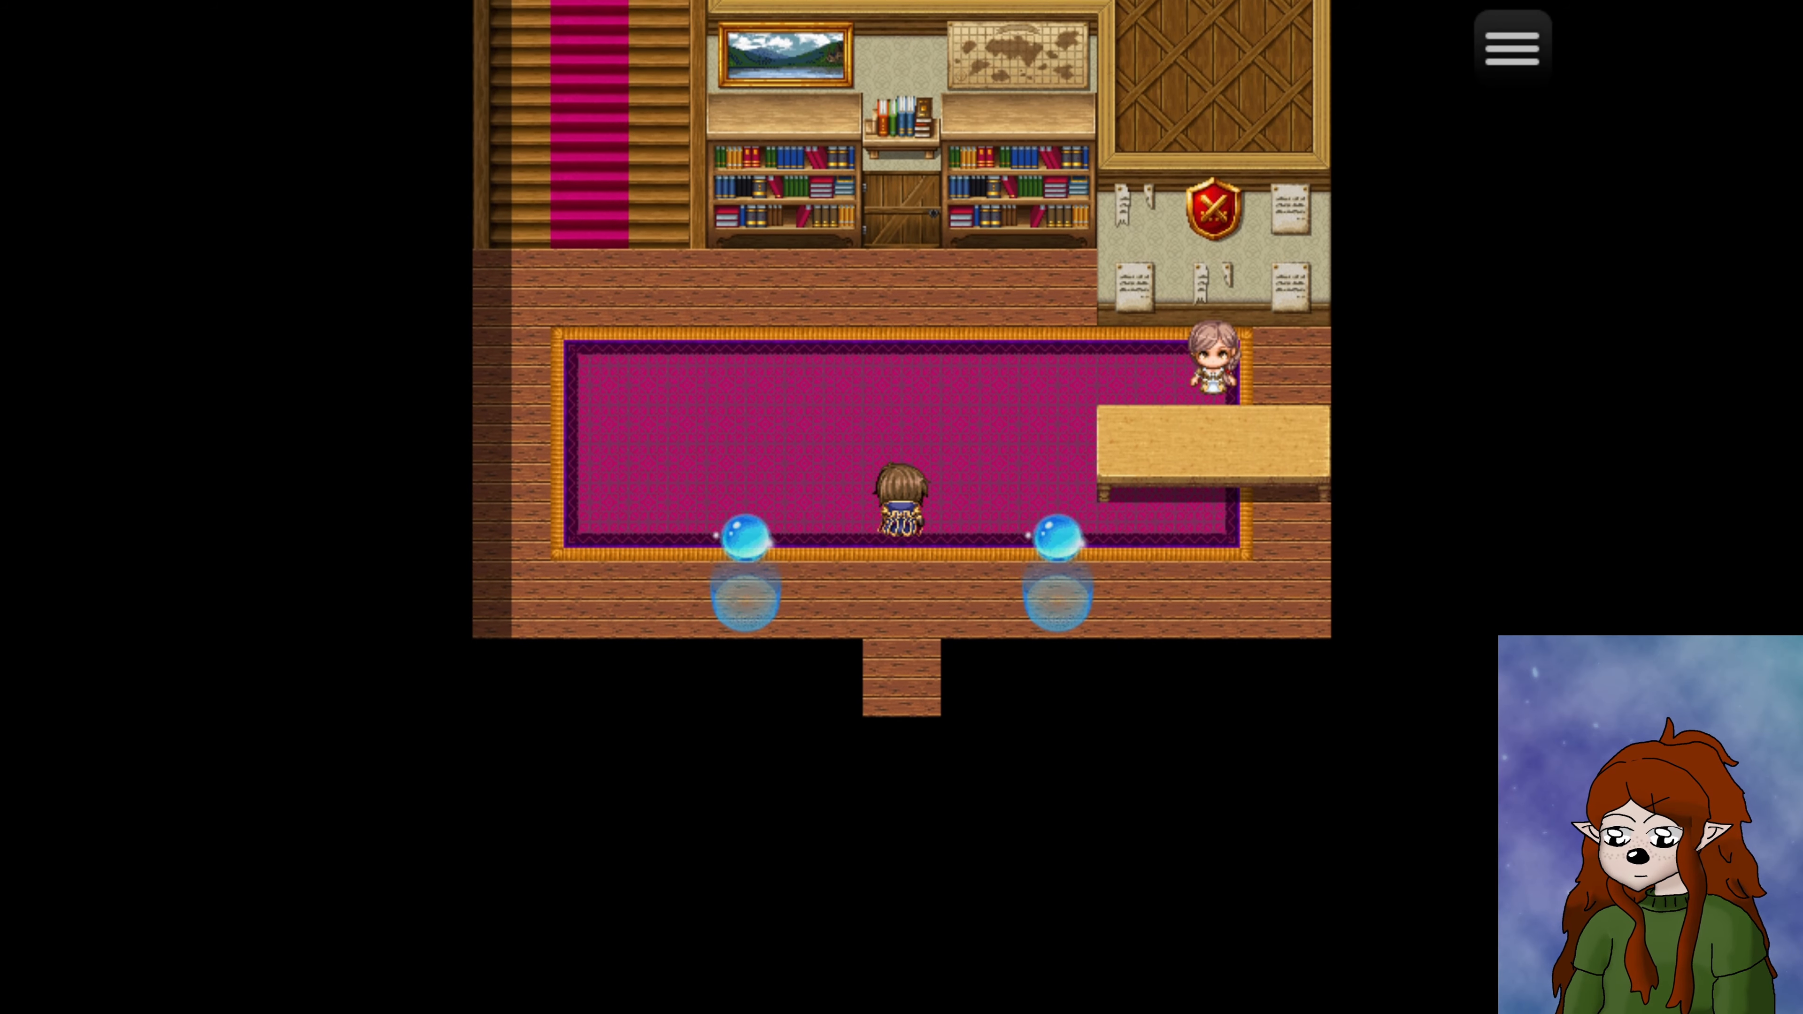
pyautogui.press('Up')
pyautogui.press('Down')
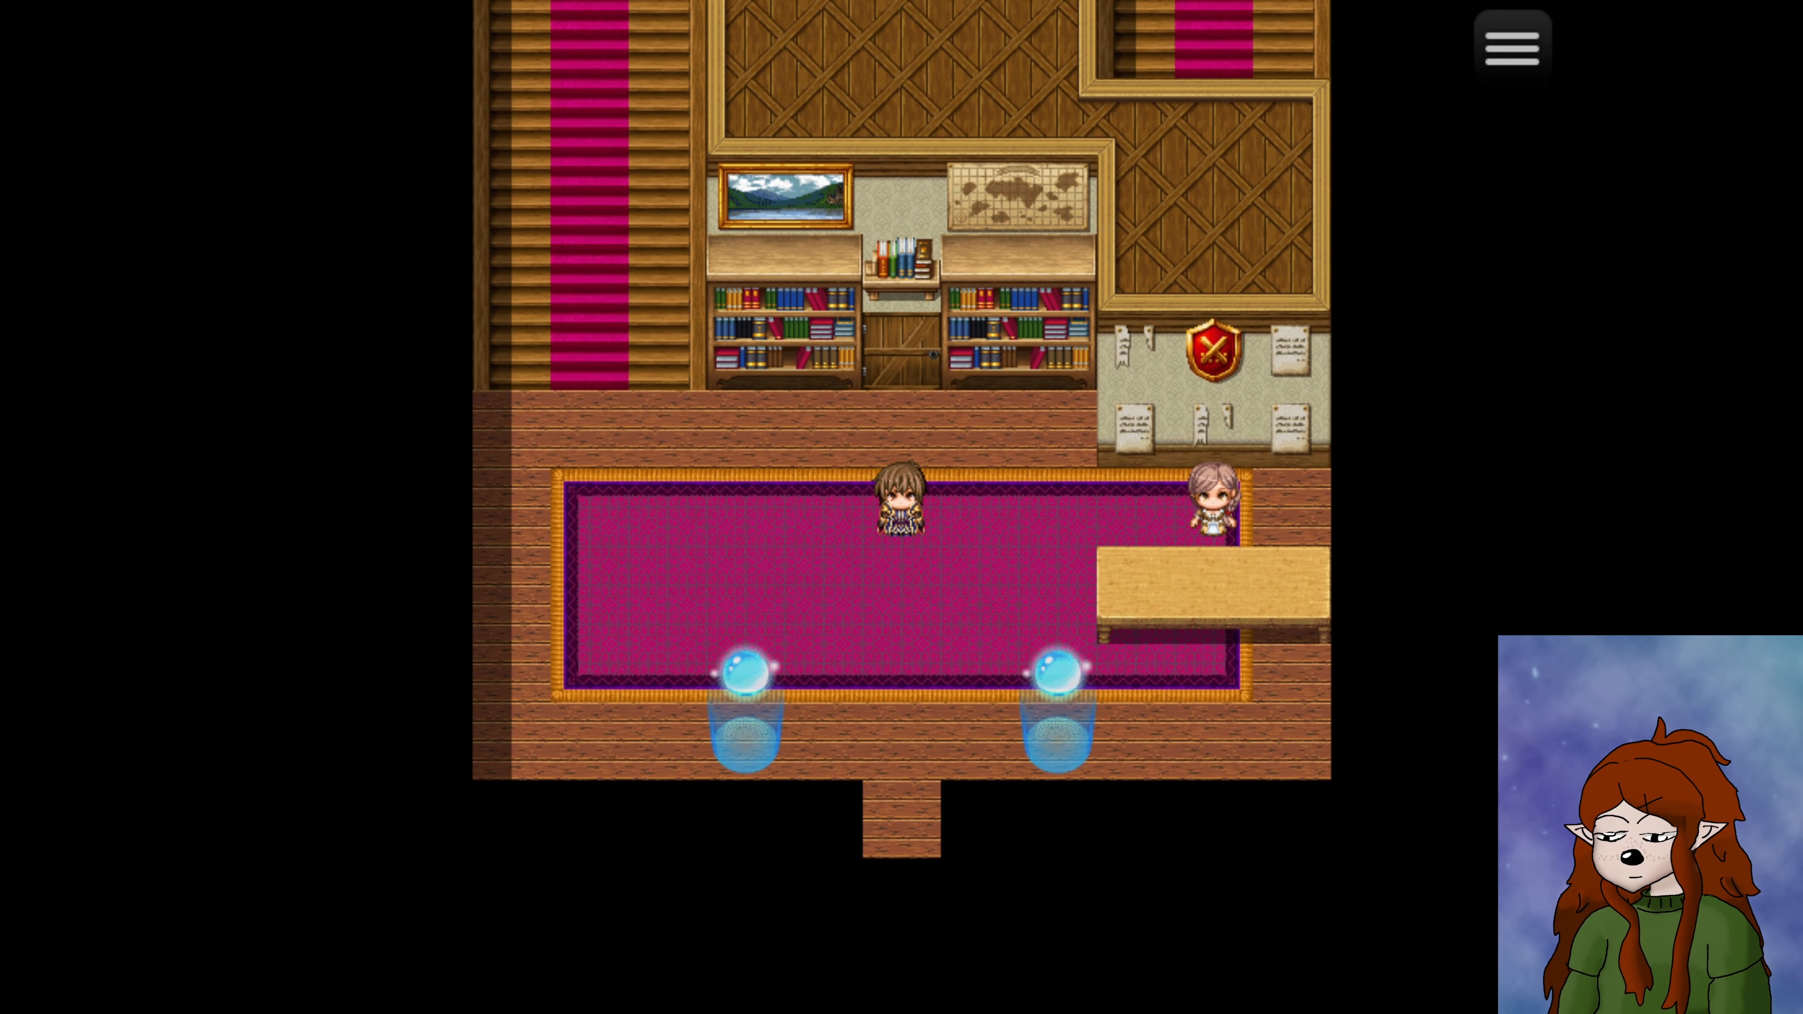
# Leave full-screen mode and close the playtest.
pyautogui.press('F4')
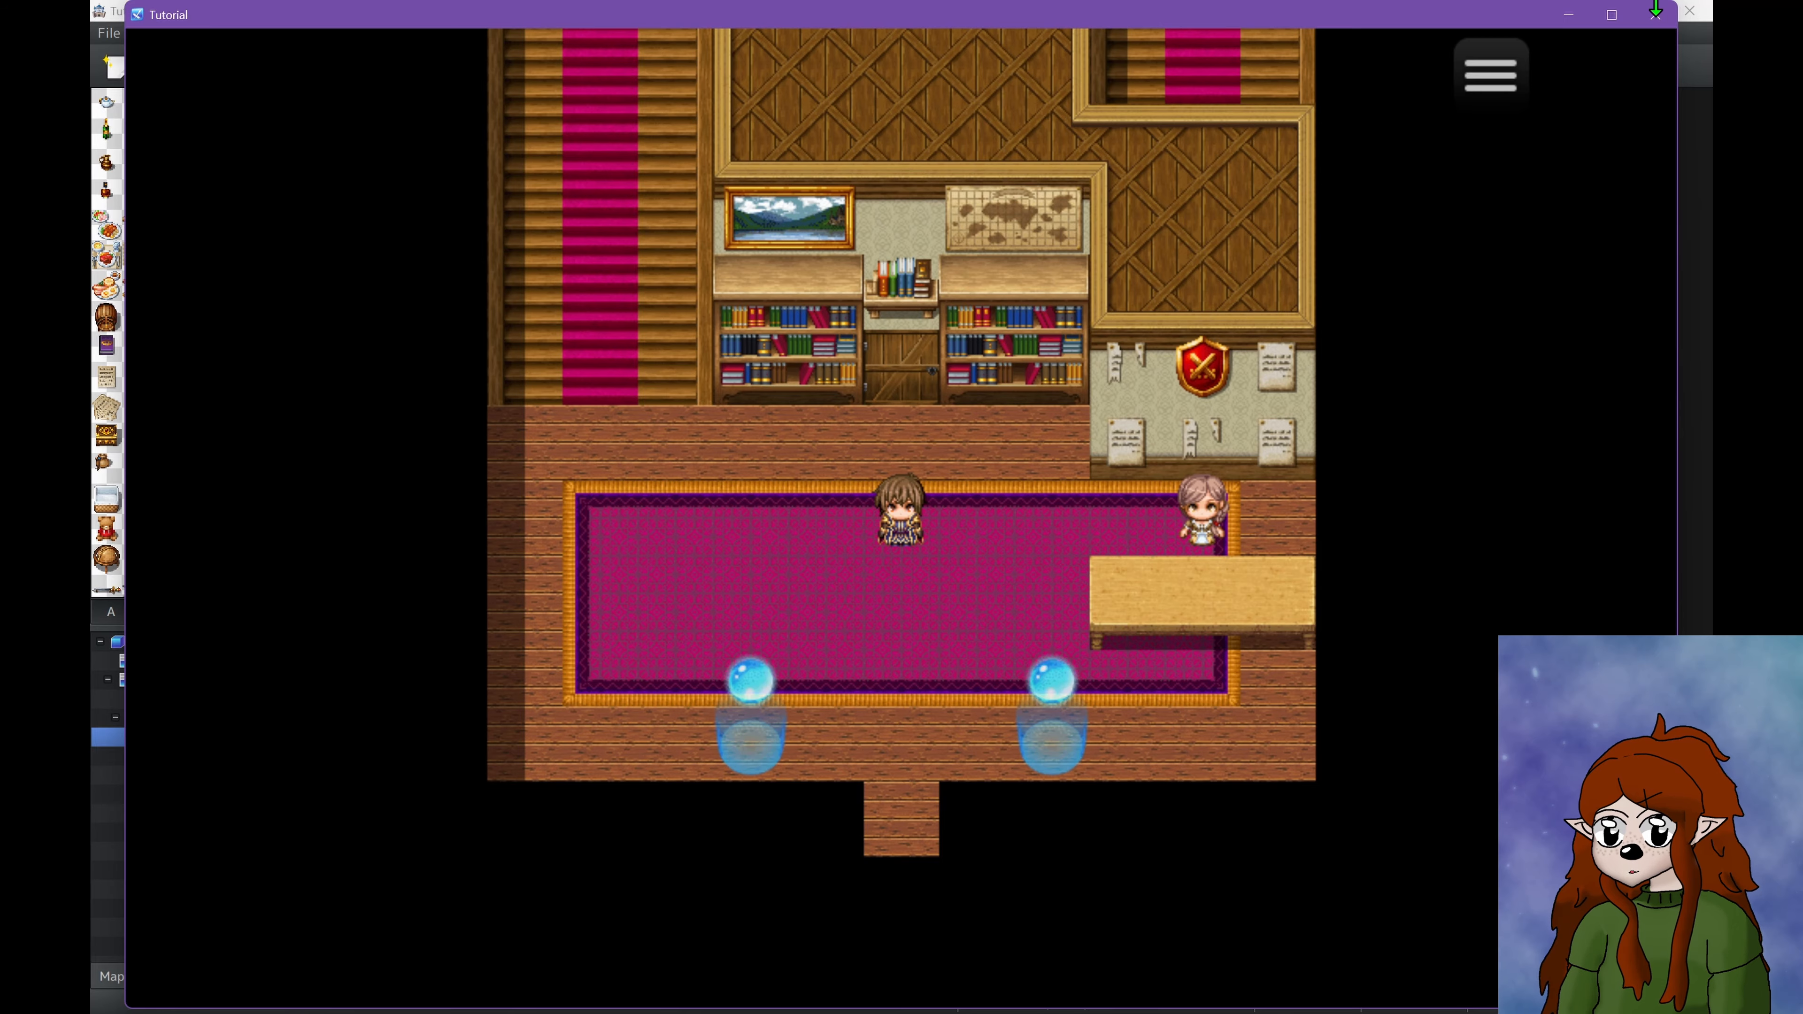
pyautogui.click(1655, 10)
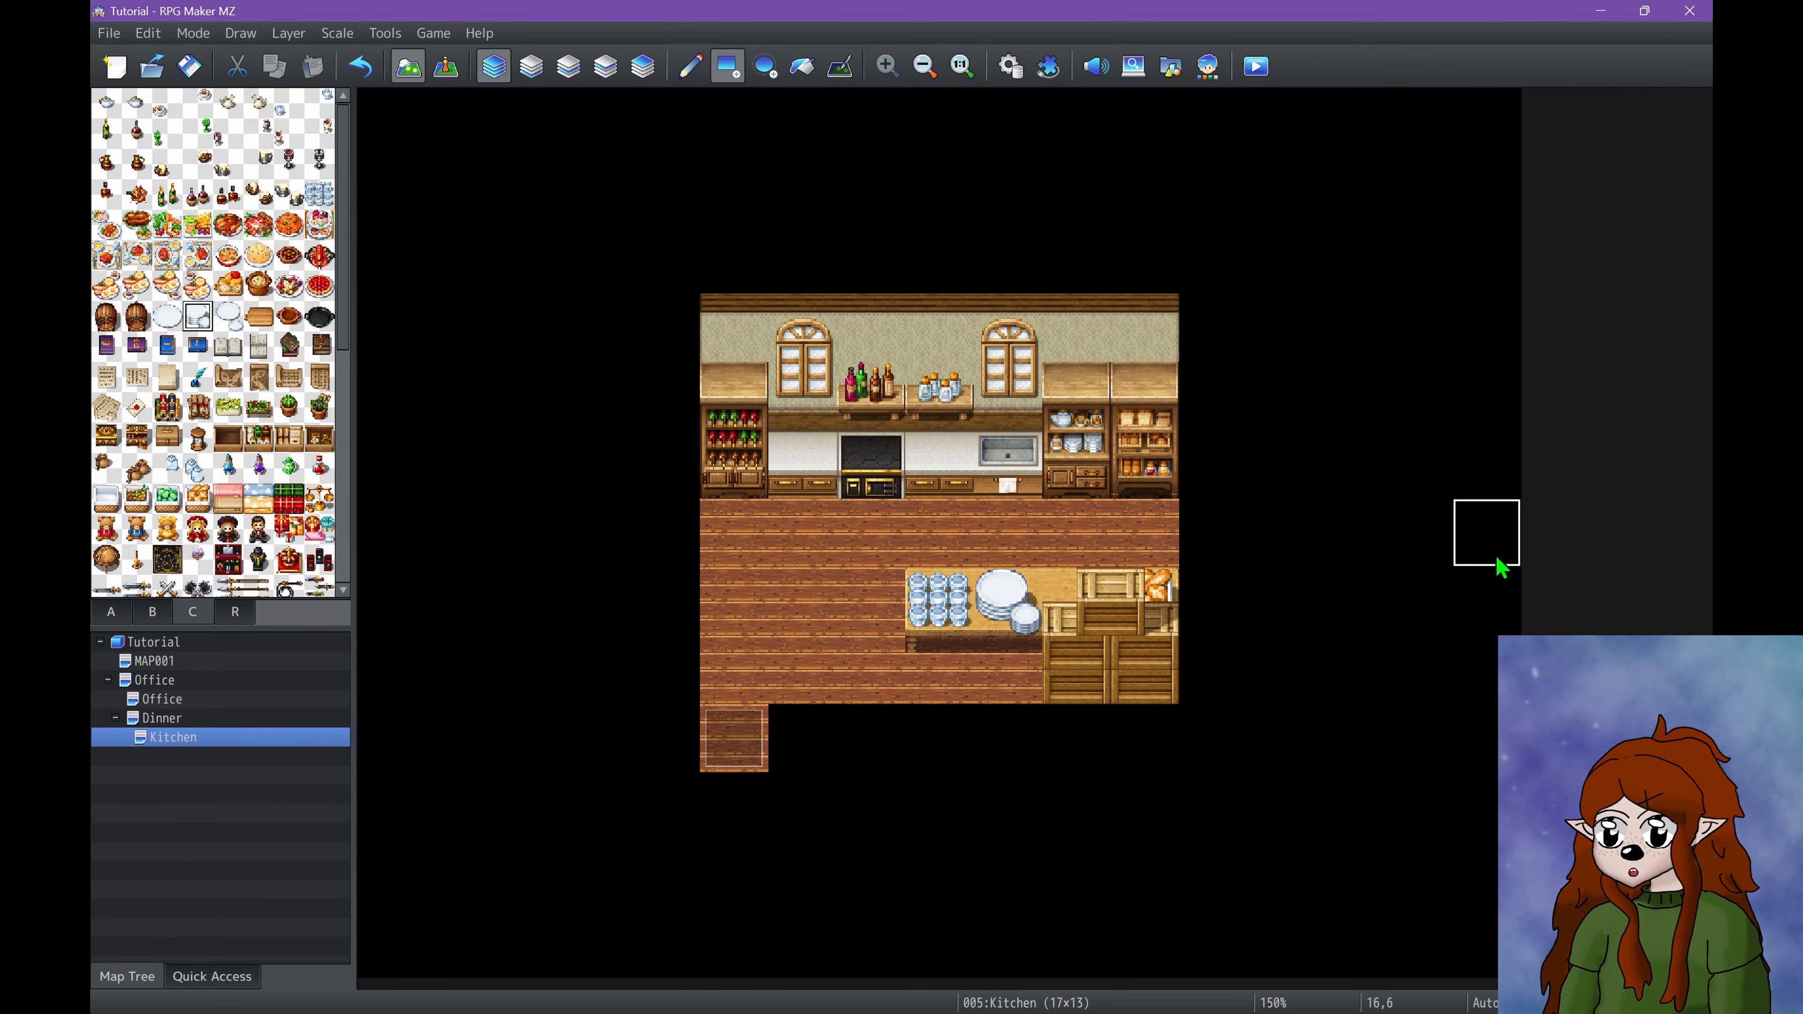